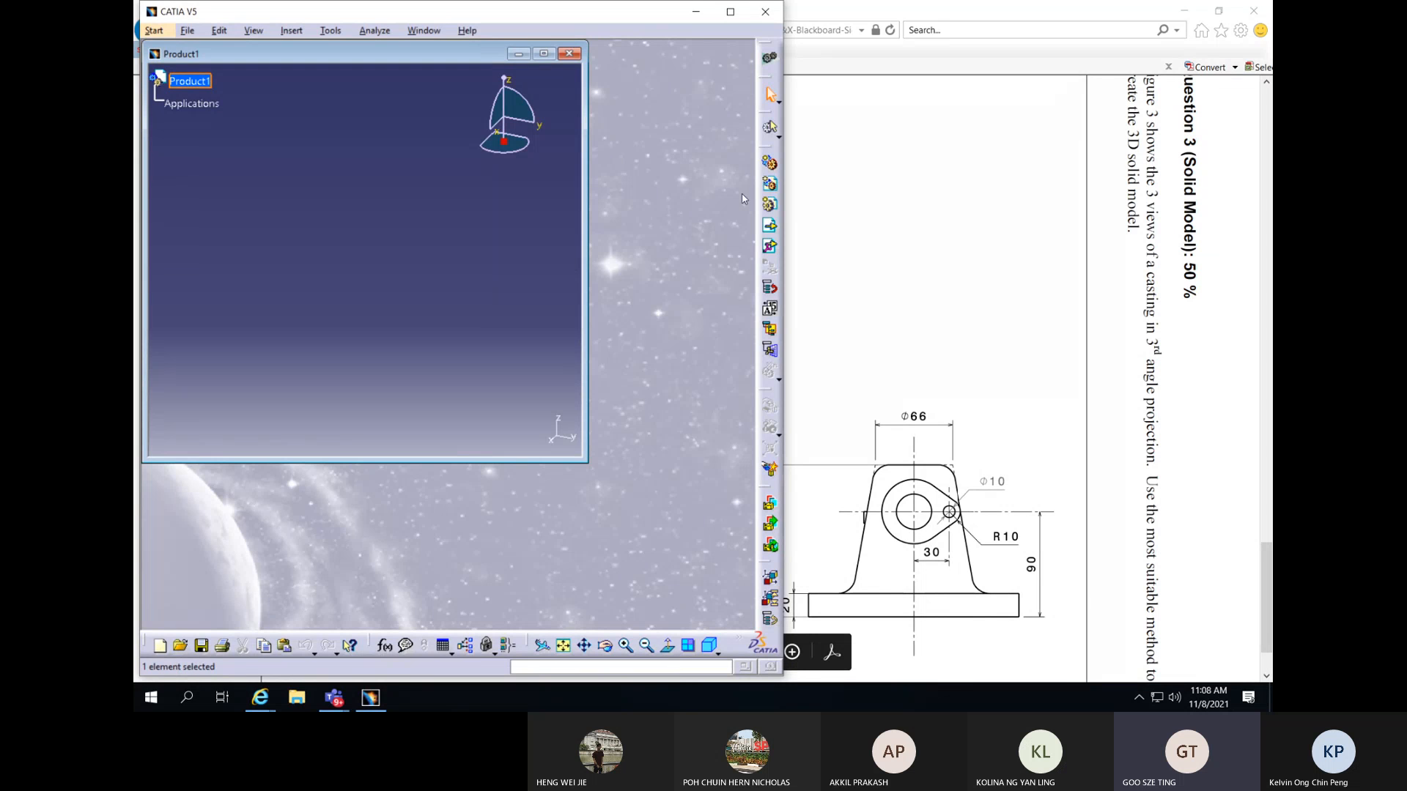
# Arrange the Figure 3 drawing and CATIA windows side by side, zooming the drawing out and widening the CATIA window
pyautogui.click(977, 195)
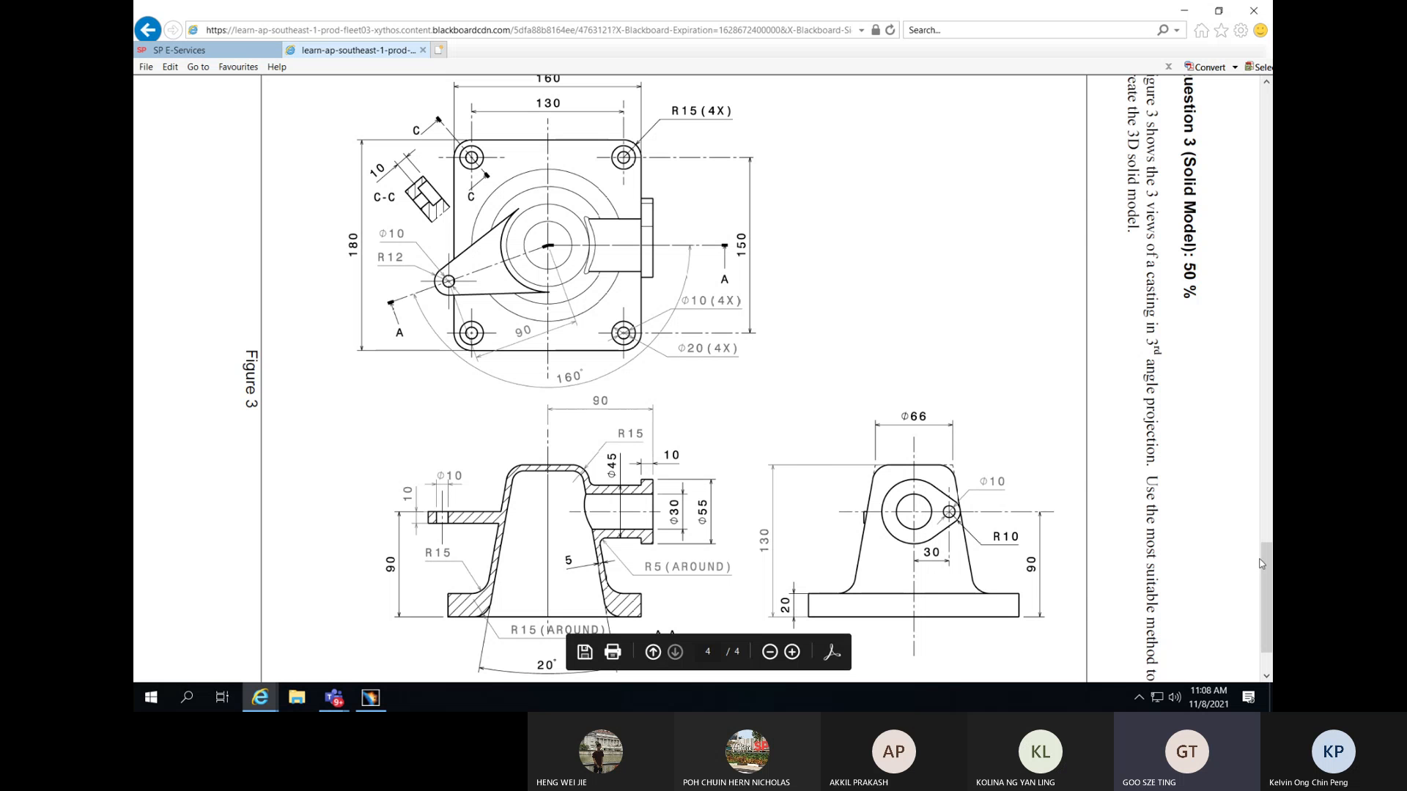
pyautogui.keyDown('ctrl'); pyautogui.scroll(-1, 1127, 453); pyautogui.keyUp('ctrl')
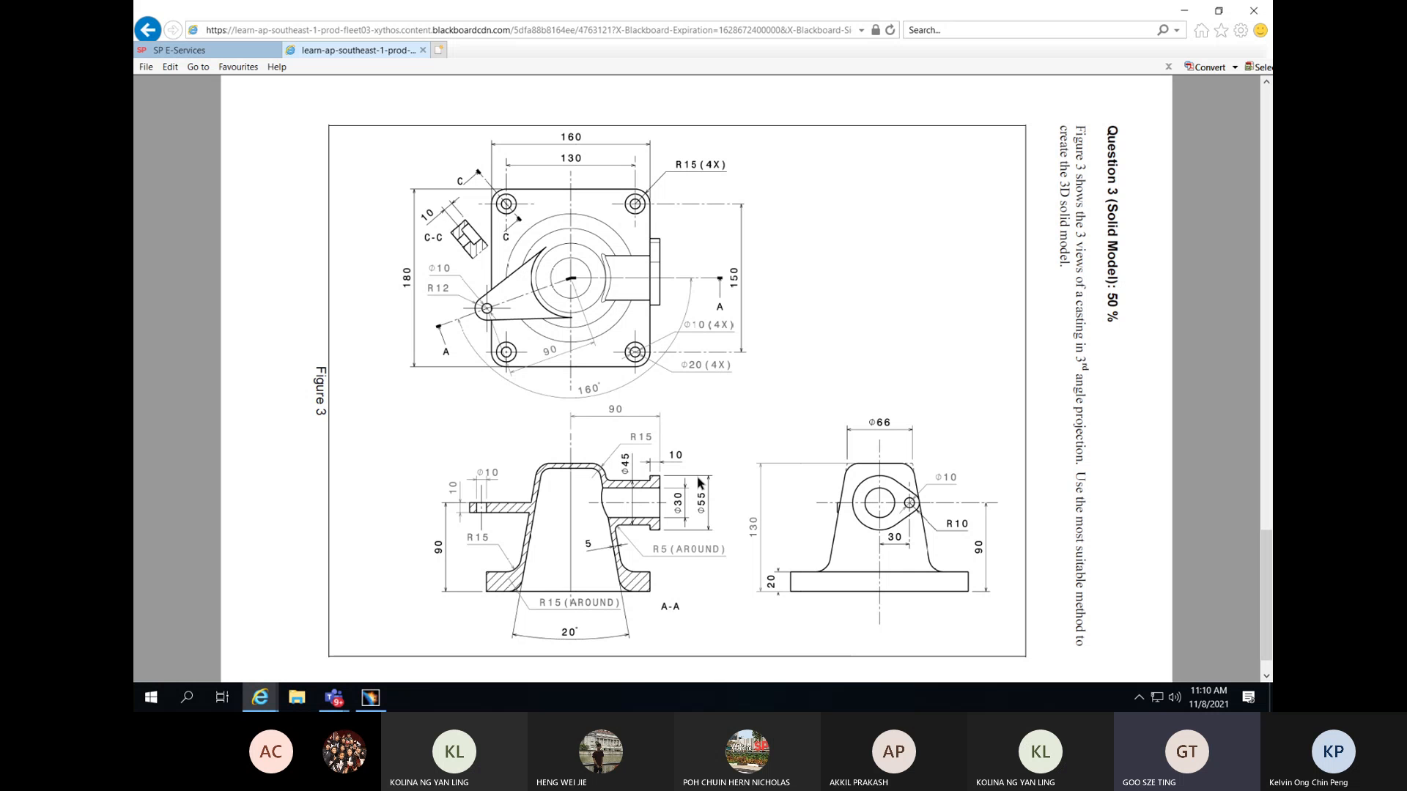
pyautogui.click(1218, 10)
pyautogui.moveTo(891, 465)
pyautogui.mouseDown()
pyautogui.moveTo(1052, 492)
pyautogui.moveTo(1231, 466)
pyautogui.moveTo(1178, 484)
pyautogui.mouseUp()
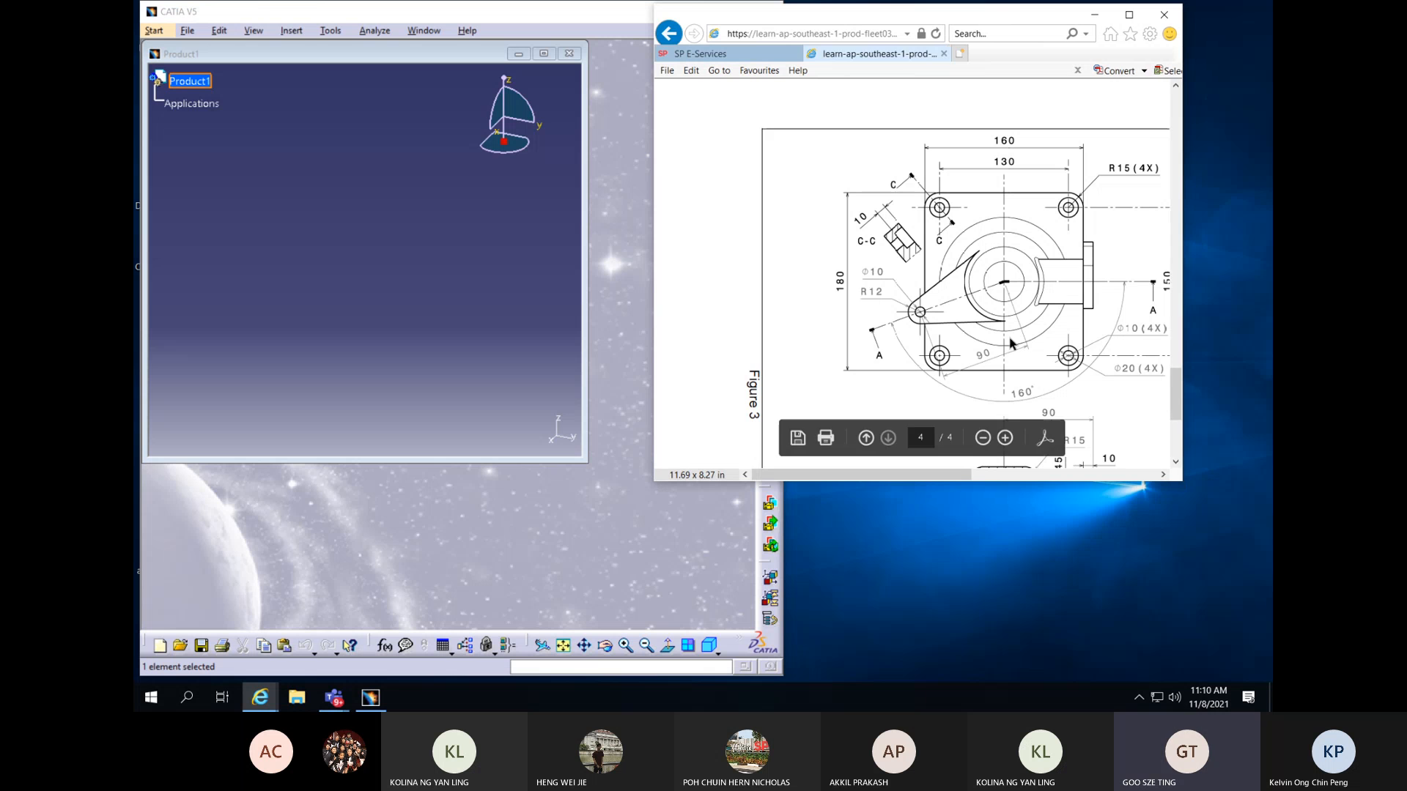
pyautogui.keyDown('ctrl'); pyautogui.scroll(-3, 988, 326); pyautogui.keyUp('ctrl')
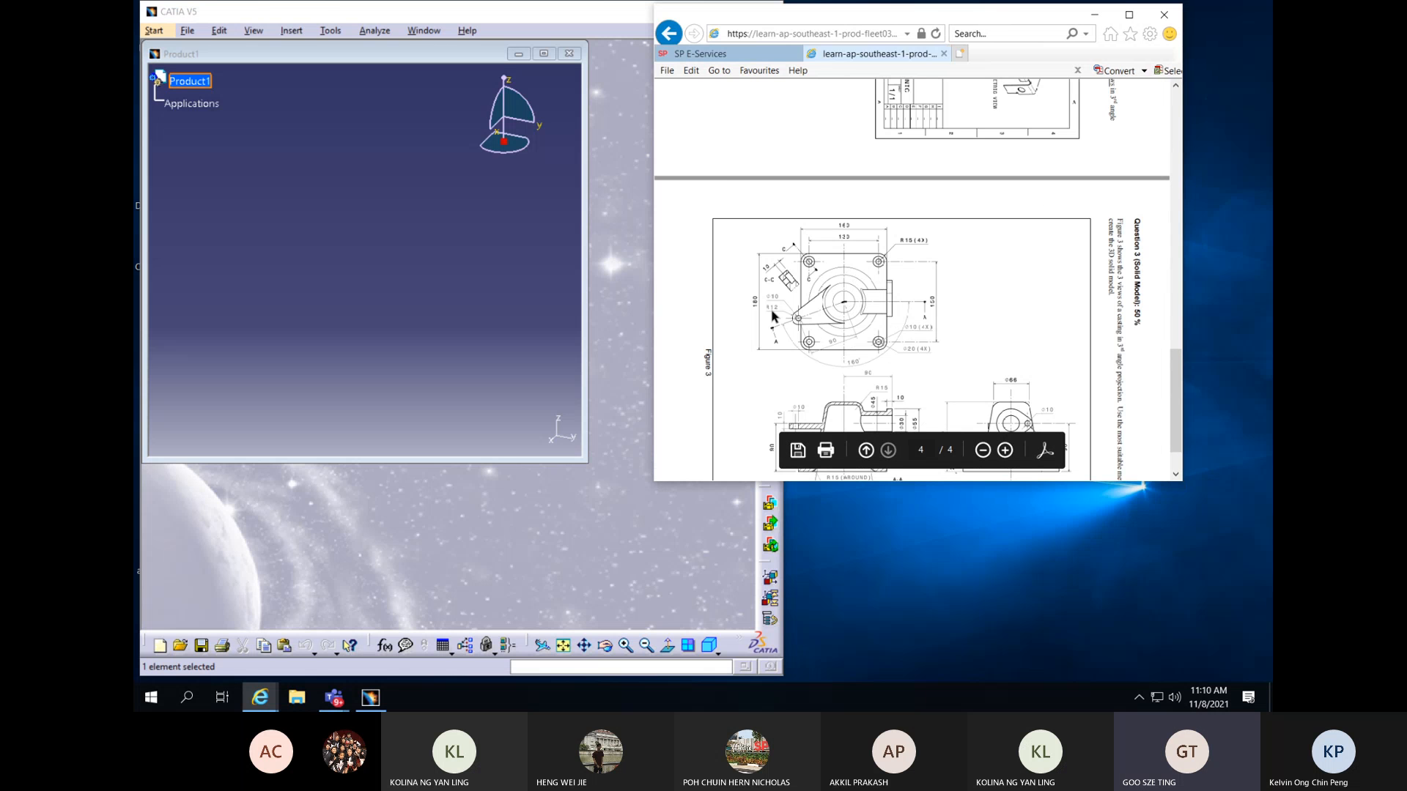
pyautogui.moveTo(848, 21); pyautogui.dragTo(938, 18)
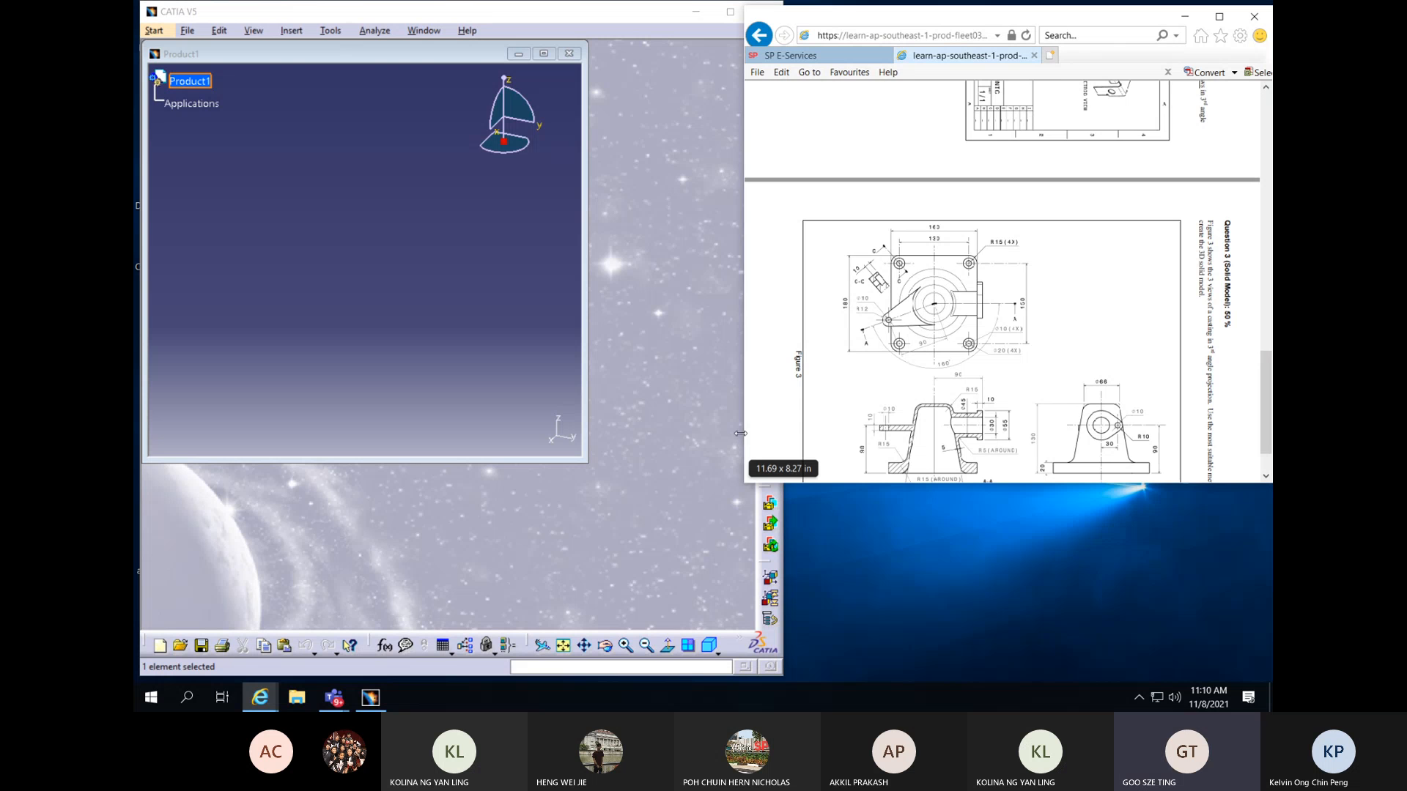
pyautogui.moveTo(795, 433); pyautogui.dragTo(954, 433)
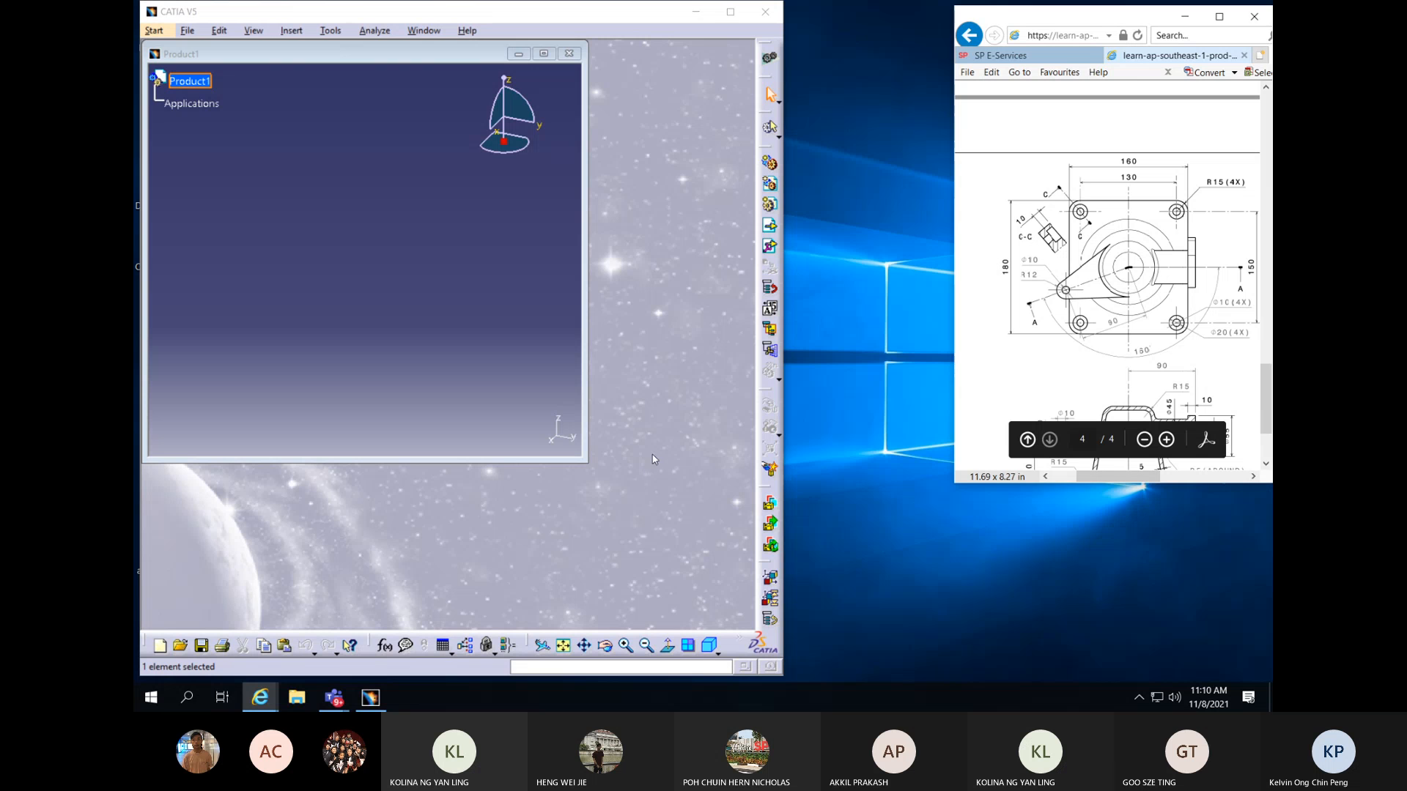
pyautogui.moveTo(783, 388); pyautogui.dragTo(950, 390)
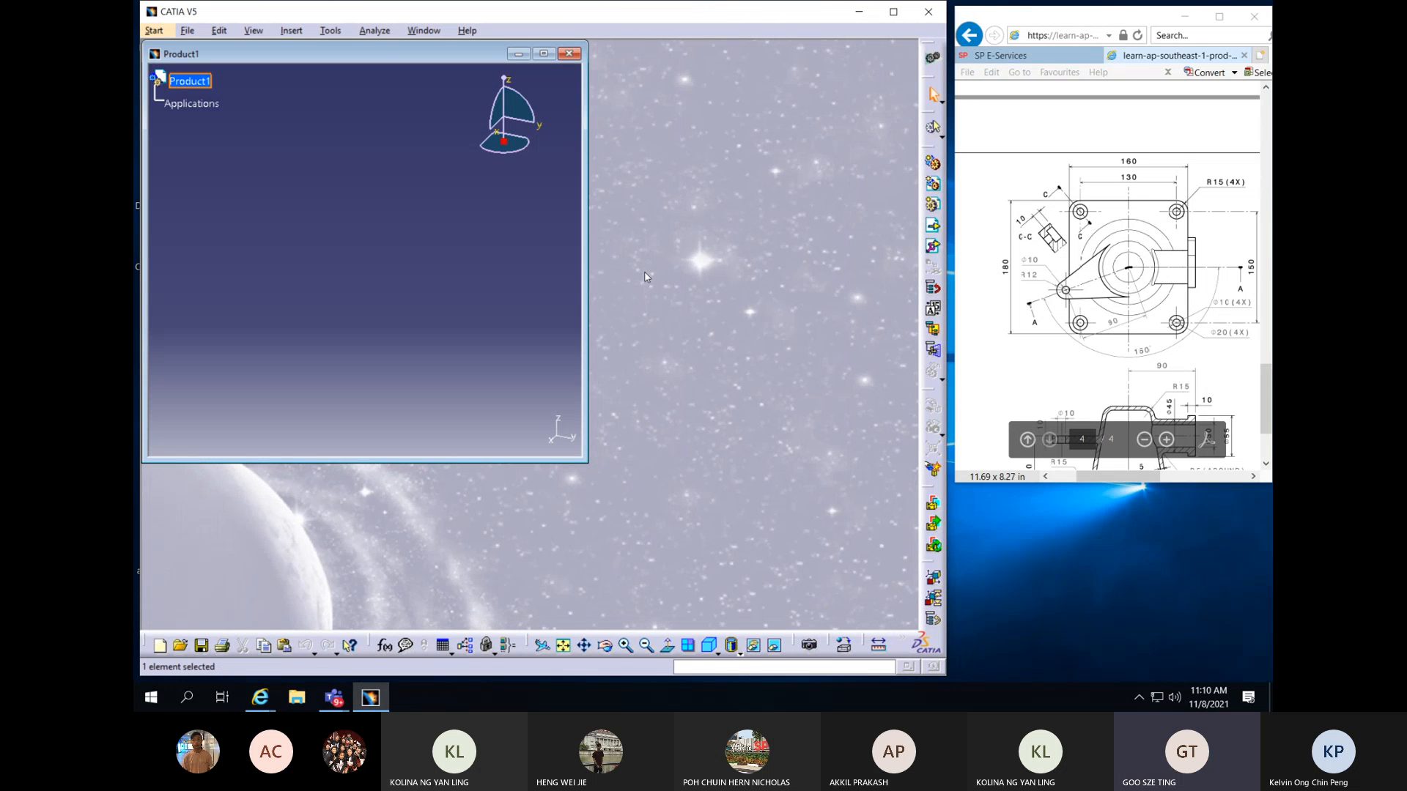
# Create a new Part document and switch it to the Part Design workbench
pyautogui.click(187, 30)
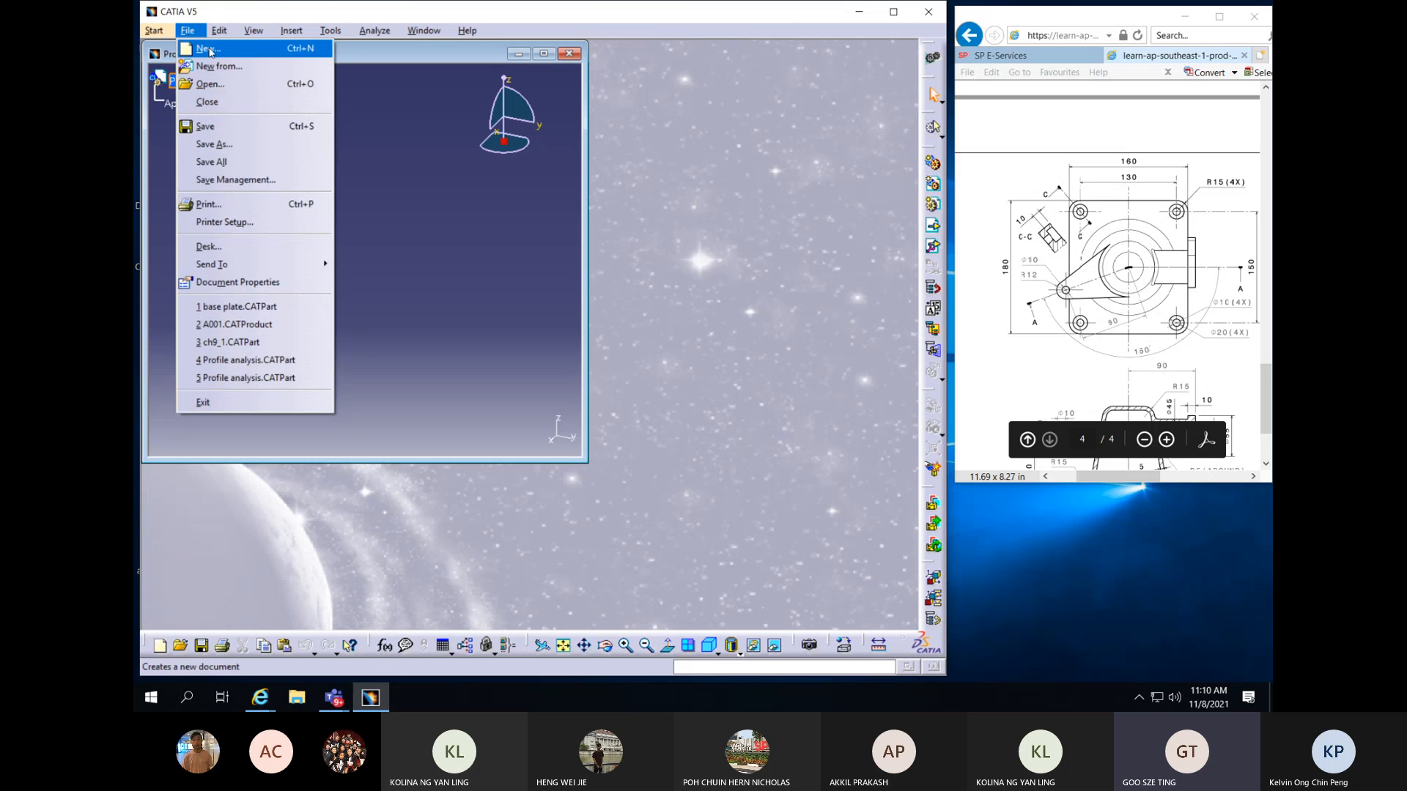
pyautogui.click(209, 49)
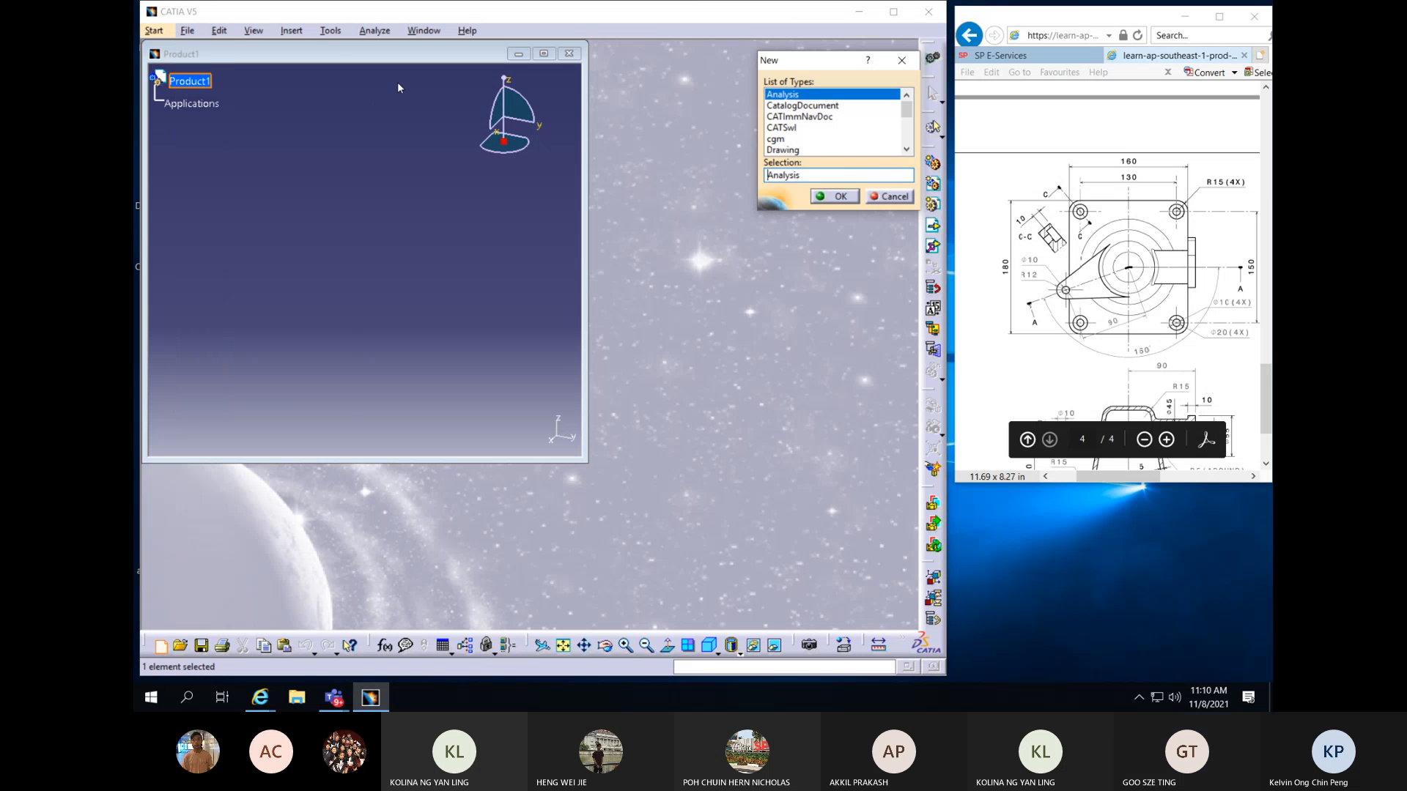
pyautogui.write('Part')
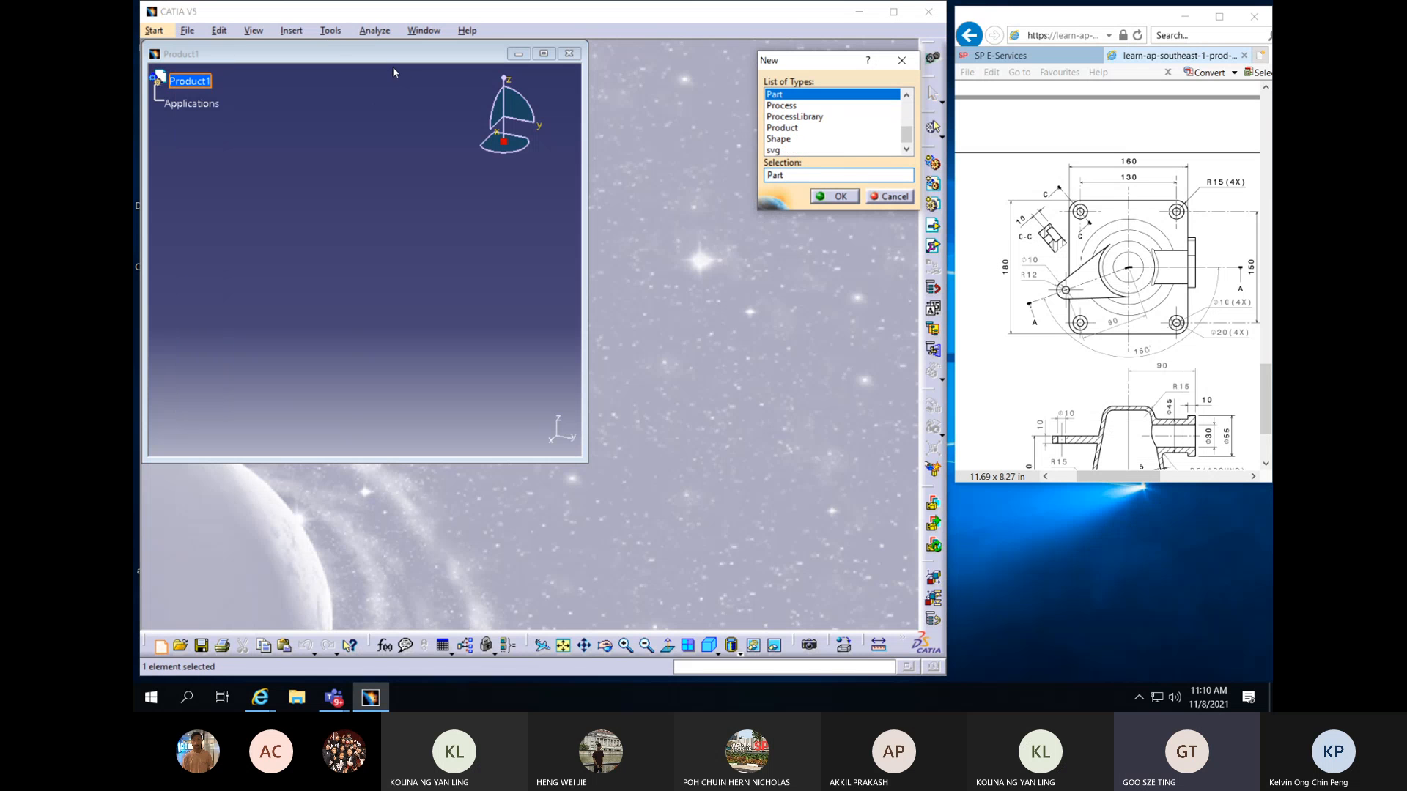
pyautogui.press('Return')
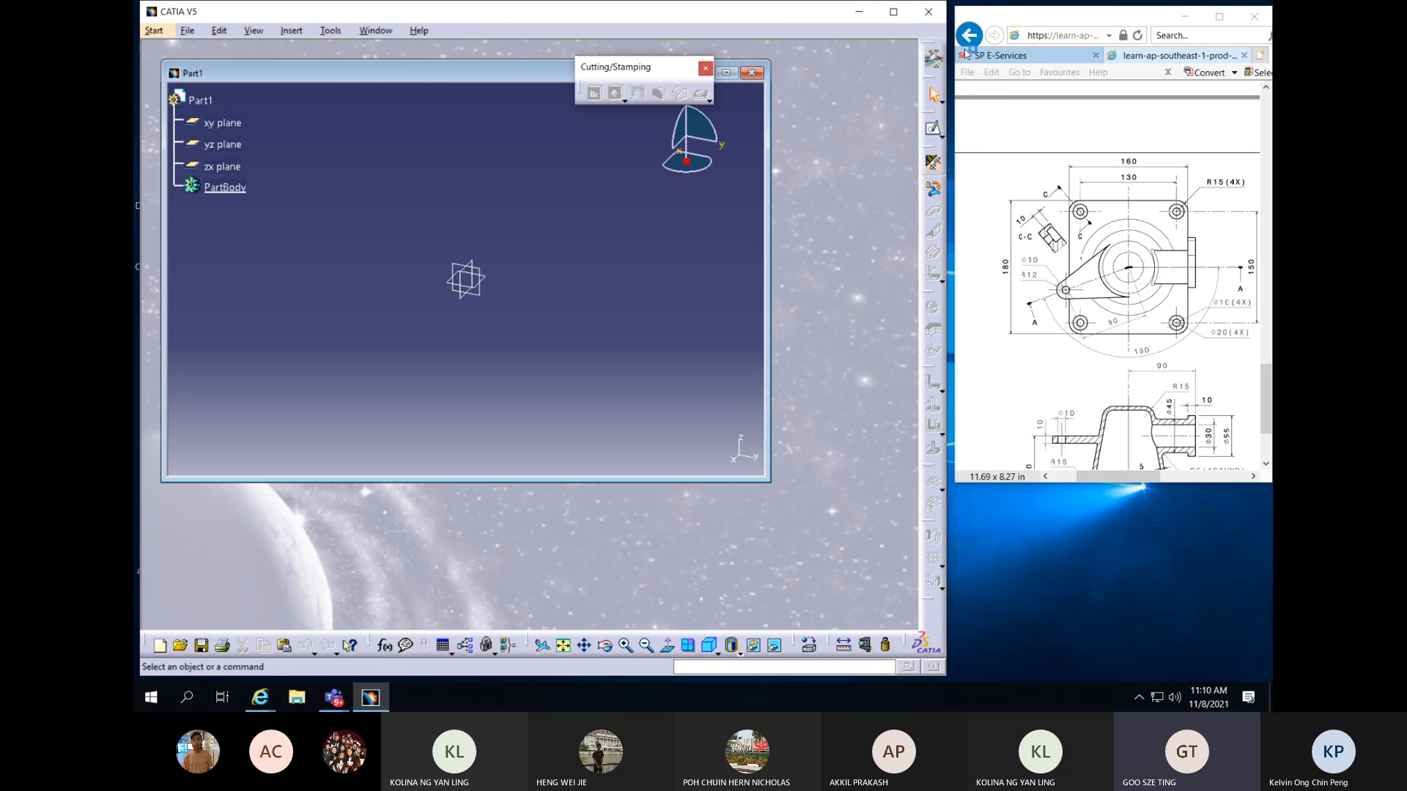
pyautogui.click(154, 32)
pyautogui.moveTo(220, 66)
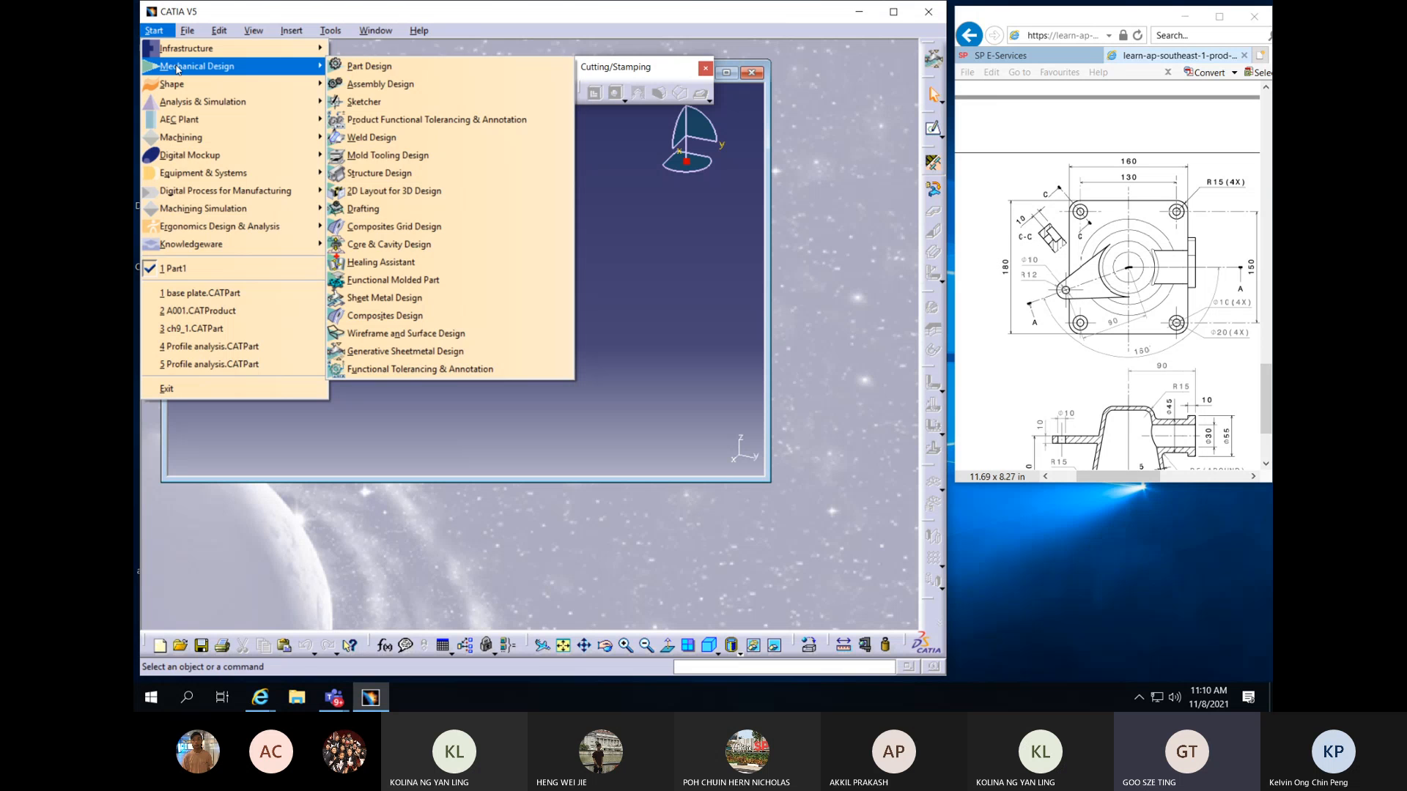
pyautogui.click(376, 73)
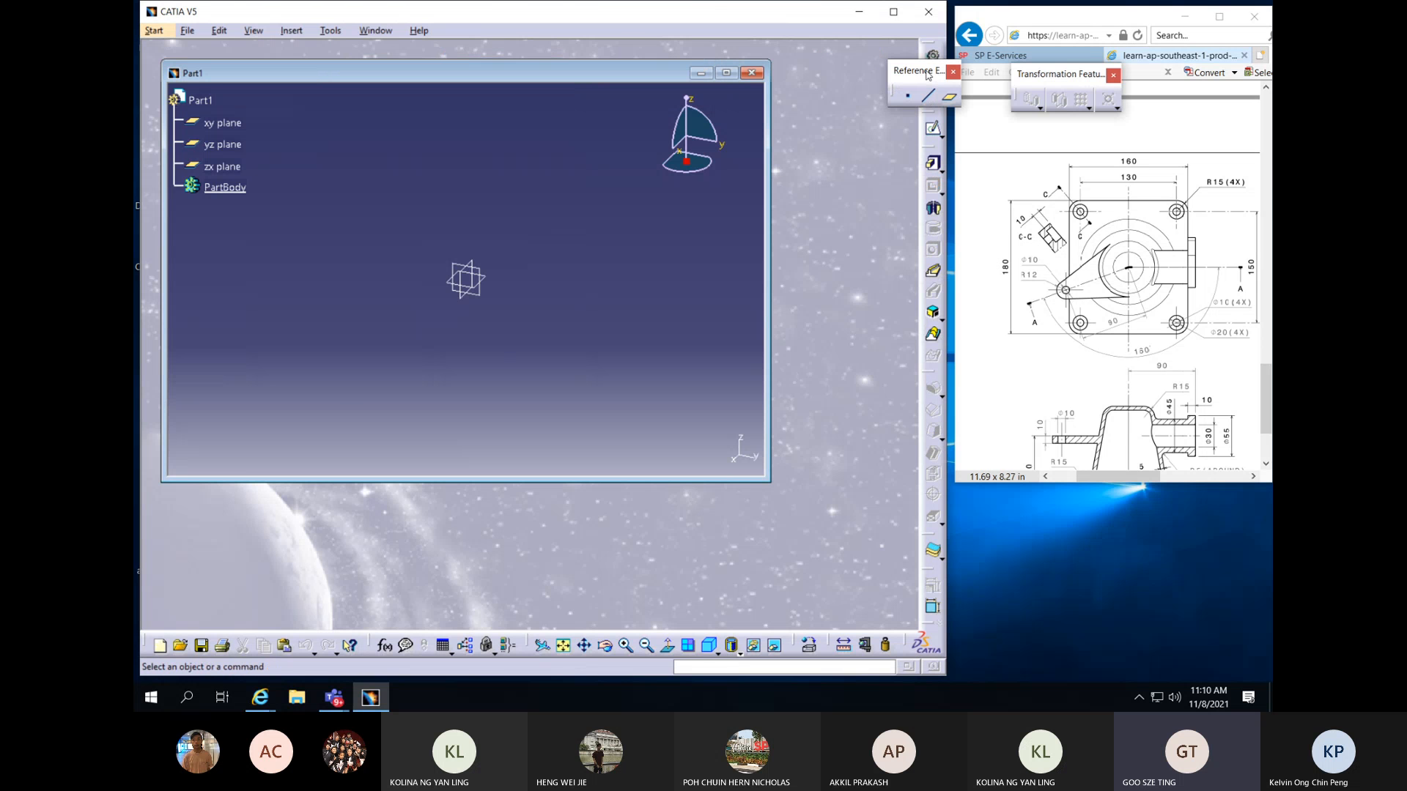
# Maximize the part window with the Reference Elements toolbar docked, and extend the drawing window to show section A-A
pyautogui.moveTo(928, 73); pyautogui.dragTo(872, 34)
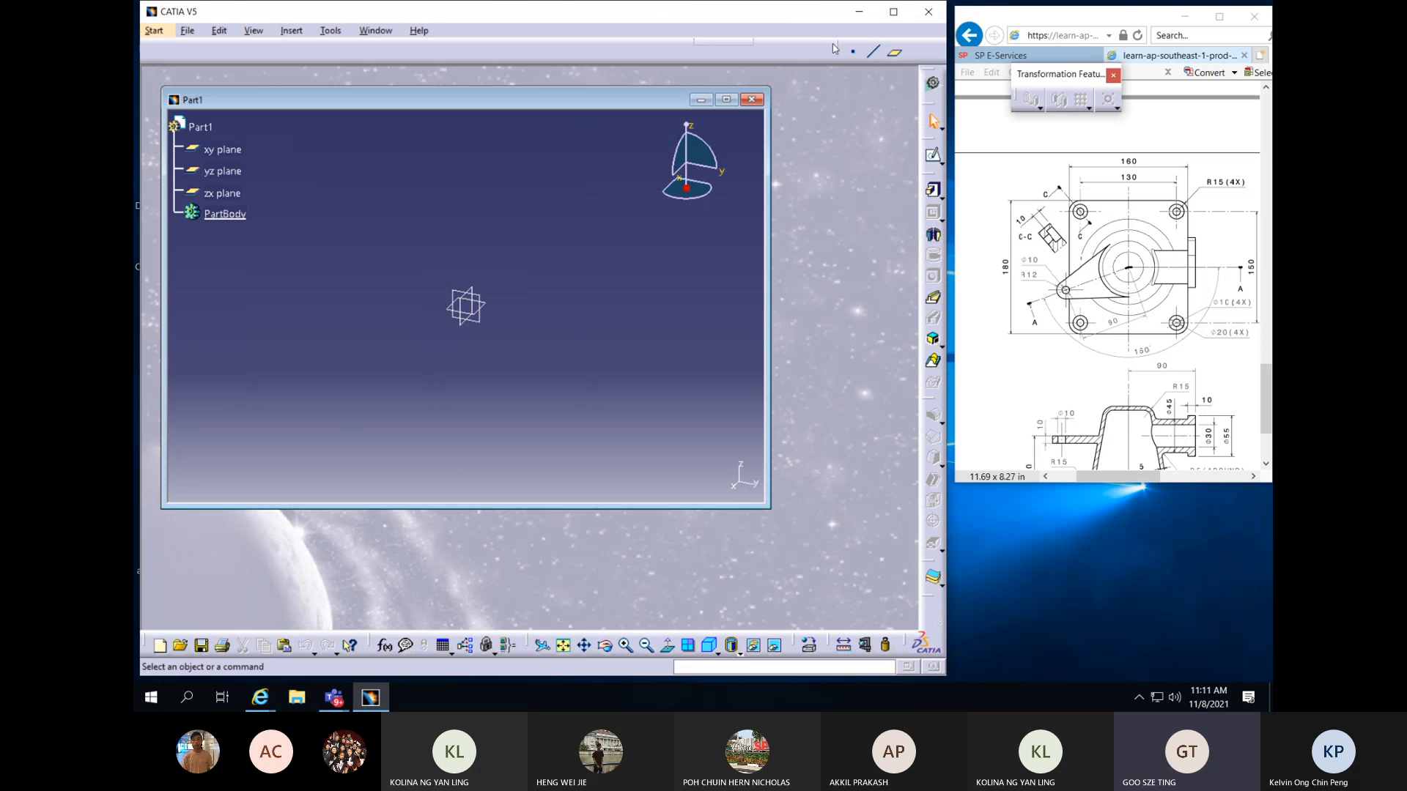
pyautogui.click(727, 100)
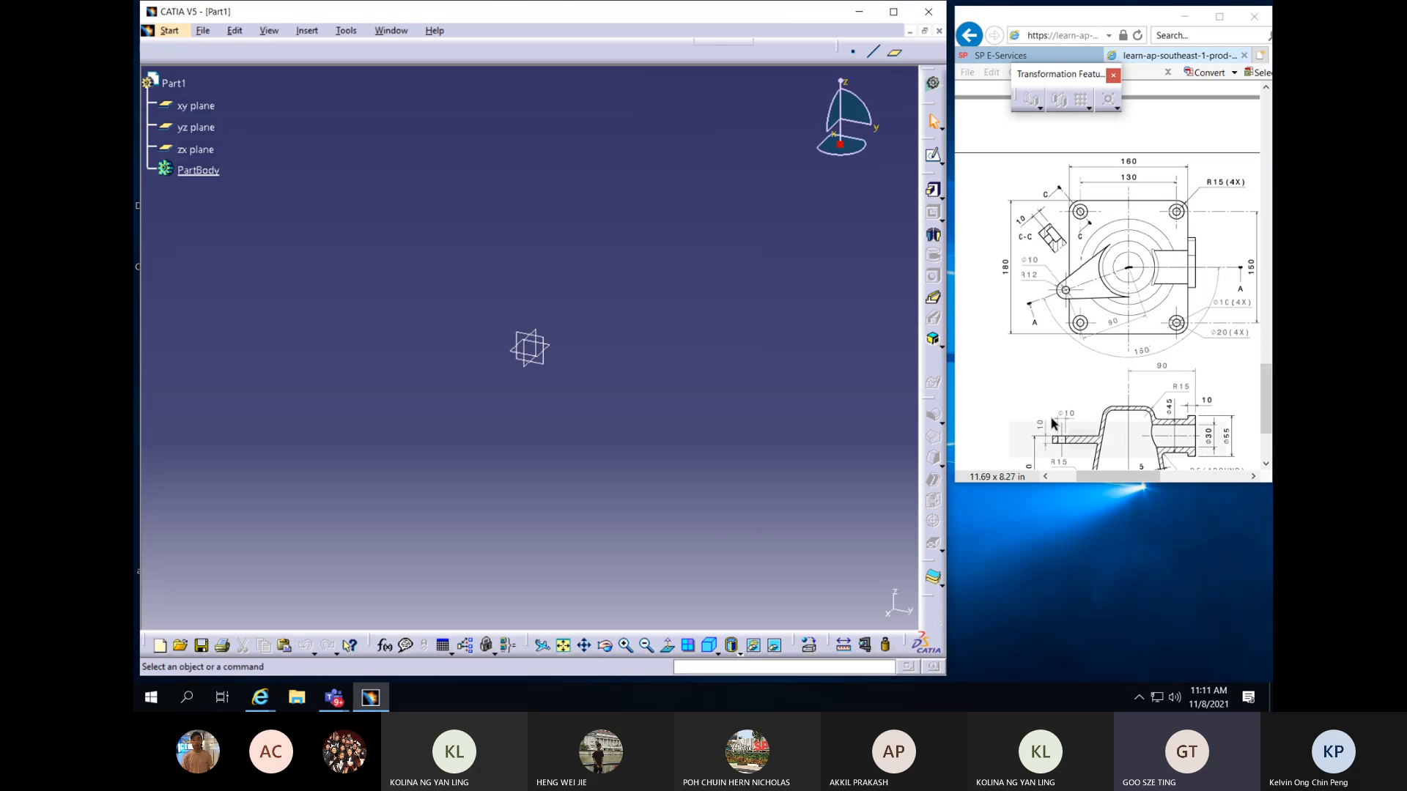
pyautogui.moveTo(1154, 484); pyautogui.dragTo(1157, 565)
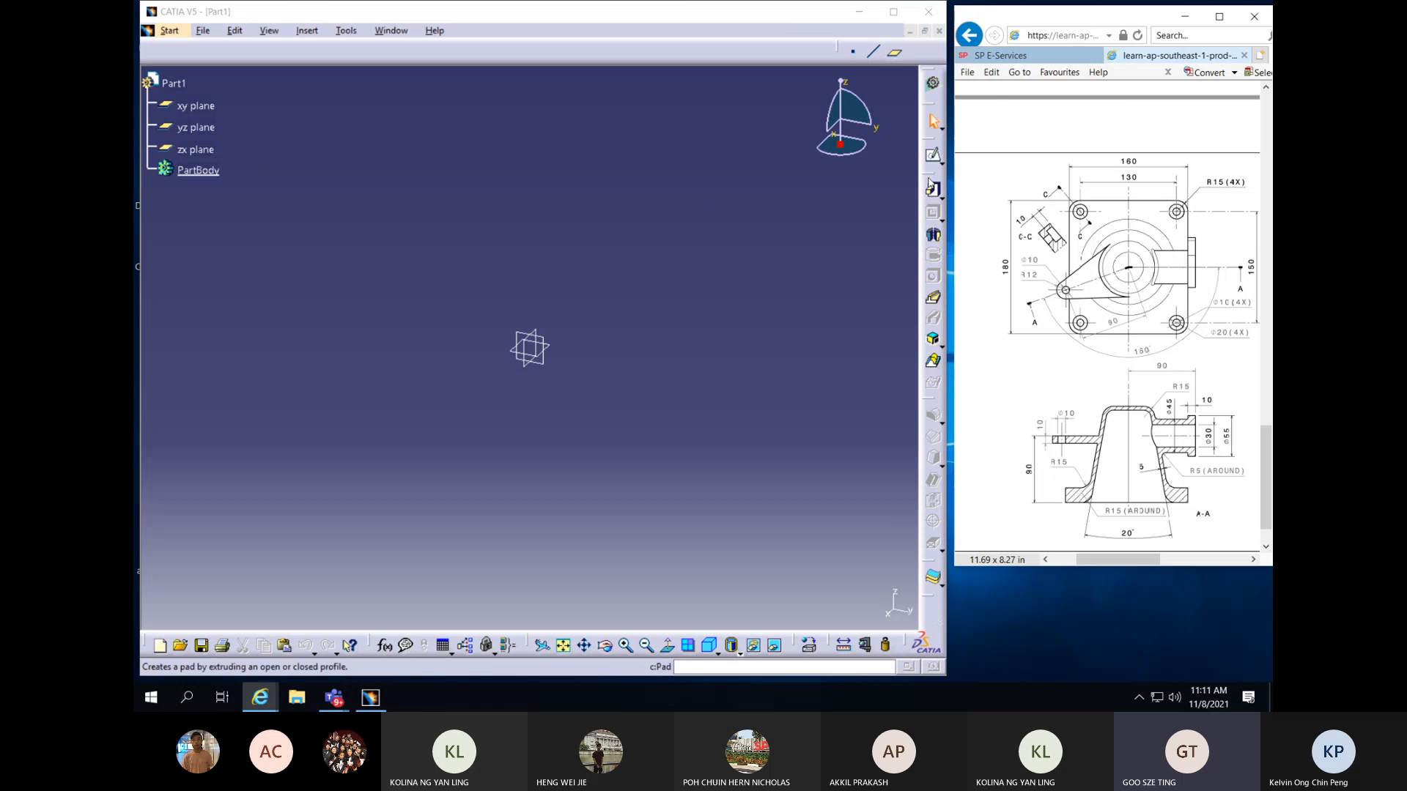
# Start a sketch on the xy plane and draw a rectangle about 97 by 106 mm around the origin
pyautogui.click(932, 155)
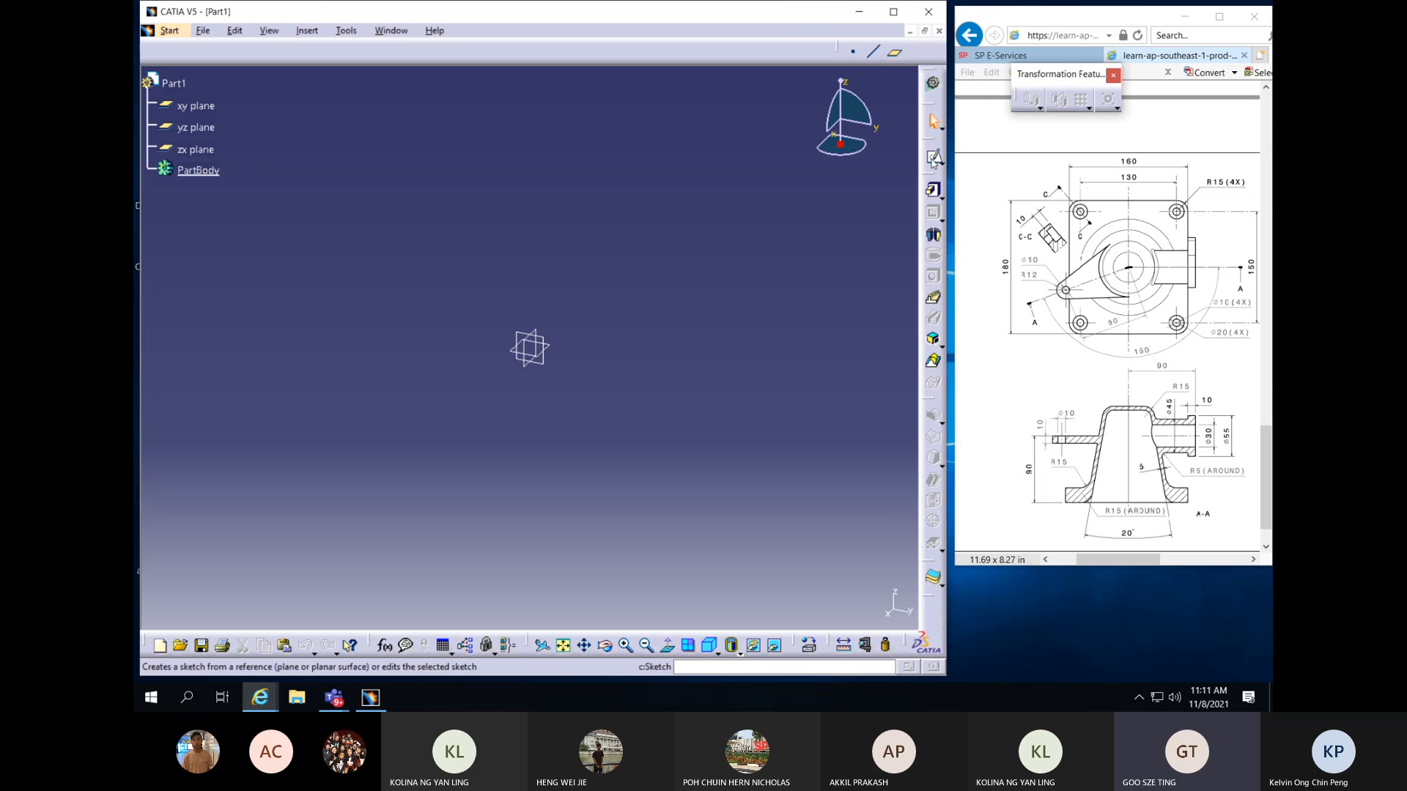
pyautogui.click(532, 345)
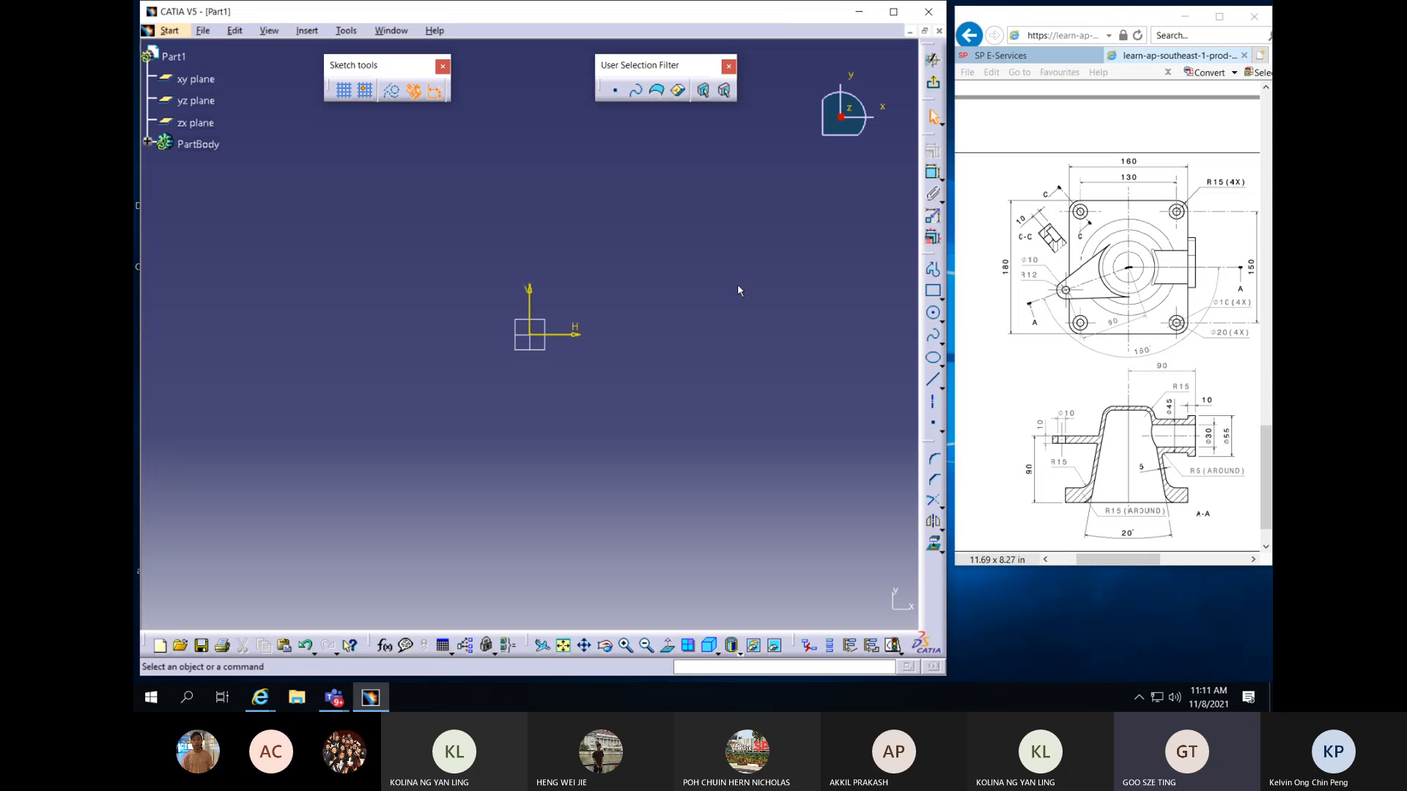
pyautogui.click(936, 295)
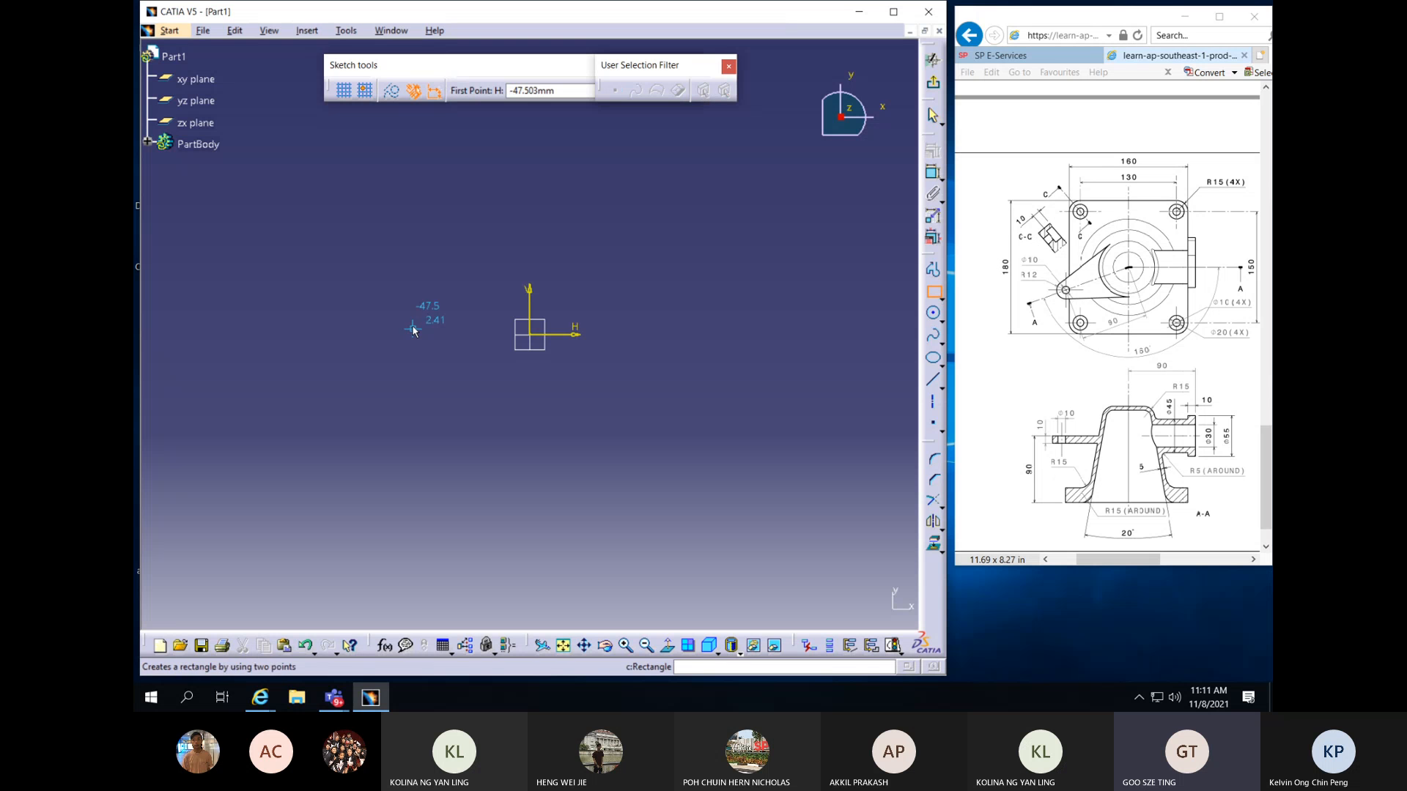
pyautogui.click(415, 219)
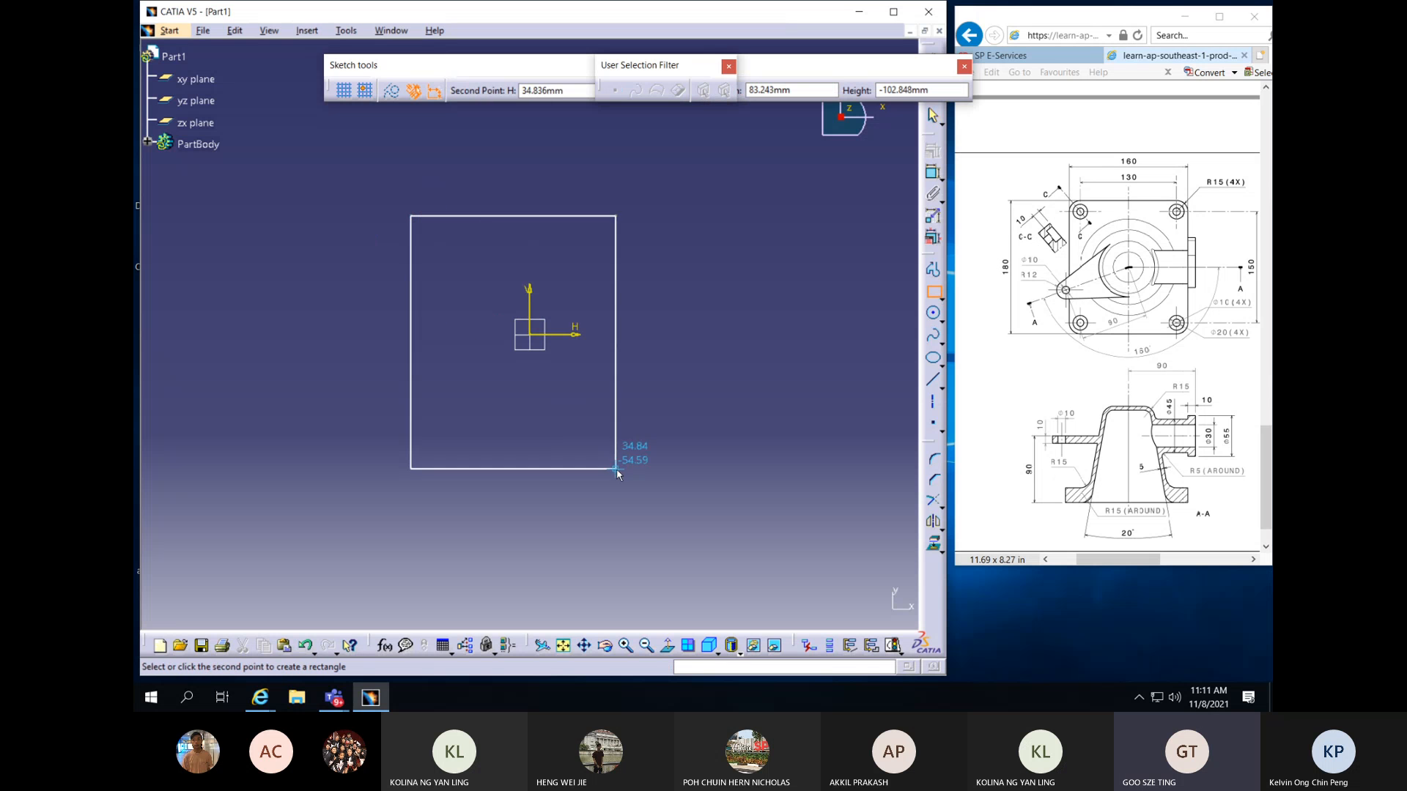
pyautogui.click(649, 476)
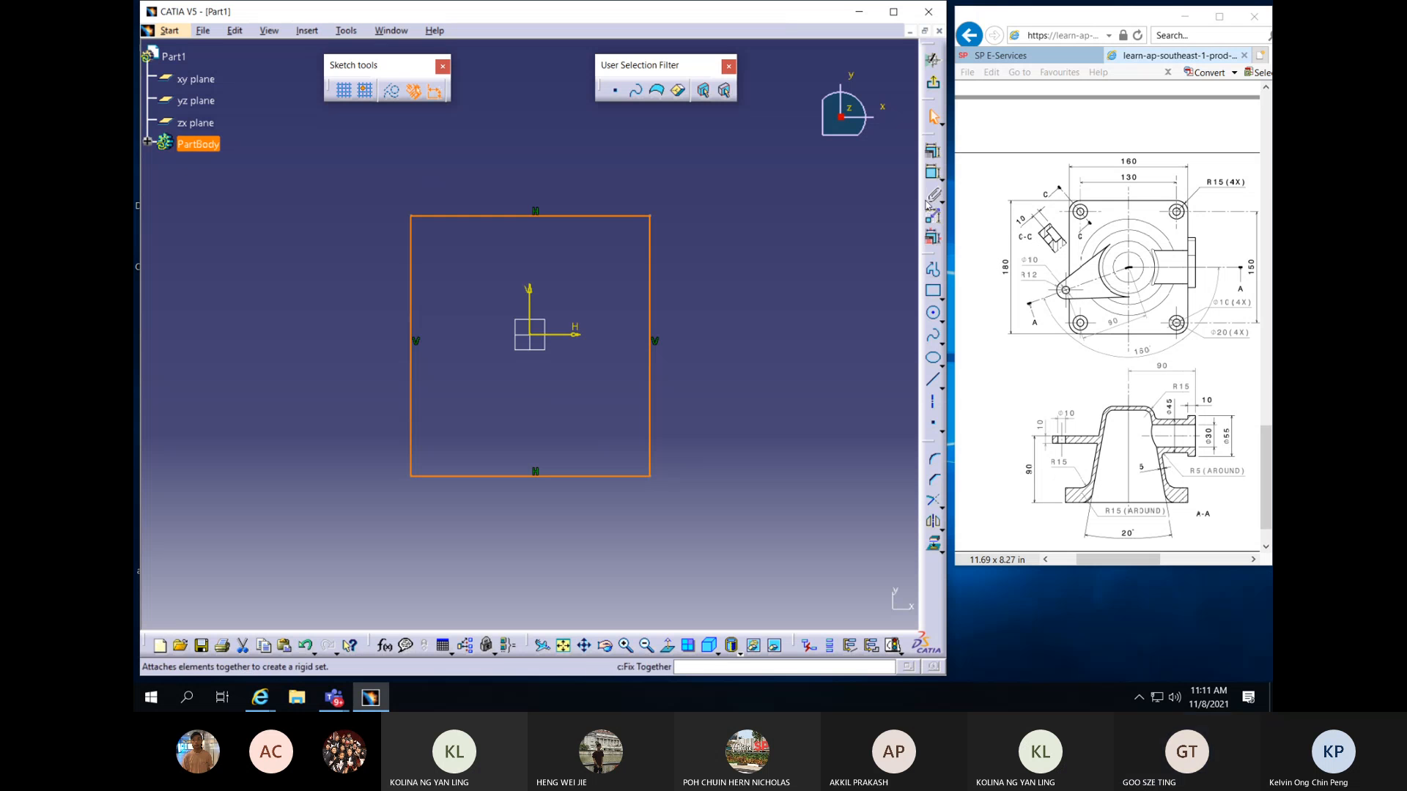
# Dimension the rectangle's right vertical side and set its length to 180 mm
pyautogui.click(933, 176)
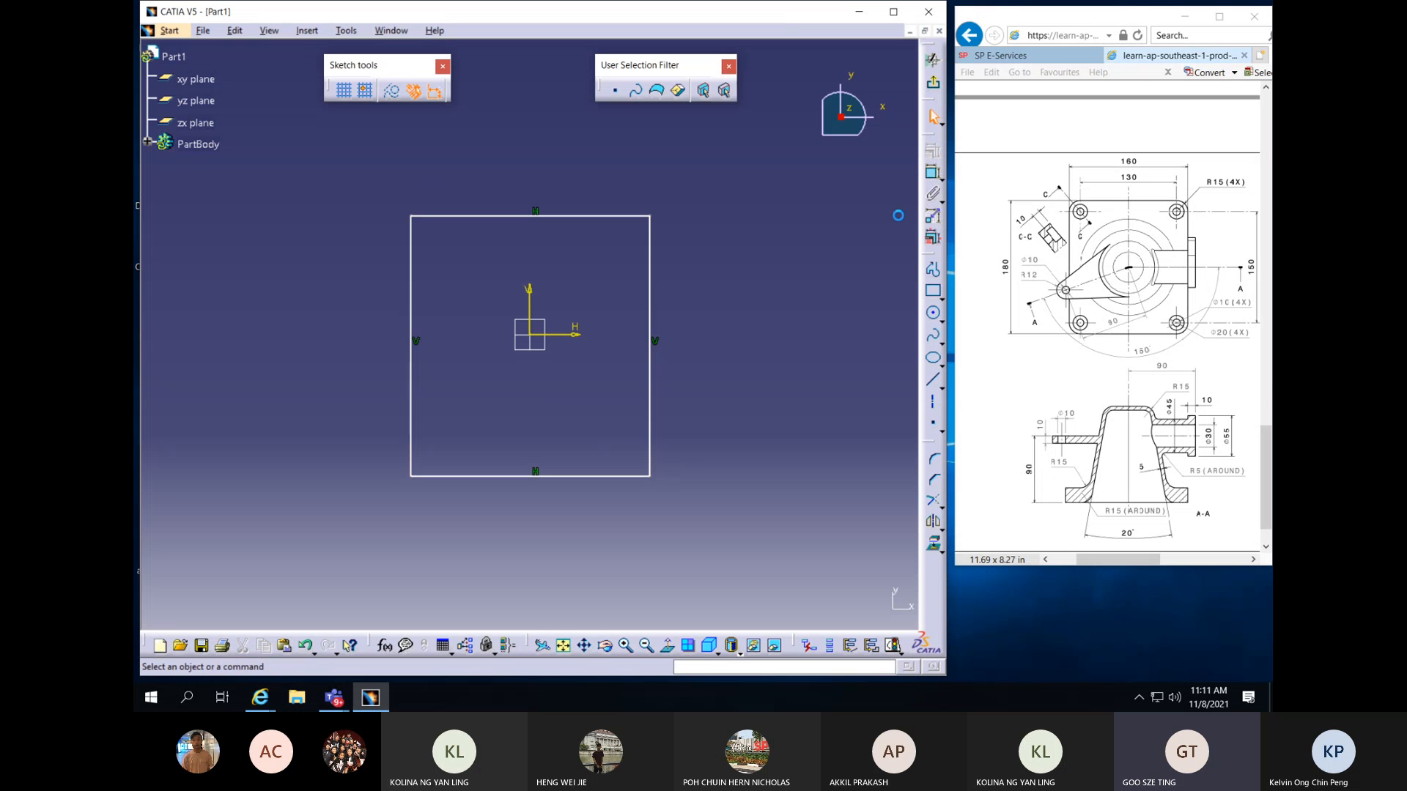
pyautogui.click(931, 183)
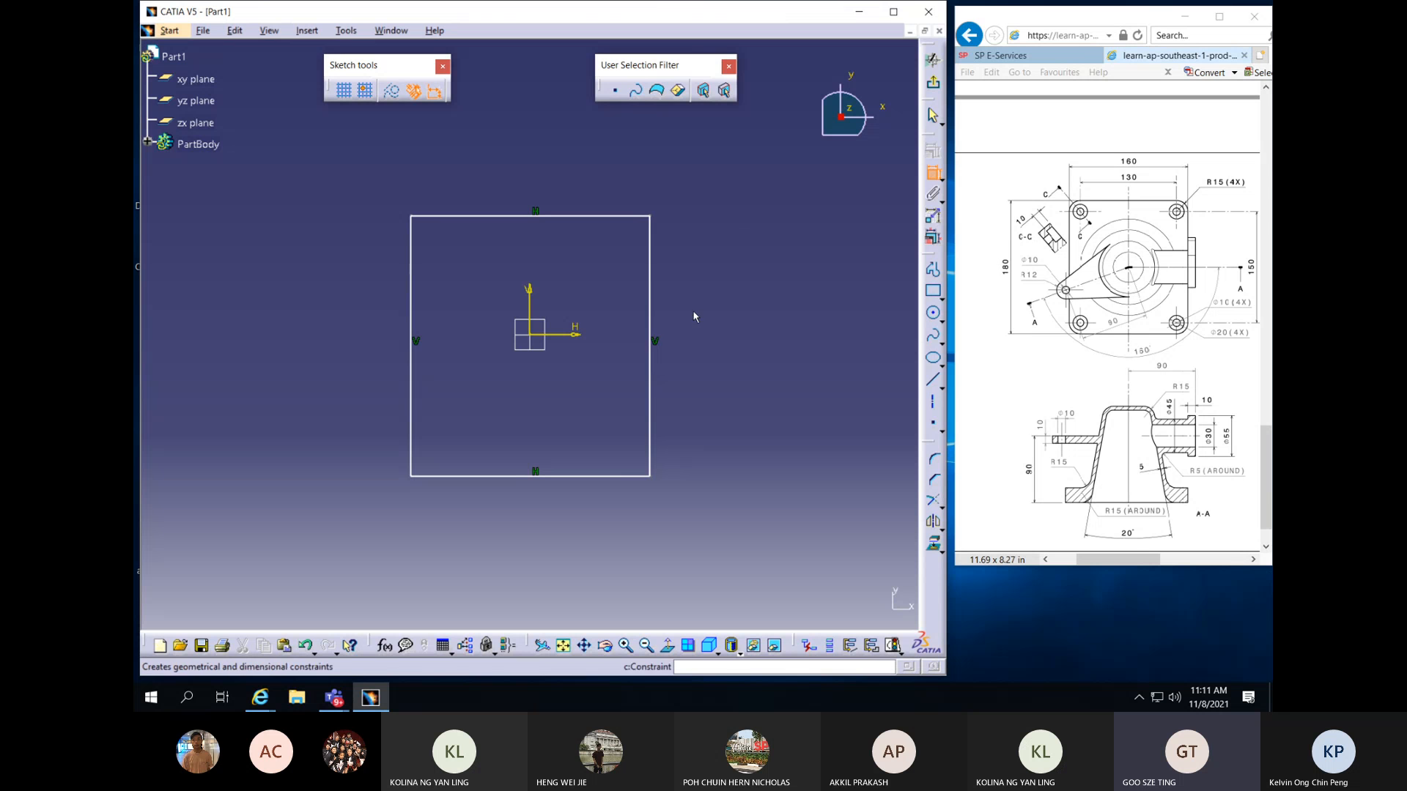
pyautogui.click(655, 337)
pyautogui.click(778, 326)
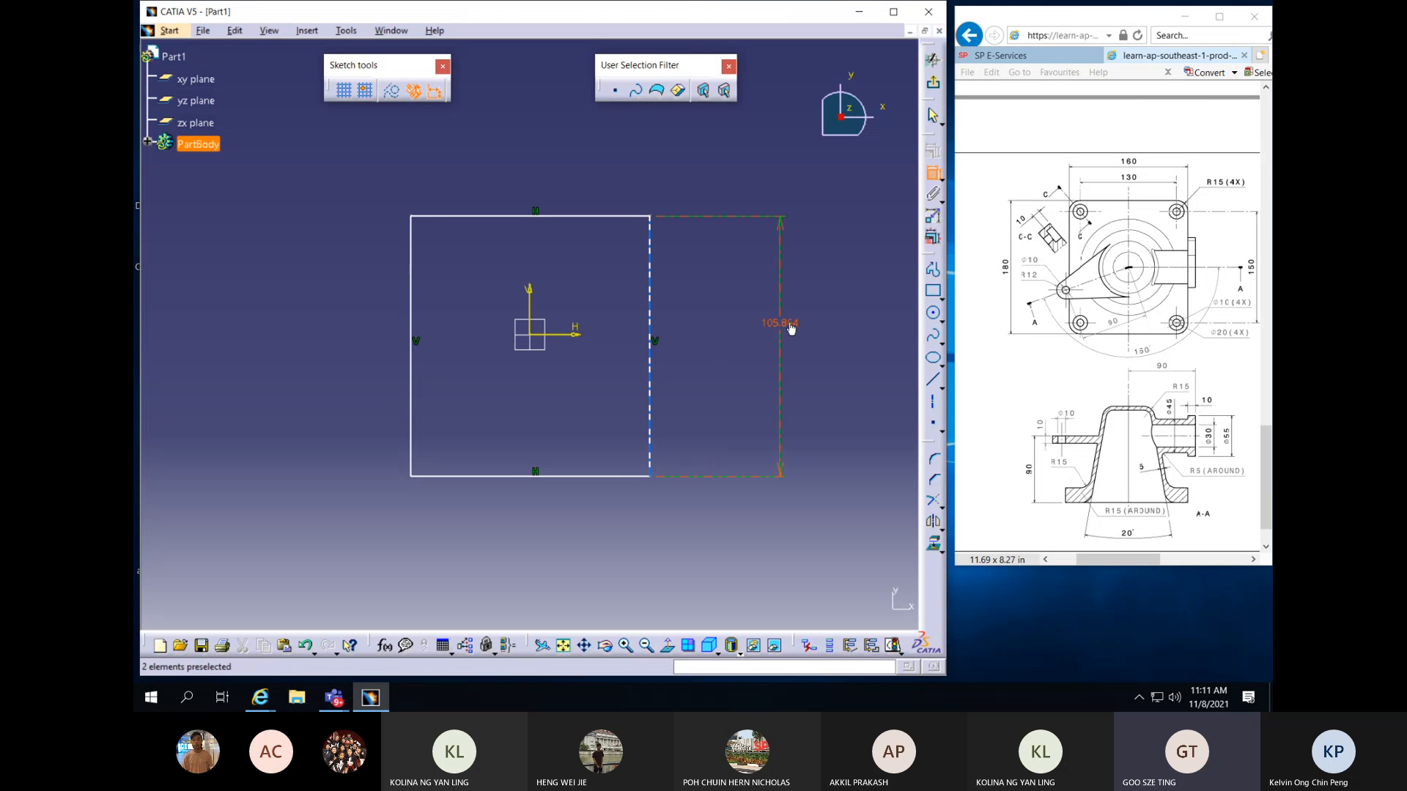
pyautogui.doubleClick(791, 329)
pyautogui.write('180')
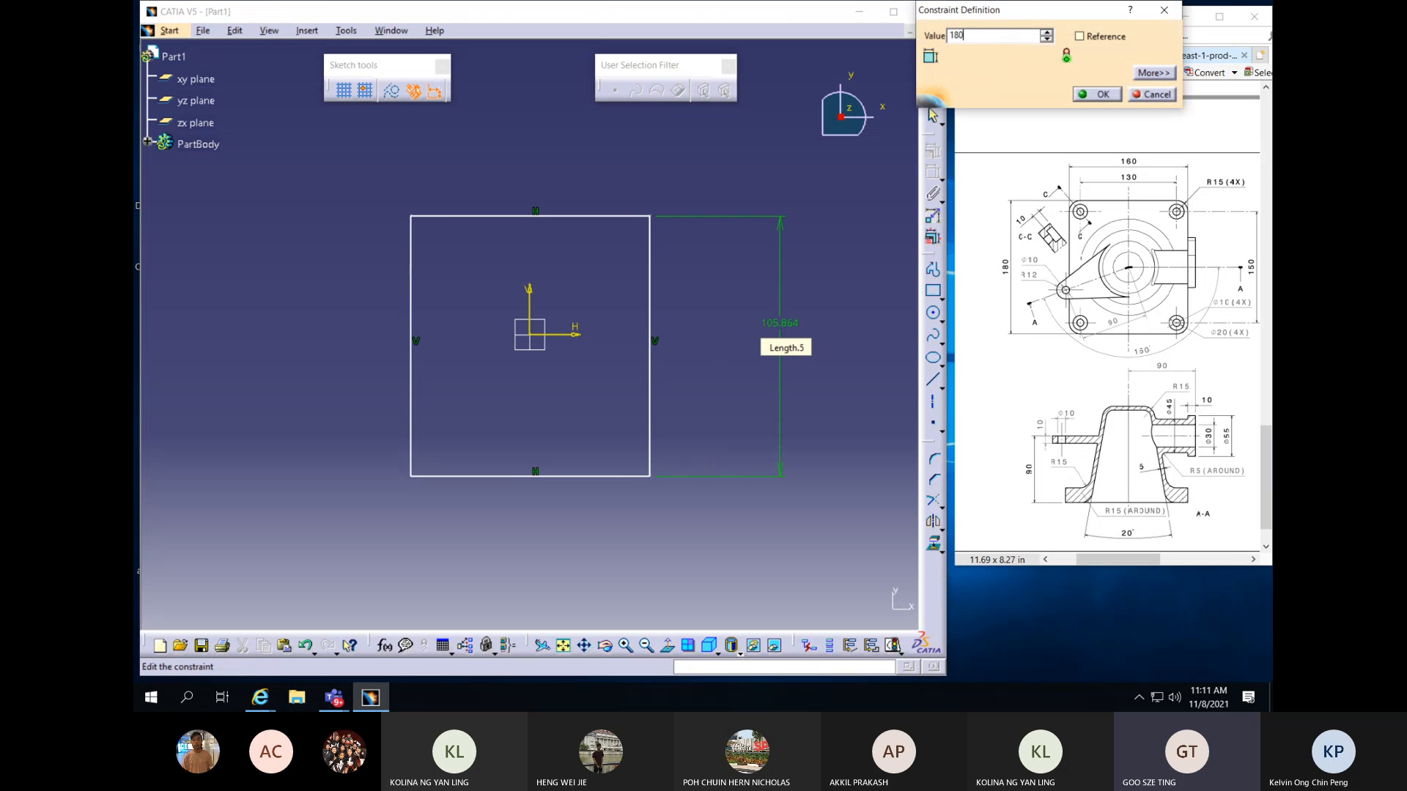
pyautogui.press('Return')
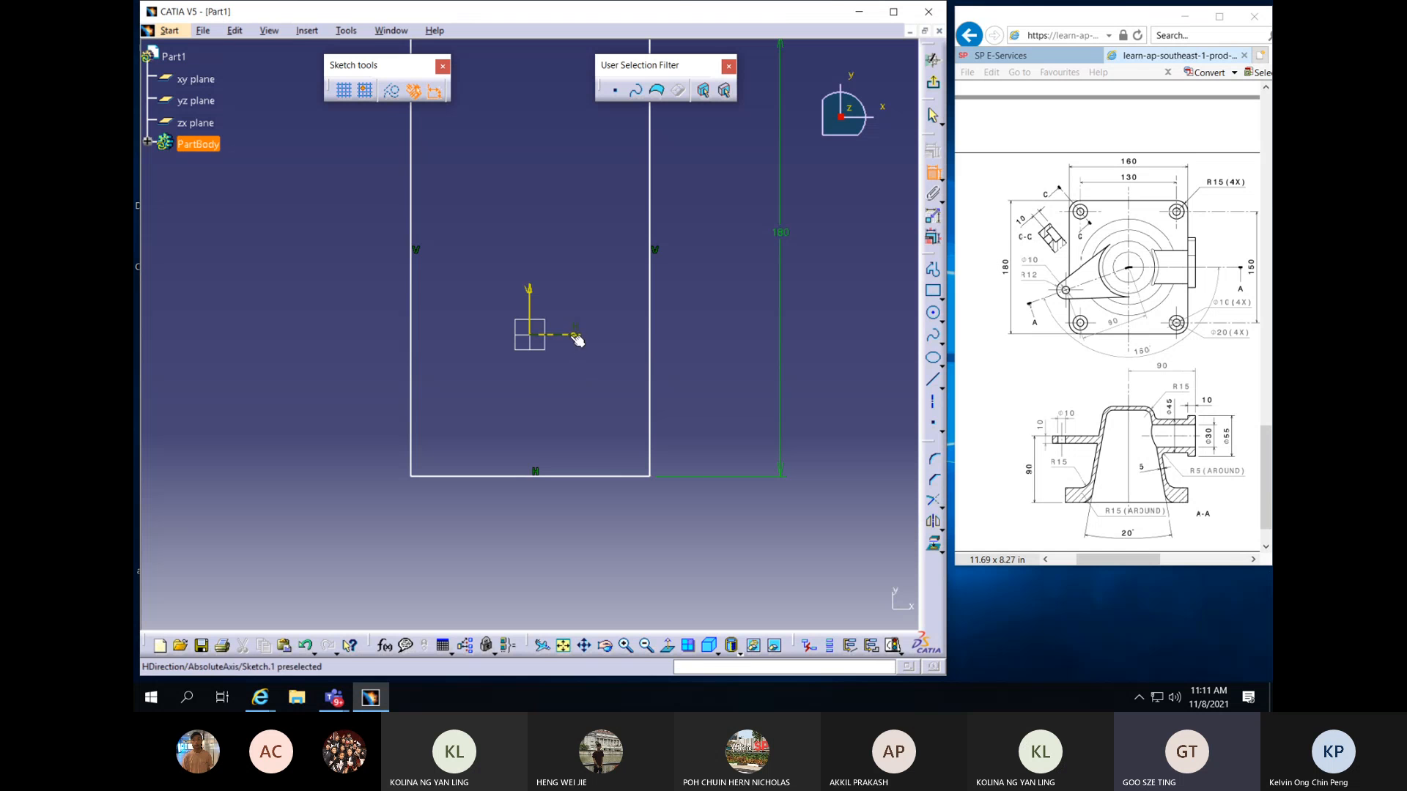
# Dimension the offset from the horizontal axis to the rectangle's bottom edge and set it to 180/2
pyautogui.click(577, 338)
pyautogui.click(593, 476)
pyautogui.click(726, 400)
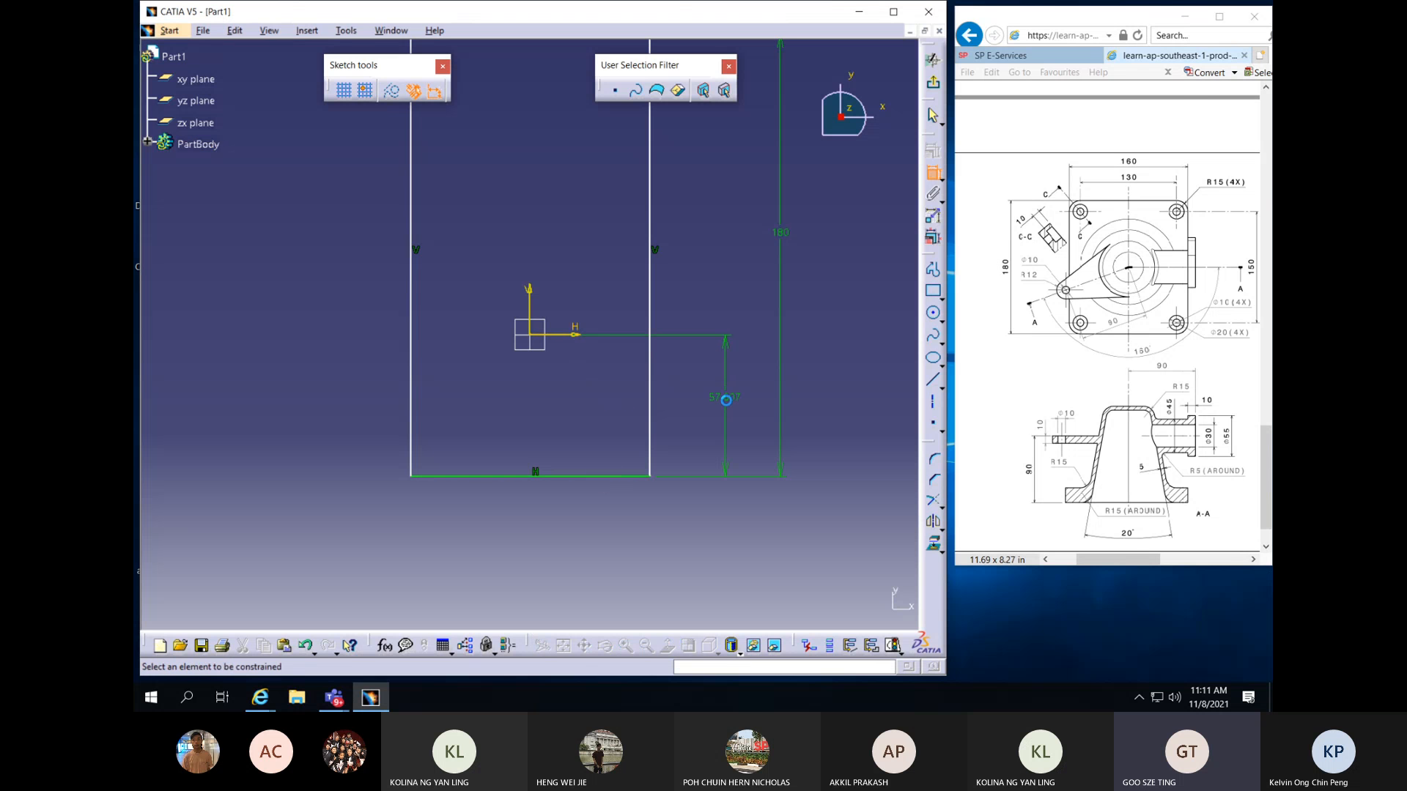
pyautogui.doubleClick(735, 398)
pyautogui.write('1')
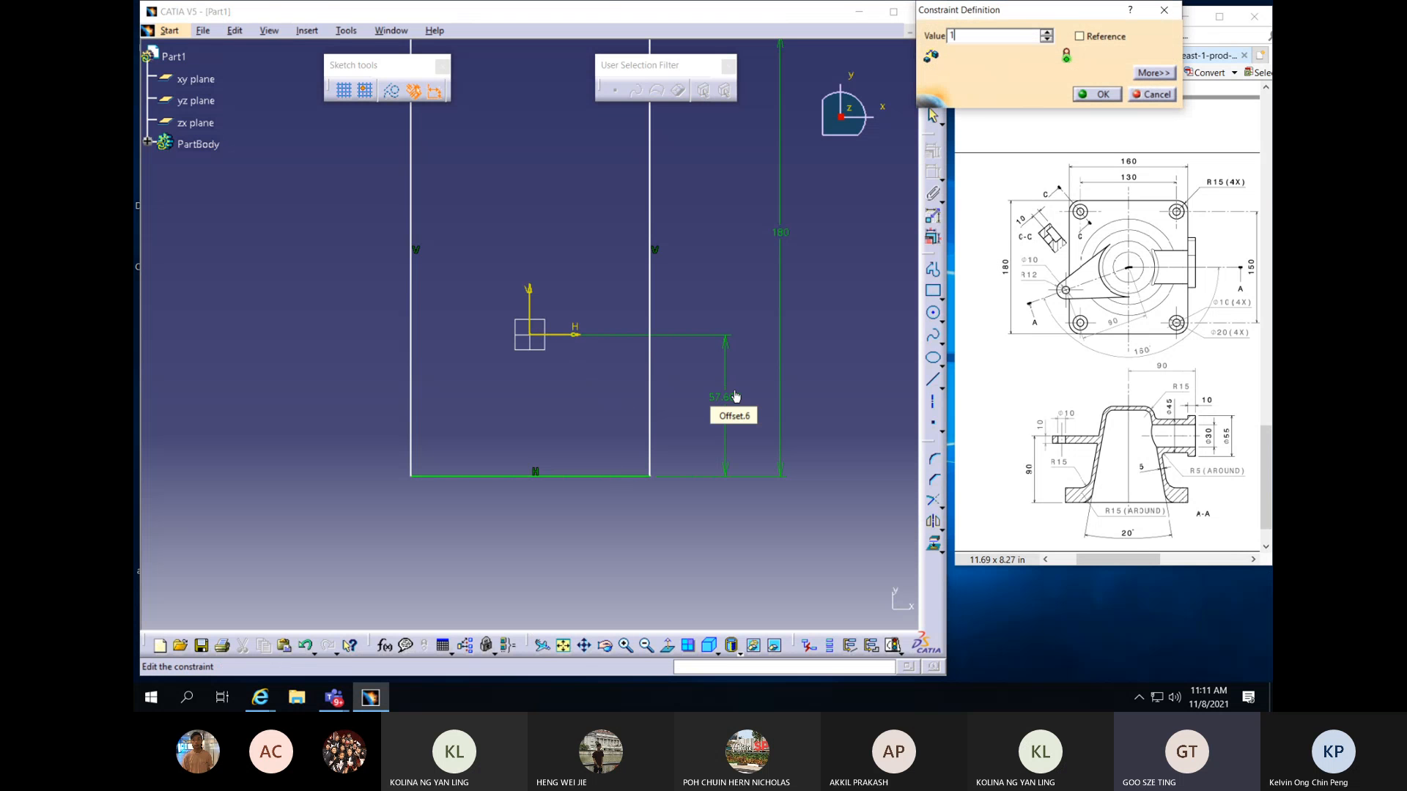
pyautogui.write('80/2')
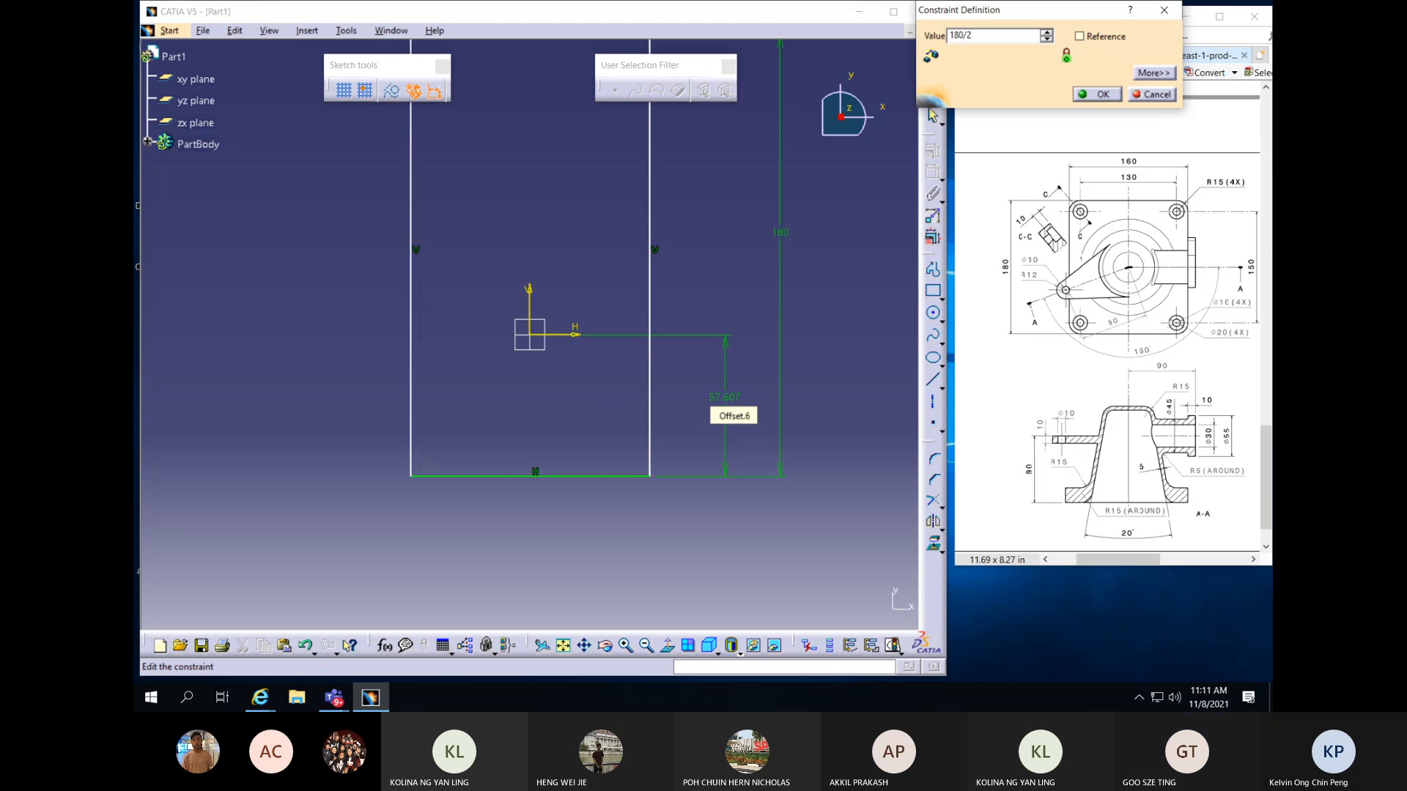
pyautogui.press('Return')
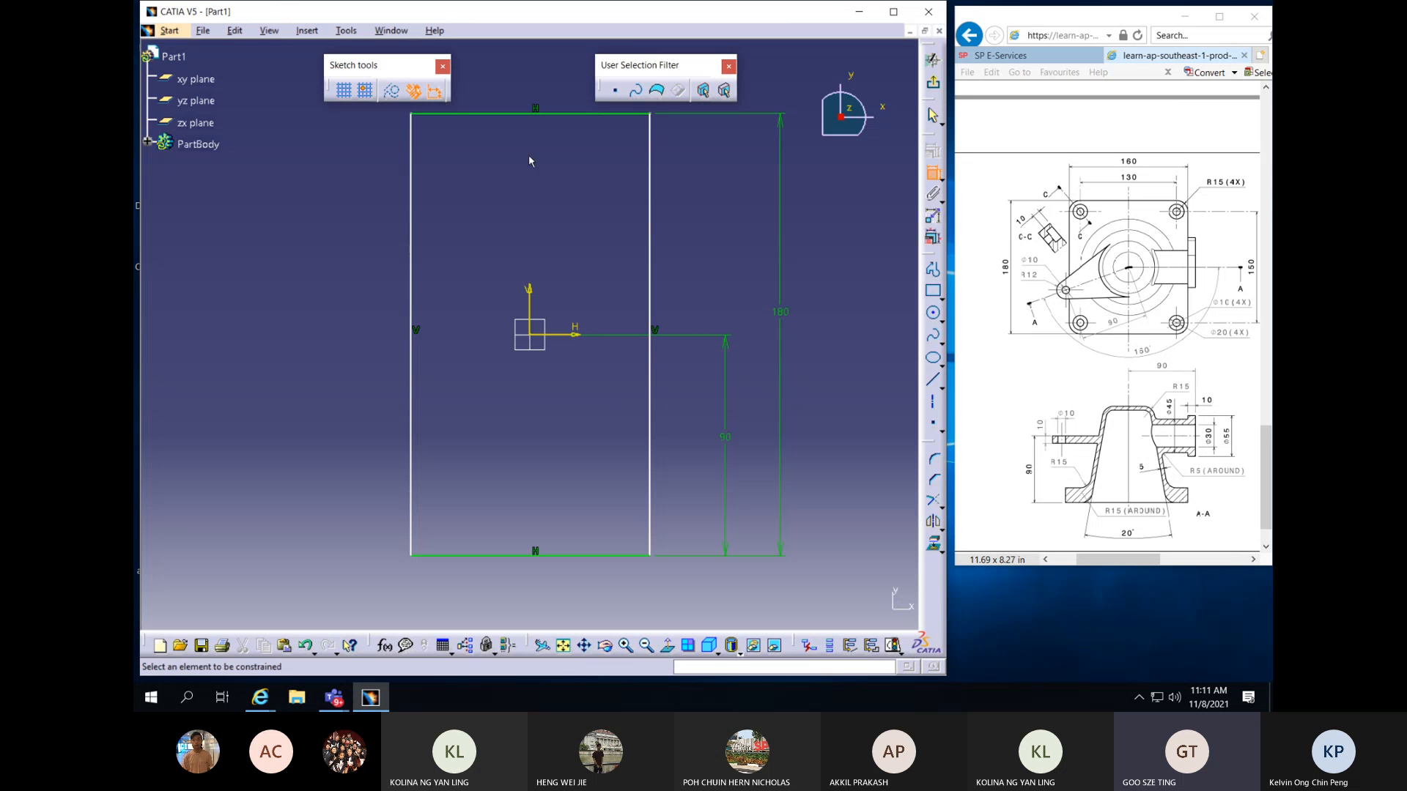
# Dimension the rectangle's top edge and set its length to 160 mm
pyautogui.click(530, 115)
pyautogui.click(524, 83)
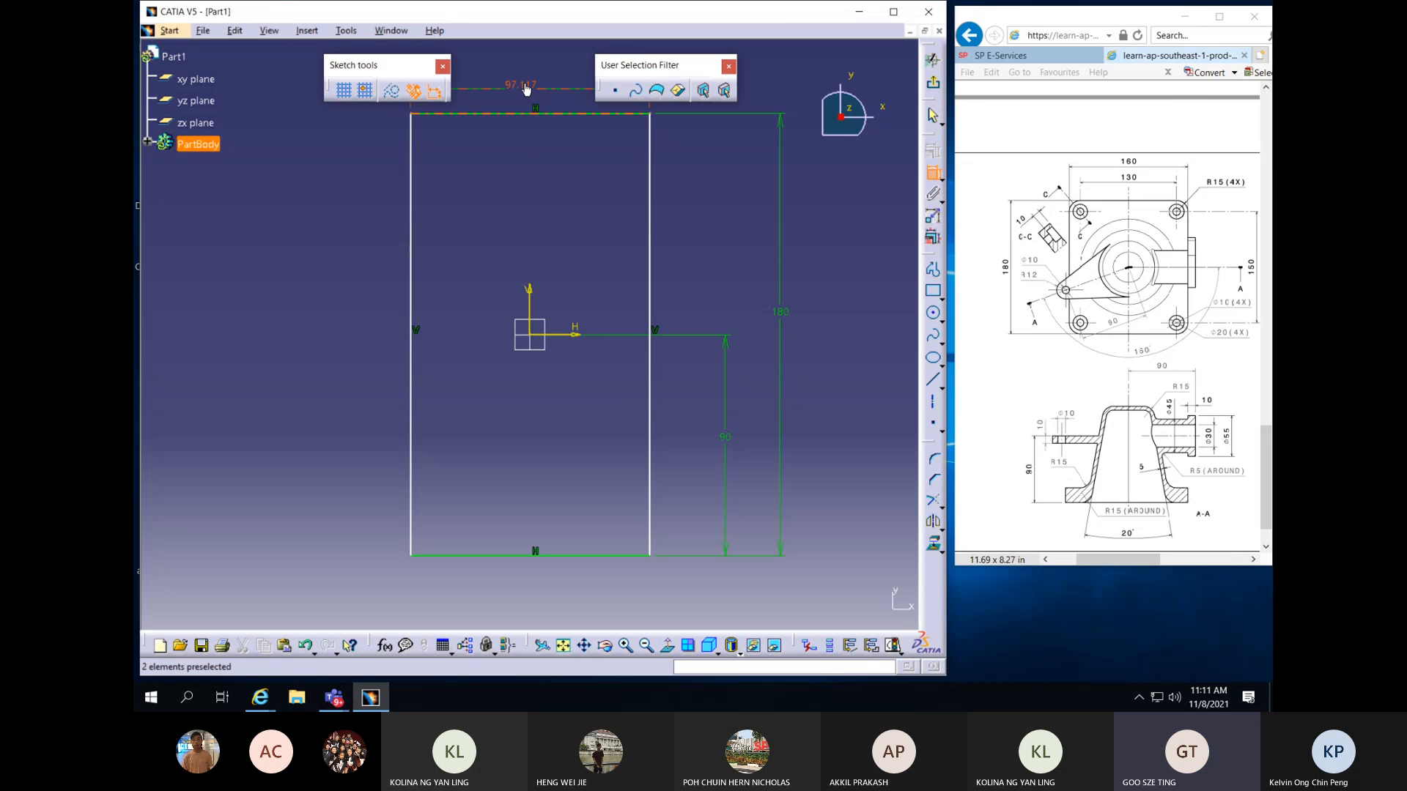
pyautogui.write('160')
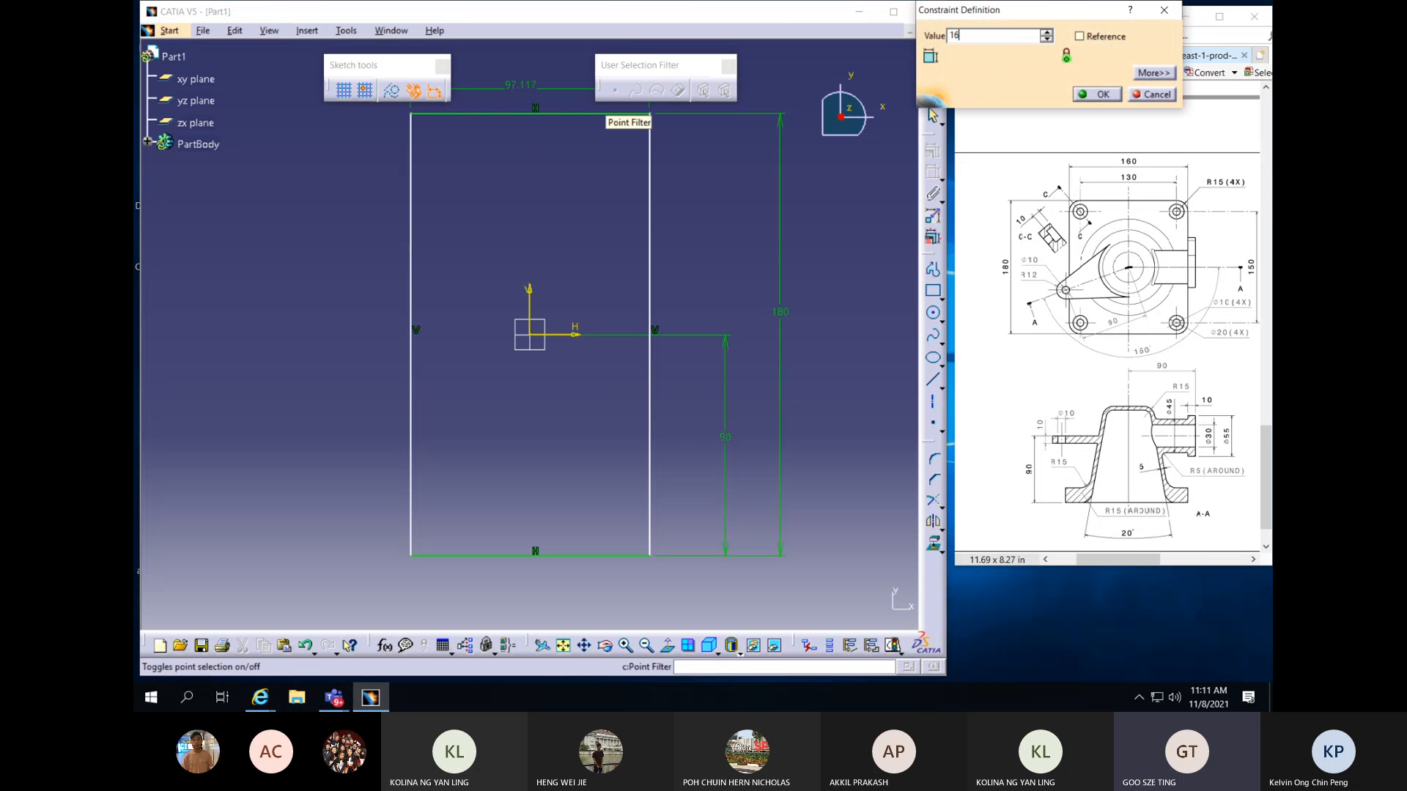
pyautogui.press('Return')
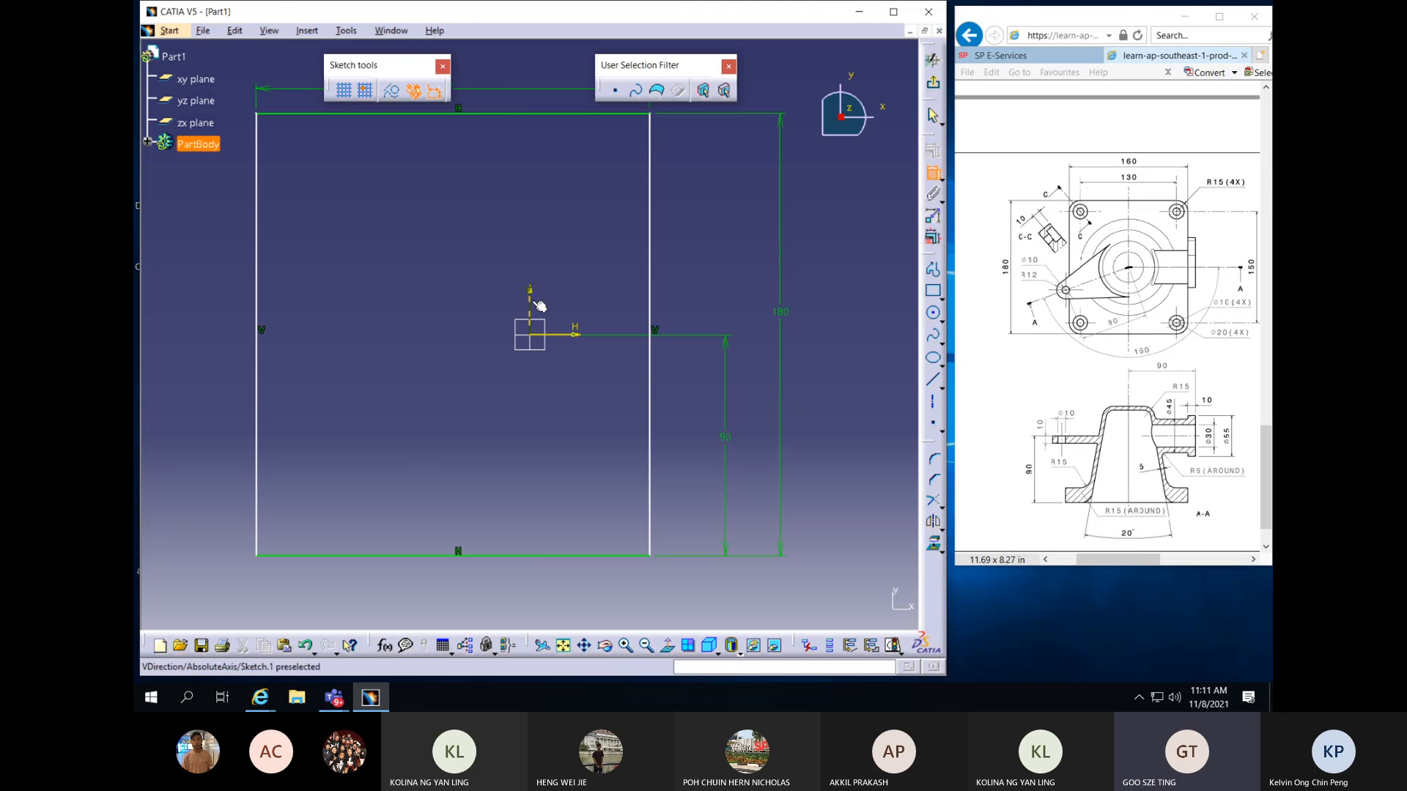
# Dimension the offset from the vertical axis to the rectangle's right side and set it to 160/2
pyautogui.click(608, 213)
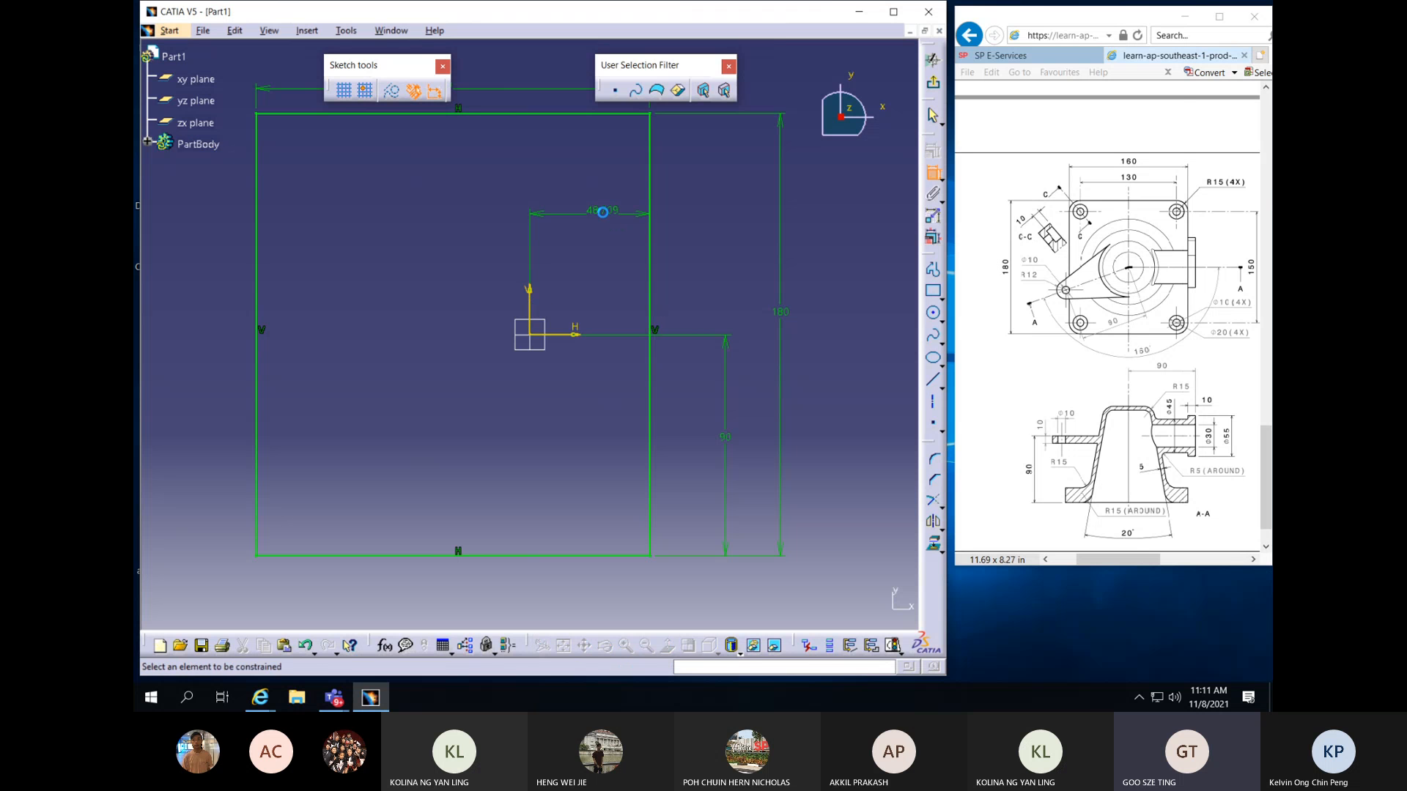
pyautogui.doubleClick(605, 213)
pyautogui.write('160')
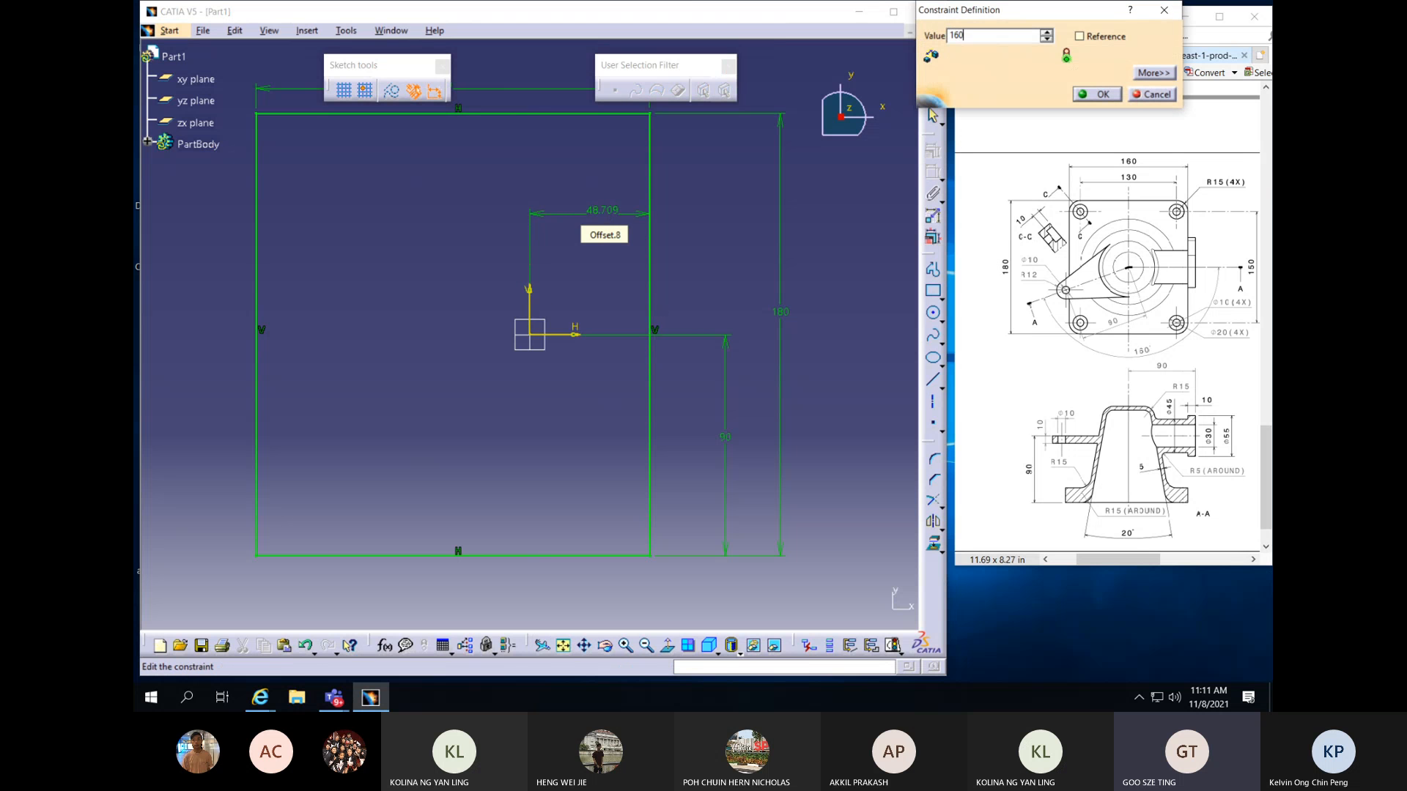
pyautogui.write('/2')
pyautogui.press('Return')
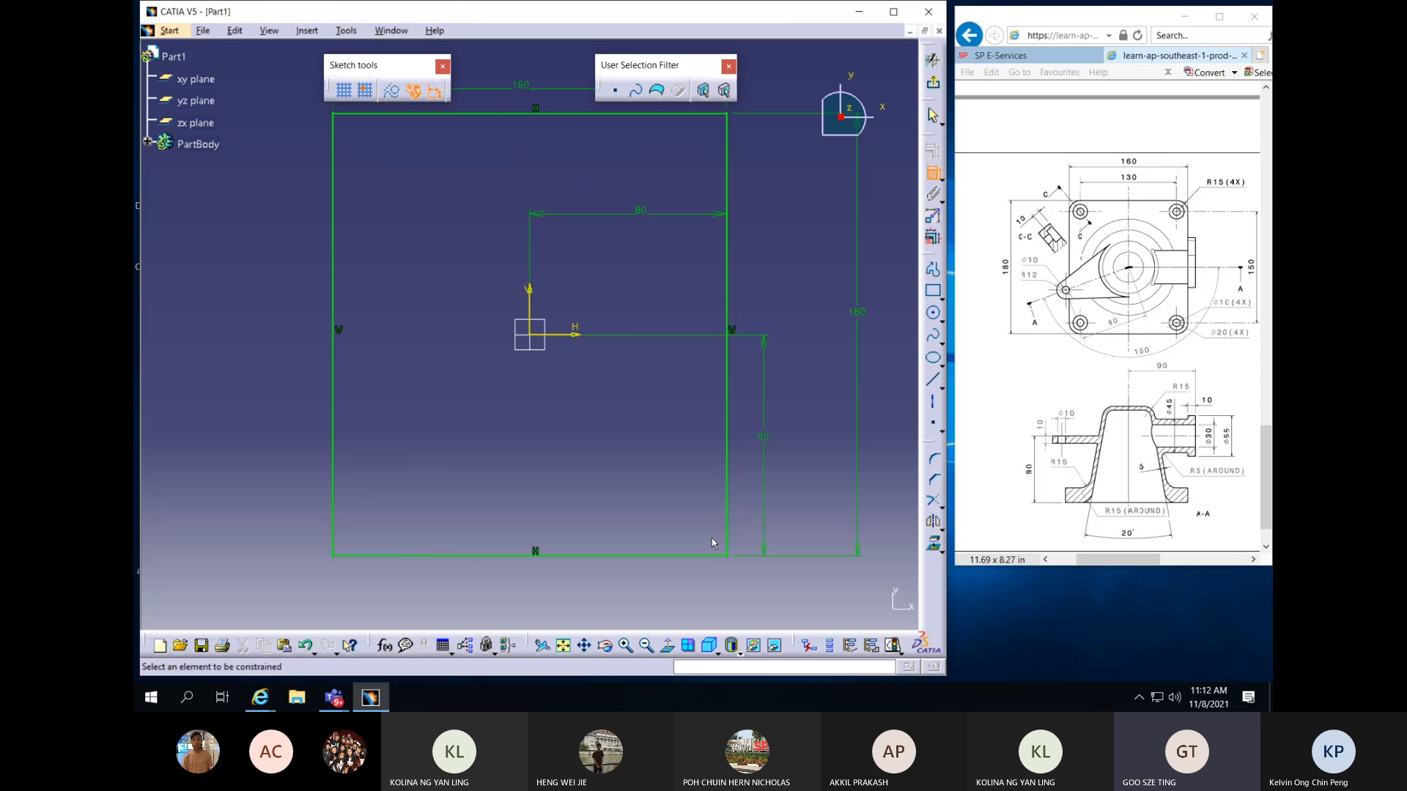
# Exit the sketch and pad the rectangle 20 mm downward, in the reversed direction below the sketch plane
pyautogui.click(933, 82)
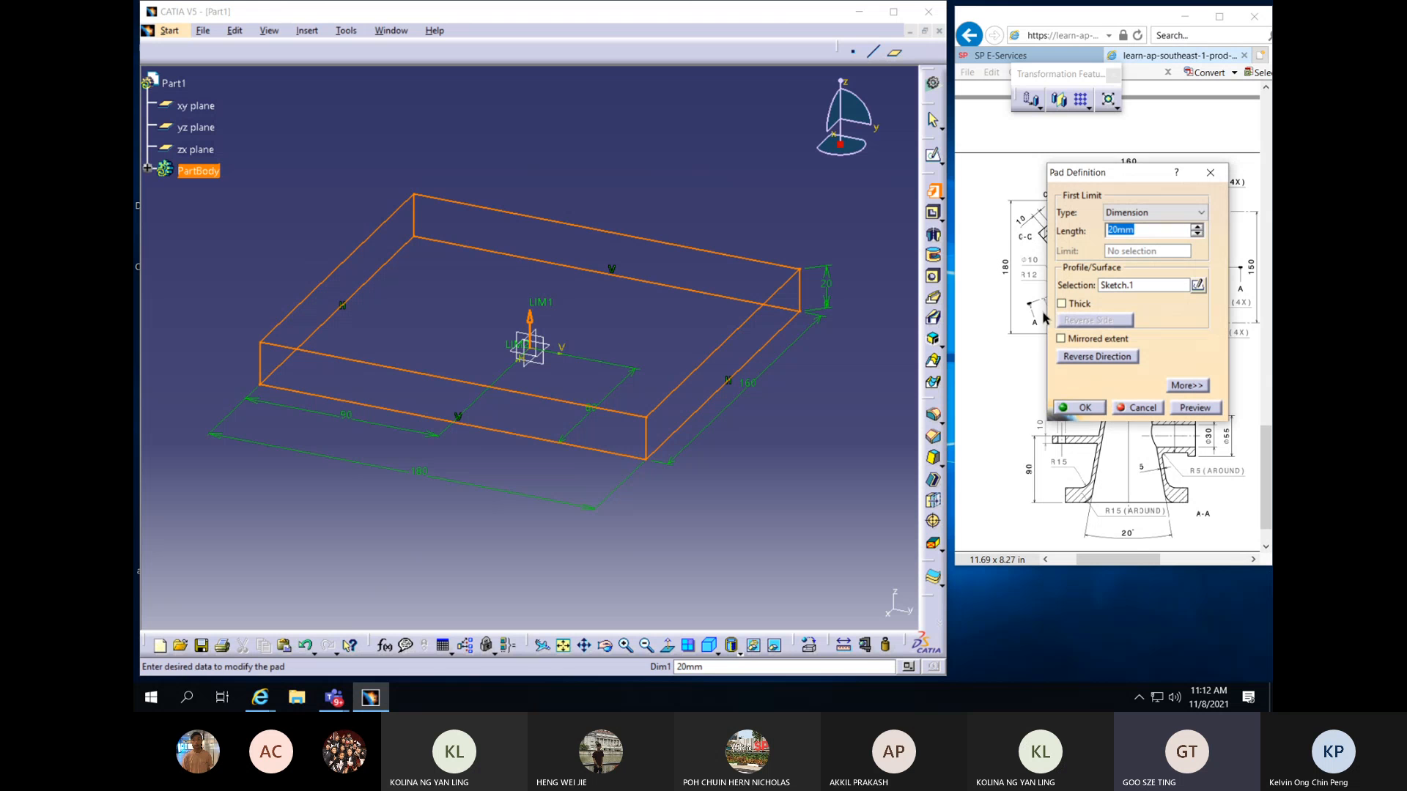
pyautogui.click(529, 322)
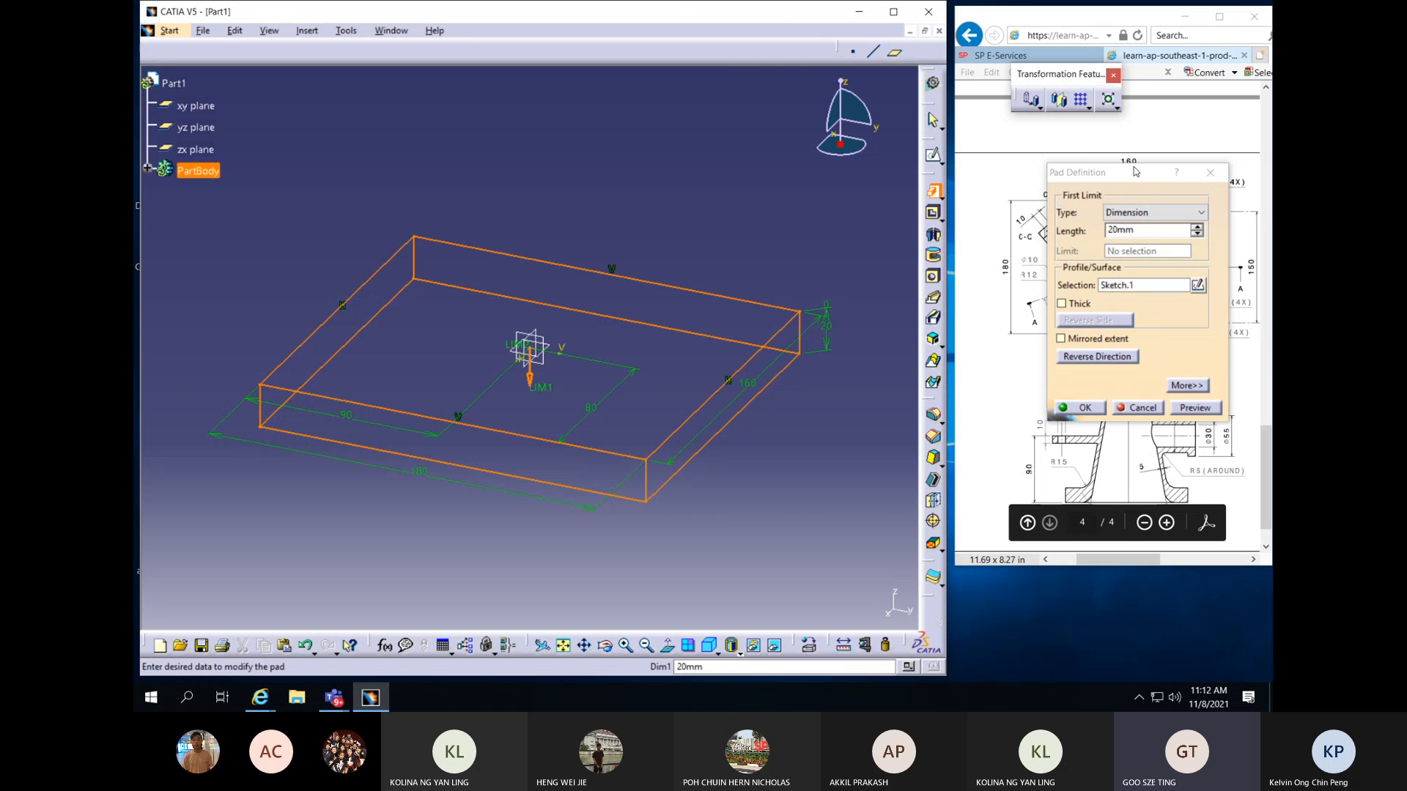
pyautogui.moveTo(1135, 172); pyautogui.dragTo(1119, 536)
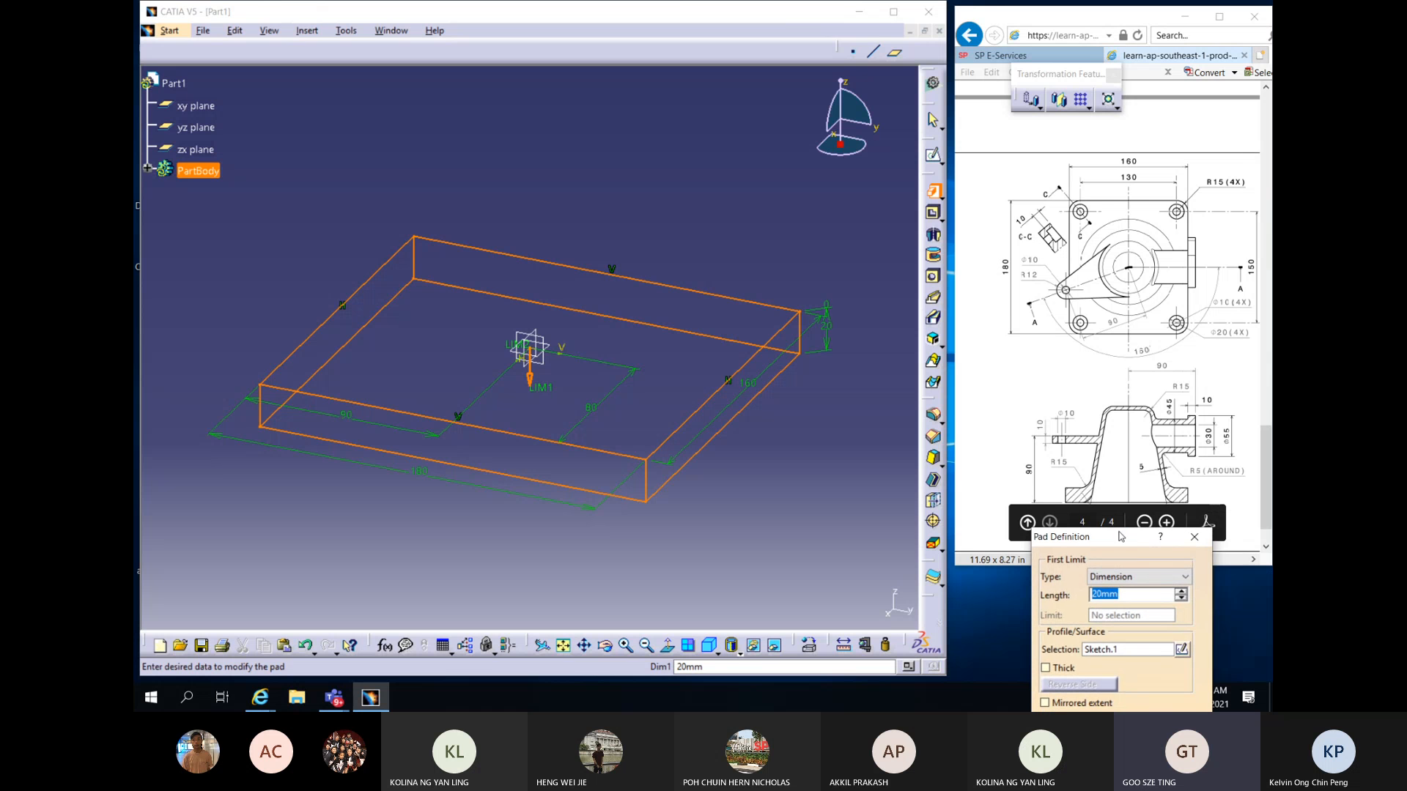
pyautogui.scroll(-1, 1018, 351)
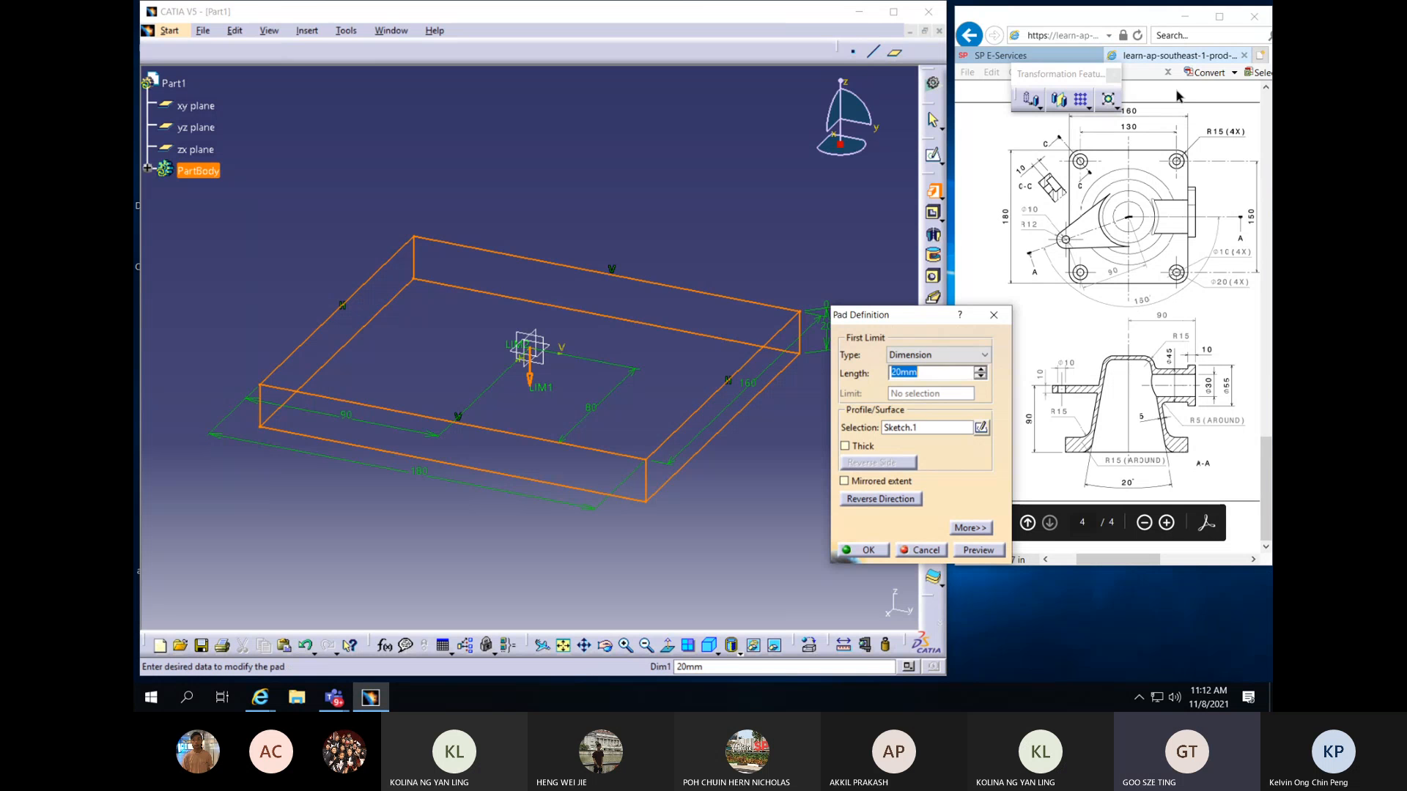
pyautogui.click(1136, 512)
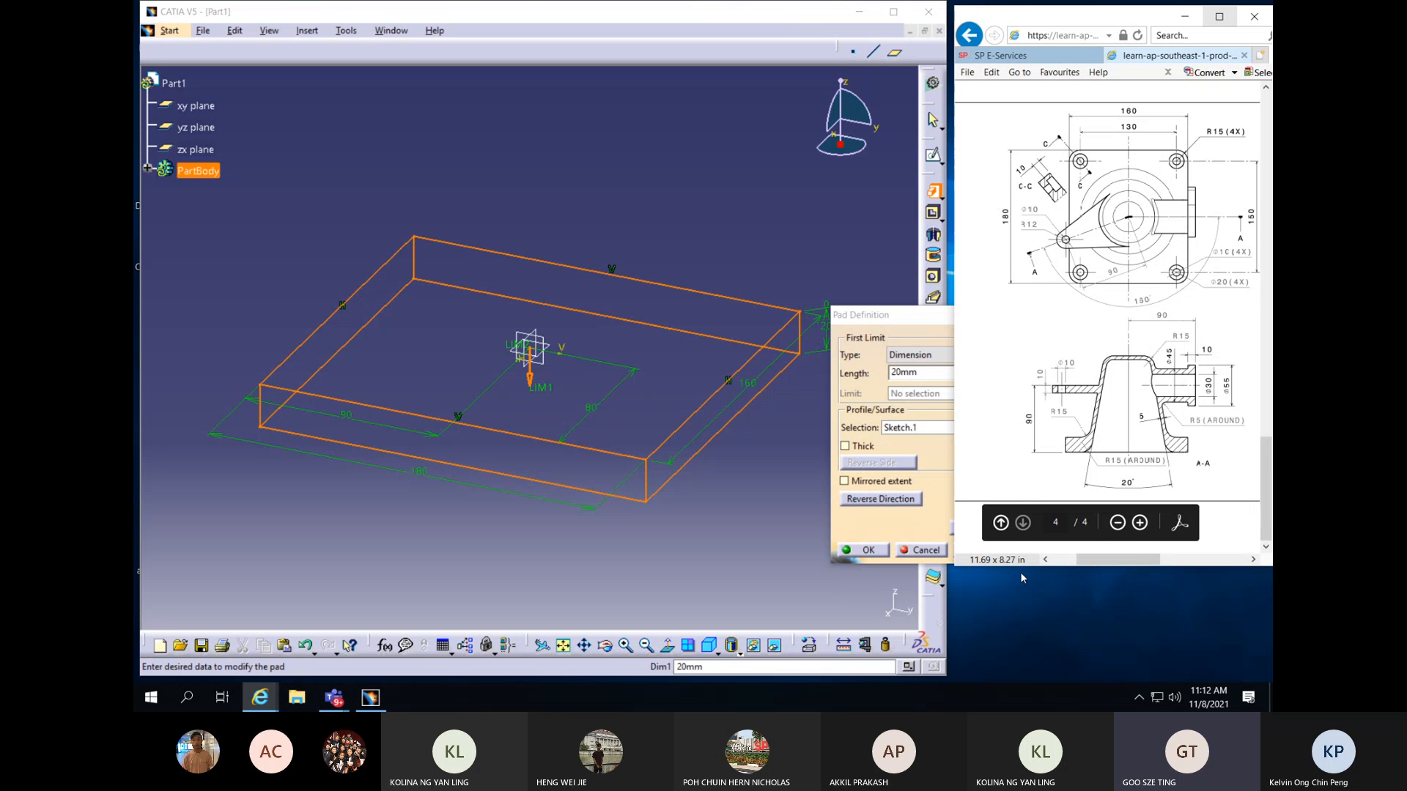
pyautogui.moveTo(1023, 566); pyautogui.dragTo(1023, 608)
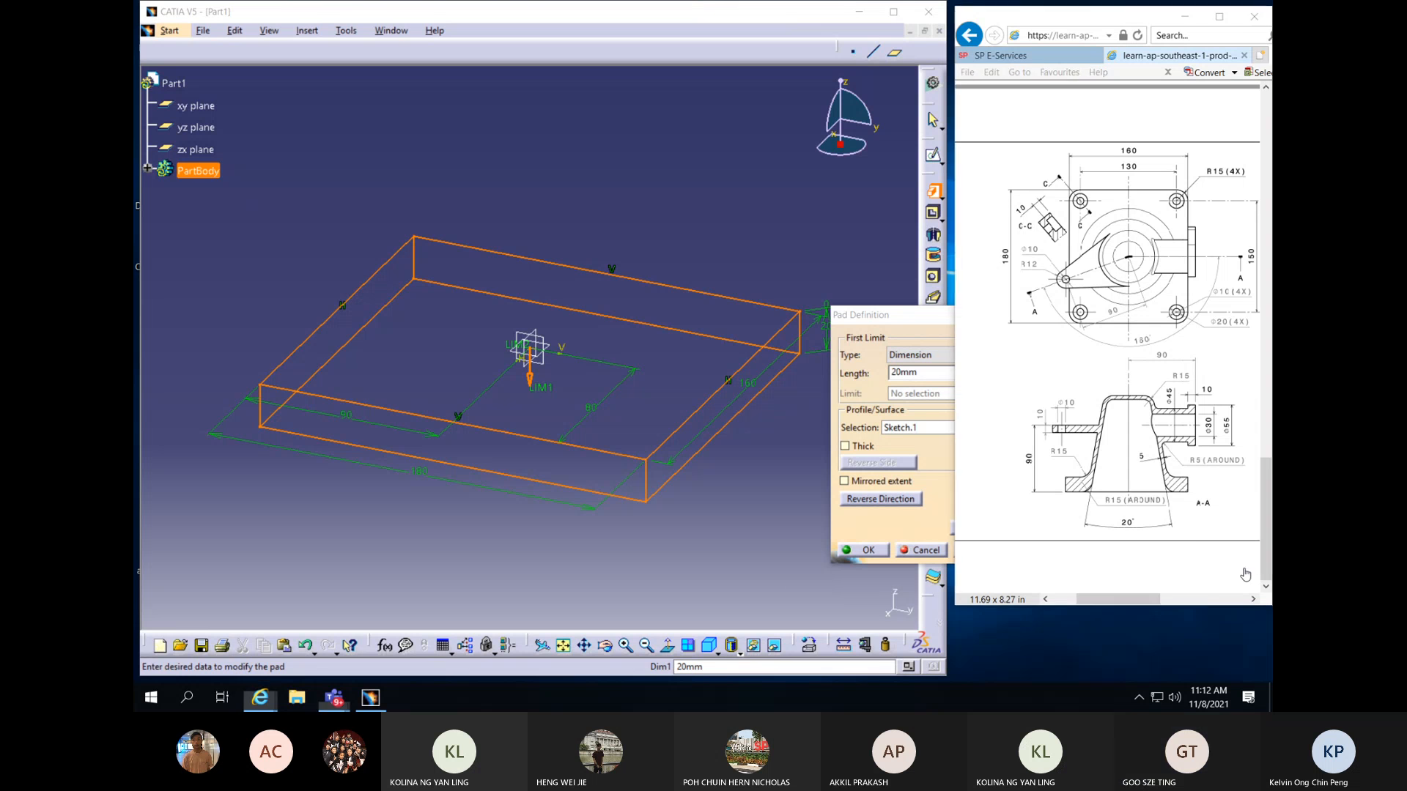
pyautogui.moveTo(1137, 601); pyautogui.dragTo(1179, 602)
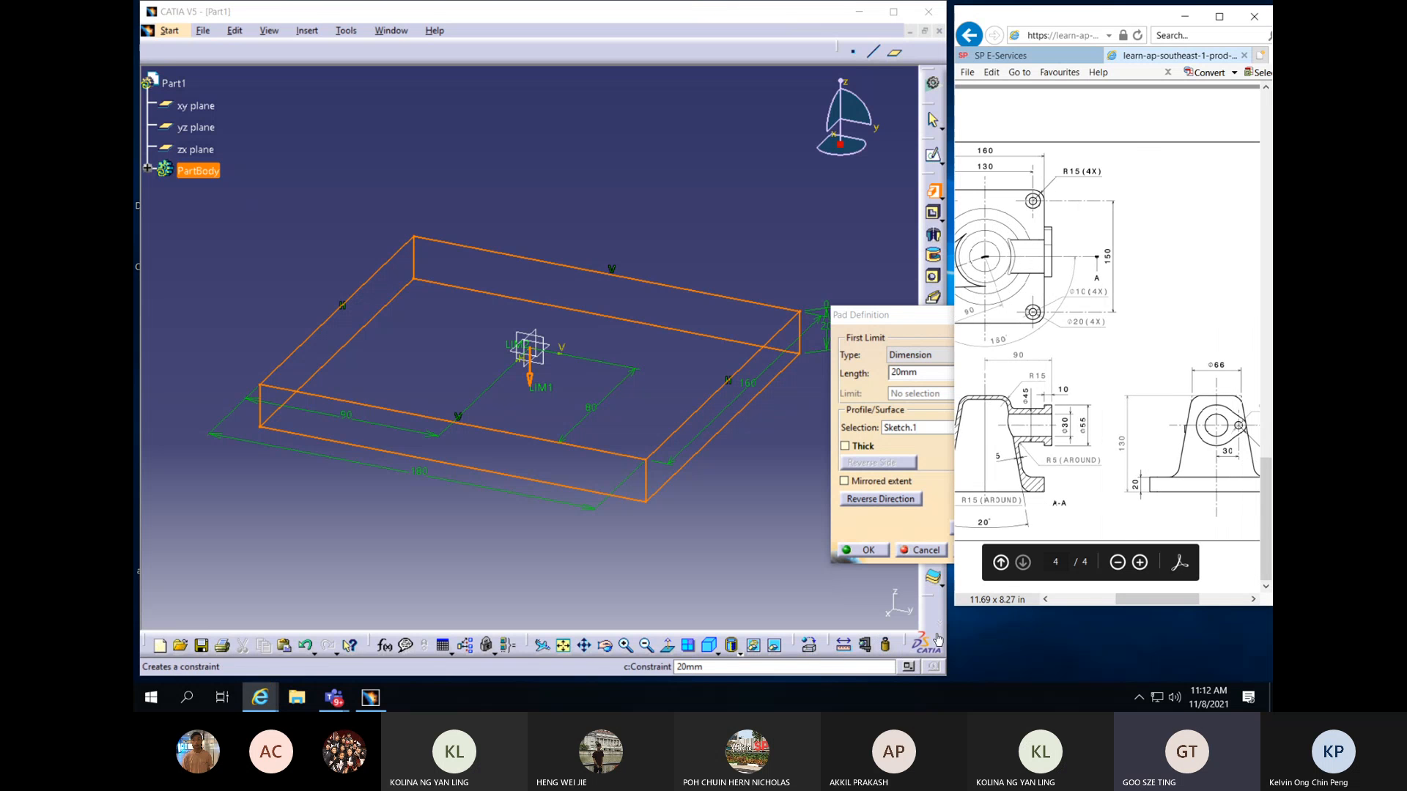
pyautogui.click(880, 553)
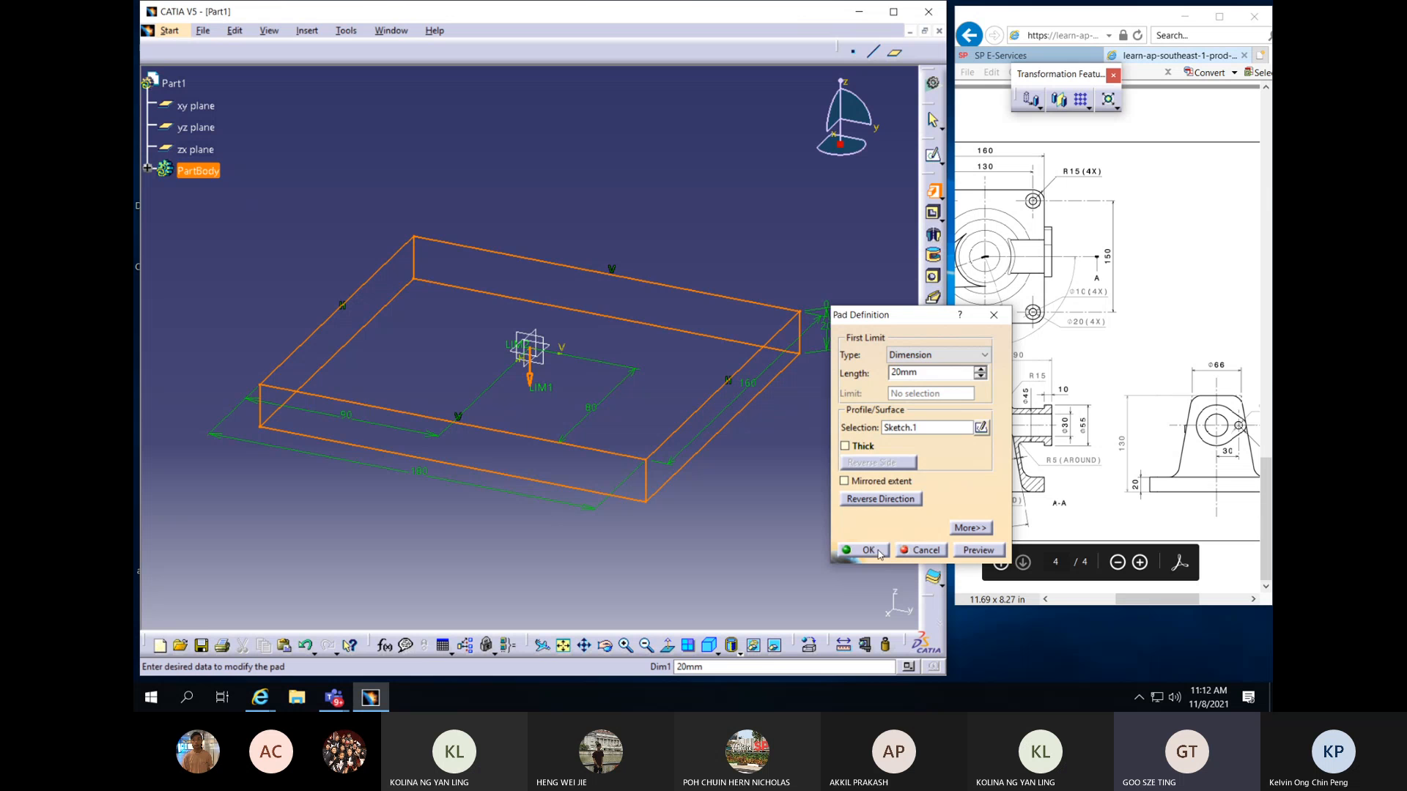
pyautogui.click(880, 553)
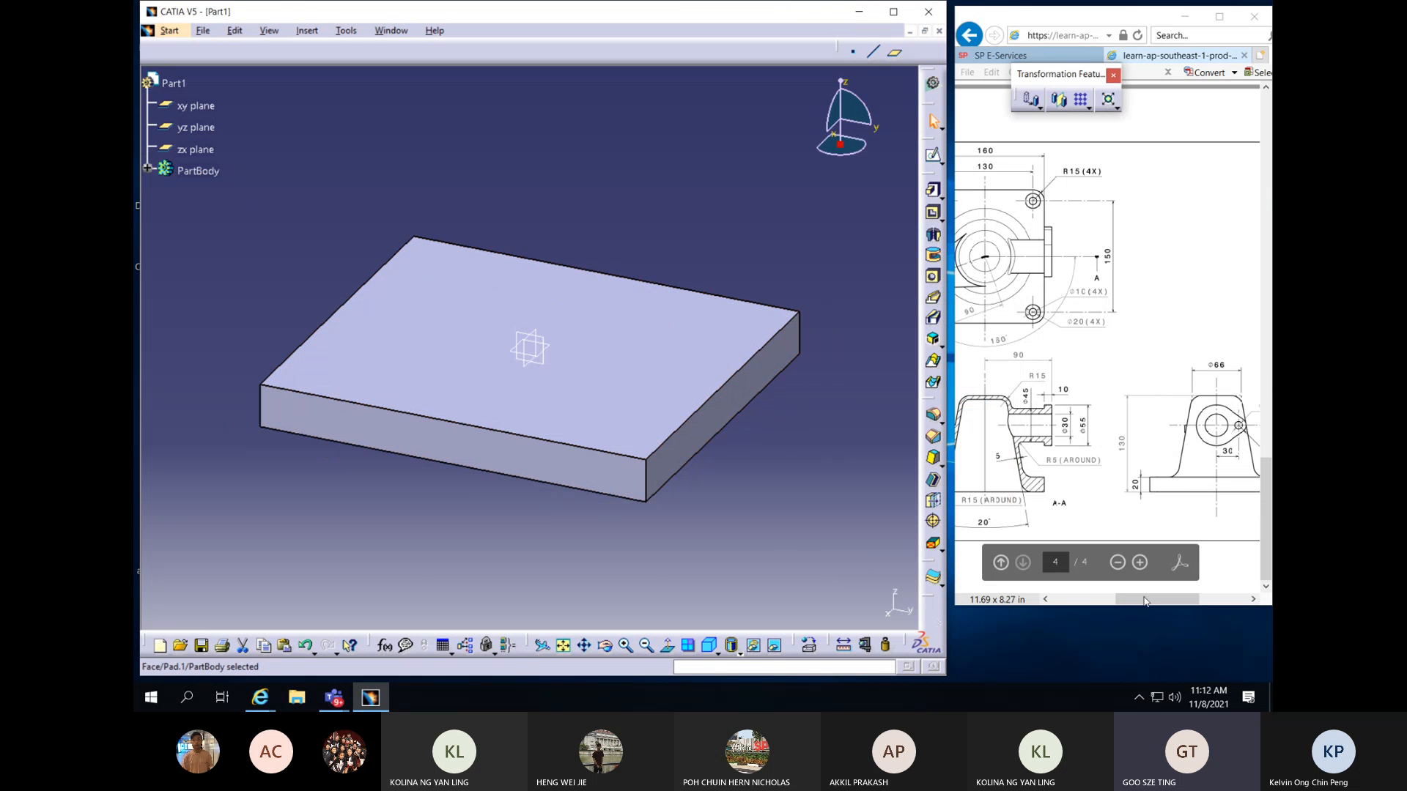
# Start a sketch on the yz plane and draw a closed right trapezoid above the plate, about 88 mm tall and 40 mm wide on top, against the vertical axis
pyautogui.moveTo(1153, 601); pyautogui.dragTo(1111, 605)
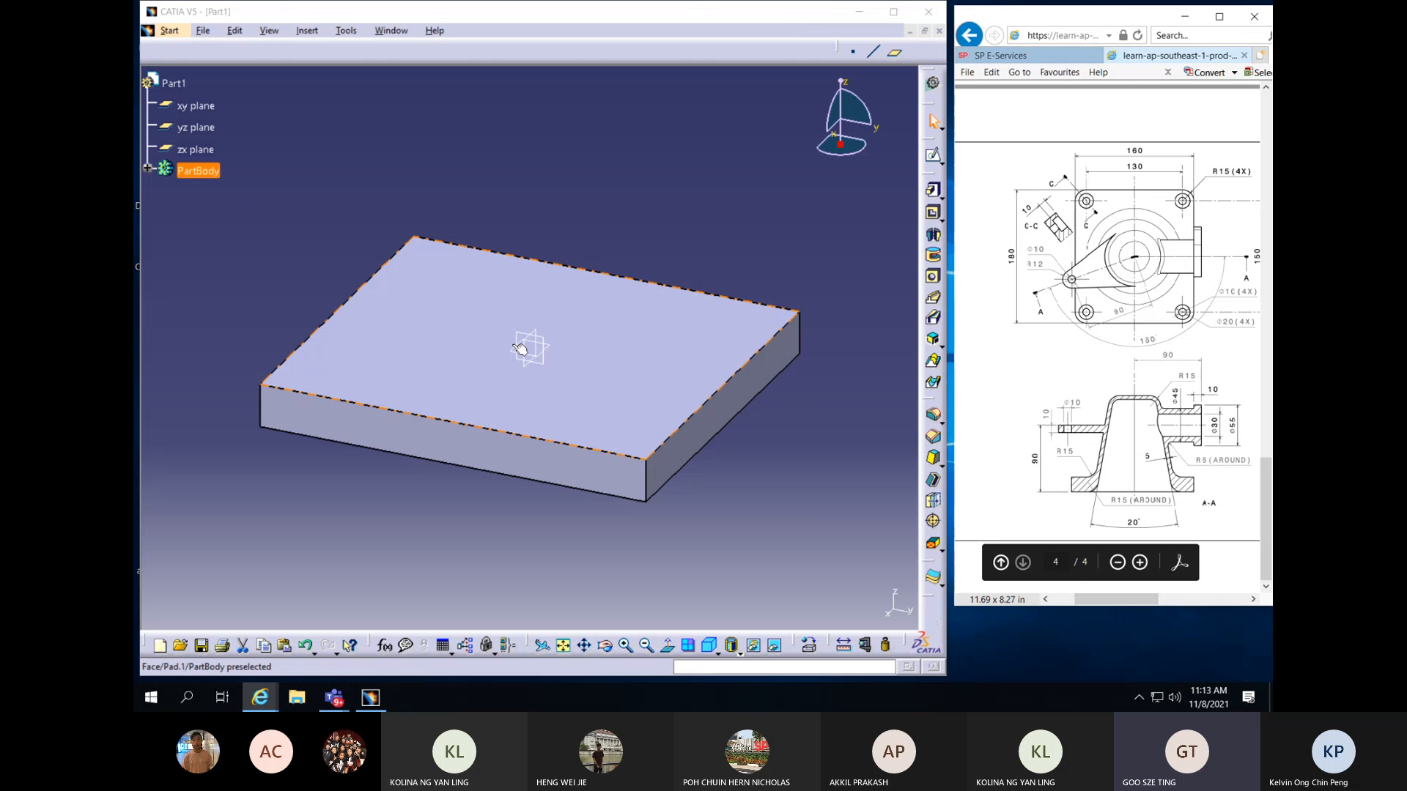
pyautogui.click(549, 347)
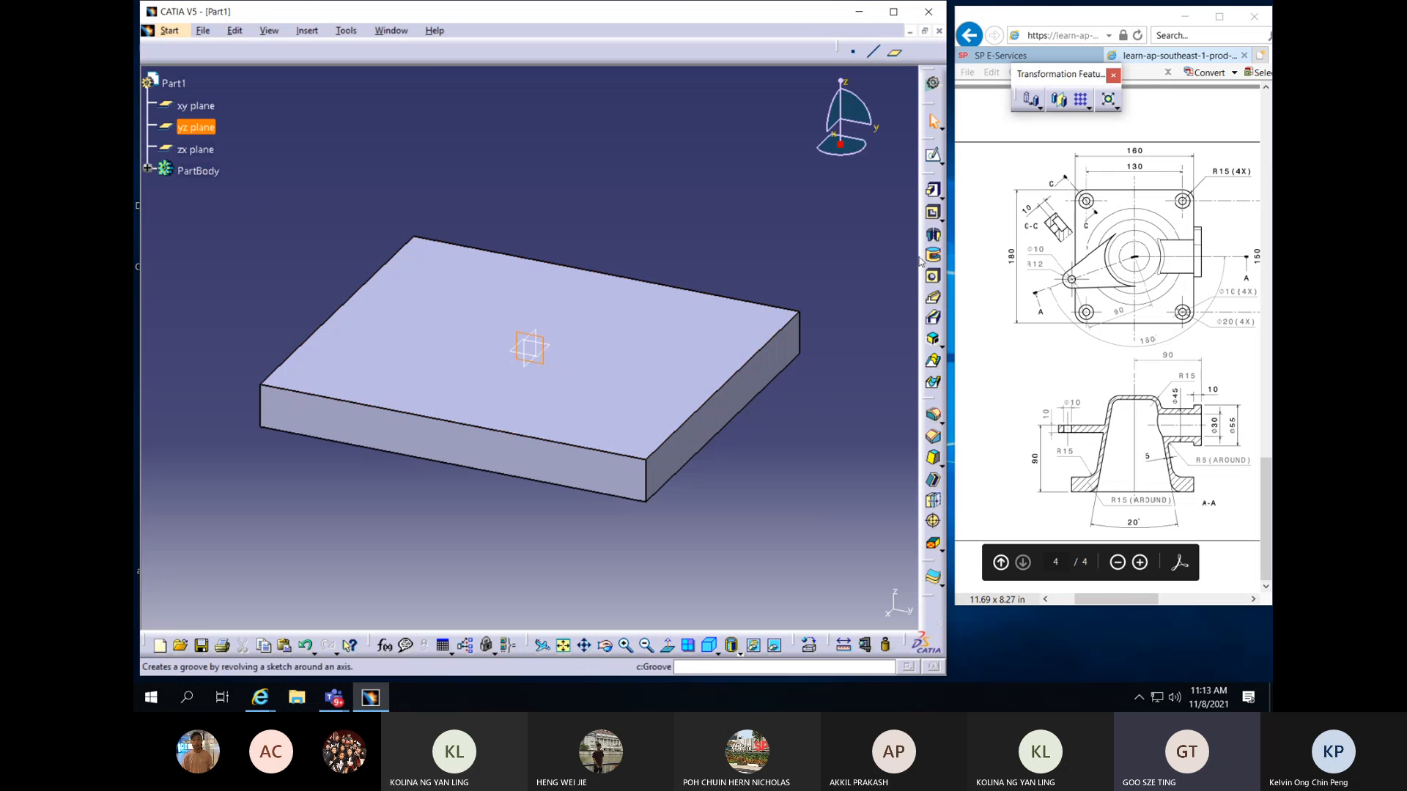
pyautogui.click(932, 155)
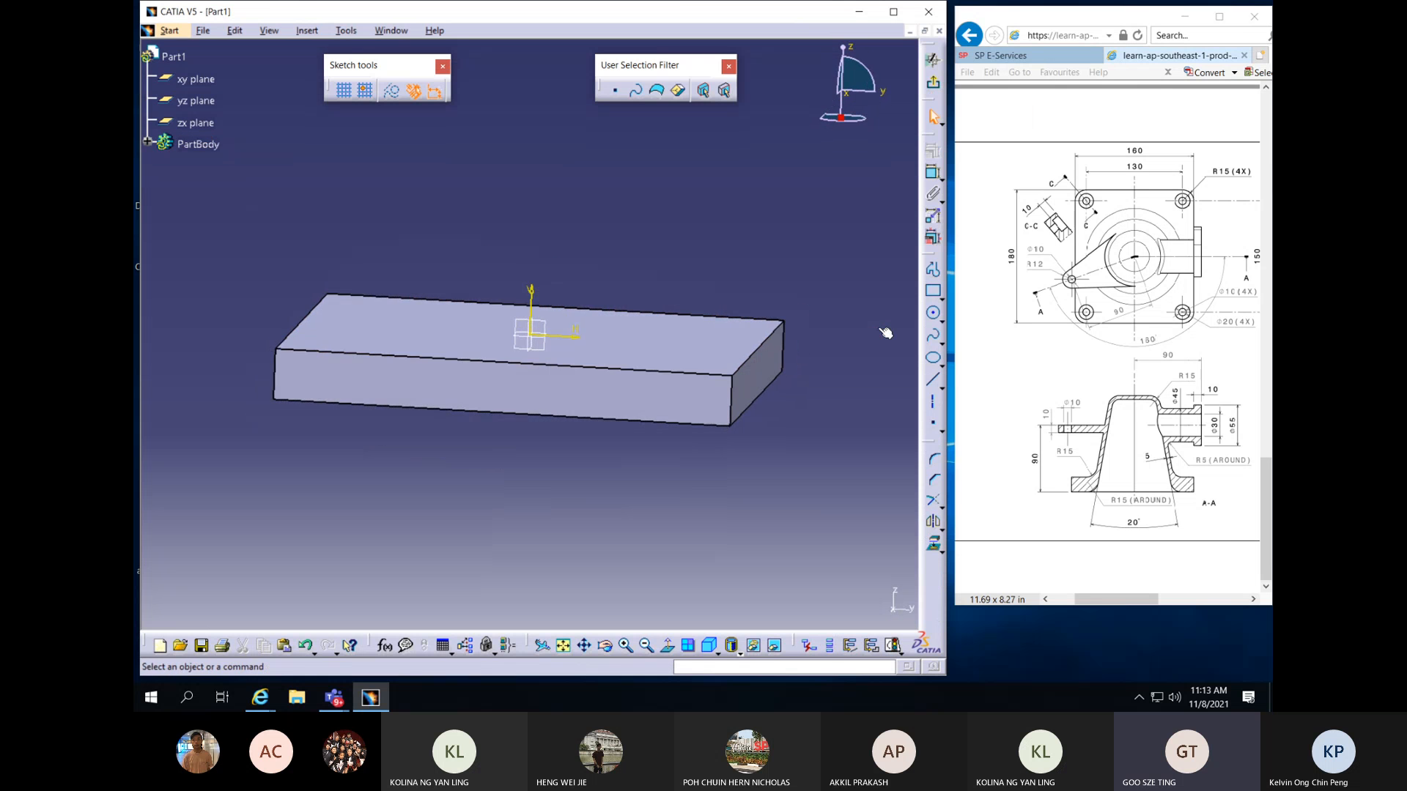
pyautogui.moveTo(709, 427); pyautogui.dragTo(704, 529, button='middle')
pyautogui.click(933, 290)
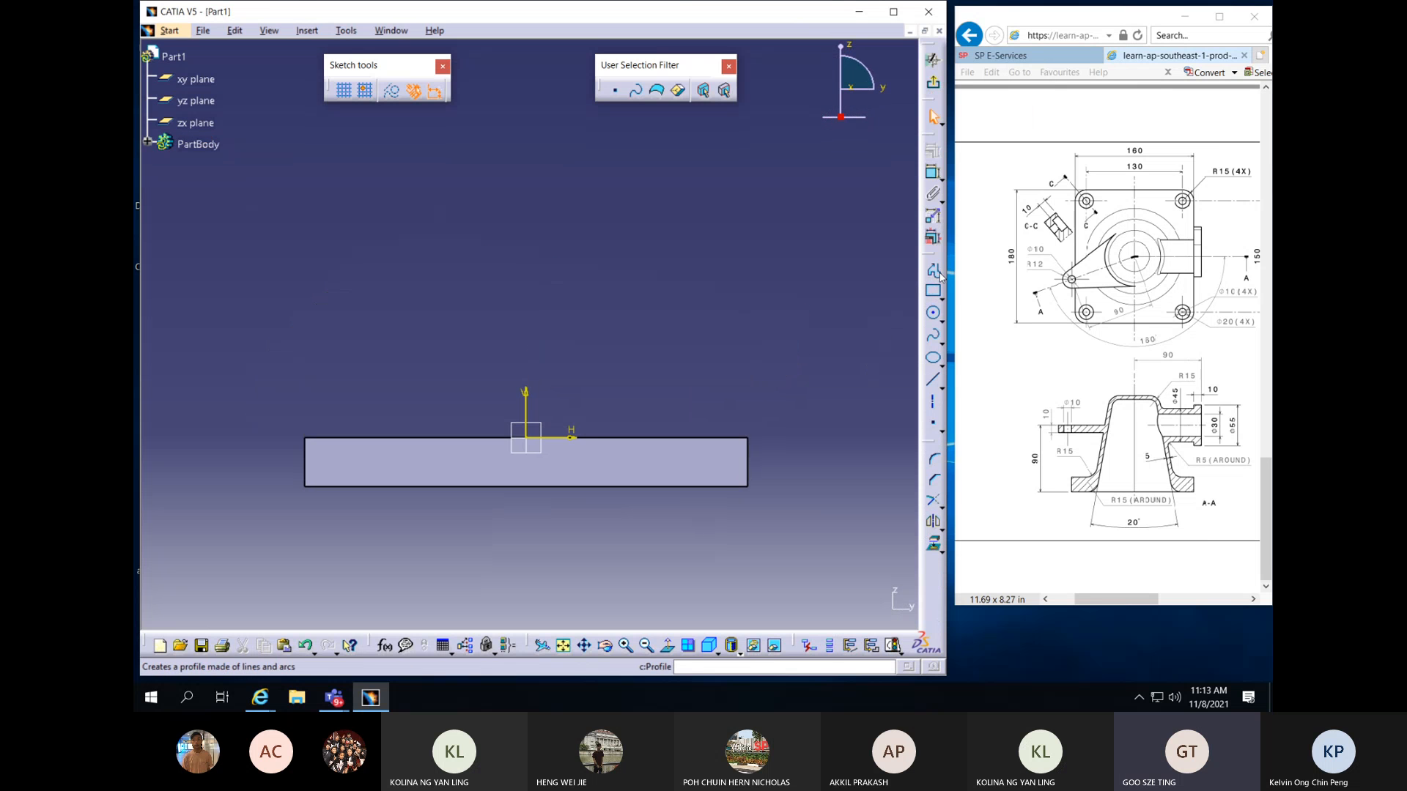
pyautogui.click(526, 377)
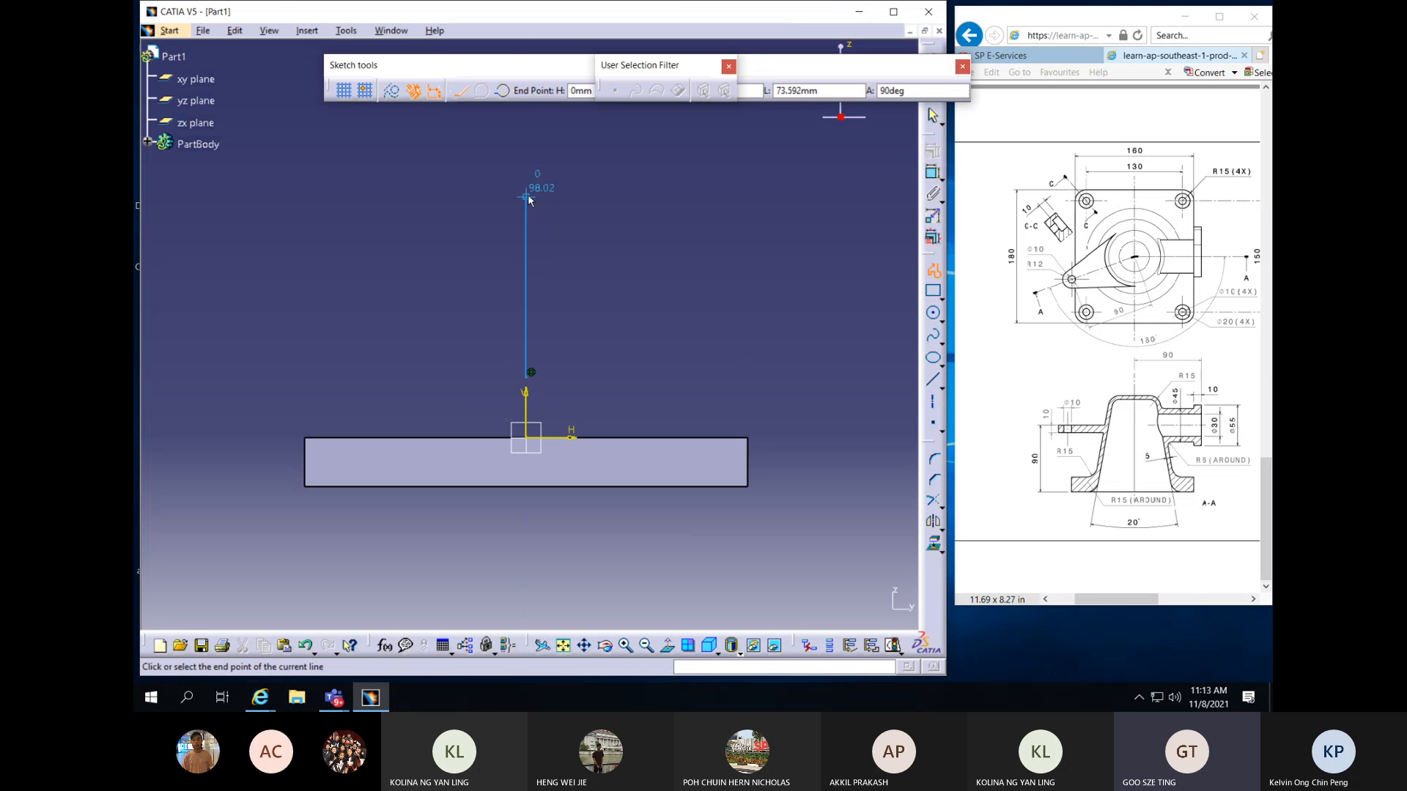
pyautogui.click(528, 159)
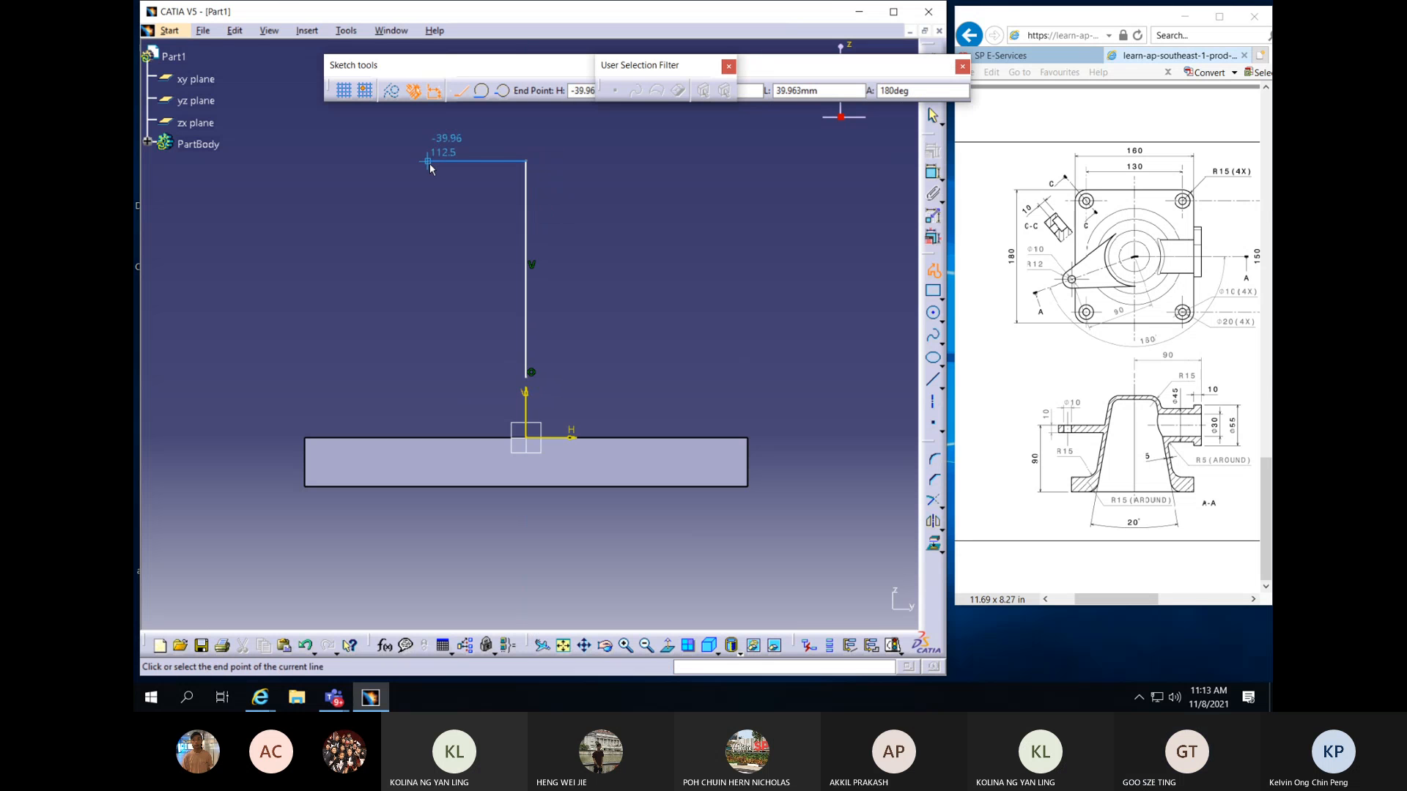
pyautogui.click(429, 161)
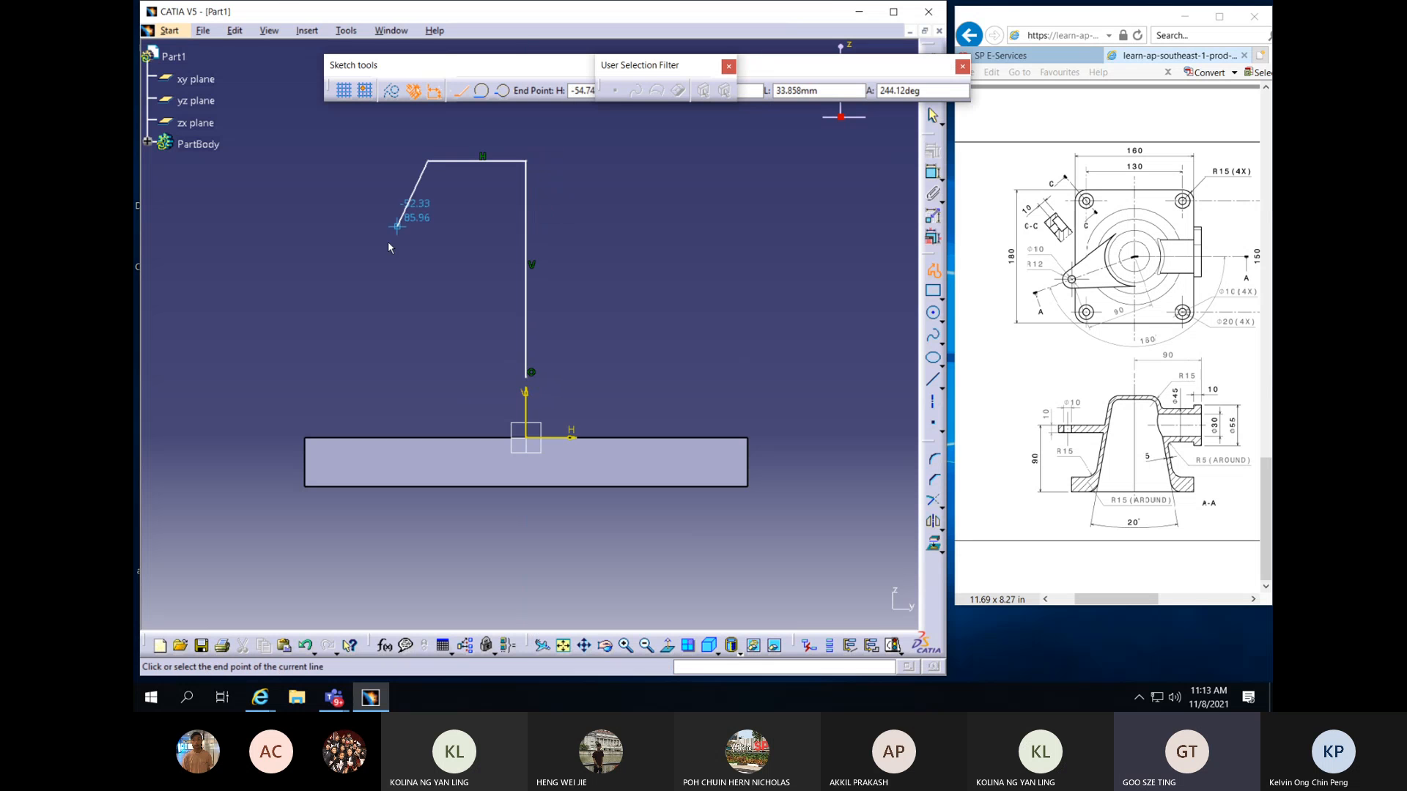
pyautogui.click(352, 378)
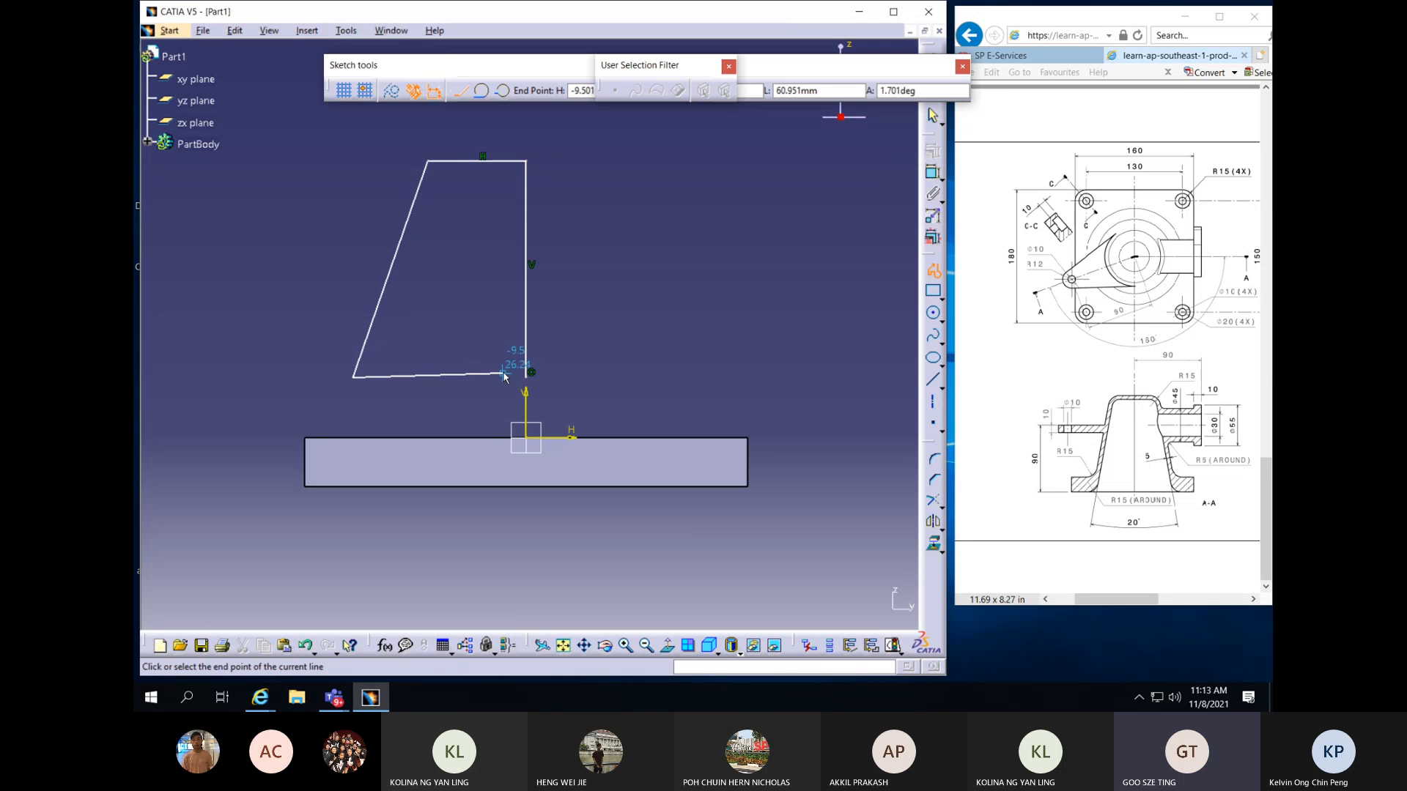
pyautogui.click(528, 377)
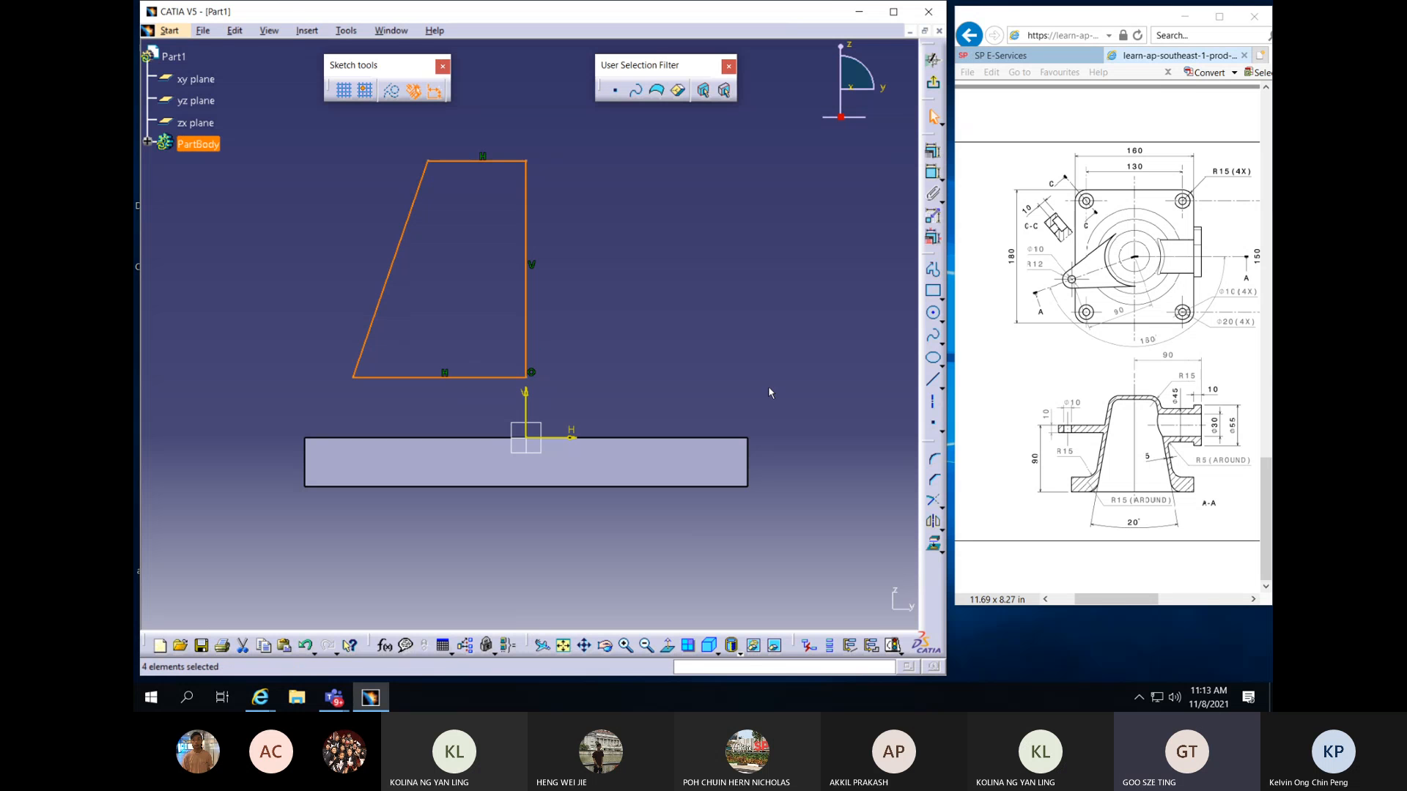
pyautogui.moveTo(651, 346); pyautogui.dragTo(634, 429, button='middle')
pyautogui.click(716, 377)
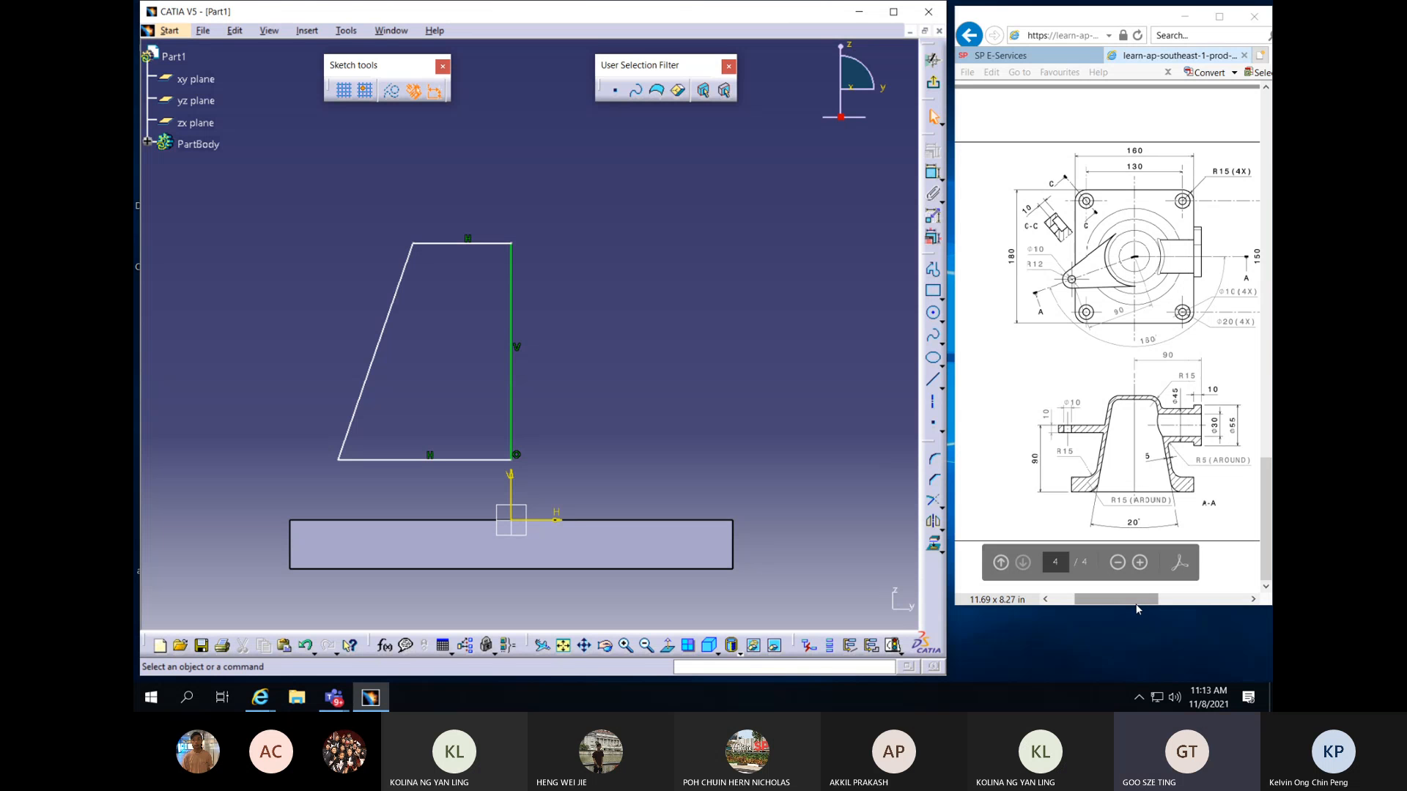
# Dimension the trapezoid's top edge and set its length to 33 mm, half the drawing's 66 mm top diameter
pyautogui.moveTo(1137, 599); pyautogui.dragTo(1201, 607)
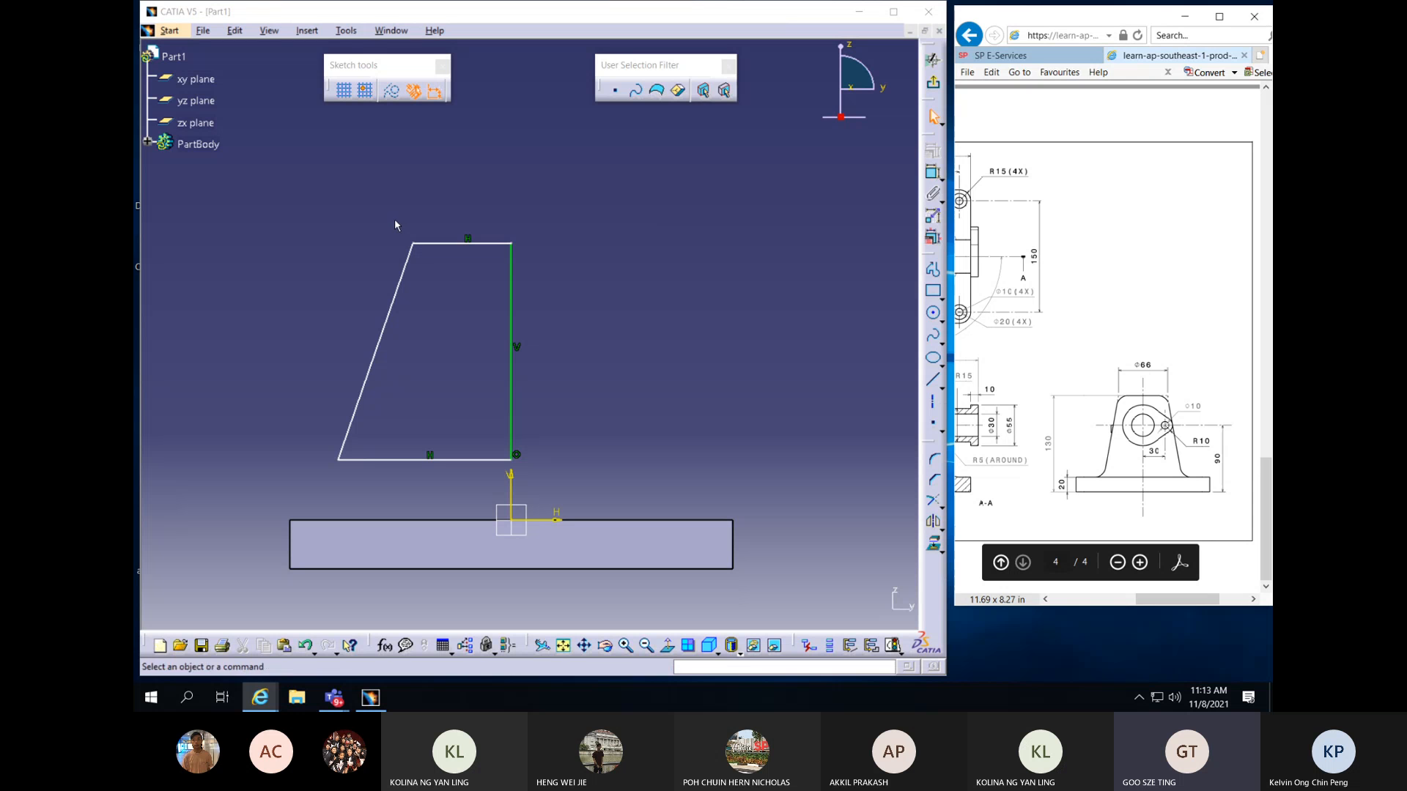
pyautogui.click(933, 174)
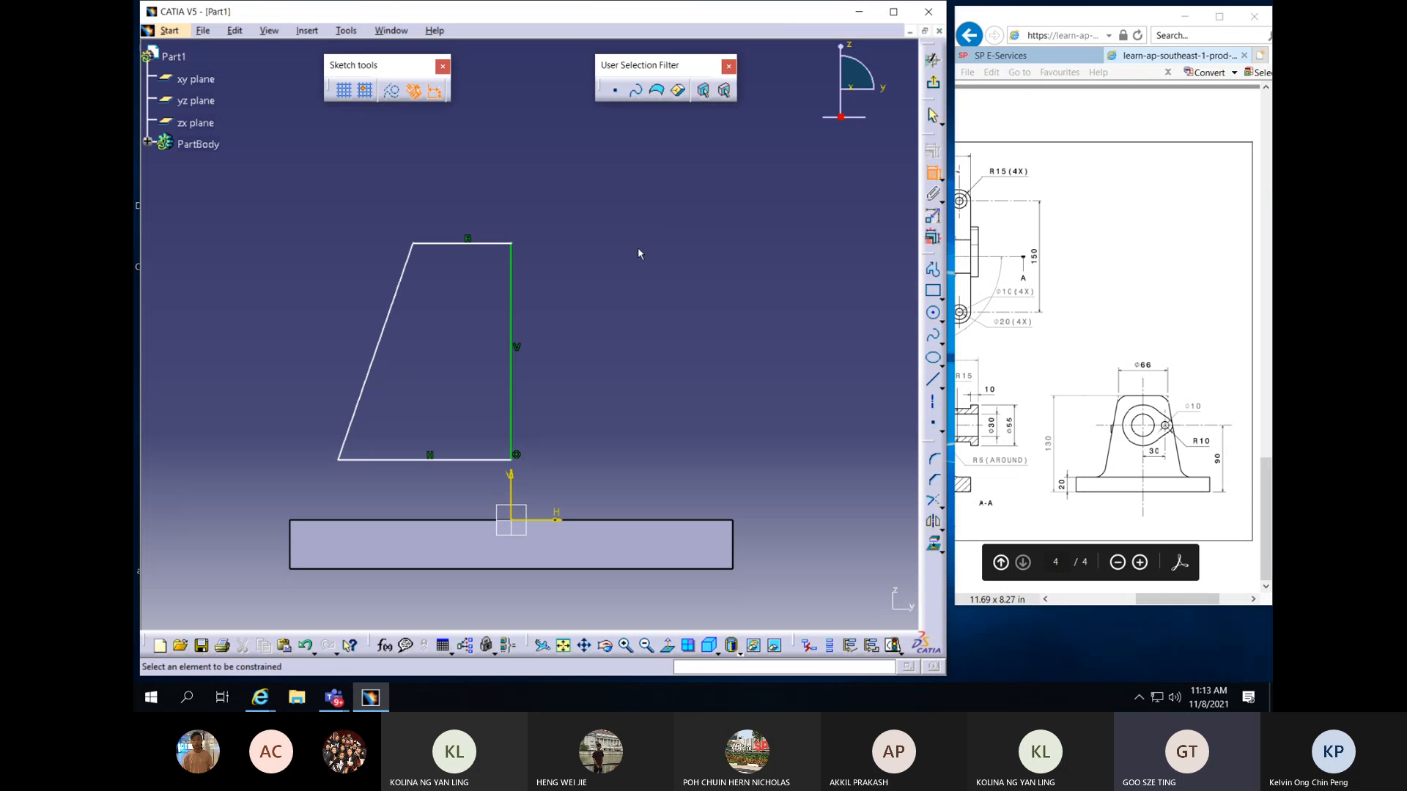
pyautogui.click(469, 243)
pyautogui.click(482, 211)
pyautogui.doubleClick(482, 210)
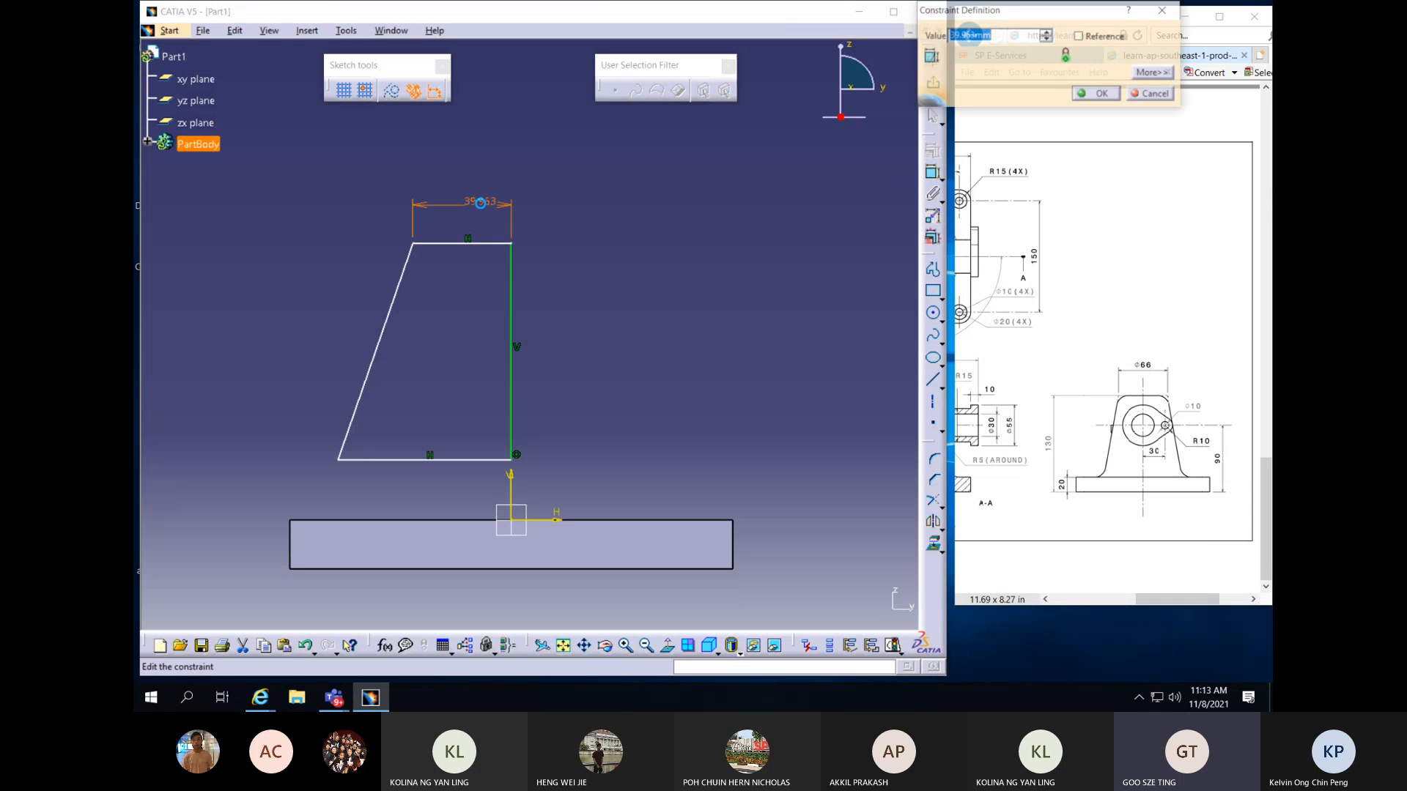
pyautogui.write('33')
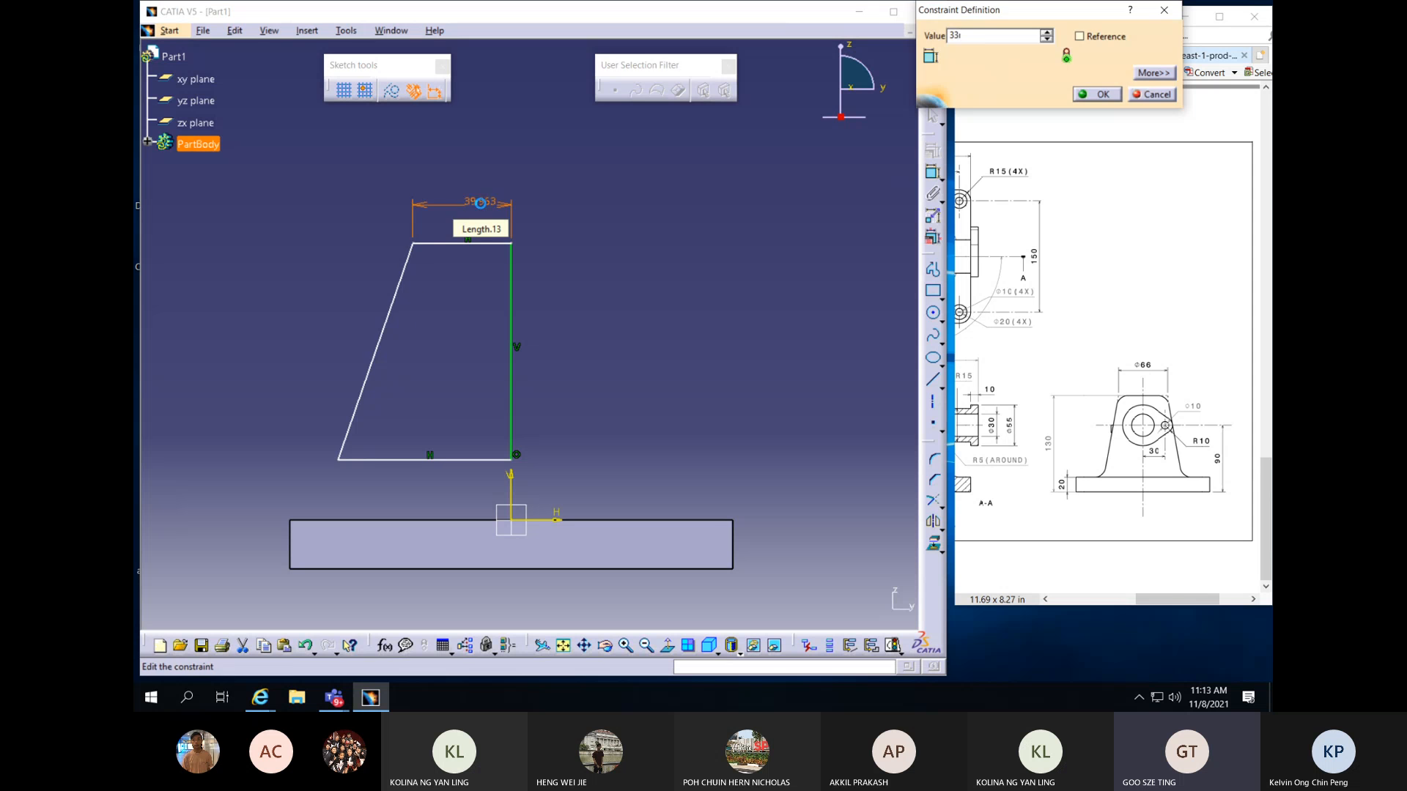
pyautogui.press('Return')
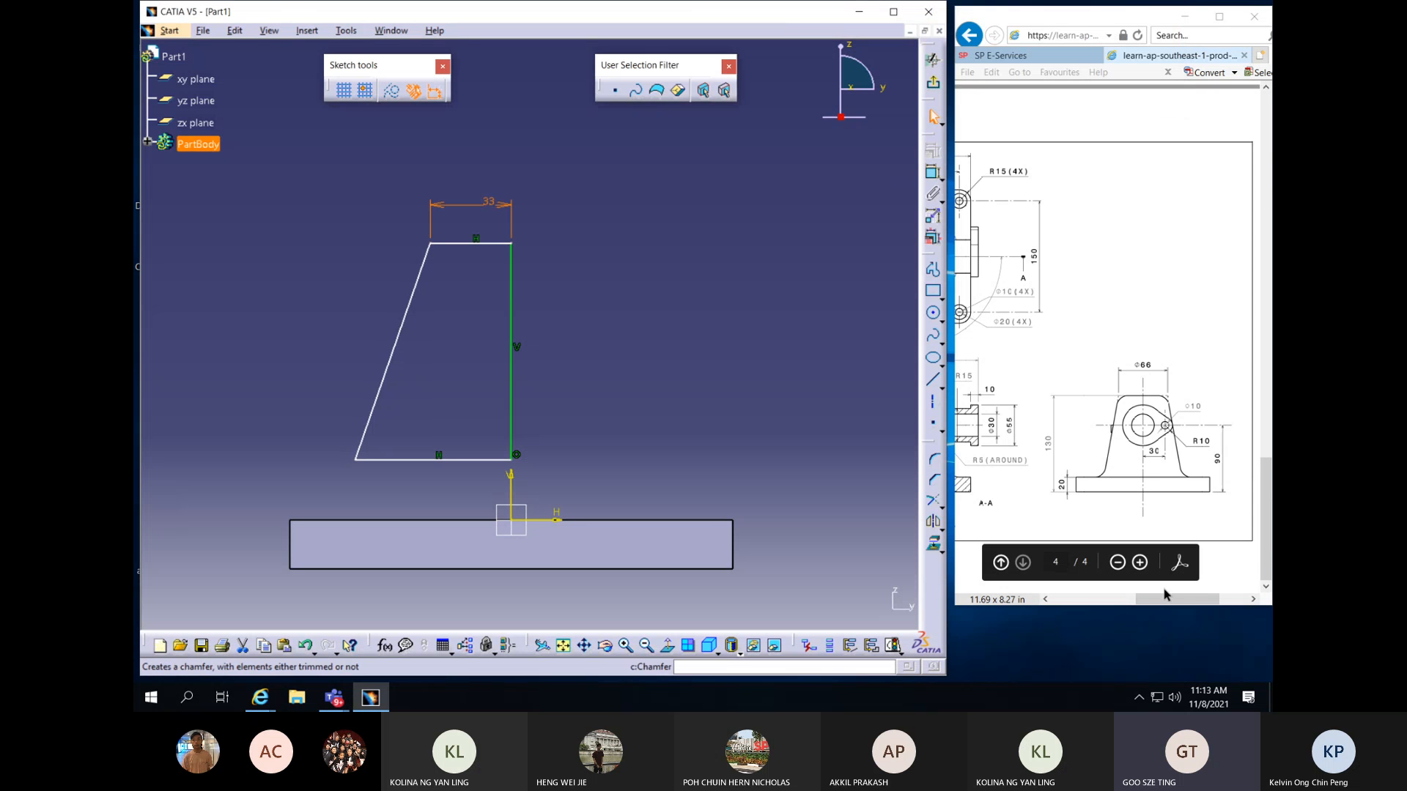
# Dimension the angle between the trapezoid's slanted side and its vertical side and set it to 10 degrees
pyautogui.moveTo(1175, 601); pyautogui.dragTo(1133, 612)
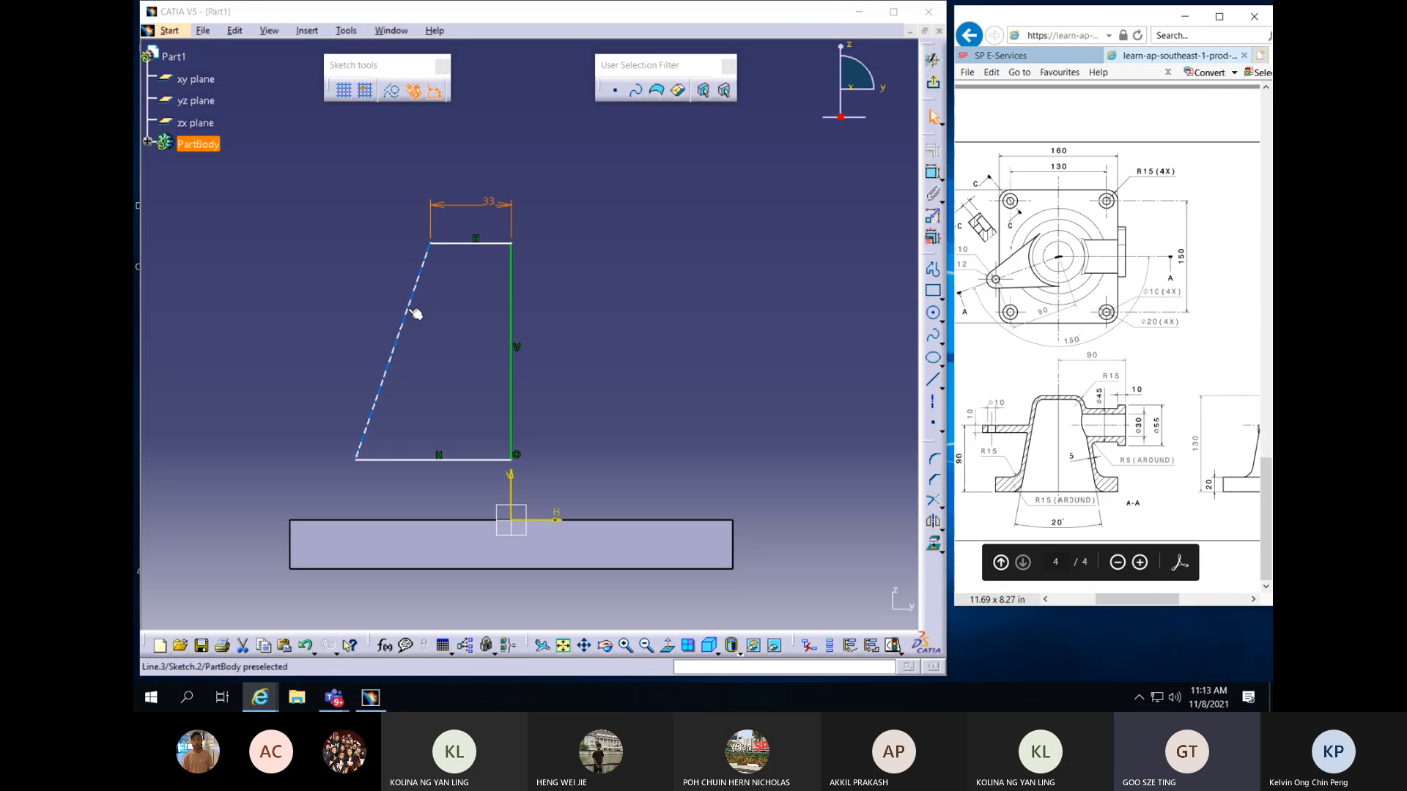
pyautogui.click(932, 172)
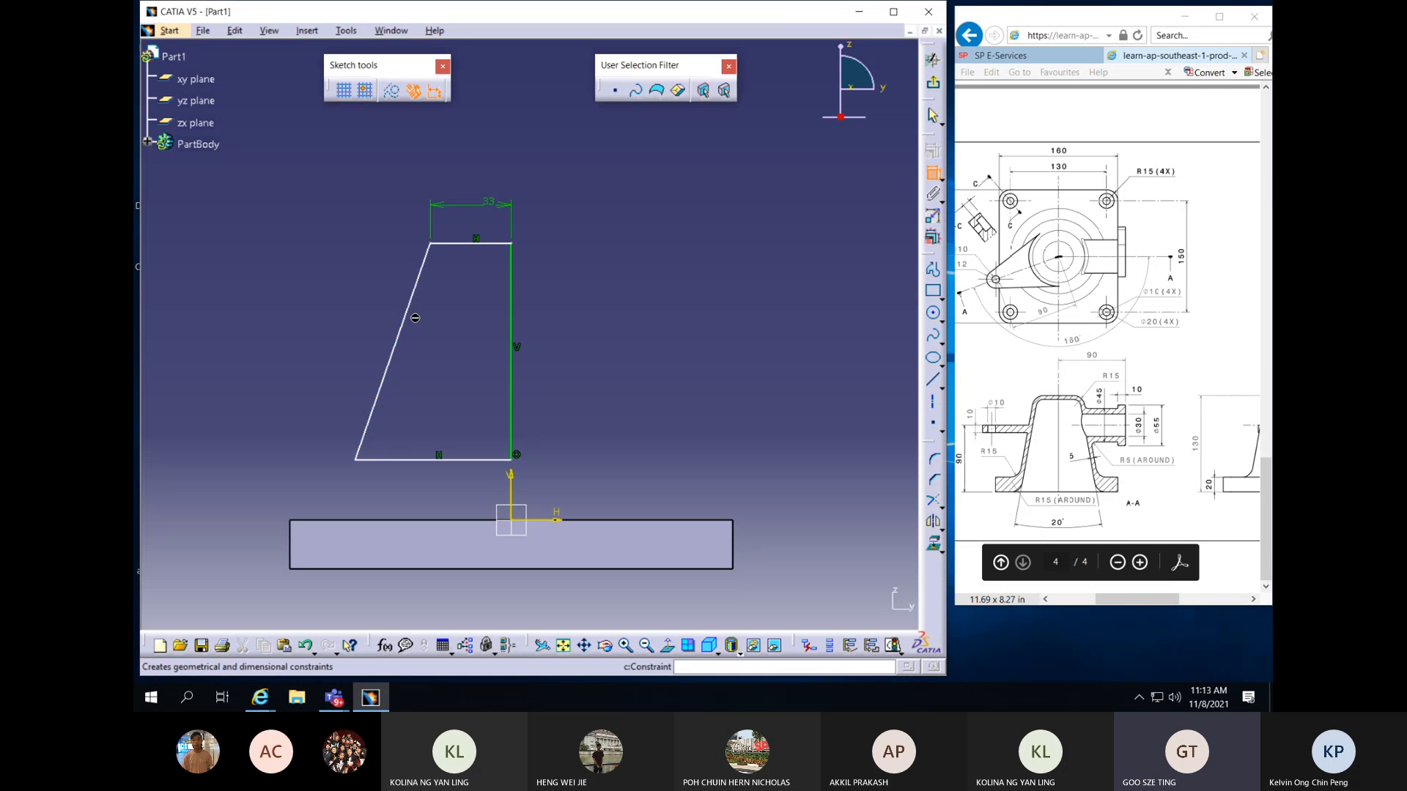
pyautogui.click(406, 322)
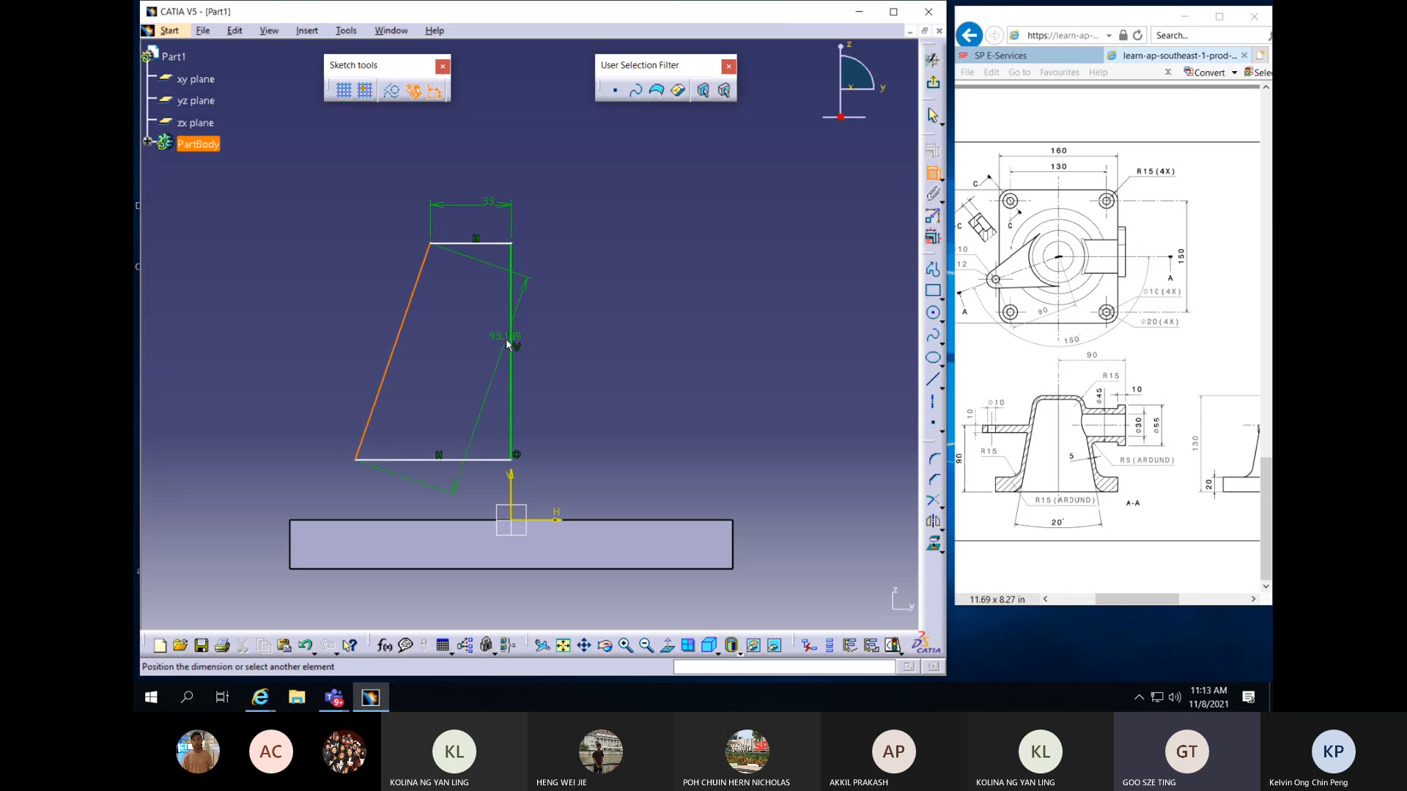
pyautogui.click(512, 353)
pyautogui.click(473, 339)
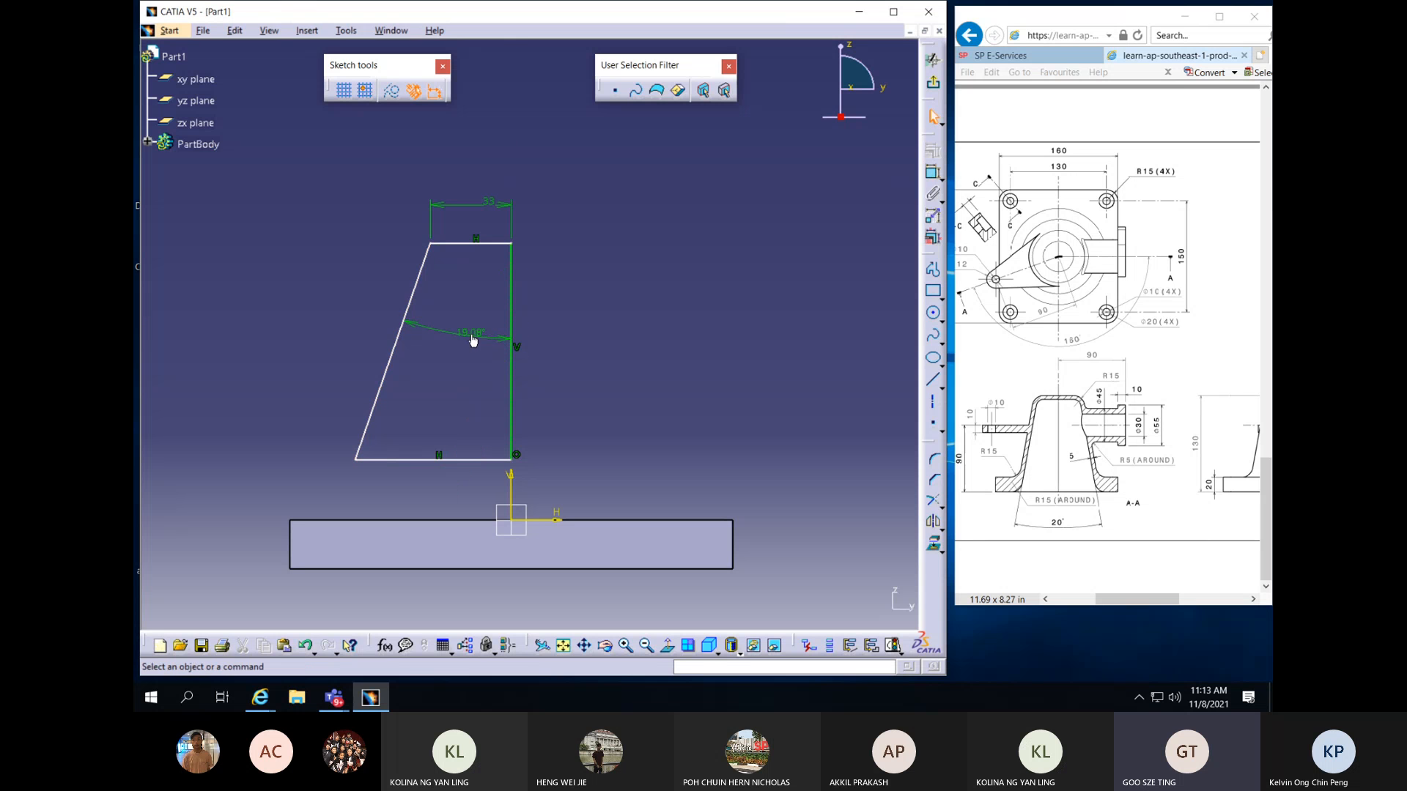
pyautogui.doubleClick(472, 337)
pyautogui.write('10')
pyautogui.press('Return')
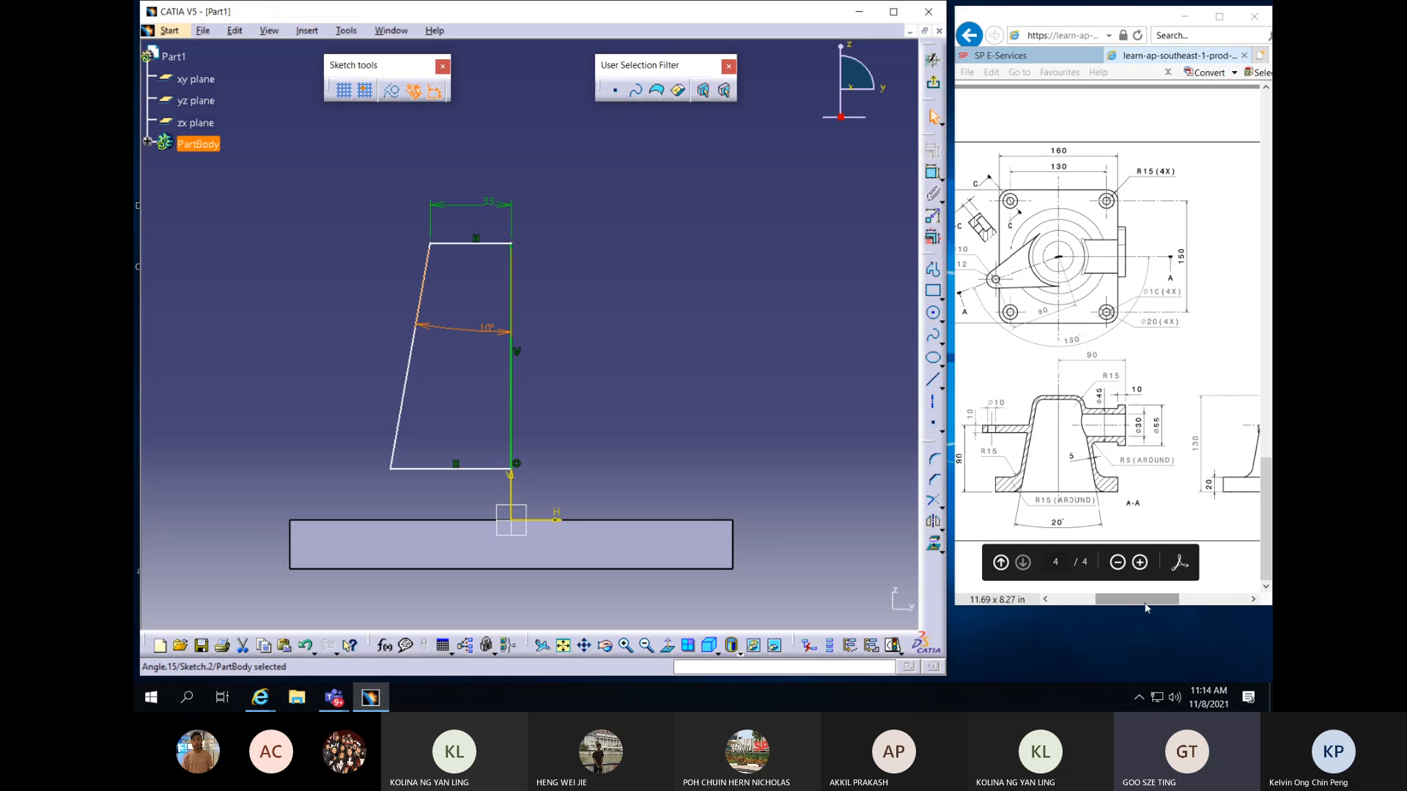
# Constrain the trapezoid's bottom edge to be coincident with the top edge of the base plate
pyautogui.moveTo(1148, 606); pyautogui.dragTo(1158, 605)
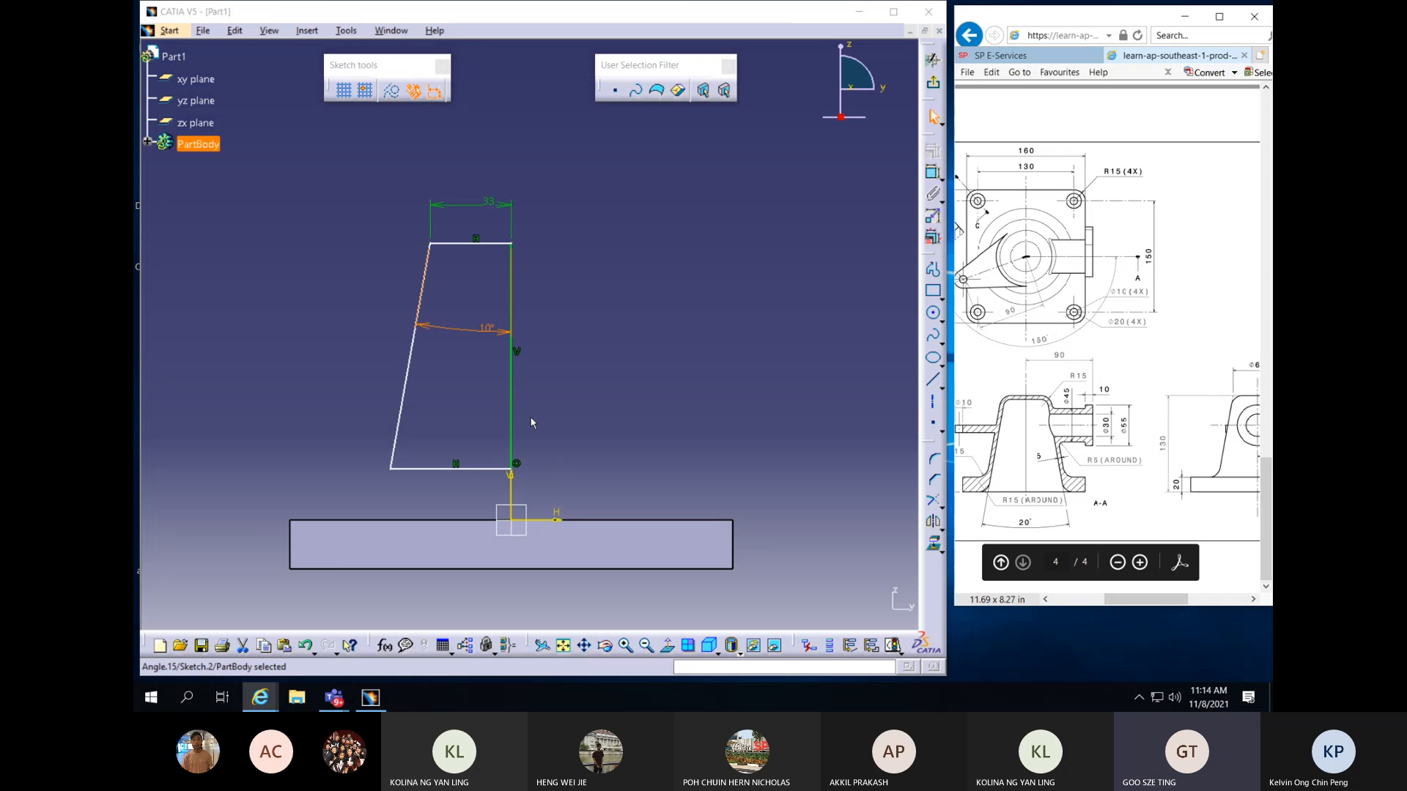
pyautogui.click(463, 470)
pyautogui.keyDown('ctrl'); pyautogui.click(445, 521); pyautogui.keyUp('ctrl')
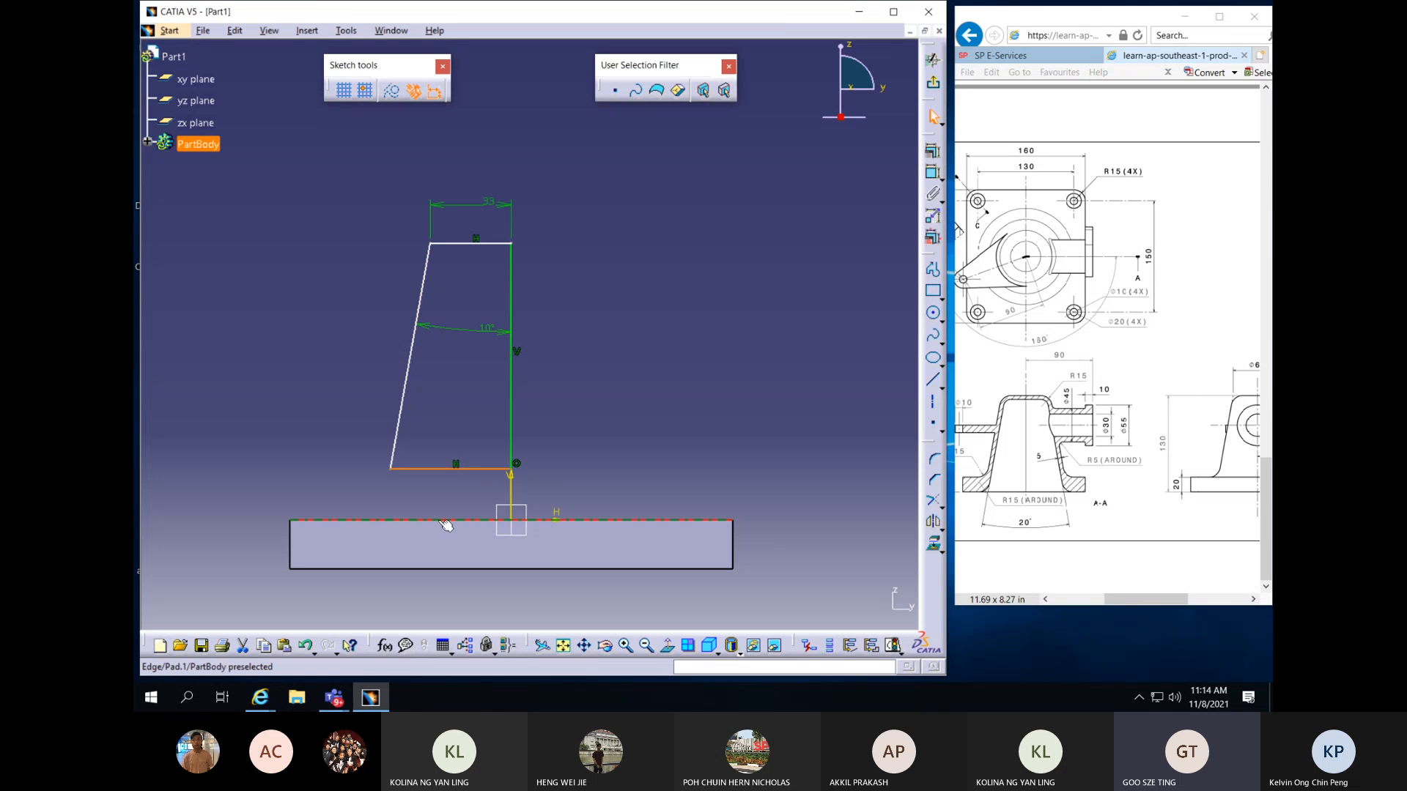
pyautogui.click(931, 151)
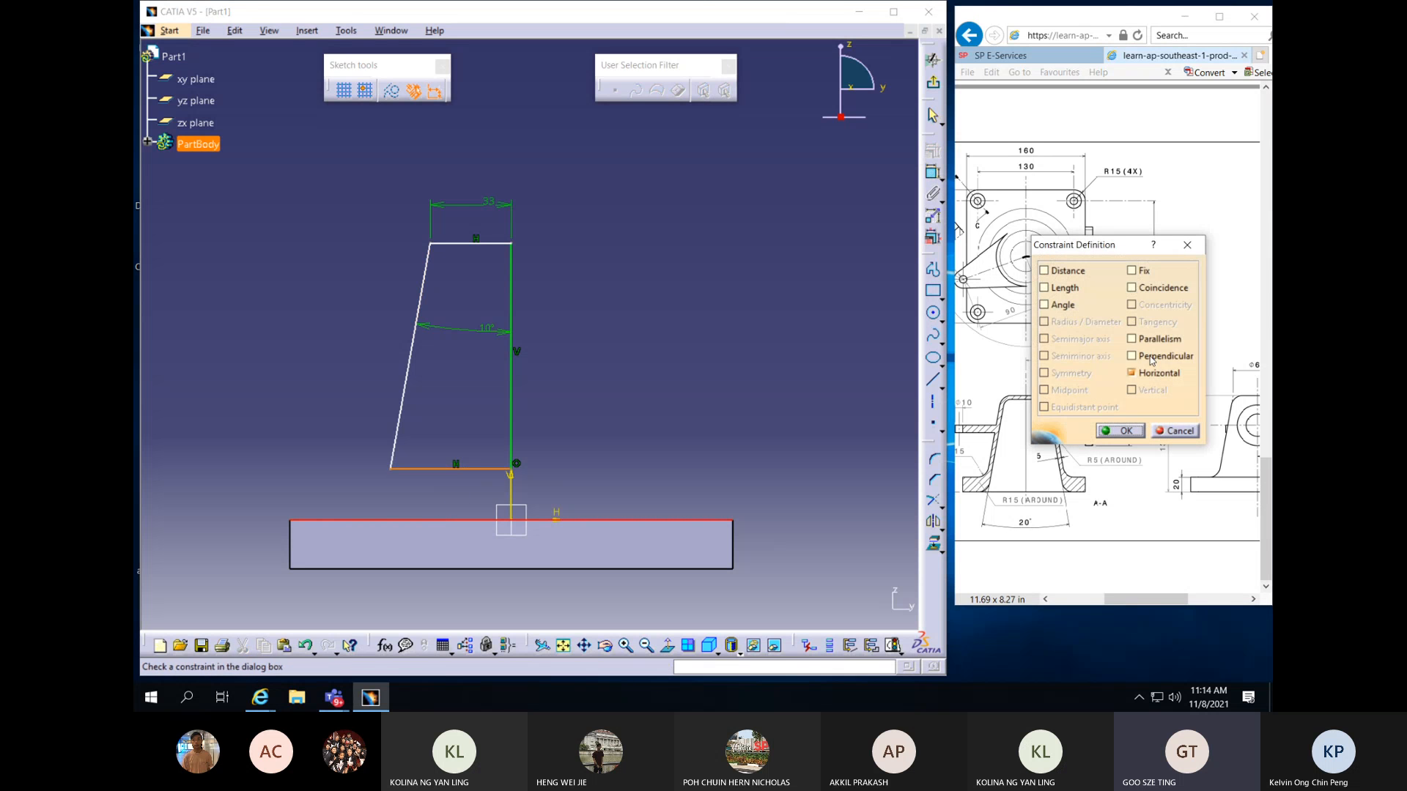
pyautogui.click(1132, 288)
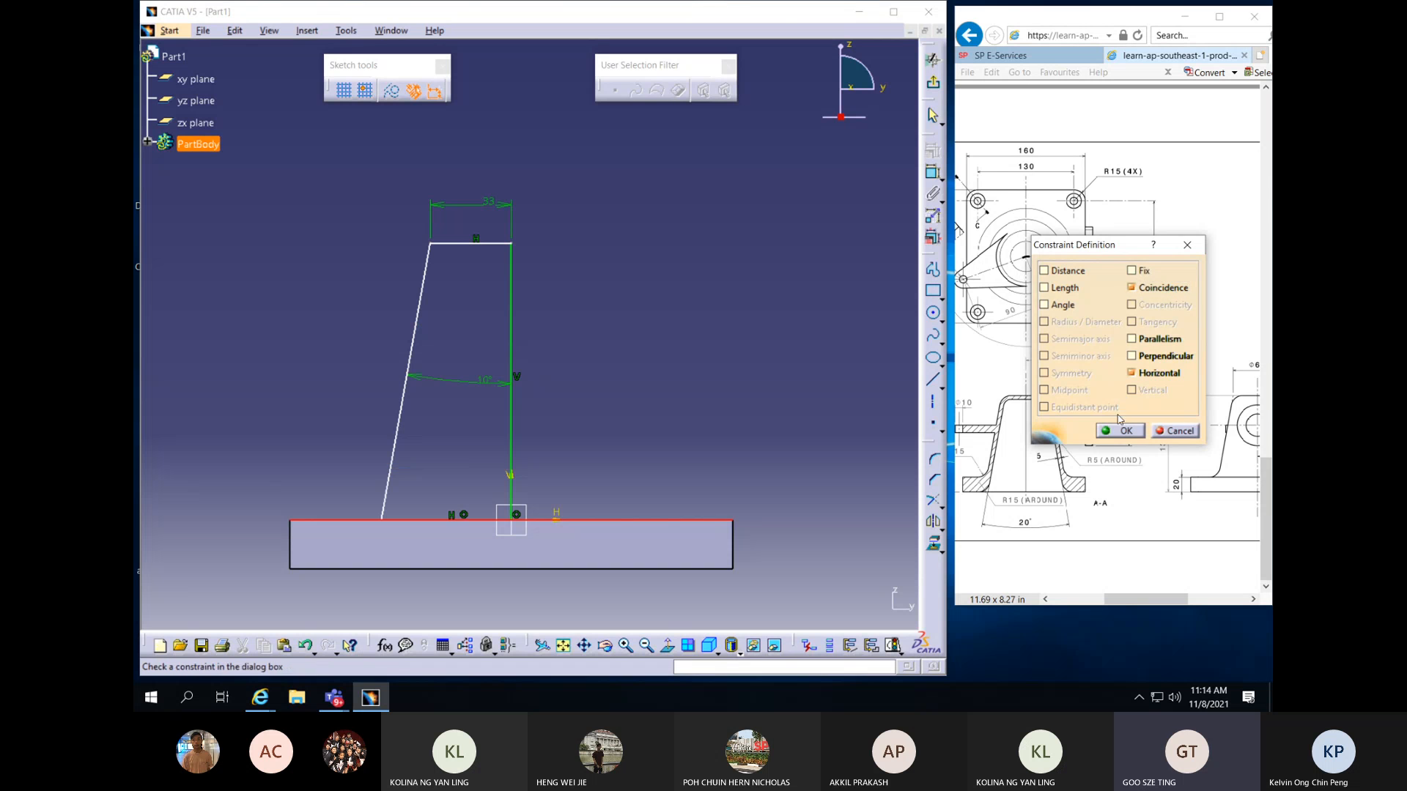
pyautogui.click(1121, 431)
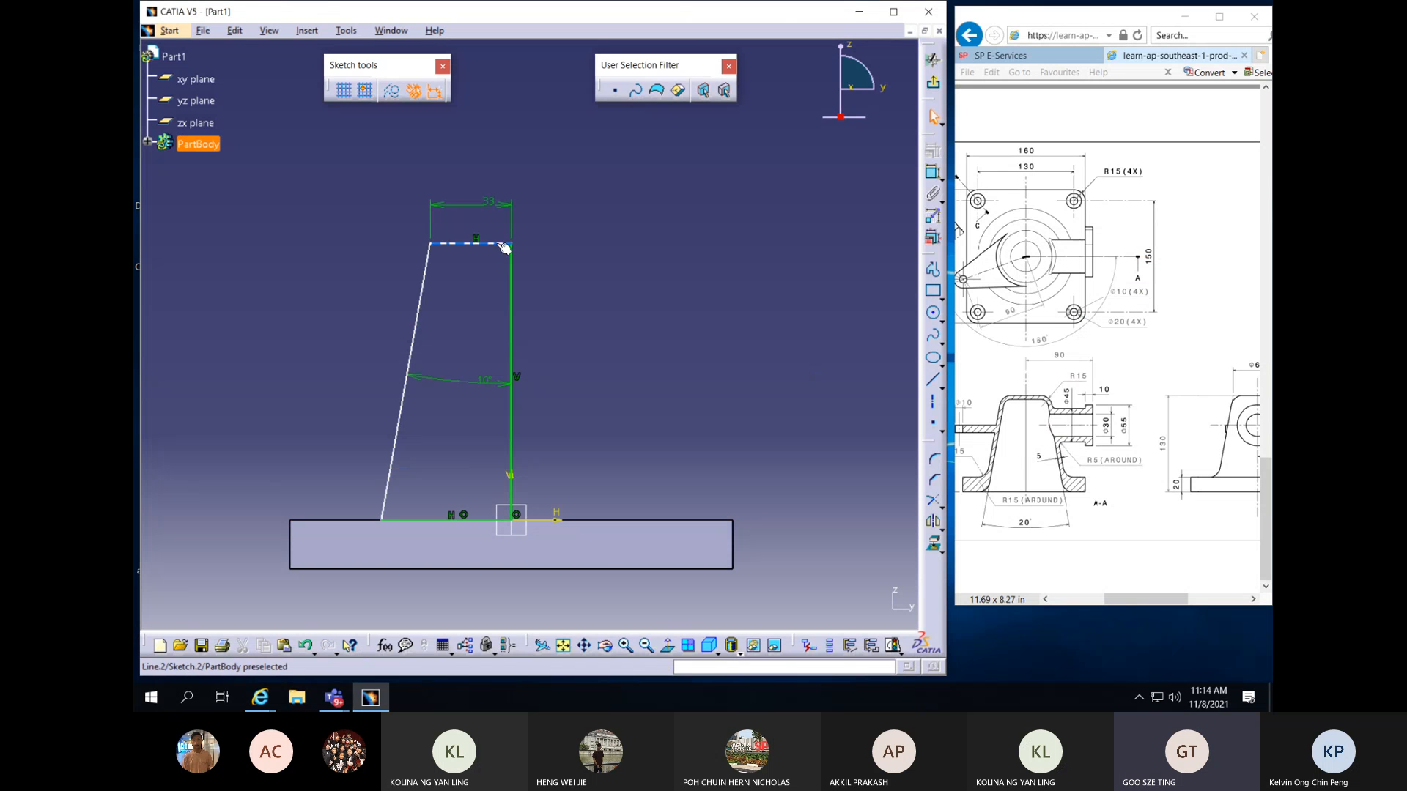
# Dimension the height from the plate's bottom edge to the trapezoid's top edge and set it to 130 mm
pyautogui.keyDown('ctrl'); pyautogui.click(601, 569); pyautogui.keyUp('ctrl')
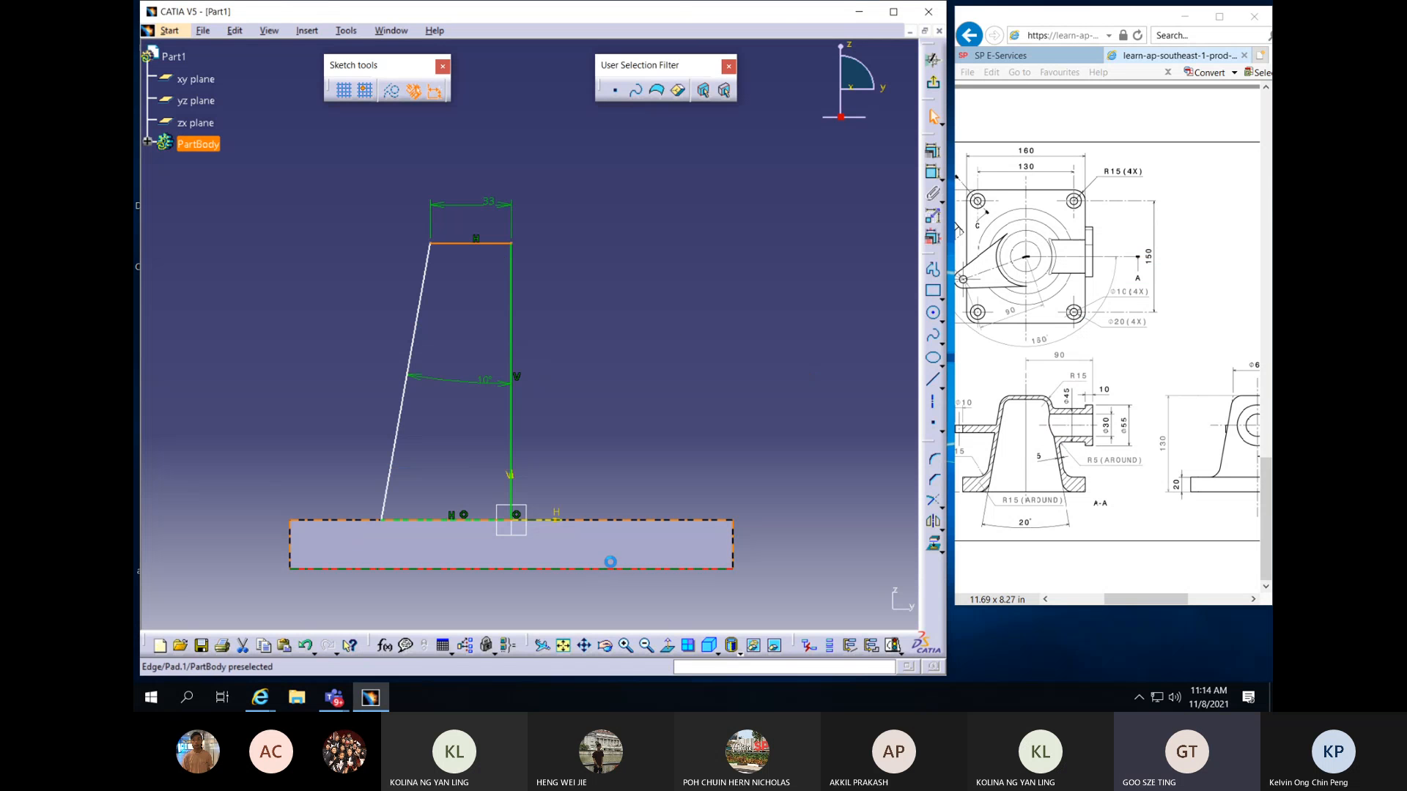
pyautogui.click(932, 173)
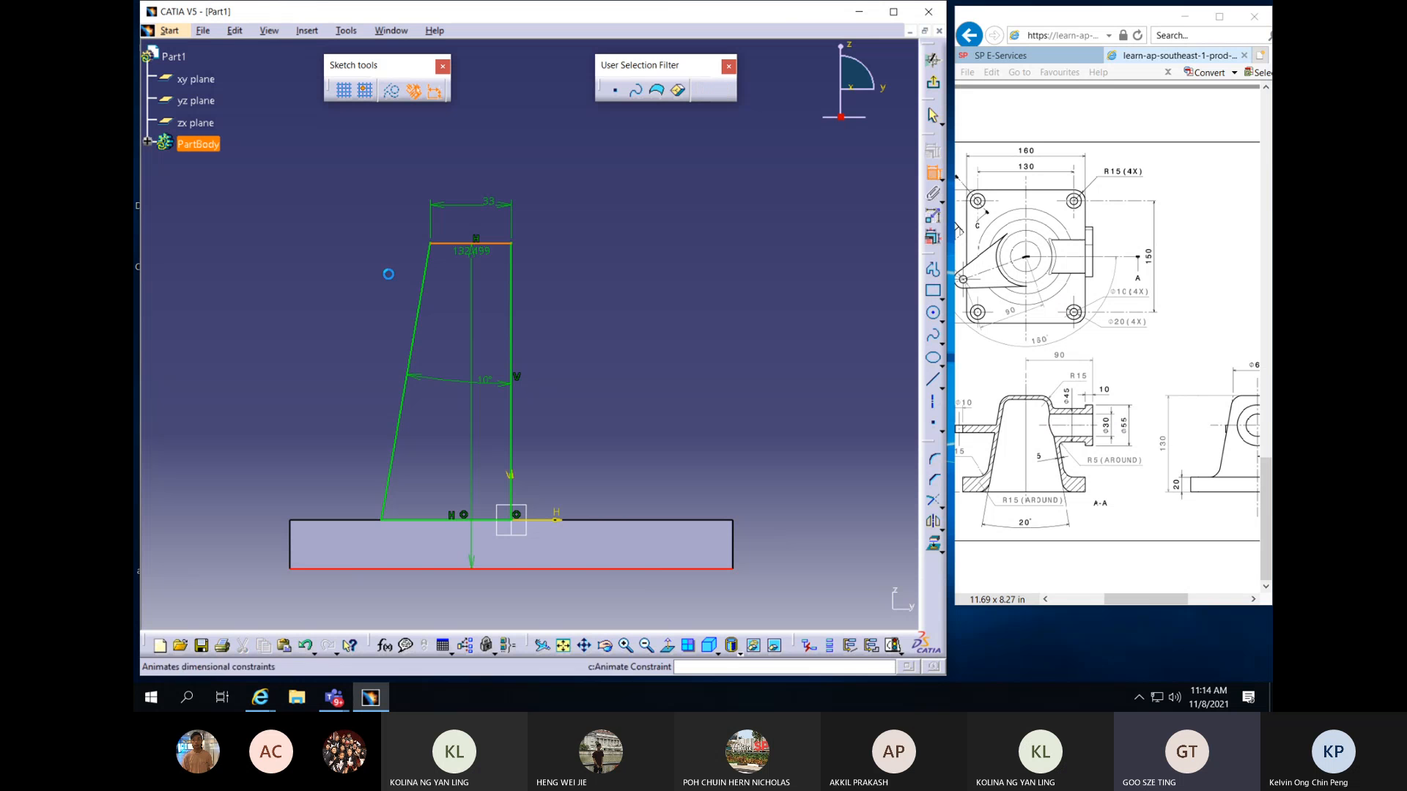
pyautogui.click(252, 317)
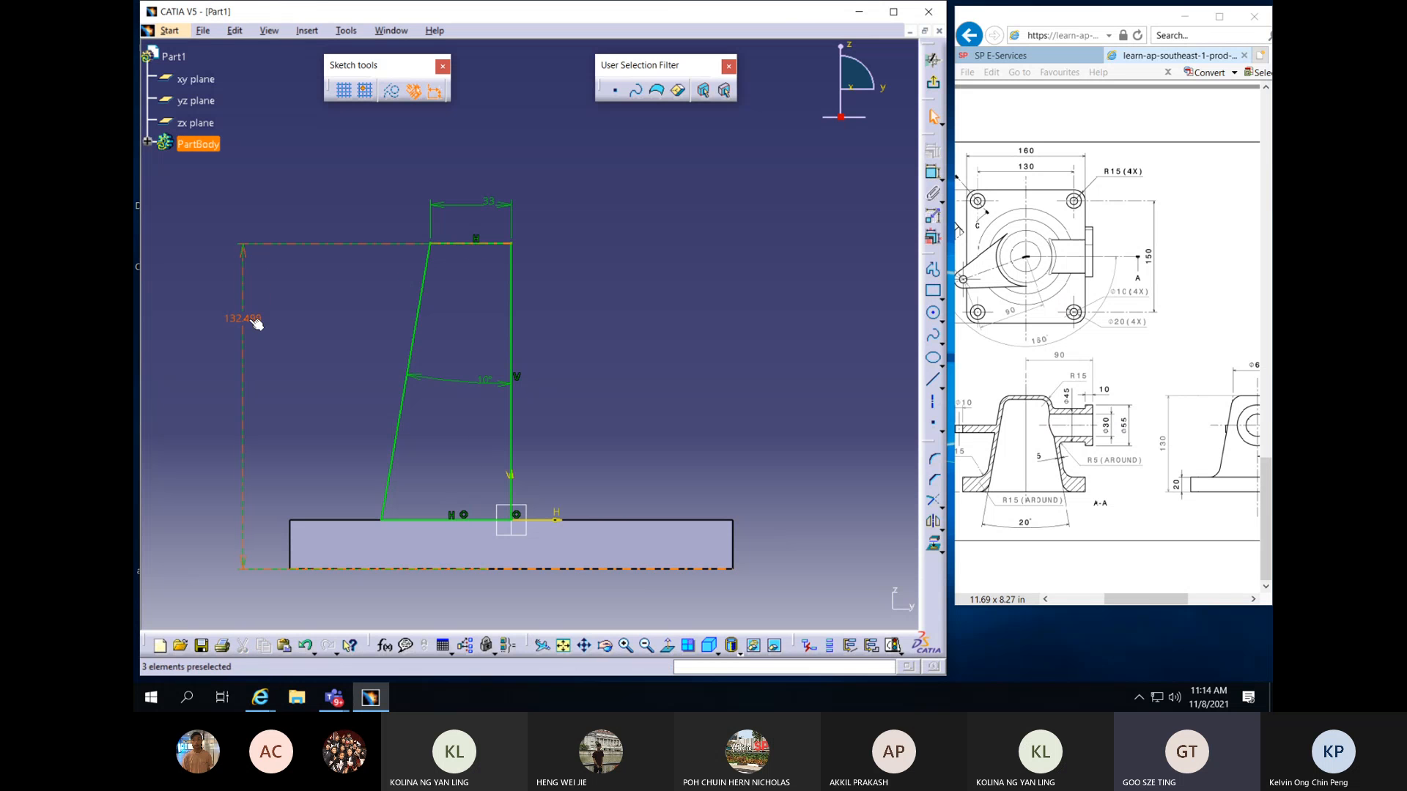
pyautogui.doubleClick(251, 319)
pyautogui.write('130')
pyautogui.press('Return')
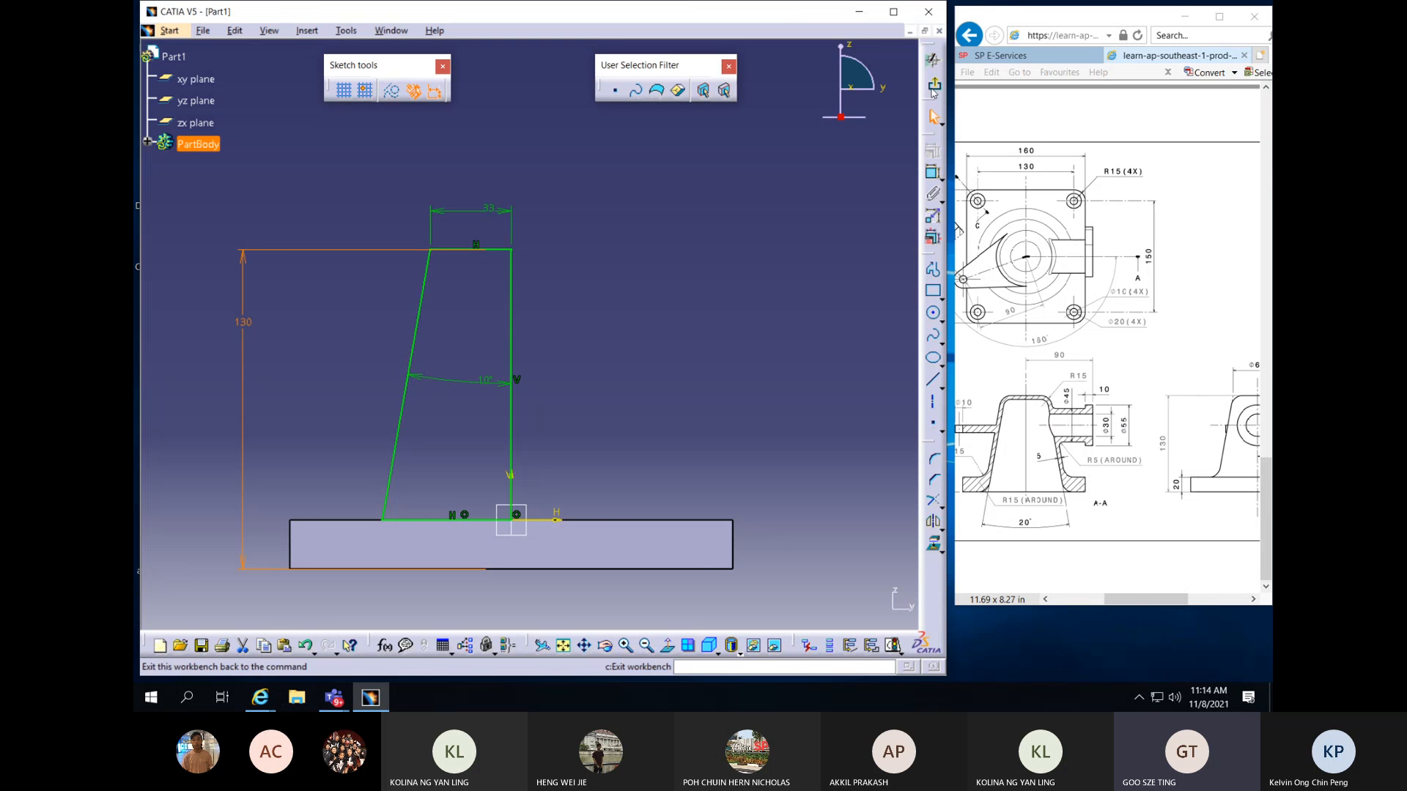
# Exit the sketch and revolve the trapezoid 360 degrees about its vertical edge with the Shaft command
pyautogui.click(933, 59)
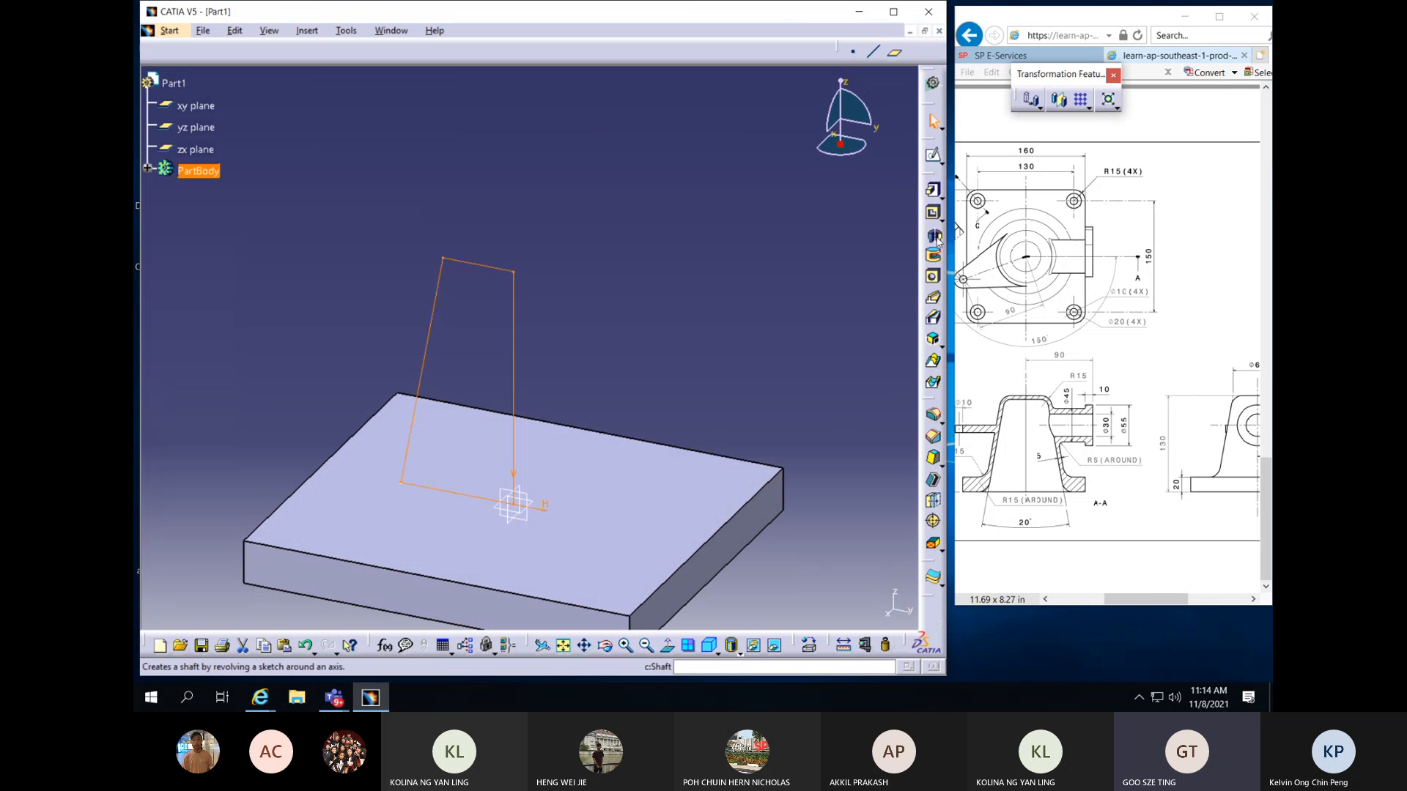
pyautogui.click(935, 237)
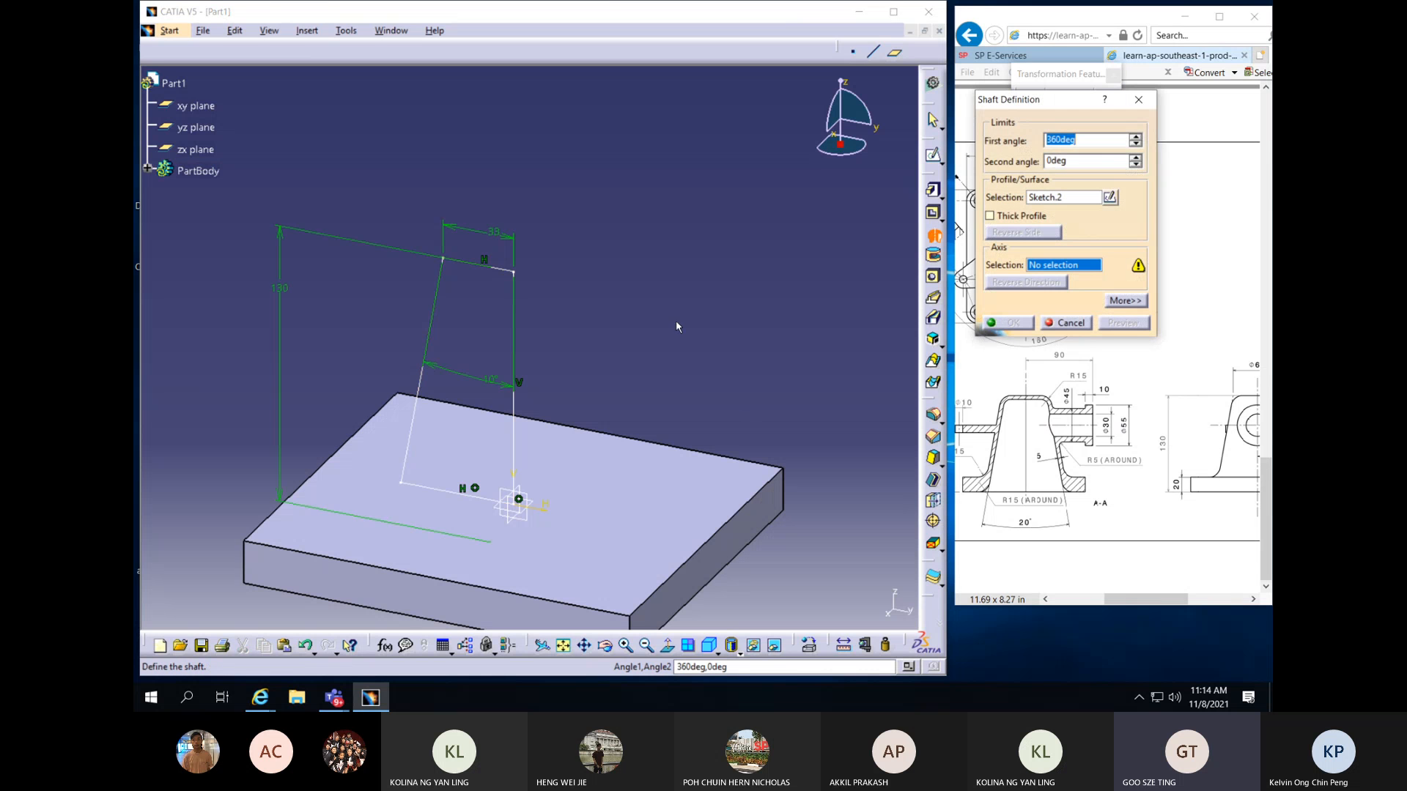
pyautogui.click(514, 320)
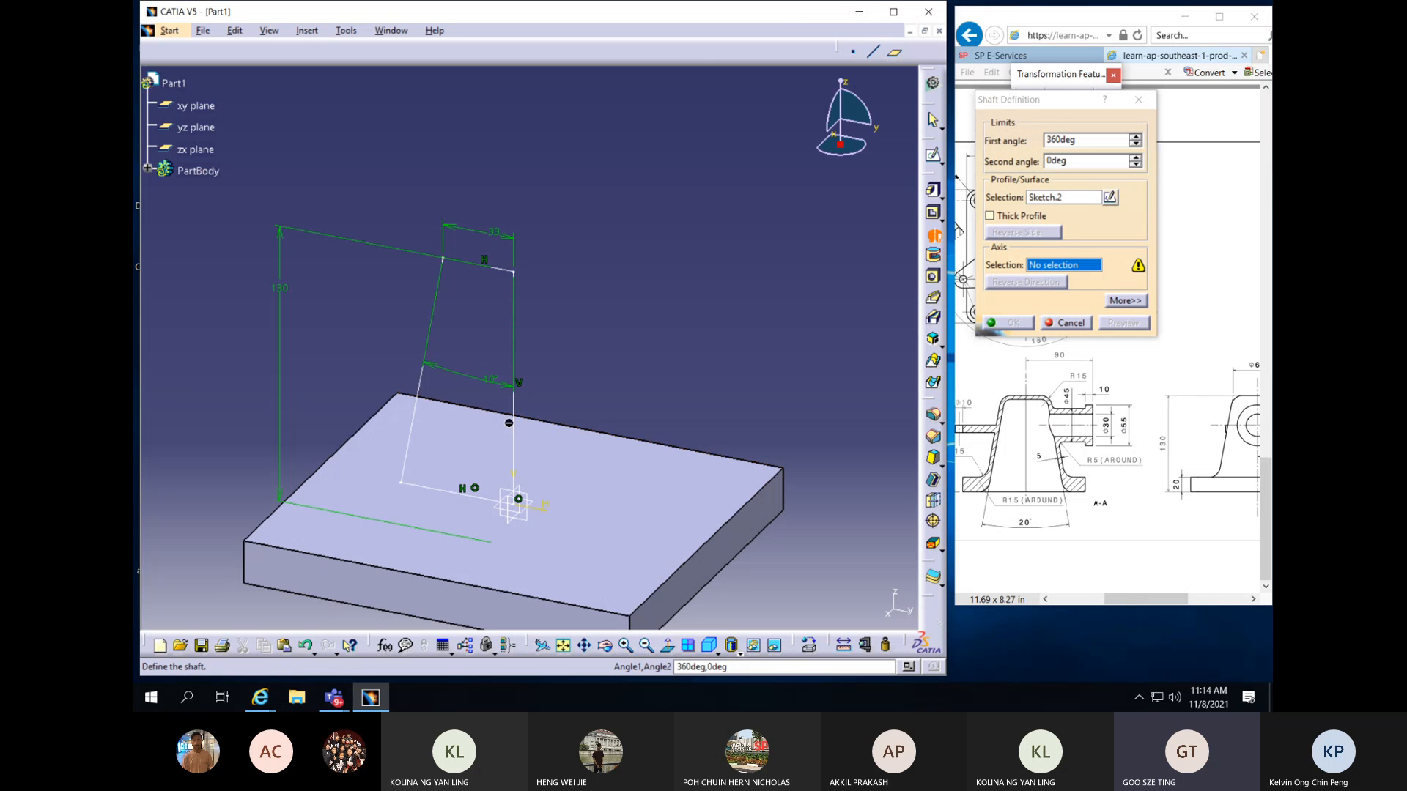
pyautogui.click(514, 444)
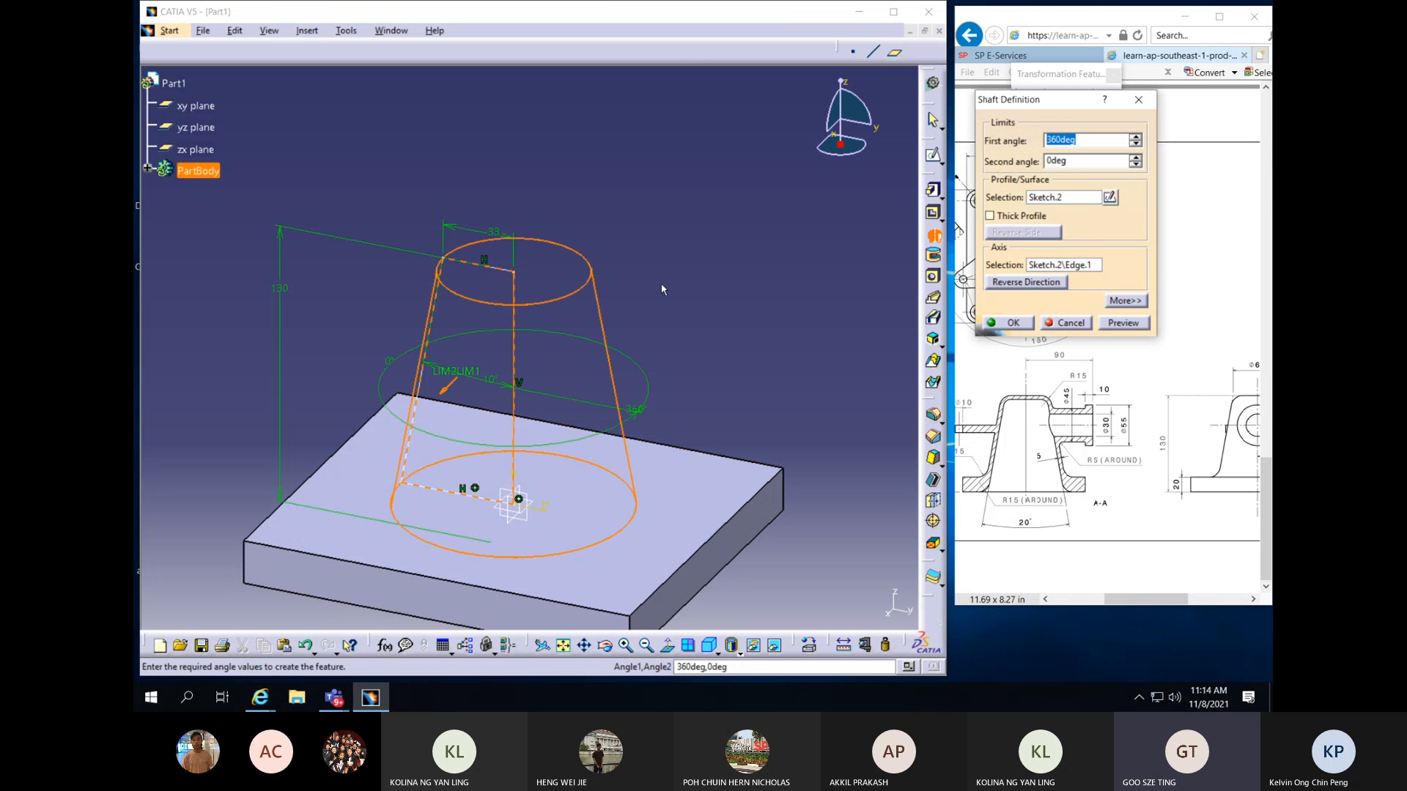
pyautogui.moveTo(510, 492); pyautogui.dragTo(546, 392, button='middle')
pyautogui.click(1014, 323)
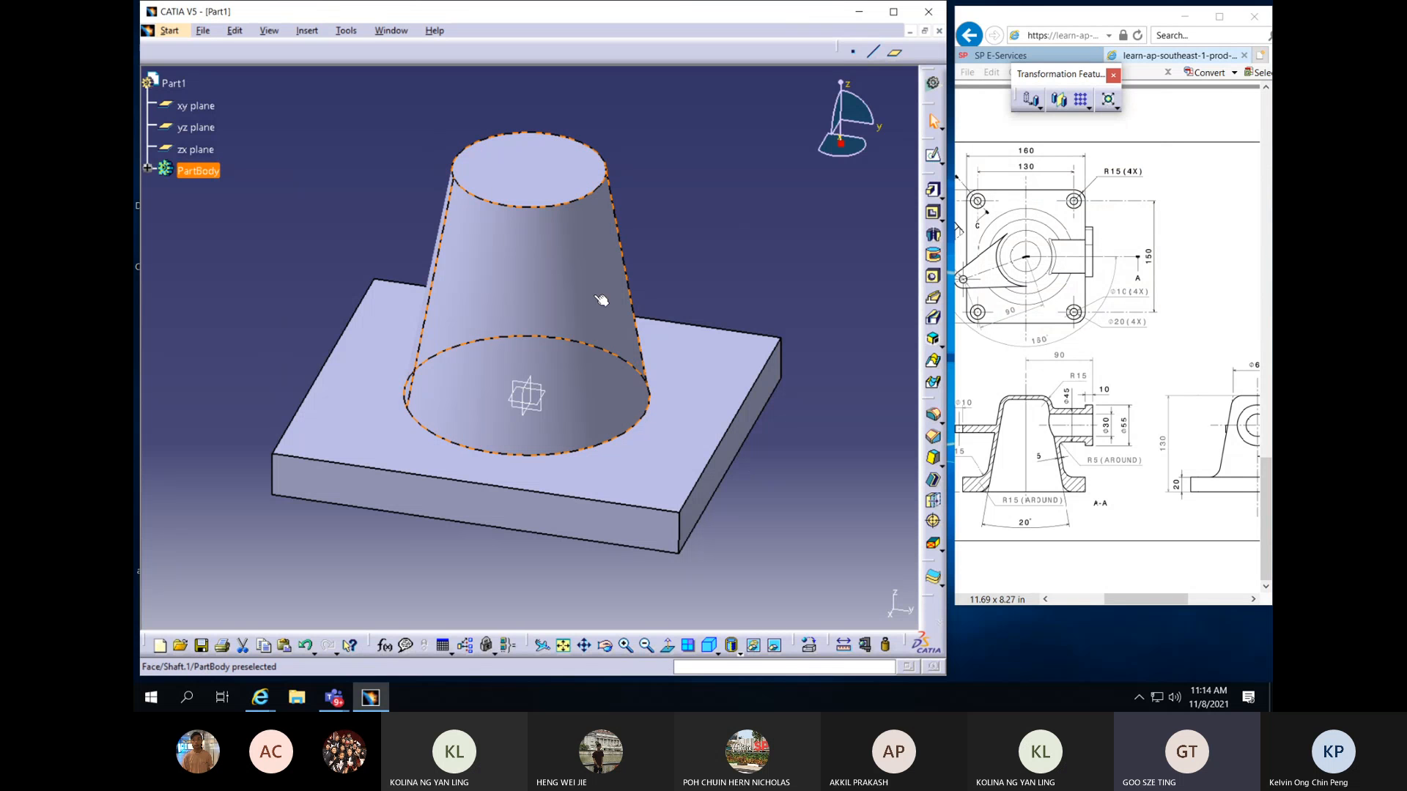
pyautogui.moveTo(601, 300)
pyautogui.mouseDown(button='middle')
pyautogui.moveTo(595, 270)
pyautogui.moveTo(563, 360)
pyautogui.moveTo(557, 344)
pyautogui.mouseUp(button='middle')
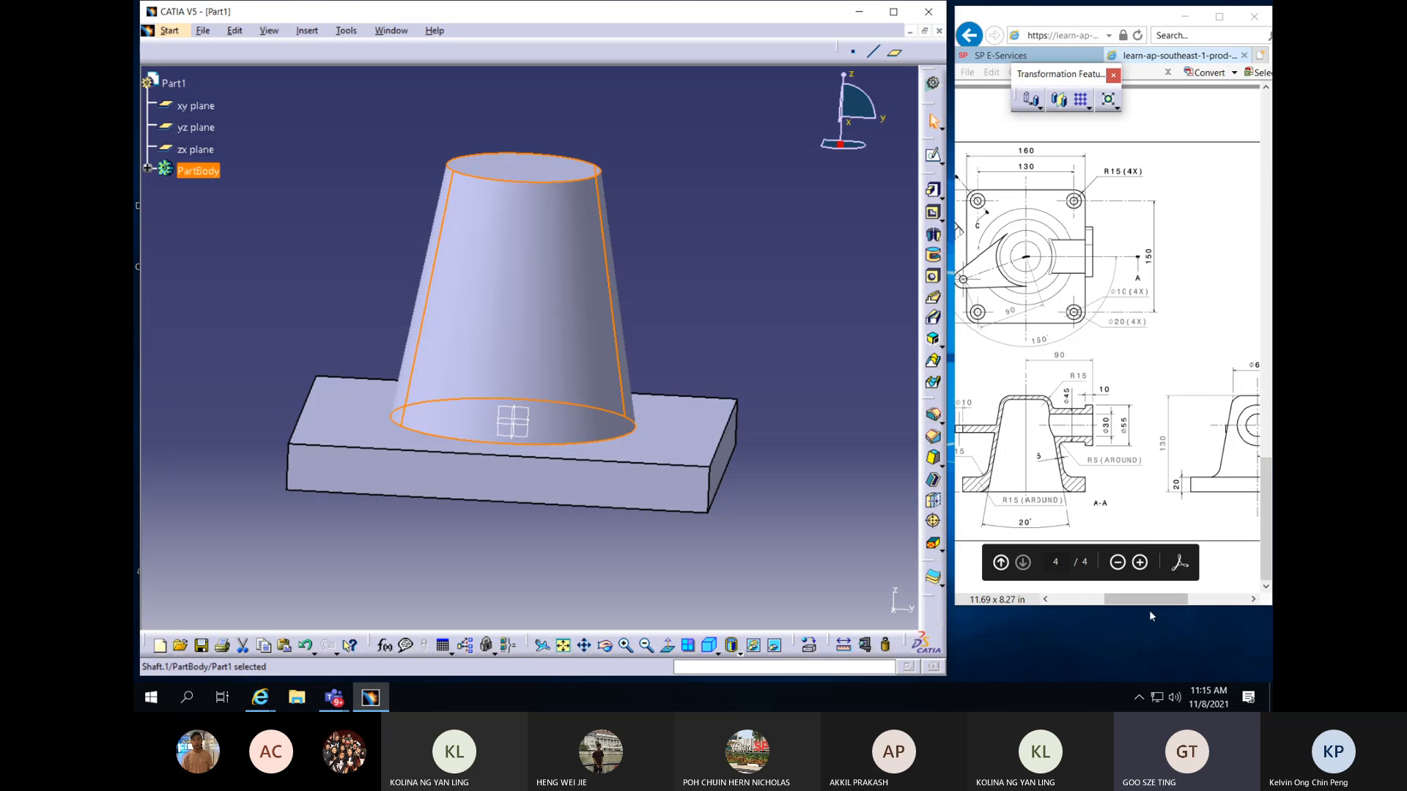
# Check the drawing's views, start a sketch on the yz plane and draw a circle about 53 mm in diameter centred on the vertical axis
pyautogui.moveTo(1147, 605); pyautogui.dragTo(1170, 605)
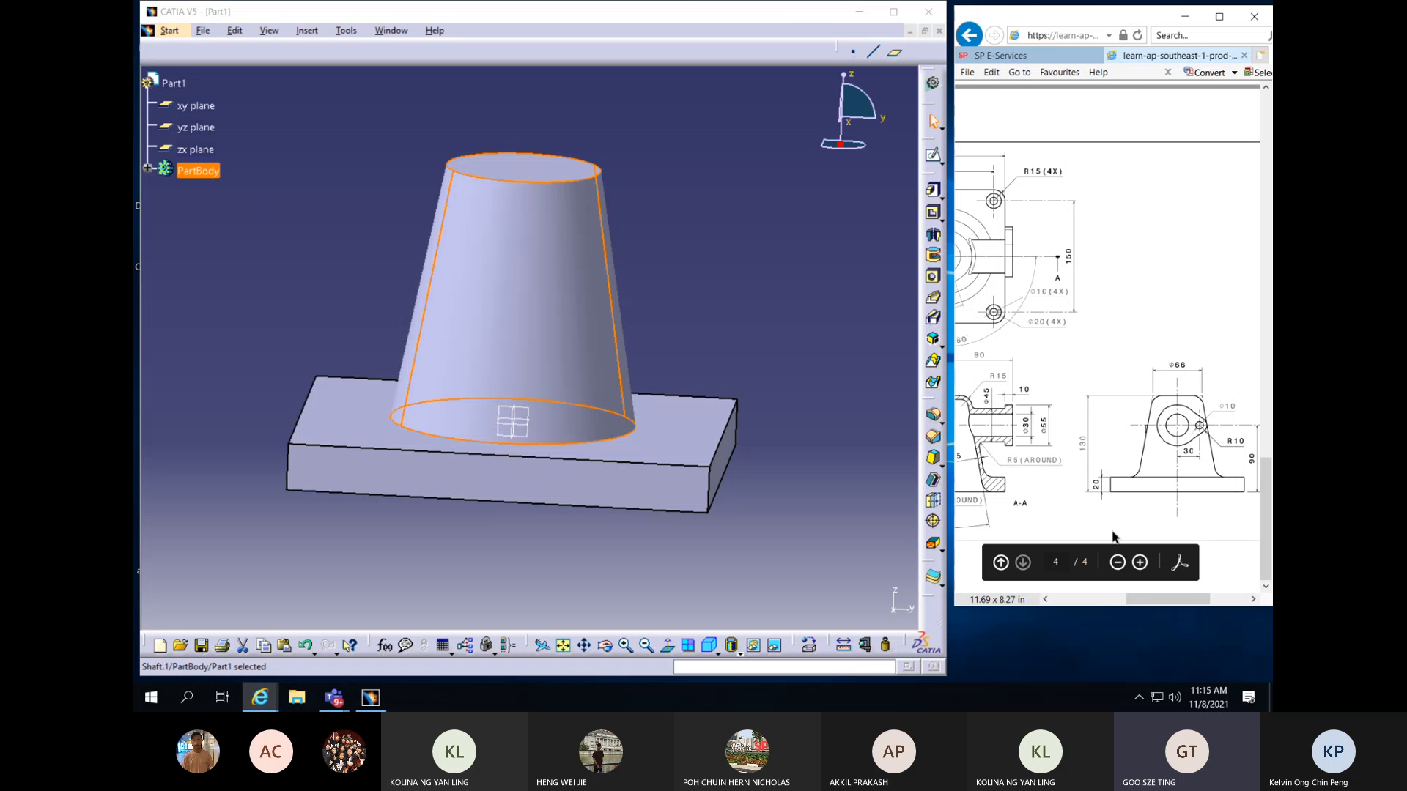
pyautogui.moveTo(1163, 600); pyautogui.dragTo(1134, 593)
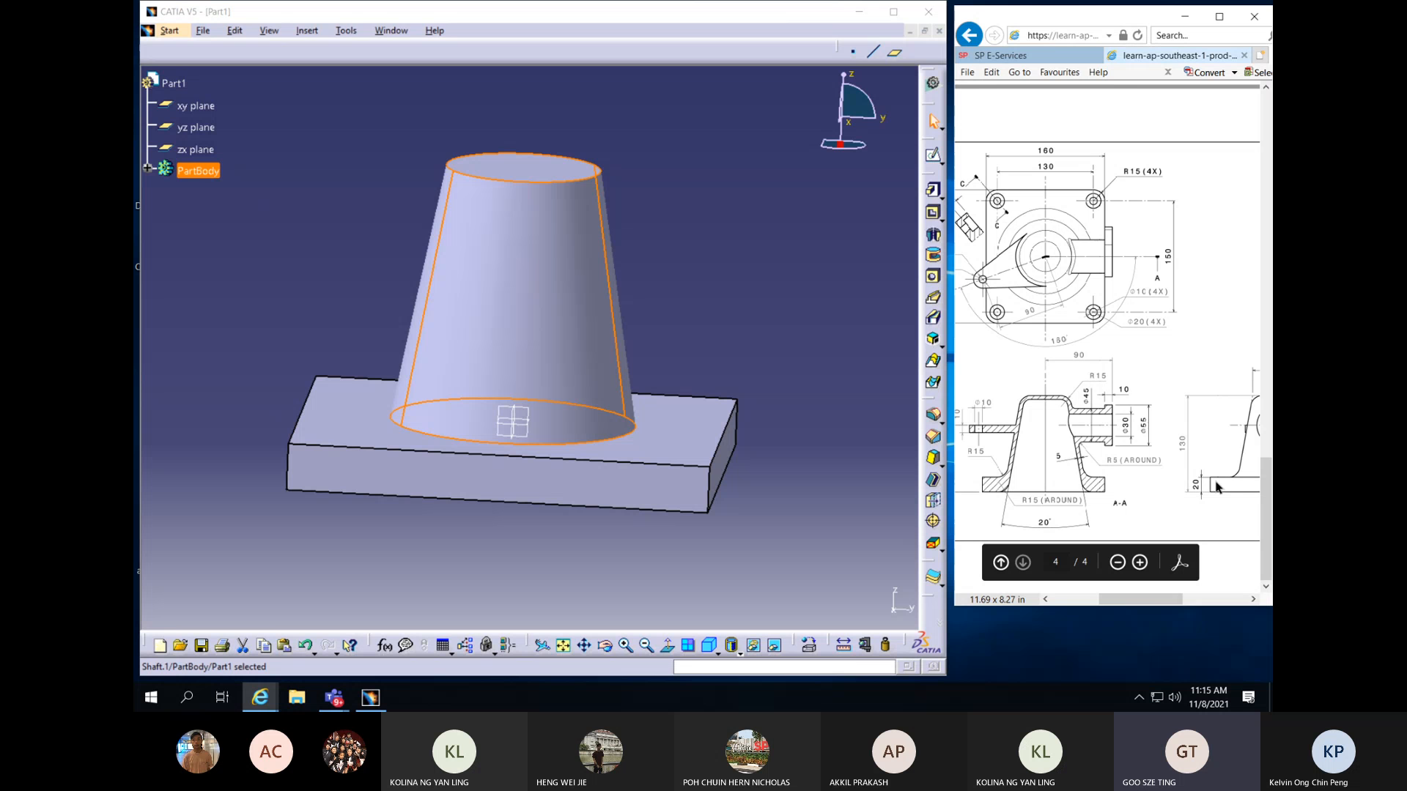
pyautogui.moveTo(1182, 599); pyautogui.dragTo(1158, 377)
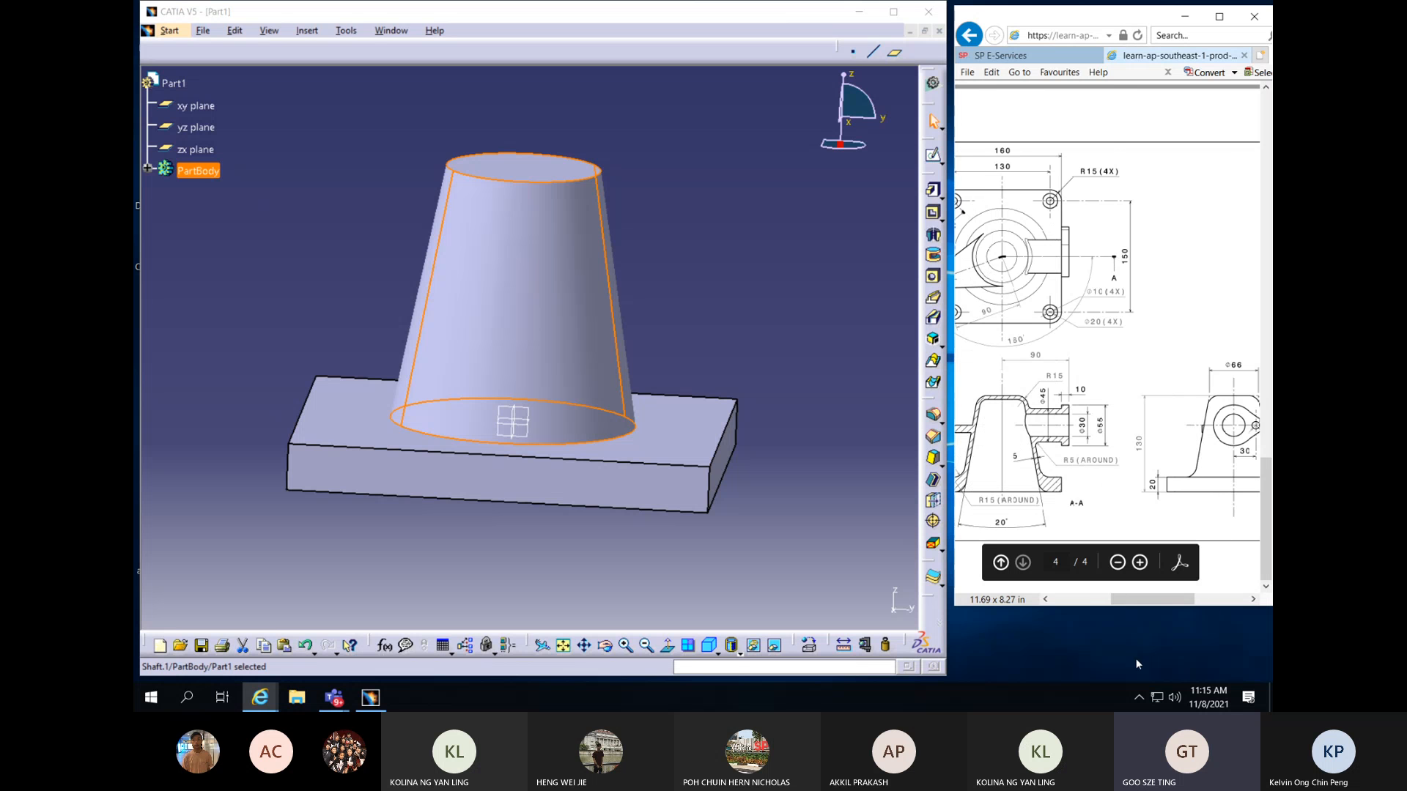
pyautogui.moveTo(1170, 605); pyautogui.dragTo(1140, 605)
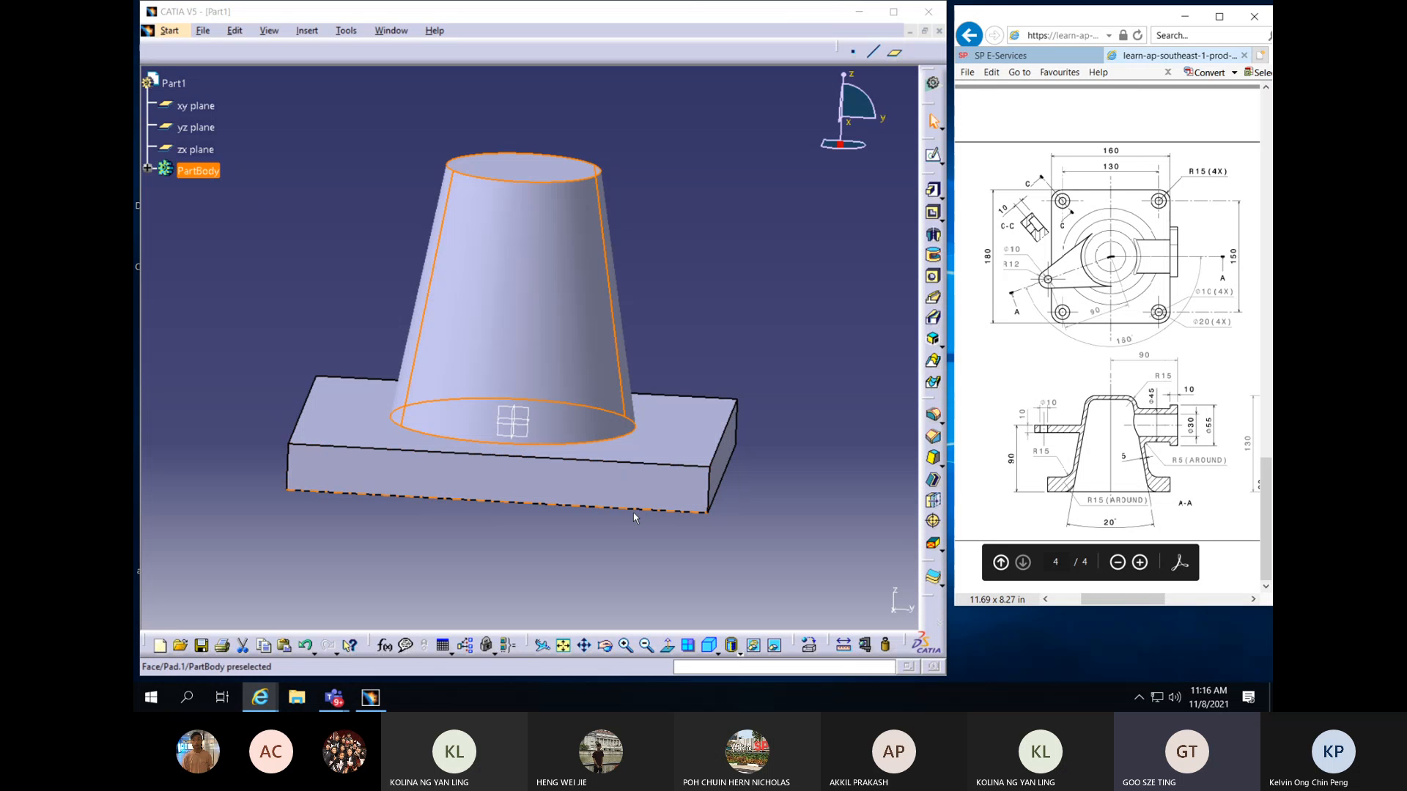
pyautogui.moveTo(1131, 600); pyautogui.dragTo(1187, 605)
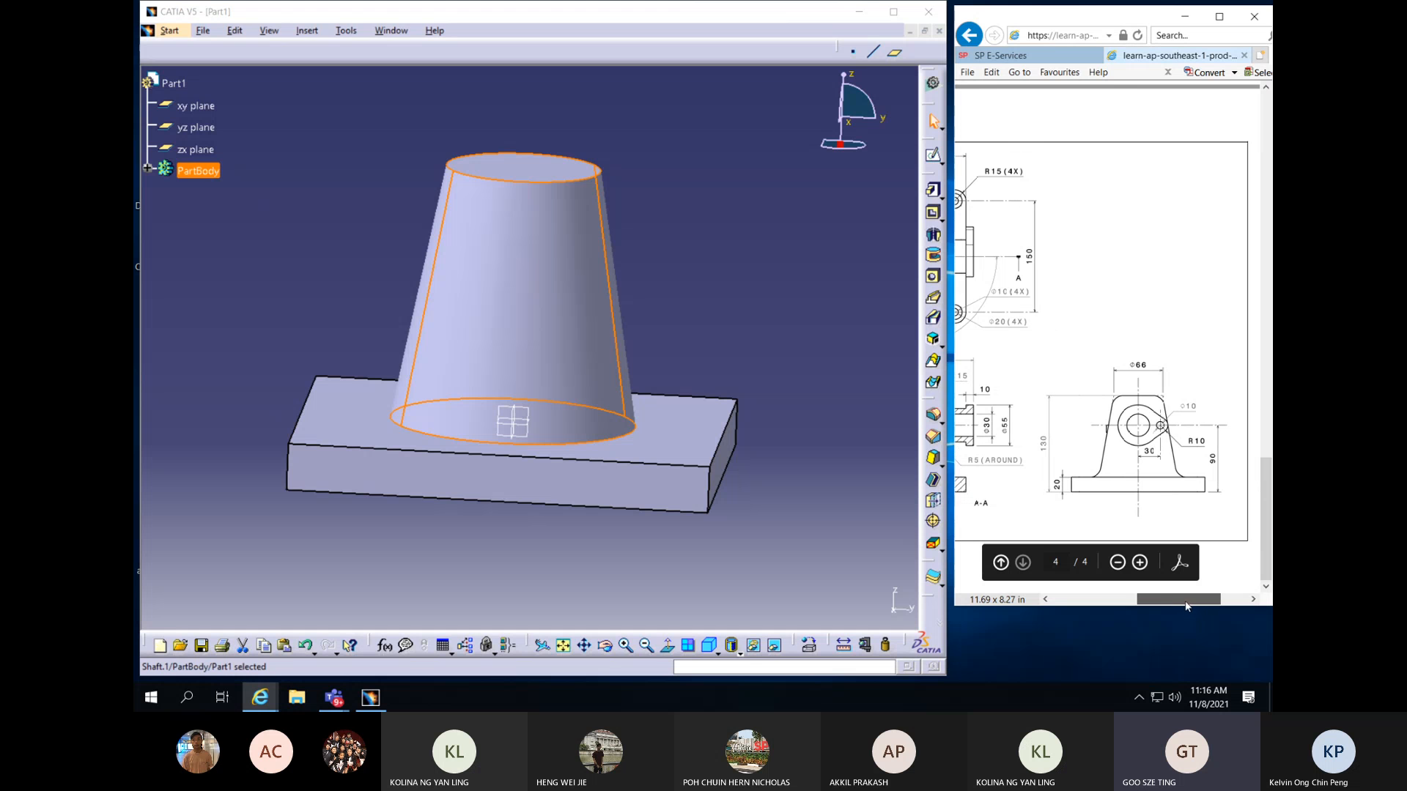
pyautogui.click(523, 413)
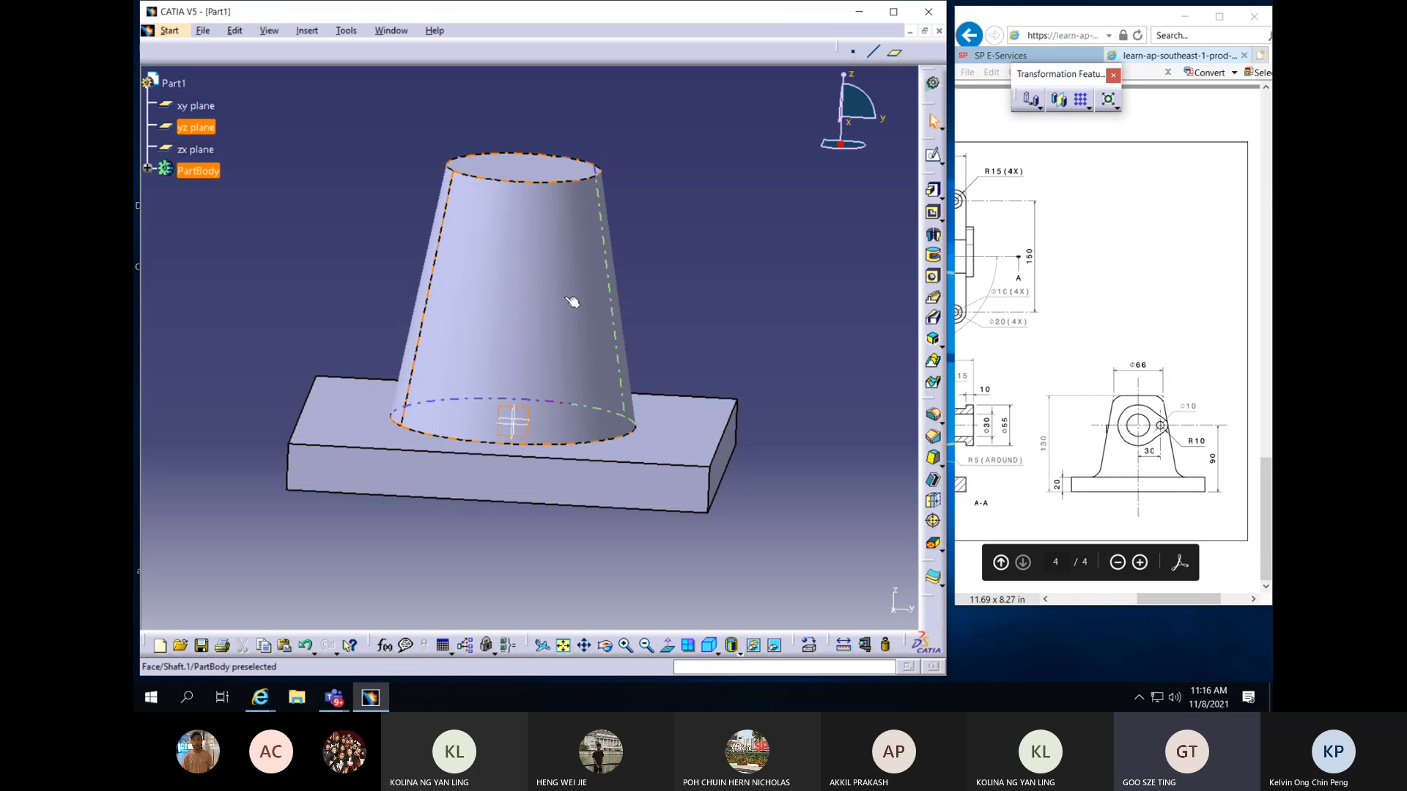
pyautogui.click(933, 158)
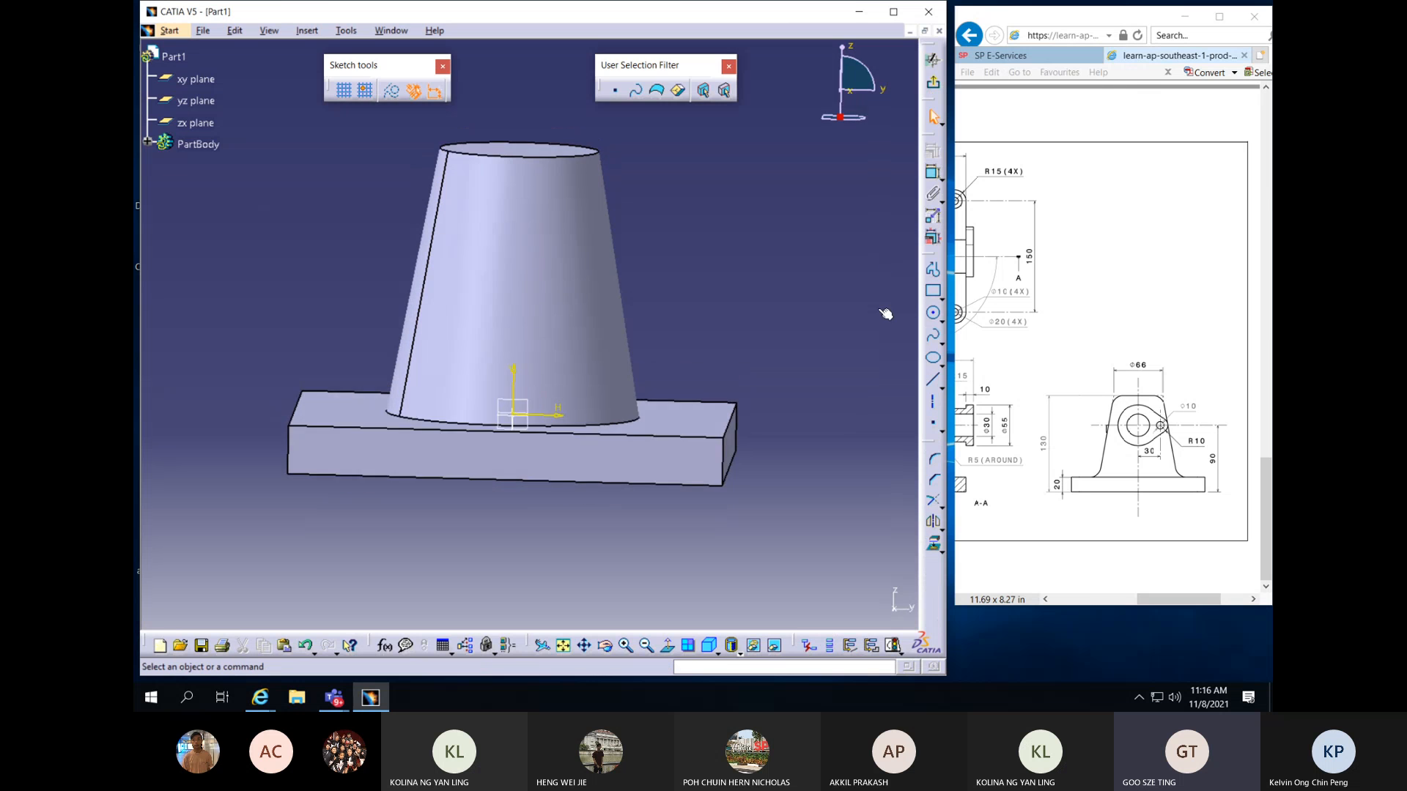
pyautogui.click(1044, 426)
pyautogui.hscroll(-3, 1048, 429)
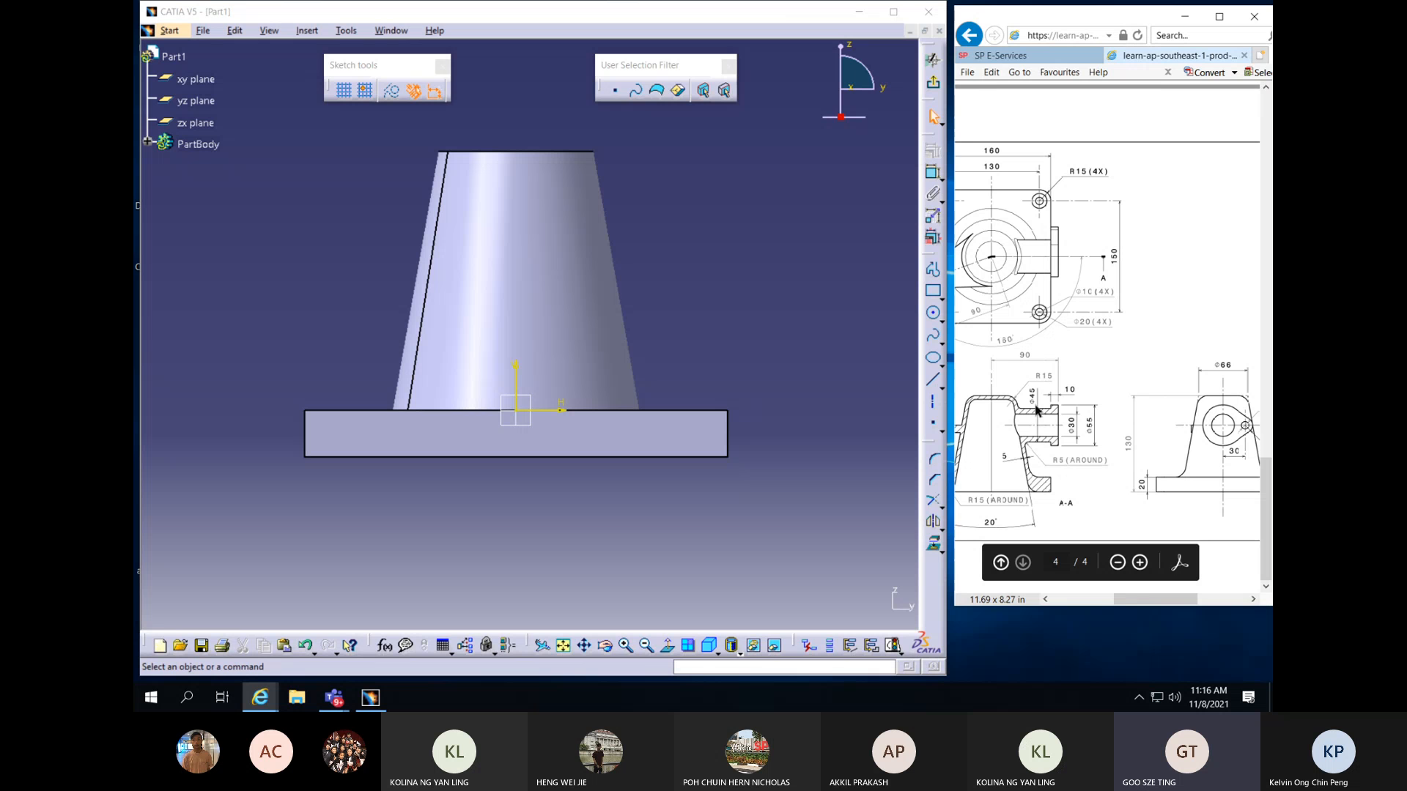
pyautogui.click(932, 313)
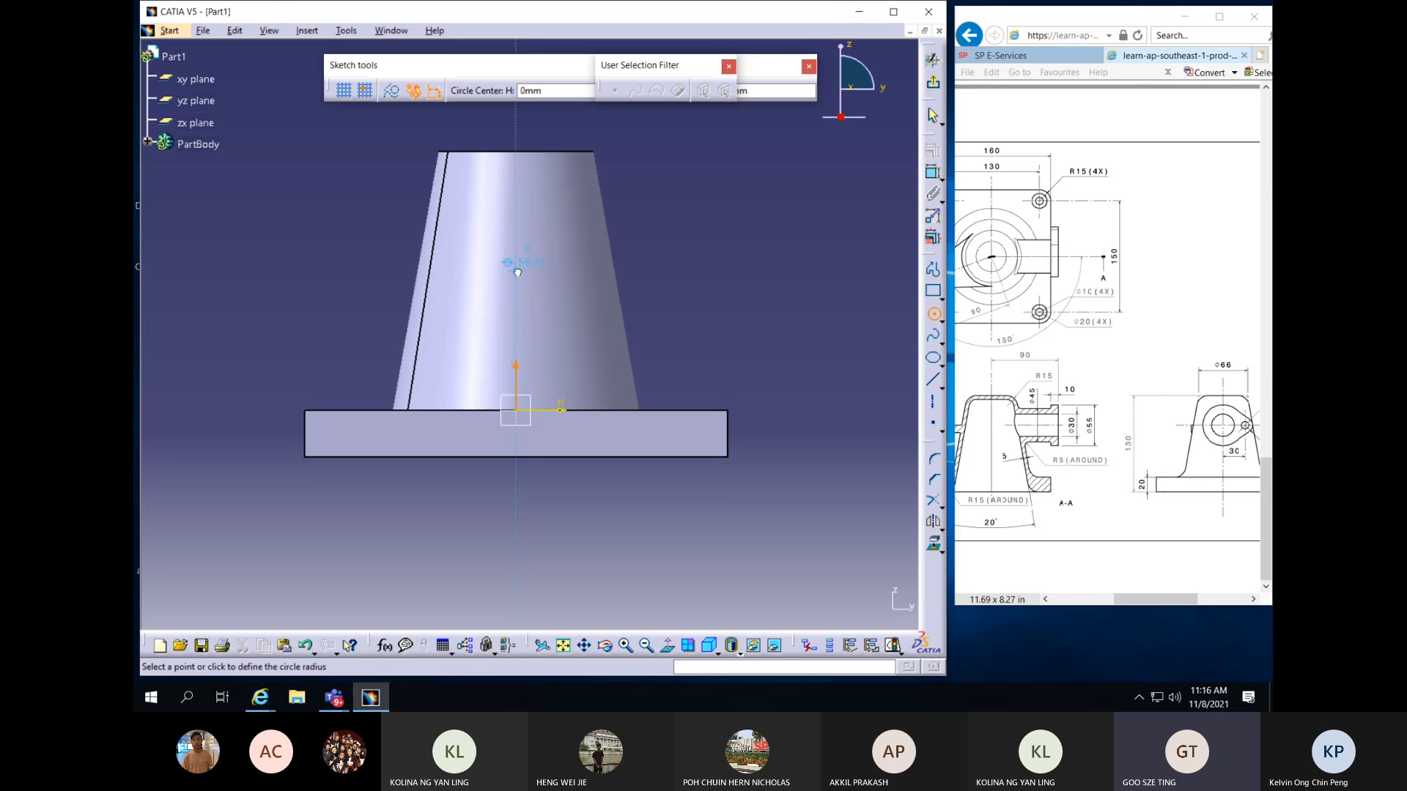
pyautogui.click(573, 240)
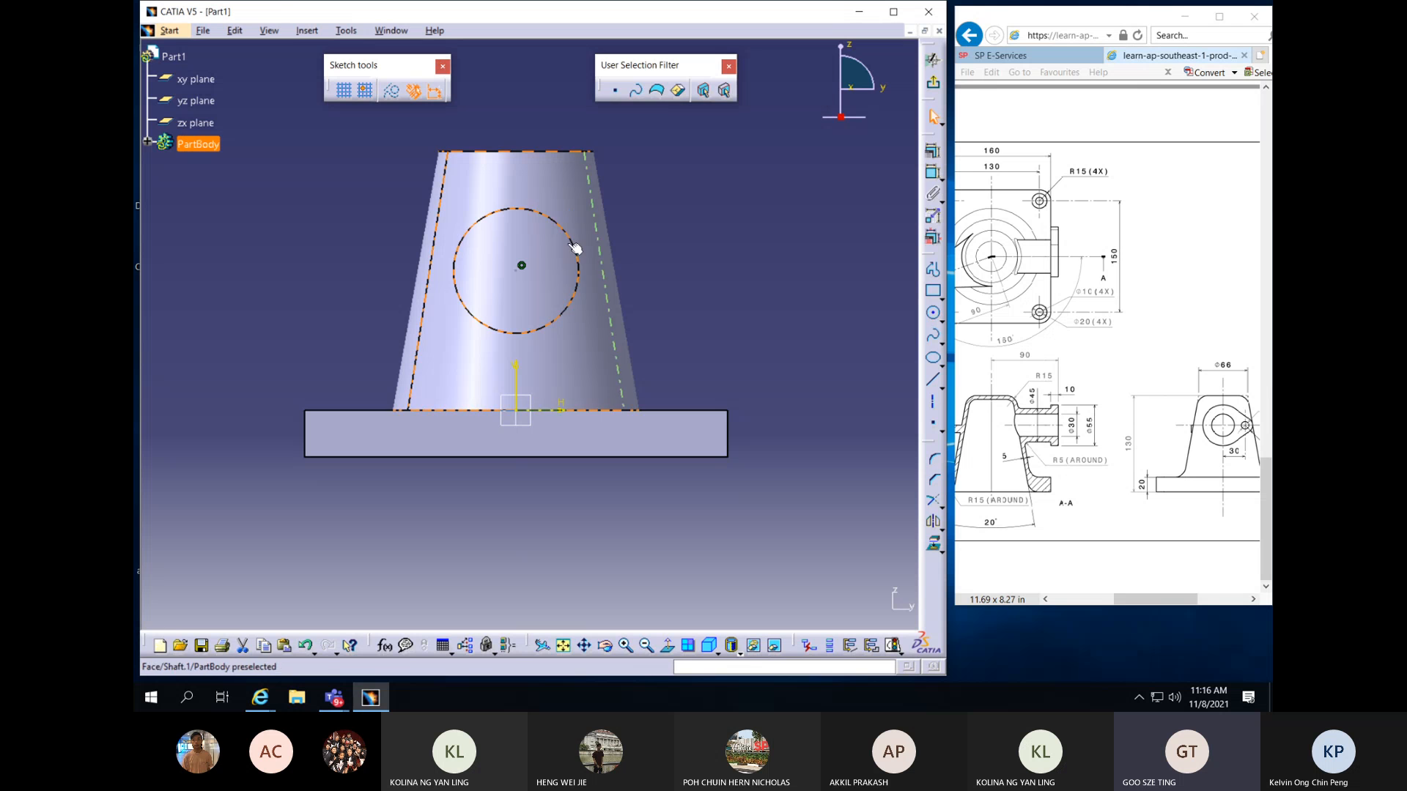
# Dimension the circle's diameter and set it to 45 mm
pyautogui.click(932, 150)
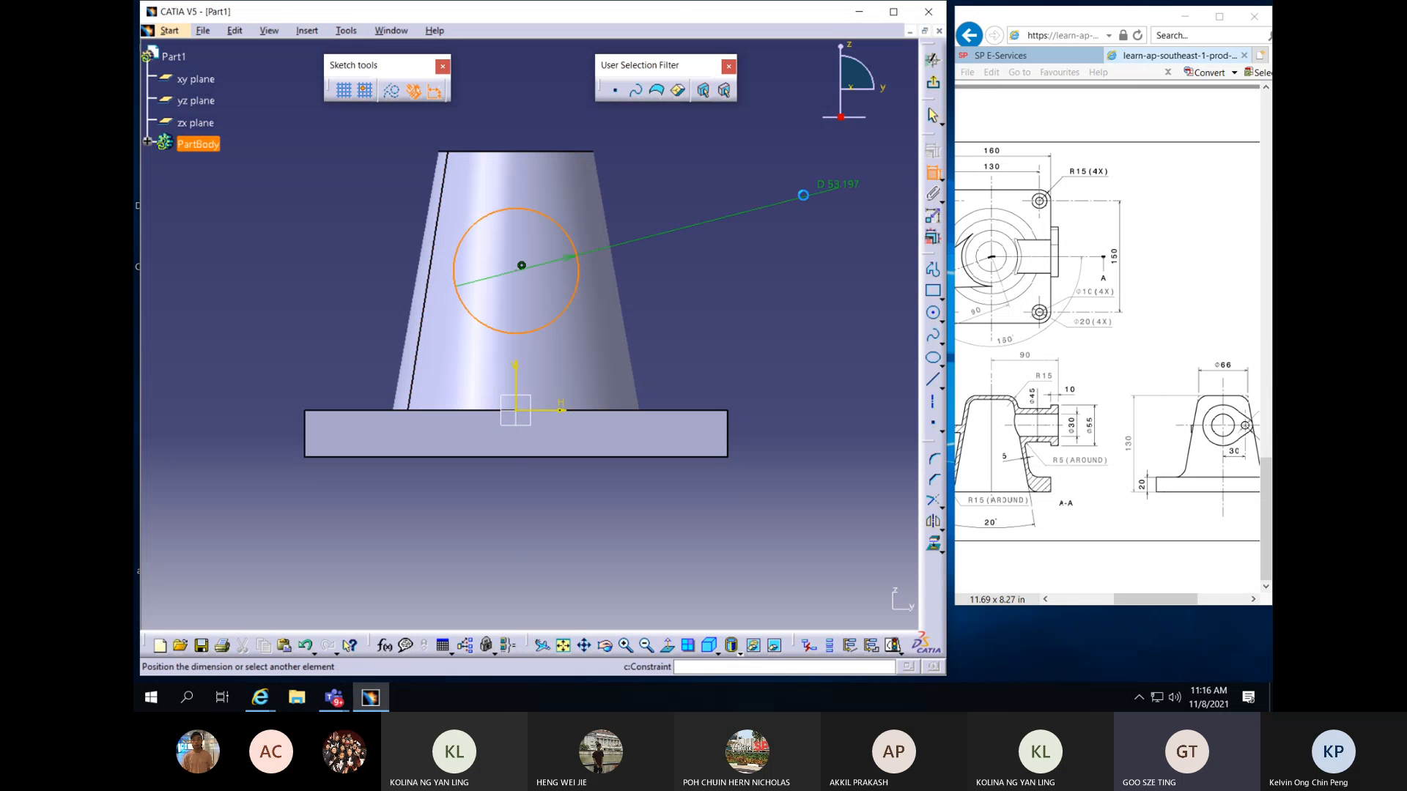
pyautogui.doubleClick(759, 222)
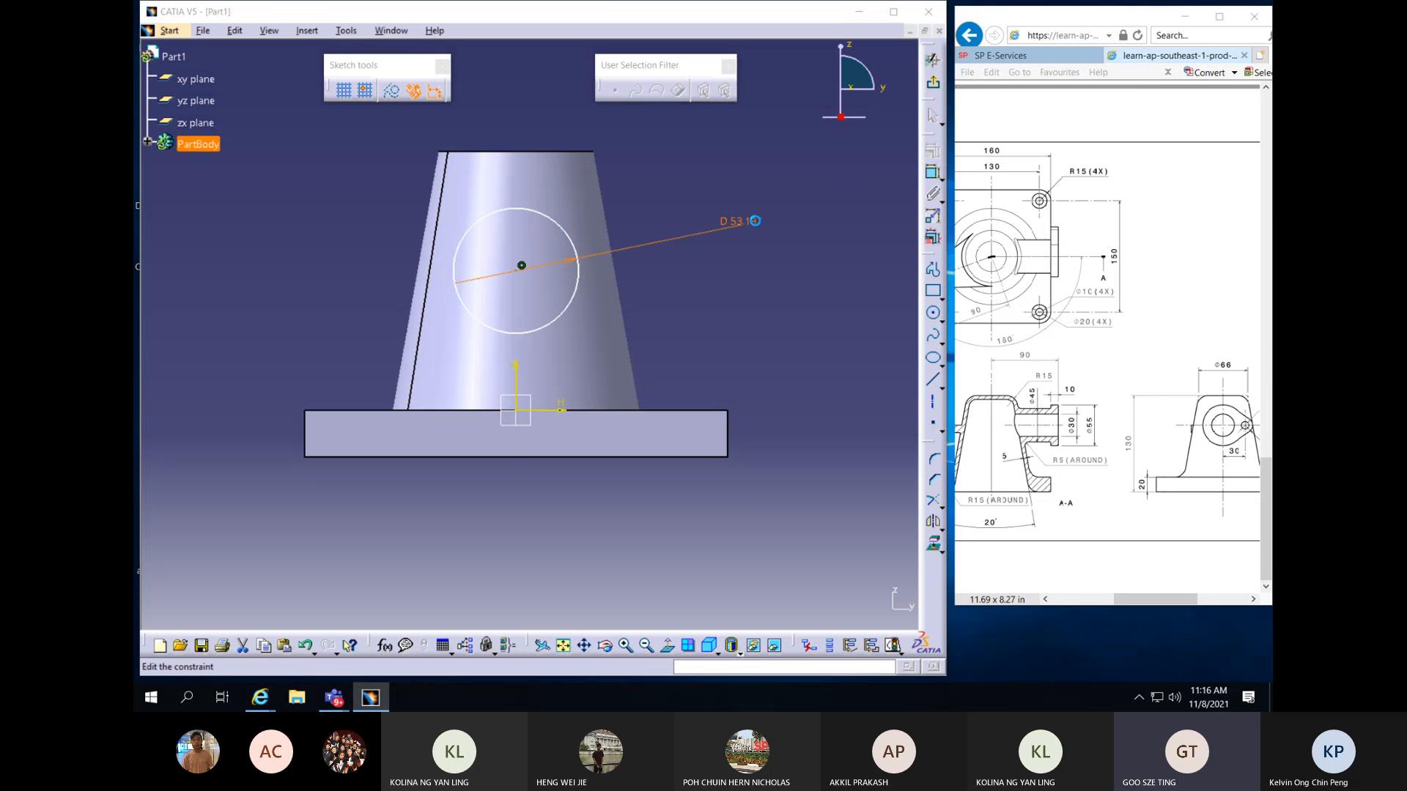
pyautogui.write('45')
pyautogui.press('Return')
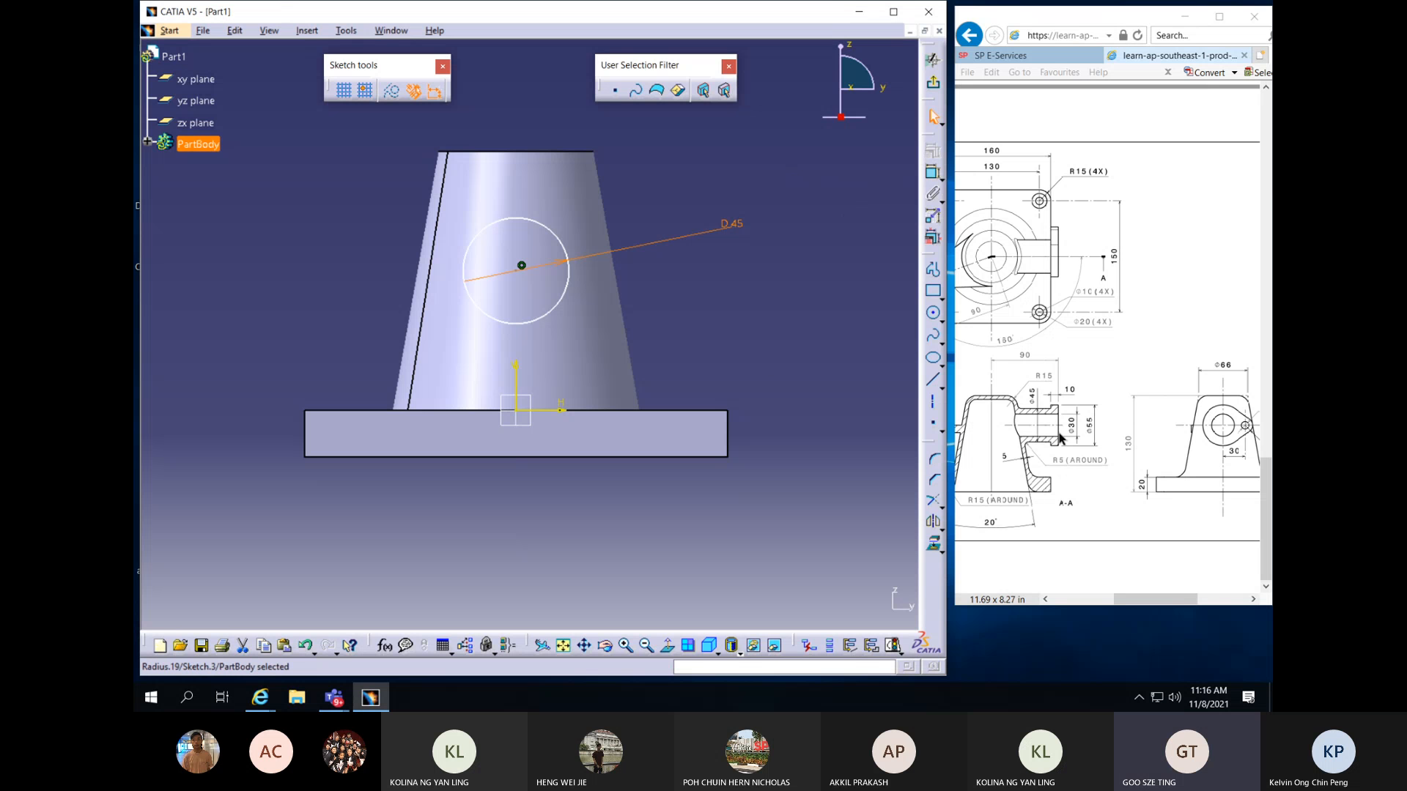
# Dimension the height from the plate's bottom edge to the circle's centre and set it to 90 mm, as in the drawing
pyautogui.moveTo(1107, 562)
pyautogui.moveTo(1170, 598)
pyautogui.mouseDown()
pyautogui.moveTo(1156, 602)
pyautogui.moveTo(1216, 599)
pyautogui.mouseUp()
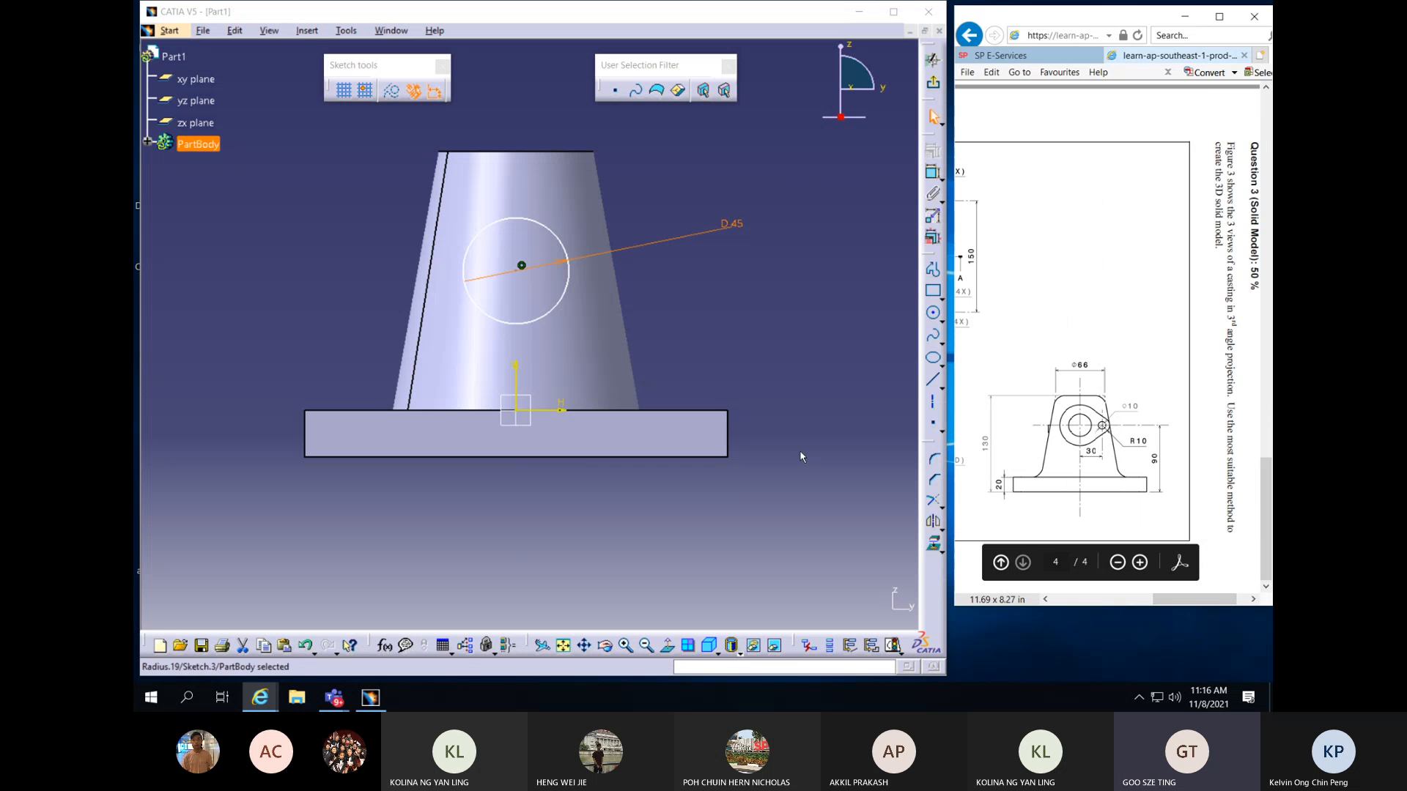
pyautogui.click(519, 271)
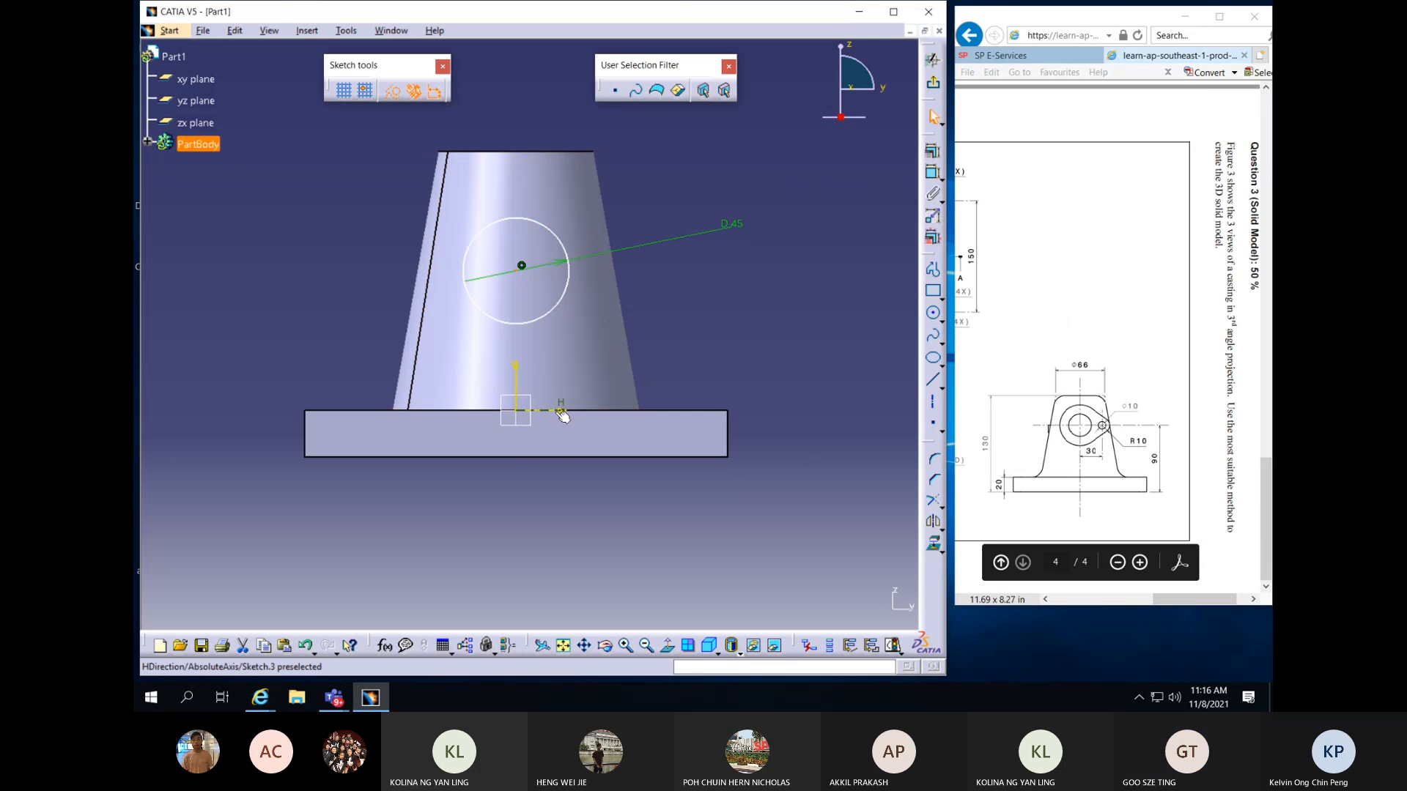
pyautogui.click(575, 457)
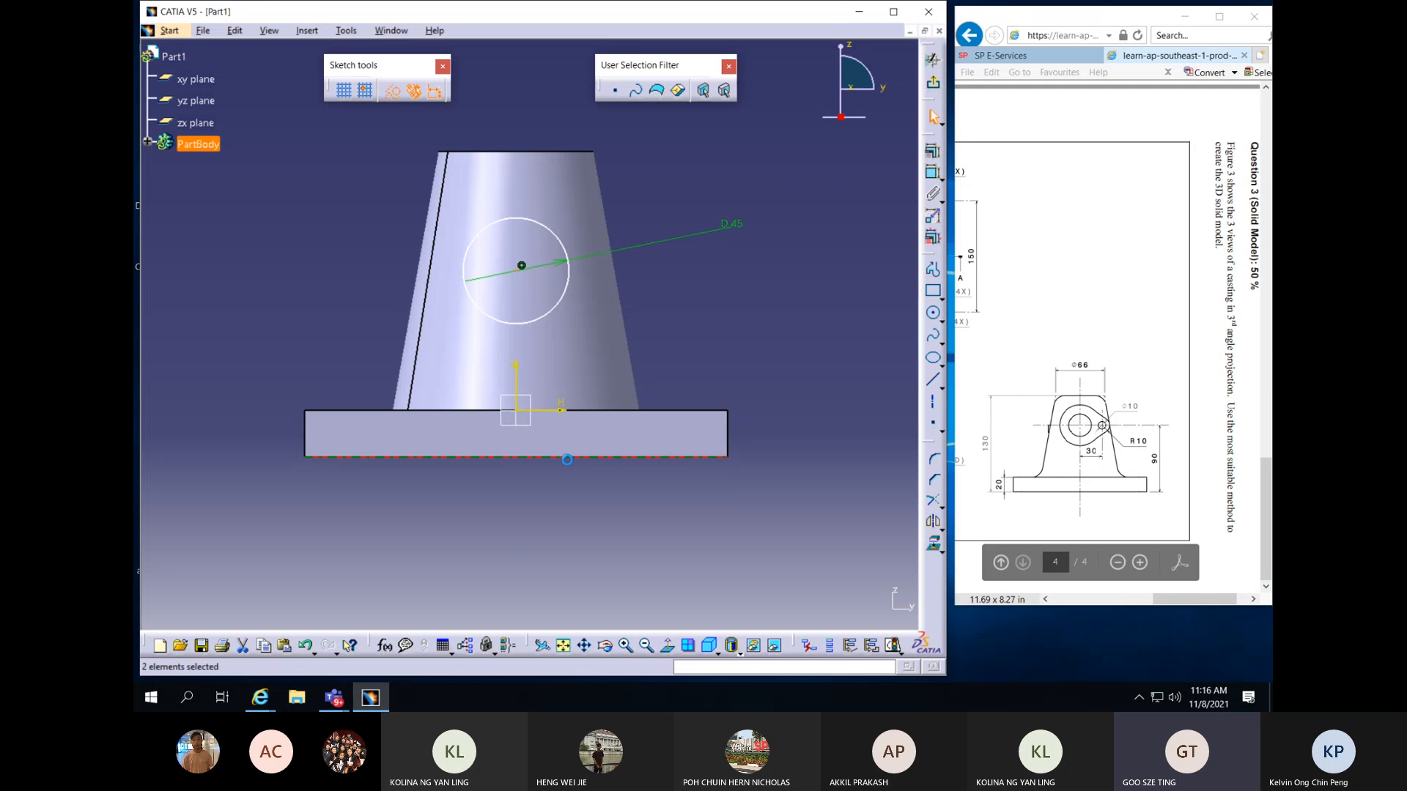
pyautogui.click(930, 176)
pyautogui.doubleClick(838, 343)
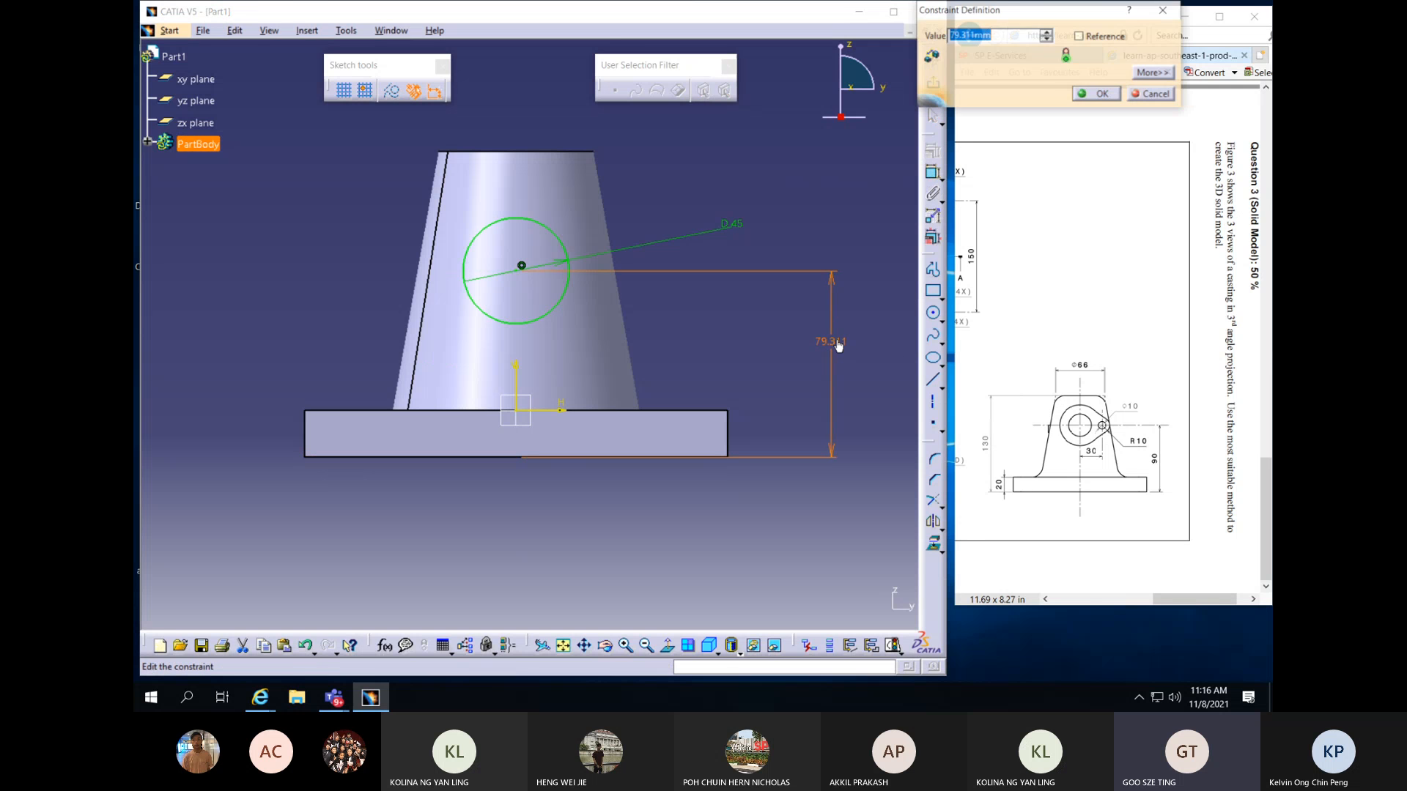
pyautogui.write('90')
pyautogui.press('Return')
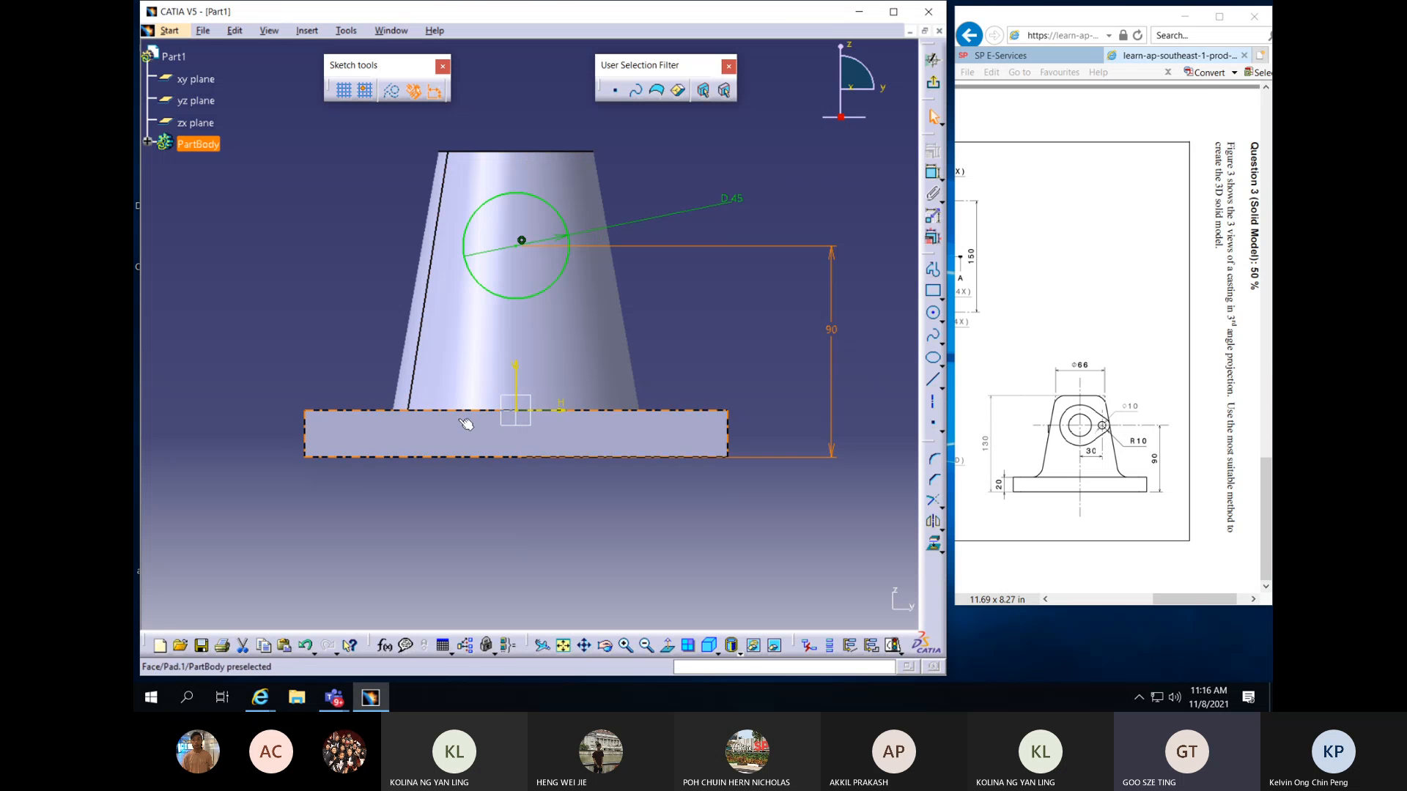
# Exit the sketch and pad the 45 mm circle 90 mm outwards as the side boss, checking the length in the drawing's section view
pyautogui.moveTo(373, 296); pyautogui.dragTo(737, 484, button='middle')
pyautogui.click(934, 86)
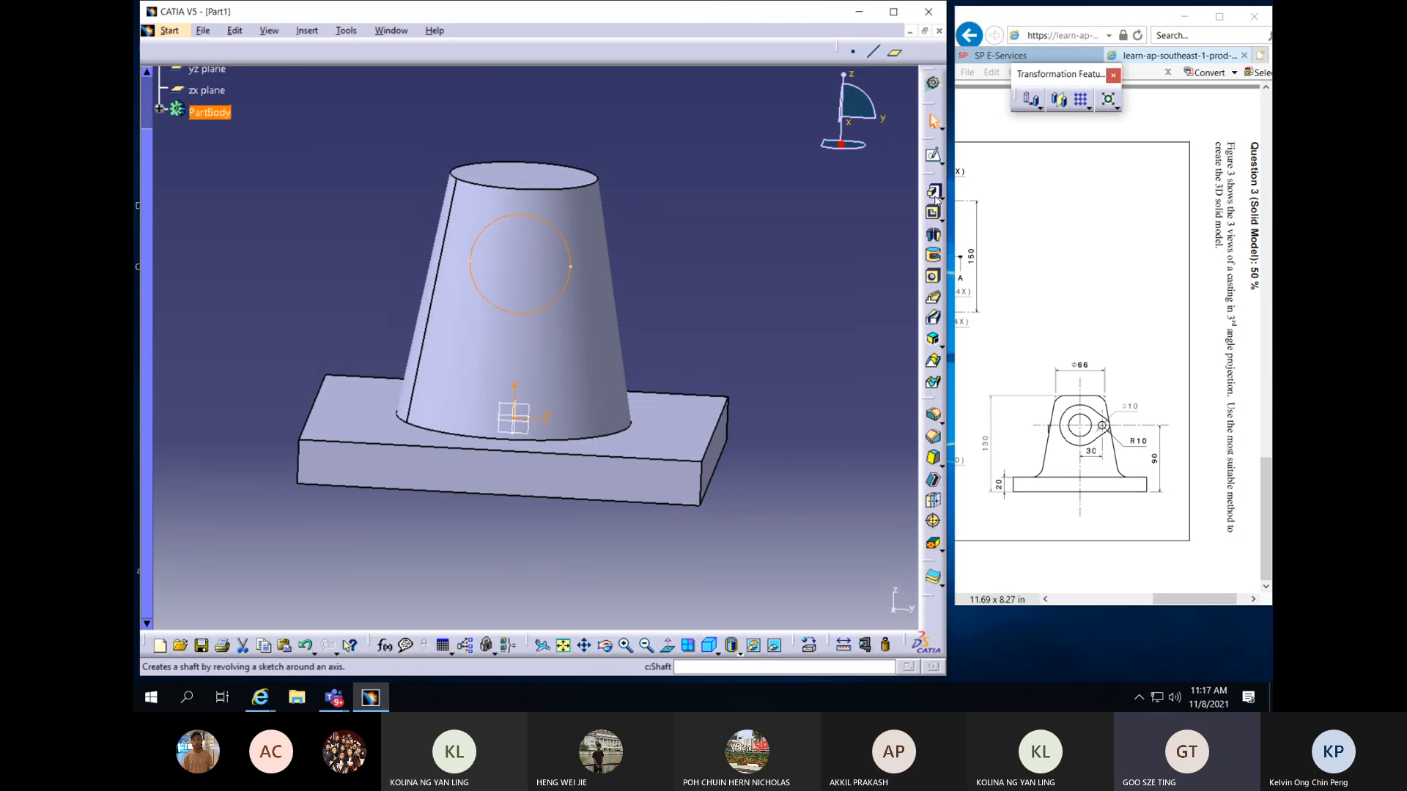
pyautogui.click(933, 189)
pyautogui.moveTo(670, 407)
pyautogui.mouseDown(button='middle')
pyautogui.moveTo(757, 337)
pyautogui.moveTo(700, 354)
pyautogui.mouseUp(button='middle')
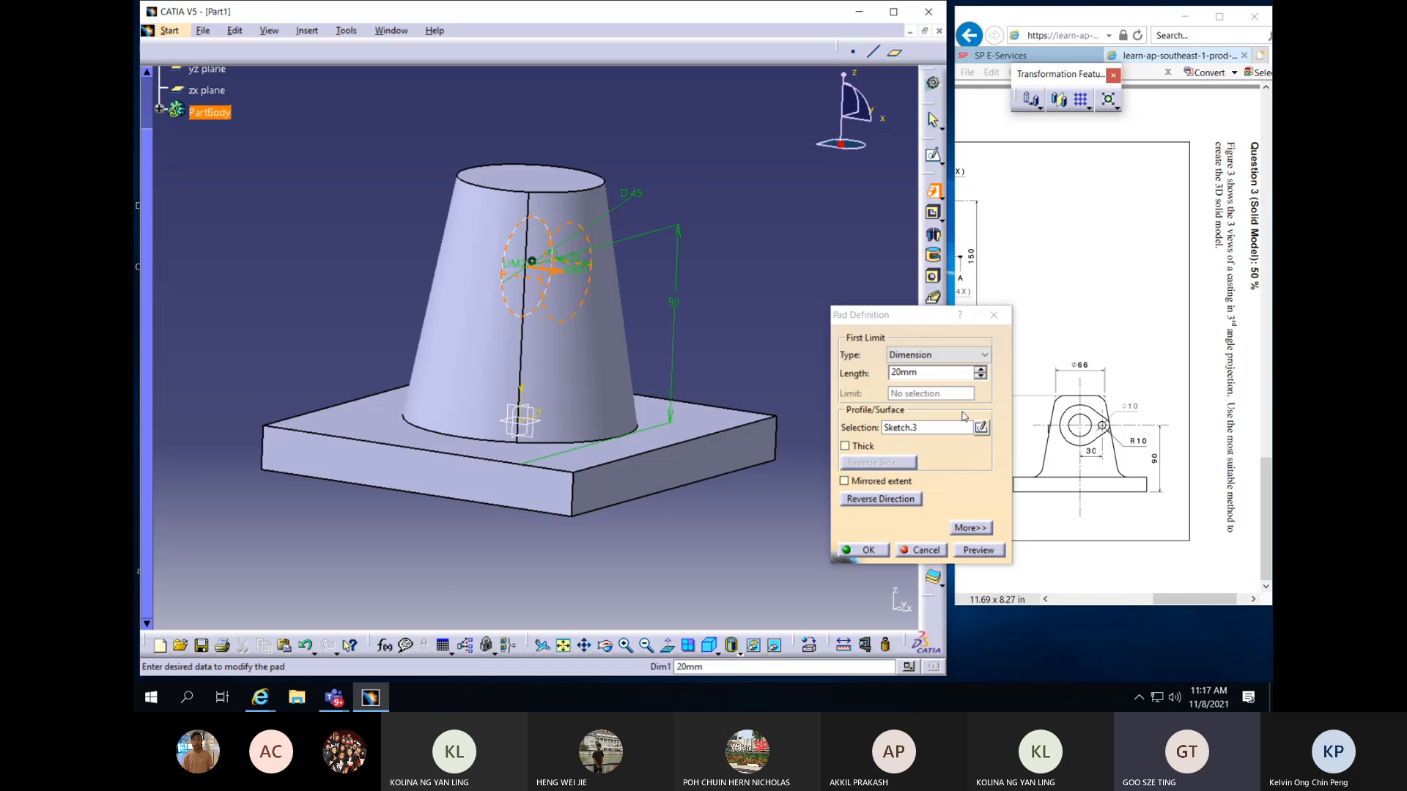
pyautogui.moveTo(926, 319); pyautogui.dragTo(852, 94)
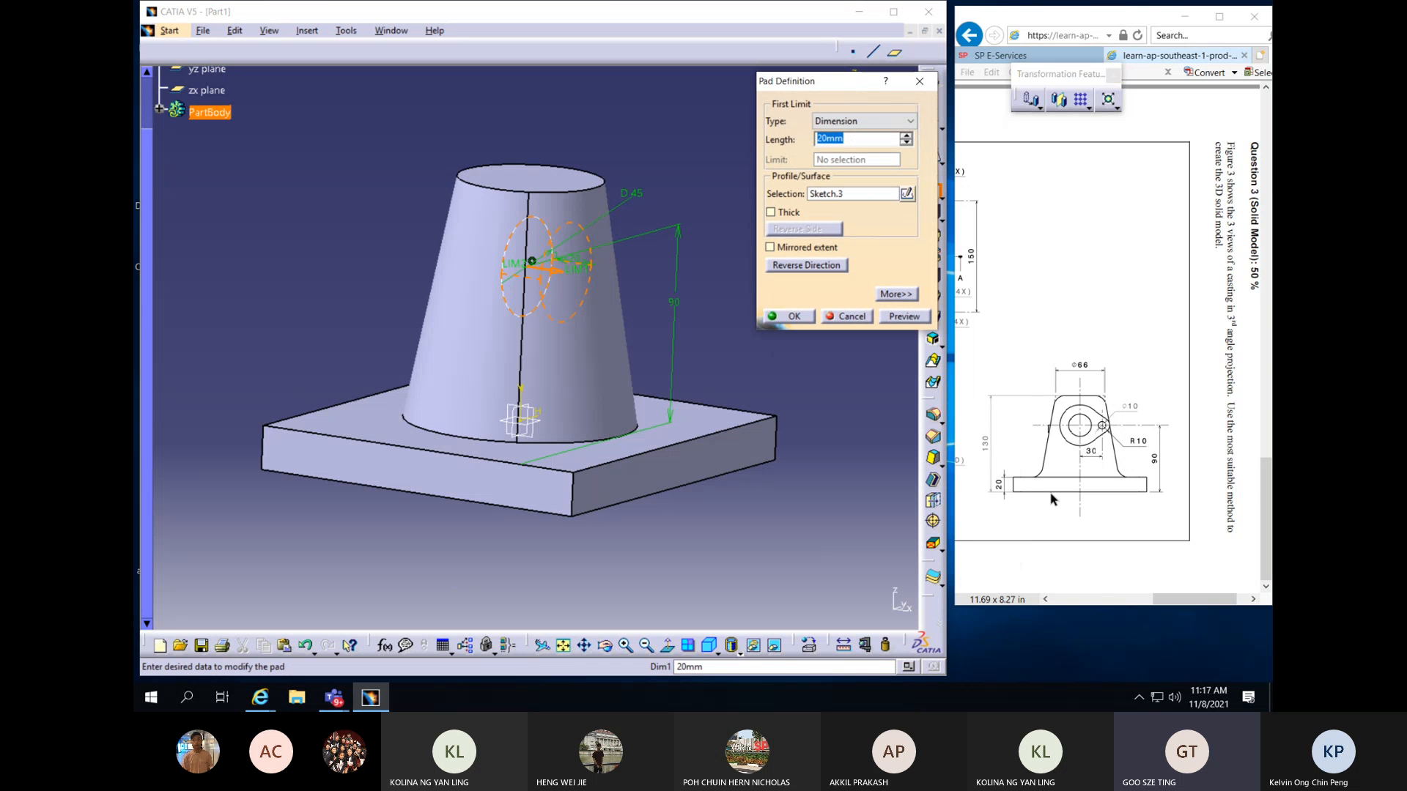
pyautogui.moveTo(1172, 600); pyautogui.dragTo(1124, 606)
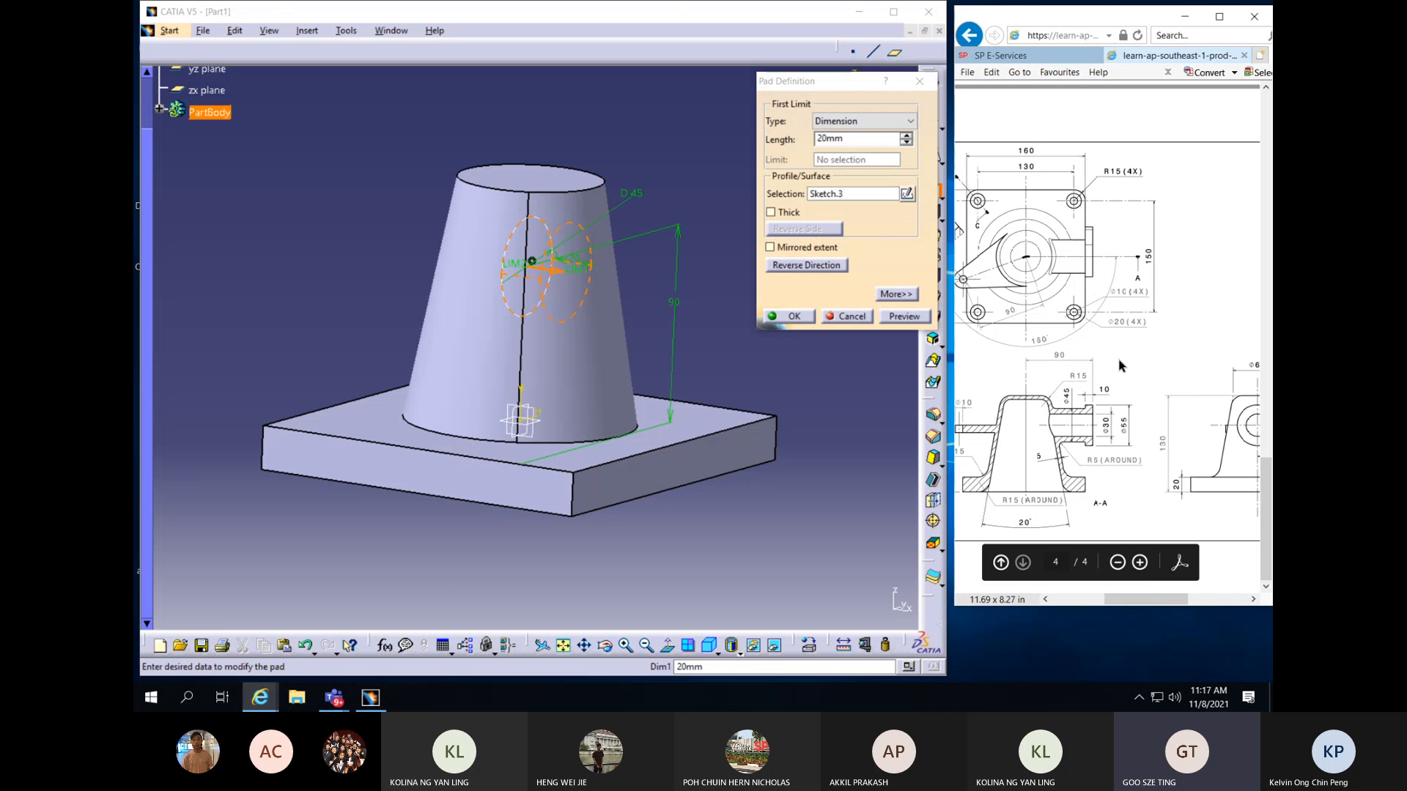
pyautogui.click(853, 139)
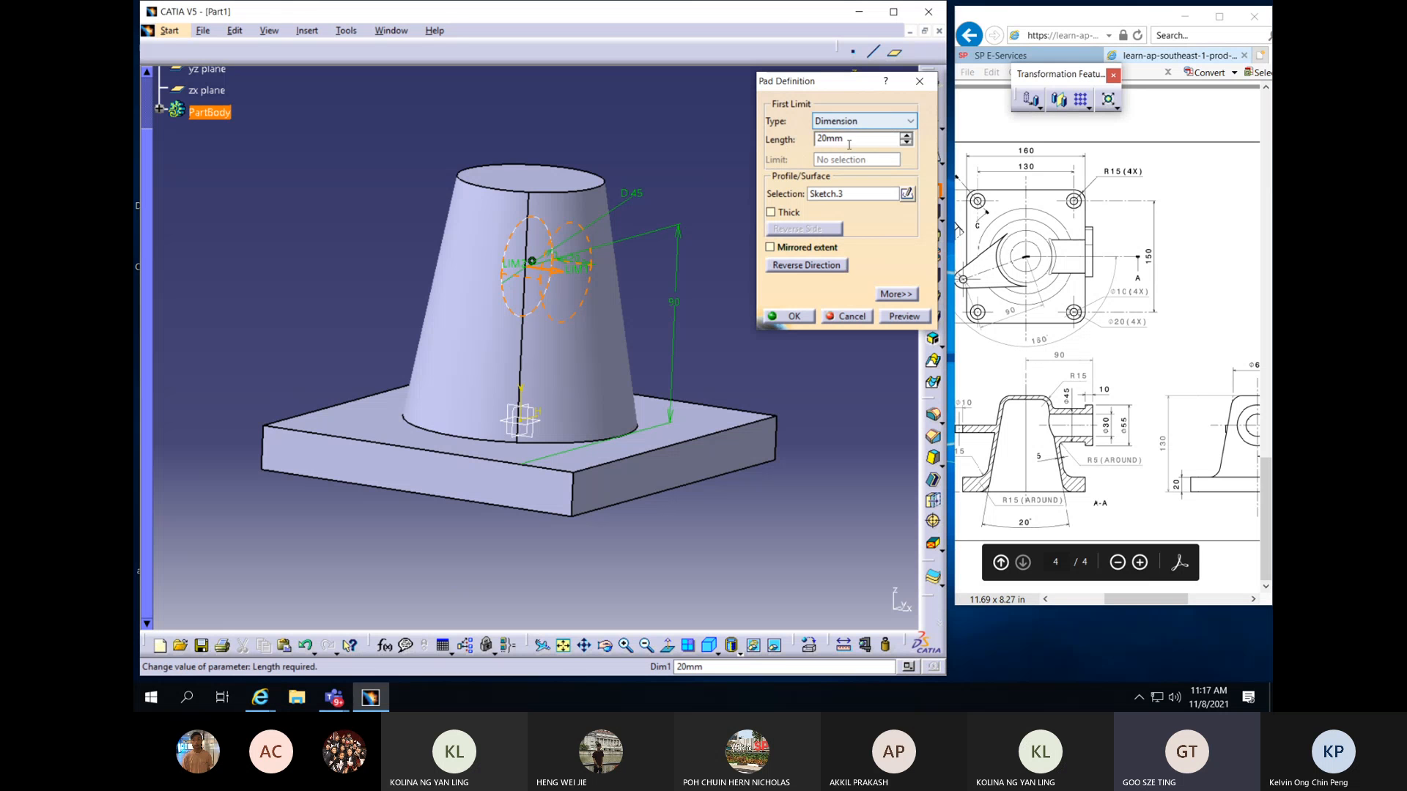
pyautogui.moveTo(848, 140); pyautogui.dragTo(747, 128)
pyautogui.write('90')
pyautogui.press('Return')
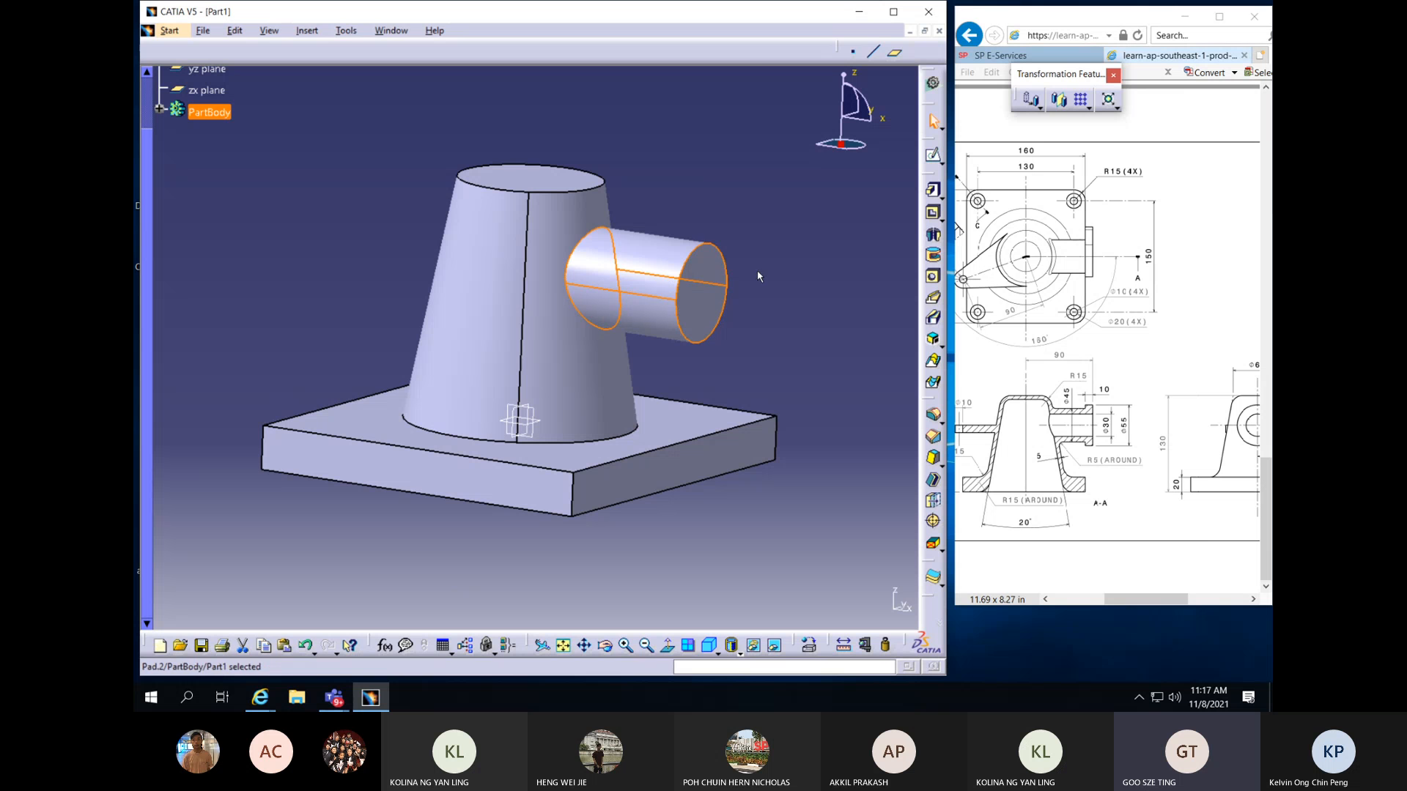
pyautogui.click(835, 270)
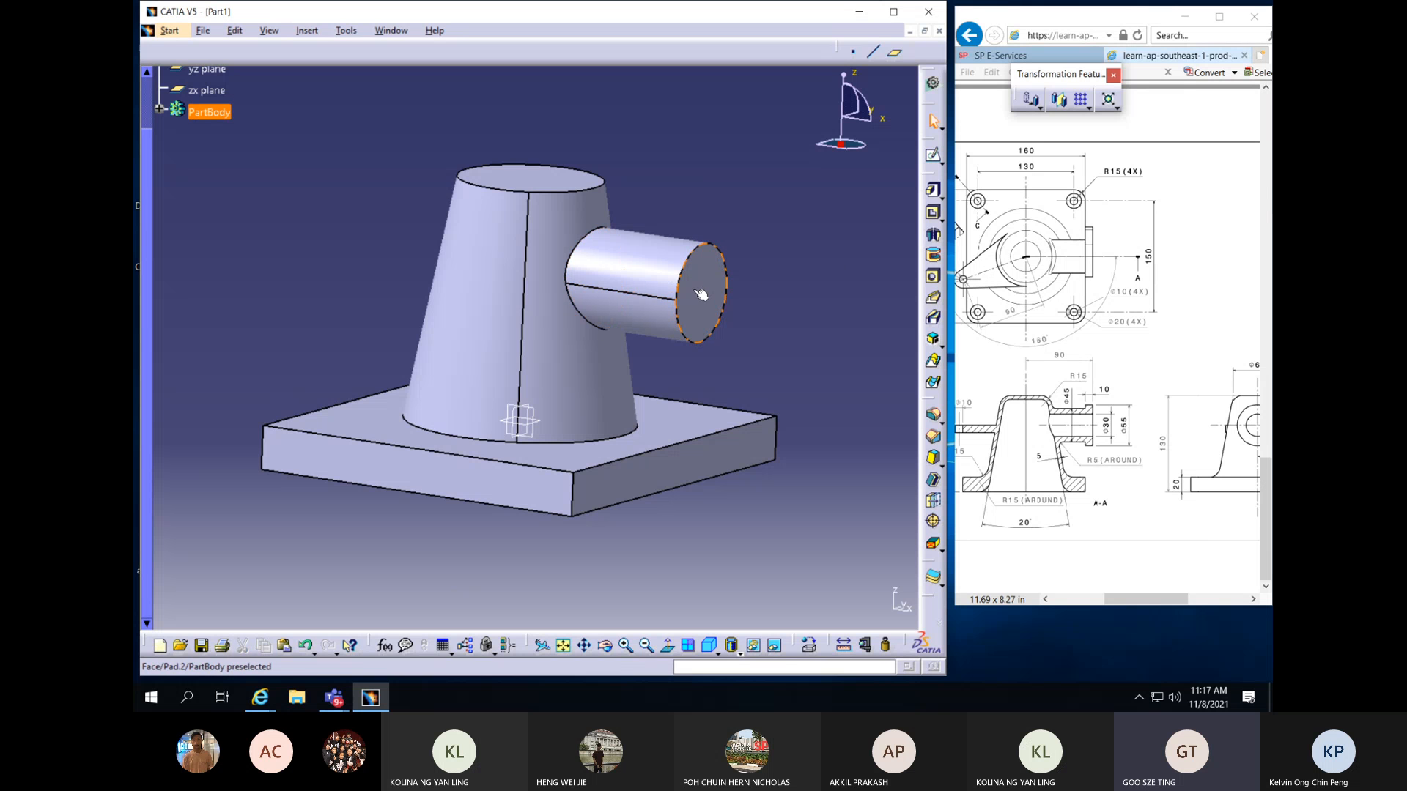
# Start a sketch on the side boss's end face and draw a circle about 63 mm in diameter around the boss, consulting the drawing
pyautogui.click(701, 294)
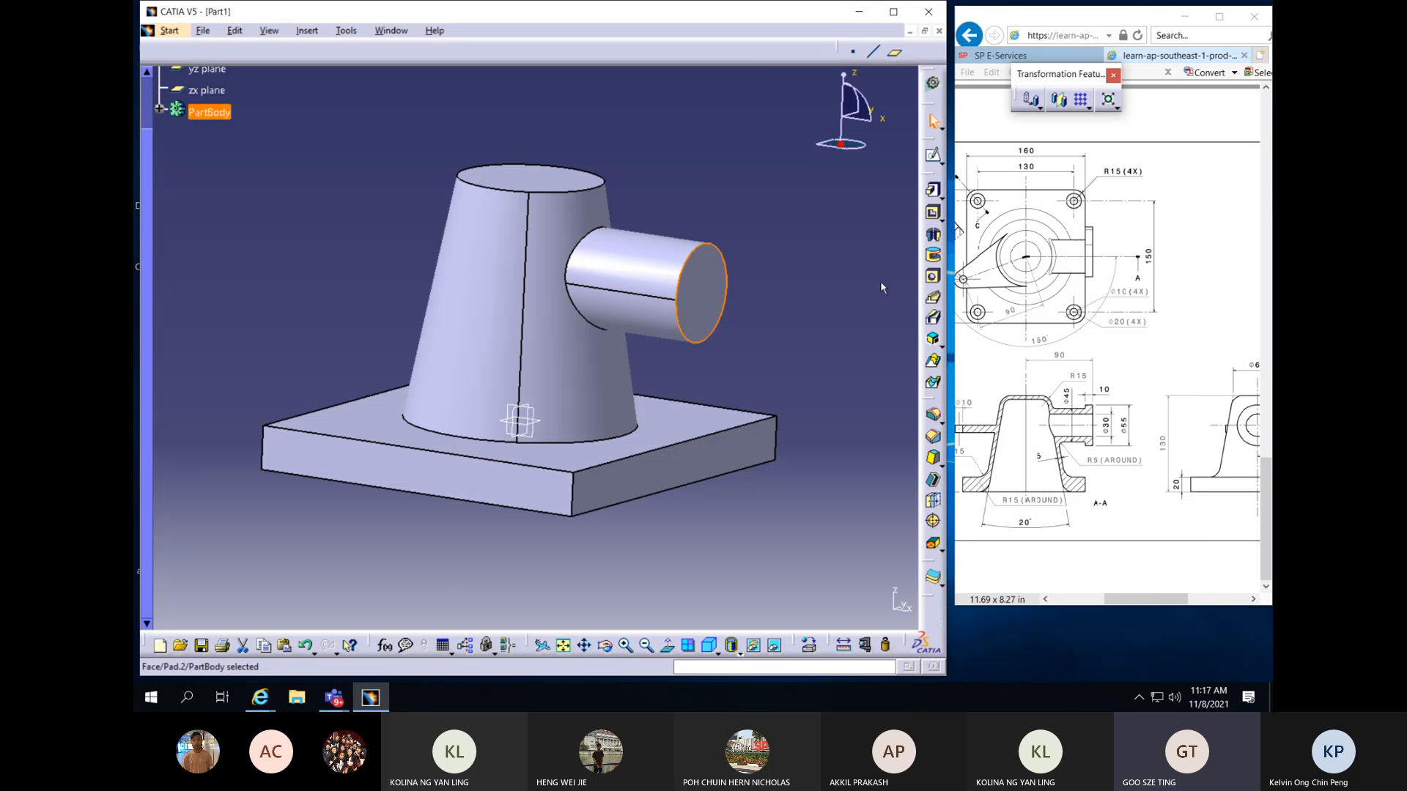
pyautogui.click(993, 199)
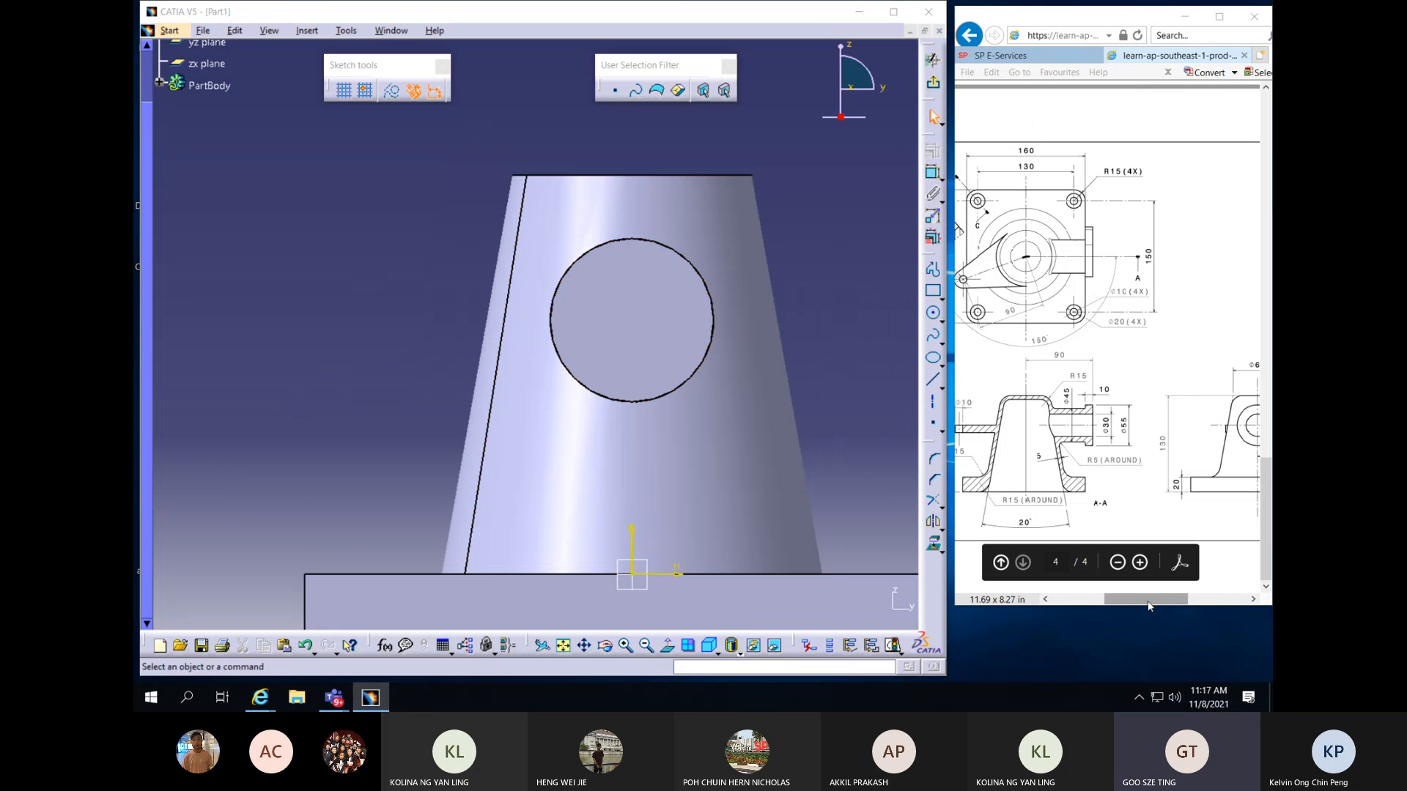
pyautogui.moveTo(1134, 600); pyautogui.dragTo(1165, 599)
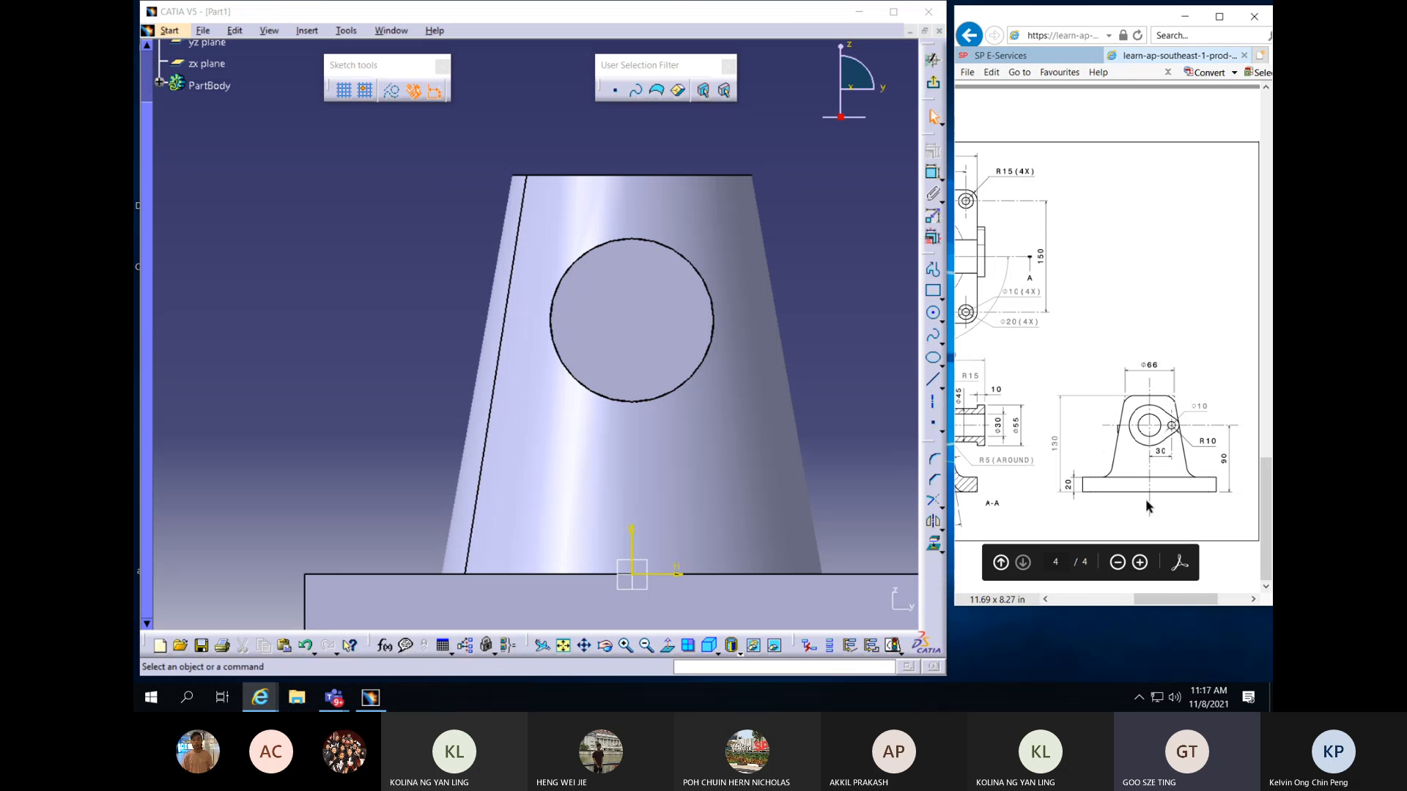
pyautogui.moveTo(1194, 599); pyautogui.dragTo(1168, 599)
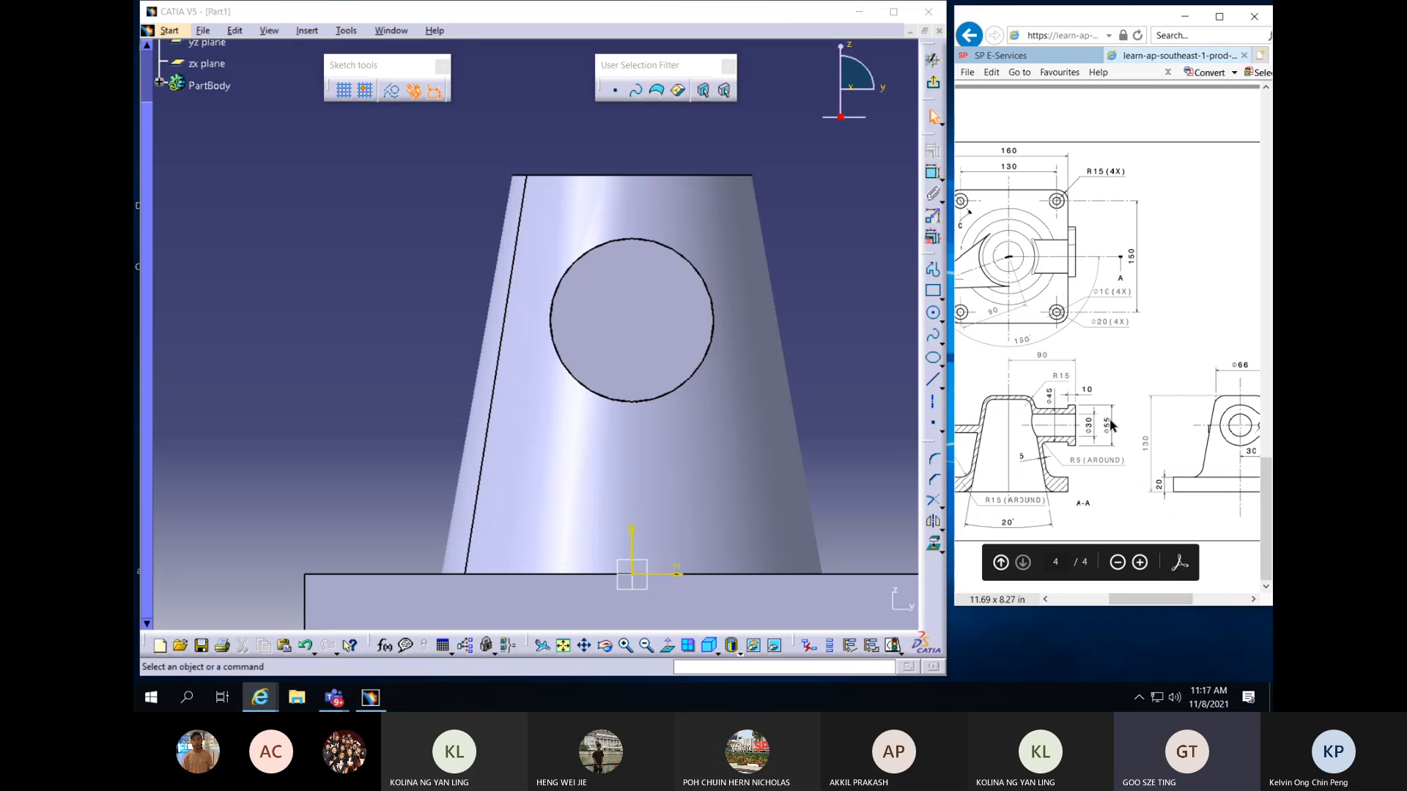
pyautogui.click(934, 313)
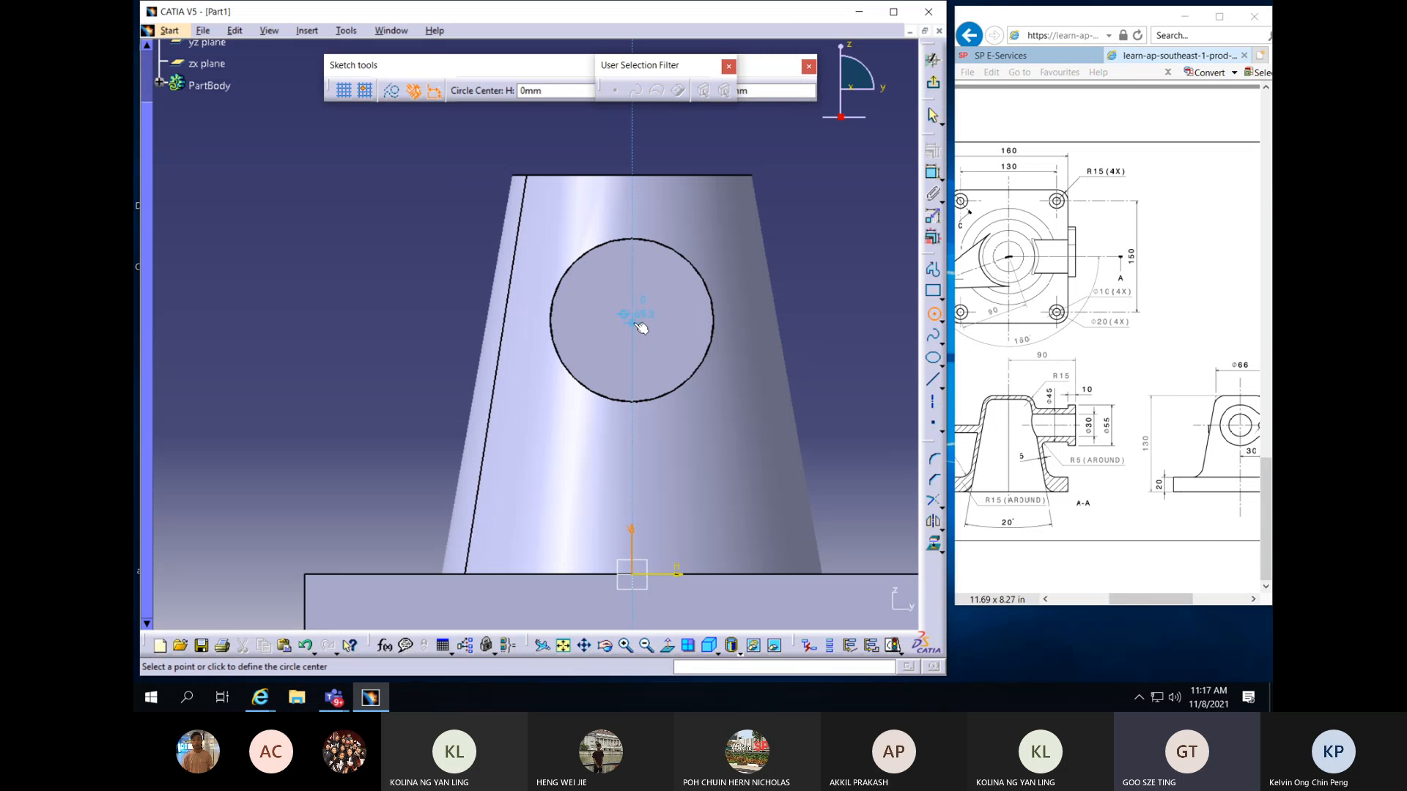
pyautogui.click(631, 321)
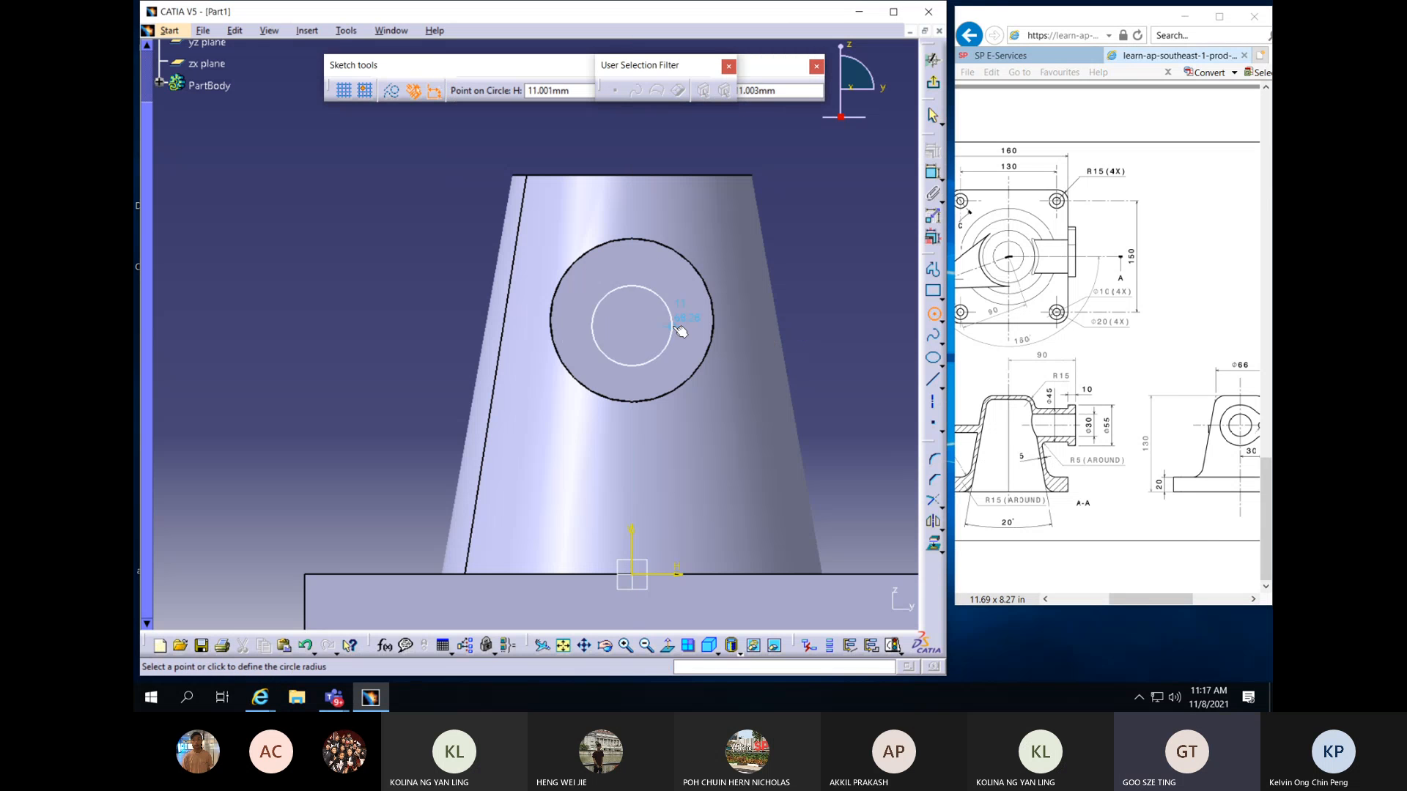
pyautogui.click(747, 320)
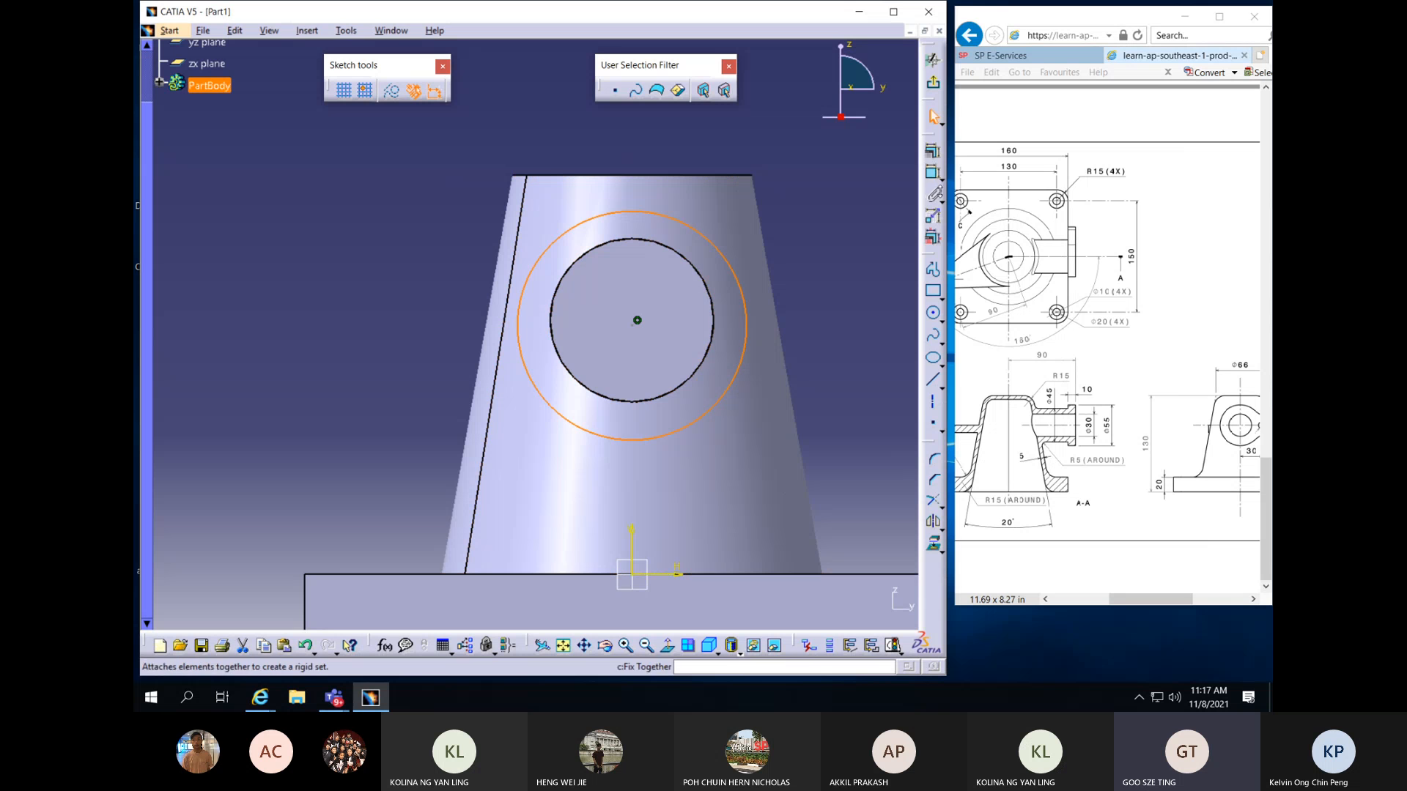
# Dimension the new circle's diameter and set it to 55 mm
pyautogui.click(931, 174)
pyautogui.click(745, 285)
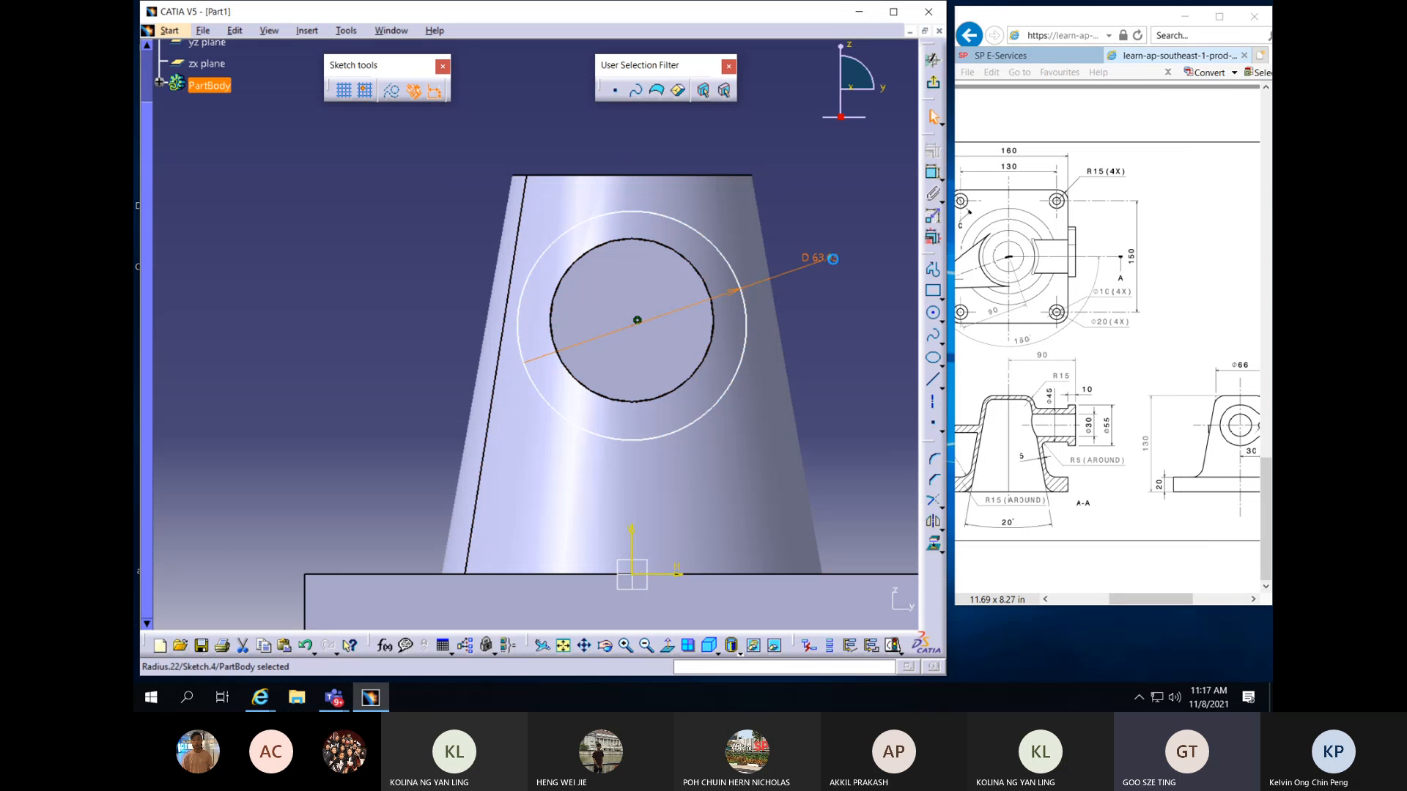
pyautogui.doubleClick(821, 245)
pyautogui.write('55')
pyautogui.press('Return')
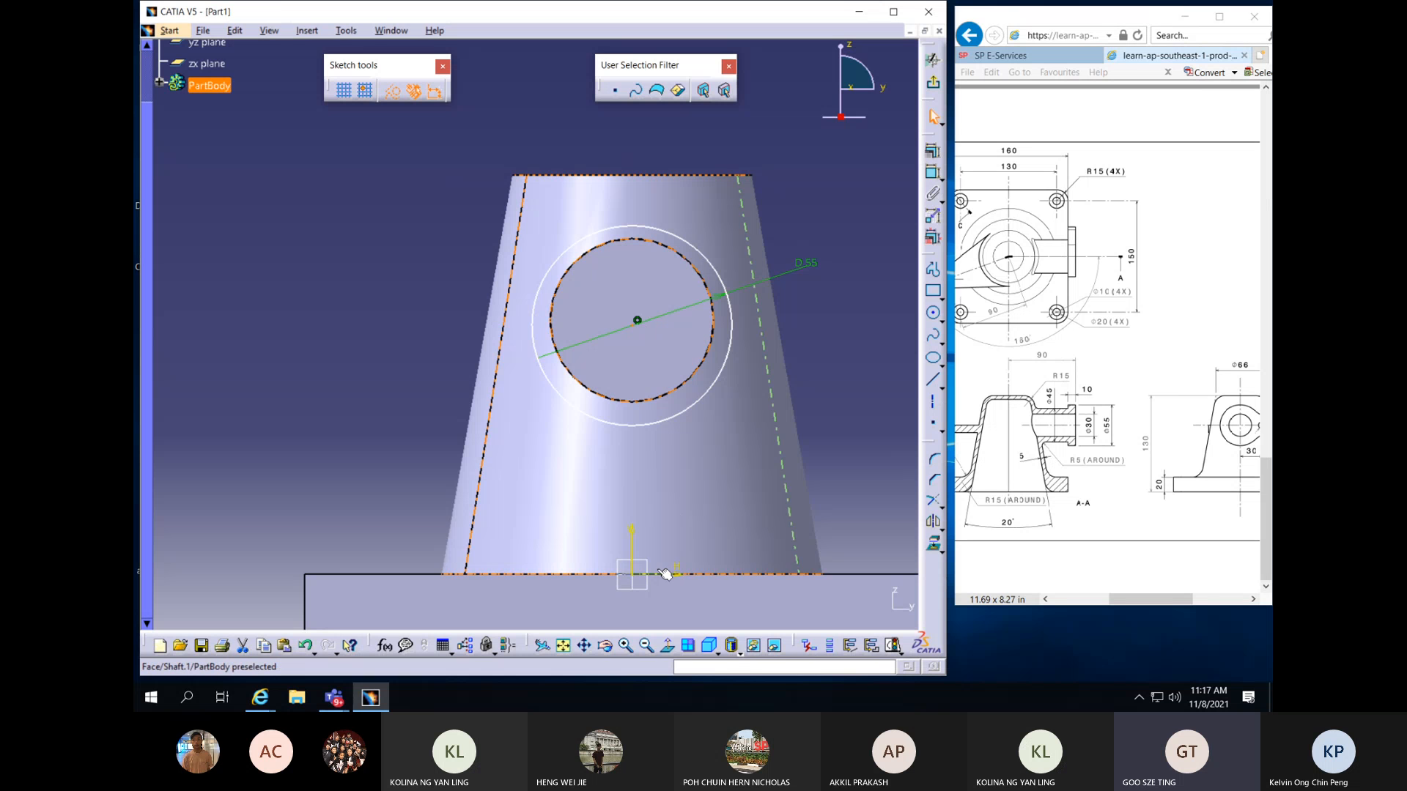
# Make the 55 mm circle concentric with the circular edge of the side boss
pyautogui.click(729, 310)
pyautogui.keyDown('ctrl'); pyautogui.click(713, 330); pyautogui.keyUp('ctrl')
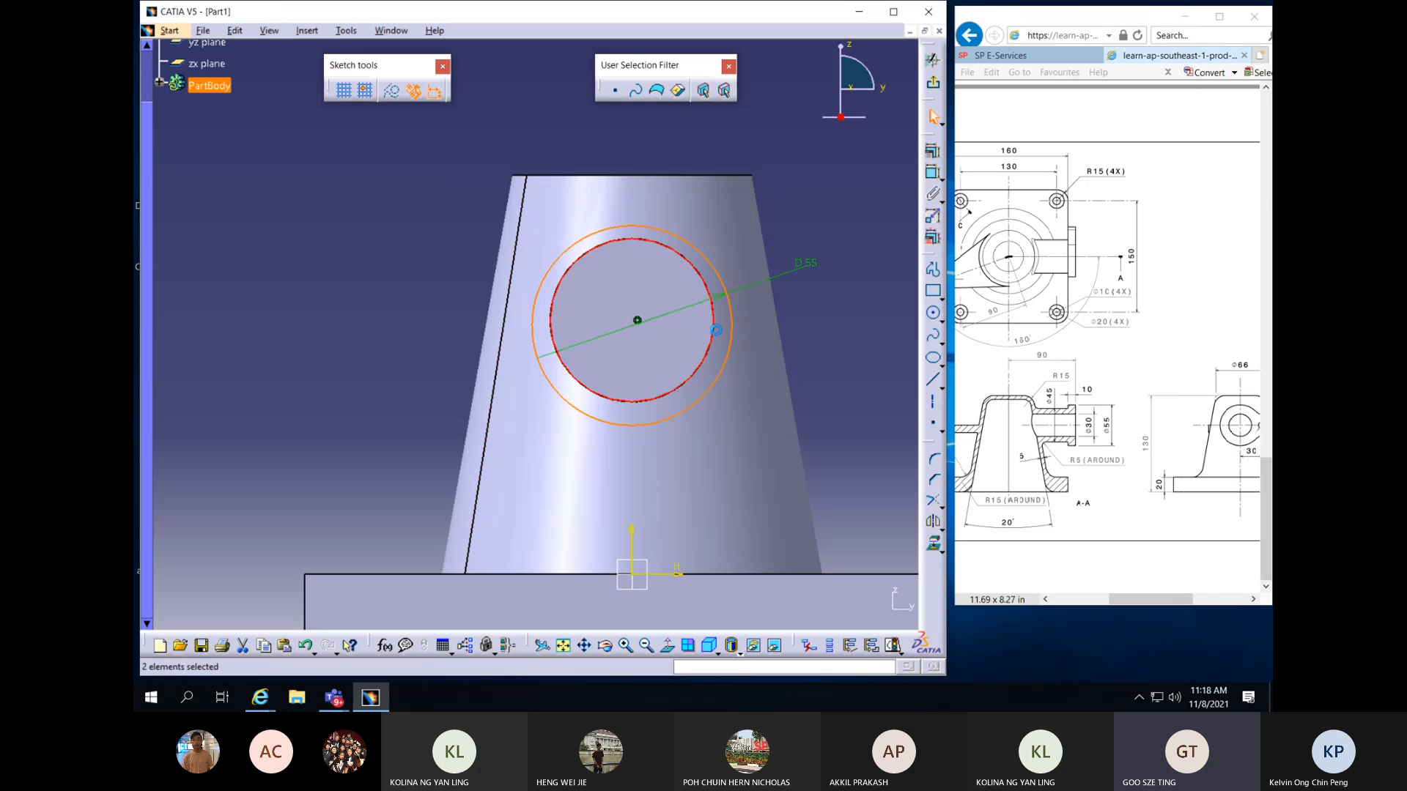
pyautogui.click(931, 172)
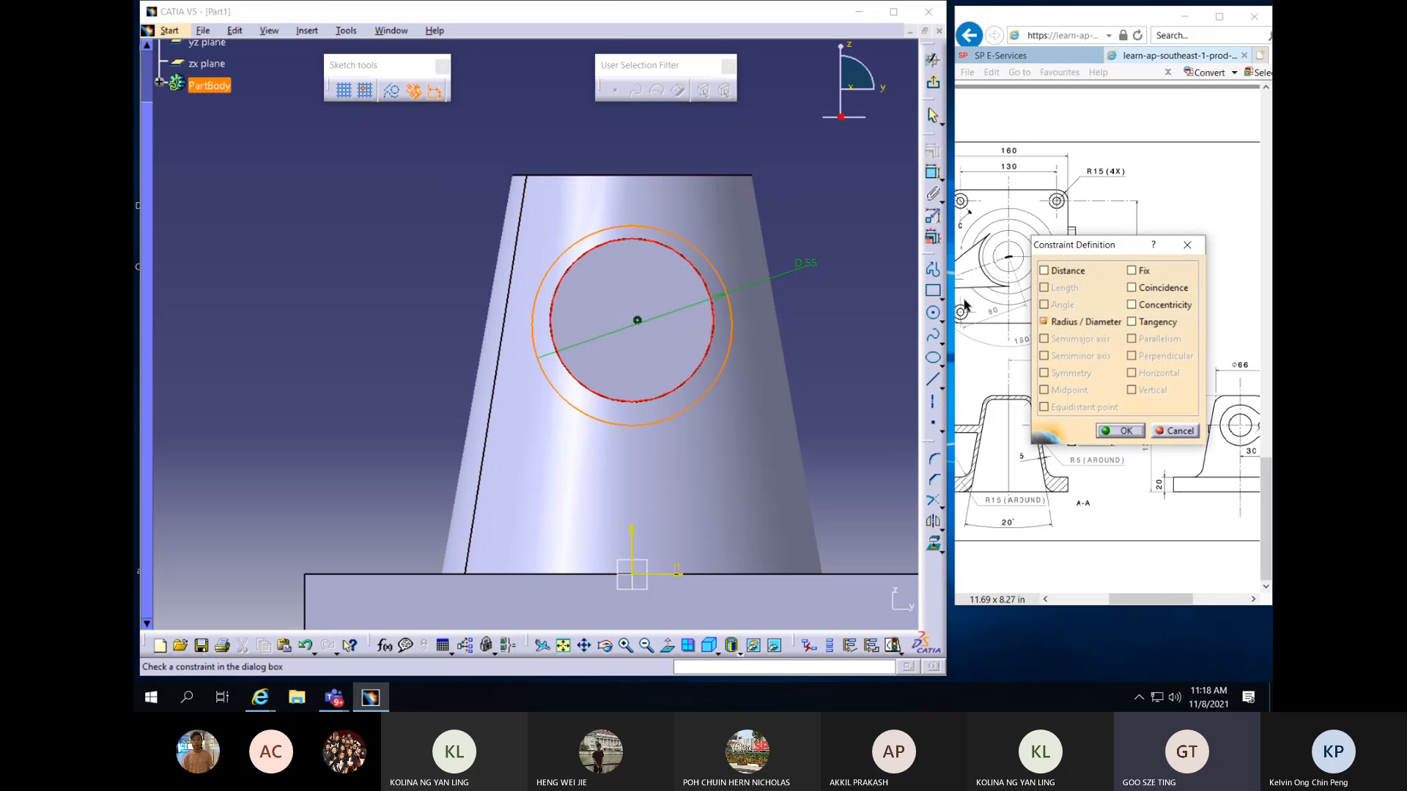
pyautogui.click(1173, 305)
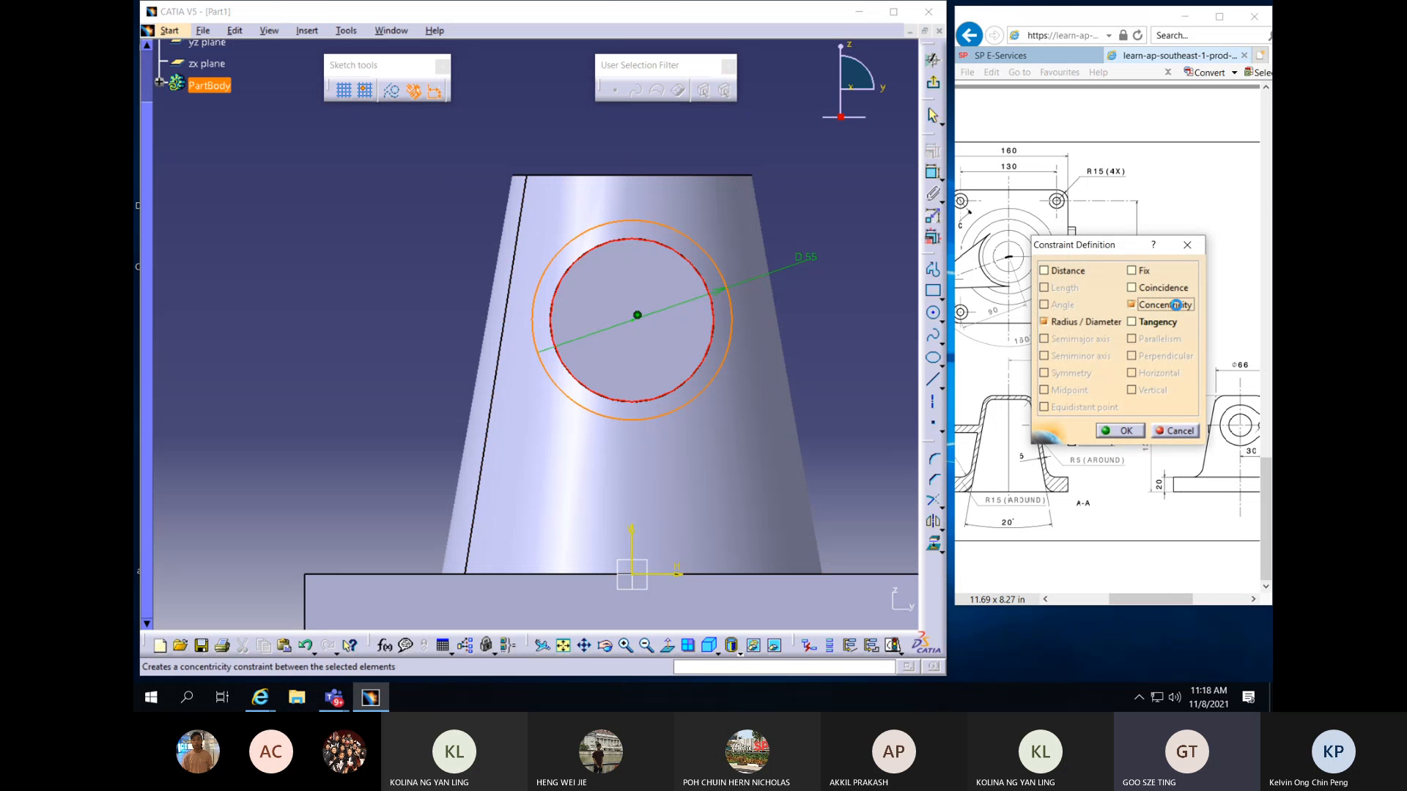
pyautogui.click(1120, 432)
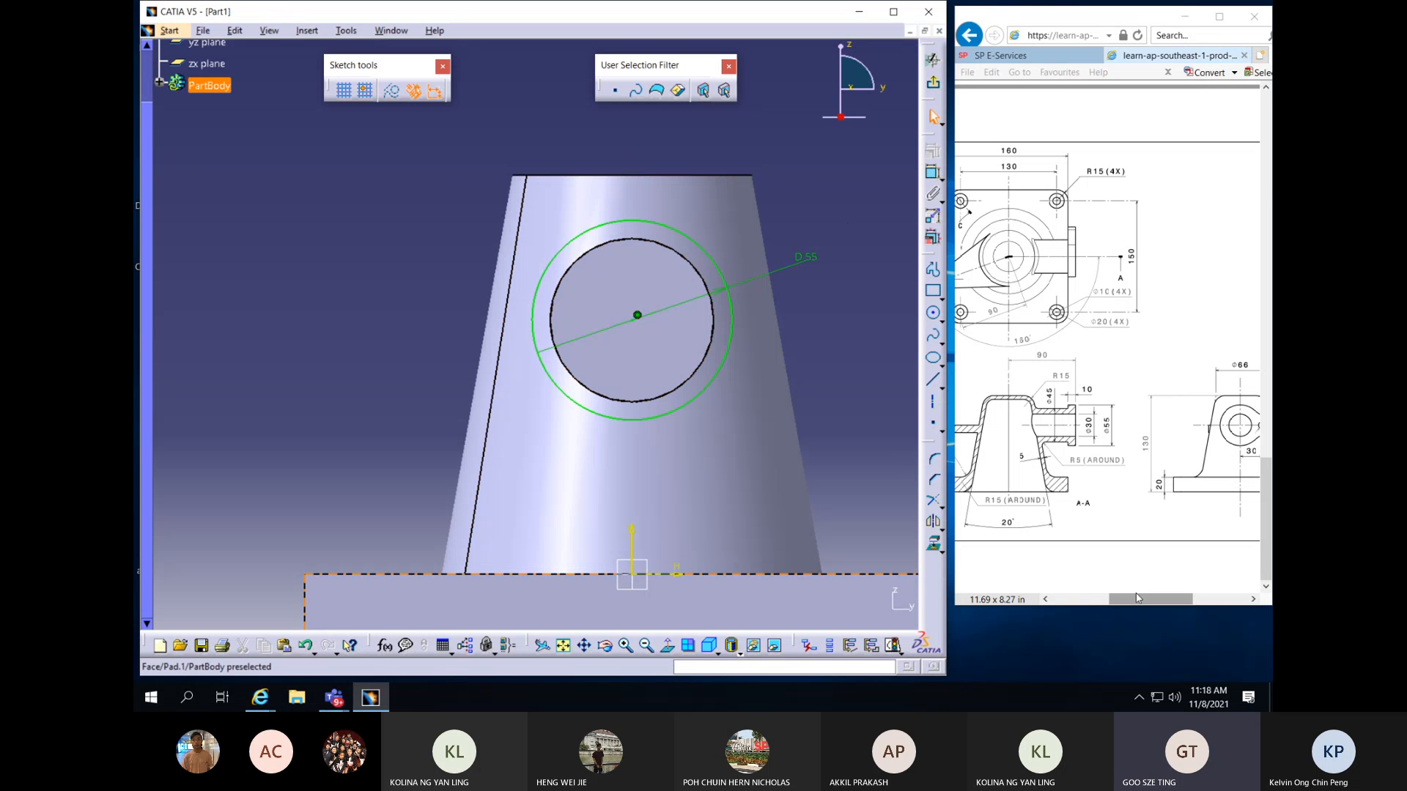
# Check the lug in the drawing's side view and draw a circle about 18 mm in diameter just outside the flange circle's right edge
pyautogui.click(1160, 599)
pyautogui.moveTo(1160, 599); pyautogui.dragTo(1175, 599)
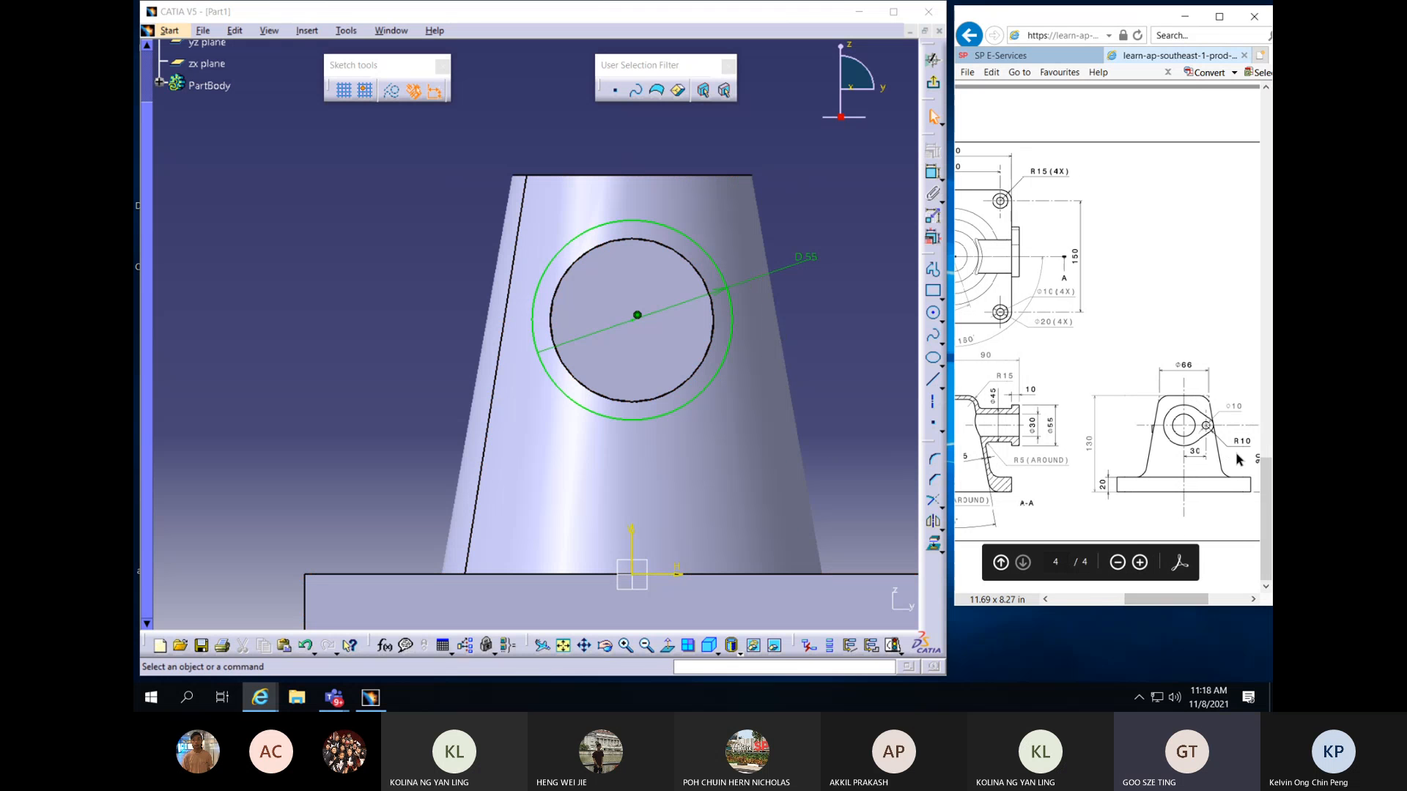
pyautogui.click(933, 313)
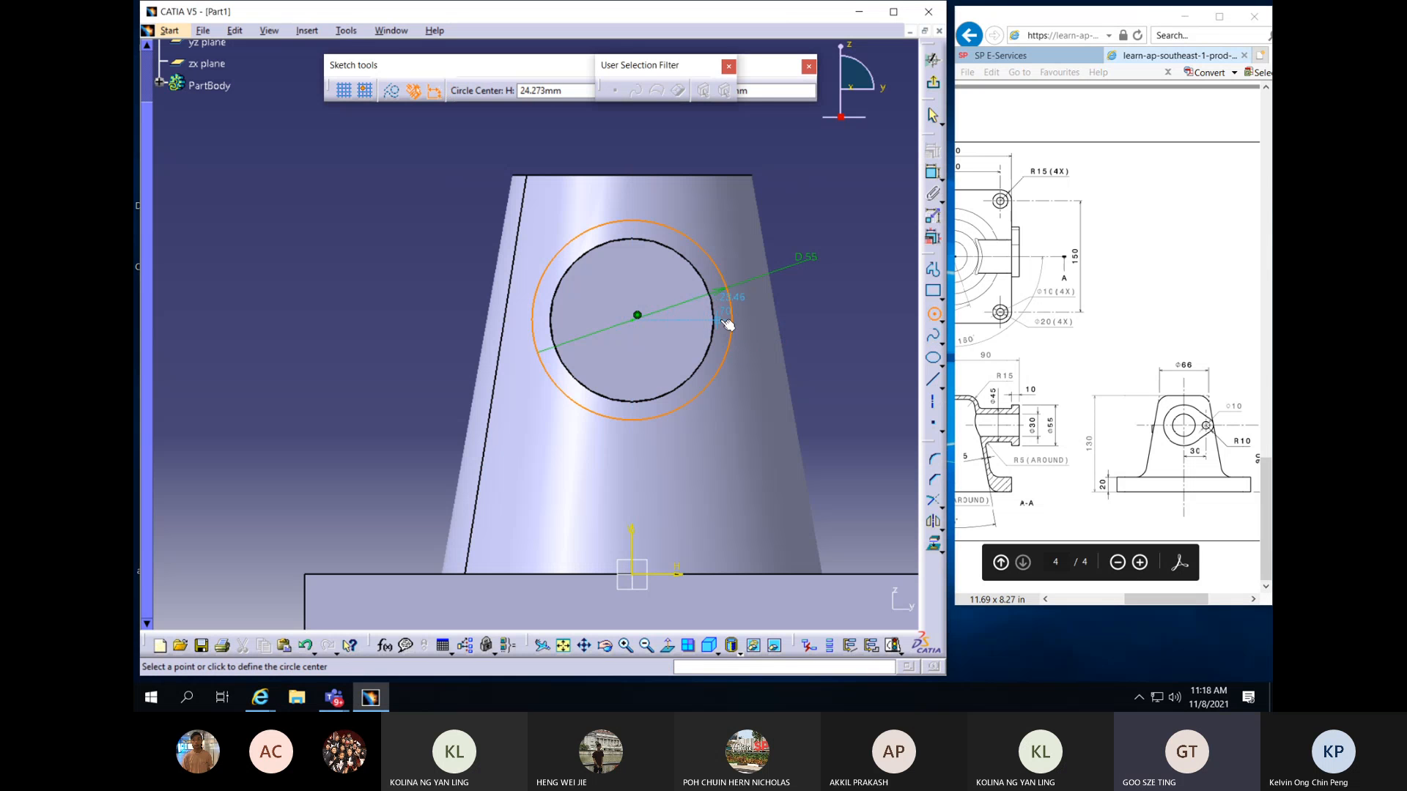
pyautogui.click(747, 320)
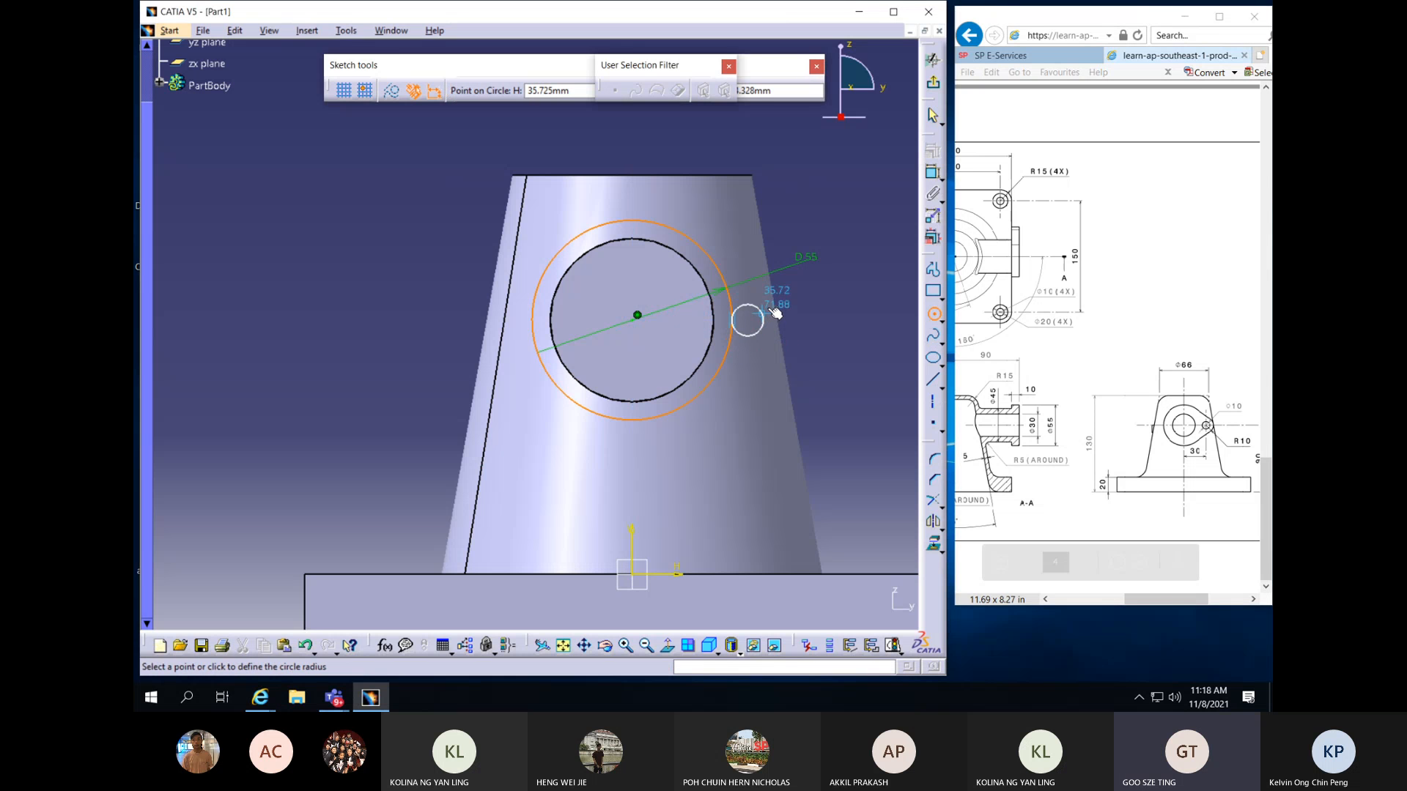
pyautogui.click(781, 311)
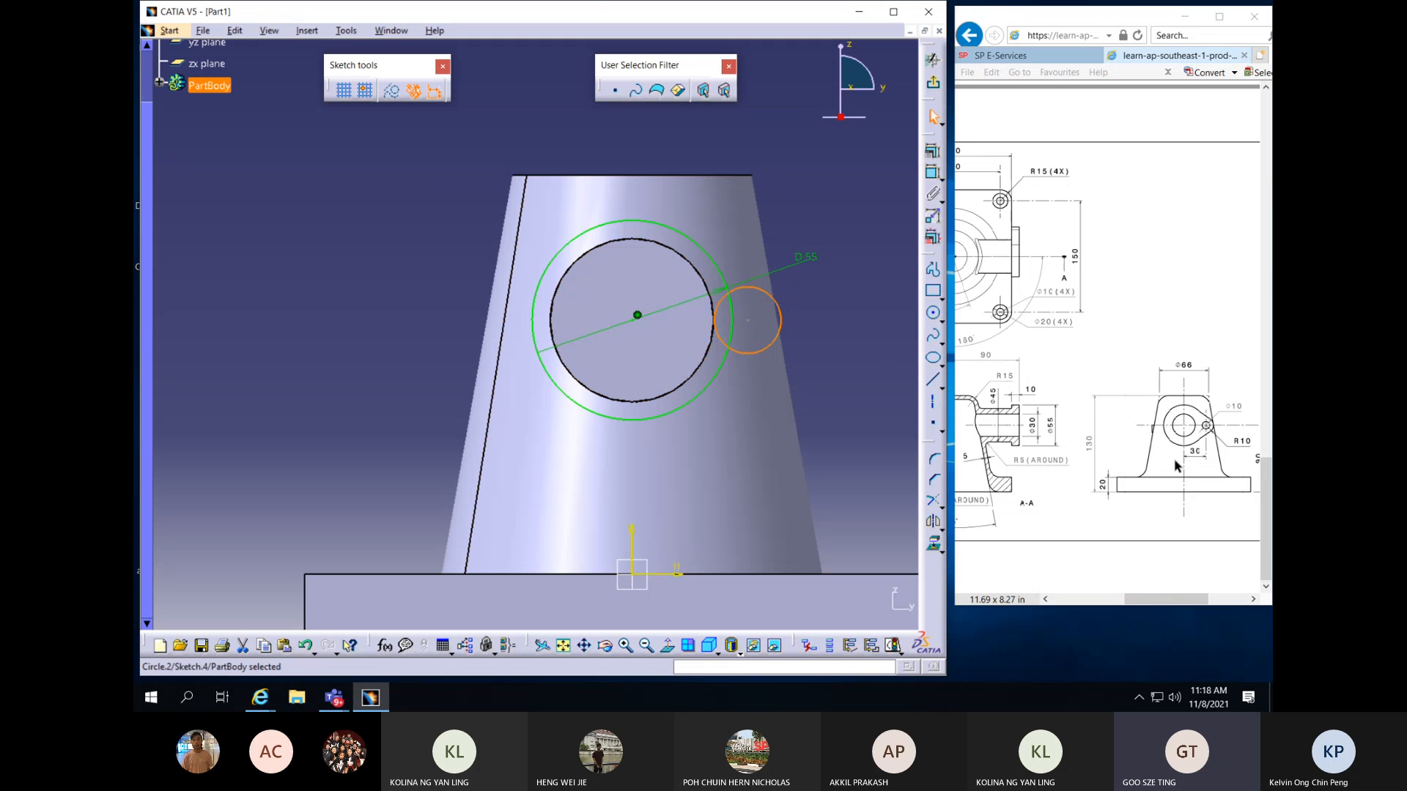
# Dimension the small lug circle's diameter and set it to 20 mm
pyautogui.click(932, 173)
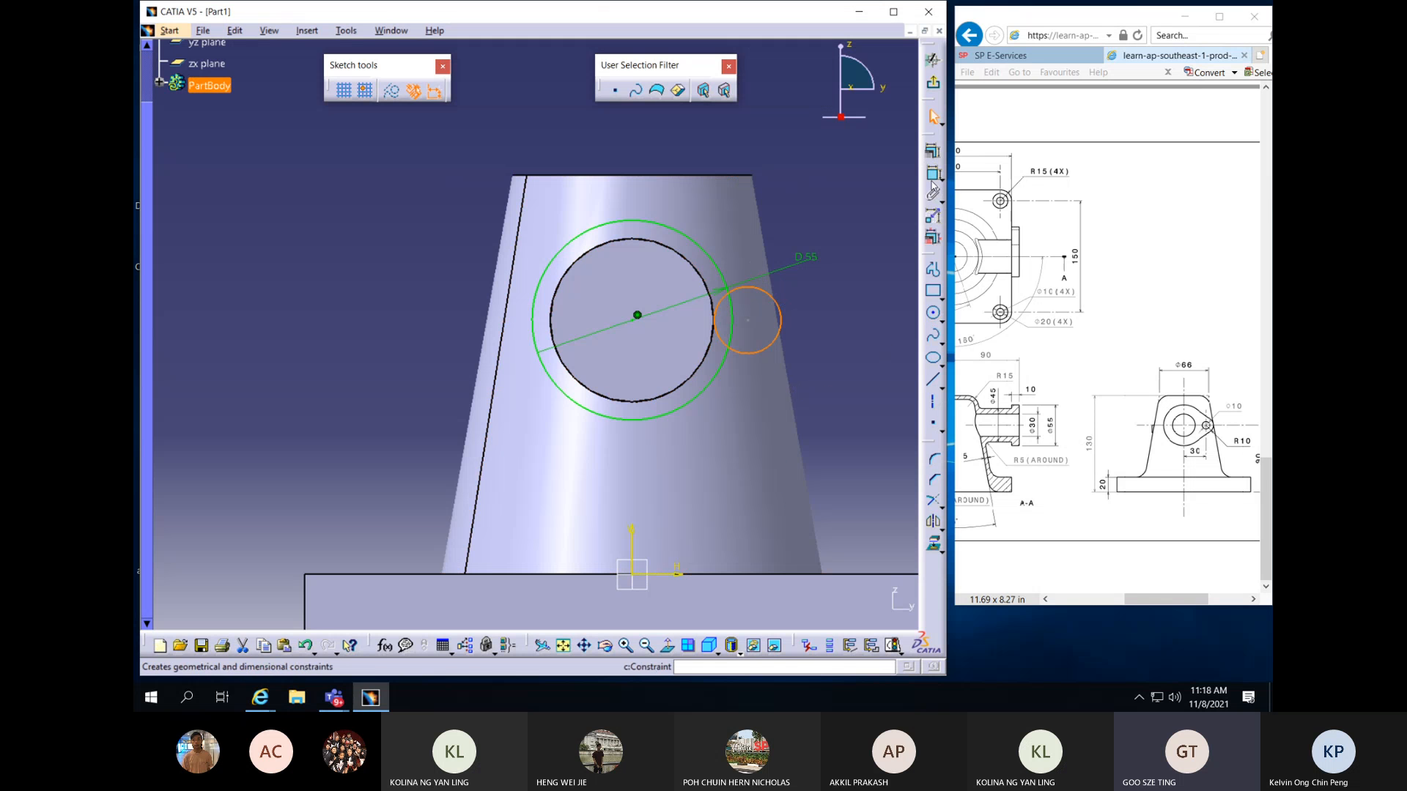
pyautogui.doubleClick(856, 323)
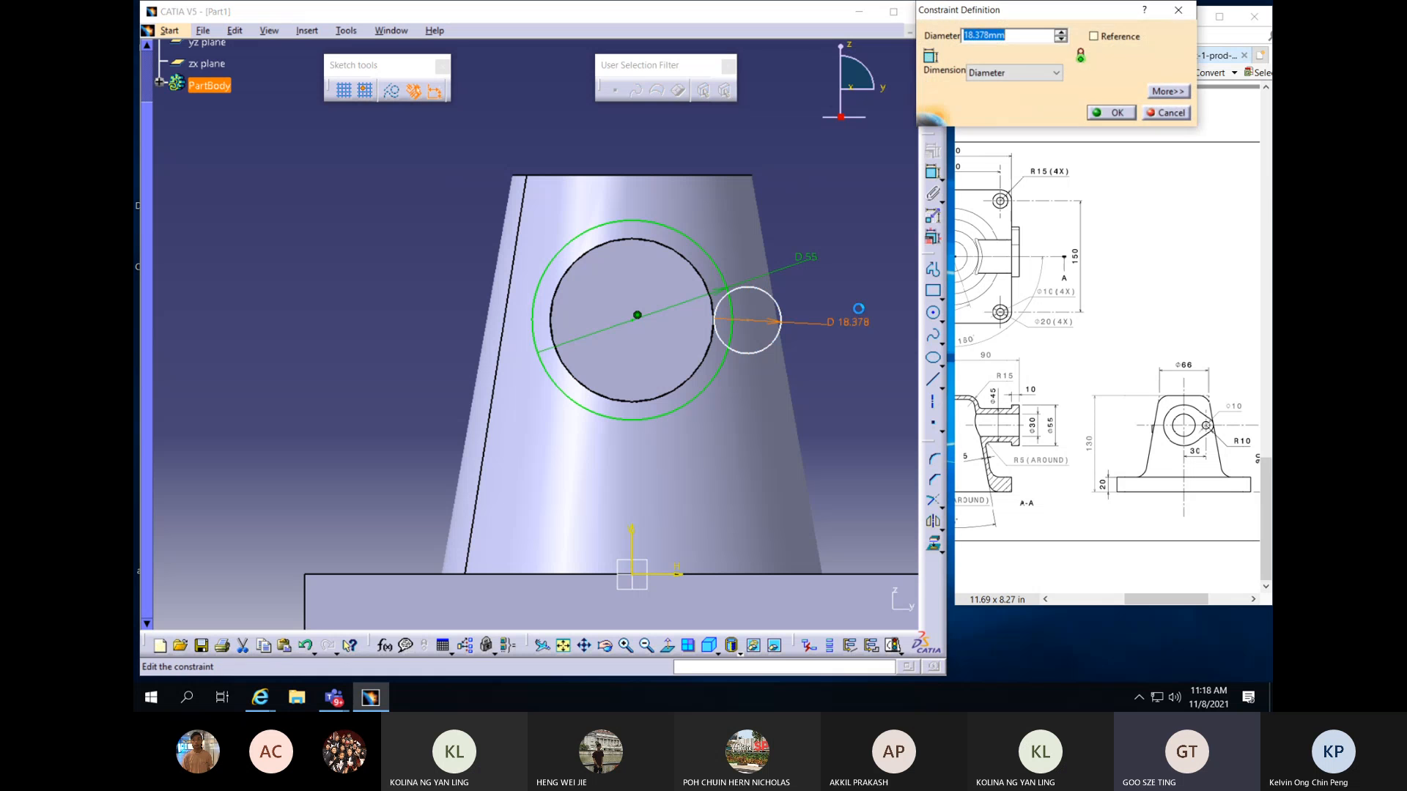
pyautogui.write('20')
pyautogui.press('Return')
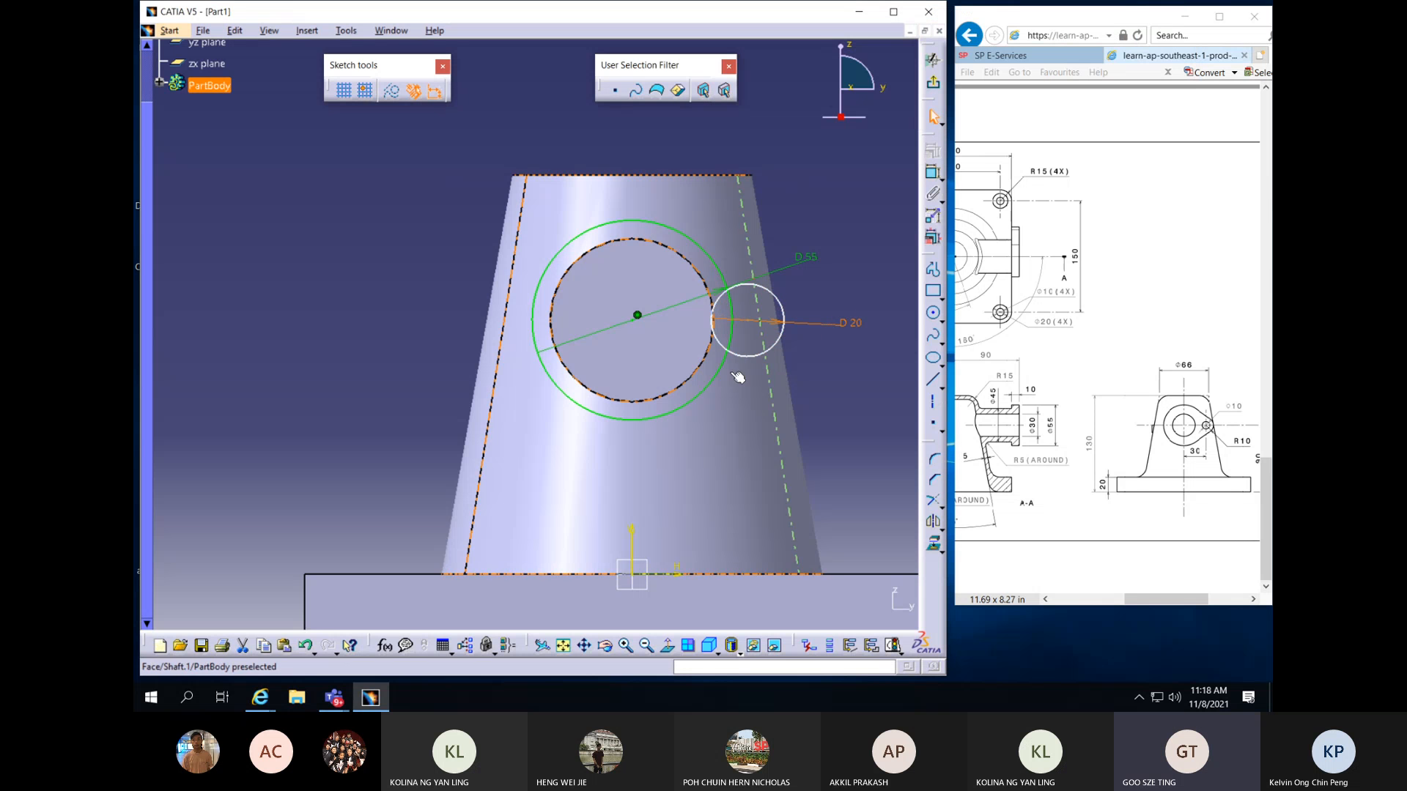
# Dimension the horizontal distance between the centres of the flange circle and the lug circle and set it to 30 mm
pyautogui.click(749, 321)
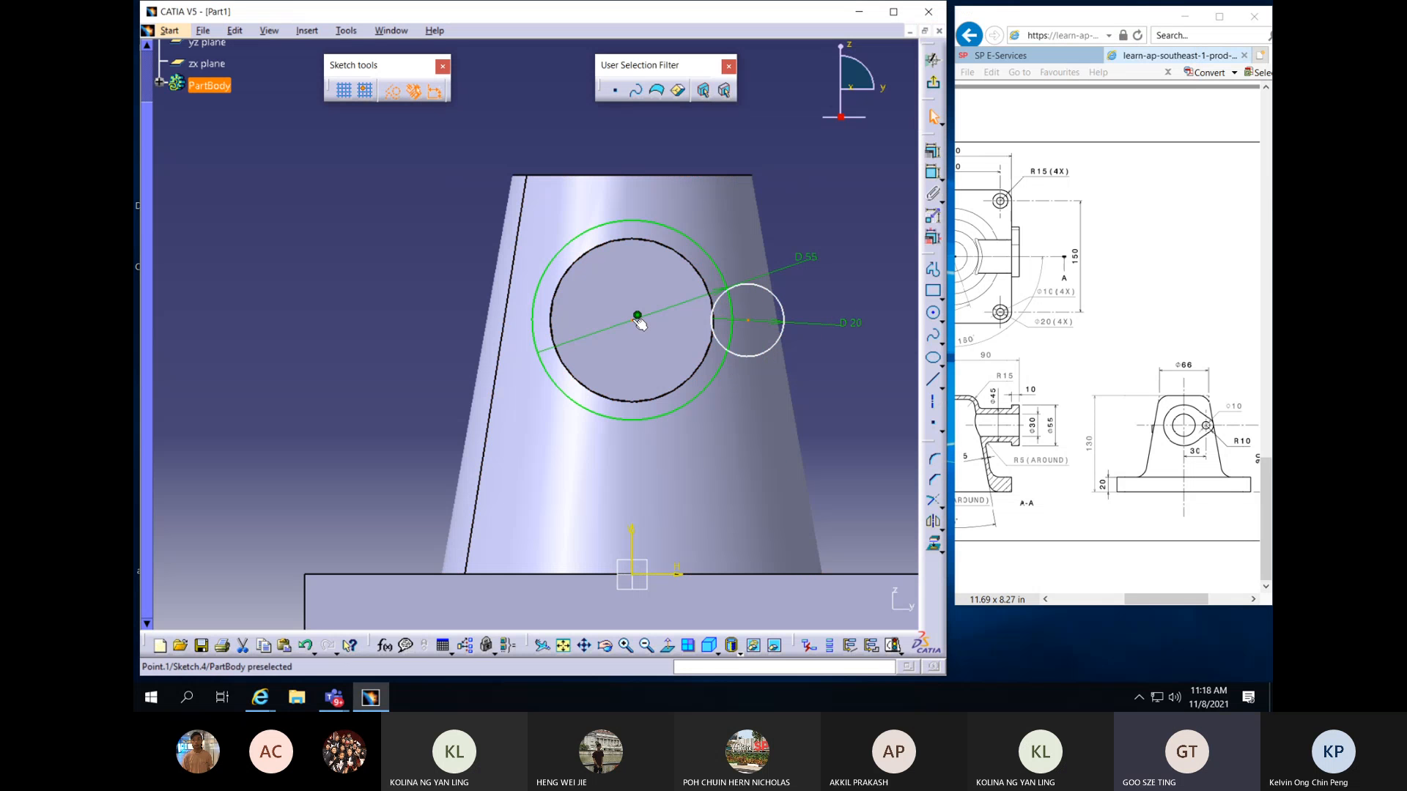
pyautogui.click(933, 175)
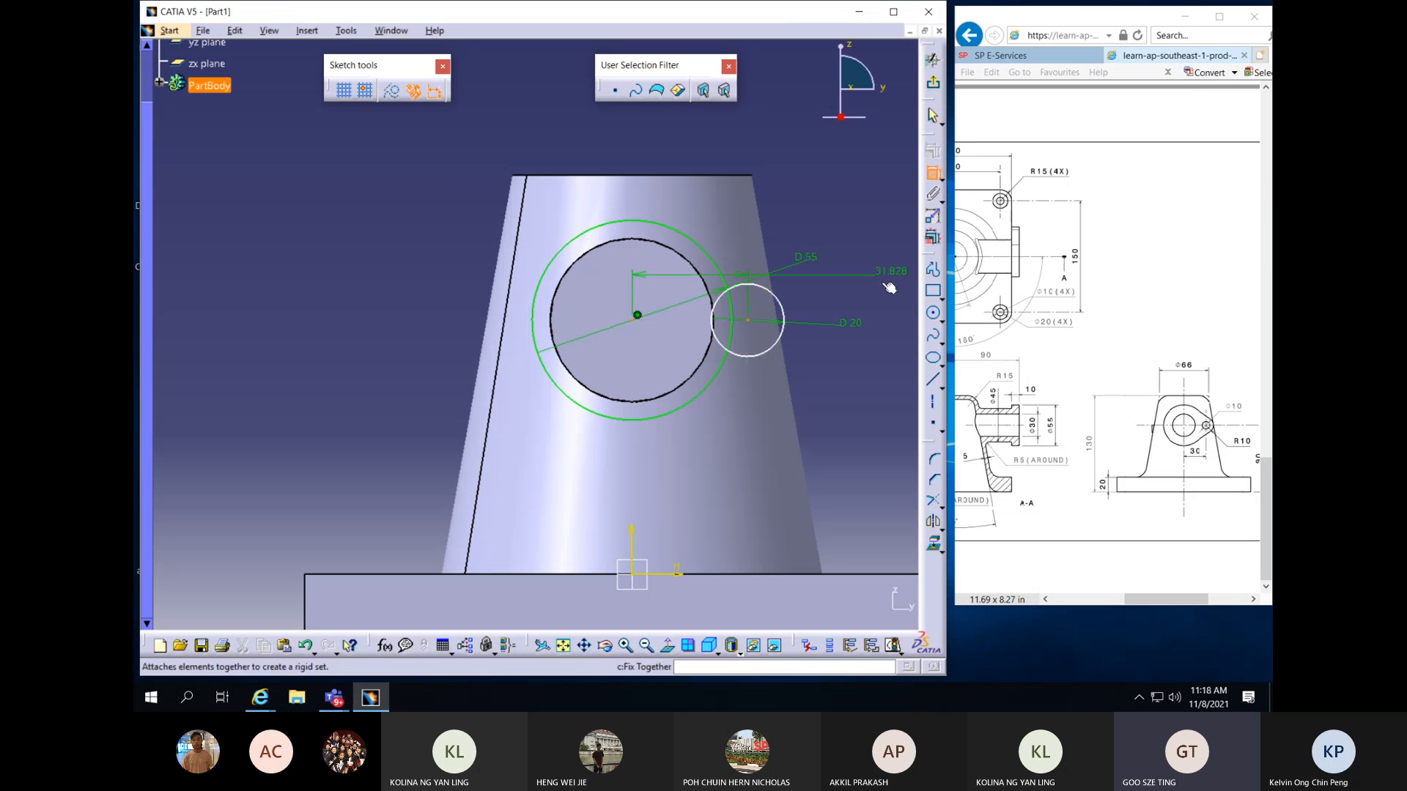
pyautogui.click(832, 425)
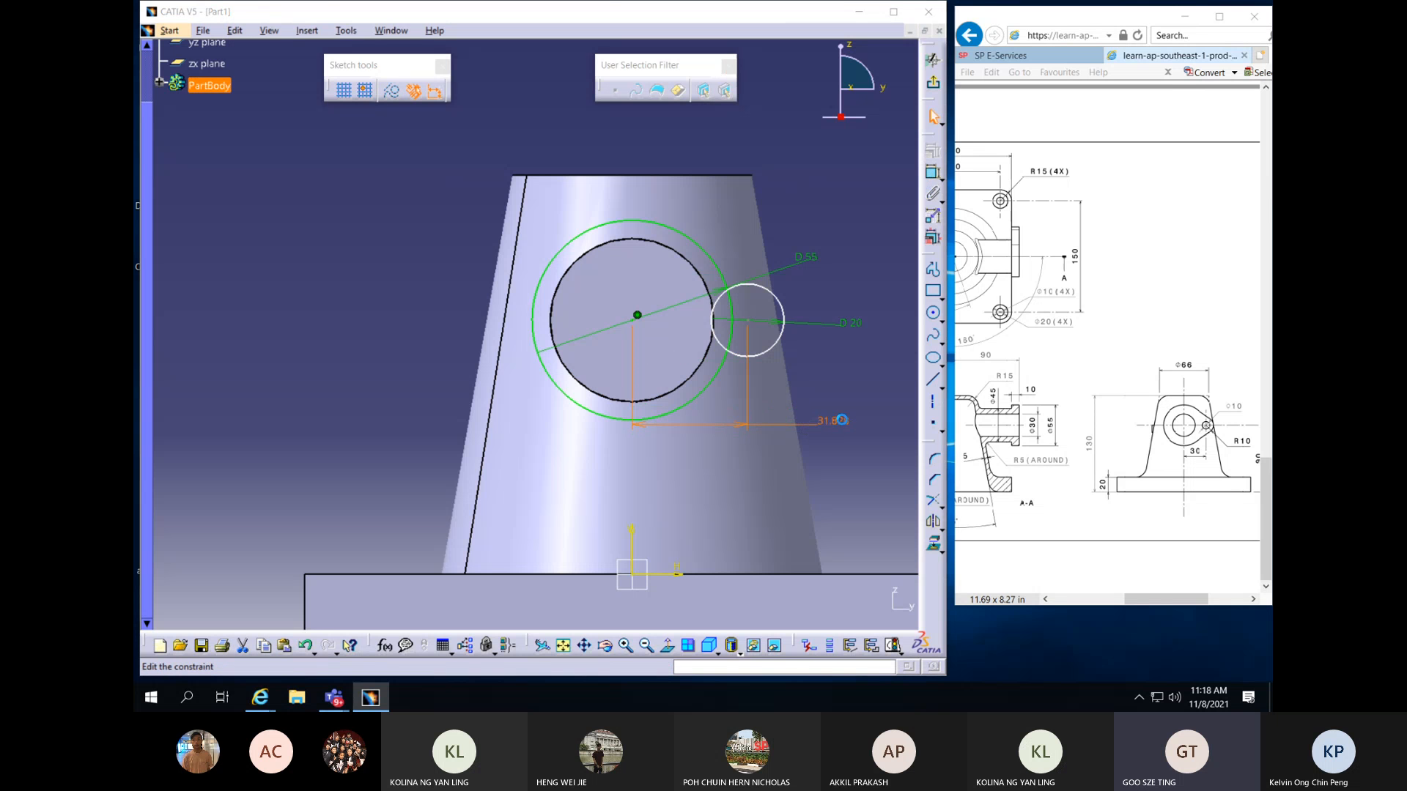
pyautogui.doubleClick(841, 424)
pyautogui.write('30')
pyautogui.press('Return')
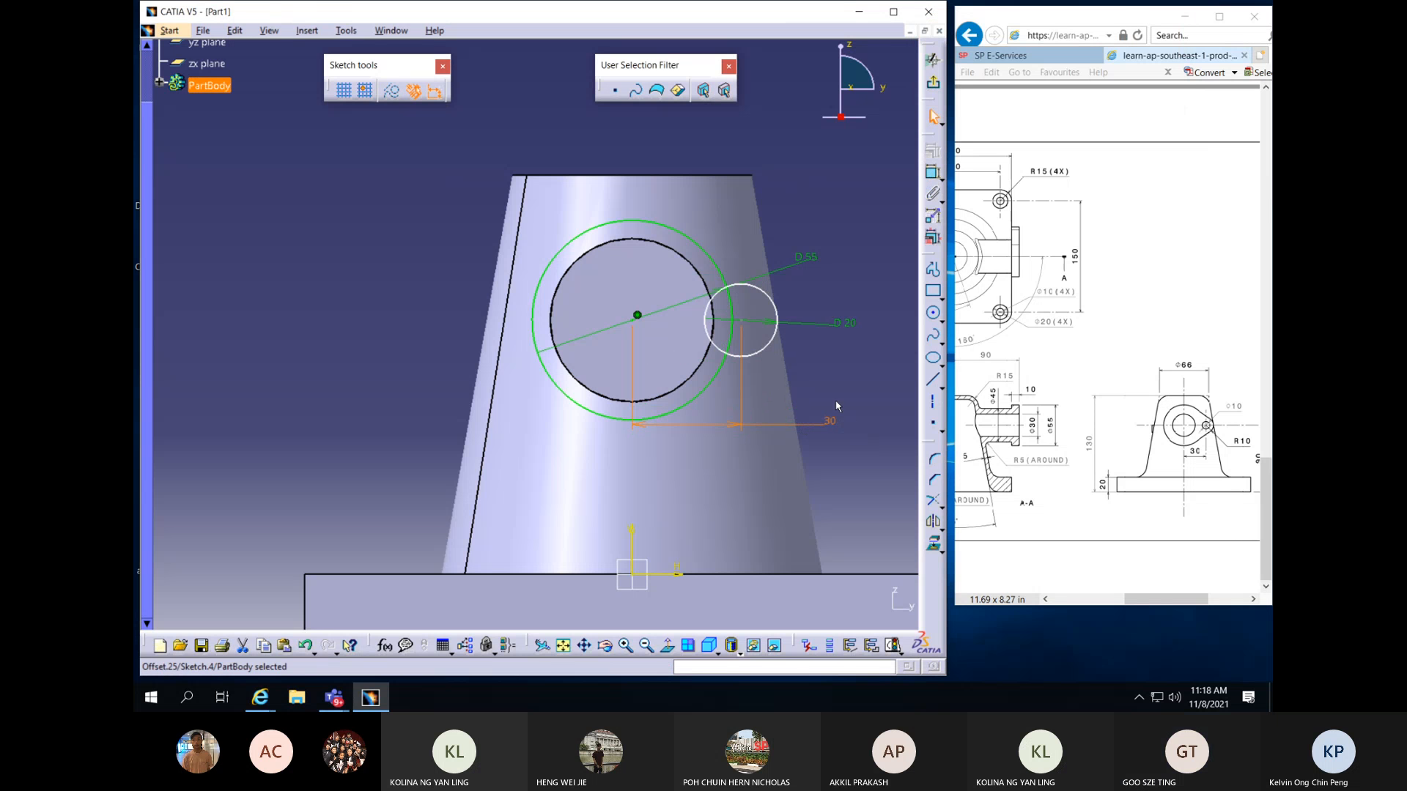
# Draw two slanted lines converging to the right, one along the upper and one along the lower side of the flange and lug circles
pyautogui.click(934, 381)
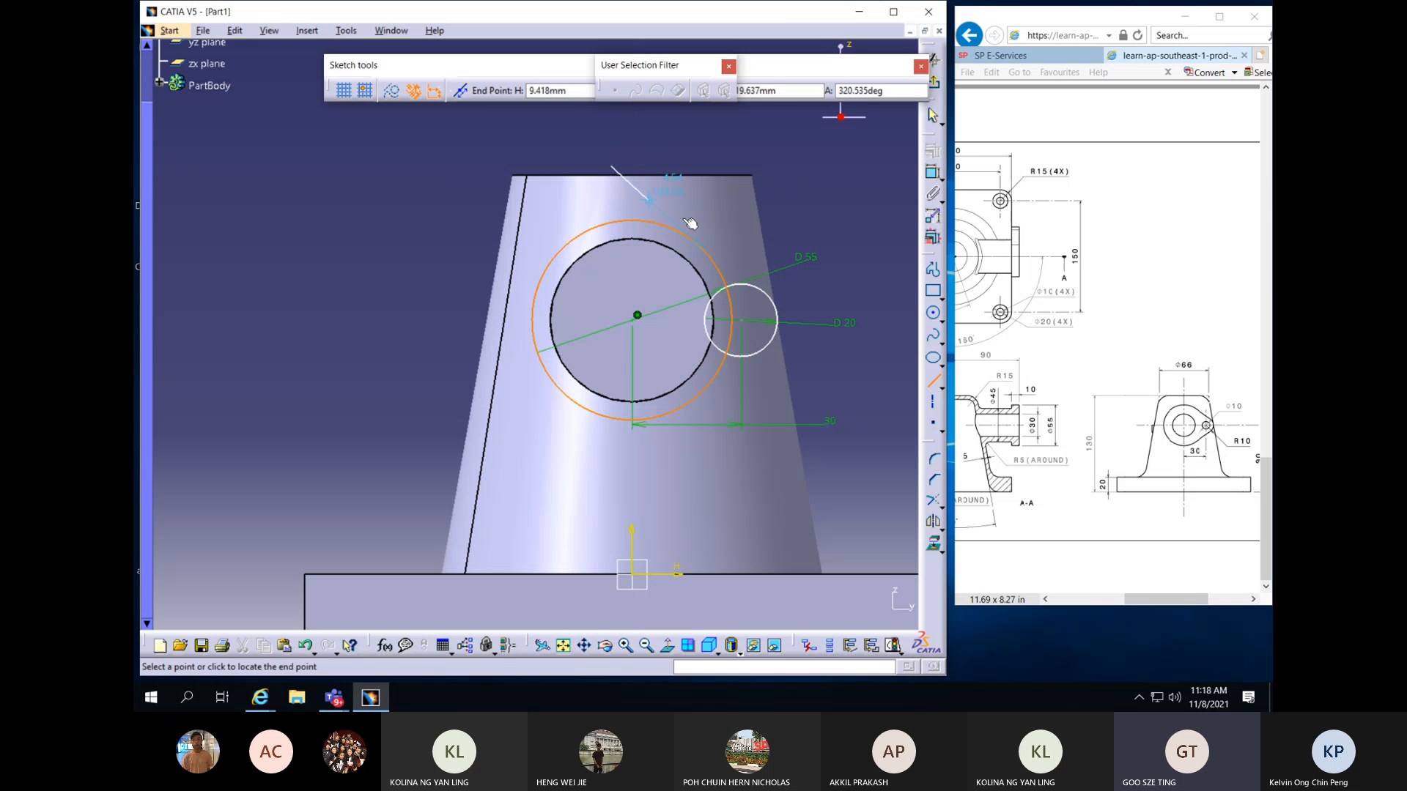
pyautogui.click(612, 167)
pyautogui.click(854, 364)
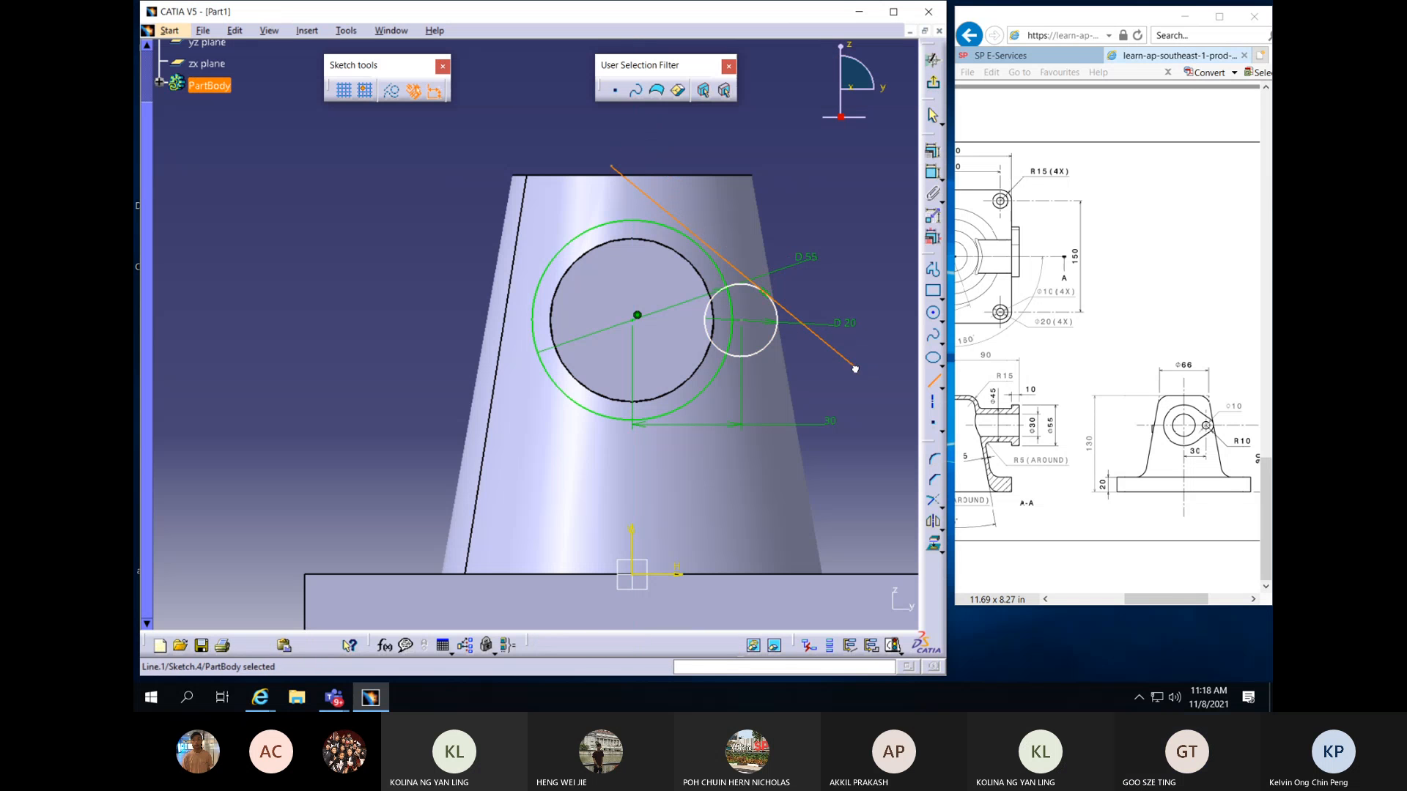
pyautogui.click(933, 381)
pyautogui.click(611, 484)
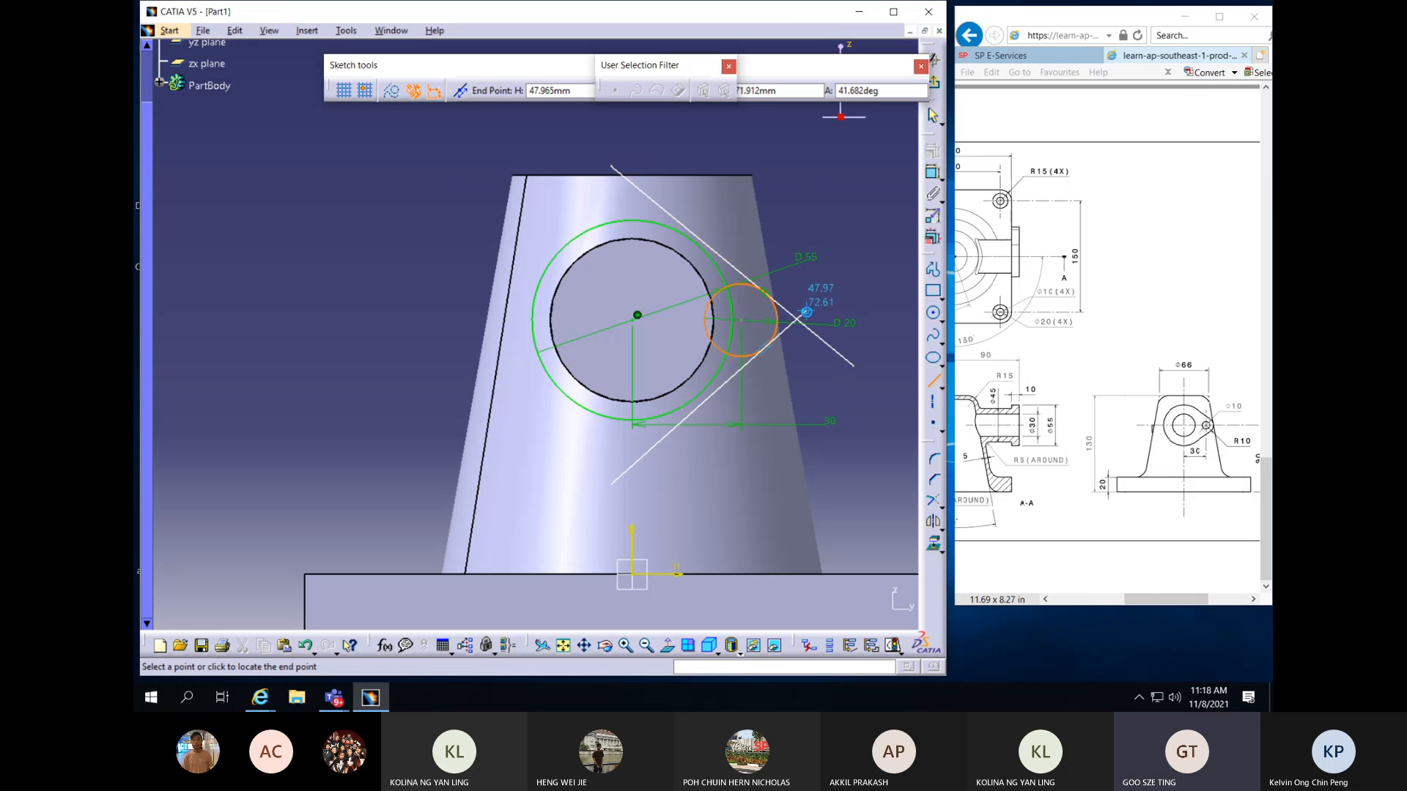
pyautogui.click(805, 312)
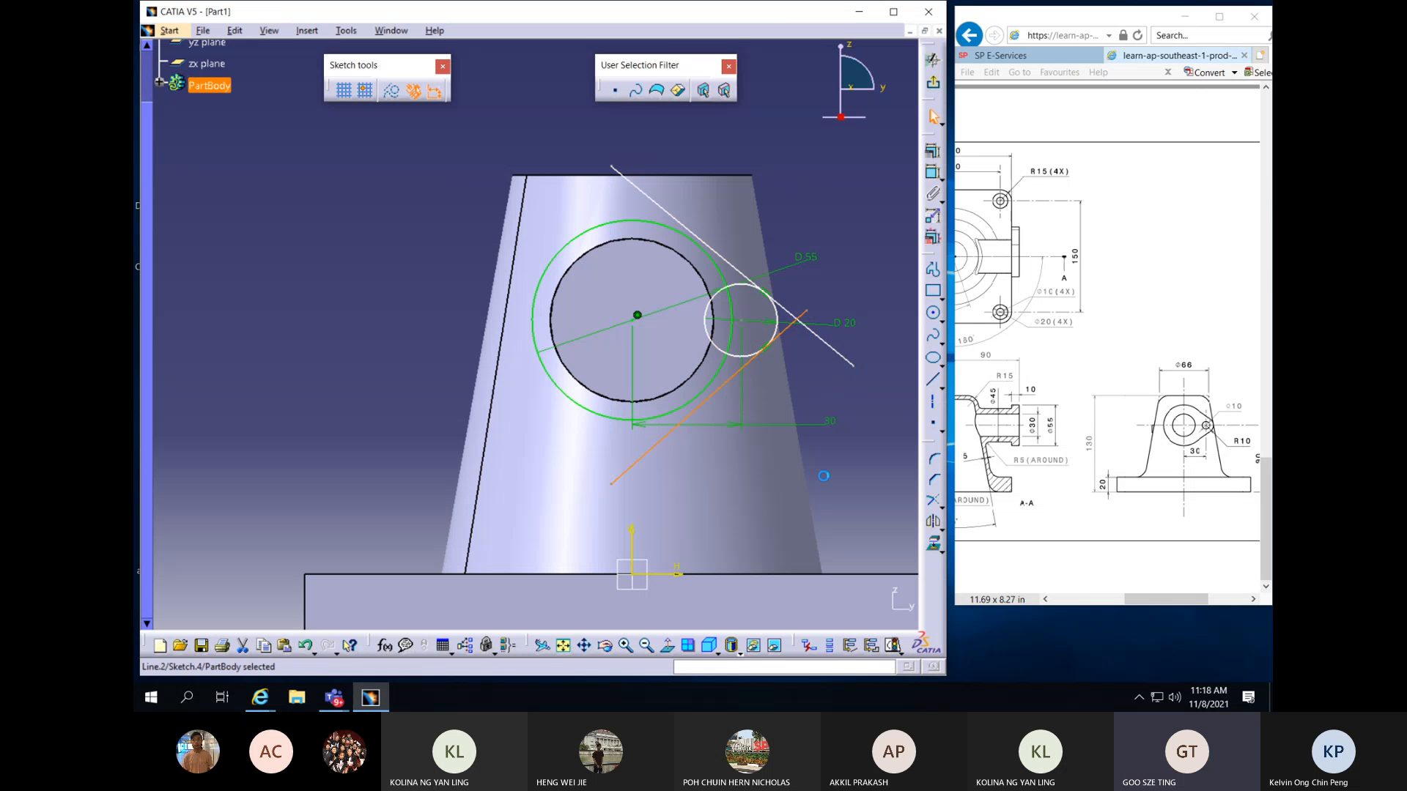
# Constrain the lower slanted line tangent to the 55 mm flange circle
pyautogui.click(659, 438)
pyautogui.keyDown('ctrl'); pyautogui.click(663, 421); pyautogui.keyUp('ctrl')
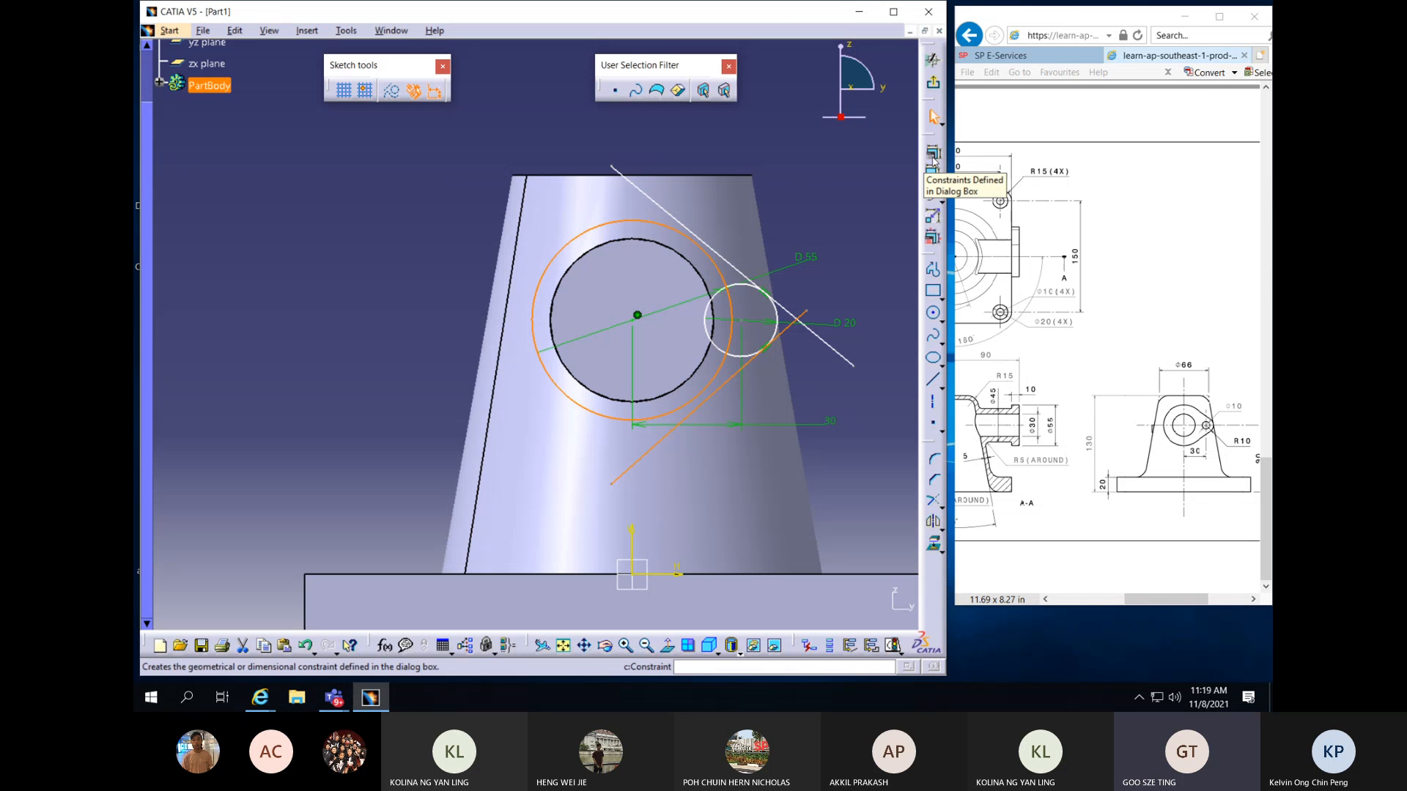
pyautogui.click(932, 155)
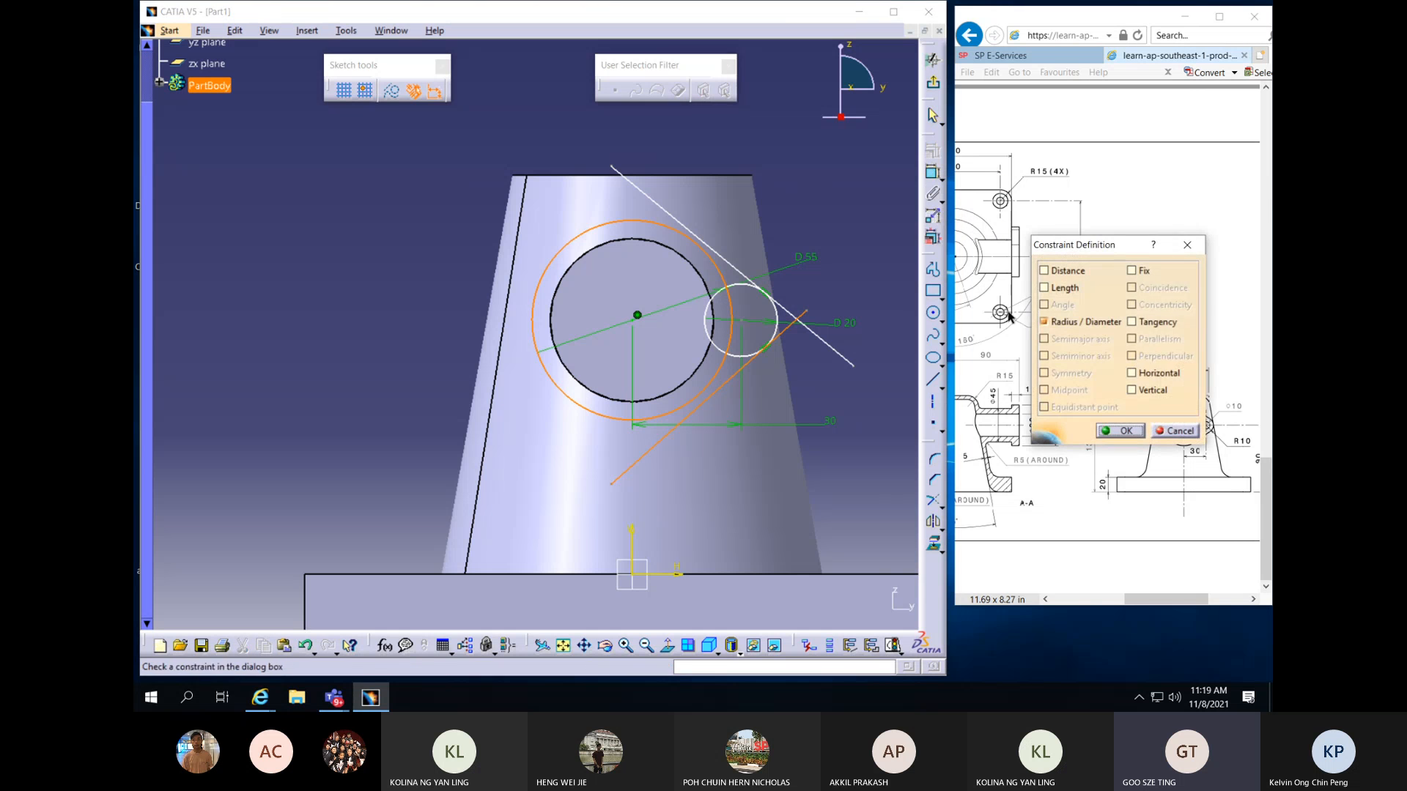
pyautogui.click(1132, 322)
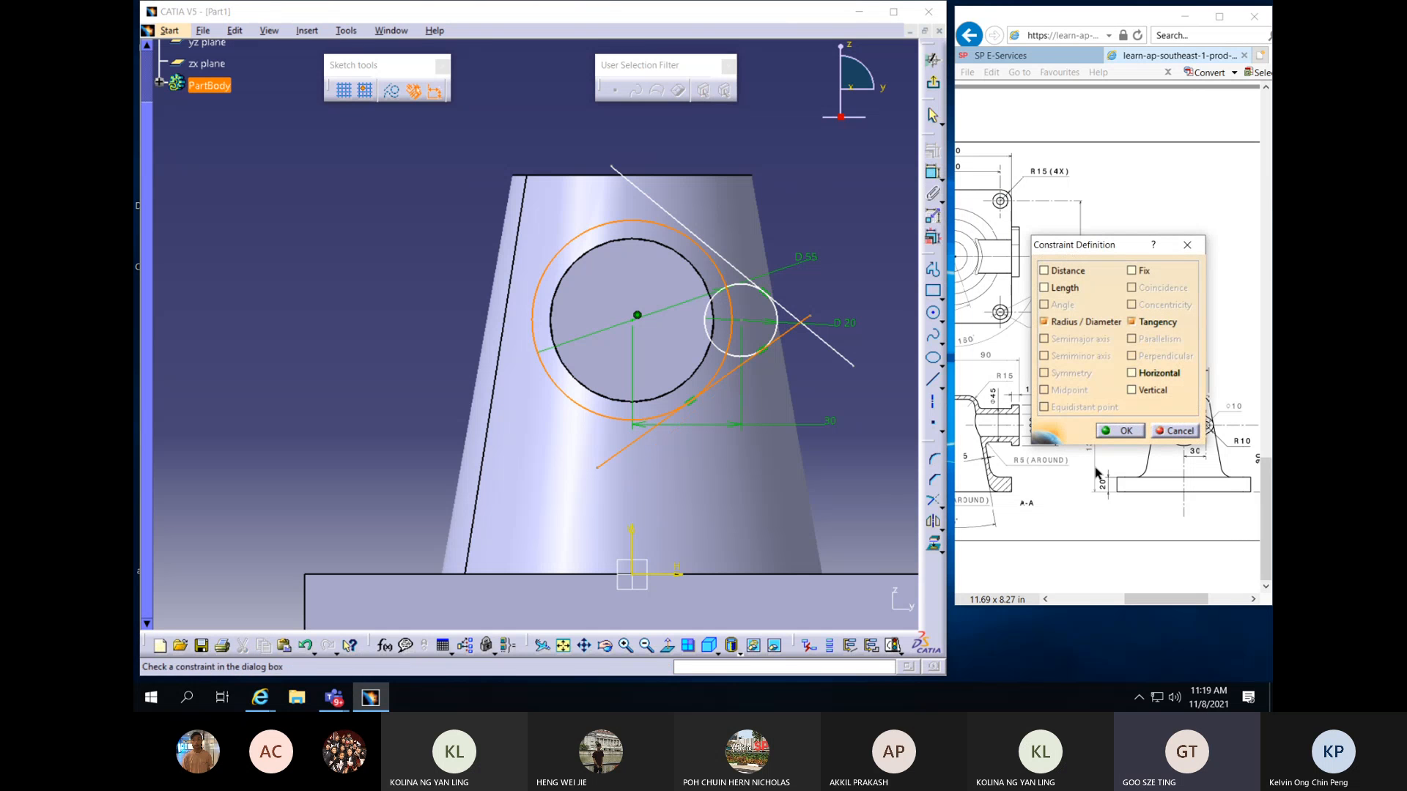
pyautogui.click(1121, 430)
# Constrain the upper slanted line tangent to the 55 mm flange circle
pyautogui.click(747, 283)
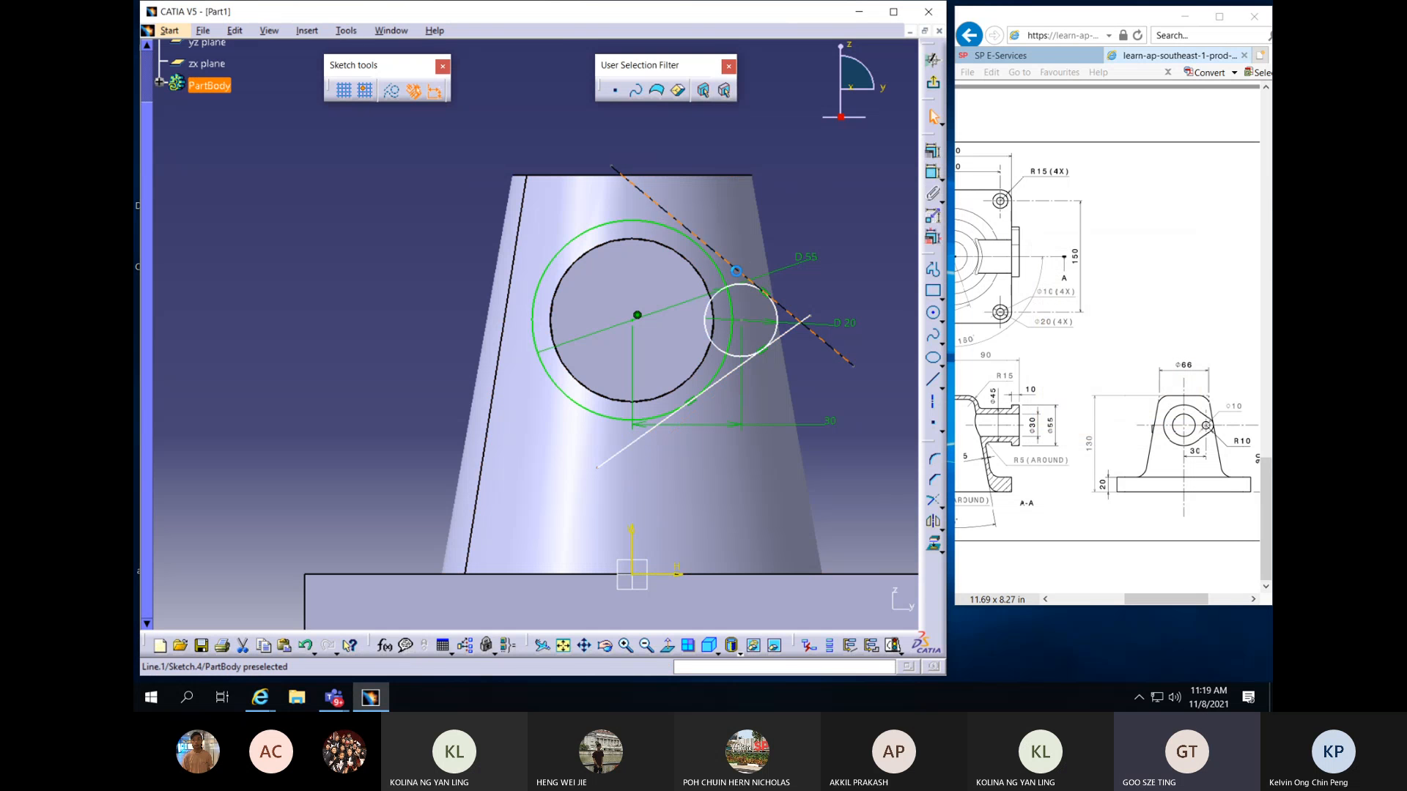
pyautogui.keyDown('ctrl'); pyautogui.click(671, 231); pyautogui.keyUp('ctrl')
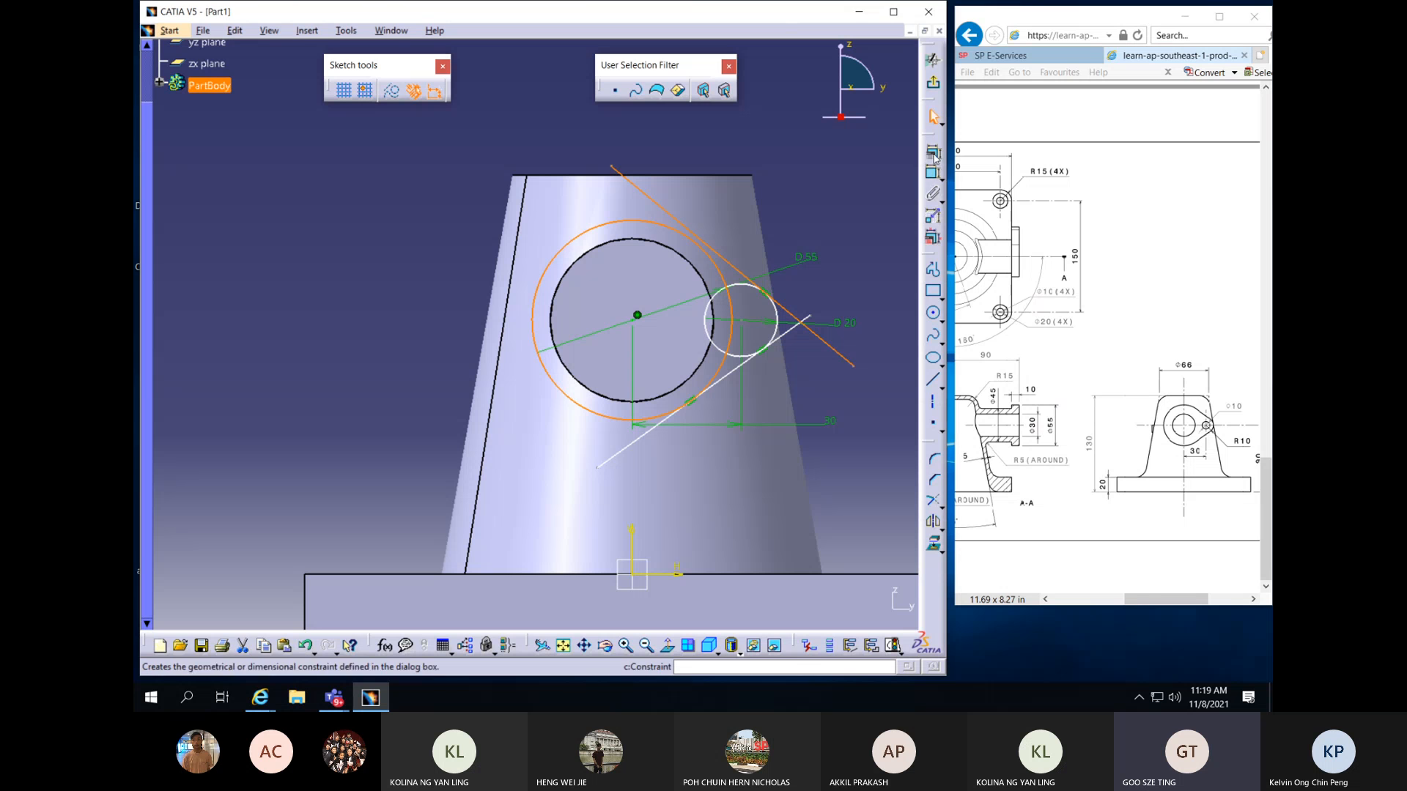
pyautogui.click(932, 155)
pyautogui.click(1156, 323)
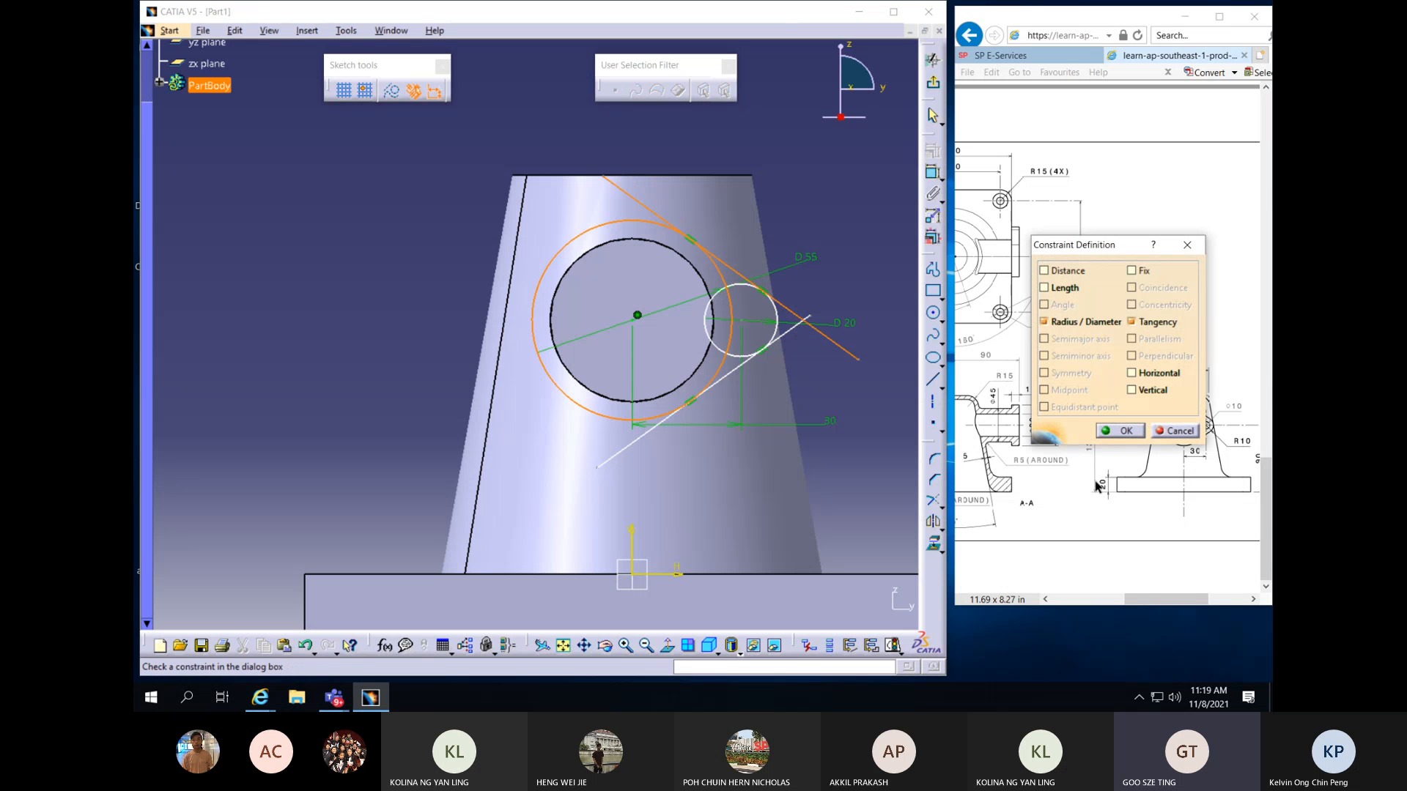
pyautogui.click(1120, 430)
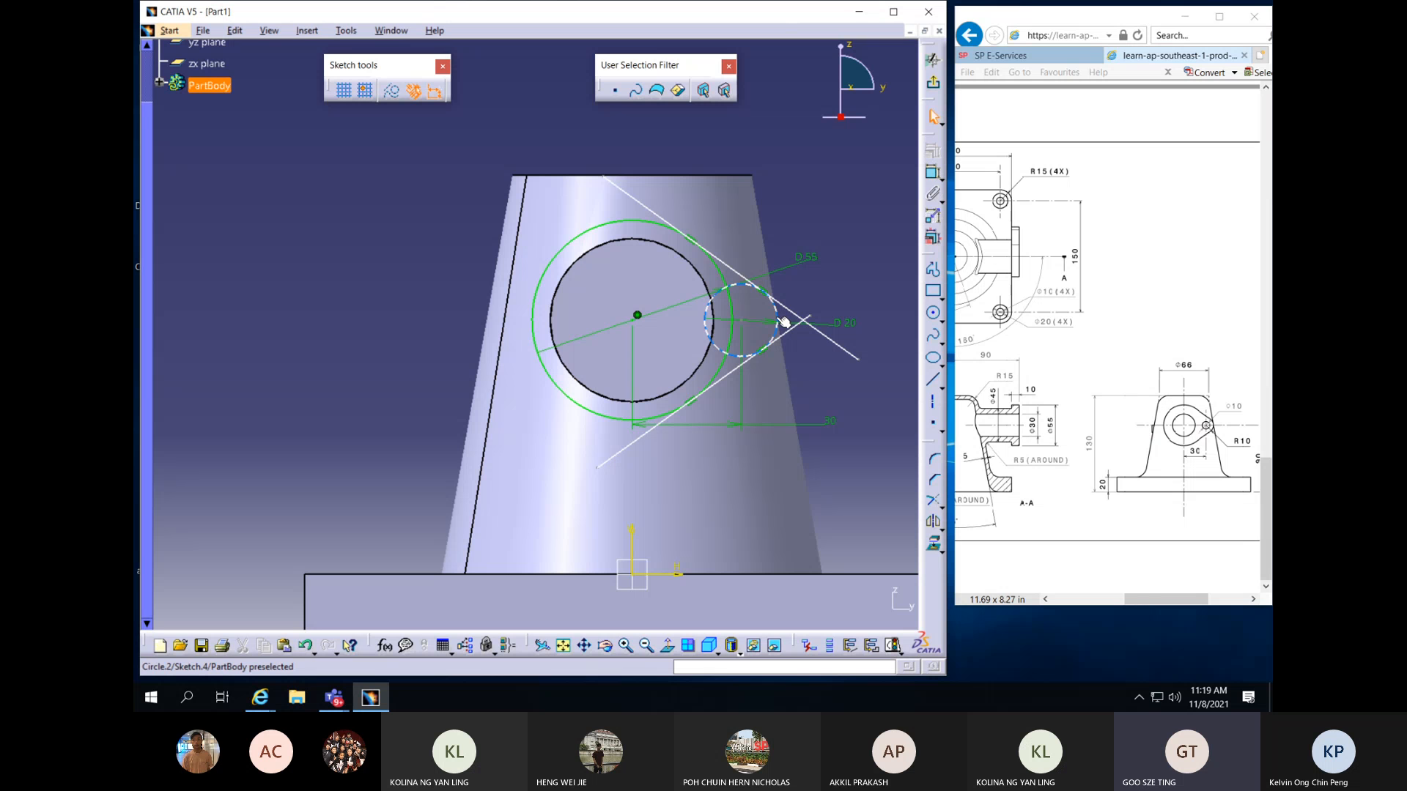
# Shift the lug circle slightly and dimension the vertical distance from its centre to the base plate's bottom edge
pyautogui.moveTo(784, 323); pyautogui.dragTo(848, 306)
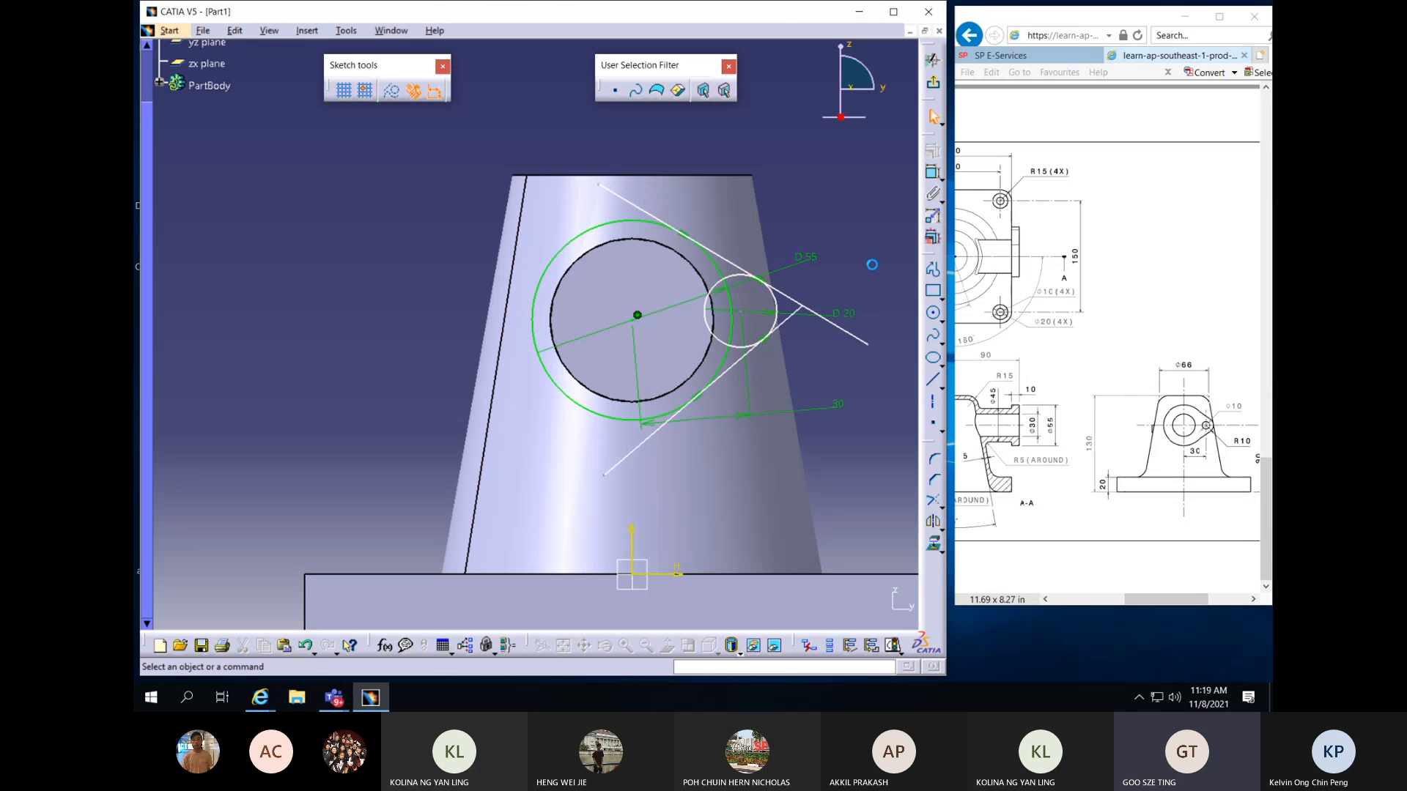
pyautogui.click(741, 315)
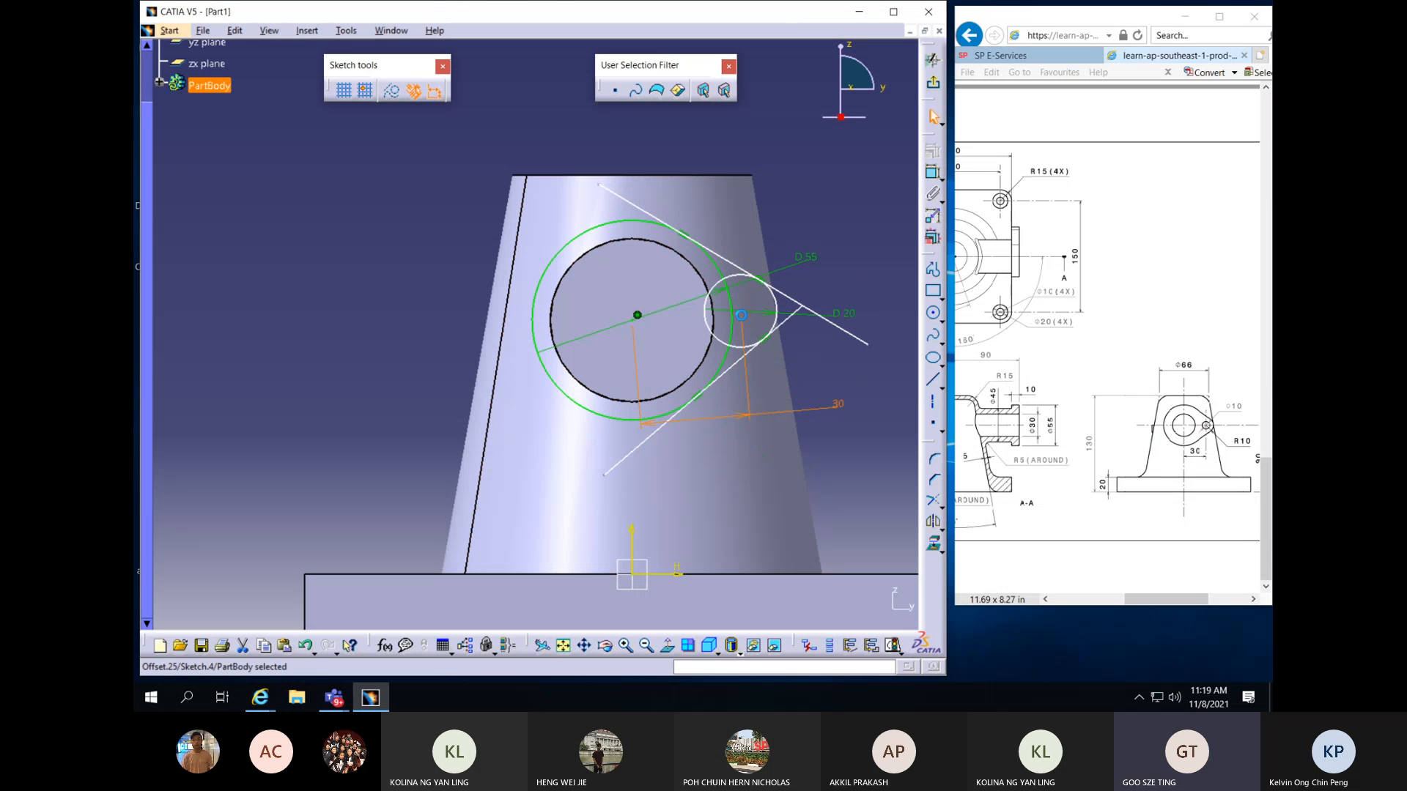
pyautogui.click(900, 479)
pyautogui.click(741, 313)
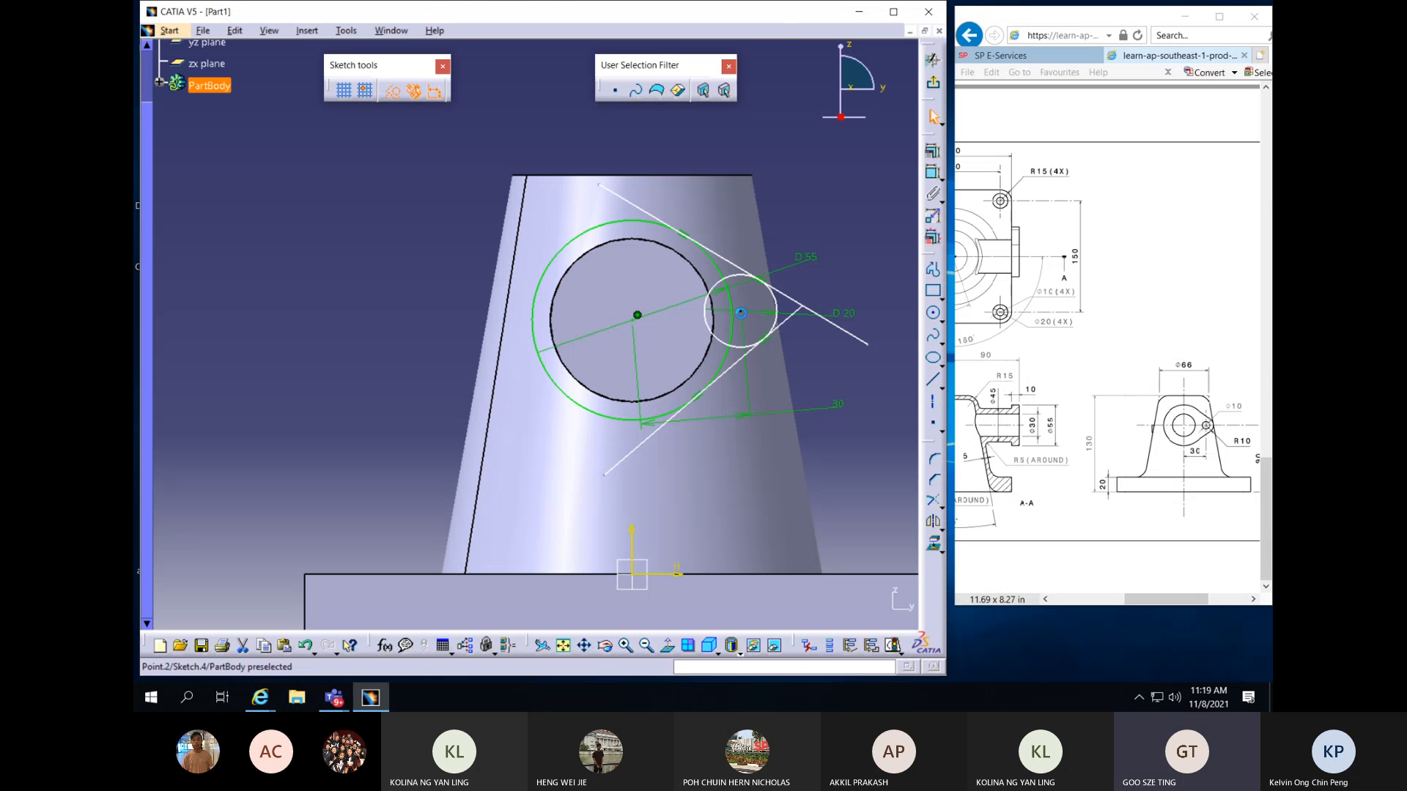
pyautogui.moveTo(840, 448); pyautogui.dragTo(798, 342, button='middle')
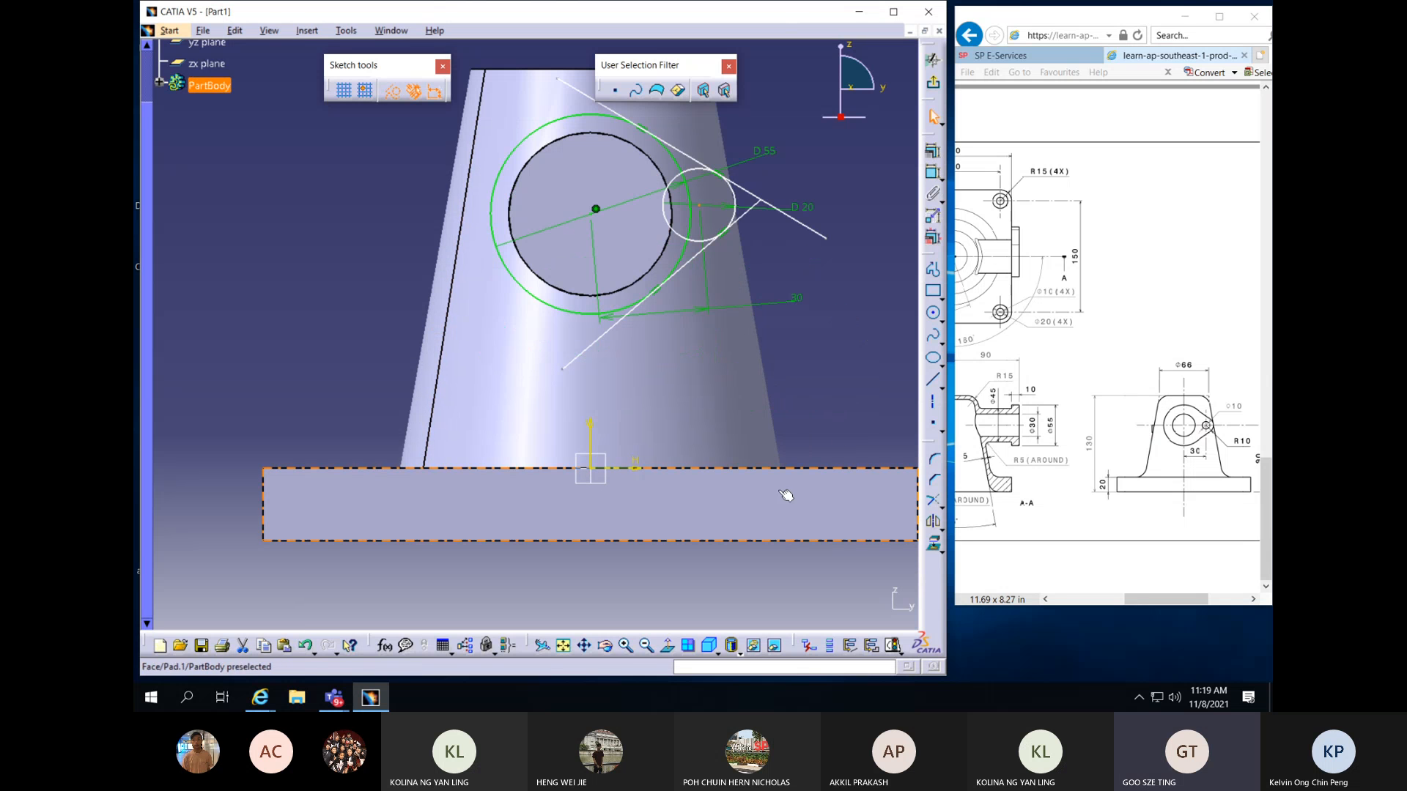
pyautogui.click(803, 546)
pyautogui.click(854, 325)
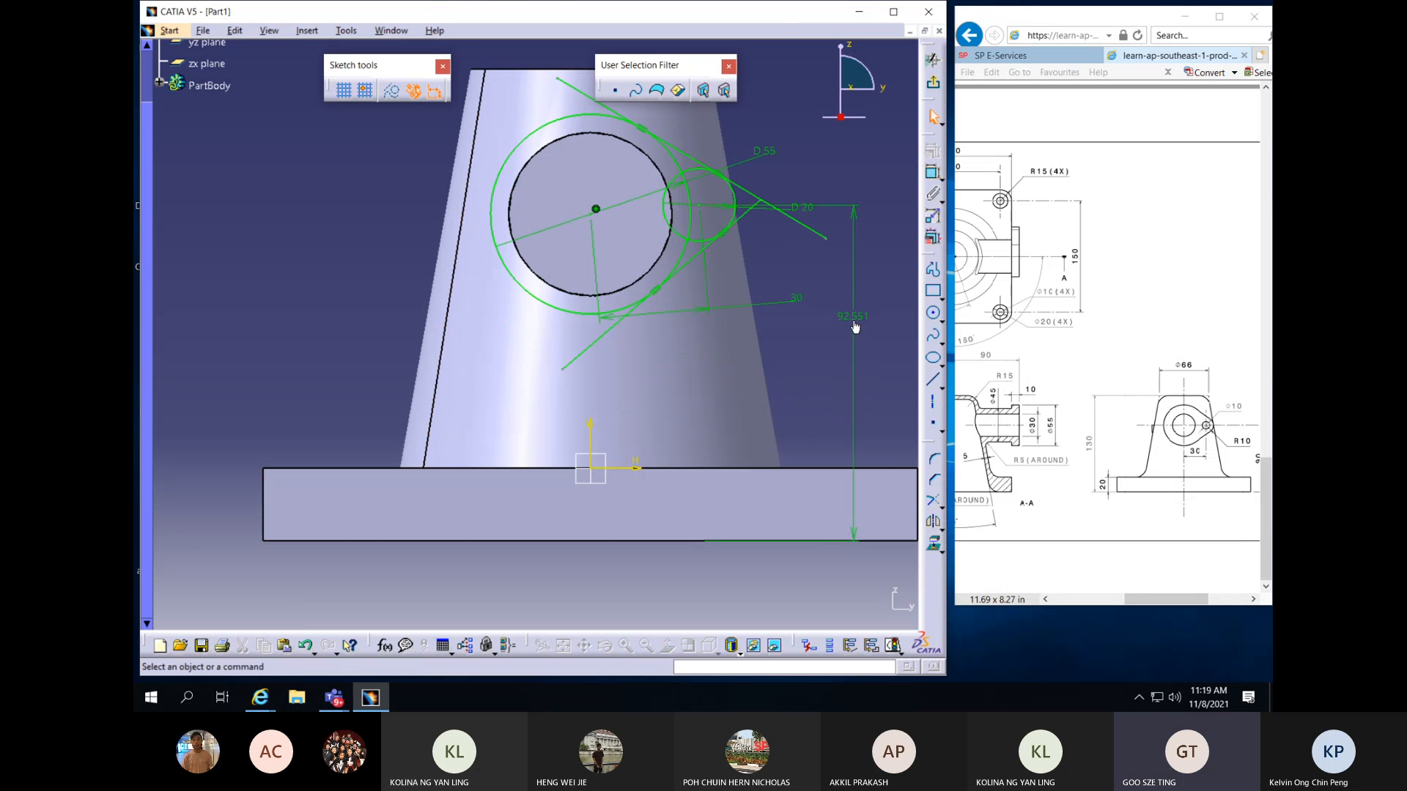
# Set the lug centre's height above the base plate's bottom edge to 30 mm
pyautogui.doubleClick(854, 322)
pyautogui.write('30')
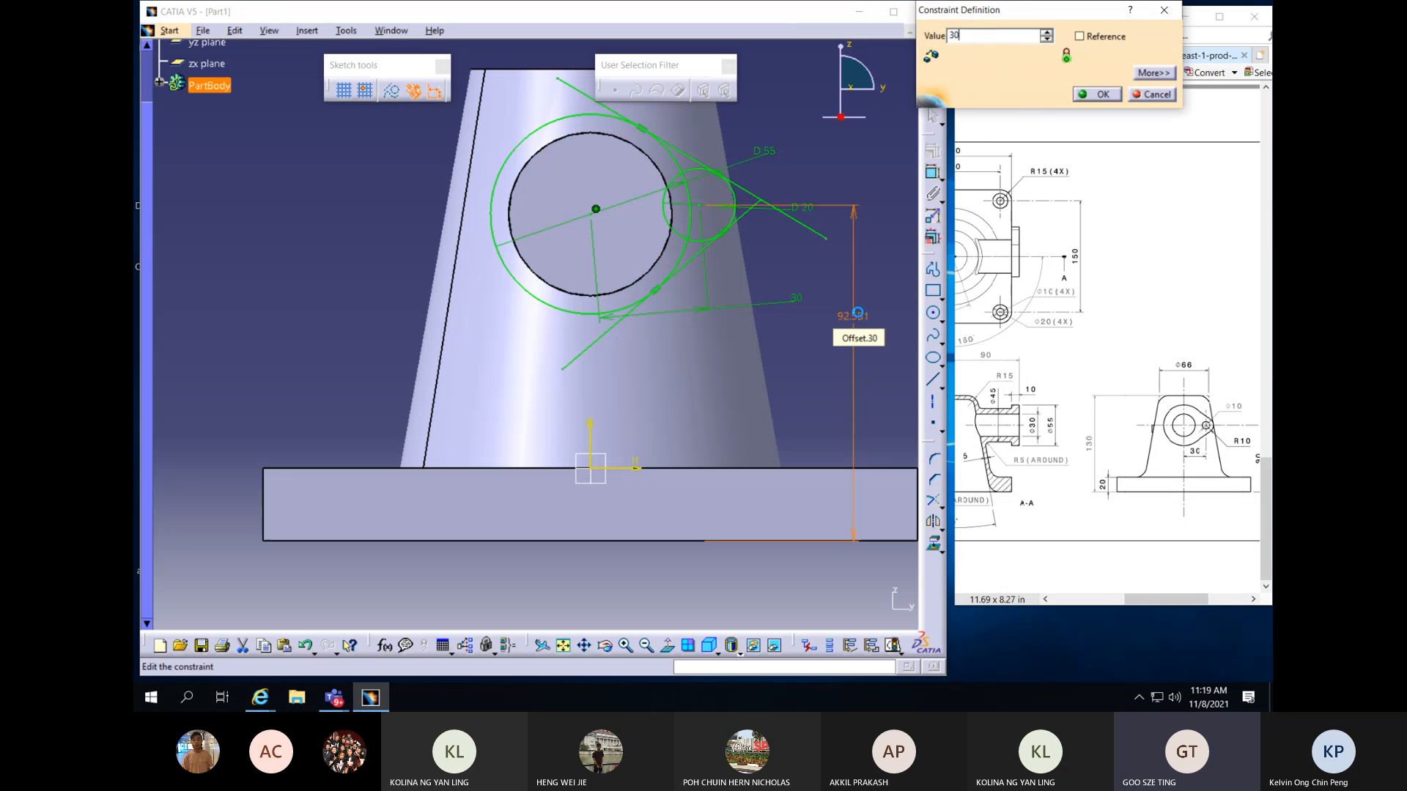
pyautogui.press('Return')
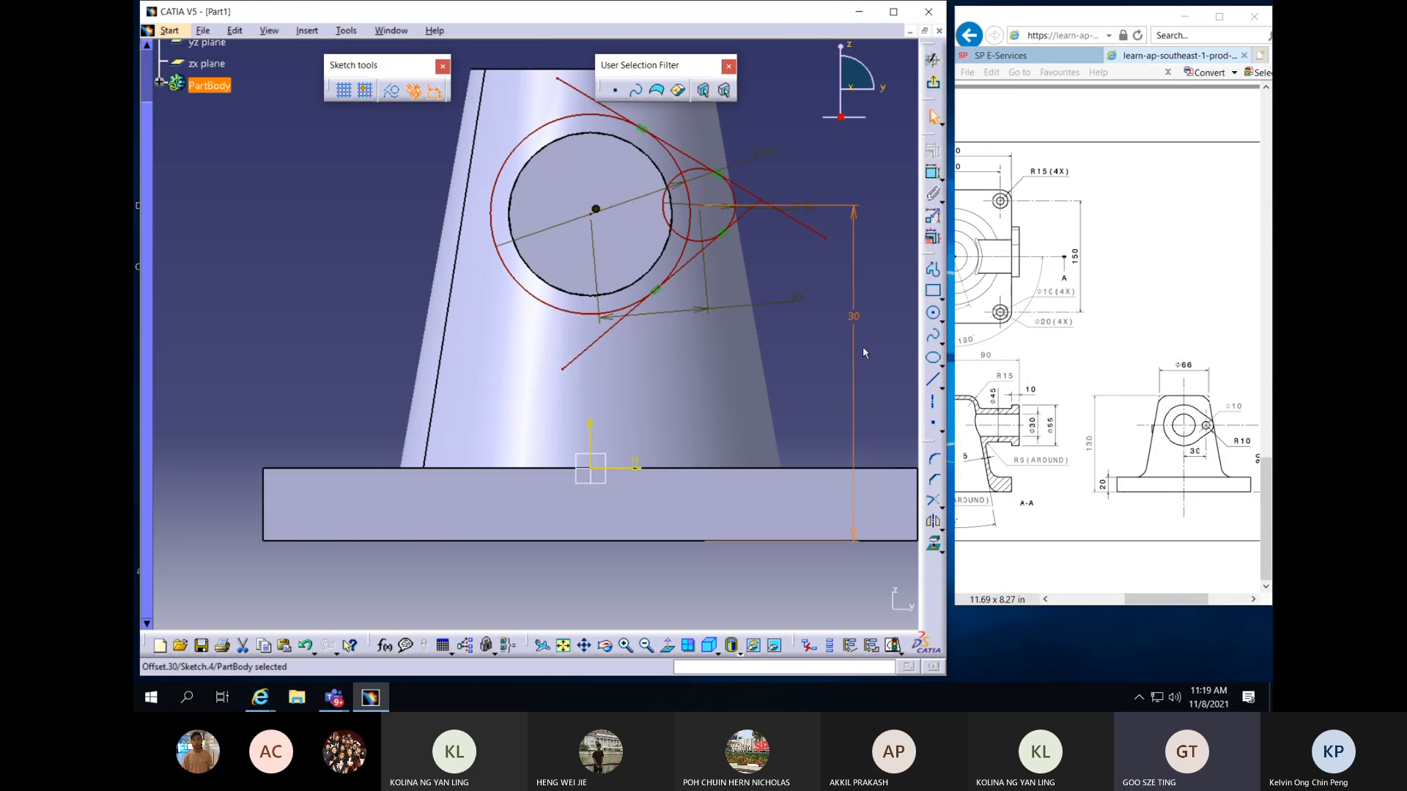
# Set the lug centre's height above the base plate's bottom edge to 90 mm
pyautogui.doubleClick(852, 317)
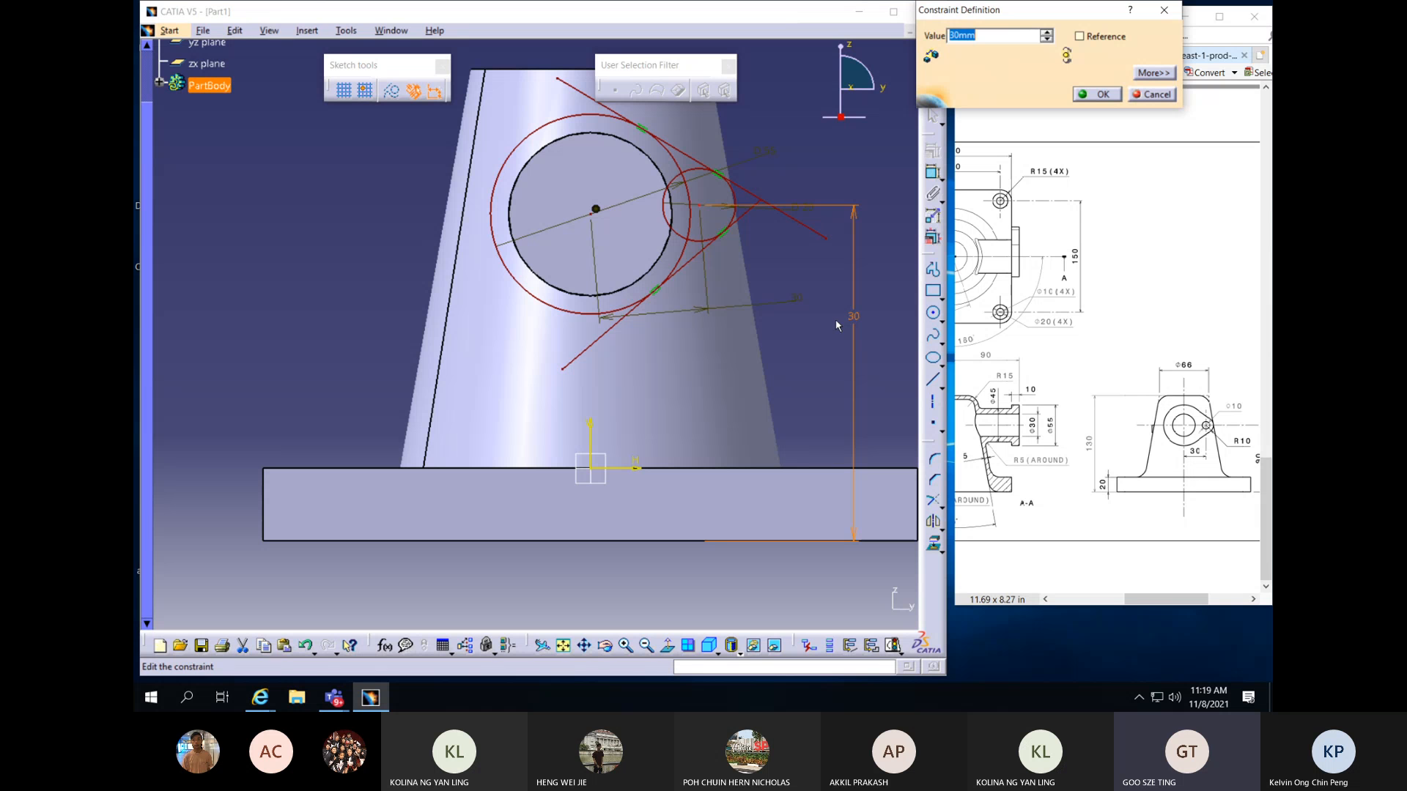
pyautogui.write('90')
pyautogui.press('Return')
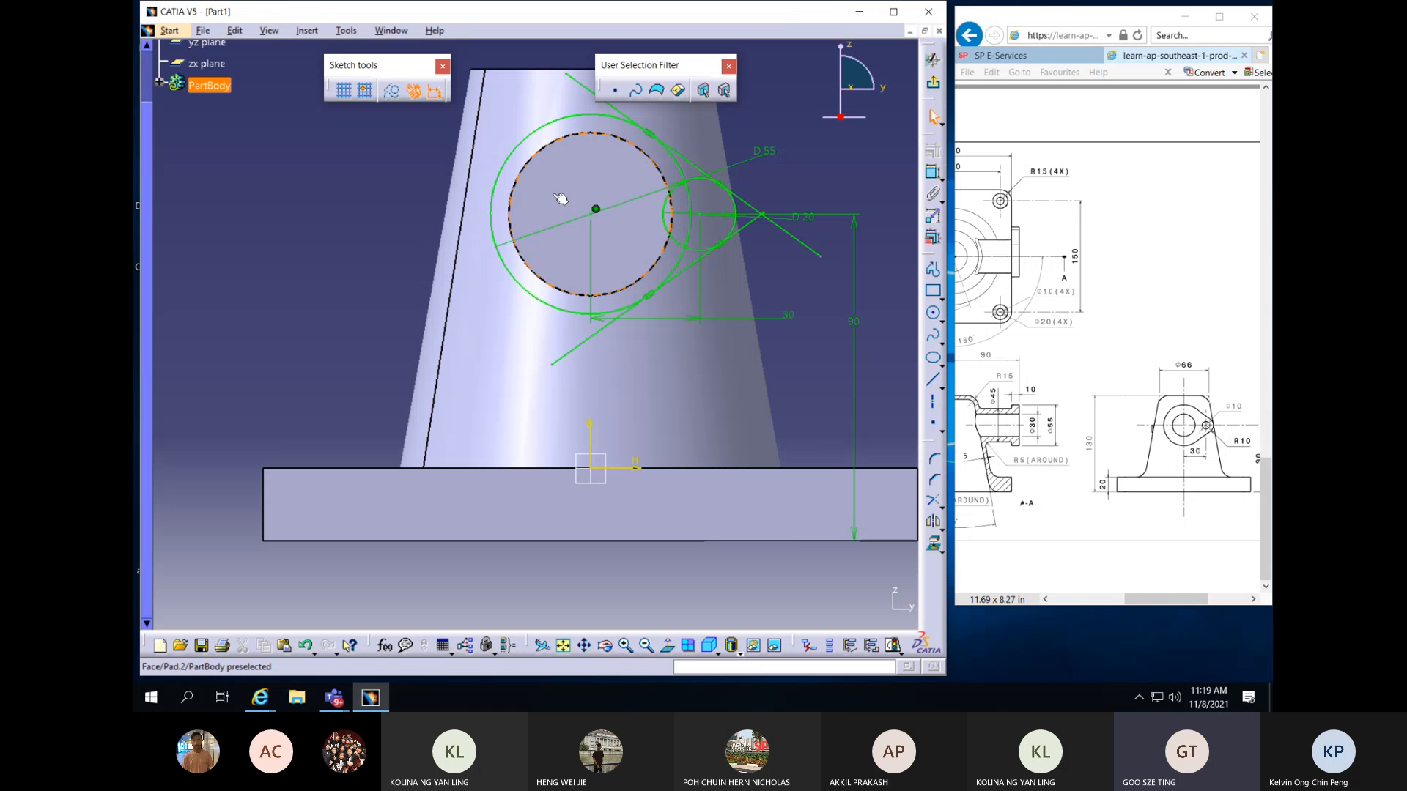
# Trim the flange circle, lug circle and both tangent lines into one closed teardrop outline and exit the sketch
pyautogui.click(933, 503)
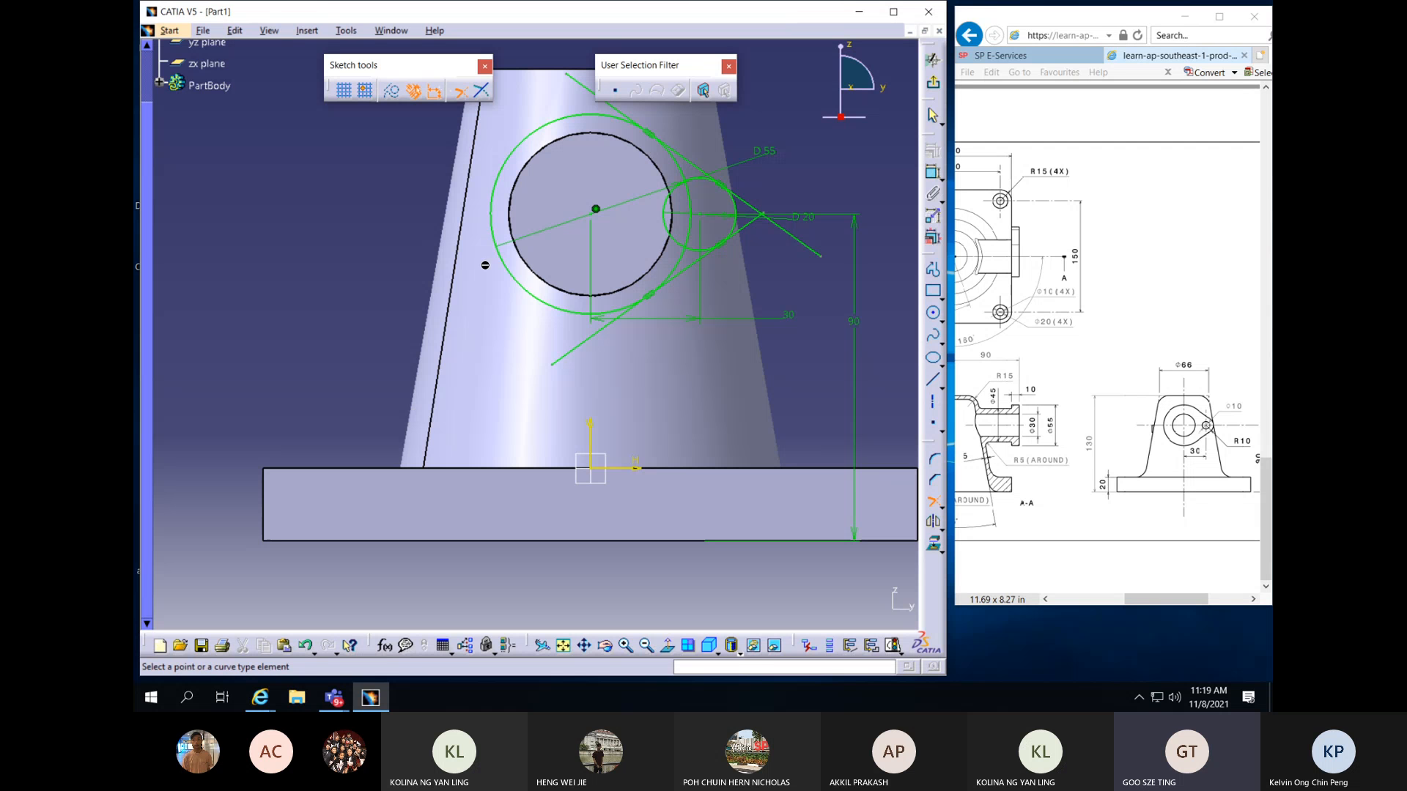
pyautogui.click(577, 315)
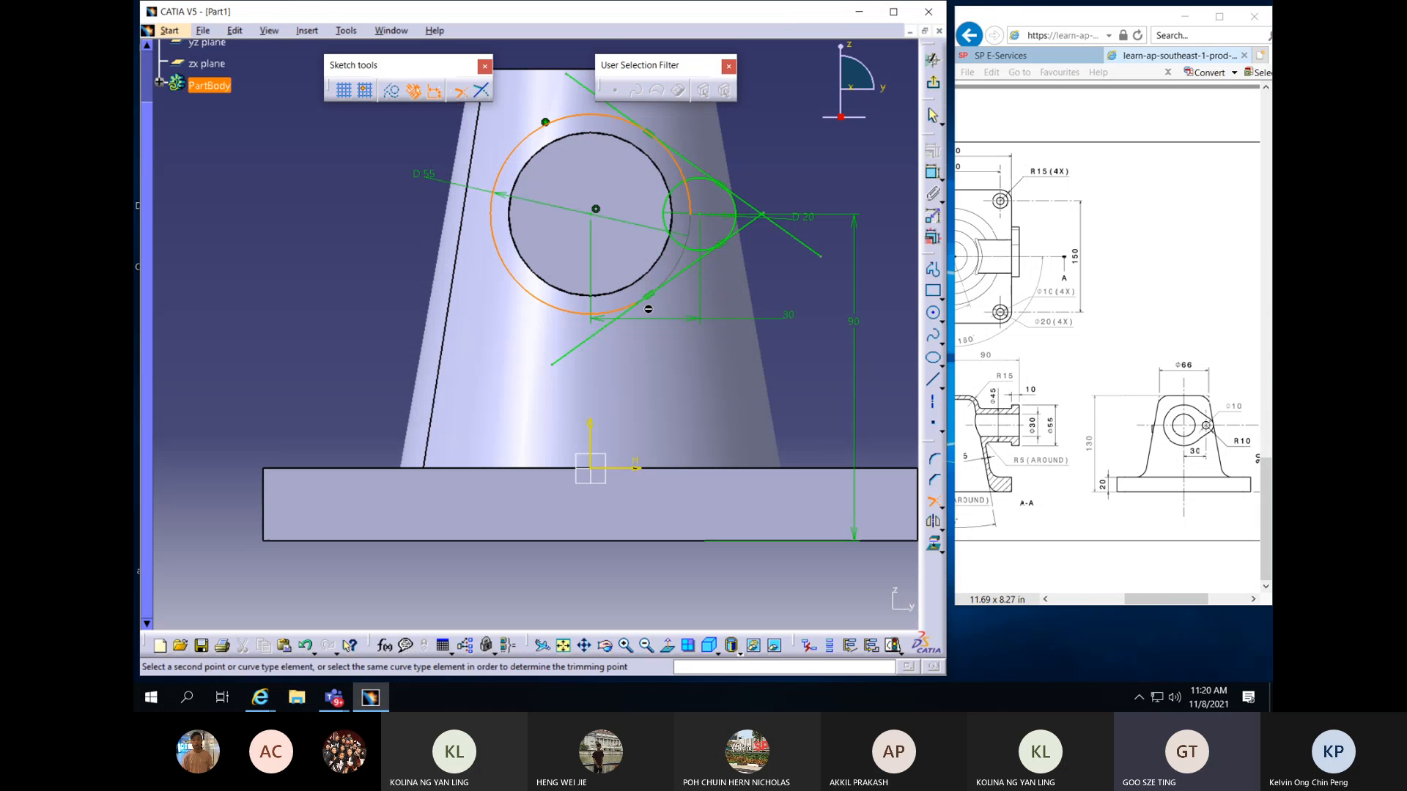
pyautogui.click(695, 272)
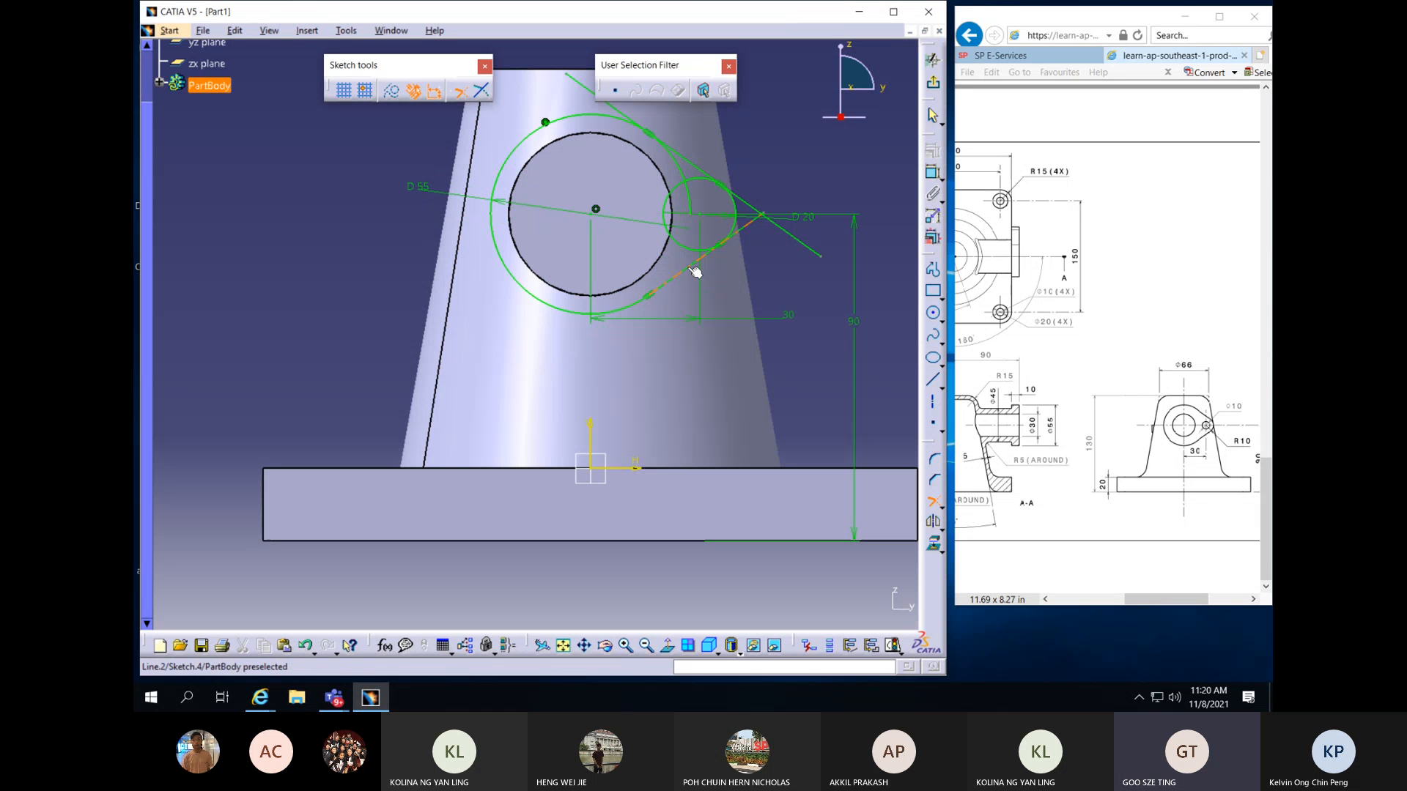
pyautogui.click(699, 270)
pyautogui.click(740, 230)
pyautogui.click(697, 168)
pyautogui.click(612, 119)
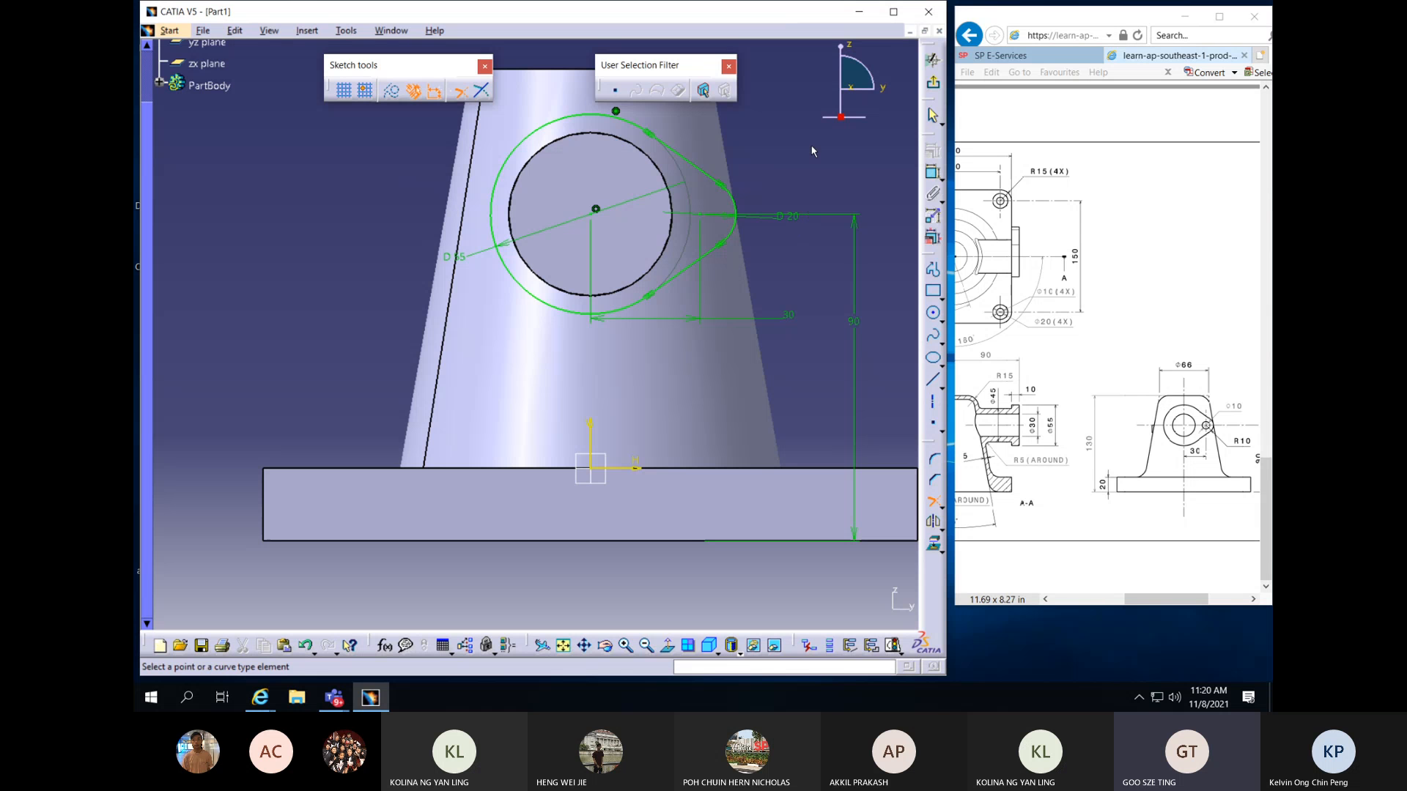
pyautogui.moveTo(811, 151); pyautogui.dragTo(811, 201, button='middle')
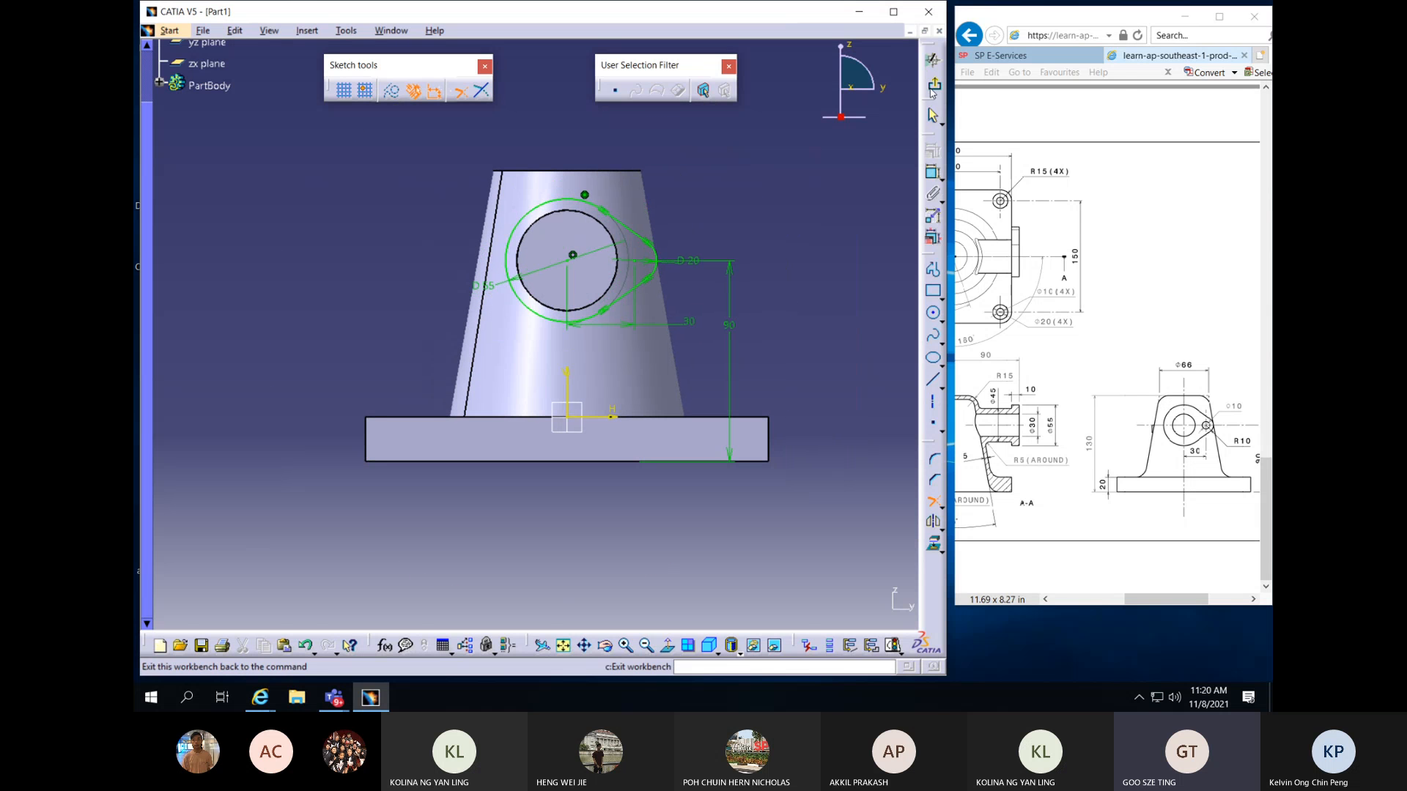
pyautogui.click(933, 86)
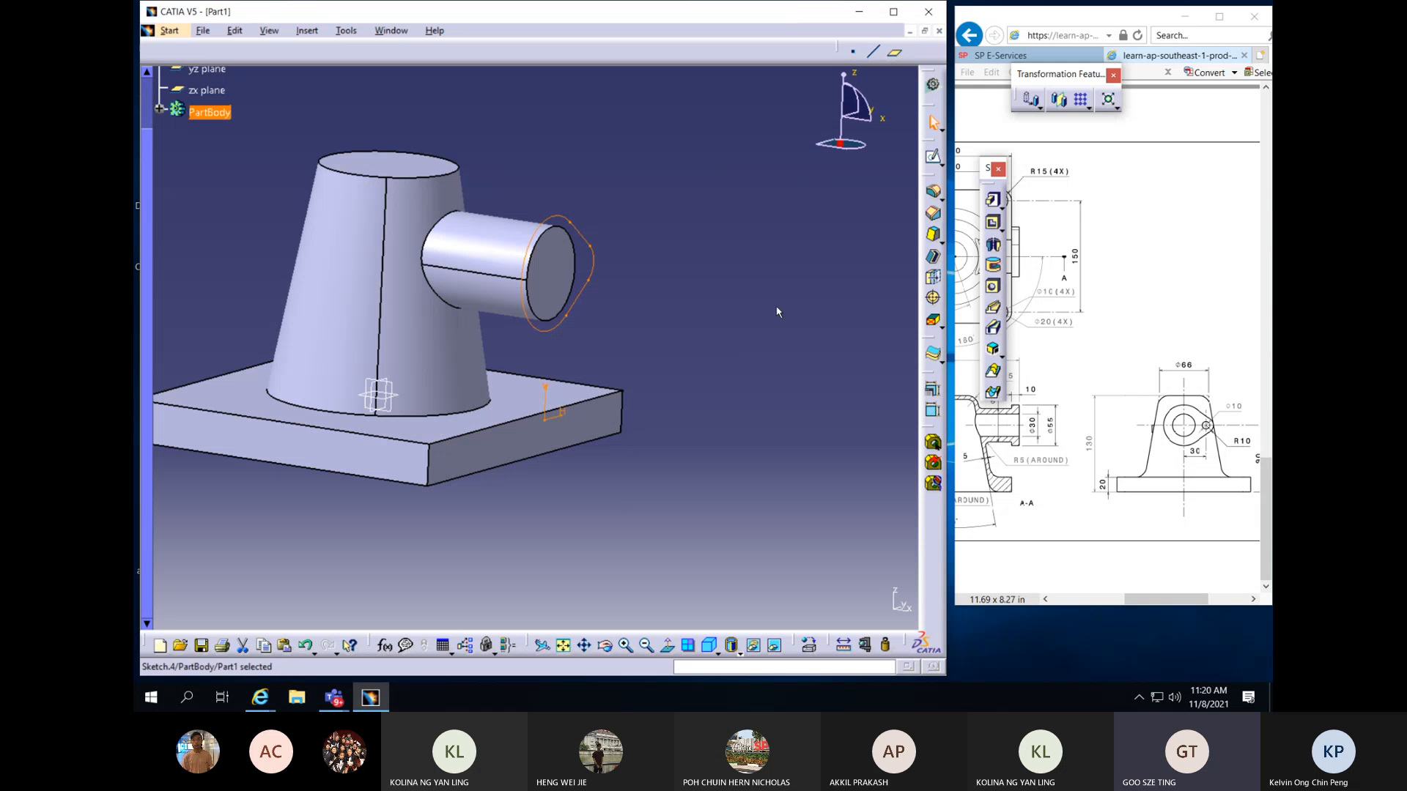
# Pad the teardrop flange profile 10 mm in the reversed direction, back toward the tapered body
pyautogui.moveTo(989, 172)
pyautogui.mouseDown()
pyautogui.moveTo(794, 151)
pyautogui.moveTo(946, 163)
pyautogui.mouseUp()
pyautogui.moveTo(1148, 196)
pyautogui.mouseDown()
pyautogui.moveTo(740, 124)
pyautogui.moveTo(652, 50)
pyautogui.mouseUp()
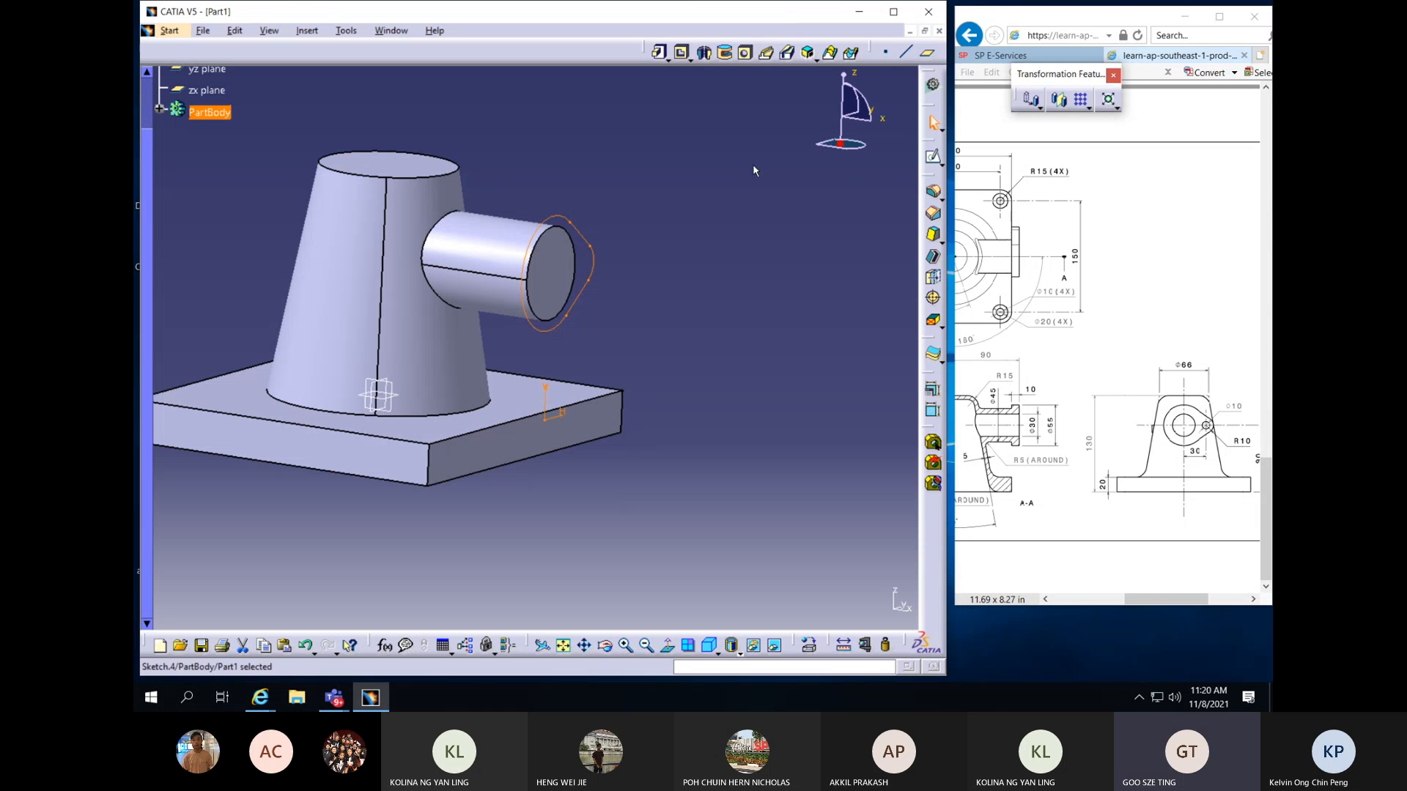
pyautogui.click(658, 52)
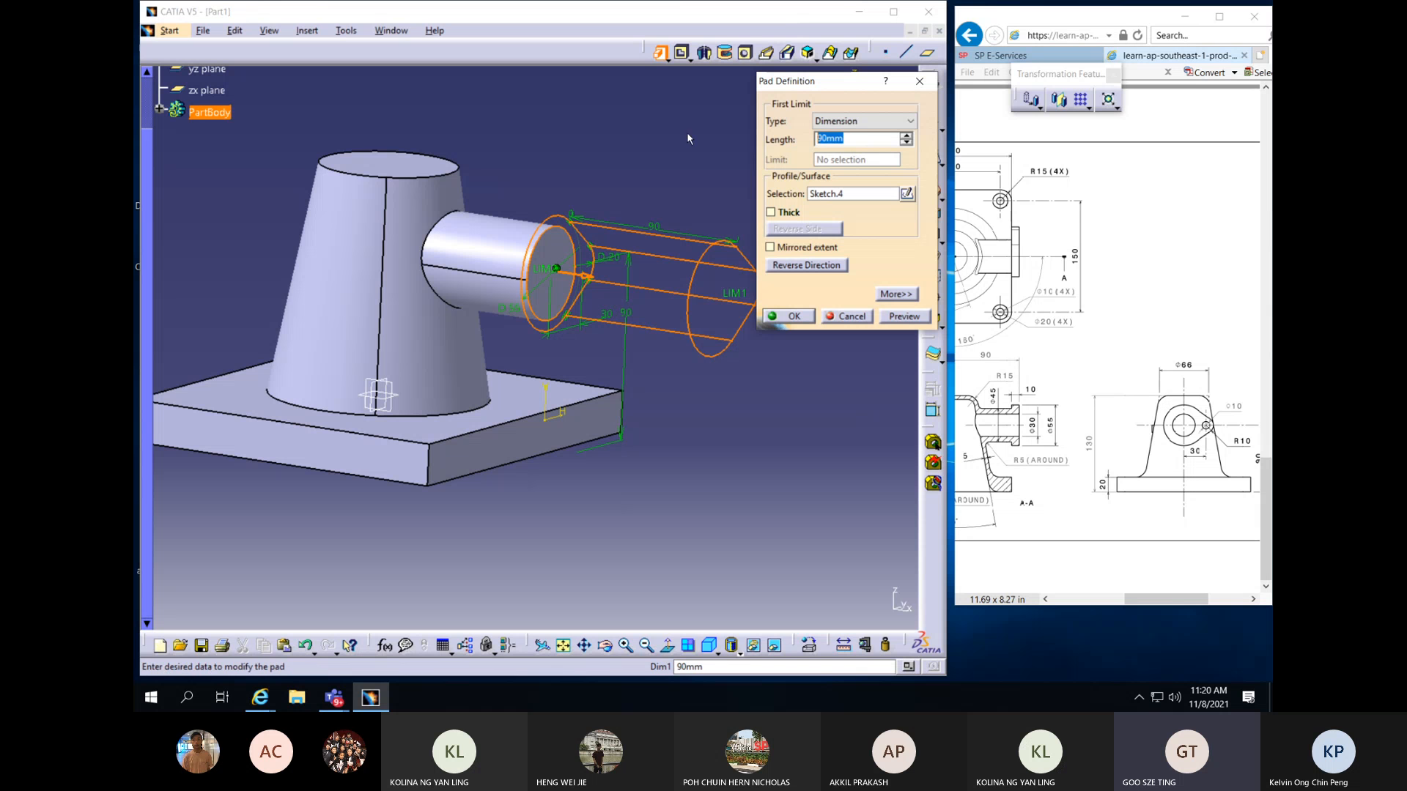
pyautogui.write('10')
pyautogui.click(804, 268)
pyautogui.moveTo(397, 365); pyautogui.dragTo(513, 369, button='middle')
pyautogui.click(795, 317)
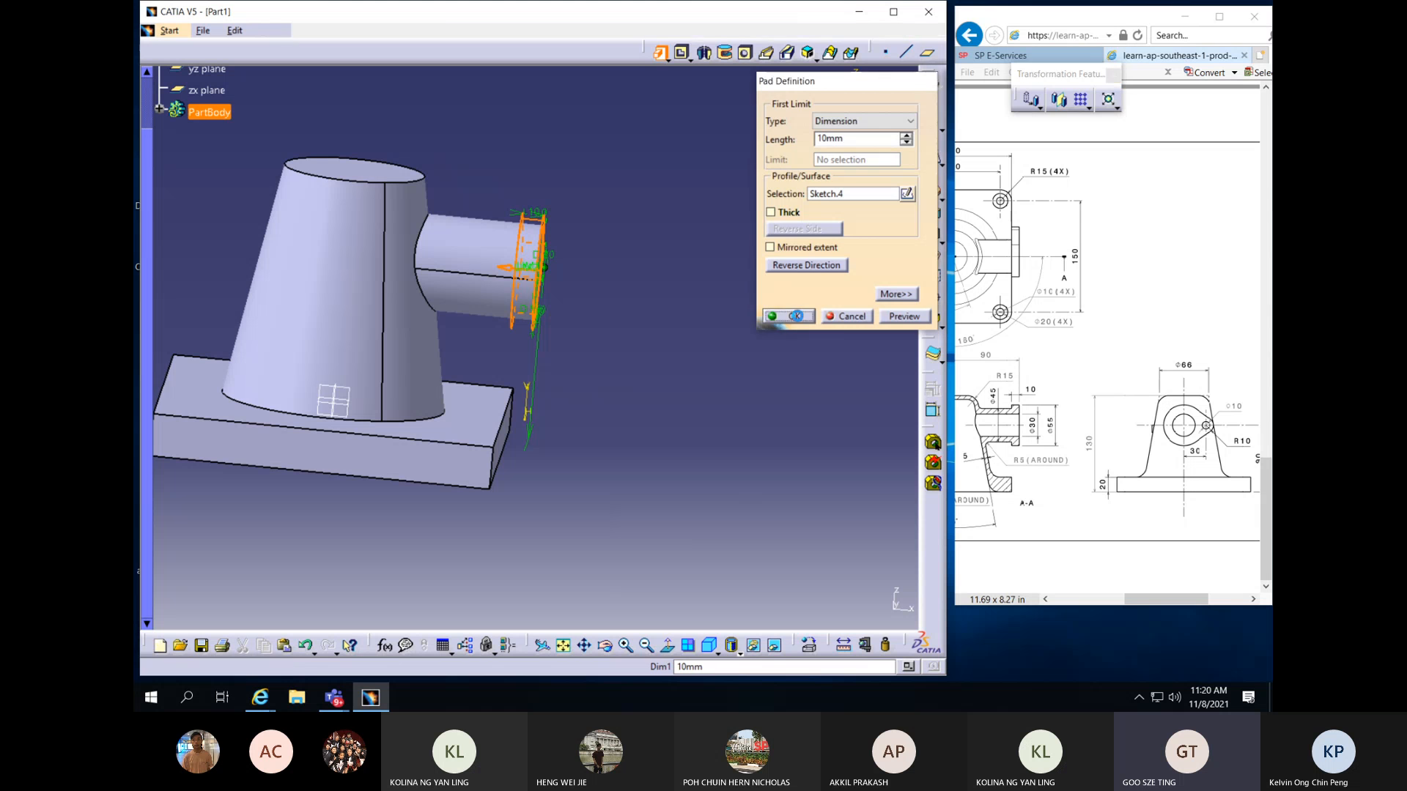
pyautogui.moveTo(671, 355); pyautogui.dragTo(597, 309, button='middle')
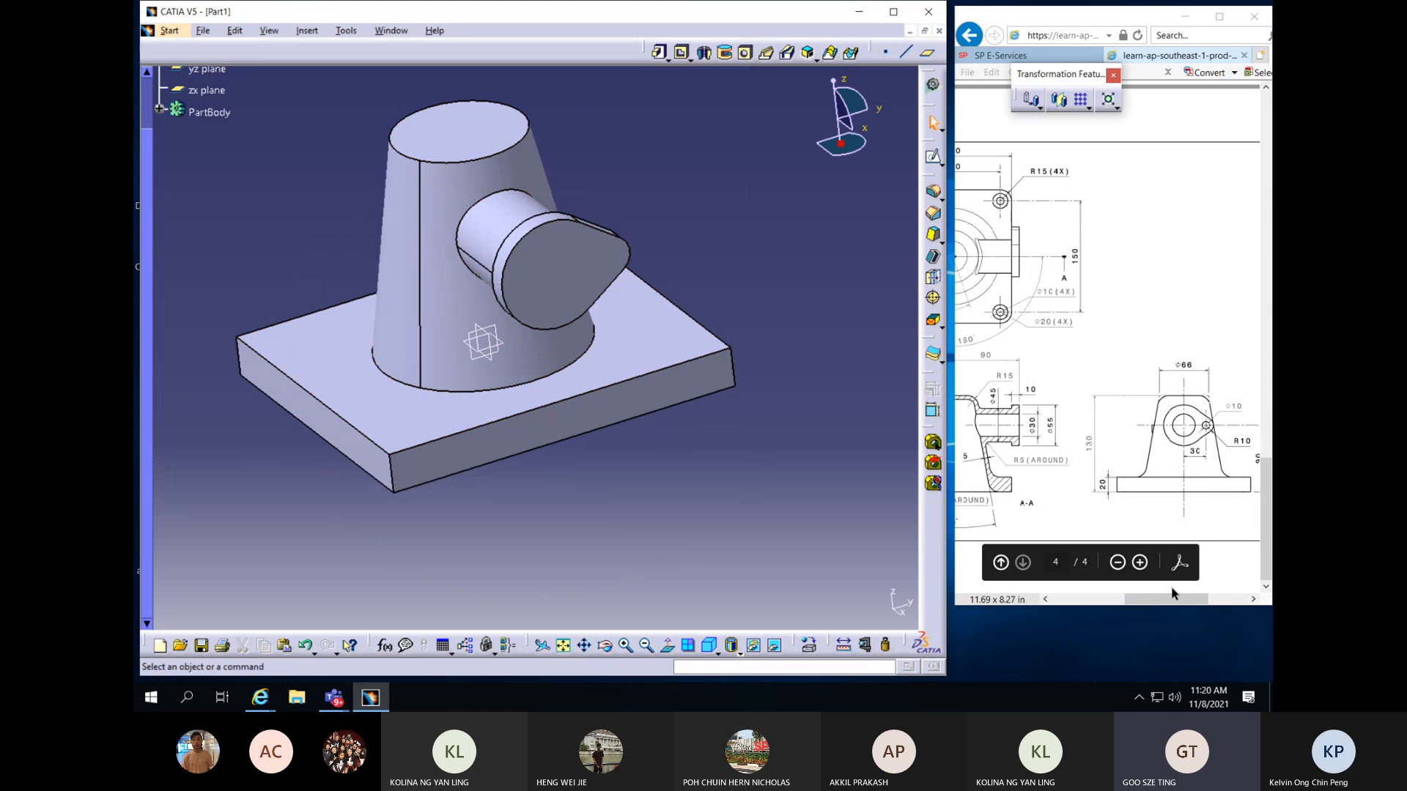
# Create a reference plane offset 90 mm upward from the base plate's bottom face, reversing the offset direction
pyautogui.moveTo(1172, 599); pyautogui.dragTo(1146, 613)
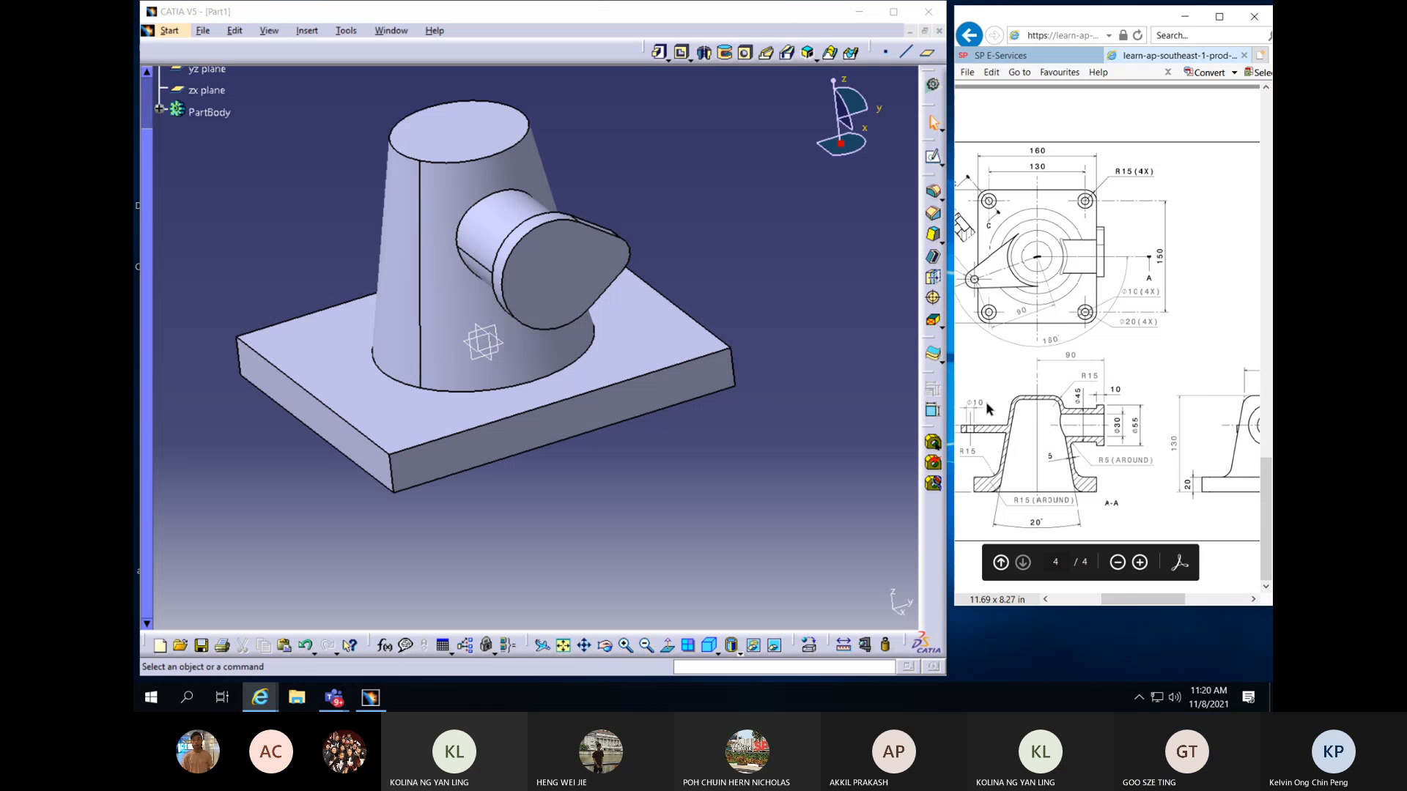
pyautogui.keyDown('ctrl'); pyautogui.moveTo(414, 381); pyautogui.dragTo(714, 350, button='middle'); pyautogui.keyUp('ctrl')
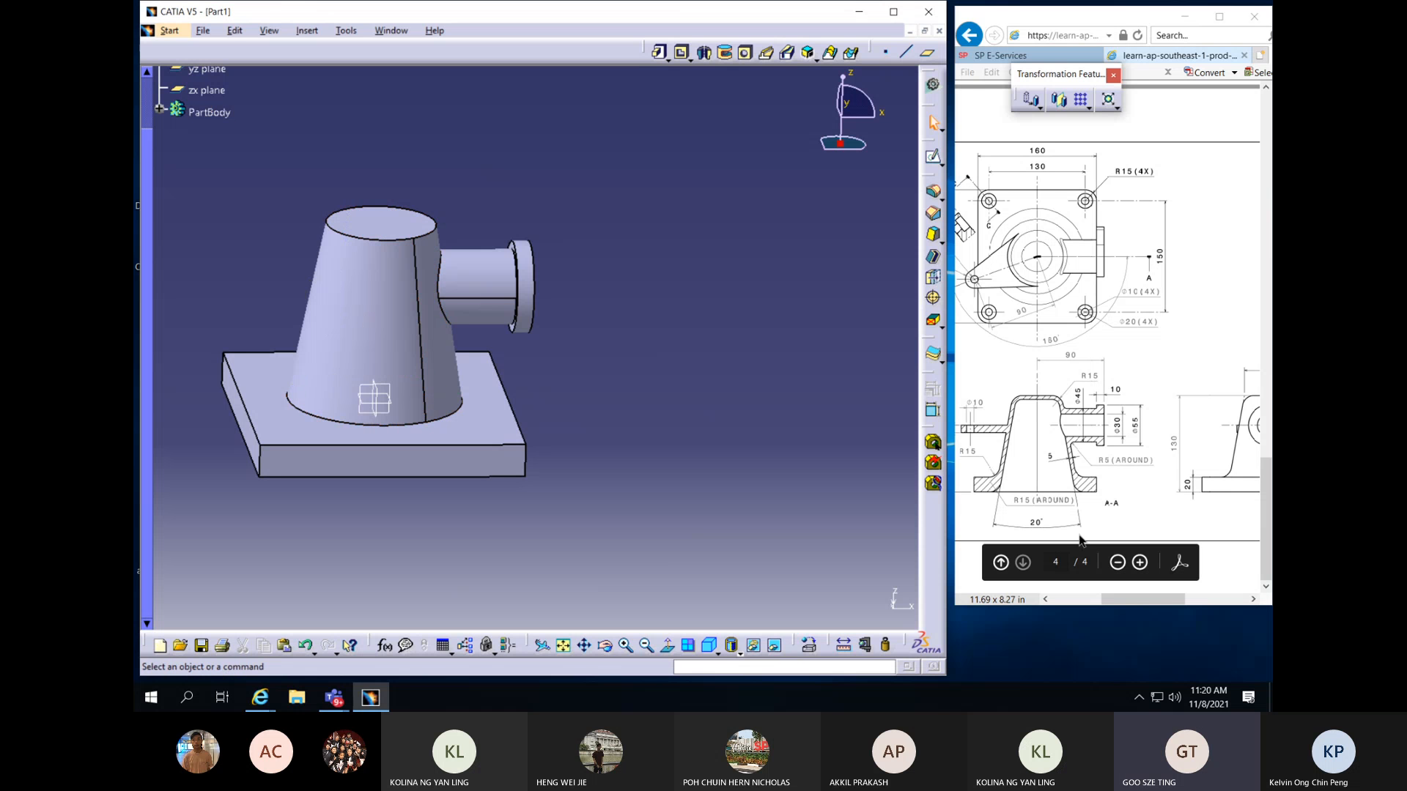
pyautogui.moveTo(1140, 600); pyautogui.dragTo(1116, 601)
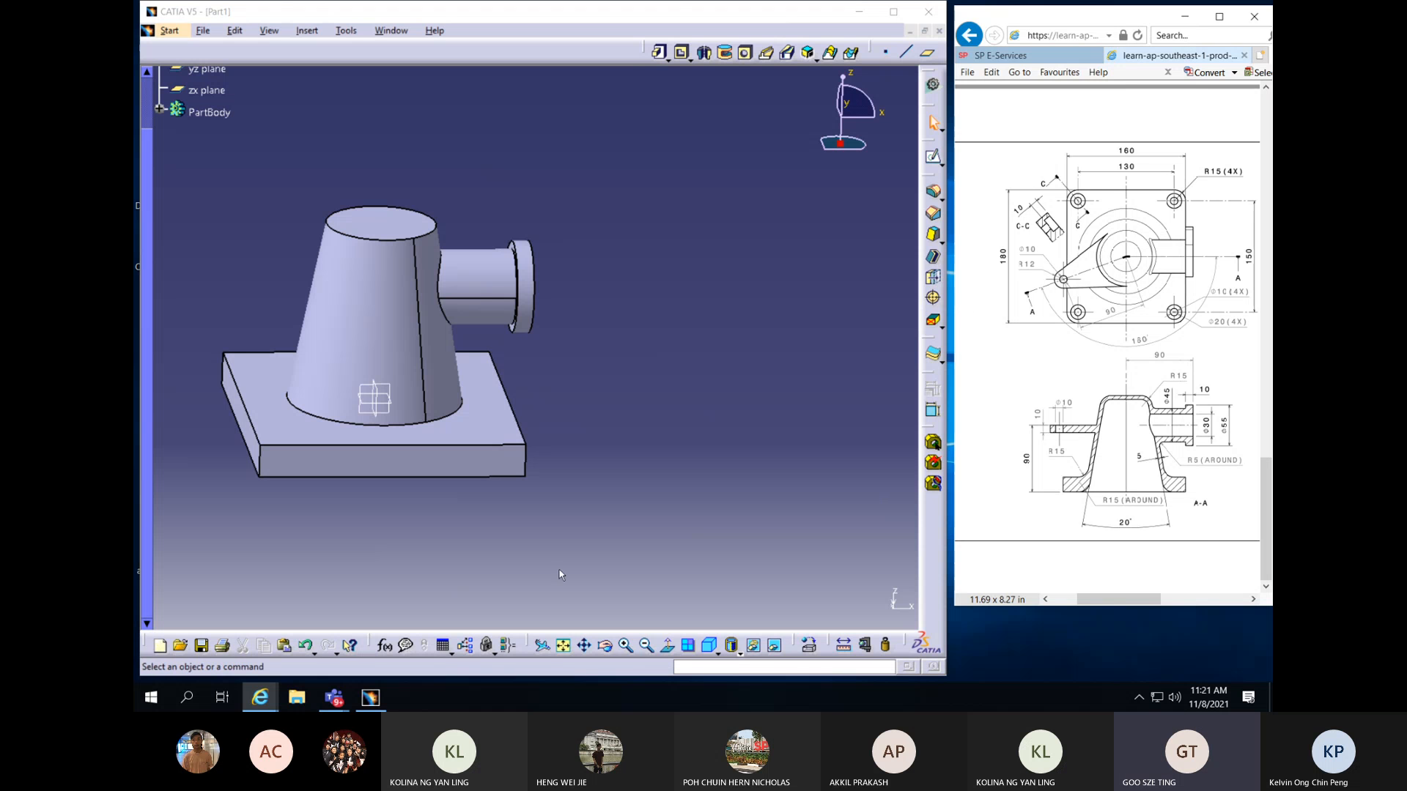
pyautogui.moveTo(443, 559); pyautogui.dragTo(454, 544, button='middle')
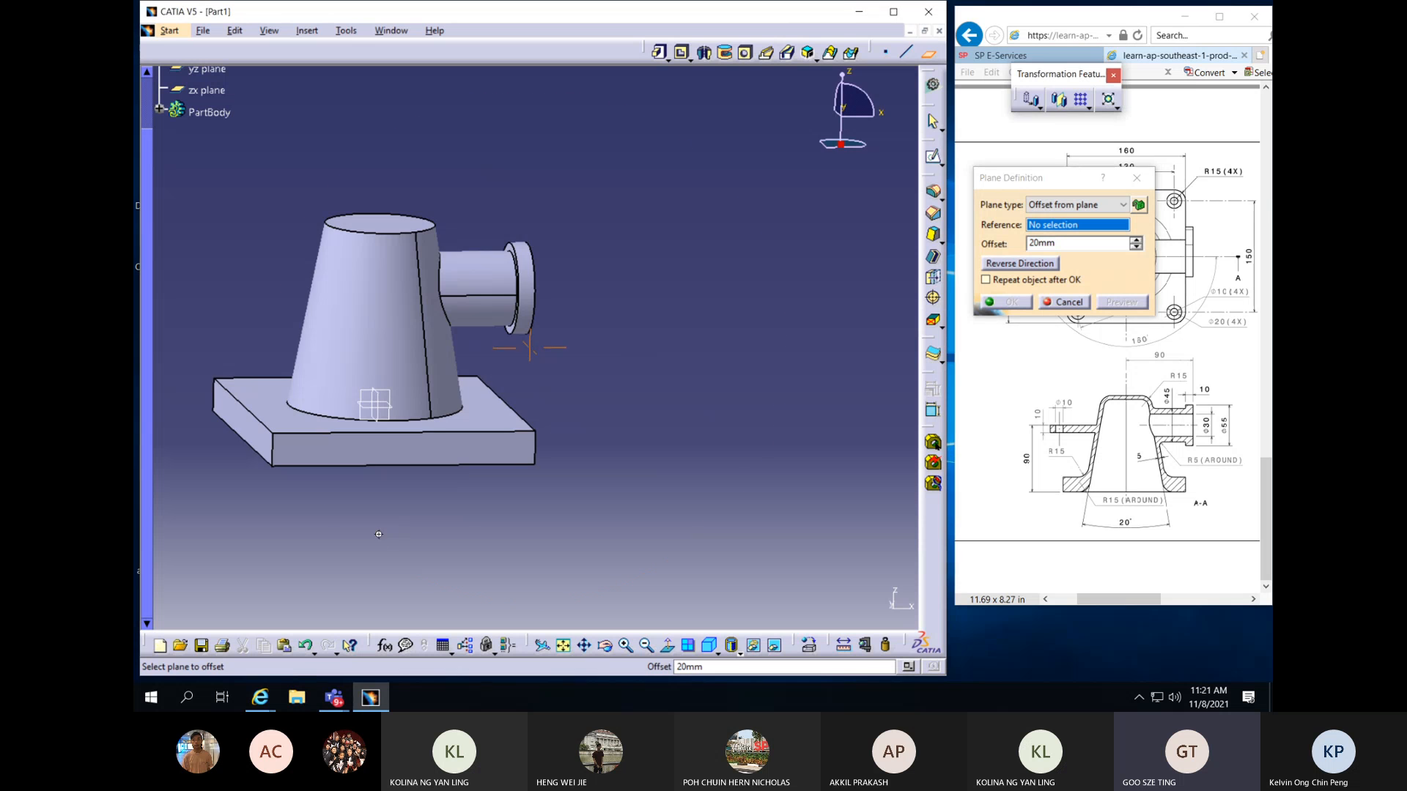
pyautogui.moveTo(396, 531); pyautogui.dragTo(368, 419, button='middle')
pyautogui.click(368, 419)
pyautogui.moveTo(454, 299); pyautogui.dragTo(472, 507, button='middle')
pyautogui.click(1033, 266)
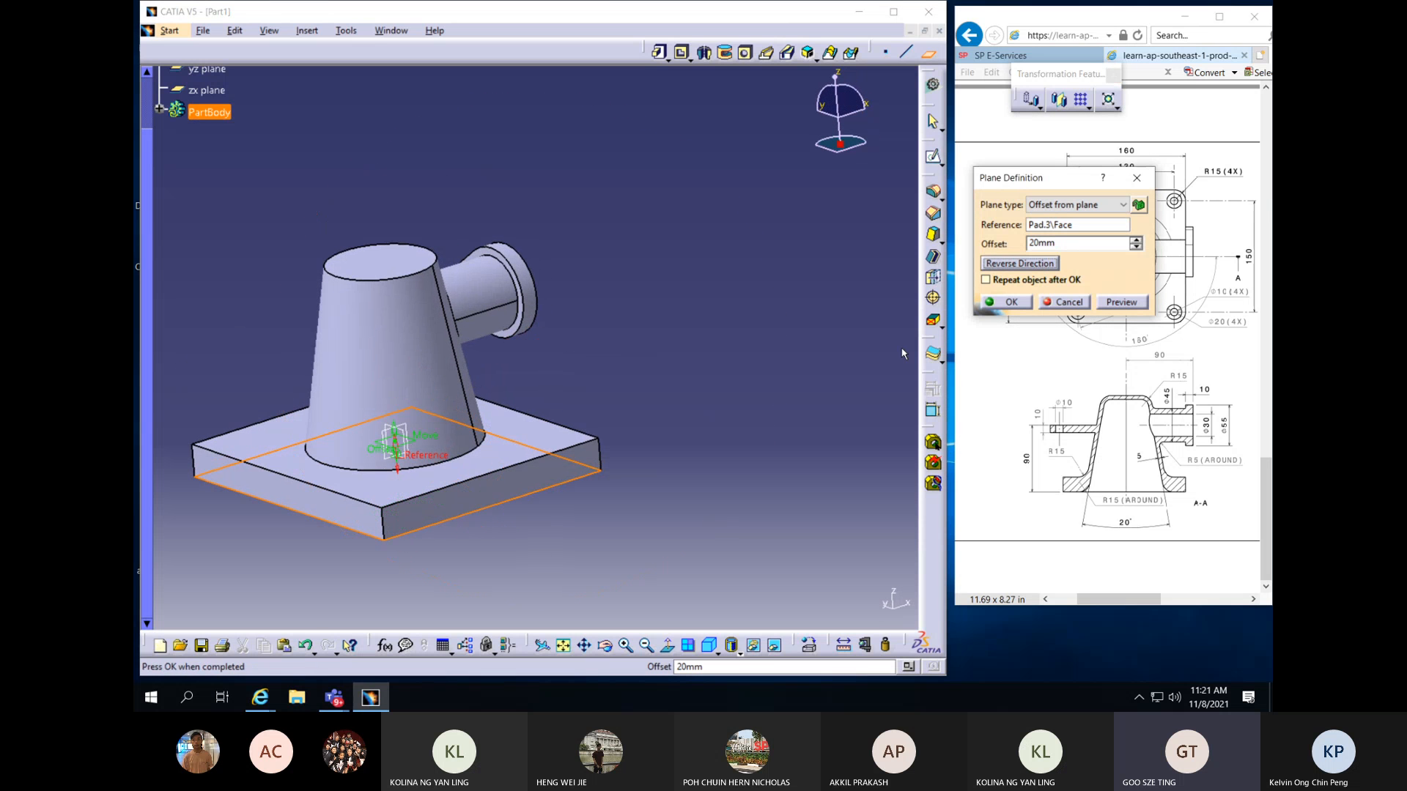
pyautogui.moveTo(604, 583); pyautogui.dragTo(512, 572, button='middle')
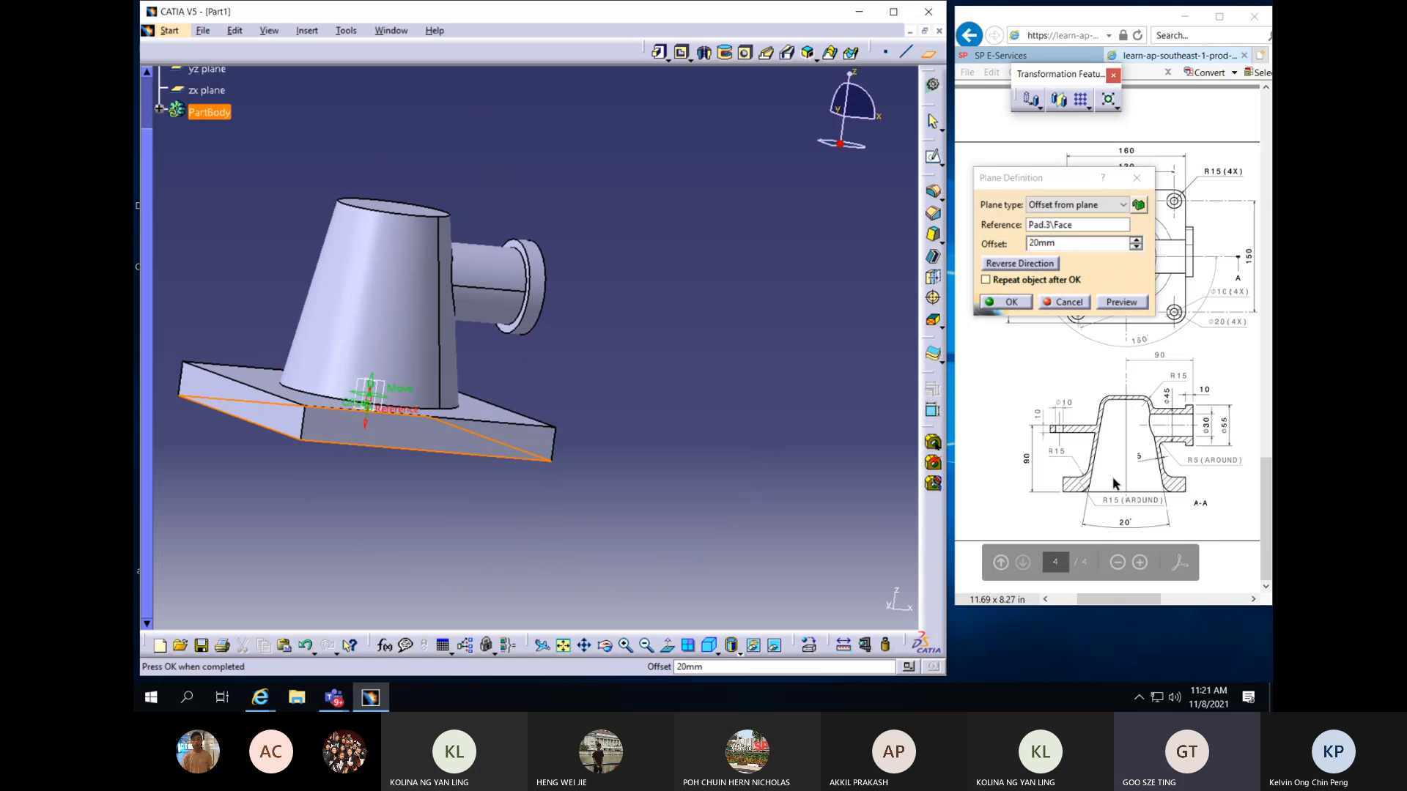
pyautogui.click(1077, 245)
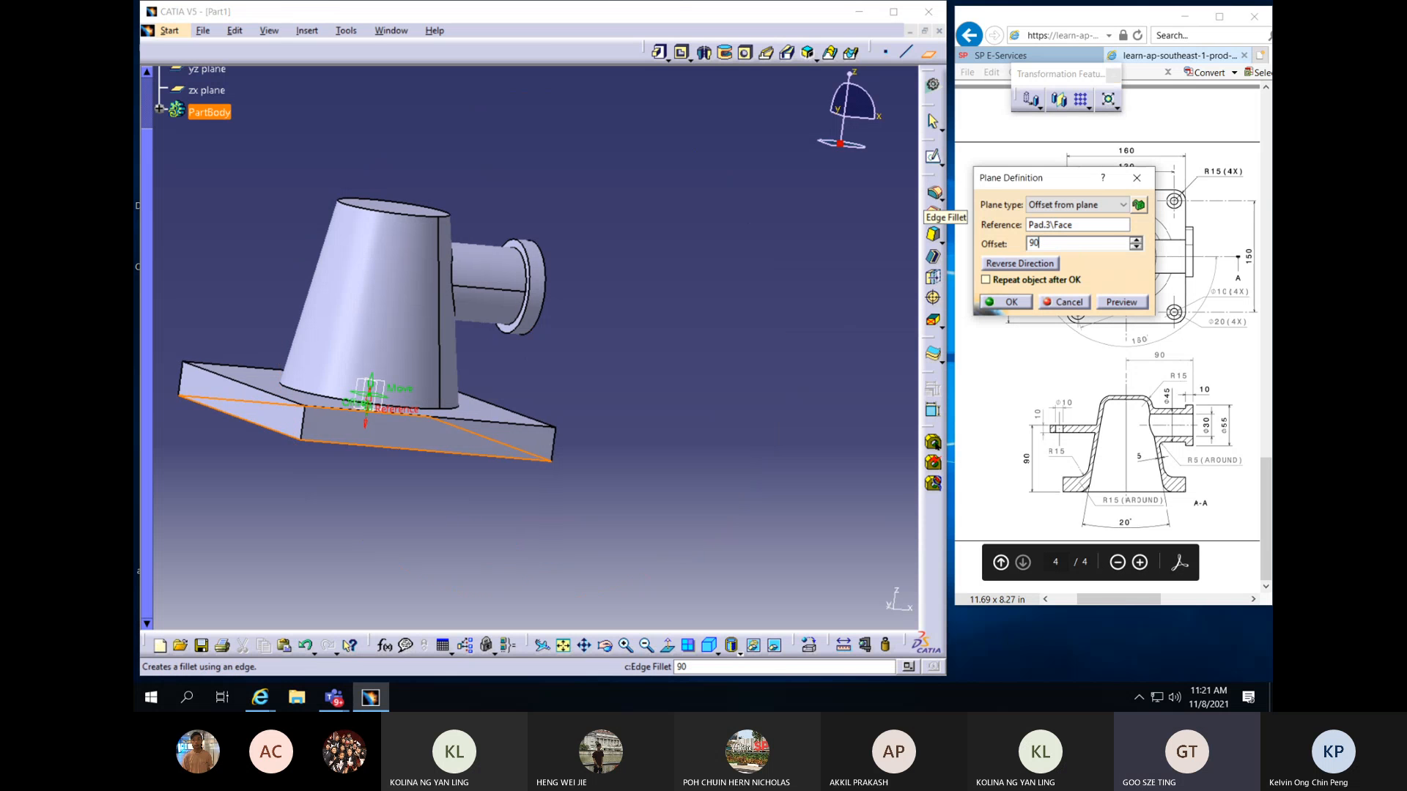
pyautogui.click(1108, 303)
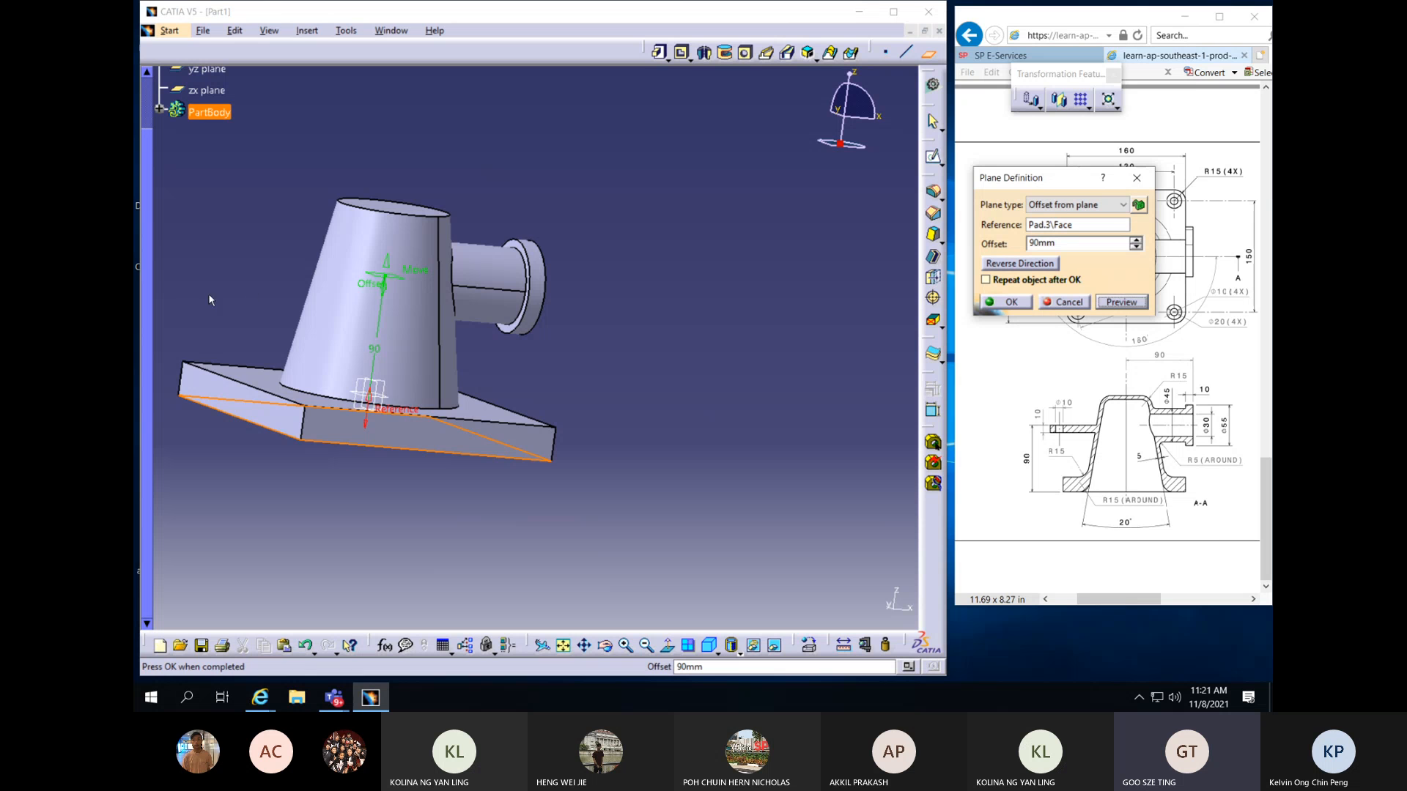
pyautogui.moveTo(616, 282); pyautogui.dragTo(530, 288, button='middle')
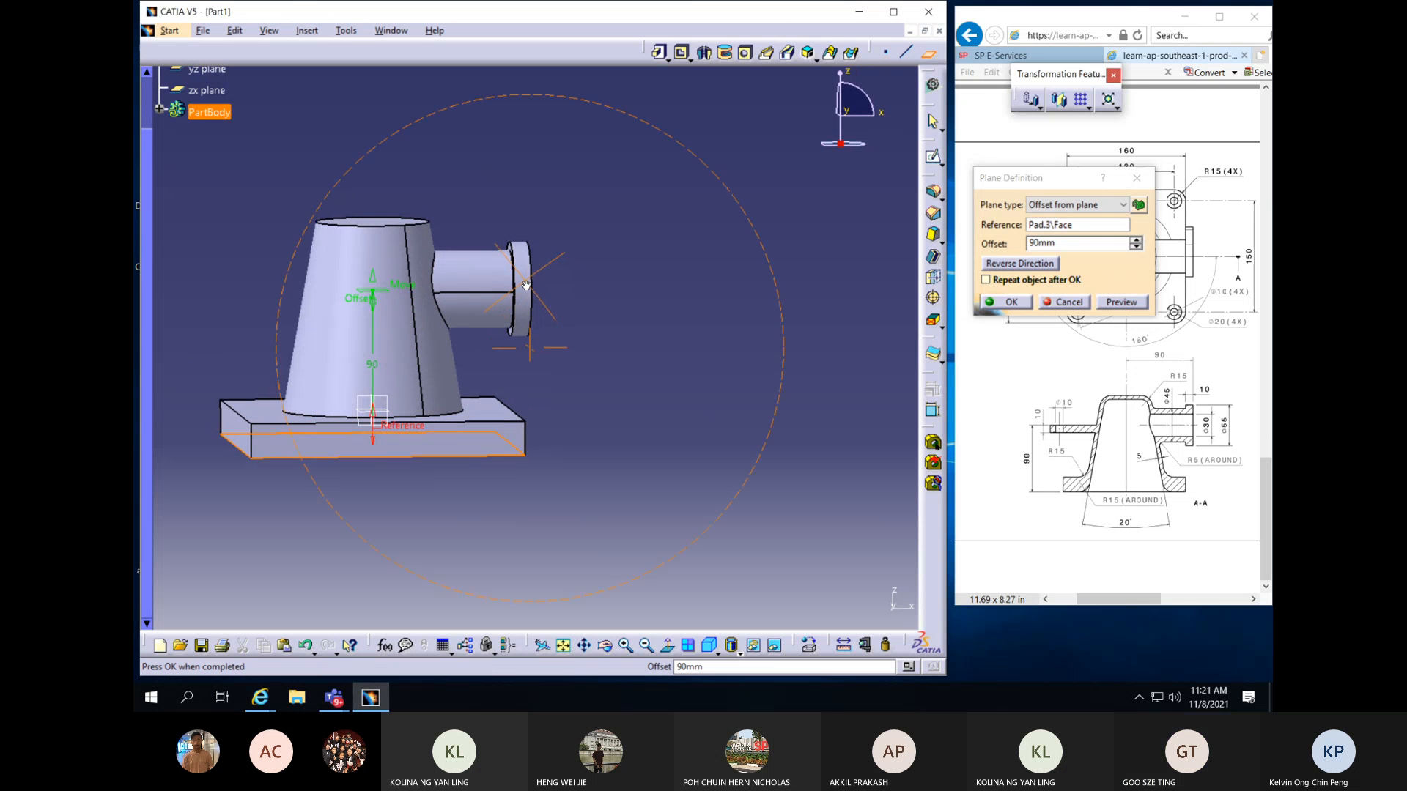
pyautogui.click(1006, 304)
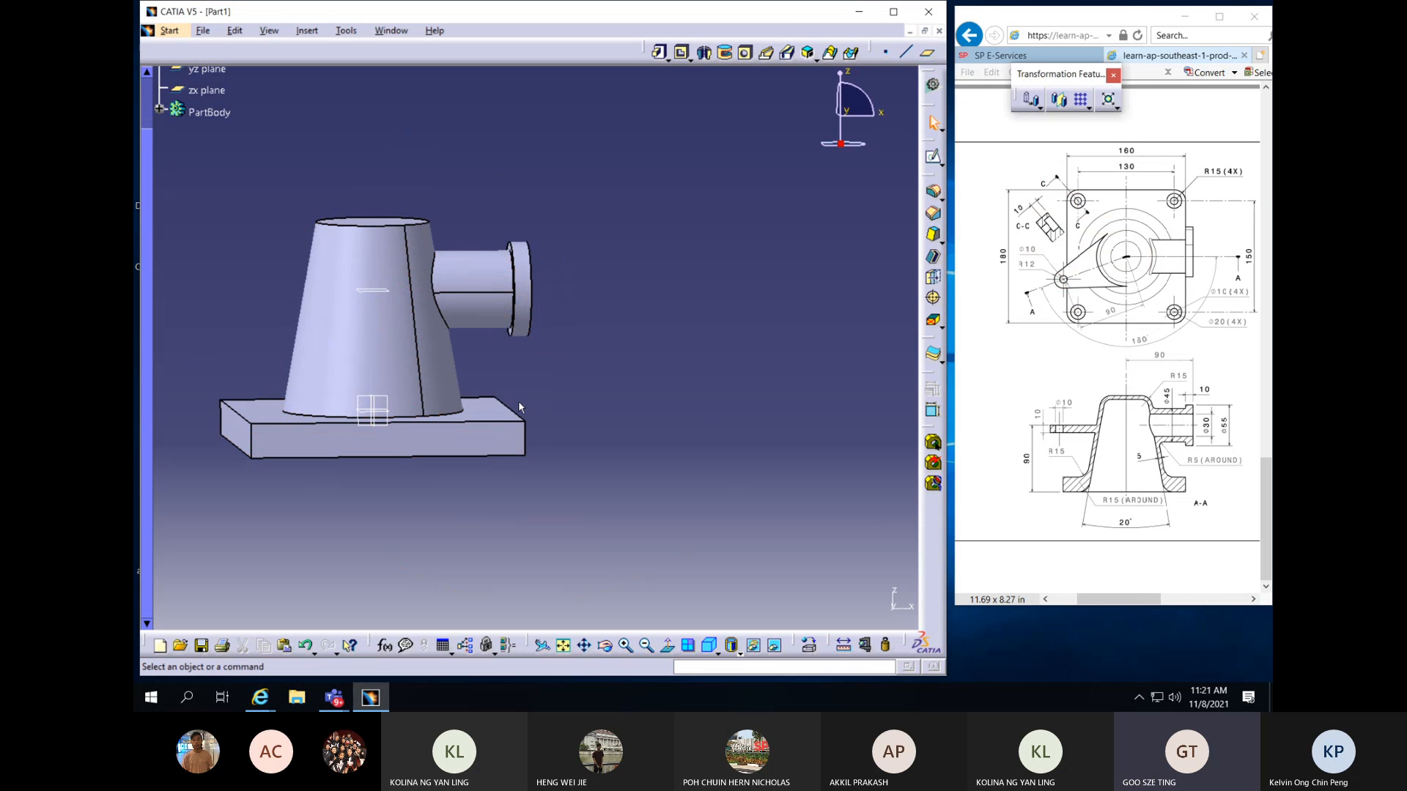
# Open a new sketch on the offset plane that crosses the tapered body
pyautogui.moveTo(518, 401); pyautogui.dragTo(704, 398, button='middle')
pyautogui.click(564, 288)
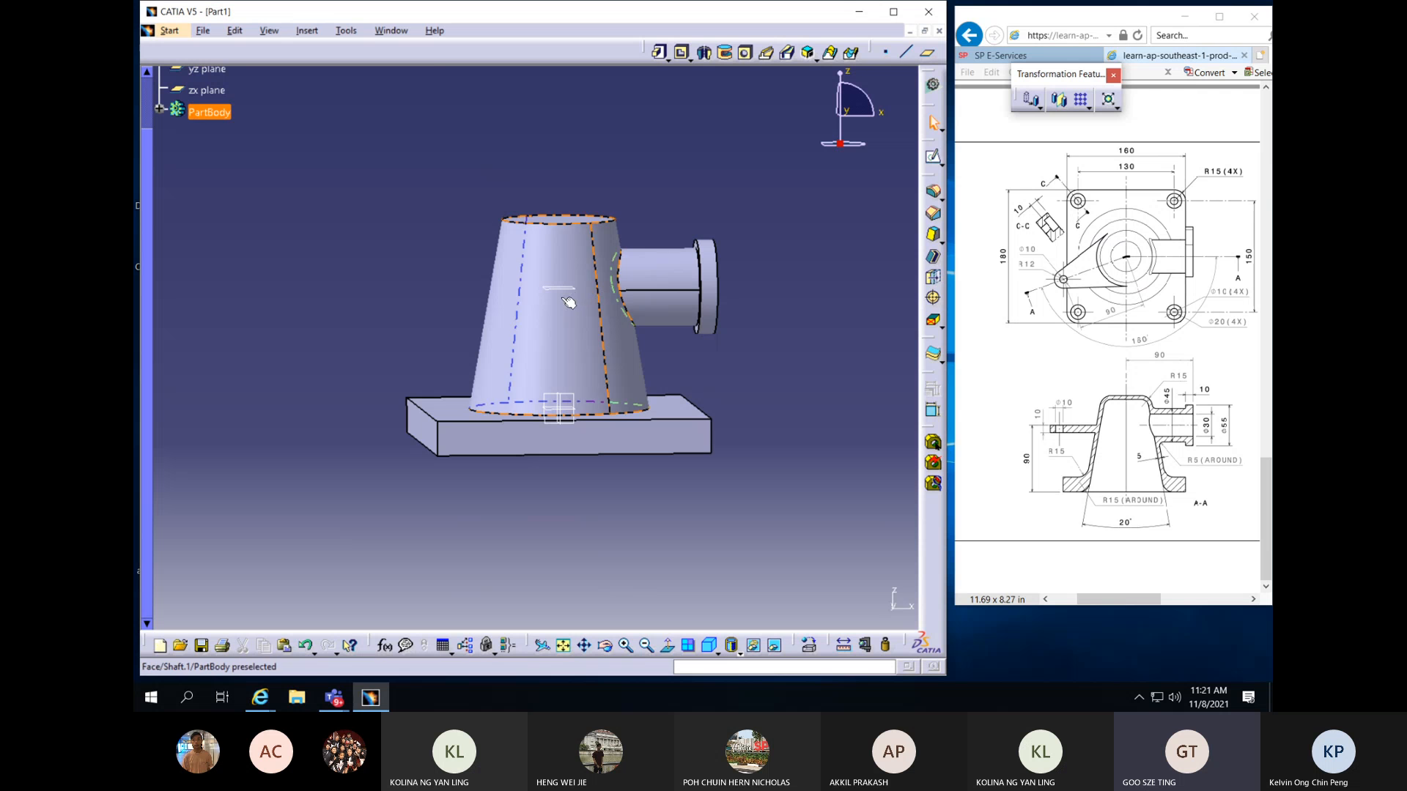
pyautogui.click(932, 161)
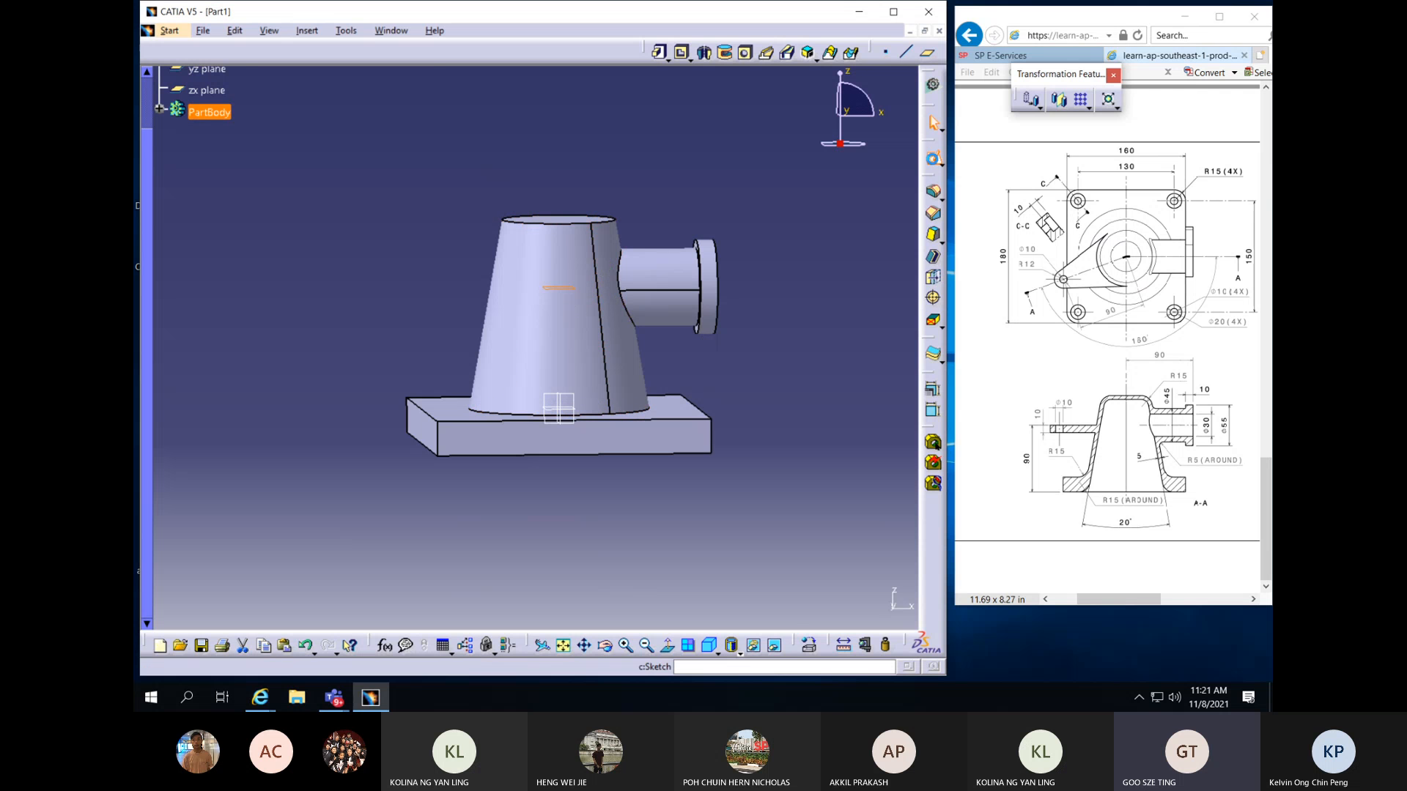
pyautogui.click(564, 647)
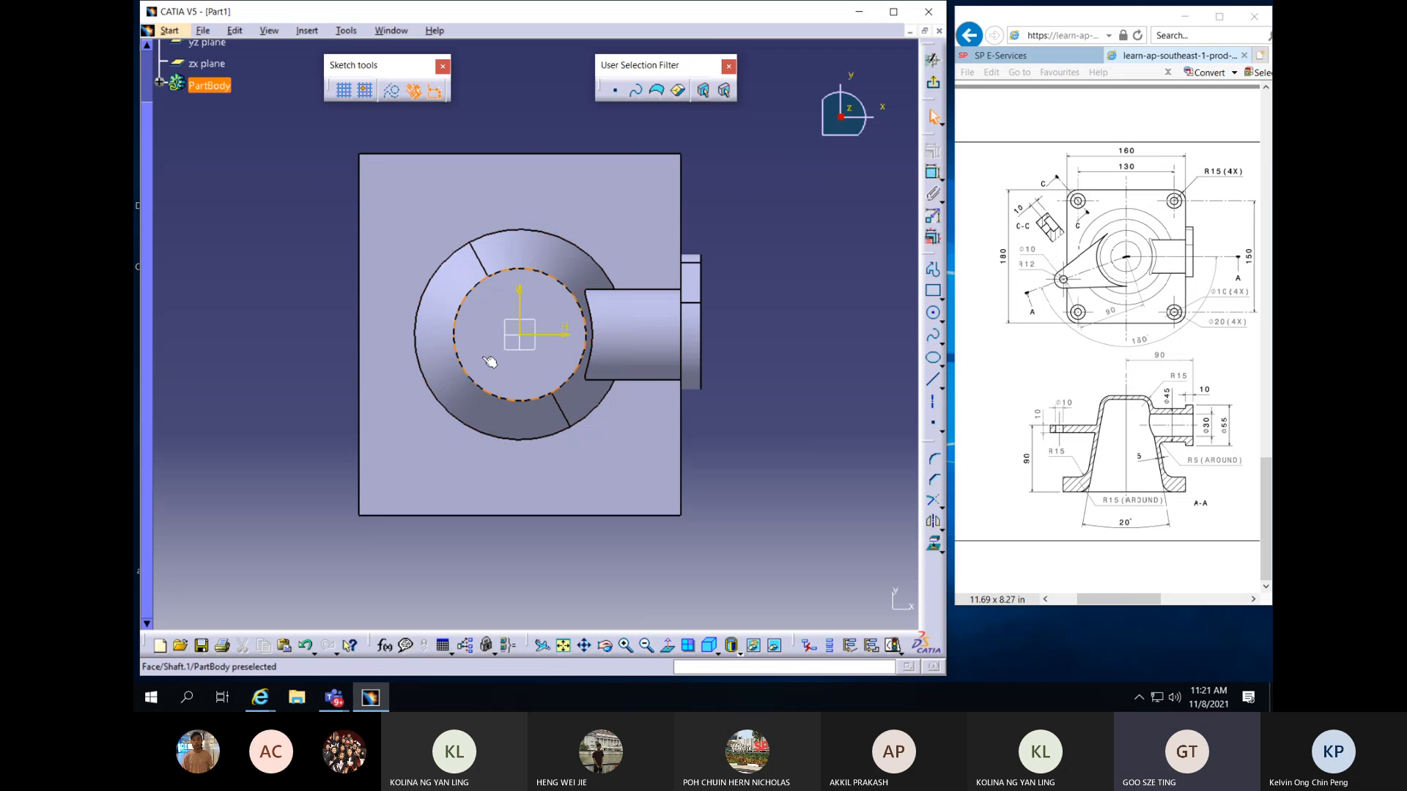
# Intersect the tapered body's conical face with the sketch plane to get its circular outline in the sketch
pyautogui.moveTo(601, 429); pyautogui.dragTo(601, 429, button='middle')
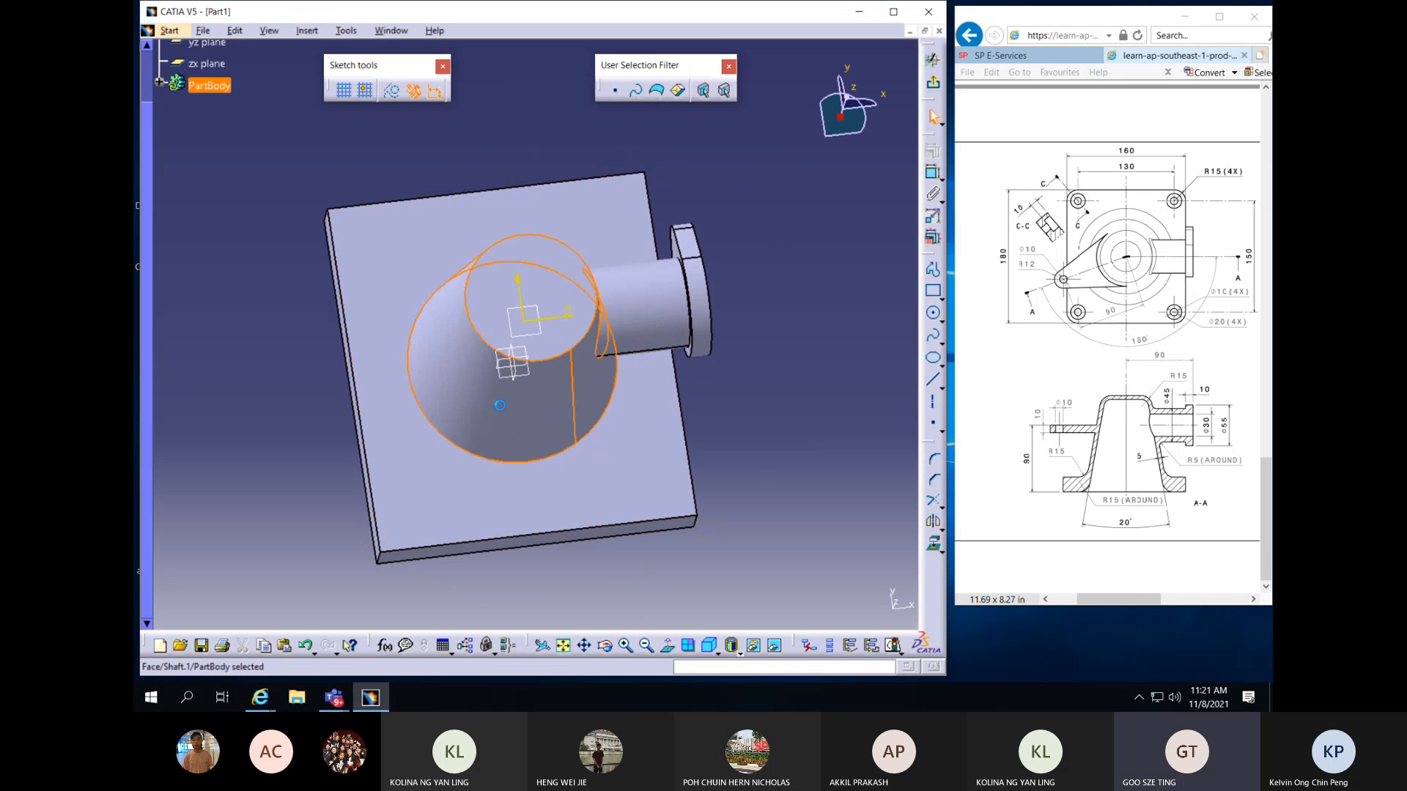
pyautogui.click(610, 386)
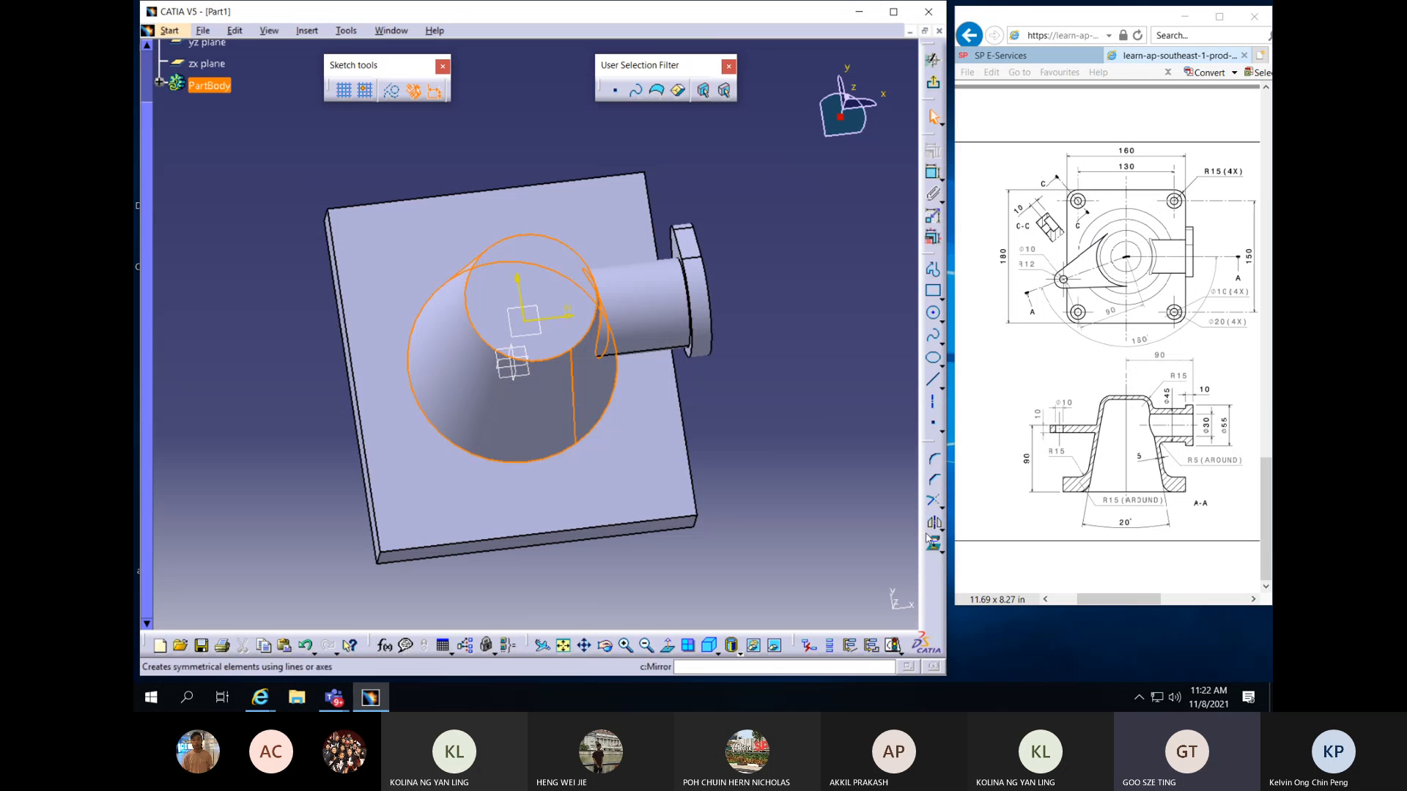
pyautogui.click(941, 555)
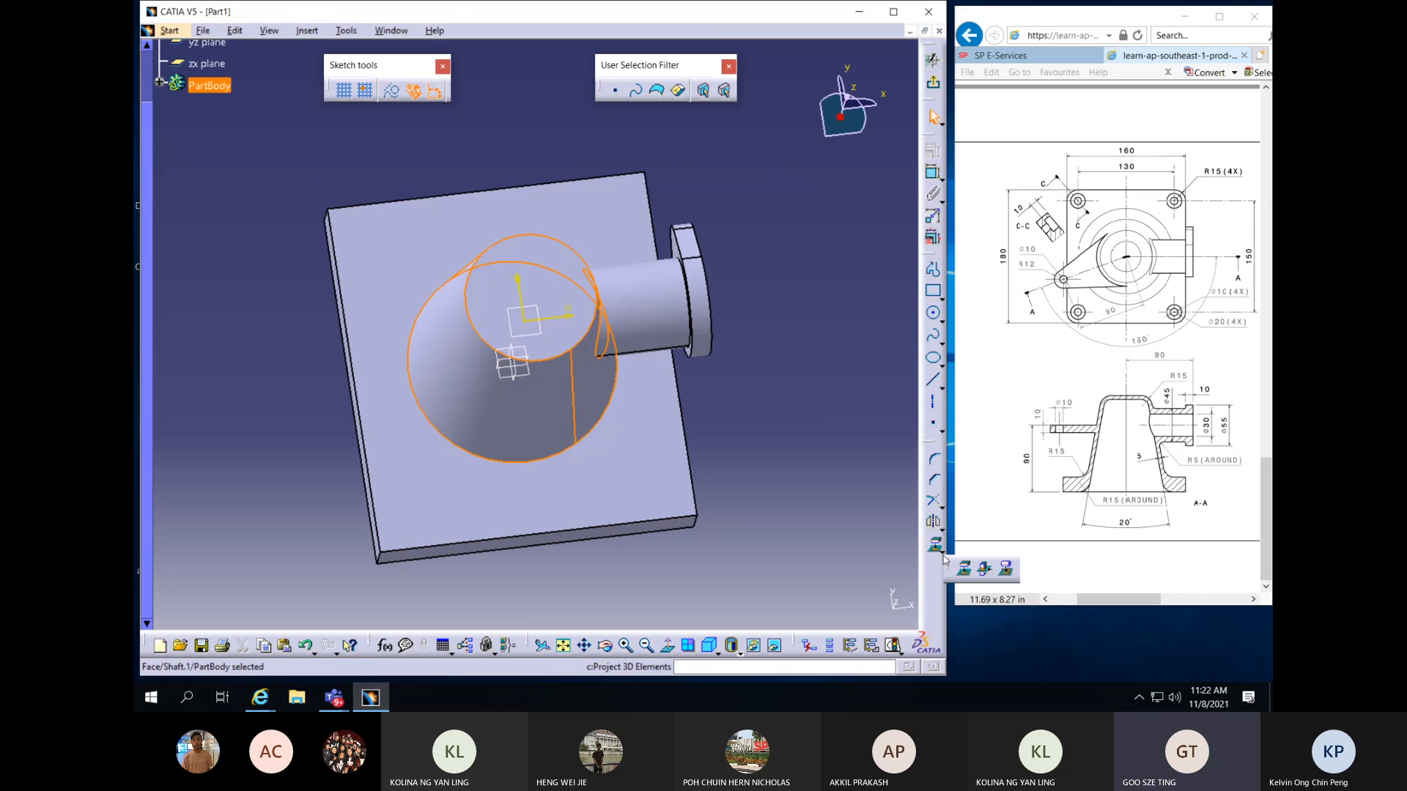
pyautogui.click(985, 570)
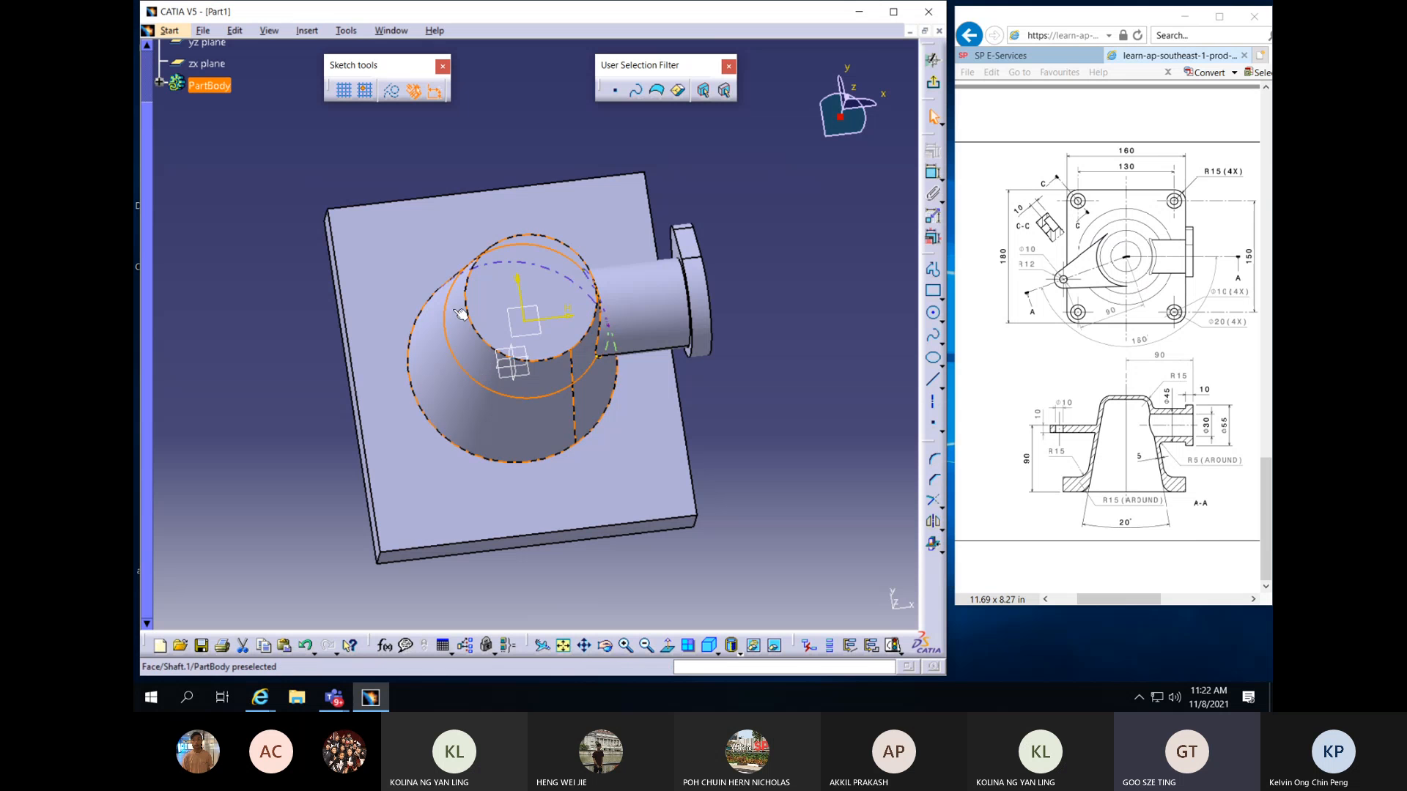
pyautogui.moveTo(383, 377); pyautogui.dragTo(569, 329, button='middle')
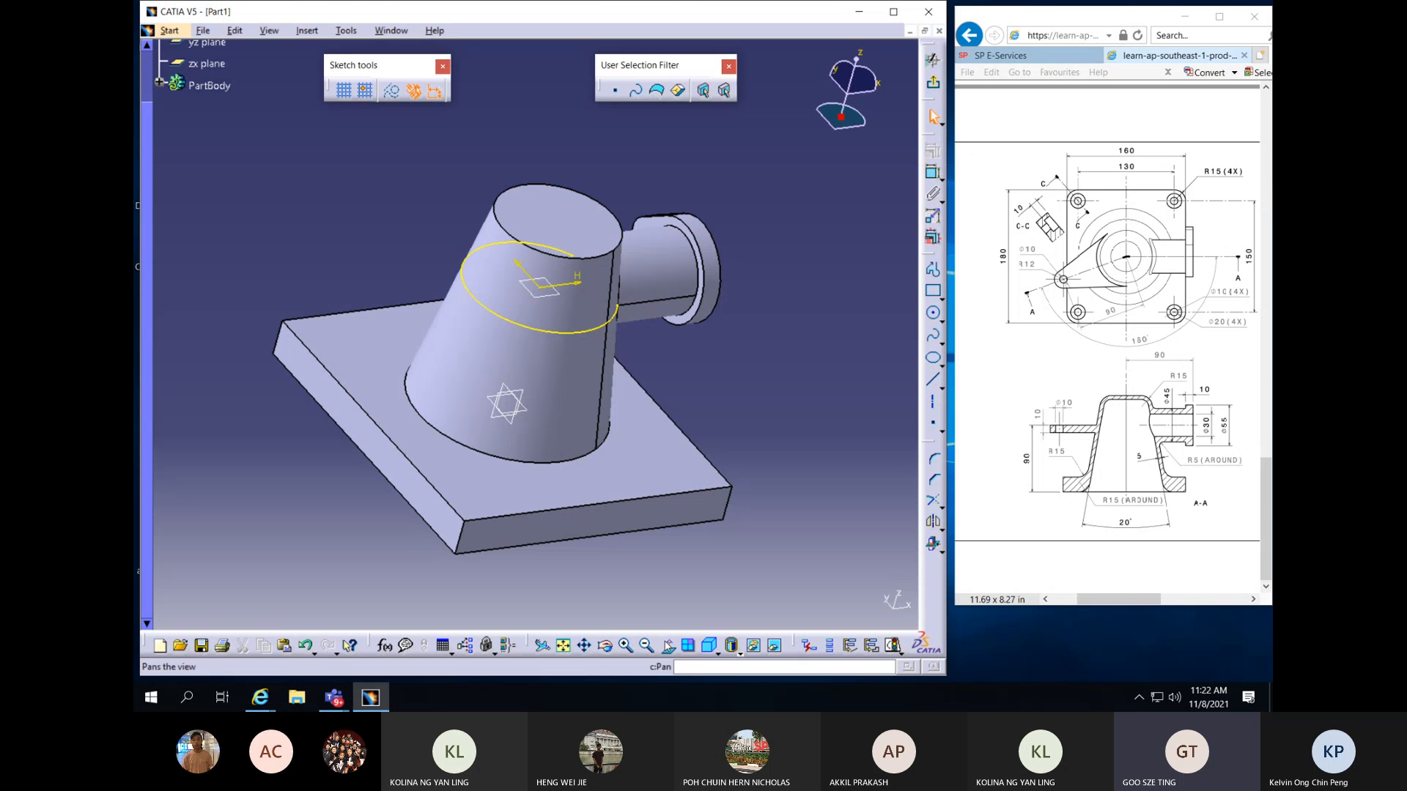
# Draw an axis from the sketch origin out past the base plate on the side opposite the boss, at about 209°
pyautogui.click(668, 645)
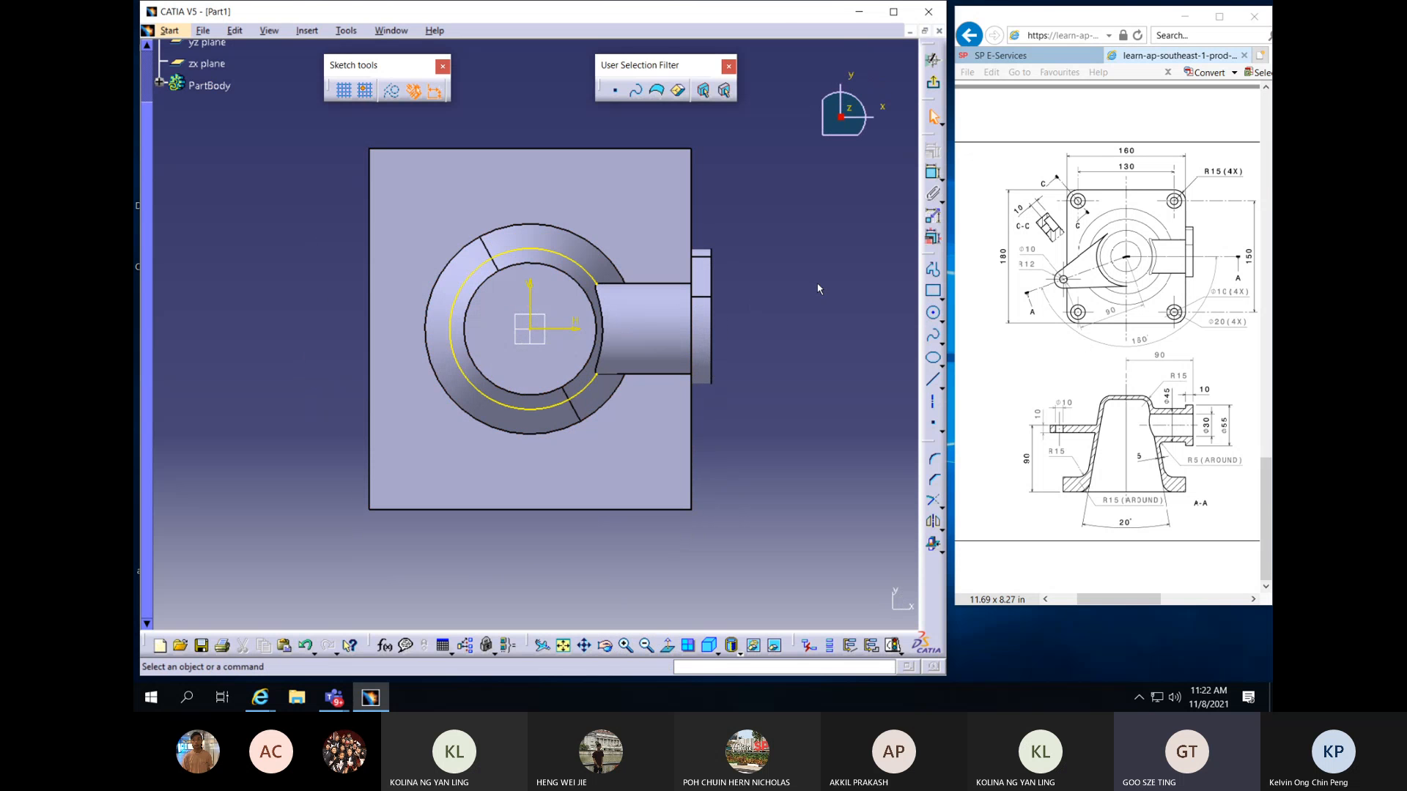
pyautogui.click(933, 401)
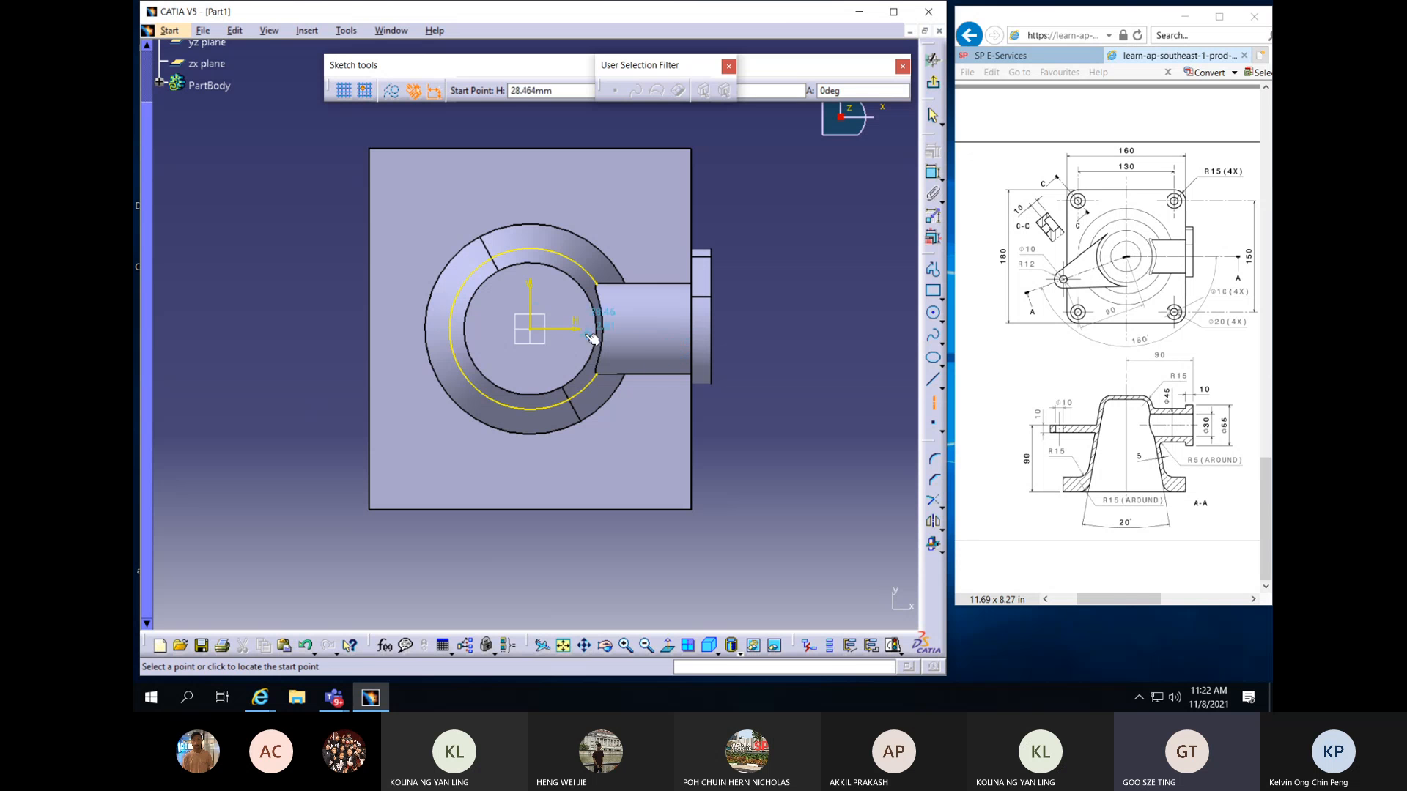
pyautogui.click(533, 330)
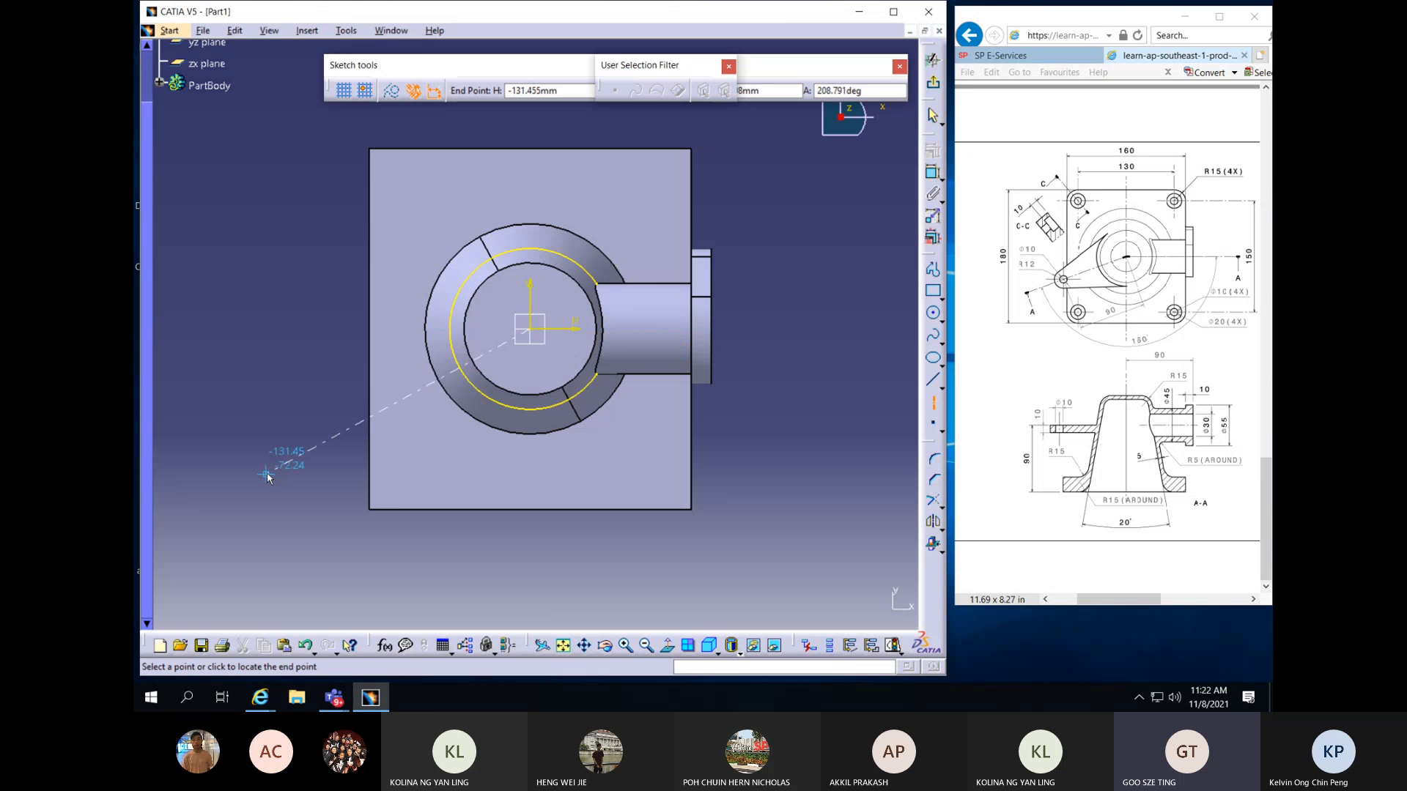
pyautogui.click(267, 475)
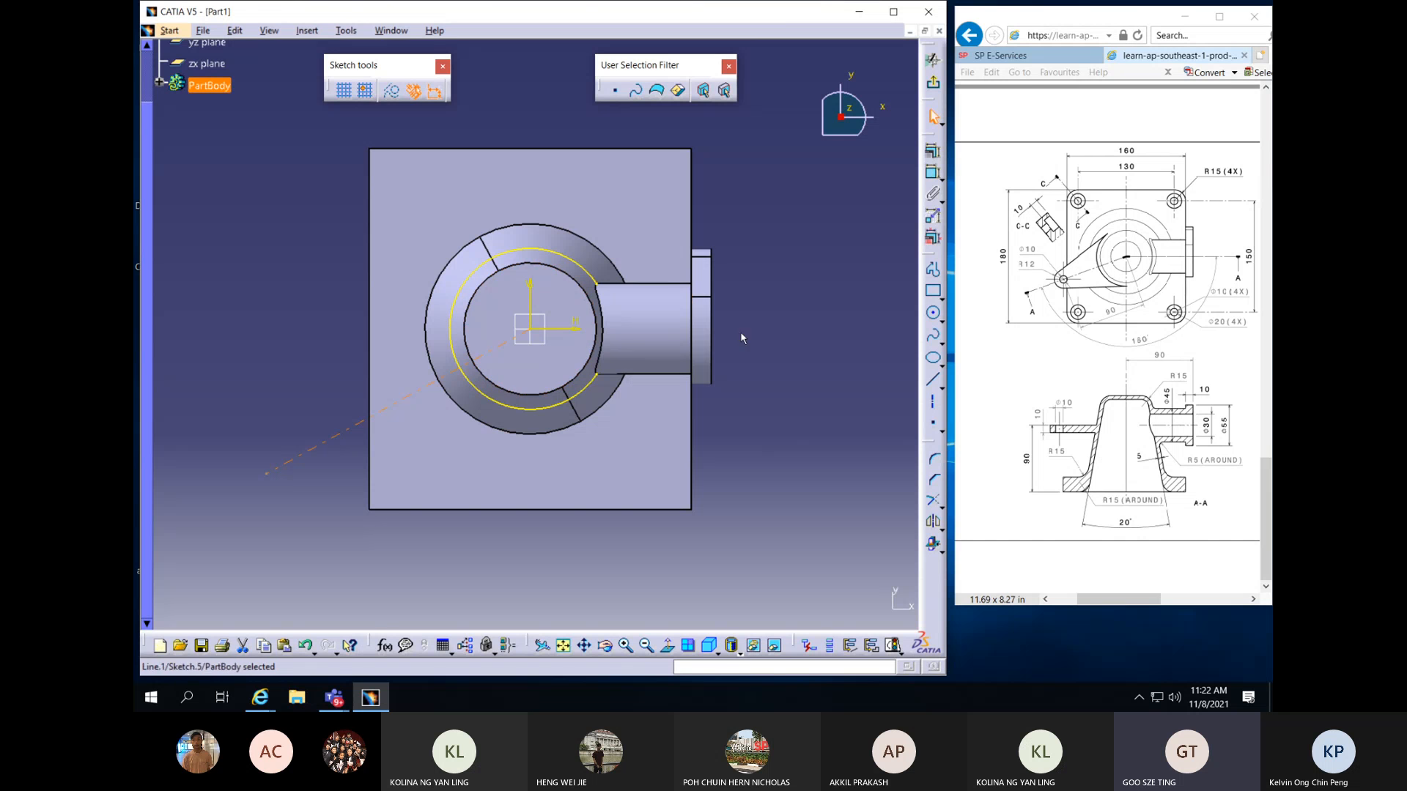
# Constrain the angle between the slanted axis and the horizontal sketch axis to 160°
pyautogui.click(572, 331)
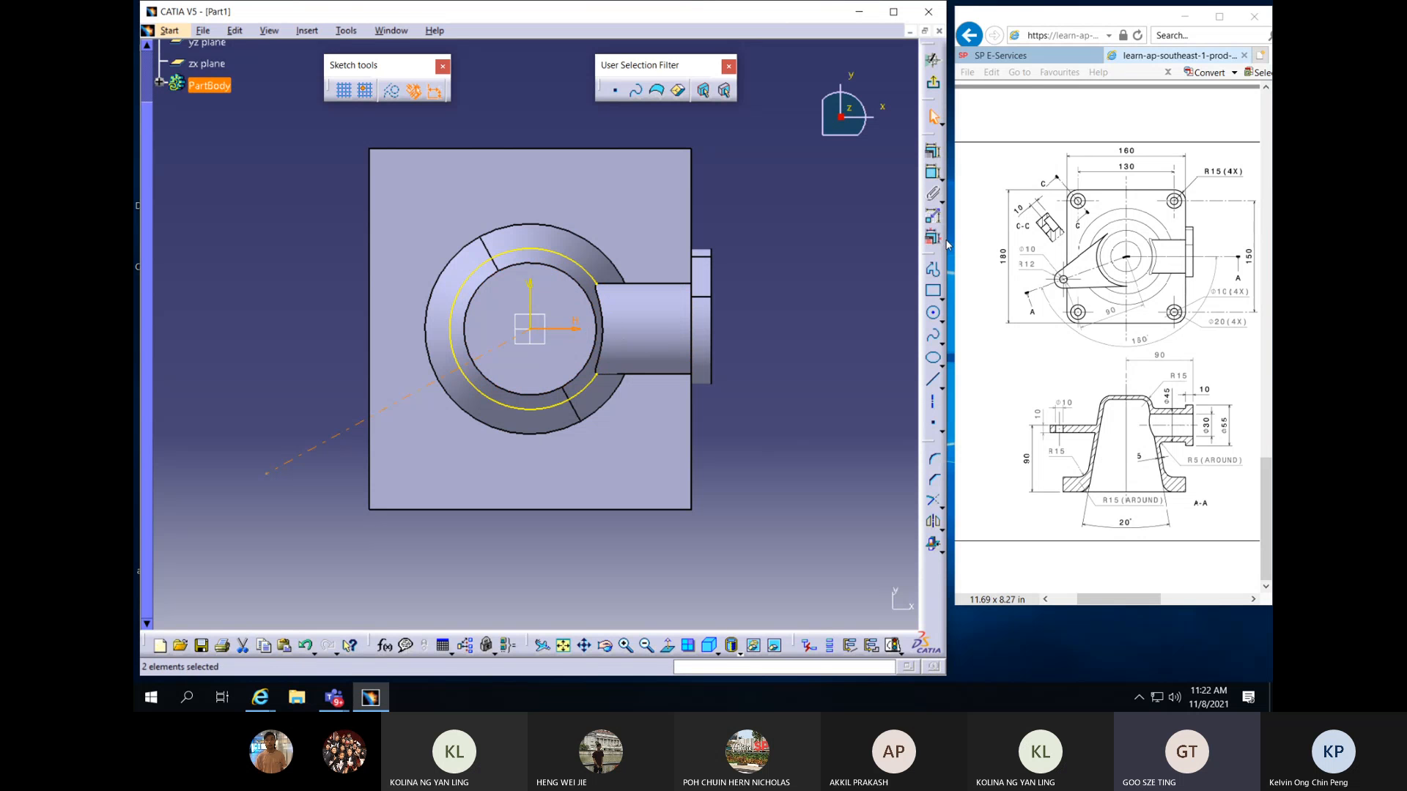
pyautogui.click(934, 177)
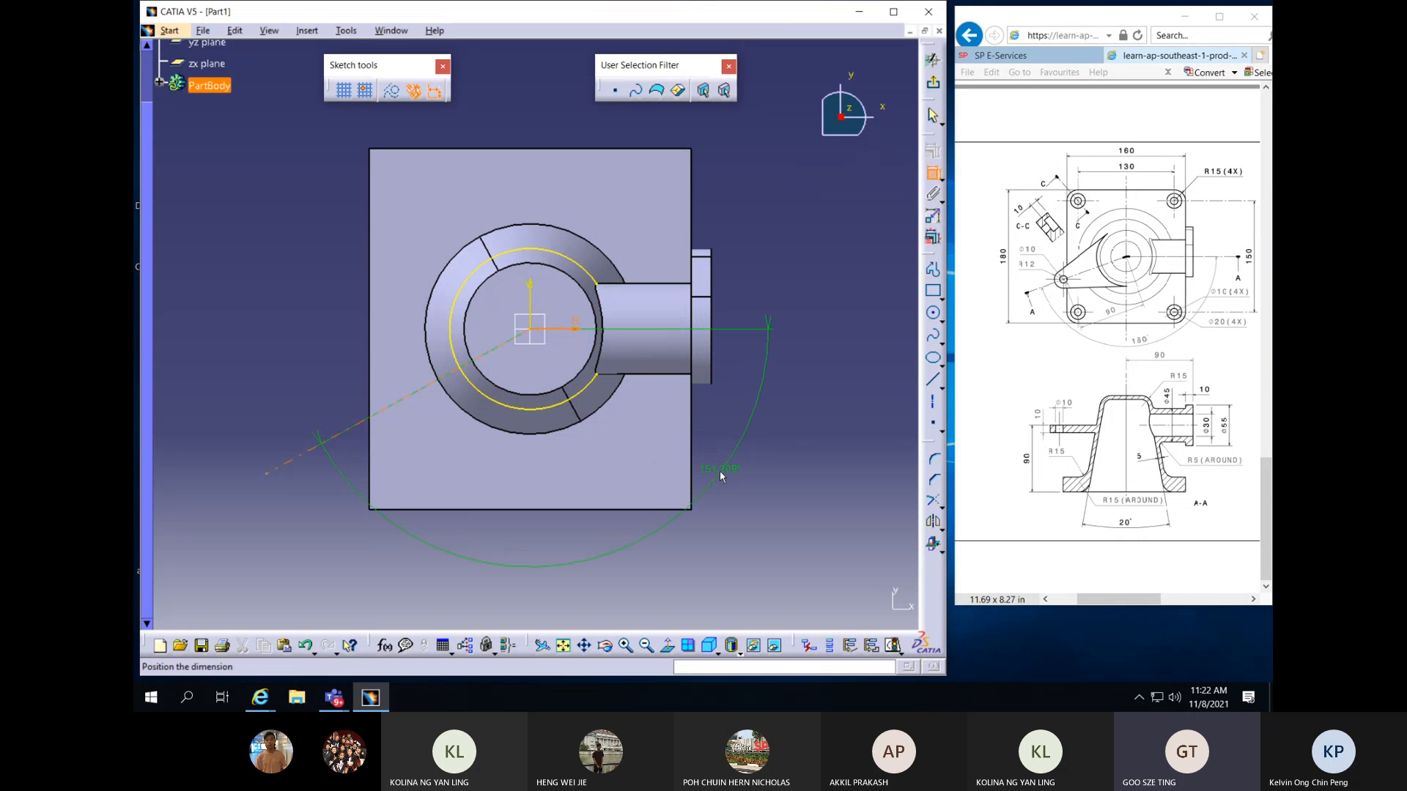
pyautogui.click(723, 469)
pyautogui.doubleClick(736, 471)
pyautogui.write('160')
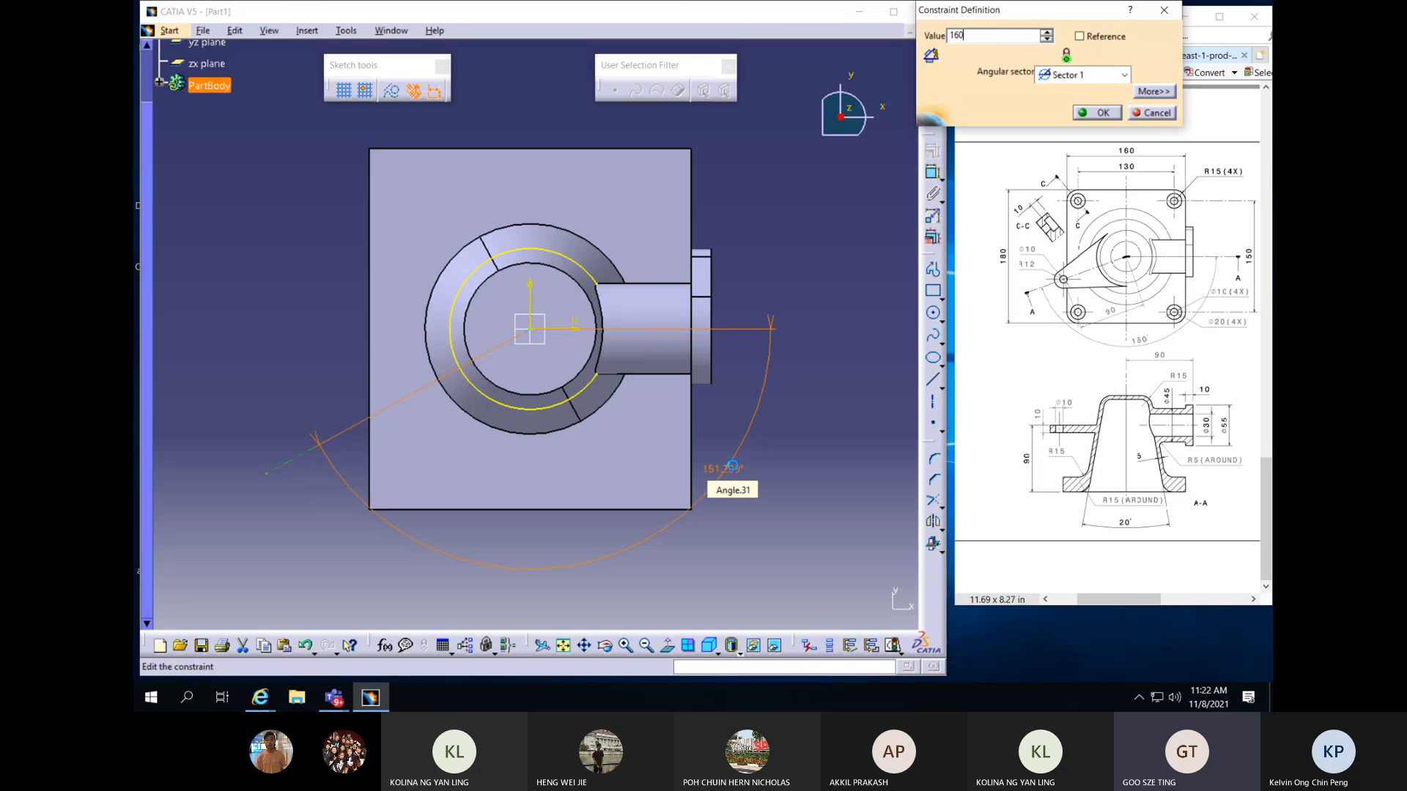
pyautogui.press('Return')
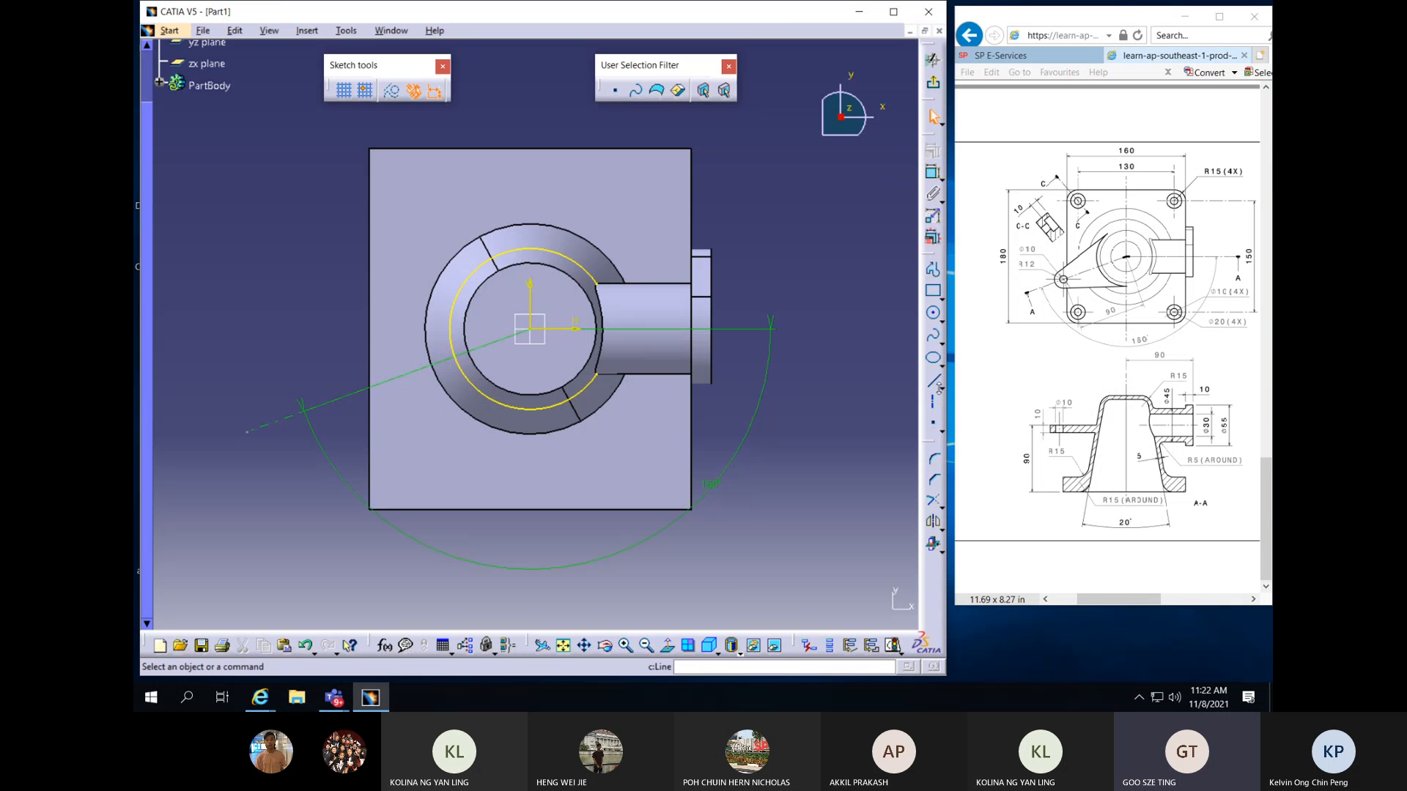
# Draw a circle centred on the slanted axis beyond the base plate's edge and set its diameter to 24 mm
pyautogui.click(933, 313)
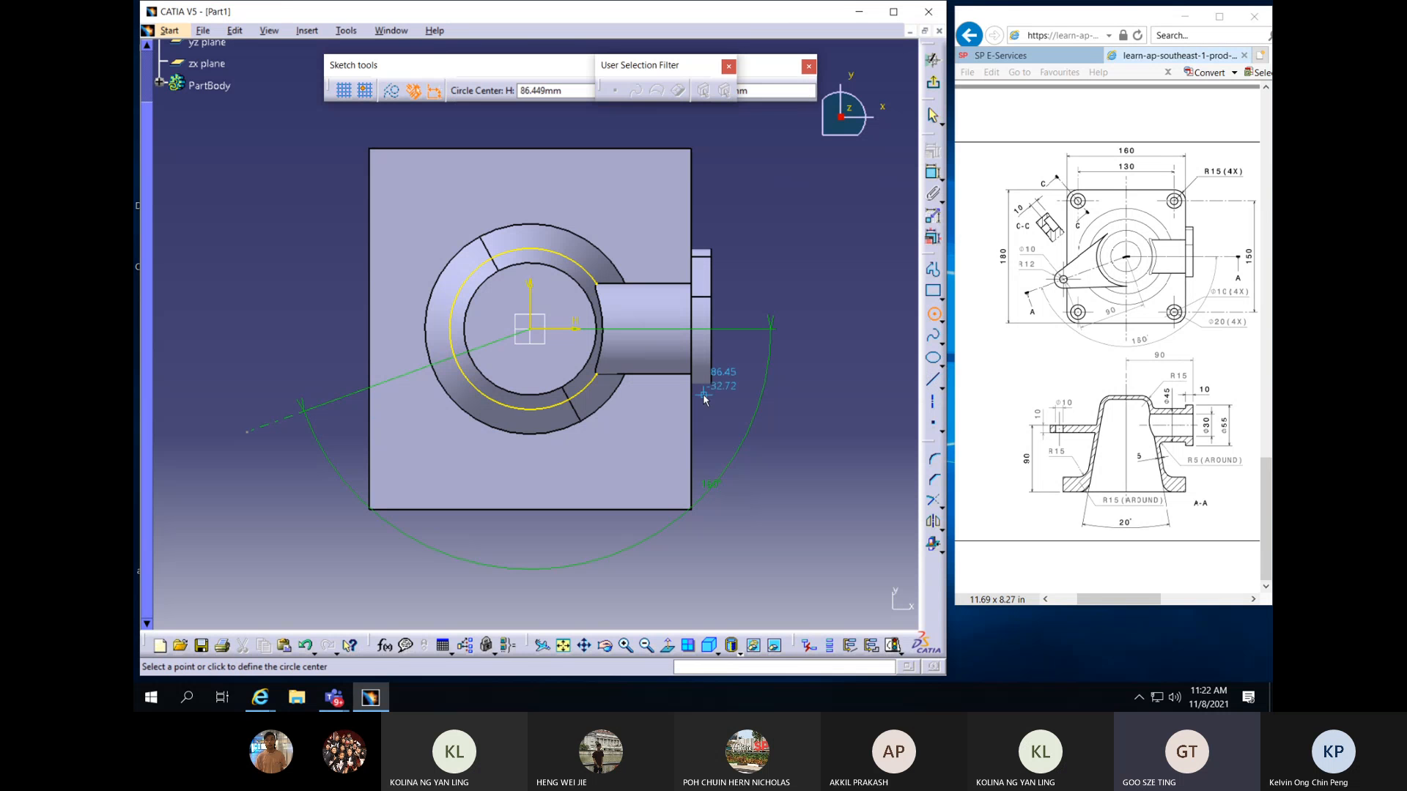
pyautogui.click(338, 395)
pyautogui.click(337, 375)
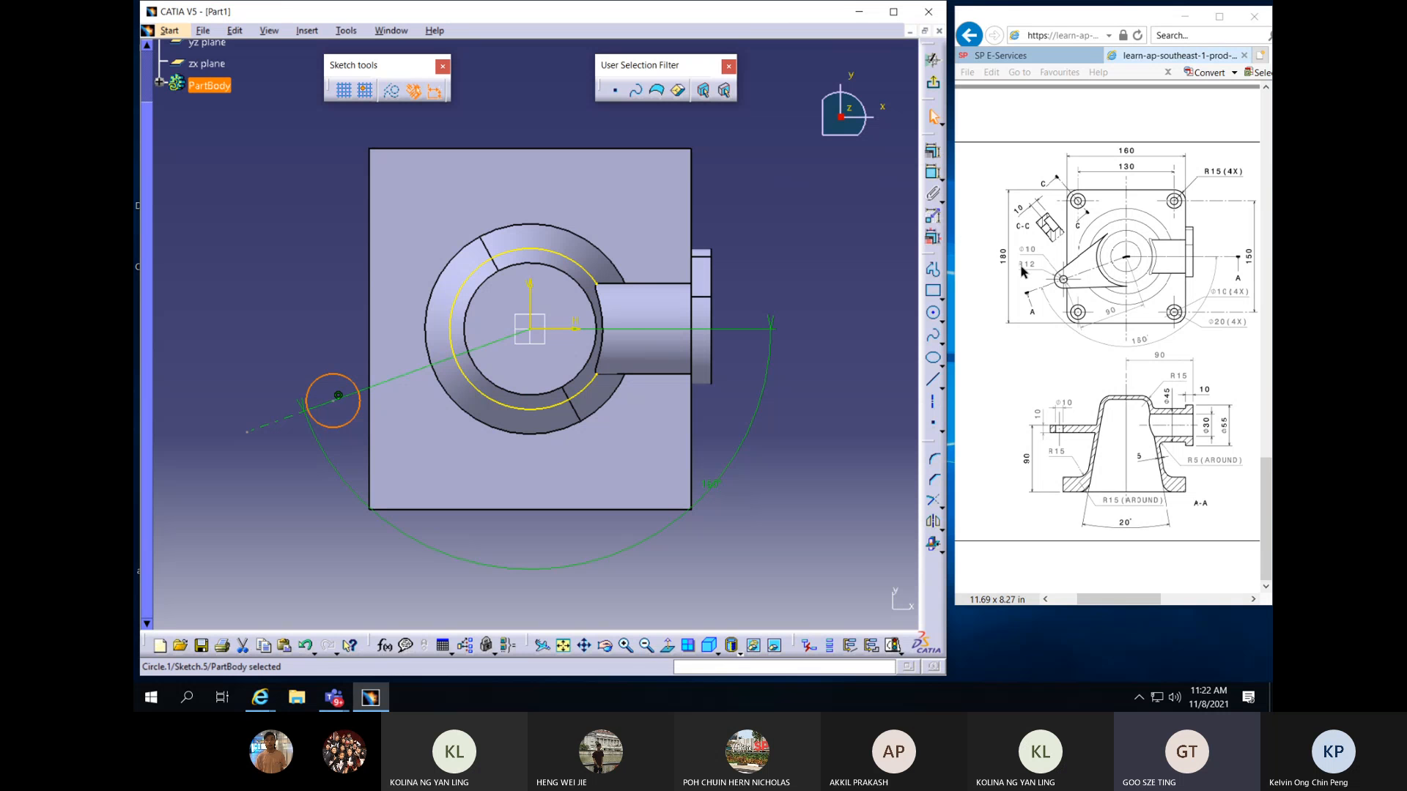
pyautogui.click(933, 172)
pyautogui.click(256, 320)
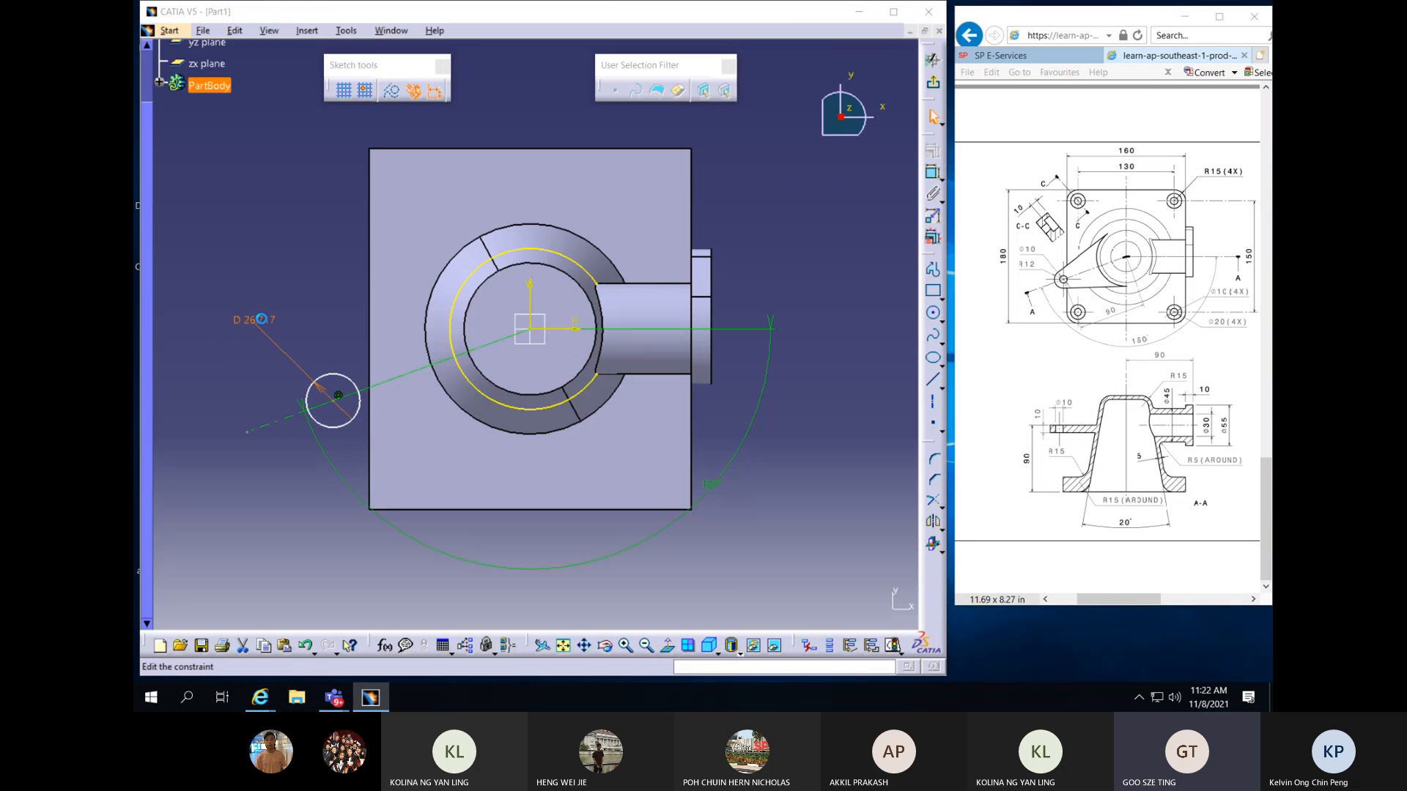
pyautogui.doubleClick(251, 320)
pyautogui.write('24')
pyautogui.press('Return')
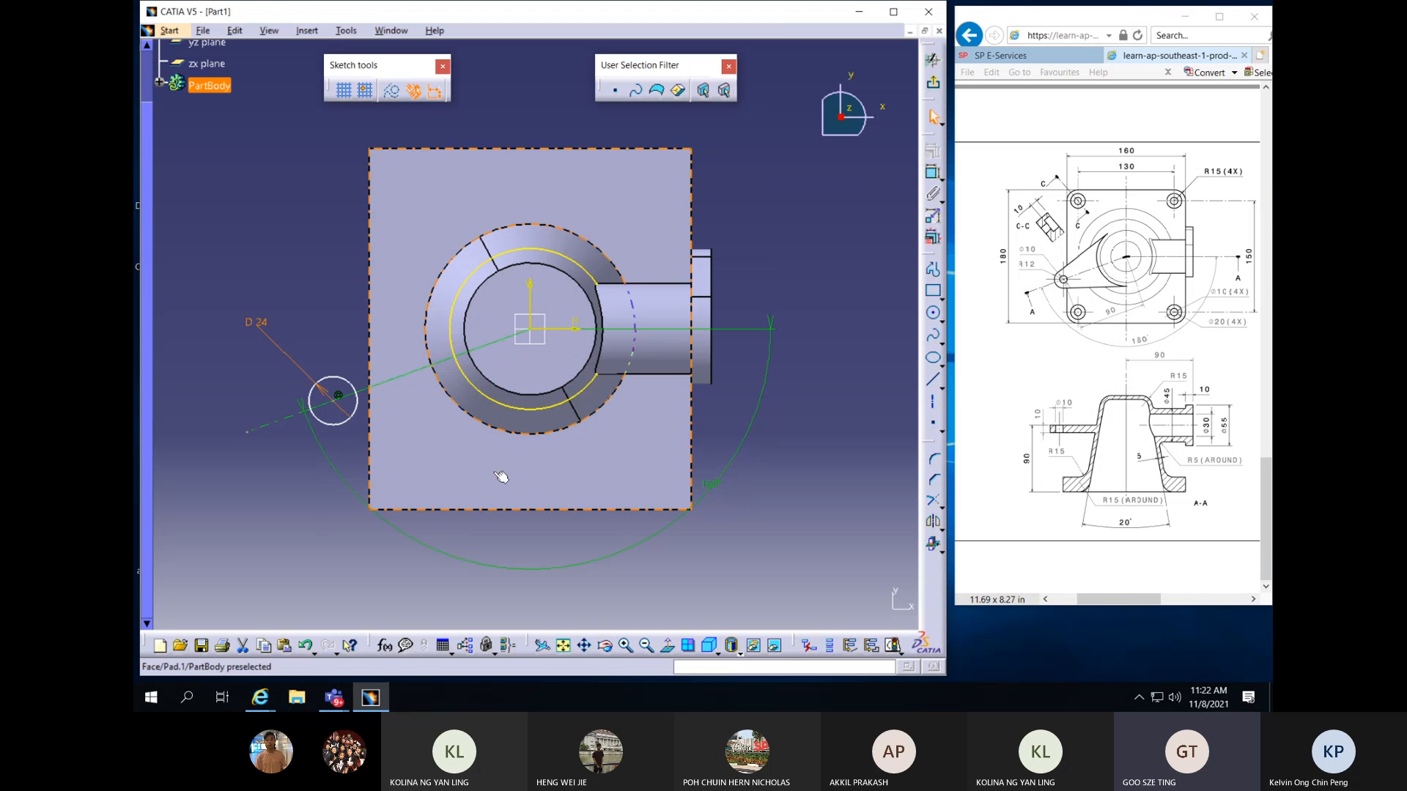
# Constrain the distance from the sketch origin to the 24 mm circle's centre to 90 mm
pyautogui.click(361, 405)
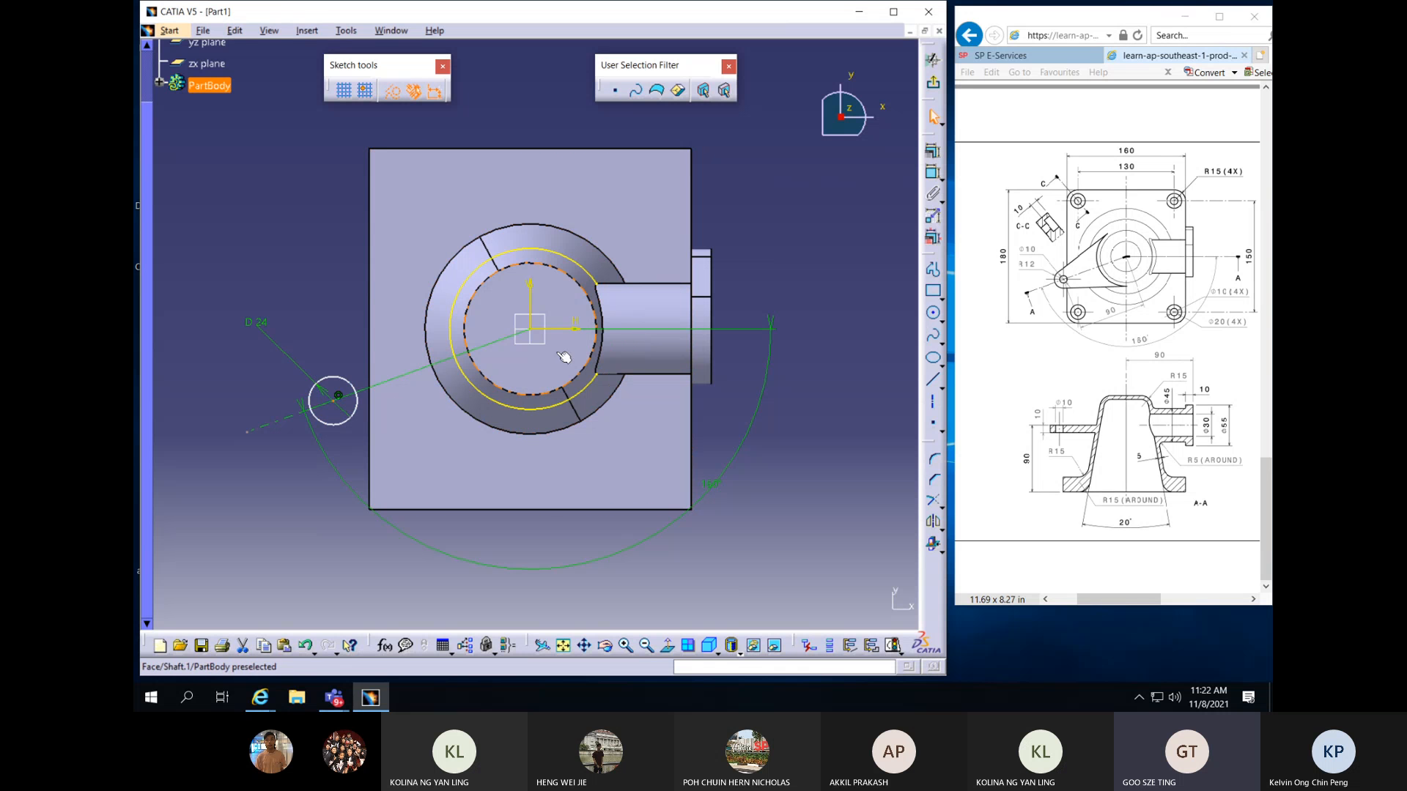
pyautogui.keyDown('ctrl'); pyautogui.click(532, 330); pyautogui.keyUp('ctrl')
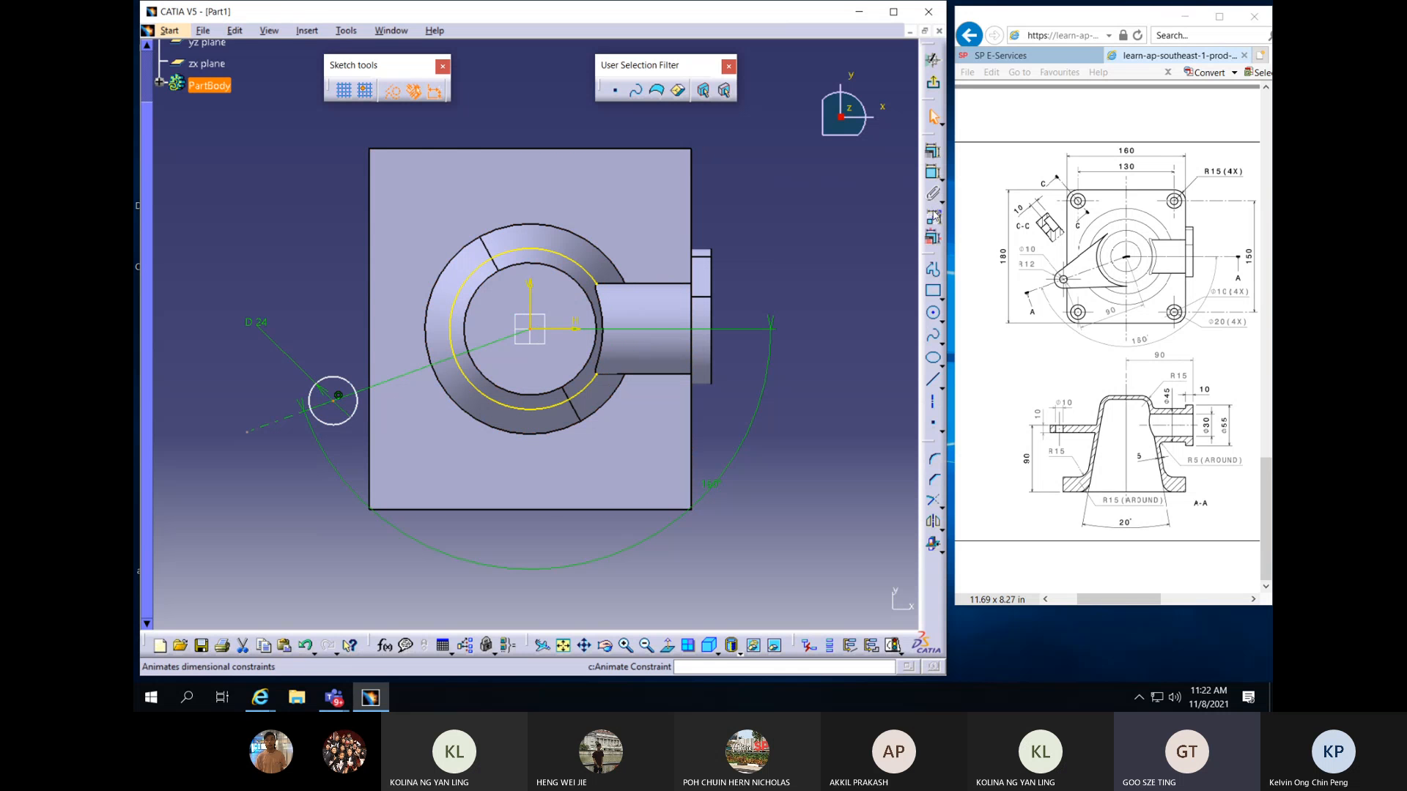
pyautogui.click(933, 172)
pyautogui.click(363, 131)
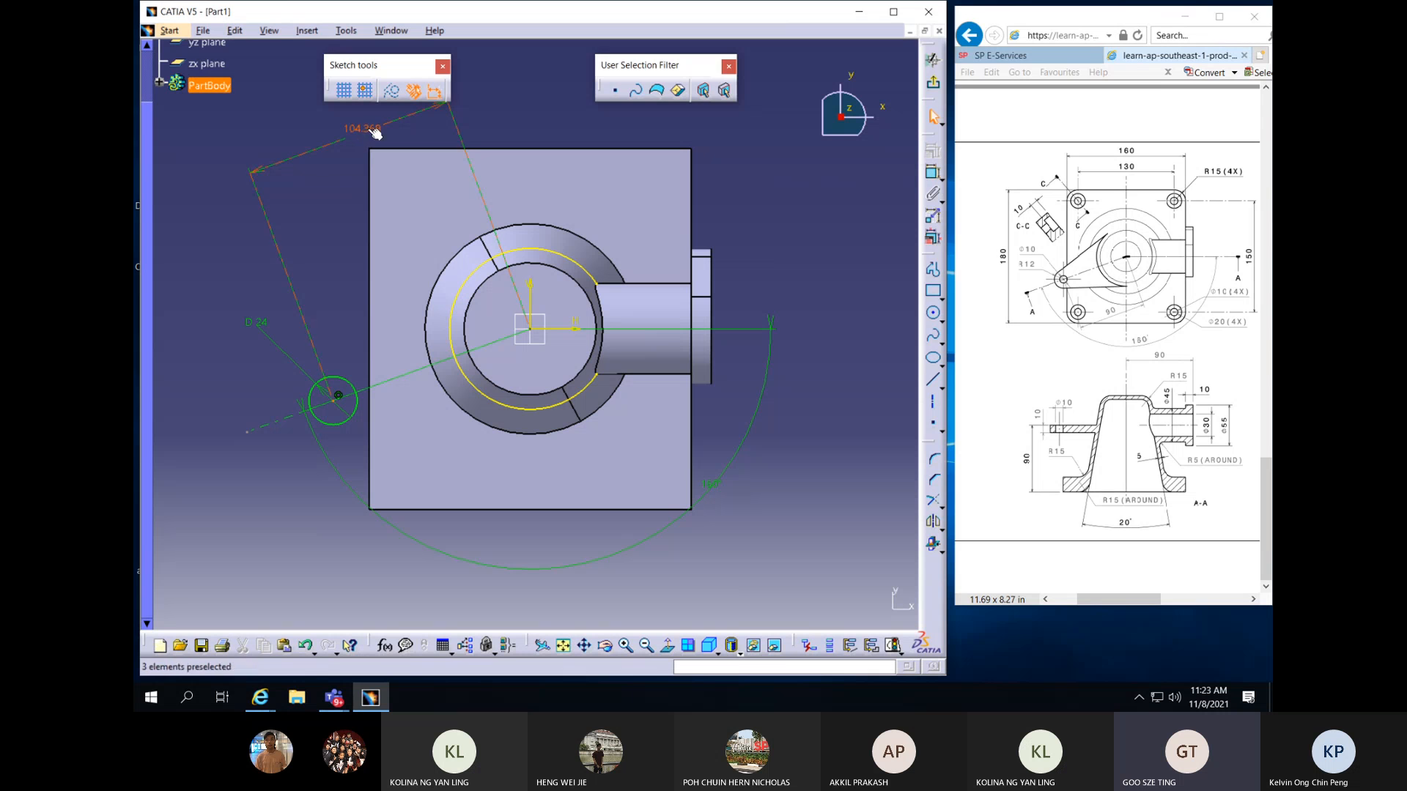
pyautogui.doubleClick(370, 131)
pyautogui.write('90')
pyautogui.press('Return')
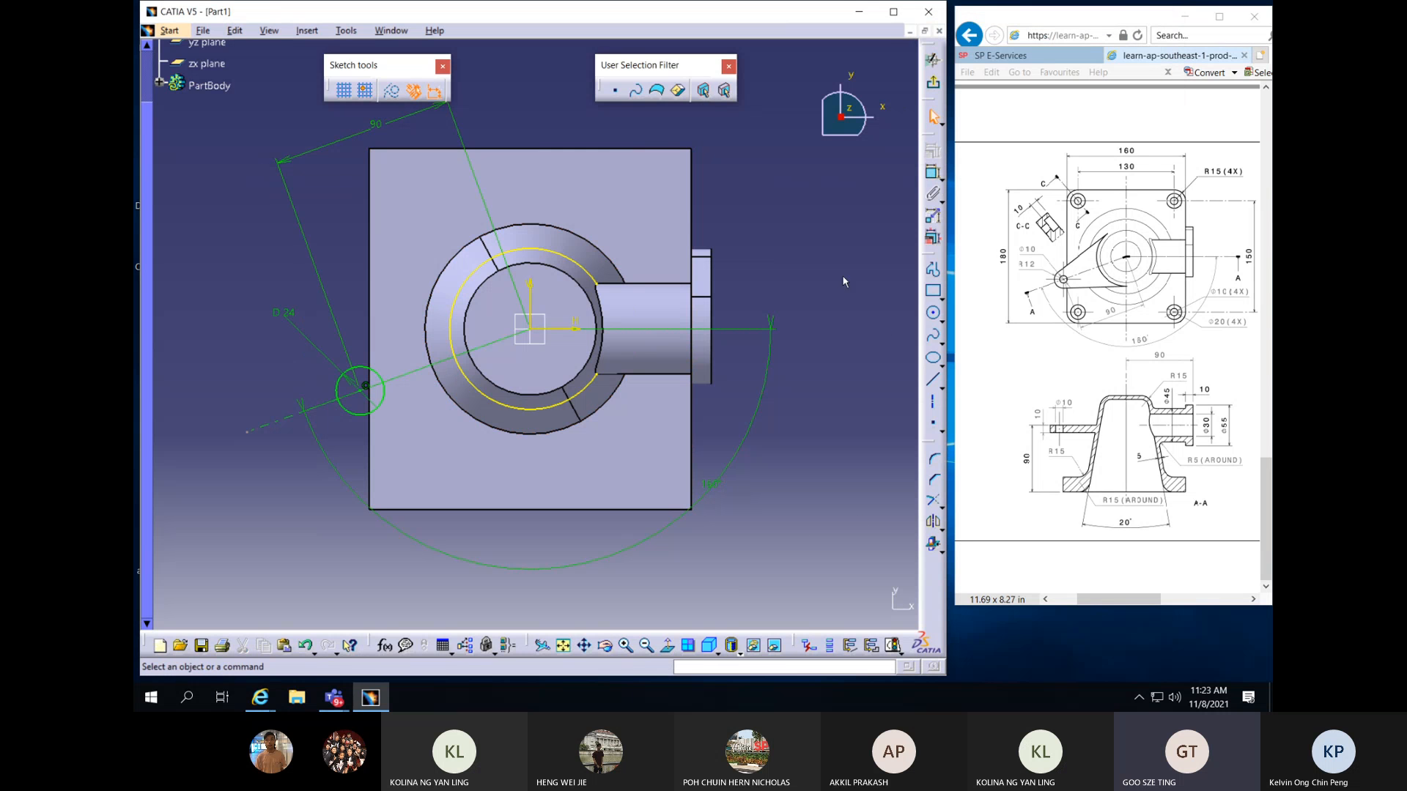
# Draw two slanted lines, about 172 mm and 186 mm long, from either side of the tapered body to beyond the 24 mm circle
pyautogui.click(934, 384)
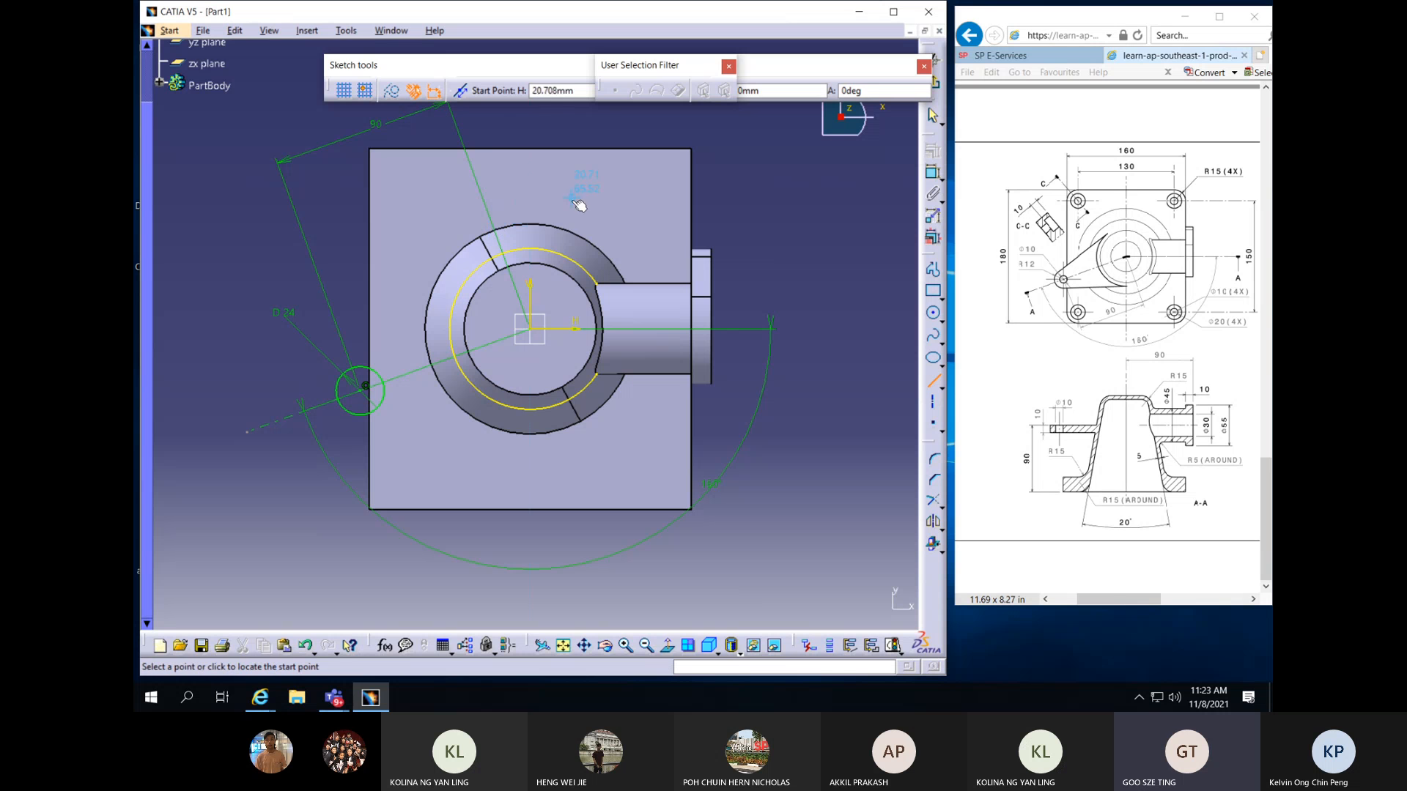
pyautogui.click(539, 203)
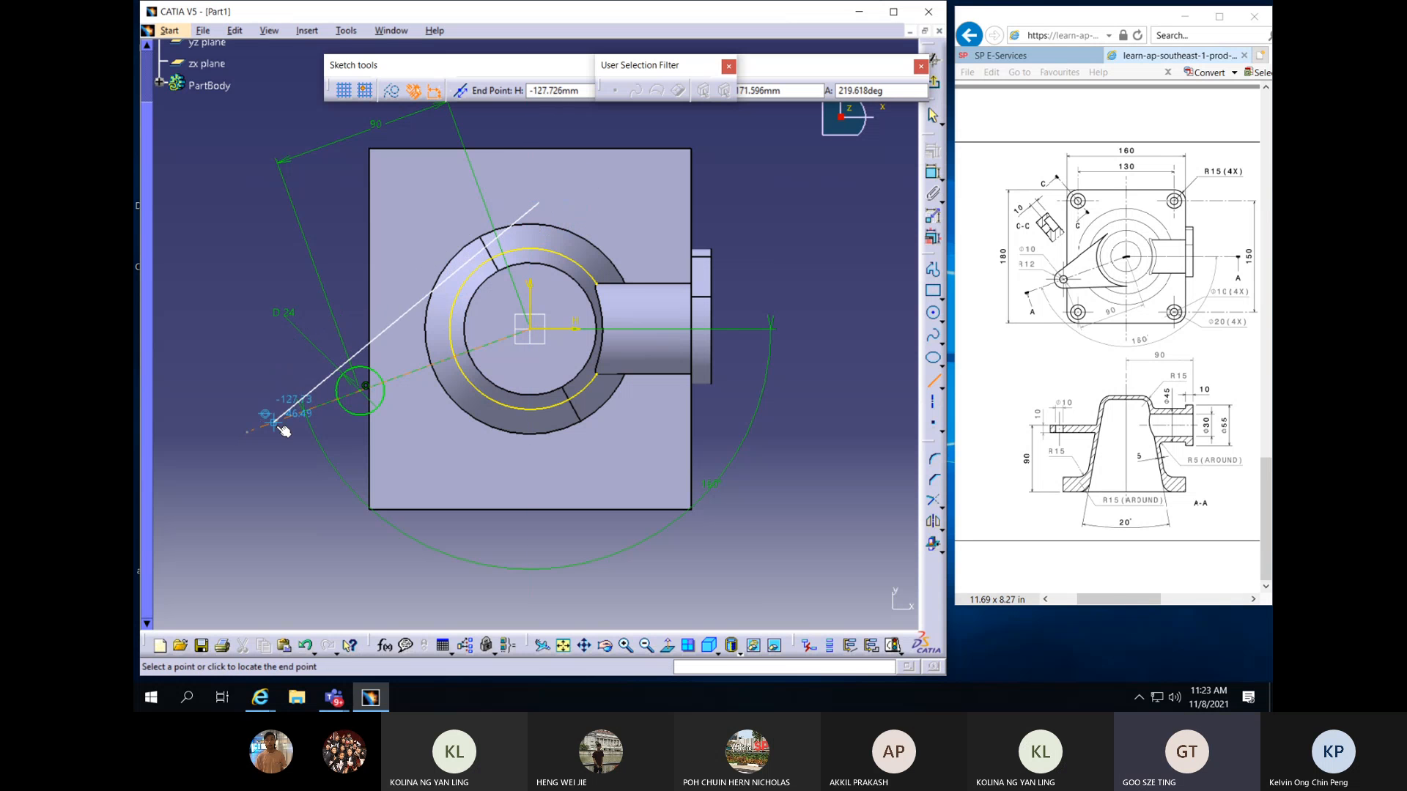
pyautogui.click(283, 425)
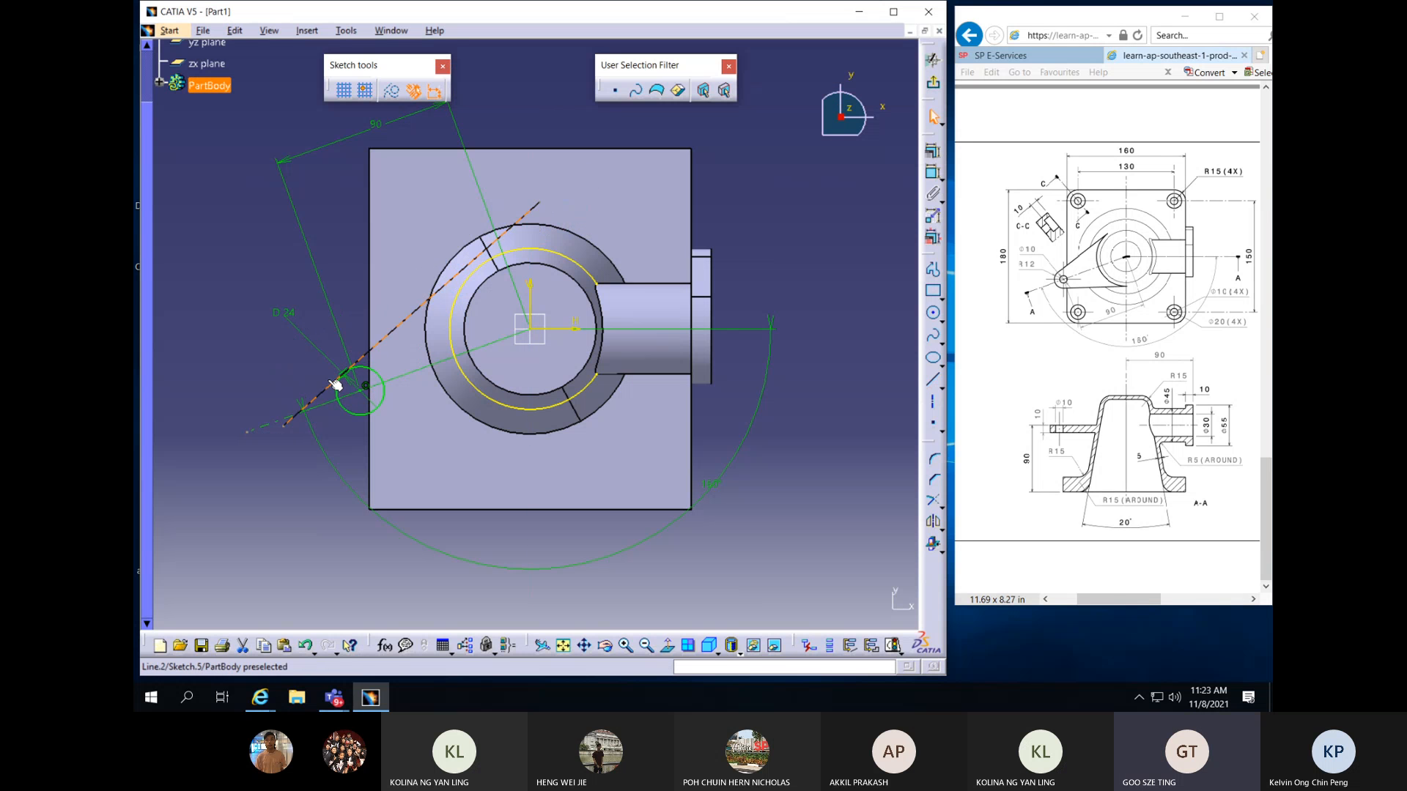
pyautogui.click(933, 383)
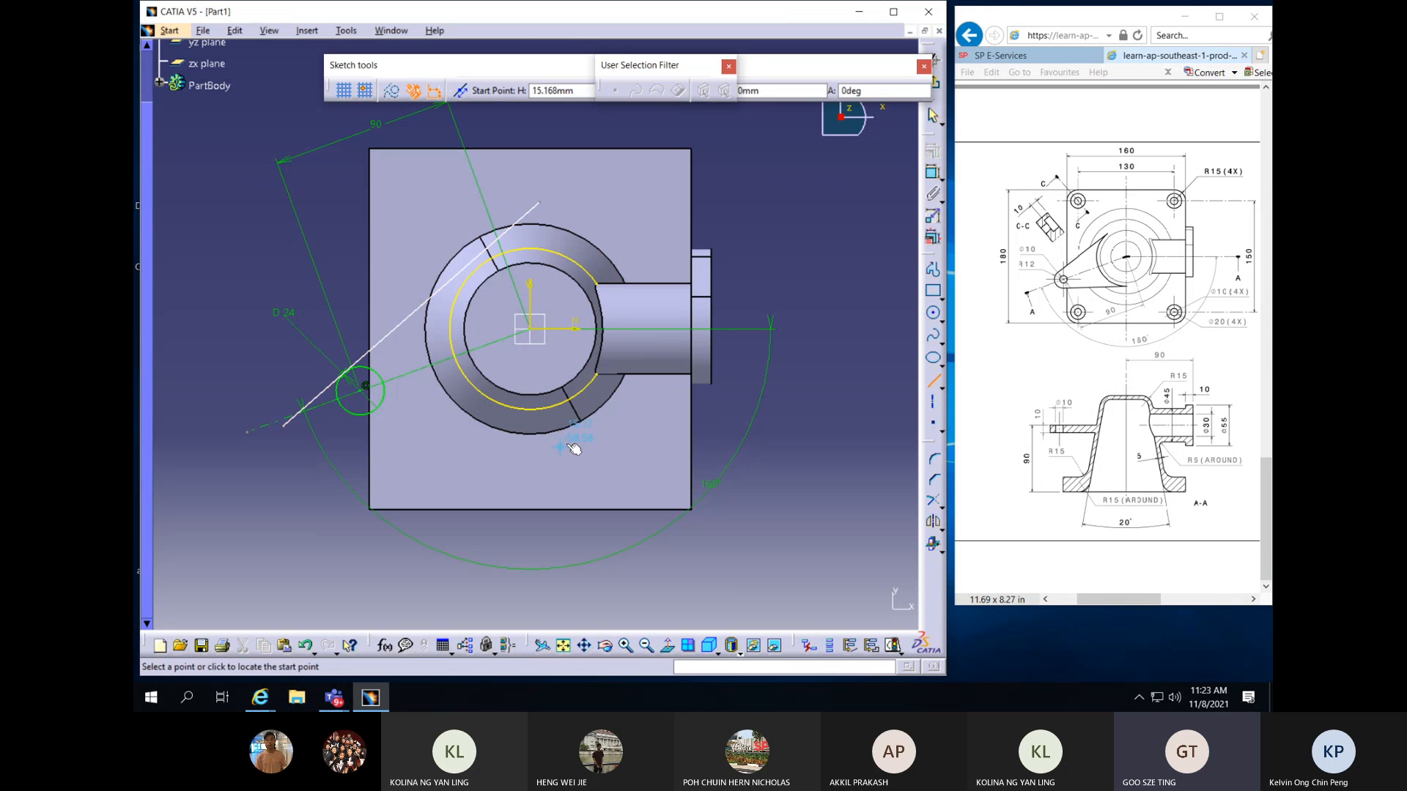
pyautogui.click(649, 456)
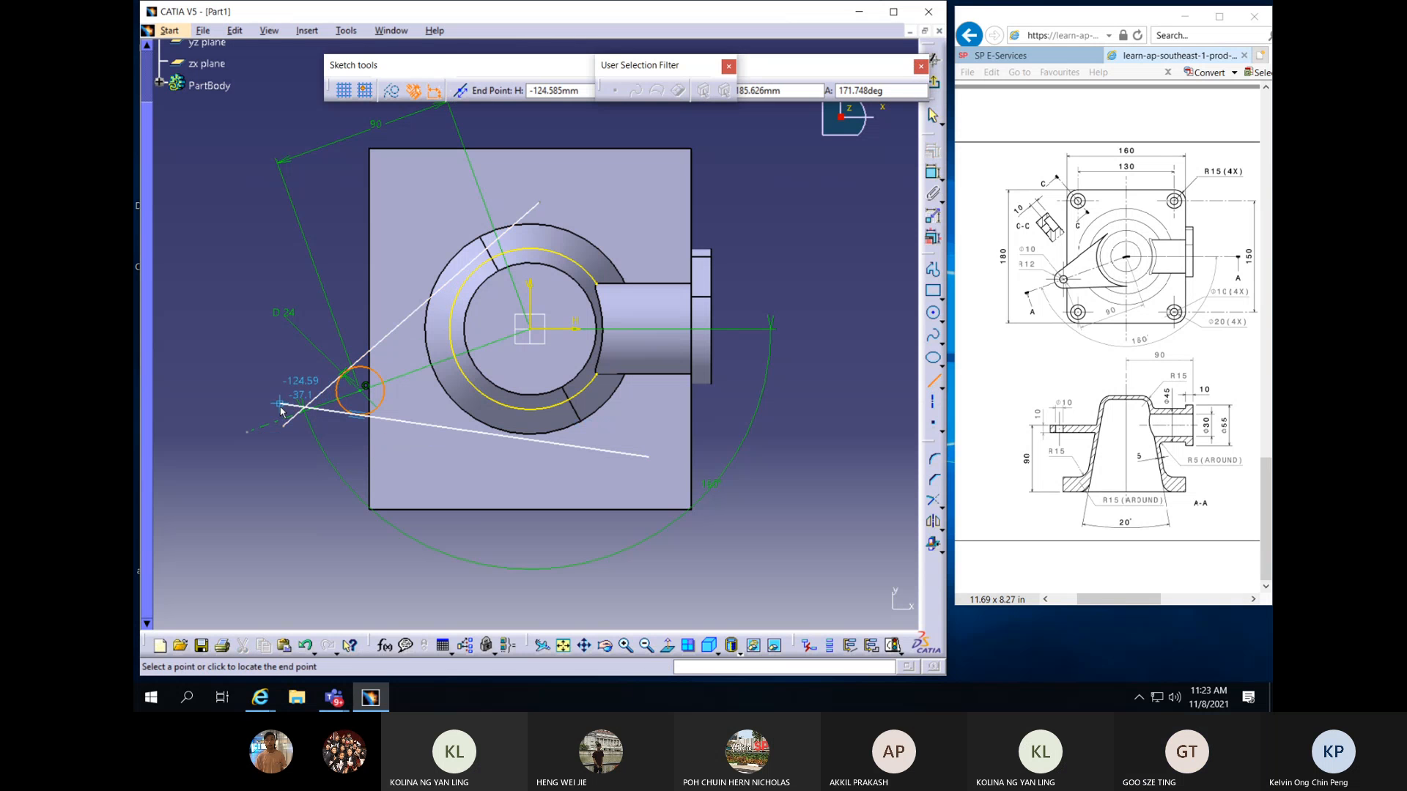
pyautogui.click(281, 403)
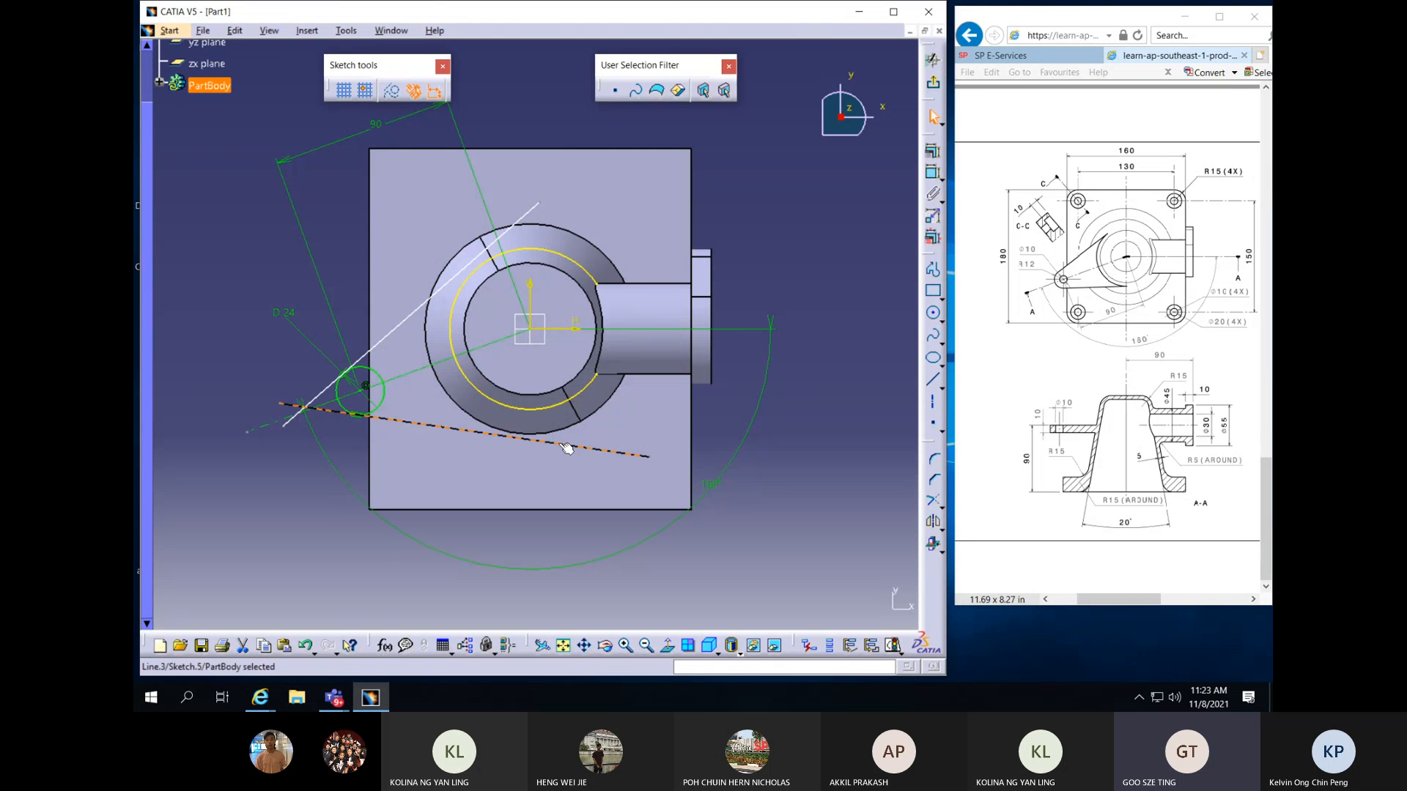
# Make both slanted lines tangent to the tapered body's intersection circle on opposite sides
pyautogui.keyDown('ctrl'); pyautogui.click(545, 408); pyautogui.keyUp('ctrl')
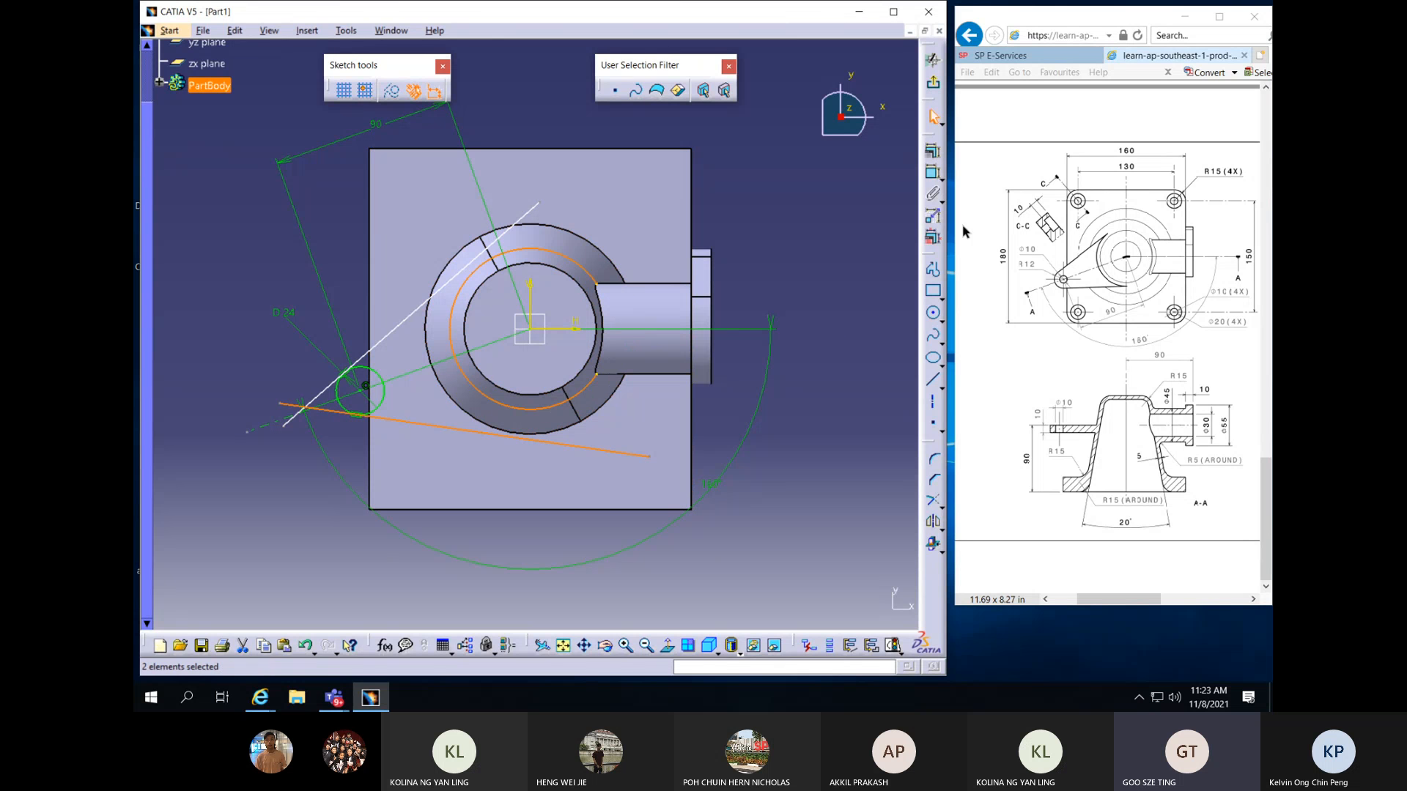
pyautogui.click(932, 150)
pyautogui.click(1133, 321)
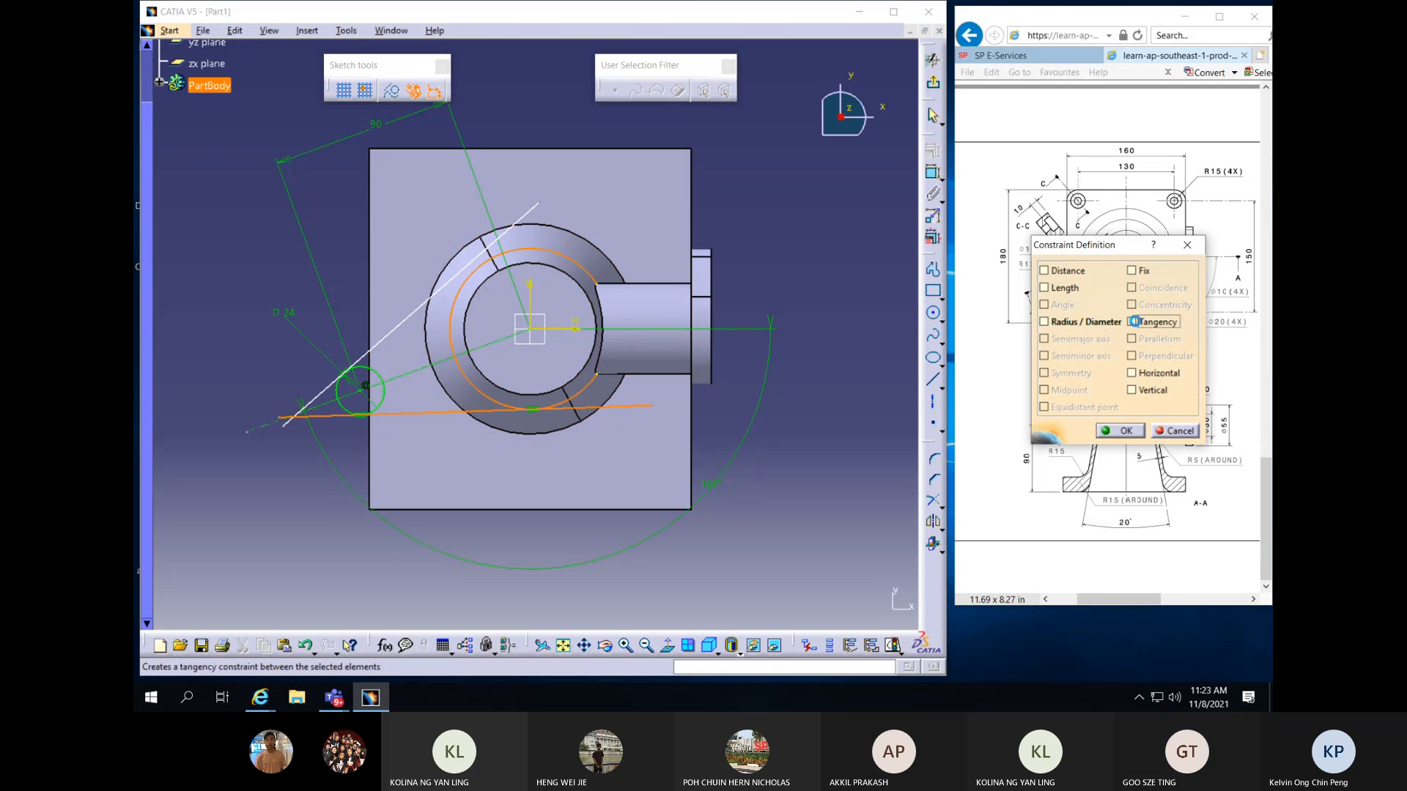
pyautogui.click(1117, 431)
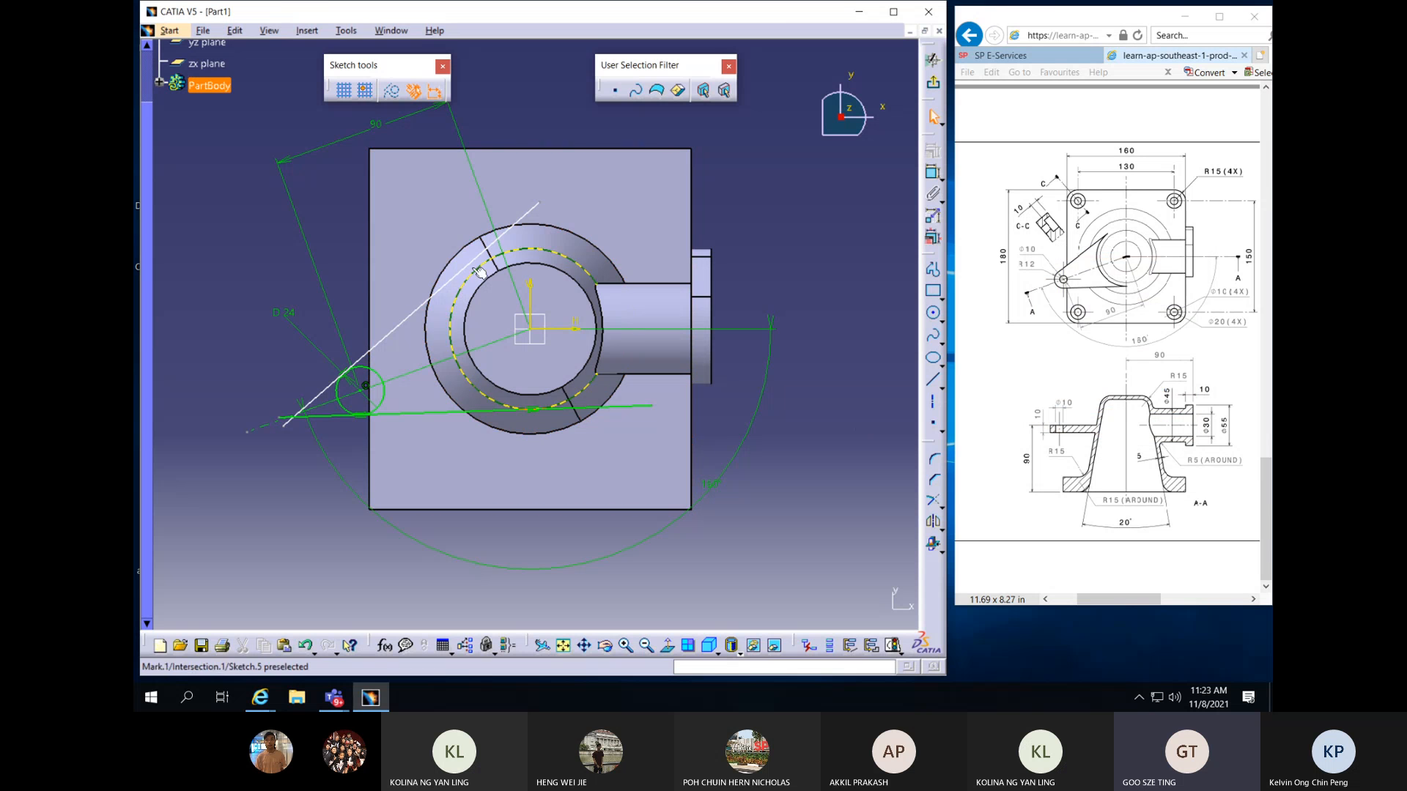
pyautogui.click(507, 243)
pyautogui.keyDown('ctrl'); pyautogui.click(518, 249); pyautogui.keyUp('ctrl')
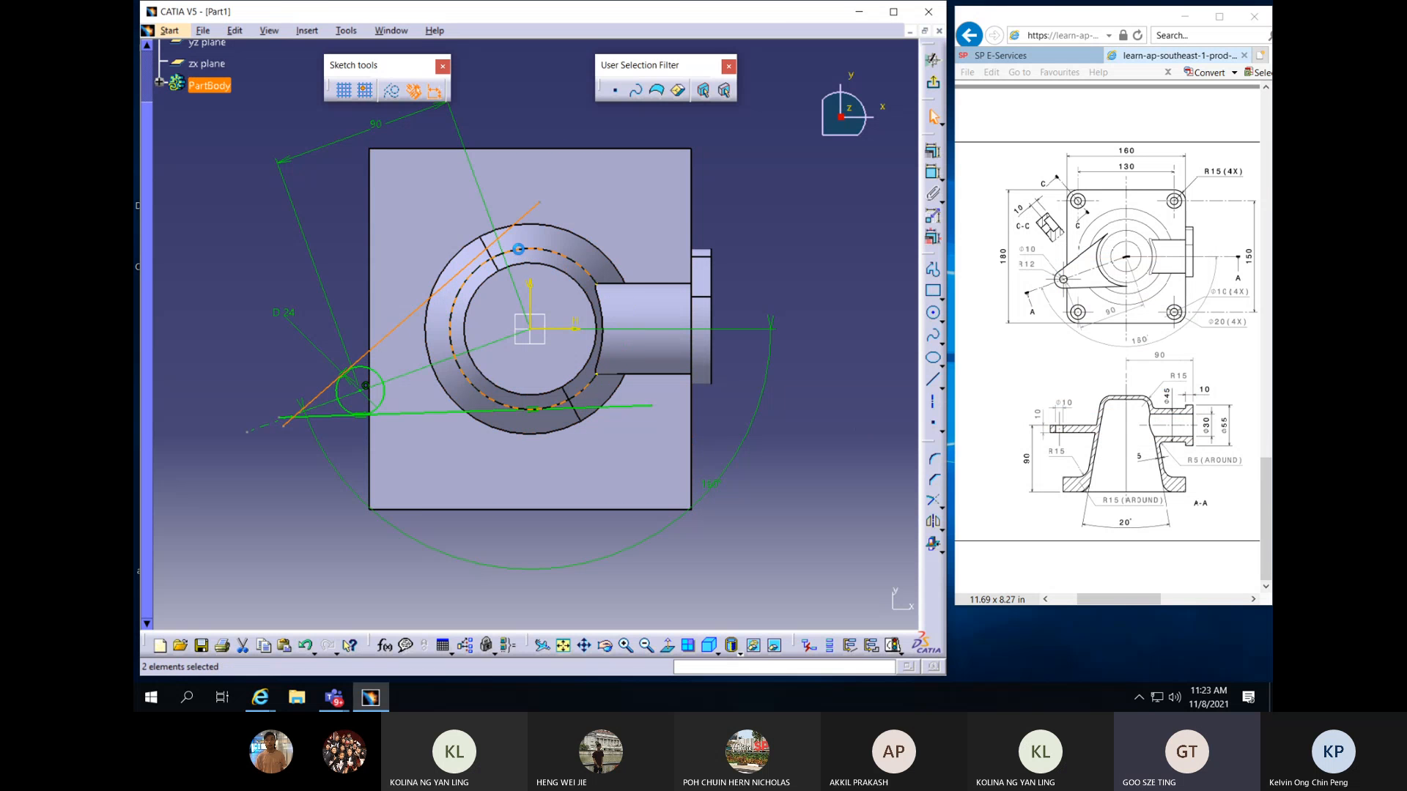
pyautogui.click(933, 151)
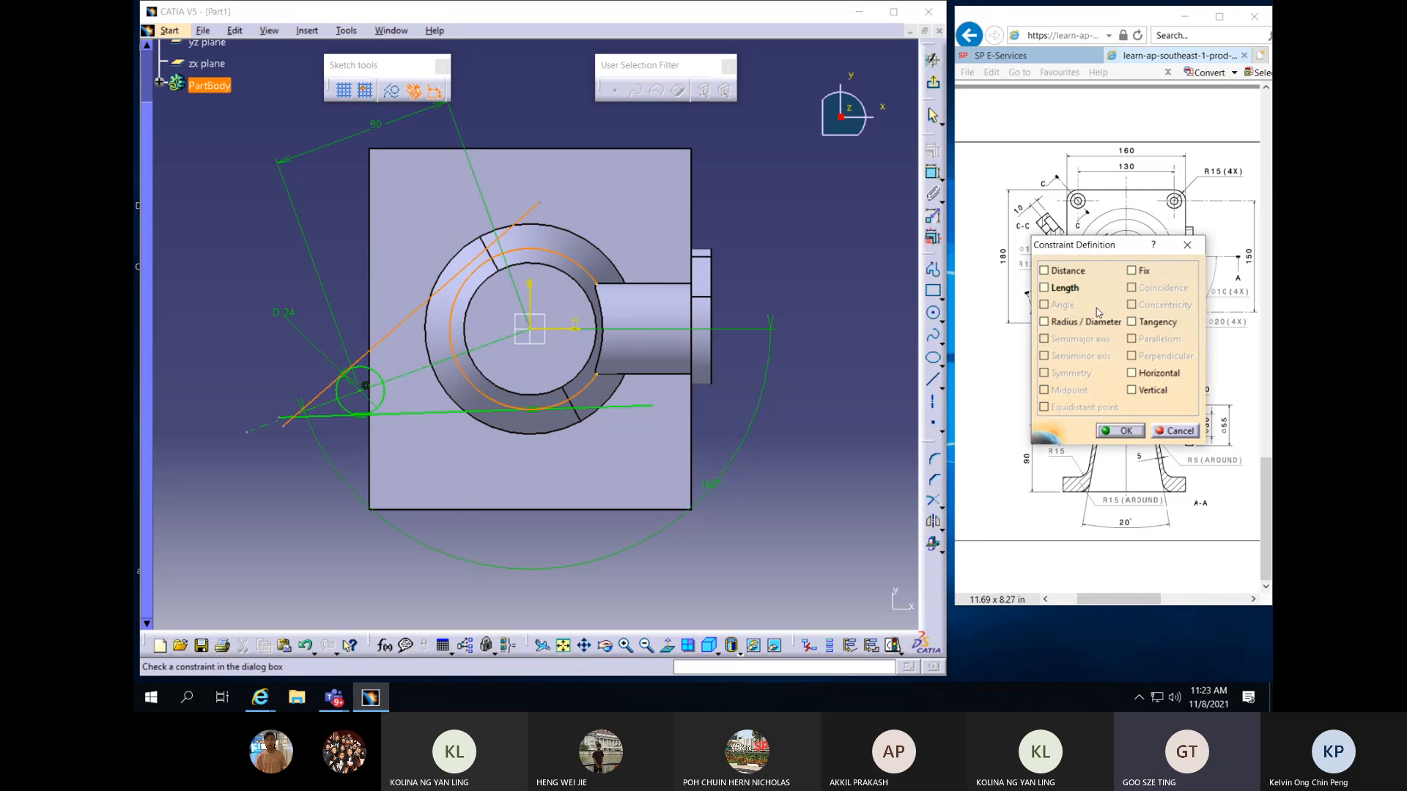
pyautogui.click(1140, 325)
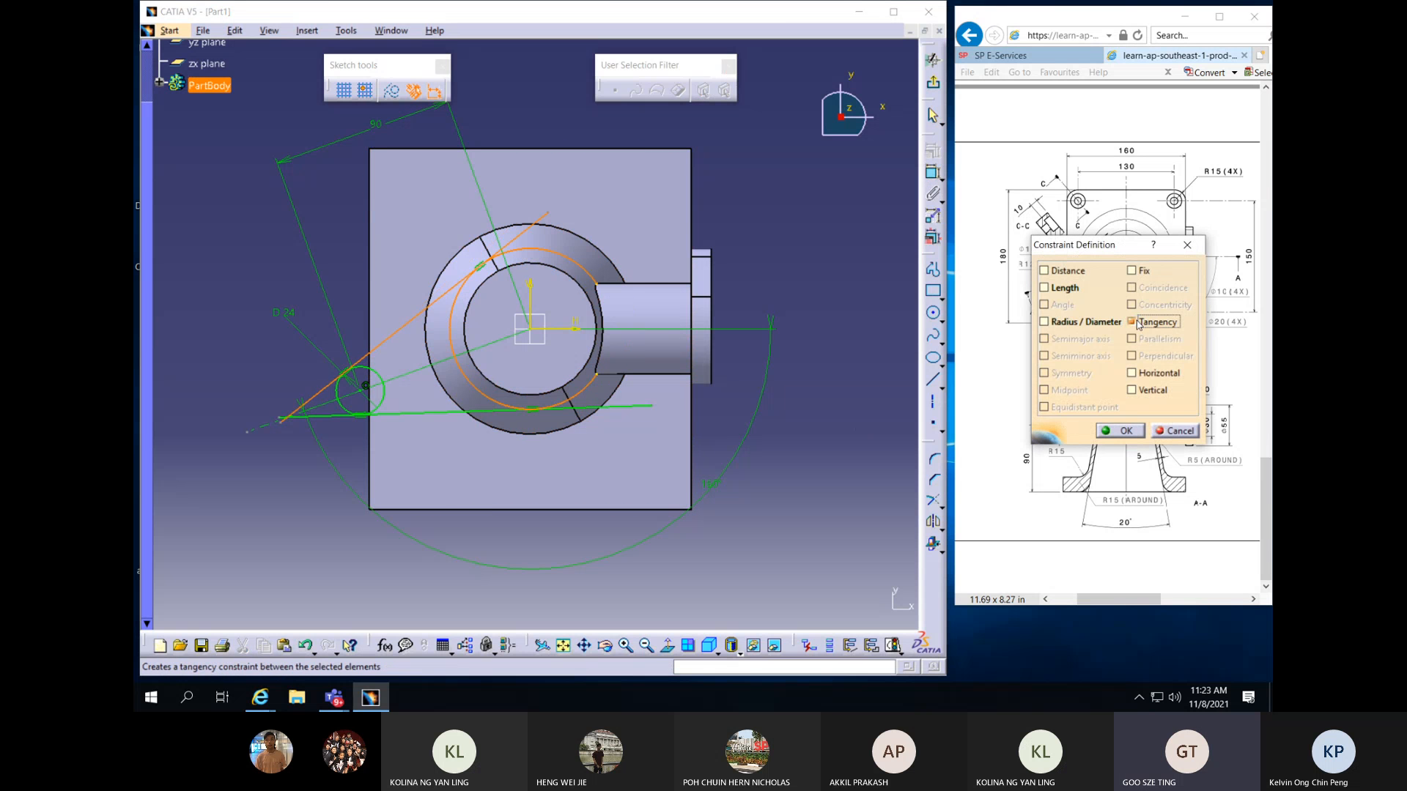
pyautogui.click(1122, 432)
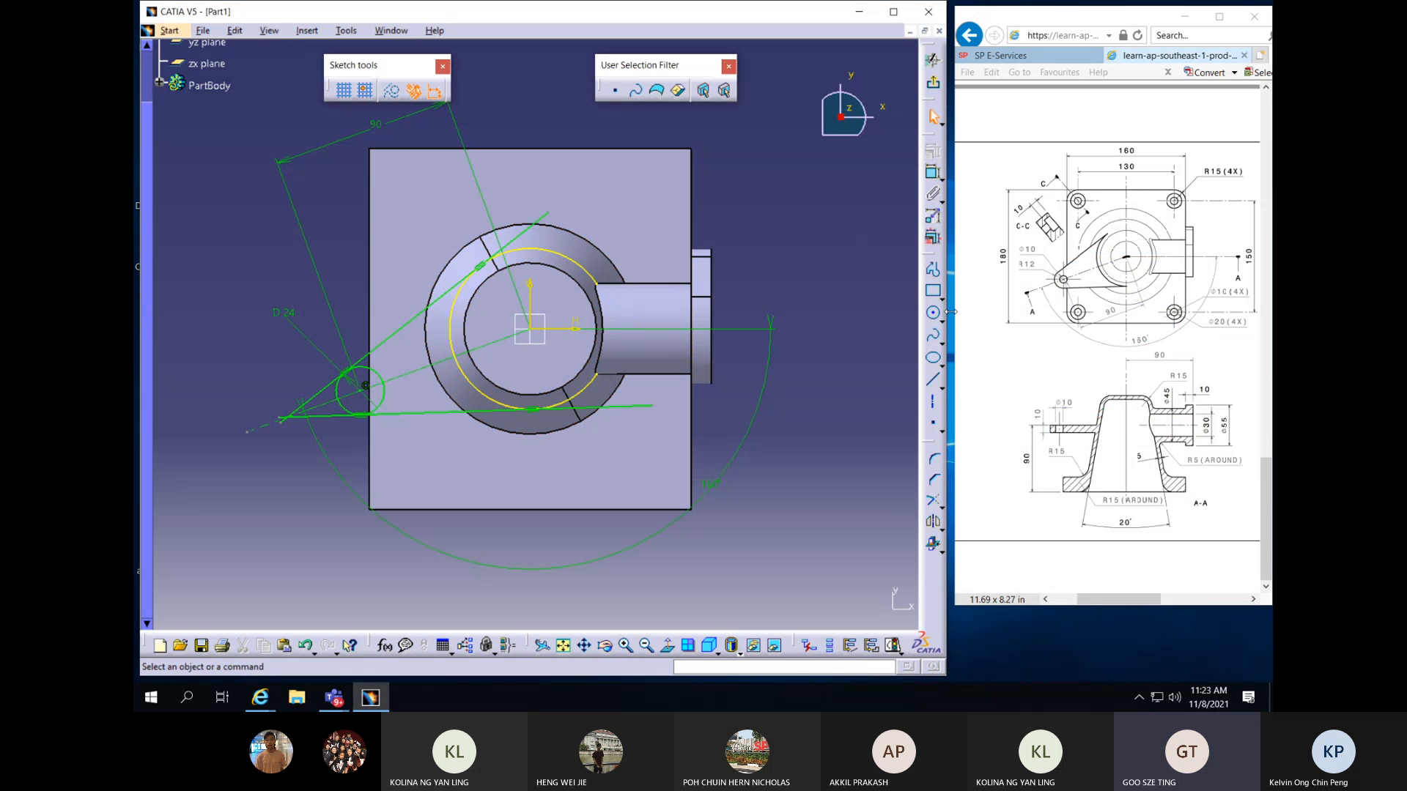
# Trim the 24 mm circle, both tangent lines and the body's intersection circle into one closed arm profile
pyautogui.click(934, 504)
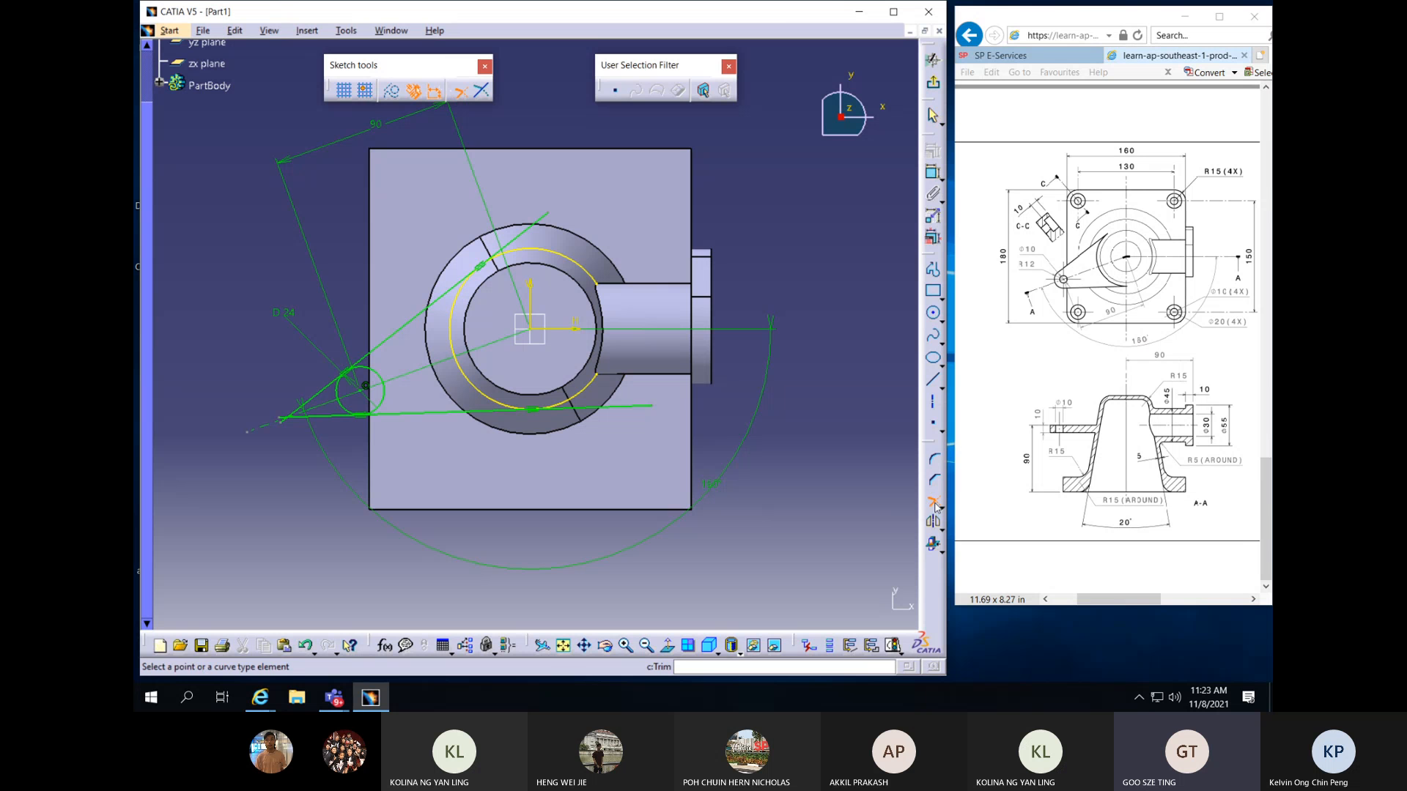
pyautogui.click(337, 392)
pyautogui.click(387, 340)
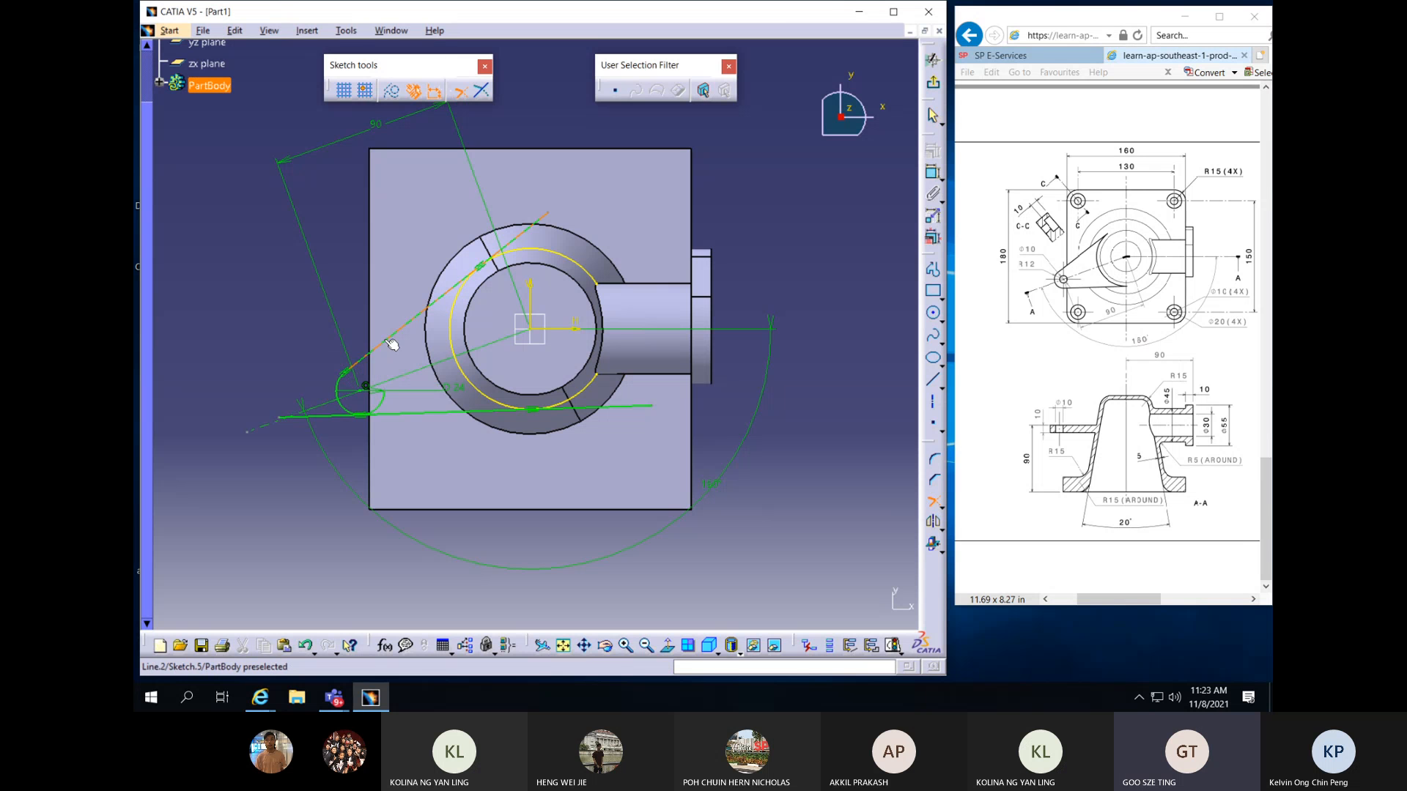
pyautogui.click(427, 307)
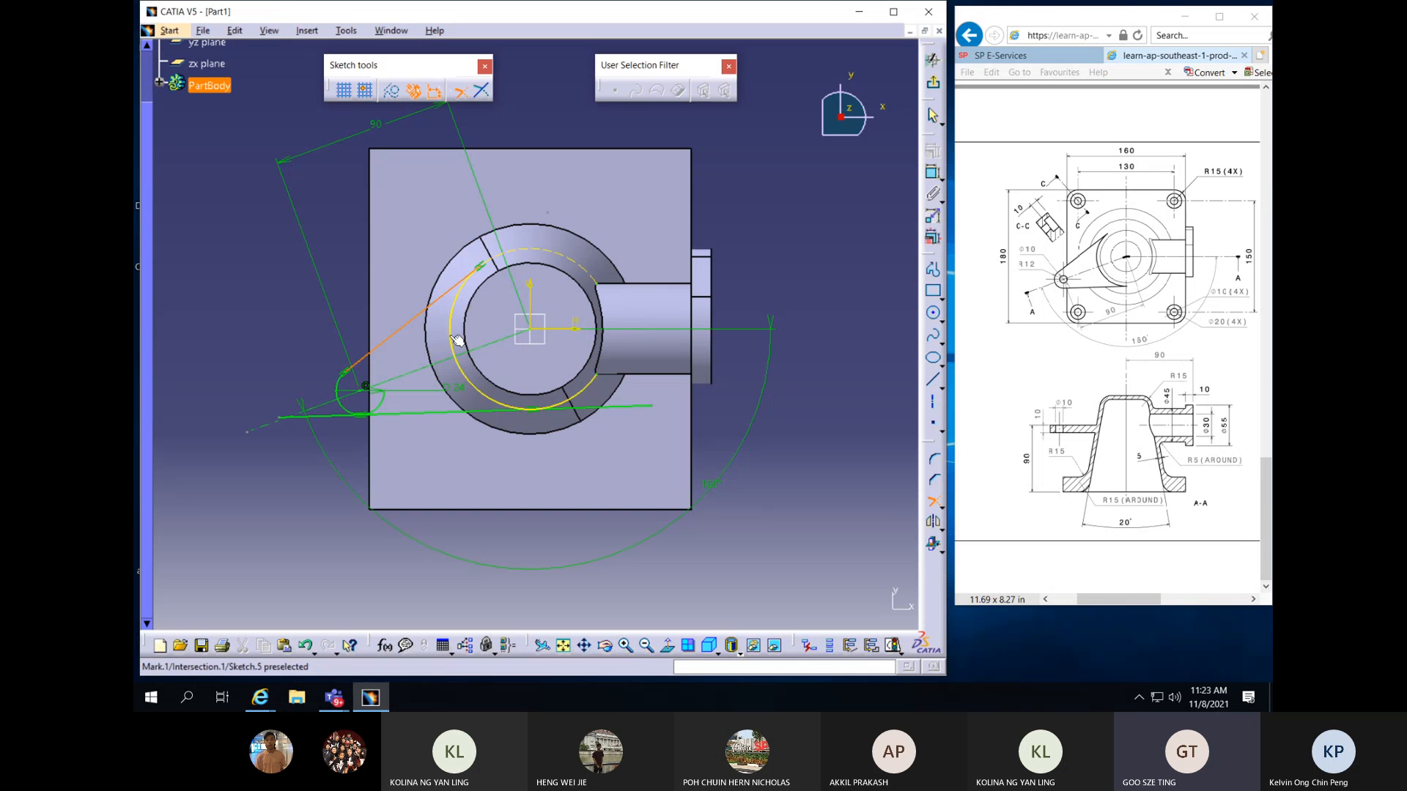
pyautogui.click(463, 368)
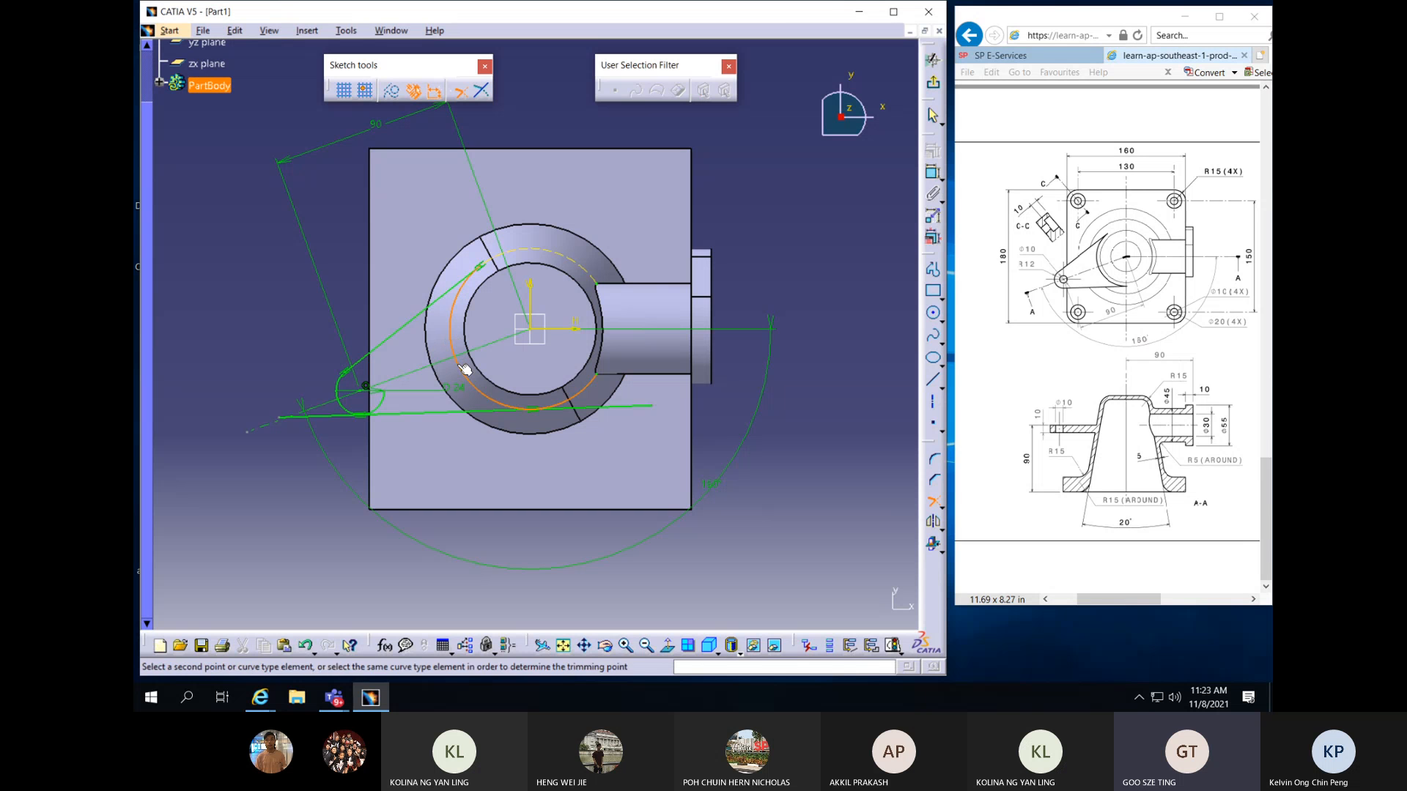
pyautogui.click(402, 419)
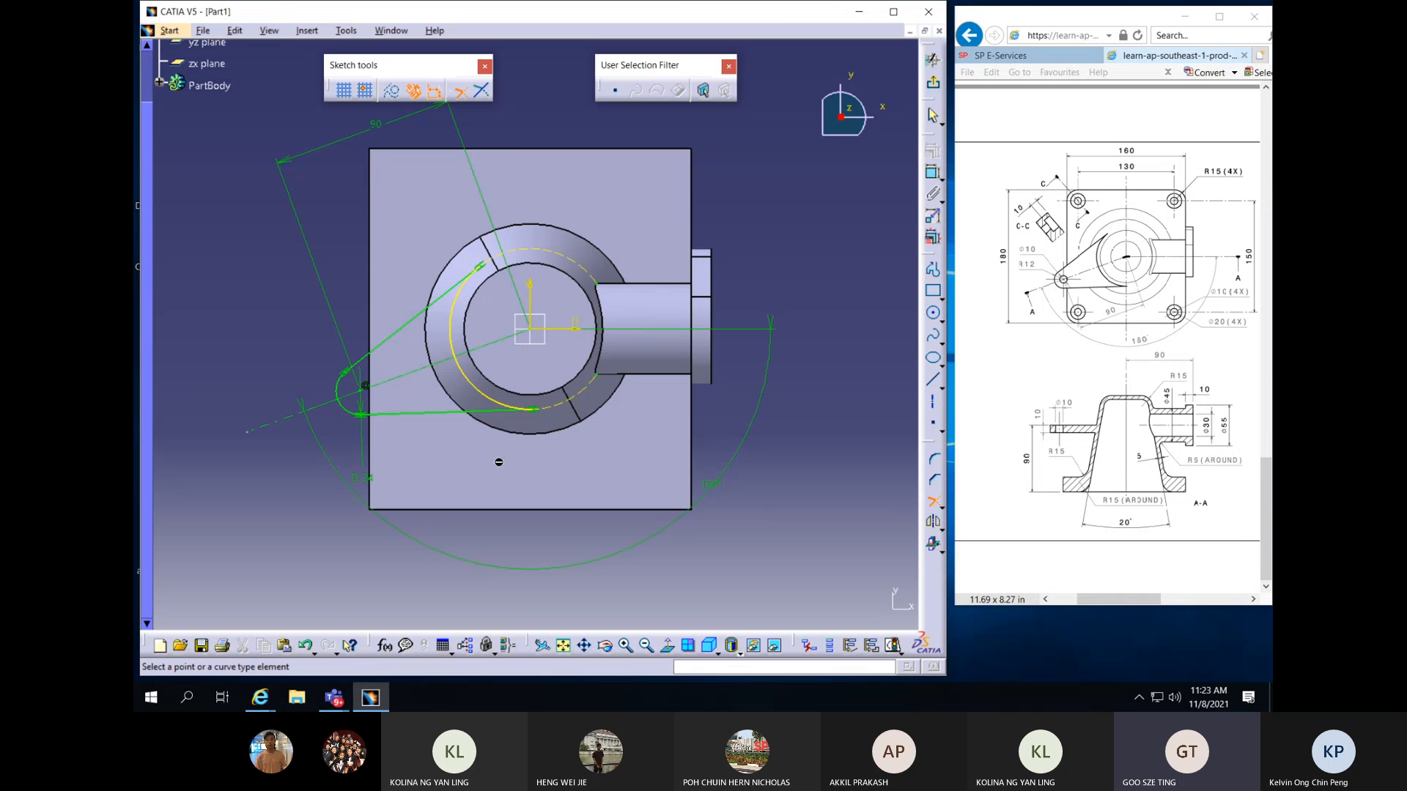
# Exit the sketch and pad the arm profile 10 mm towards the base plate
pyautogui.moveTo(499, 462); pyautogui.dragTo(534, 217, button='middle')
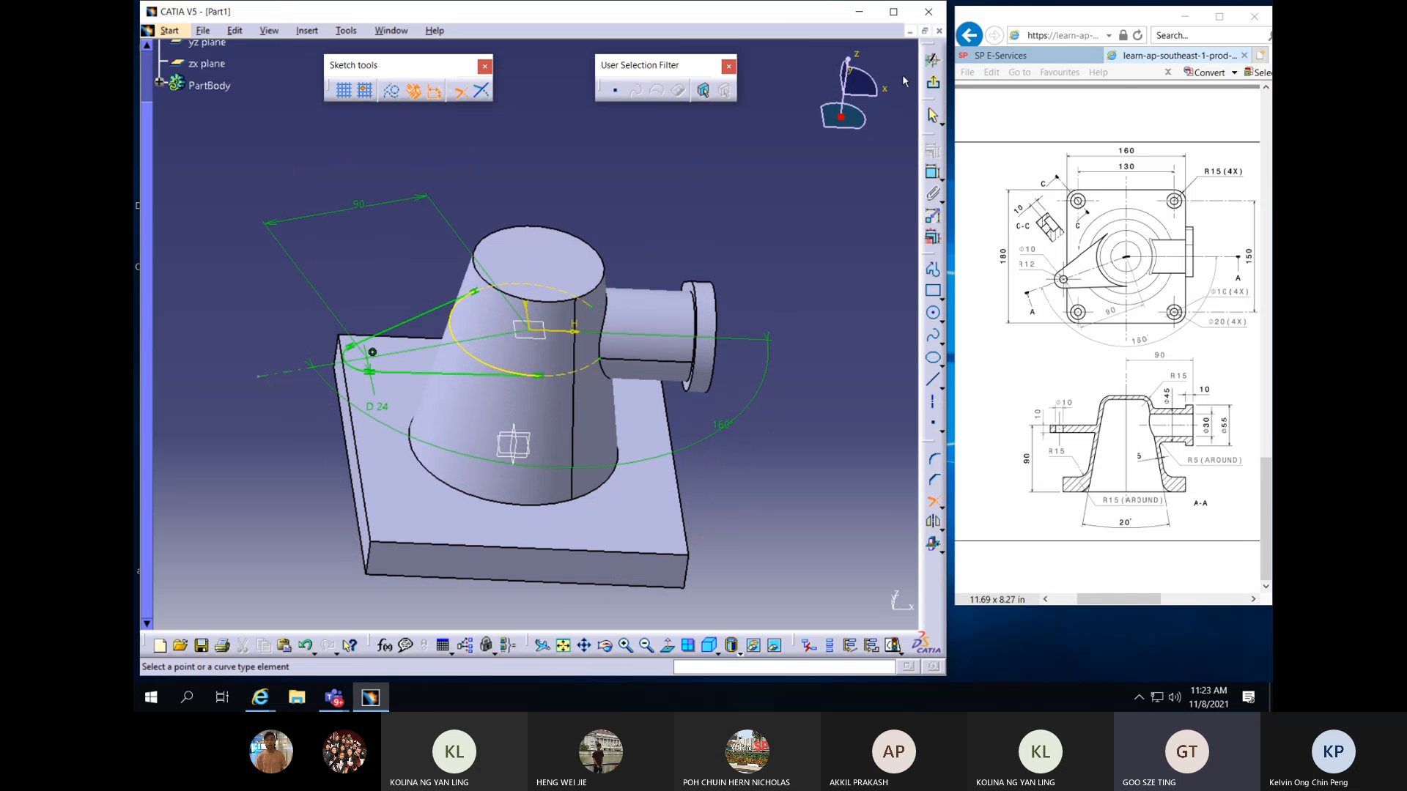
pyautogui.click(933, 82)
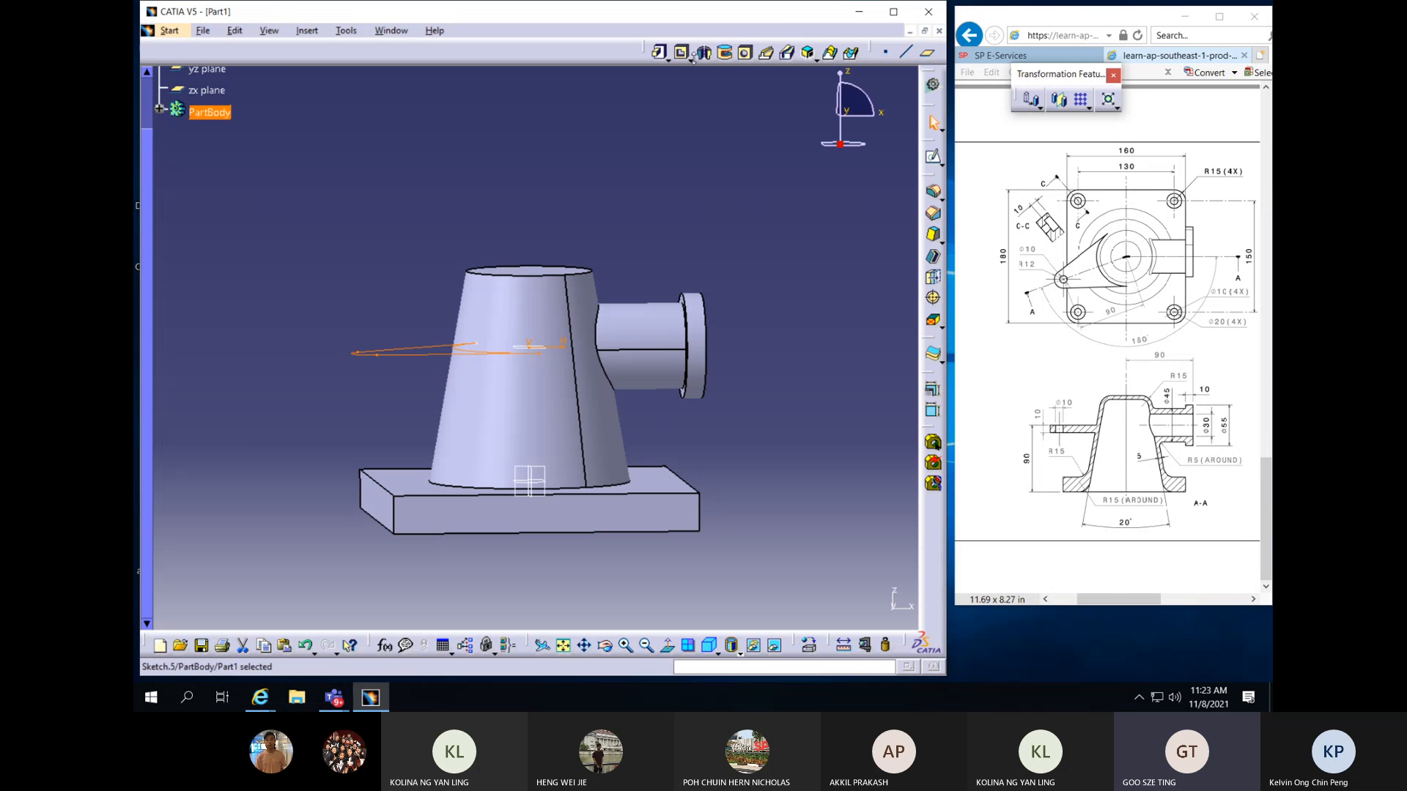
pyautogui.click(933, 191)
pyautogui.click(432, 342)
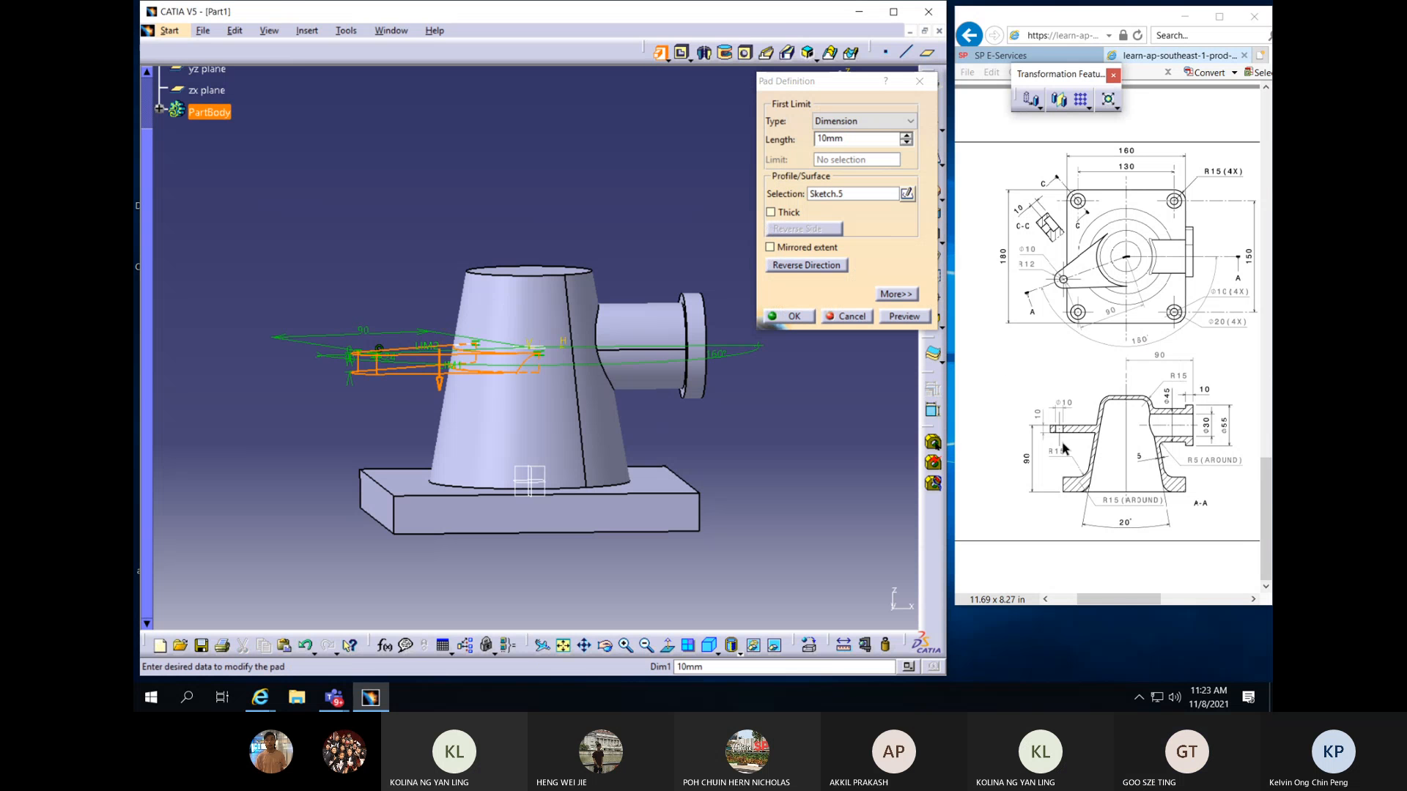
pyautogui.click(807, 316)
# On the zx plane, sketch a closed four-sided profile with one slanted side, about 136 mm tall, from inside the tapered body's top to below the base plate
pyautogui.moveTo(424, 235); pyautogui.dragTo(595, 399, button='middle')
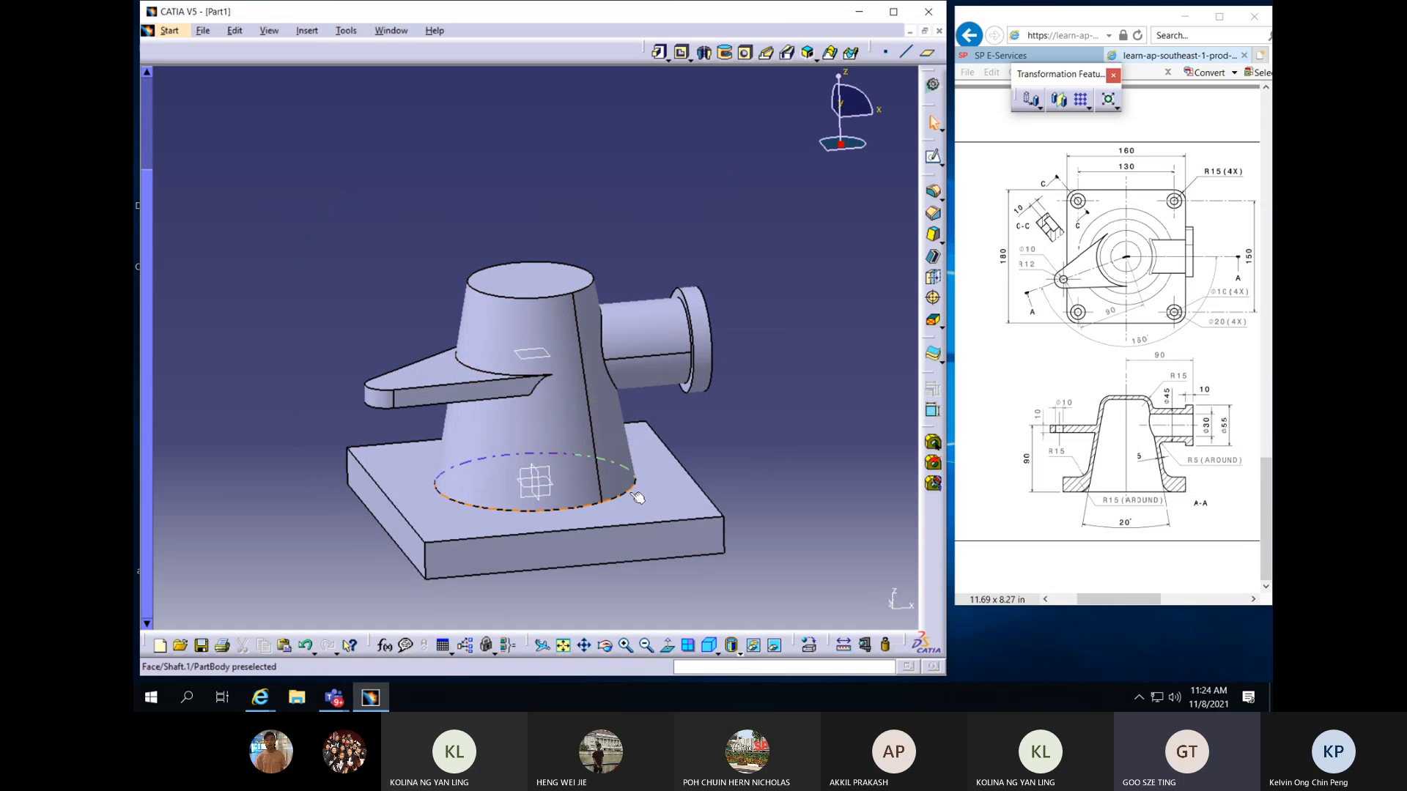
pyautogui.click(938, 167)
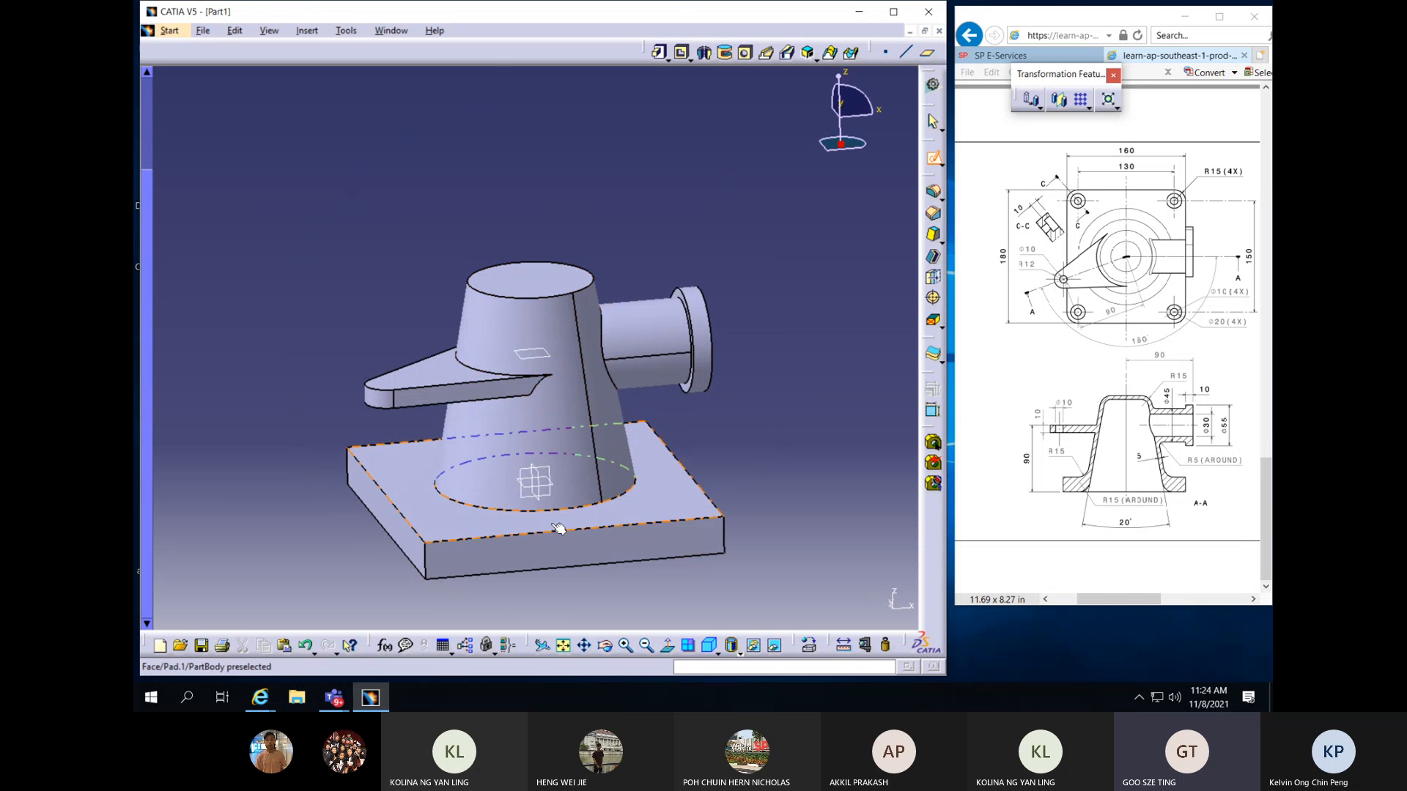
pyautogui.click(557, 478)
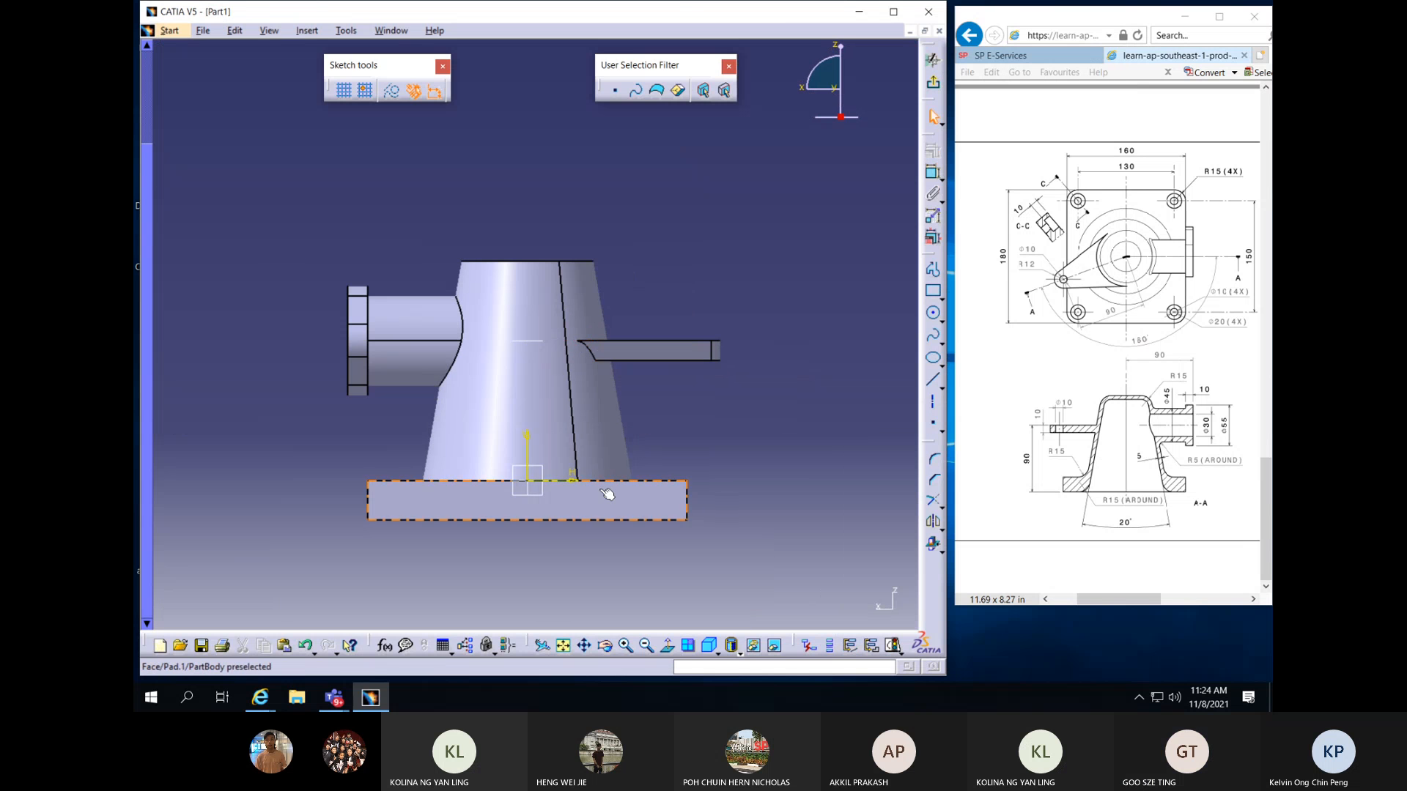
pyautogui.click(932, 268)
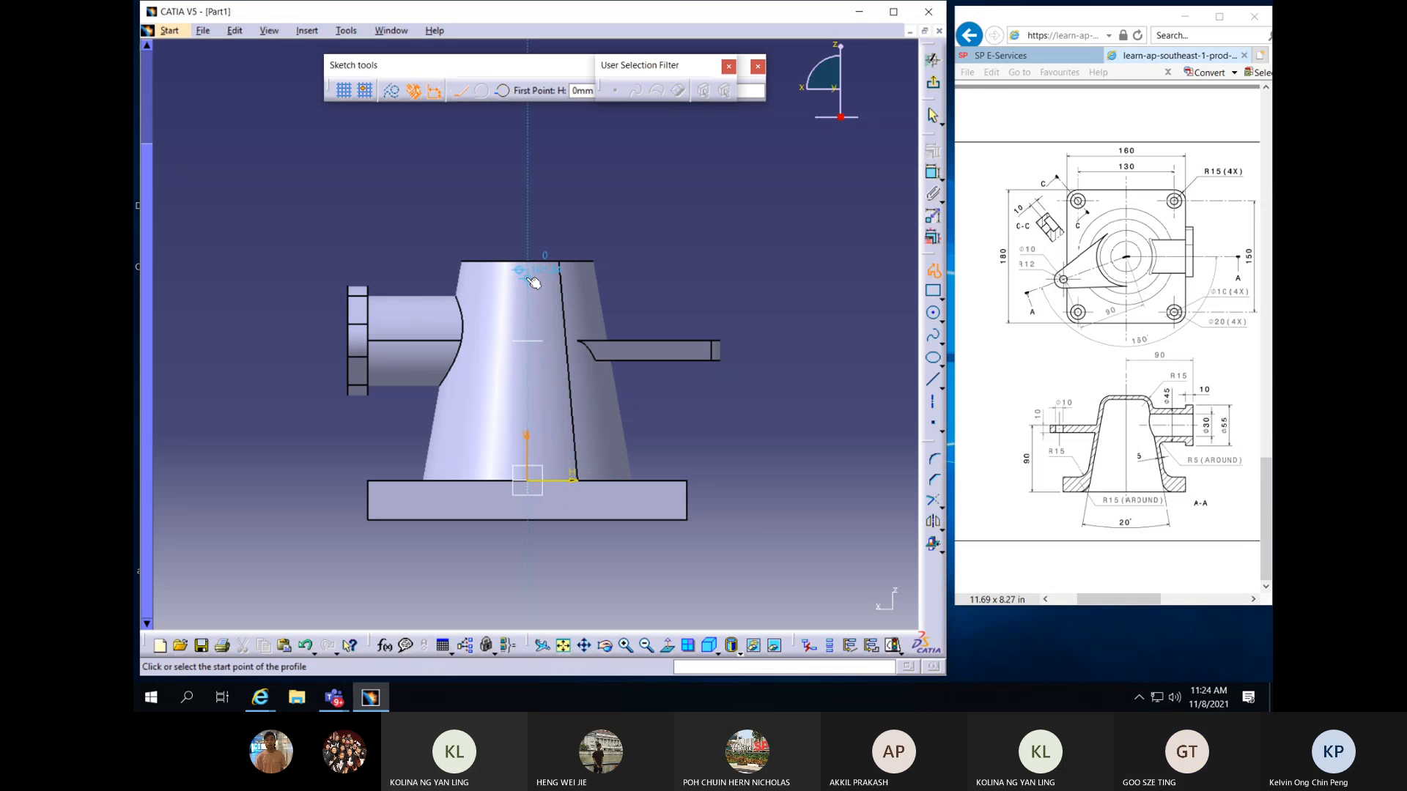
pyautogui.click(533, 274)
pyautogui.click(471, 279)
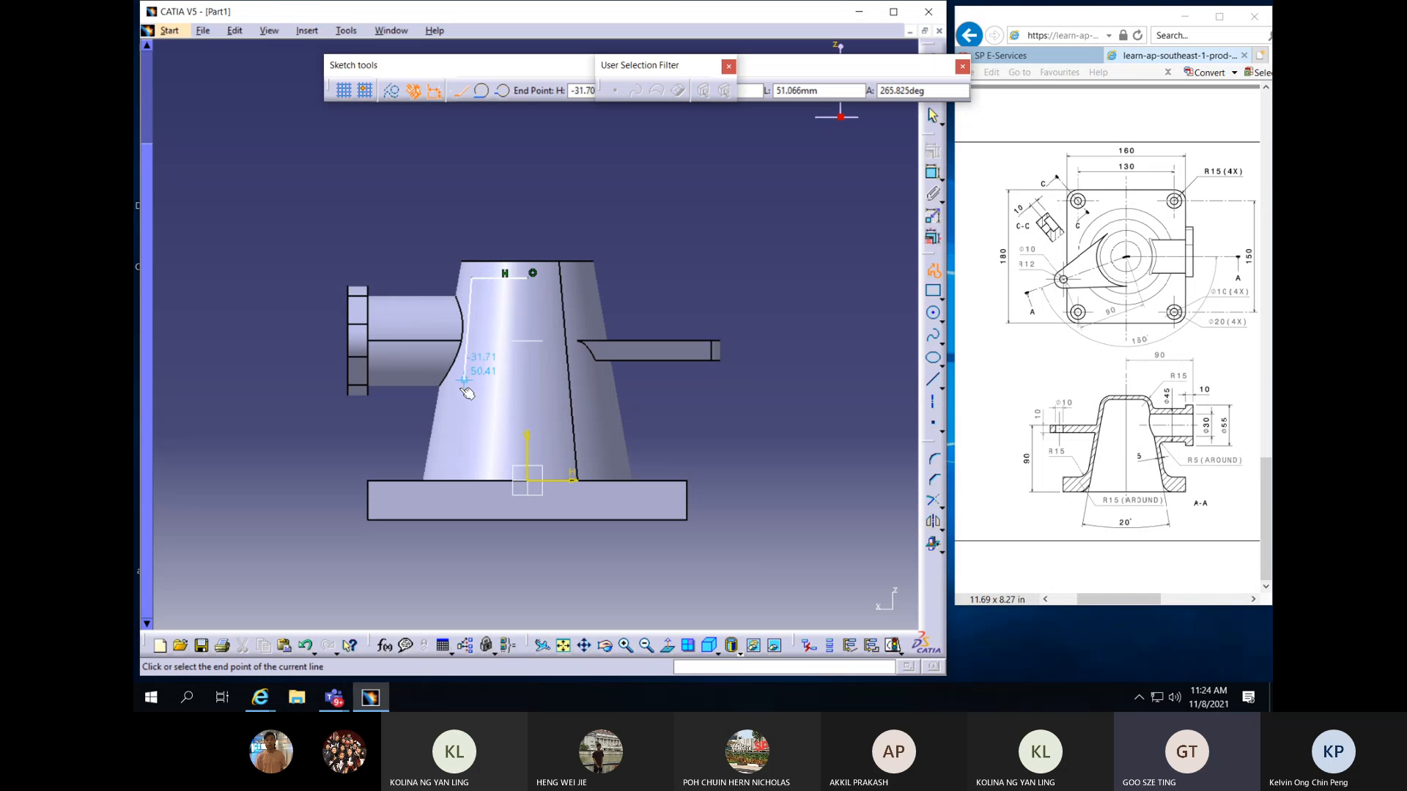
pyautogui.click(424, 550)
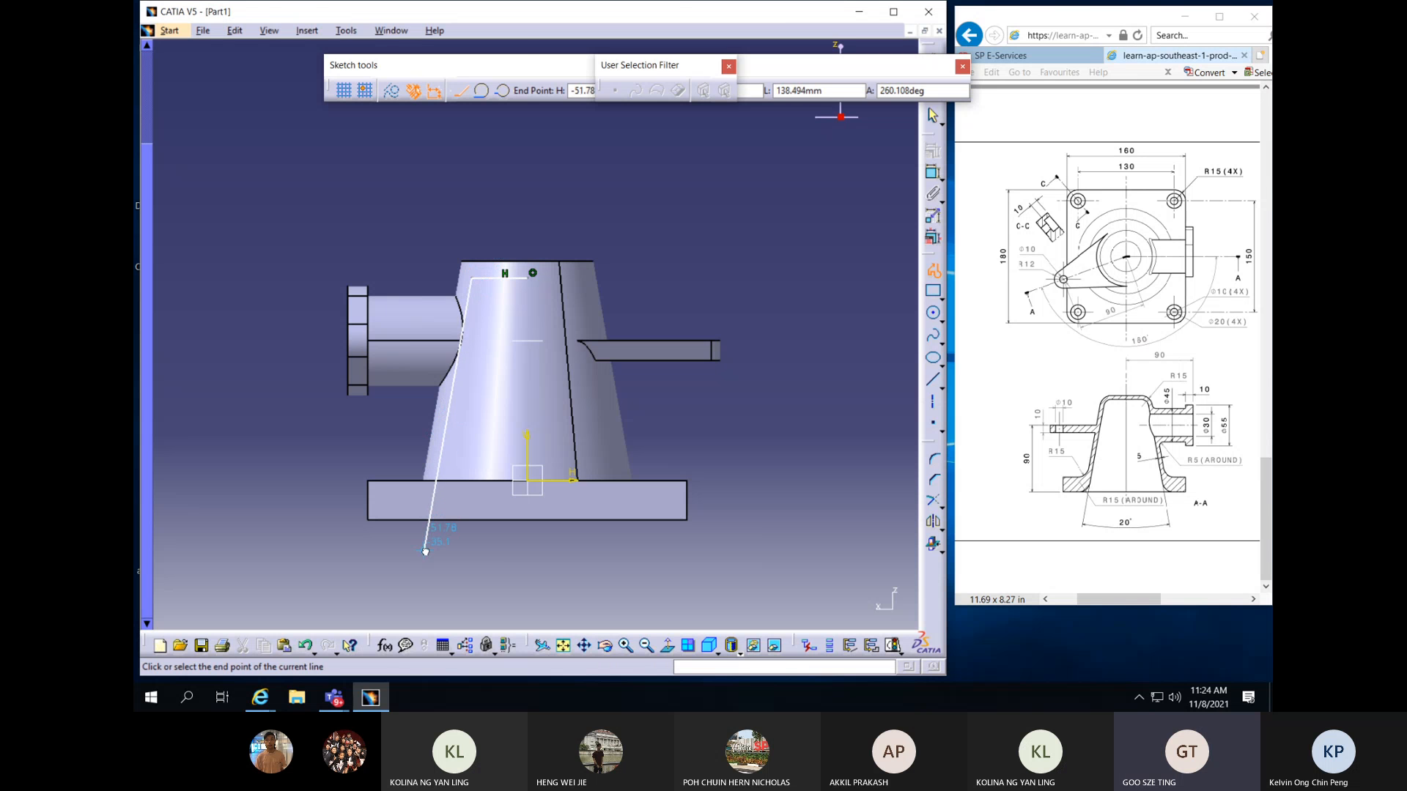
pyautogui.click(529, 549)
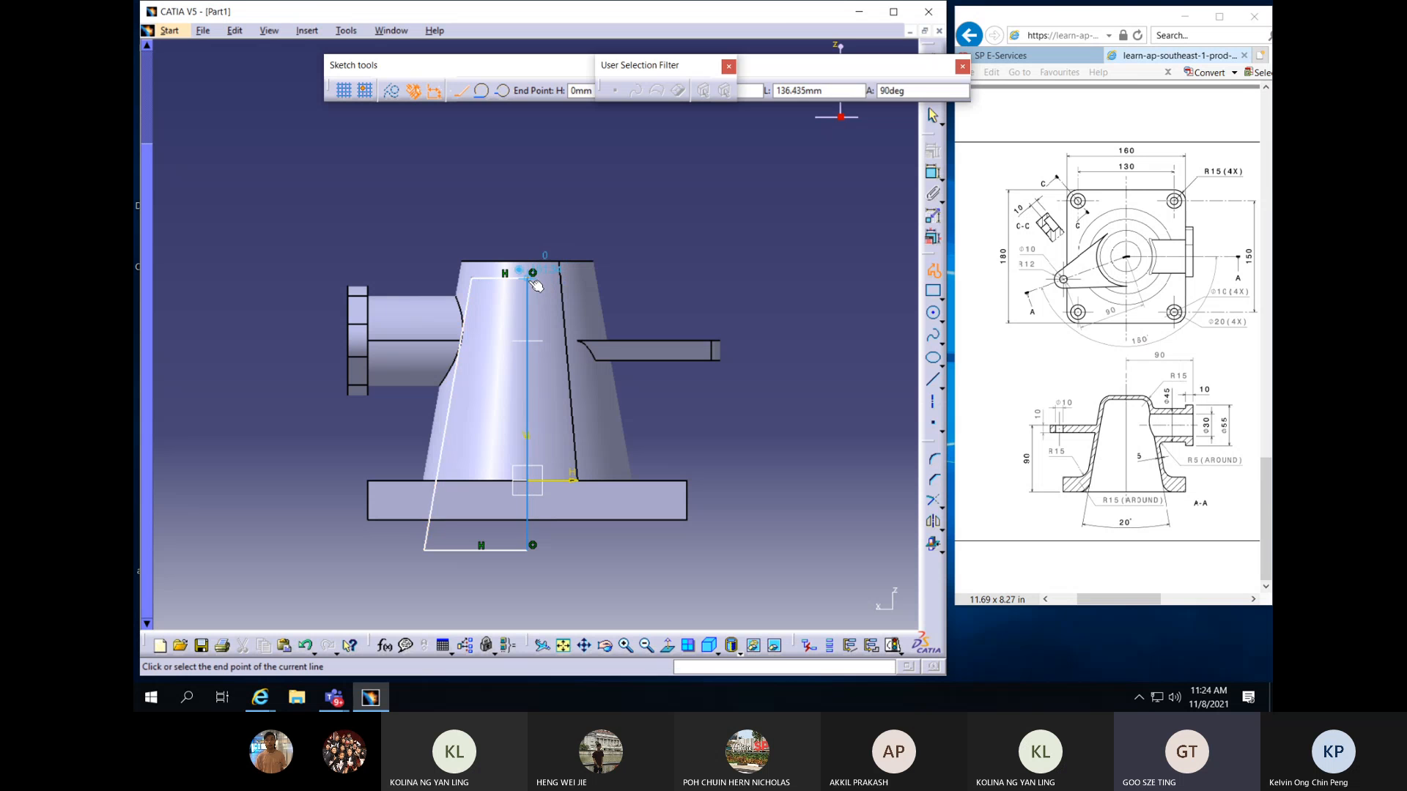
pyautogui.click(533, 274)
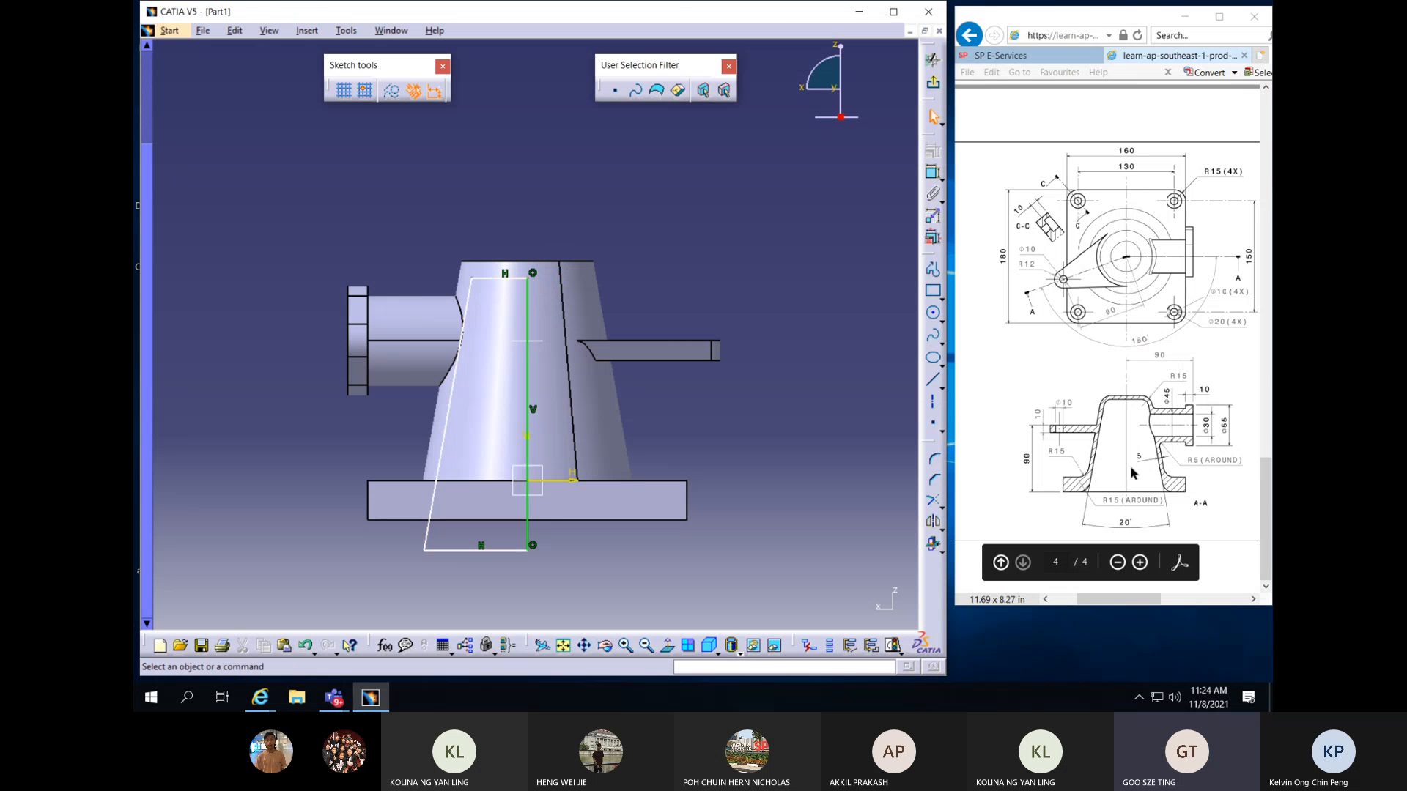
# Constrain the distance between the profile's upper line and the tapered body's top edge to 5 mm
pyautogui.click(498, 263)
pyautogui.click(933, 173)
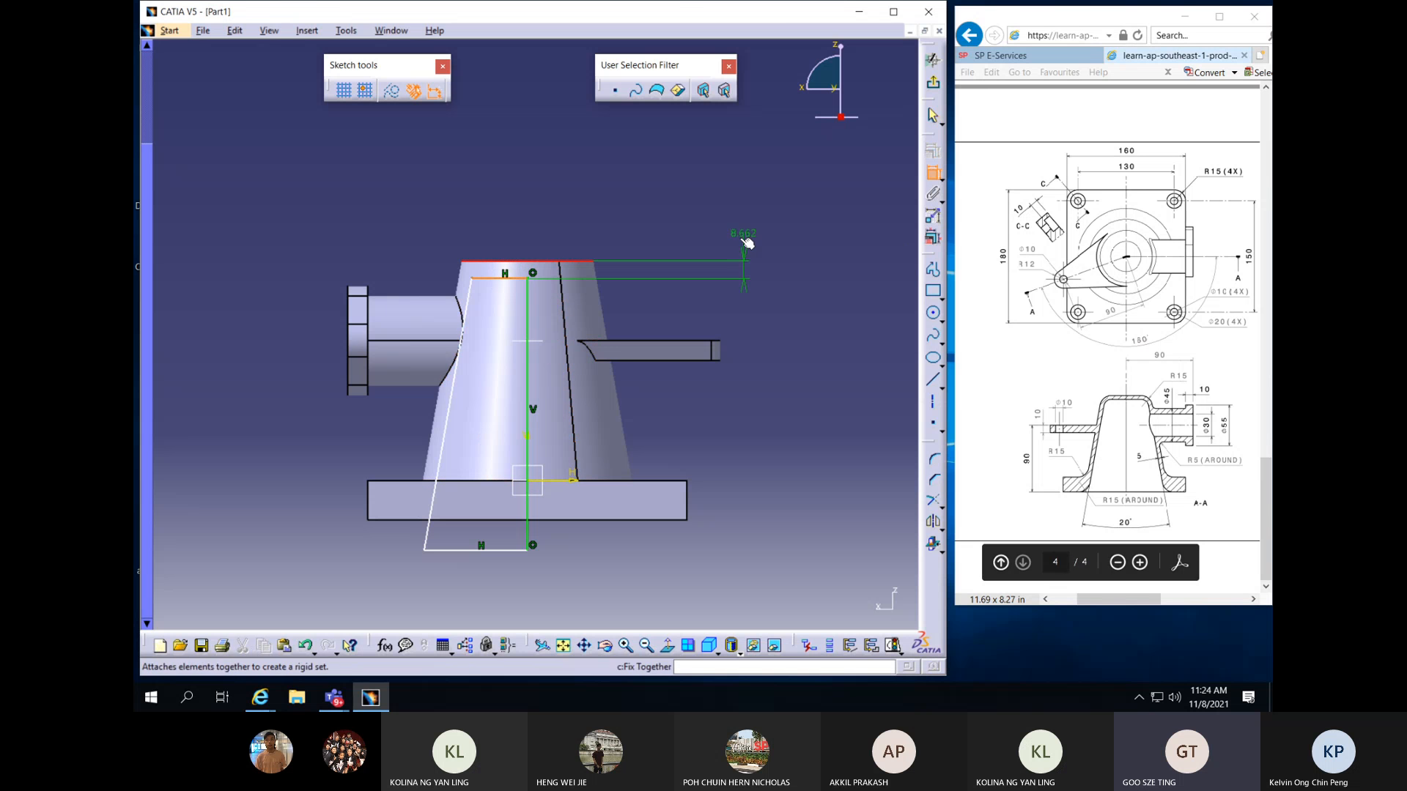
pyautogui.click(737, 269)
pyautogui.doubleClick(730, 266)
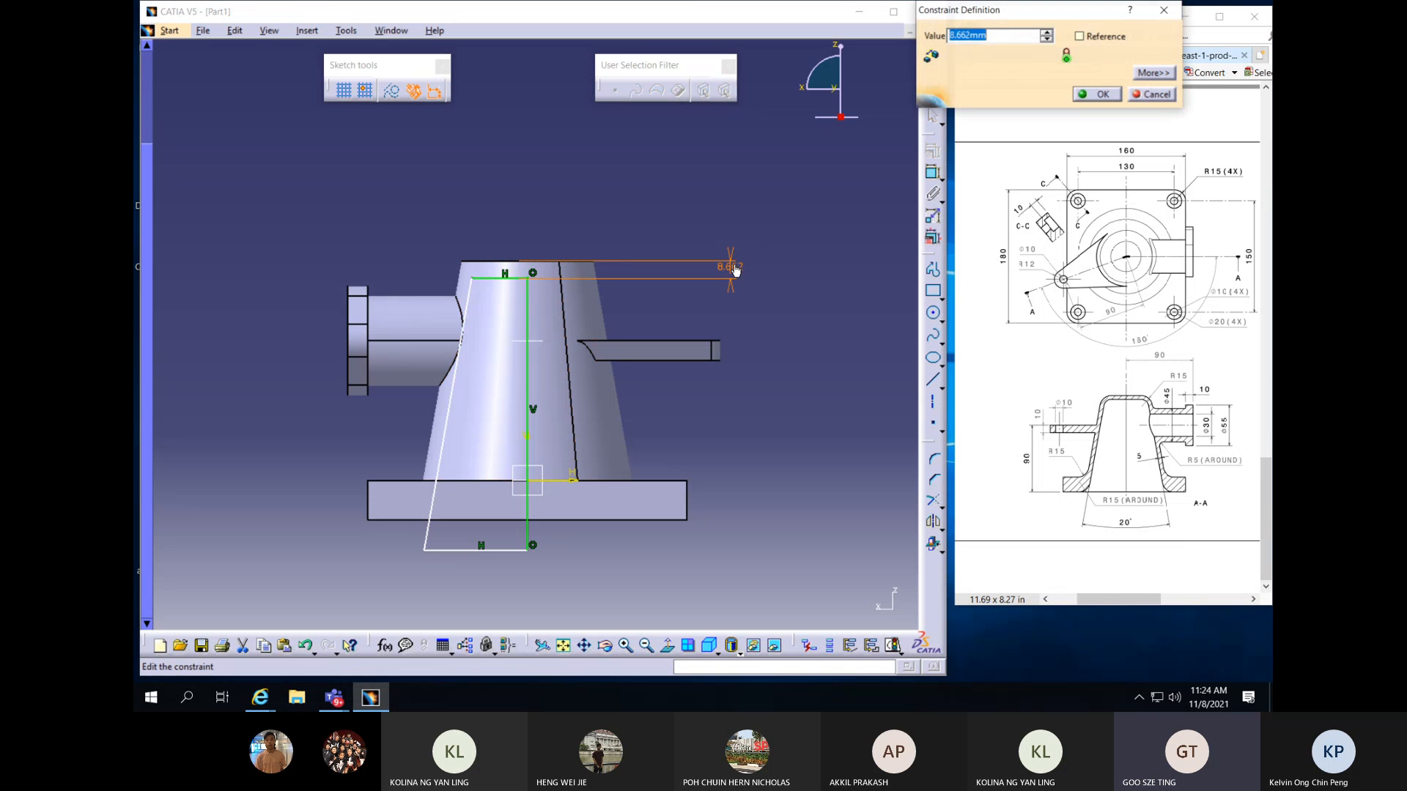
pyautogui.write('5')
pyautogui.press('Return')
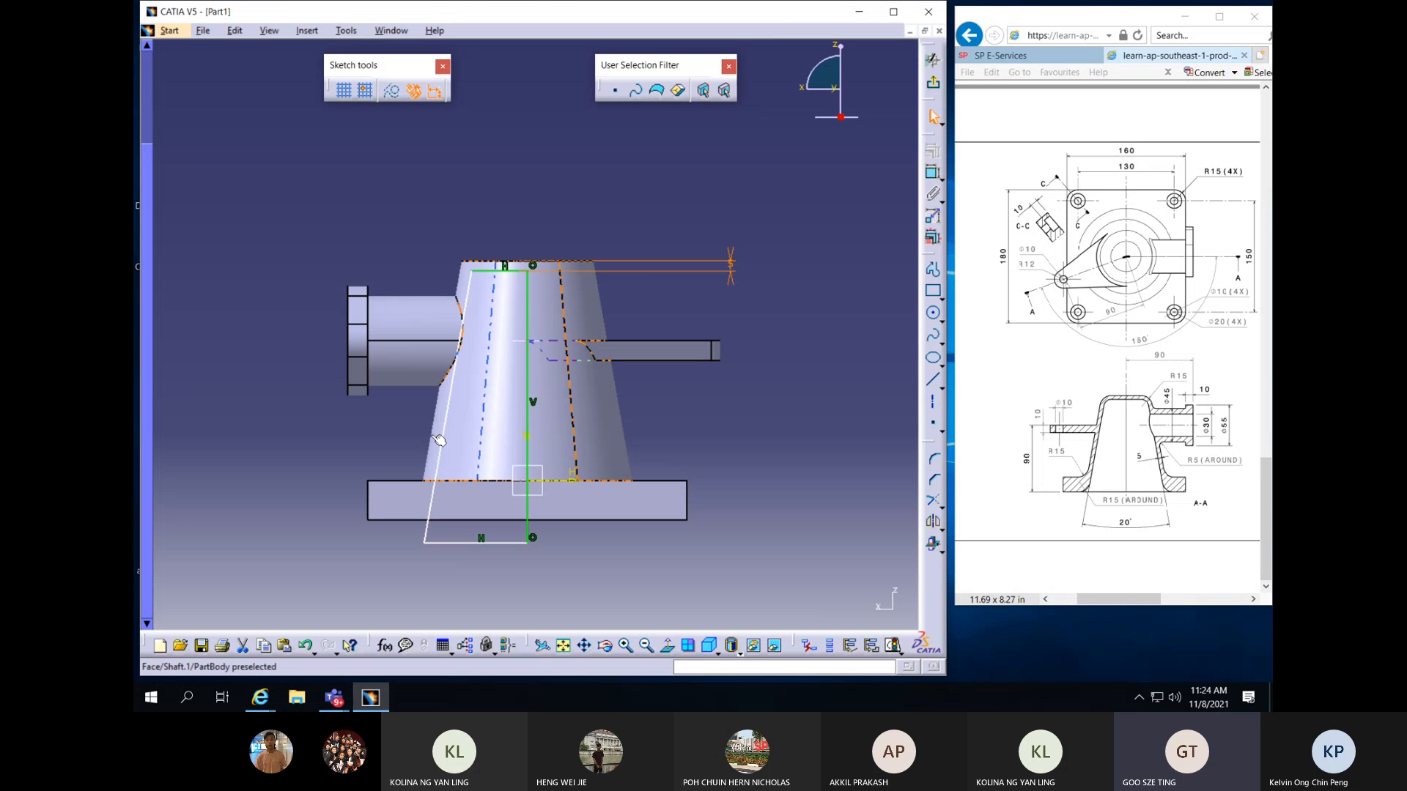
# Constrain the angle between the profile's slanted line and its vertical axis line to 10°
pyautogui.click(479, 539)
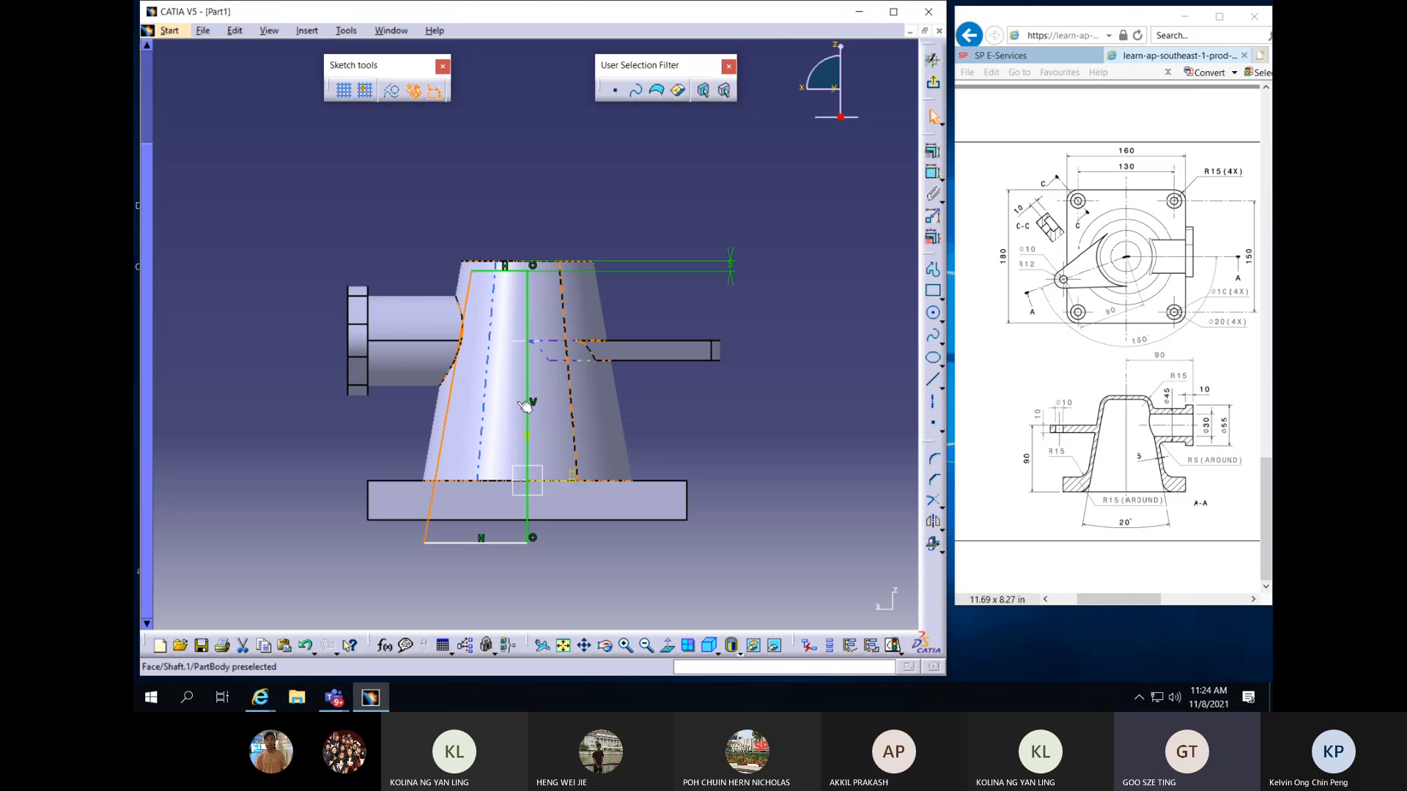
pyautogui.keyDown('ctrl'); pyautogui.click(528, 389); pyautogui.keyUp('ctrl')
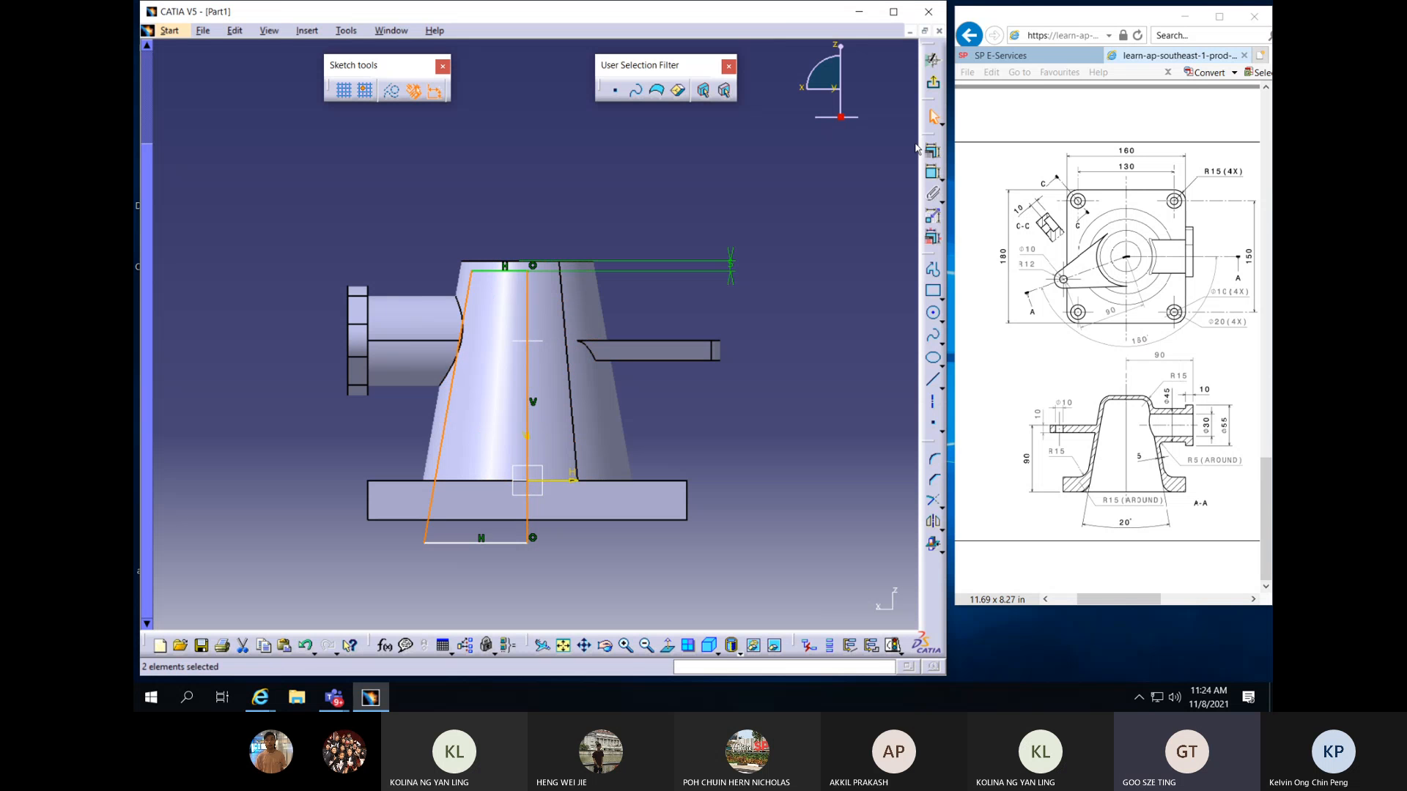
pyautogui.click(933, 175)
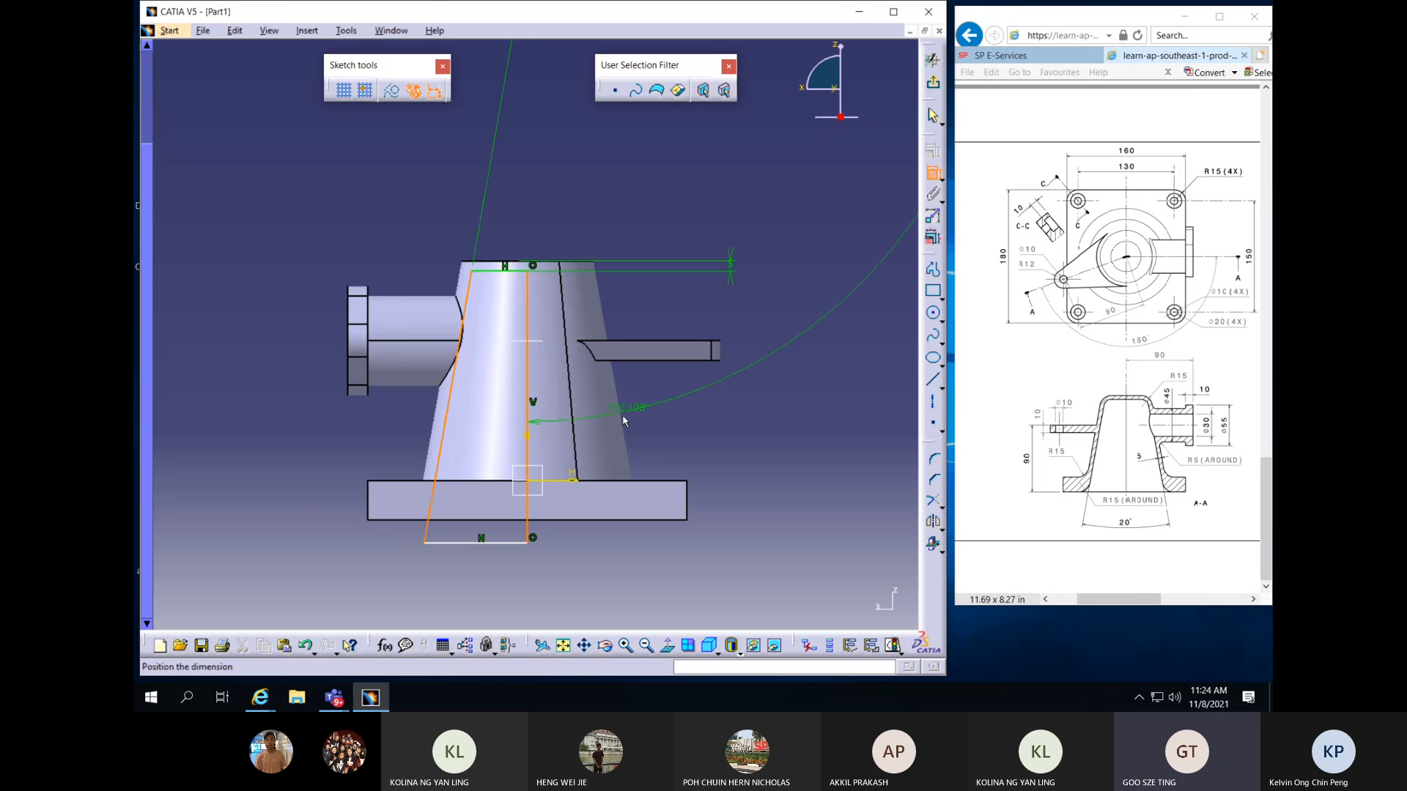
pyautogui.click(456, 605)
pyautogui.doubleClick(483, 595)
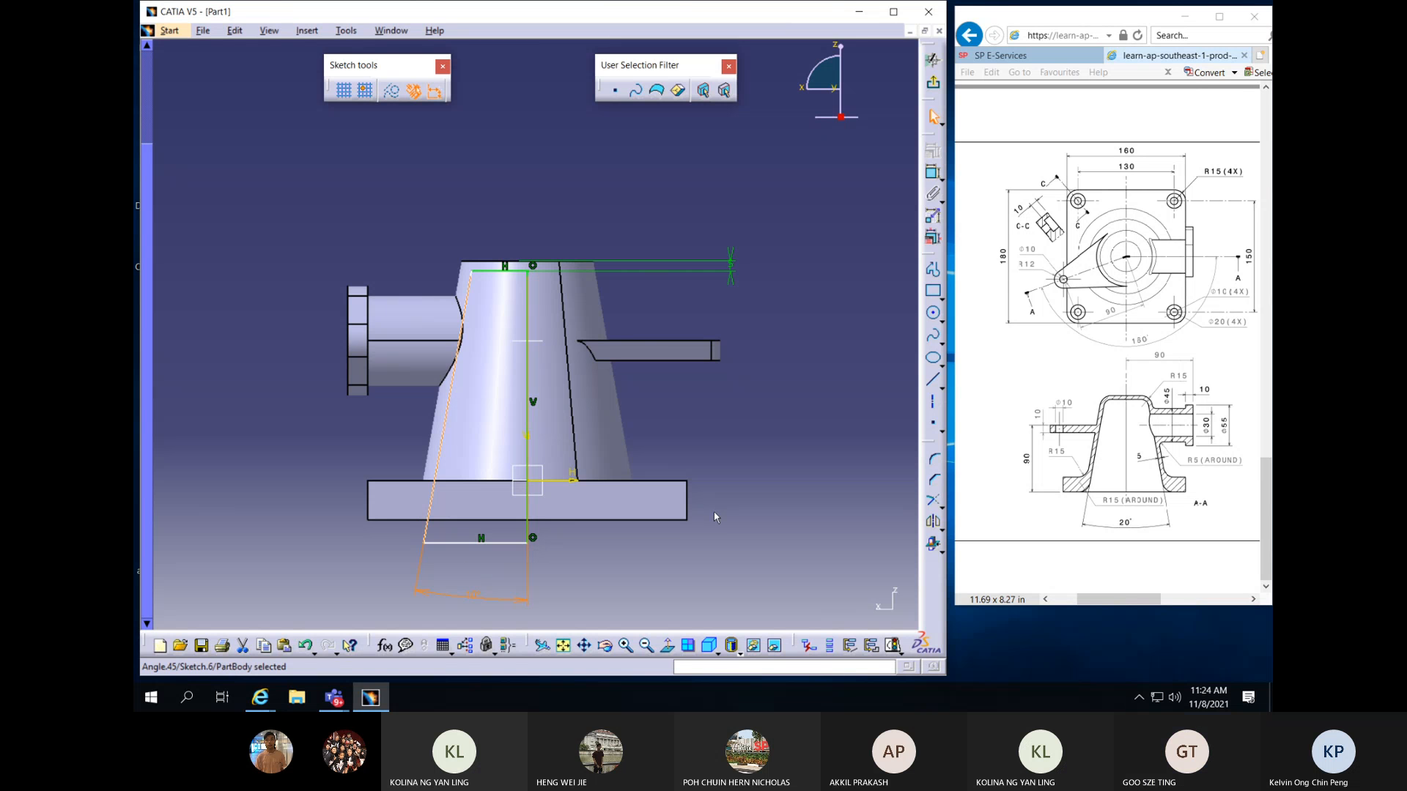
pyautogui.click(472, 543)
pyautogui.keyDown('ctrl'); pyautogui.click(516, 521); pyautogui.keyUp('ctrl')
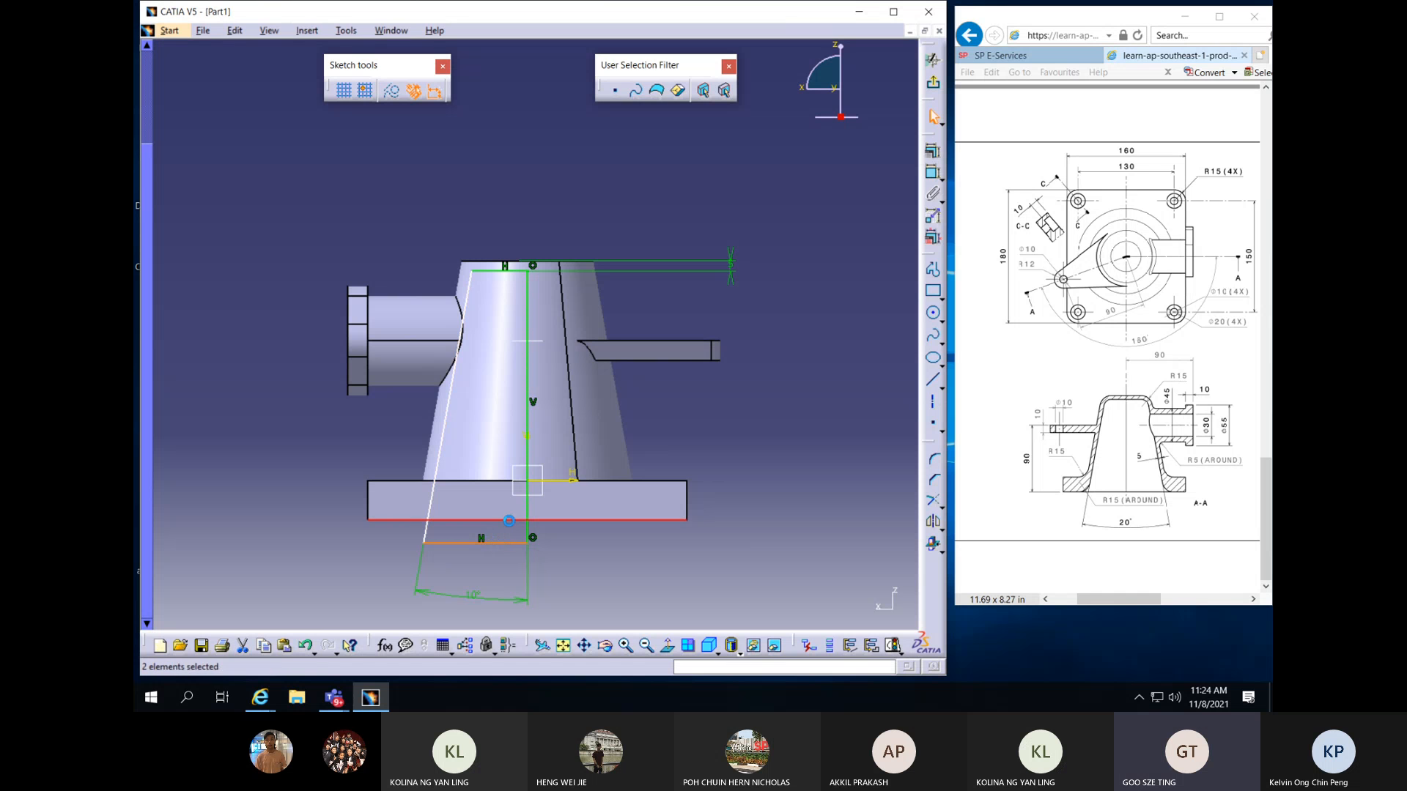
pyautogui.click(931, 150)
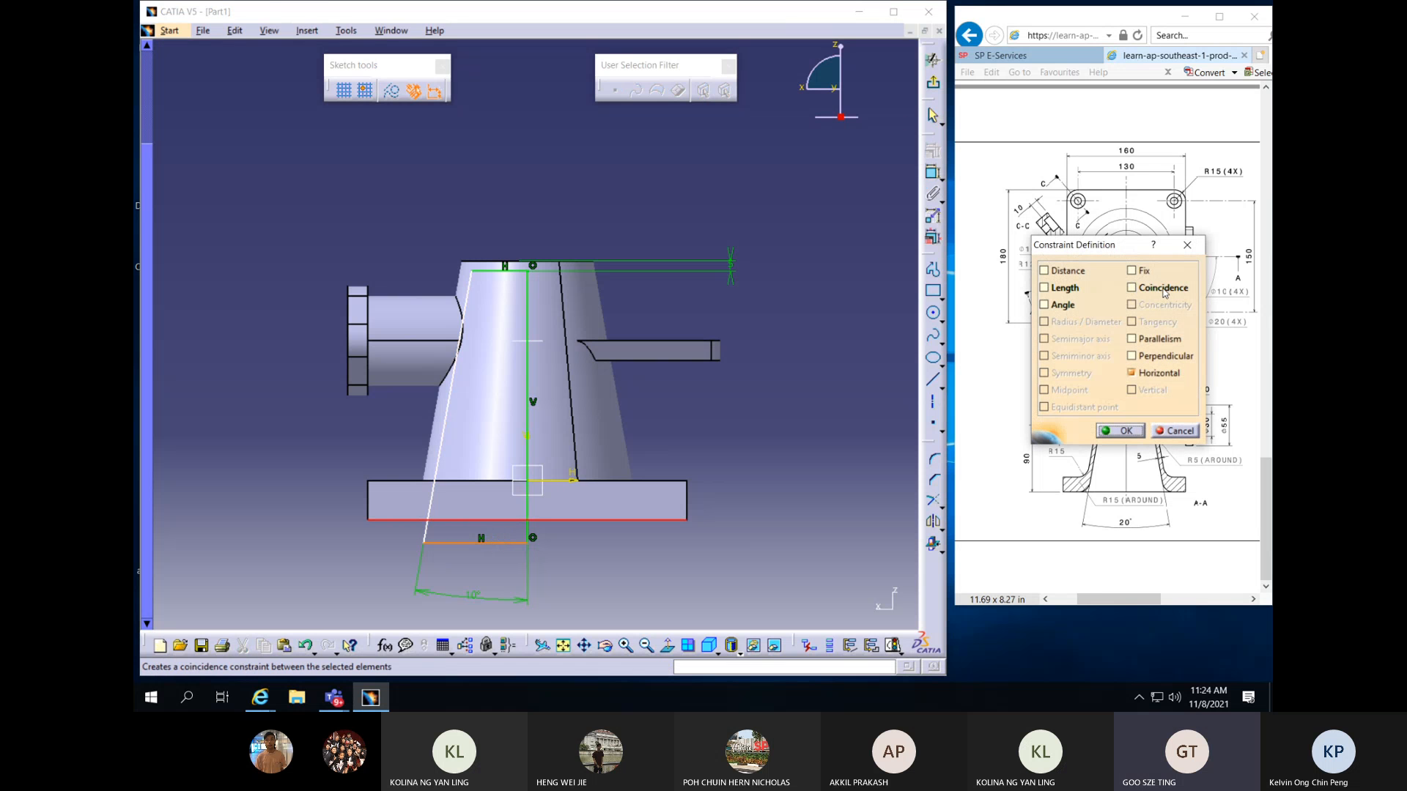
pyautogui.click(1132, 287)
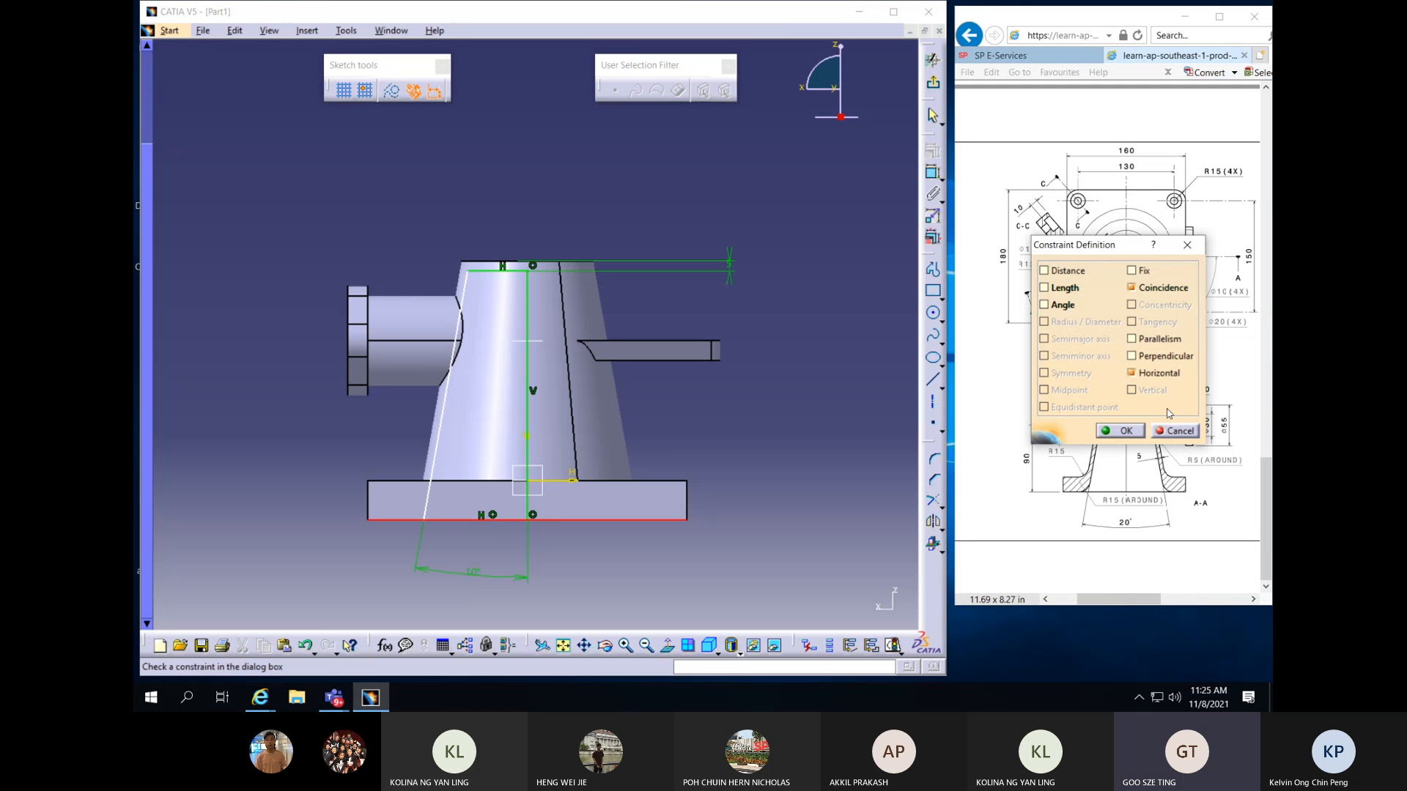
pyautogui.click(1176, 431)
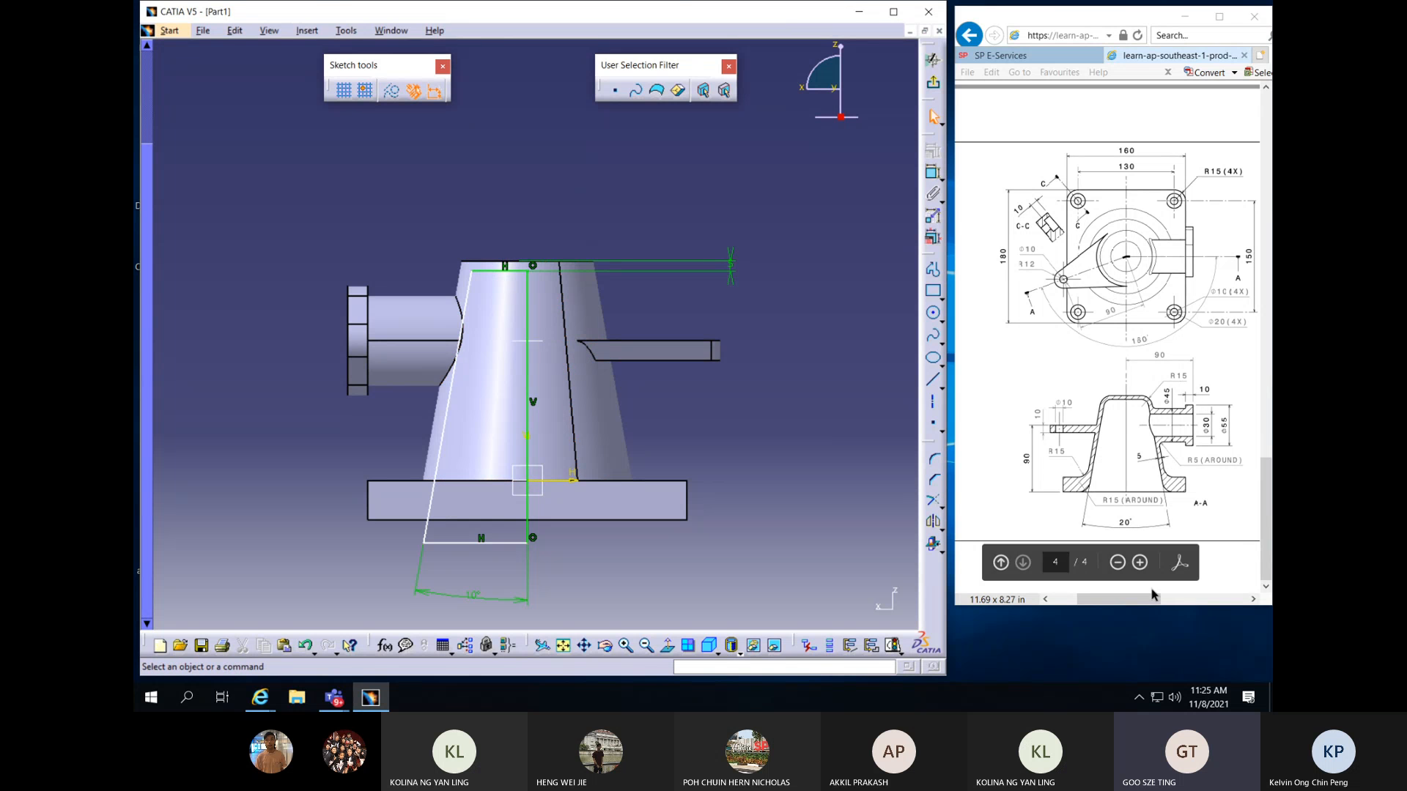
# Check the drawing's top diameter and constrain the length of the profile's upper line to 28 mm
pyautogui.click(1139, 383)
pyautogui.scroll(-5, 1137, 388)
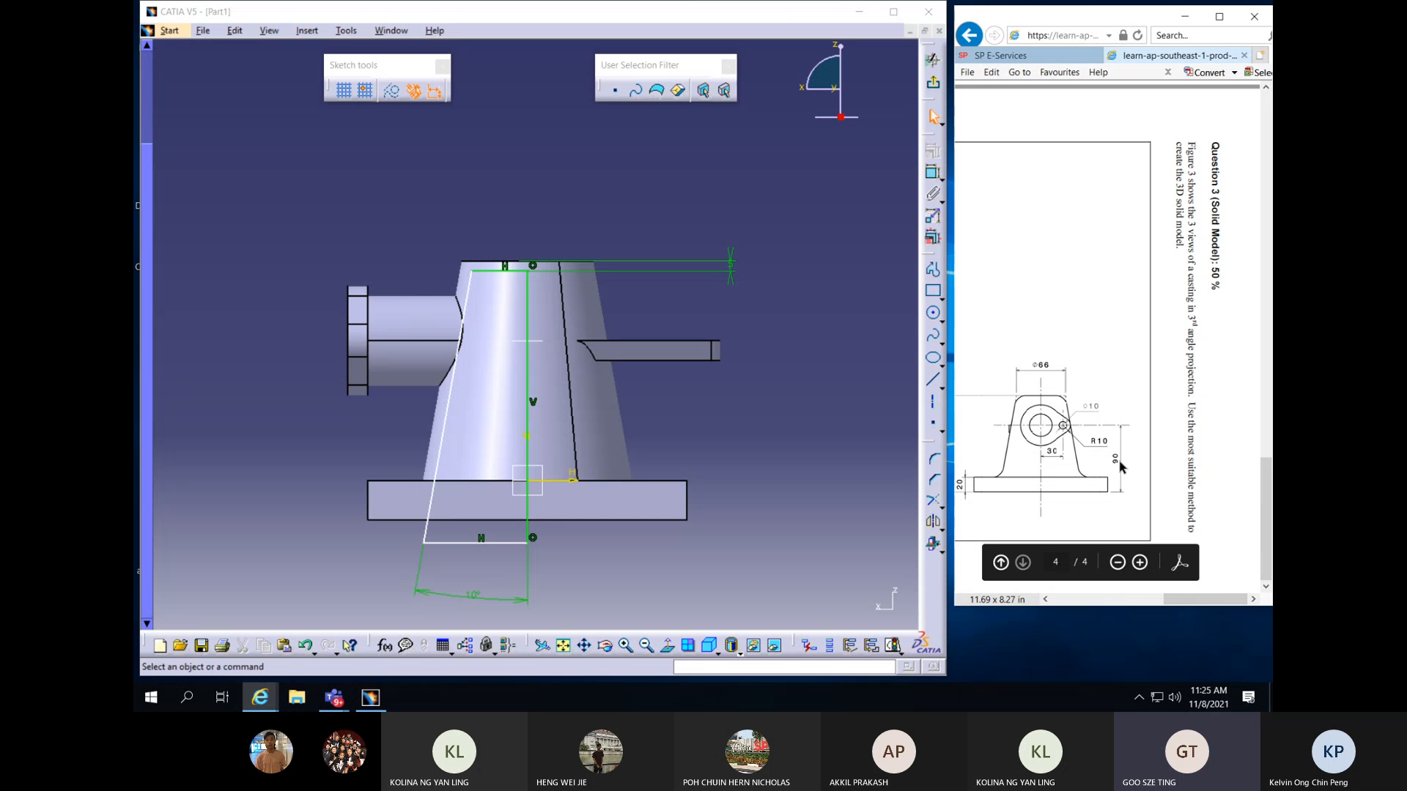
pyautogui.click(496, 271)
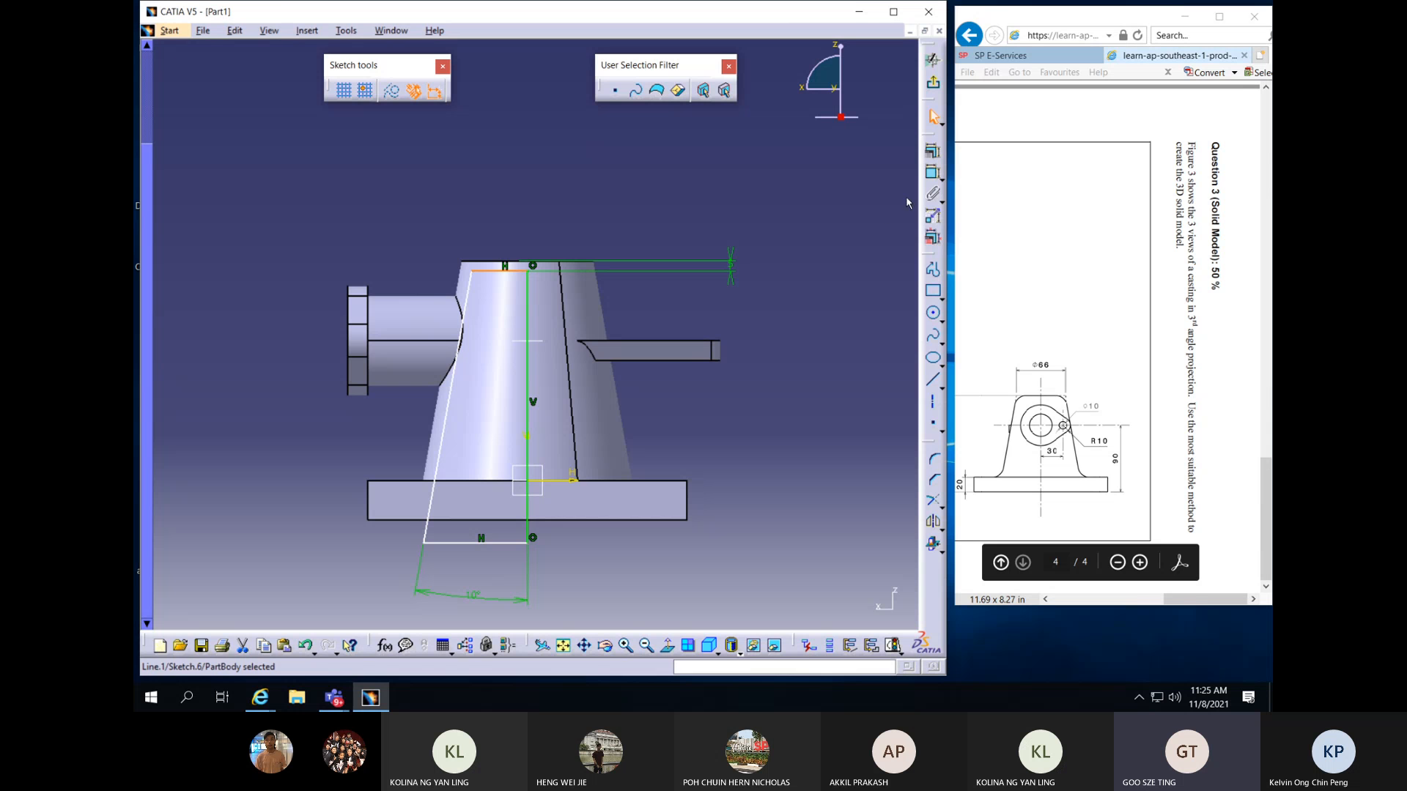
pyautogui.click(933, 172)
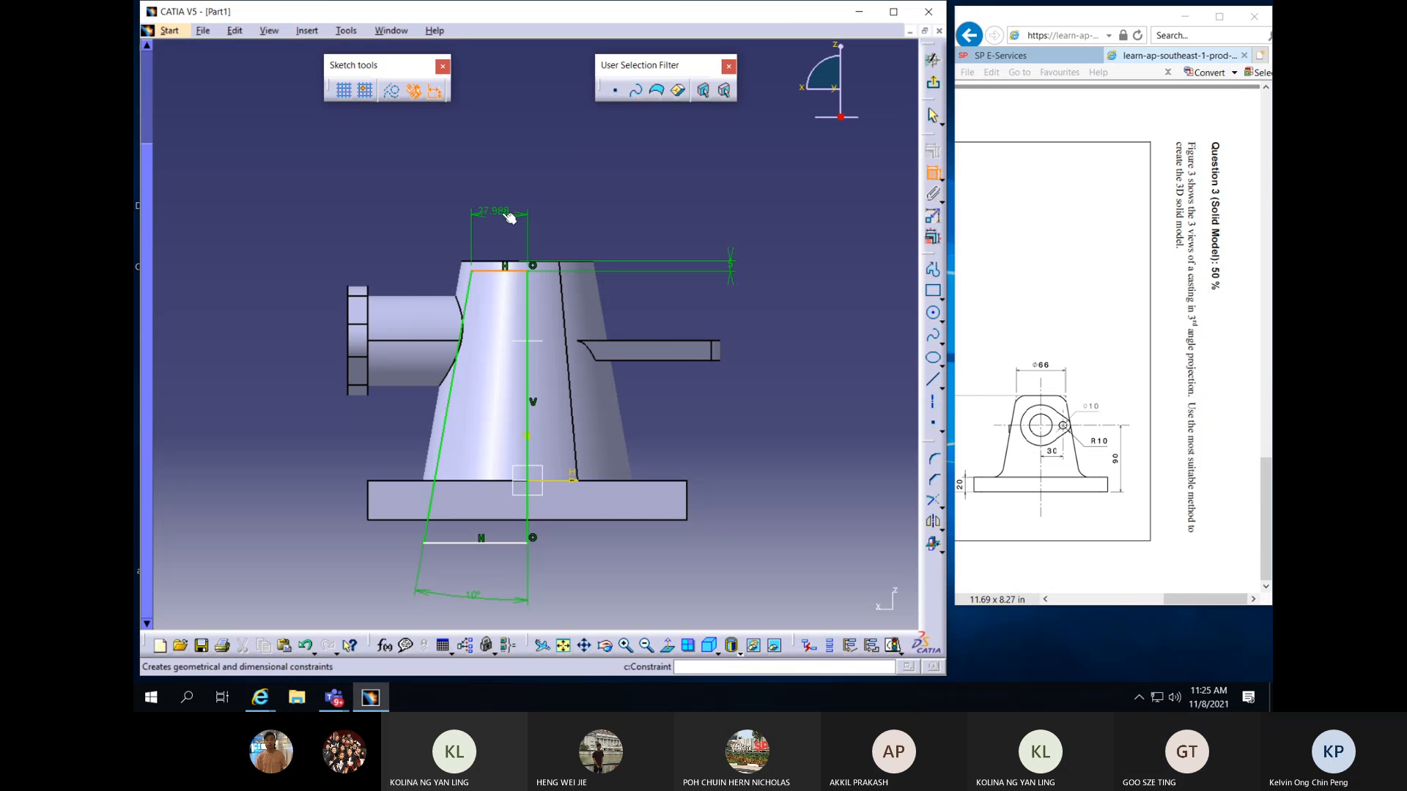
pyautogui.click(601, 202)
pyautogui.doubleClick(590, 196)
pyautogui.write('3')
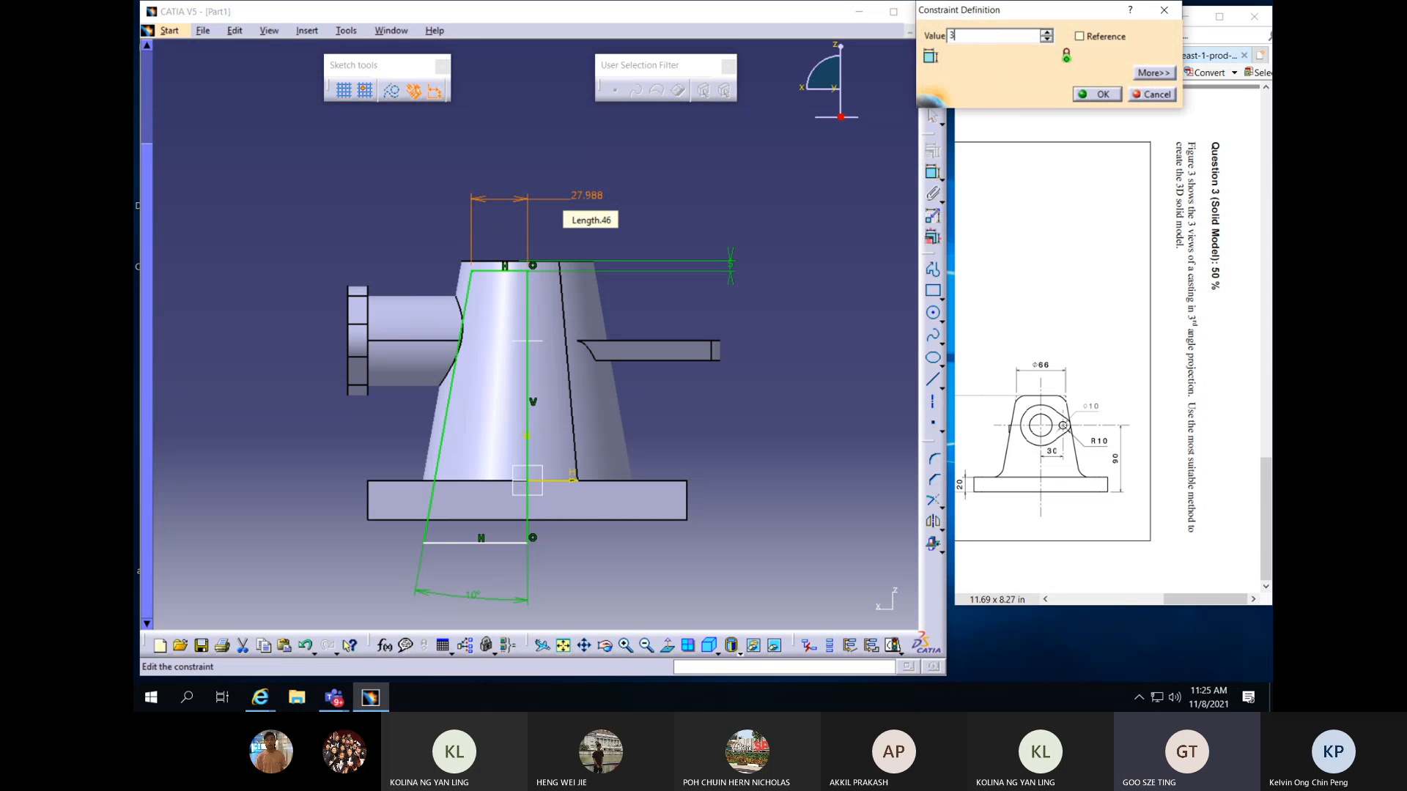
pyautogui.write('3-5')
pyautogui.press('Return')
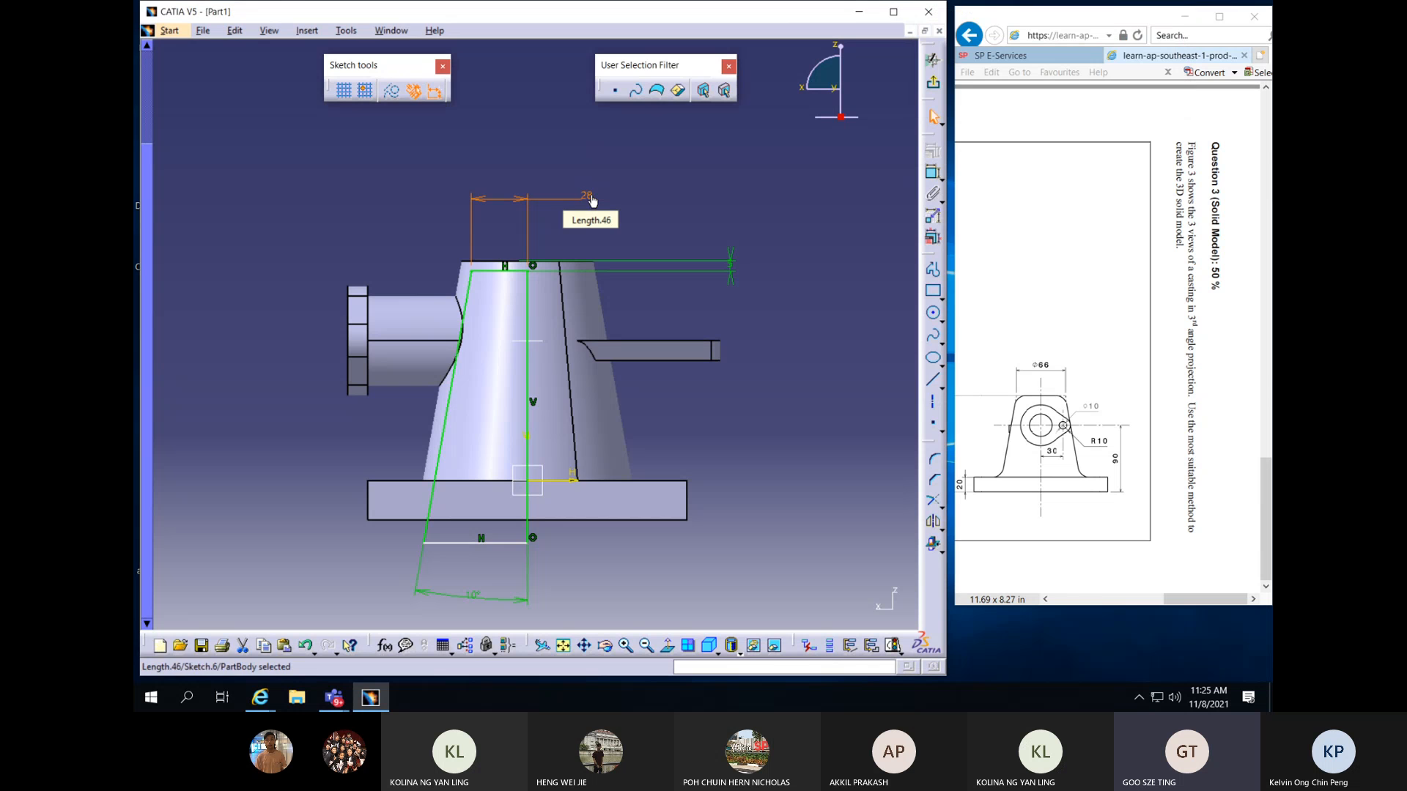
# Move the profile's lower line slightly further below the base plate, and cut the finished sketch as a 360° groove about its vertical line
pyautogui.moveTo(510, 539)
pyautogui.mouseDown()
pyautogui.moveTo(505, 473)
pyautogui.moveTo(504, 539)
pyautogui.moveTo(499, 500)
pyautogui.moveTo(472, 580)
pyautogui.moveTo(480, 544)
pyautogui.mouseUp()
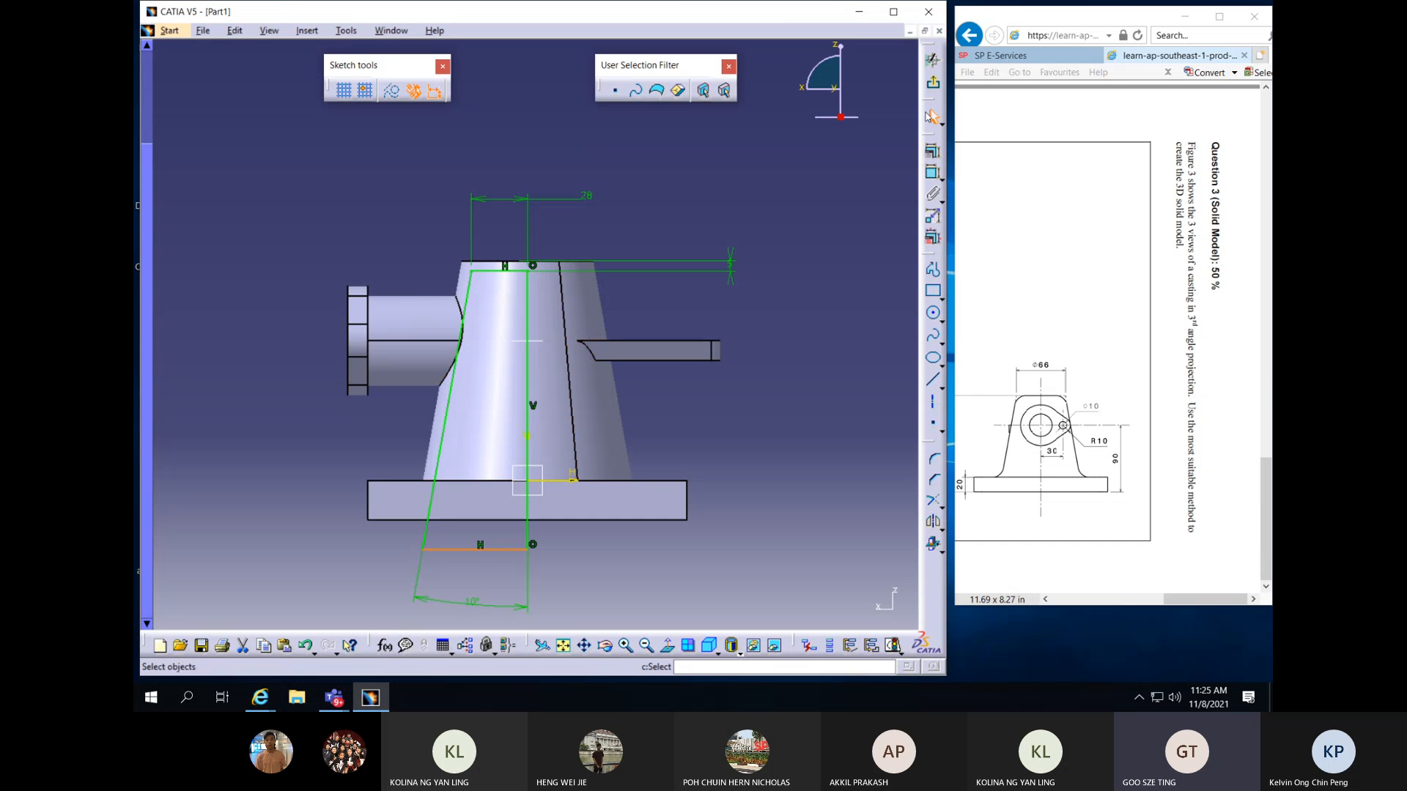
pyautogui.click(933, 59)
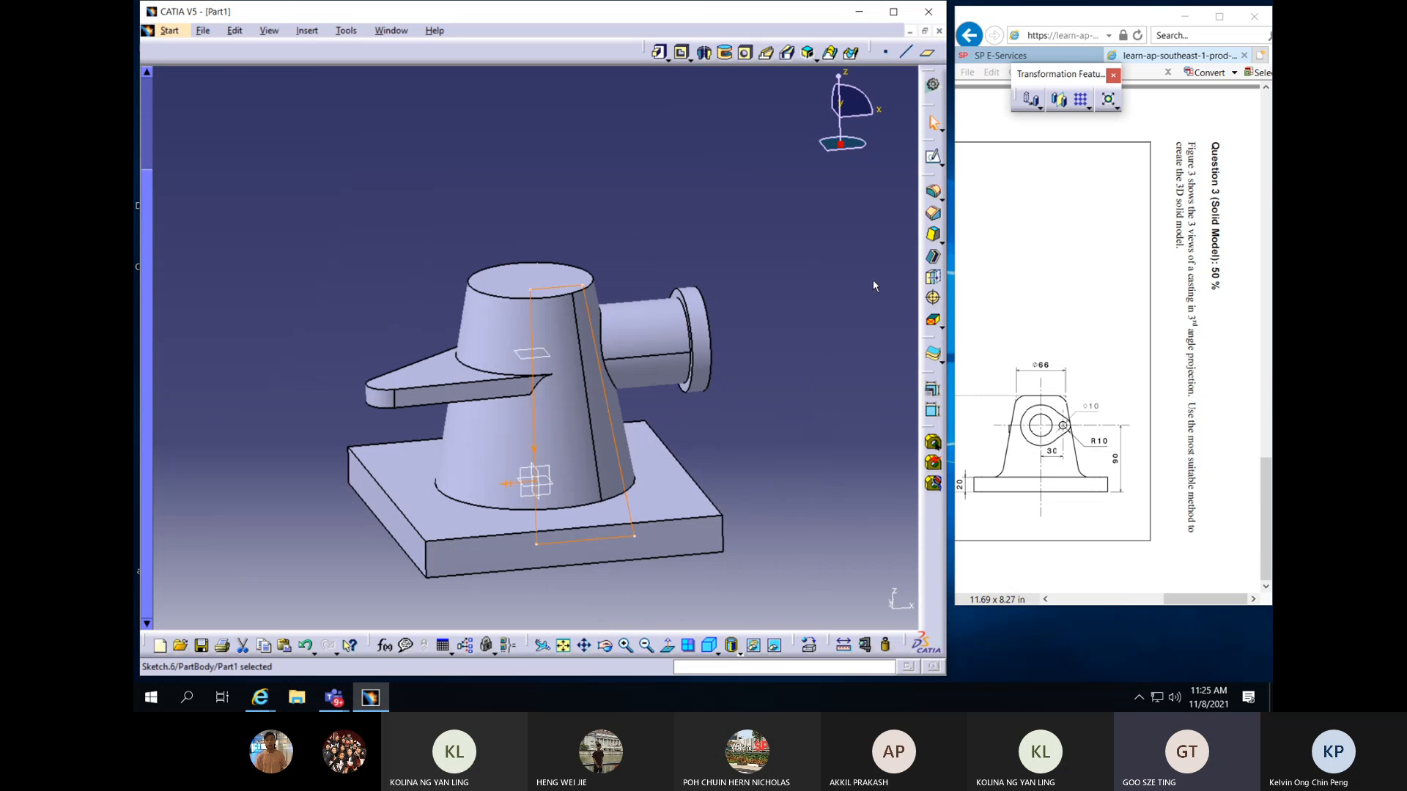
pyautogui.click(727, 55)
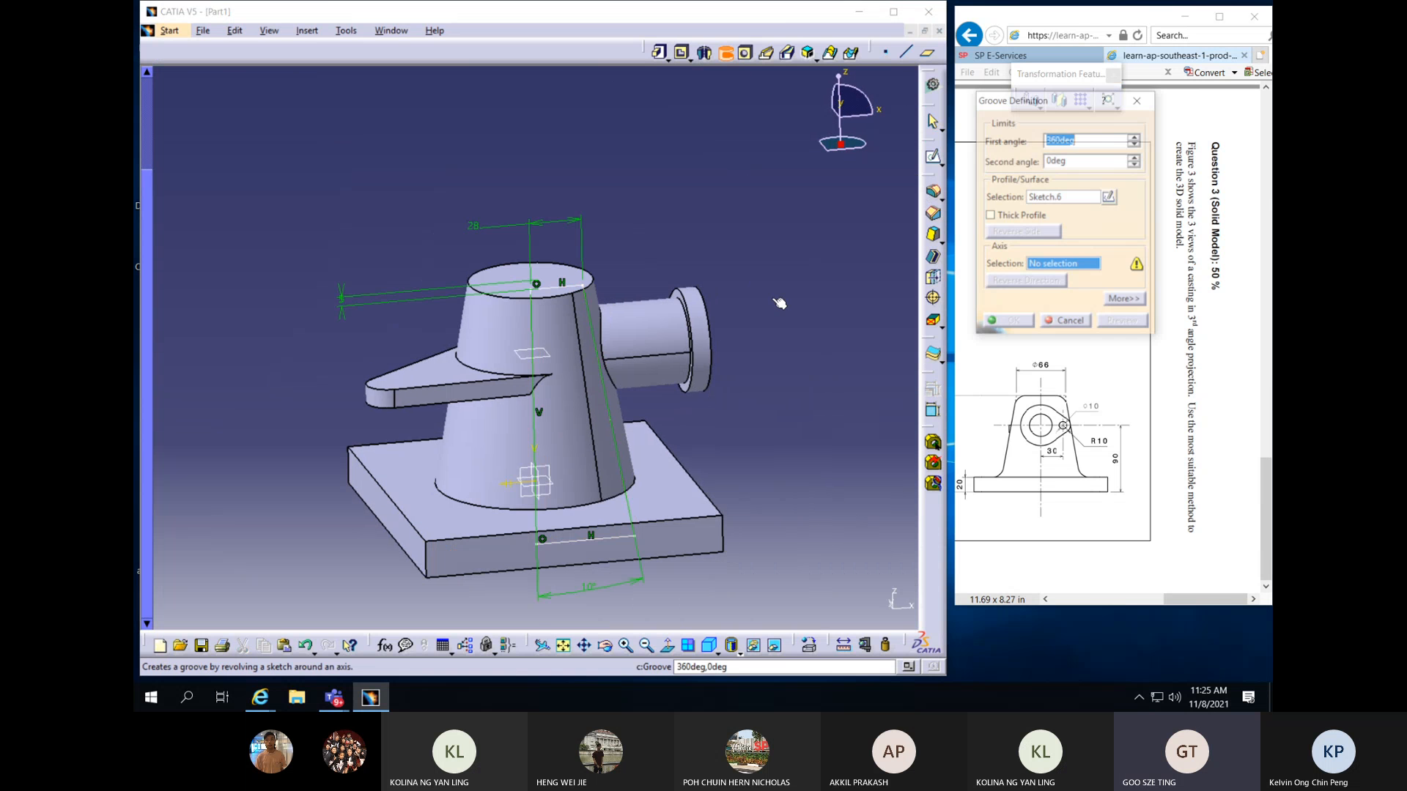
pyautogui.click(541, 509)
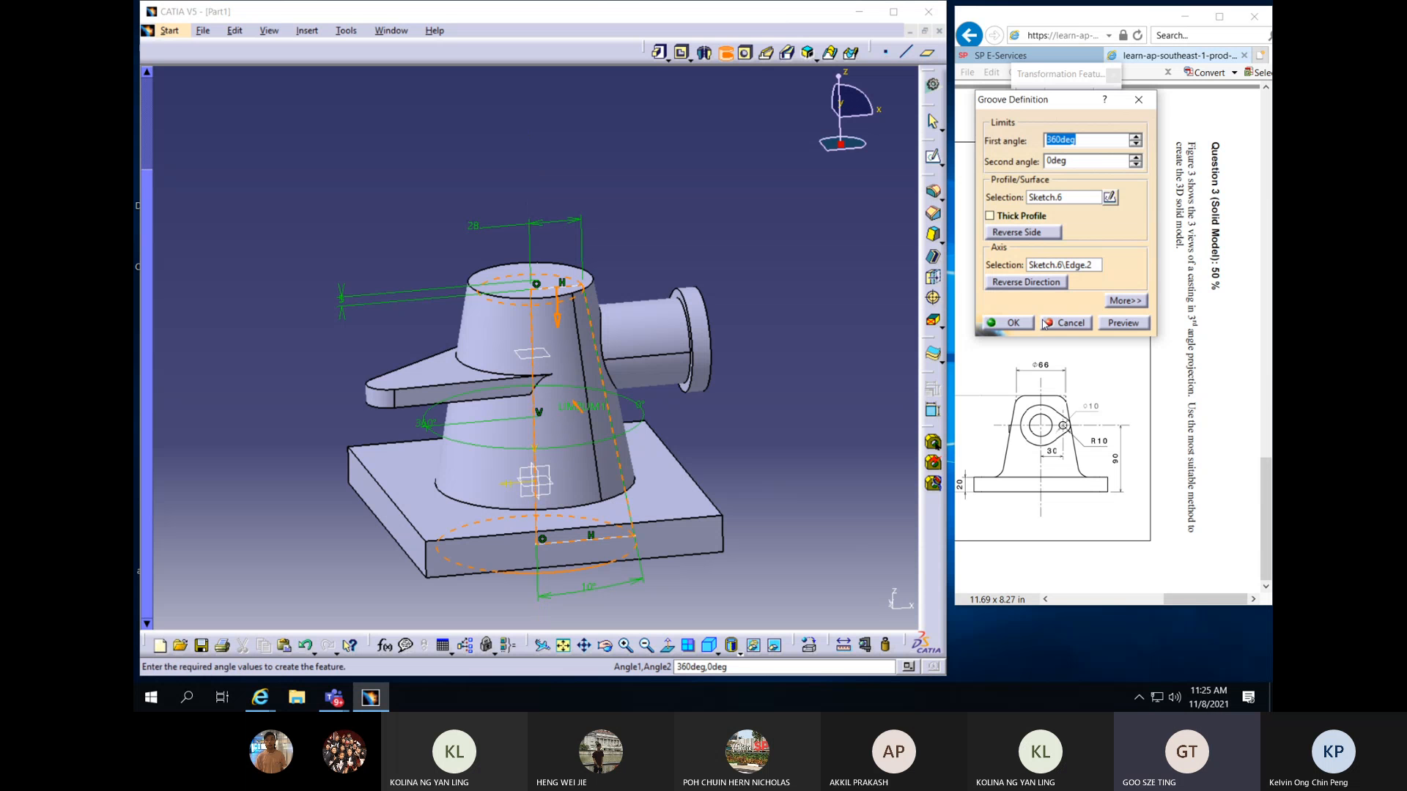
pyautogui.click(1020, 323)
# Start a hole on the end flange's outer face, concentric with the flange's large rounded edge
pyautogui.moveTo(546, 218); pyautogui.dragTo(828, 373, button='middle')
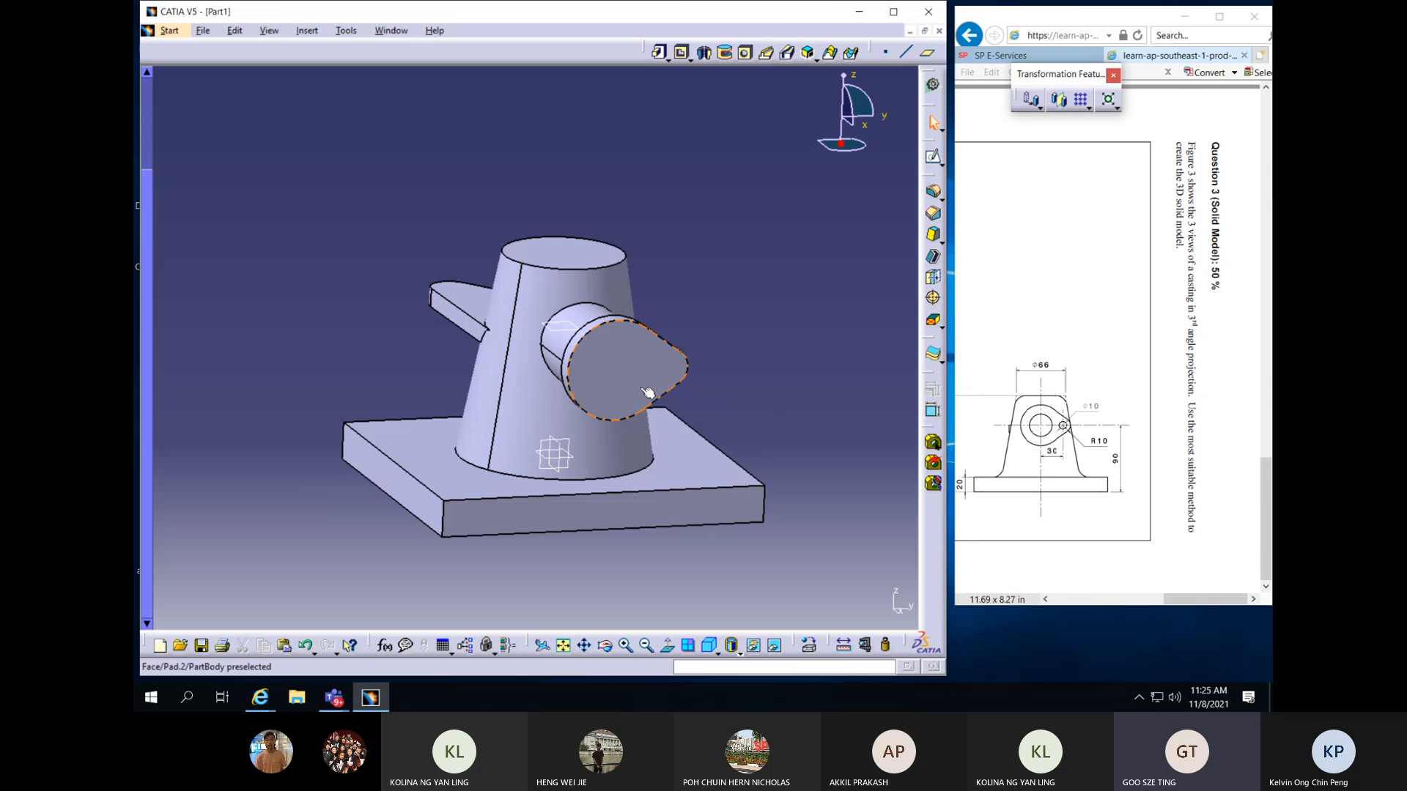
pyautogui.click(581, 369)
pyautogui.click(746, 52)
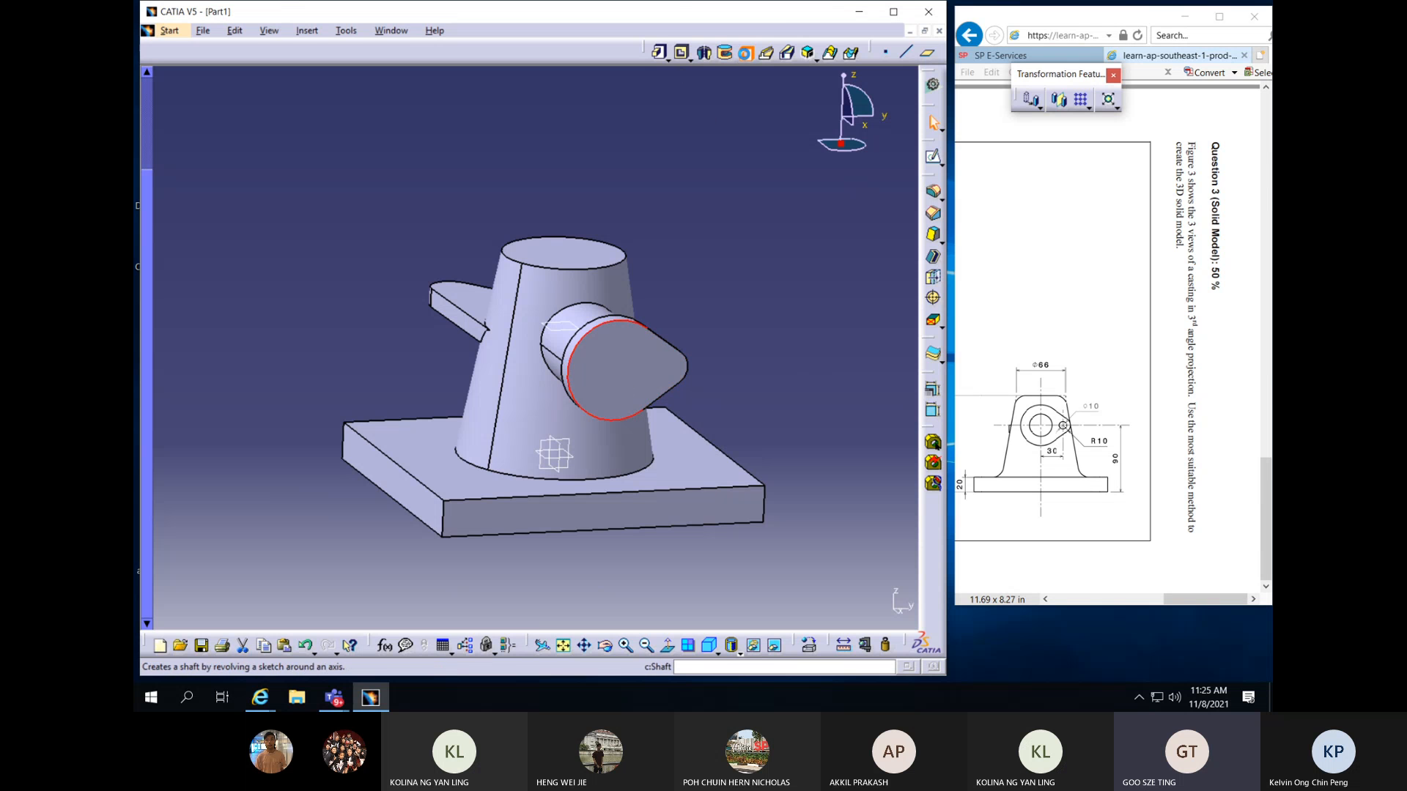
pyautogui.click(615, 374)
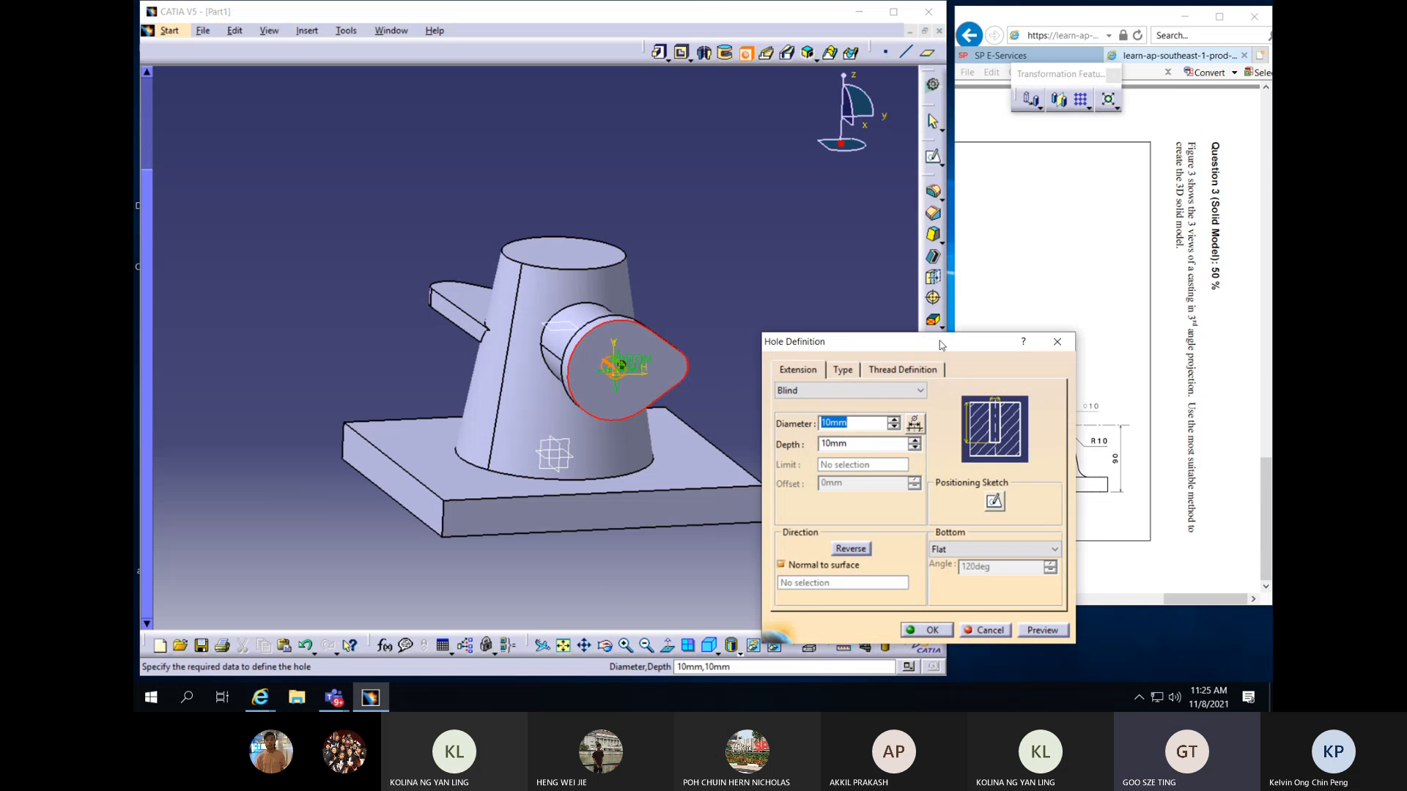
pyautogui.moveTo(940, 340); pyautogui.dragTo(759, 80)
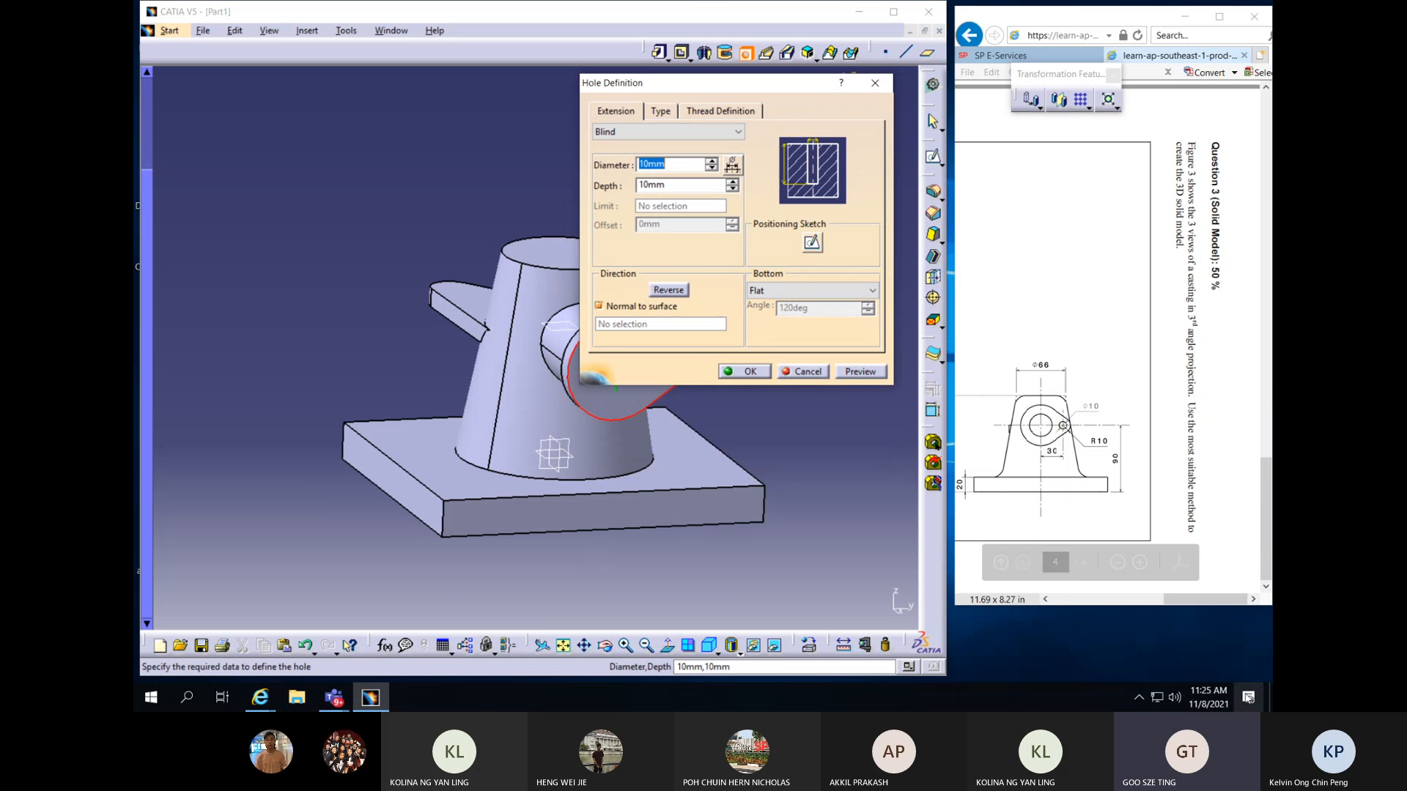
# Set the flange hole to 30 mm diameter with the Up To Next extent and create it through to the hollow interior
pyautogui.click(1206, 599)
pyautogui.moveTo(1206, 600); pyautogui.dragTo(1151, 599)
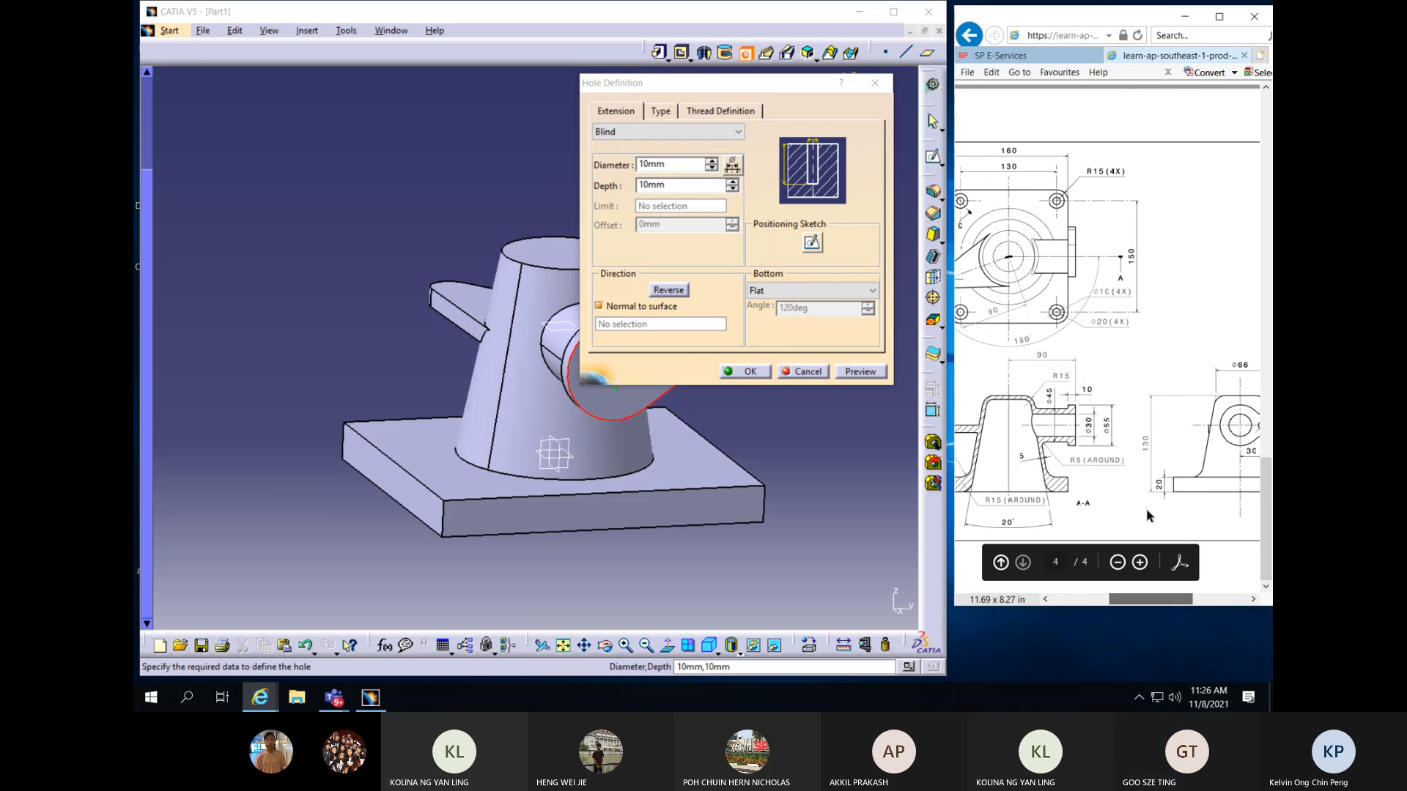
pyautogui.click(686, 164)
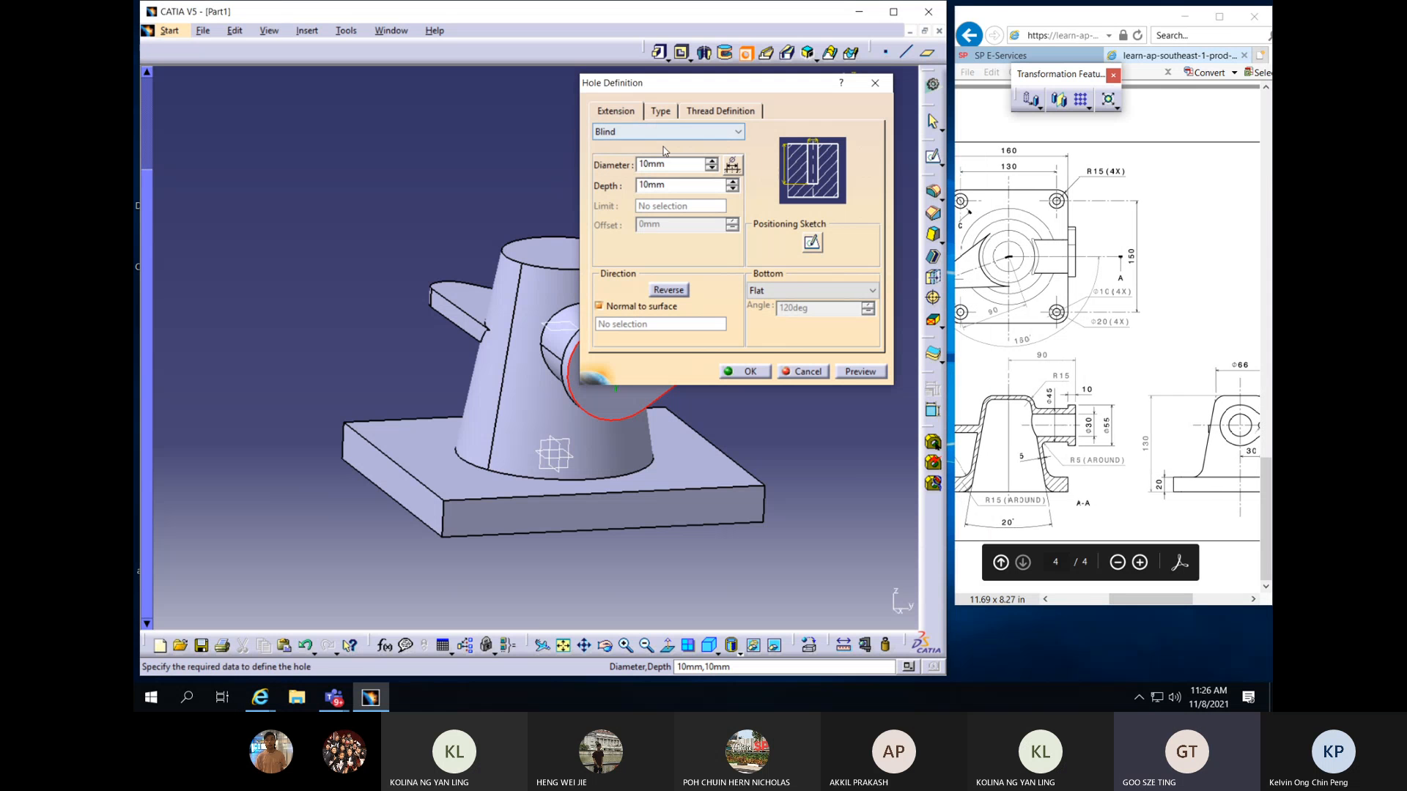
pyautogui.write('30')
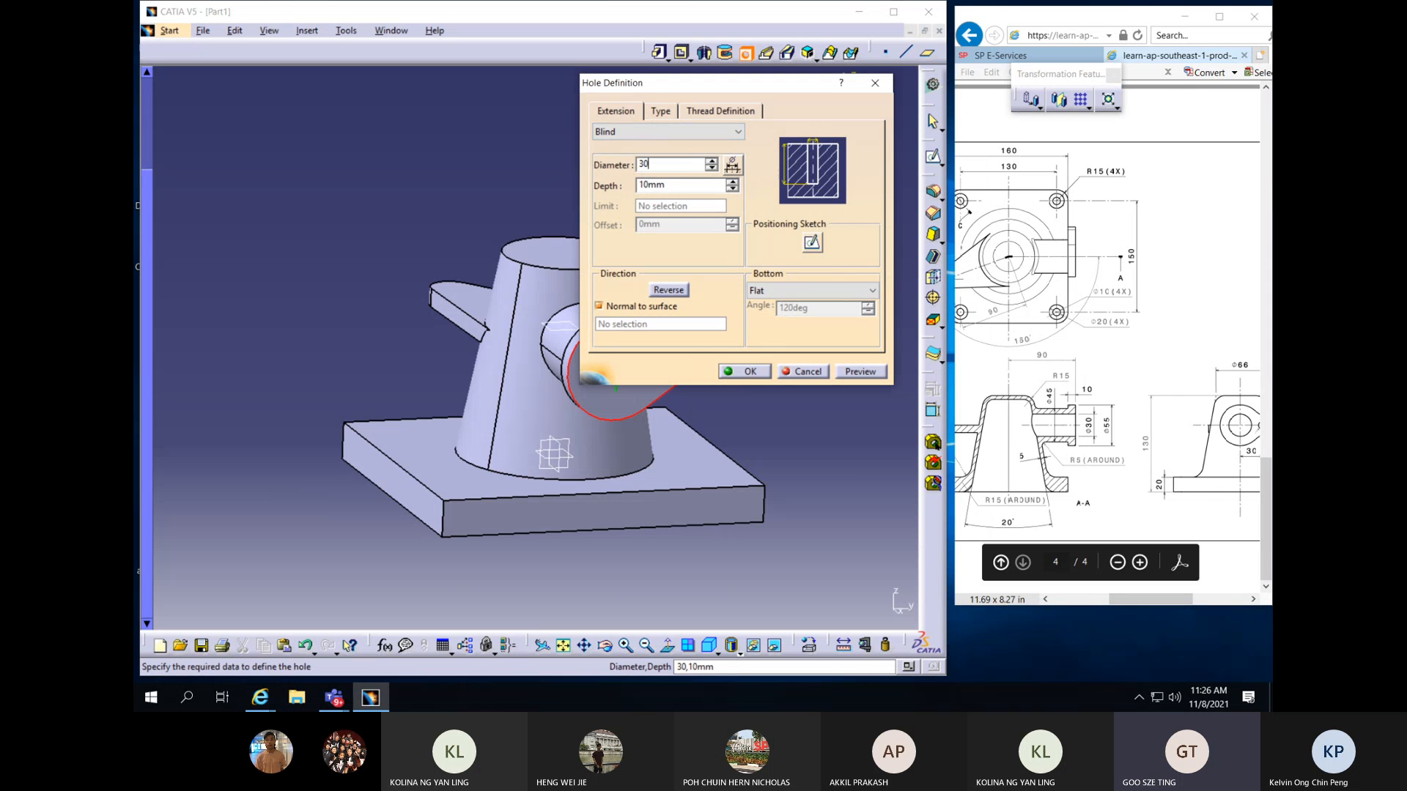
pyautogui.click(718, 131)
pyautogui.click(620, 156)
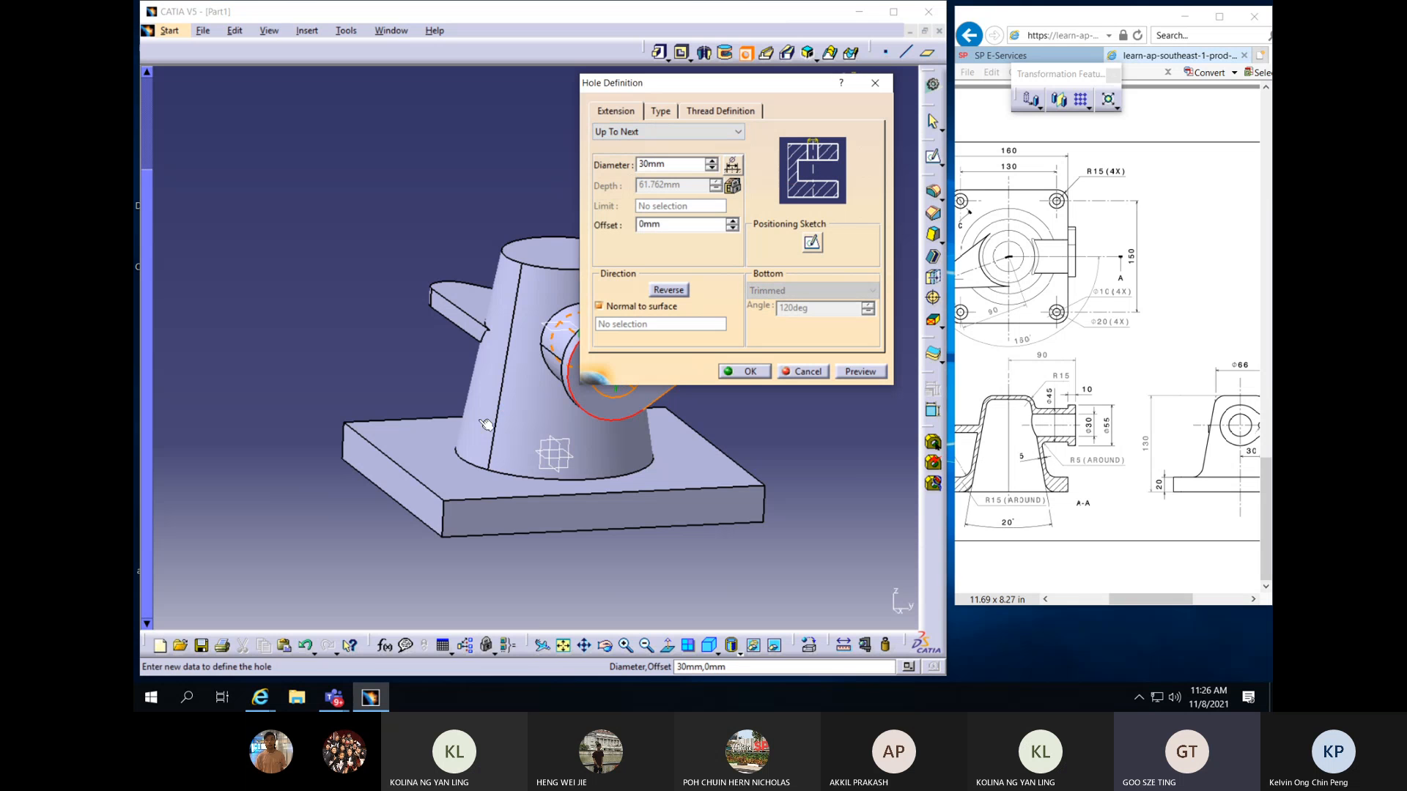
pyautogui.moveTo(453, 430); pyautogui.dragTo(367, 377, button='middle')
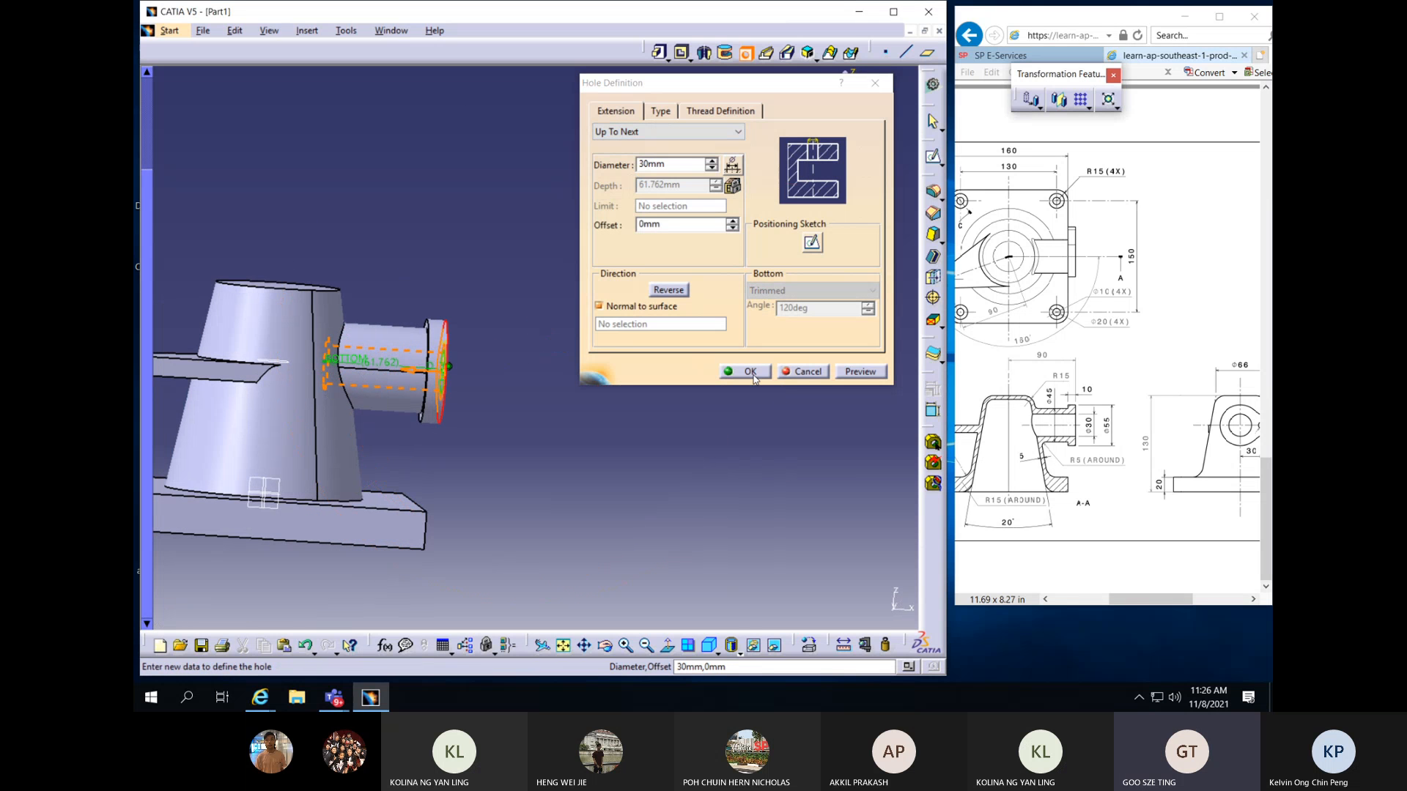
pyautogui.moveTo(203, 516); pyautogui.dragTo(374, 511, button='middle')
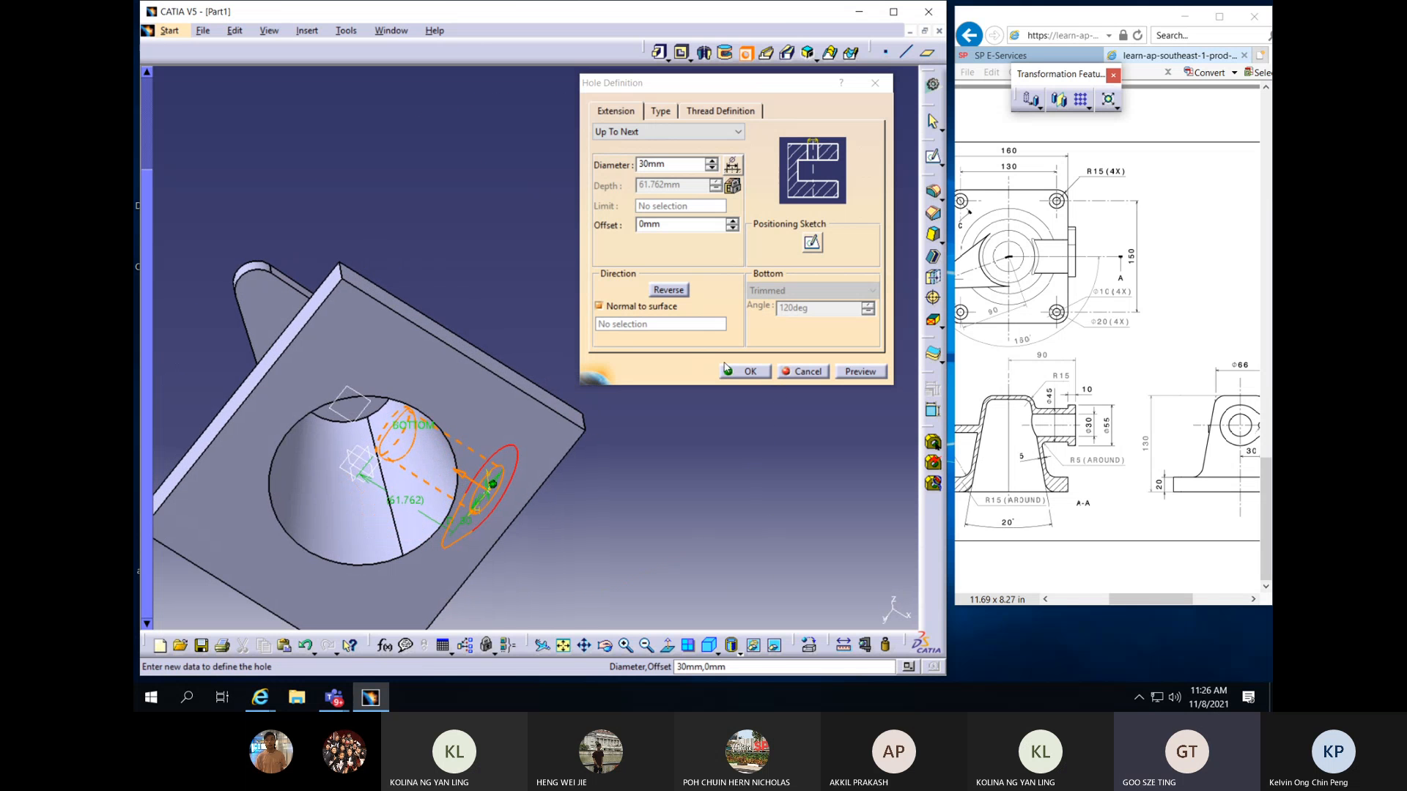
pyautogui.click(749, 371)
# Create a 10 mm Up To Next hole through the side arm's tip, concentric with its rounded end edge
pyautogui.moveTo(411, 264); pyautogui.dragTo(577, 562, button='middle')
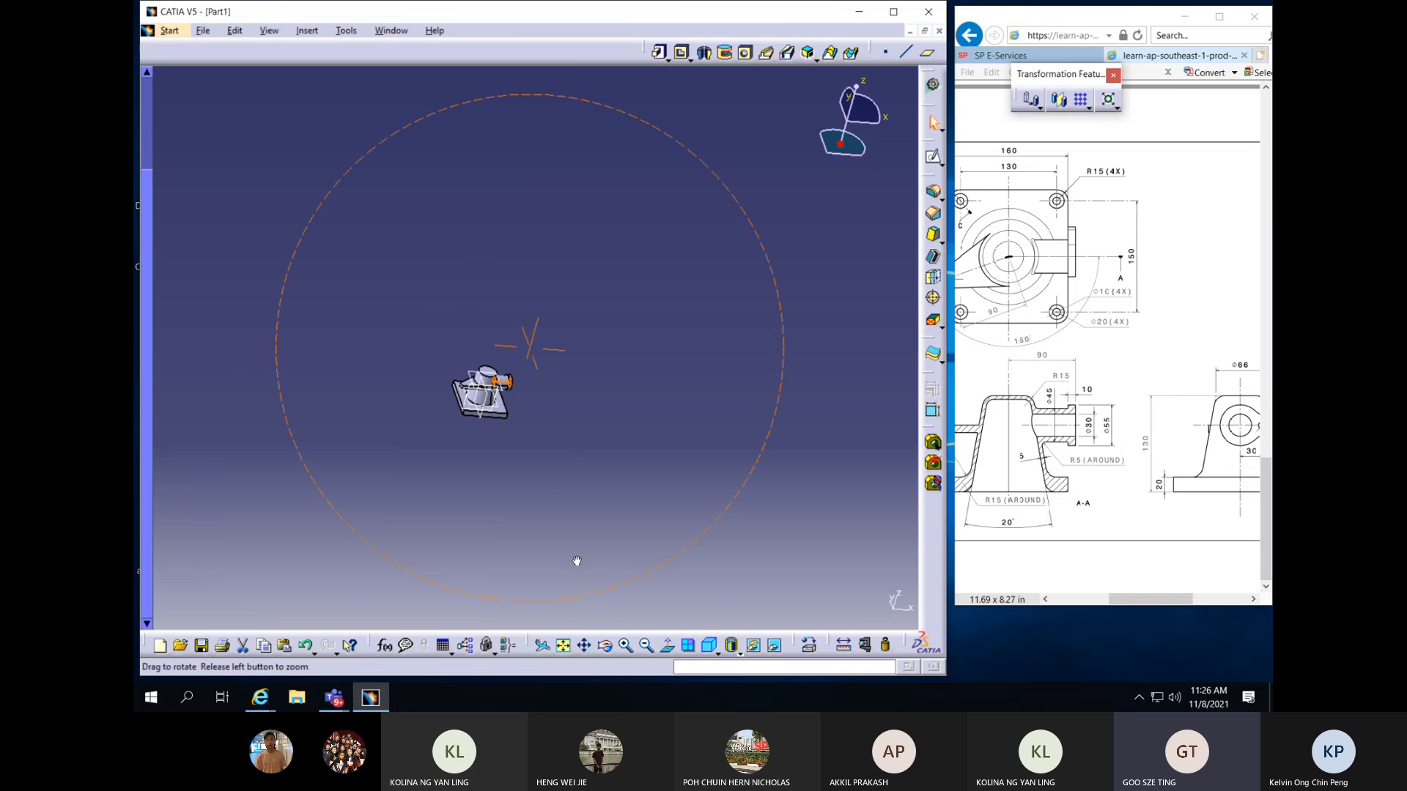
pyautogui.moveTo(407, 341); pyautogui.dragTo(365, 433, button='middle')
pyautogui.moveTo(550, 493); pyautogui.dragTo(577, 518, button='middle')
pyautogui.moveTo(469, 456); pyautogui.dragTo(461, 446, button='middle')
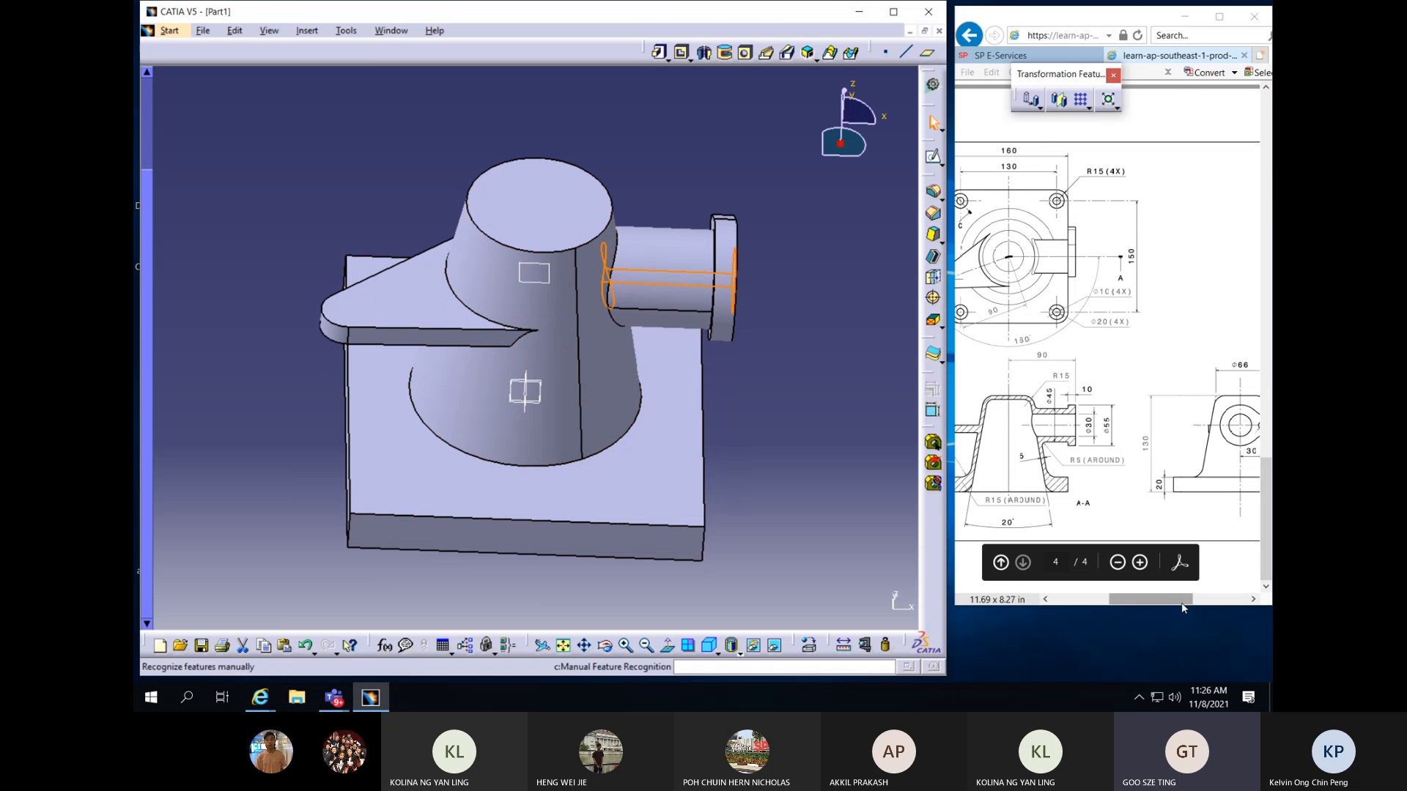
pyautogui.moveTo(1183, 601); pyautogui.dragTo(1163, 607)
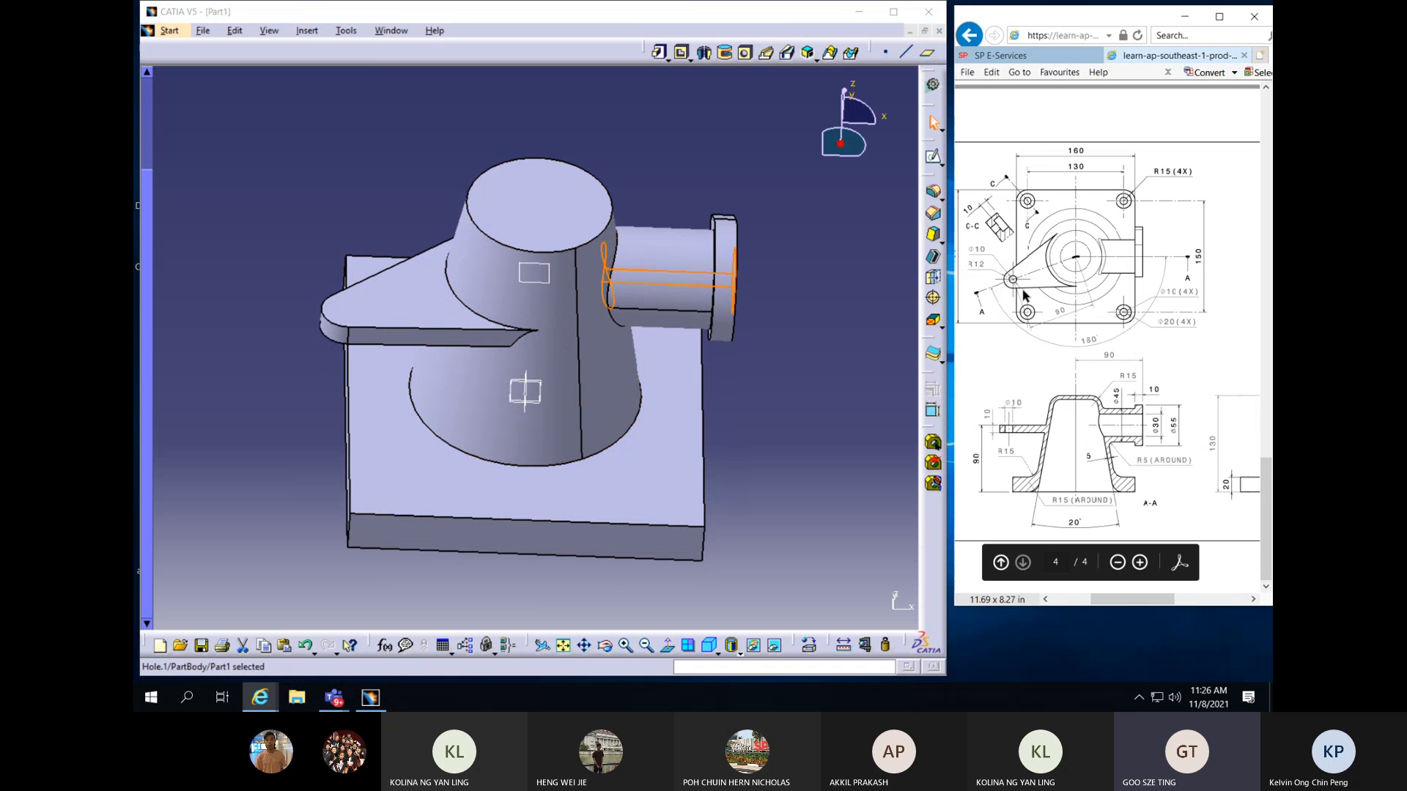
pyautogui.click(204, 276)
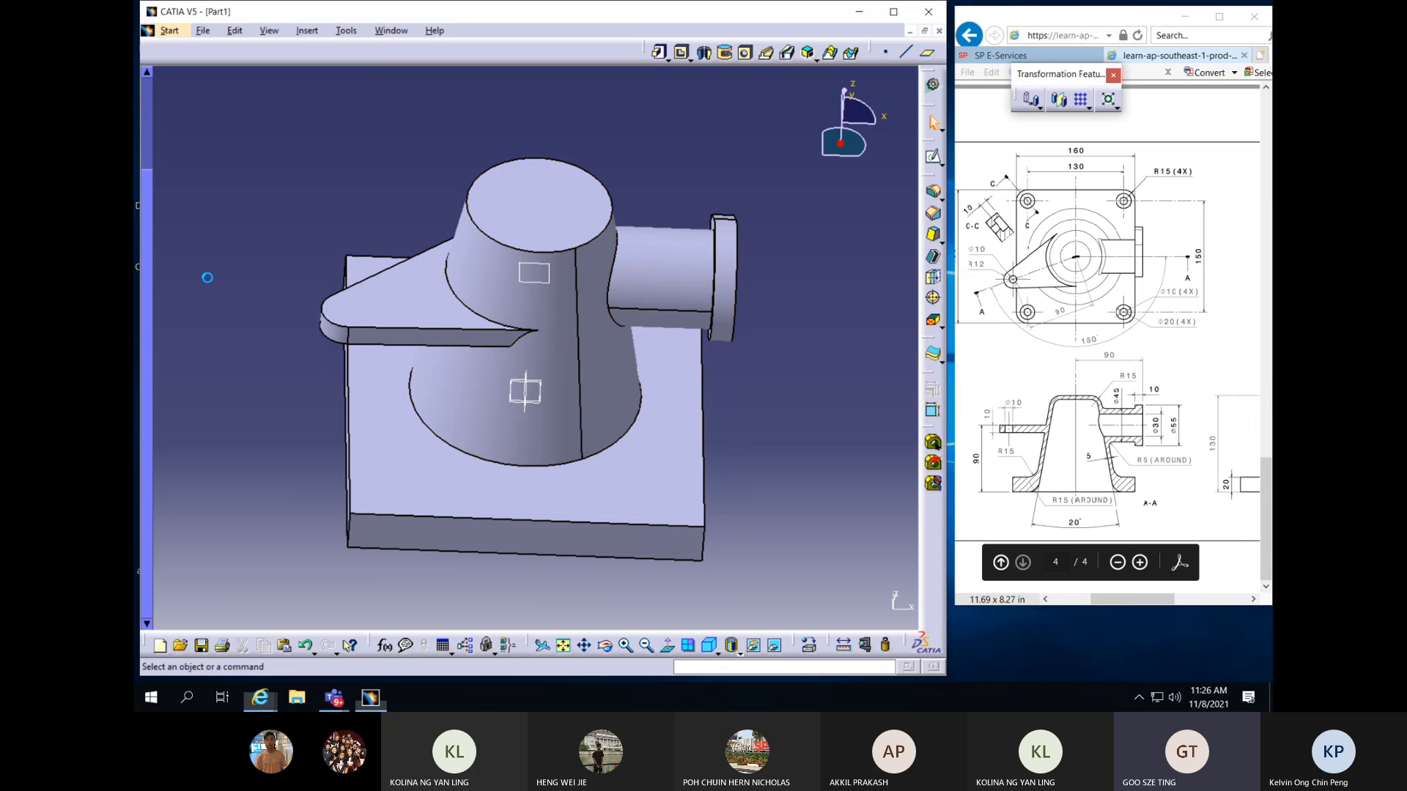
pyautogui.click(336, 328)
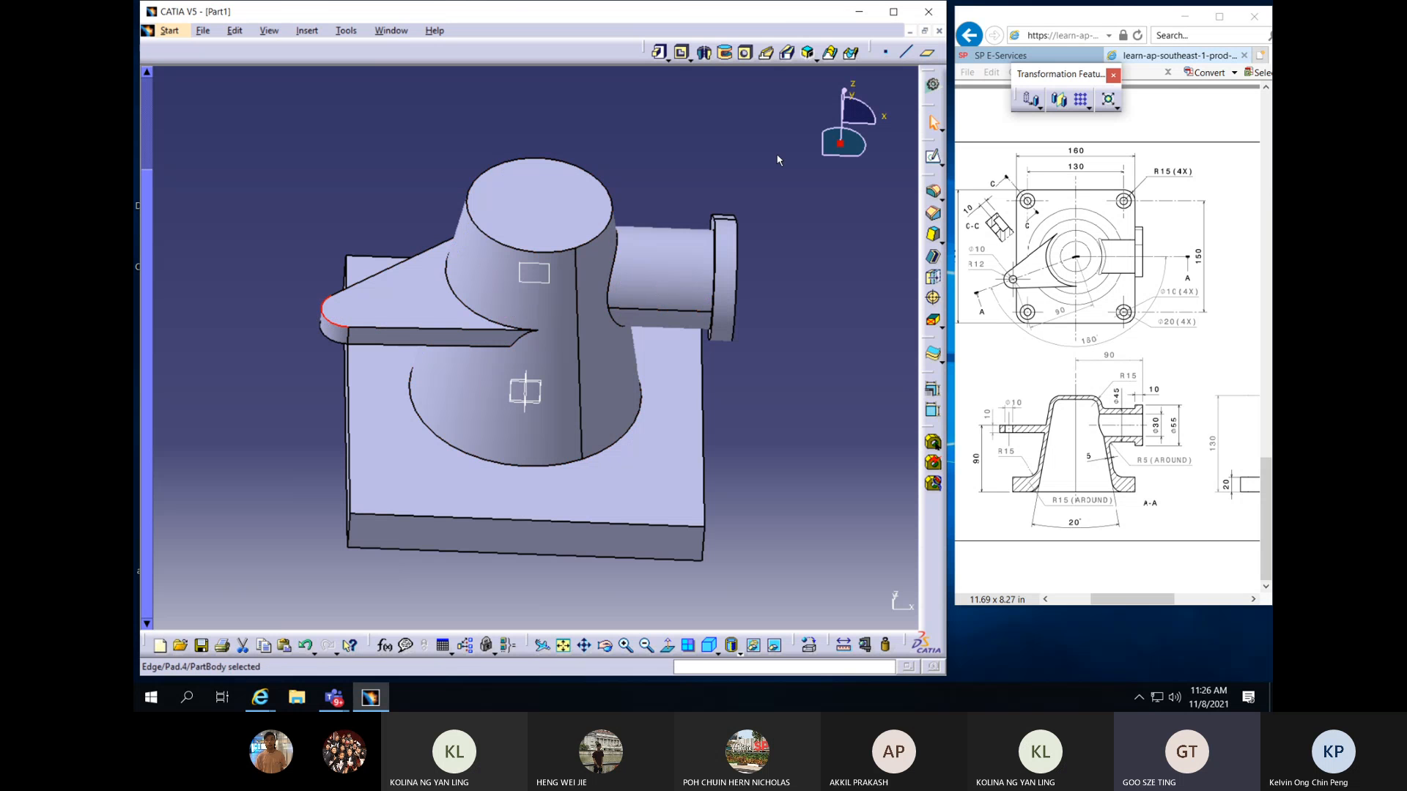
pyautogui.click(745, 53)
pyautogui.click(402, 301)
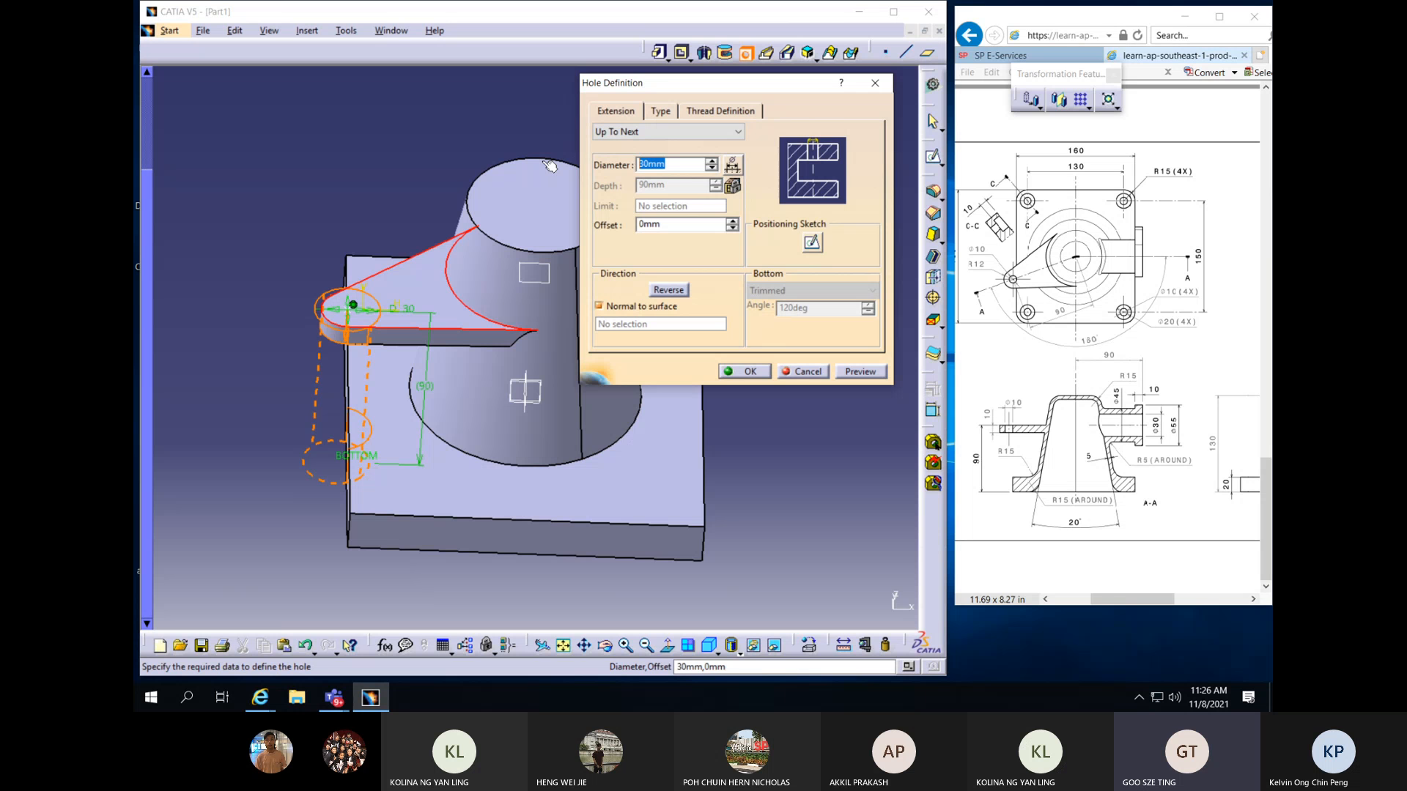
pyautogui.write('10')
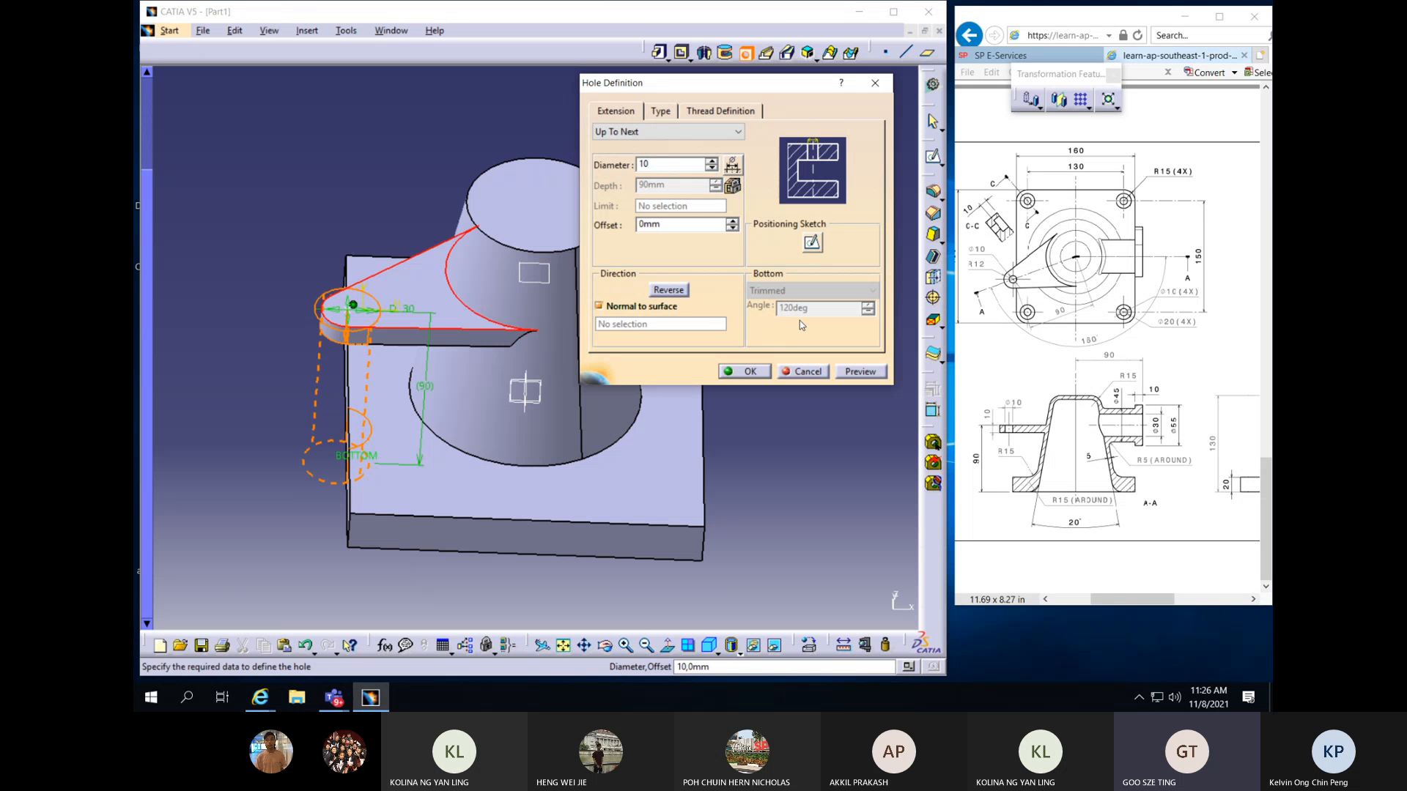
pyautogui.click(860, 371)
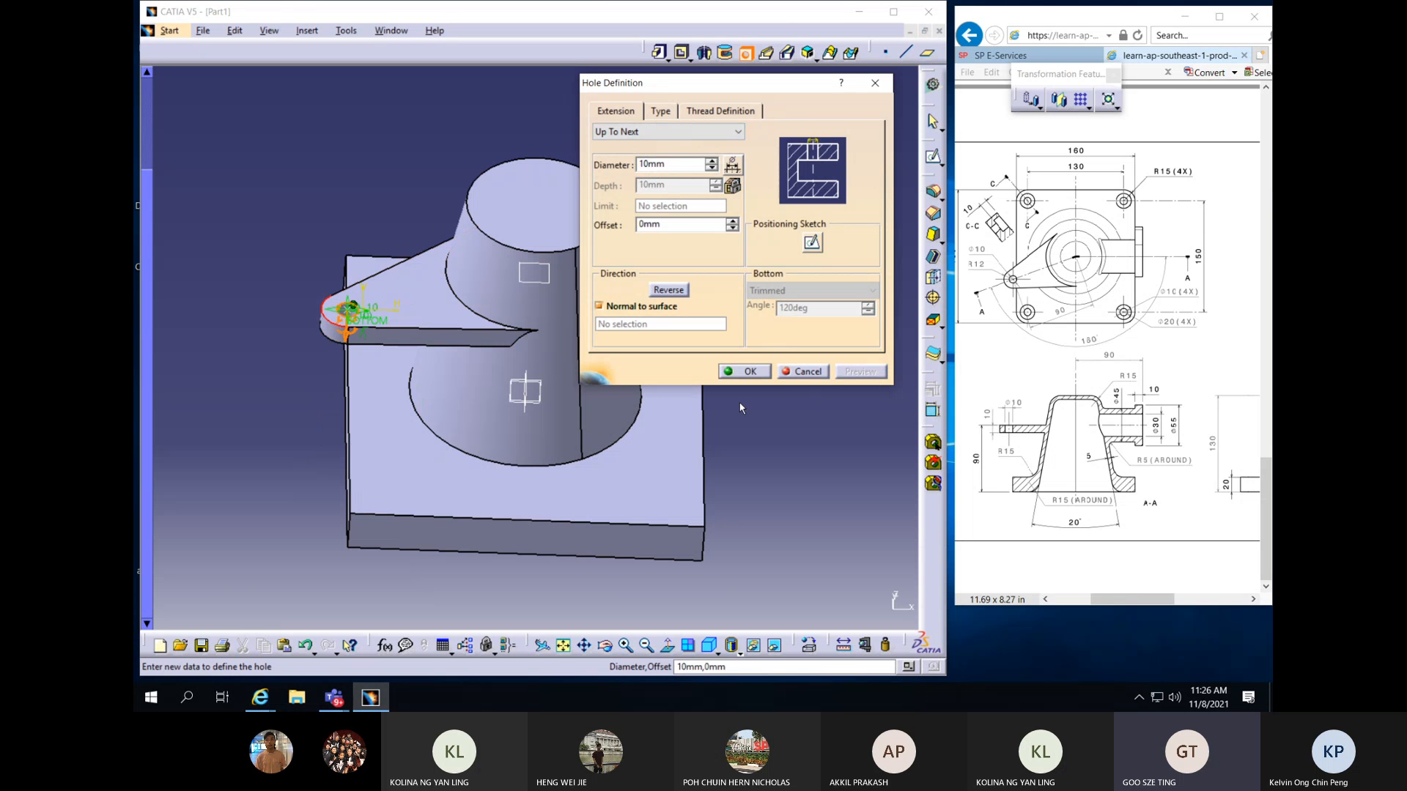
pyautogui.click(725, 373)
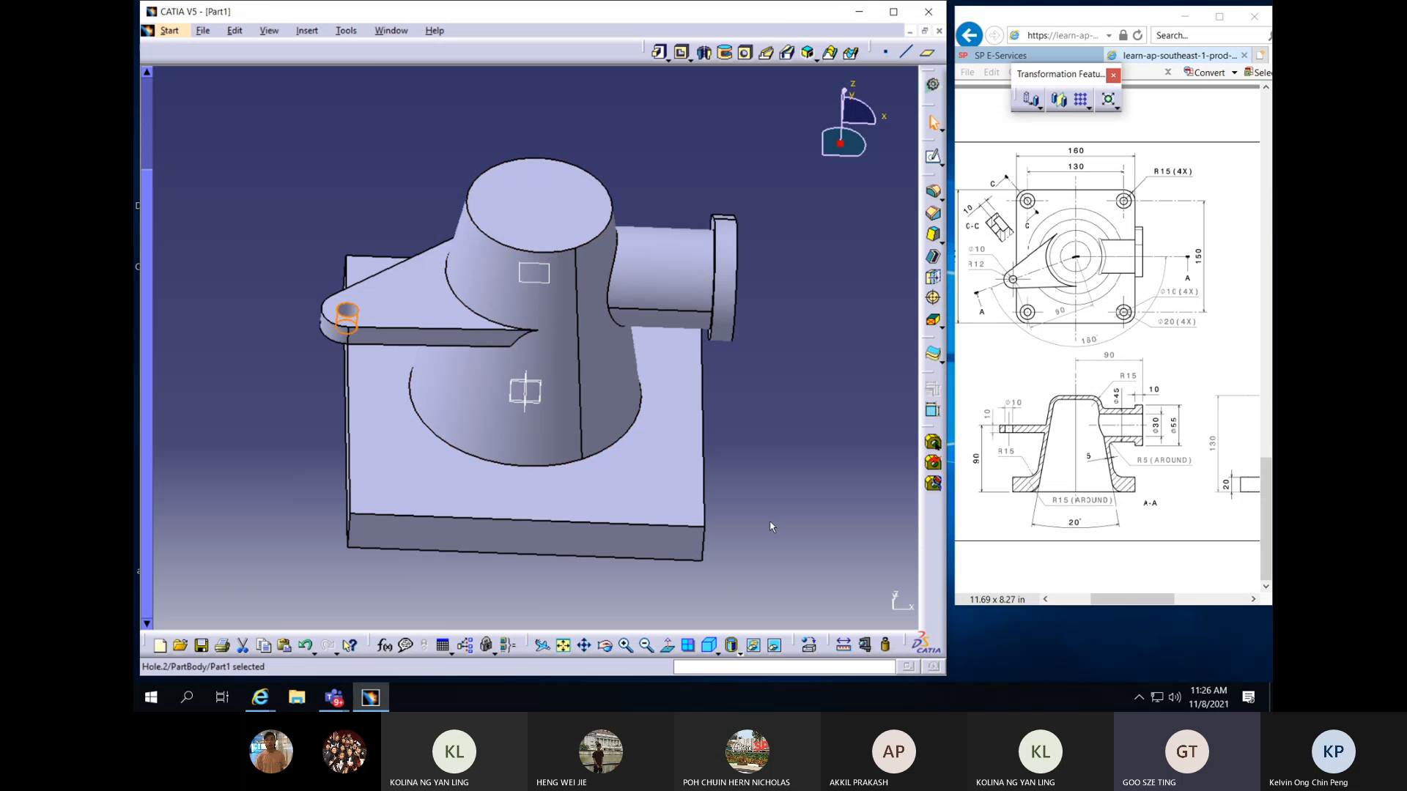
# Create a 10 mm Up To Next hole in the end flange's narrow lobe, concentric with the lobe's small rounded edge
pyautogui.moveTo(770, 527); pyautogui.dragTo(542, 476, button='middle')
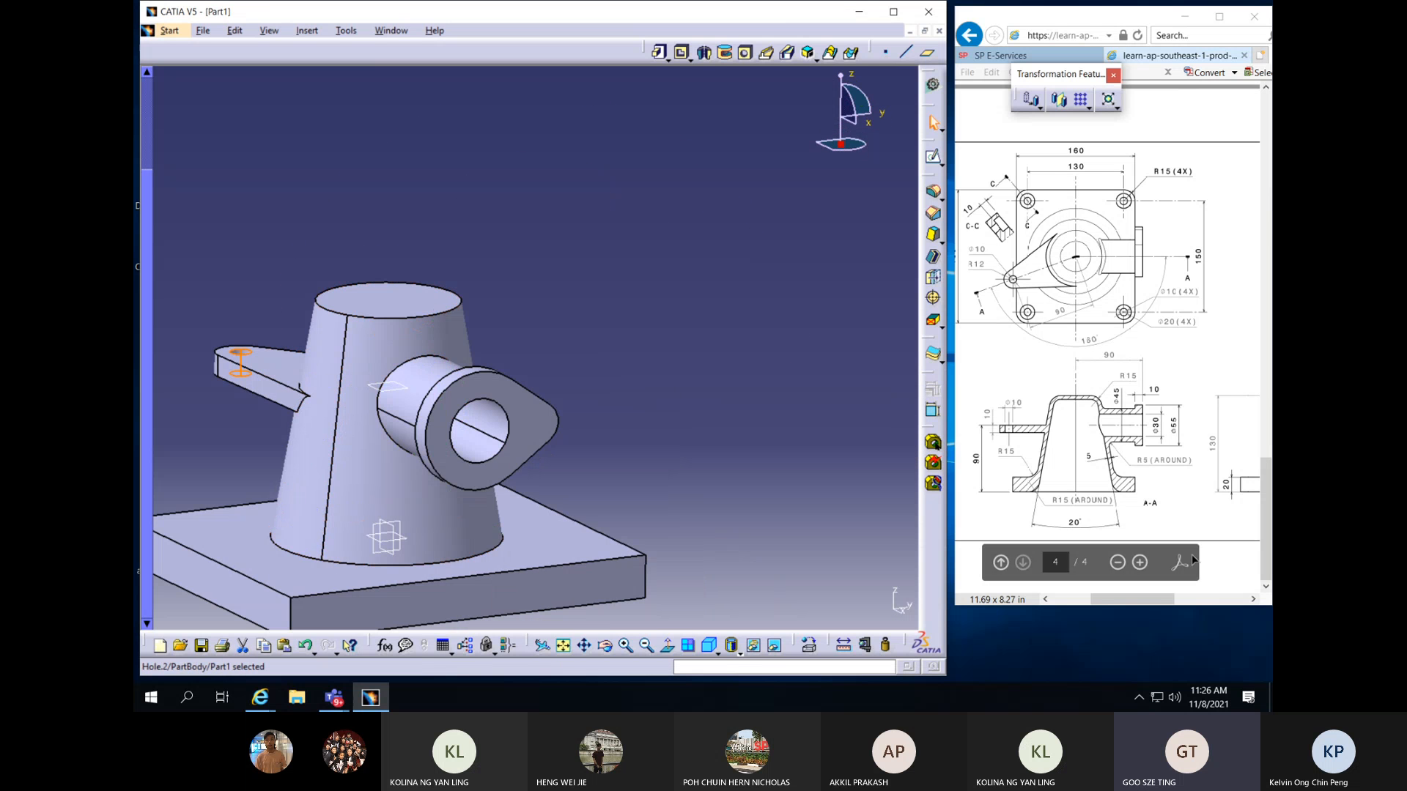
pyautogui.moveTo(1159, 599); pyautogui.dragTo(1194, 601)
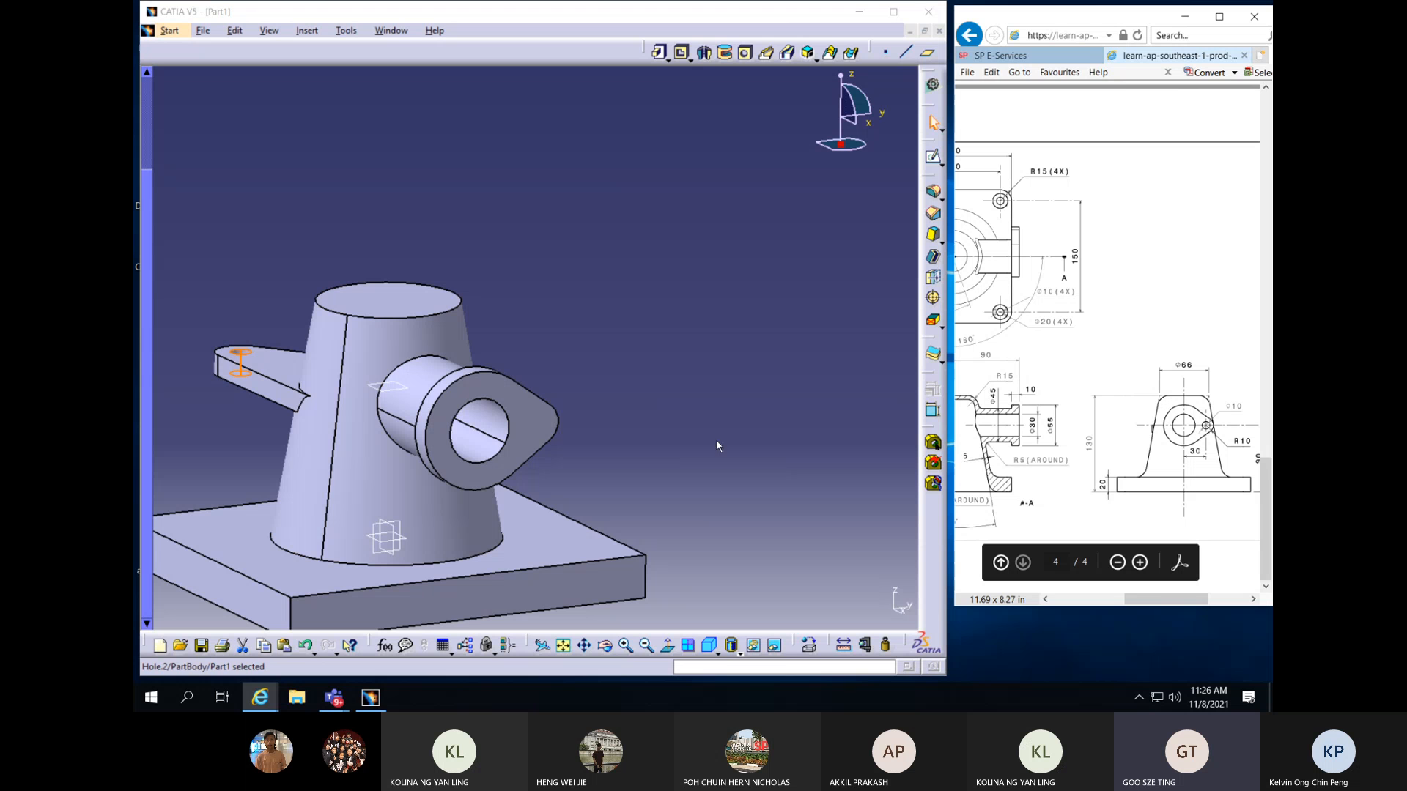
pyautogui.click(555, 425)
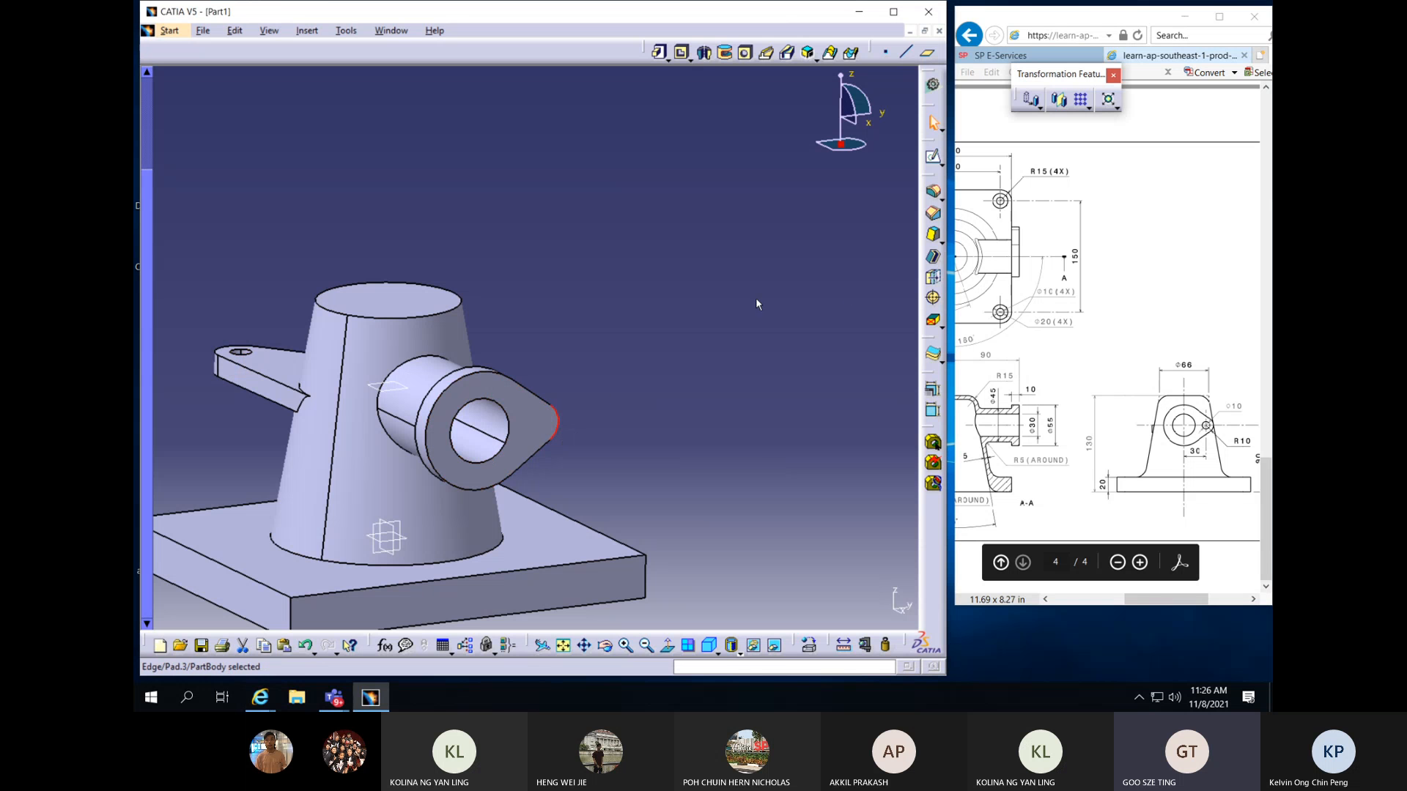
pyautogui.click(745, 52)
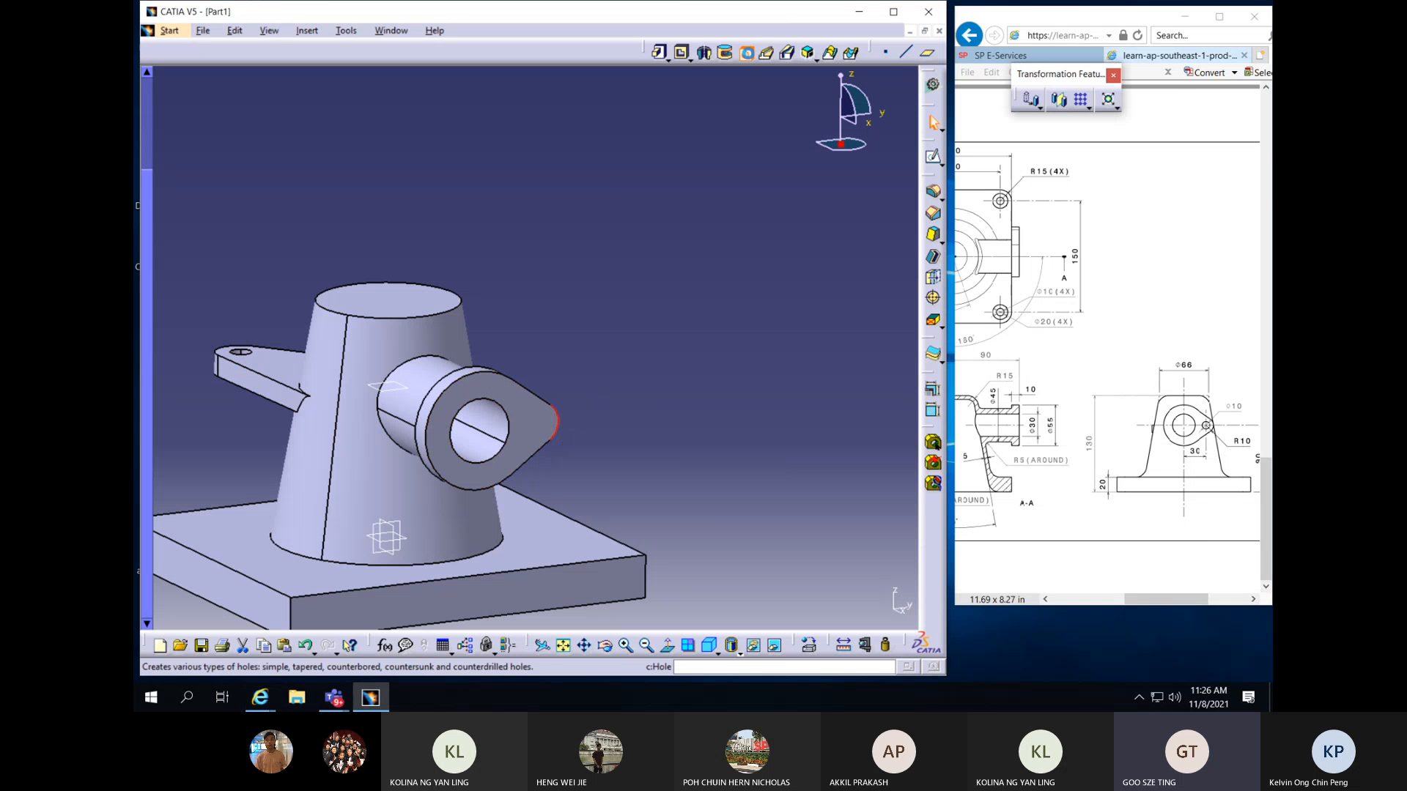
pyautogui.click(539, 428)
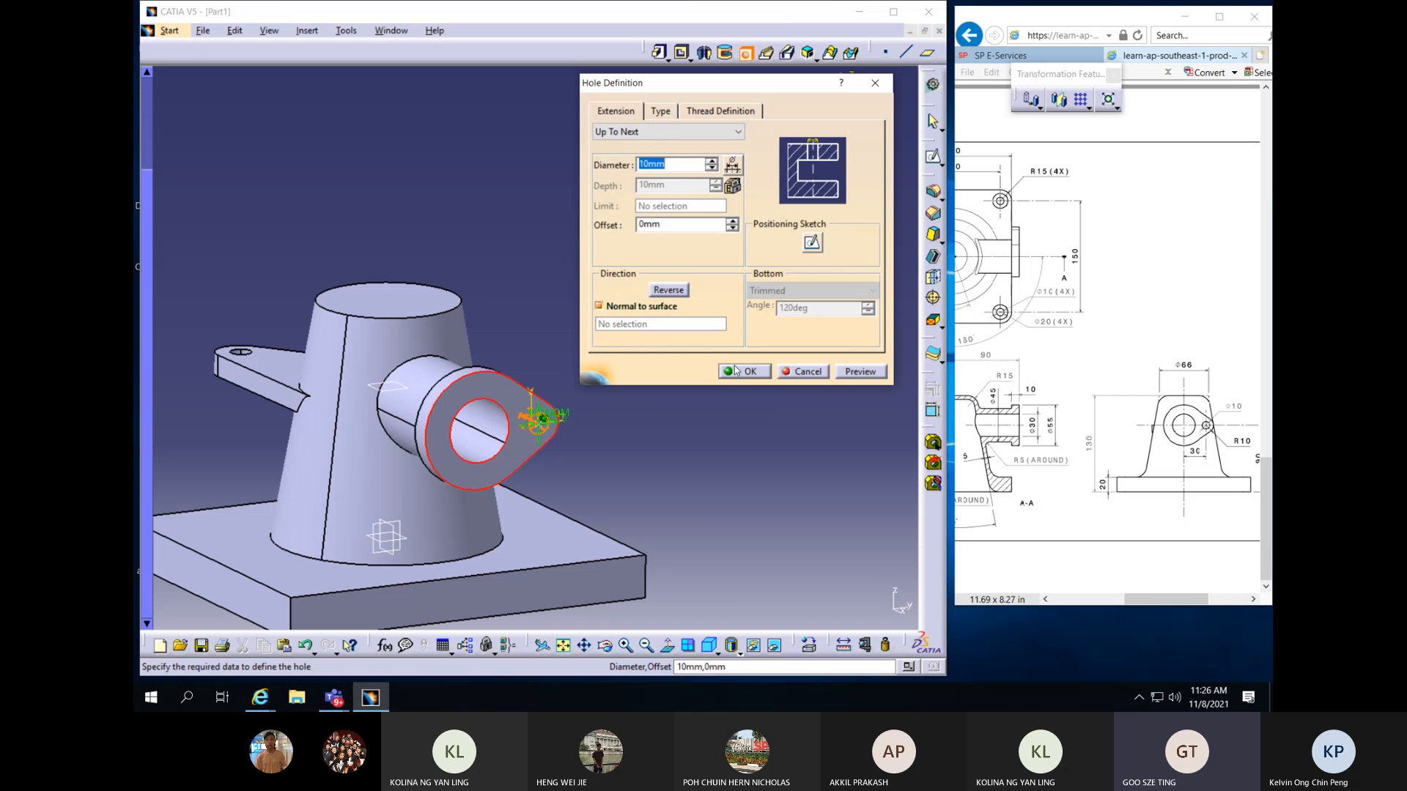
pyautogui.click(757, 375)
# Fillet the upper circular edge of the hollow interior with a 10 mm radius
pyautogui.moveTo(528, 330); pyautogui.dragTo(397, 342, button='middle')
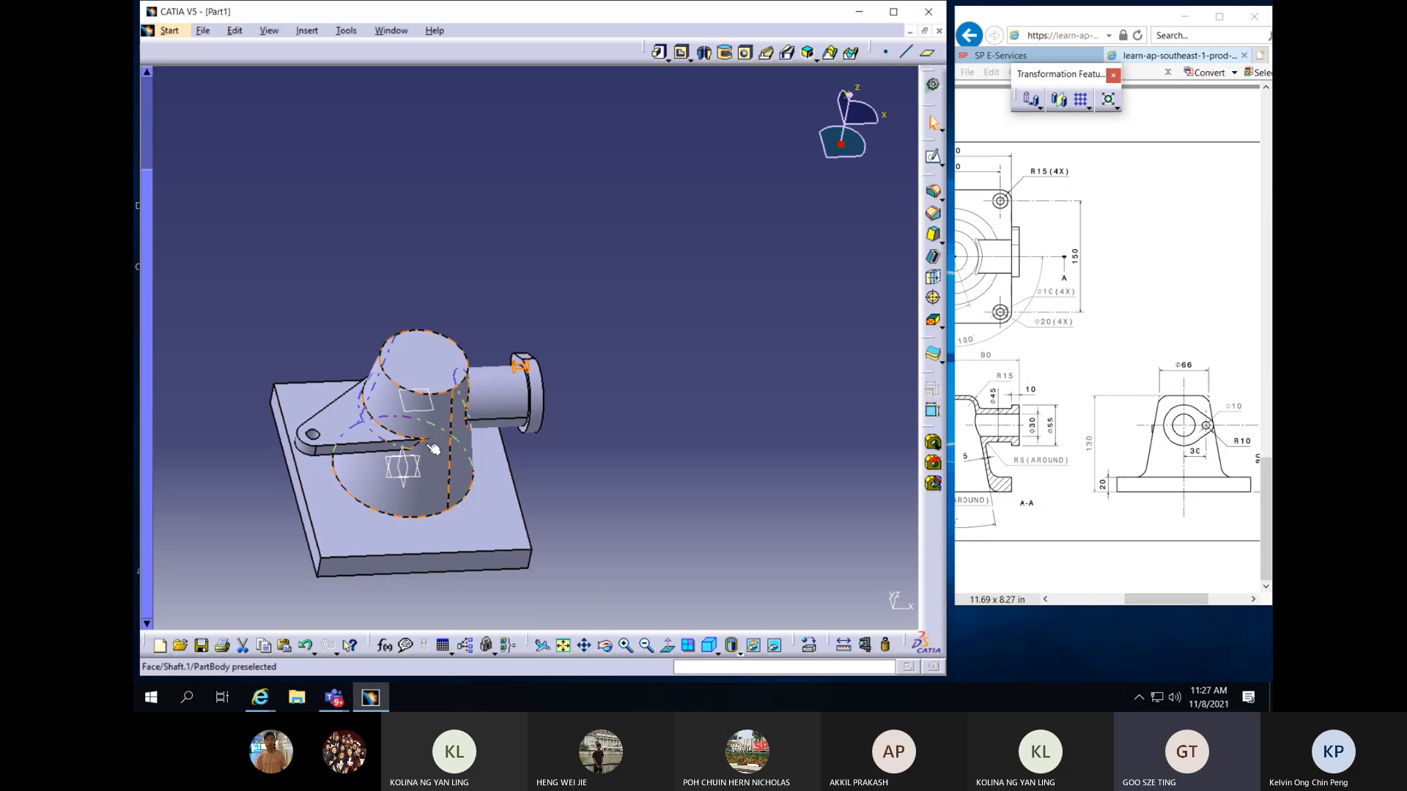
pyautogui.moveTo(1197, 605); pyautogui.dragTo(1152, 602)
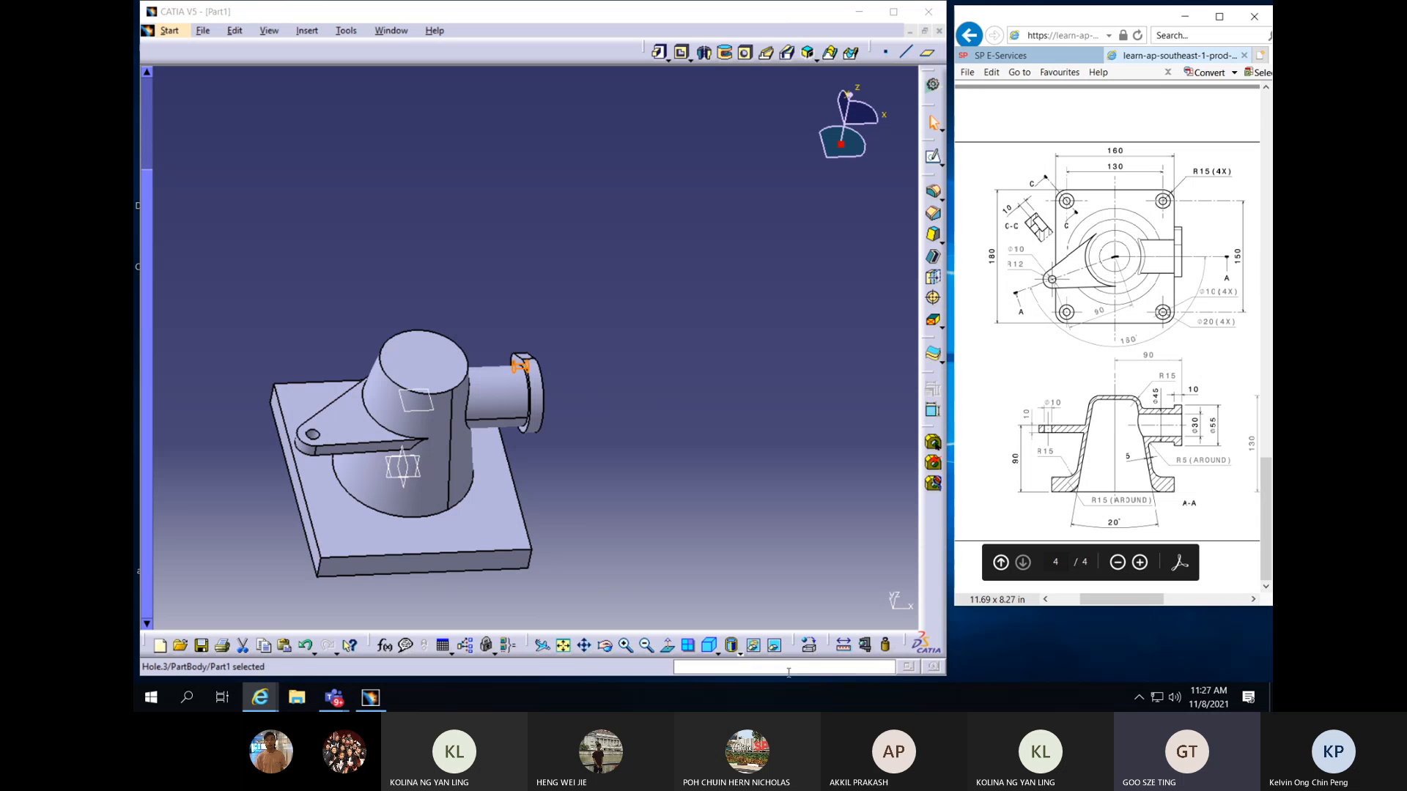
pyautogui.moveTo(424, 583); pyautogui.dragTo(273, 477, button='middle')
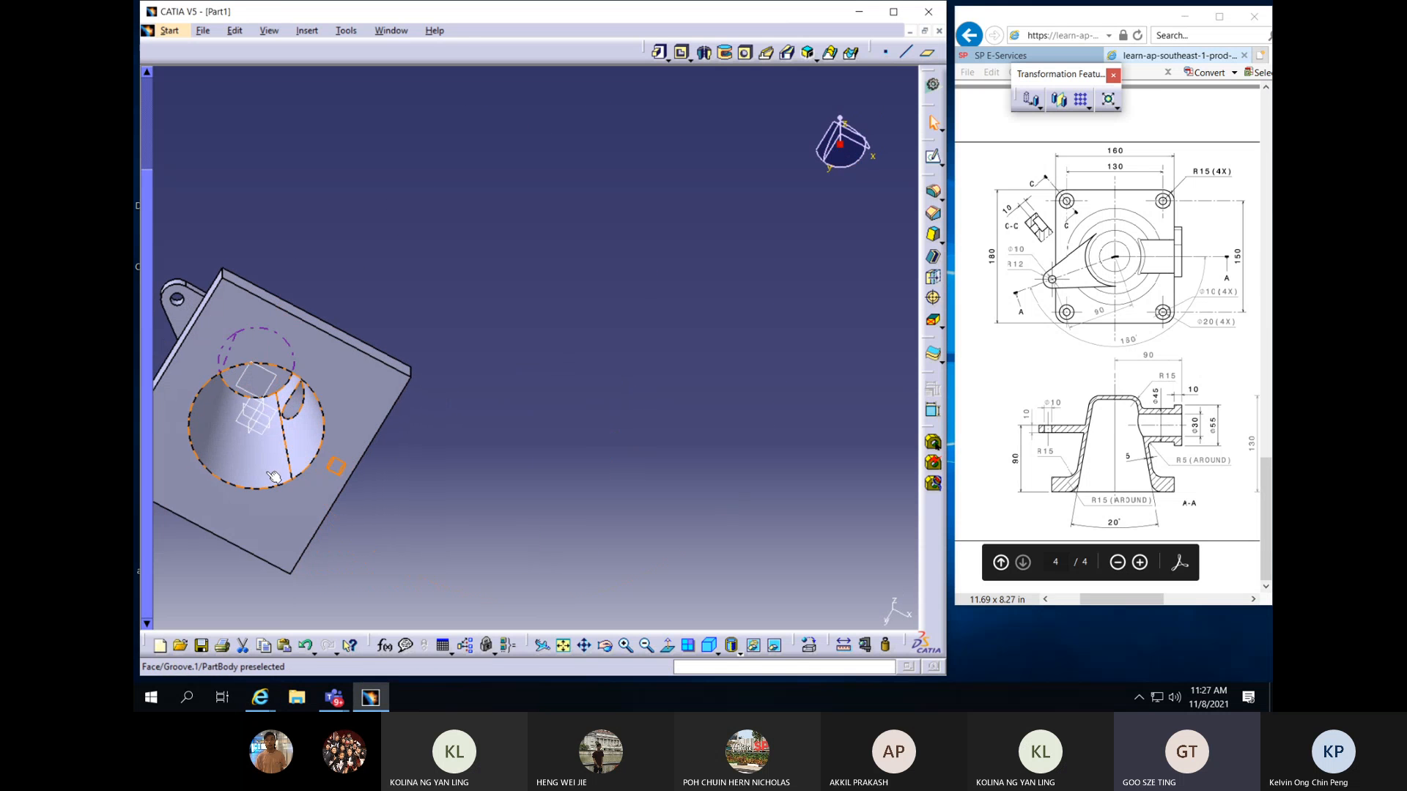
pyautogui.click(233, 392)
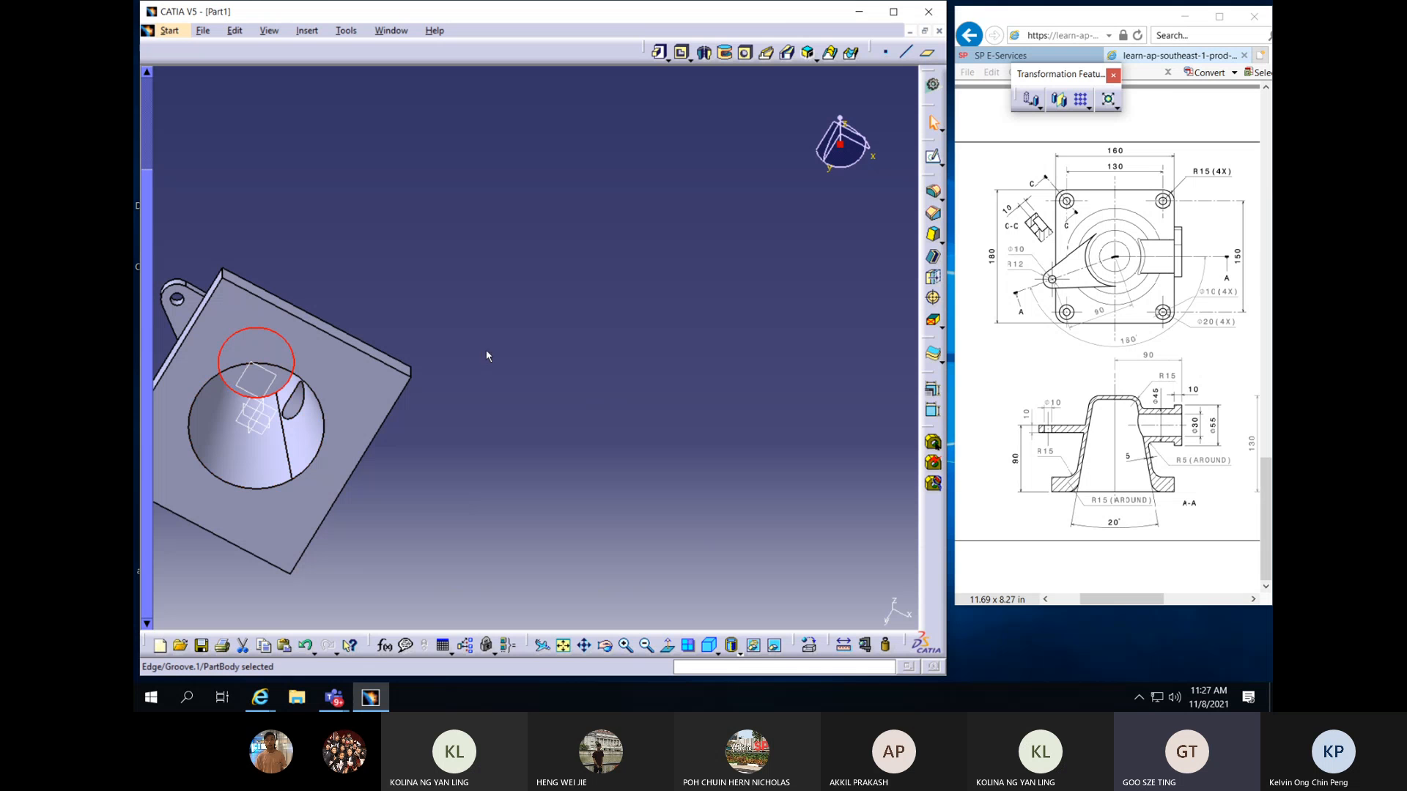
pyautogui.click(933, 191)
pyautogui.write('10')
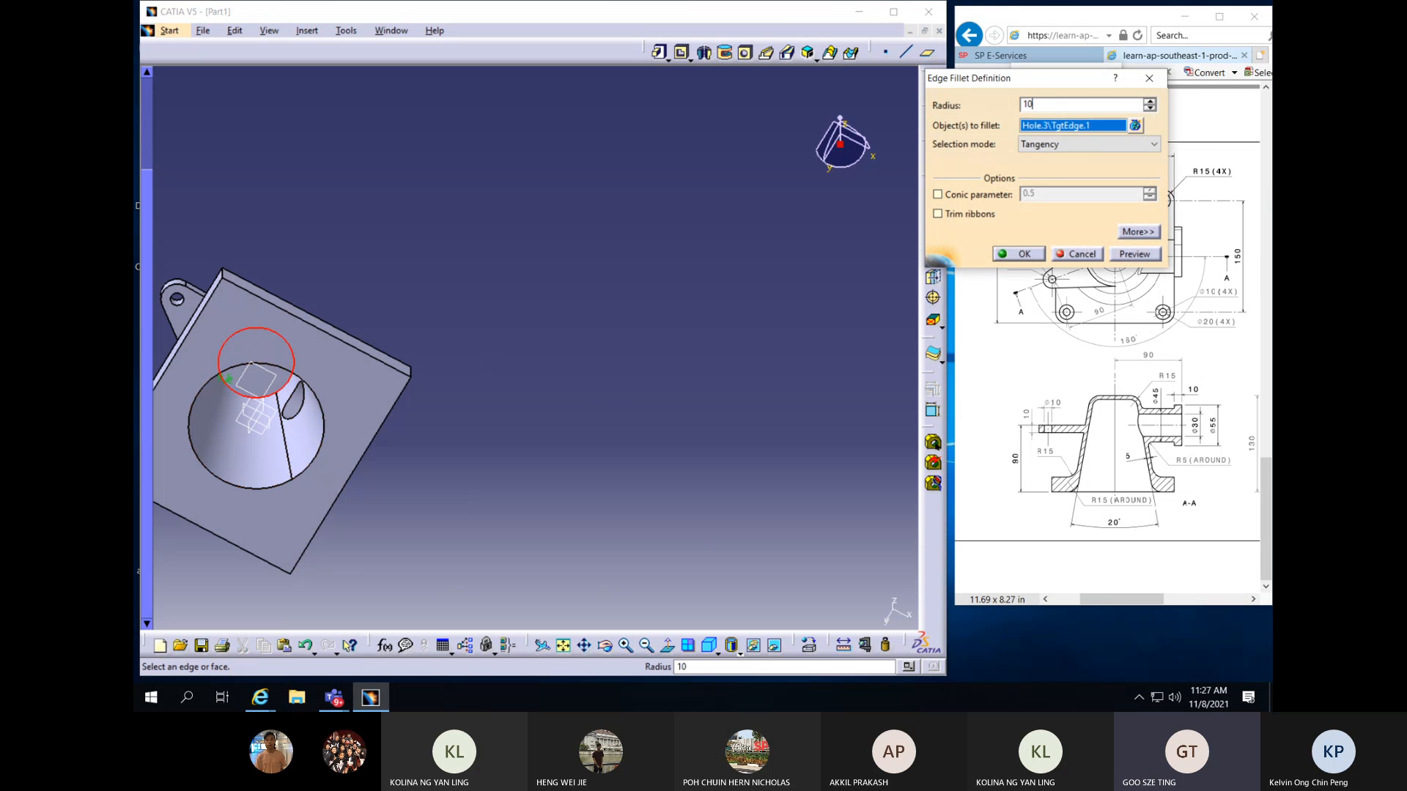
pyautogui.press('Return')
# Apply a 15 mm edge fillet to the body's top edge, its junction with the base plate, and the cavity's bottom rim
pyautogui.moveTo(449, 433); pyautogui.dragTo(598, 344, button='middle')
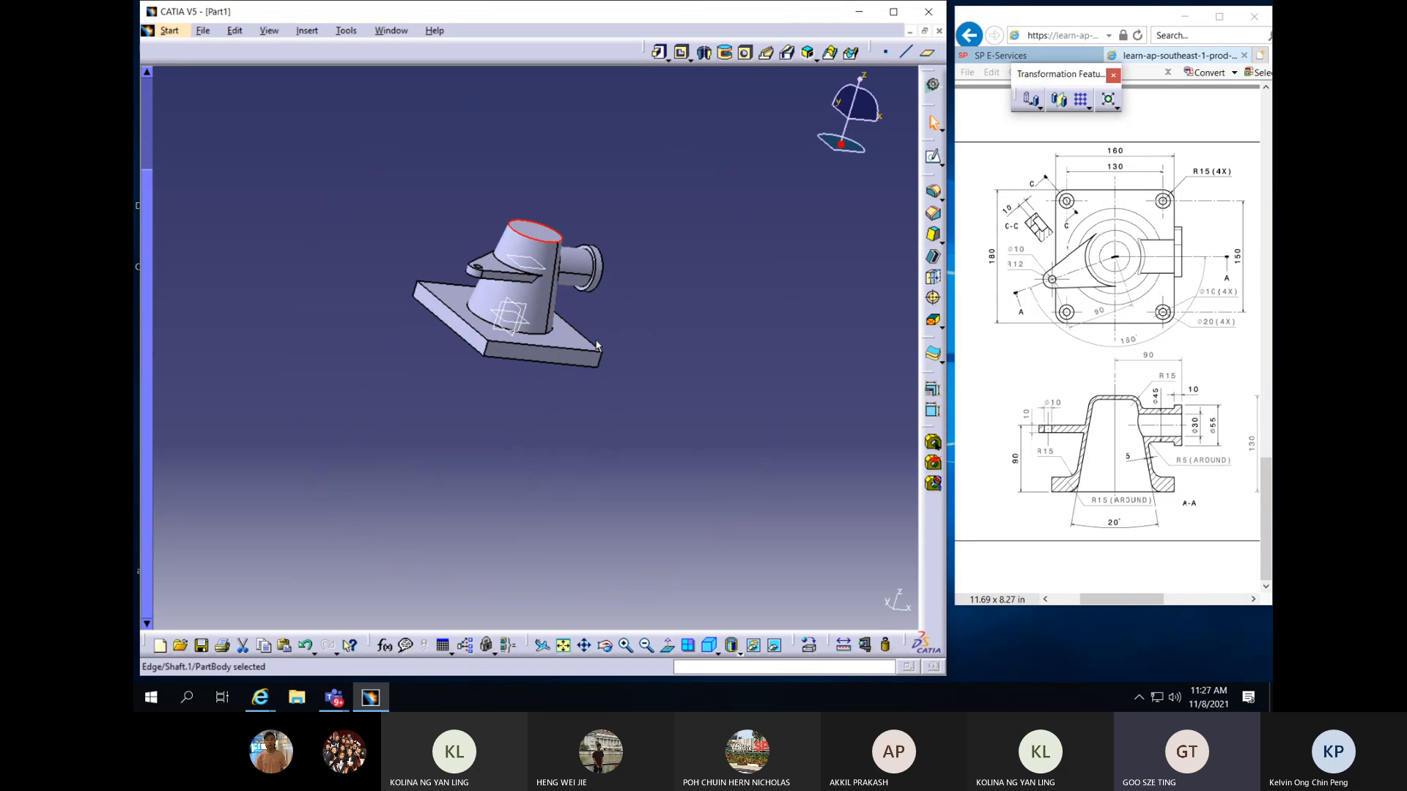
pyautogui.keyDown('ctrl'); pyautogui.click(540, 334); pyautogui.keyUp('ctrl')
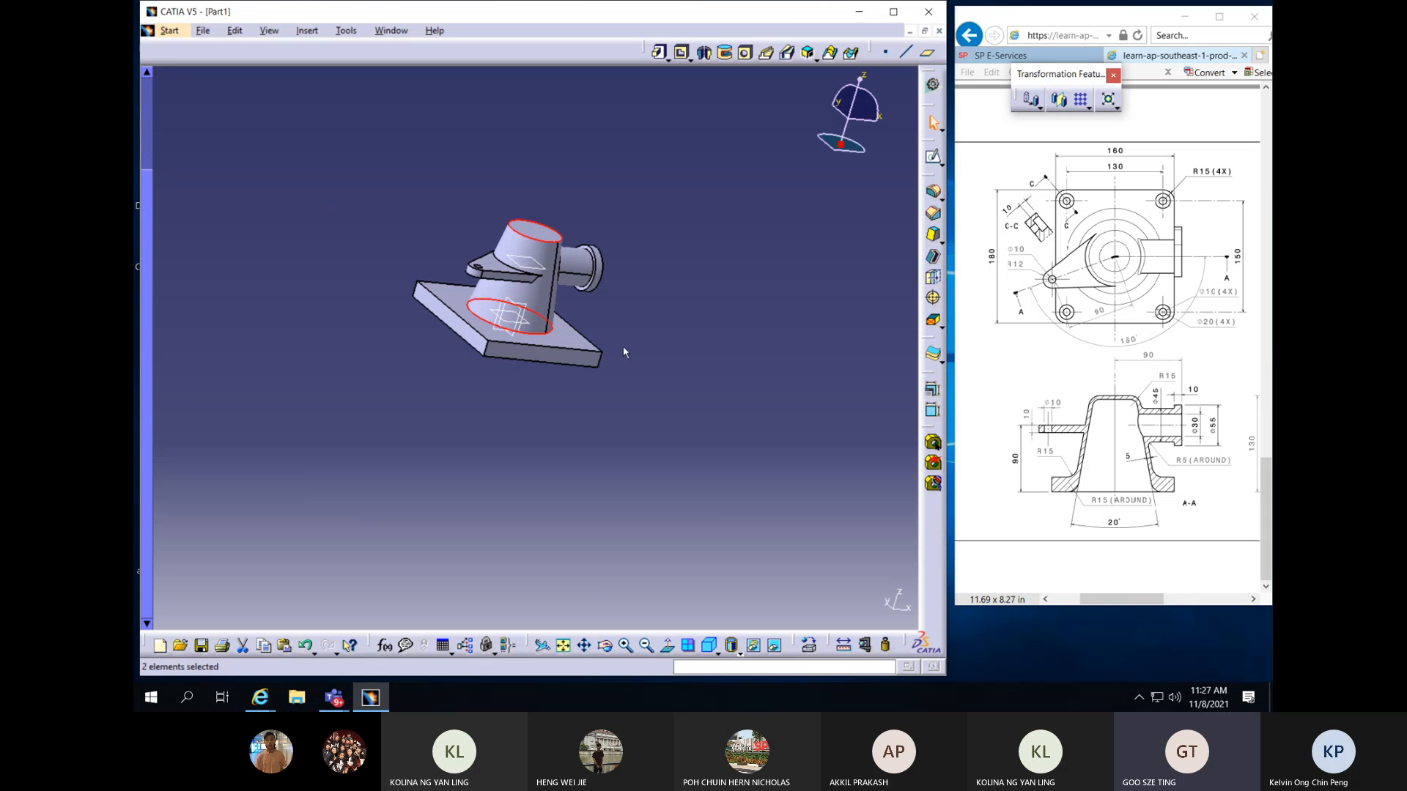
pyautogui.moveTo(502, 408); pyautogui.dragTo(570, 356, button='middle')
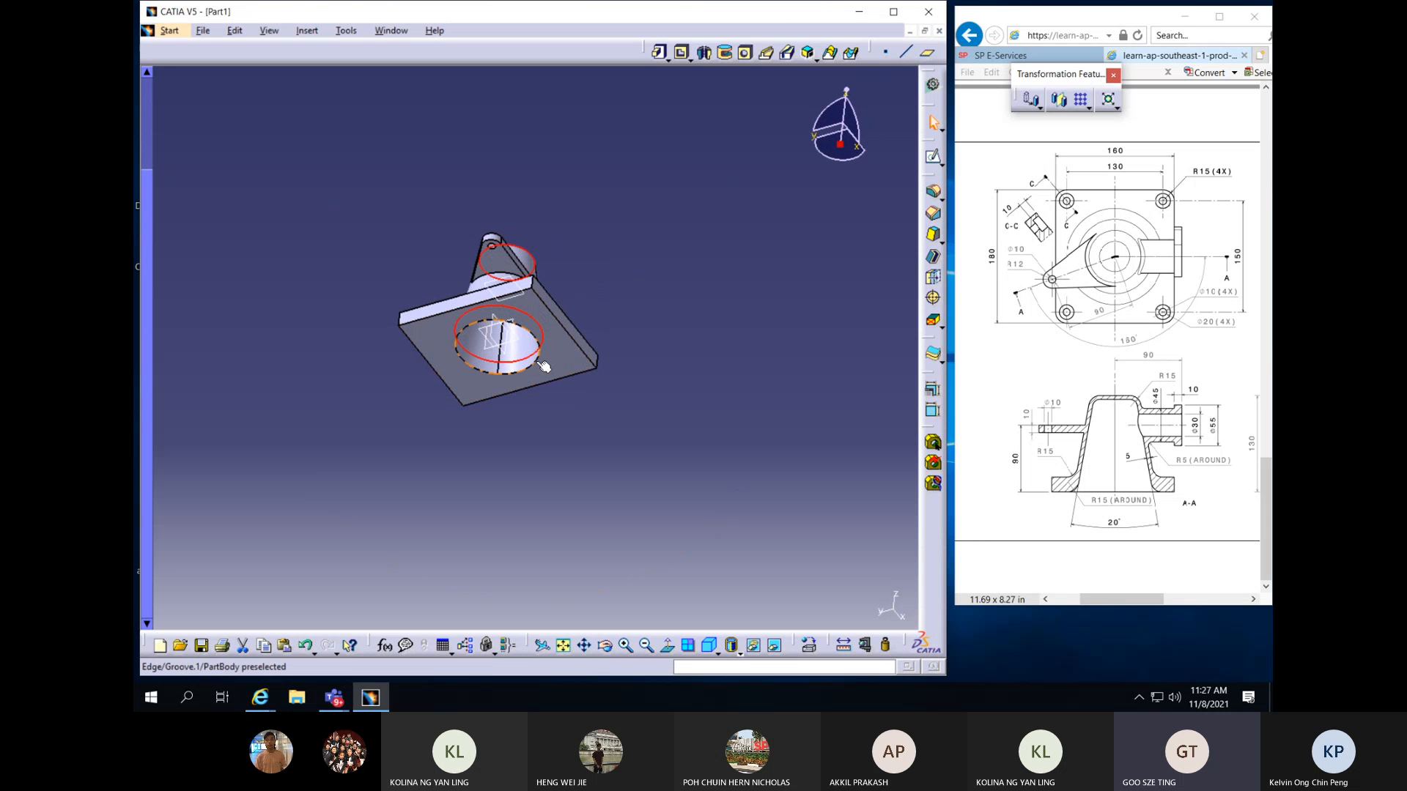
pyautogui.keyDown('ctrl'); pyautogui.click(538, 357); pyautogui.keyUp('ctrl')
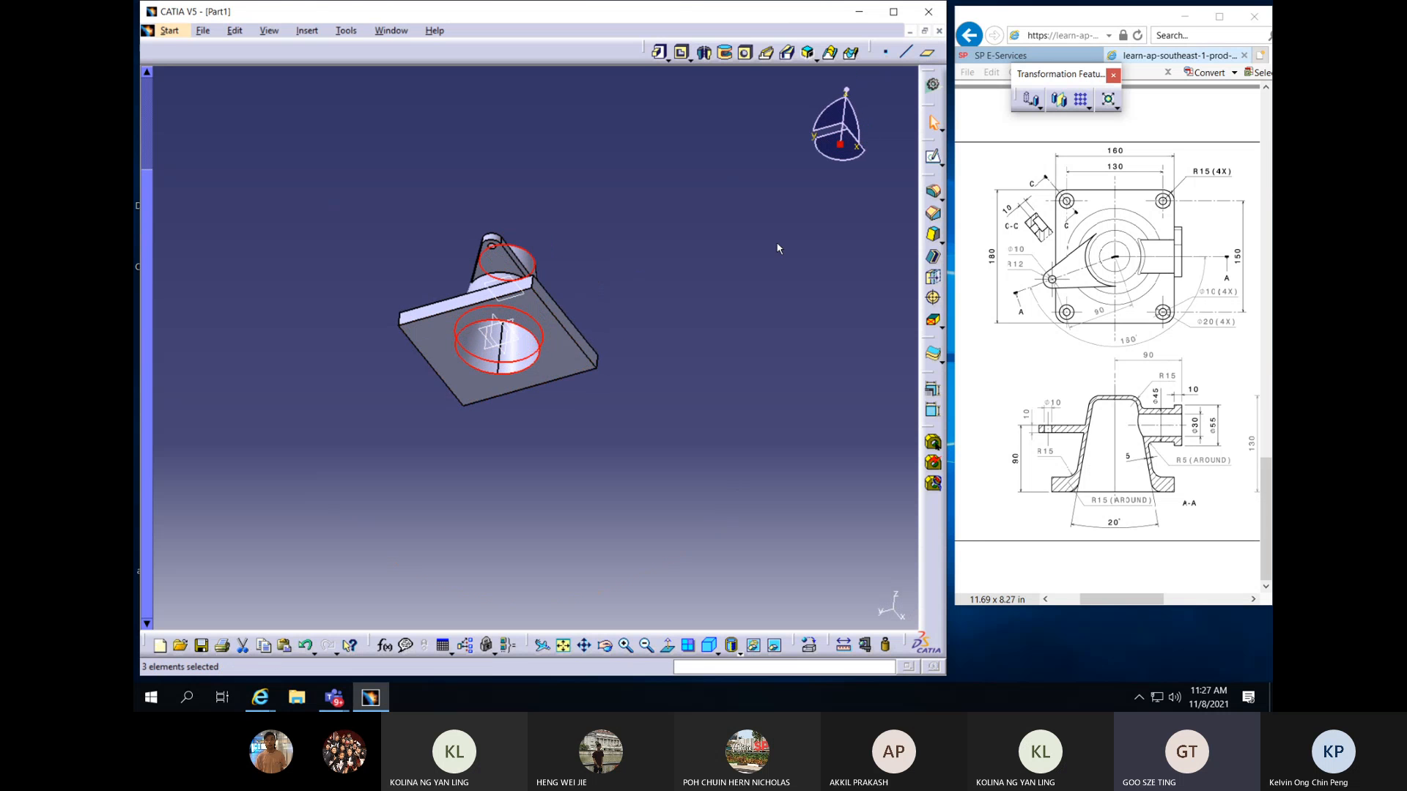
pyautogui.click(933, 191)
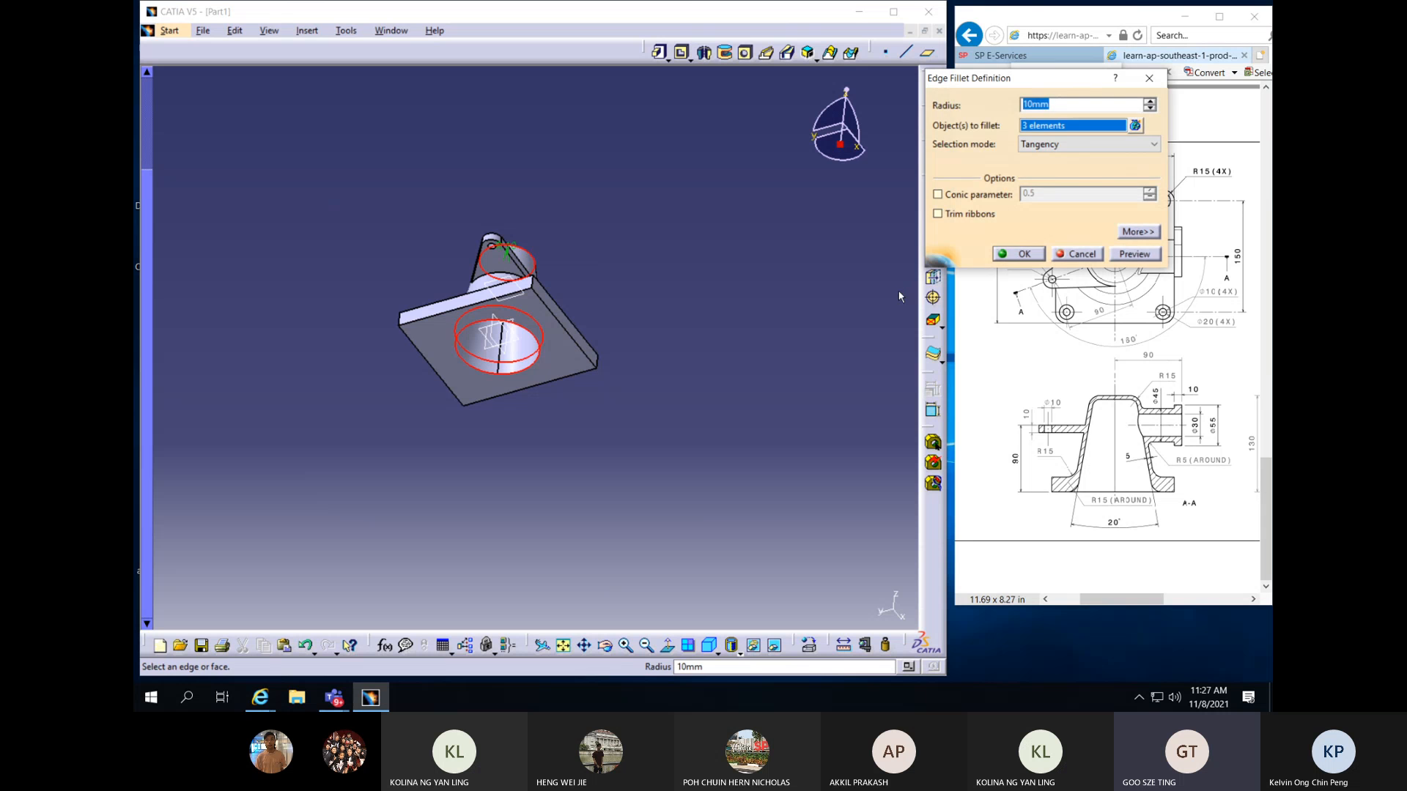
pyautogui.write('15')
pyautogui.press('Return')
# Round the four vertical corner edges of the base plate with a 15 mm edge fillet
pyautogui.moveTo(551, 274); pyautogui.dragTo(656, 282, button='middle')
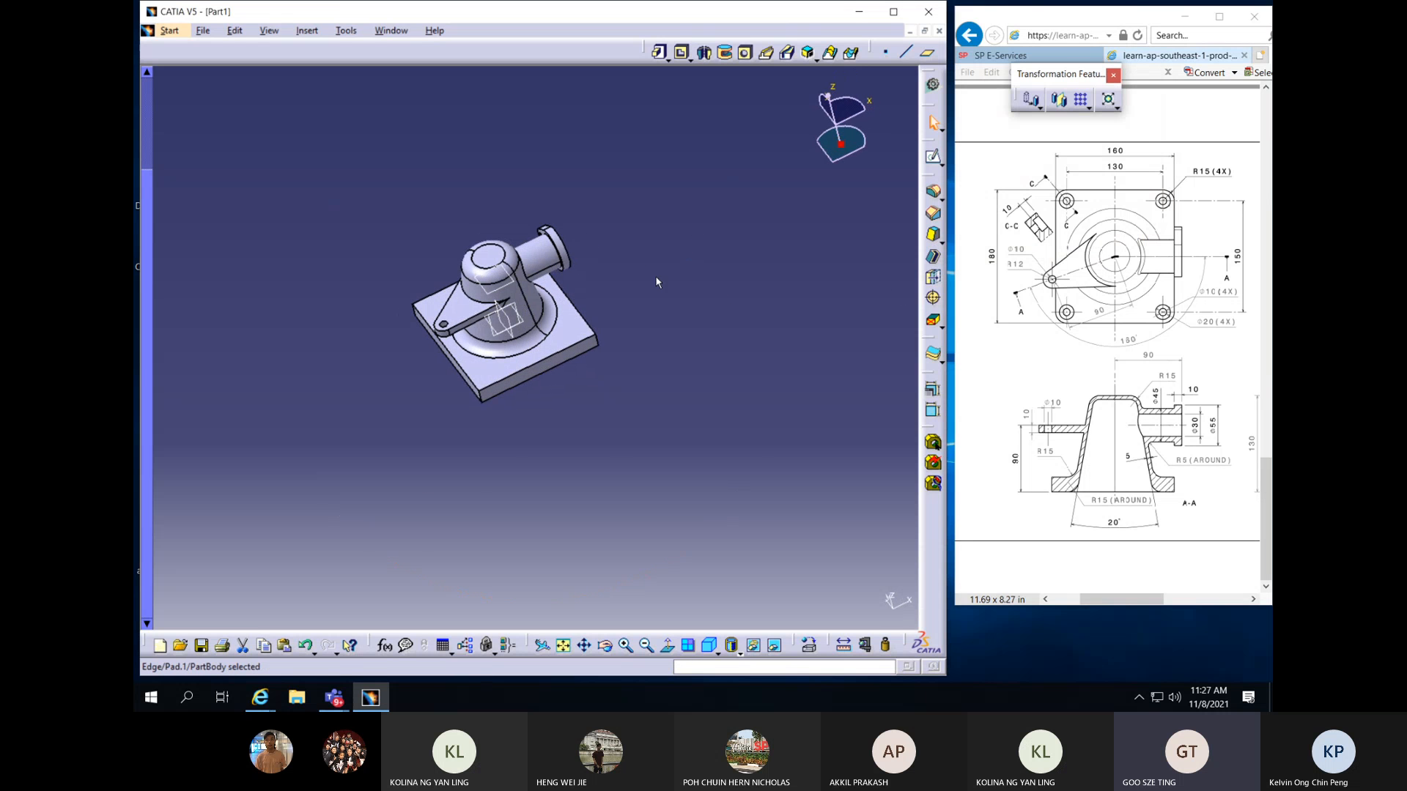
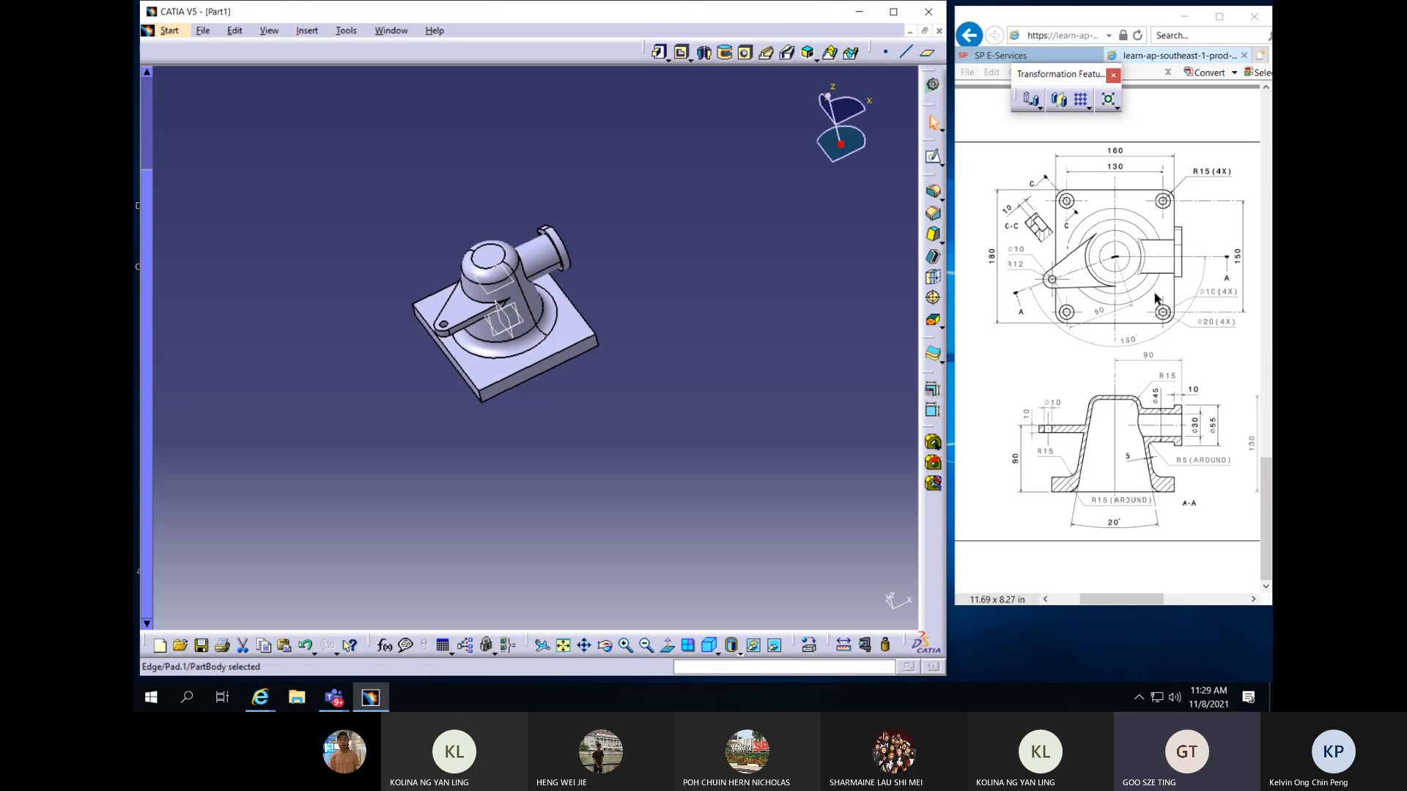
pyautogui.moveTo(429, 403); pyautogui.dragTo(587, 403, button='middle')
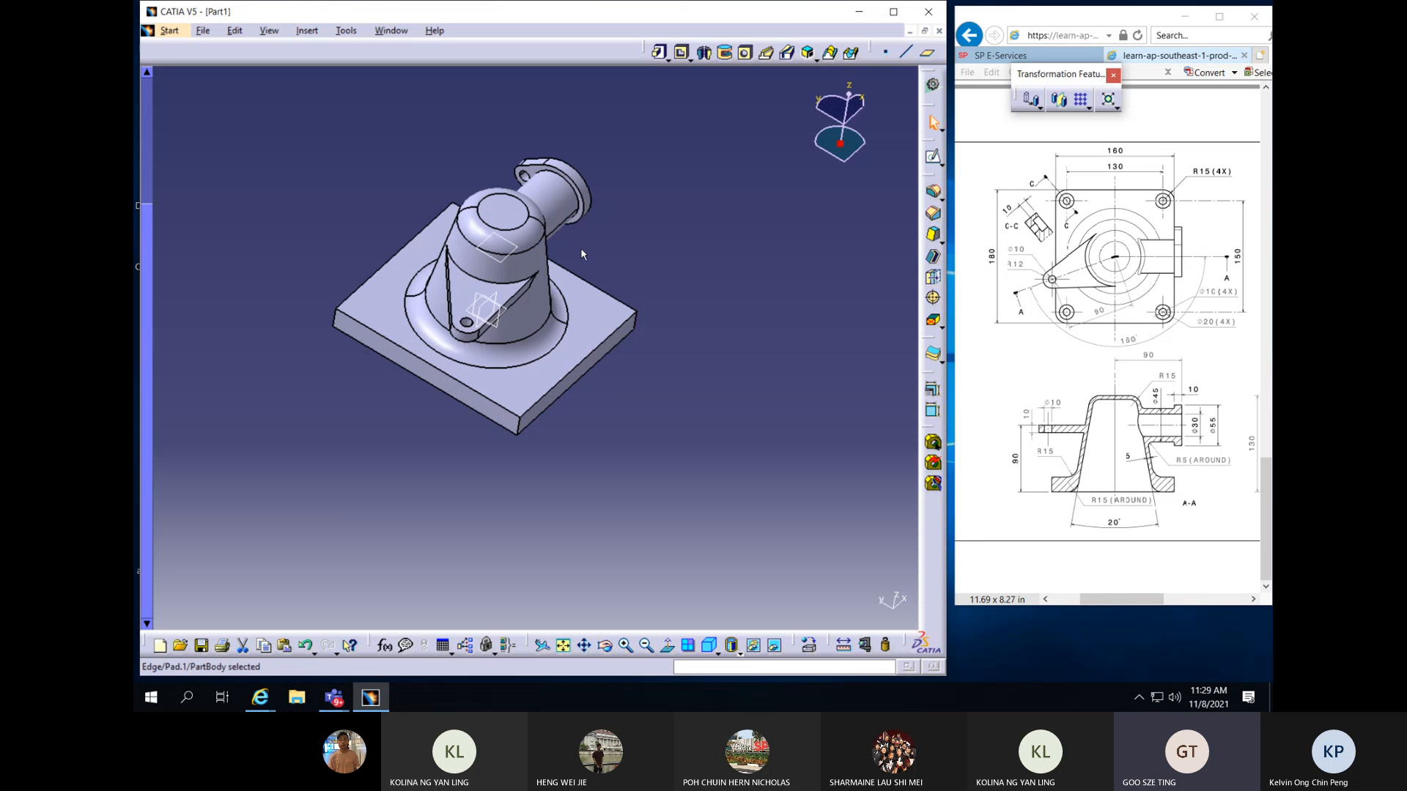
pyautogui.click(336, 319)
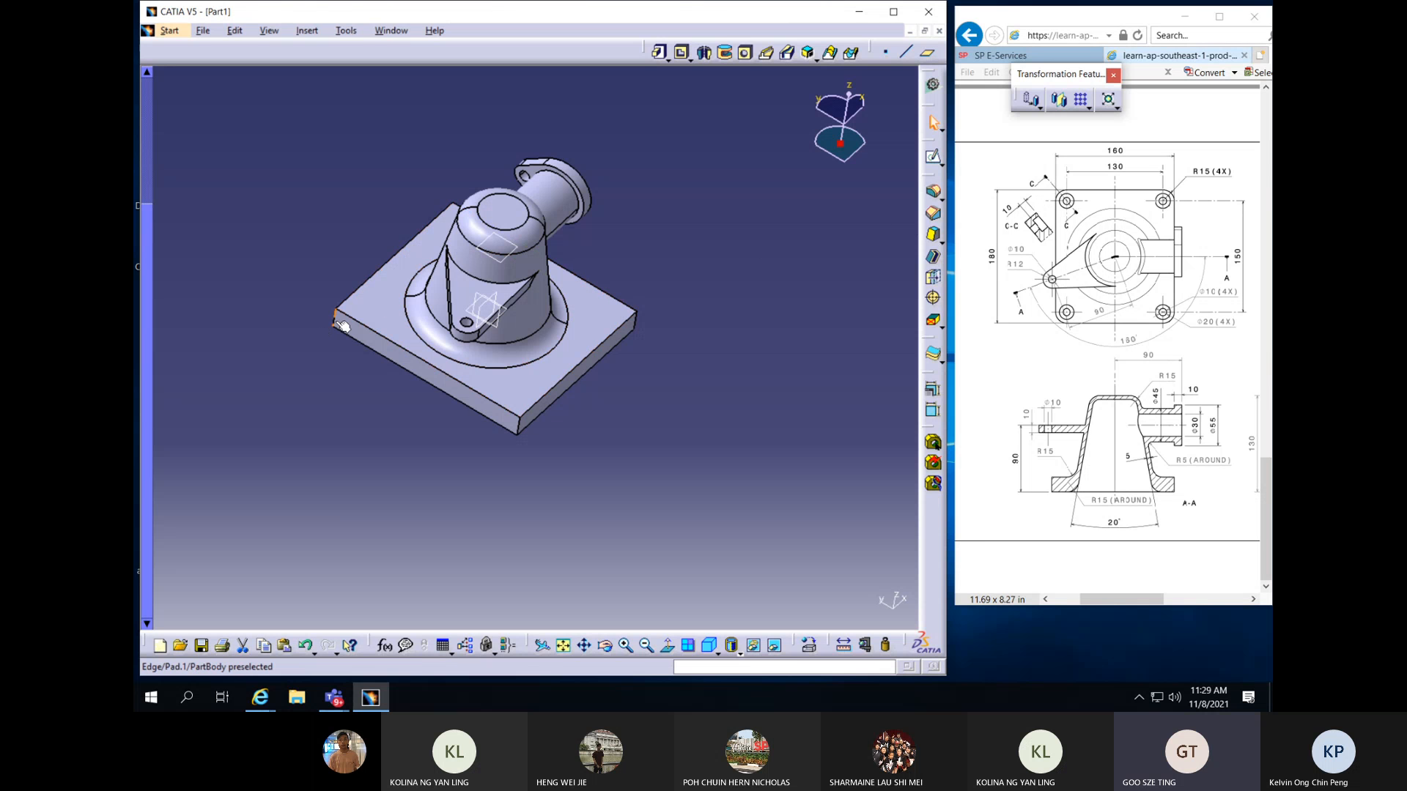
pyautogui.keyDown('ctrl'); pyautogui.click(521, 426); pyautogui.keyUp('ctrl')
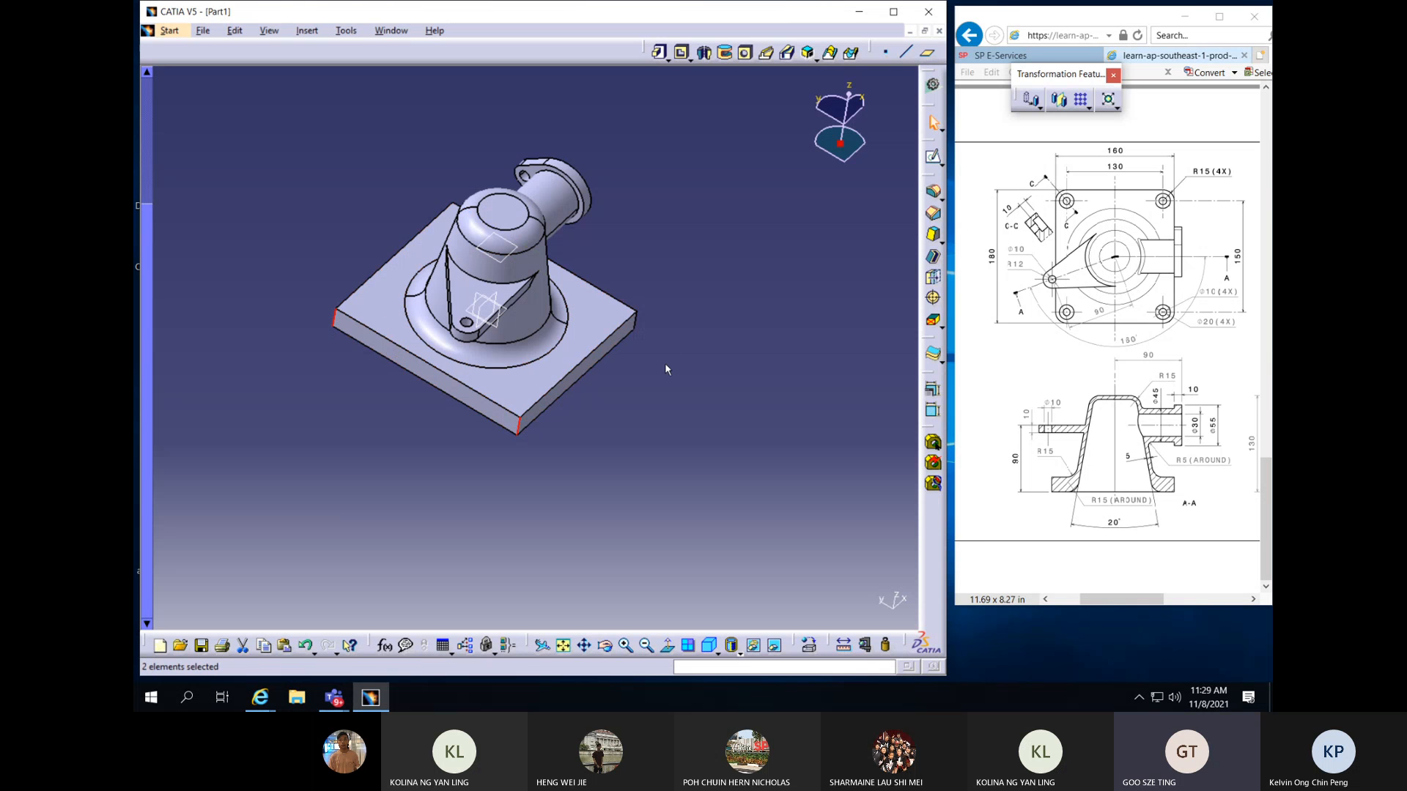
pyautogui.keyDown('ctrl'); pyautogui.click(636, 322); pyautogui.keyUp('ctrl')
pyautogui.moveTo(639, 322); pyautogui.dragTo(518, 408, button='middle')
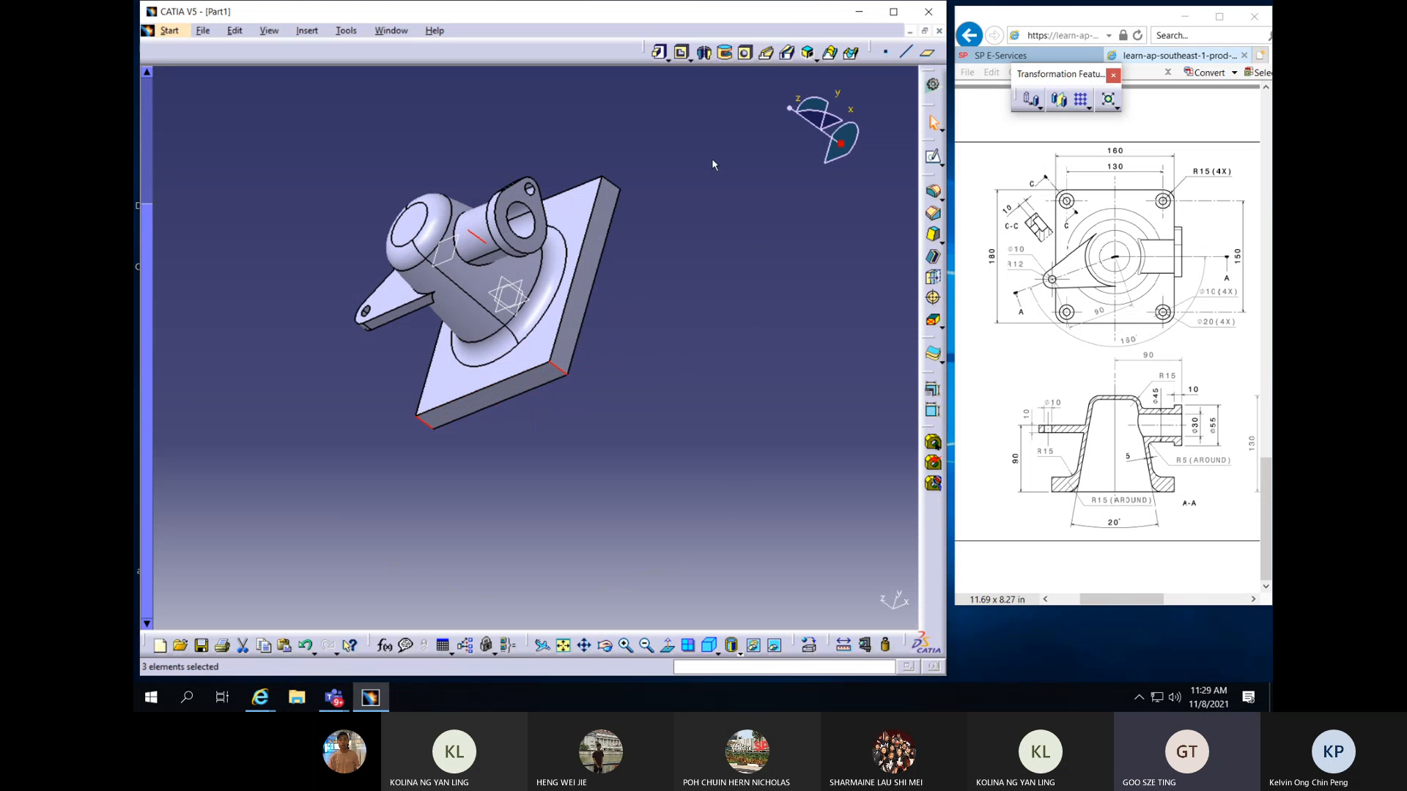
pyautogui.keyDown('ctrl'); pyautogui.click(611, 183); pyautogui.keyUp('ctrl')
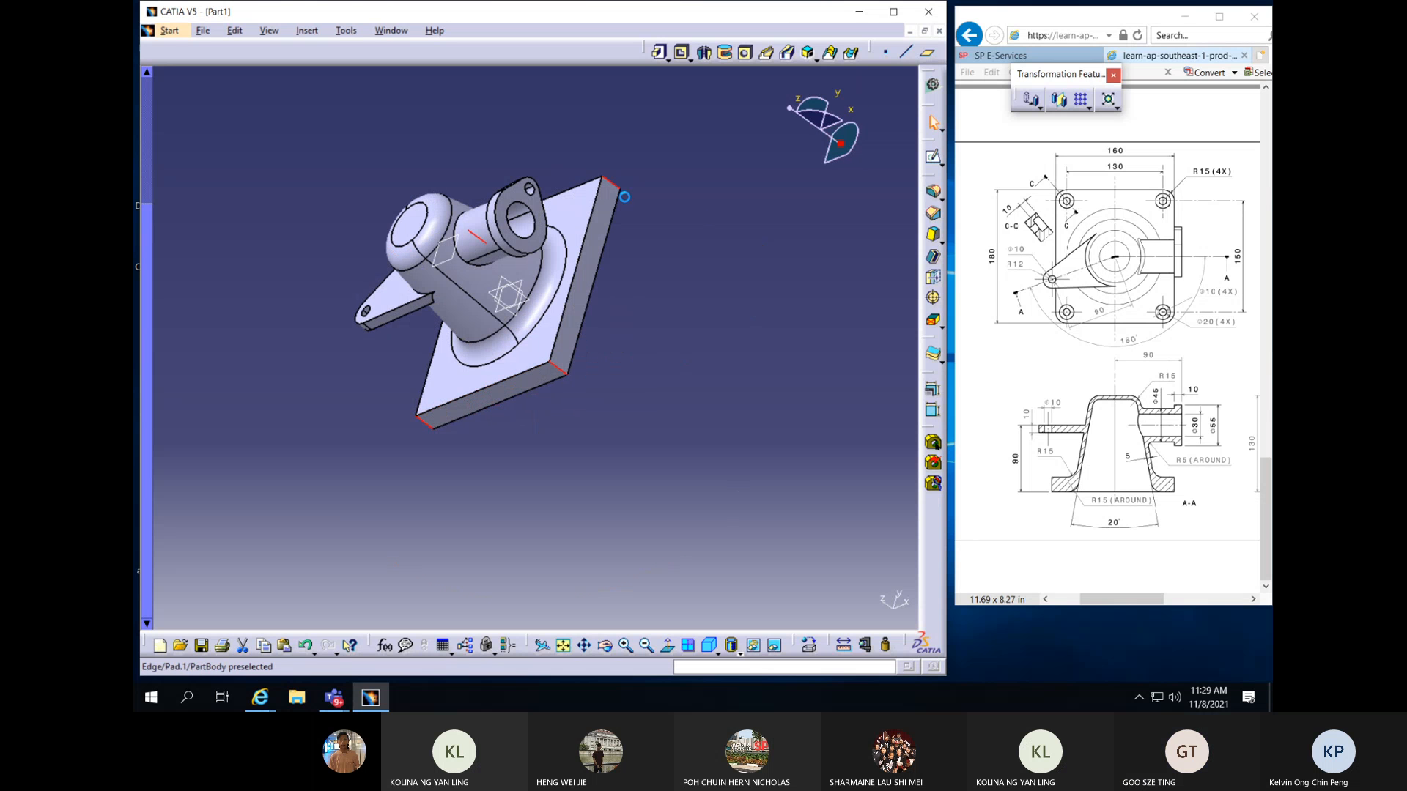
pyautogui.click(933, 191)
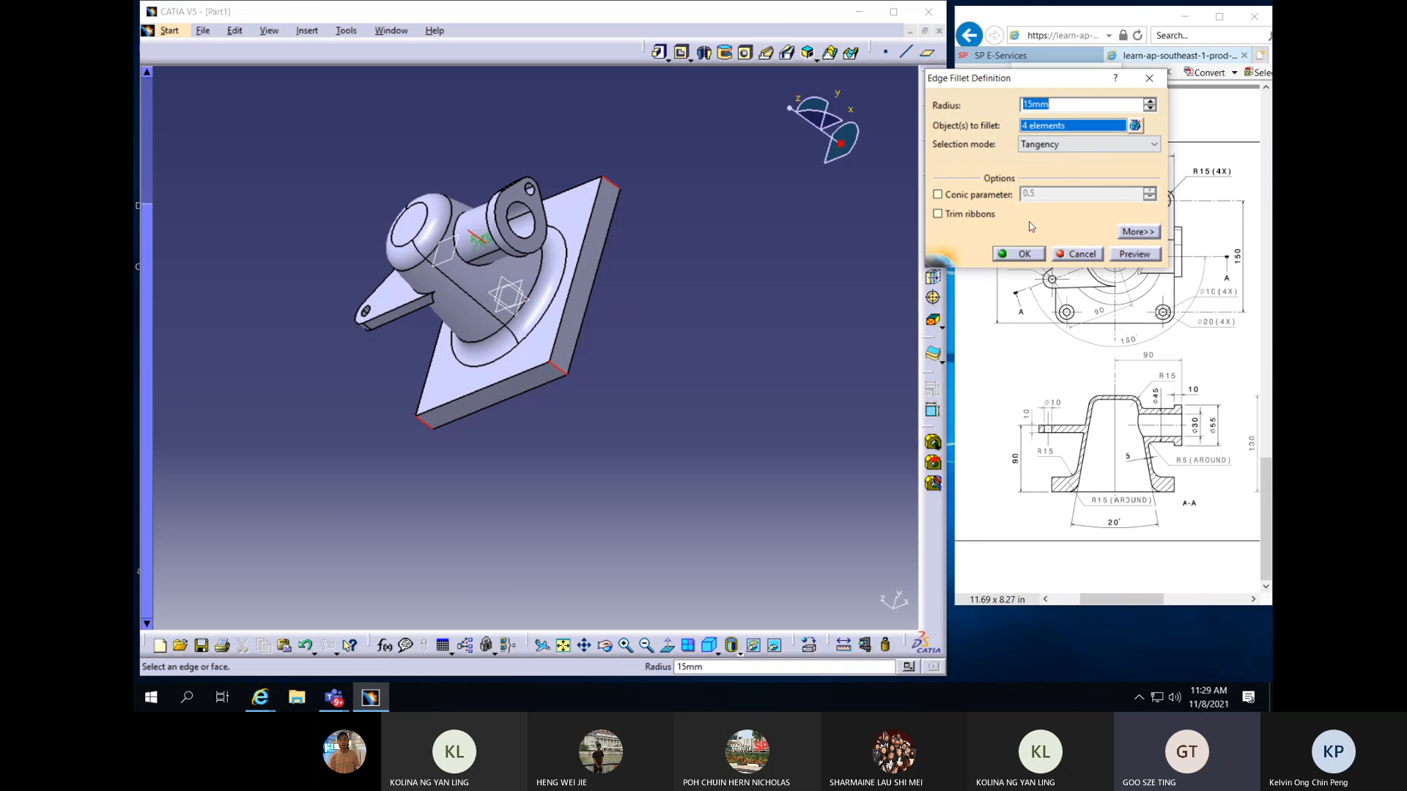
pyautogui.click(1018, 253)
# Start a 10 mm Up To Next hole on the base plate's top face, concentric with one rounded corner edge near the side boss
pyautogui.moveTo(554, 363); pyautogui.dragTo(743, 408, button='middle')
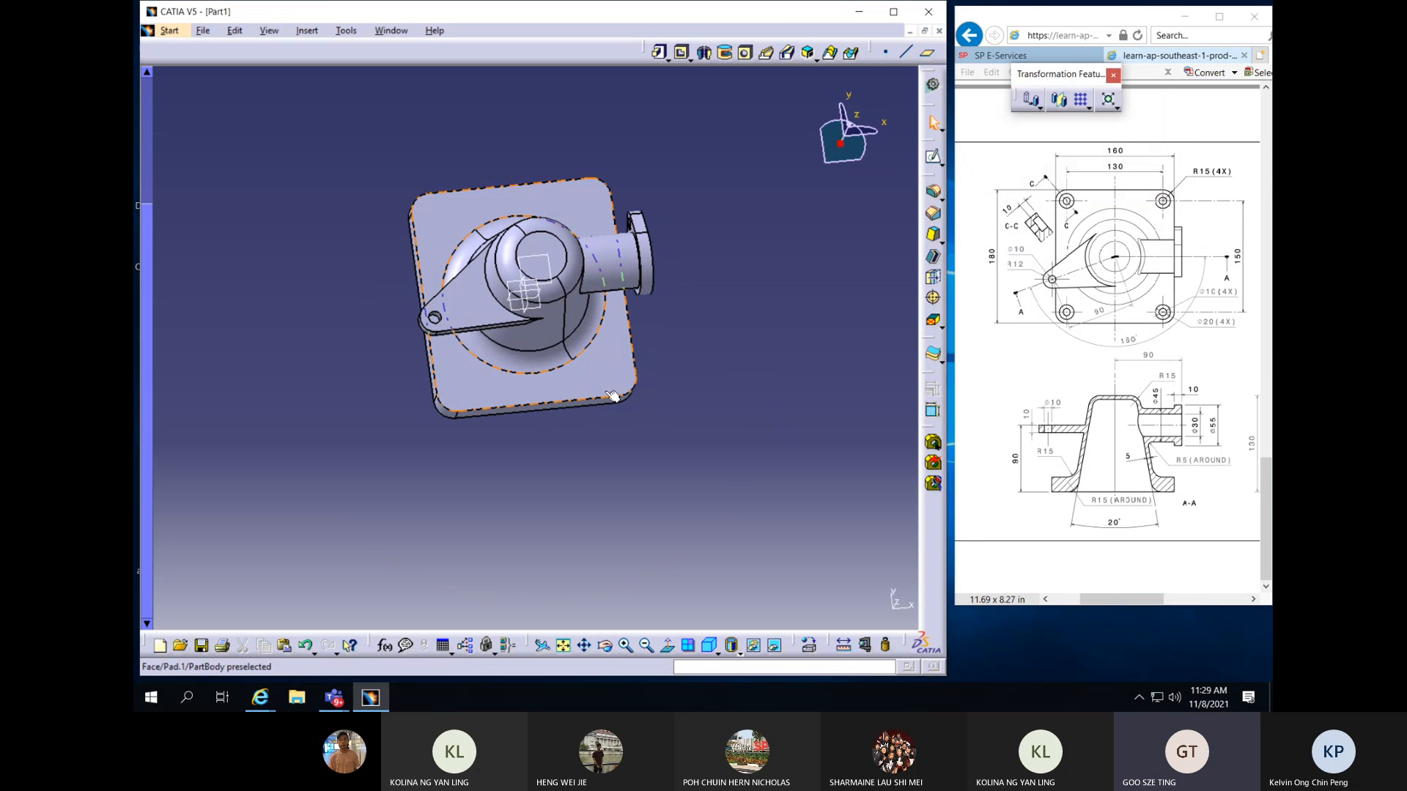
pyautogui.click(634, 385)
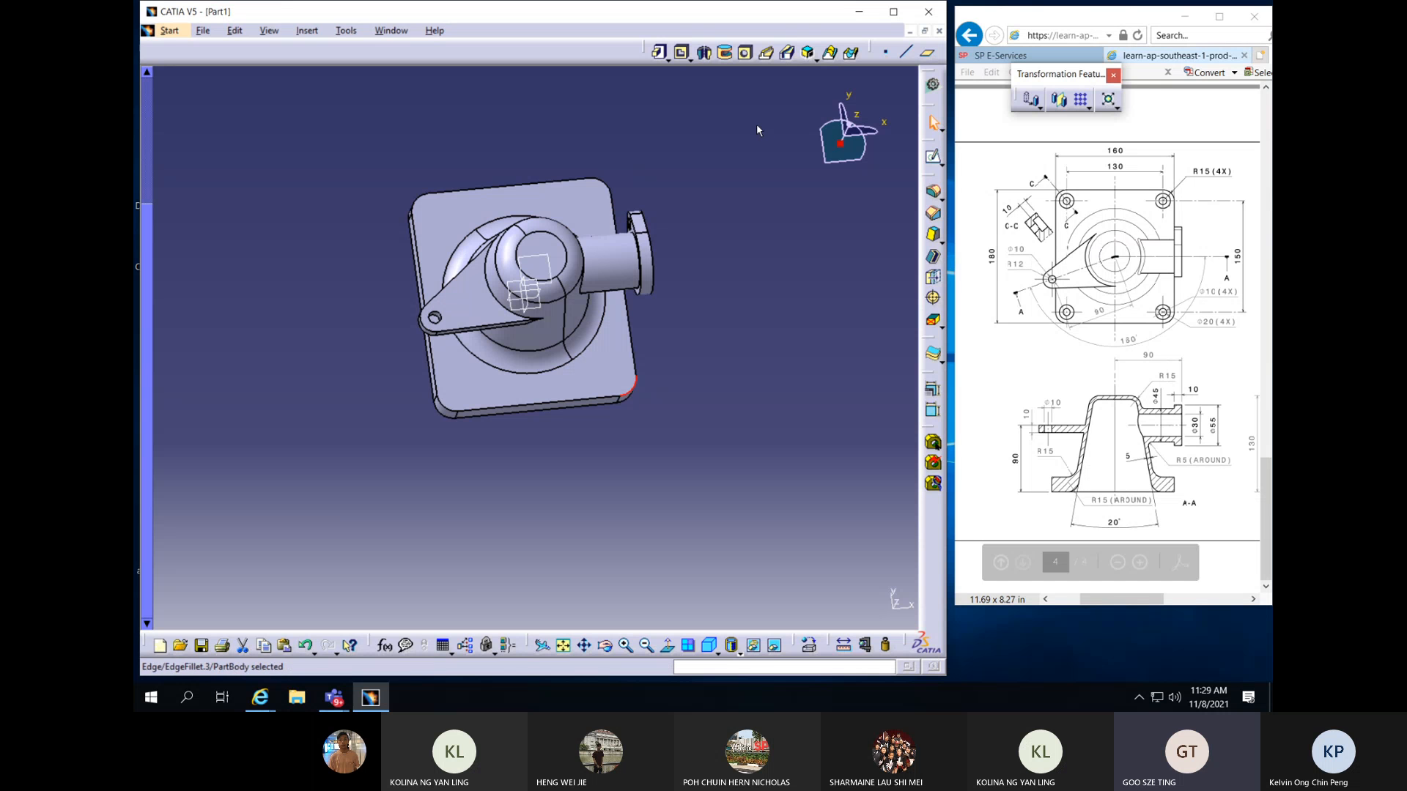
pyautogui.click(746, 54)
pyautogui.click(610, 370)
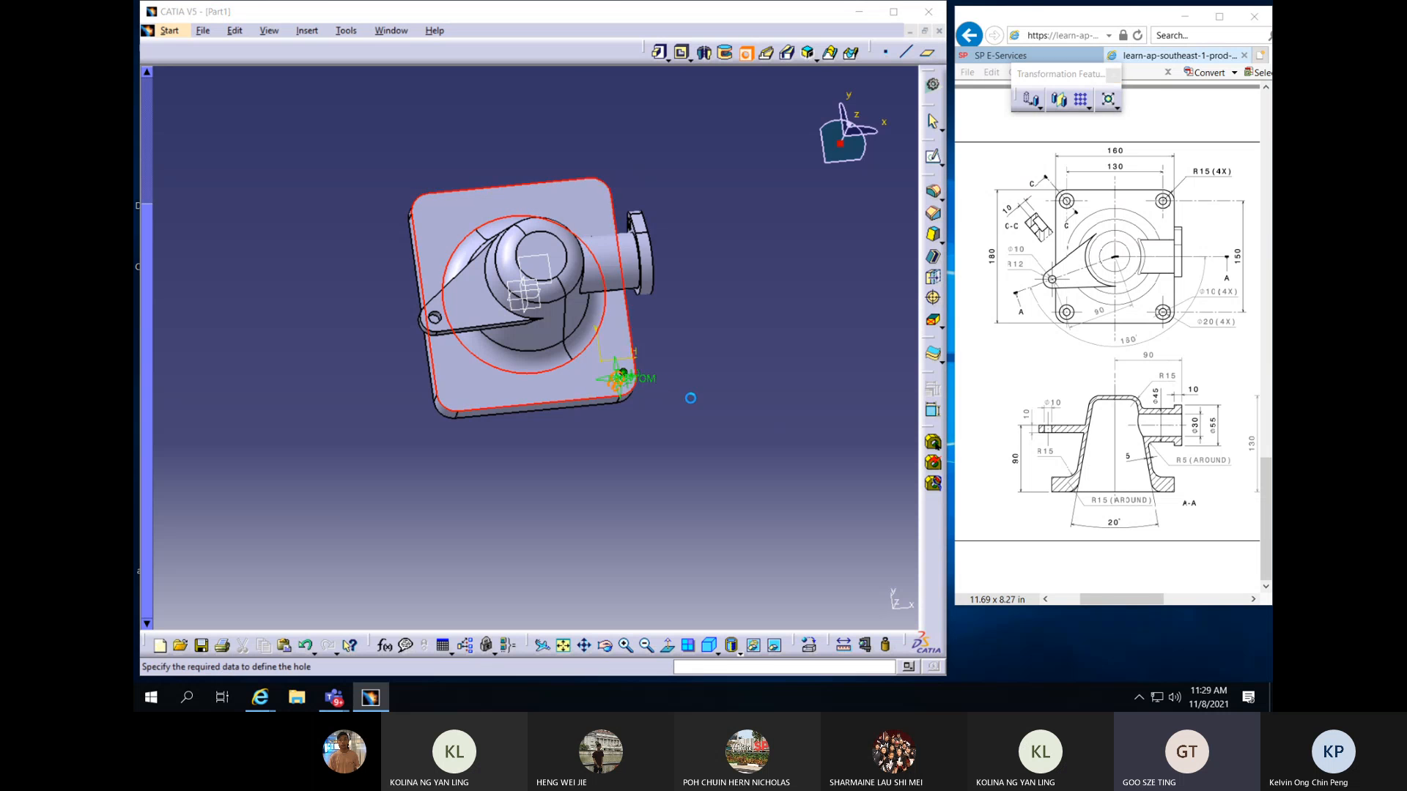
pyautogui.moveTo(669, 452); pyautogui.dragTo(518, 322, button='middle')
pyautogui.moveTo(536, 418); pyautogui.dragTo(569, 402, button='middle')
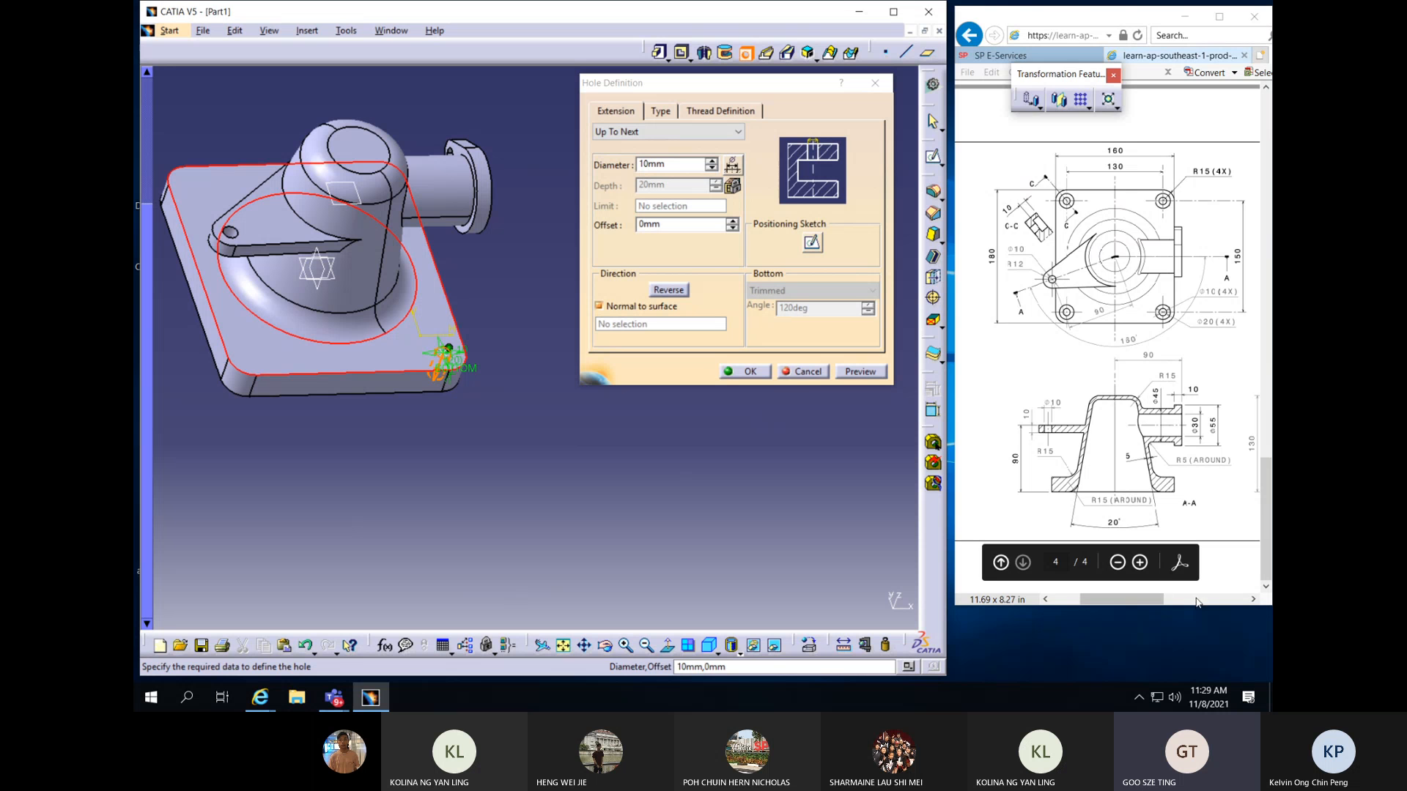
pyautogui.moveTo(1151, 605)
pyautogui.mouseDown()
pyautogui.moveTo(1229, 606)
pyautogui.moveTo(1151, 606)
pyautogui.mouseUp()
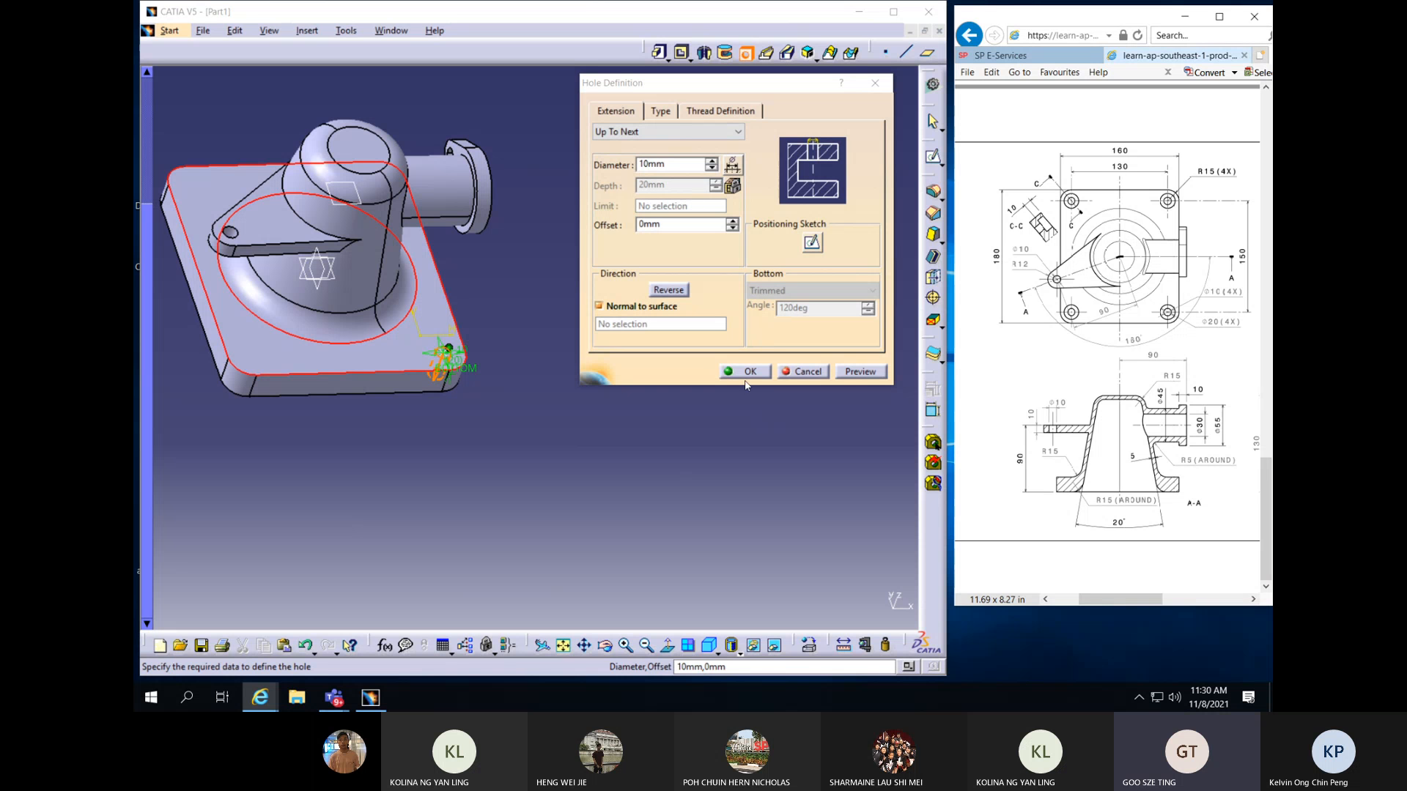
# Make the corner hole counterbored with a 20 mm counterbore diameter and 10 mm depth, and create it
pyautogui.click(662, 112)
pyautogui.click(661, 111)
pyautogui.click(703, 132)
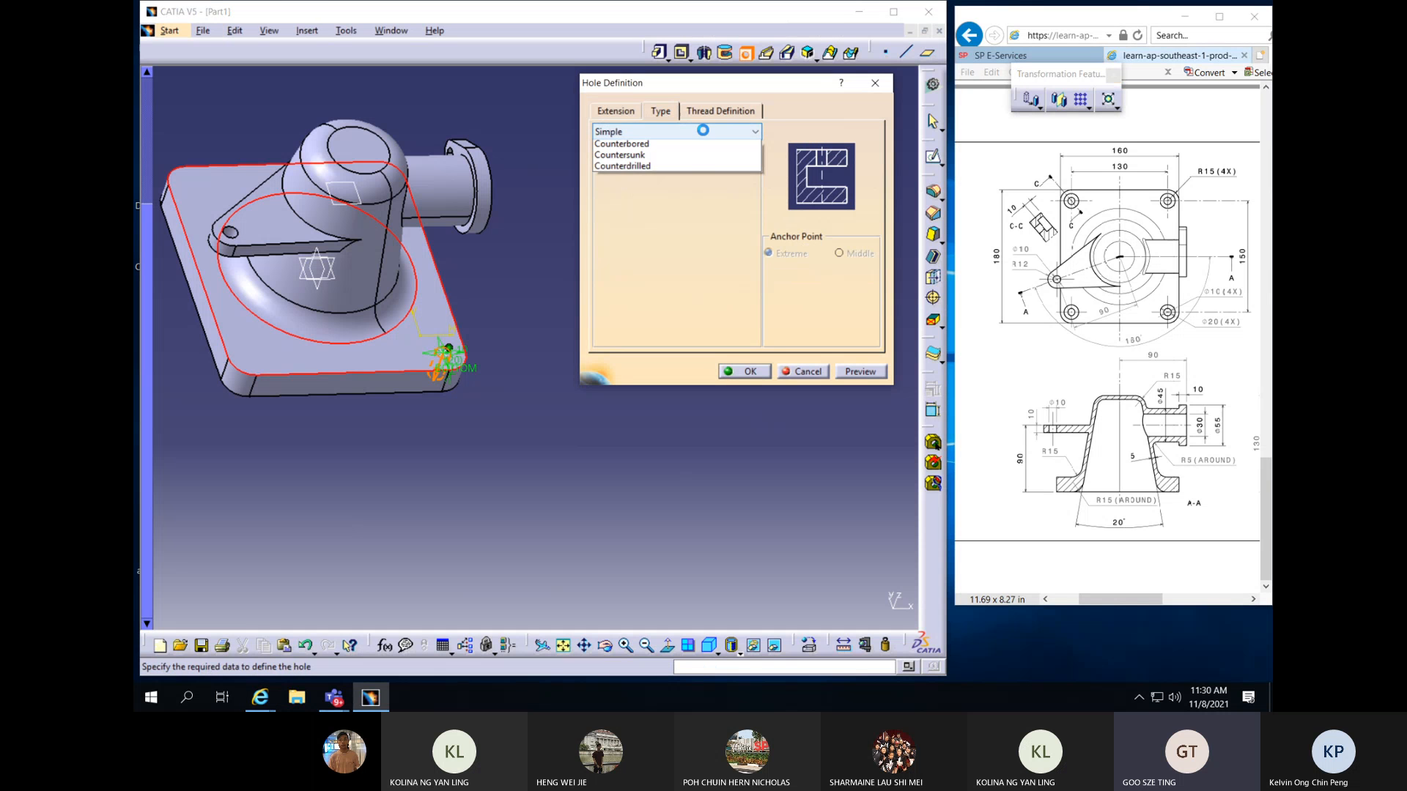
pyautogui.click(675, 170)
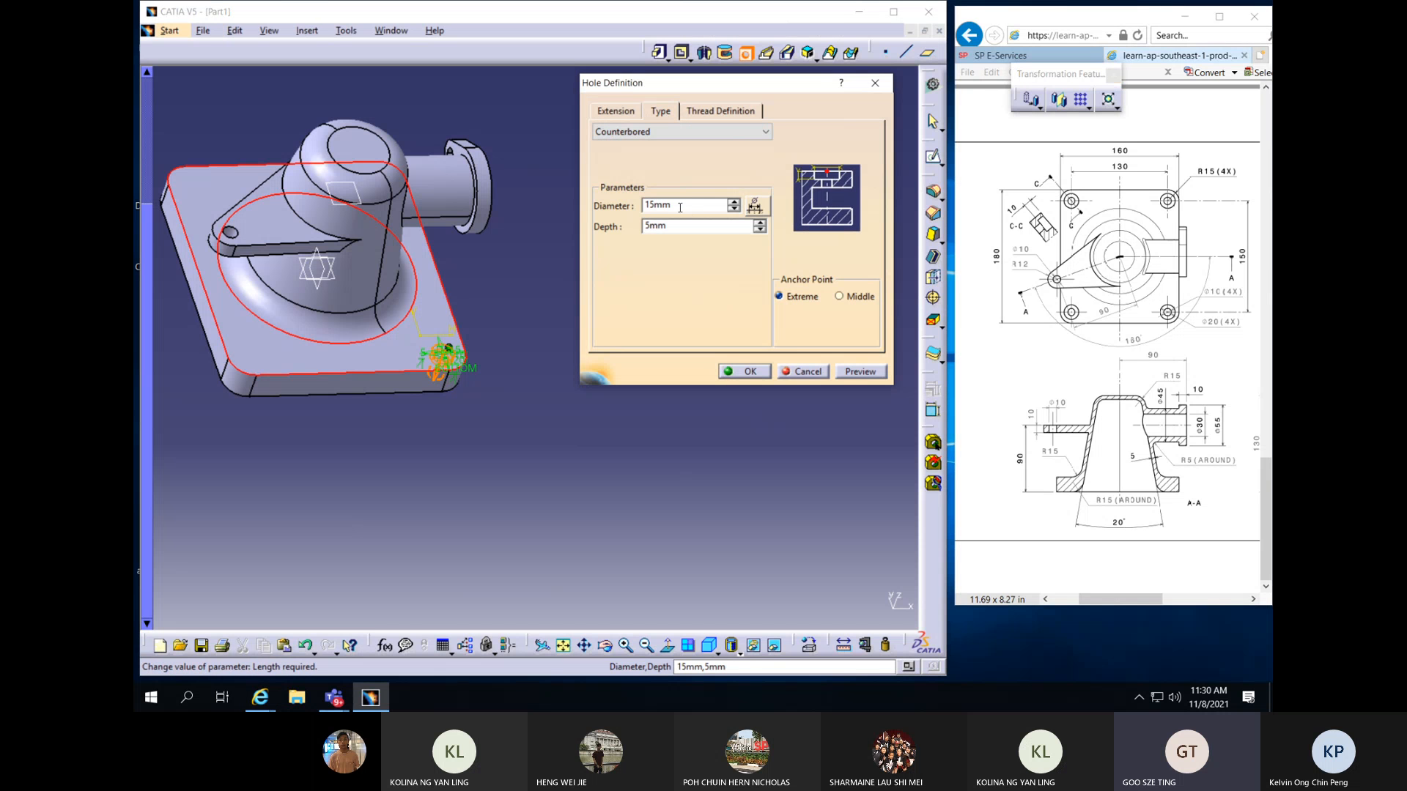
pyautogui.write('20')
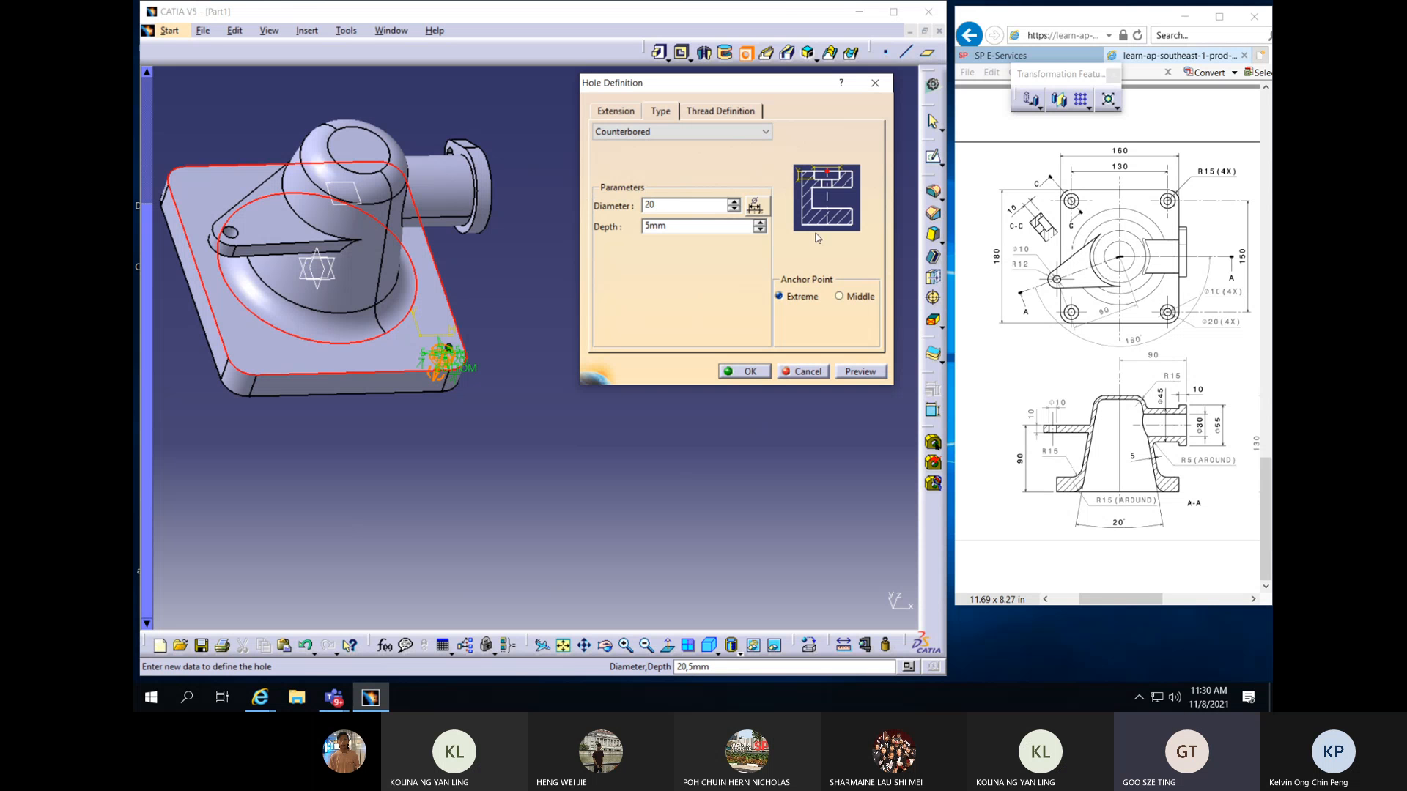
pyautogui.press('Tab')
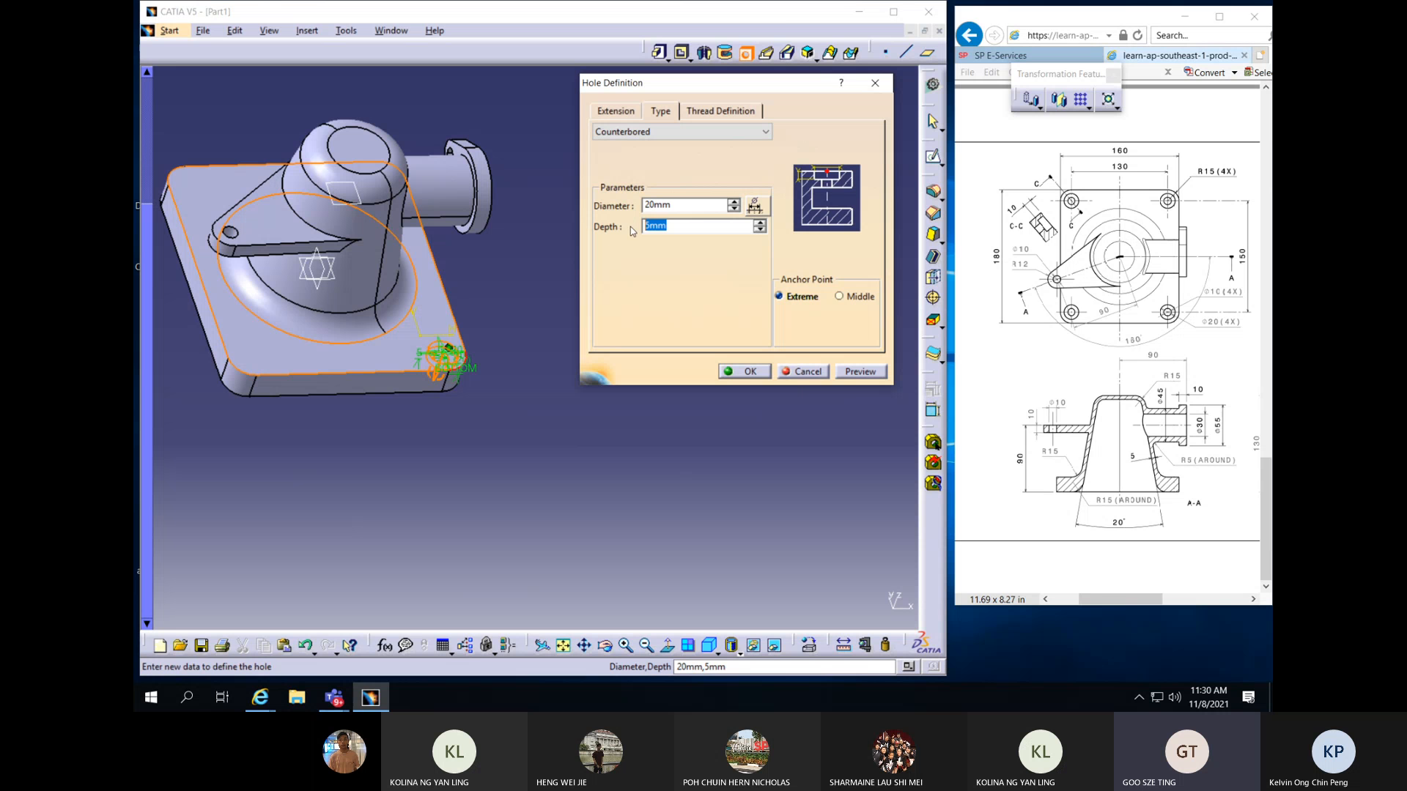
pyautogui.write('10')
pyautogui.click(860, 372)
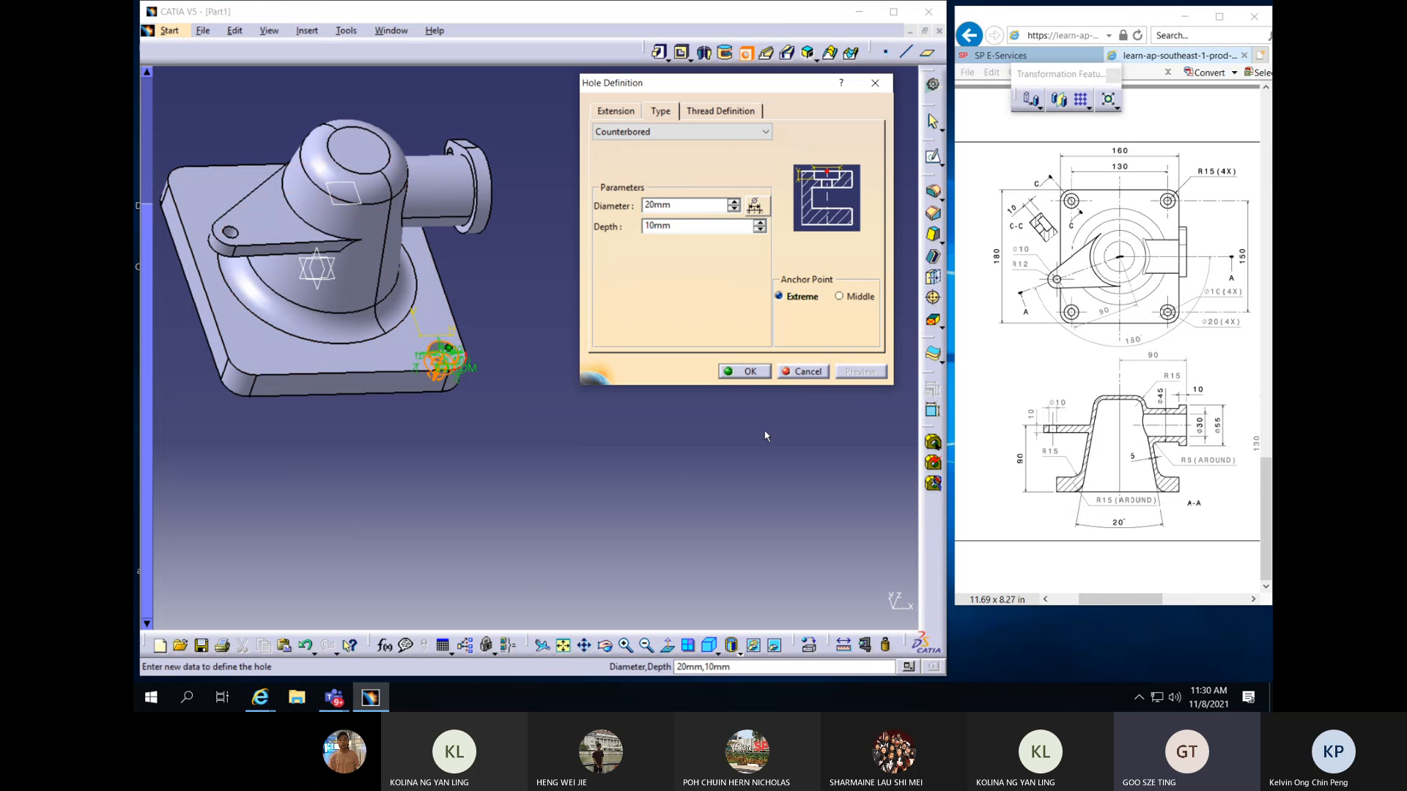
pyautogui.click(744, 372)
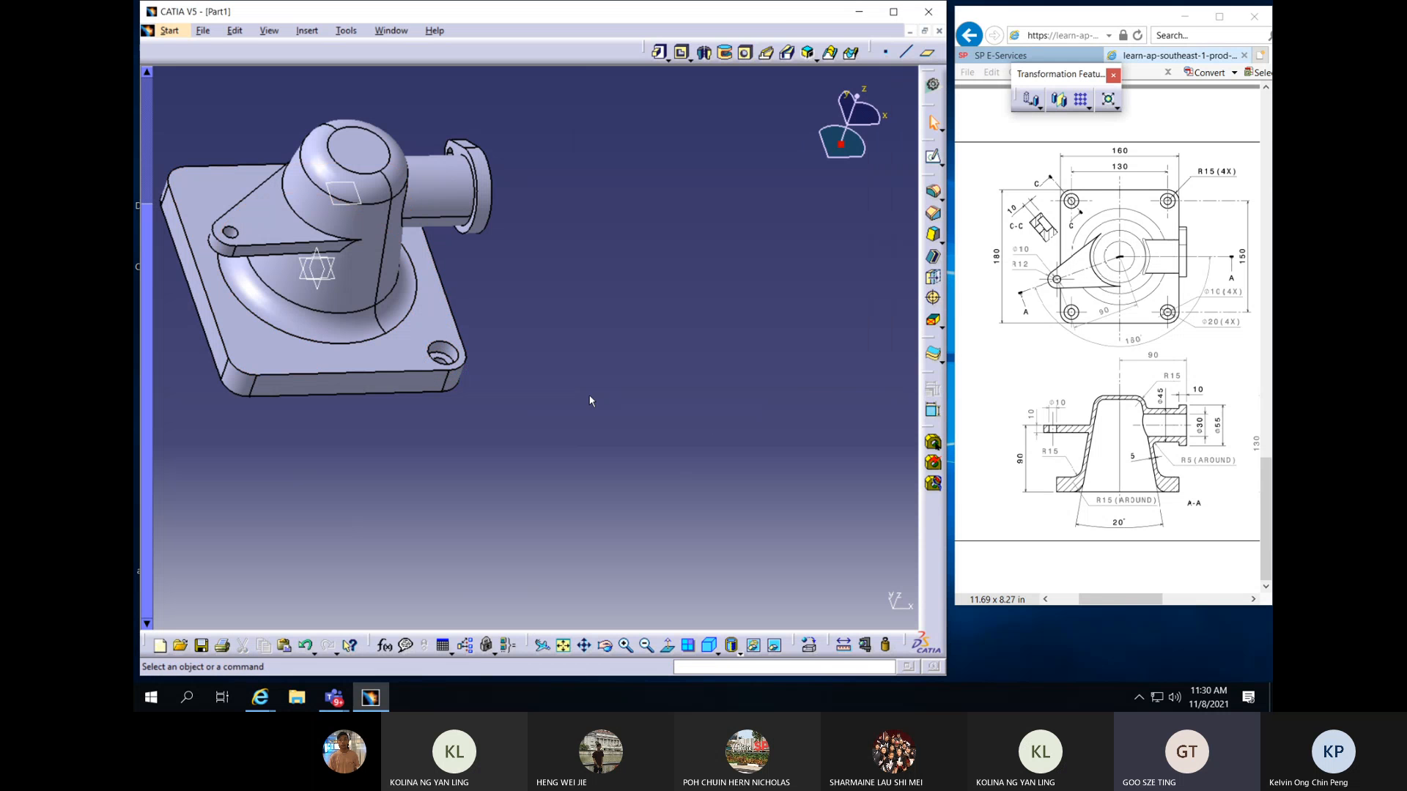
# Display the specification tree and expand the PartBody to examine its features down to the new counterbored hole
pyautogui.moveTo(578, 384); pyautogui.dragTo(613, 418, button='middle')
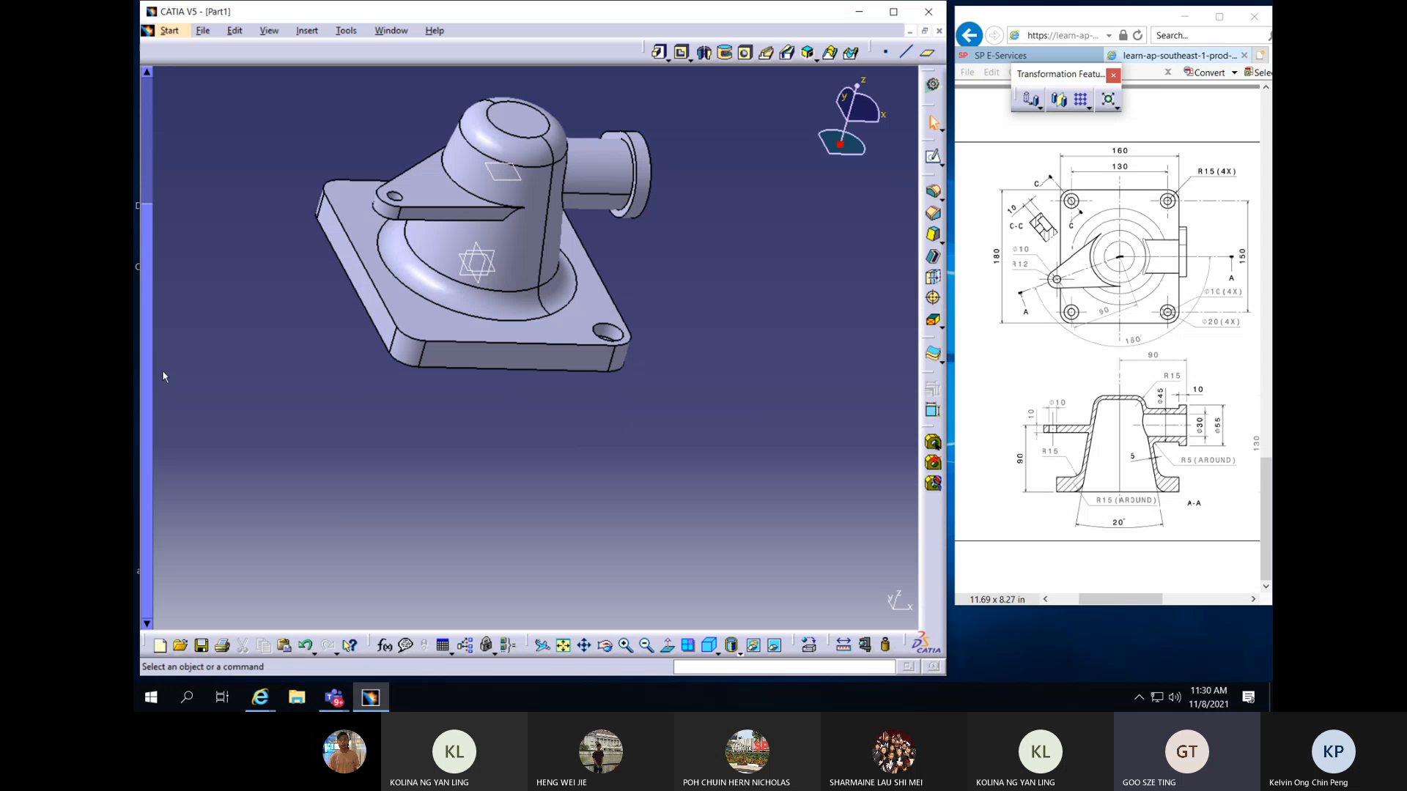
pyautogui.click(146, 315)
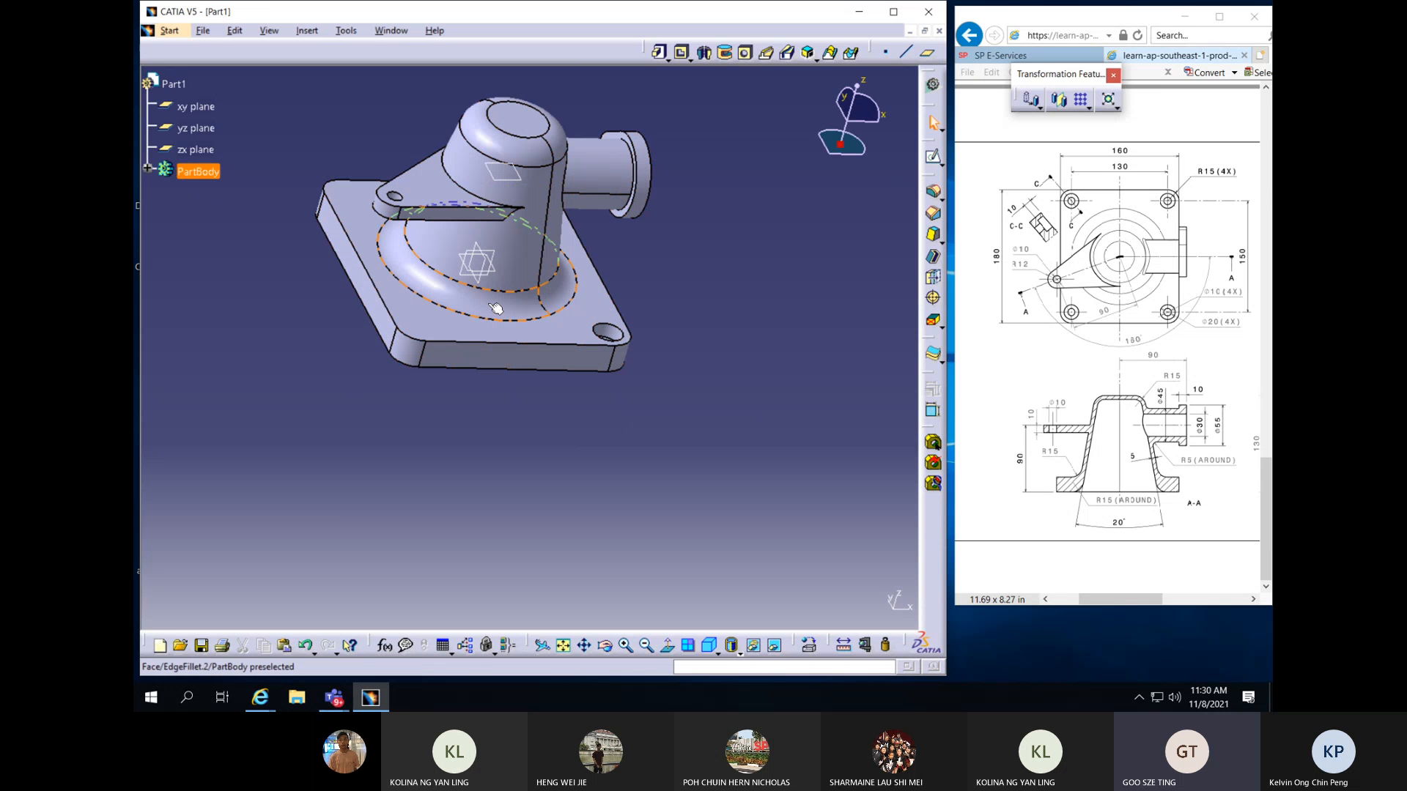
pyautogui.click(146, 168)
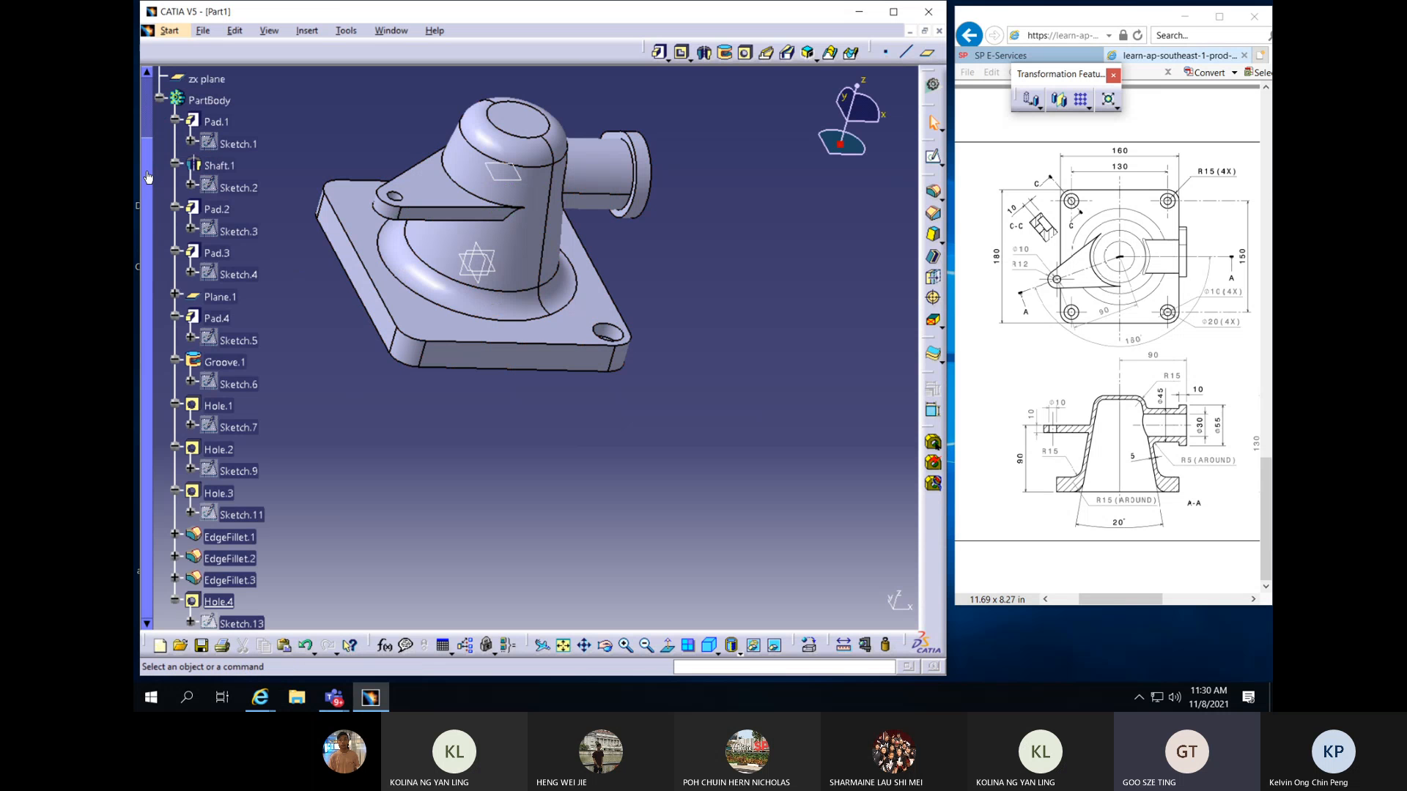
pyautogui.scroll(-3, 220, 341)
pyautogui.scroll(6, 220, 341)
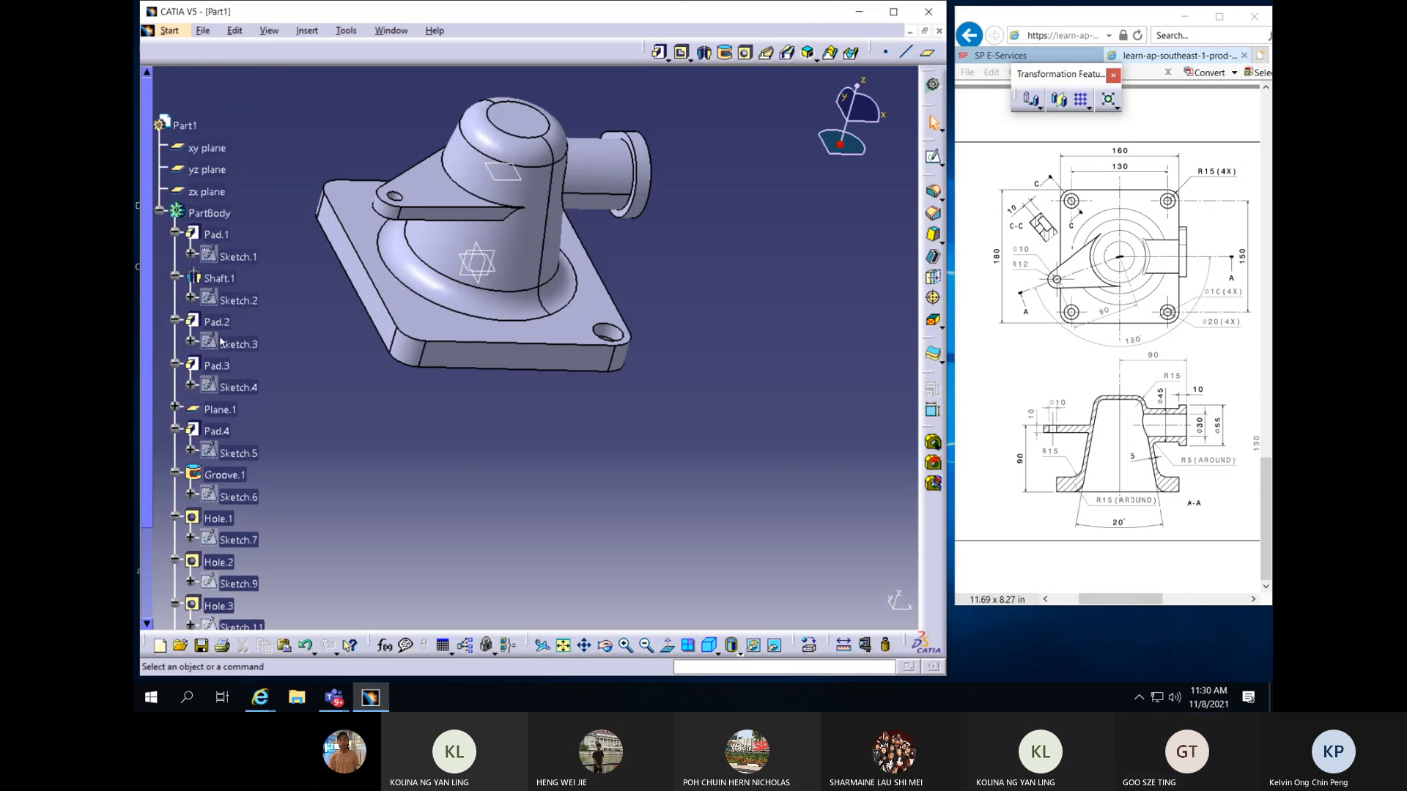
pyautogui.scroll(-7, 220, 342)
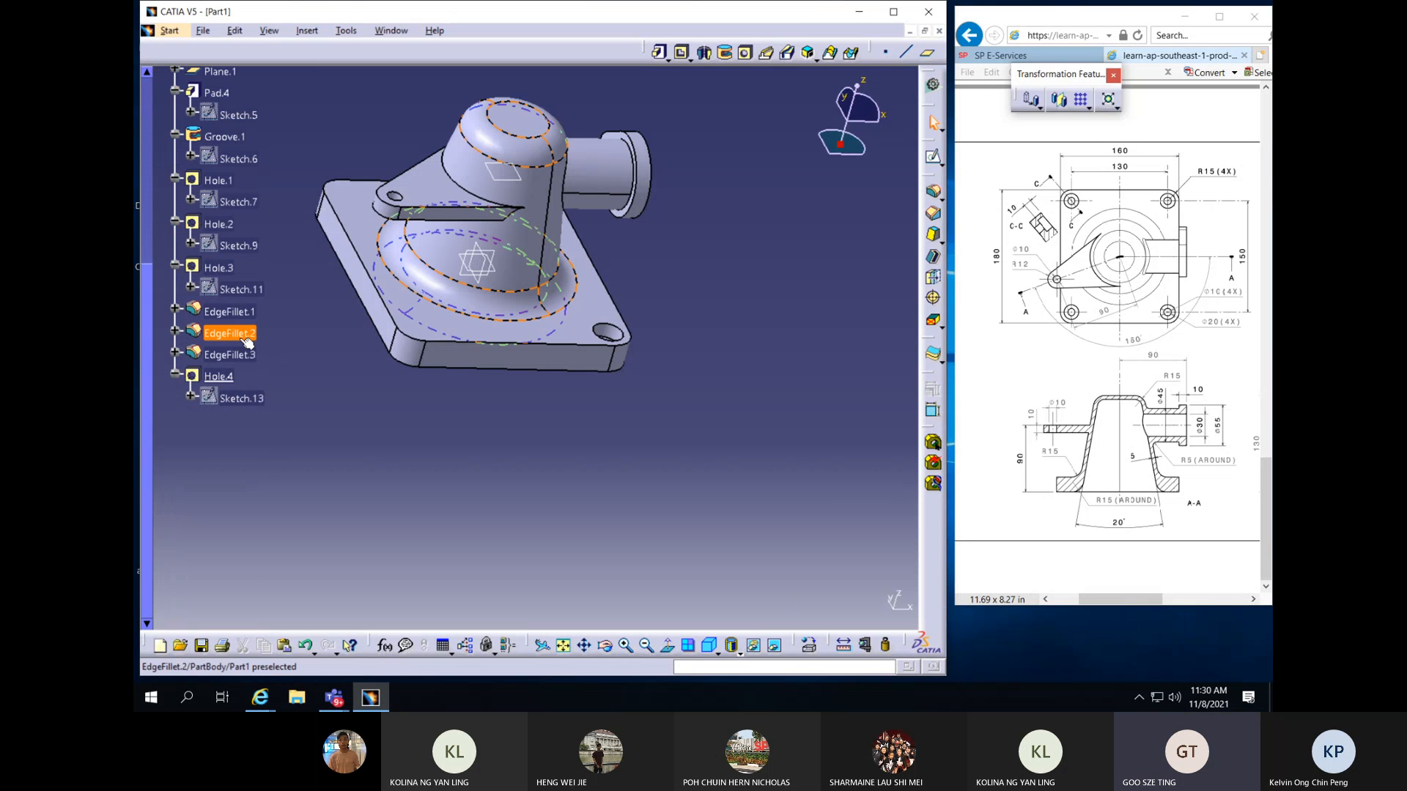
# Start a rectangular pattern of the counterbored corner hole, using the base plate's short bottom edge as the first direction
pyautogui.click(606, 337)
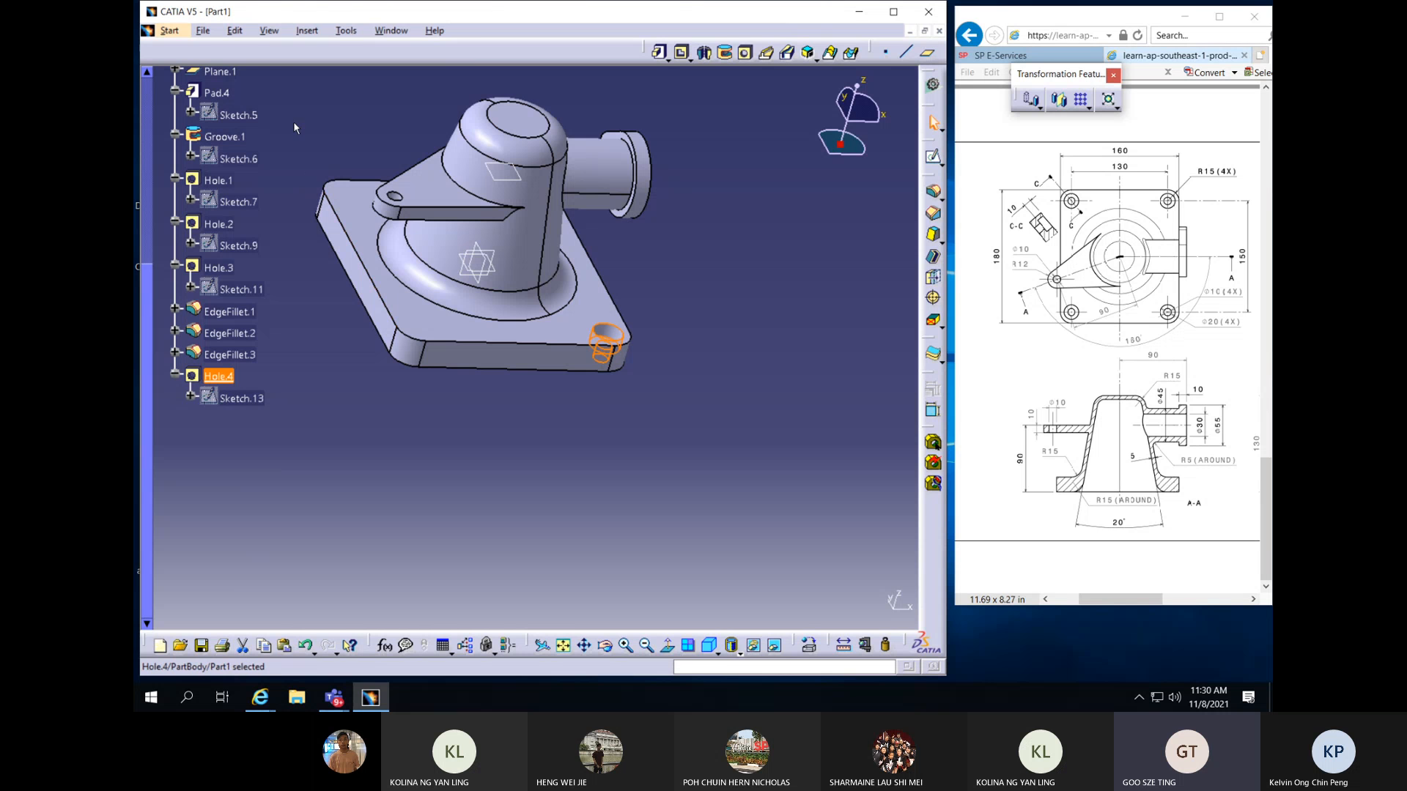
pyautogui.click(307, 32)
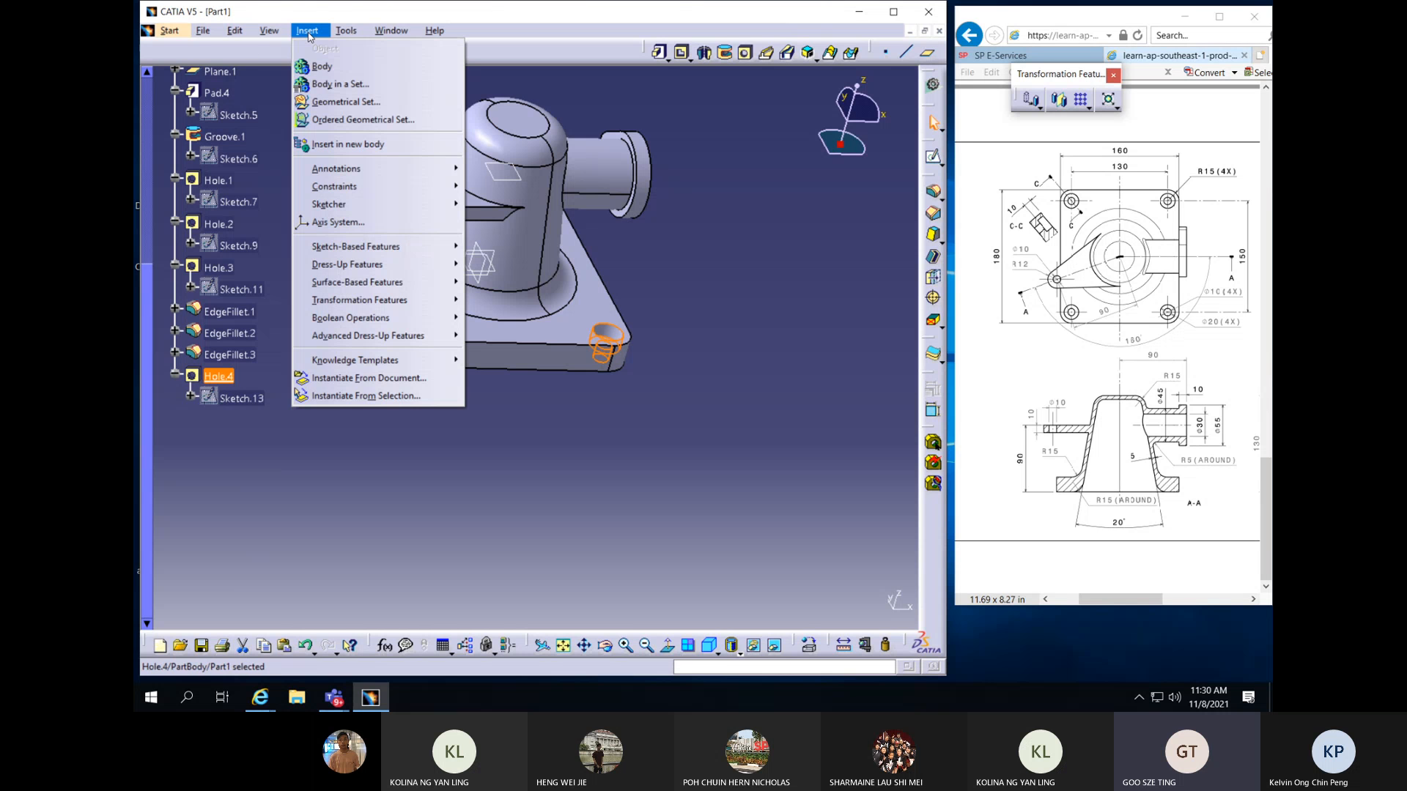
pyautogui.moveTo(364, 265)
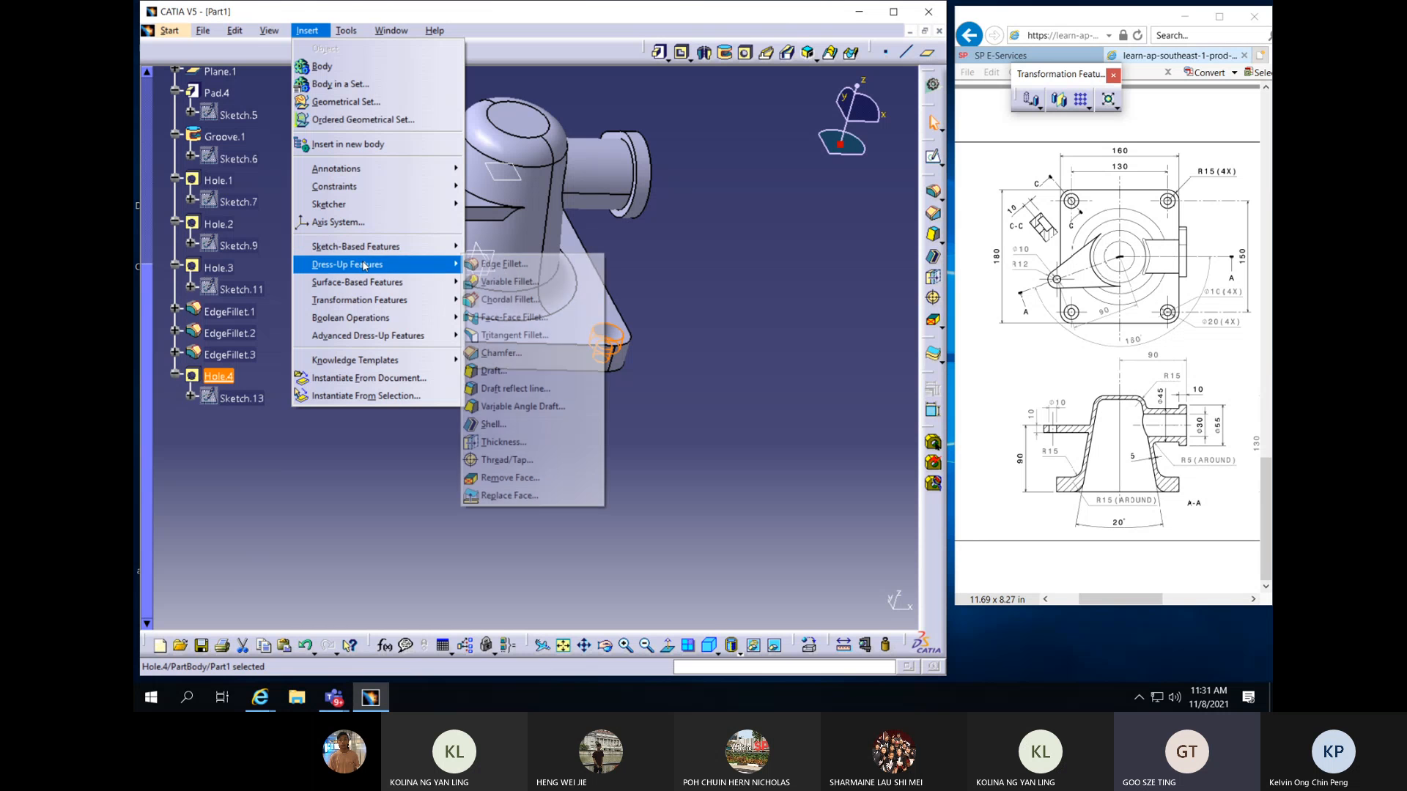
pyautogui.moveTo(358, 301)
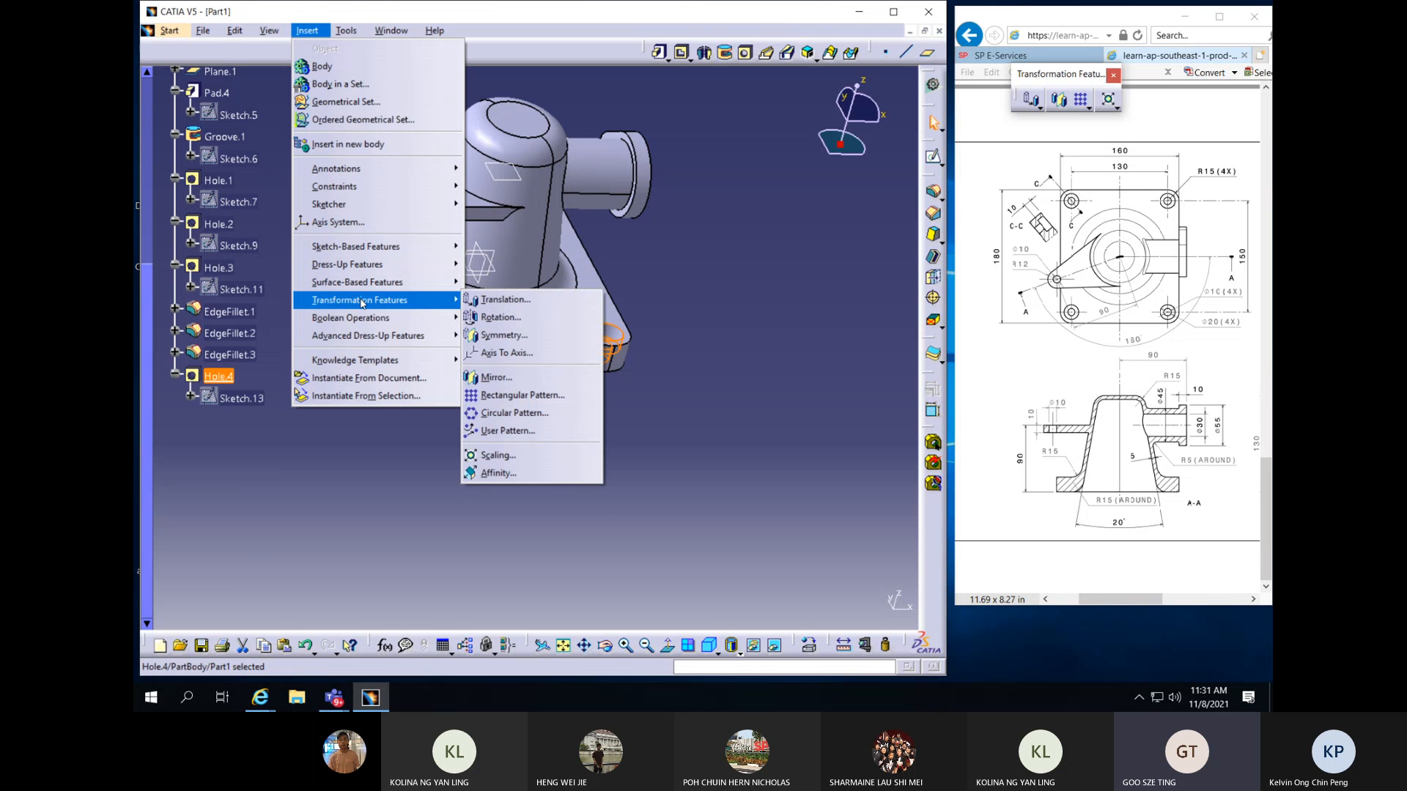
pyautogui.click(551, 397)
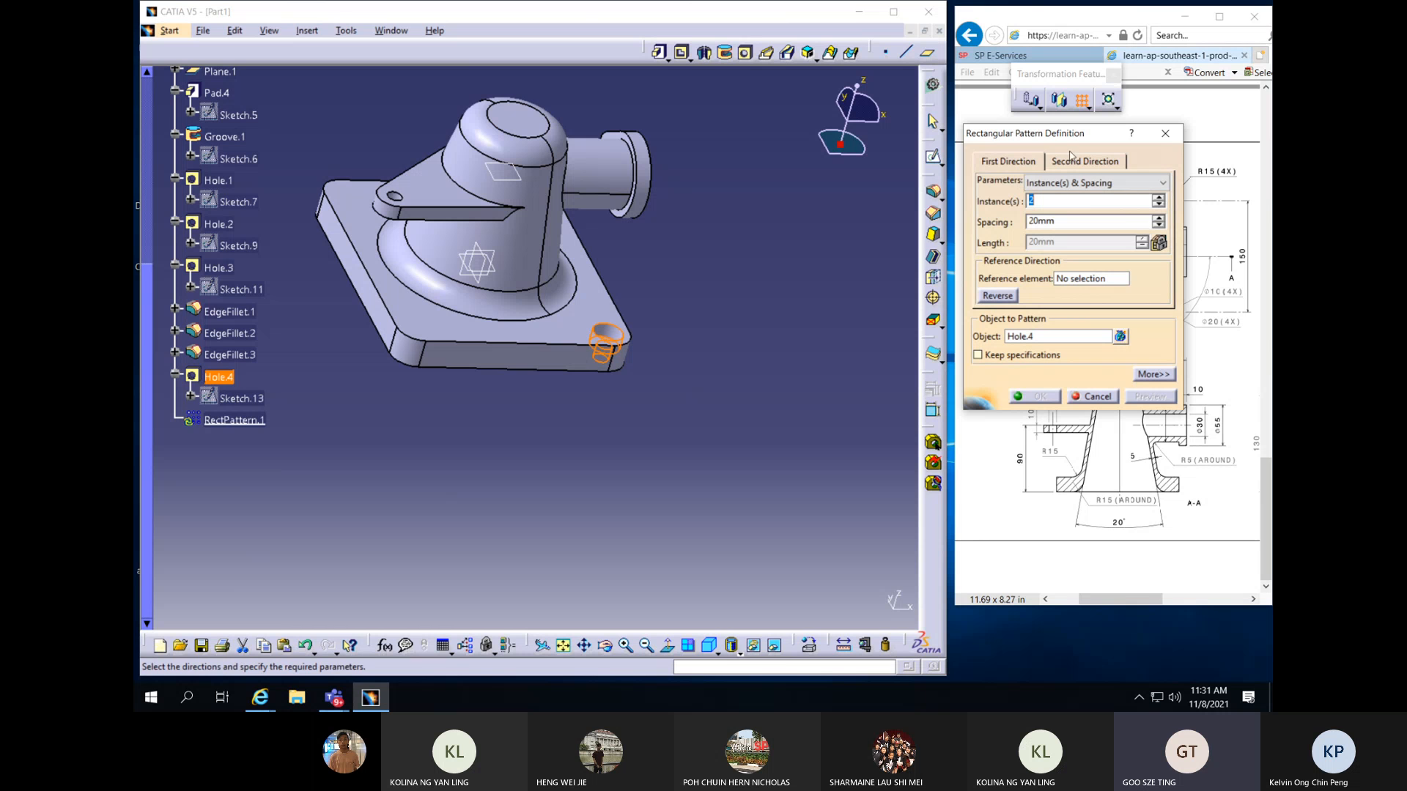
pyautogui.click(1093, 280)
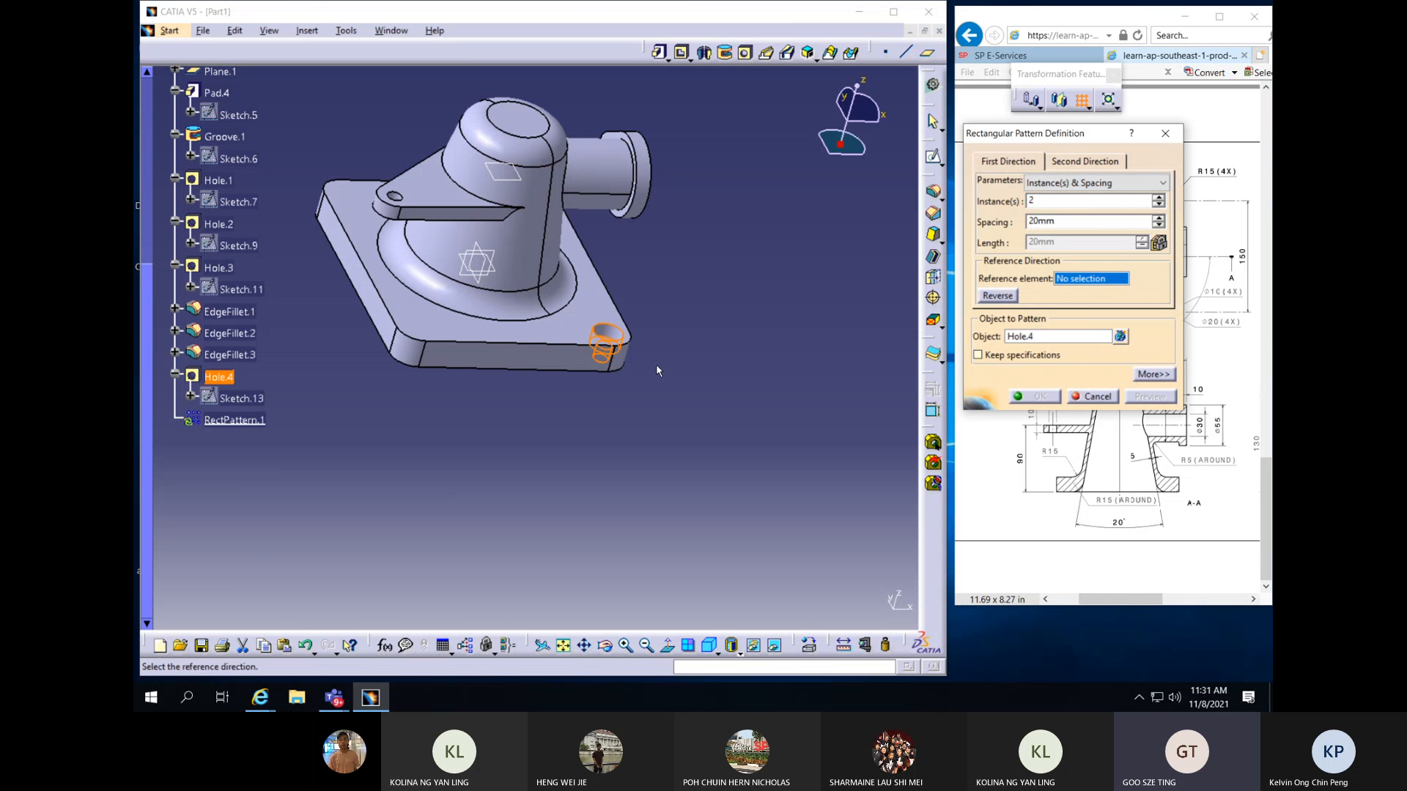
pyautogui.click(546, 370)
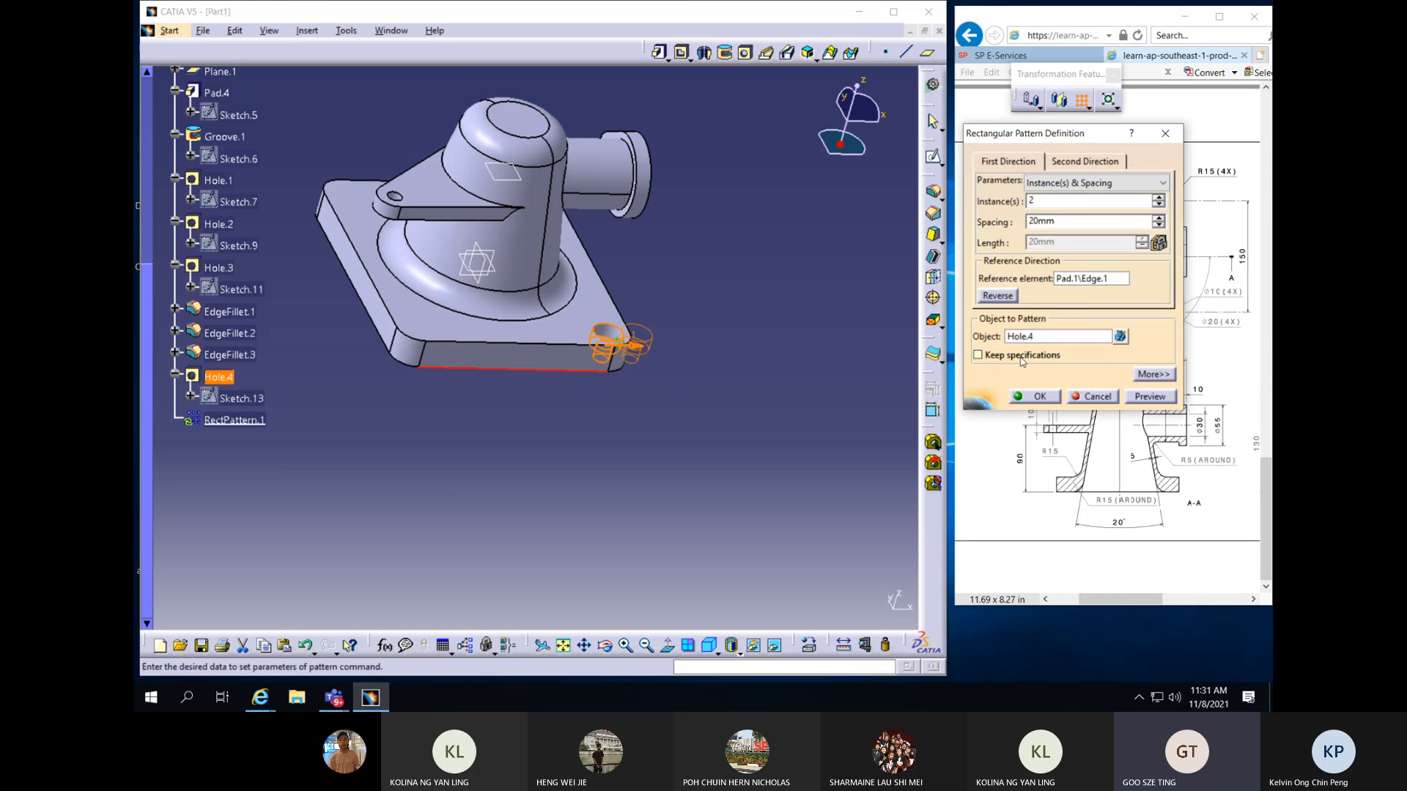
# Define the pattern's second direction along the base plate's long bottom edge with 2 instances, and preview it
pyautogui.click(1091, 160)
pyautogui.click(1088, 279)
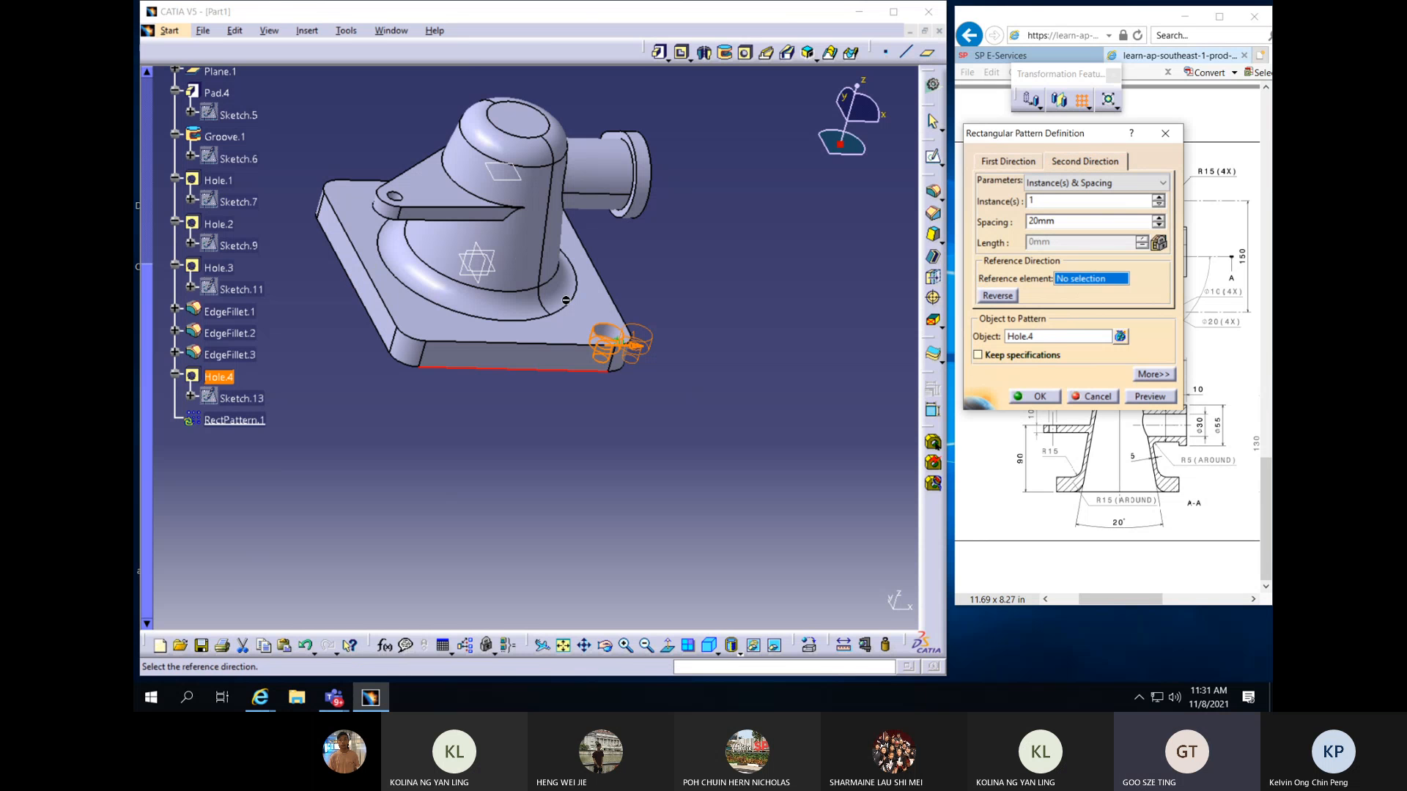
pyautogui.click(367, 312)
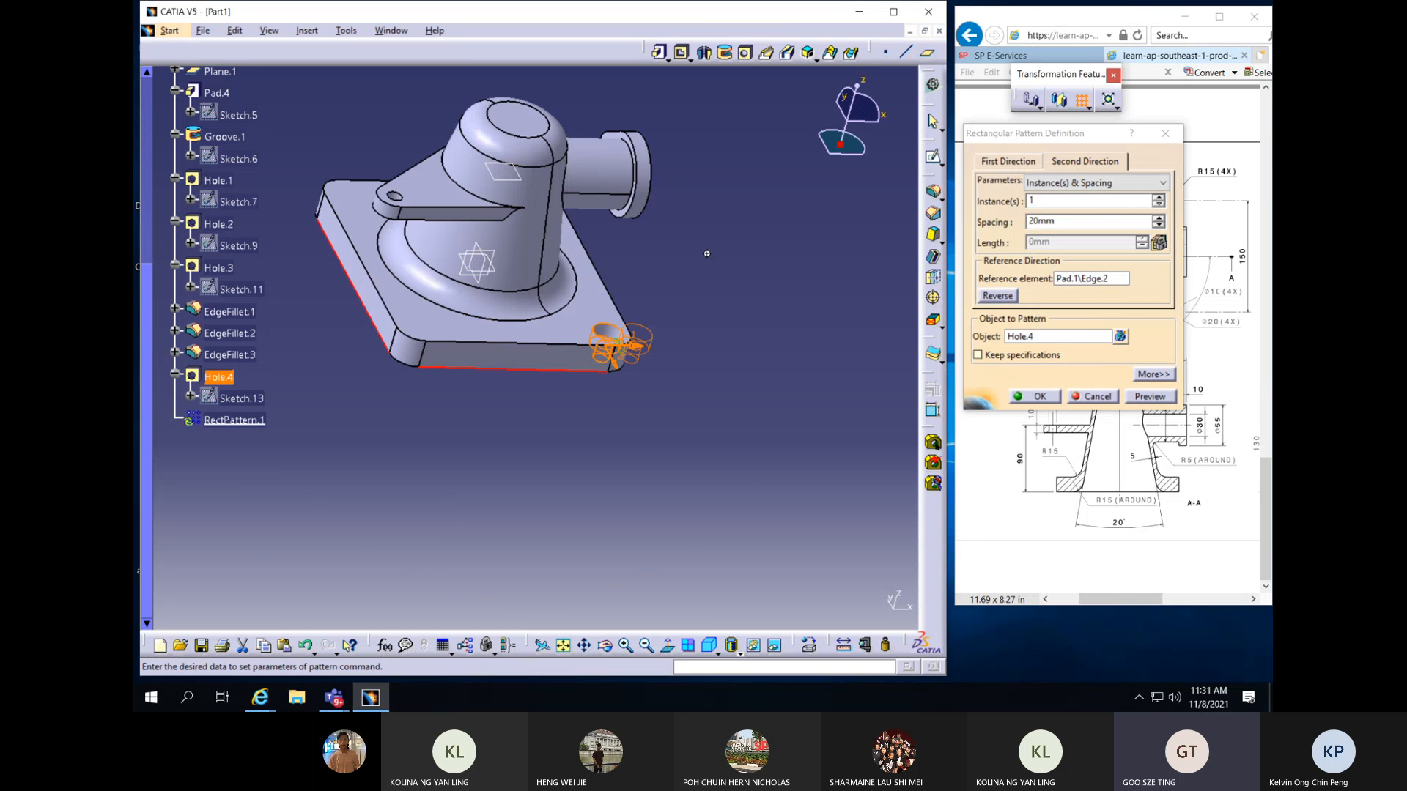
pyautogui.moveTo(367, 312); pyautogui.dragTo(642, 343, button='middle')
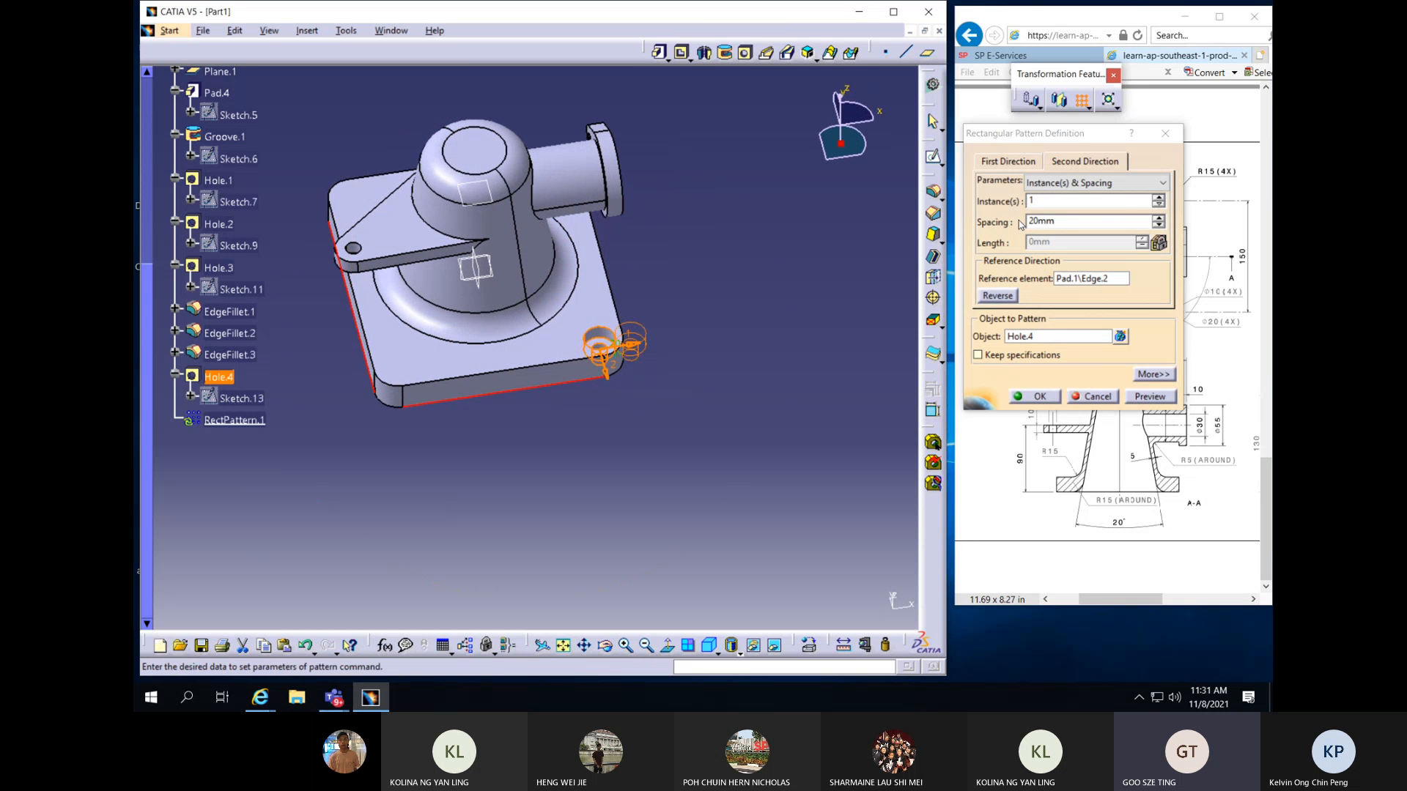
pyautogui.click(1022, 164)
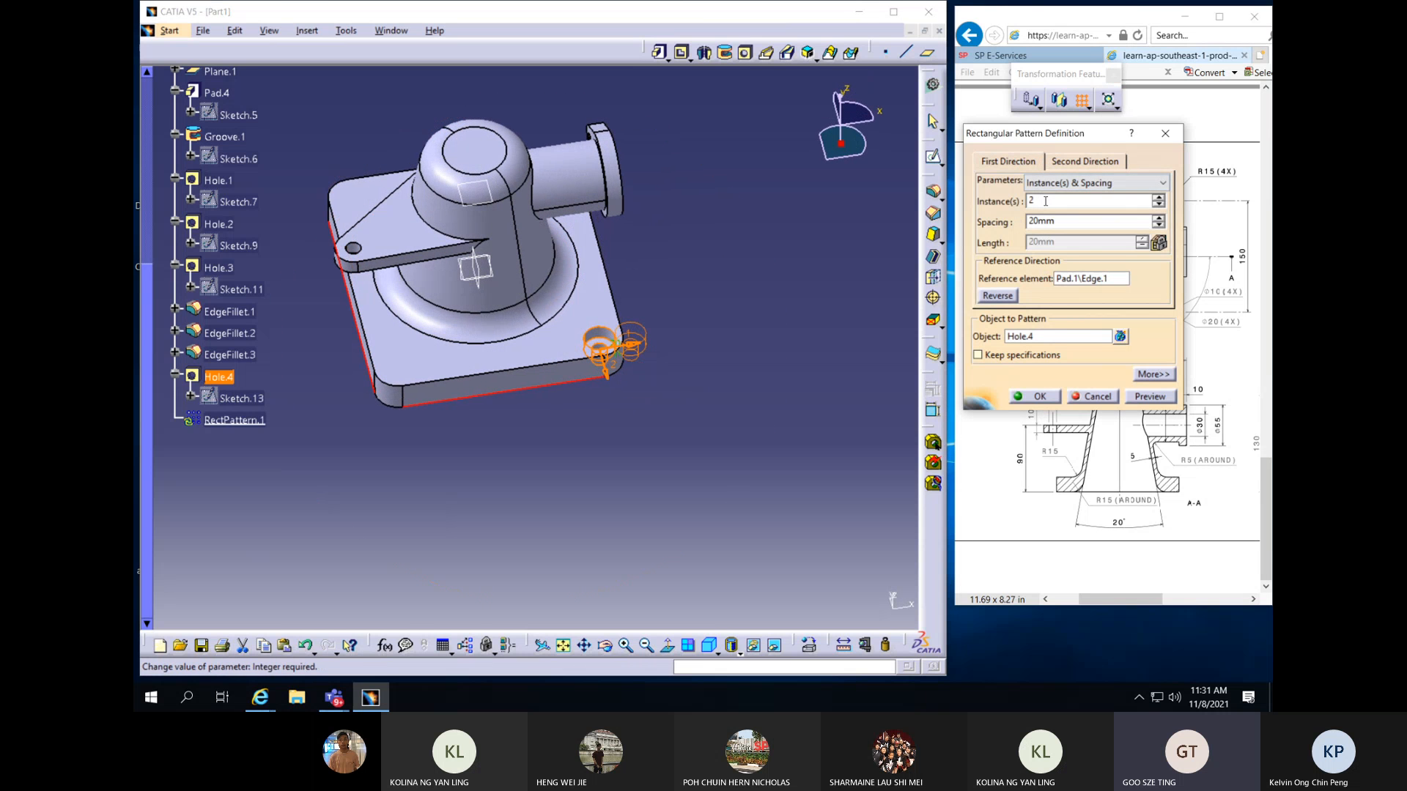
pyautogui.moveTo(1031, 202); pyautogui.dragTo(1015, 202)
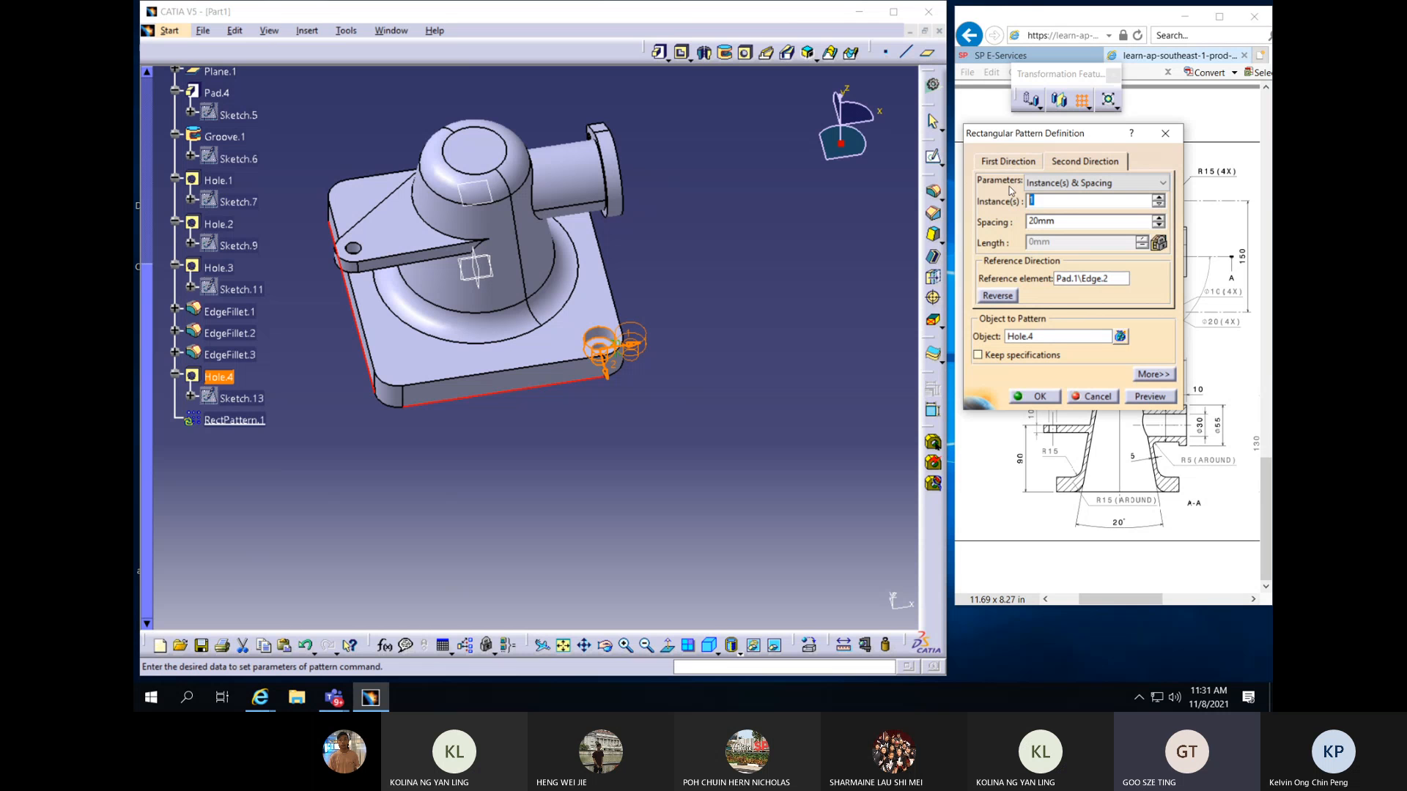
pyautogui.write('2')
pyautogui.click(1150, 397)
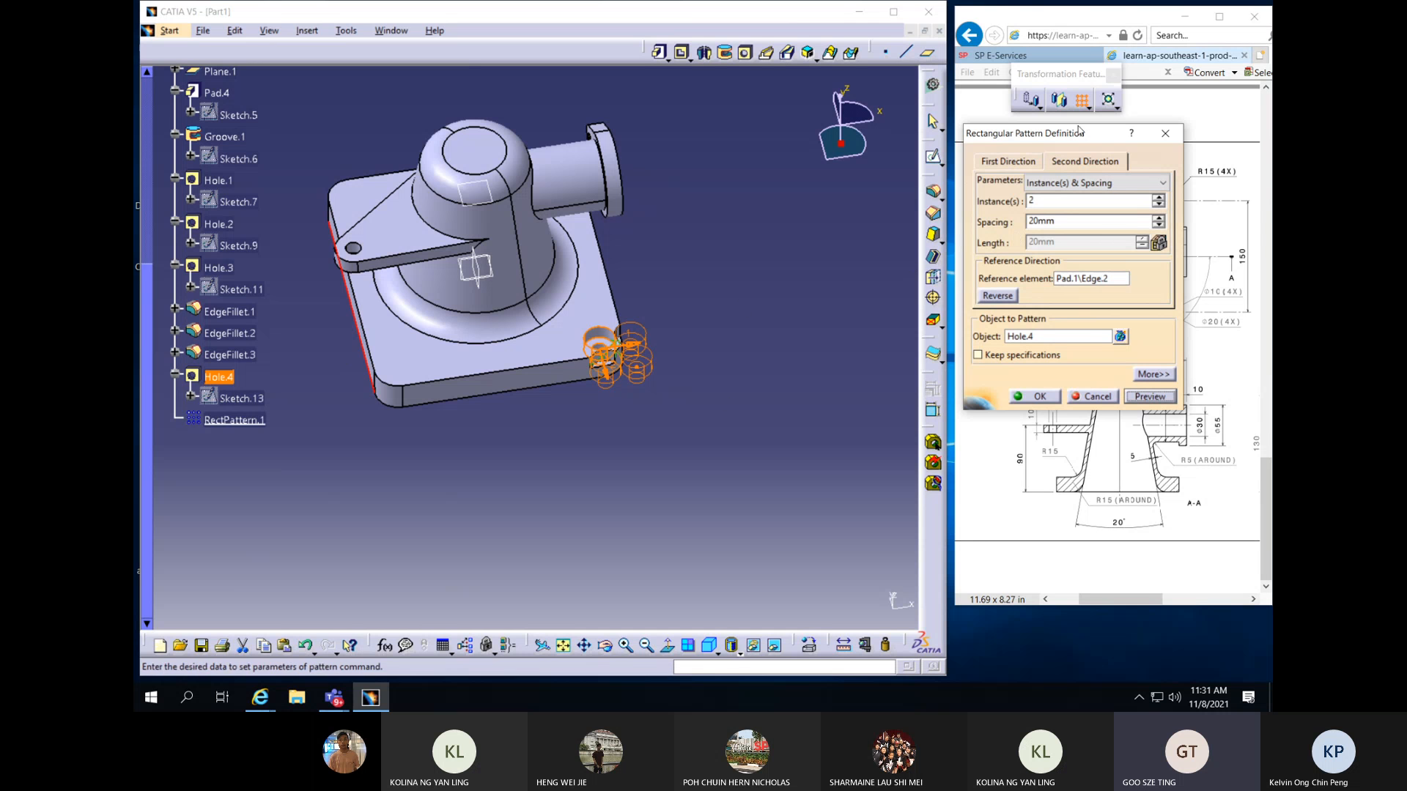
# Set the second direction's spacing to 130 mm and reverse that direction so the instances run across the base plate
pyautogui.moveTo(1078, 131); pyautogui.dragTo(876, 75)
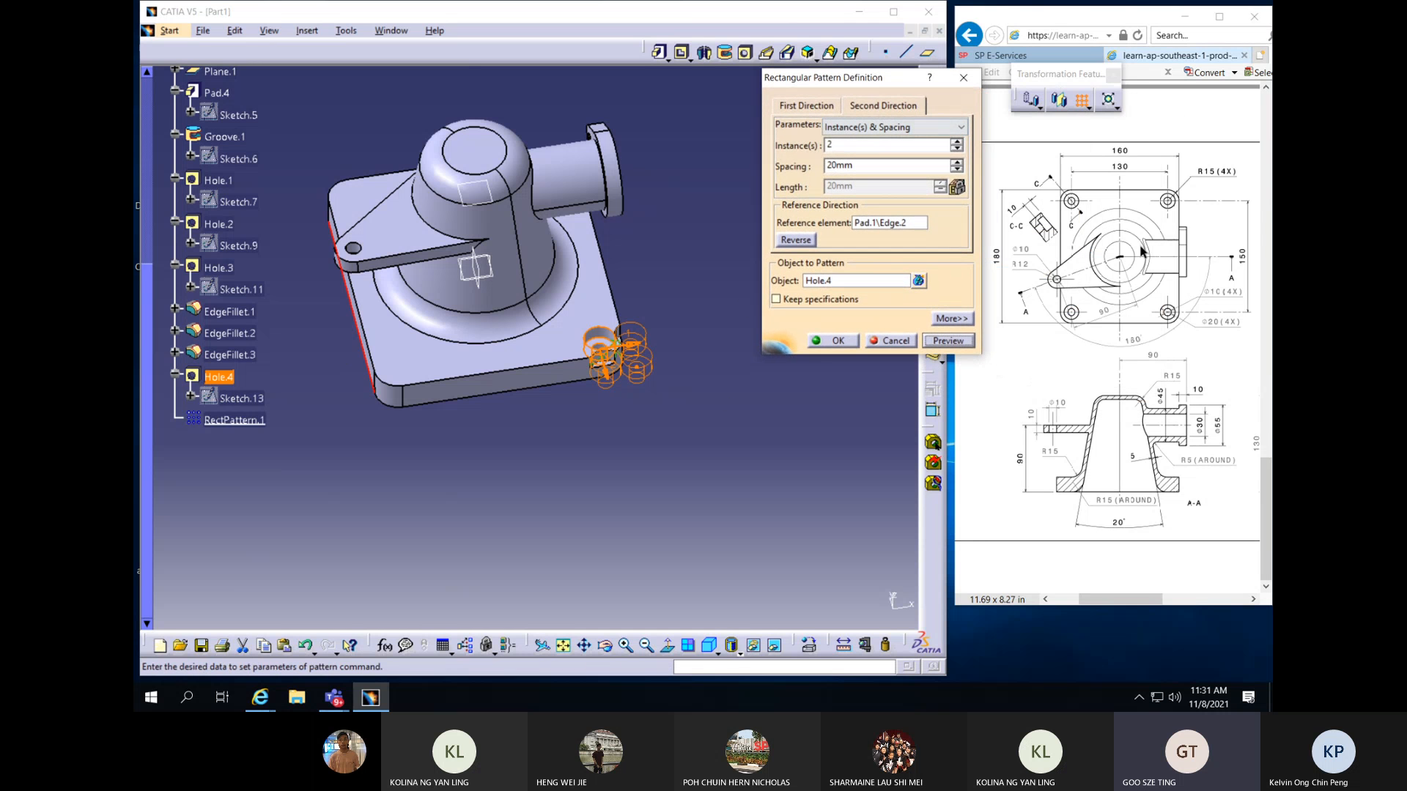
pyautogui.click(863, 164)
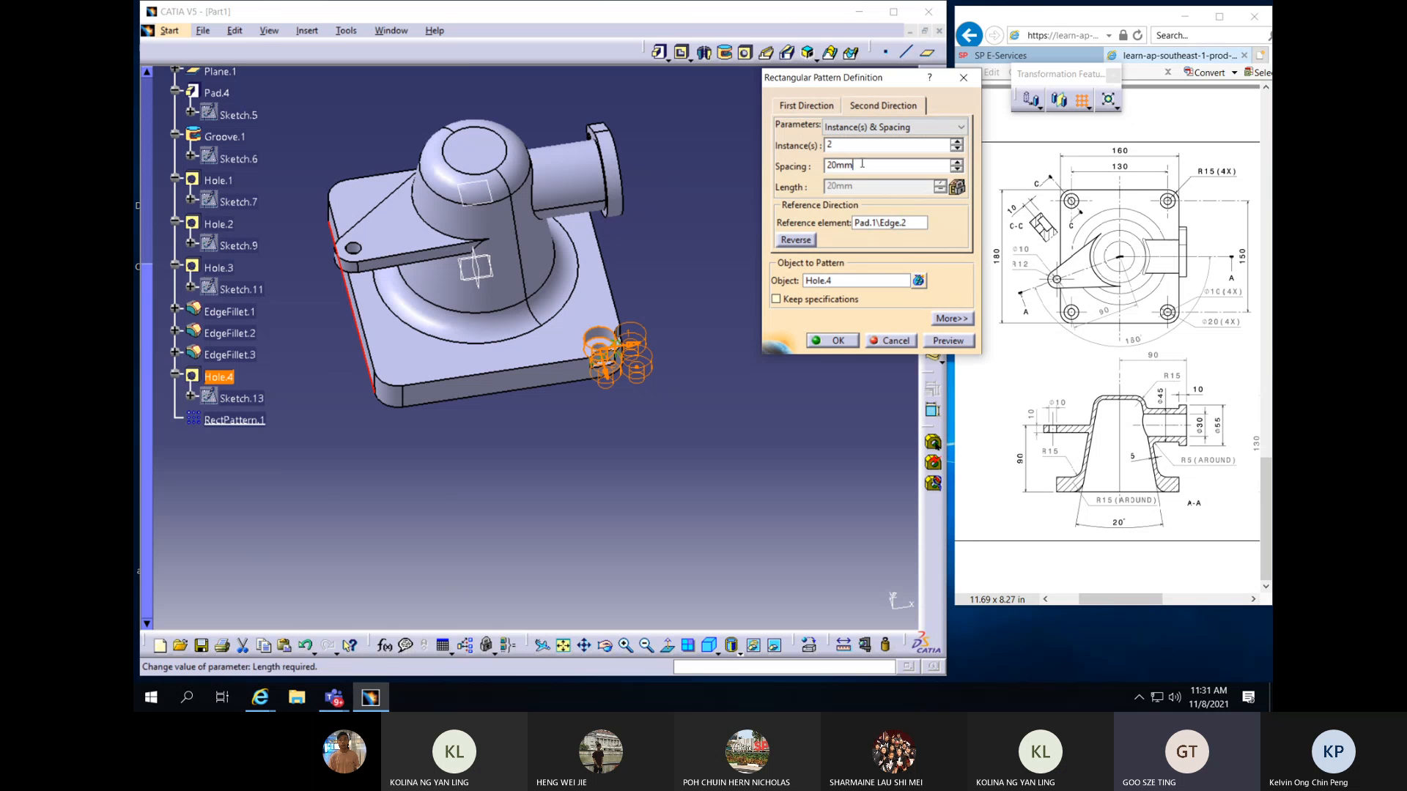
pyautogui.moveTo(862, 164); pyautogui.dragTo(807, 186)
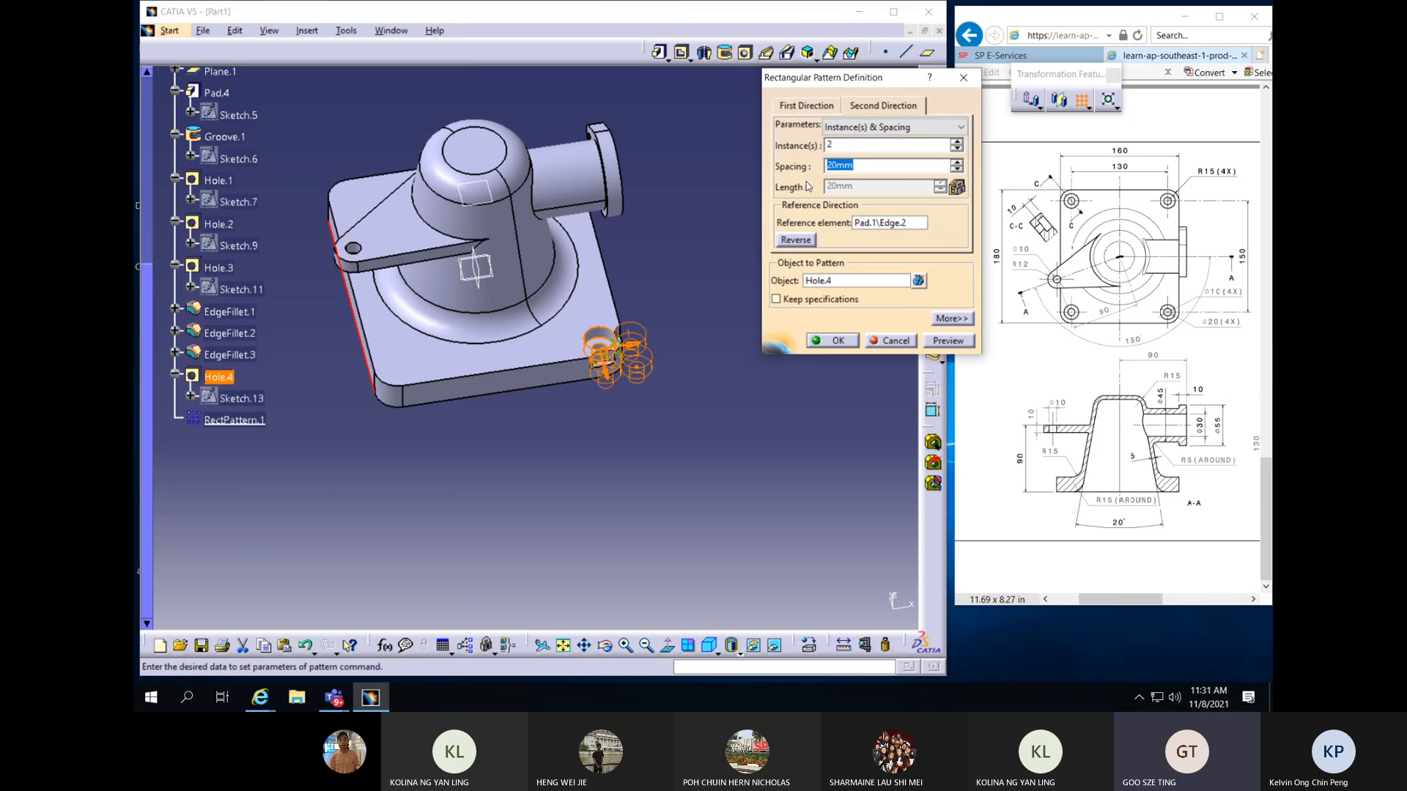
pyautogui.write('130')
pyautogui.click(796, 240)
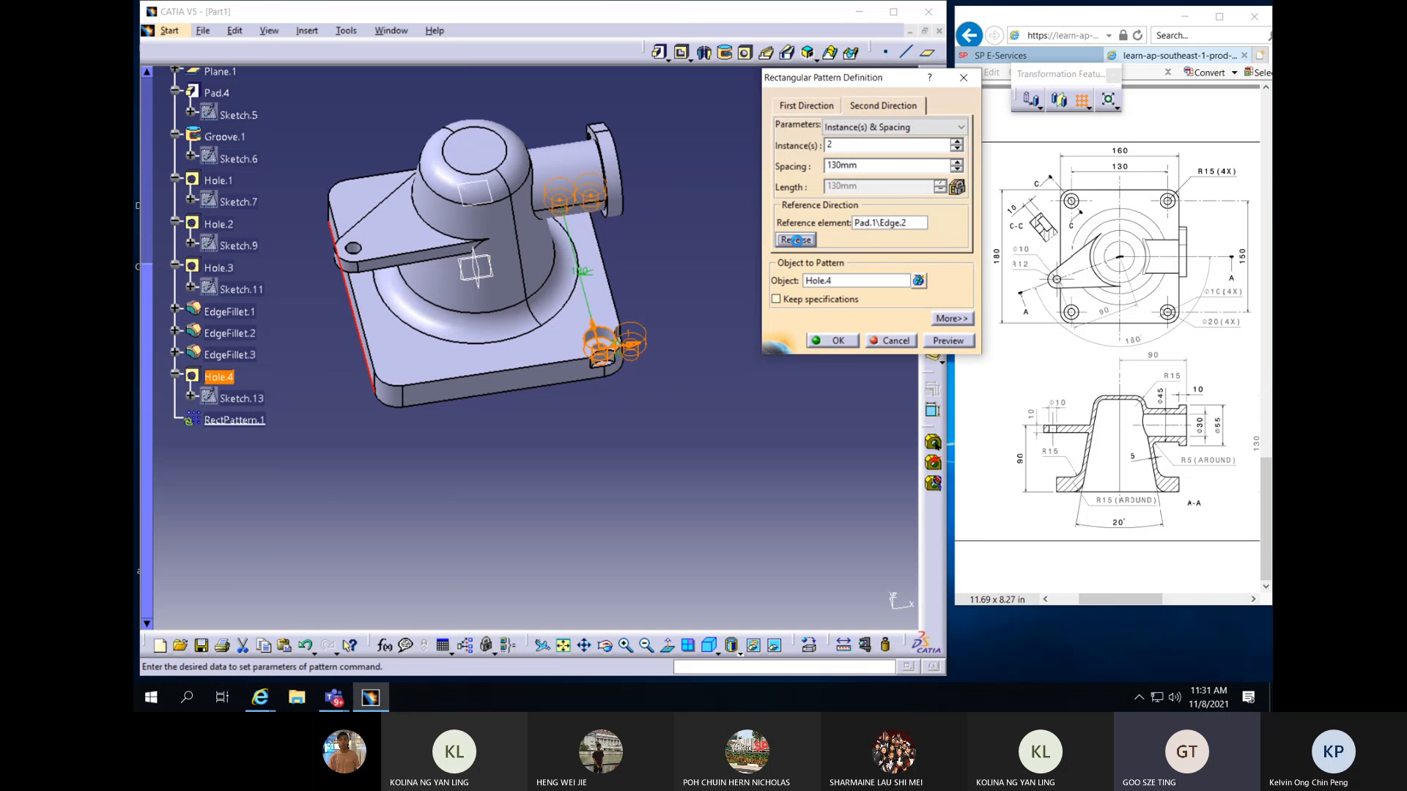
# Set the hole pattern's second-direction spacing to 150 mm along the base plate's long edge
pyautogui.moveTo(443, 318); pyautogui.dragTo(569, 468, button='middle')
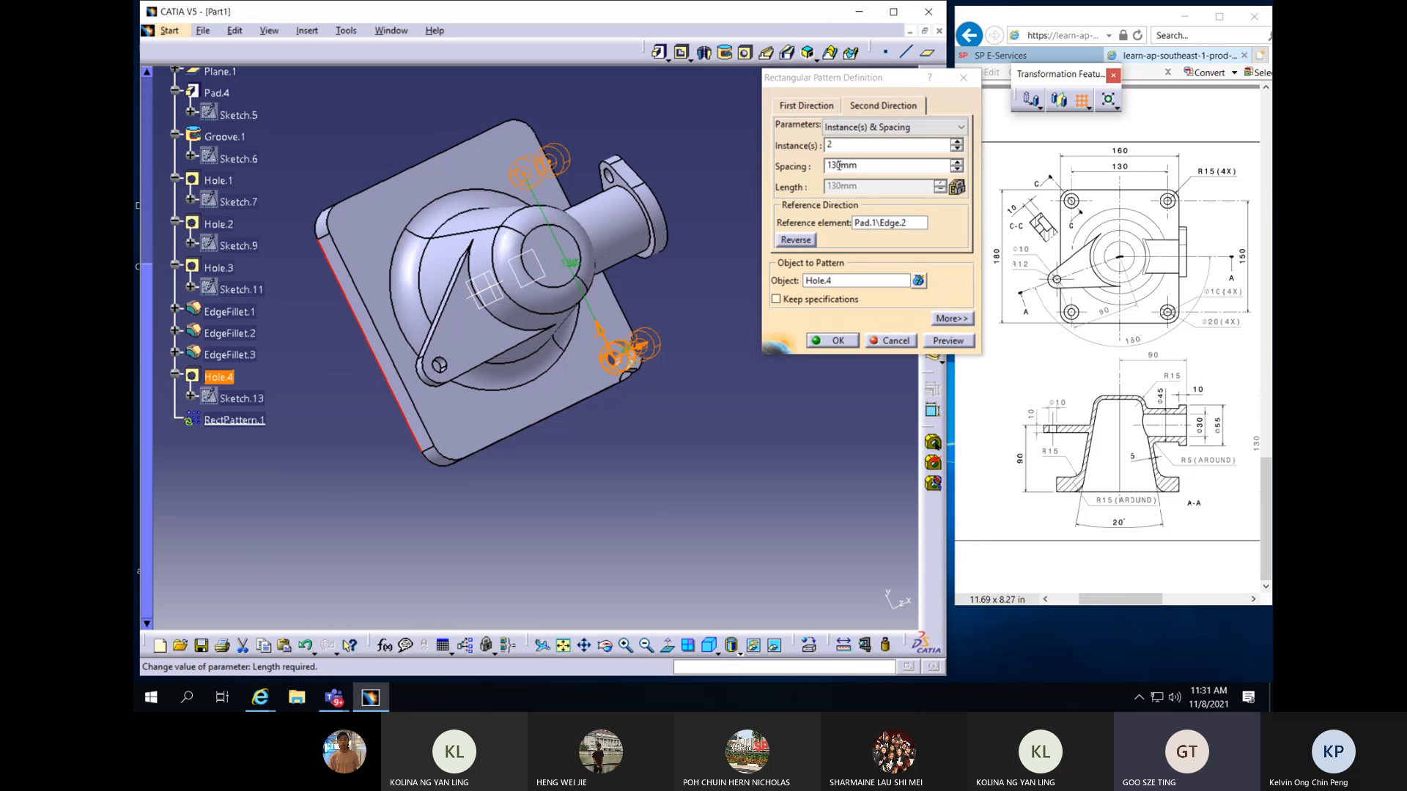
pyautogui.click(839, 166)
pyautogui.press('BackSpace')
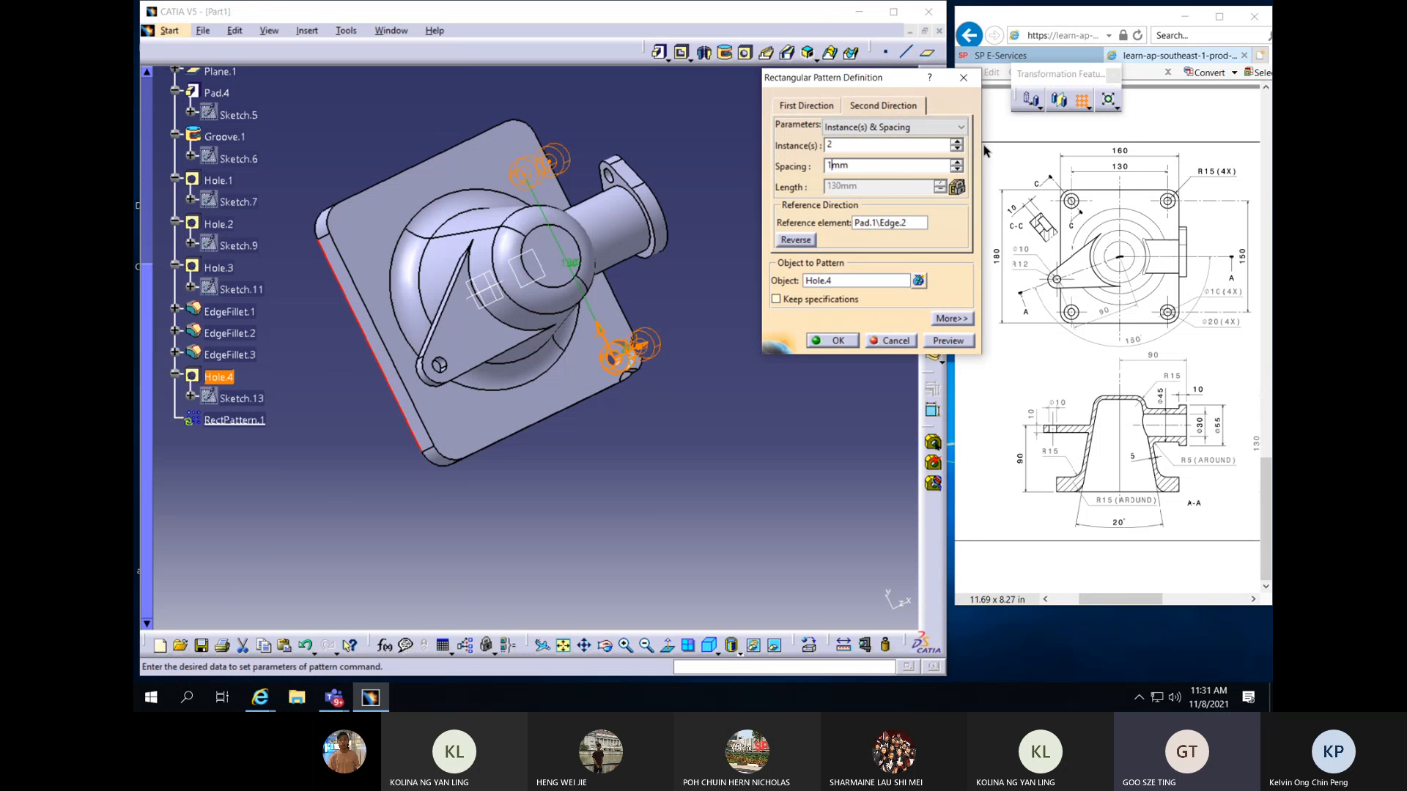
pyautogui.write('50')
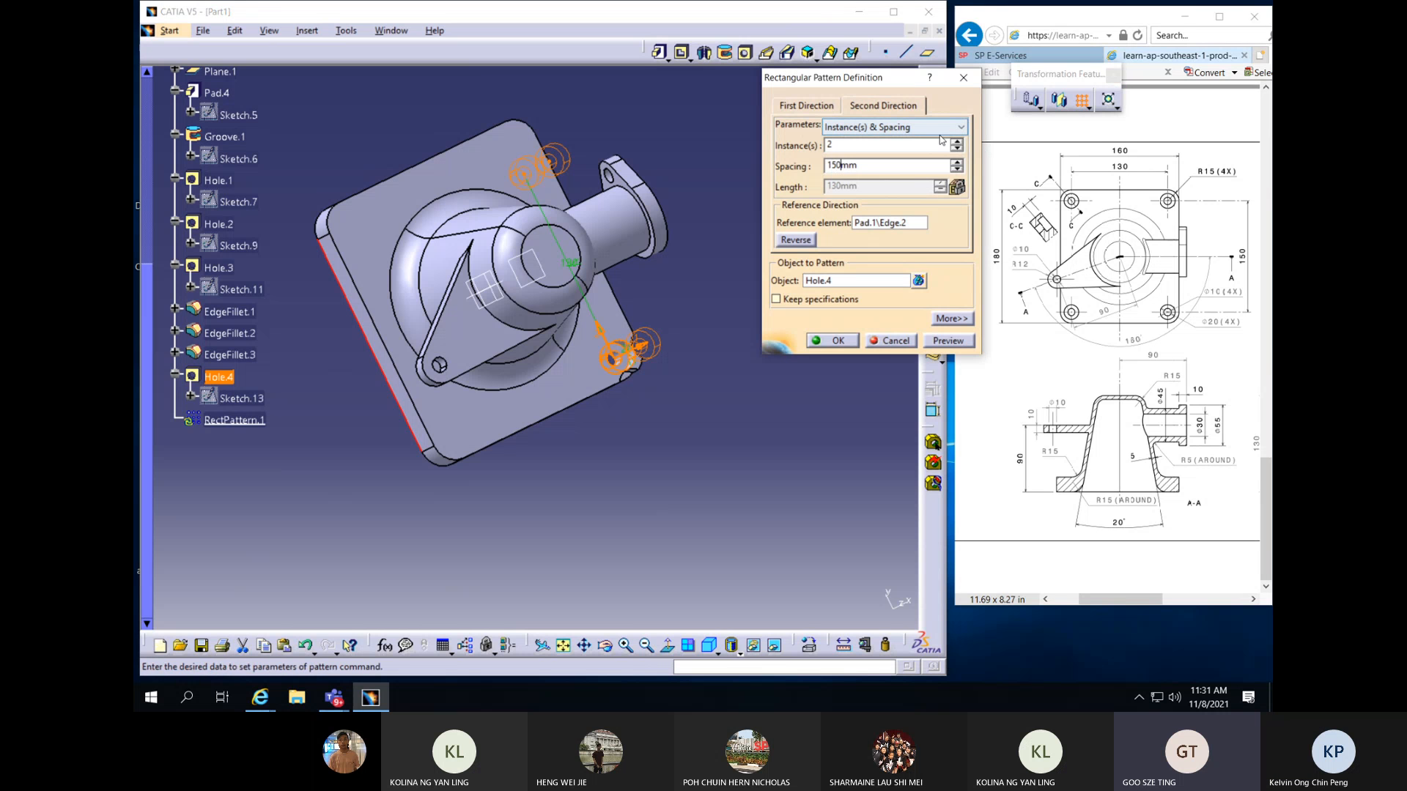
# Set the pattern's first-direction spacing to 130 mm, reverse that direction onto the base plate, and create the four-hole pattern
pyautogui.click(815, 106)
pyautogui.press('Tab')
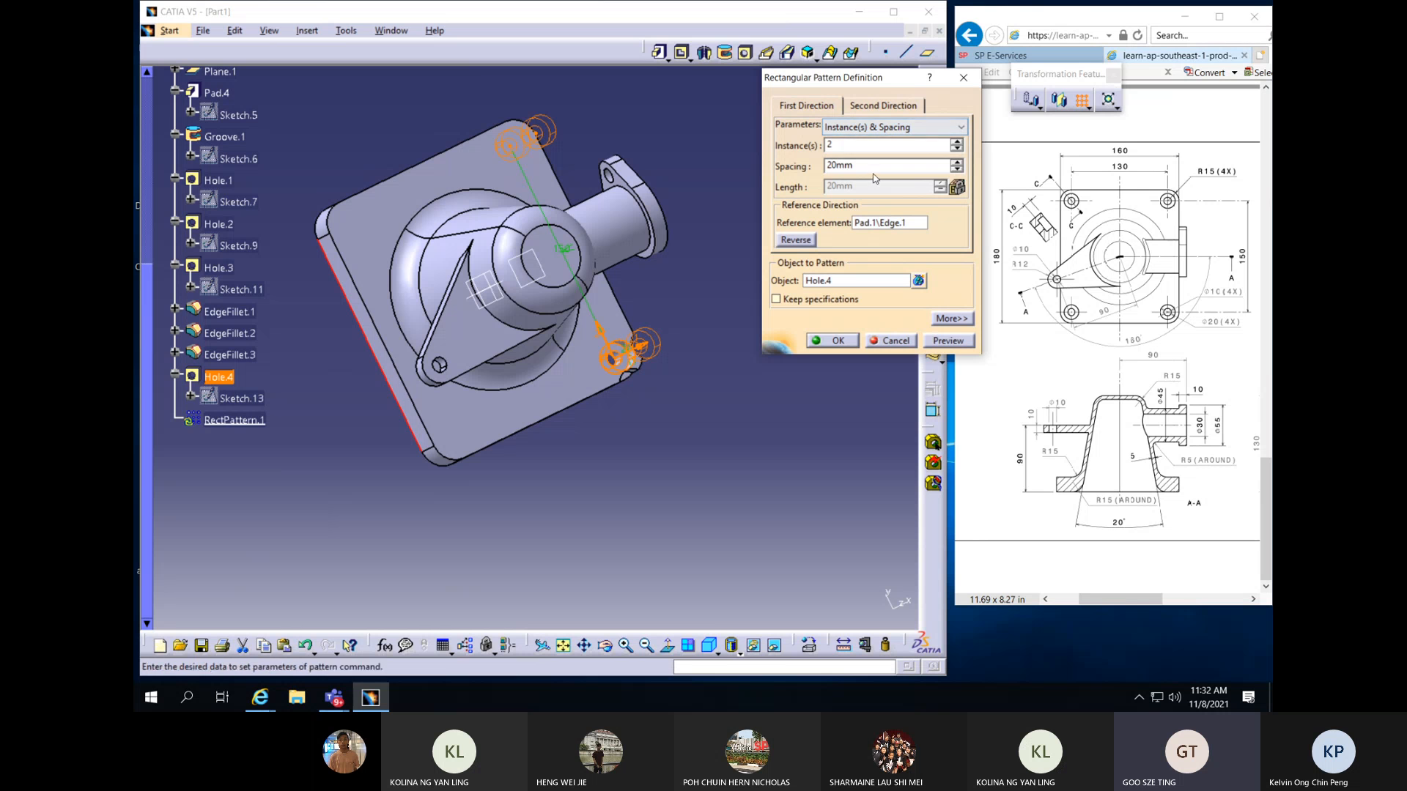
pyautogui.write('130')
pyautogui.press('Tab')
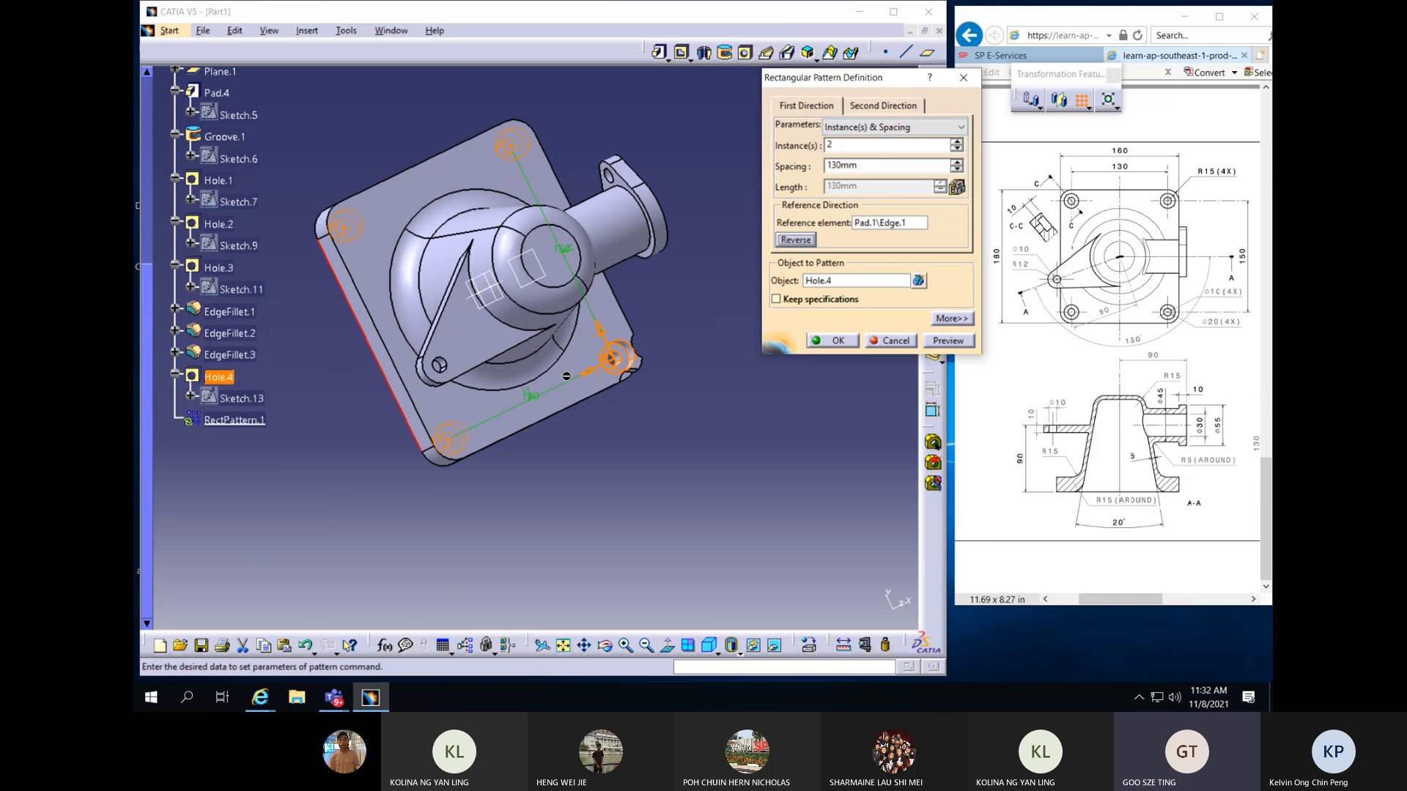
pyautogui.moveTo(566, 377); pyautogui.dragTo(518, 403, button='middle')
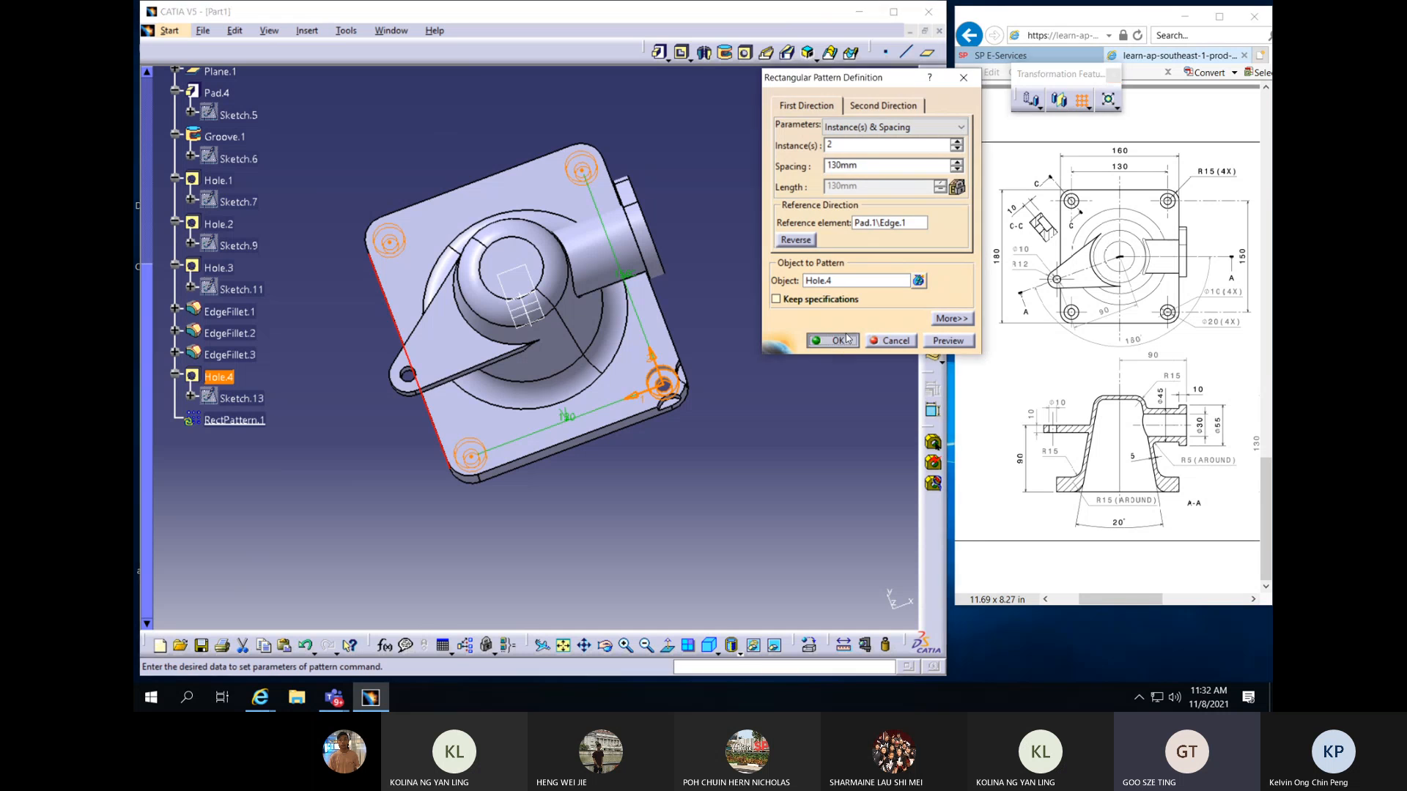
pyautogui.click(831, 341)
pyautogui.moveTo(766, 466); pyautogui.dragTo(589, 496, button='middle')
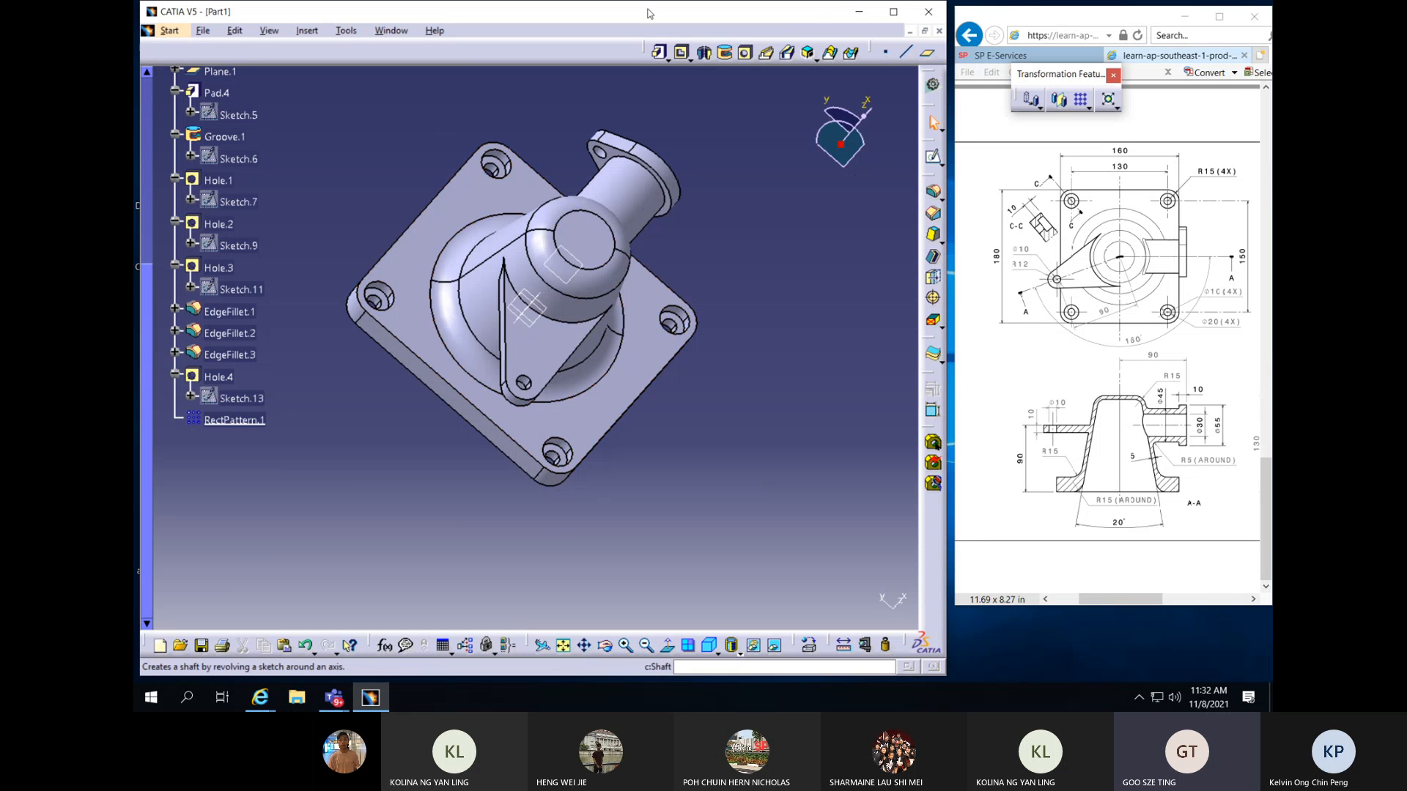
pyautogui.moveTo(419, 512); pyautogui.dragTo(472, 400, button='middle')
pyautogui.moveTo(863, 312); pyautogui.dragTo(717, 439, button='middle')
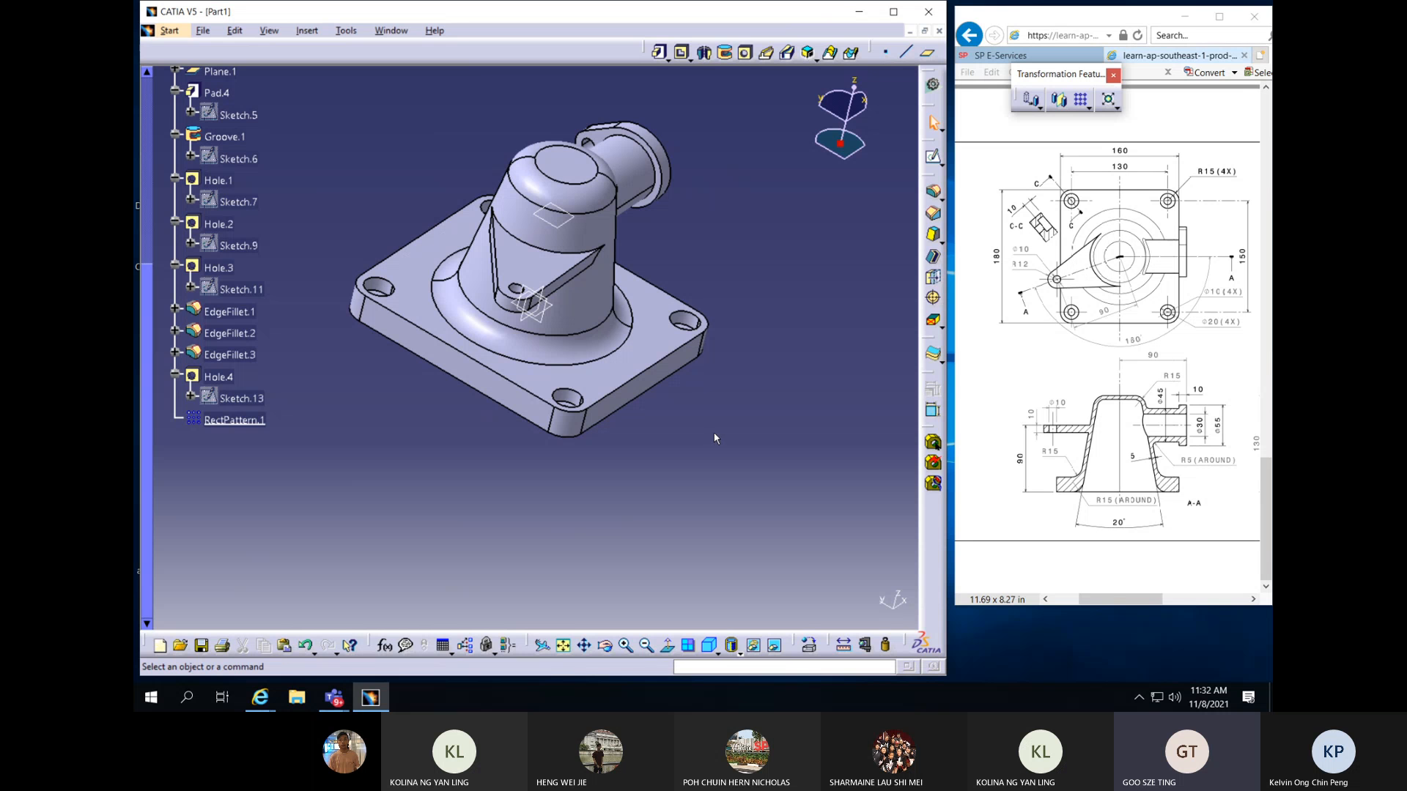
pyautogui.moveTo(713, 433)
pyautogui.mouseDown(button='middle')
pyautogui.moveTo(714, 396)
pyautogui.moveTo(692, 427)
pyautogui.mouseUp(button='middle')
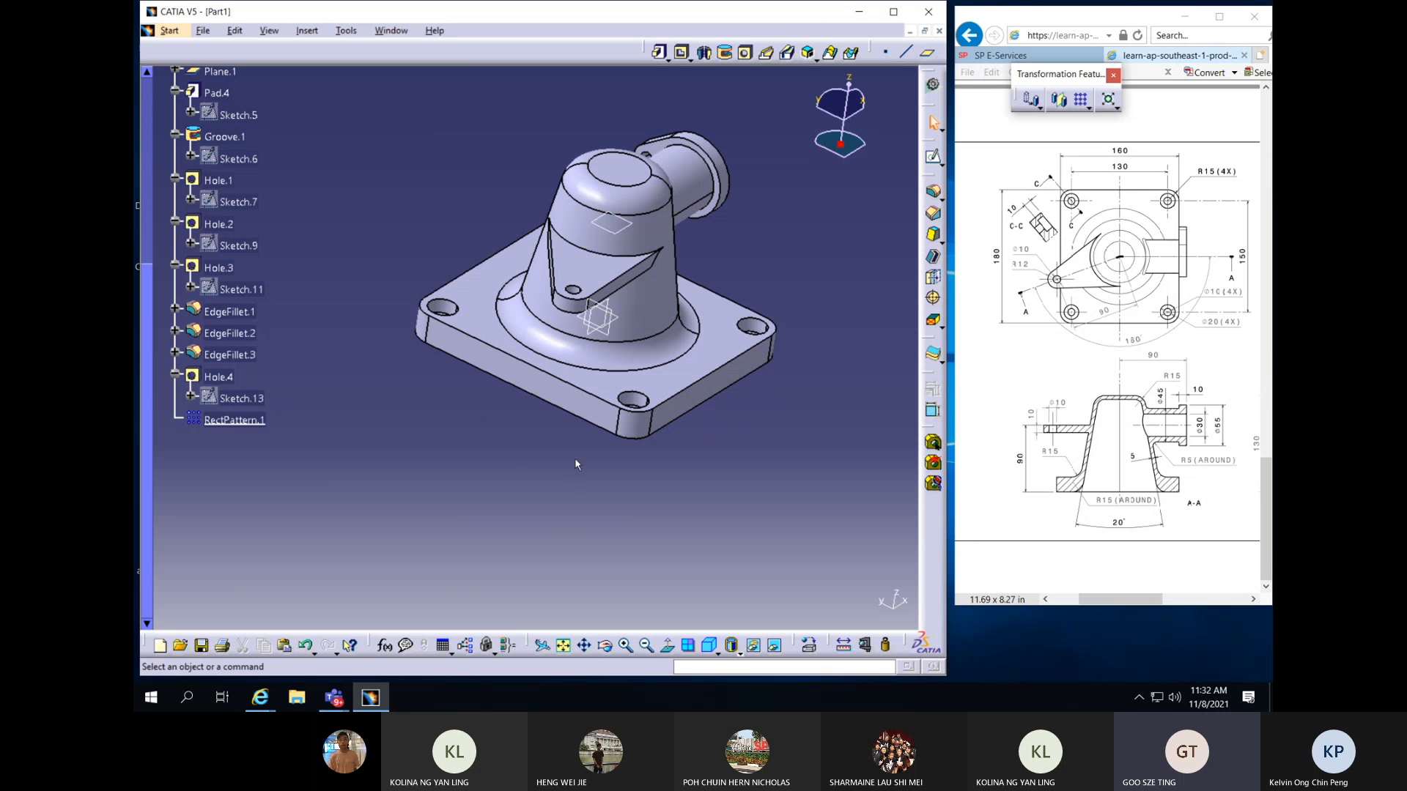
pyautogui.moveTo(575, 463)
pyautogui.mouseDown(button='middle')
pyautogui.moveTo(689, 480)
pyautogui.moveTo(556, 453)
pyautogui.mouseUp(button='middle')
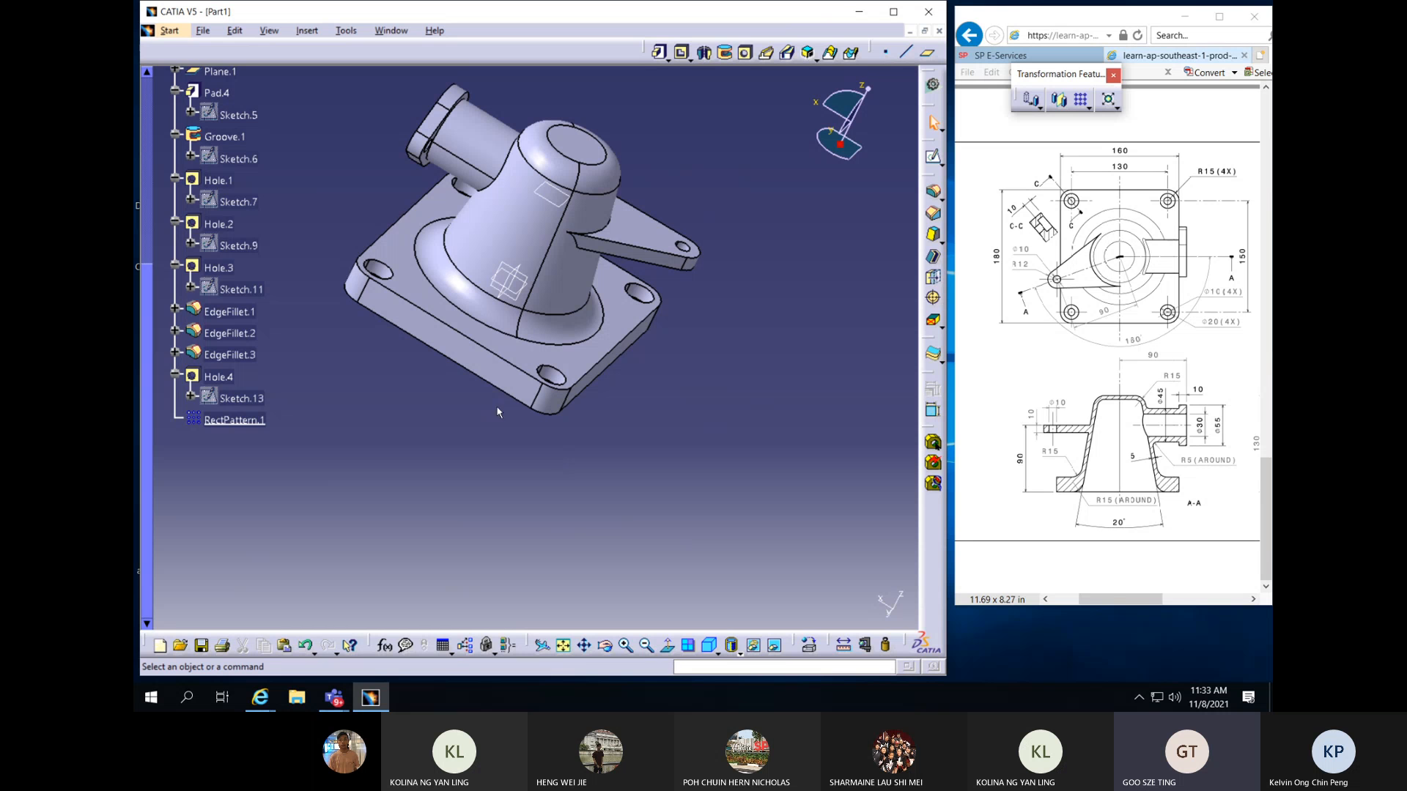
pyautogui.click(170, 31)
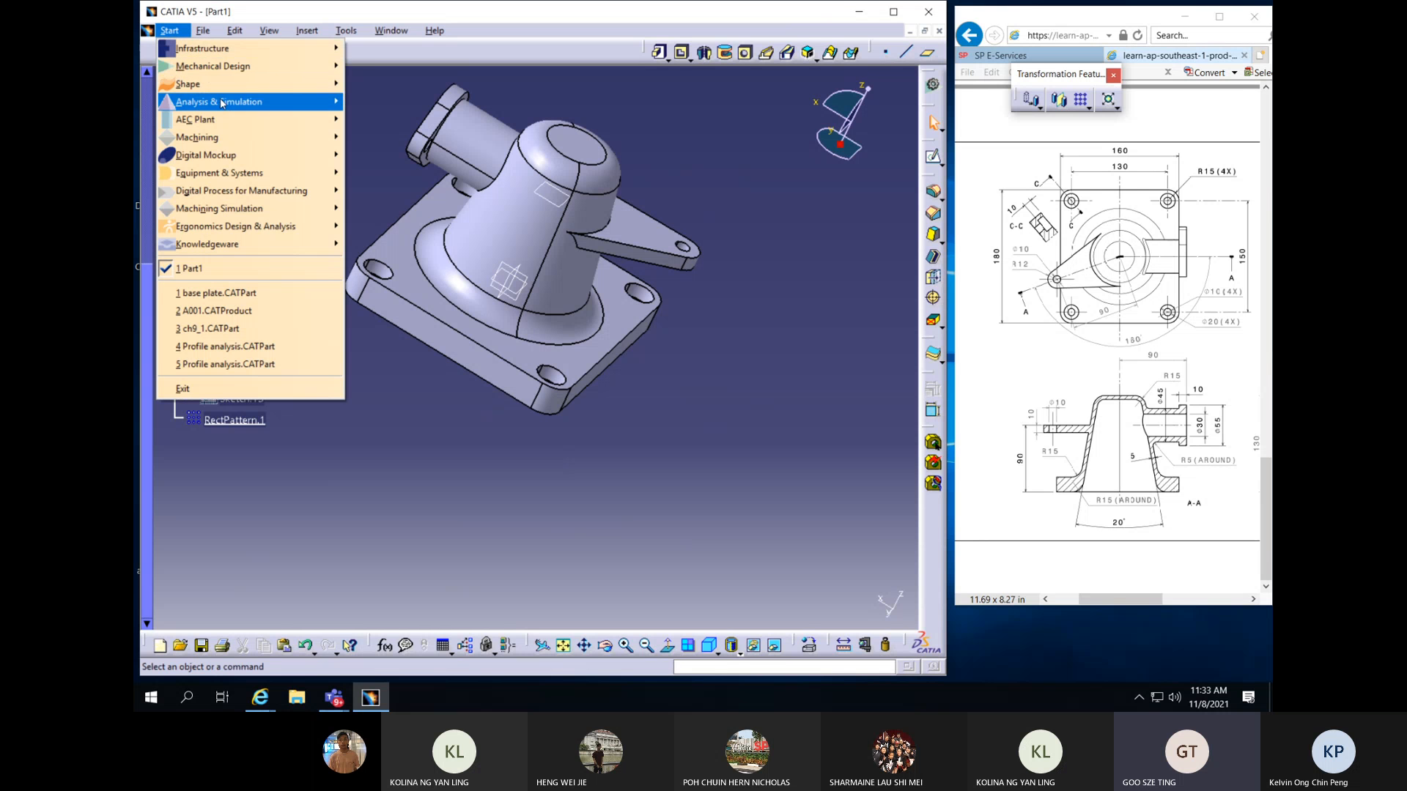
pyautogui.moveTo(240, 145)
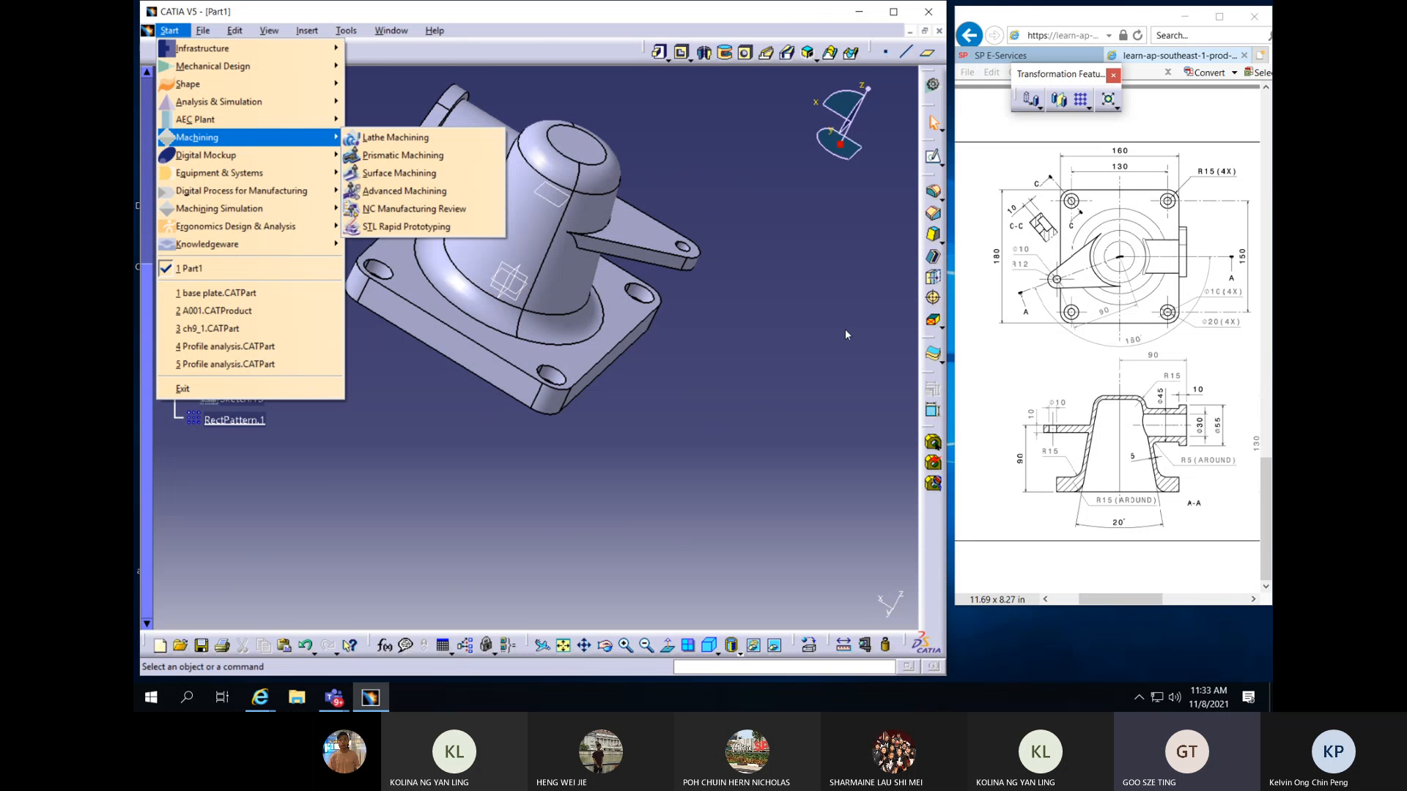
pyautogui.click(779, 271)
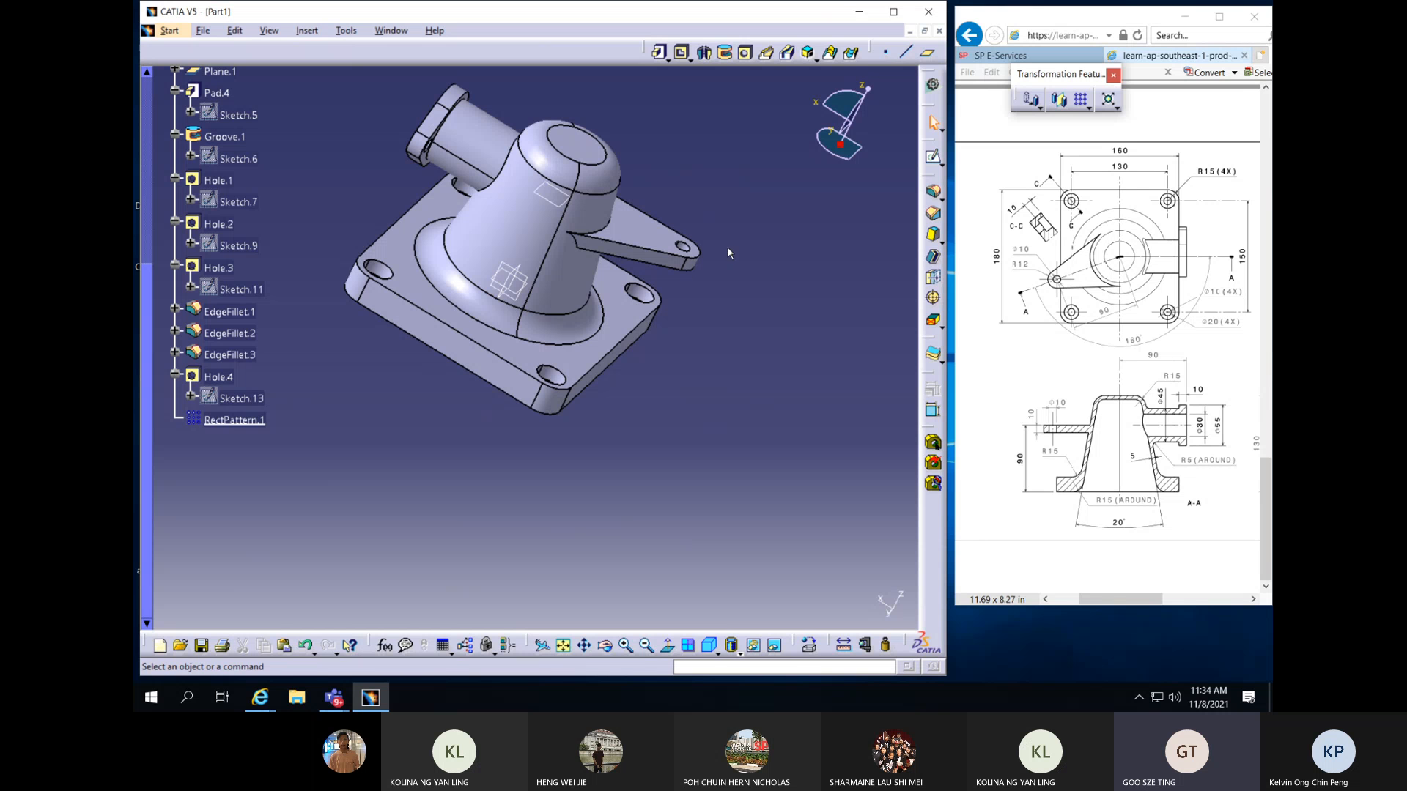
pyautogui.scroll(3, 323, 117)
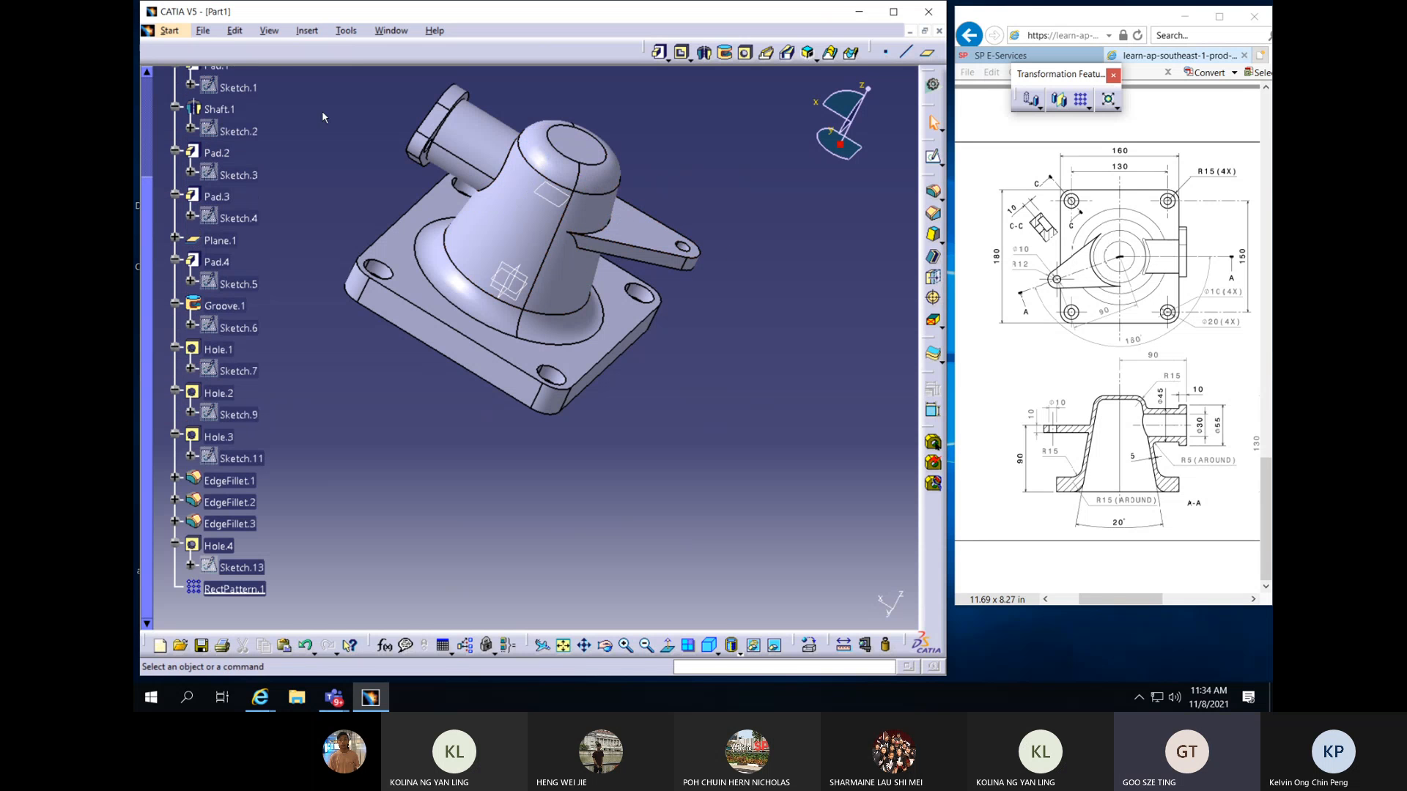
# Create a new, empty part document
pyautogui.click(203, 30)
pyautogui.click(223, 49)
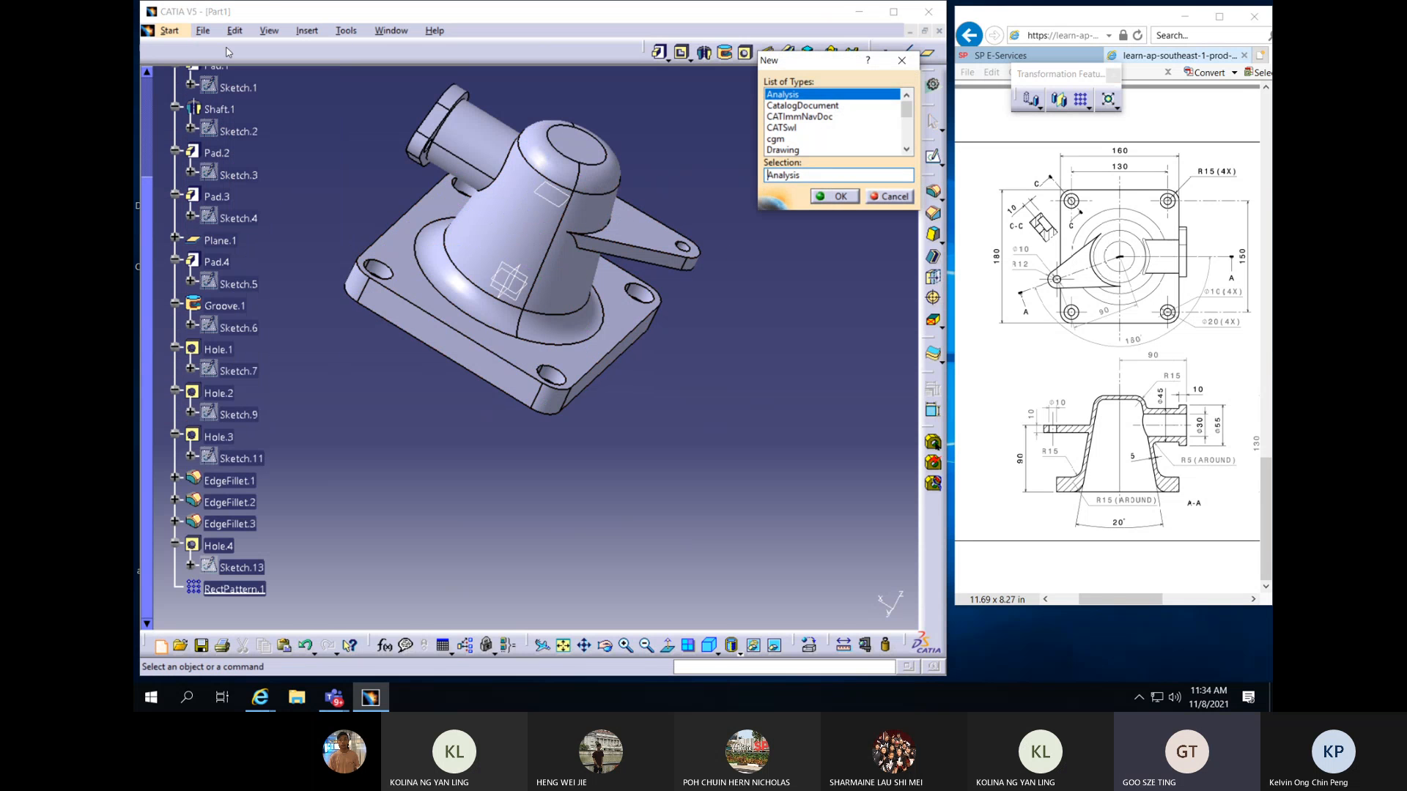
pyautogui.write('p')
pyautogui.press('Return')
pyautogui.press('Return')
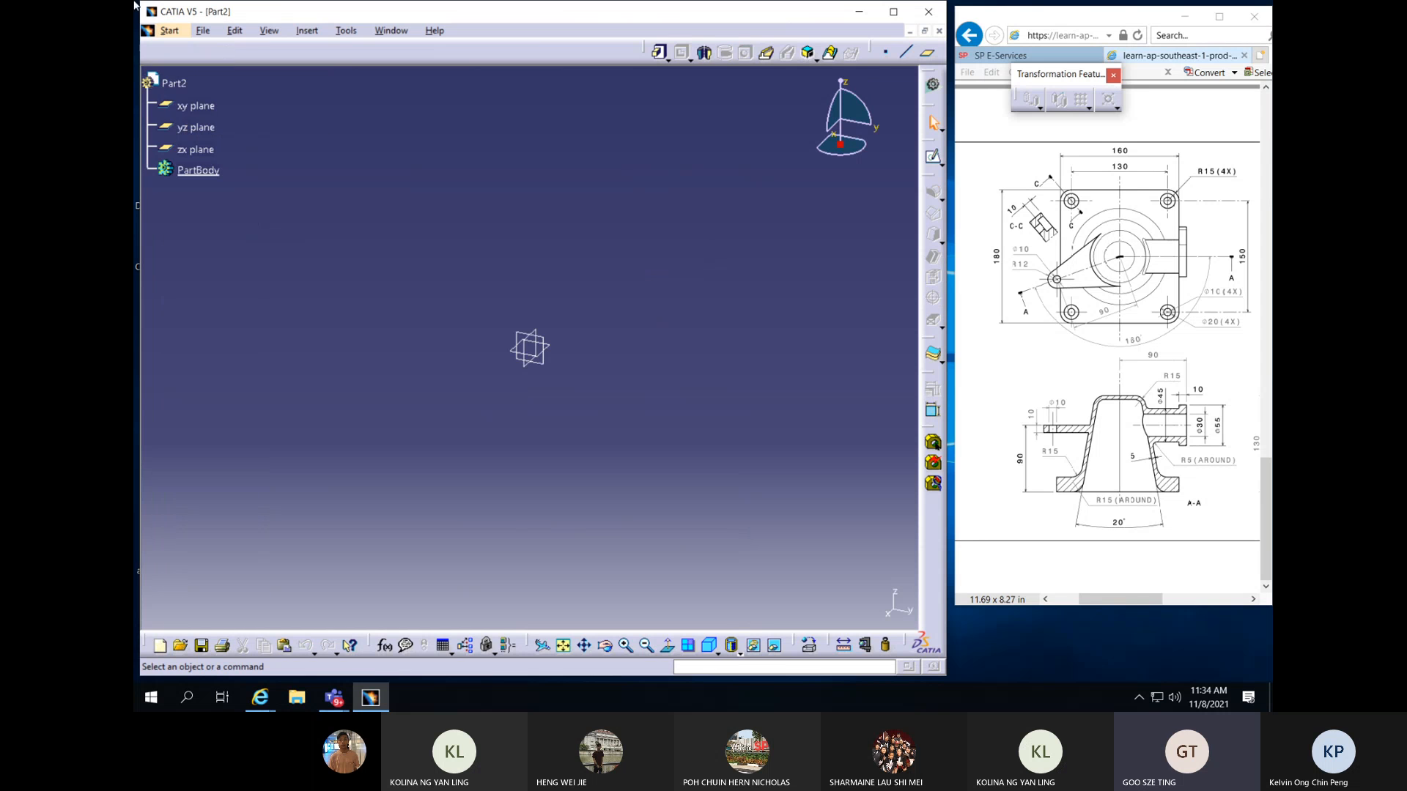
# Show the available Mechanical Design workbenches with the new part open
pyautogui.click(173, 33)
pyautogui.moveTo(209, 72)
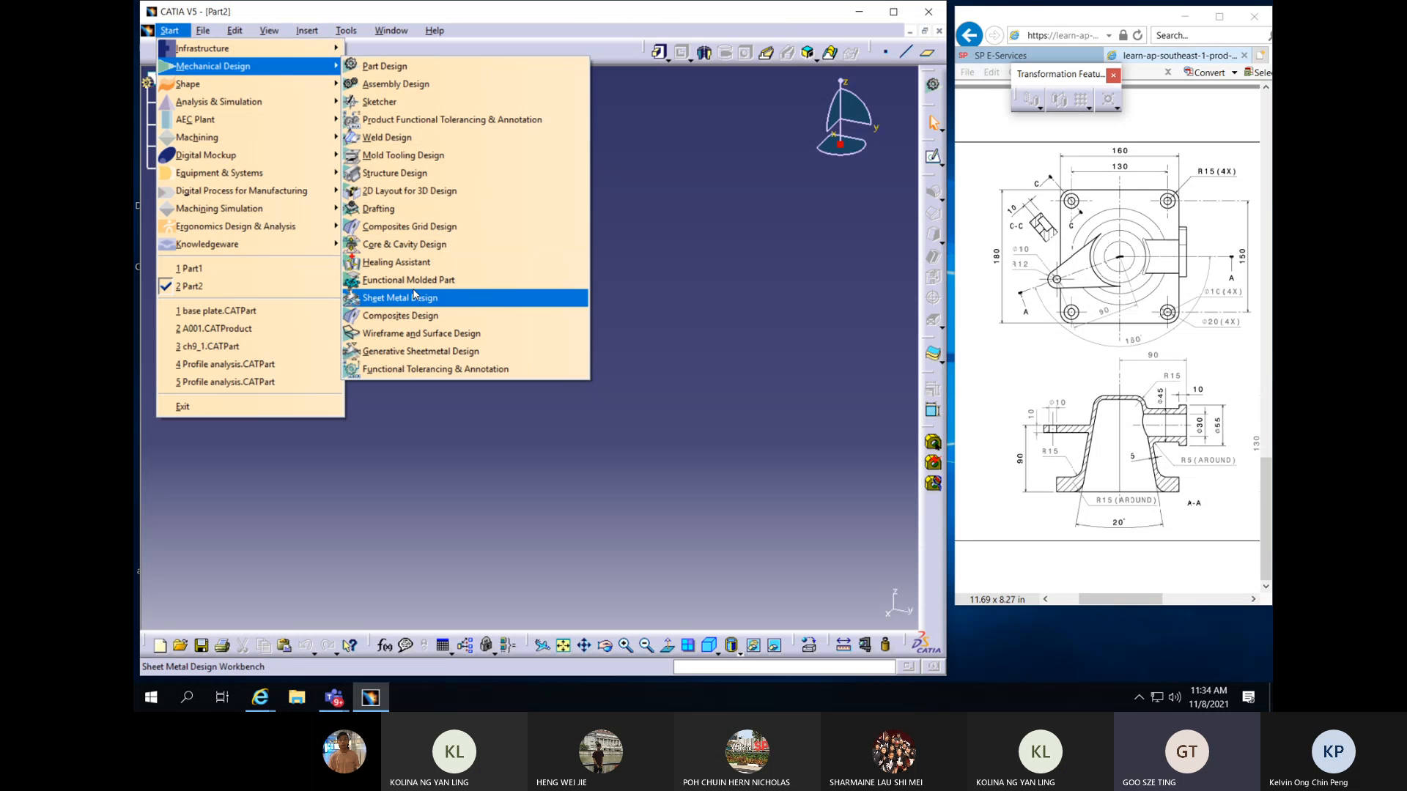
# Switch to the Generative Sheetmetal Design workbench and look up the material data in the Figure 1 bracket drawing
pyautogui.click(464, 352)
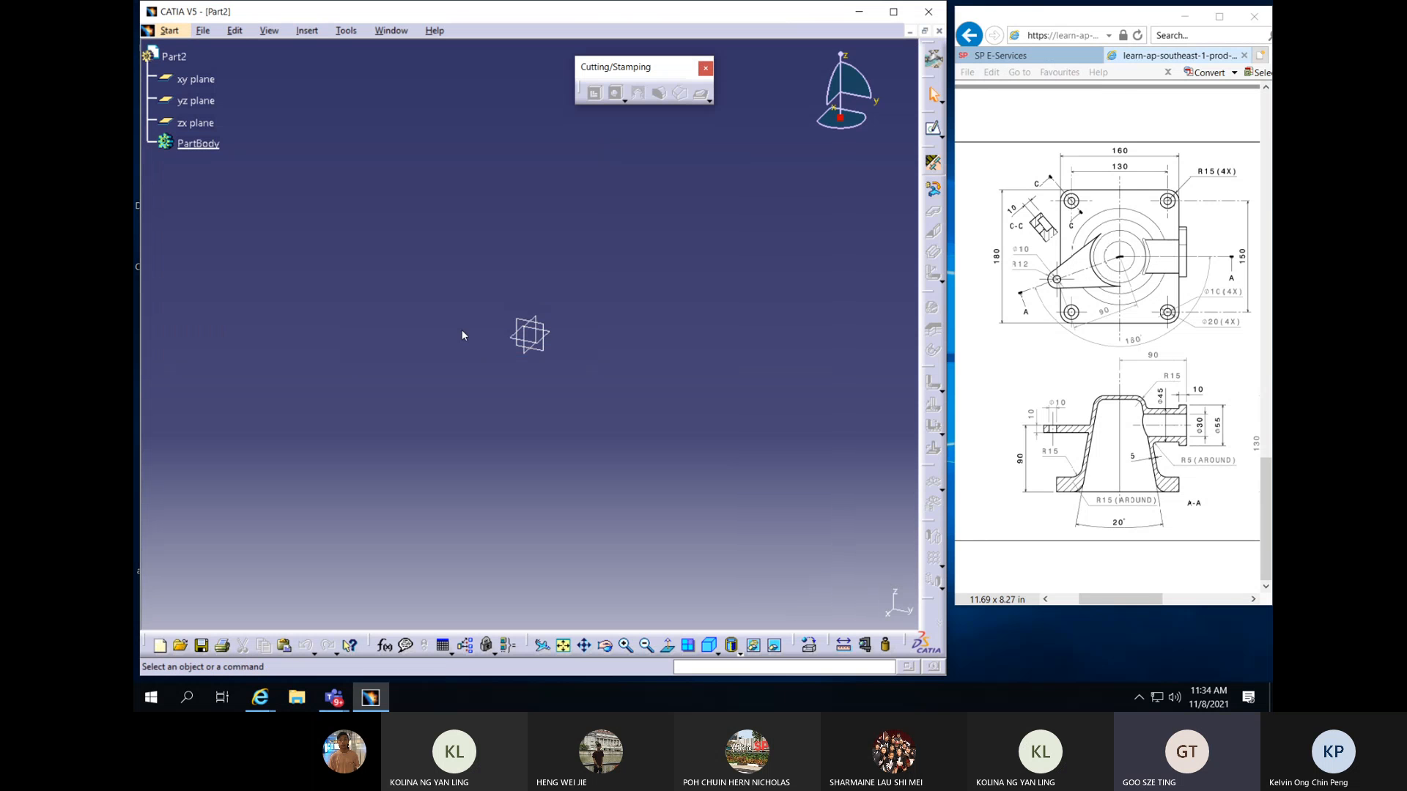
pyautogui.scroll(-10, 1083, 286)
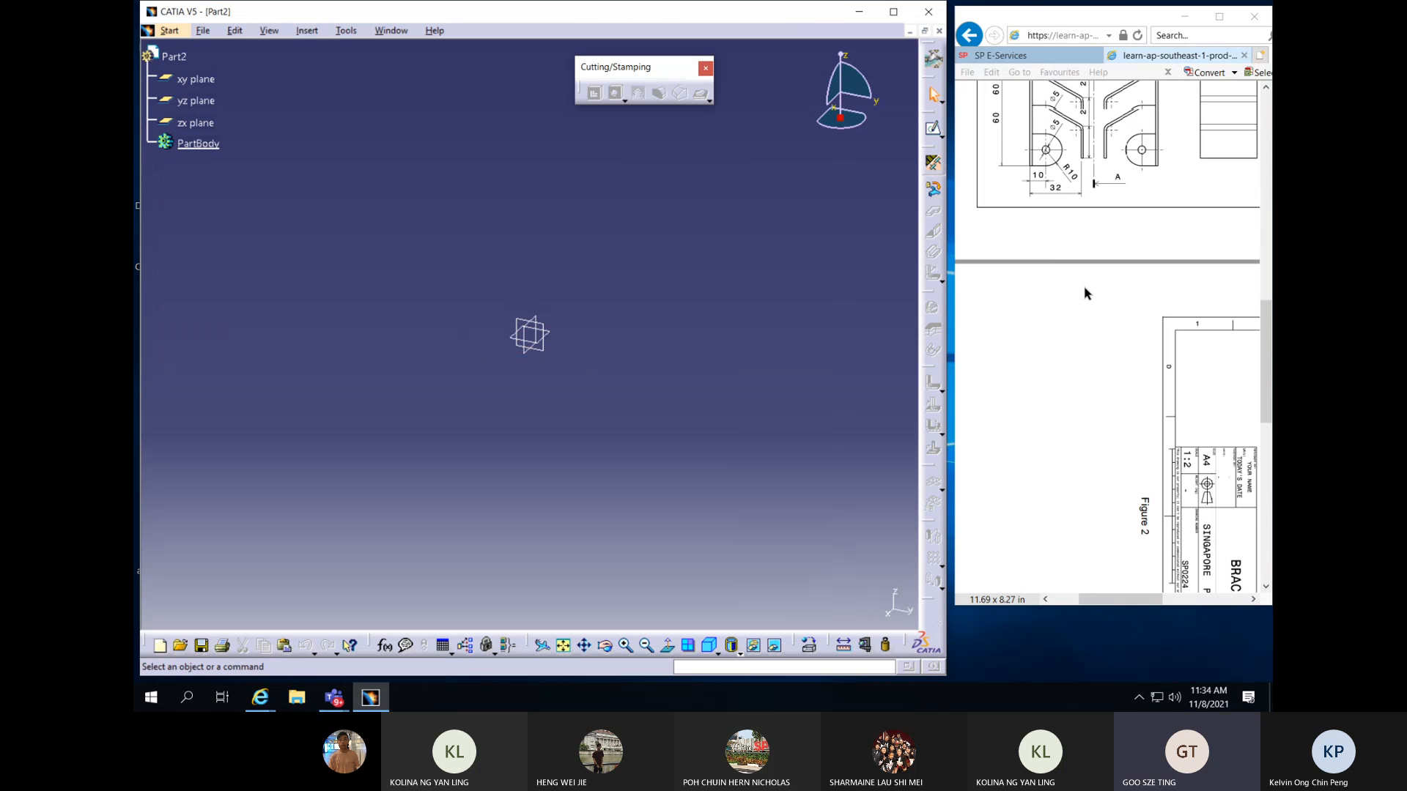
pyautogui.scroll(5, 1084, 287)
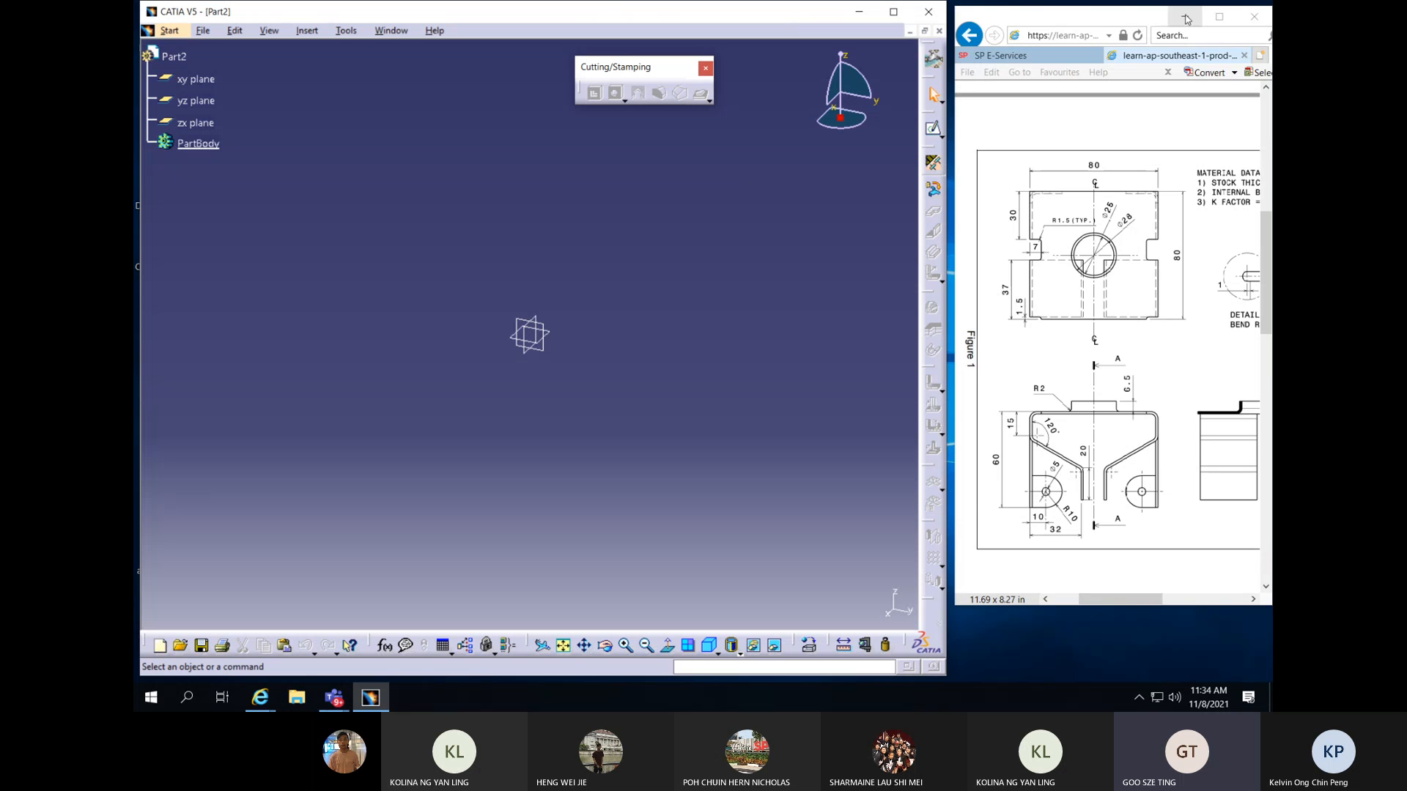
pyautogui.click(1219, 18)
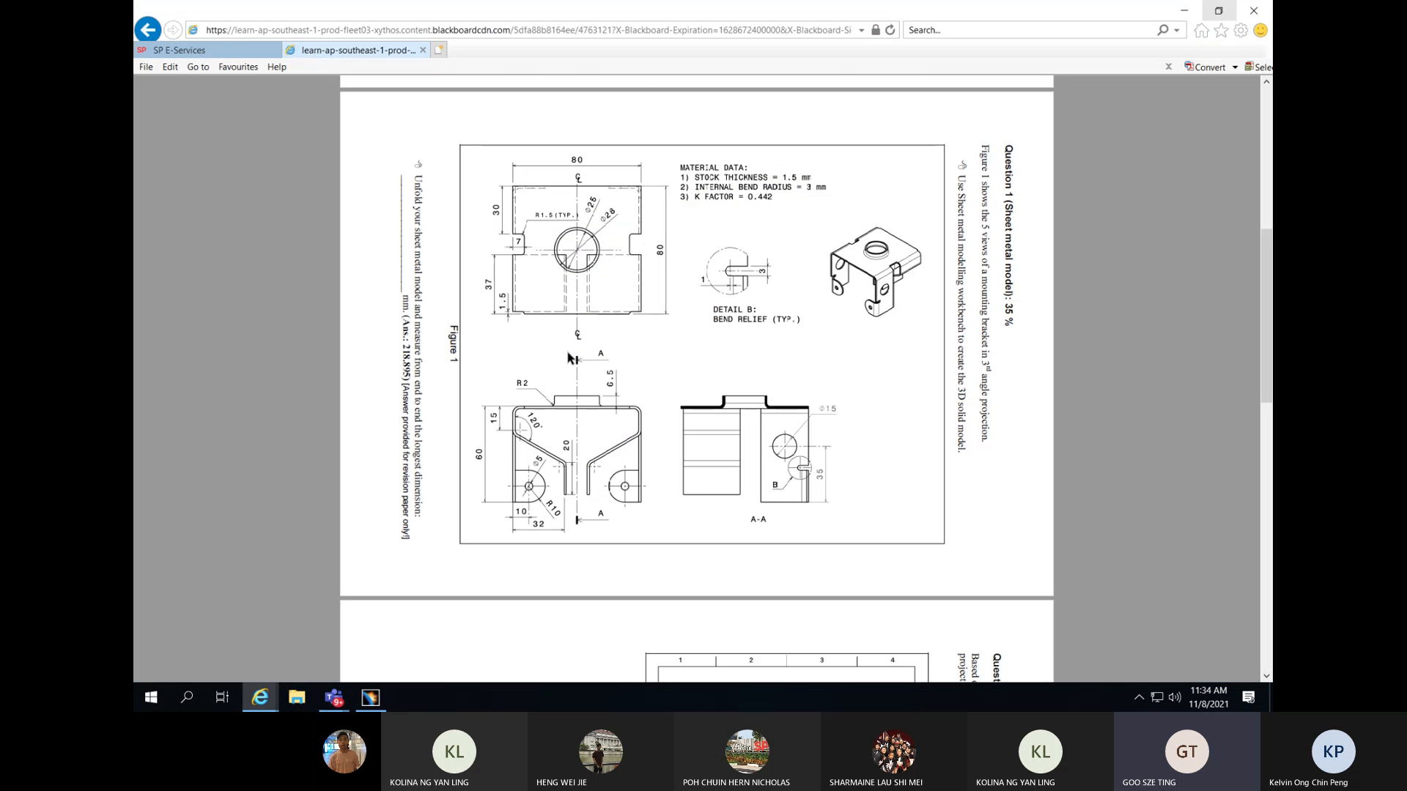
pyautogui.scroll(2, 572, 358)
pyautogui.scroll(-3, 567, 353)
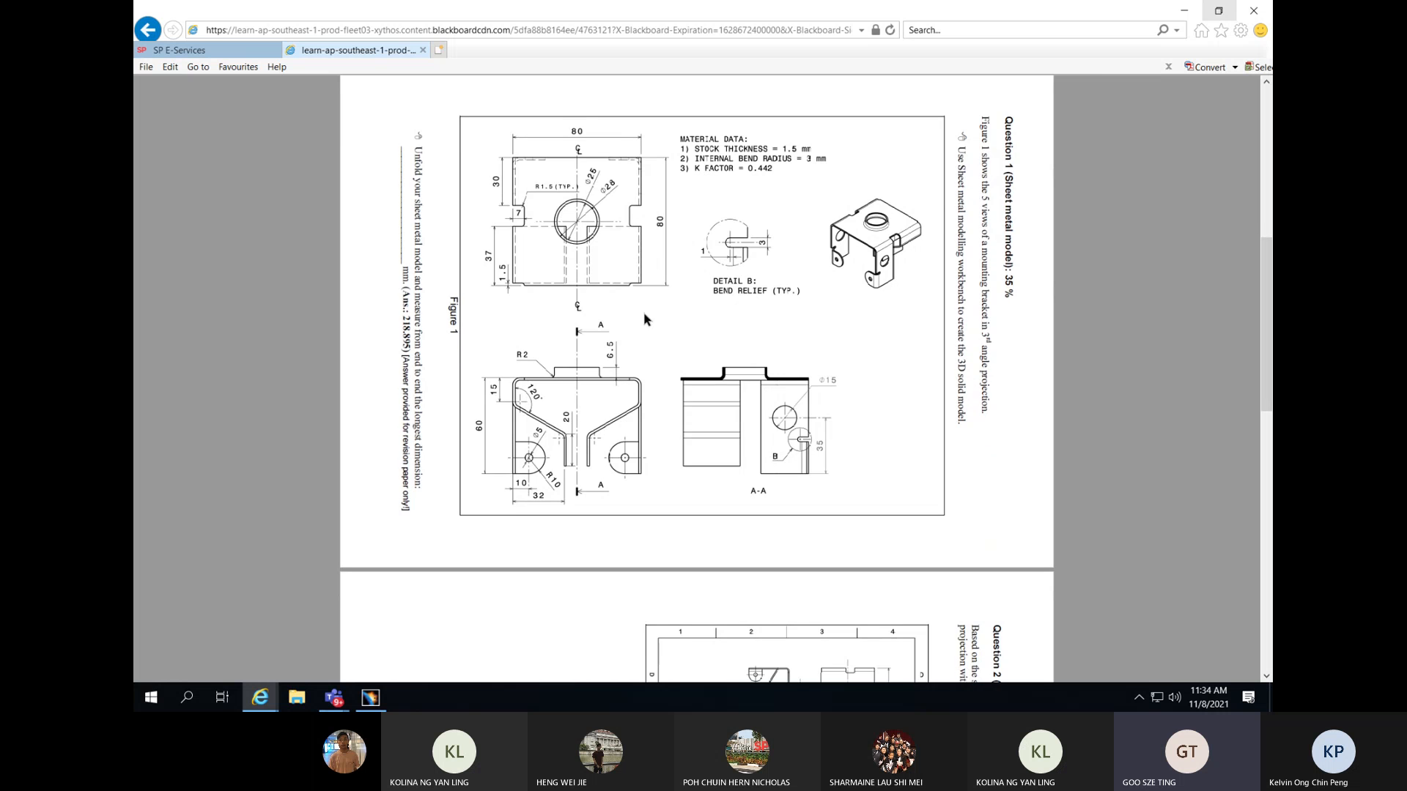
pyautogui.click(1219, 10)
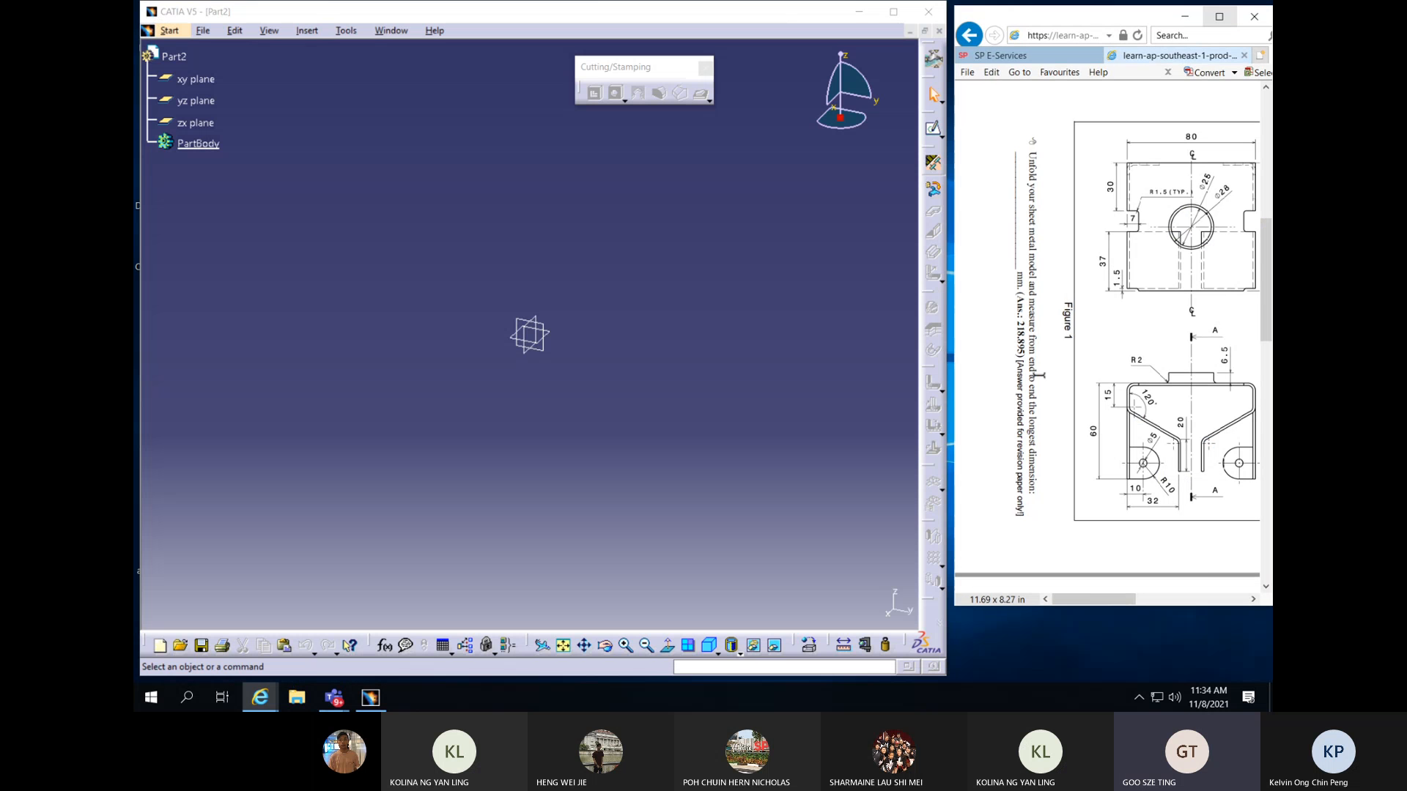
pyautogui.moveTo(1108, 600); pyautogui.dragTo(1159, 599)
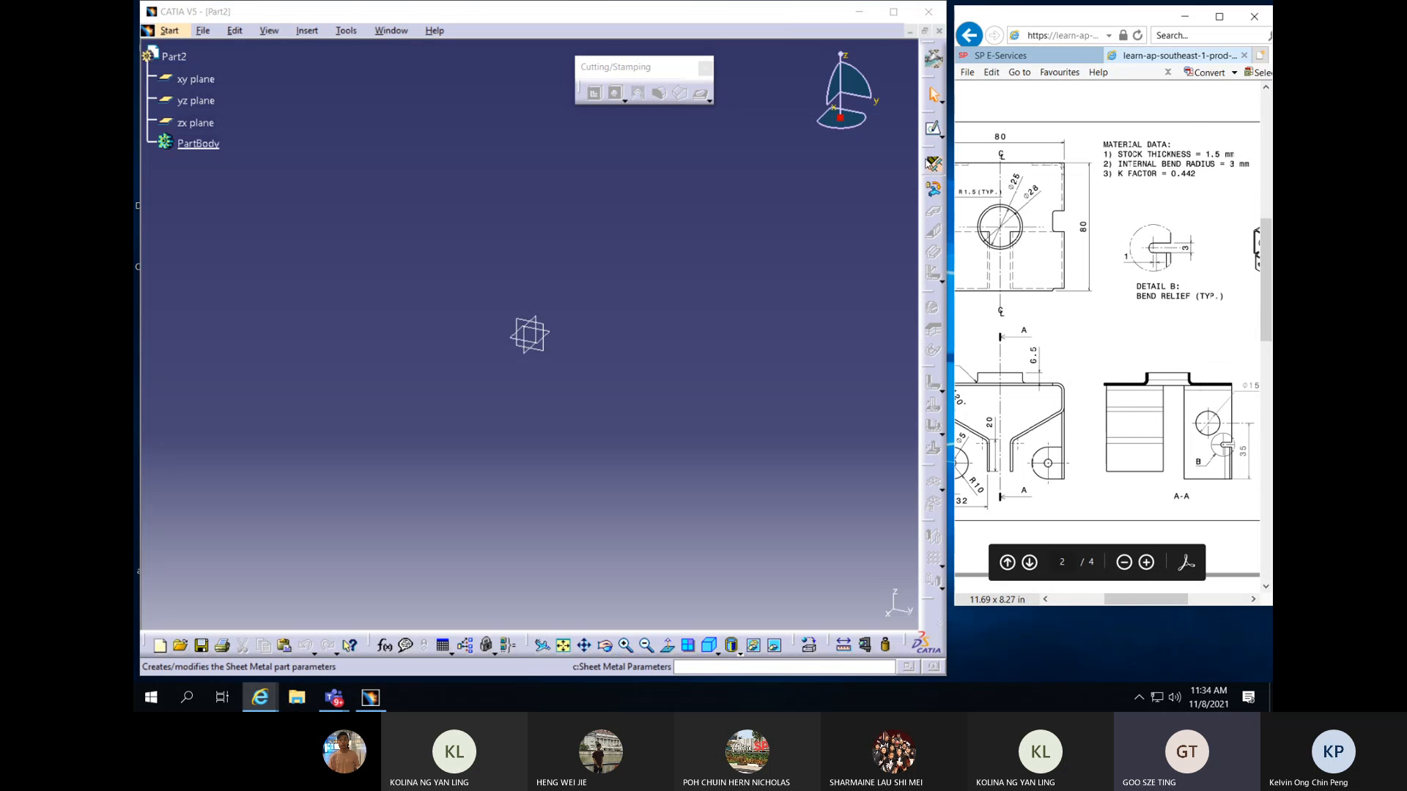
# Define the sheet metal parameters with a thickness of 1.5 mm and a default bend radius of 3 mm
pyautogui.click(929, 166)
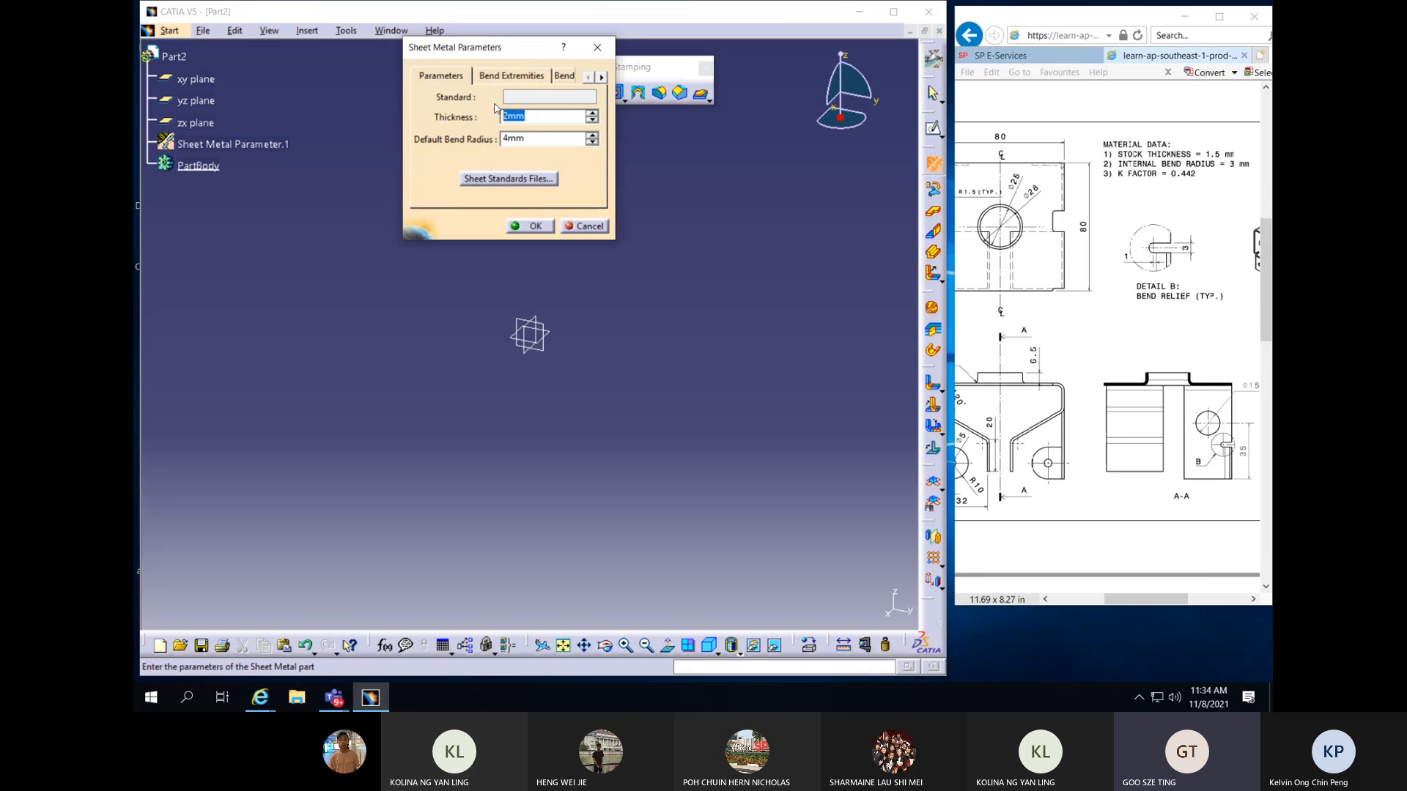
pyautogui.write('1.5')
pyautogui.press('Tab')
pyautogui.write('3')
# Unlock the bend allowance for editing, set the K factor to 0.442 and accept the sheet metal parameters
pyautogui.click(572, 76)
pyautogui.rightClick(513, 121)
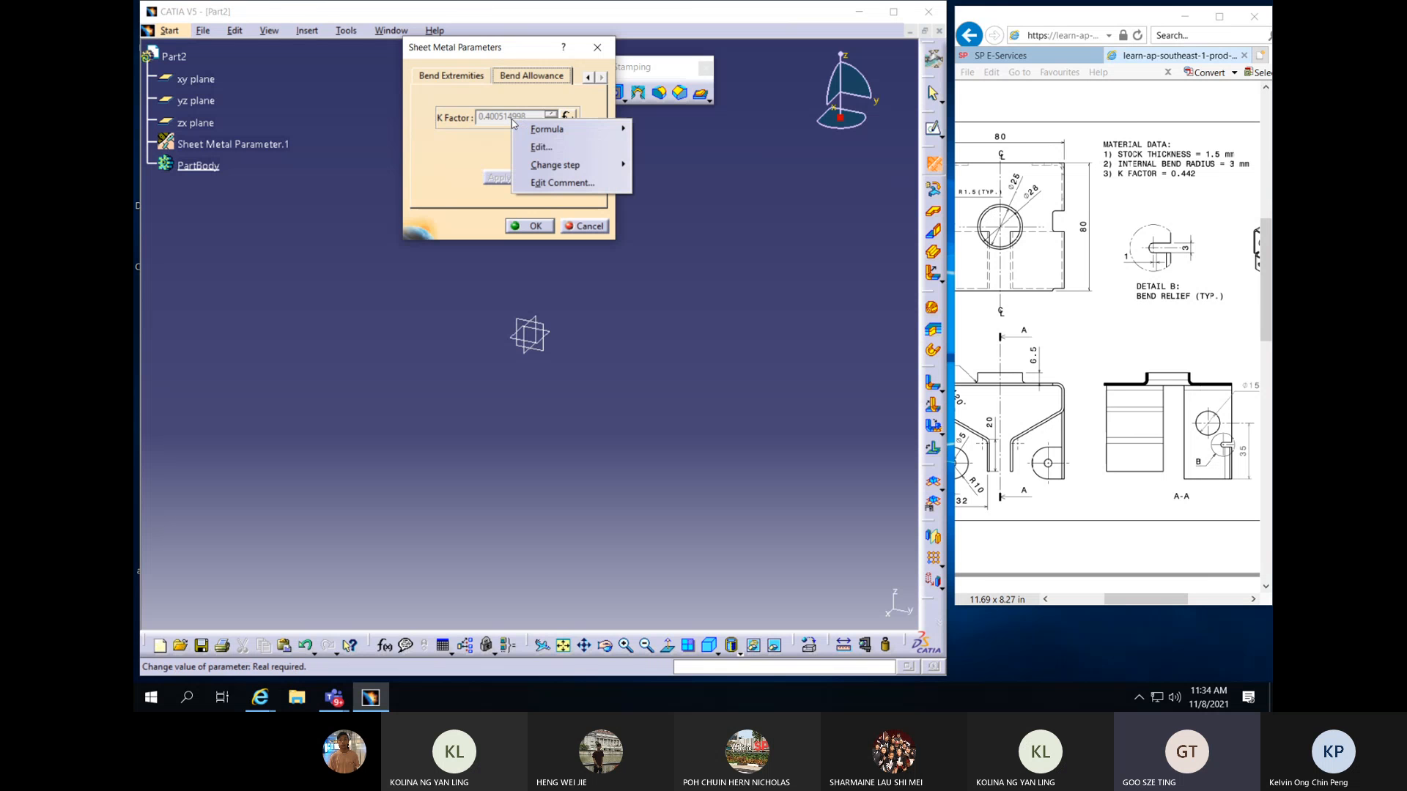
pyautogui.moveTo(549, 132)
pyautogui.click(679, 148)
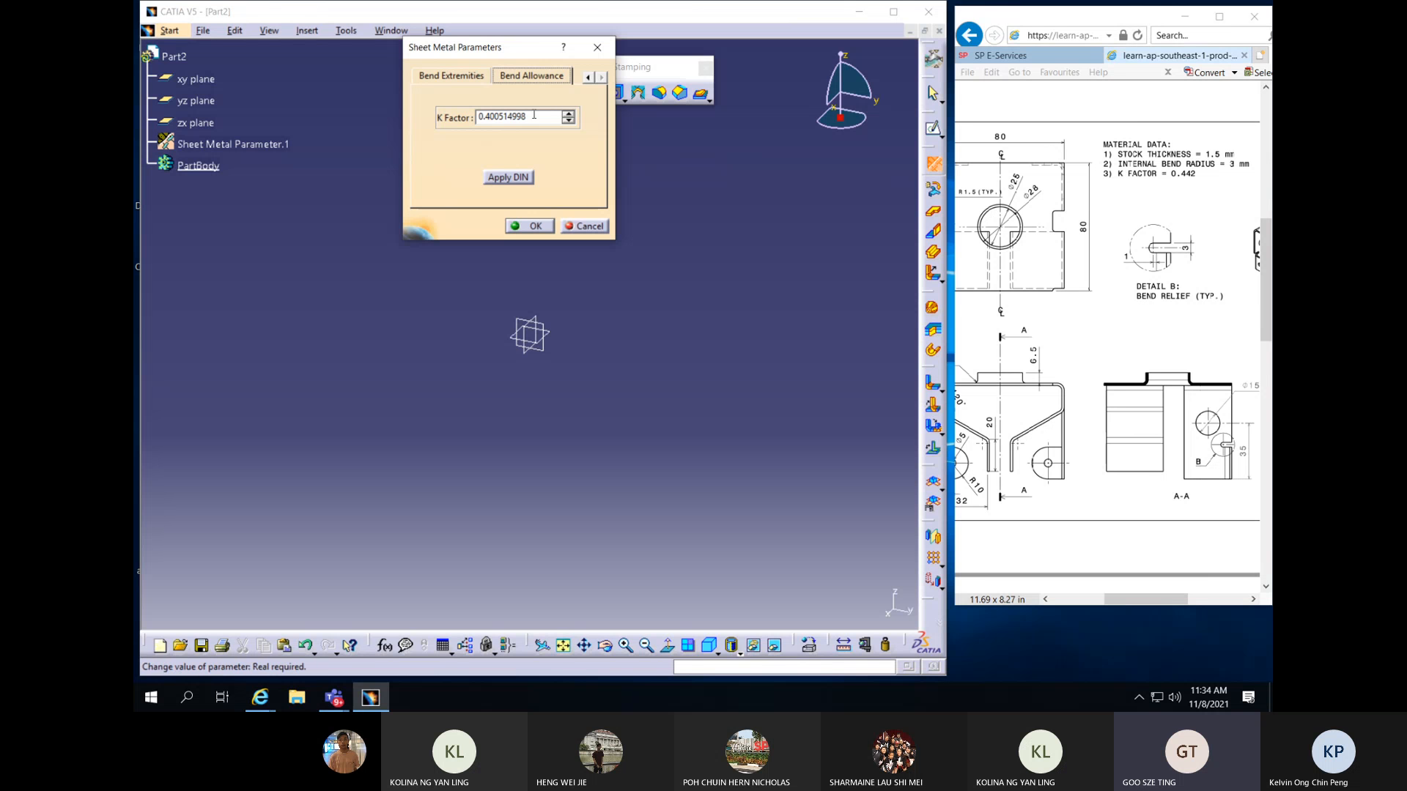
pyautogui.moveTo(526, 117); pyautogui.dragTo(491, 120)
pyautogui.write('42')
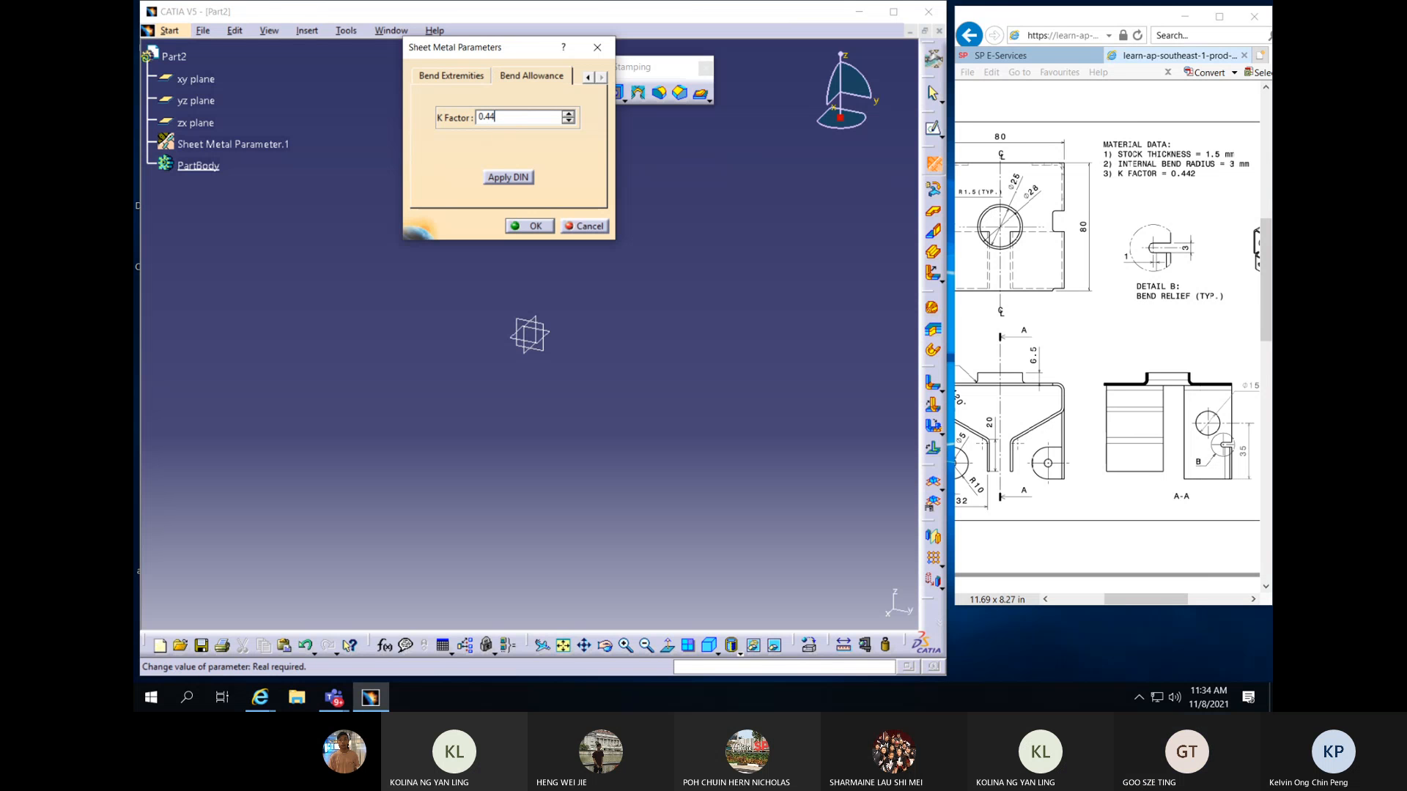
pyautogui.click(532, 226)
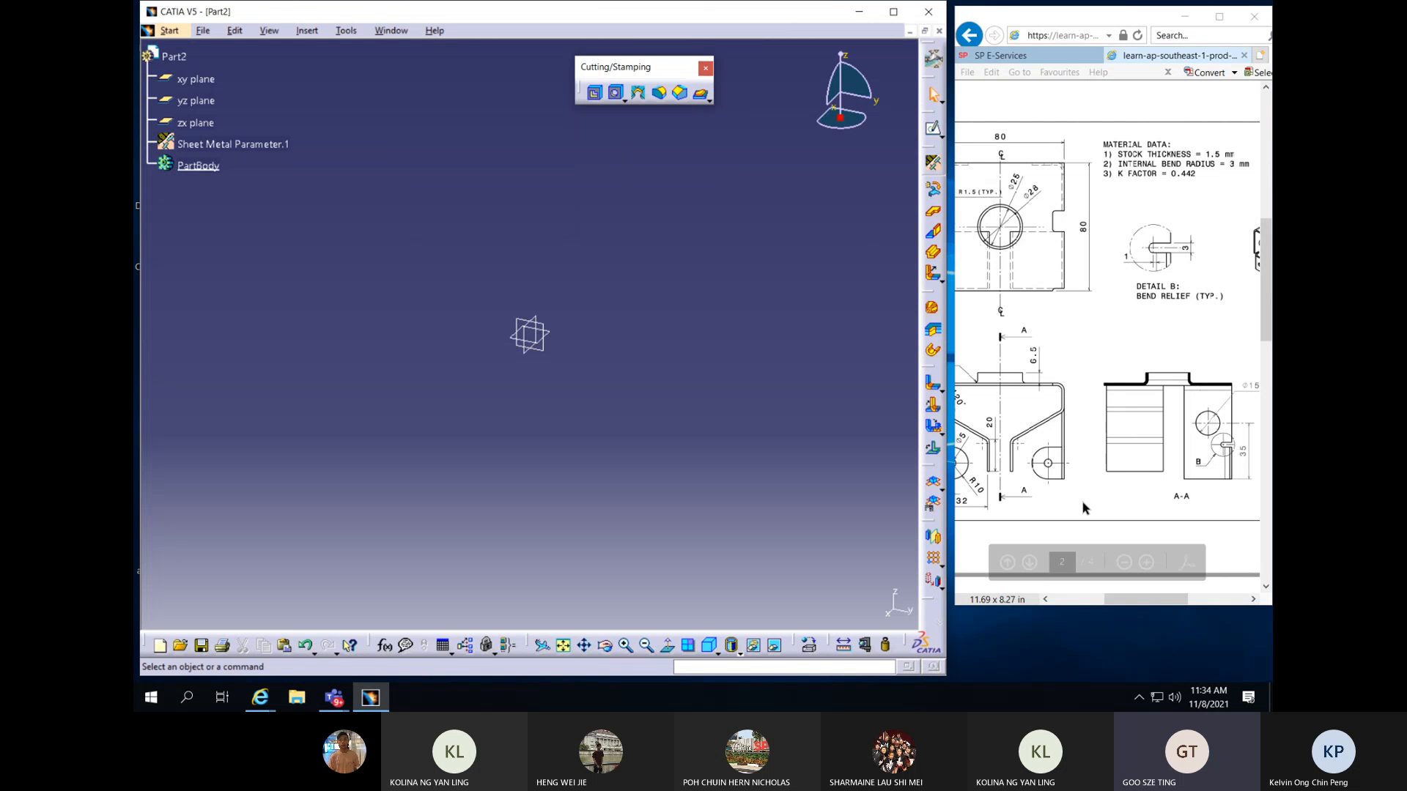
# Sketch a rectangle about 113 mm wide and 107 mm high around the origin on the xy plane
pyautogui.moveTo(1162, 600); pyautogui.dragTo(1133, 601)
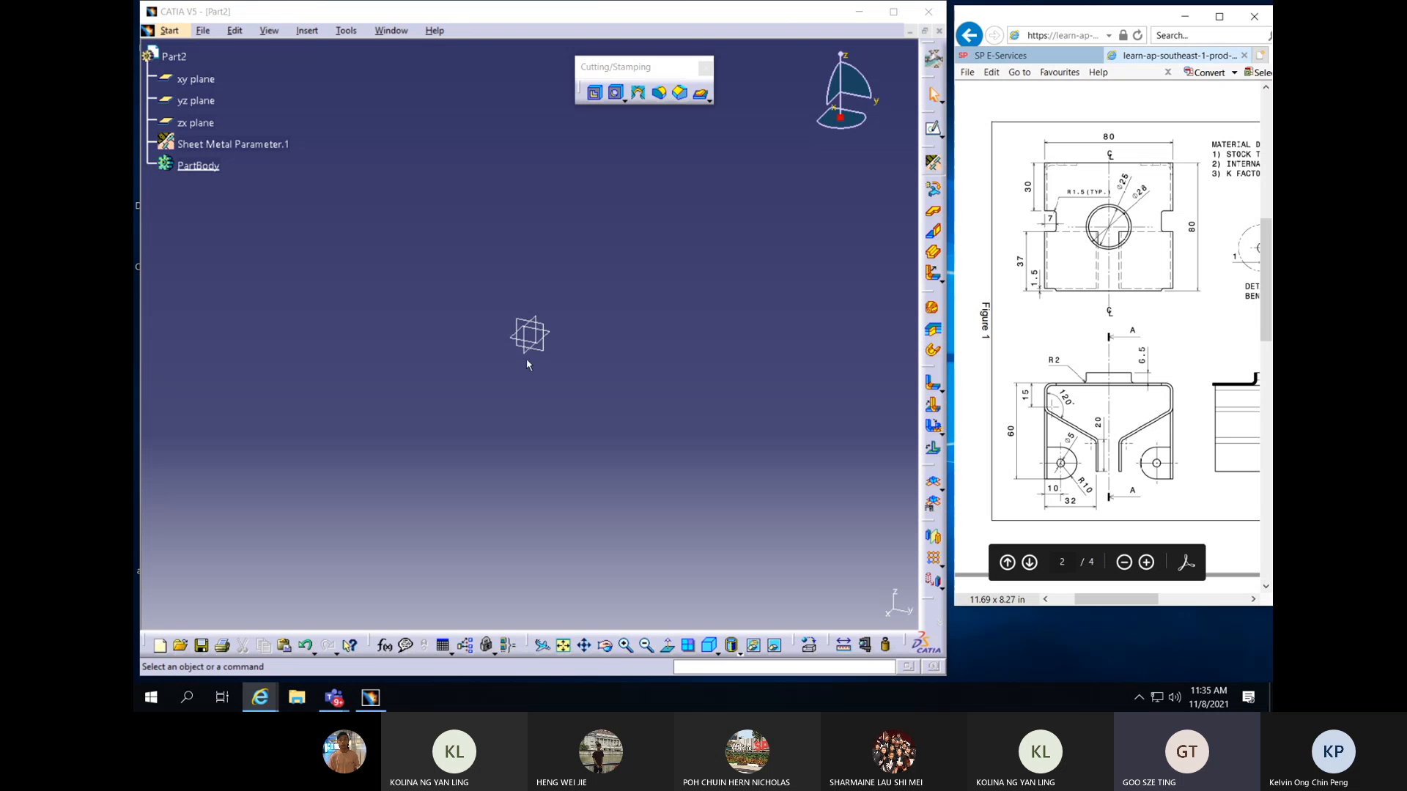
pyautogui.click(549, 335)
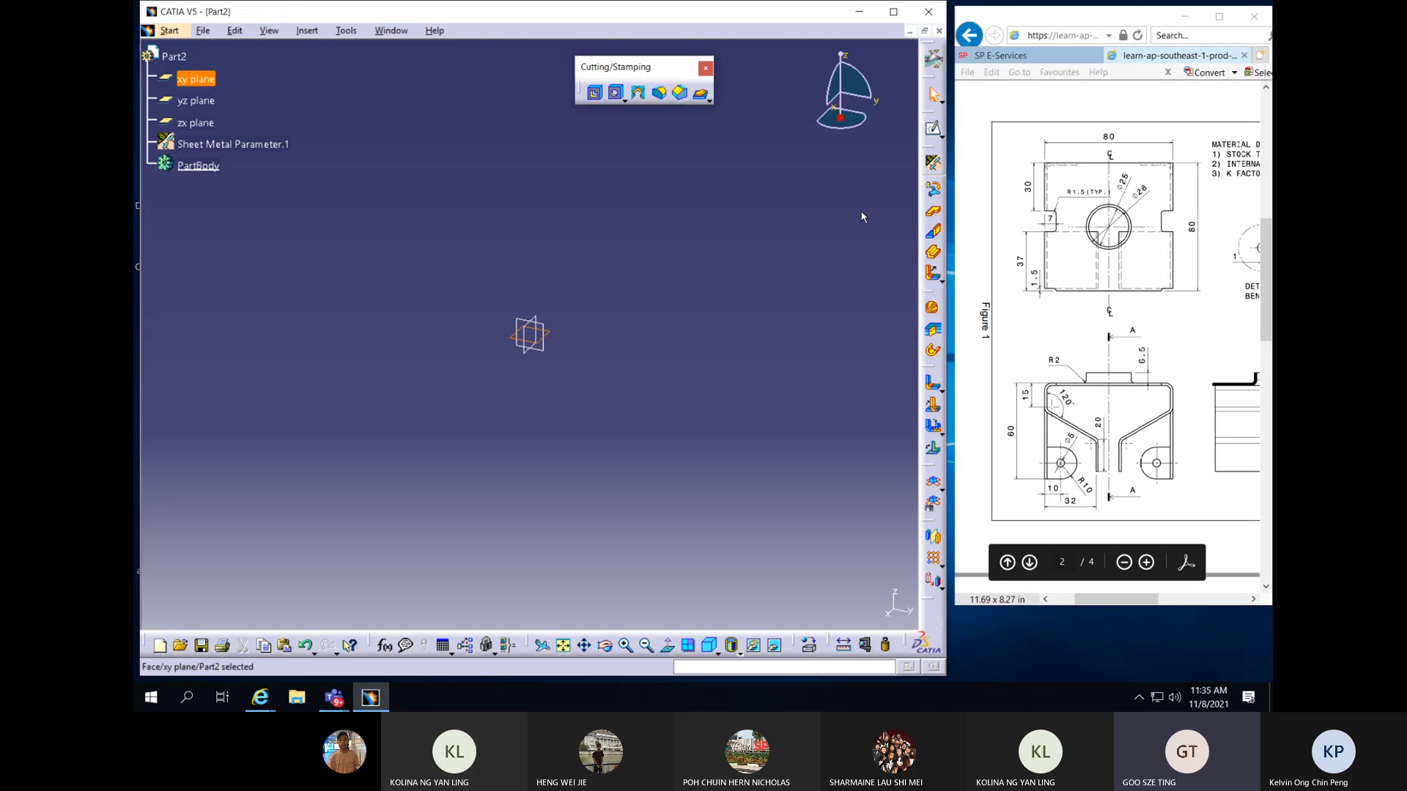
pyautogui.click(933, 129)
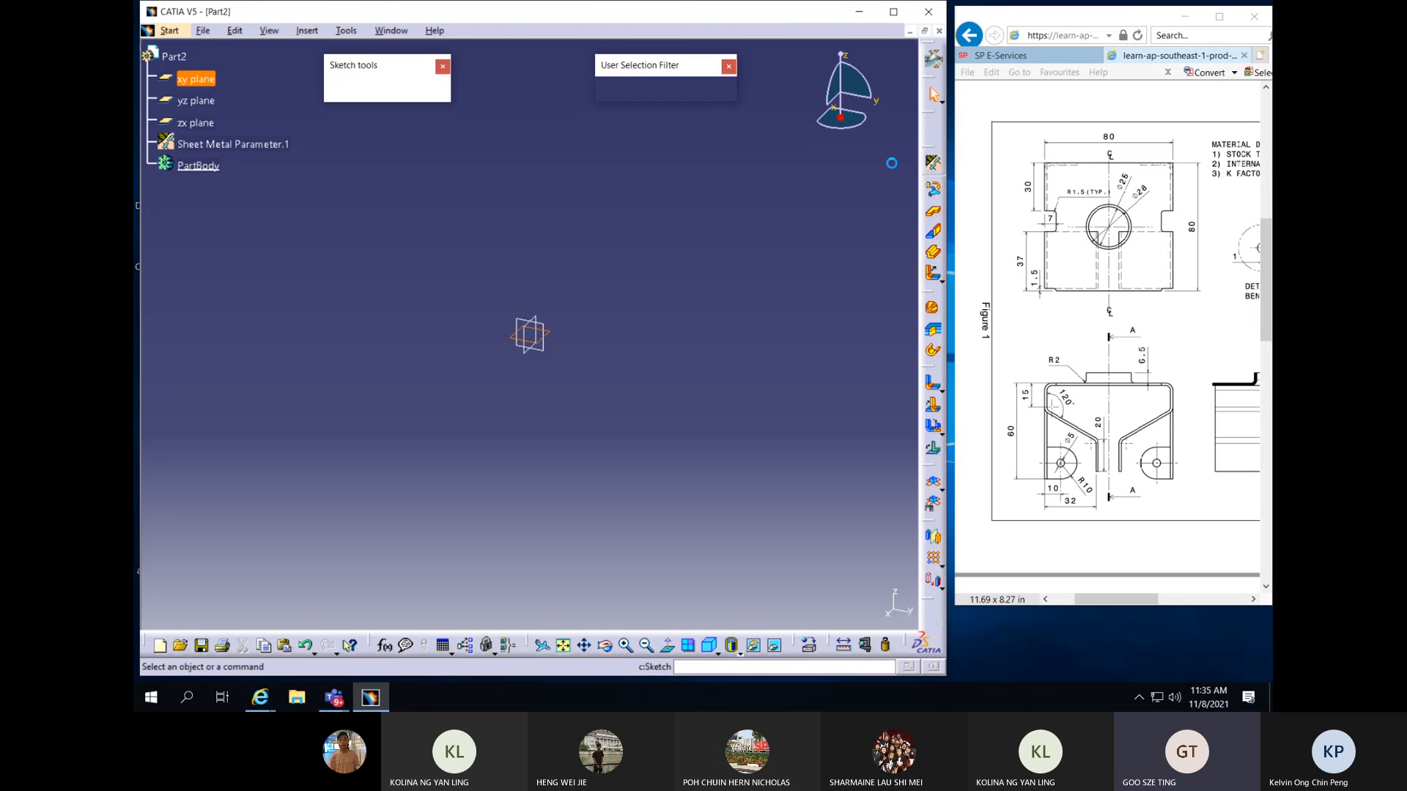
pyautogui.click(932, 291)
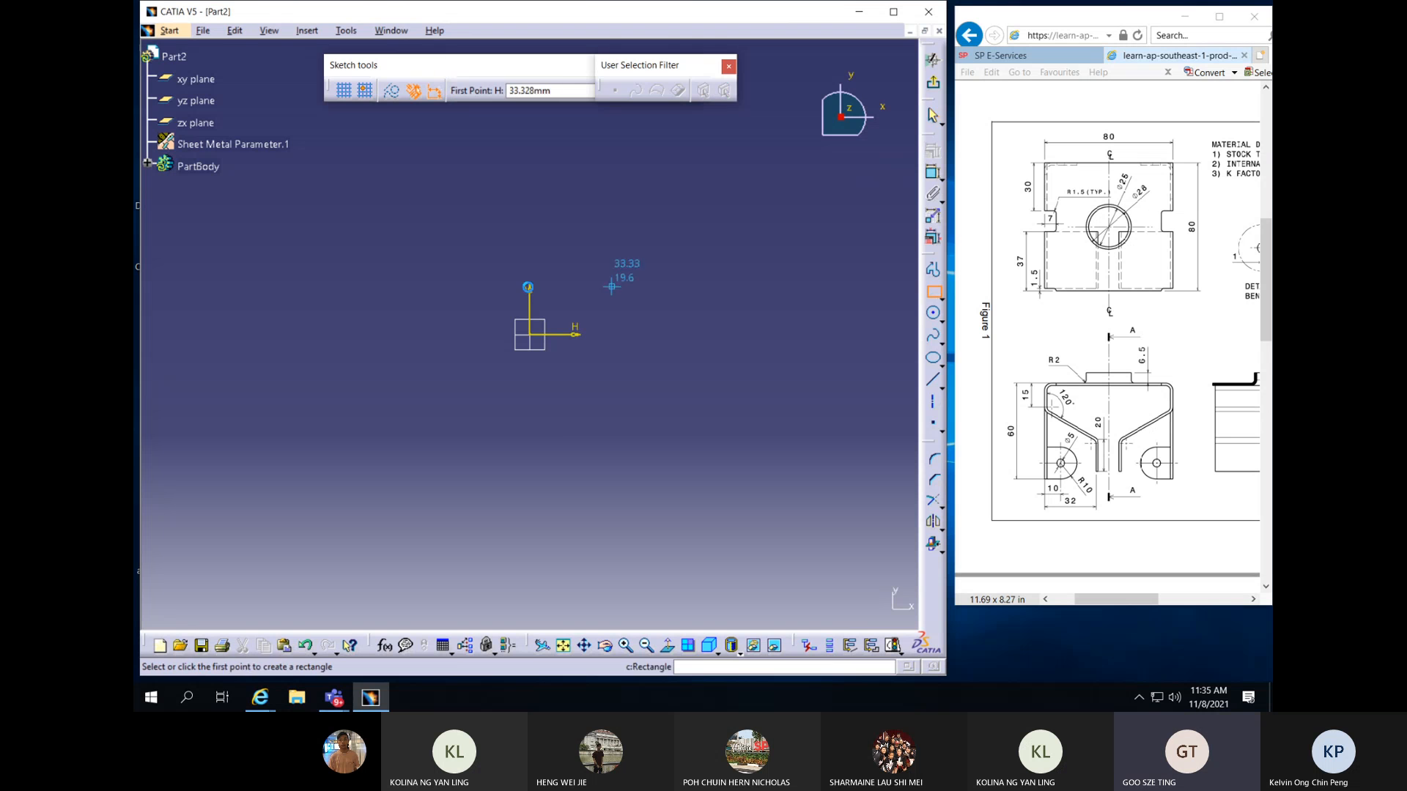
pyautogui.click(667, 472)
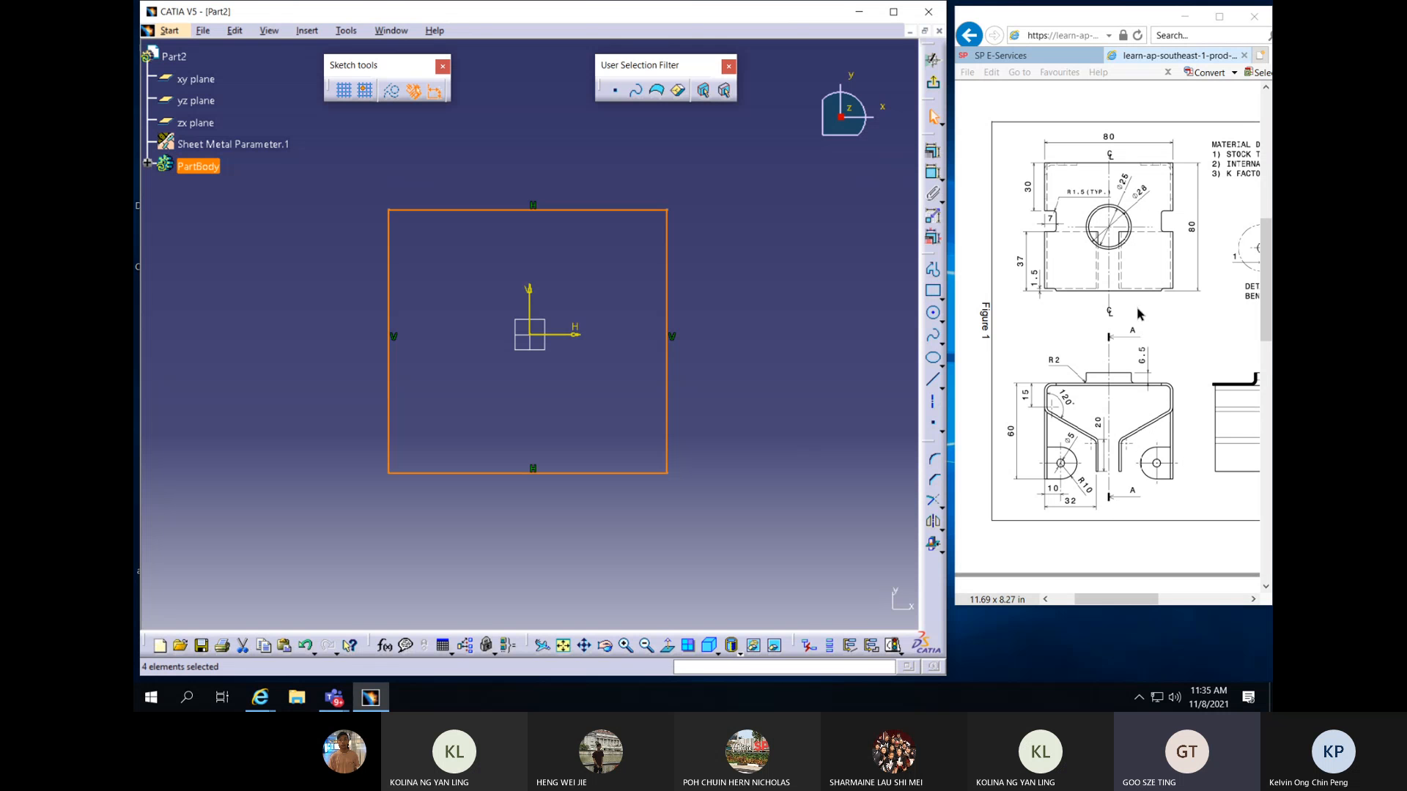
pyautogui.click(791, 270)
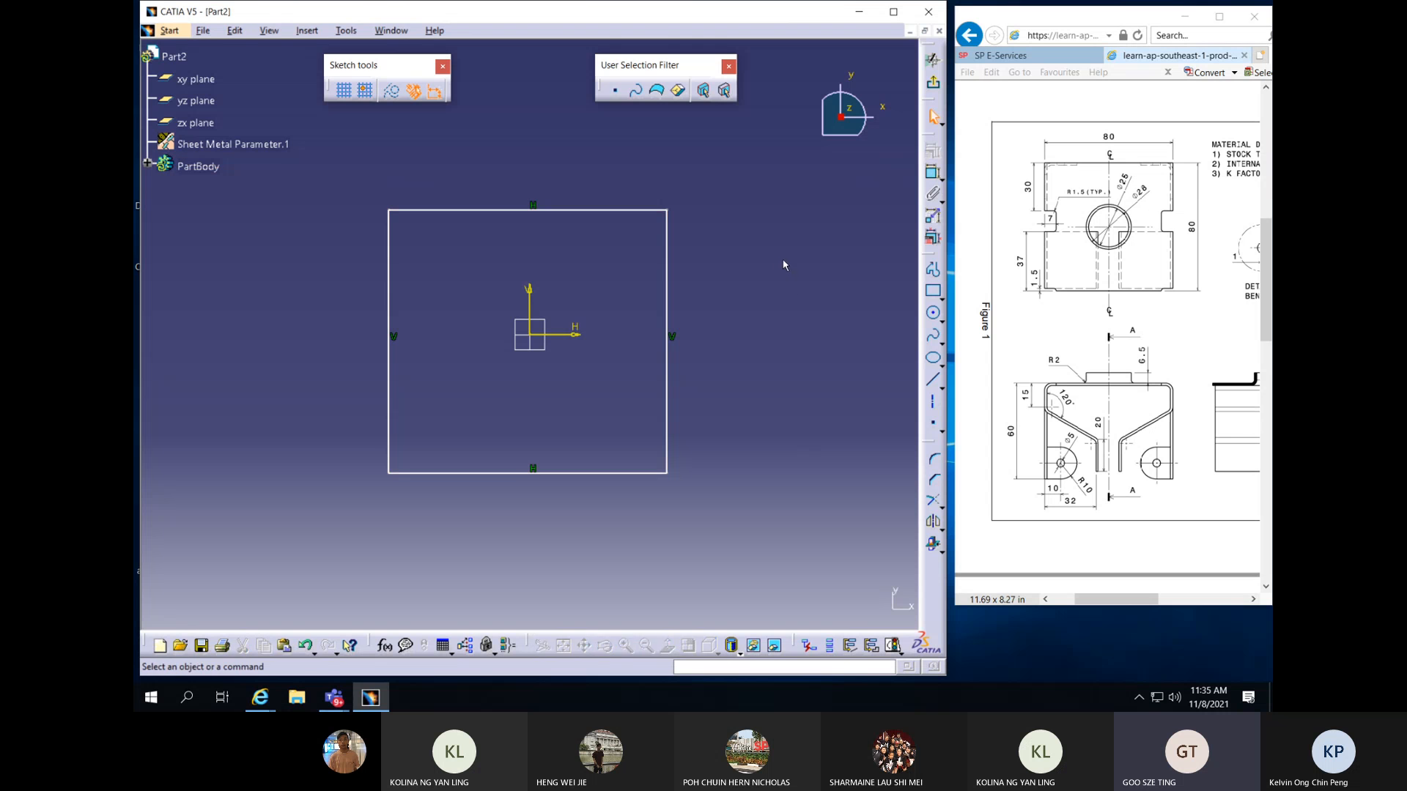
# Dimension the rectangle's upper edge and set its width to 80 mm
pyautogui.click(938, 176)
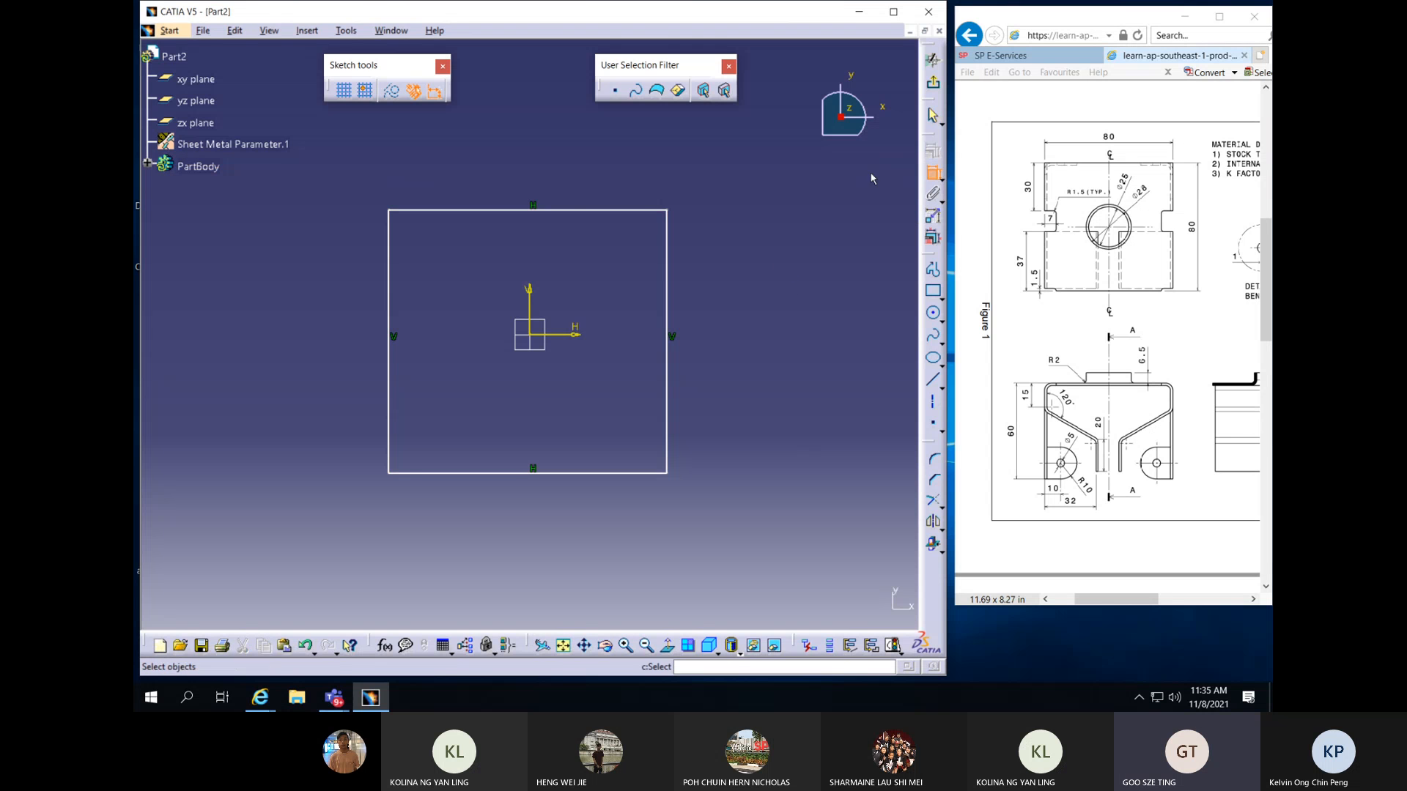
pyautogui.click(543, 211)
pyautogui.click(543, 170)
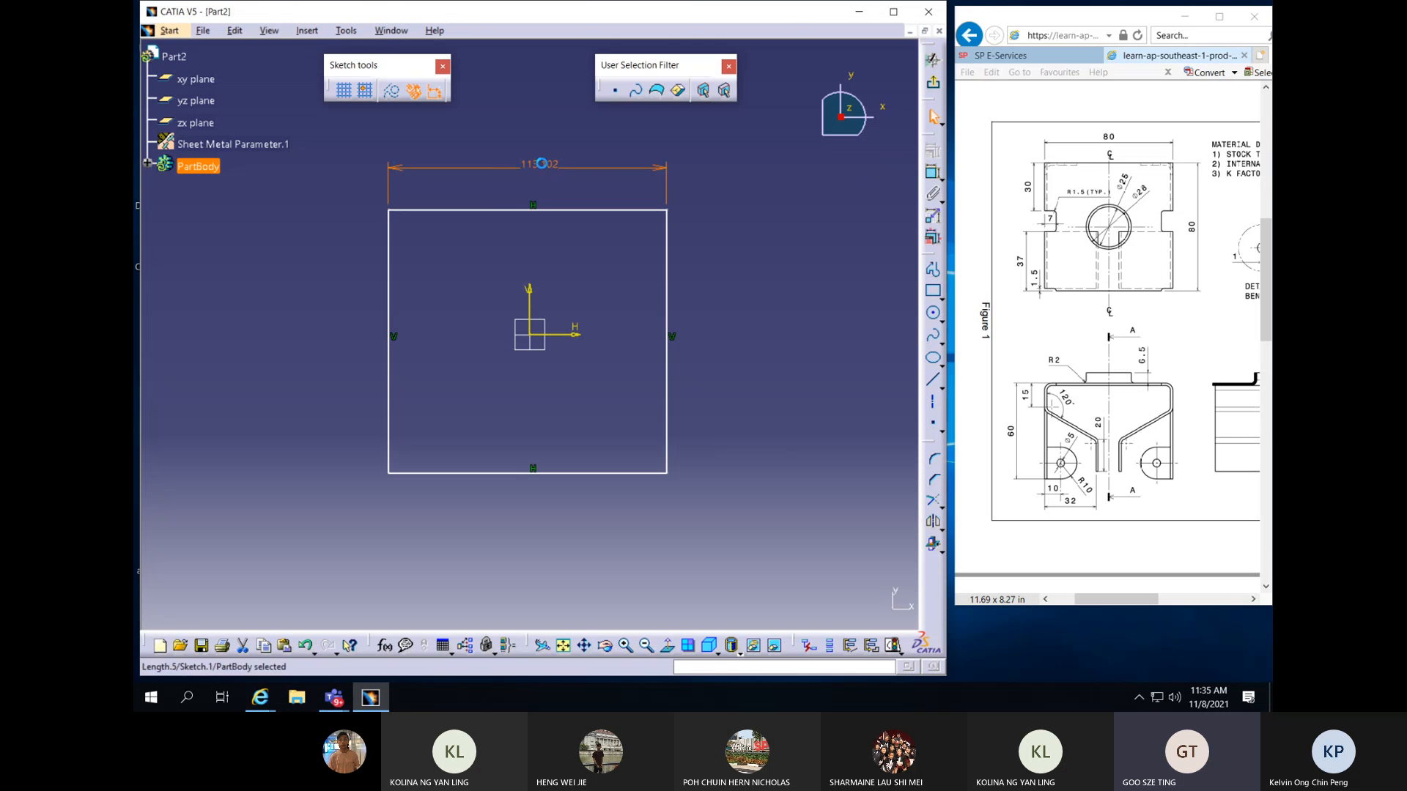
pyautogui.doubleClick(543, 166)
pyautogui.write('80mm')
pyautogui.press('Return')
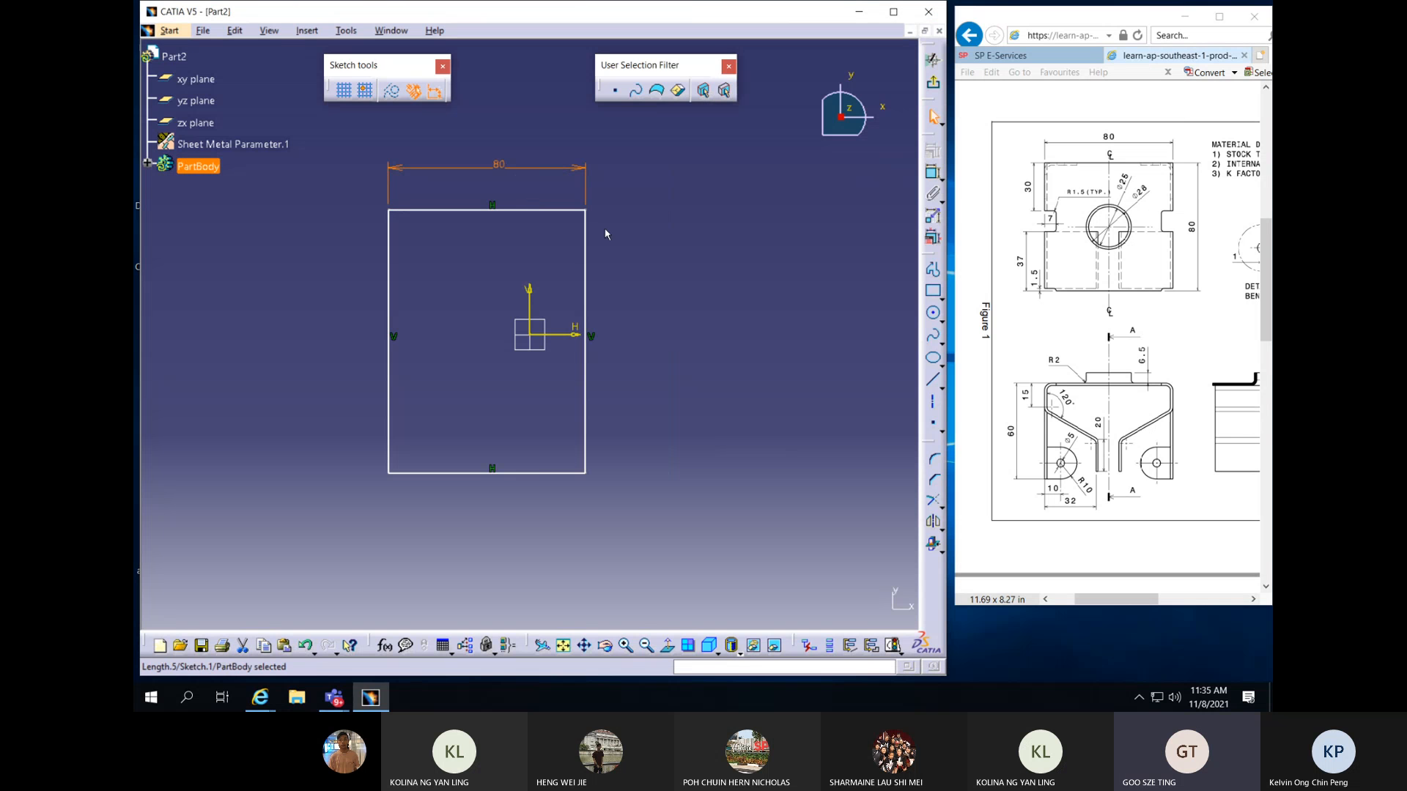
# Add an offset dimension between the vertical axis and the rectangle's right edge
pyautogui.click(532, 310)
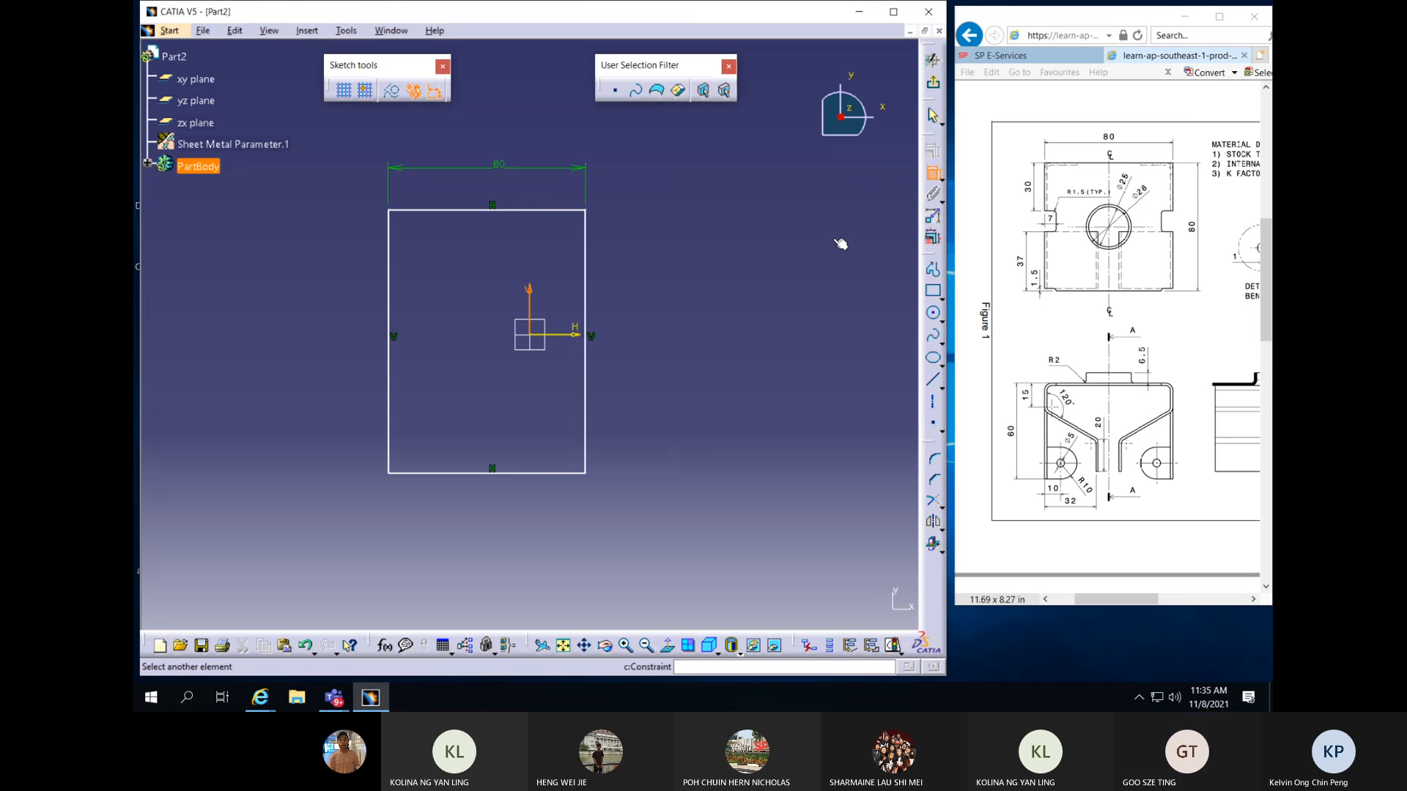
pyautogui.click(585, 305)
pyautogui.doubleClick(567, 244)
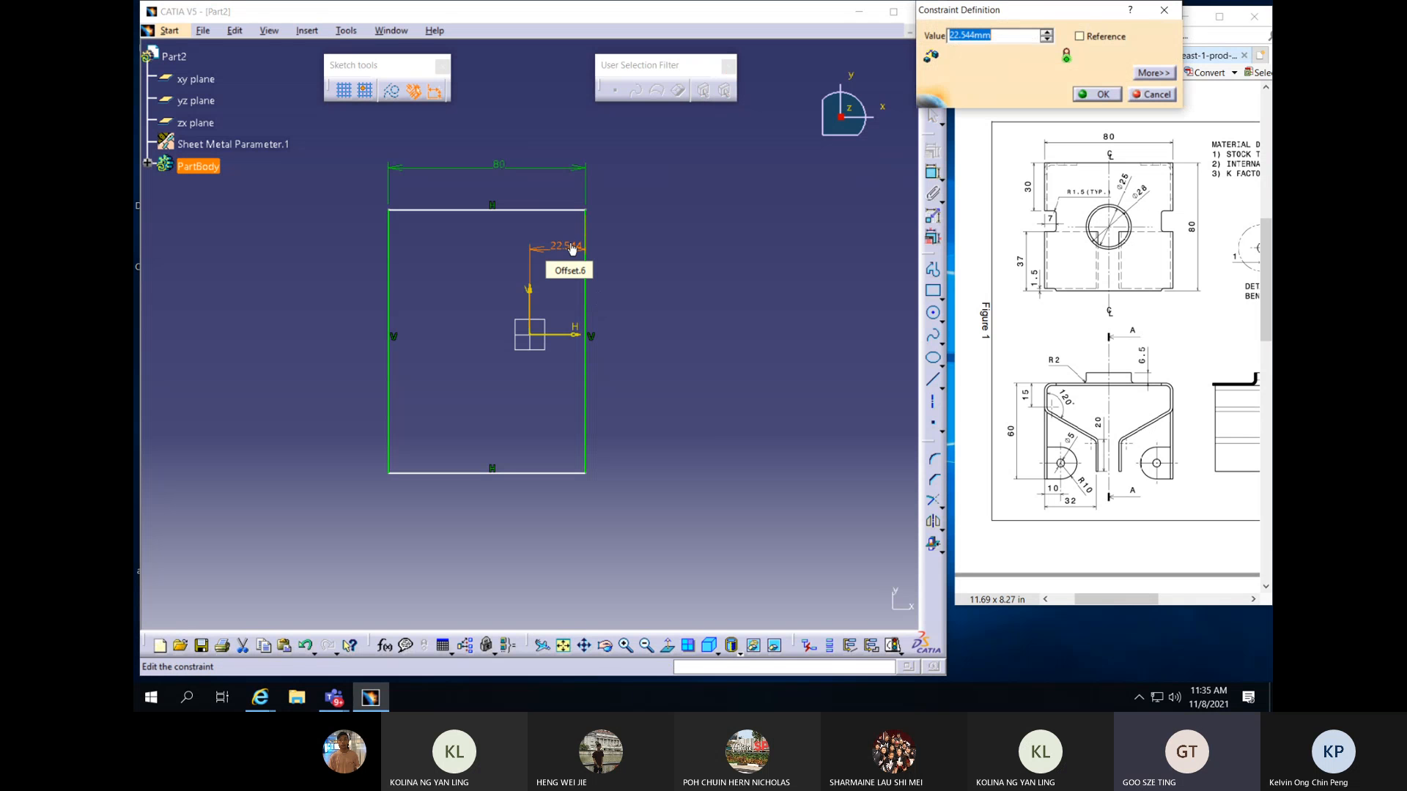
pyautogui.write('400')
pyautogui.press('Return')
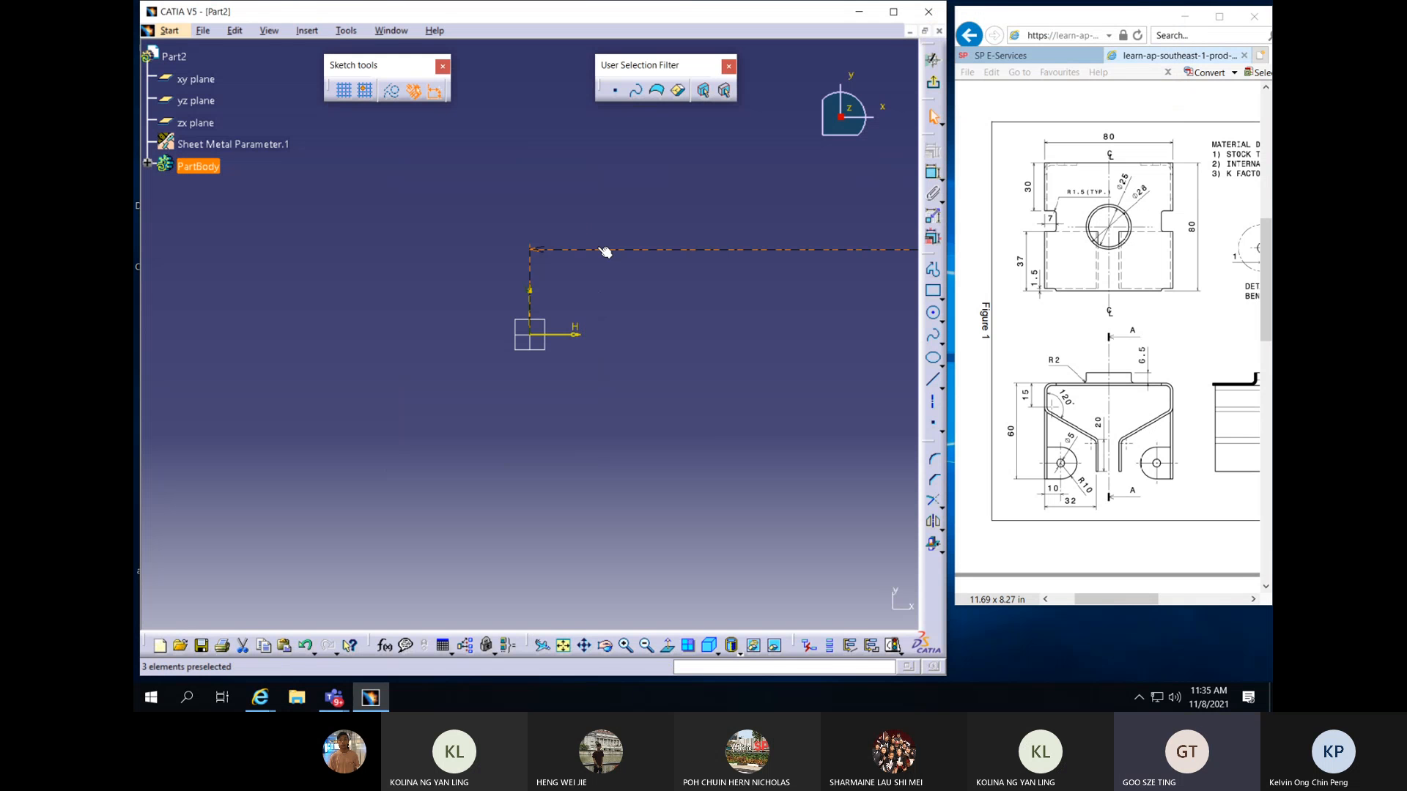
pyautogui.hotkey('ctrl', 'z')
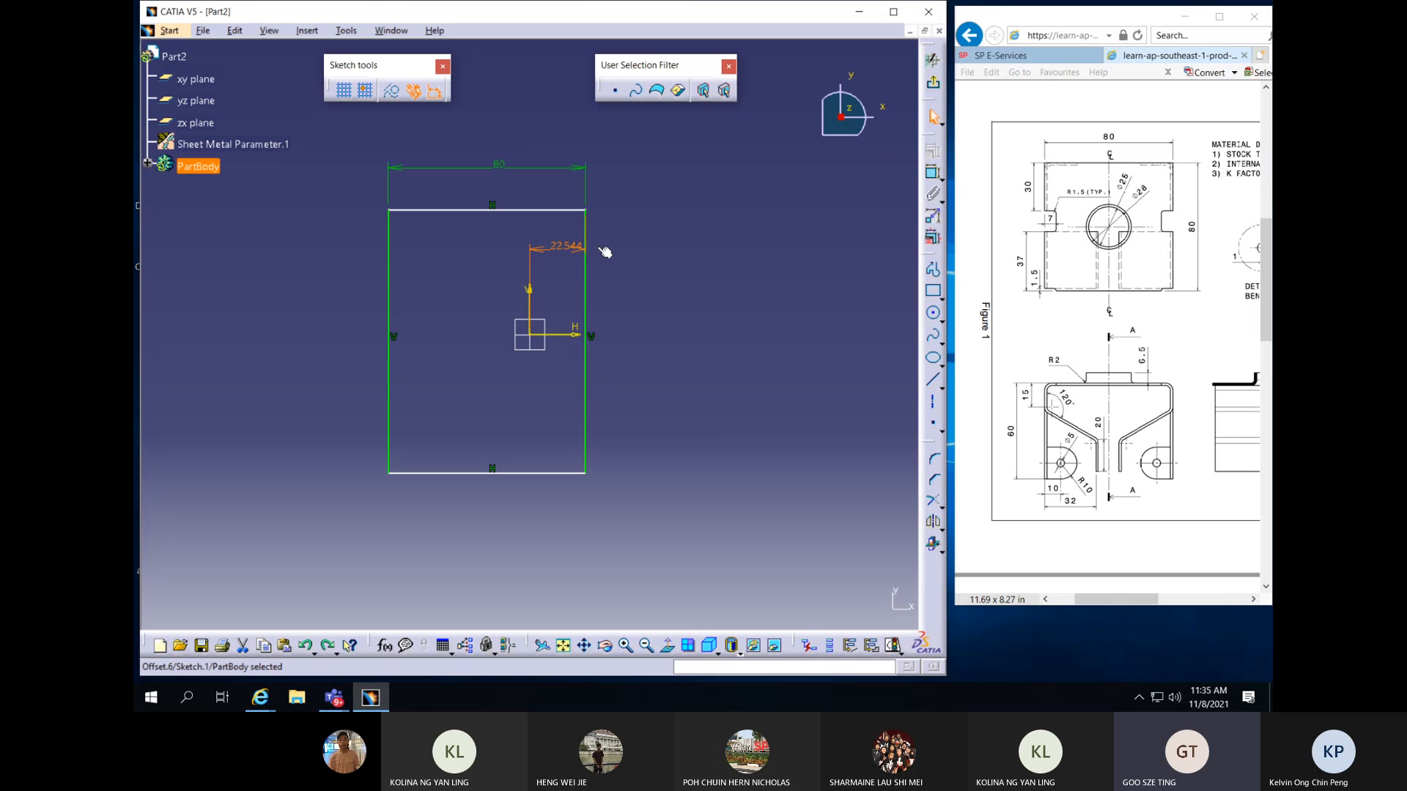
# Set the offset between the vertical axis and the rectangle's right edge to 40 mm
pyautogui.doubleClick(567, 245)
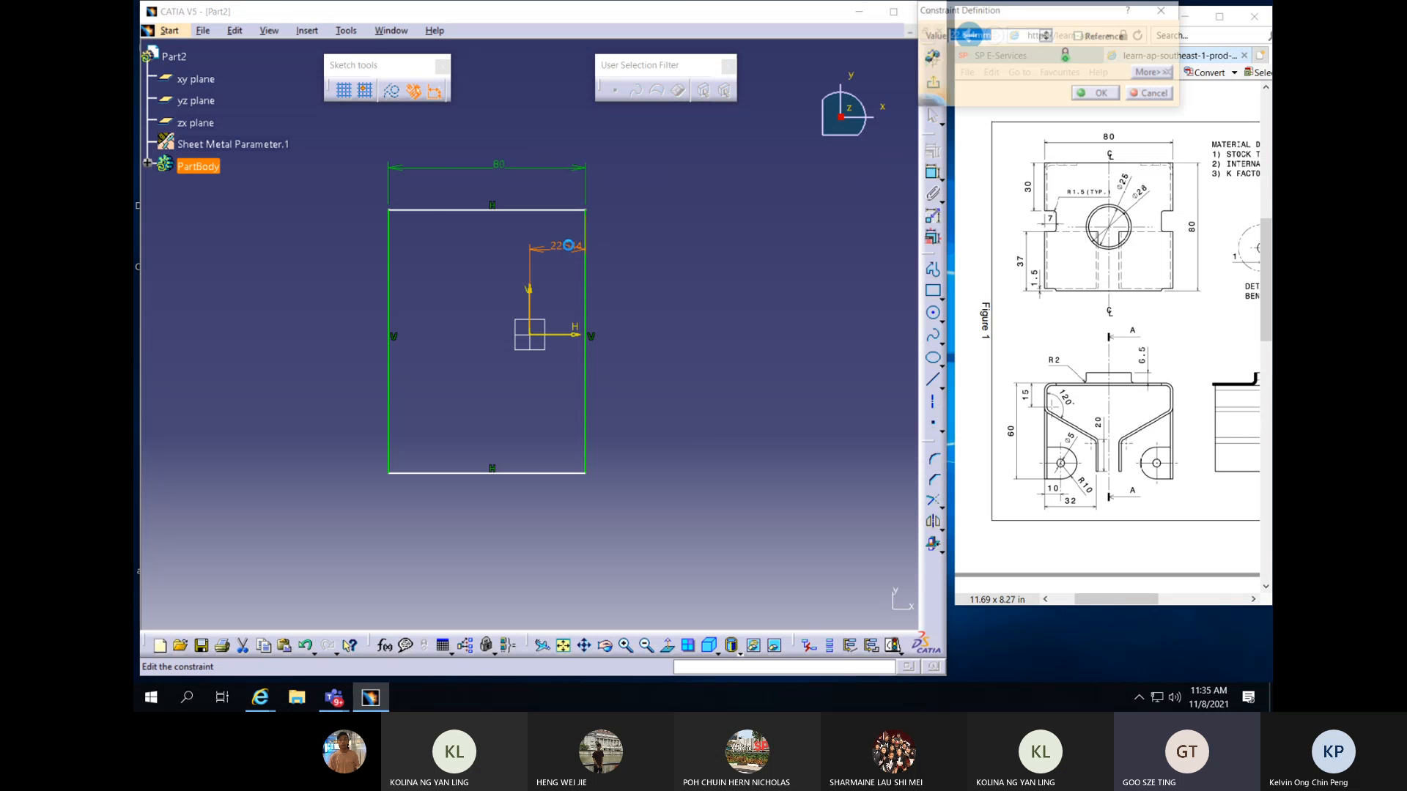
pyautogui.write('40')
pyautogui.press('Return')
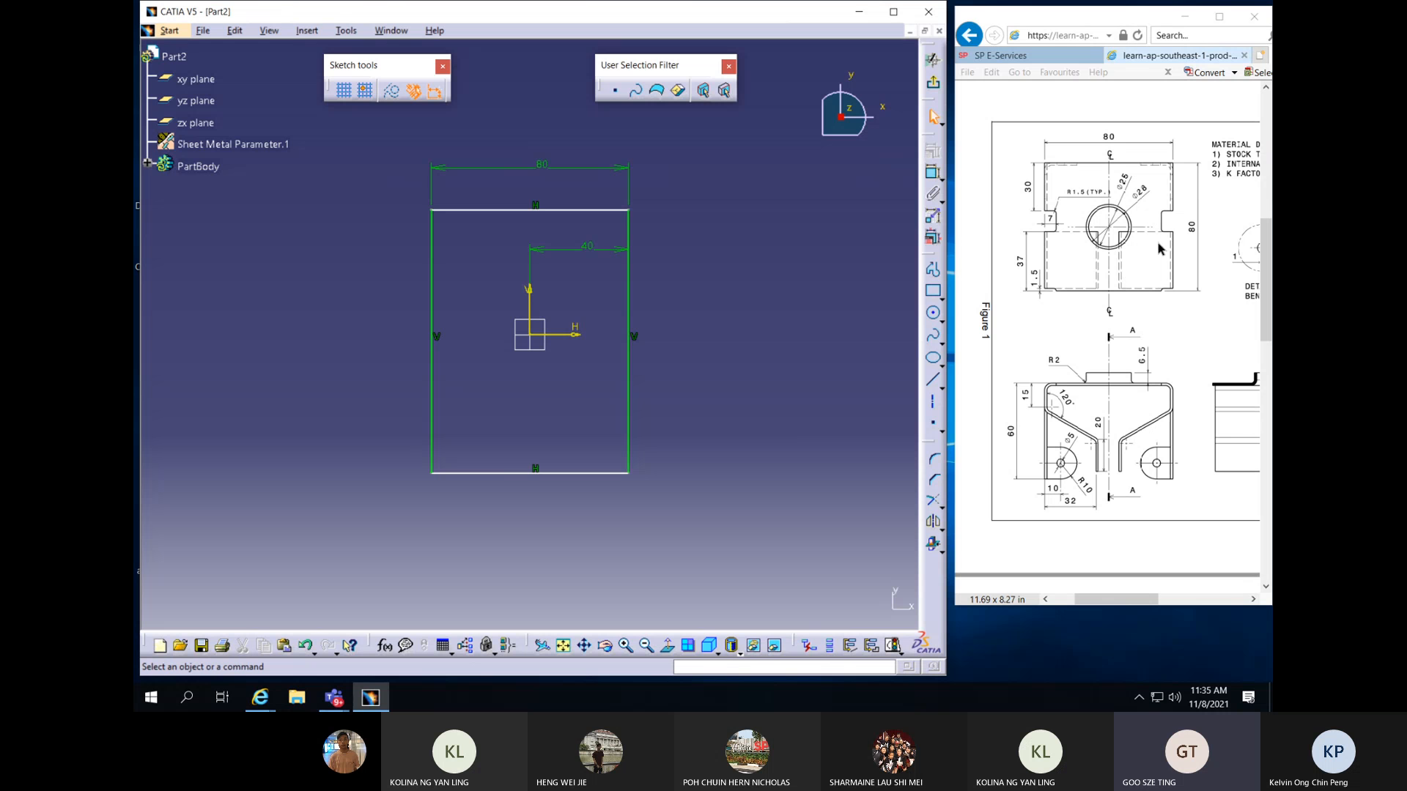
# Dimension the distance between the rectangle's upper and lower edges and set it to 80 mm
pyautogui.click(630, 214)
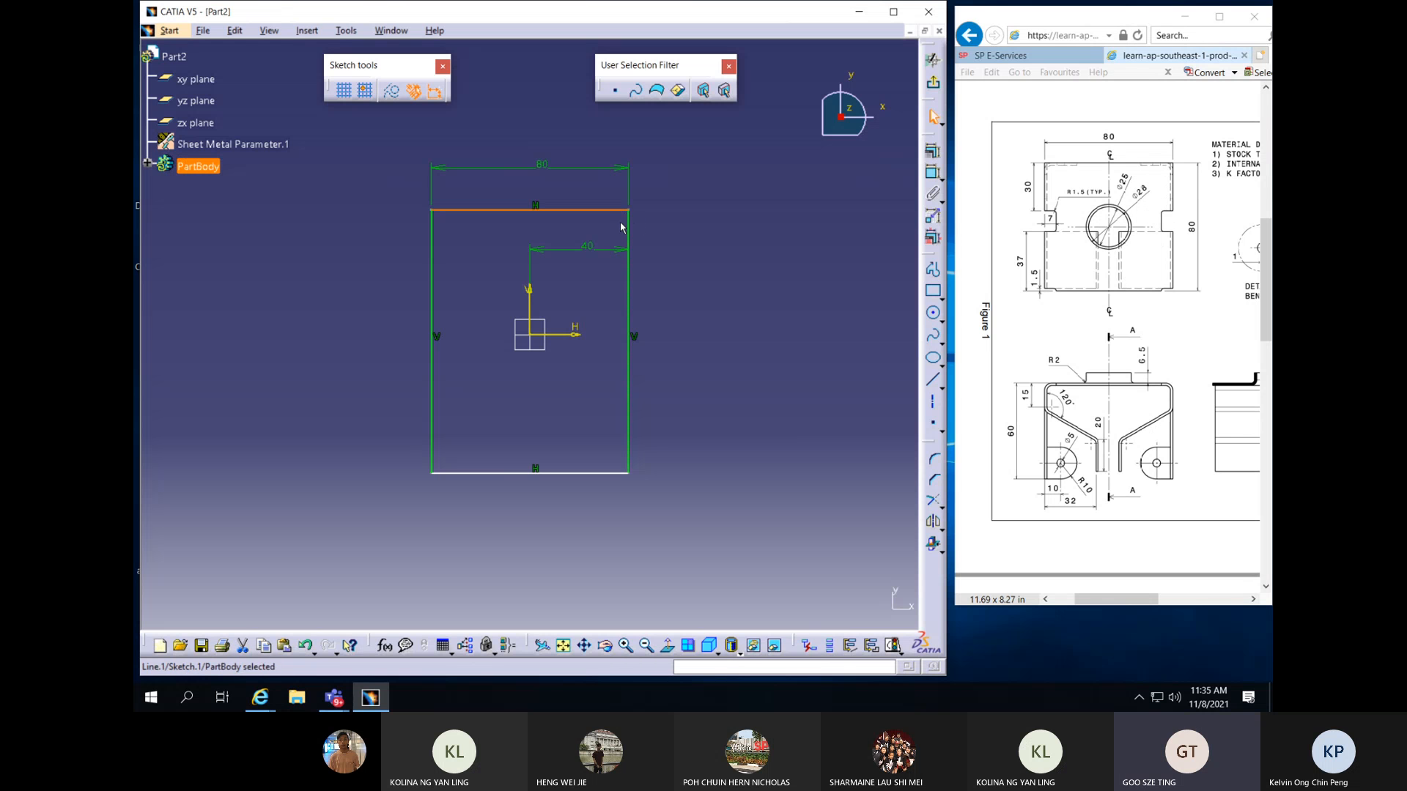
pyautogui.keyDown('ctrl'); pyautogui.click(601, 474); pyautogui.keyUp('ctrl')
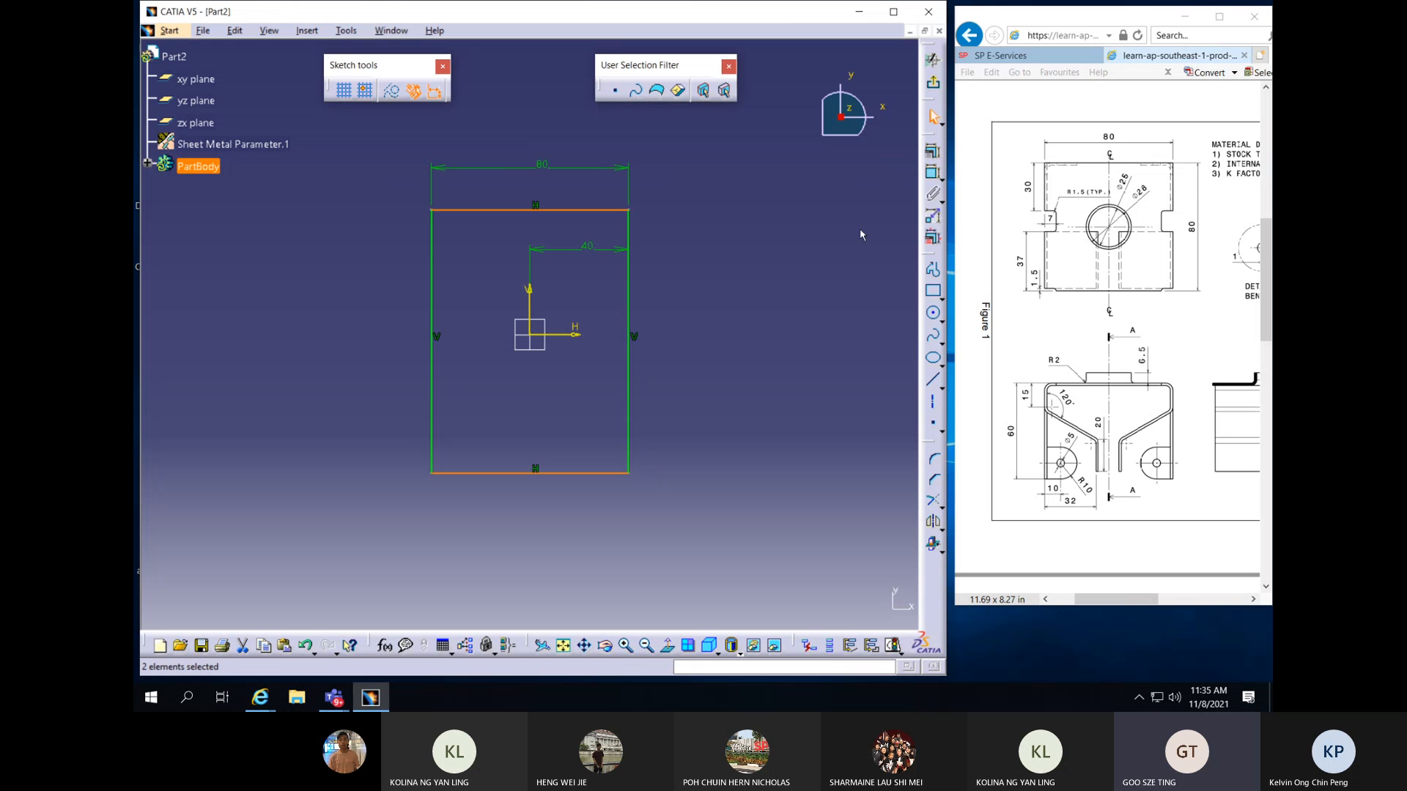
pyautogui.click(932, 176)
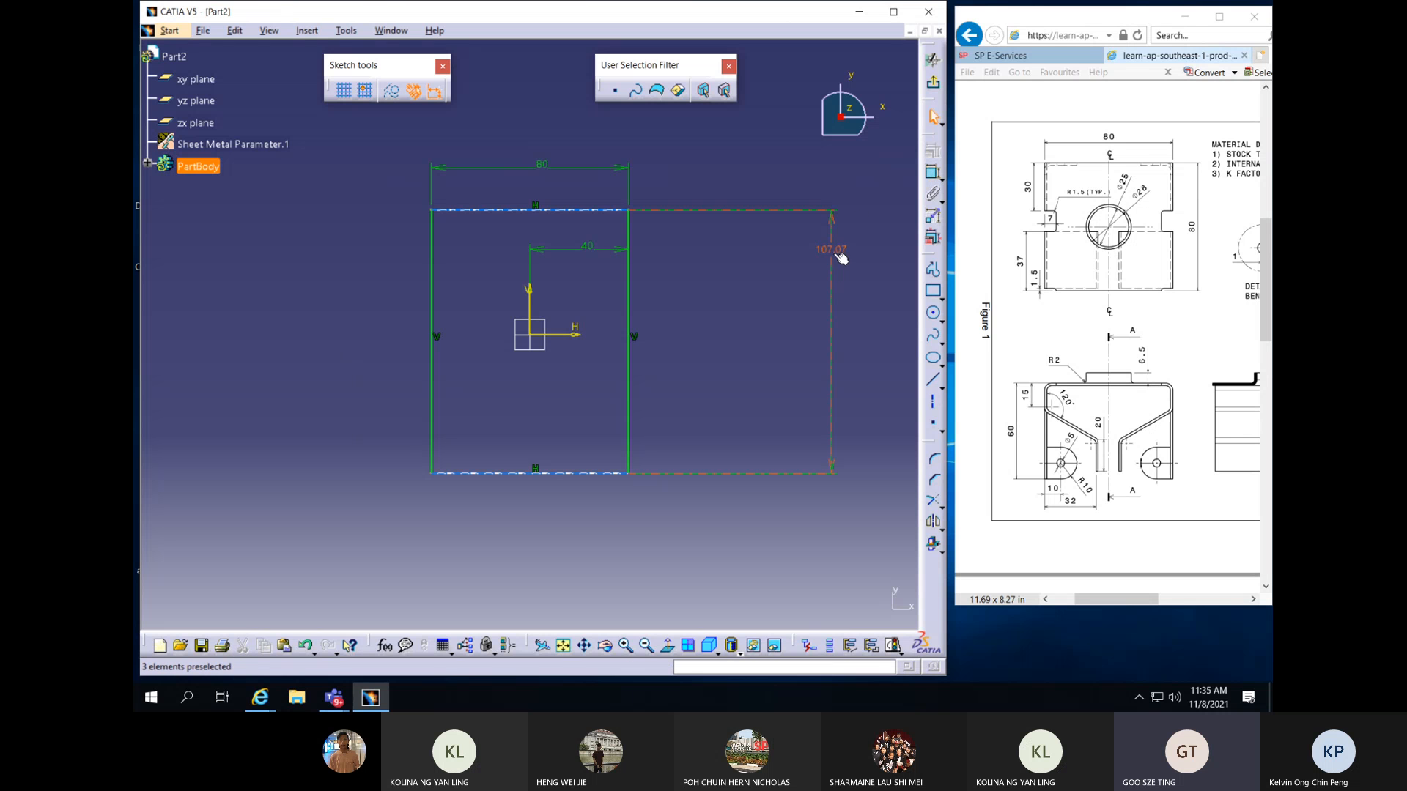
pyautogui.click(835, 251)
pyautogui.doubleClick(835, 250)
pyautogui.write('80')
pyautogui.press('Return')
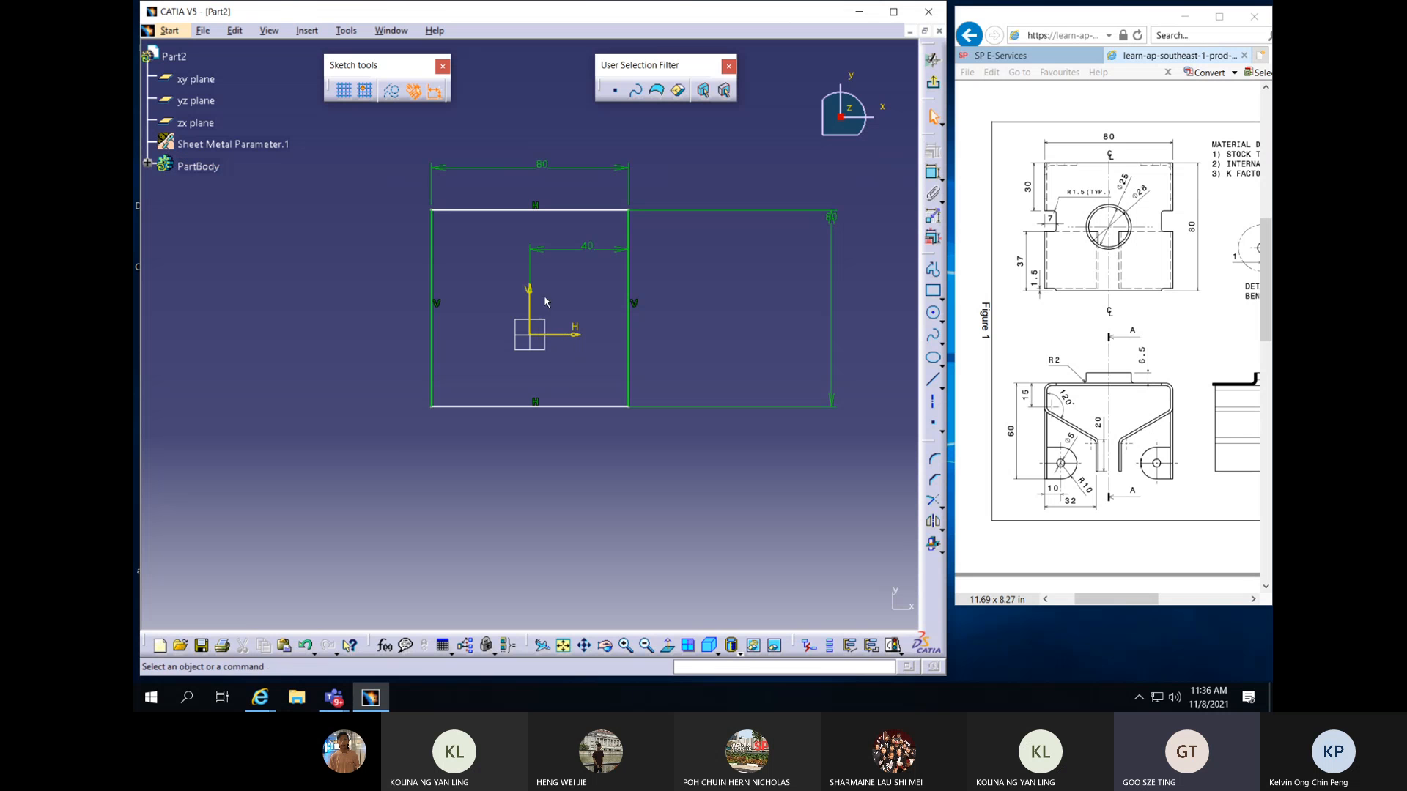
pyautogui.click(933, 291)
pyautogui.press('Escape')
# Dimension the distance between the horizontal axis and the square's lower edge and set it to 40 mm
pyautogui.click(569, 336)
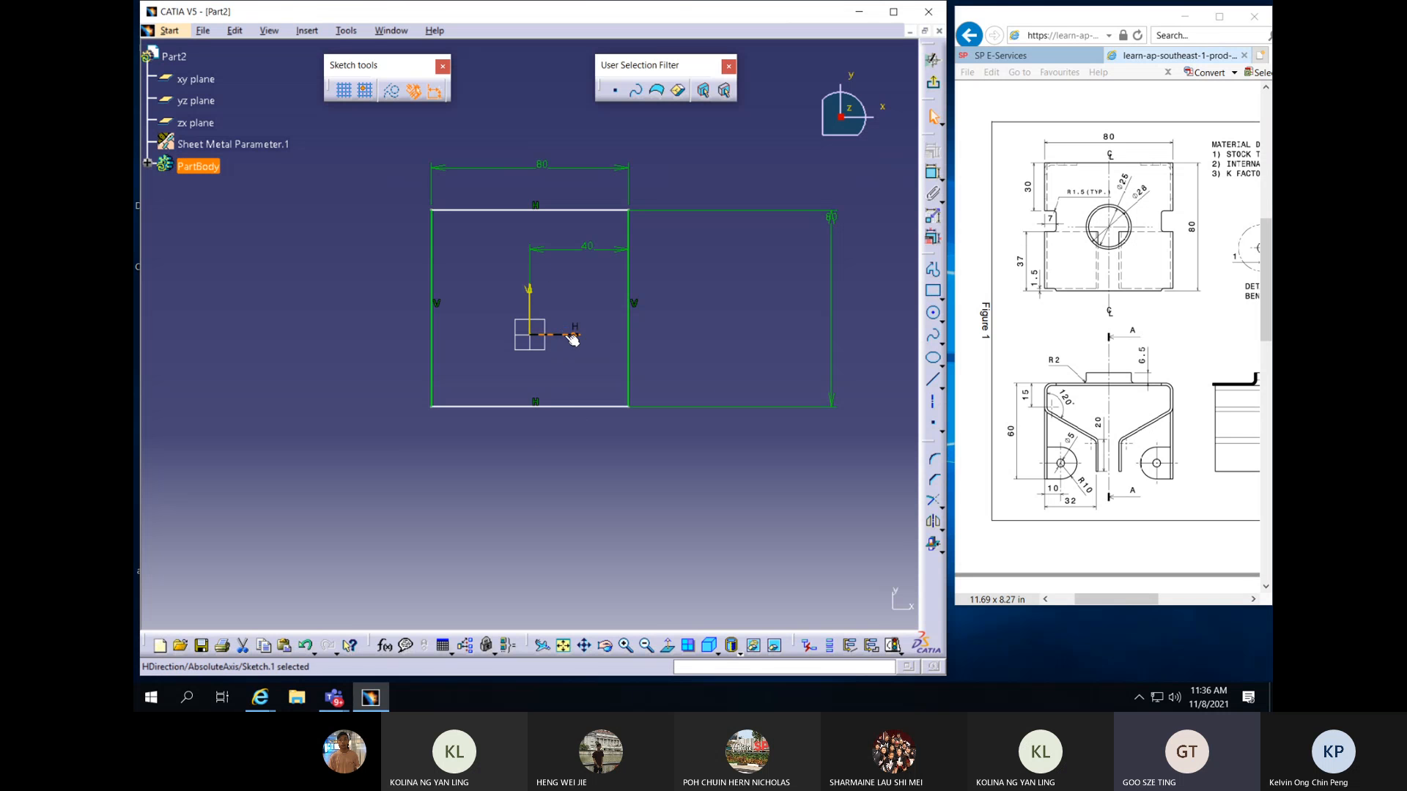
pyautogui.keyDown('ctrl'); pyautogui.click(581, 407); pyautogui.keyUp('ctrl')
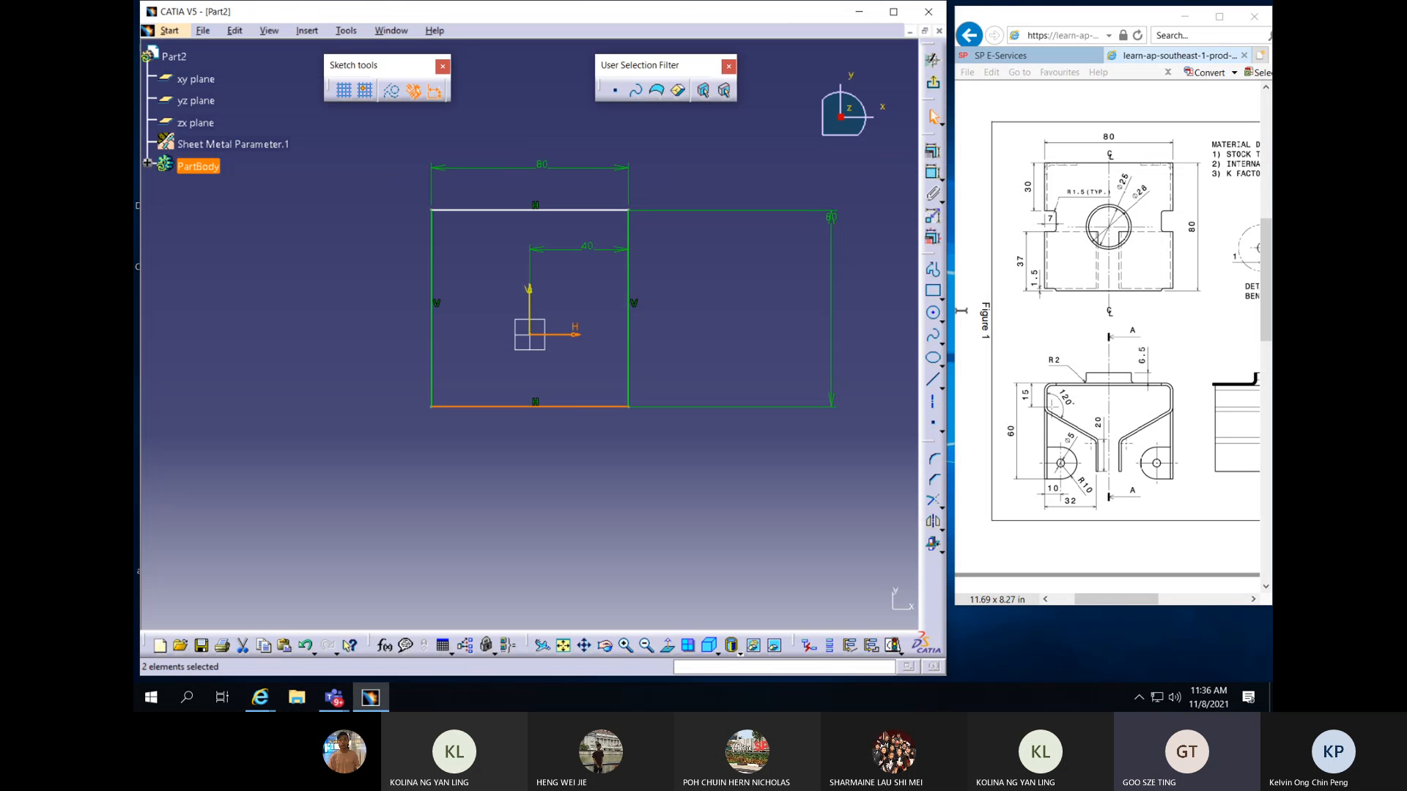
pyautogui.click(933, 173)
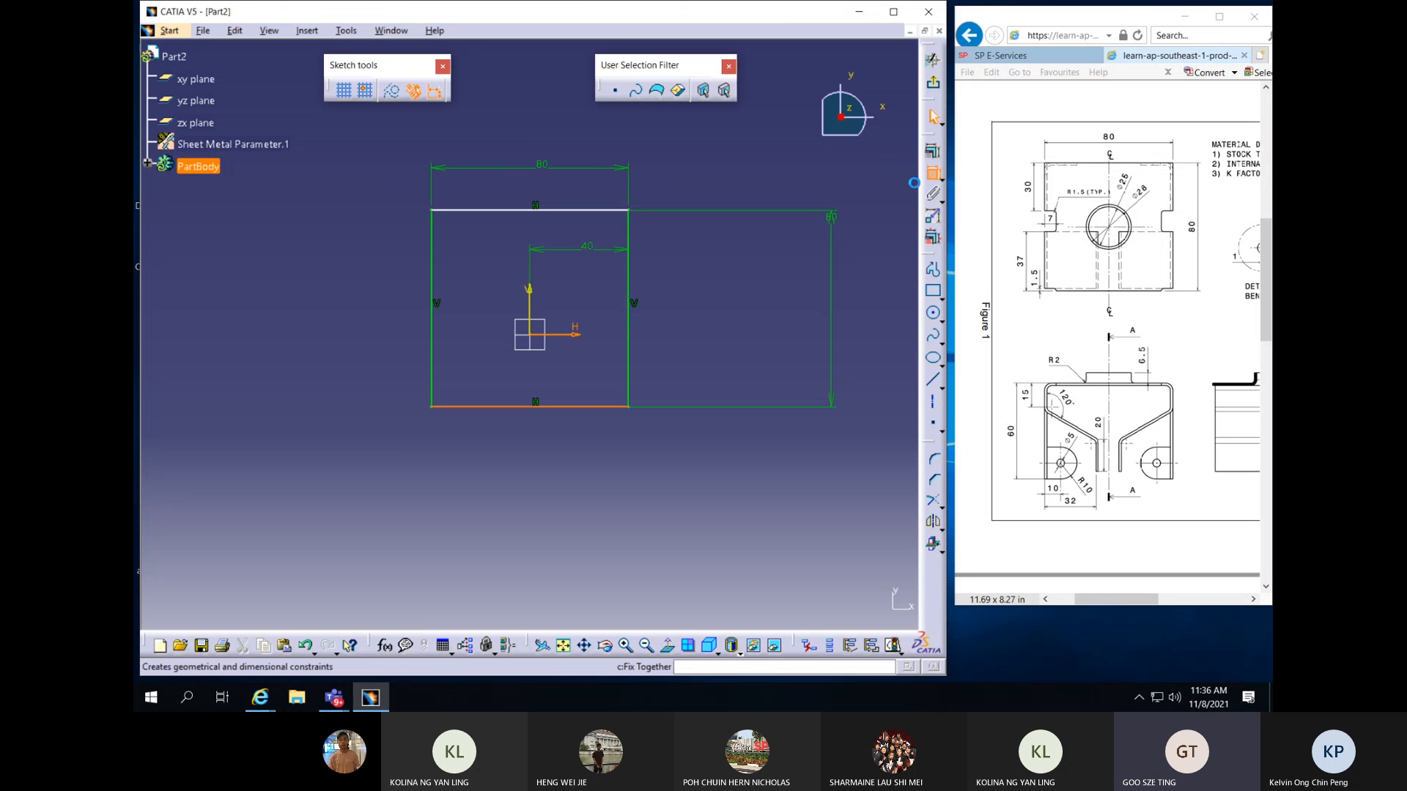
pyautogui.click(745, 370)
pyautogui.doubleClick(745, 366)
pyautogui.write('40')
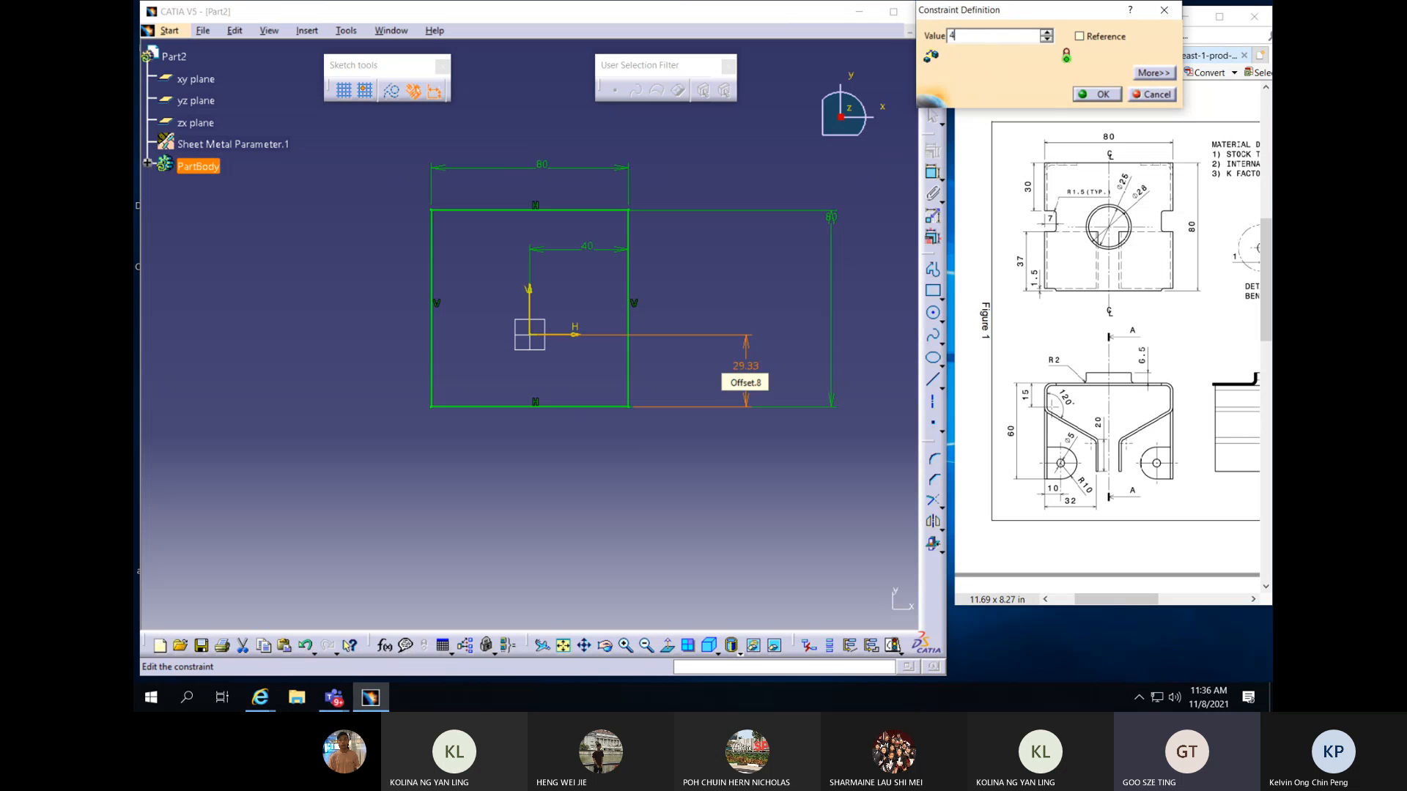
pyautogui.press('Return')
pyautogui.click(637, 590)
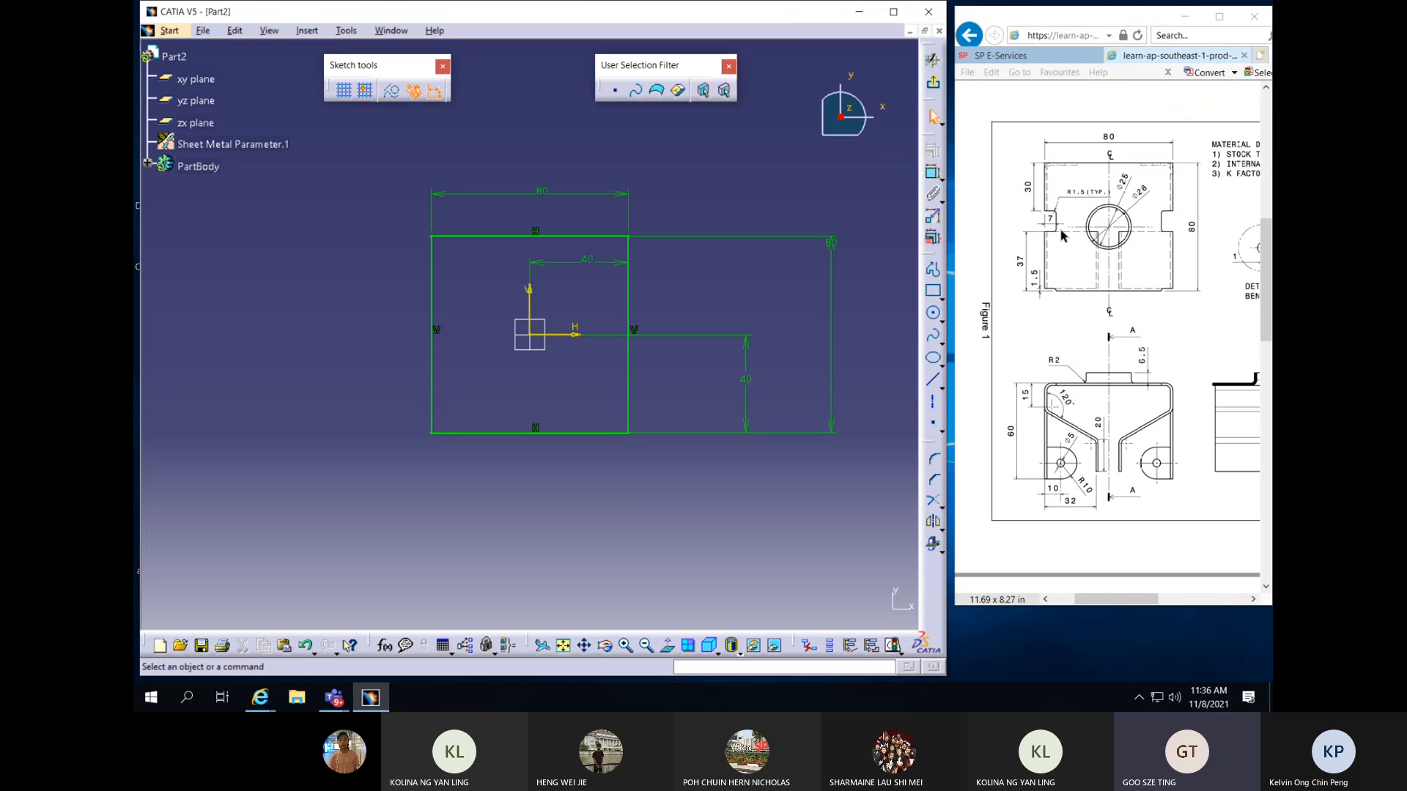
# Sketch a small rectangle across the middle of the square's left edge for the side notch
pyautogui.click(933, 291)
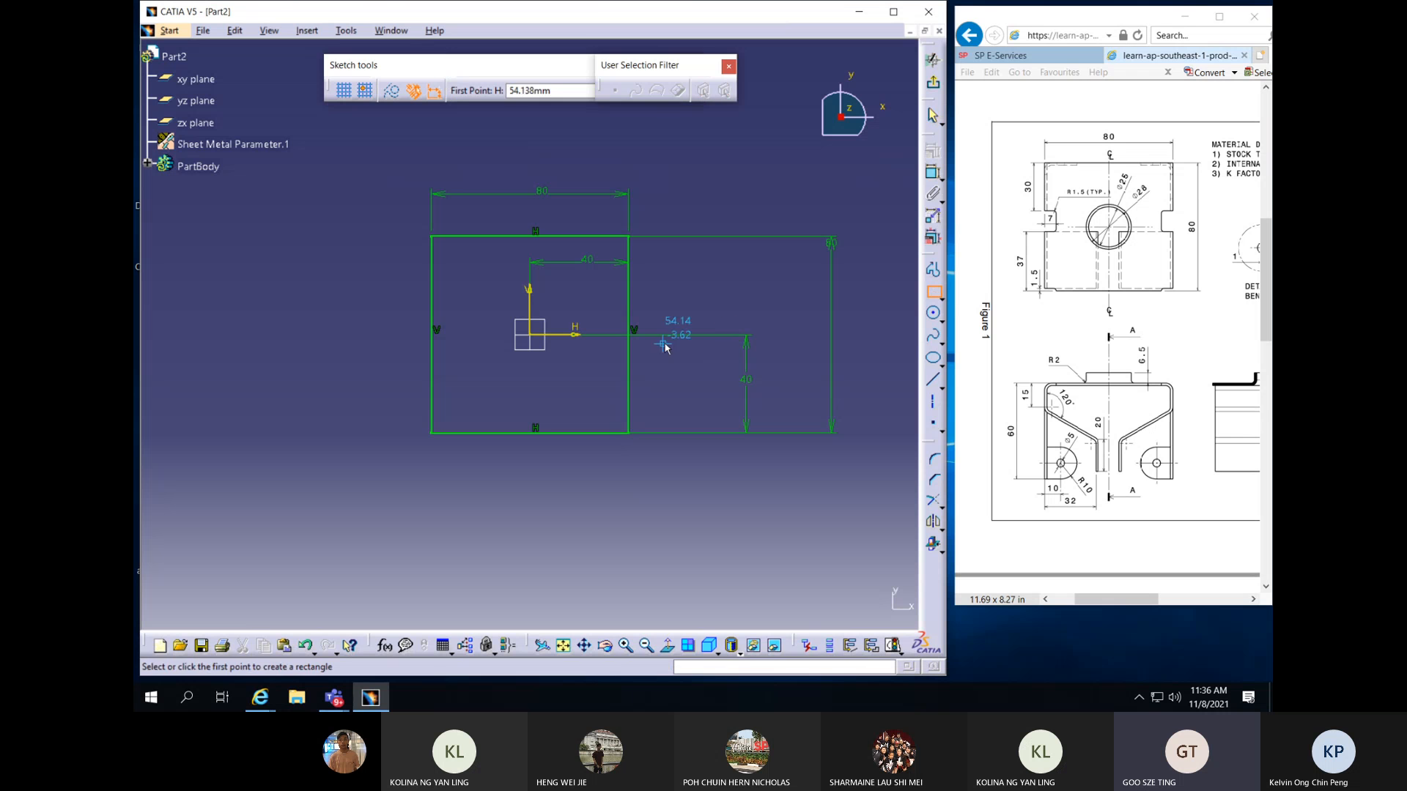
pyautogui.click(398, 301)
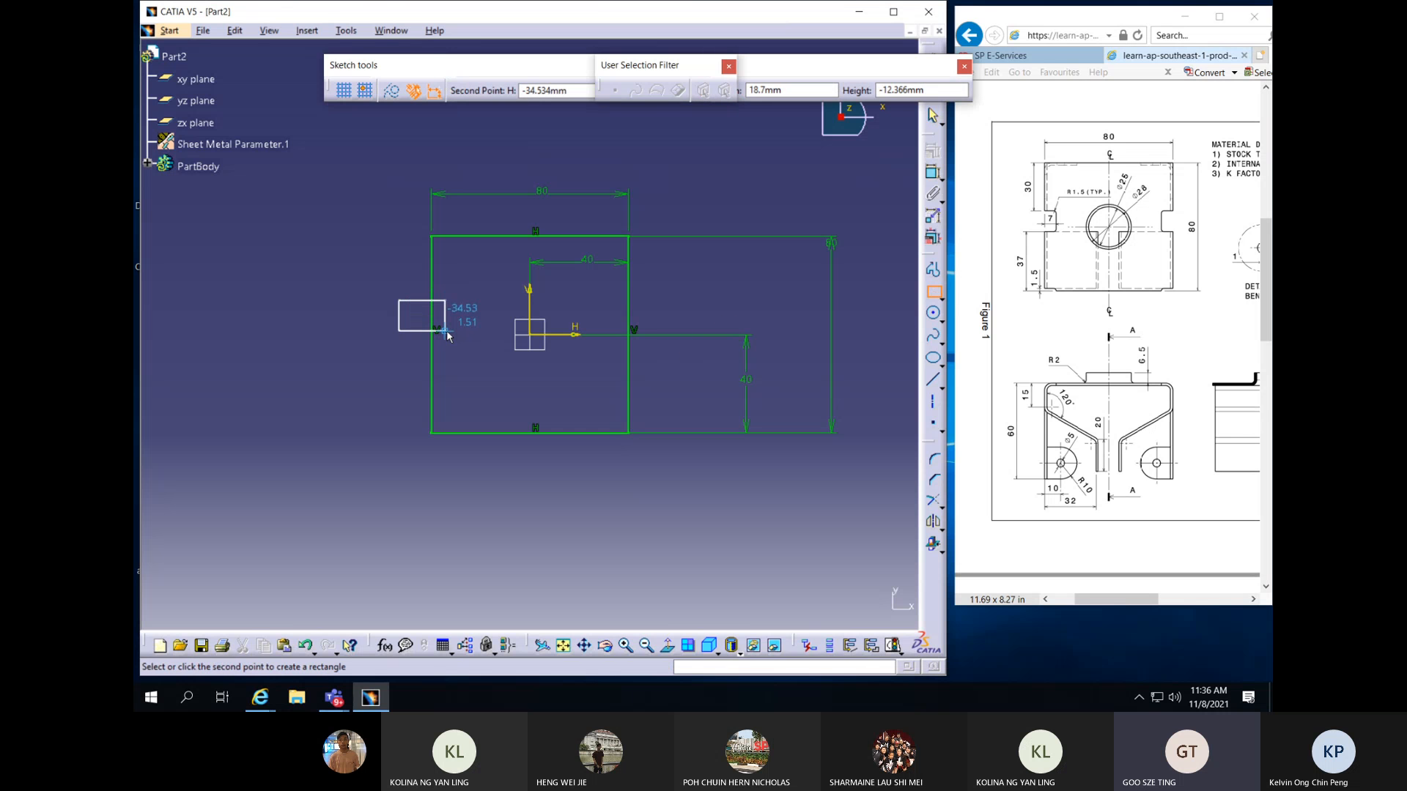
pyautogui.click(448, 343)
pyautogui.click(394, 444)
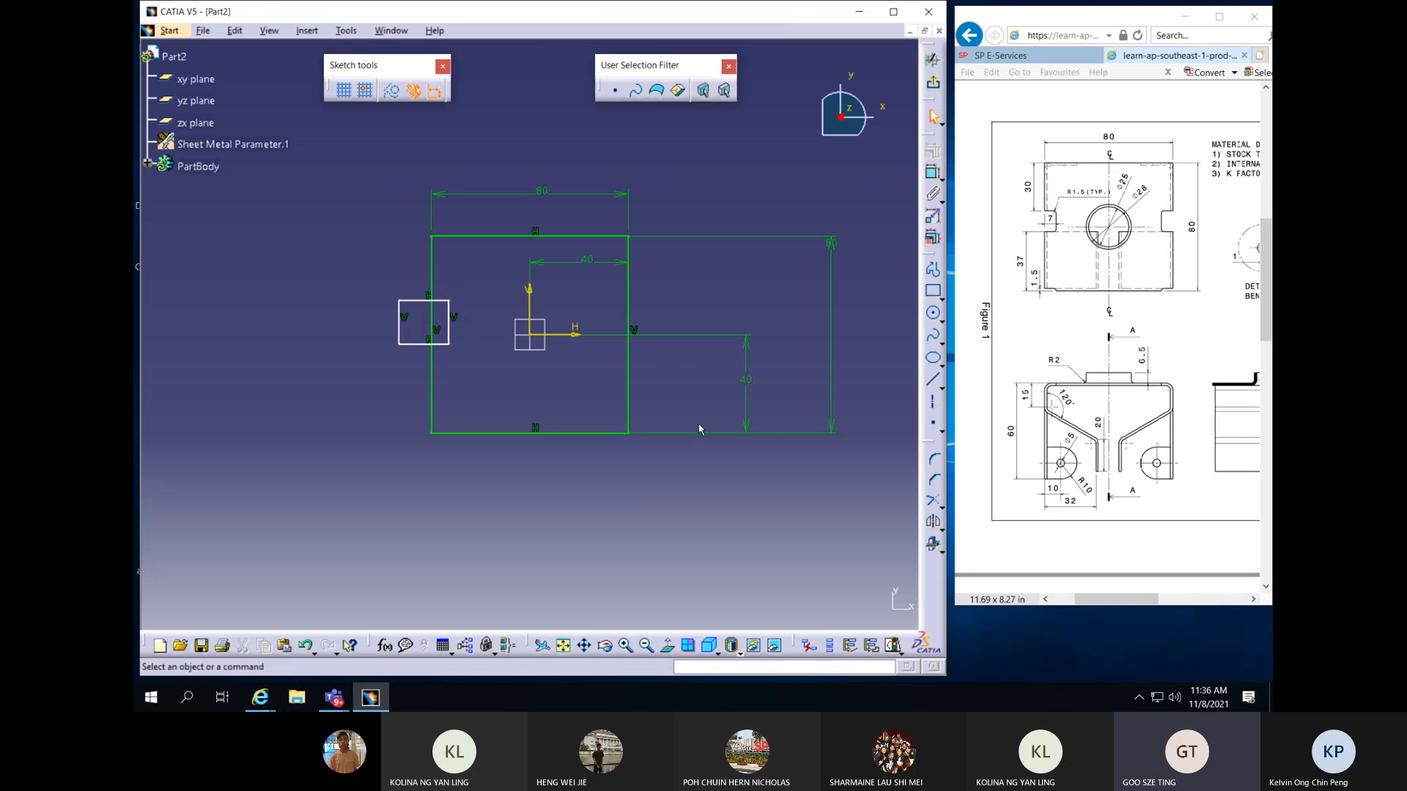
# Dimension the distance between the small rectangle's right edge and the square's left edge and set it to 7 mm
pyautogui.keyDown('ctrl'); pyautogui.moveTo(536, 516); pyautogui.dragTo(543, 449, button='middle'); pyautogui.keyUp('ctrl')
pyautogui.moveTo(470, 414); pyautogui.dragTo(496, 453, button='middle')
pyautogui.scroll(-1, 496, 453)
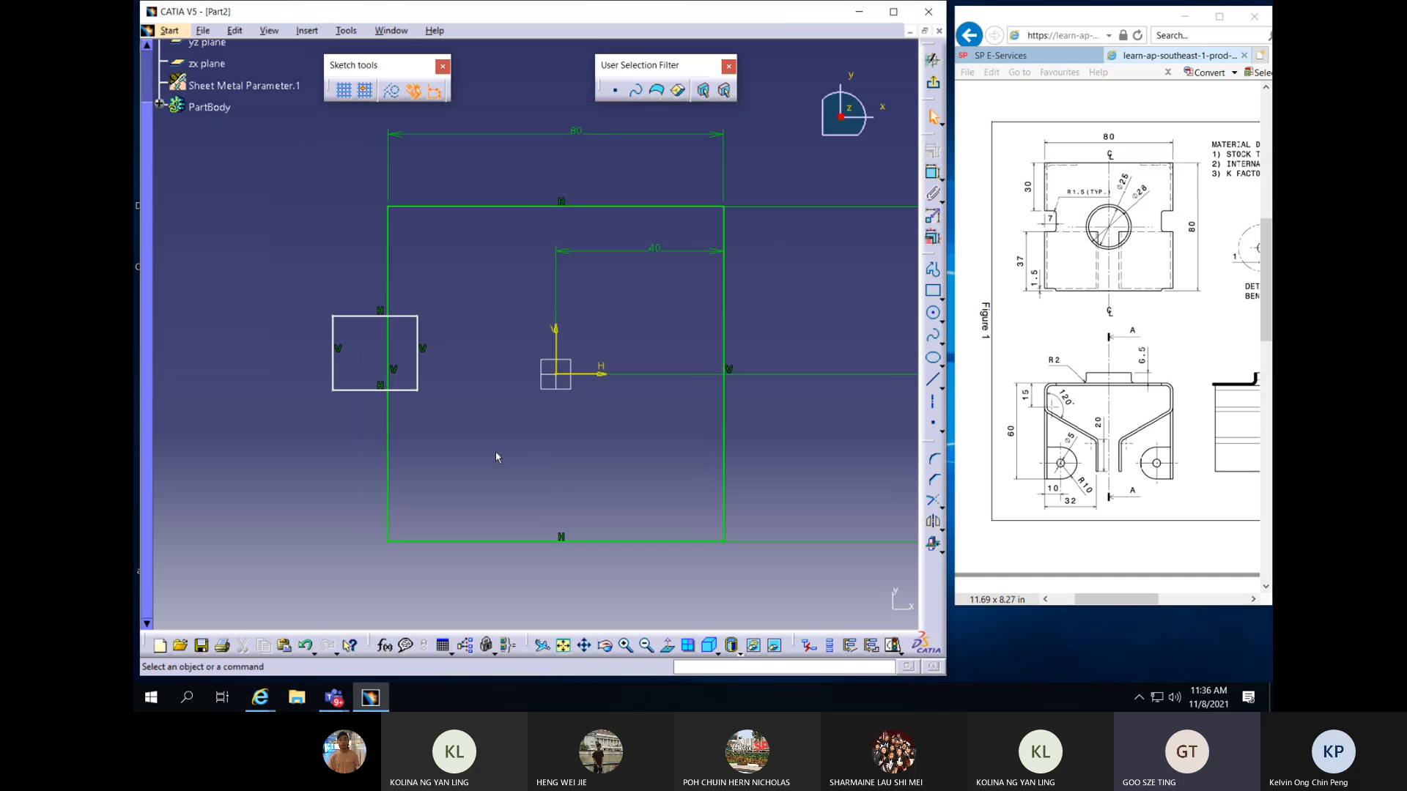
pyautogui.click(419, 365)
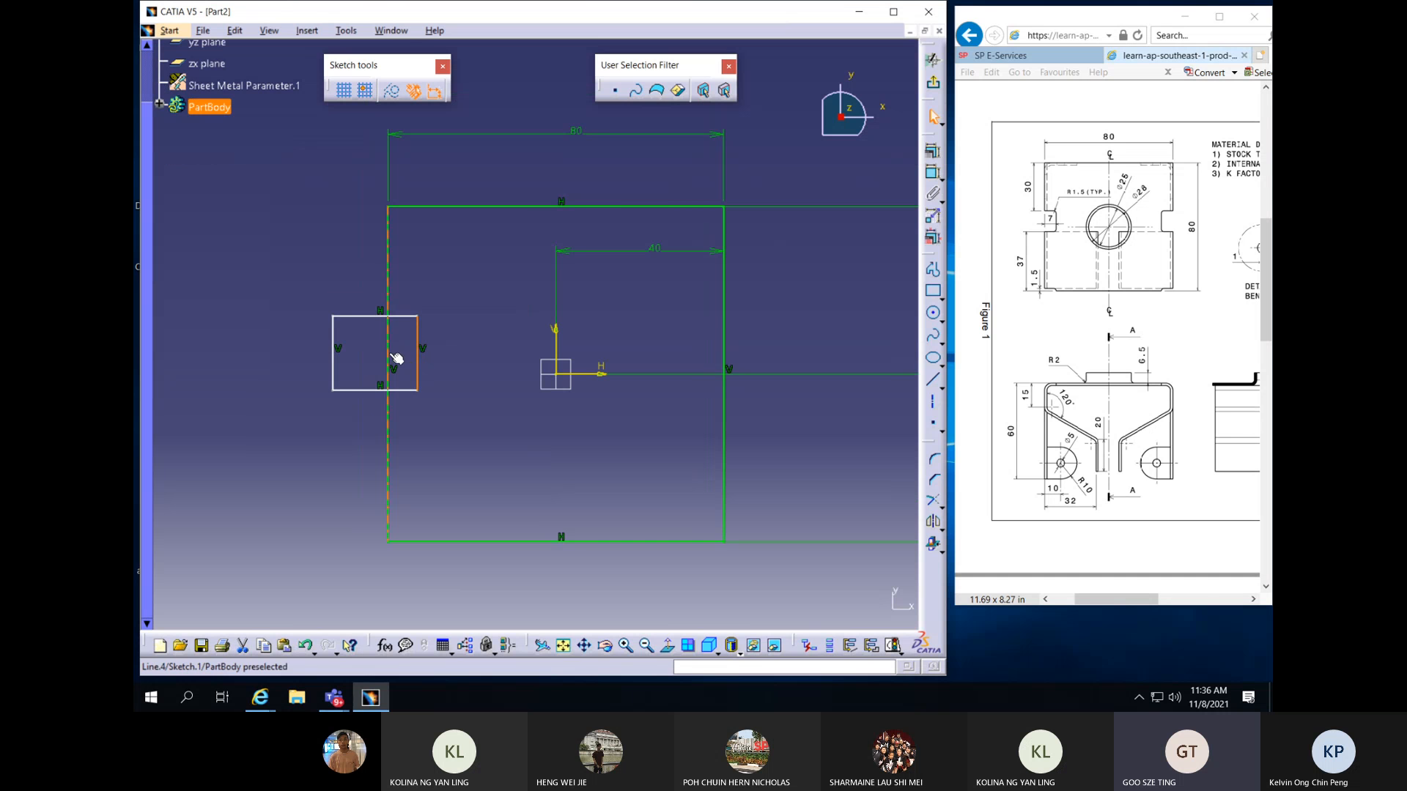
pyautogui.keyDown('ctrl'); pyautogui.click(388, 355); pyautogui.keyUp('ctrl')
pyautogui.click(931, 173)
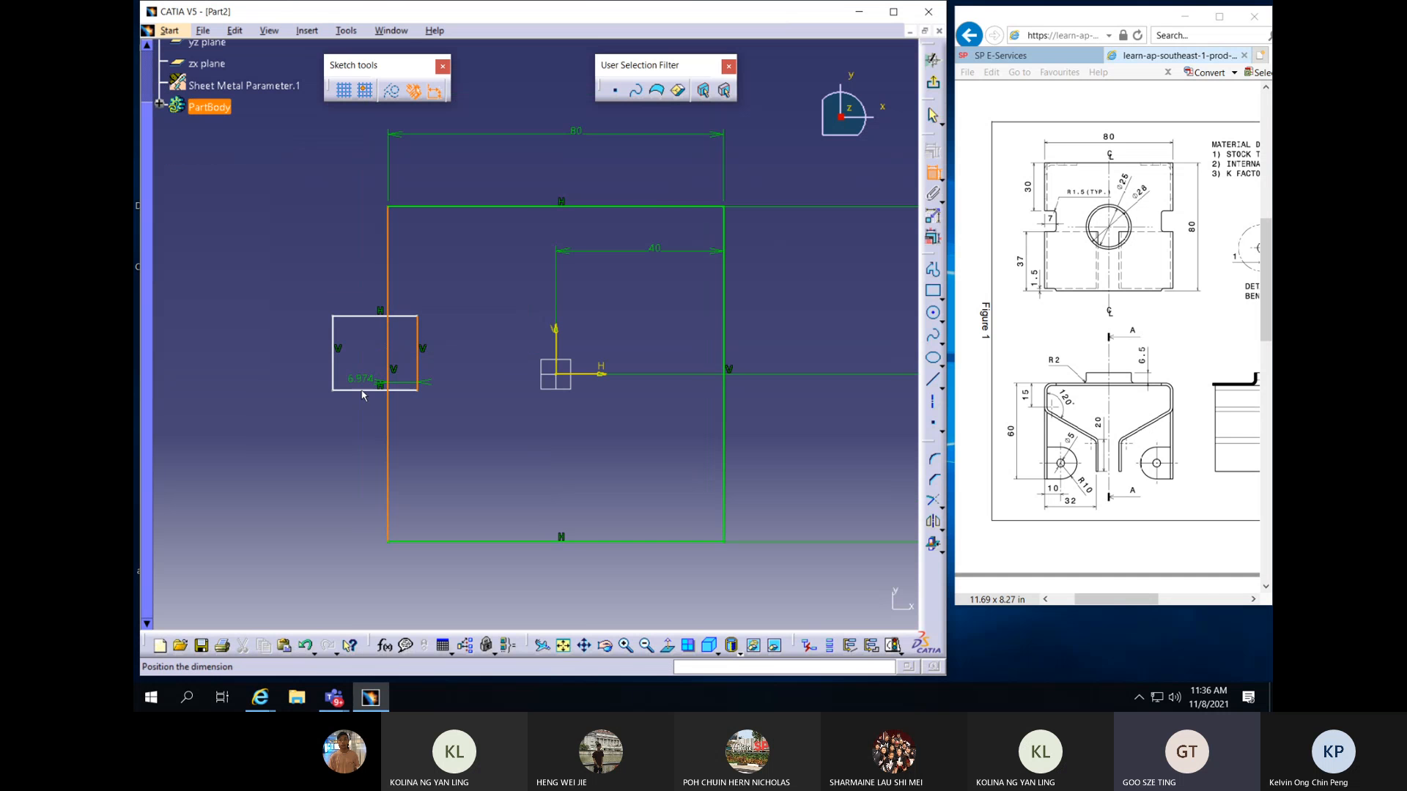
pyautogui.click(358, 434)
pyautogui.doubleClick(358, 434)
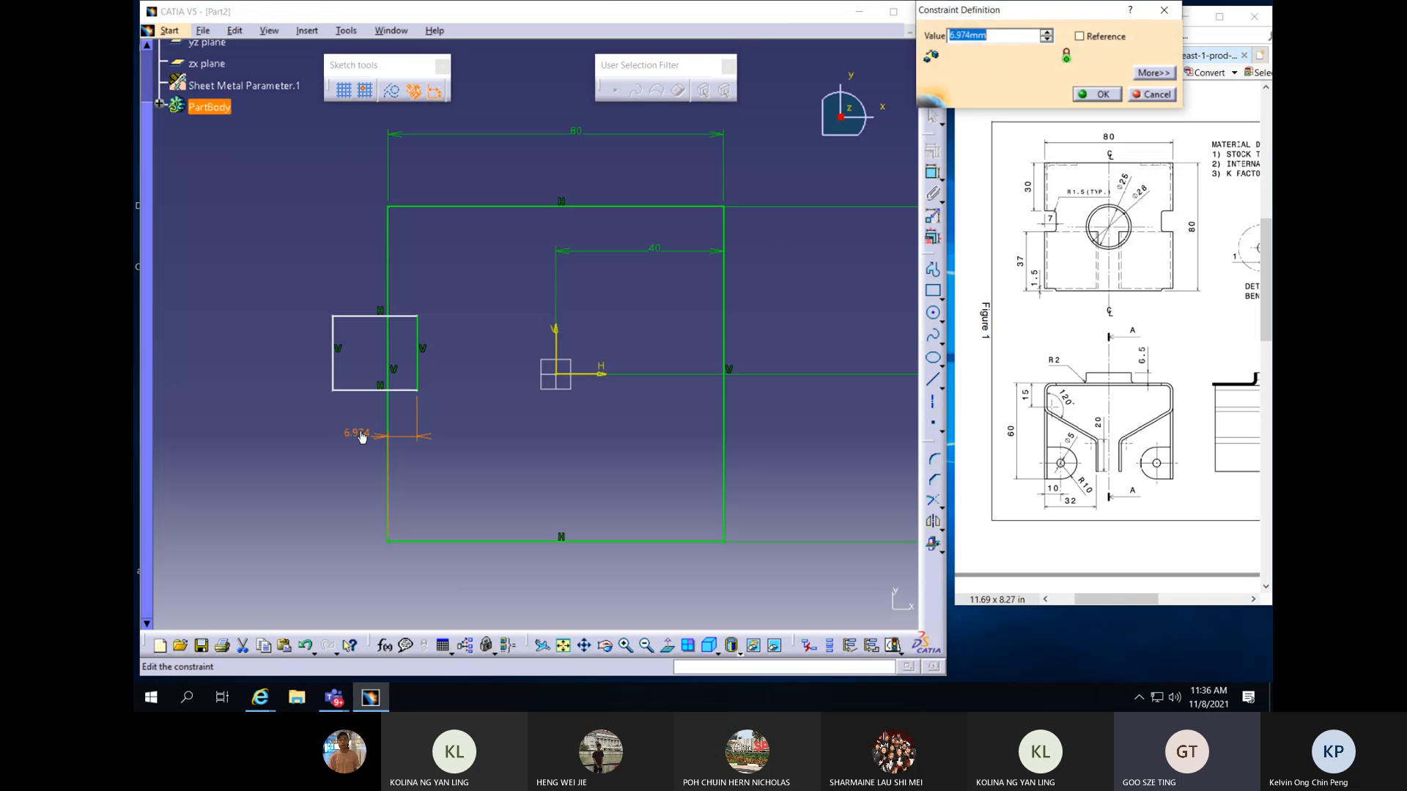
pyautogui.write('7')
pyautogui.press('Return')
pyautogui.click(1028, 232)
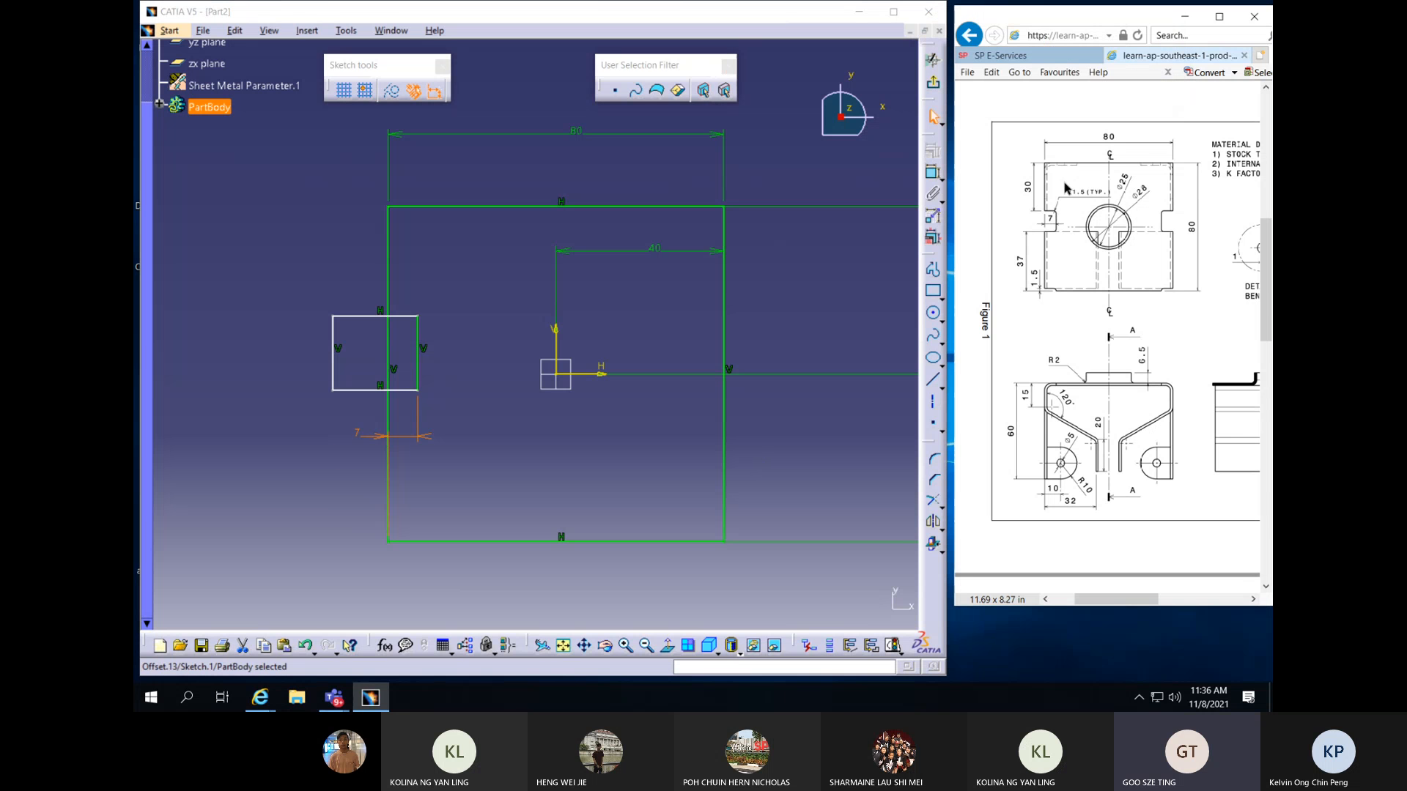
# Dimension the distance from the small rectangle's upper edge to the square's upper edge and set it to 30 mm
pyautogui.click(403, 317)
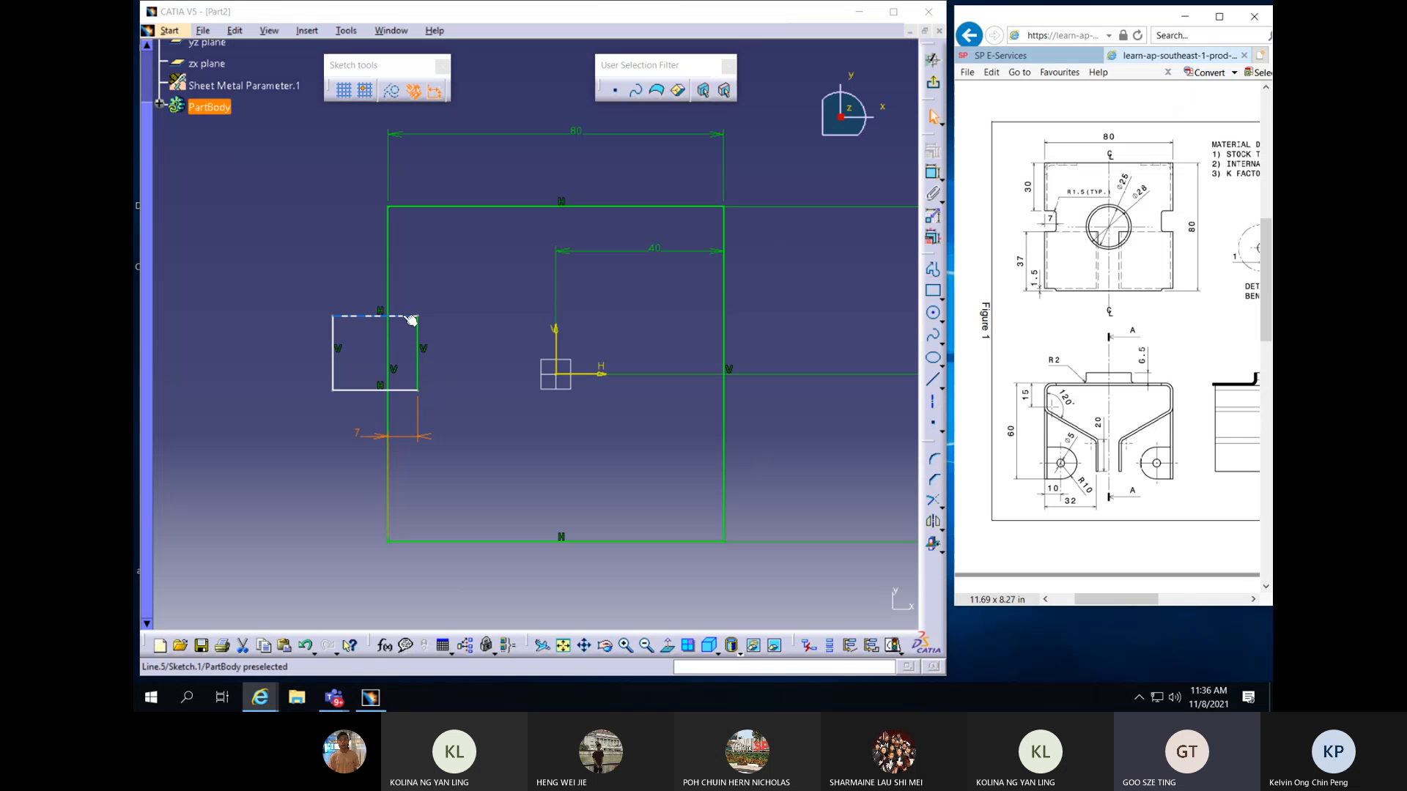
pyautogui.keyDown('ctrl'); pyautogui.click(414, 206); pyautogui.keyUp('ctrl')
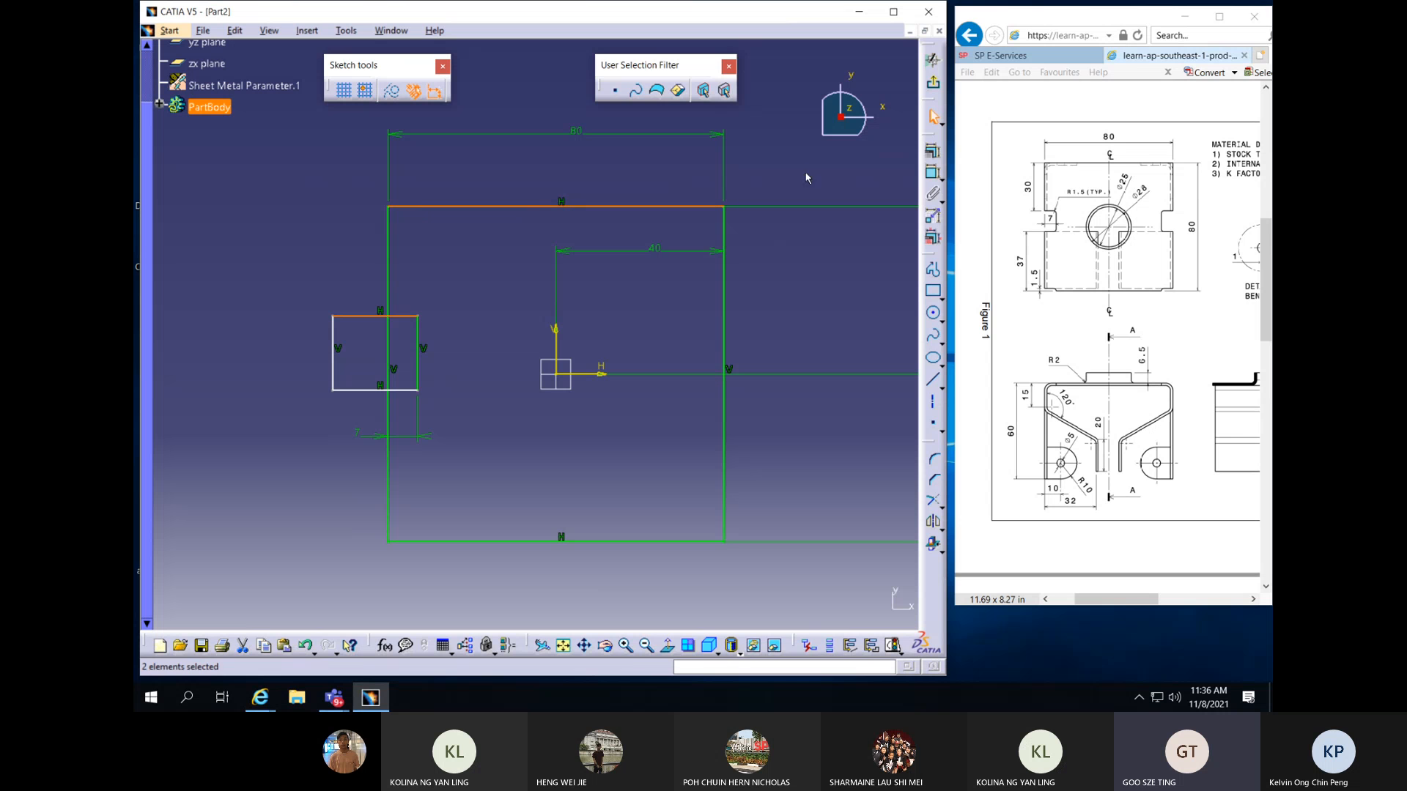
pyautogui.click(933, 150)
pyautogui.doubleClick(346, 254)
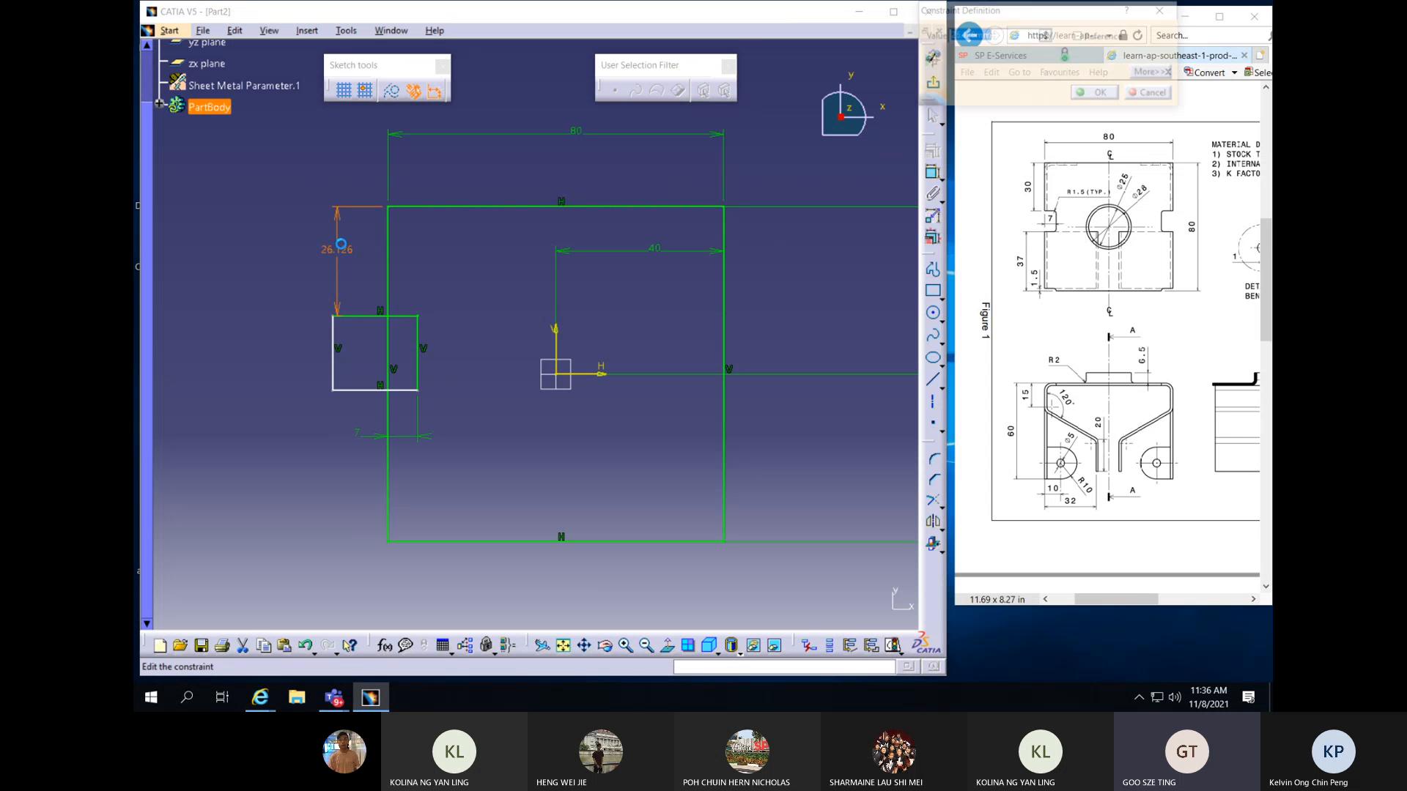
pyautogui.write('30')
pyautogui.press('Return')
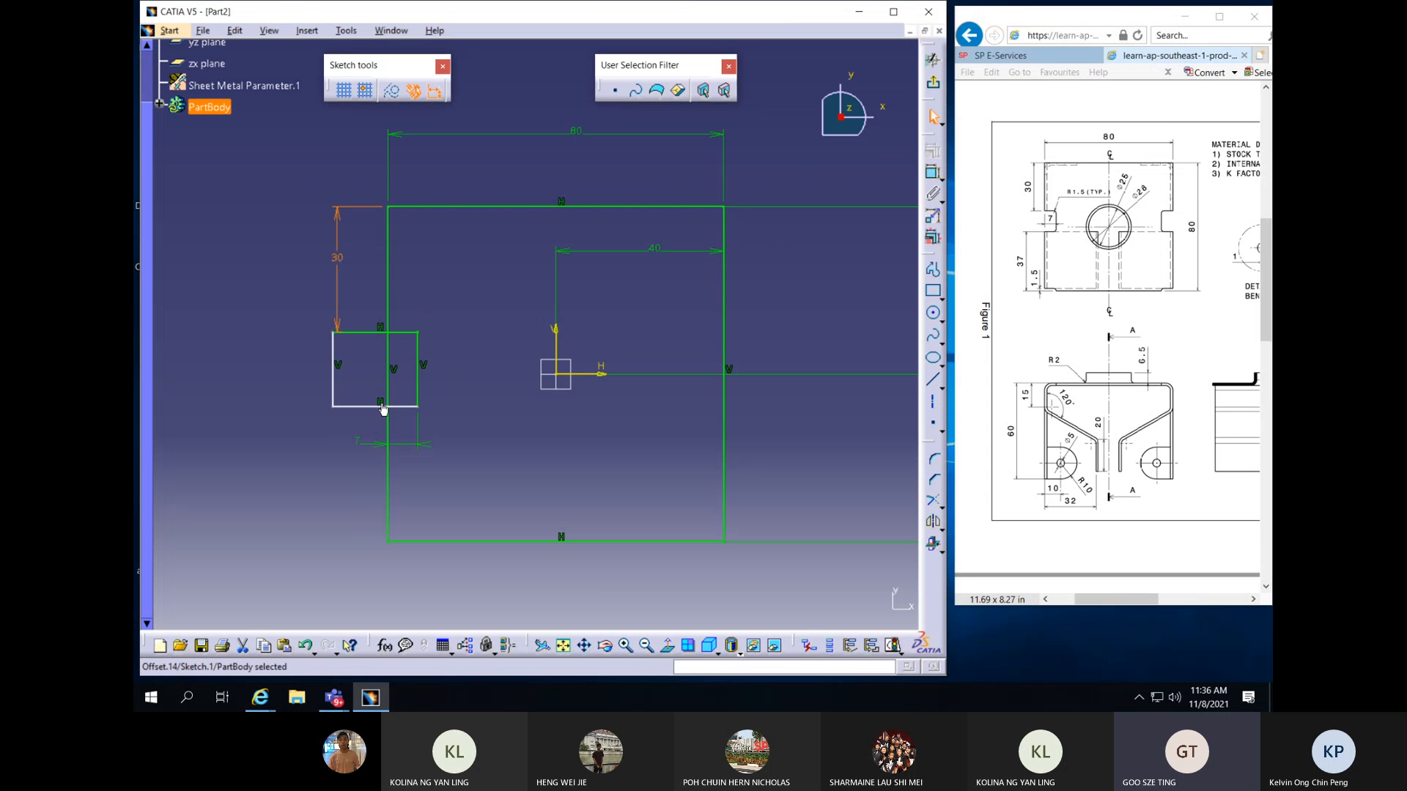
# Dimension the distance from the small rectangle's lower edge to the square's lower edge and set it to 37 mm
pyautogui.click(382, 407)
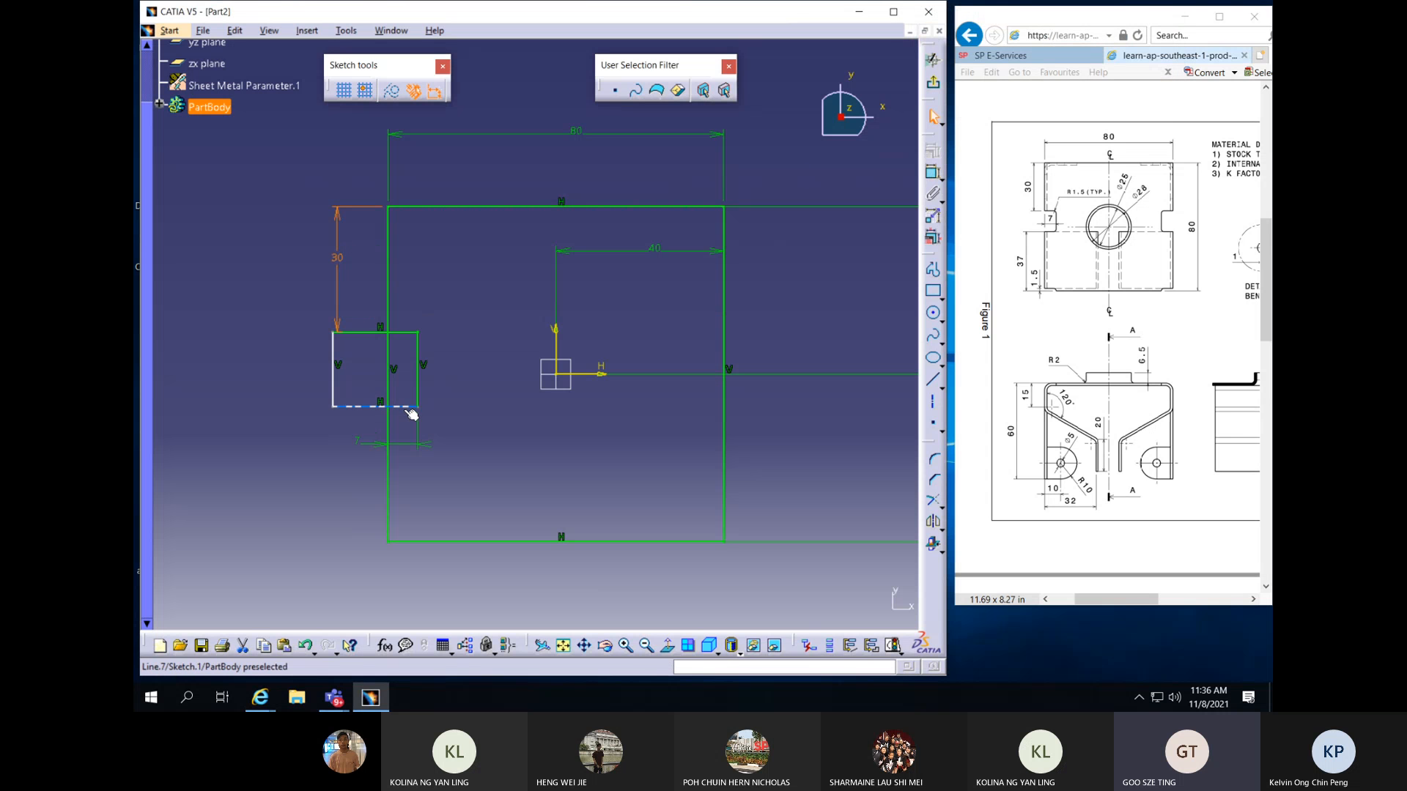
pyautogui.keyDown('ctrl'); pyautogui.click(441, 542); pyautogui.keyUp('ctrl')
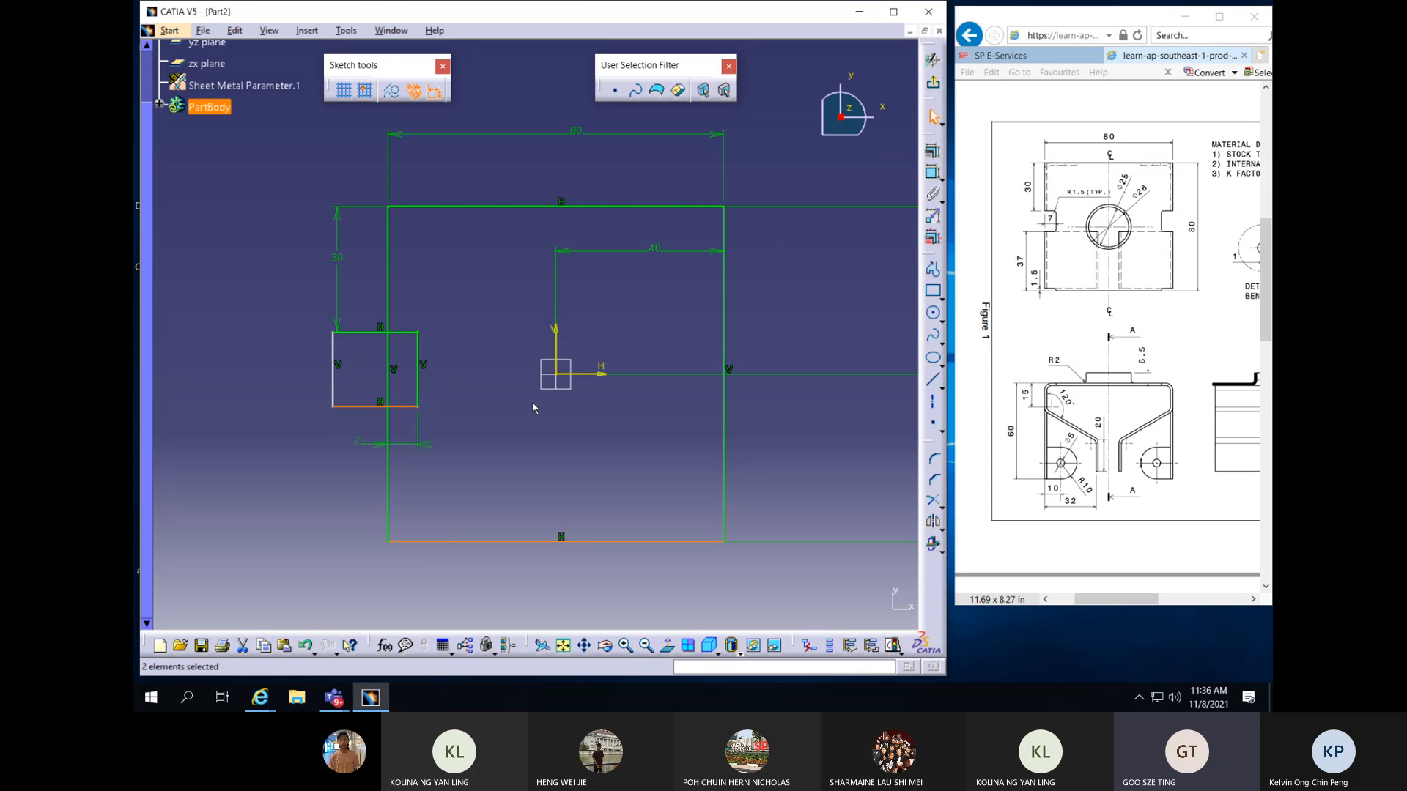
pyautogui.click(932, 173)
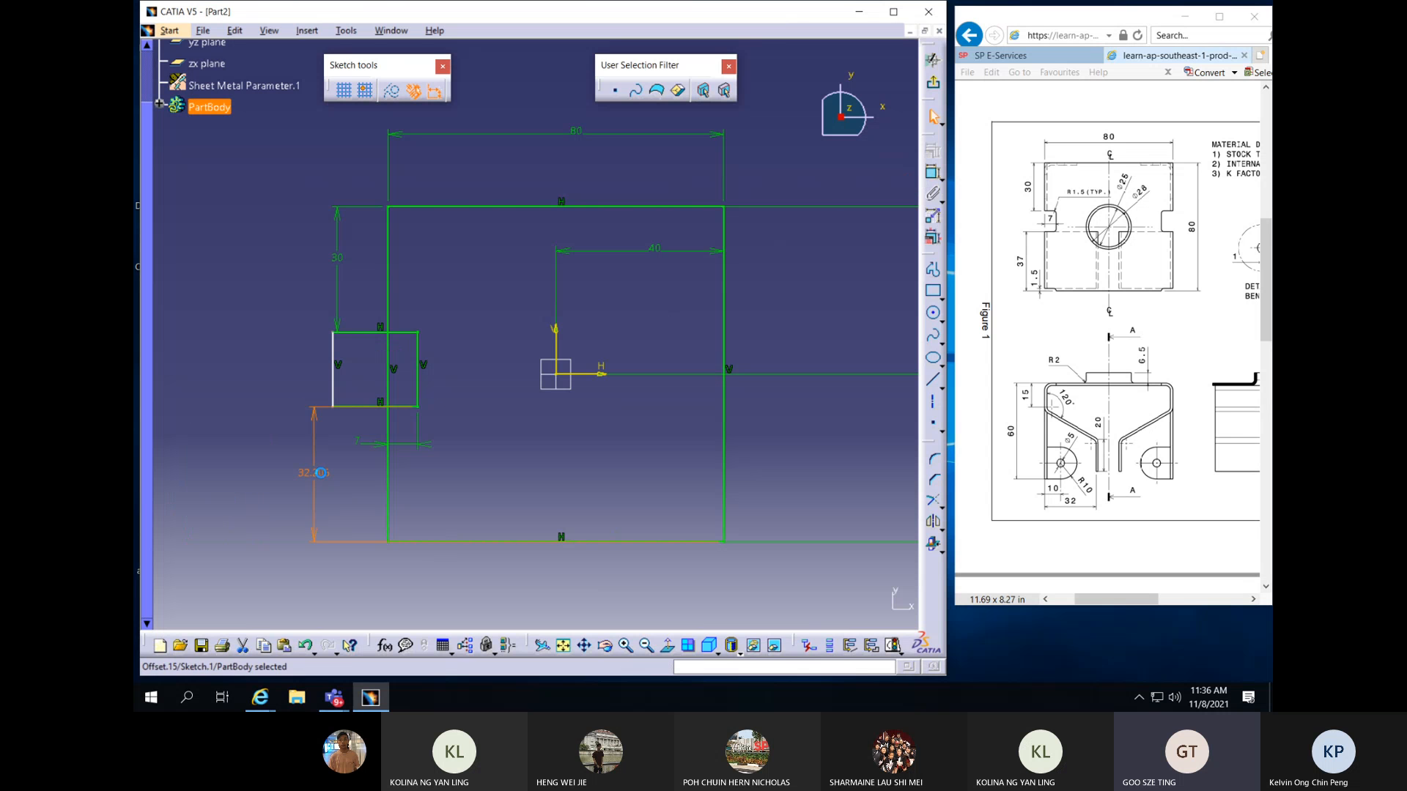
pyautogui.doubleClick(320, 472)
pyautogui.write('37')
pyautogui.press('Return')
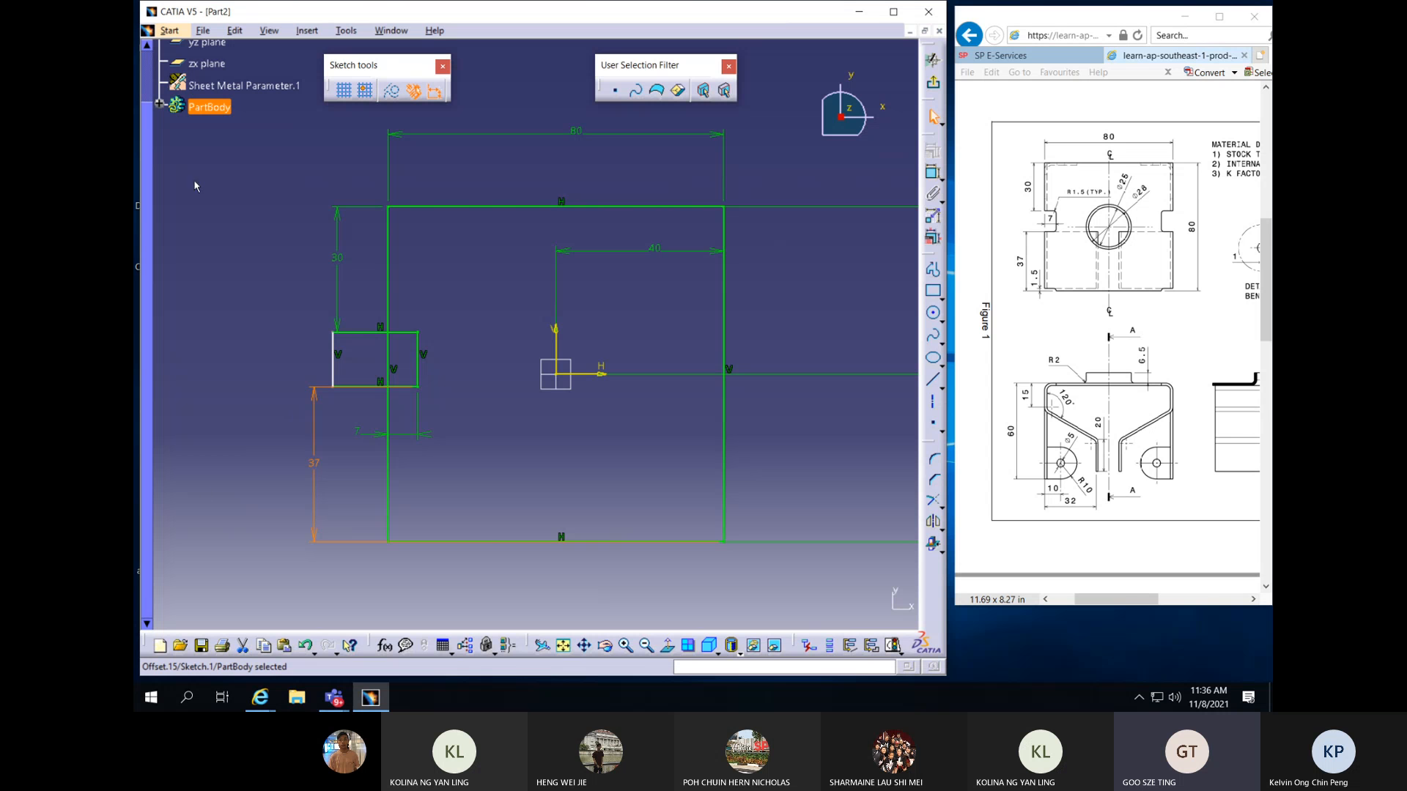
# Mirror the notch rectangle's upper, right and lower lines about the vertical axis
pyautogui.moveTo(603, 406); pyautogui.dragTo(556, 354, button='middle')
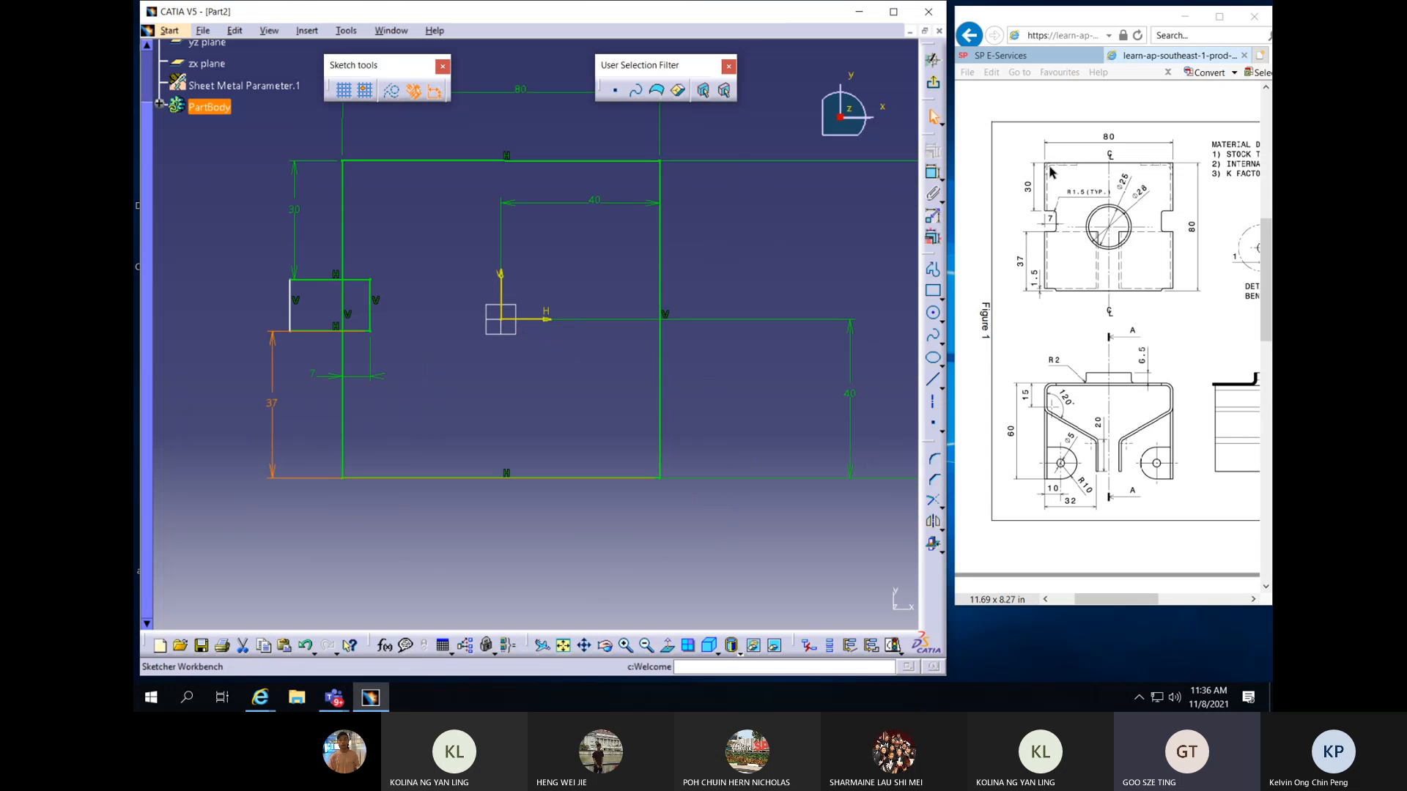
pyautogui.click(366, 281)
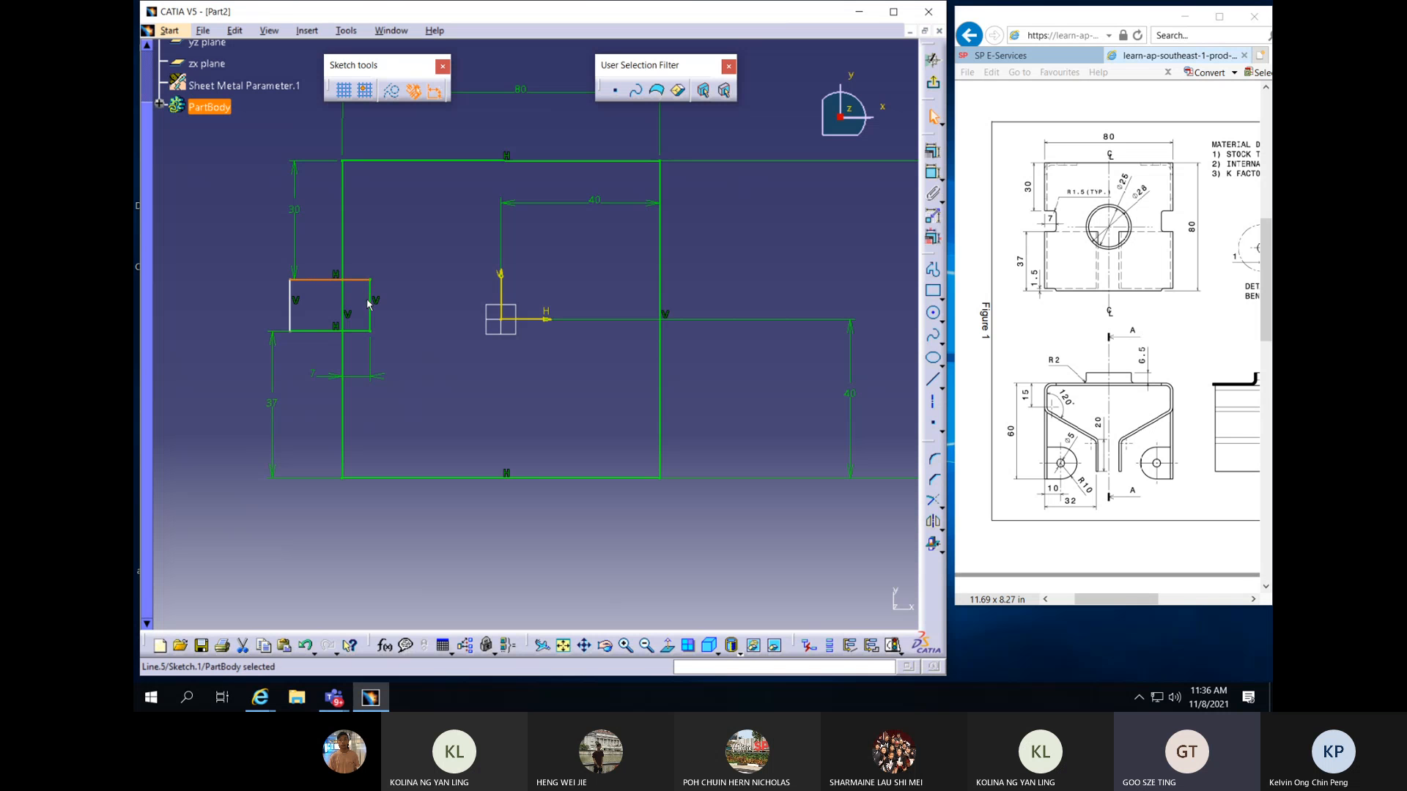
pyautogui.keyDown('ctrl'); pyautogui.click(370, 304); pyautogui.keyUp('ctrl')
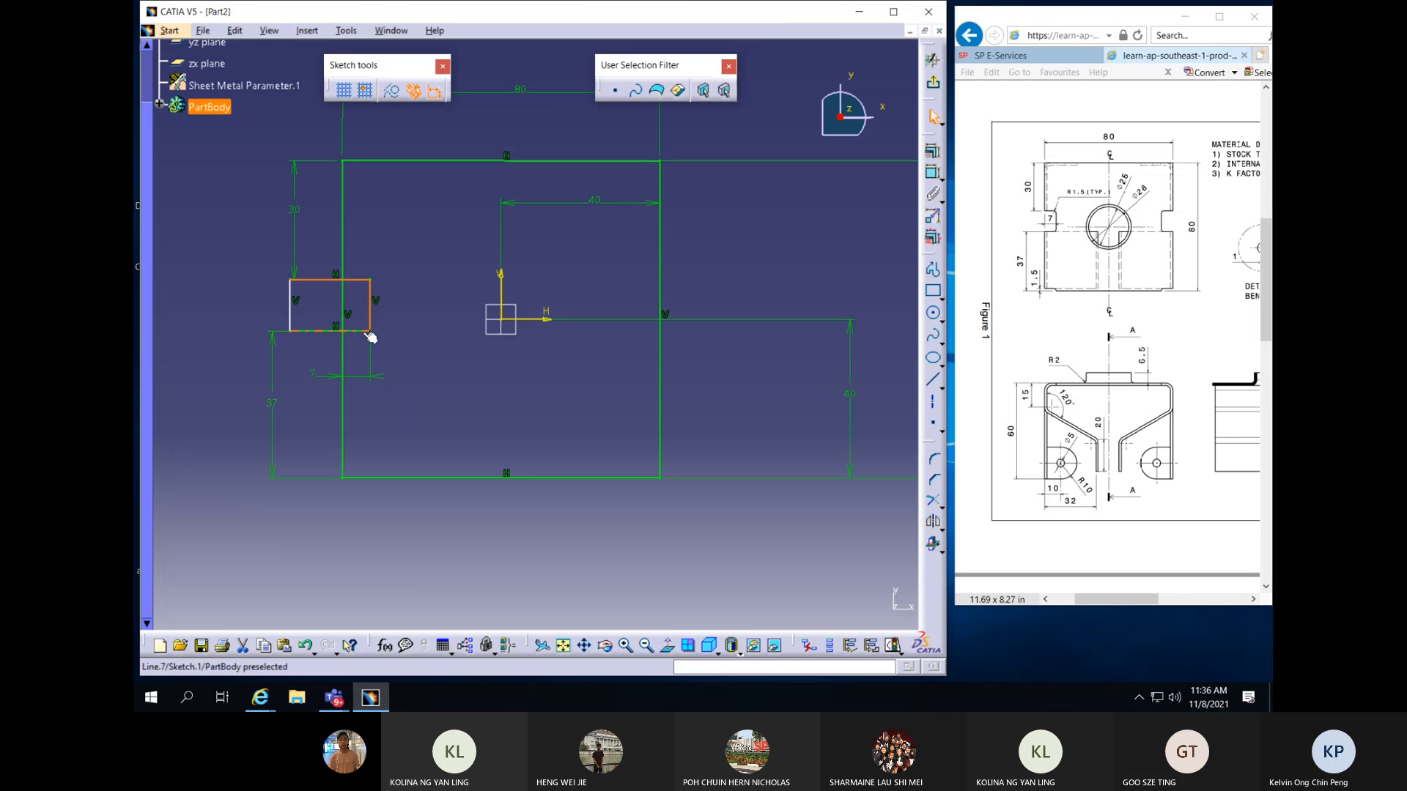
pyautogui.keyDown('ctrl'); pyautogui.click(365, 332); pyautogui.keyUp('ctrl')
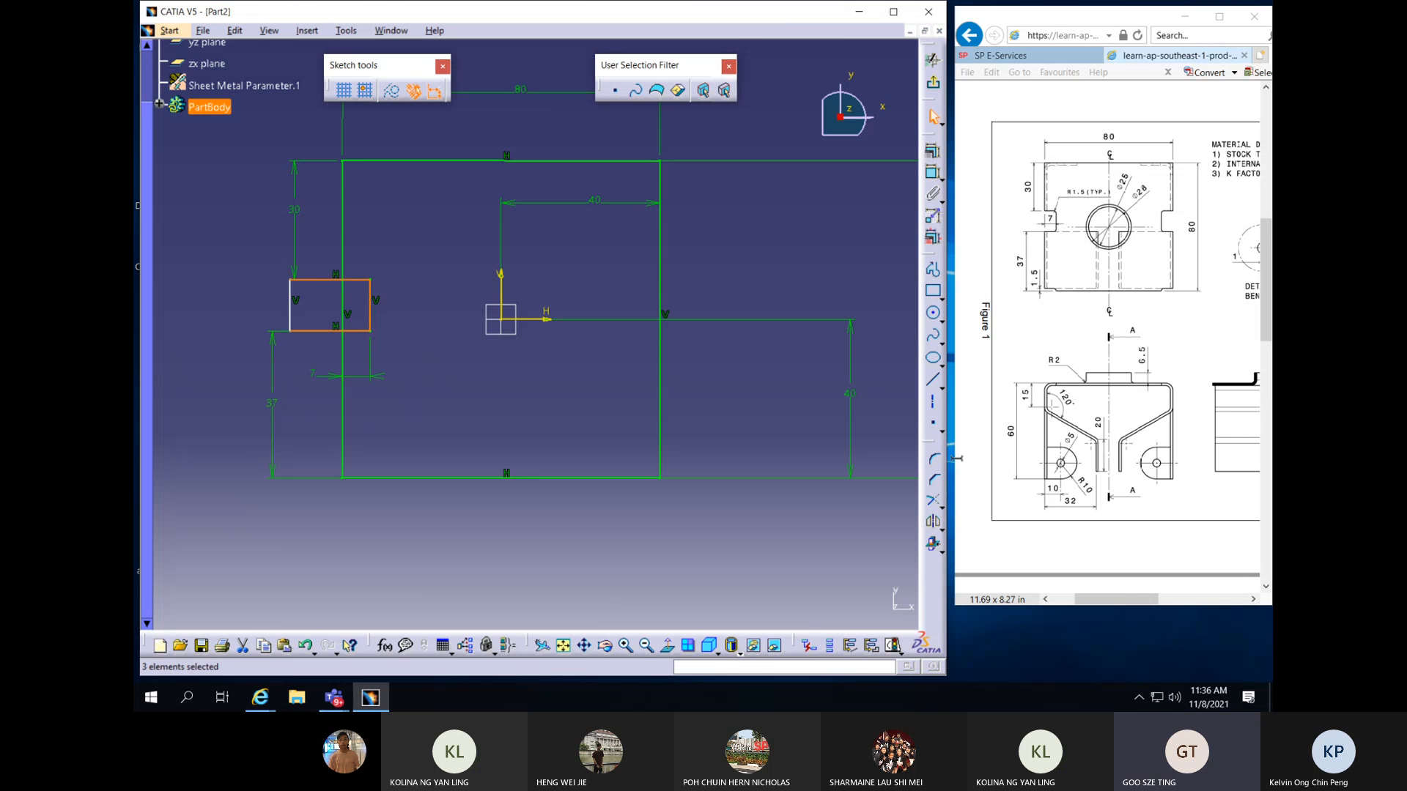
pyautogui.click(933, 524)
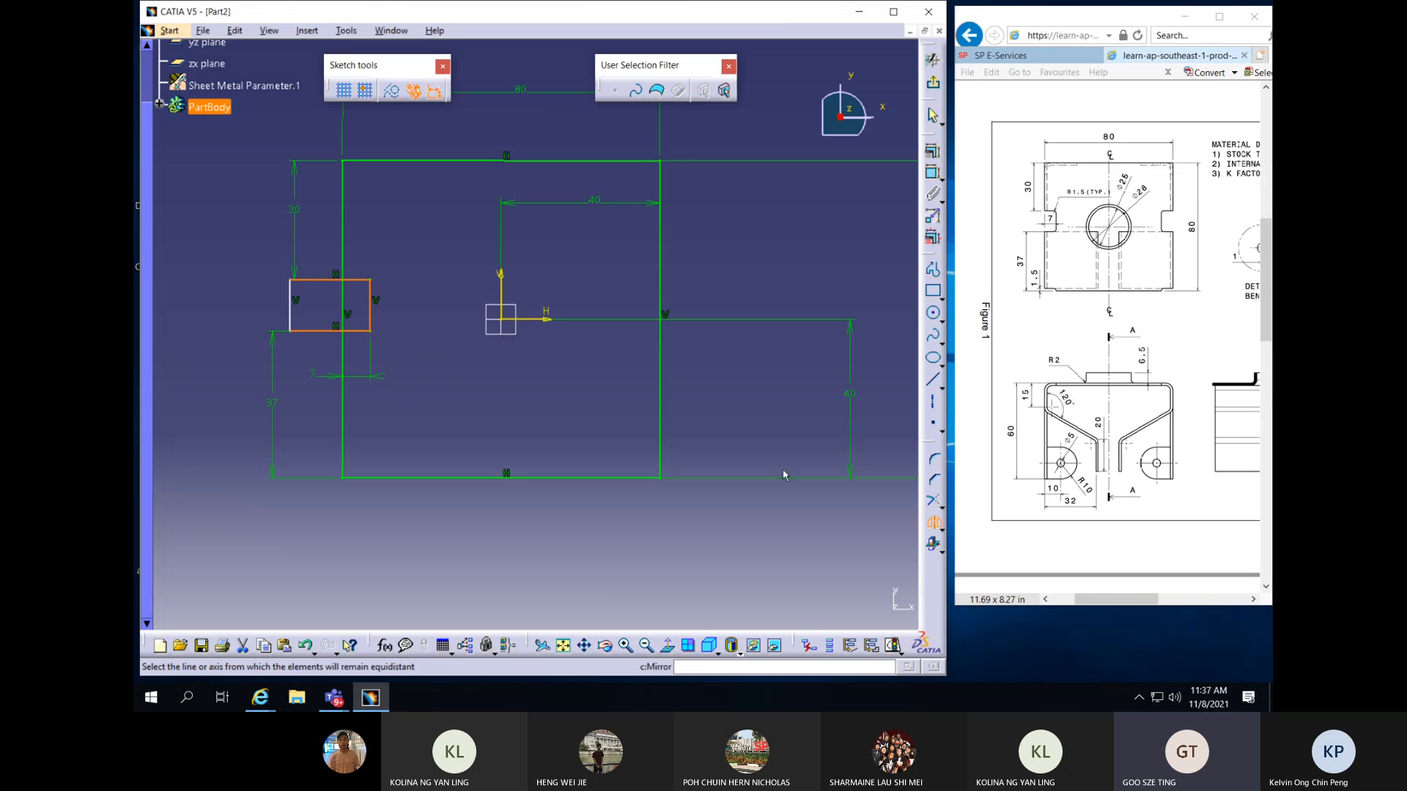
pyautogui.click(501, 306)
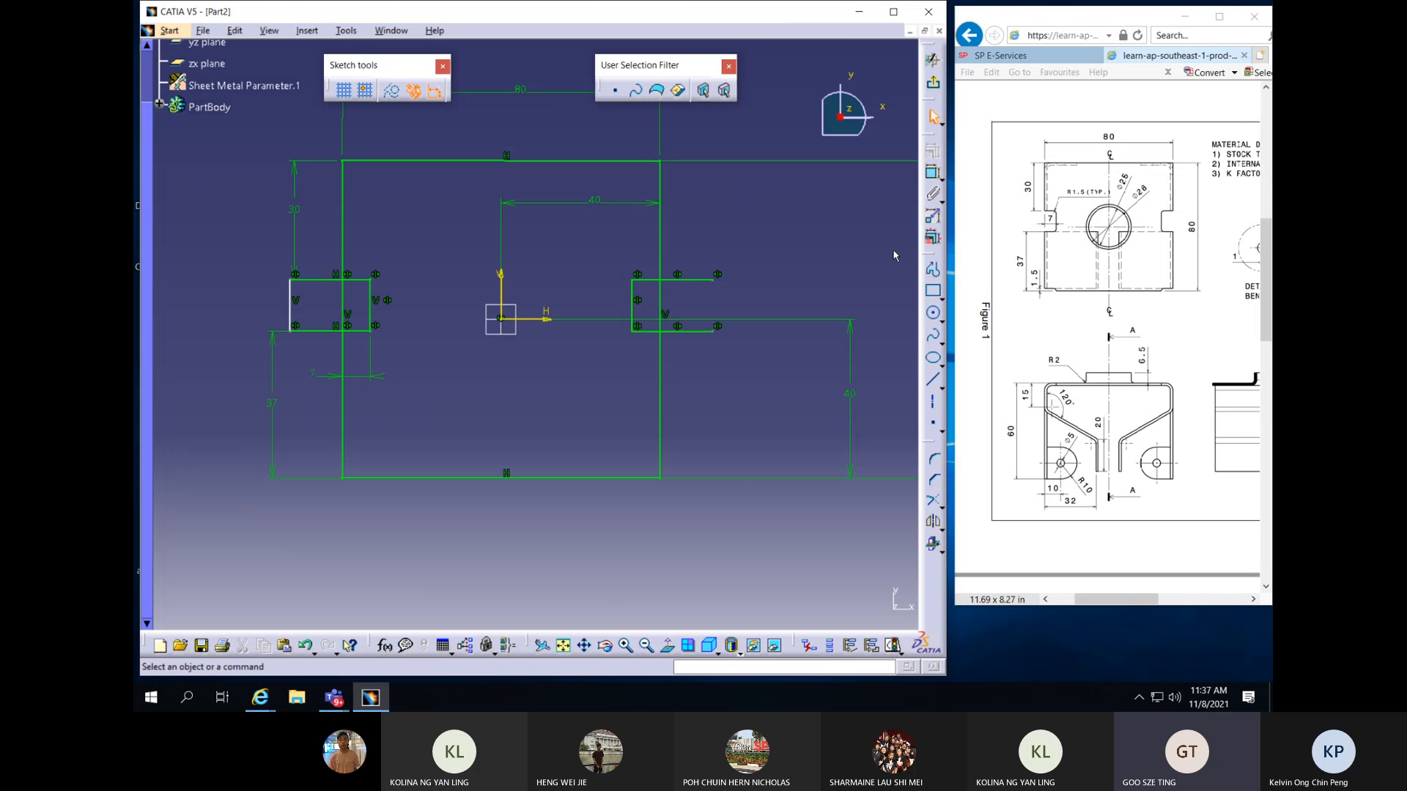
# Break the square's right and left edges where they meet the upper lines of the two notches
pyautogui.click(942, 511)
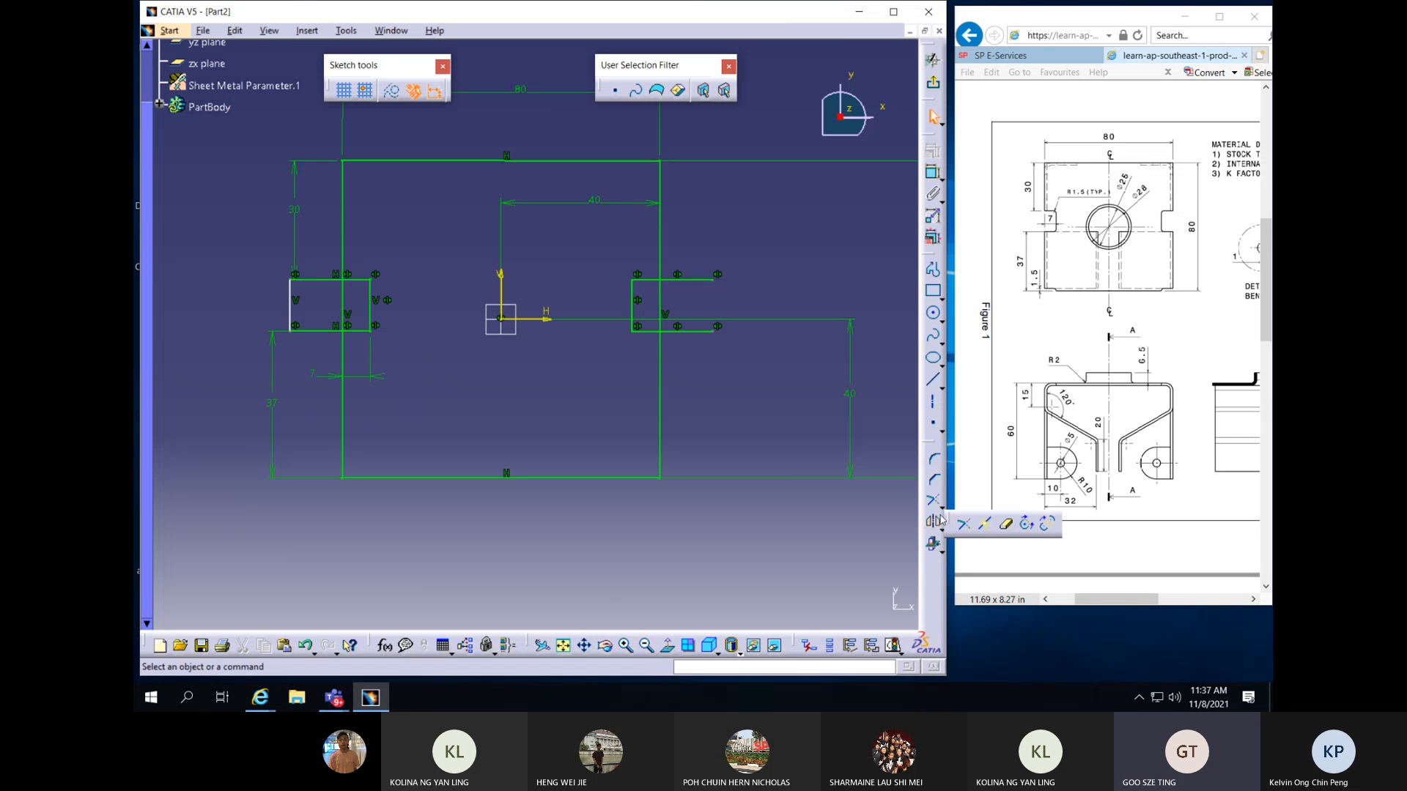
pyautogui.click(984, 526)
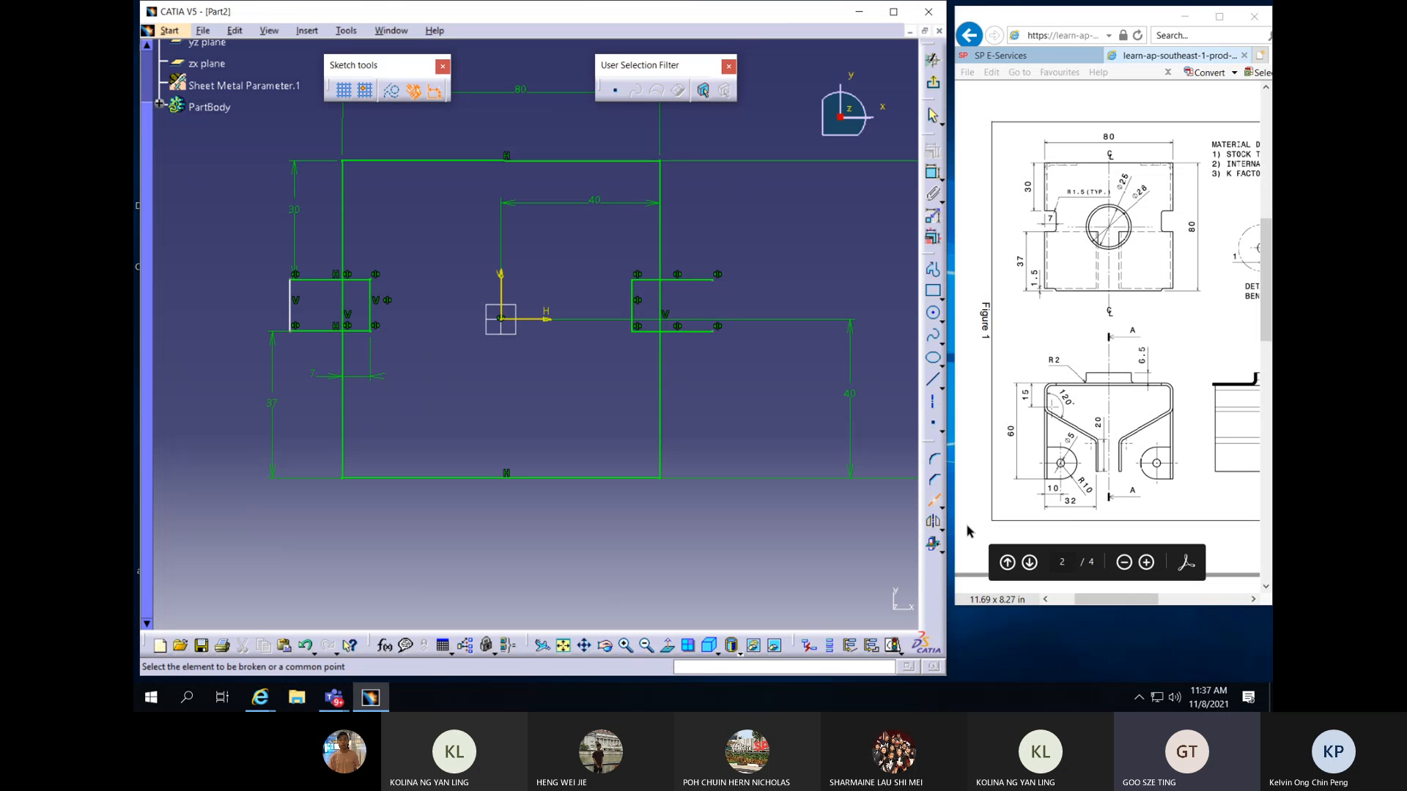
pyautogui.click(657, 285)
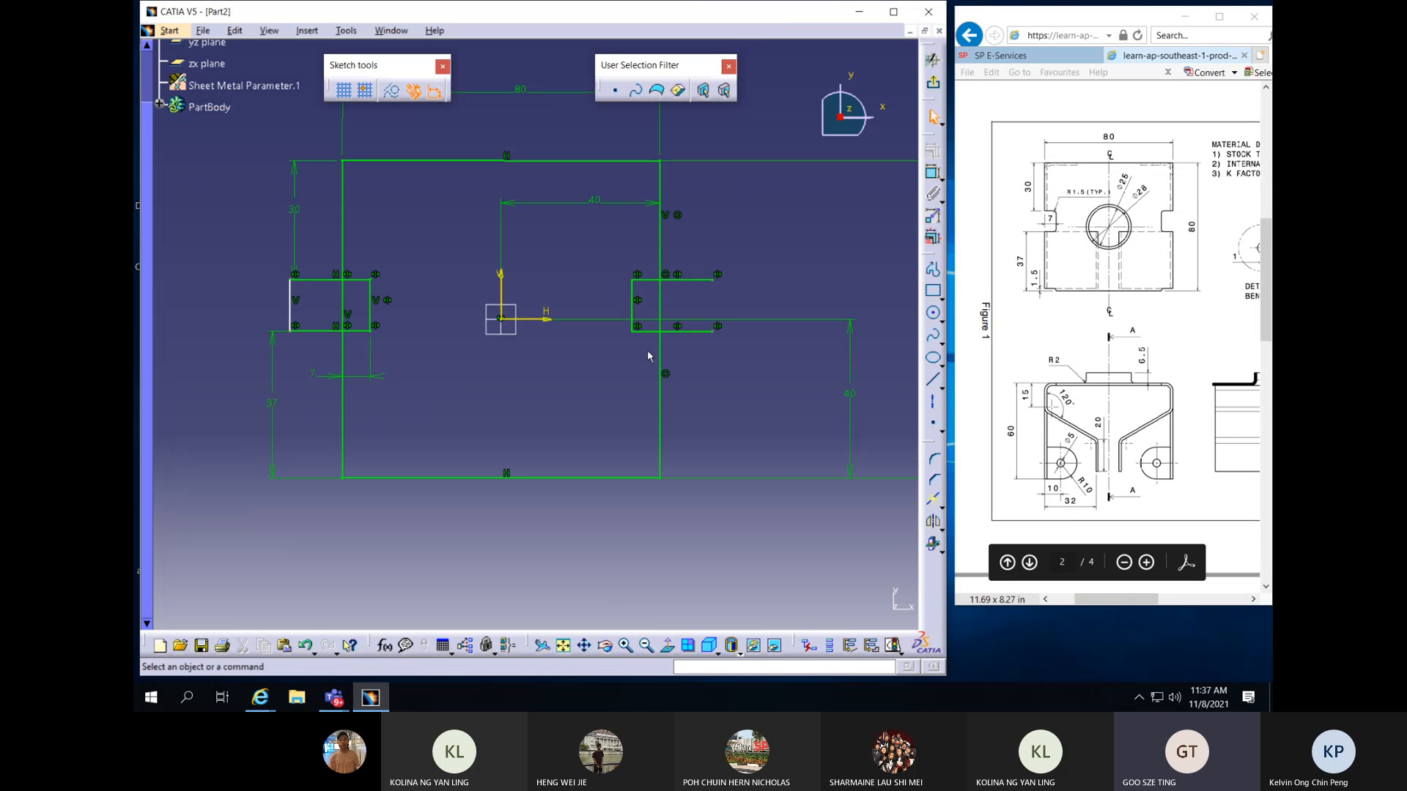
pyautogui.click(932, 499)
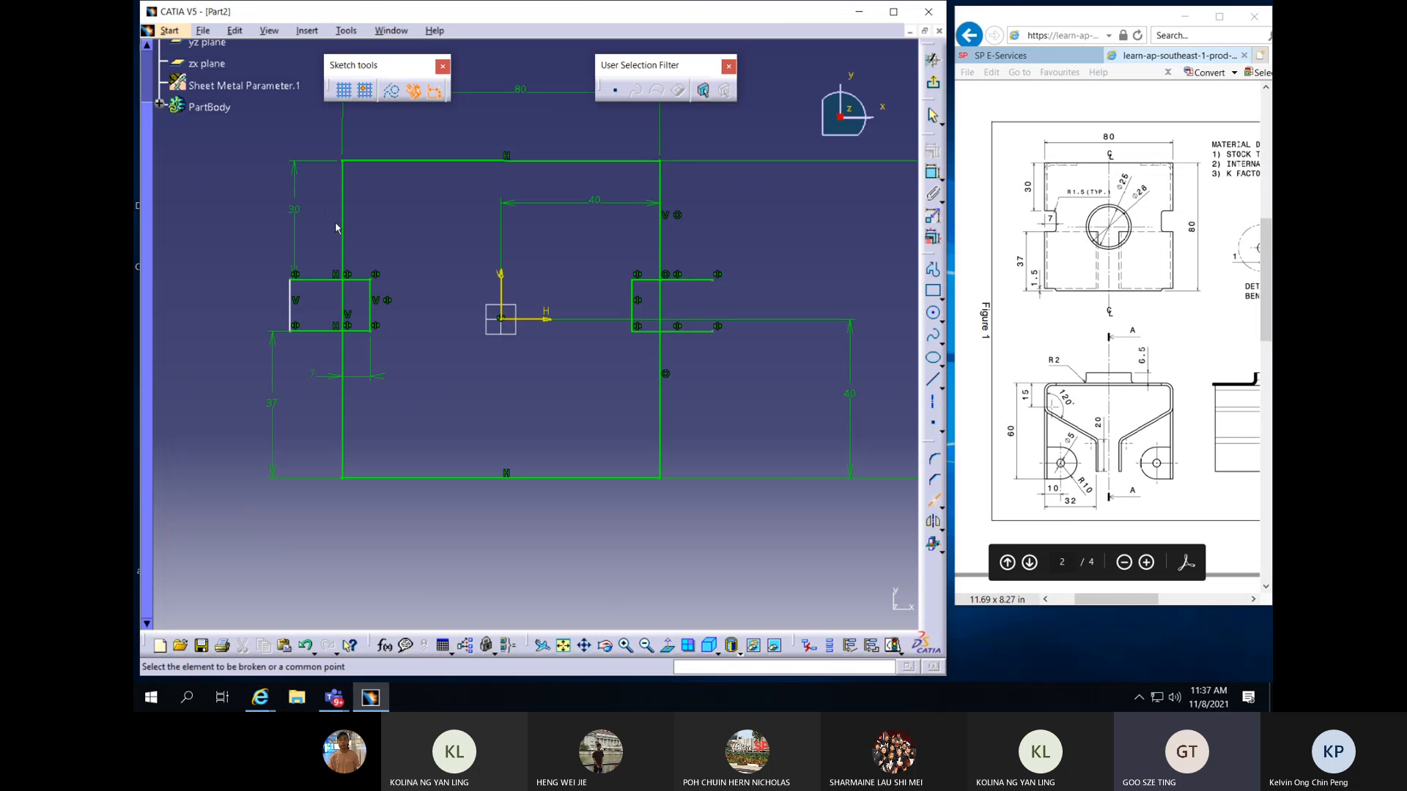
pyautogui.click(342, 246)
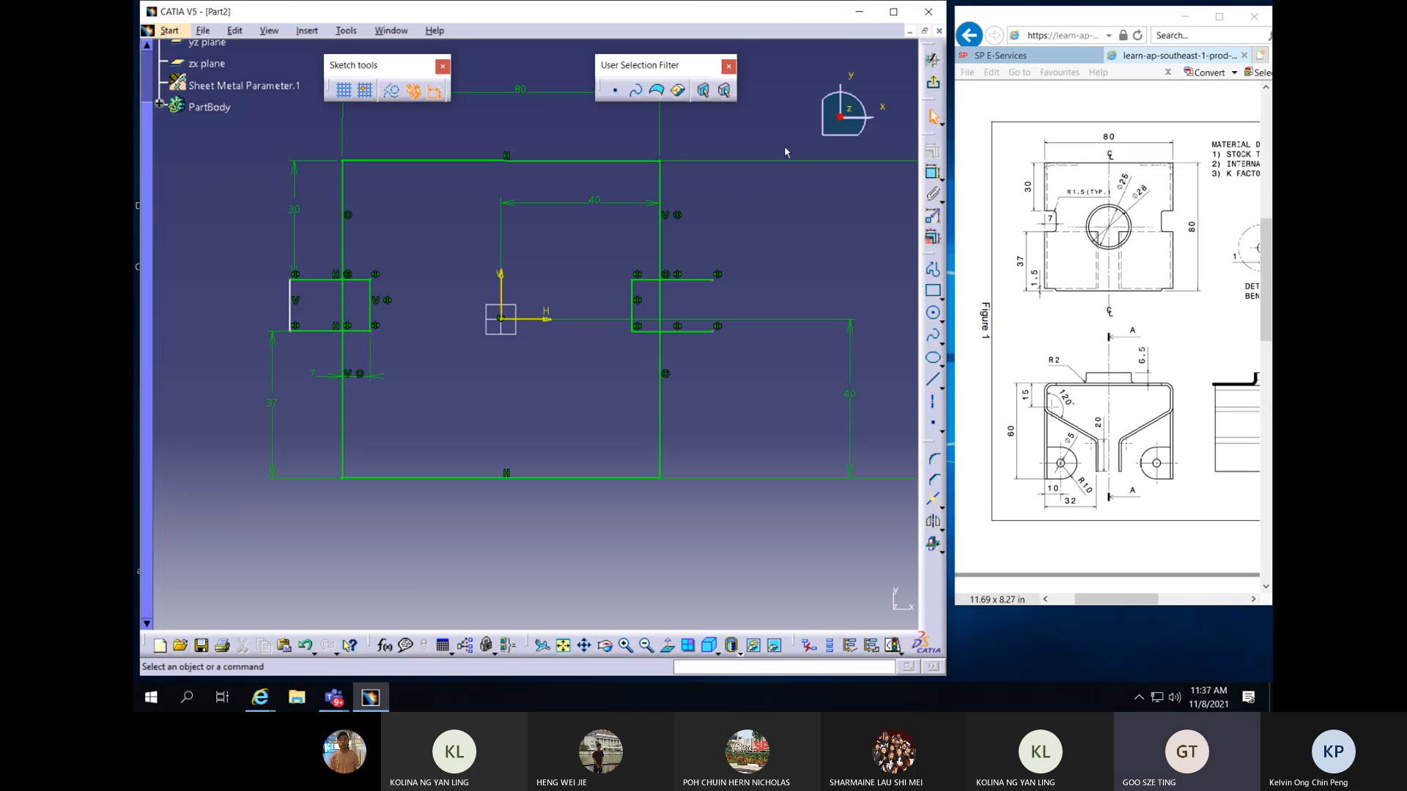
# Trim the square's left edge and the left rectangle's horizontal lines against each other to open the left notch
pyautogui.click(940, 505)
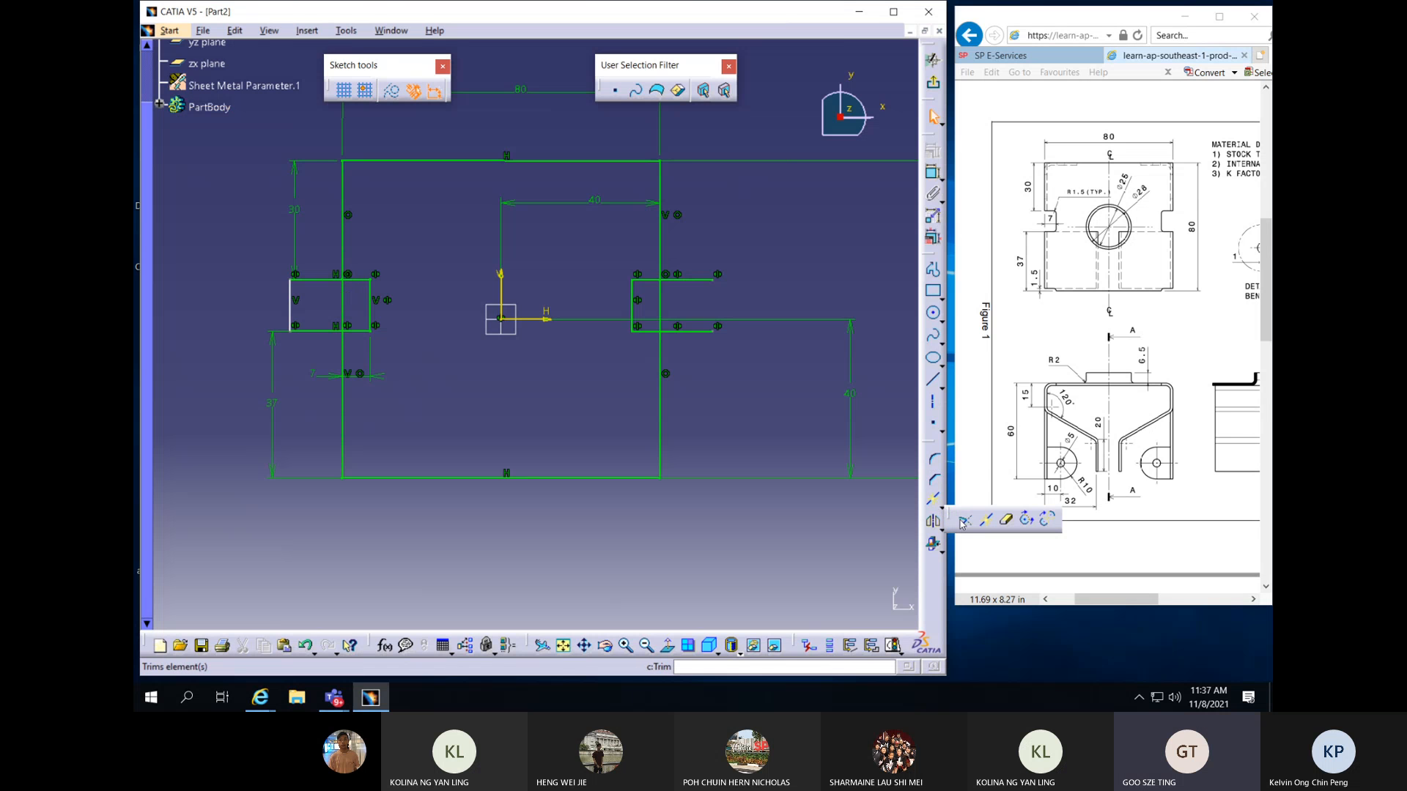
pyautogui.click(964, 521)
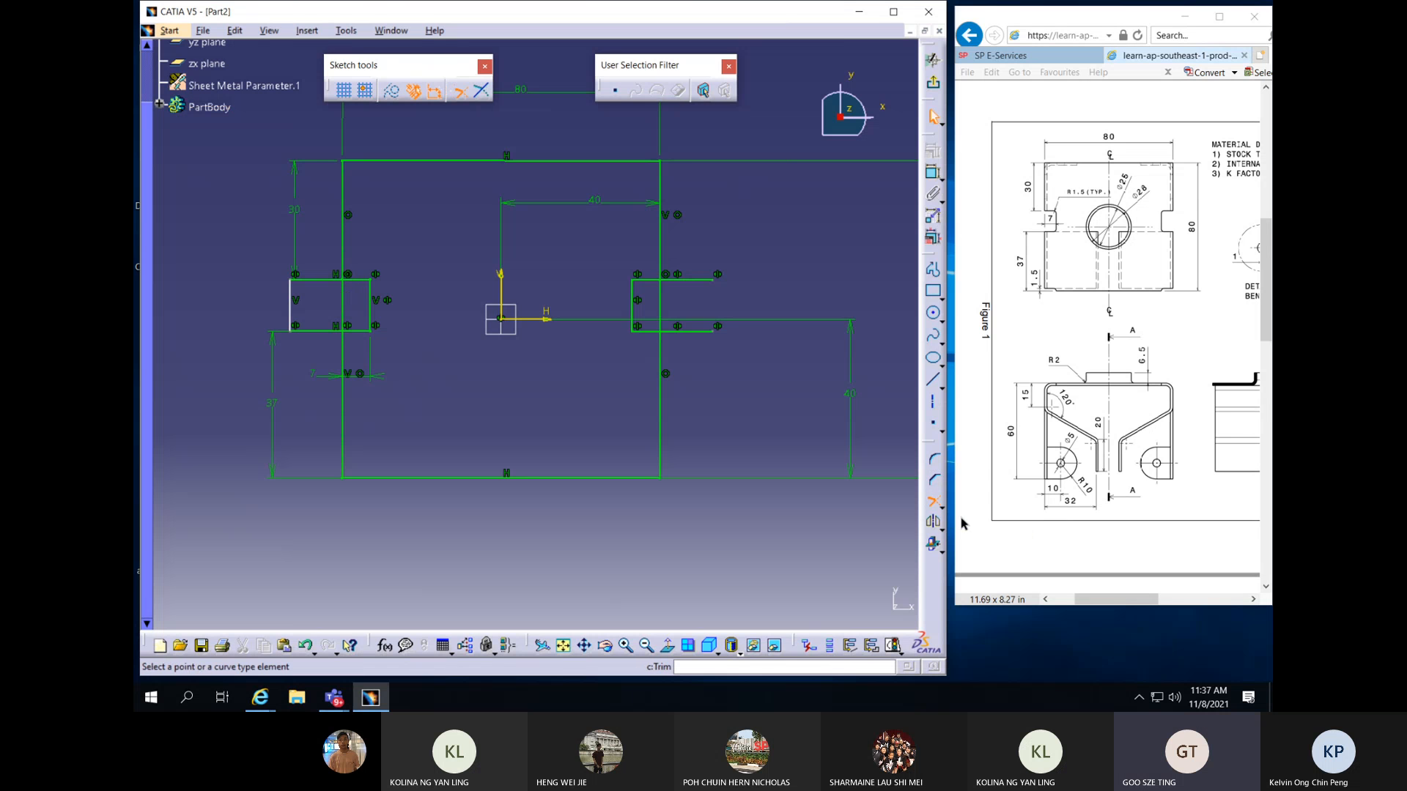
pyautogui.click(347, 353)
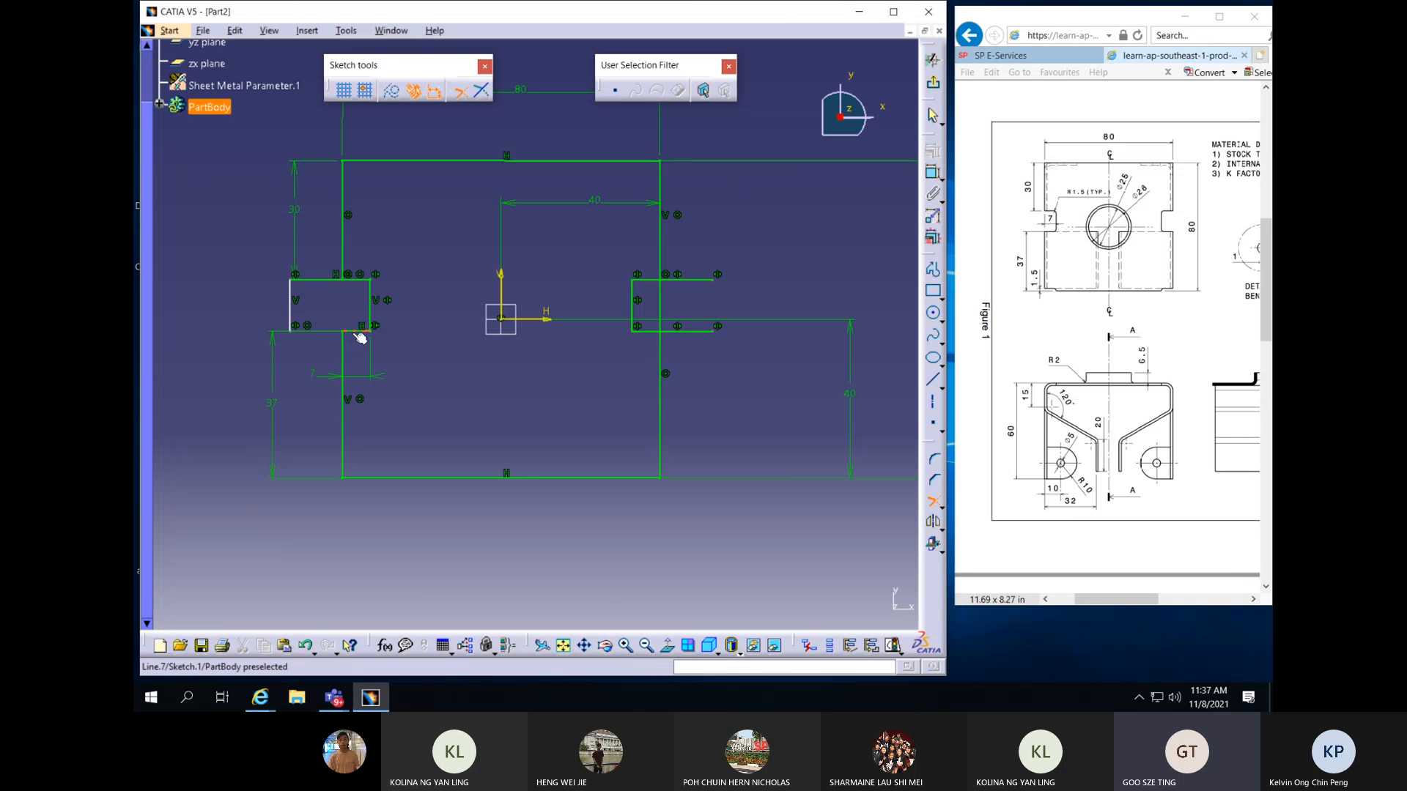
pyautogui.click(323, 279)
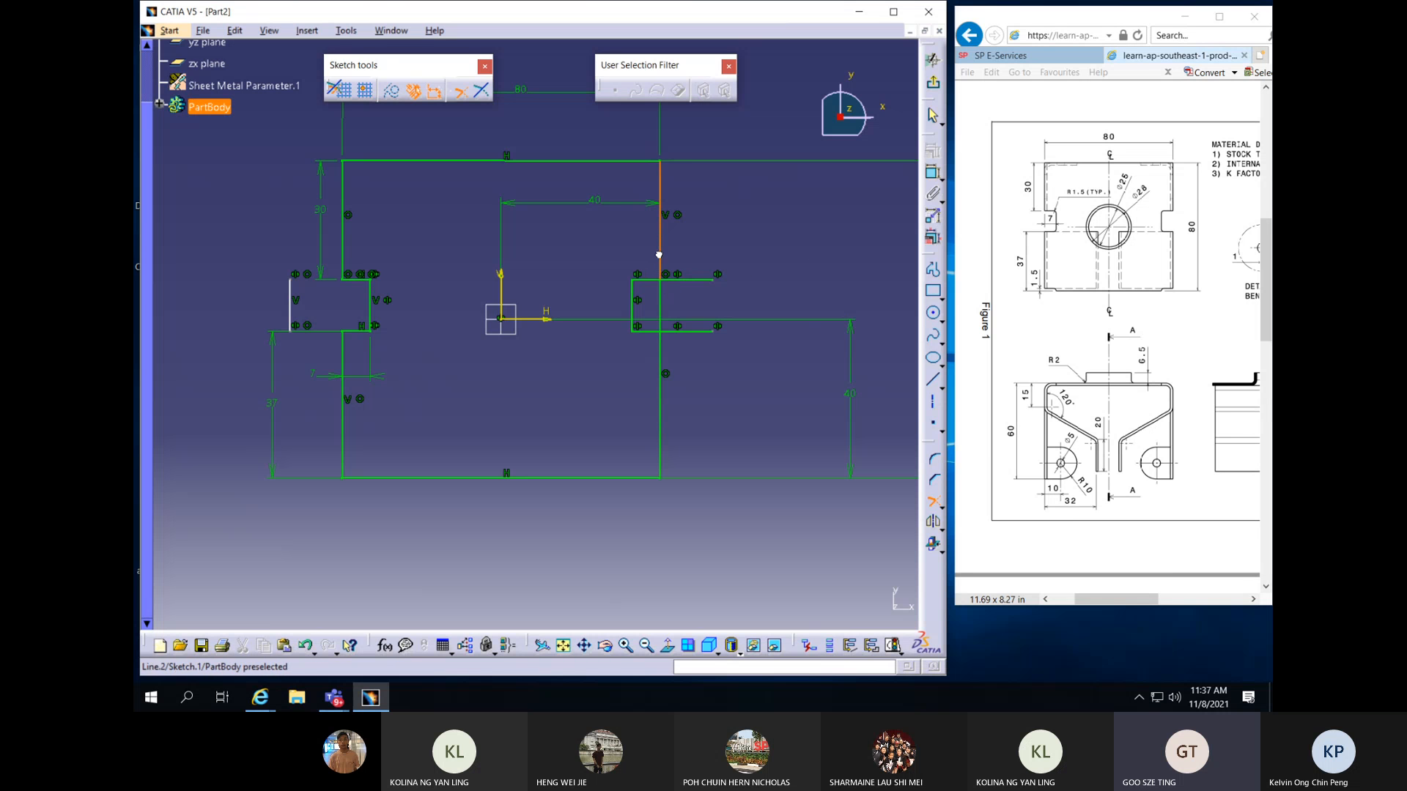
# Trim the mirrored horizontal lines and the square's right edge against each other to open the right notch
pyautogui.click(685, 279)
pyautogui.click(651, 279)
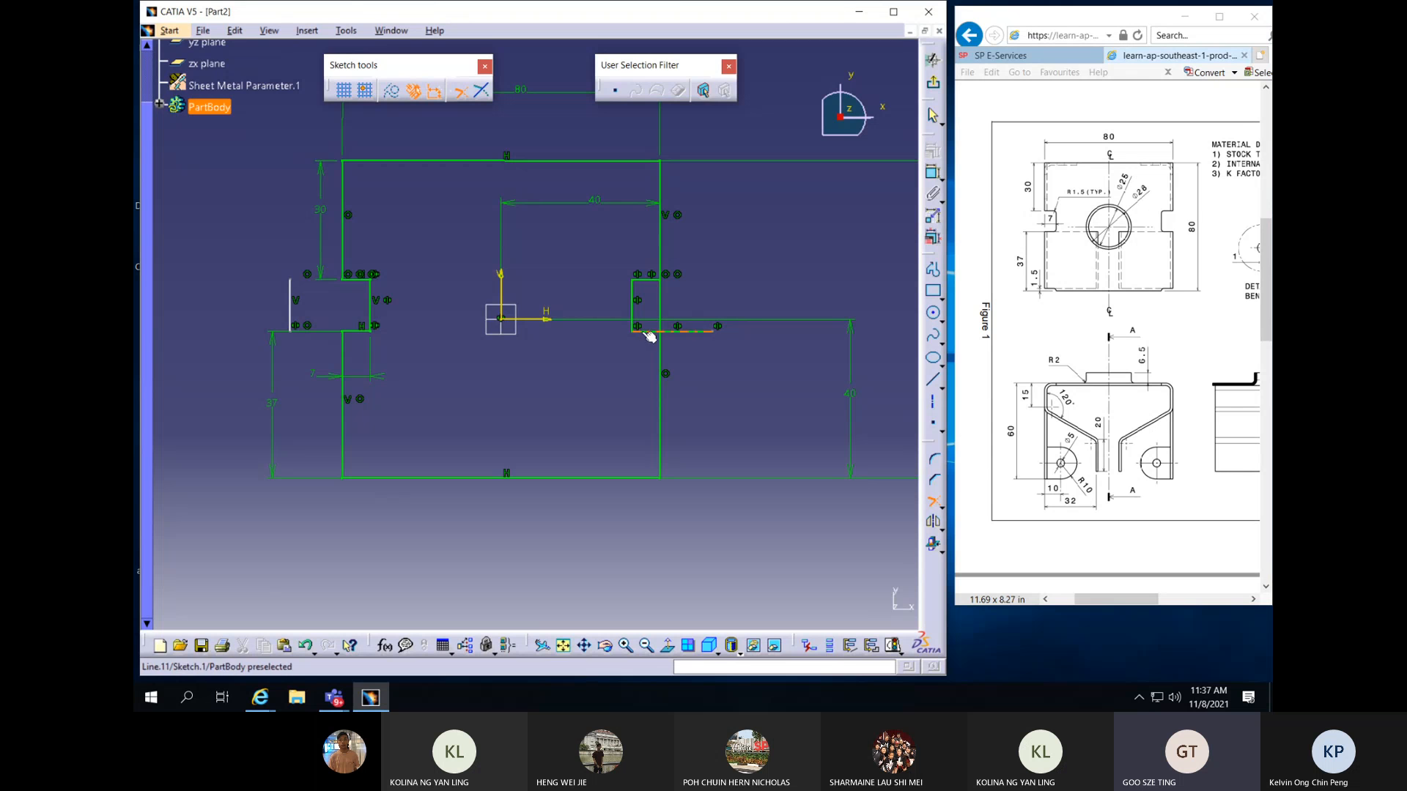
pyautogui.click(646, 332)
pyautogui.click(662, 358)
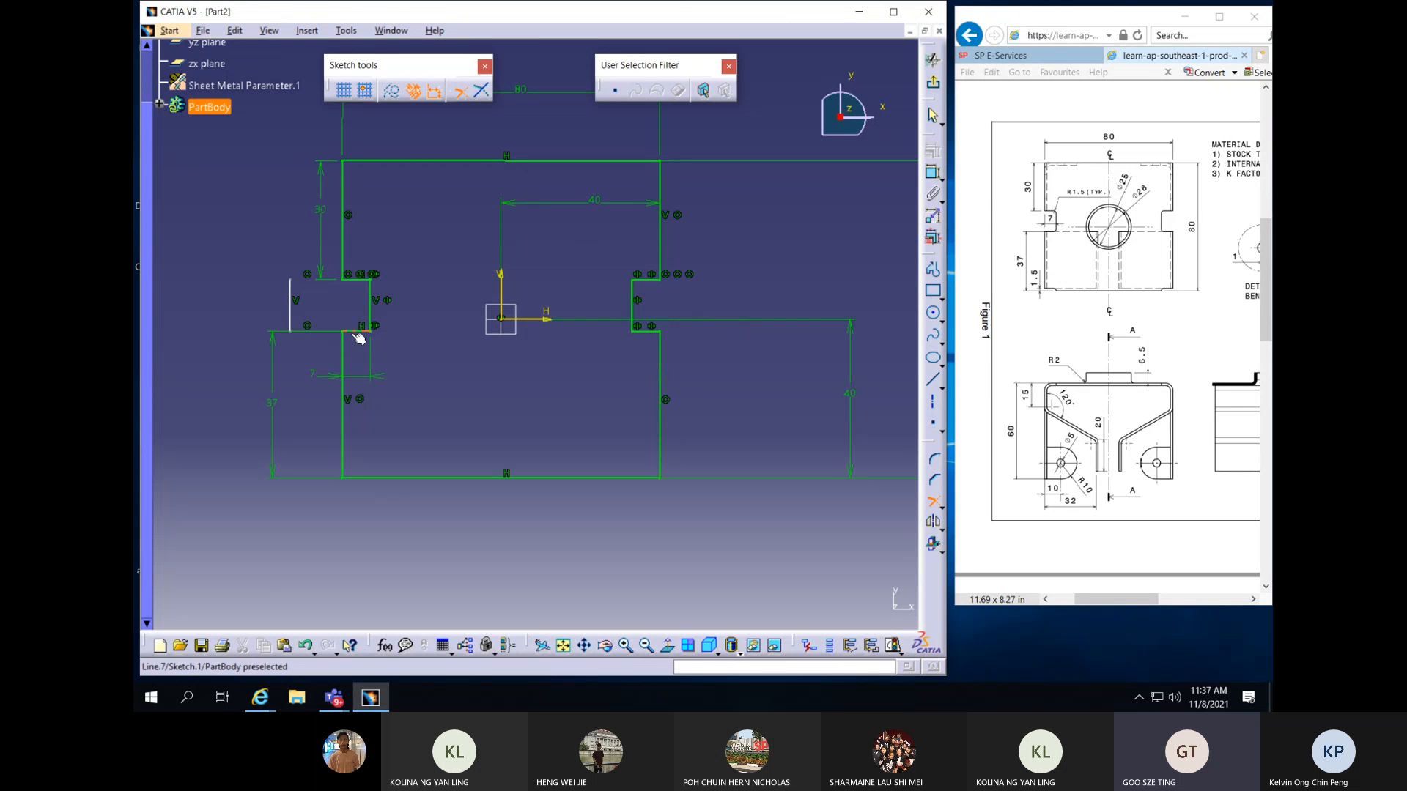
# Remove the leftover vertical line outside the left notch
pyautogui.click(291, 315)
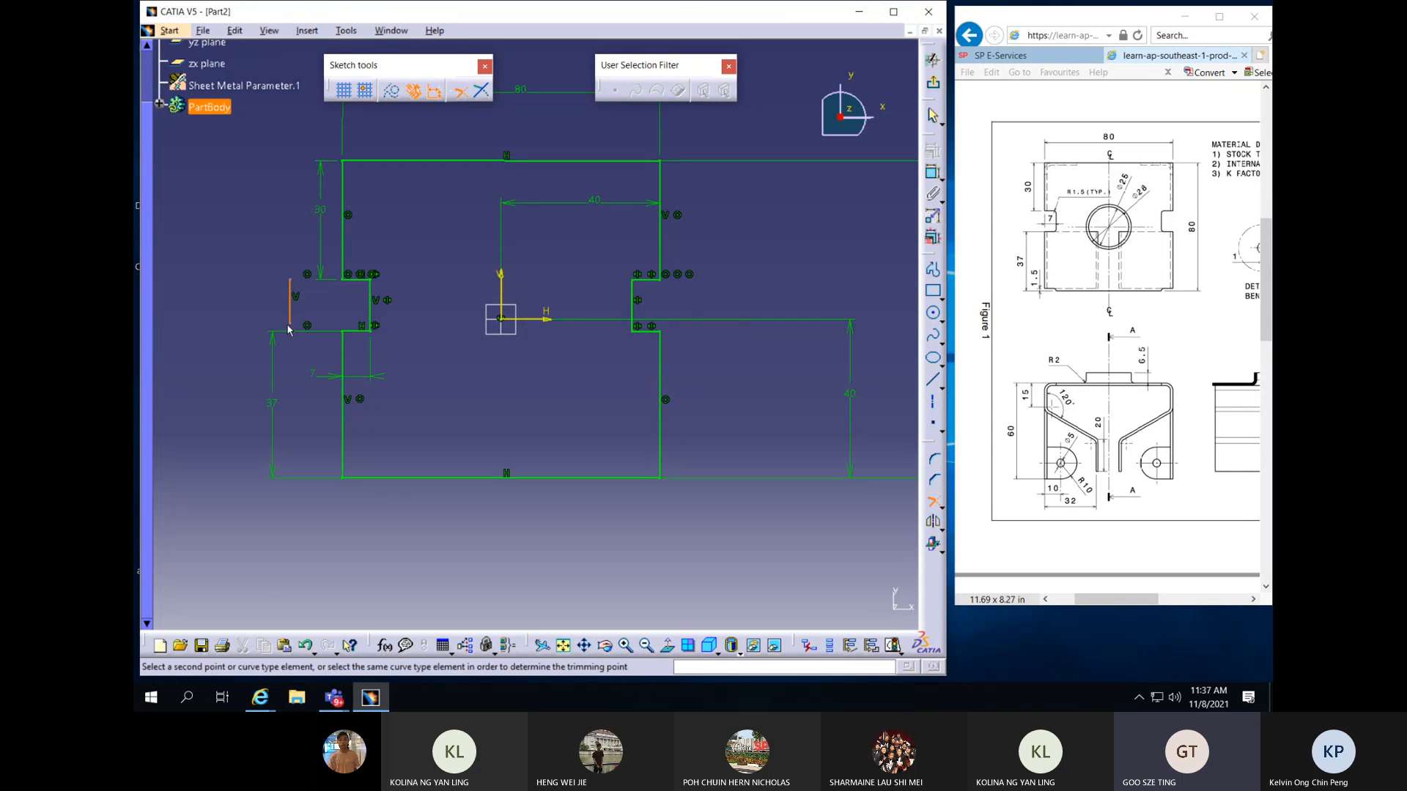
pyautogui.click(292, 306)
pyautogui.click(301, 311)
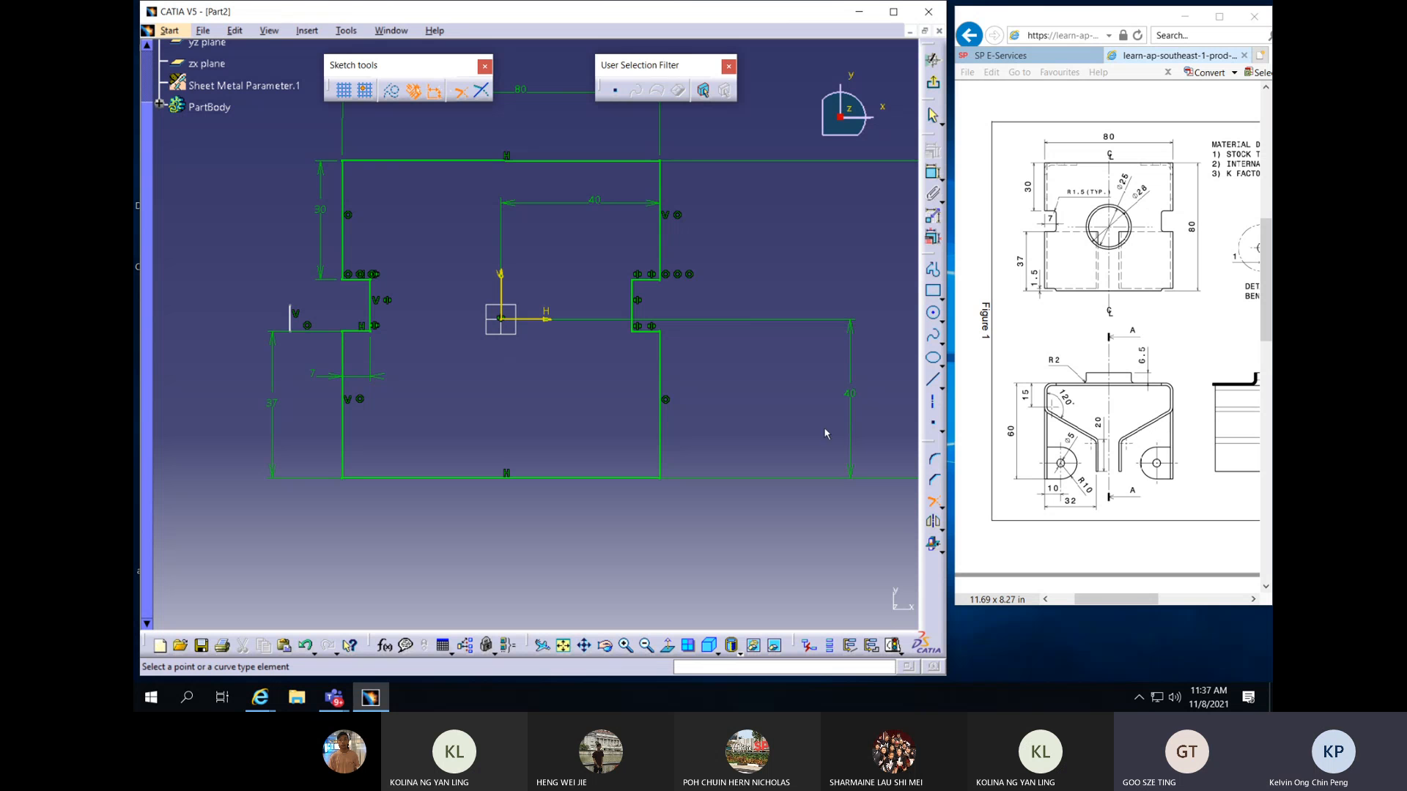
pyautogui.click(291, 316)
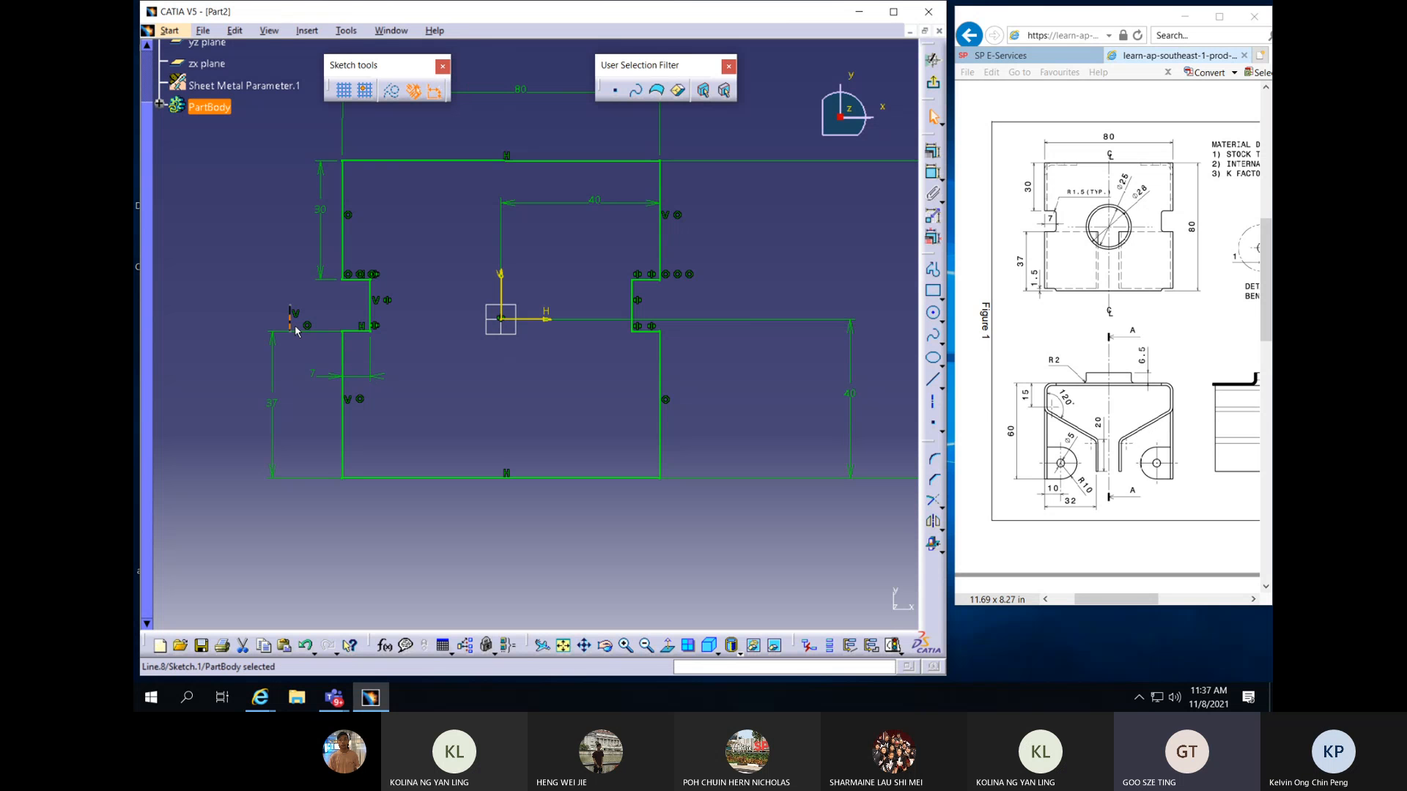
pyautogui.press('Delete')
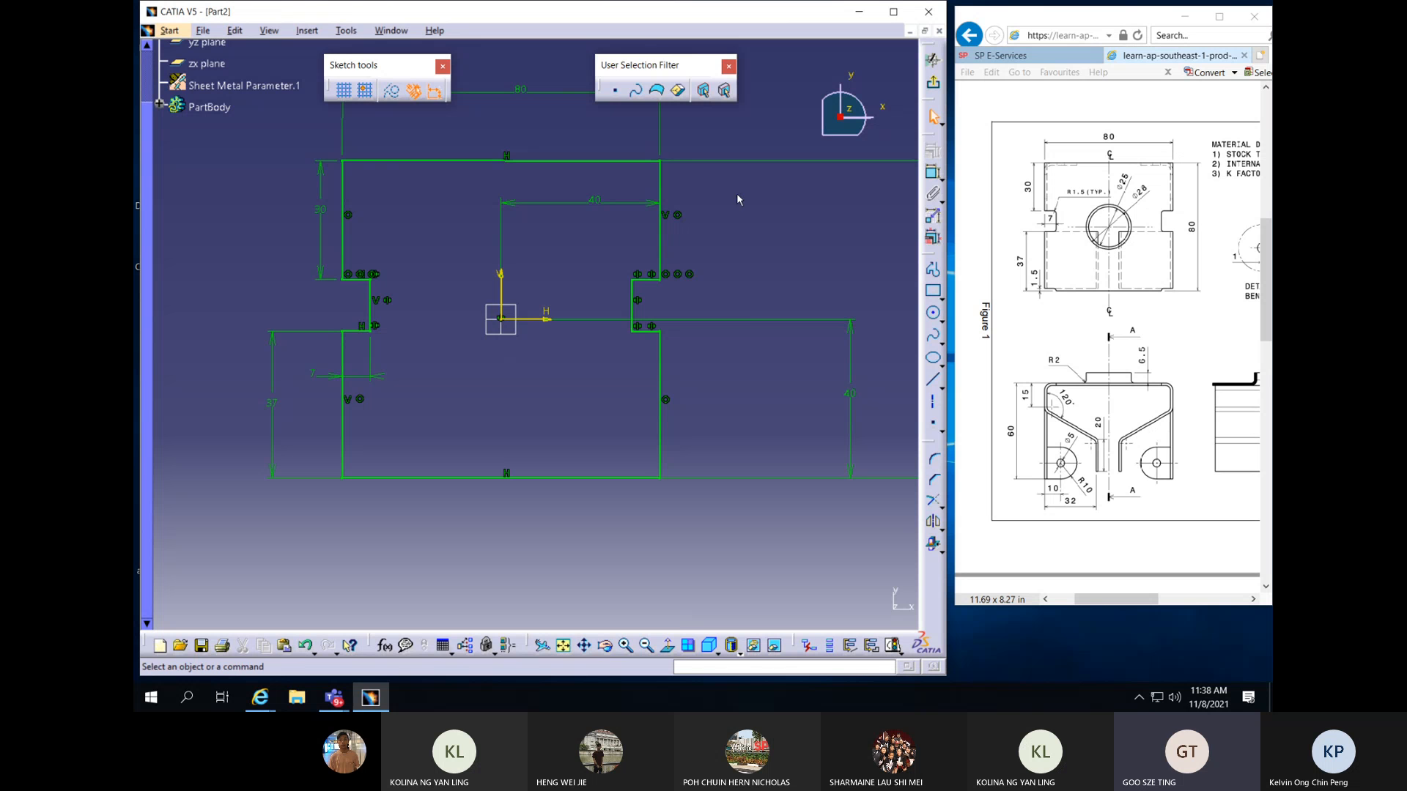
# Finish the sketch and create the base wall from the notched square profile
pyautogui.click(931, 59)
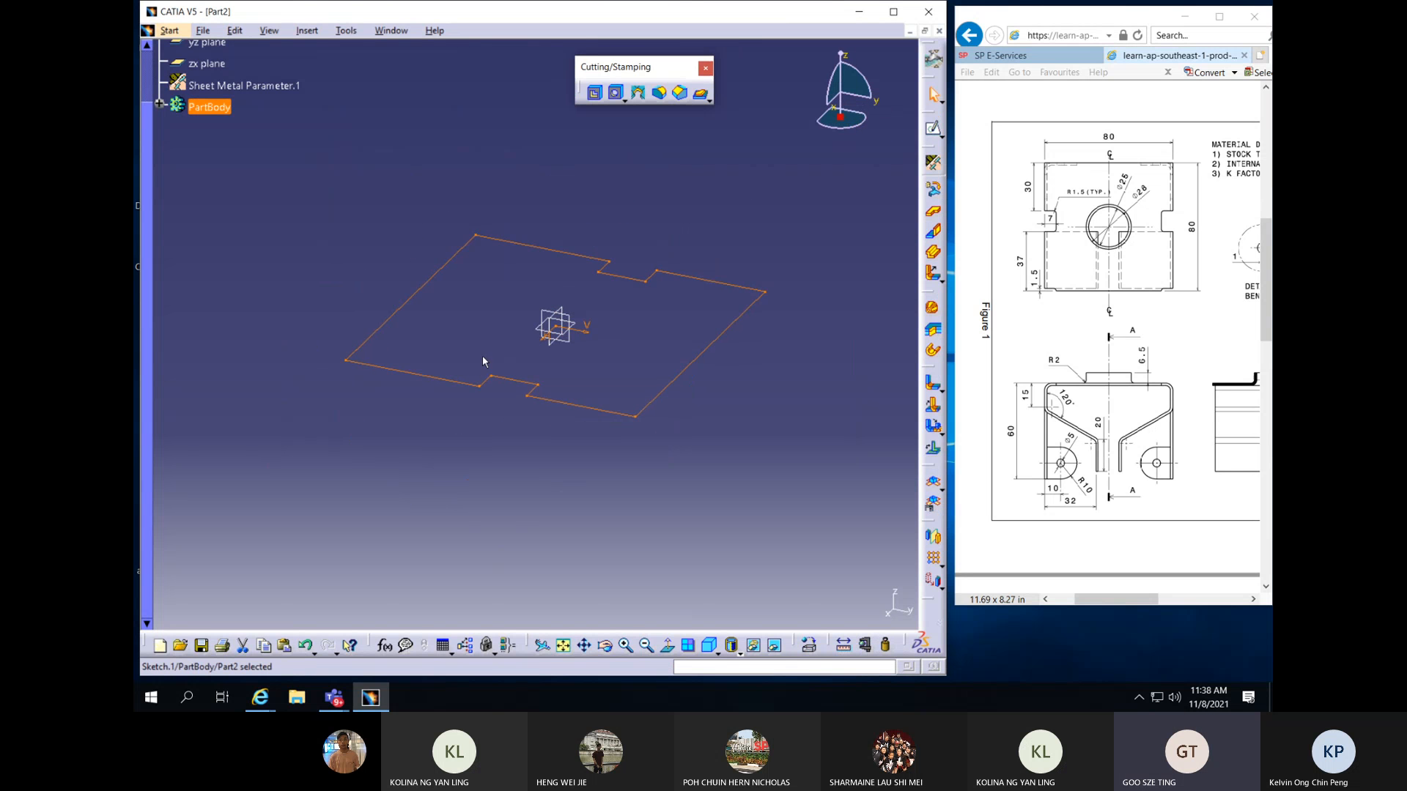
pyautogui.click(932, 211)
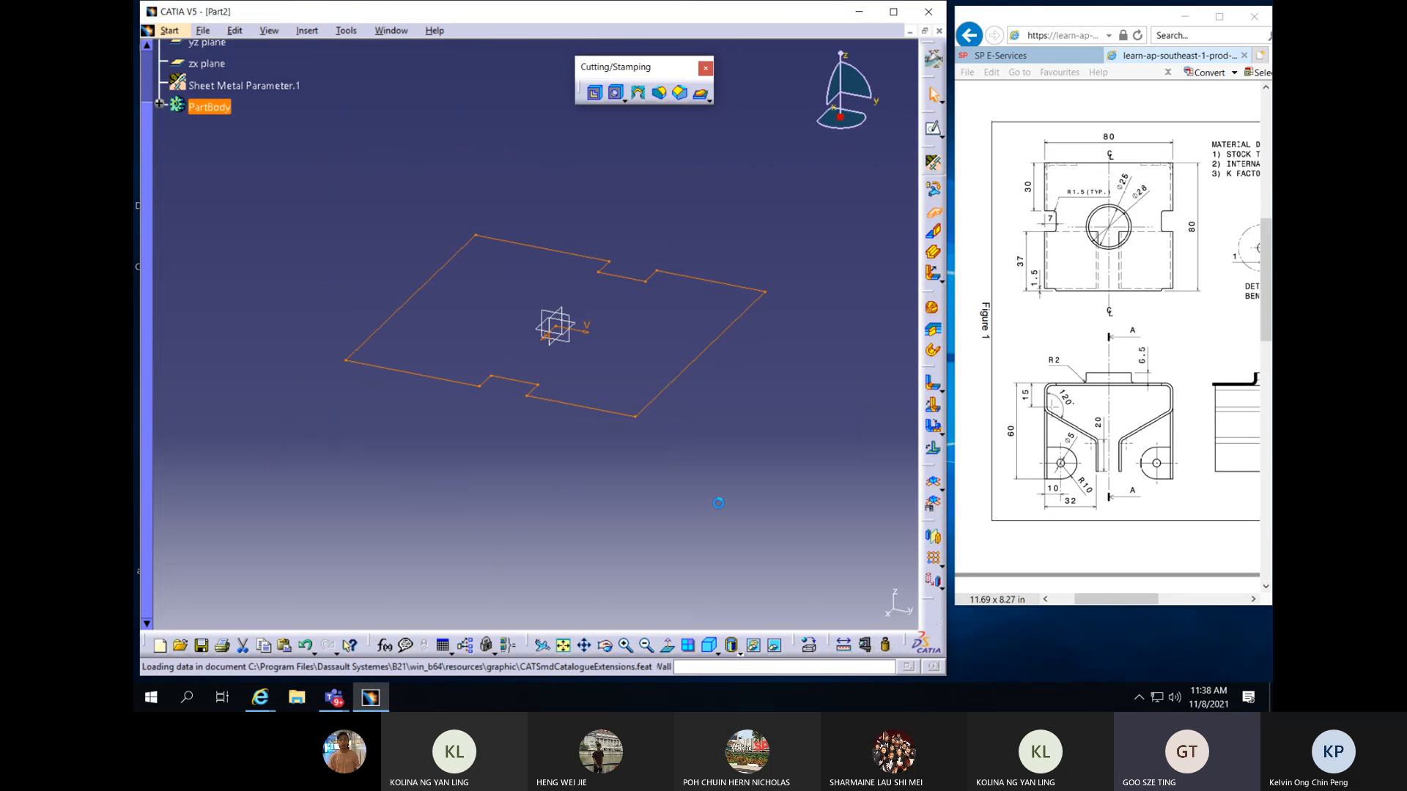
pyautogui.click(558, 311)
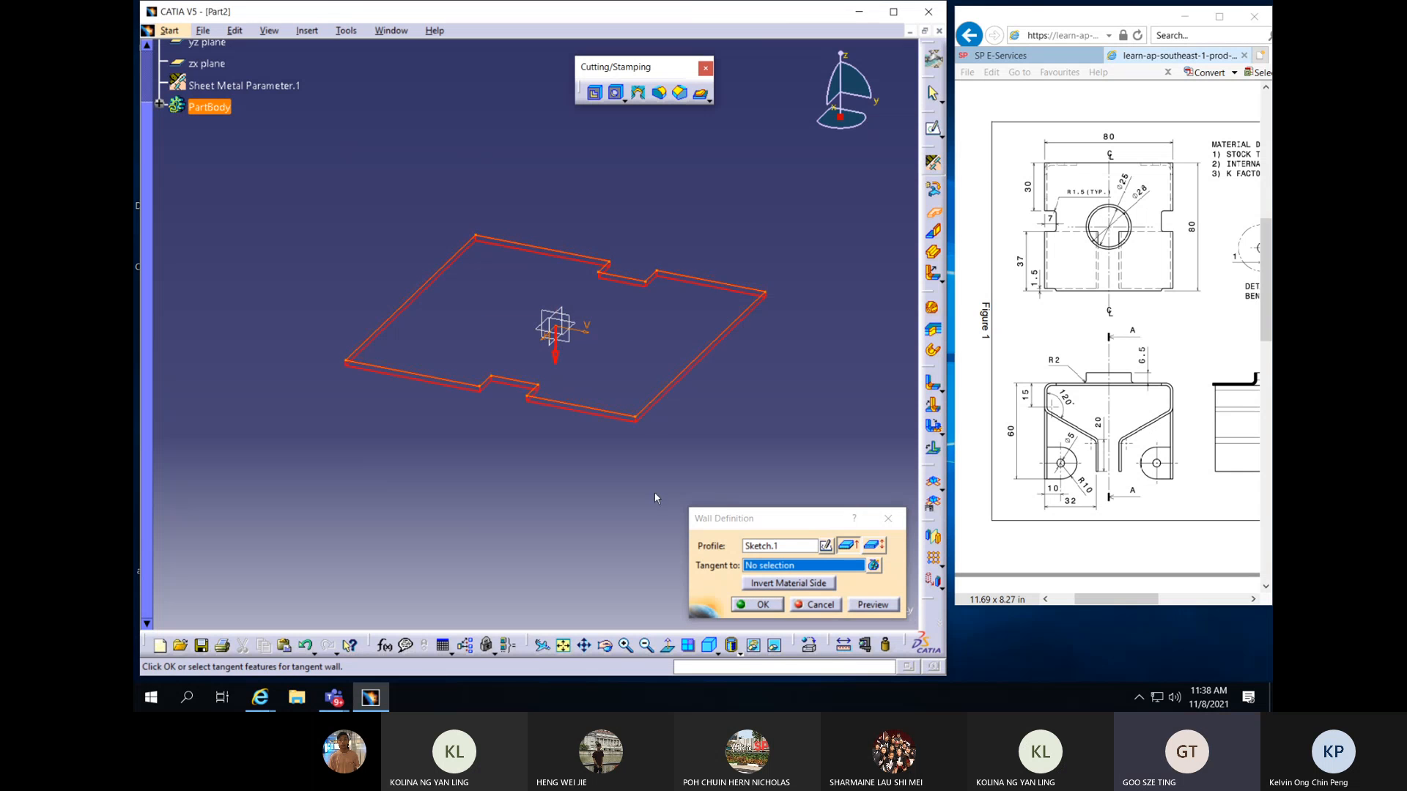
pyautogui.click(758, 605)
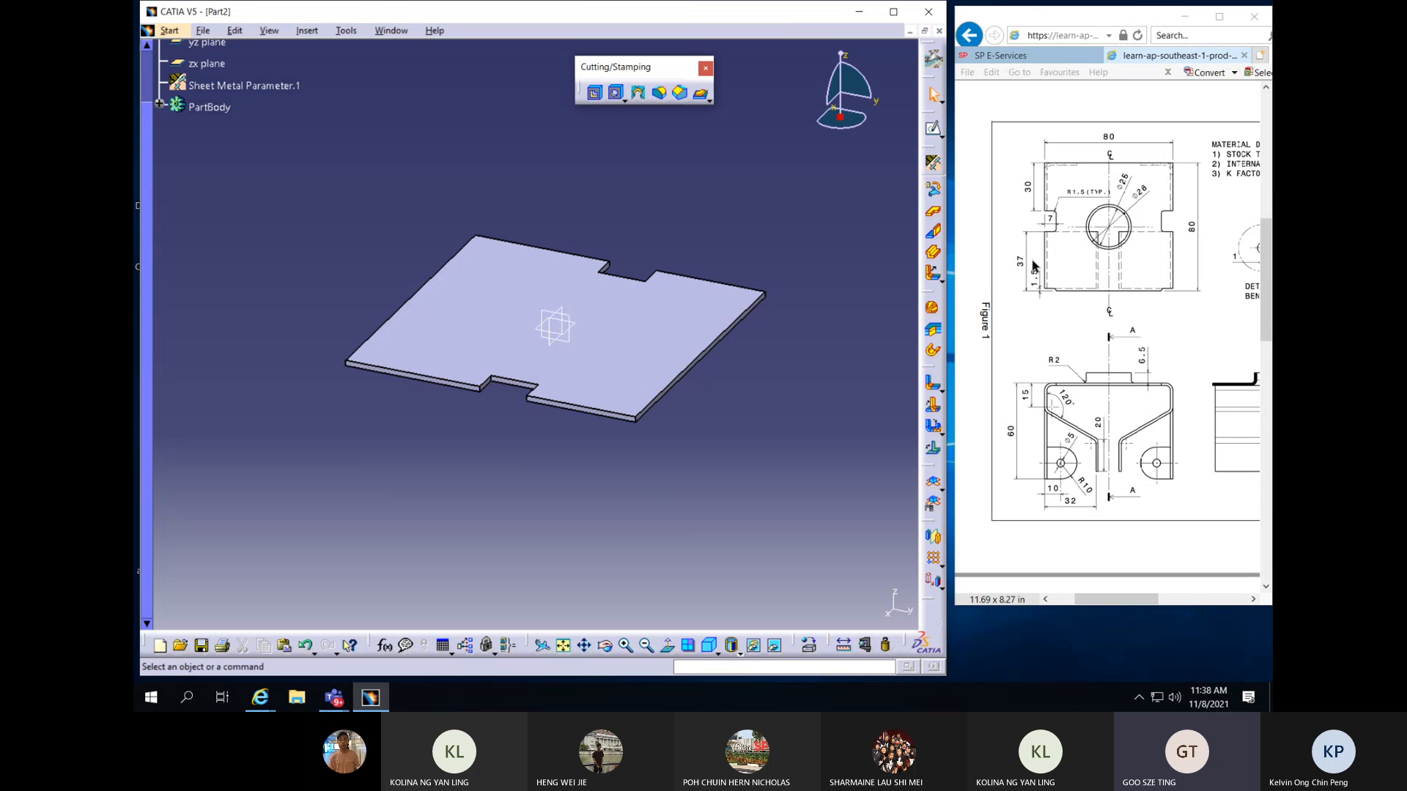
# Add a 60 mm high wall with bend down from the plate's front-left edge beside the notch, with its material side flipped inward
pyautogui.moveTo(675, 419); pyautogui.dragTo(651, 349, button='middle')
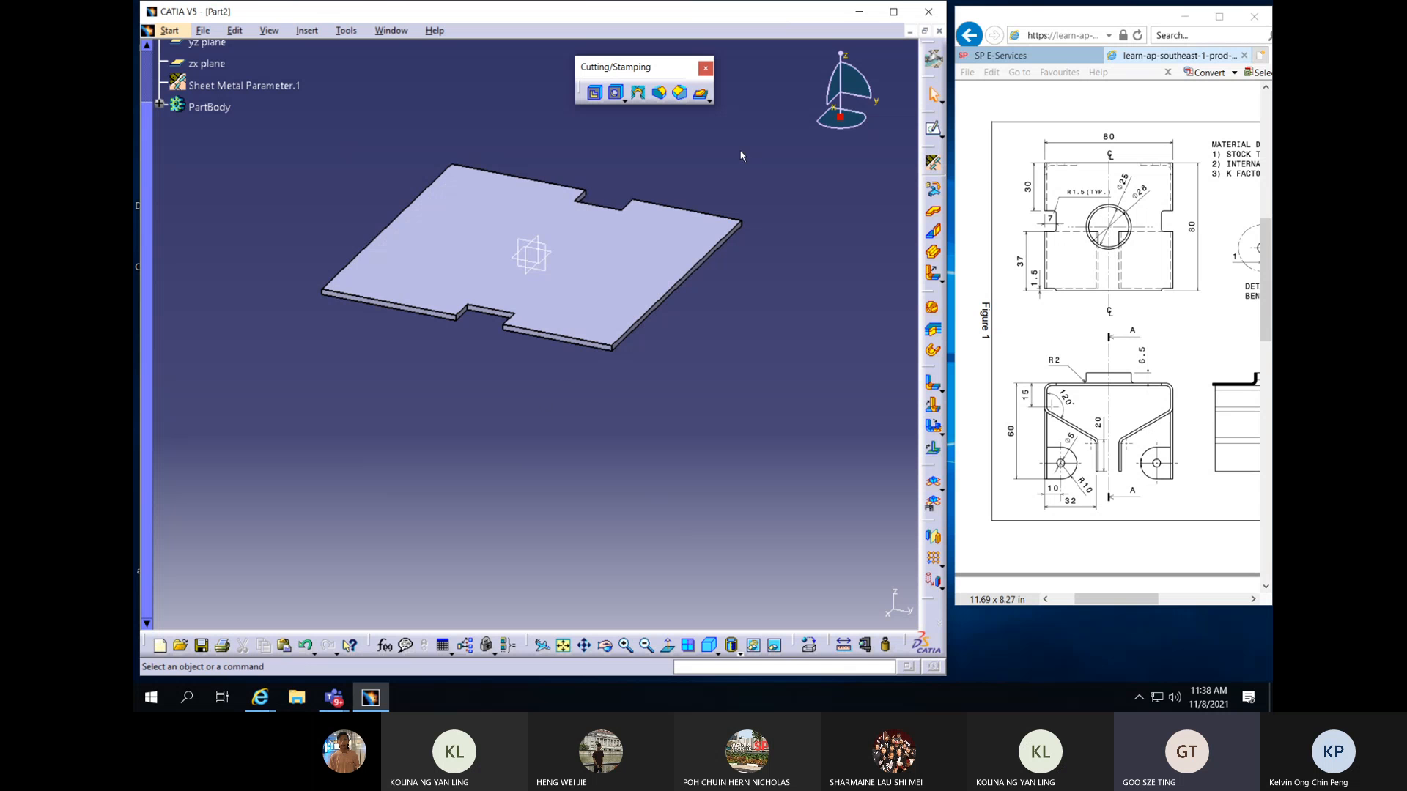
pyautogui.moveTo(667, 380); pyautogui.dragTo(624, 305, button='middle')
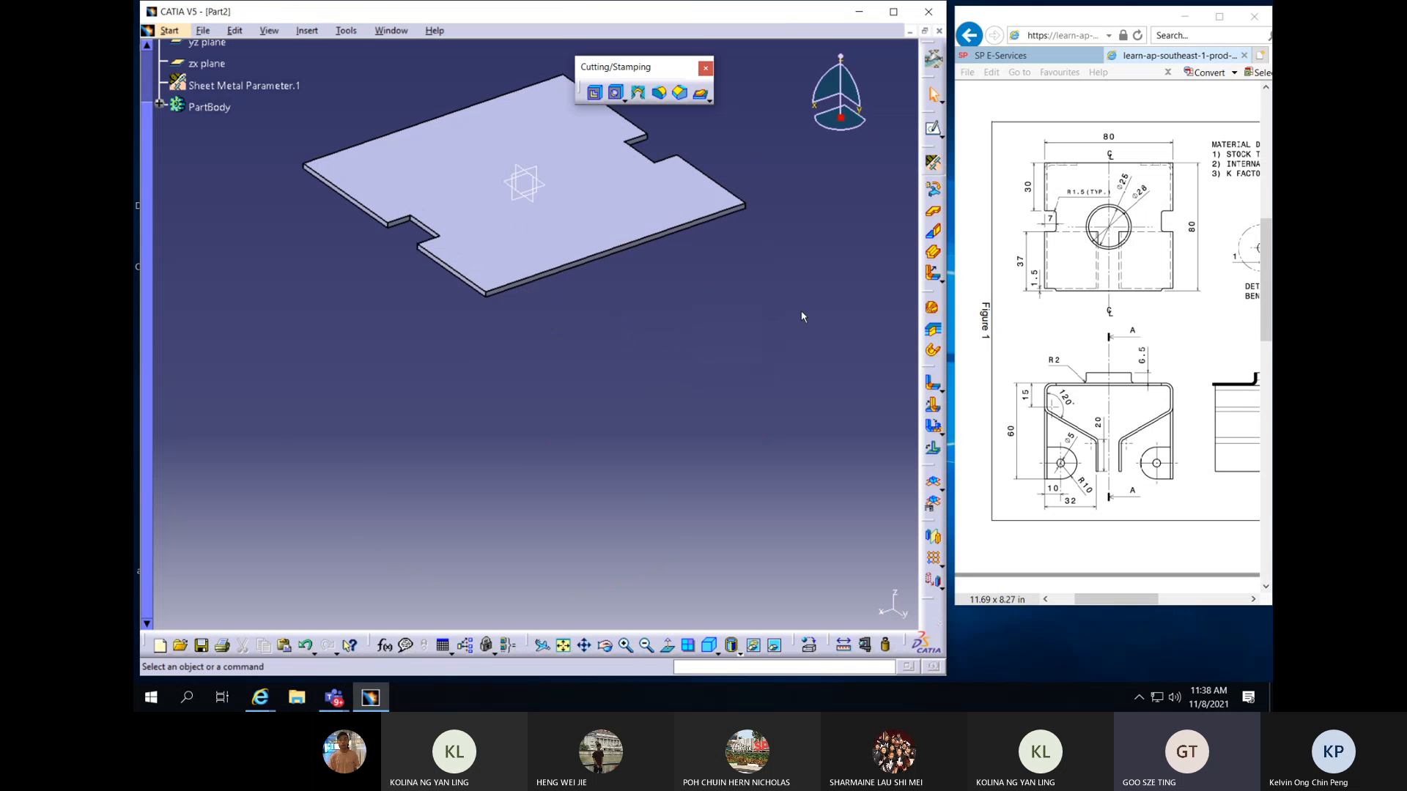
pyautogui.click(934, 234)
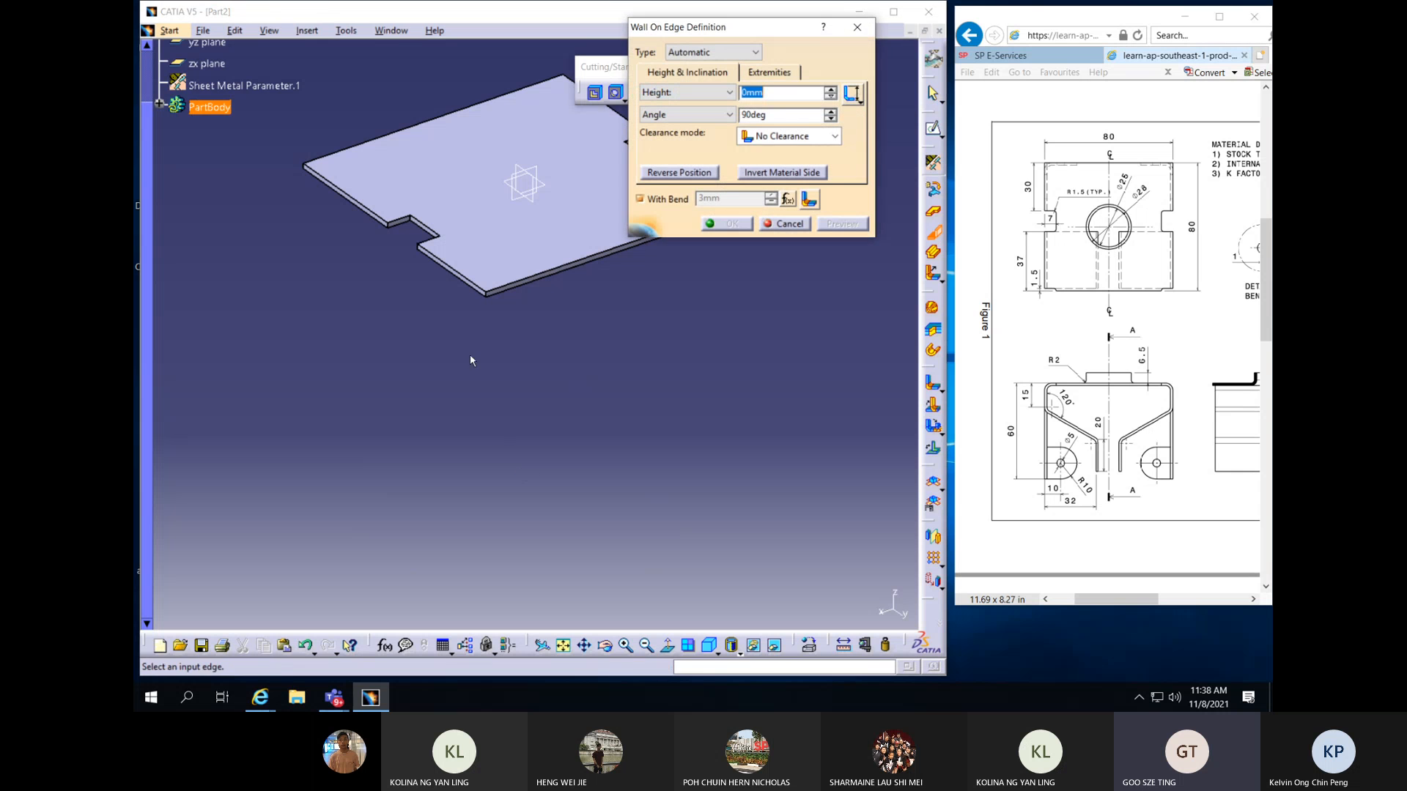
pyautogui.click(469, 286)
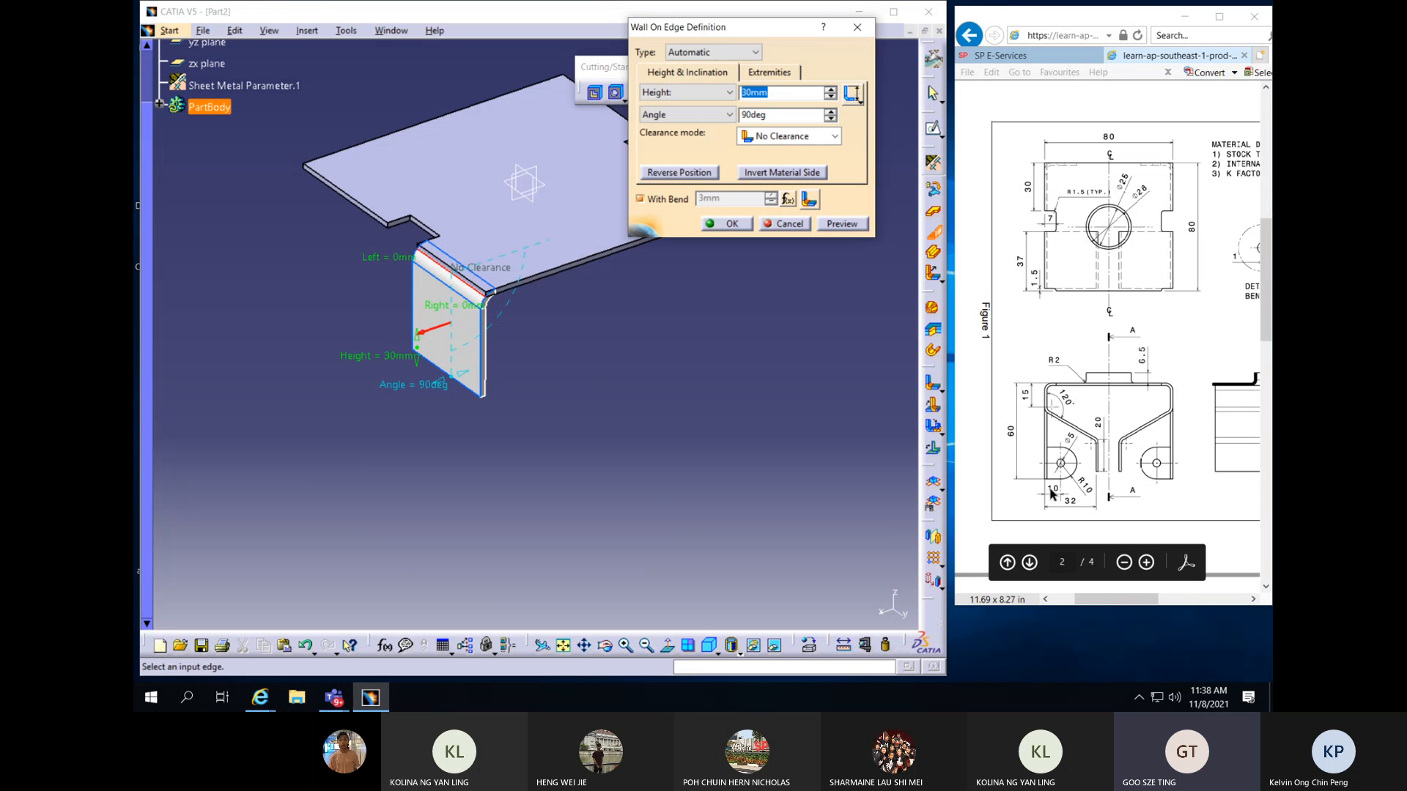
pyautogui.click(441, 330)
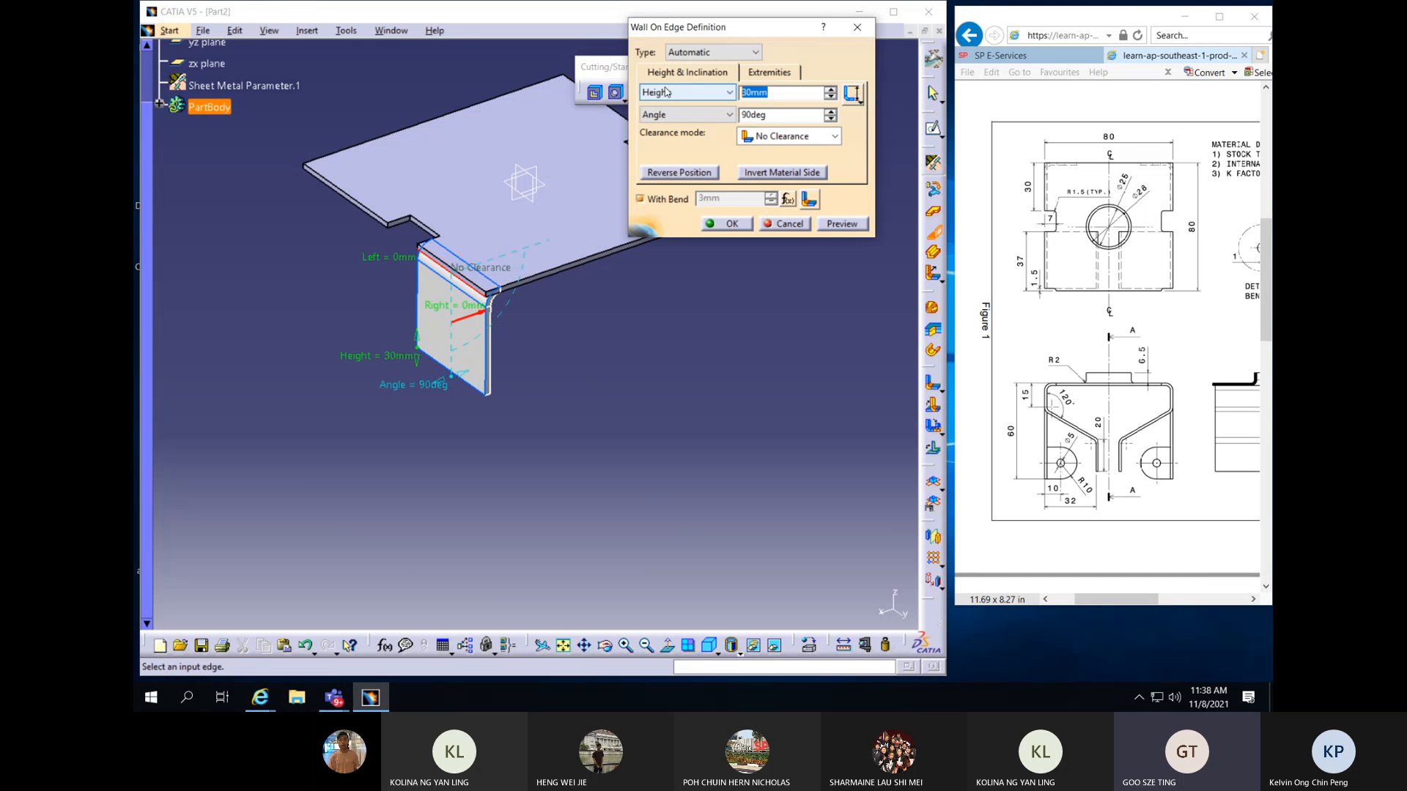
pyautogui.write('60')
pyautogui.click(858, 223)
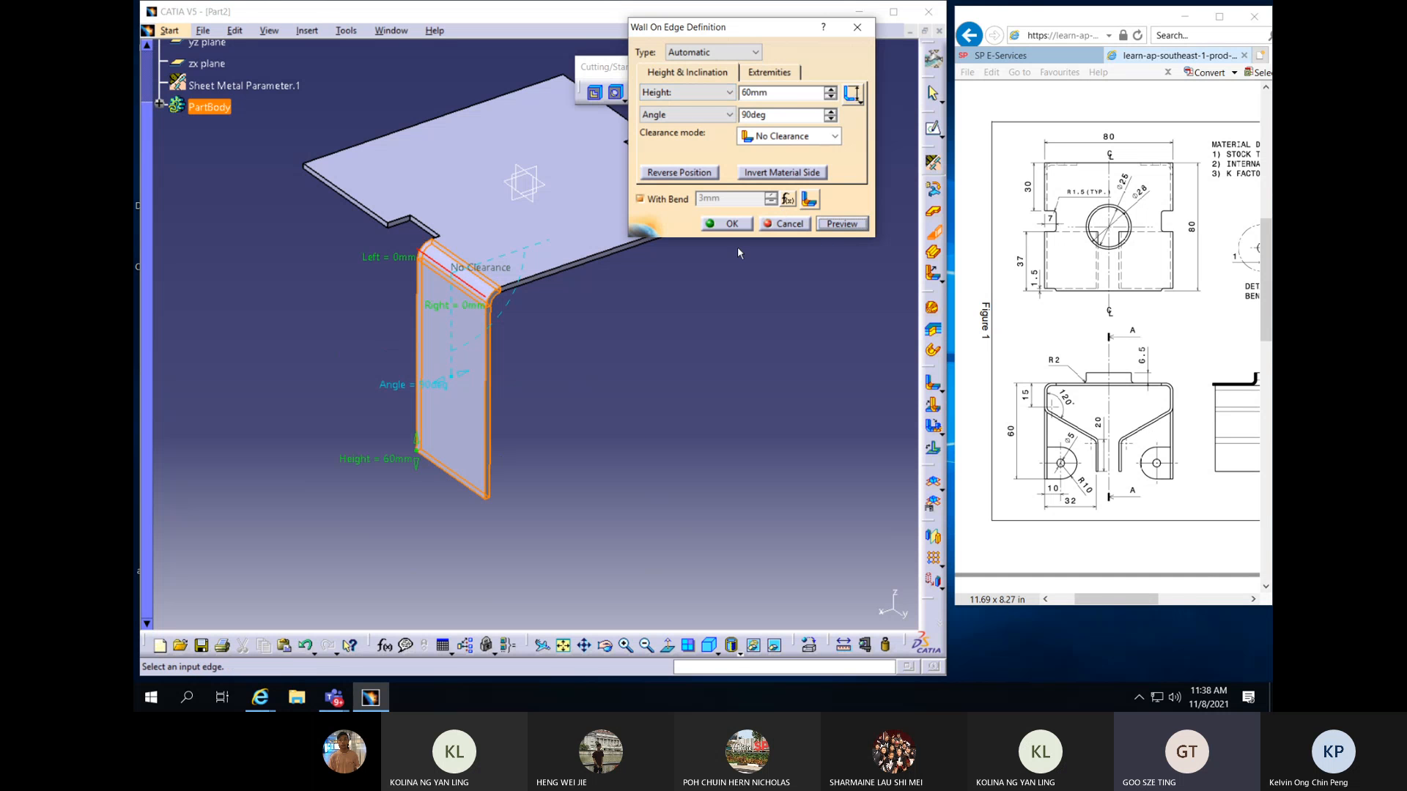
pyautogui.click(733, 223)
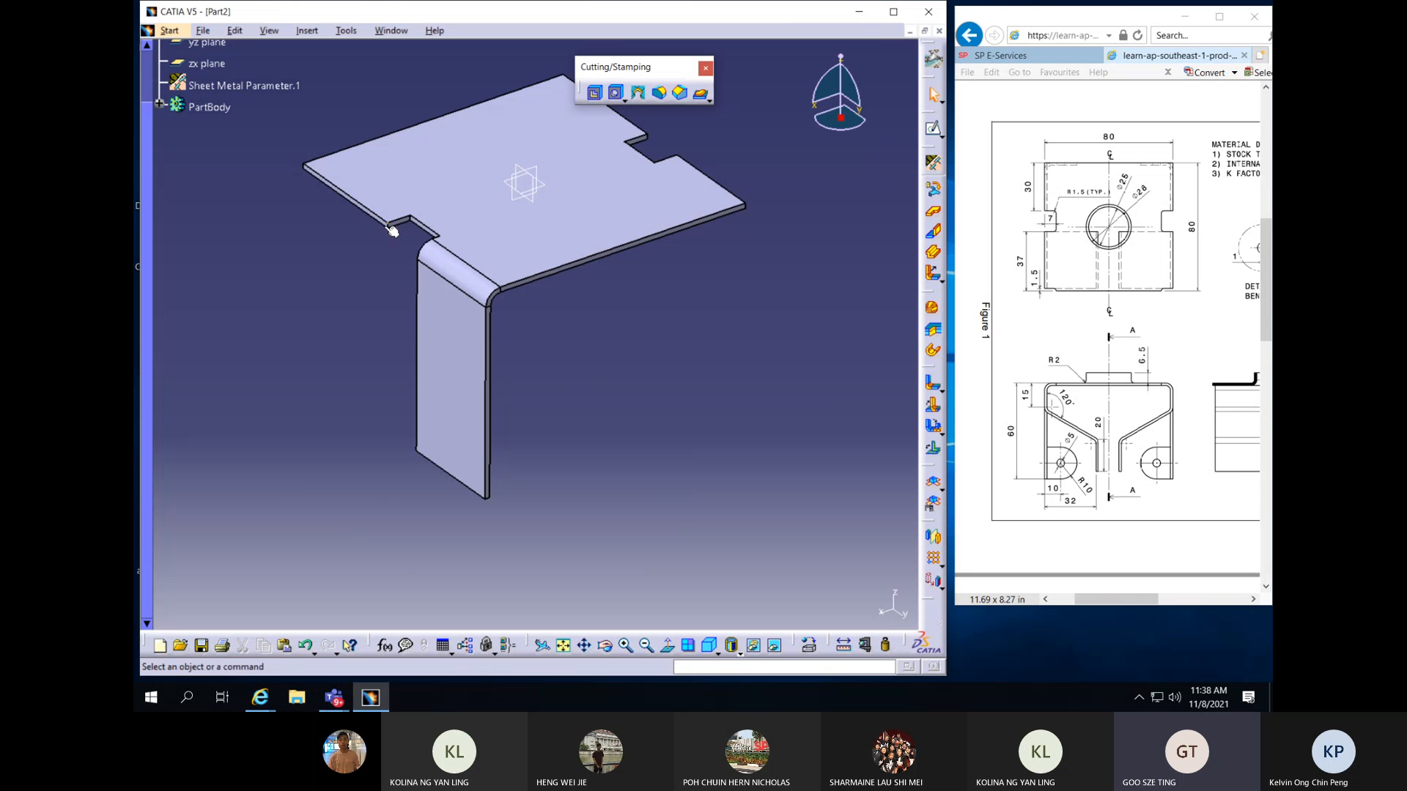
# Add a matching 60 mm high wall with bend down from the opposite side edge beside the other notch, with its material facing inward
pyautogui.moveTo(540, 330); pyautogui.dragTo(415, 380, button='middle')
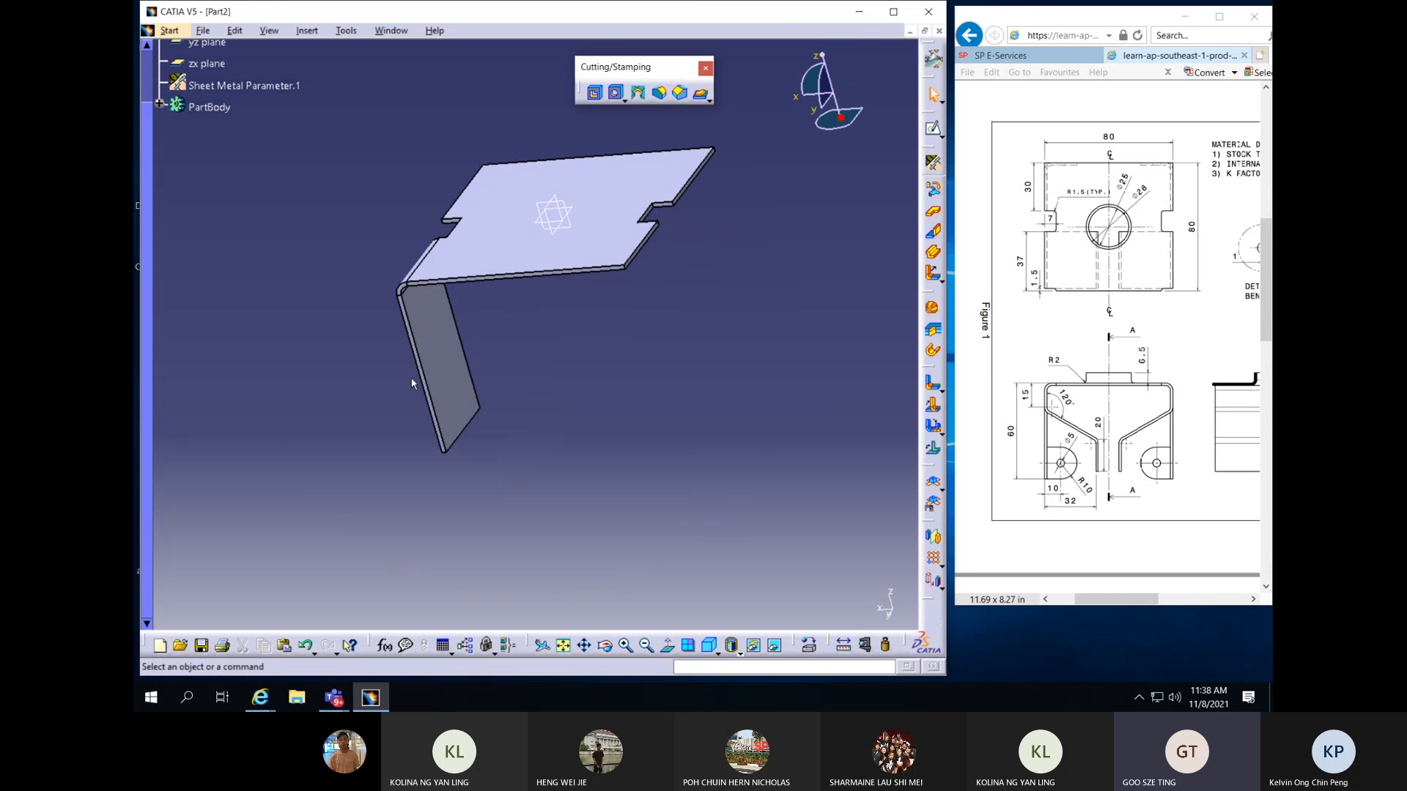
pyautogui.click(641, 254)
pyautogui.click(932, 232)
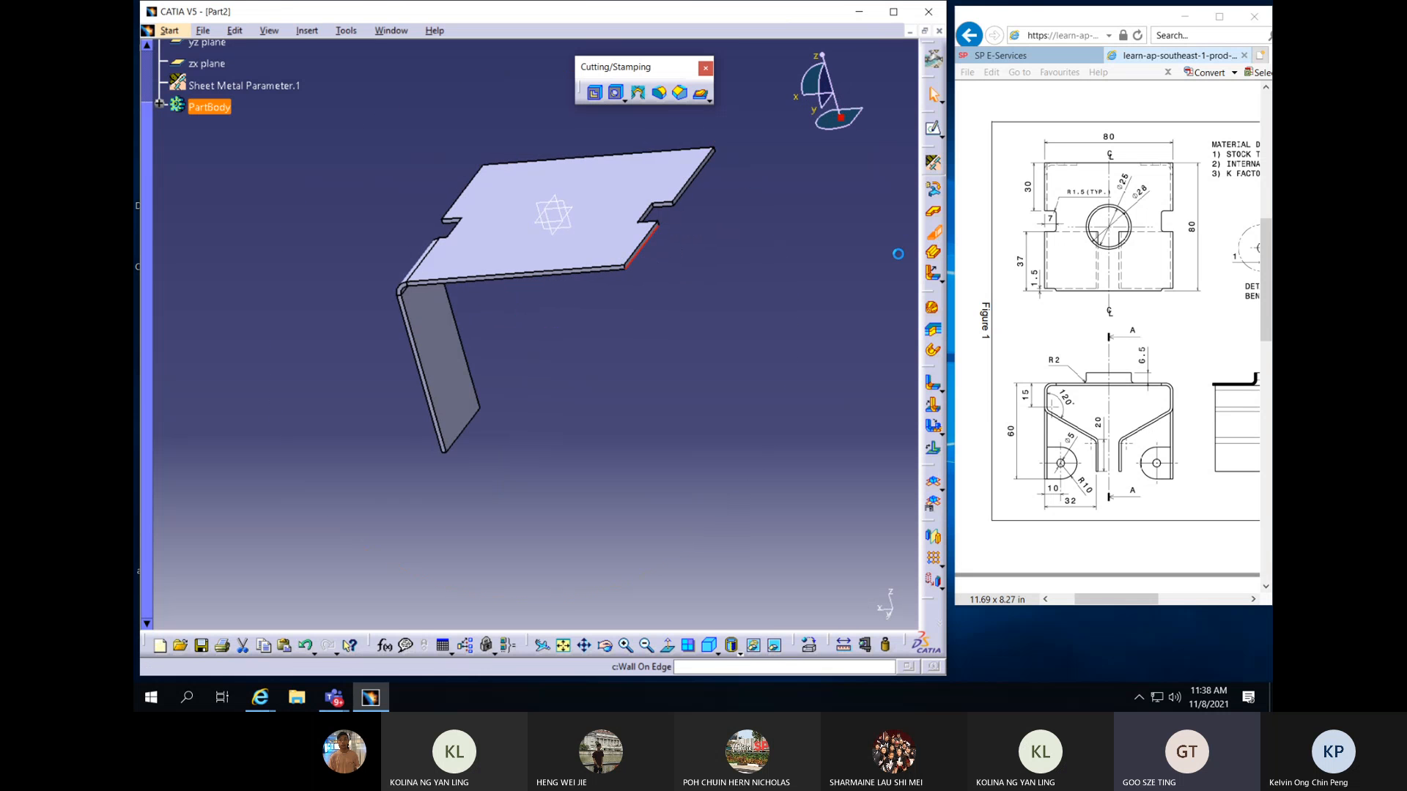
pyautogui.click(693, 331)
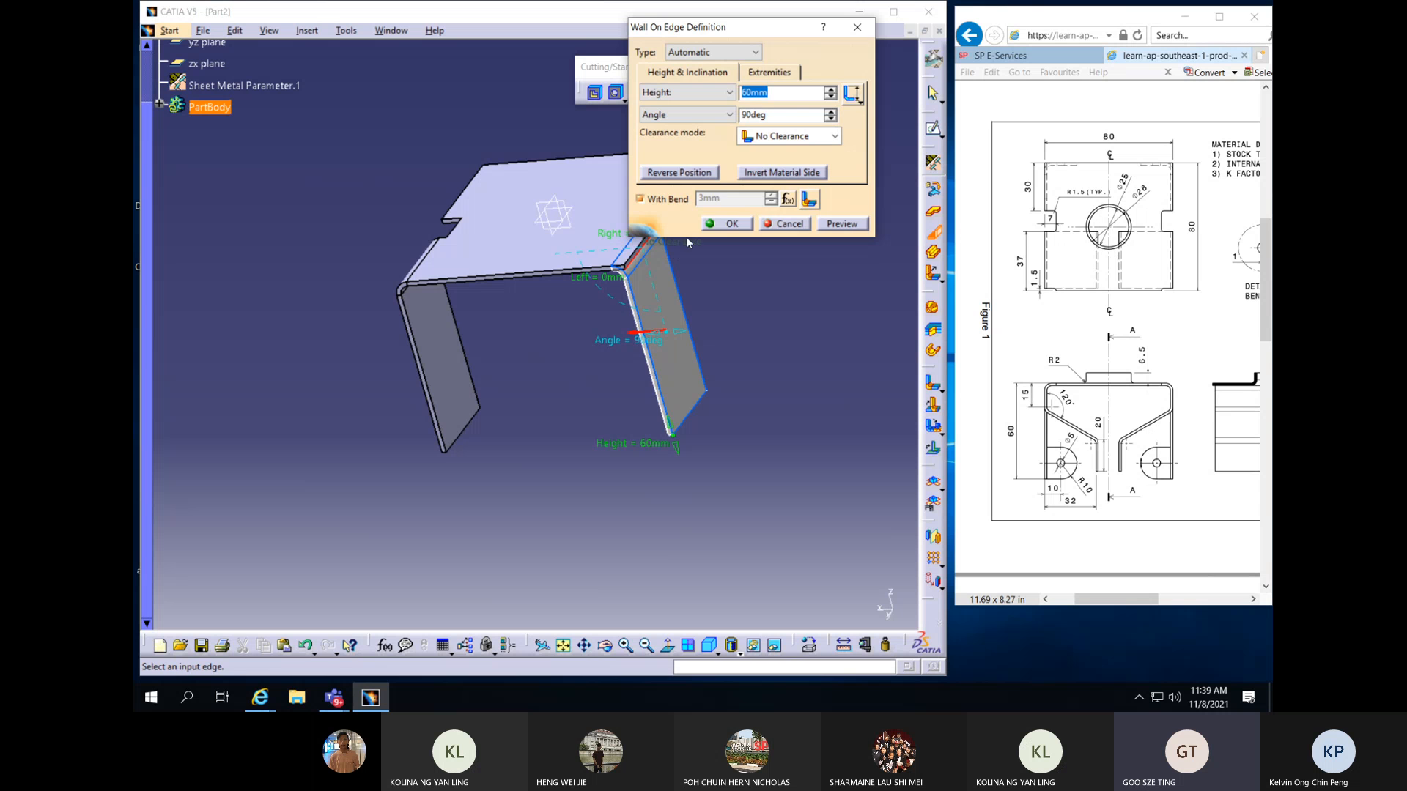
pyautogui.click(727, 223)
# Start a wall with bend on the first leg's vertical edge away from the notch, with a right offset of -35.5 mm
pyautogui.moveTo(508, 346); pyautogui.dragTo(697, 282, button='middle')
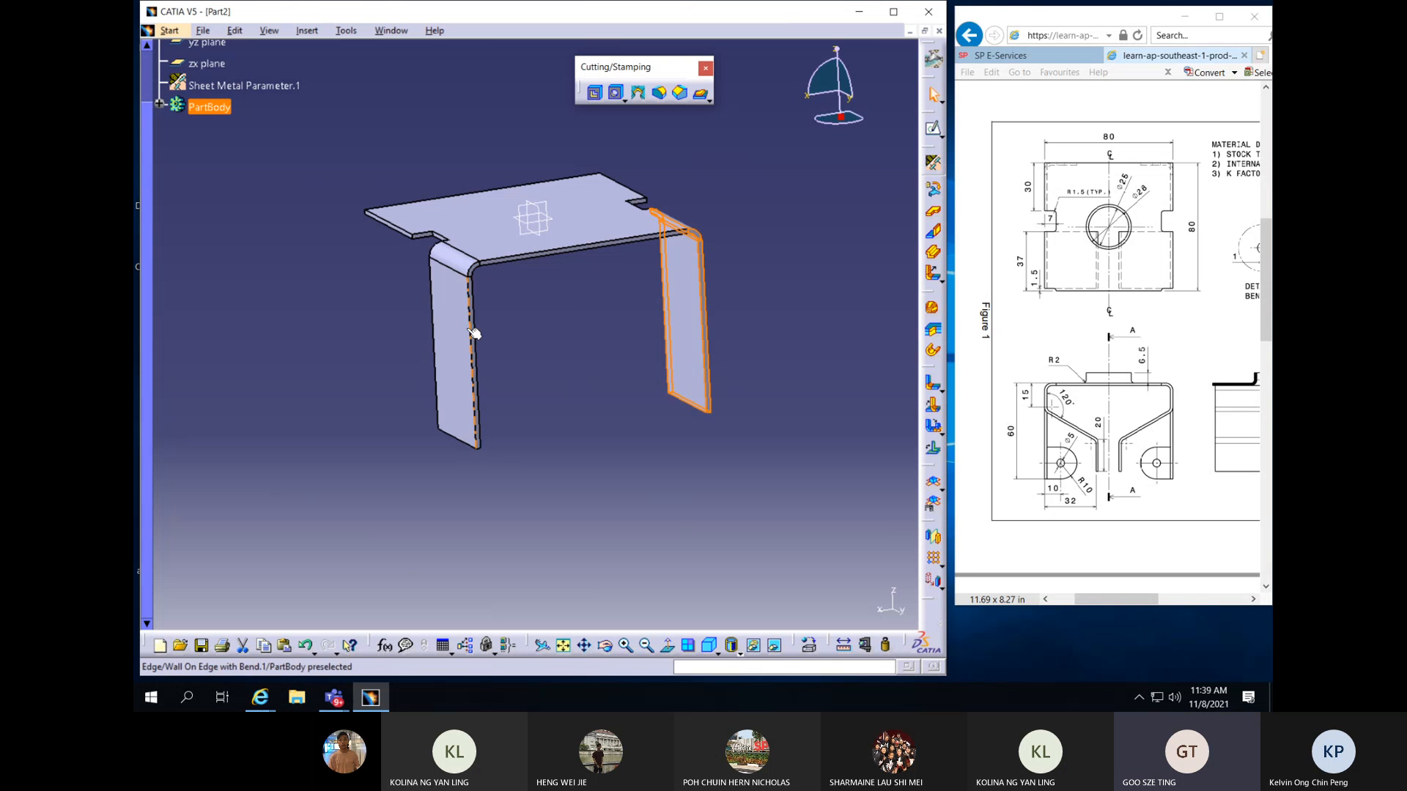
pyautogui.click(591, 411)
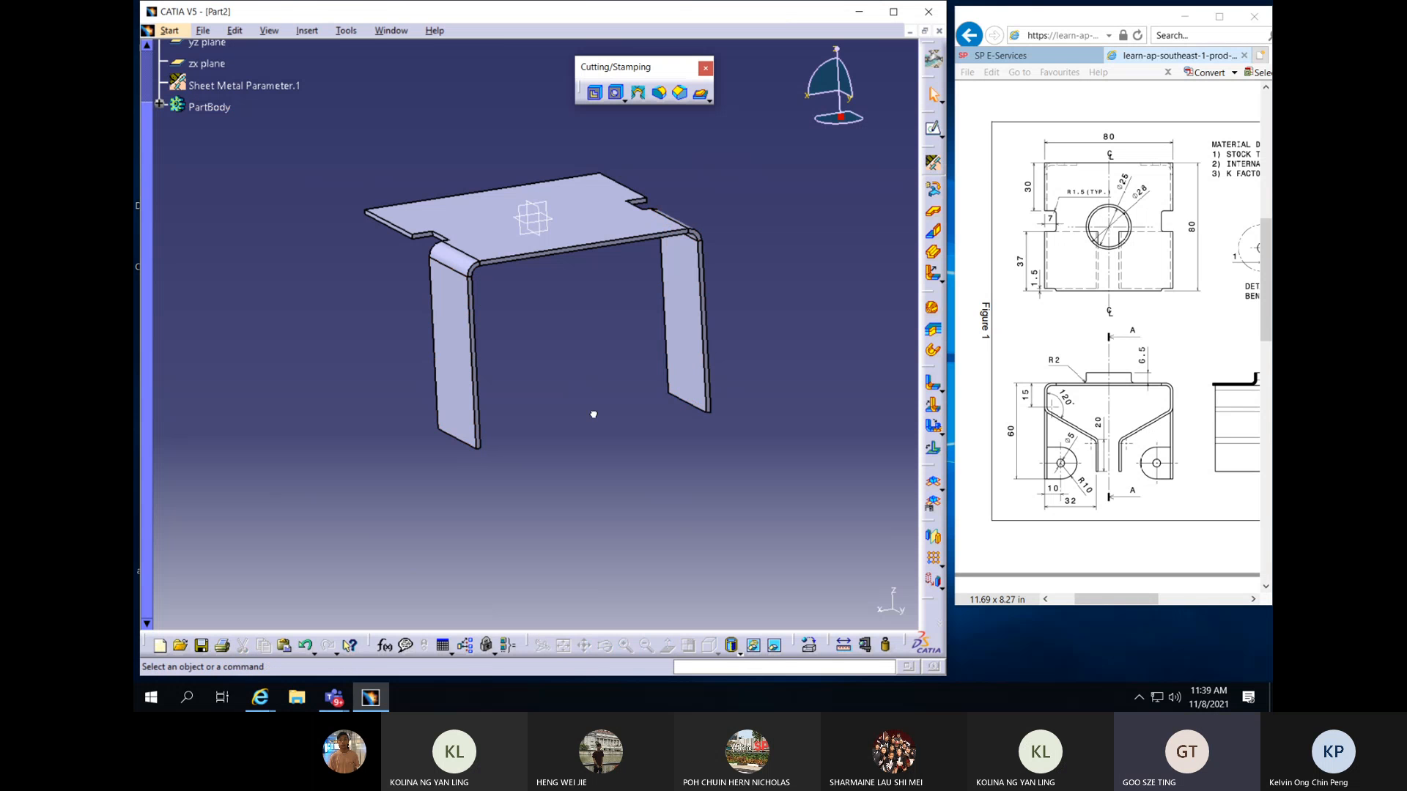
pyautogui.click(934, 232)
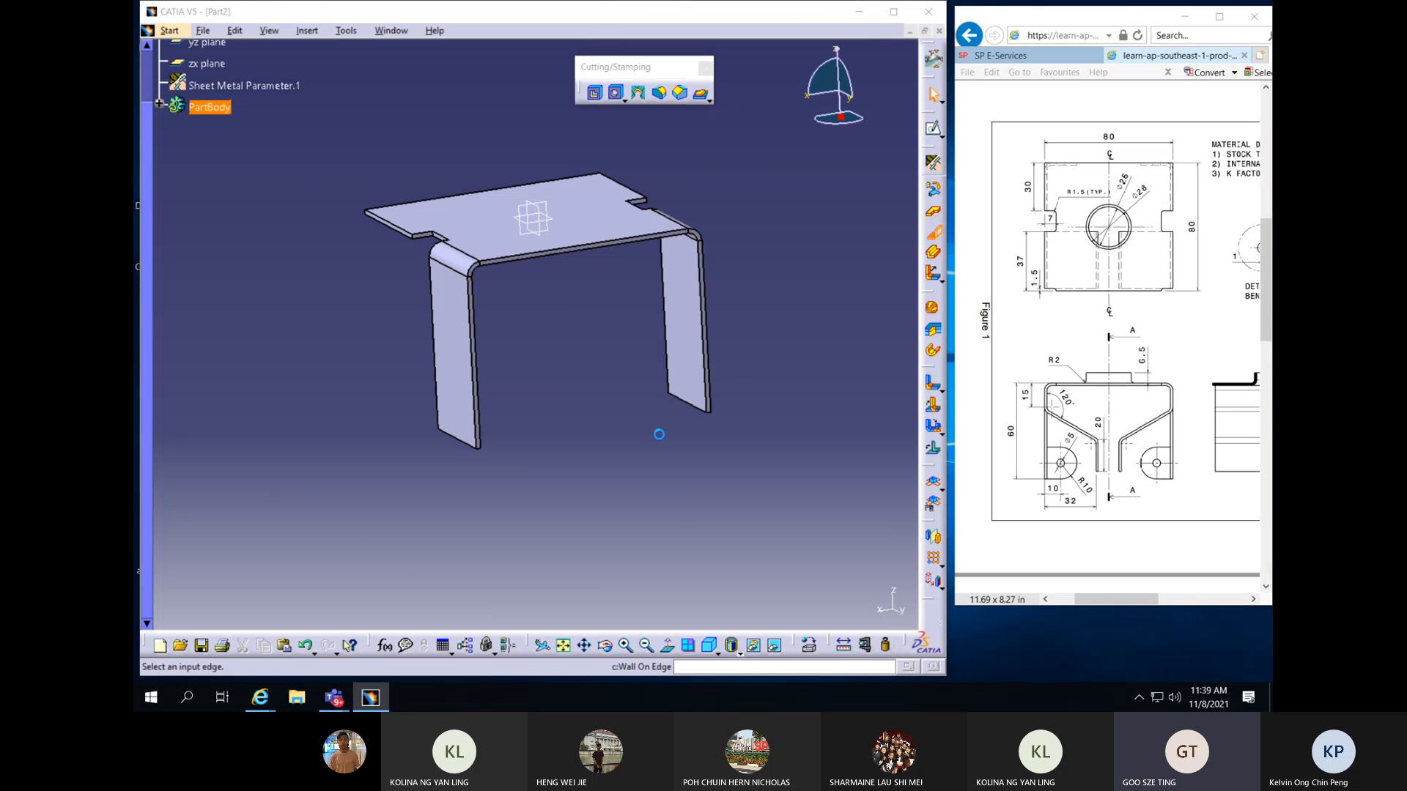
pyautogui.click(481, 433)
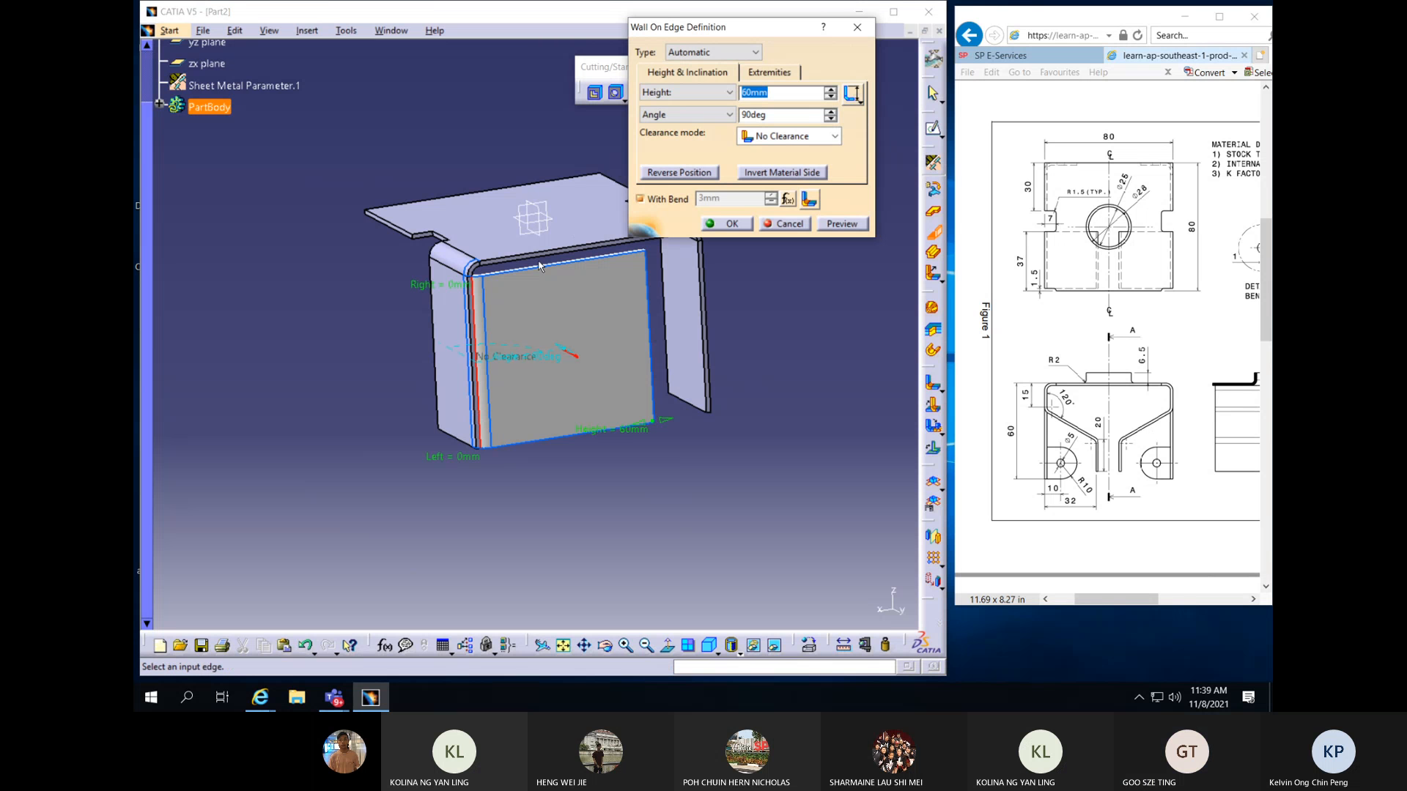
pyautogui.moveTo(554, 314); pyautogui.dragTo(465, 224, button='middle')
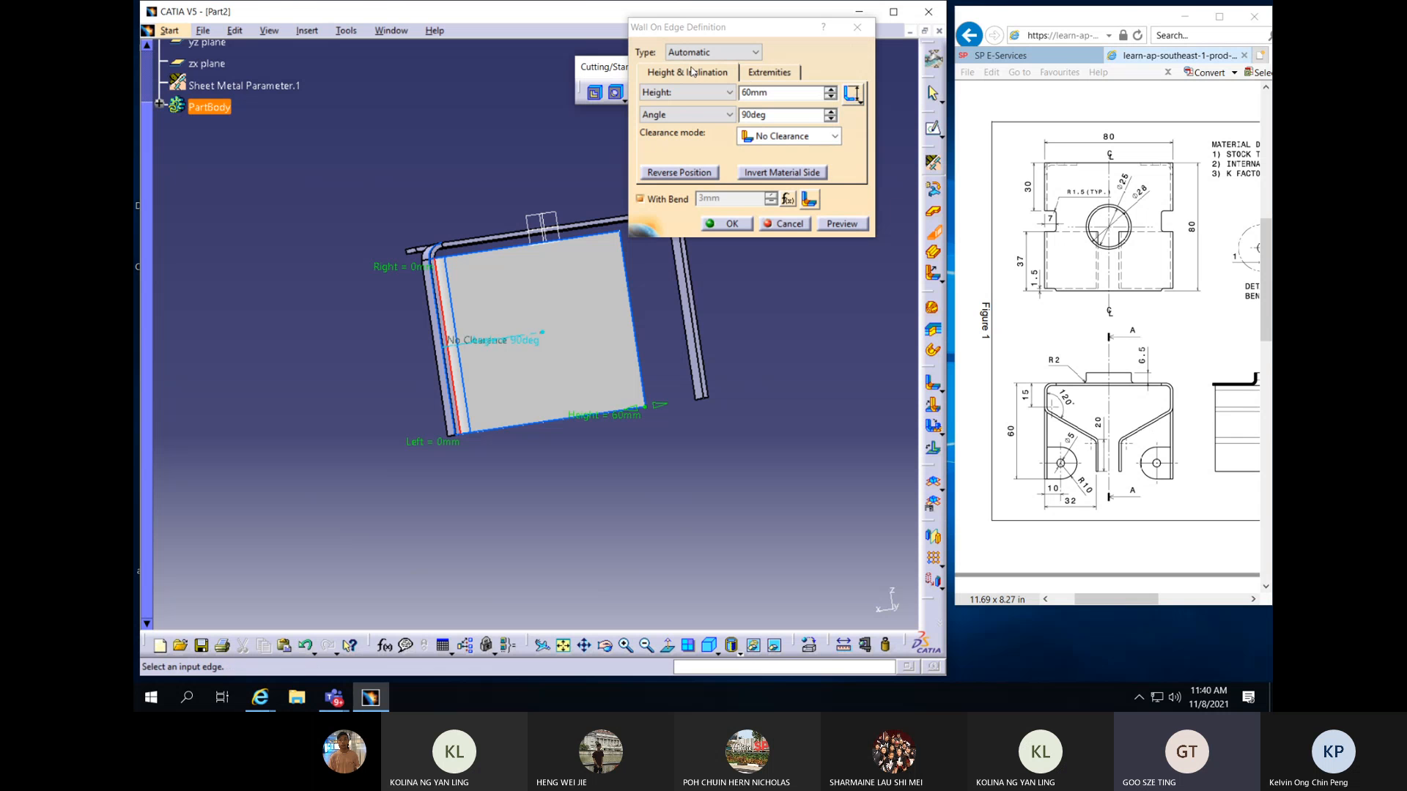
pyautogui.click(769, 73)
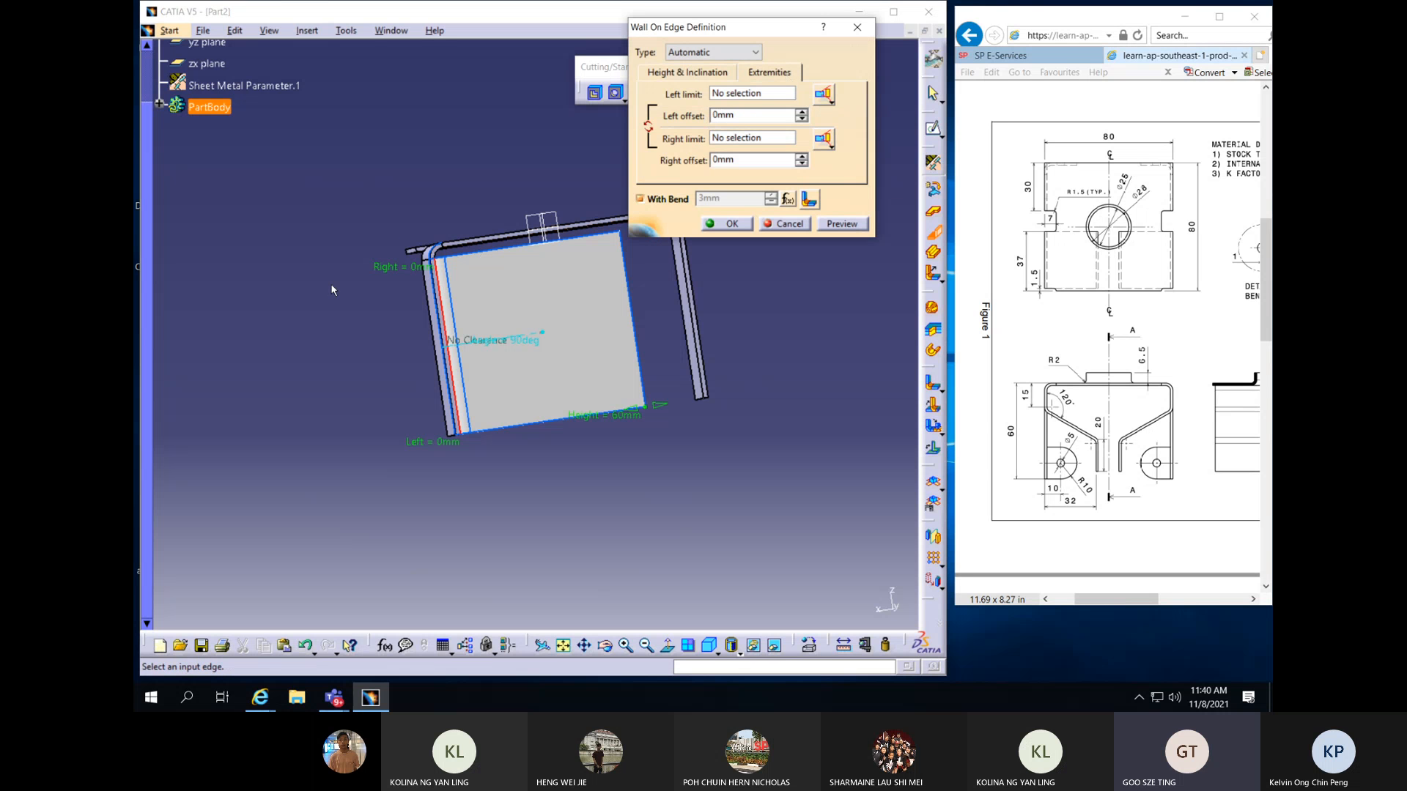
pyautogui.doubleClick(751, 162)
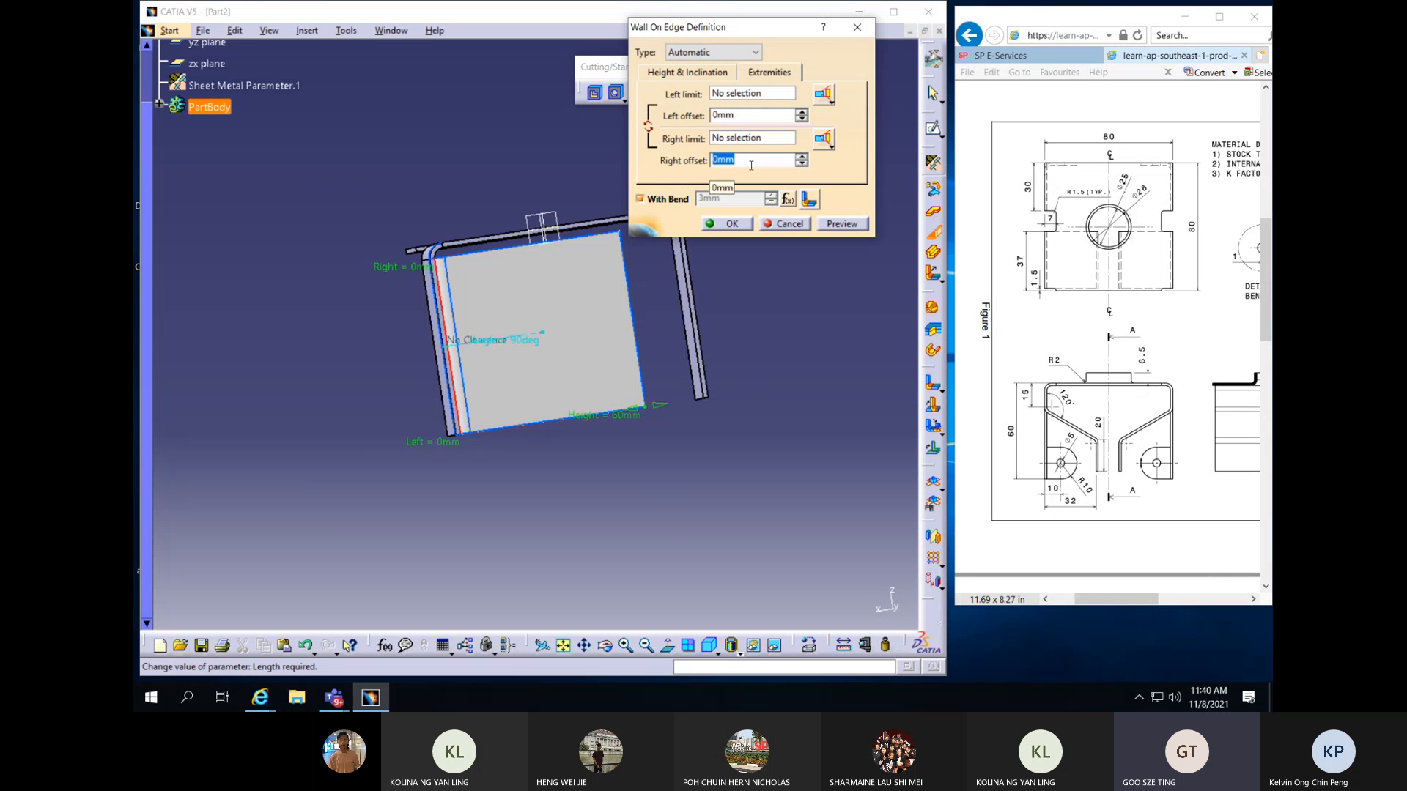
pyautogui.write('40-4.5')
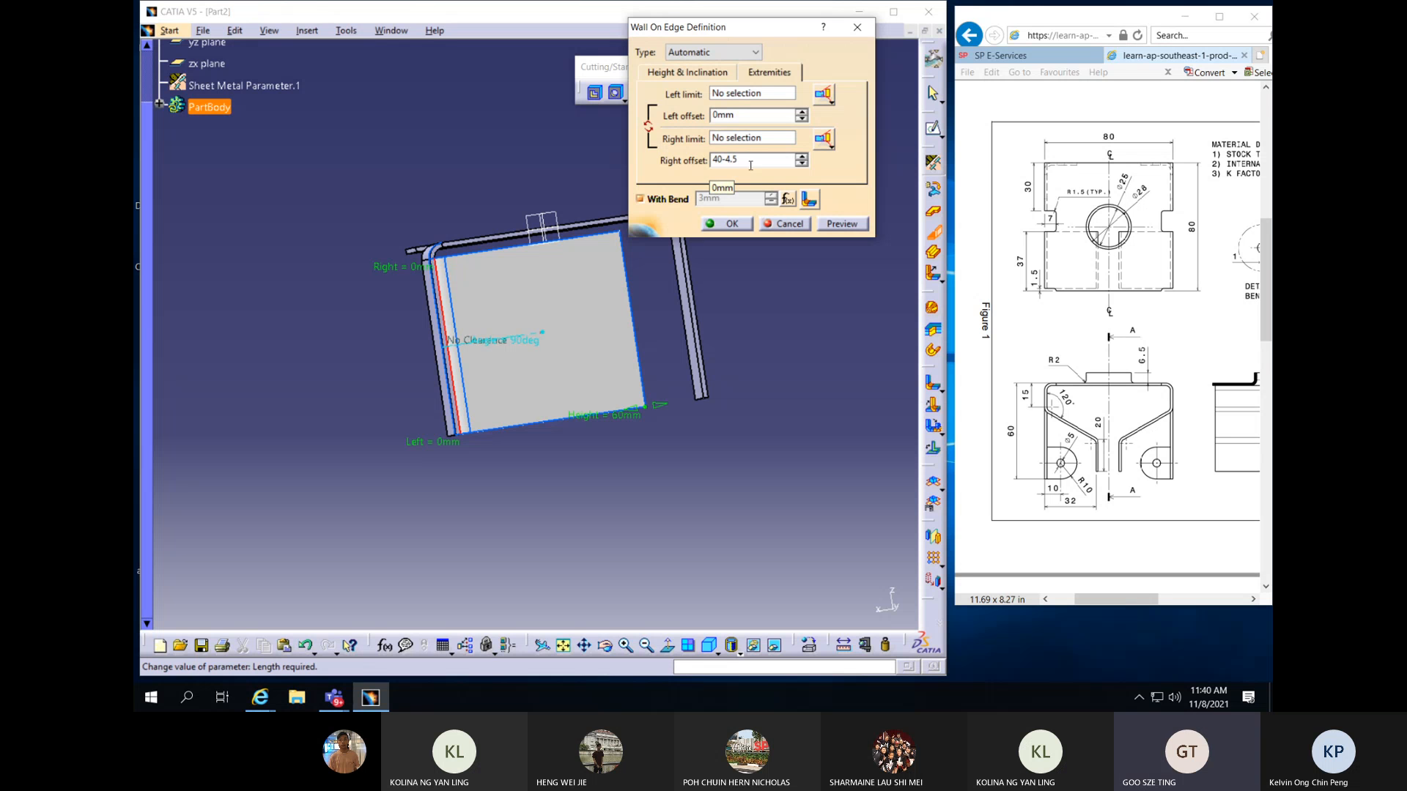
pyautogui.click(842, 224)
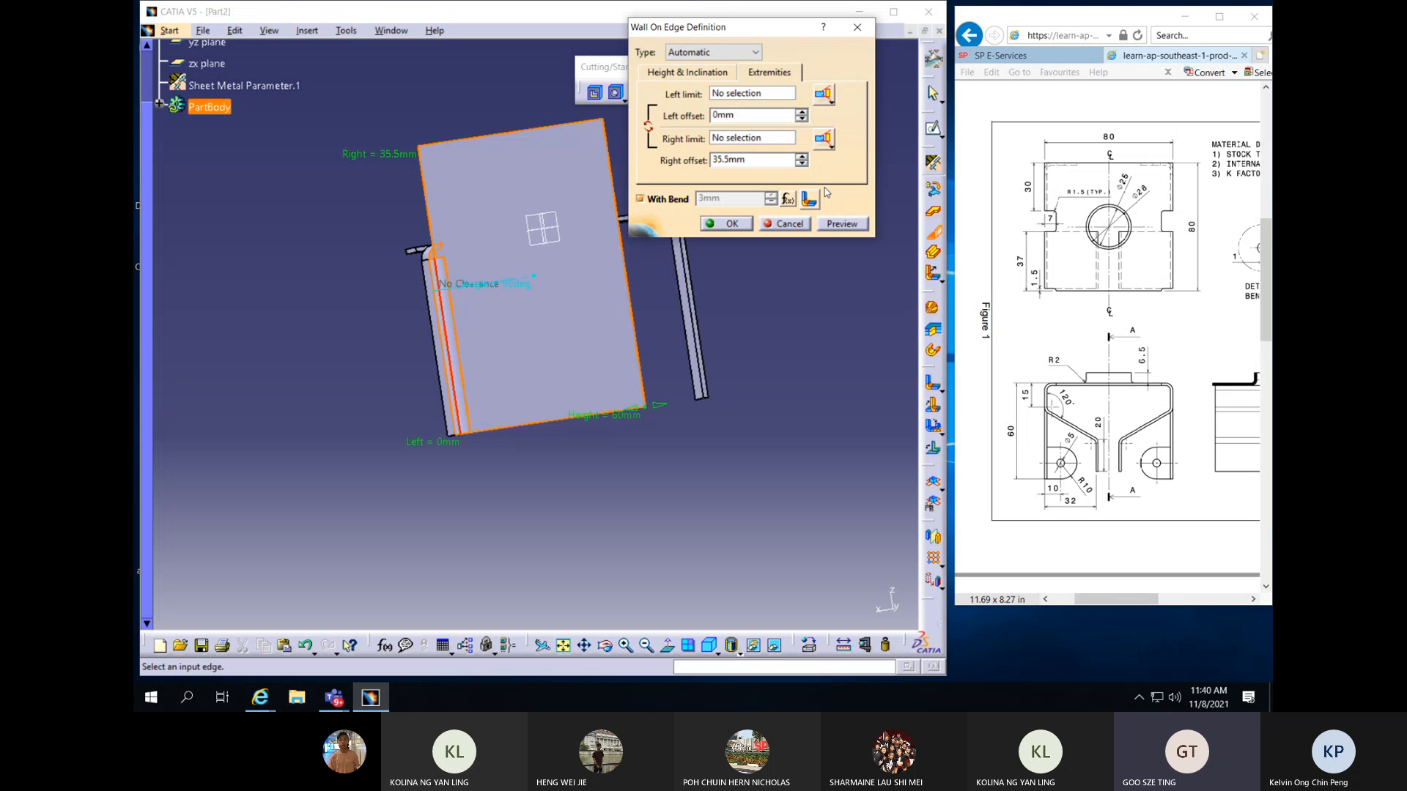
pyautogui.write('-')
pyautogui.click(858, 224)
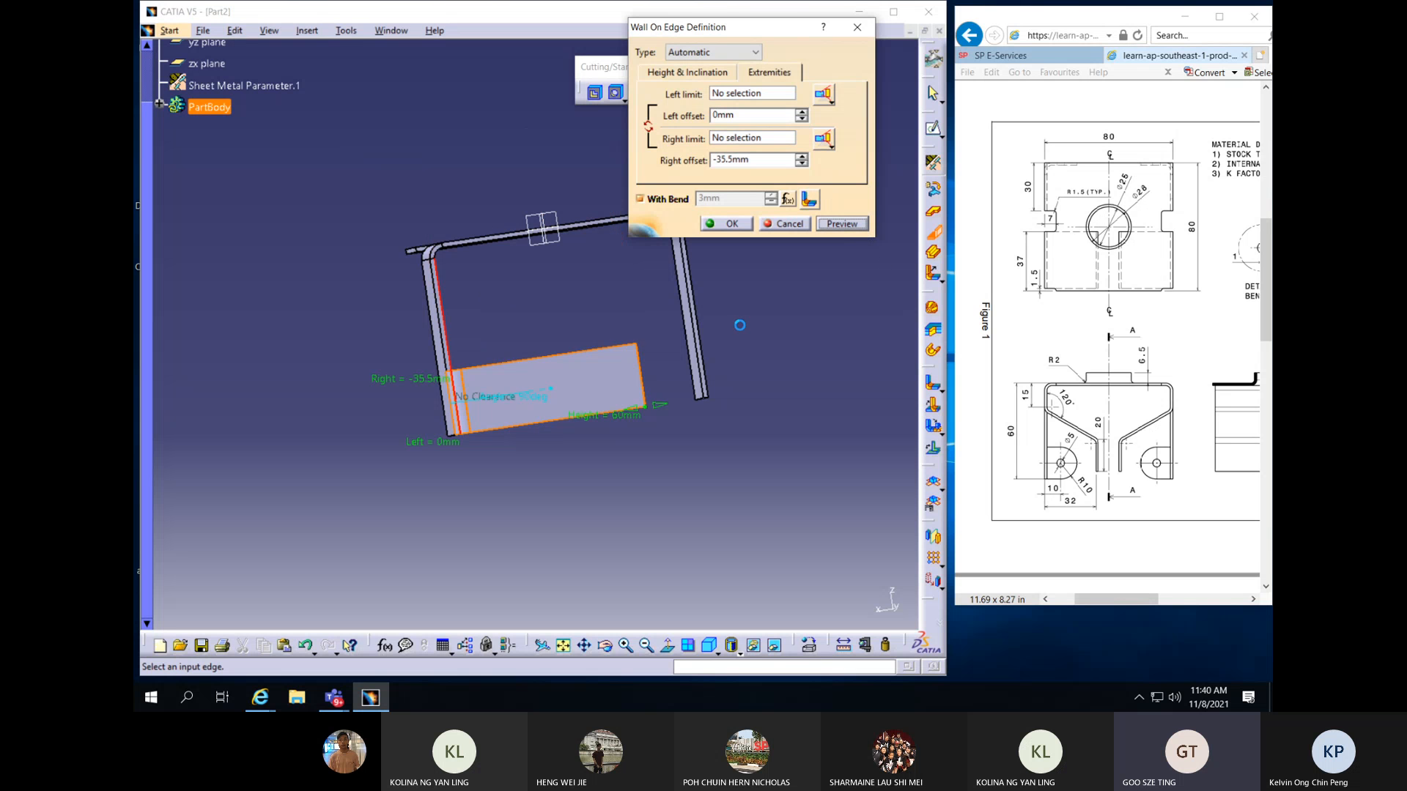
# Set this inward wall's height to 20 mm and create it with its material side inverted
pyautogui.click(720, 77)
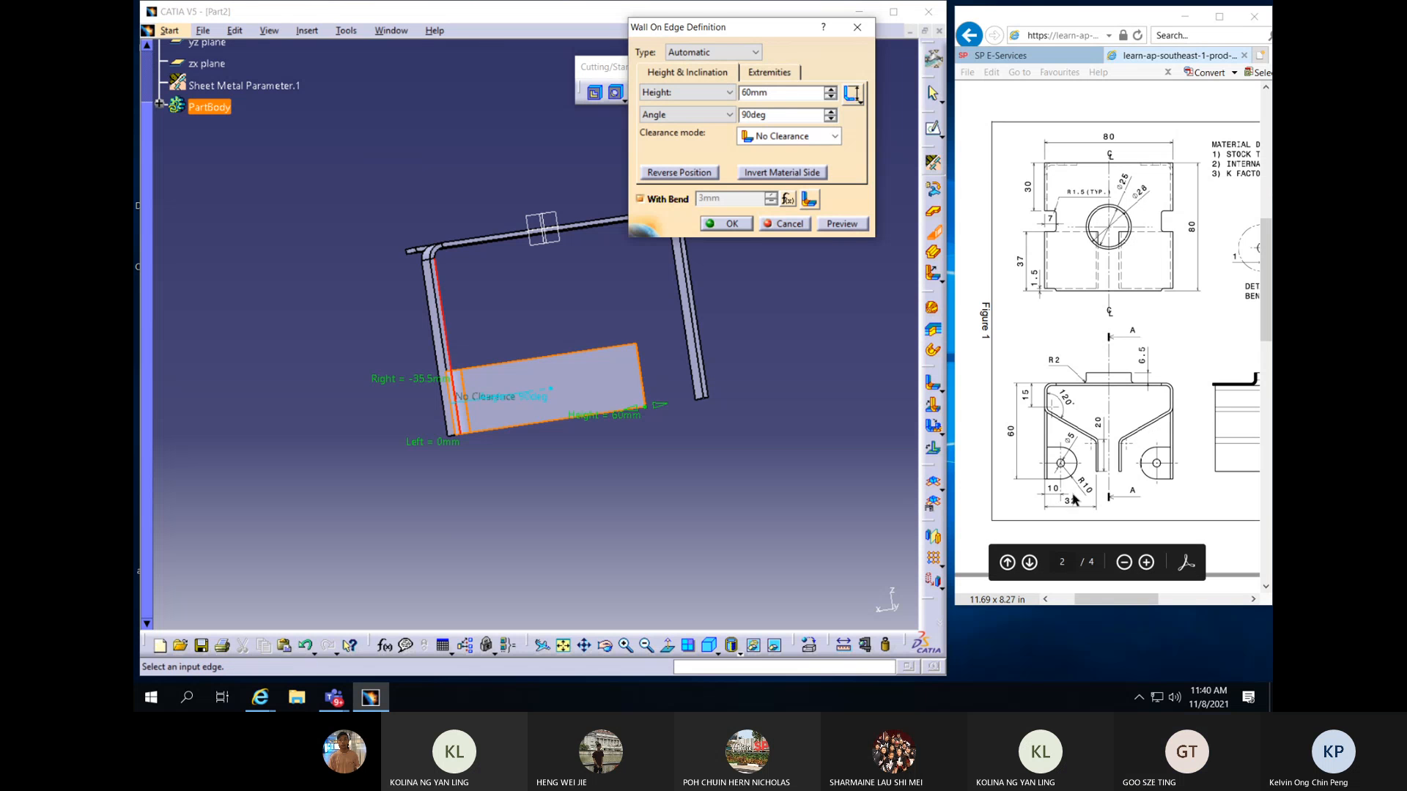
pyautogui.doubleClick(777, 92)
pyautogui.write('20')
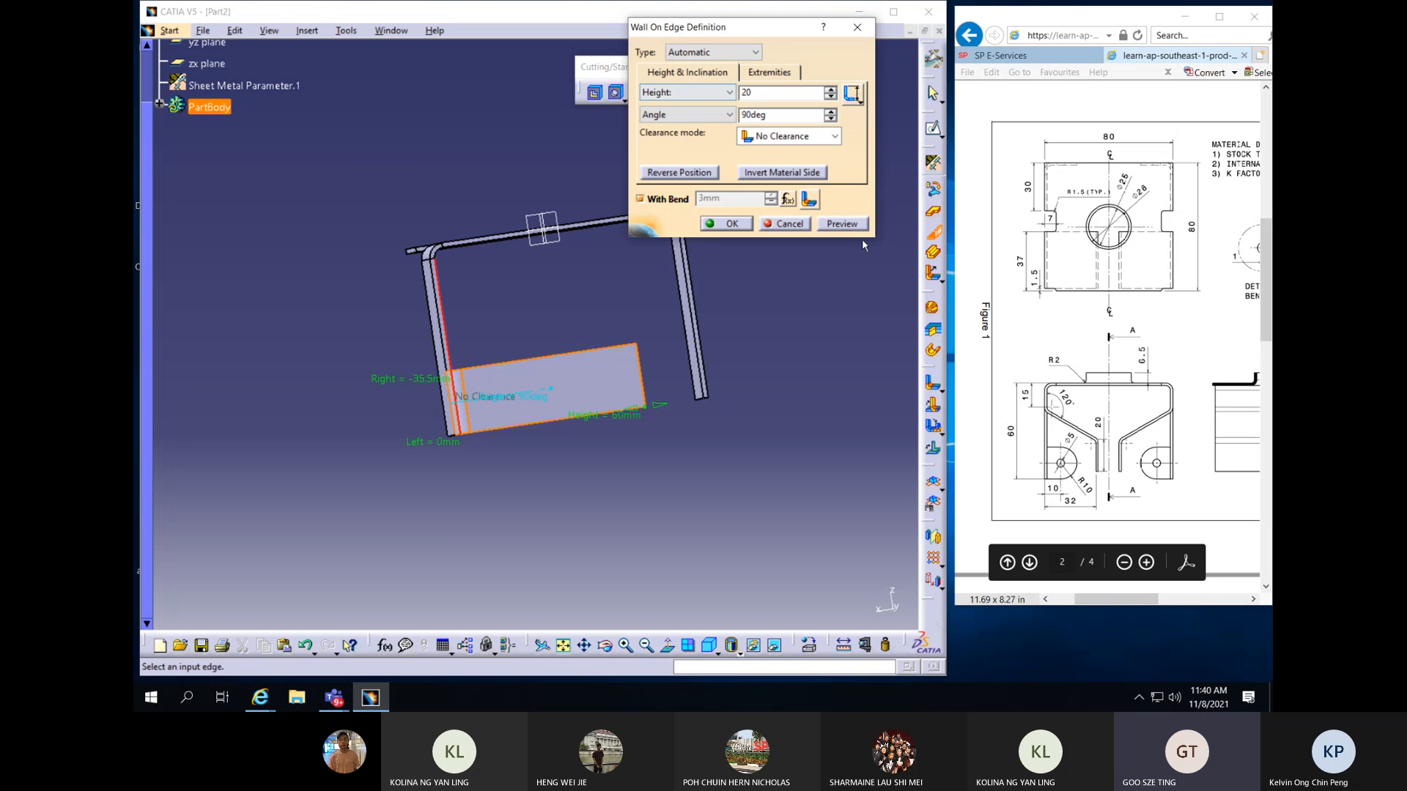
pyautogui.click(850, 226)
pyautogui.moveTo(600, 503); pyautogui.dragTo(580, 445, button='middle')
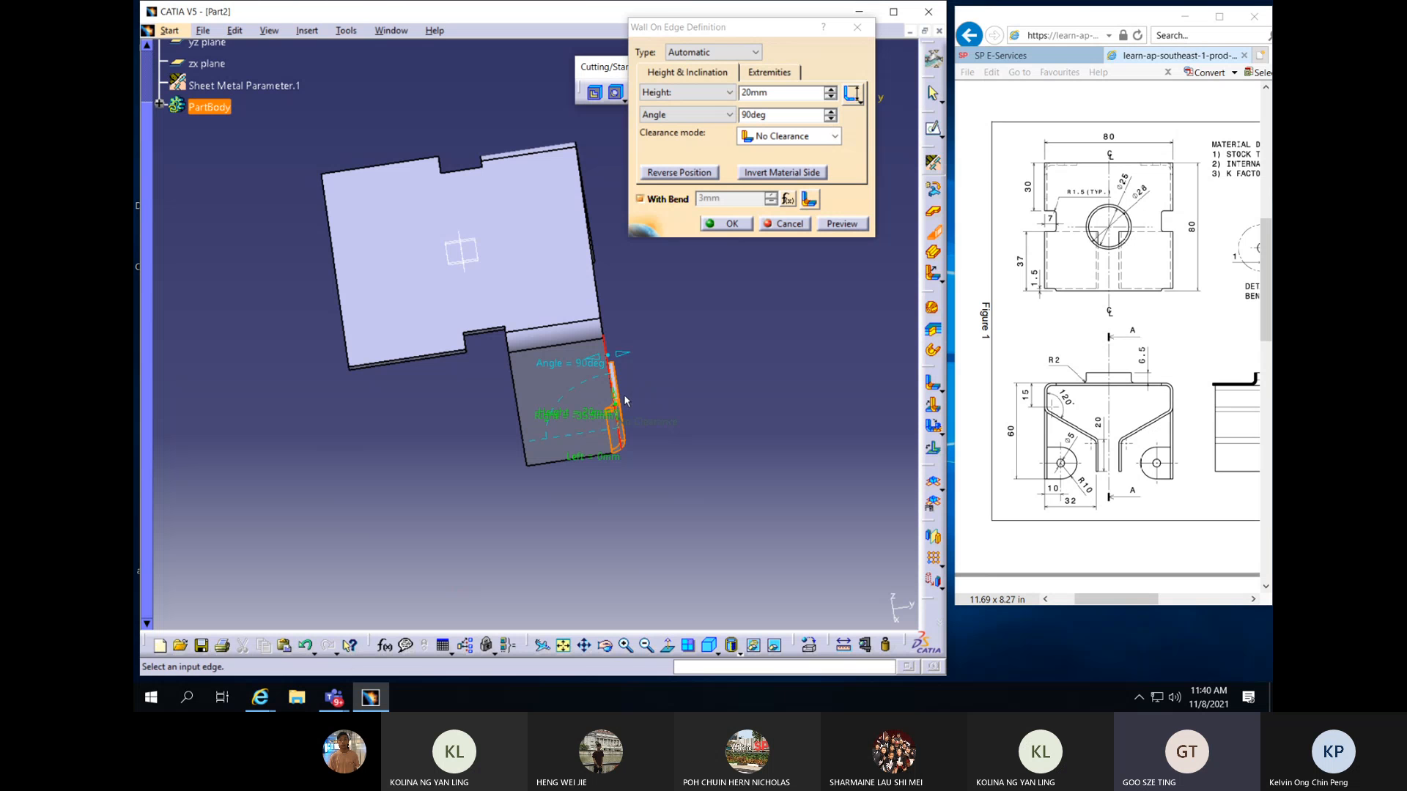
pyautogui.click(795, 174)
pyautogui.click(593, 460)
pyautogui.click(847, 224)
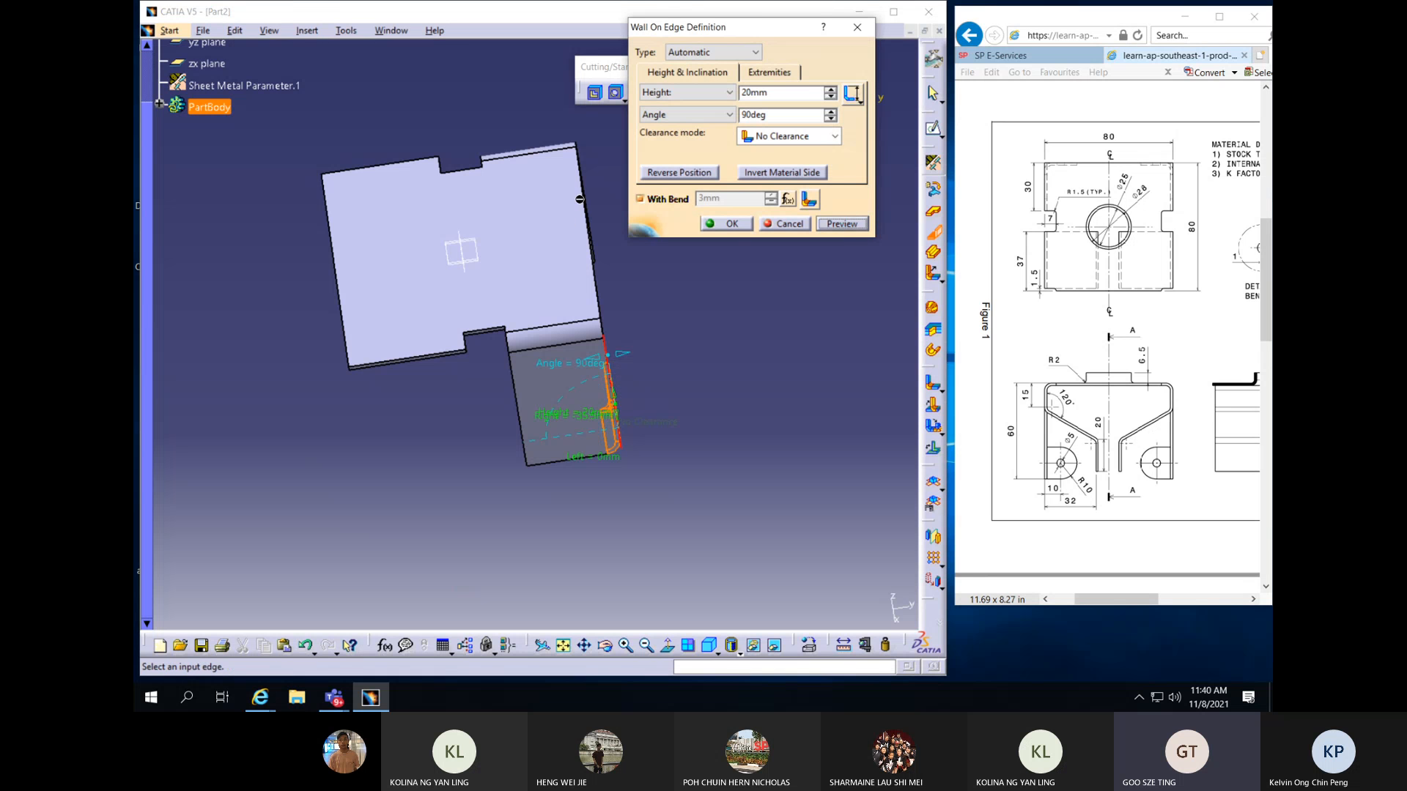
pyautogui.click(730, 224)
pyautogui.moveTo(606, 489); pyautogui.dragTo(279, 379, button='middle')
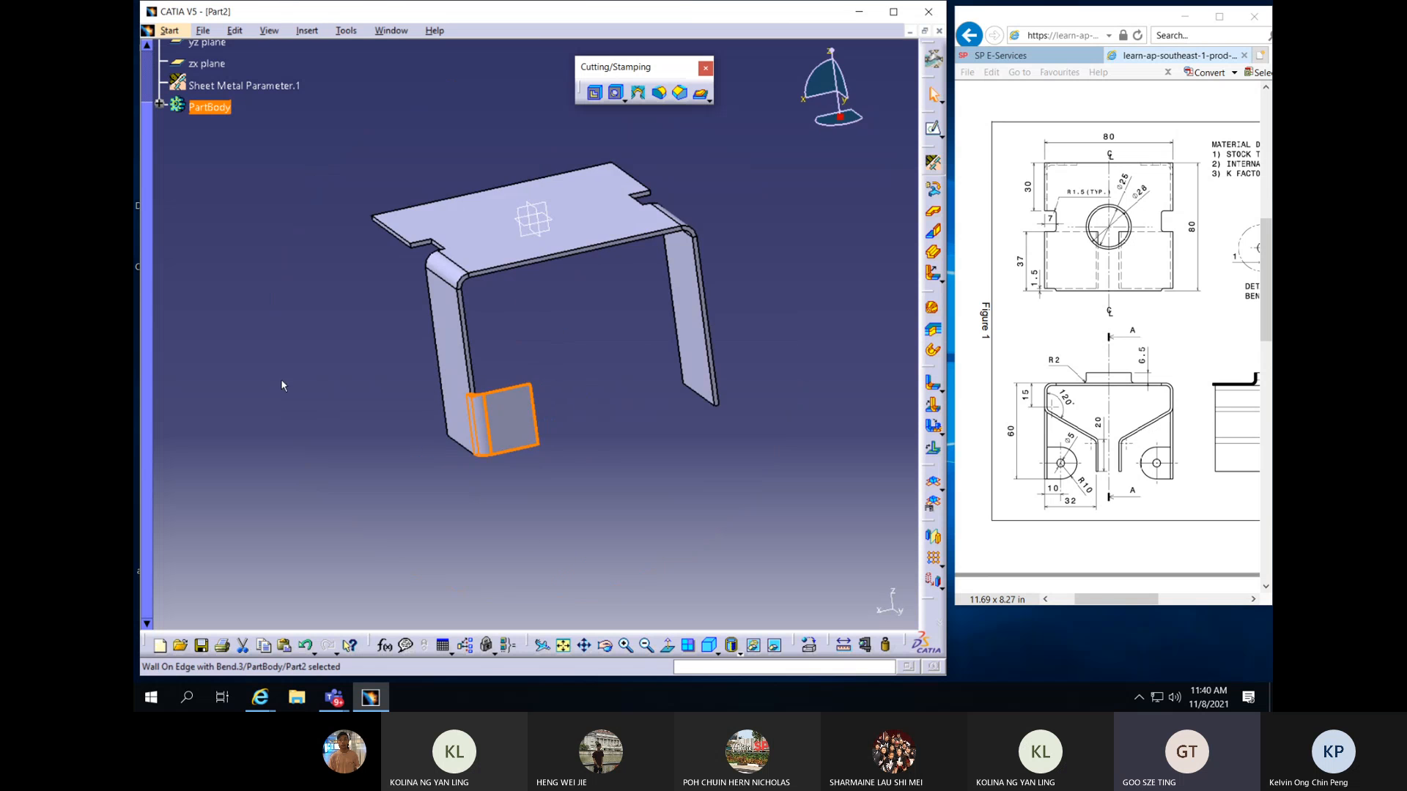
# Edit the 20 mm inward wall's bend so its right extremity uses a round relief, following the drawing's Detail B
pyautogui.moveTo(519, 503); pyautogui.dragTo(485, 377, button='middle')
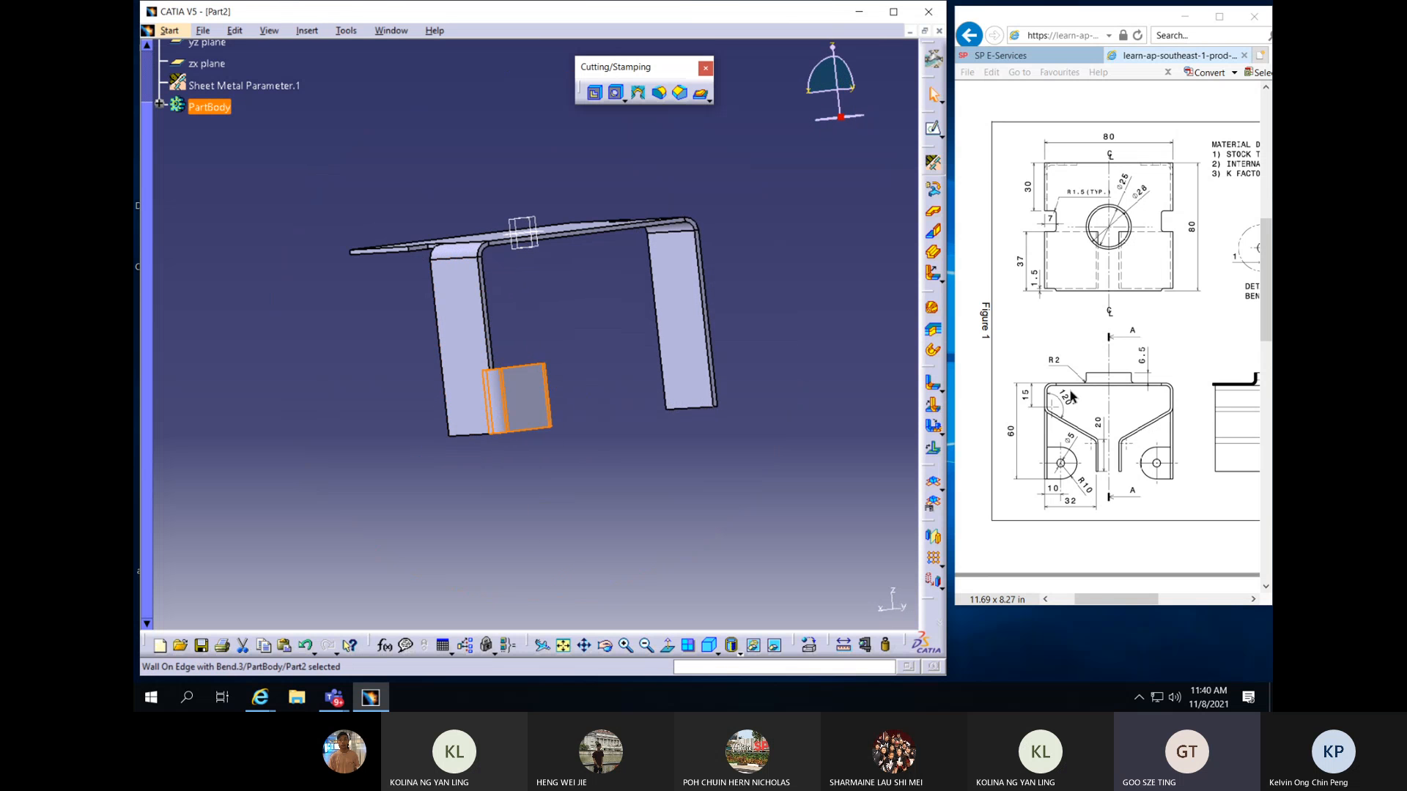
pyautogui.moveTo(1150, 599); pyautogui.dragTo(1192, 601)
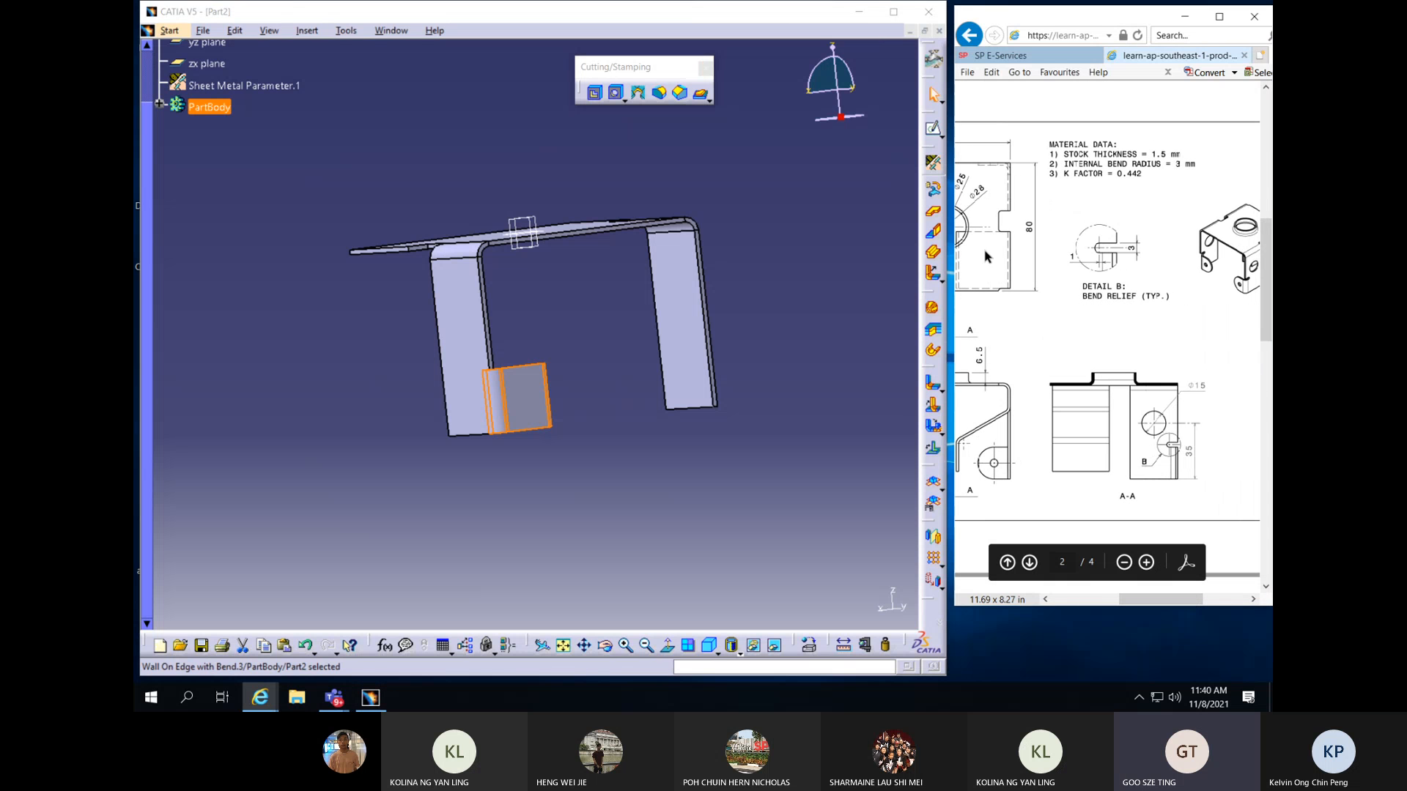
pyautogui.doubleClick(522, 399)
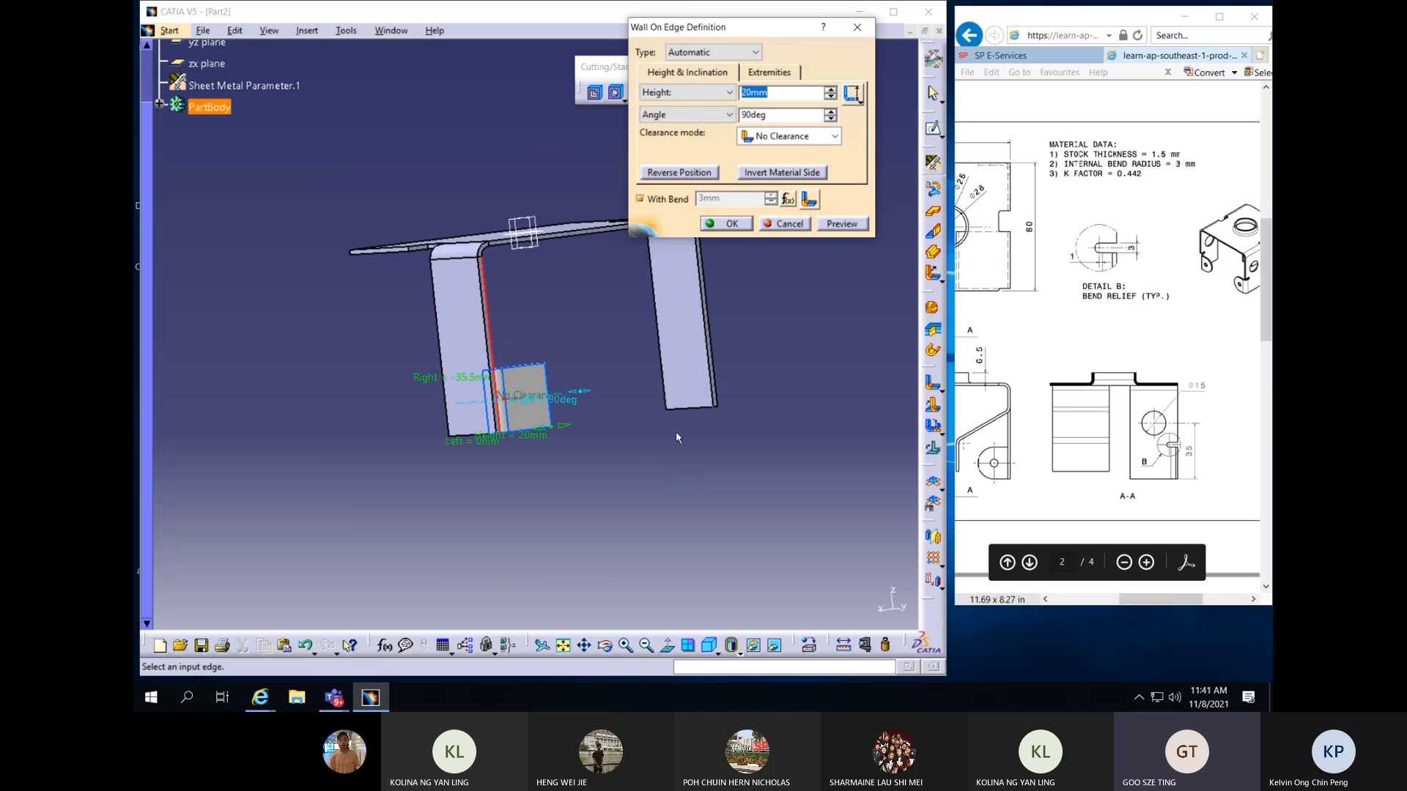
pyautogui.click(809, 199)
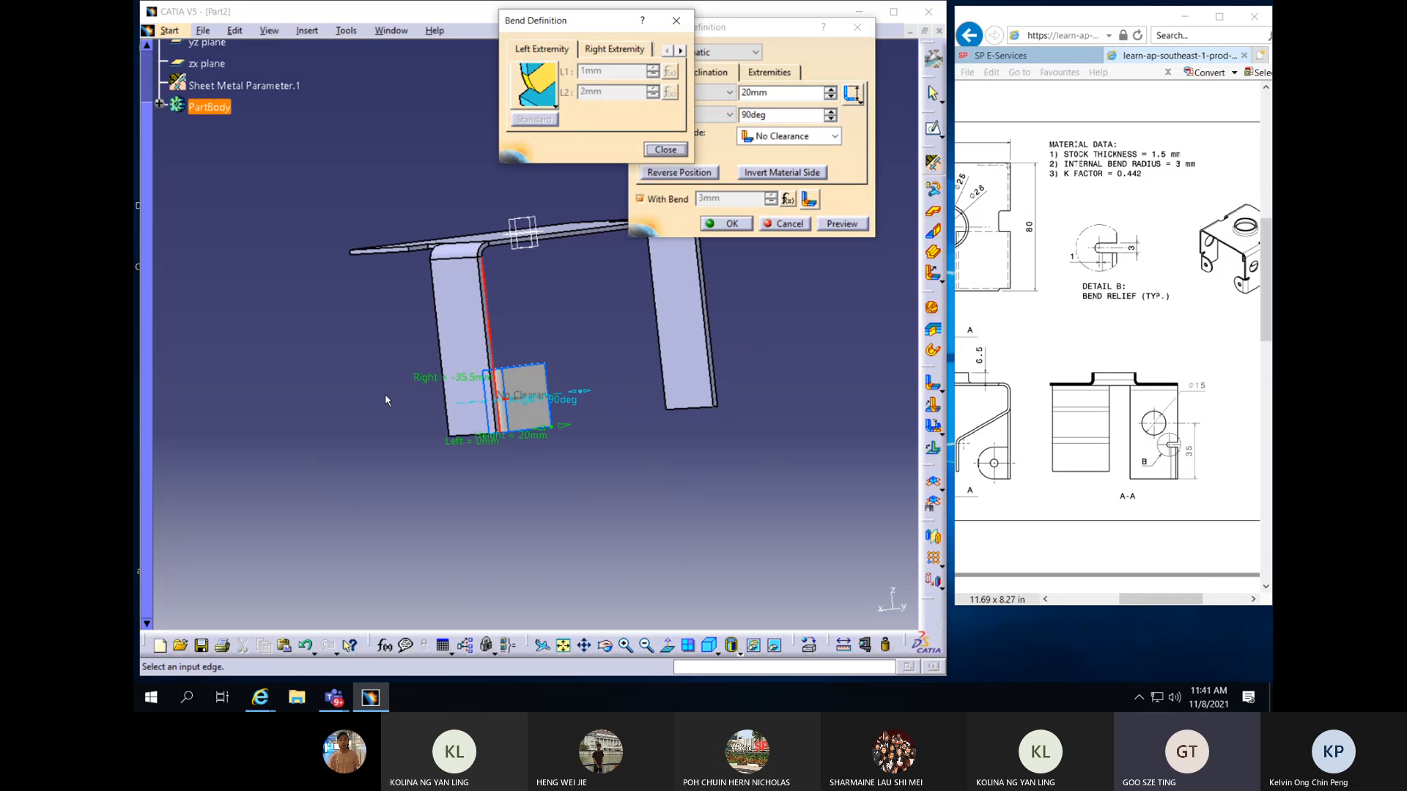
pyautogui.click(617, 52)
pyautogui.click(555, 108)
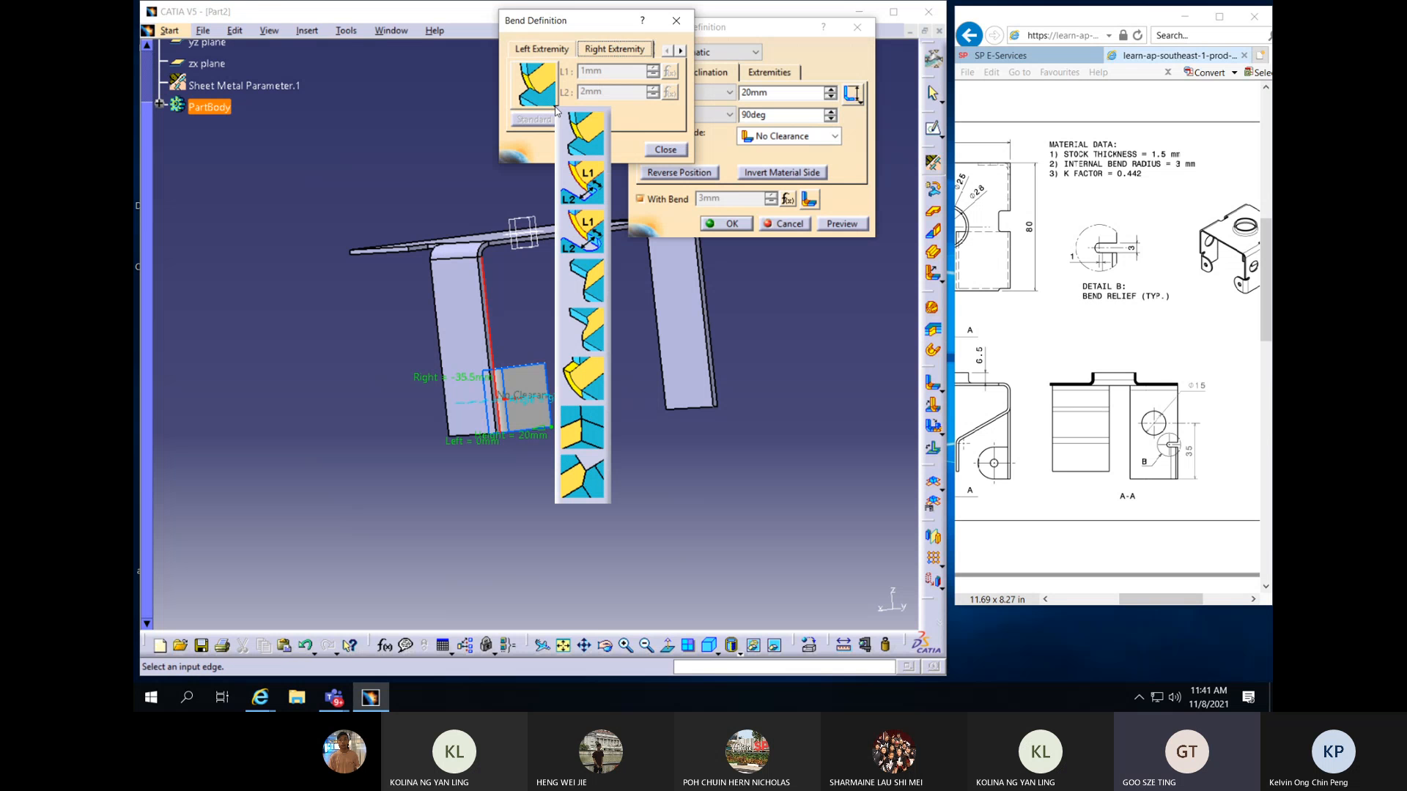
pyautogui.click(589, 236)
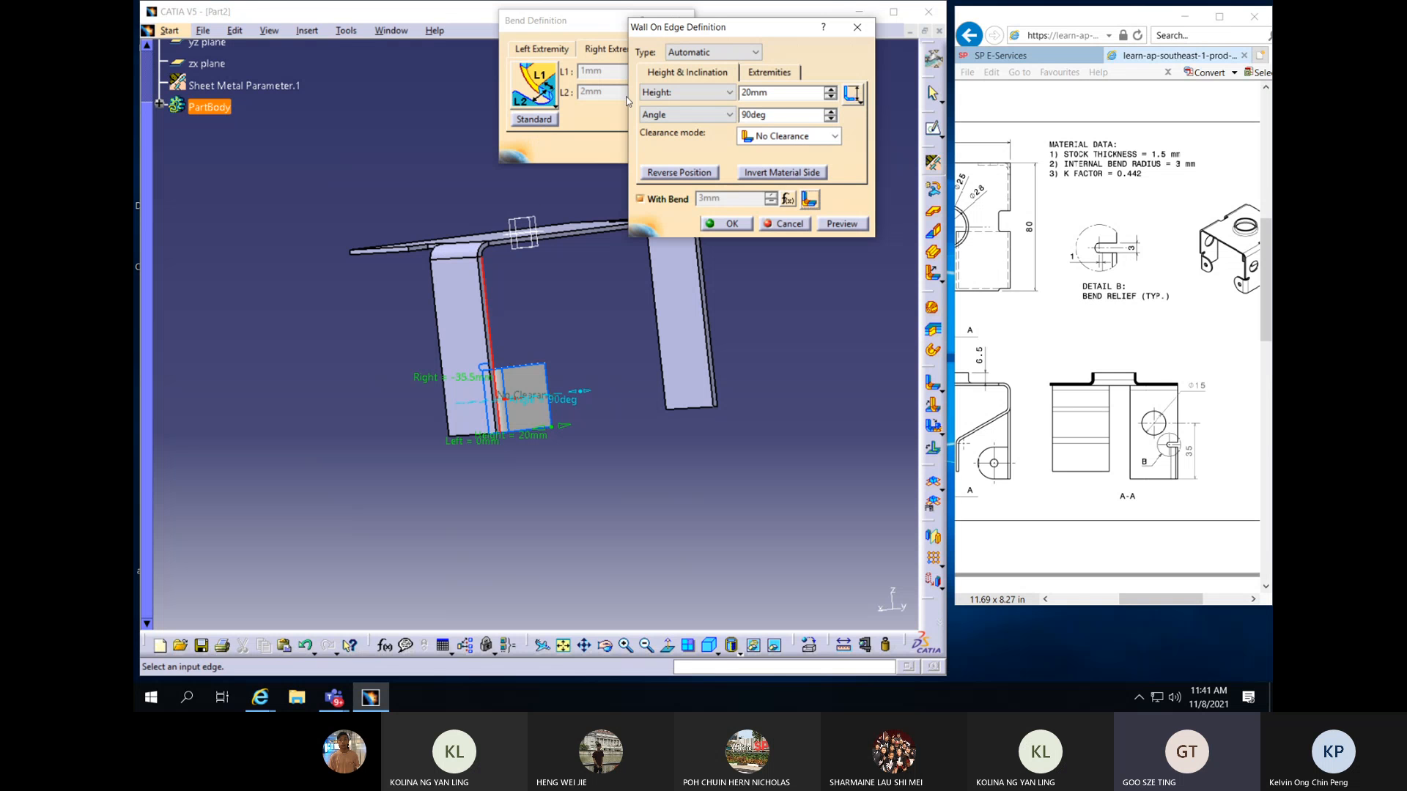
# Deactivate the formula driving the right relief's L2 length, set L2 to 3 mm and apply it to the wall
pyautogui.rightClick(601, 93)
pyautogui.moveTo(637, 107)
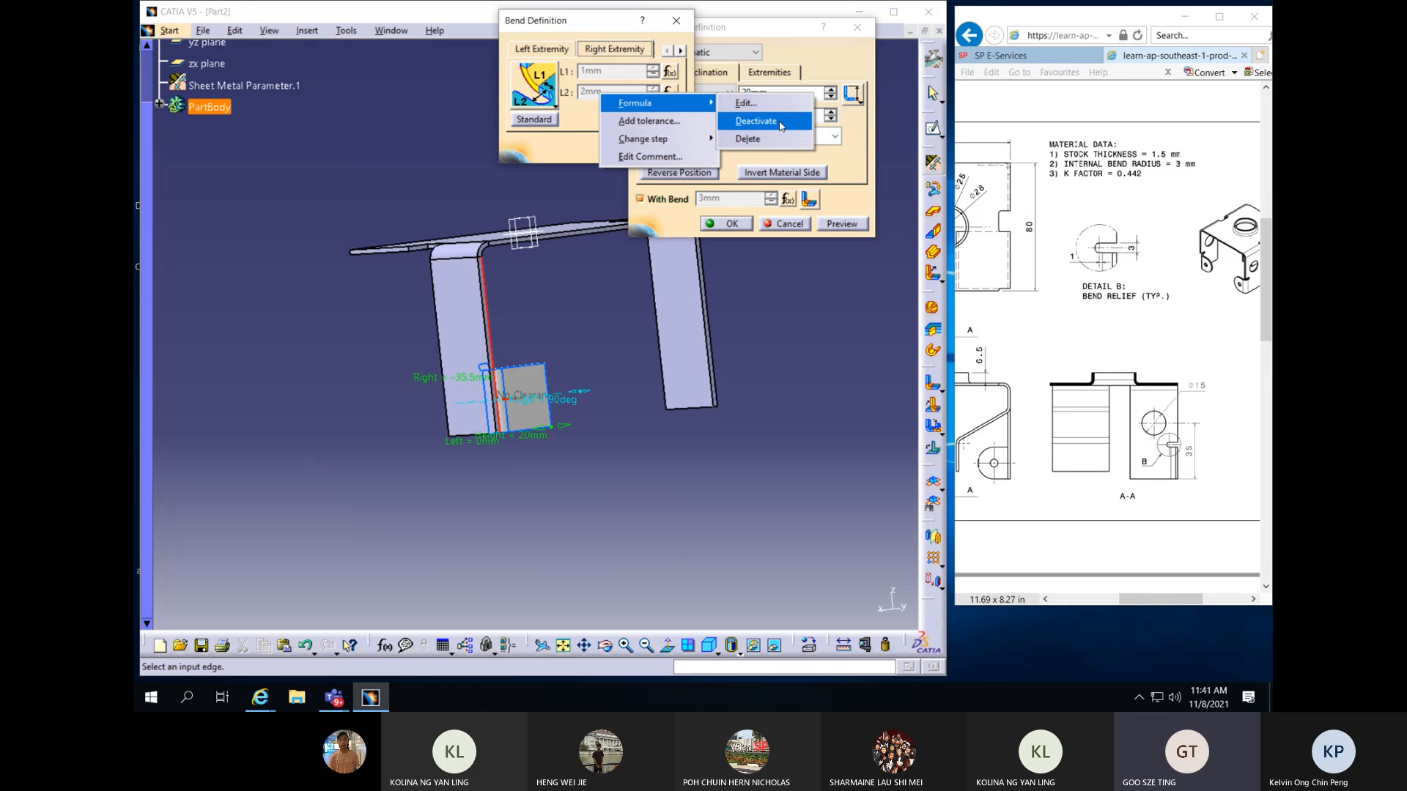
pyautogui.click(755, 120)
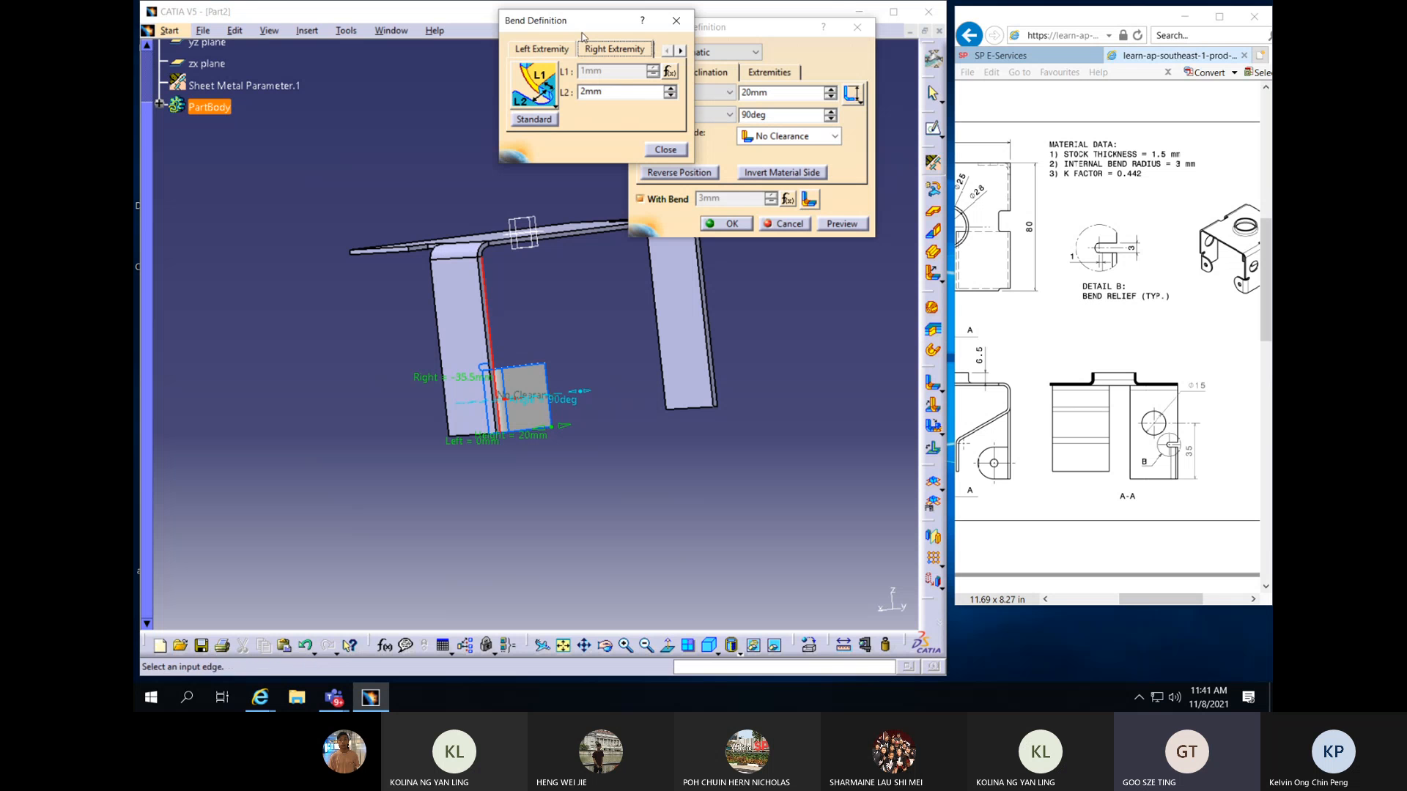
pyautogui.doubleClick(605, 93)
pyautogui.write('3')
pyautogui.click(741, 153)
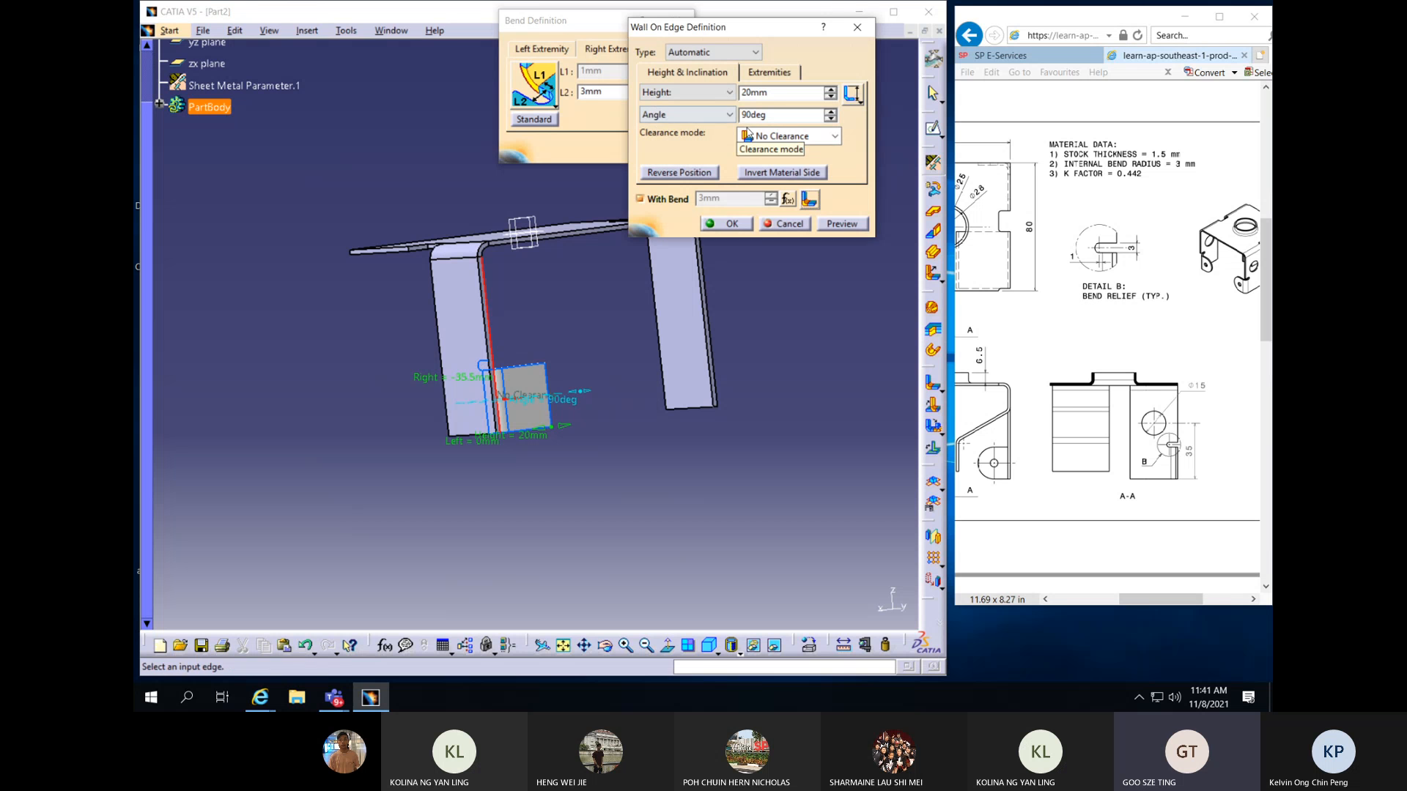
pyautogui.click(732, 224)
pyautogui.moveTo(534, 323); pyautogui.dragTo(675, 461, button='middle')
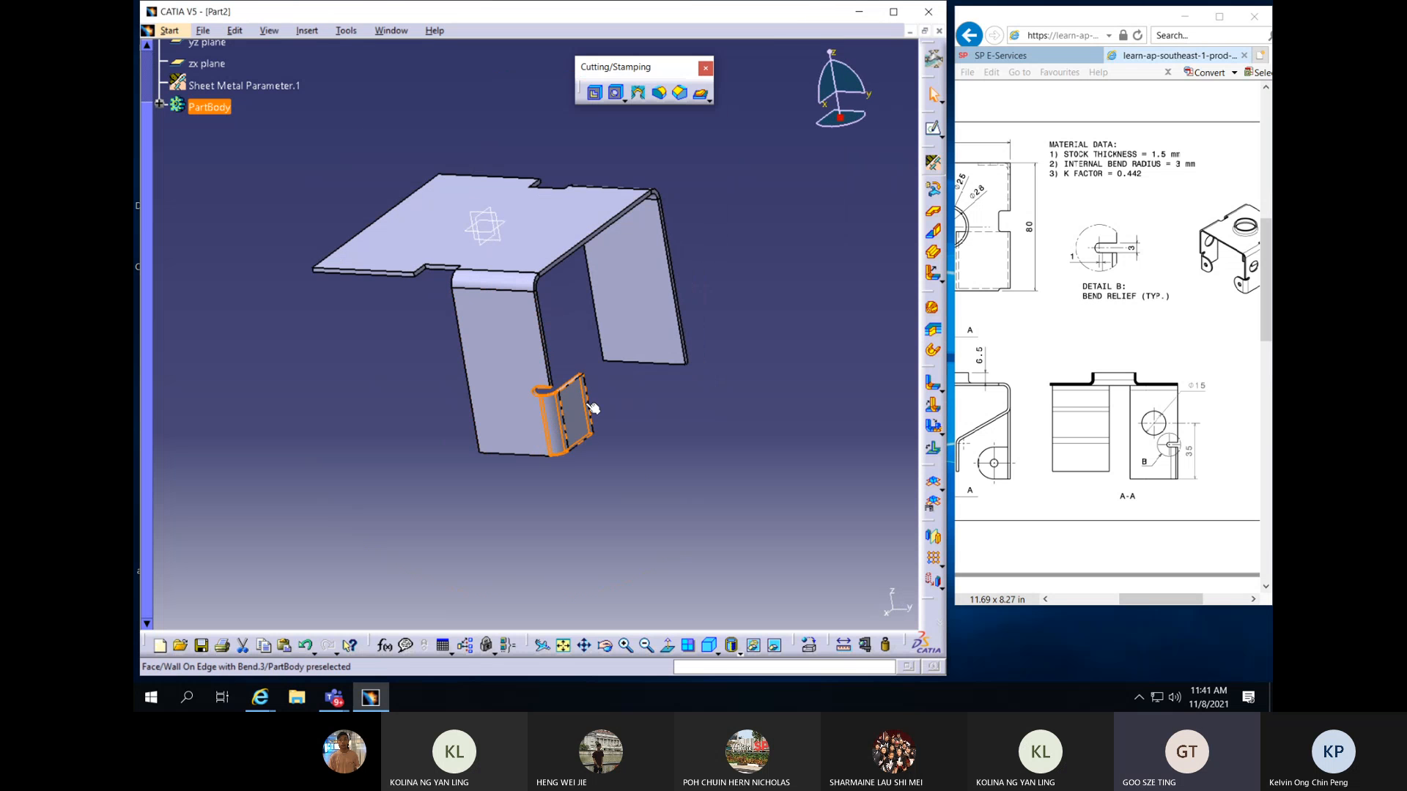
pyautogui.moveTo(674, 390); pyautogui.dragTo(565, 429, button='middle')
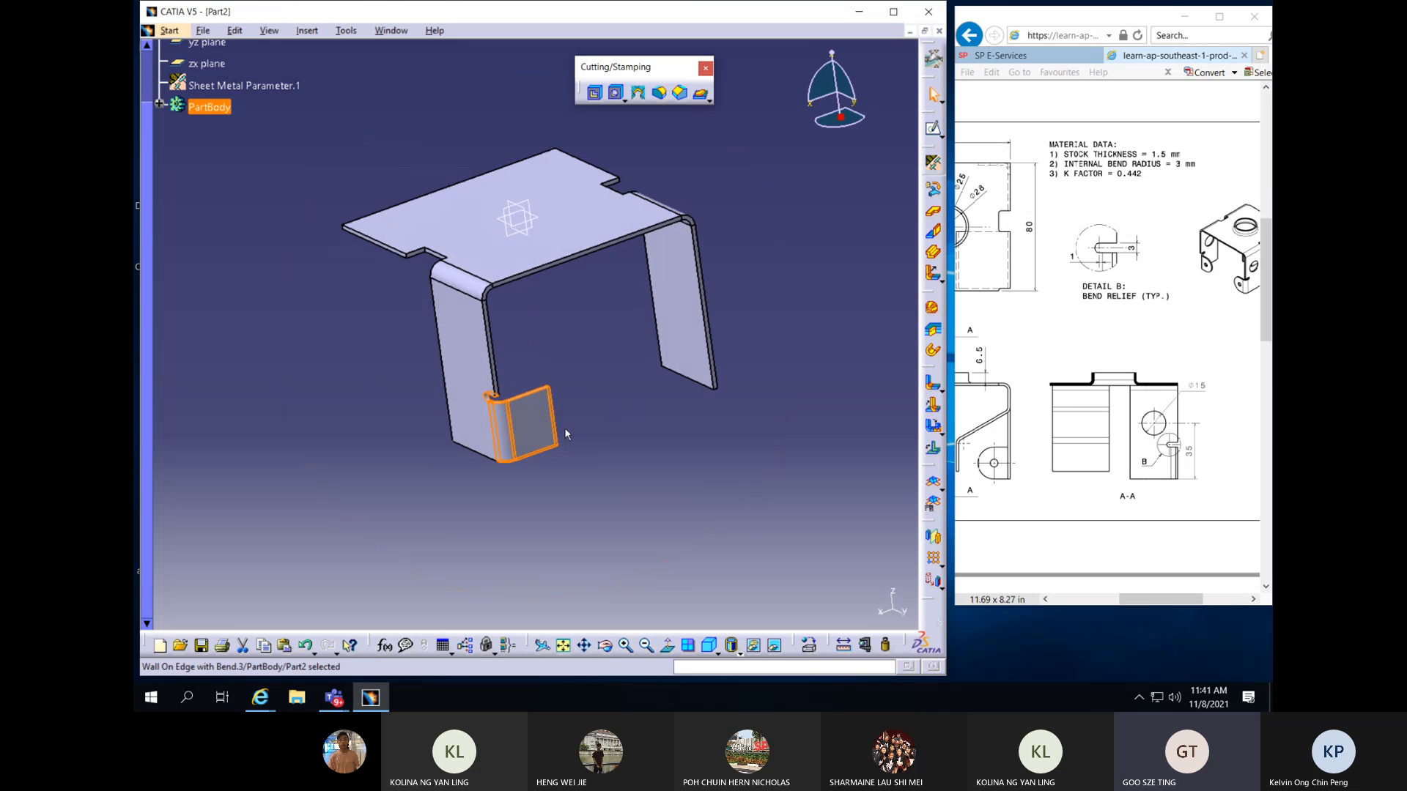
# Start a 20 mm wall with bend on the second leg's vertical edge, on the same side as the first inward wall
pyautogui.click(714, 382)
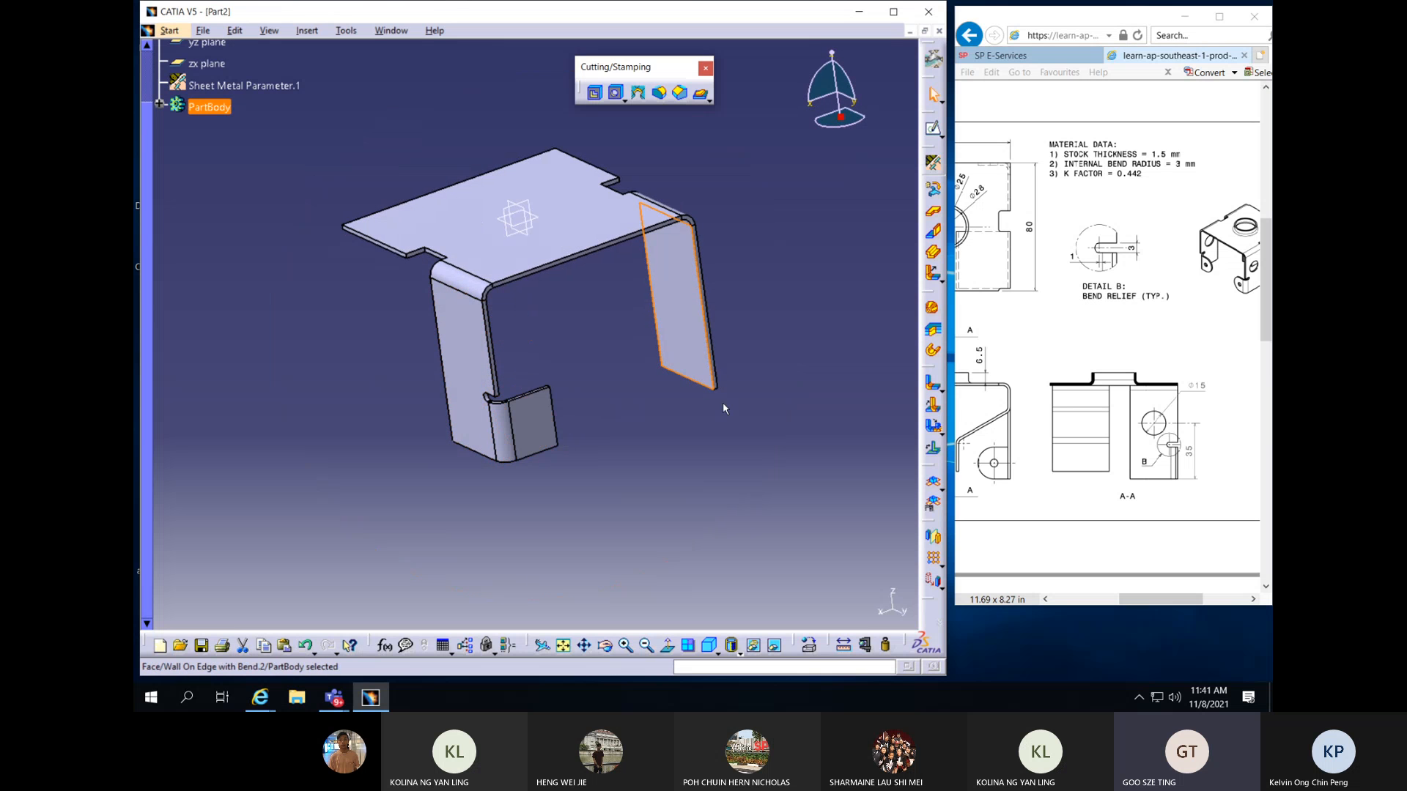
pyautogui.click(933, 233)
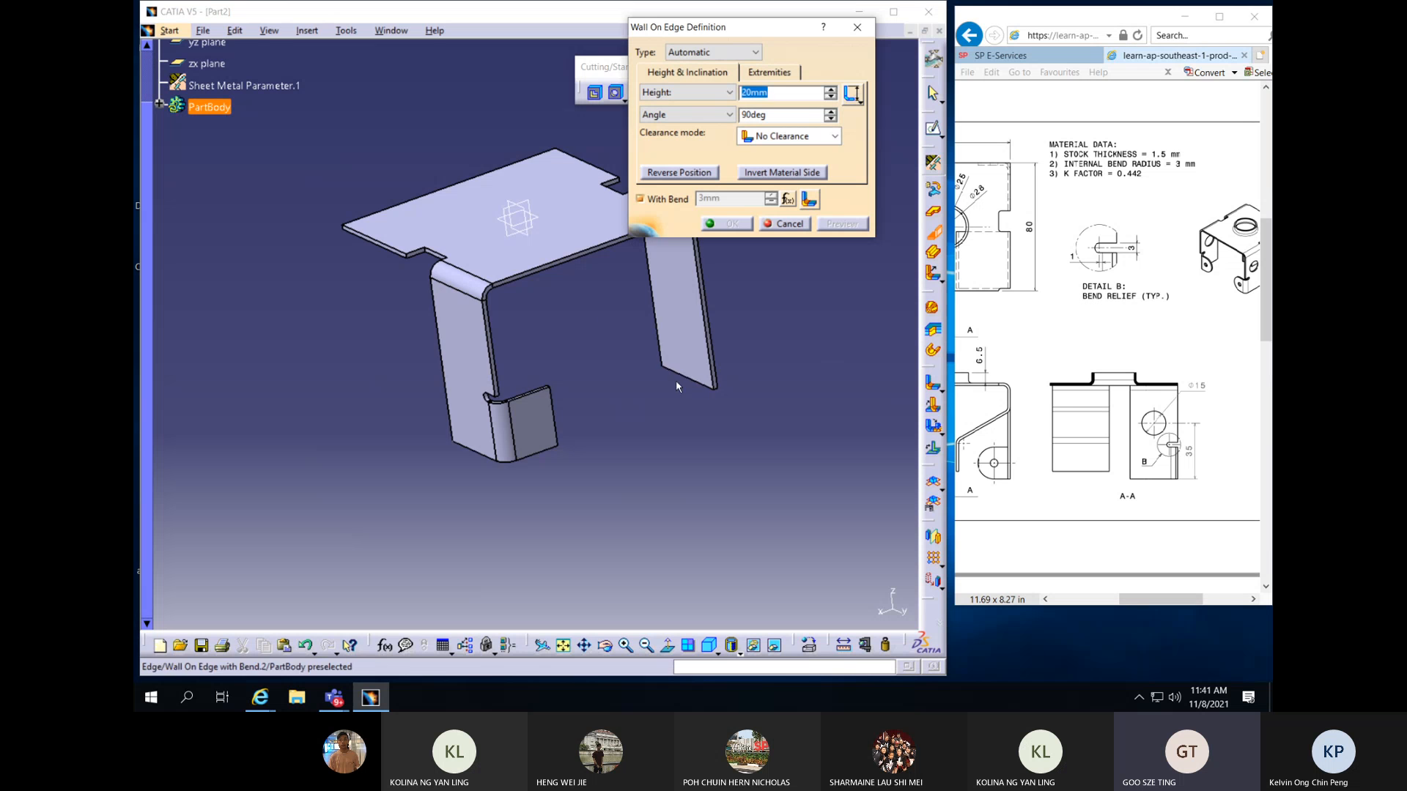
pyautogui.moveTo(675, 380)
pyautogui.mouseDown(button='middle')
pyautogui.moveTo(579, 373)
pyautogui.moveTo(486, 393)
pyautogui.moveTo(508, 323)
pyautogui.moveTo(458, 304)
pyautogui.moveTo(469, 330)
pyautogui.moveTo(677, 354)
pyautogui.mouseUp(button='middle')
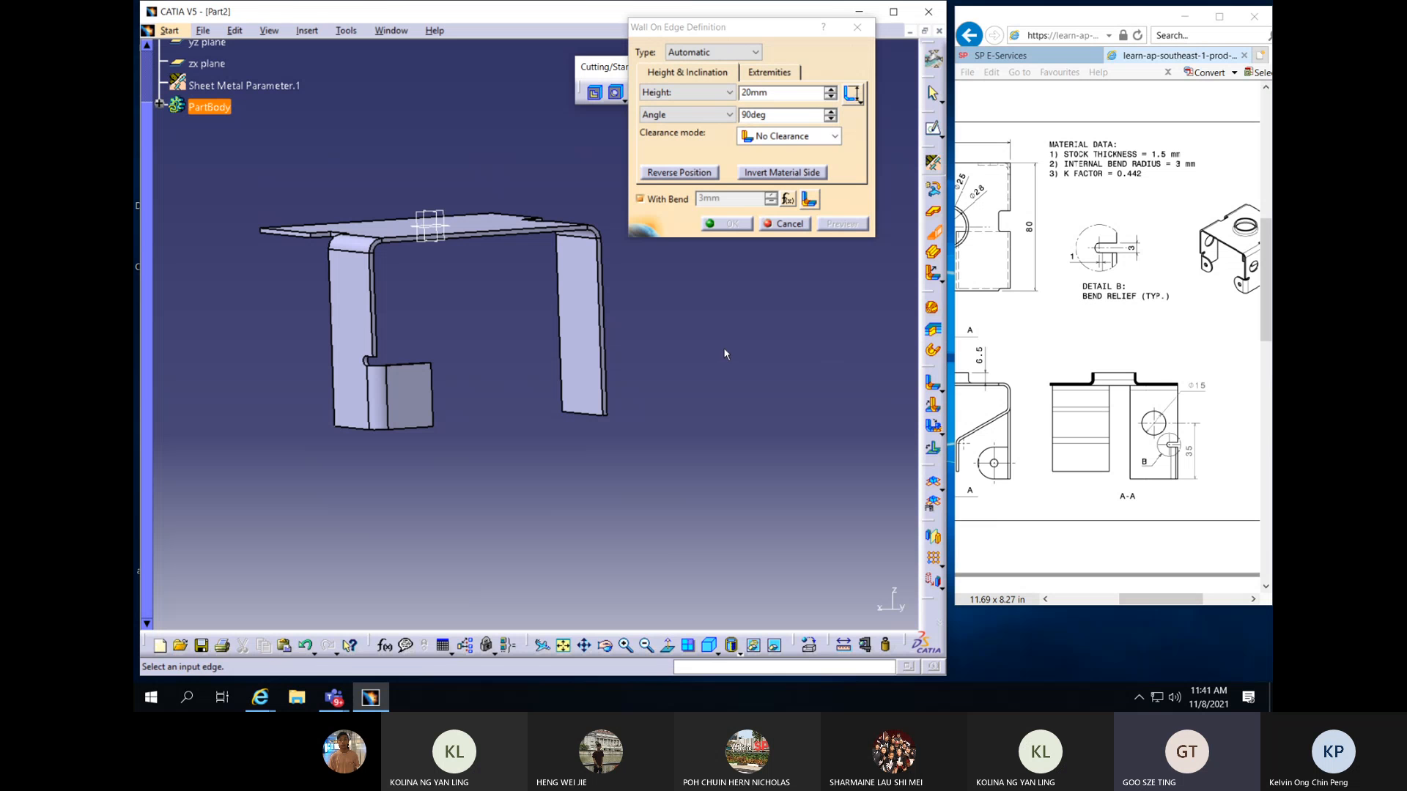
pyautogui.click(602, 372)
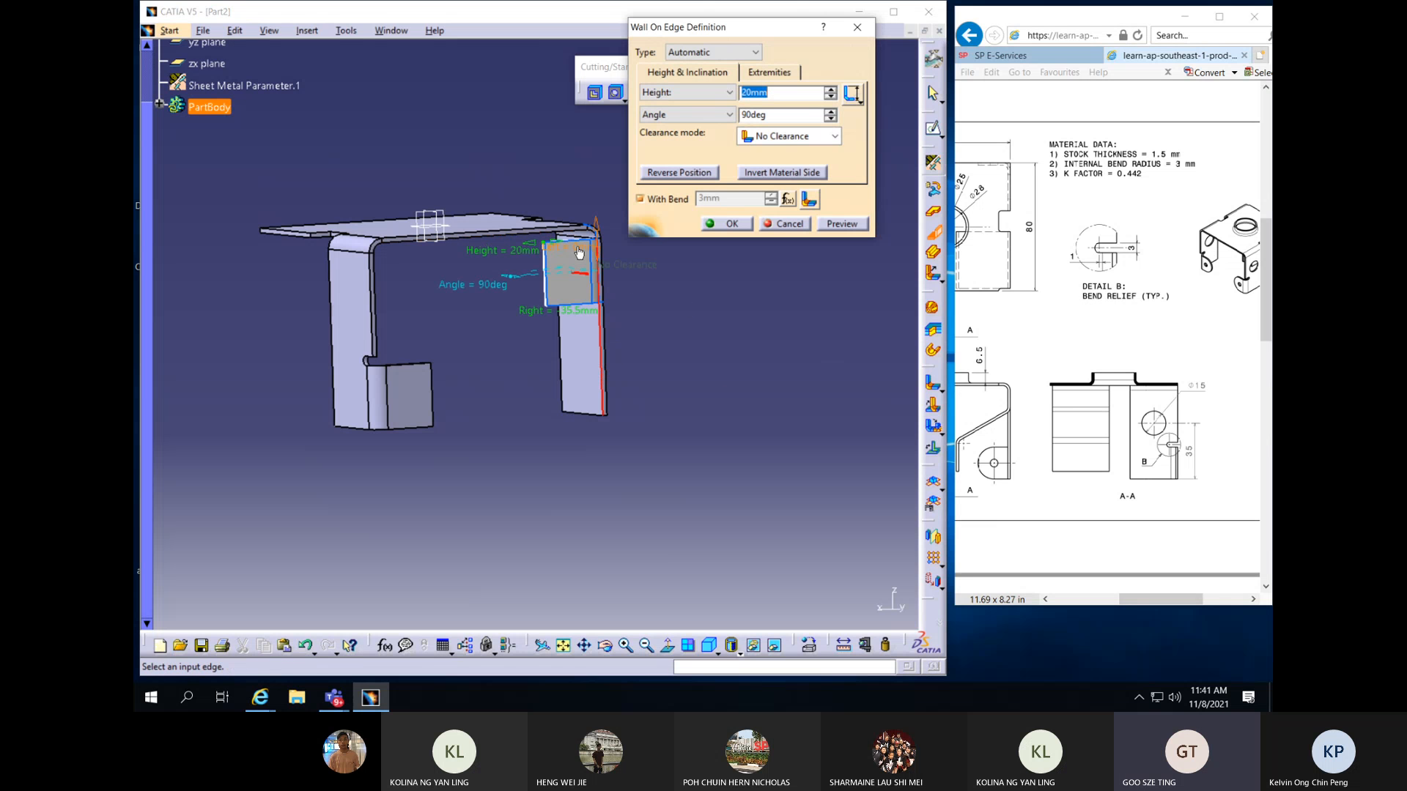
# Set the second inward wall's left offset to -35.5 mm and right offset to 0 mm, and flip its material side
pyautogui.click(769, 72)
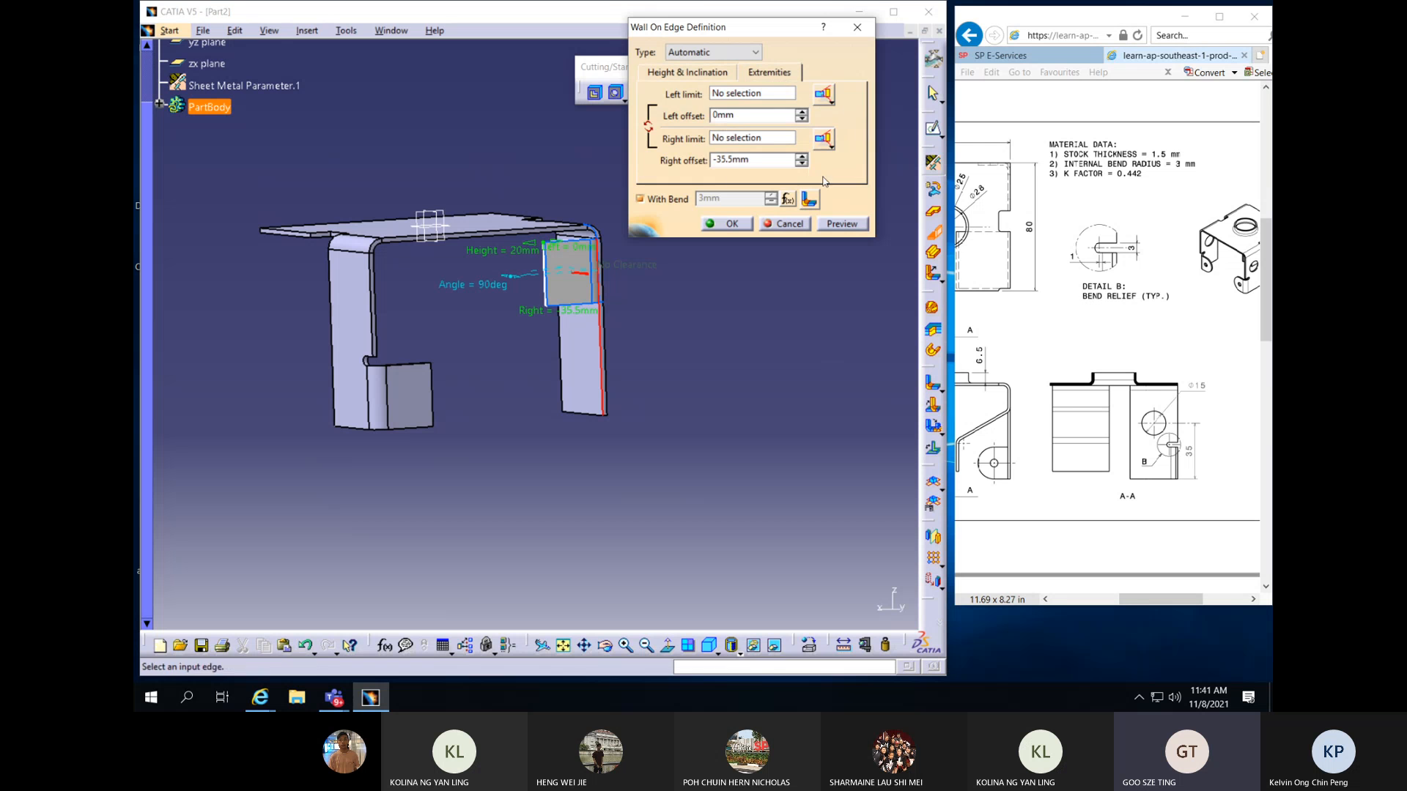
pyautogui.moveTo(760, 159); pyautogui.dragTo(709, 159)
pyautogui.rightClick(724, 160)
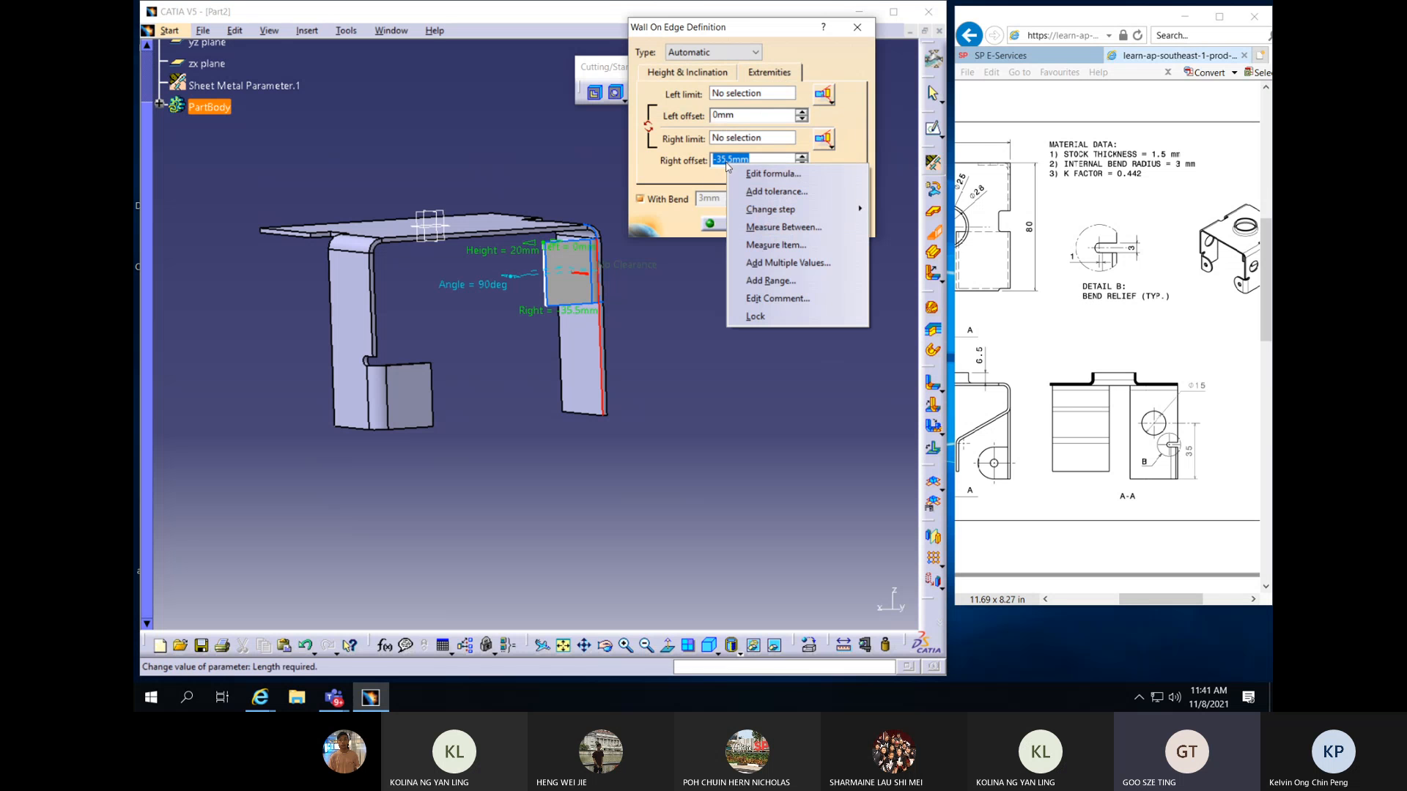
pyautogui.click(716, 255)
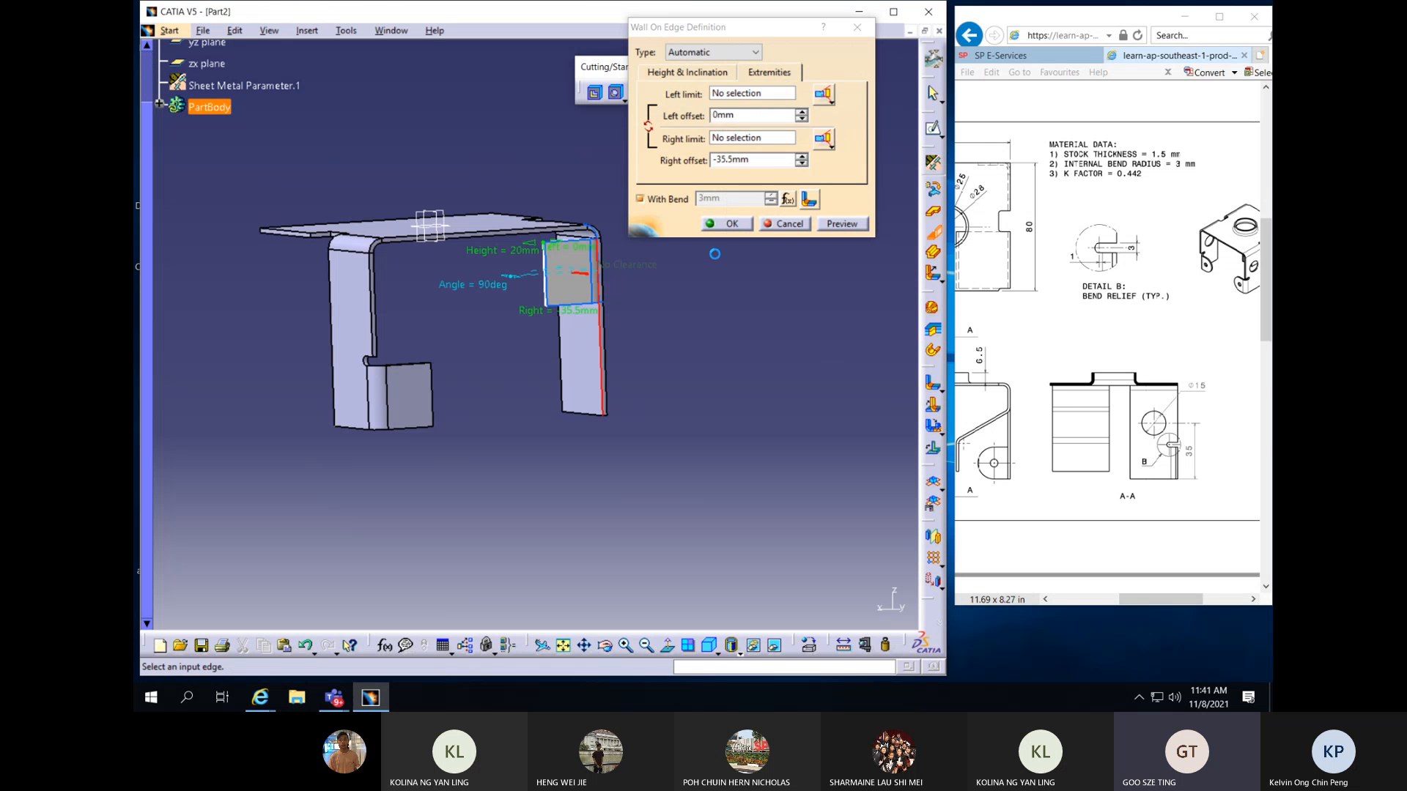
pyautogui.moveTo(767, 160); pyautogui.dragTo(670, 167)
pyautogui.hotkey('ctrl', 'c')
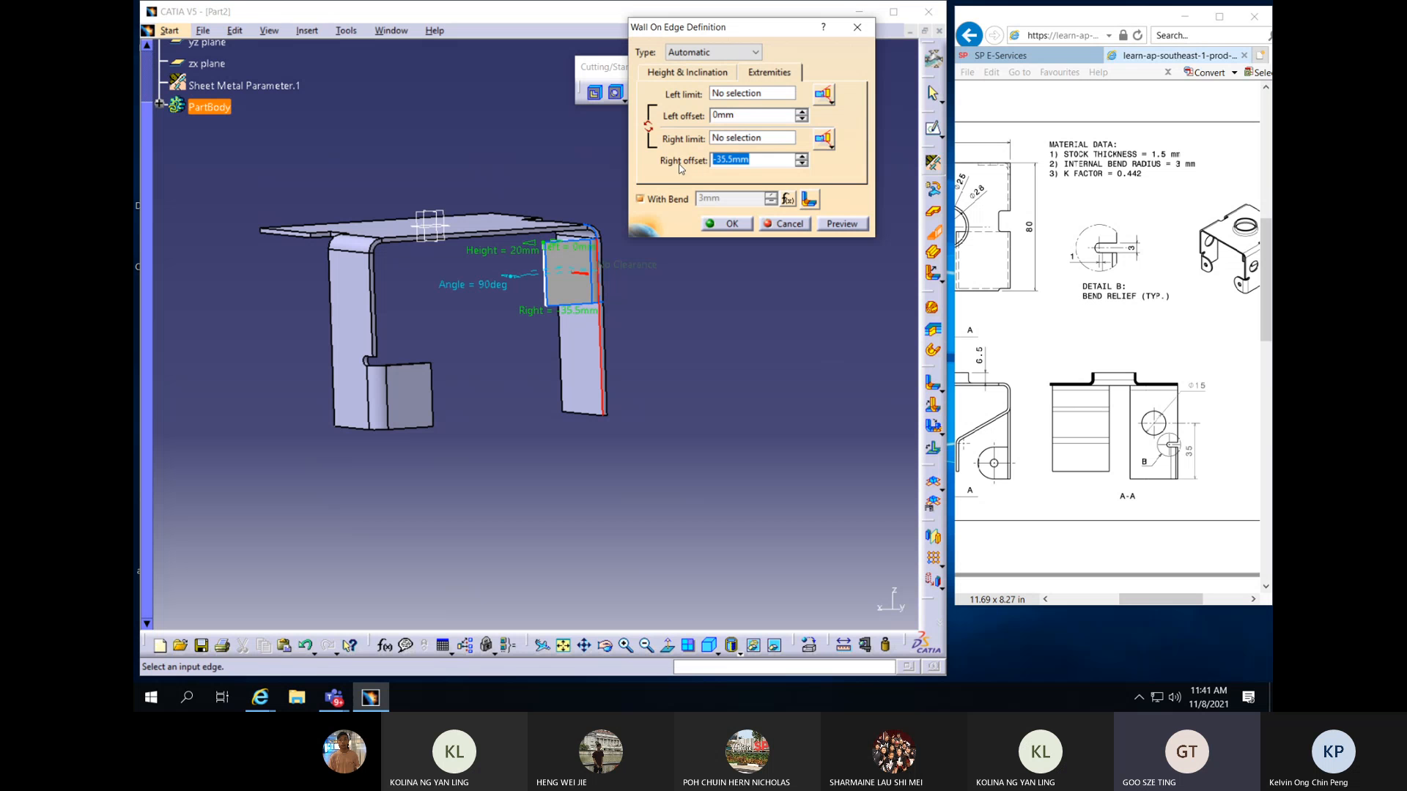
pyautogui.press('Return')
pyautogui.hotkey('ctrl', 'v')
pyautogui.press('Return')
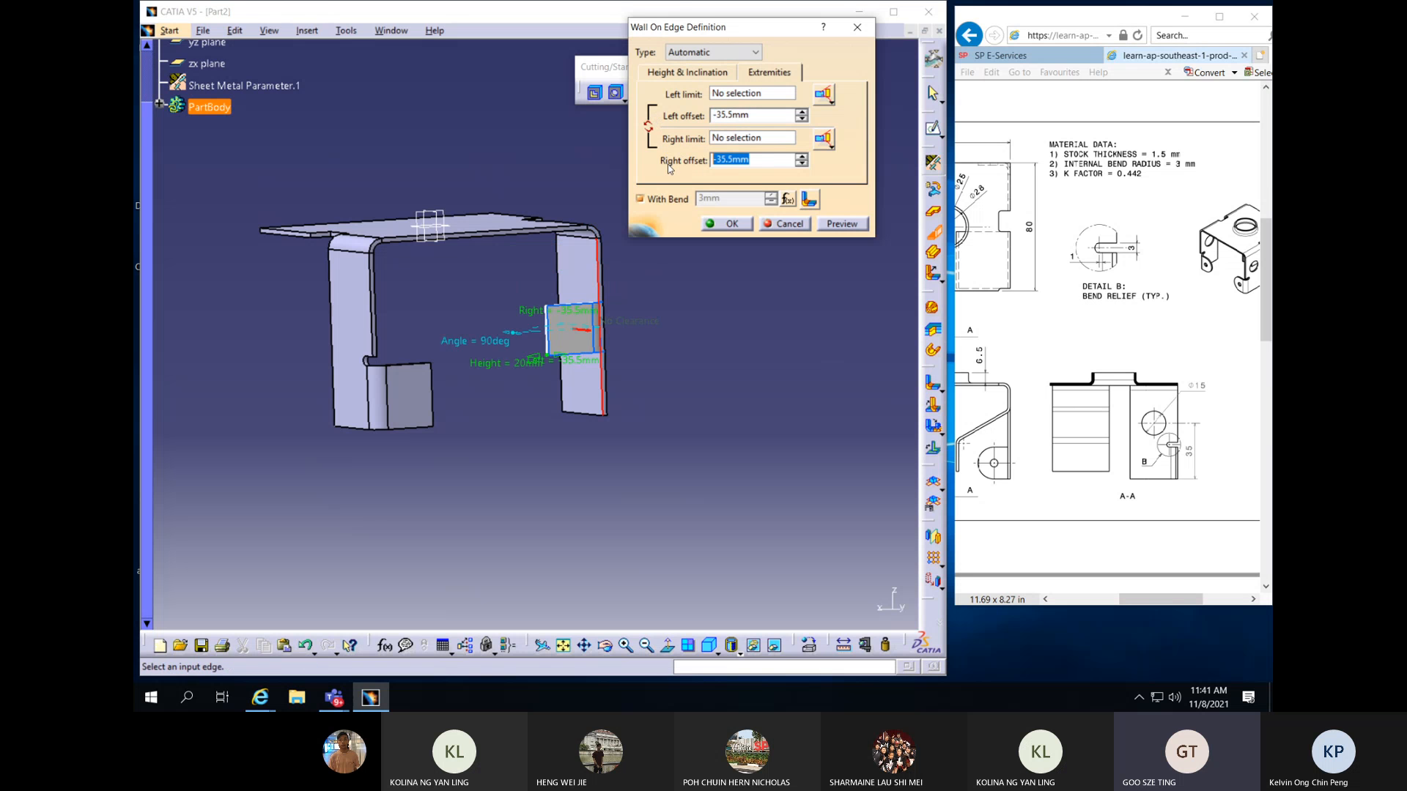
pyautogui.write('0')
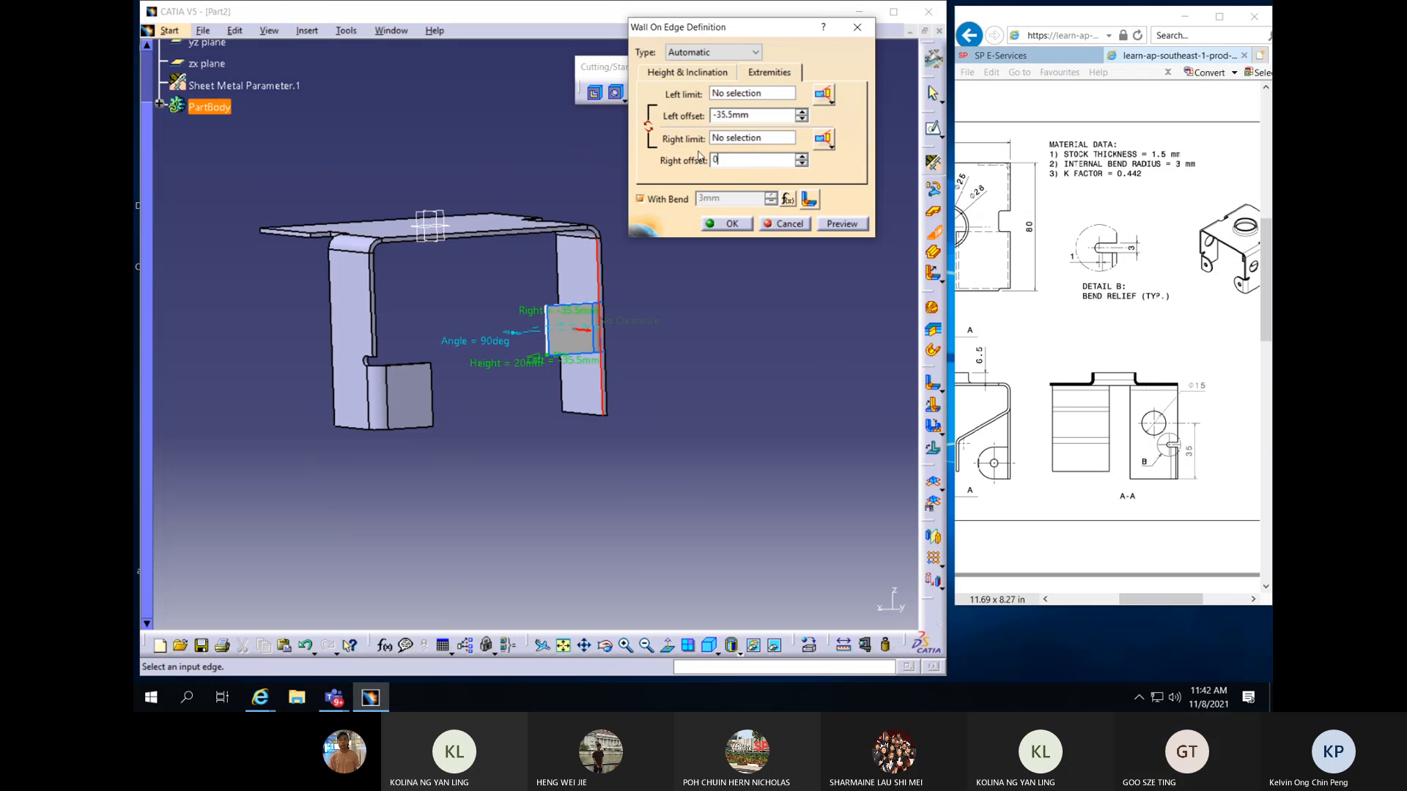
pyautogui.click(775, 295)
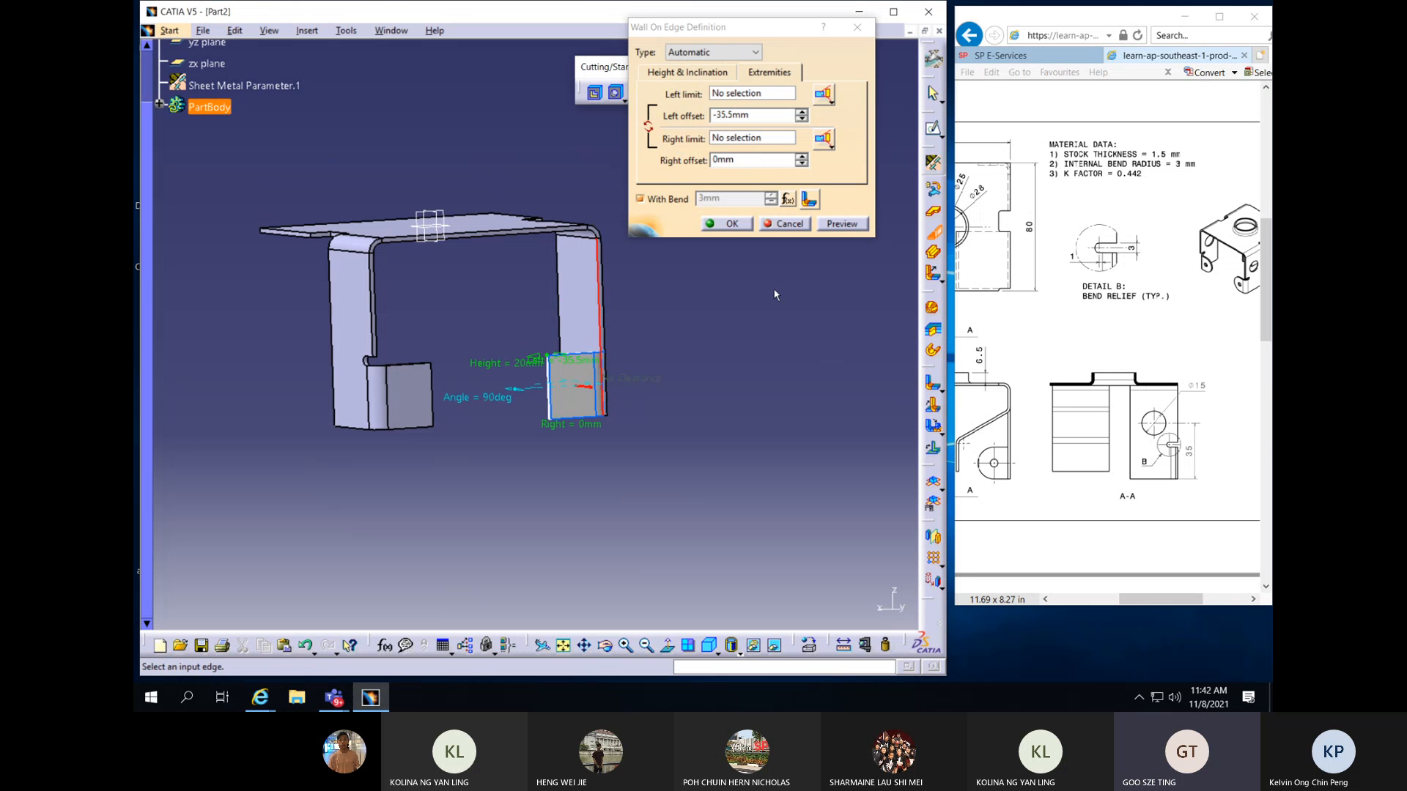
pyautogui.click(586, 389)
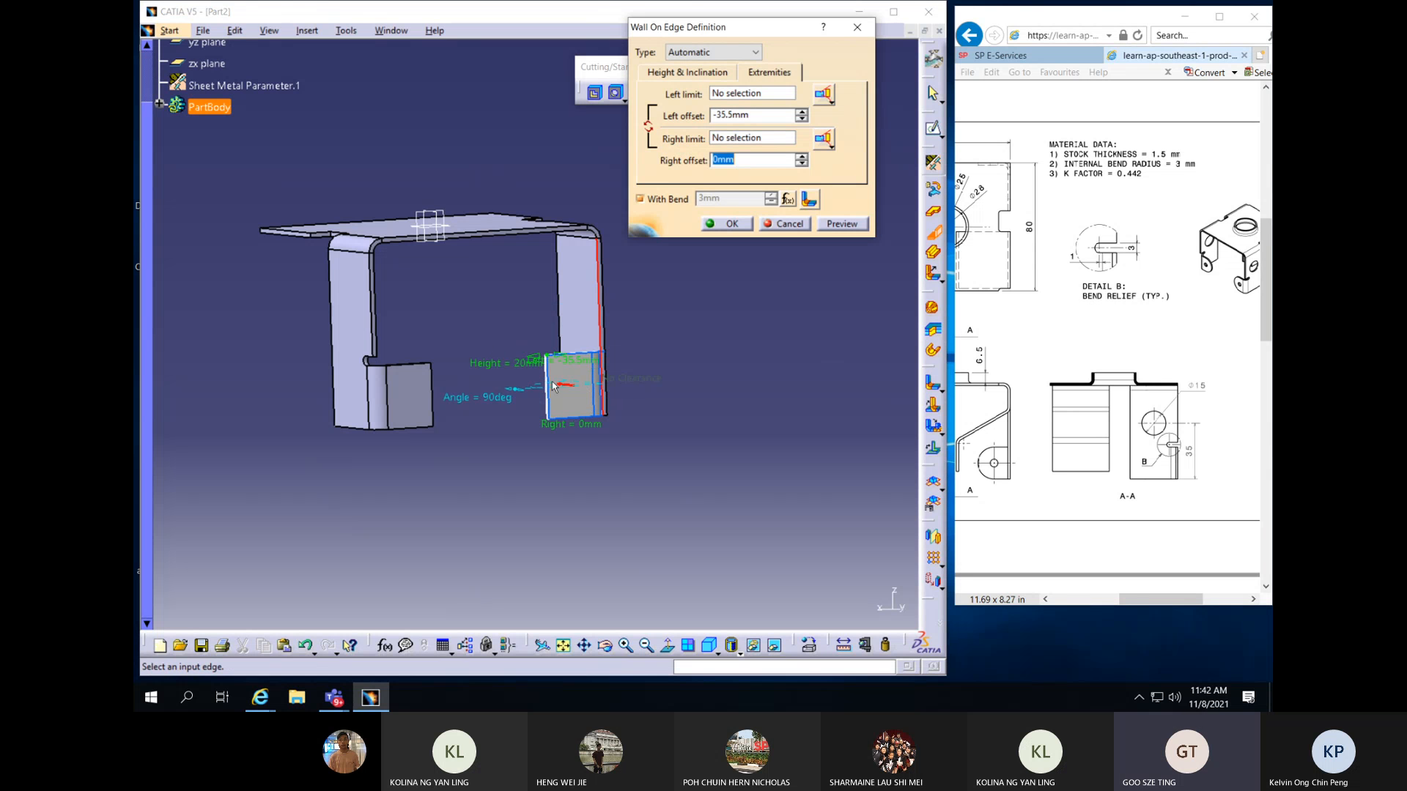
# Give the left extremity of the second inward wall's bend a round relief
pyautogui.click(809, 199)
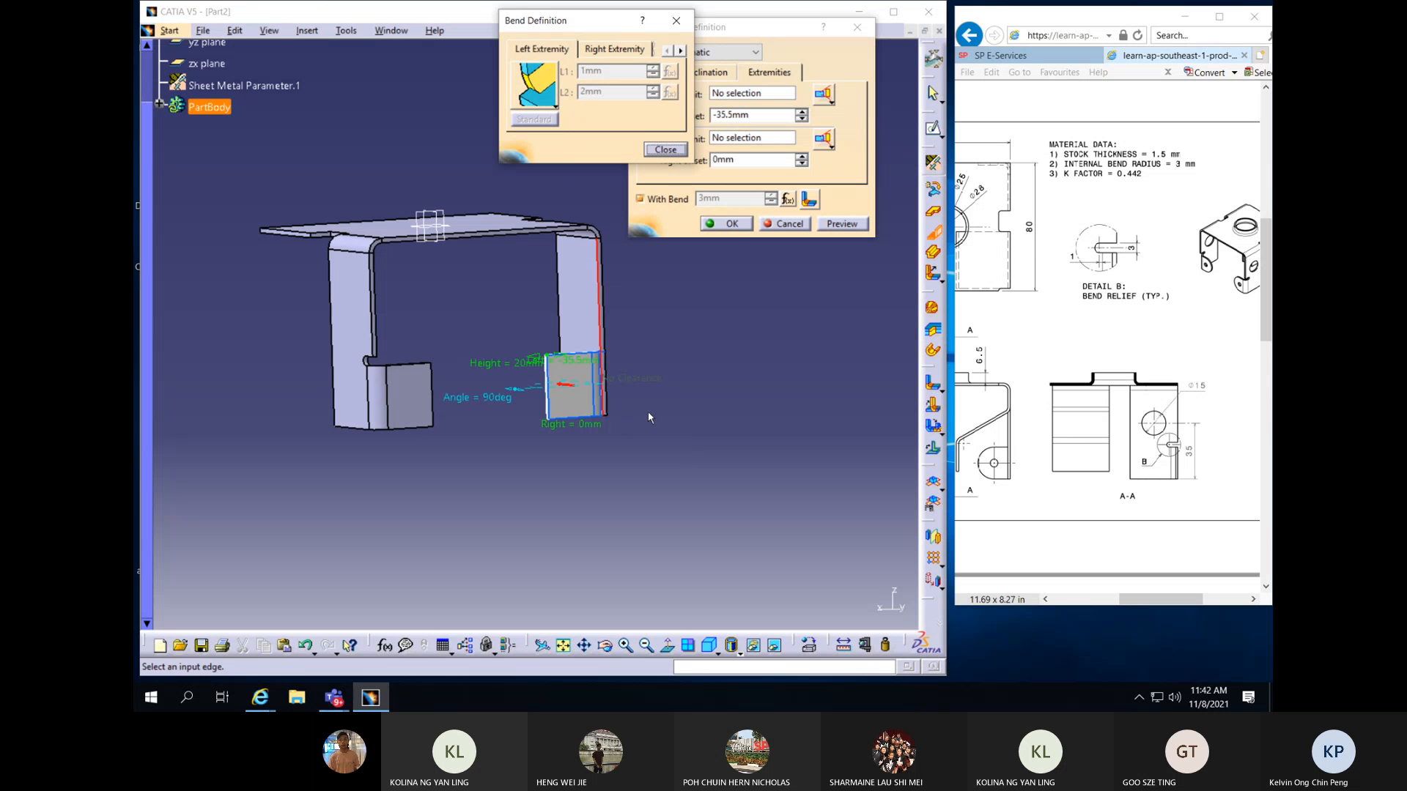
pyautogui.moveTo(500, 402); pyautogui.dragTo(512, 463, button='middle')
pyautogui.moveTo(678, 390); pyautogui.dragTo(681, 420, button='middle')
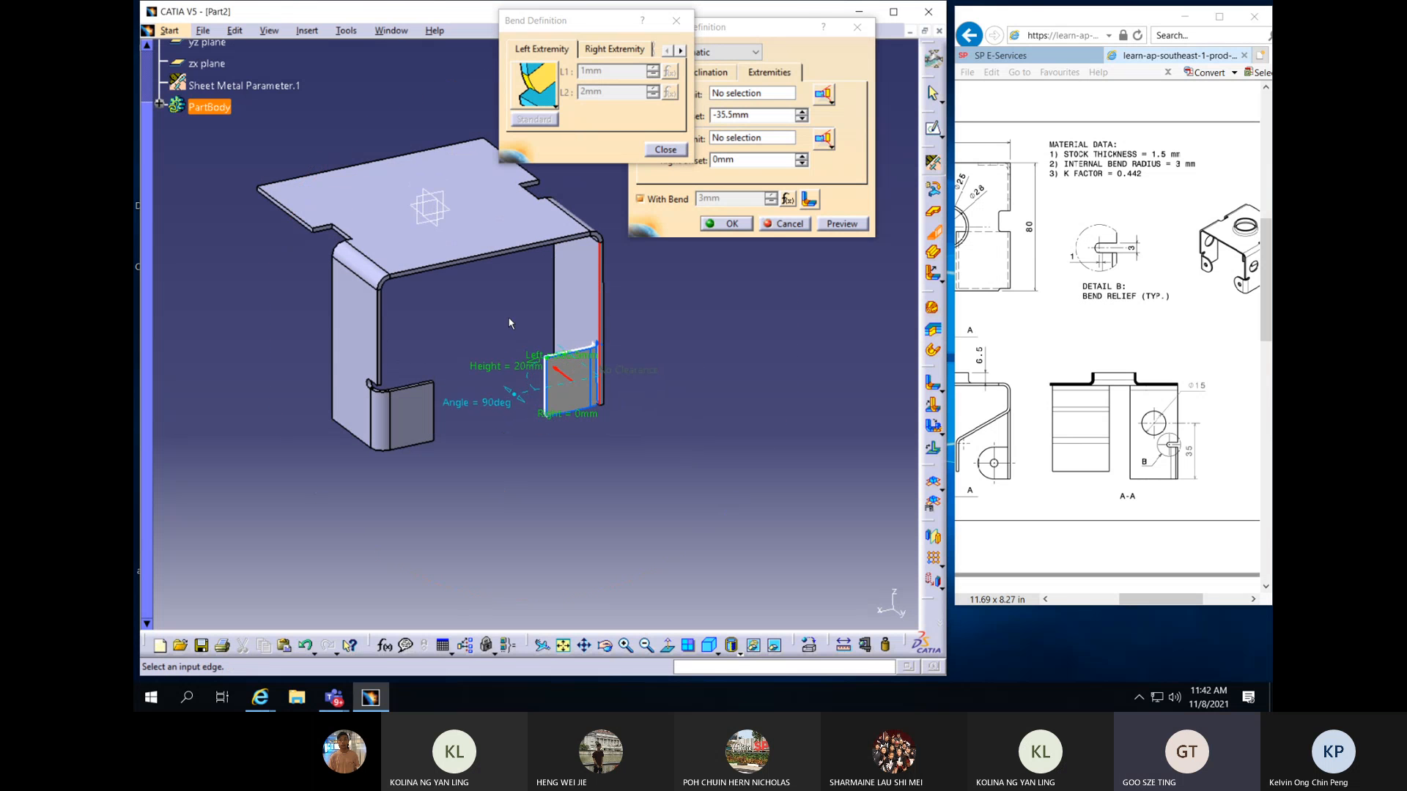
pyautogui.click(554, 103)
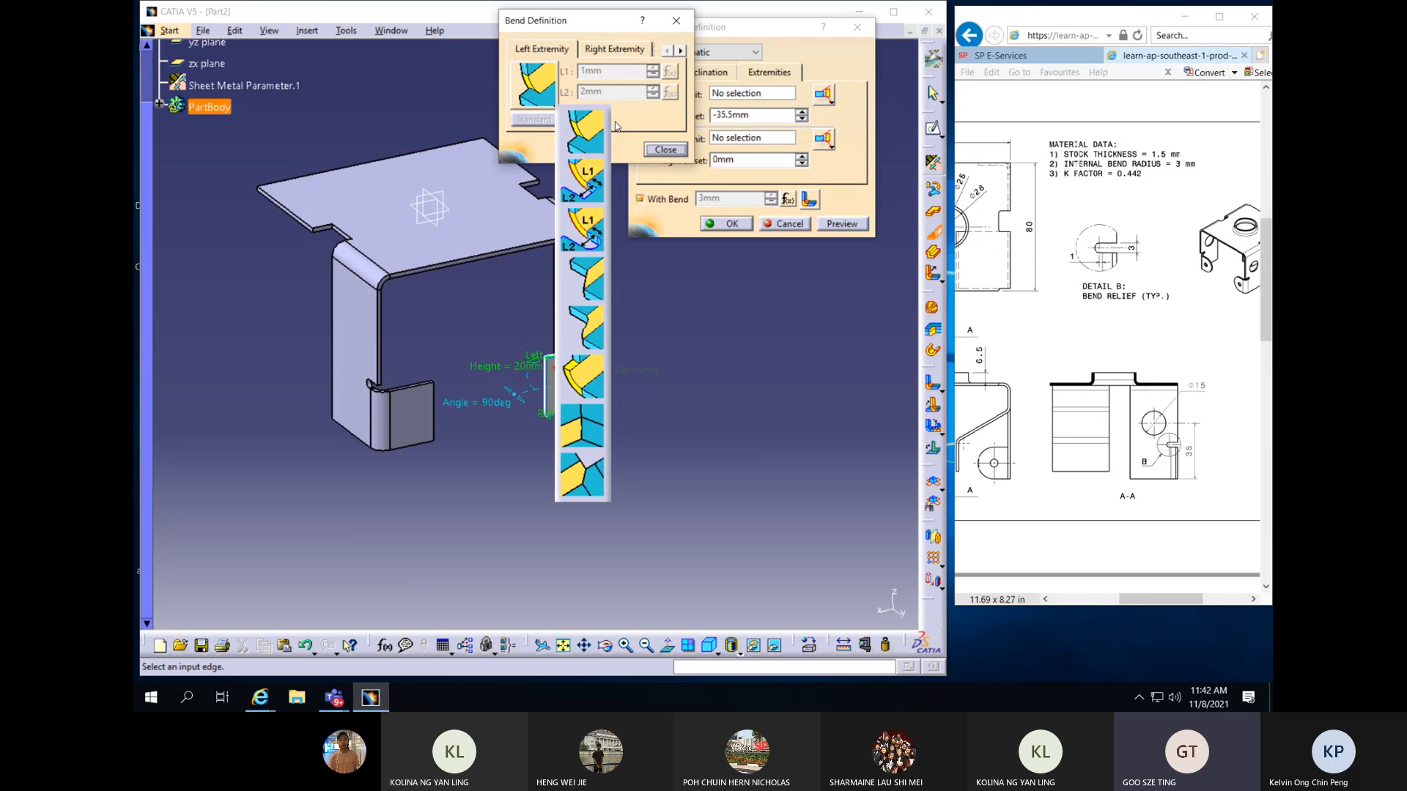
pyautogui.click(590, 235)
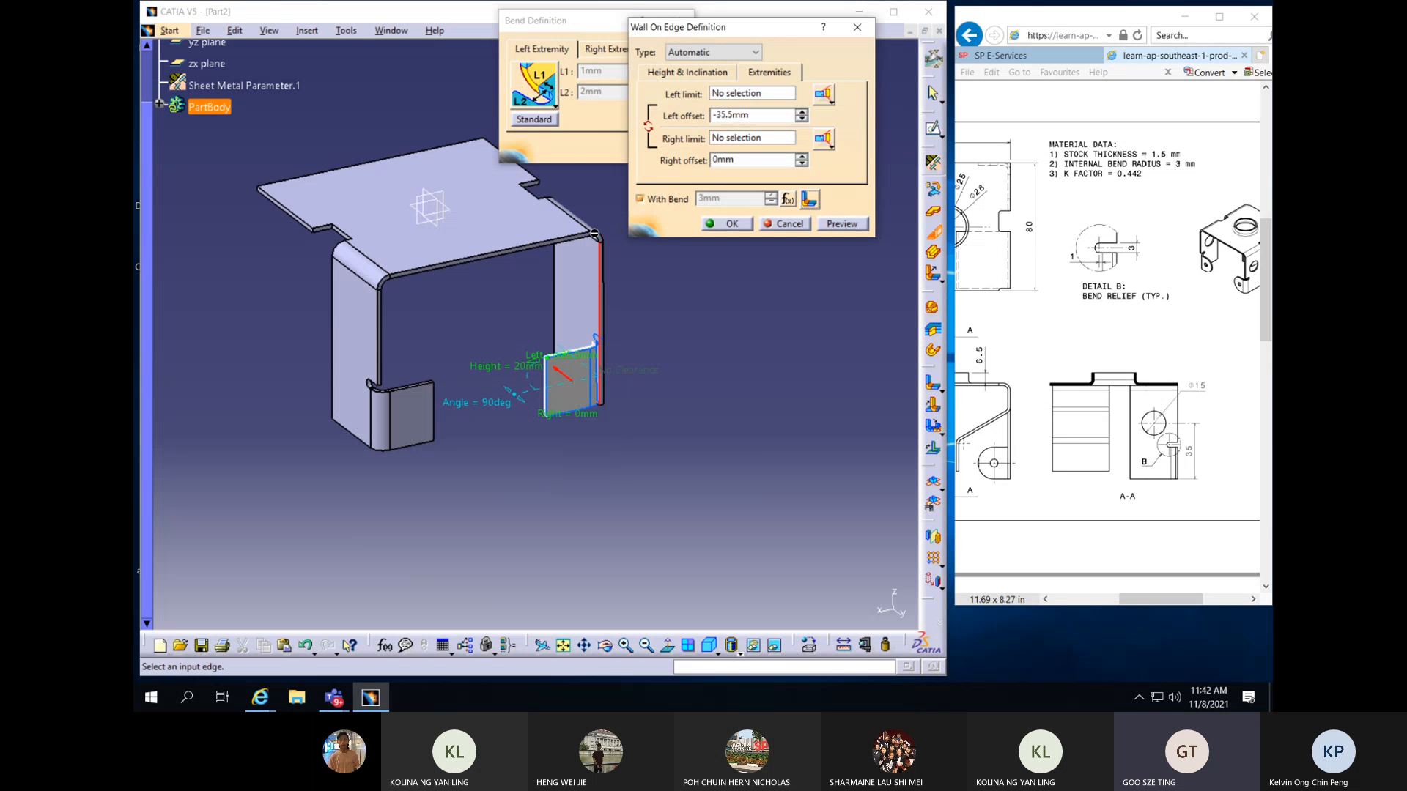
# Deactivate the formula driving the left relief's L2 length, set L2 to 3 mm and create the second inward wall
pyautogui.rightClick(613, 93)
pyautogui.moveTo(681, 105)
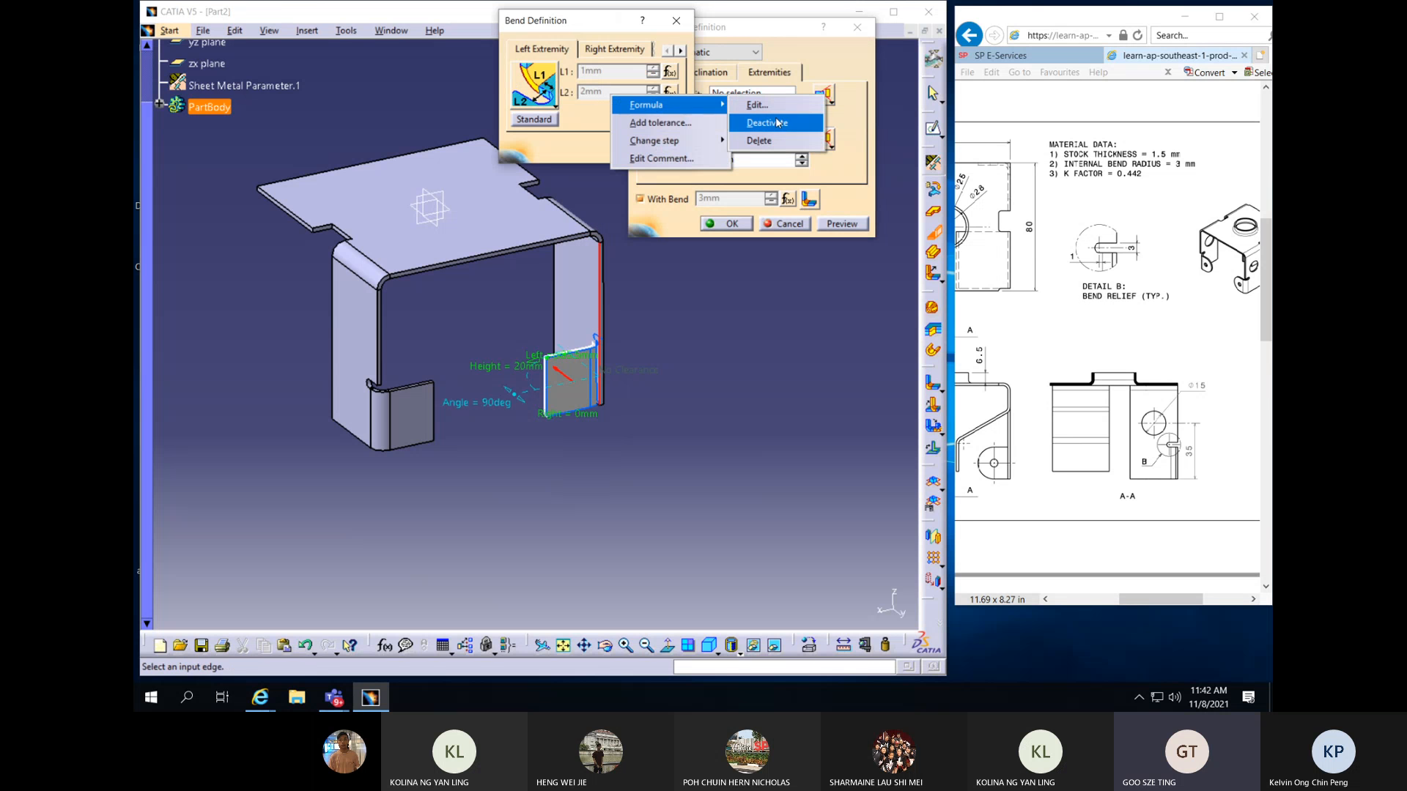
pyautogui.click(777, 123)
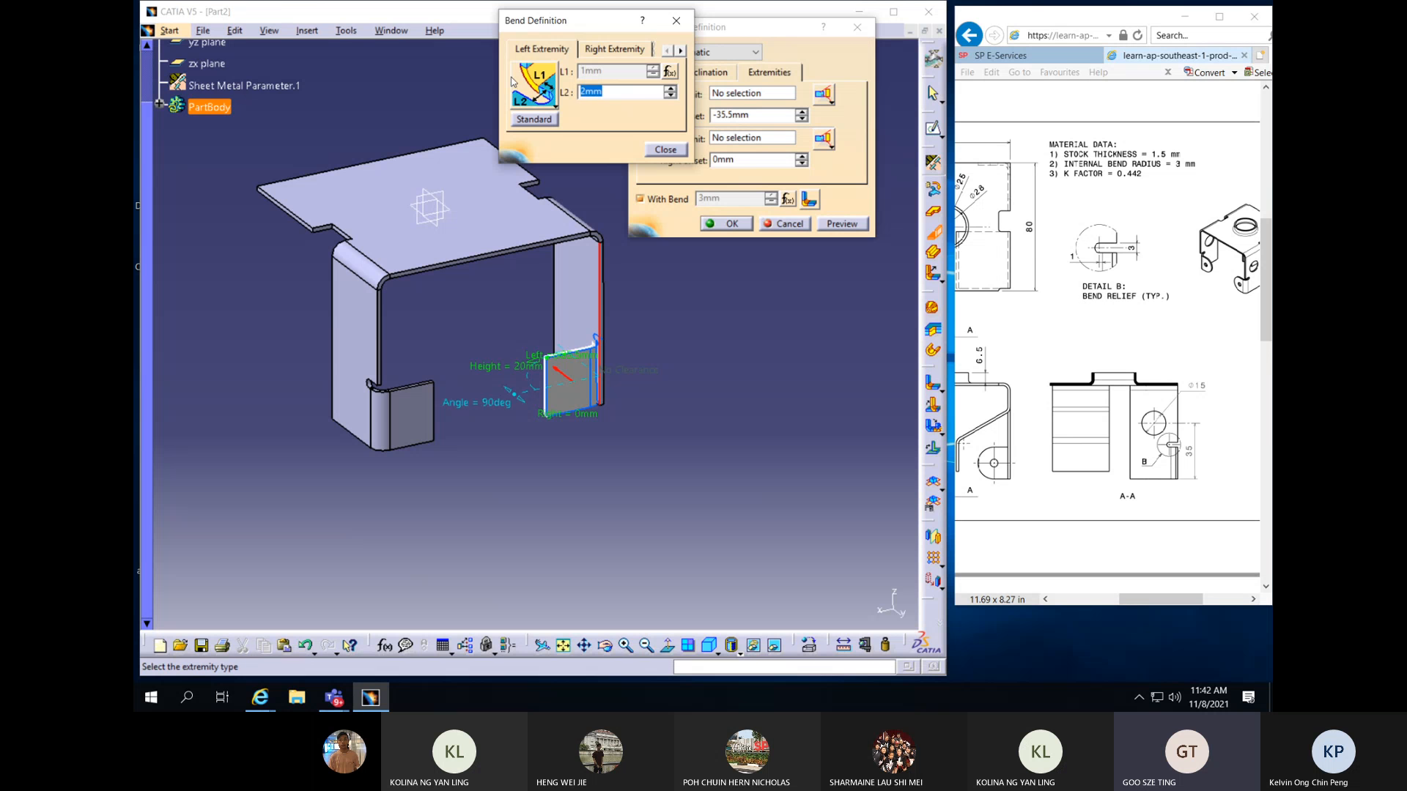
pyautogui.click(667, 150)
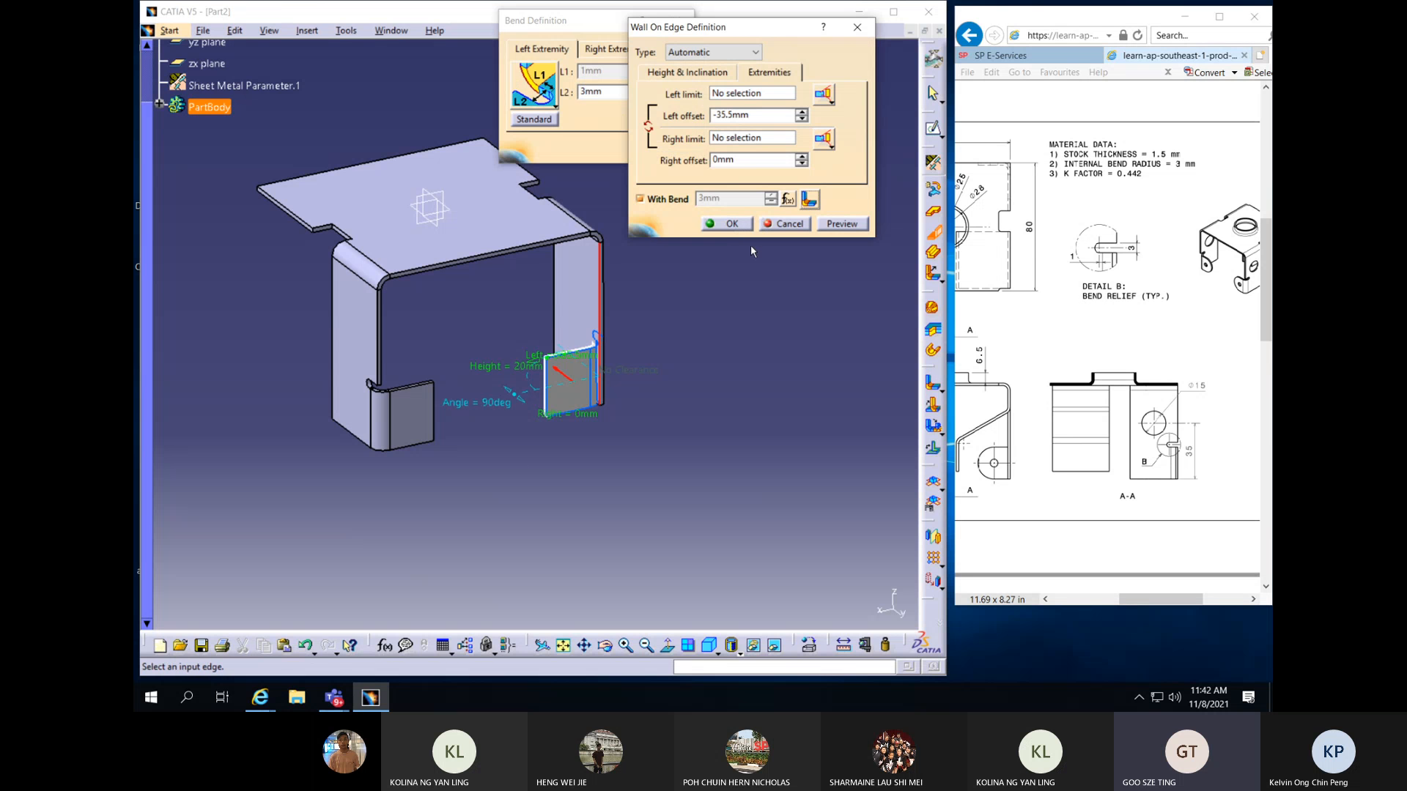
pyautogui.click(728, 224)
# Round the four free corners of the two inward walls with a 10 mm radius using Corner
pyautogui.moveTo(609, 383); pyautogui.dragTo(582, 346, button='middle')
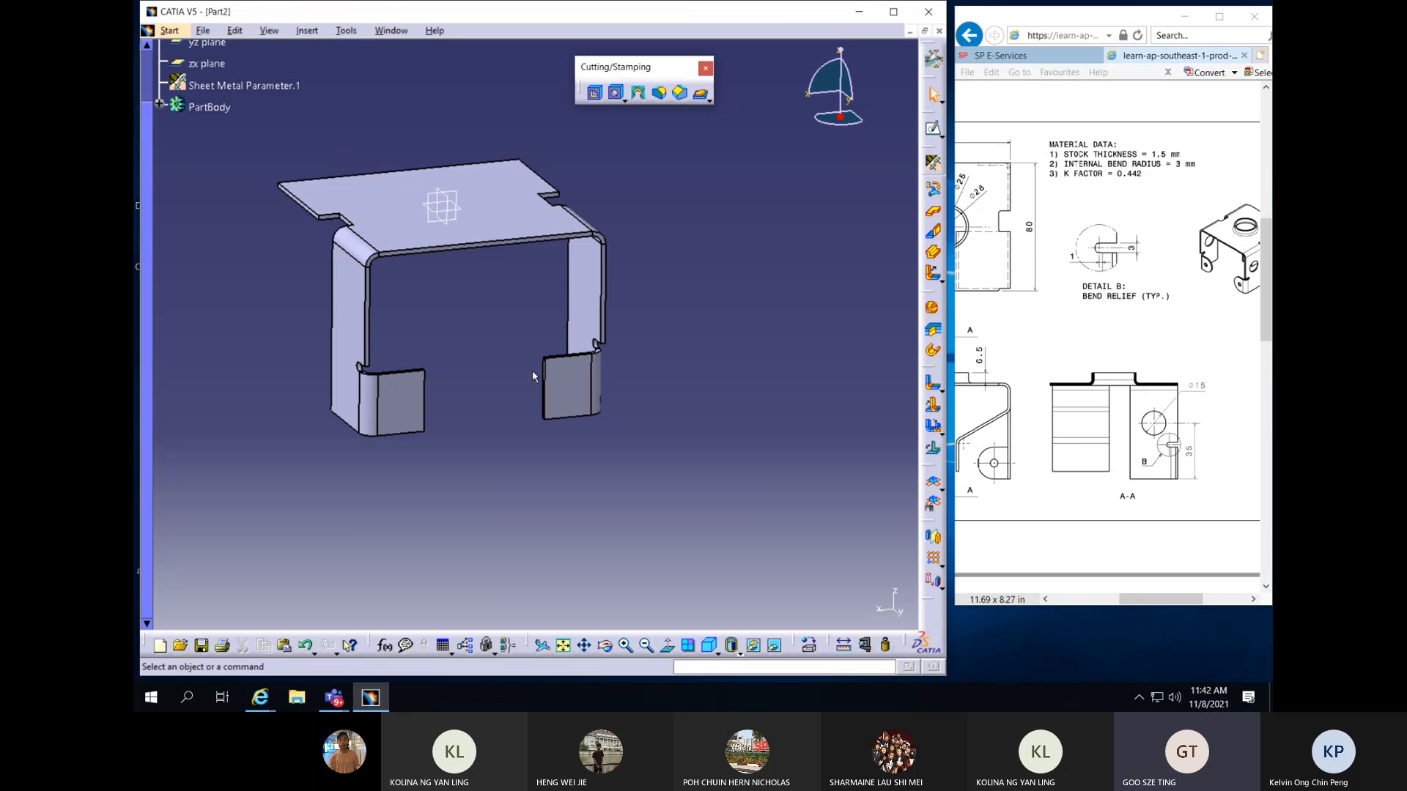
pyautogui.moveTo(621, 433); pyautogui.dragTo(497, 377, button='middle')
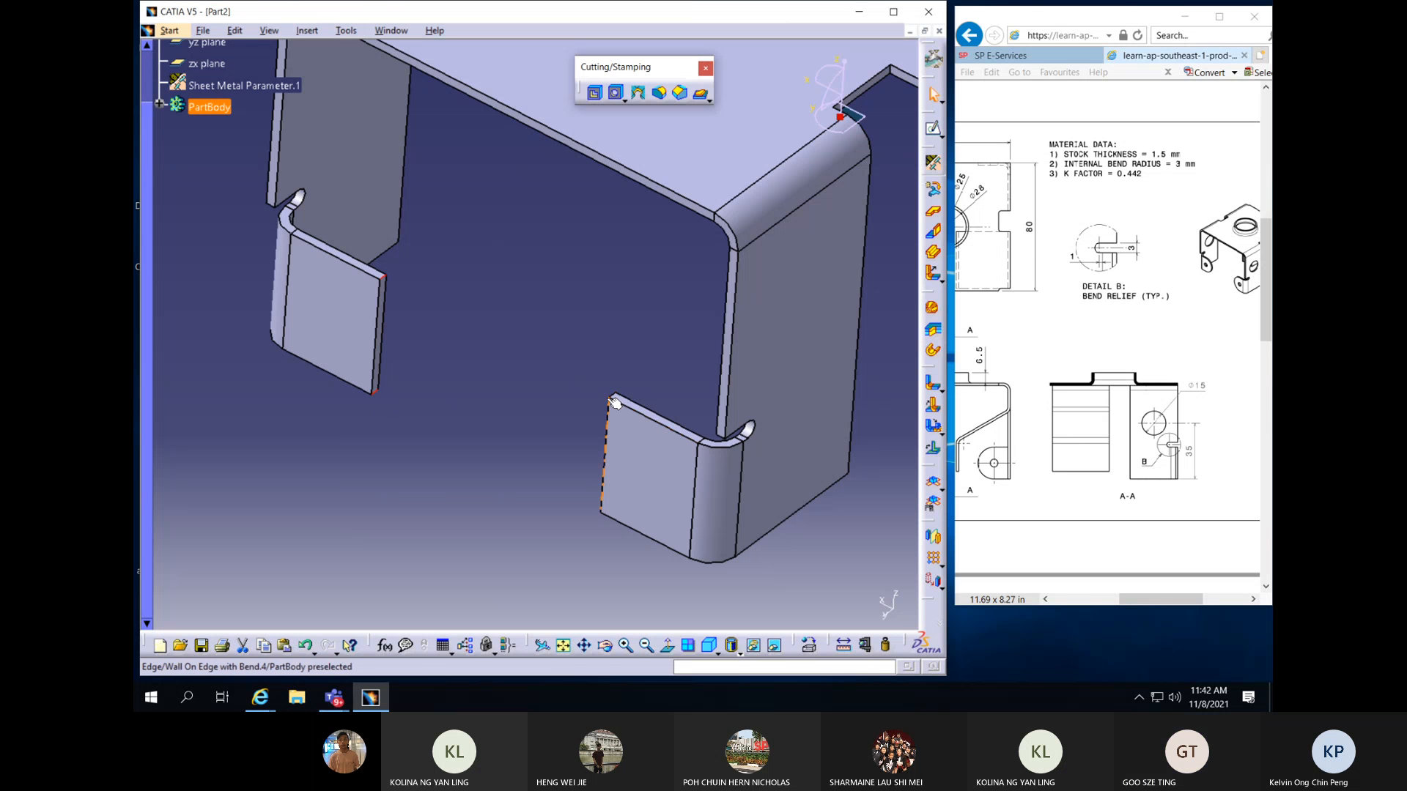
pyautogui.moveTo(556, 445); pyautogui.dragTo(872, 472, button='middle')
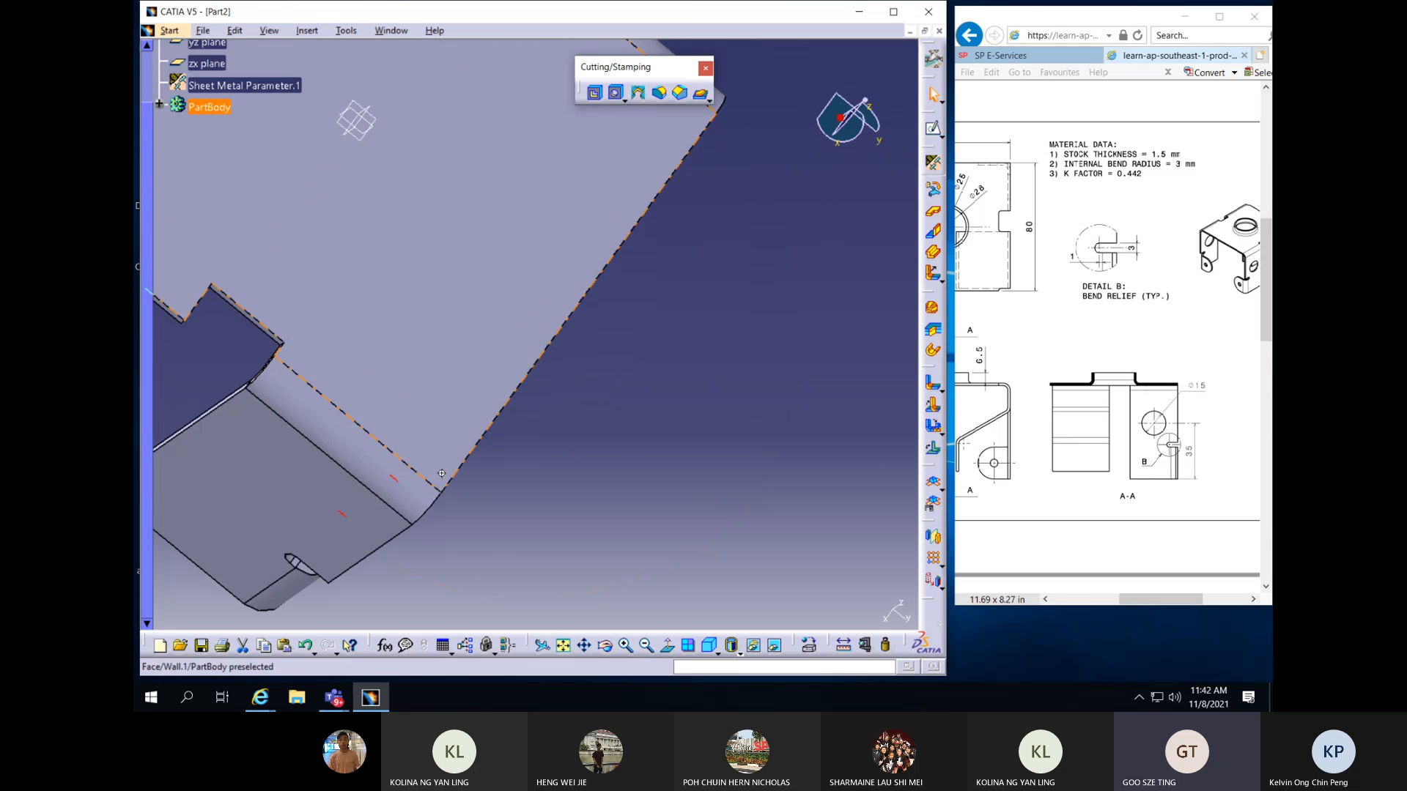
pyautogui.moveTo(441, 473); pyautogui.dragTo(488, 358, button='middle')
pyautogui.click(574, 313)
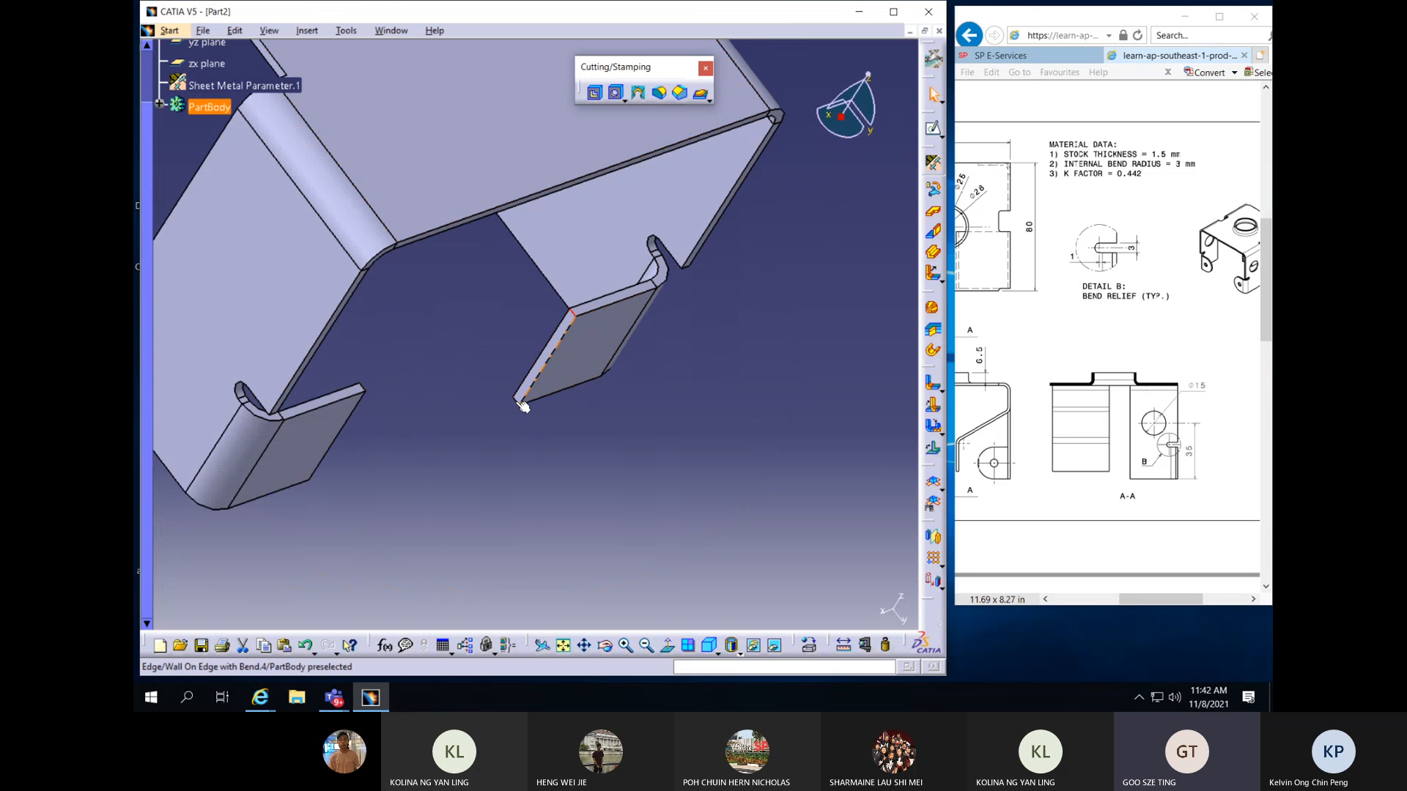
pyautogui.keyDown('ctrl'); pyautogui.click(362, 387); pyautogui.keyUp('ctrl')
pyautogui.moveTo(643, 460); pyautogui.dragTo(440, 432, button='middle')
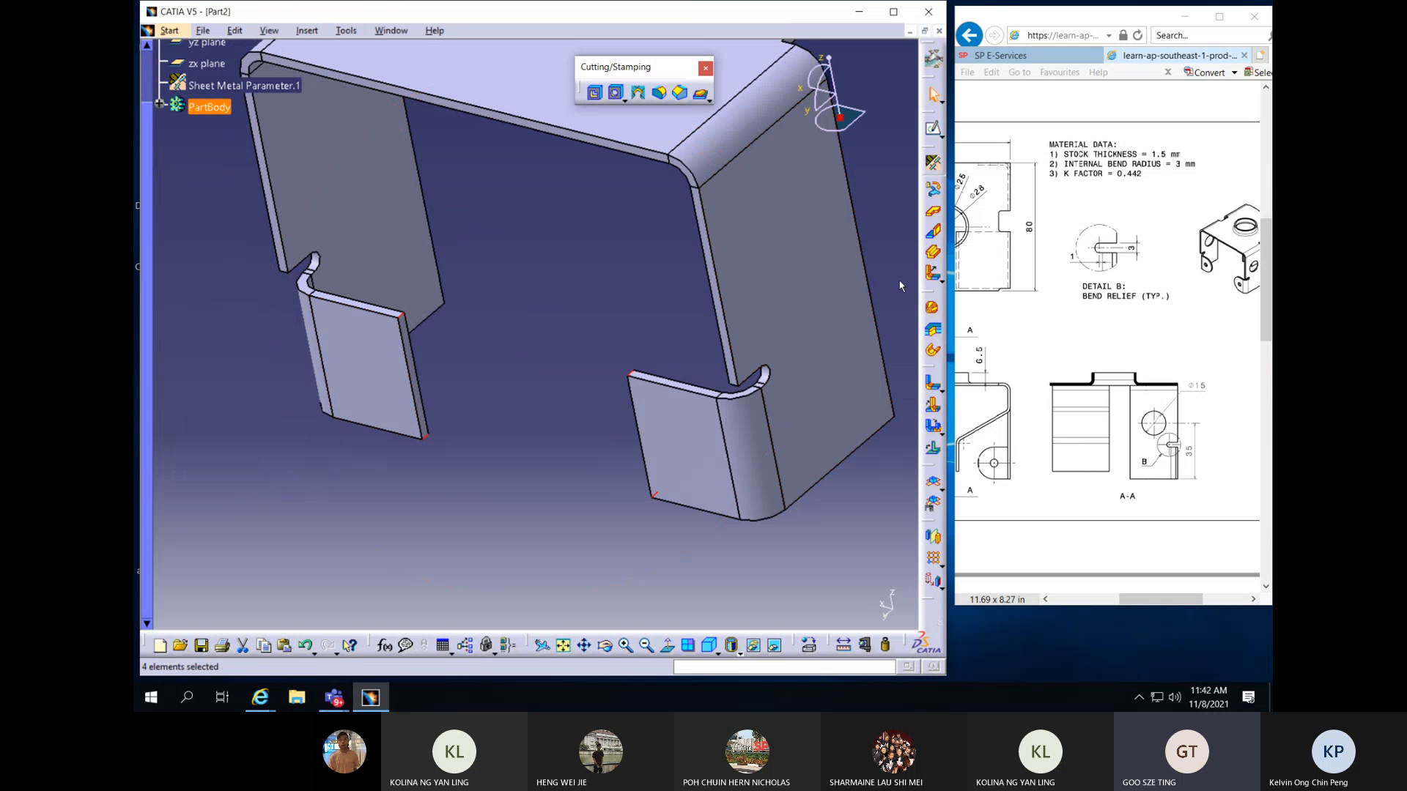
pyautogui.click(662, 93)
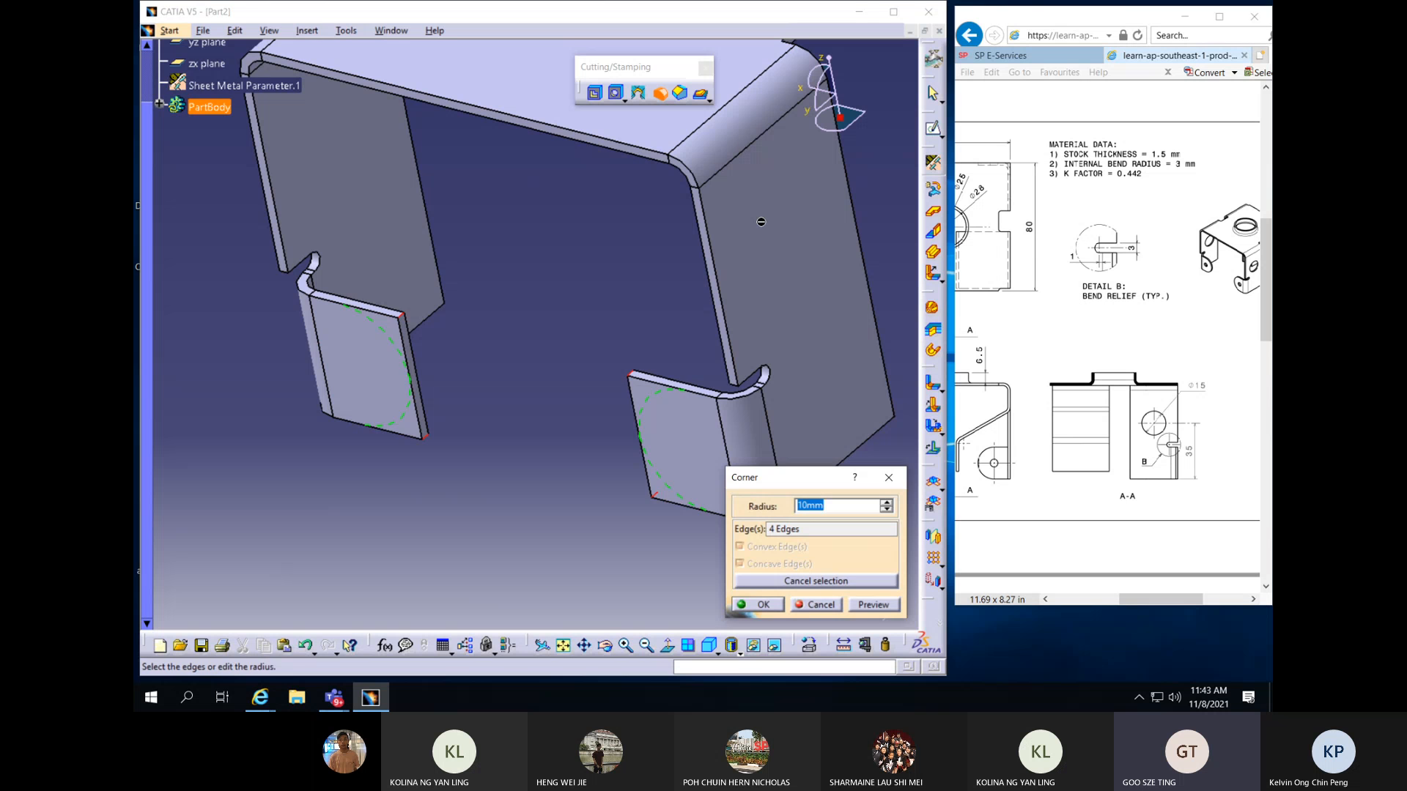
pyautogui.press('Return')
# Cut a 5 mm diameter Up To Next hole in one inward wall, concentric with its rounded end, following the Figure 1 drawing
pyautogui.moveTo(599, 368); pyautogui.dragTo(731, 412, button='middle')
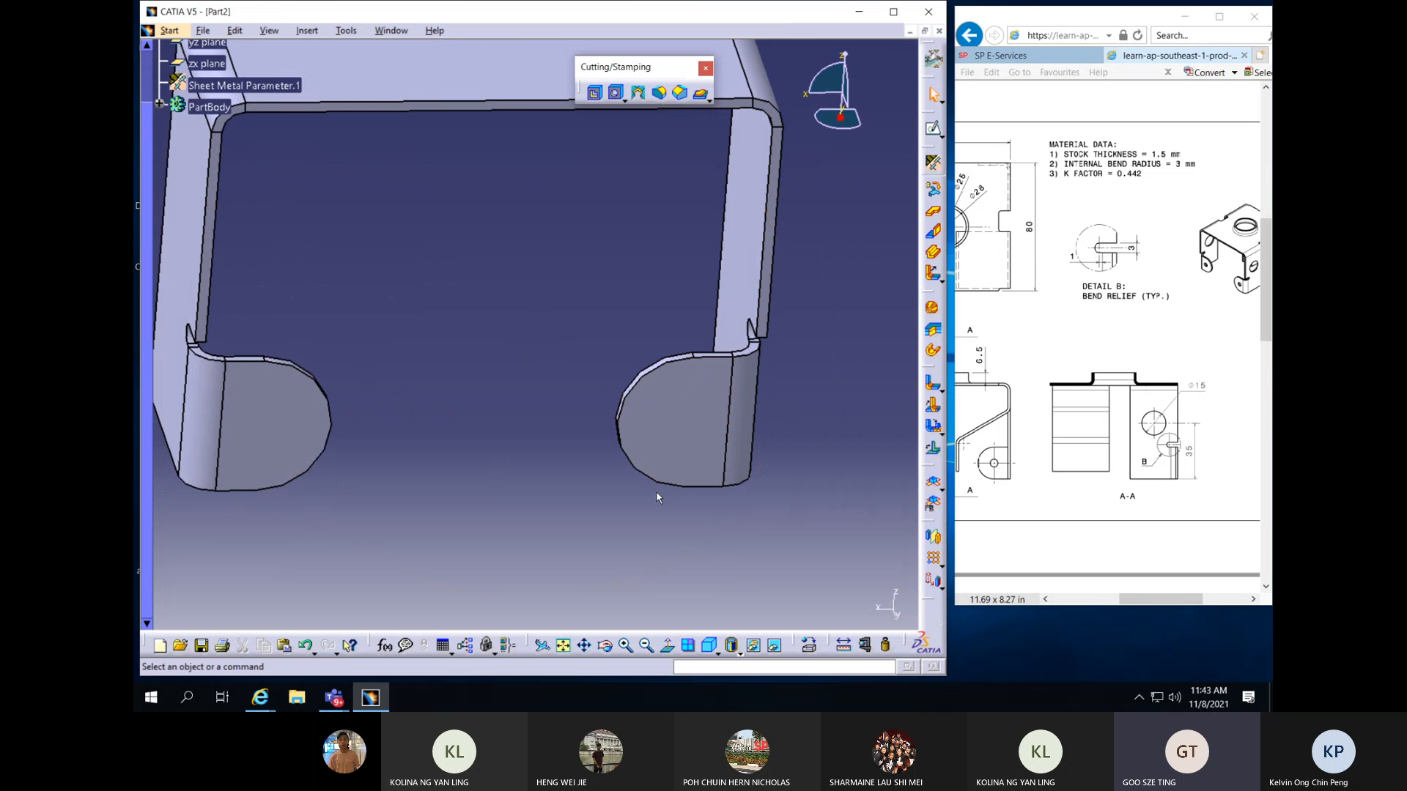
pyautogui.moveTo(1148, 599); pyautogui.dragTo(1097, 613)
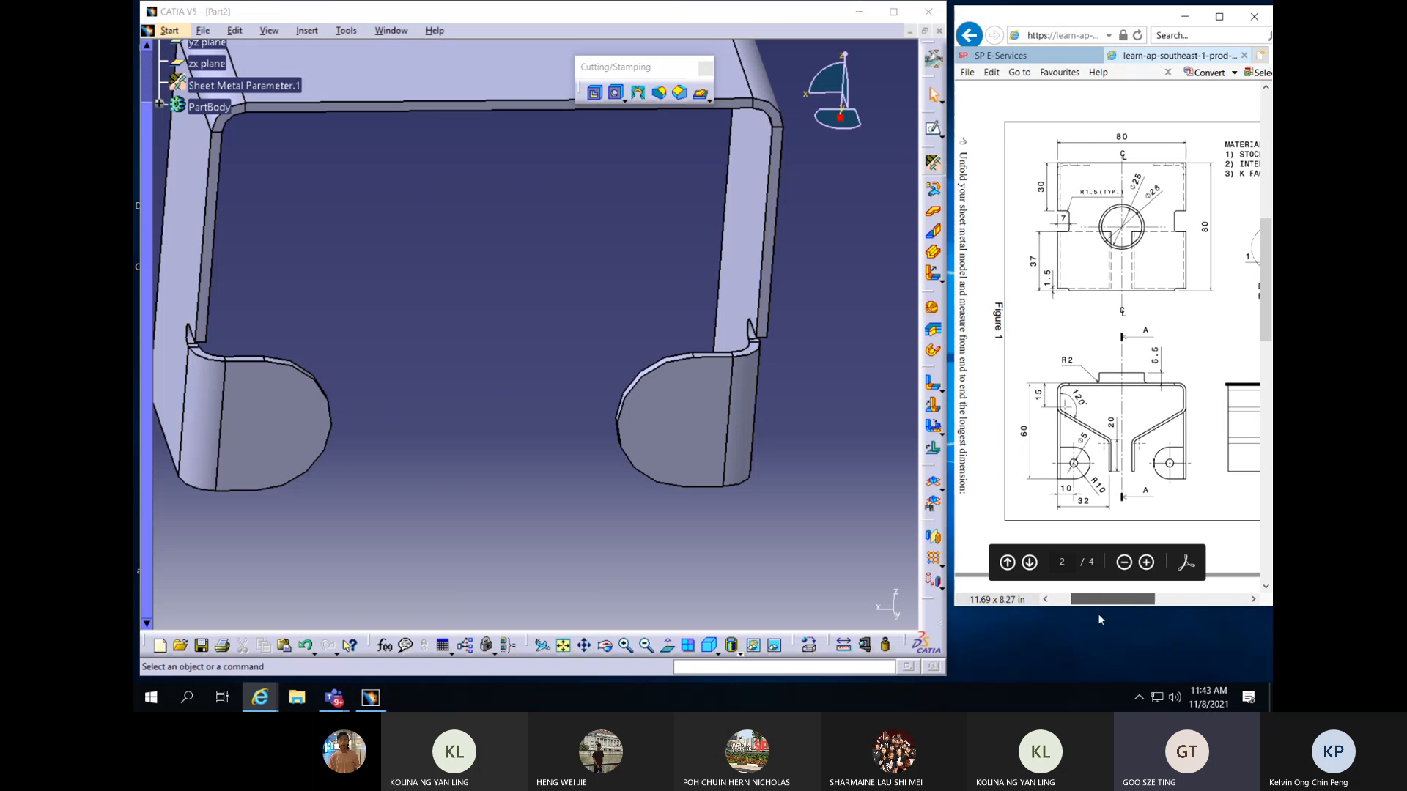
pyautogui.click(639, 395)
pyautogui.click(615, 92)
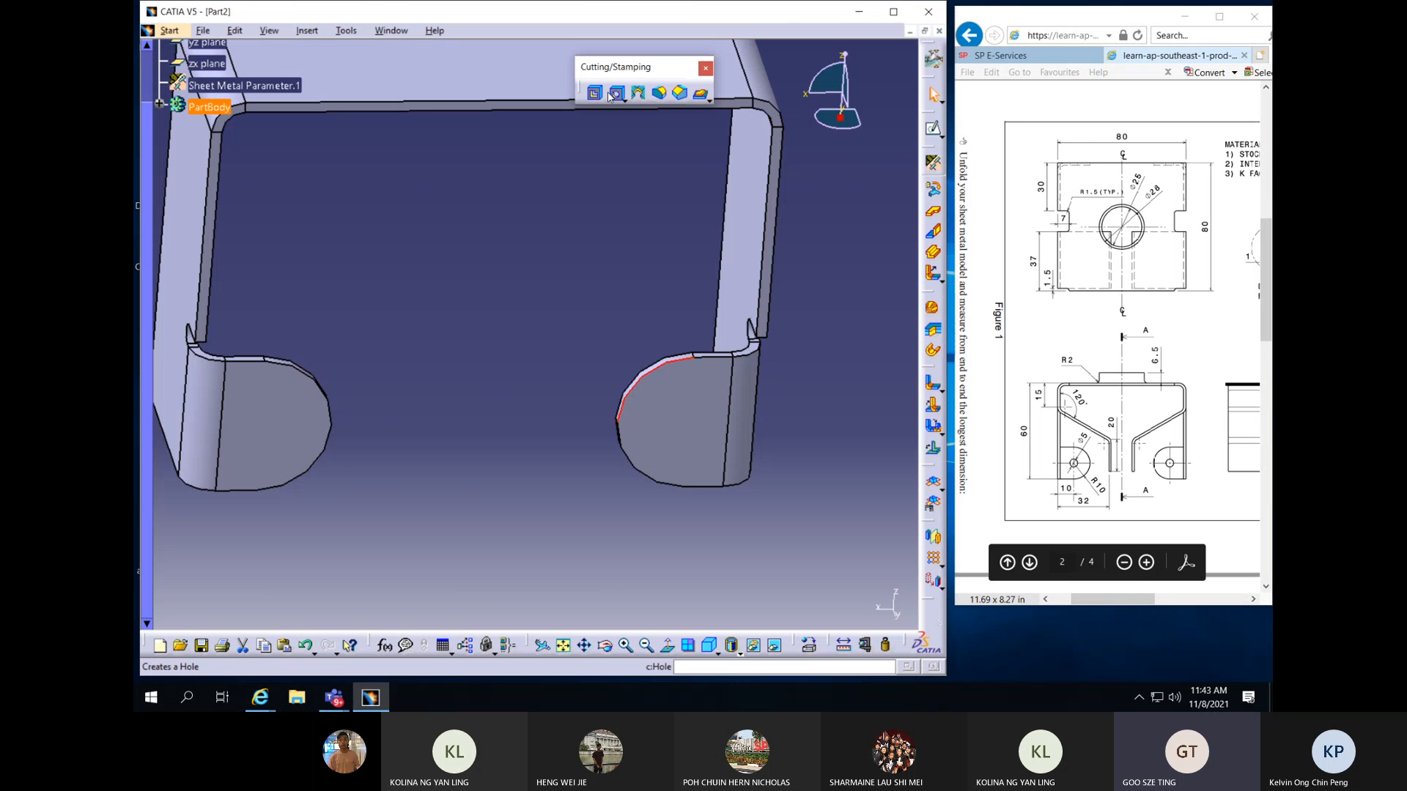
pyautogui.click(692, 418)
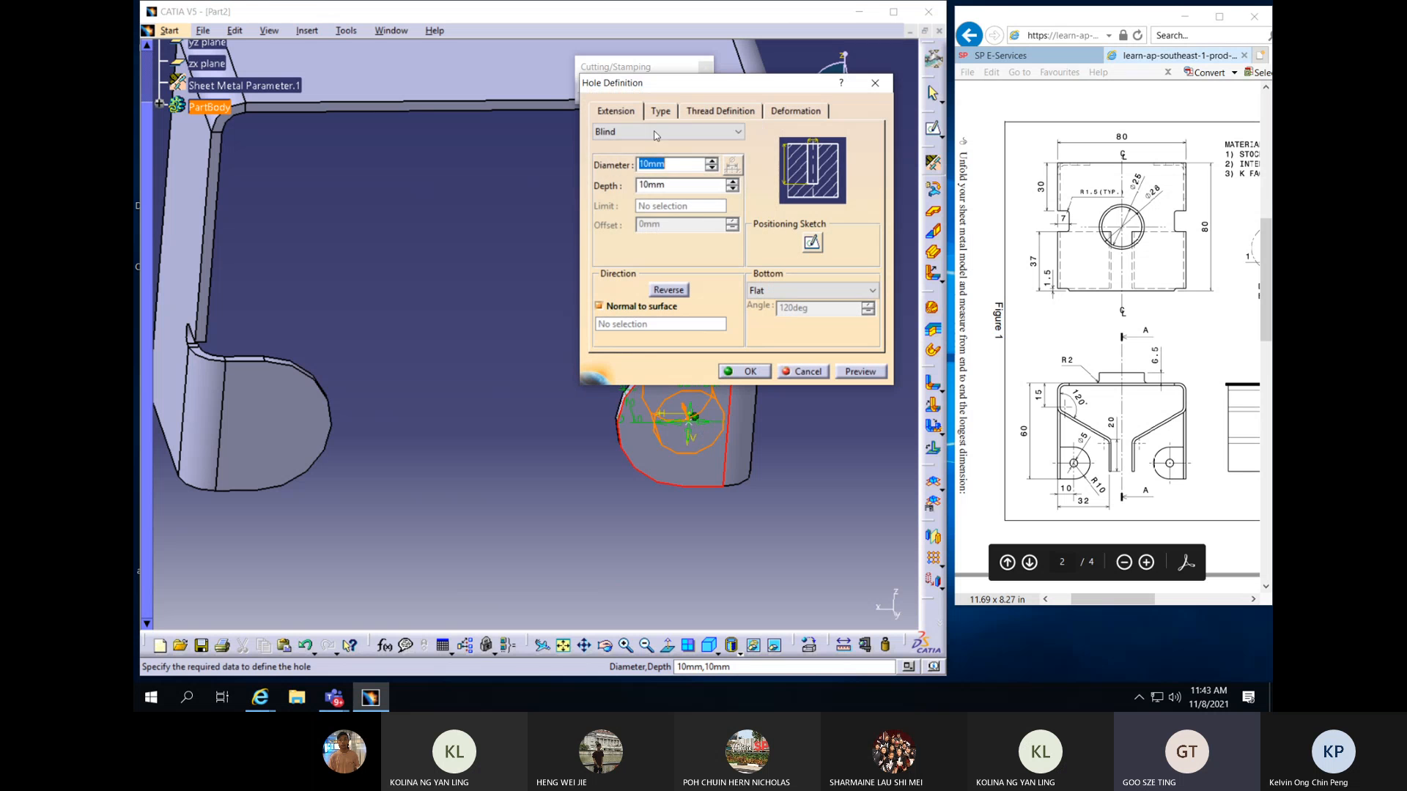
pyautogui.click(709, 132)
pyautogui.click(696, 157)
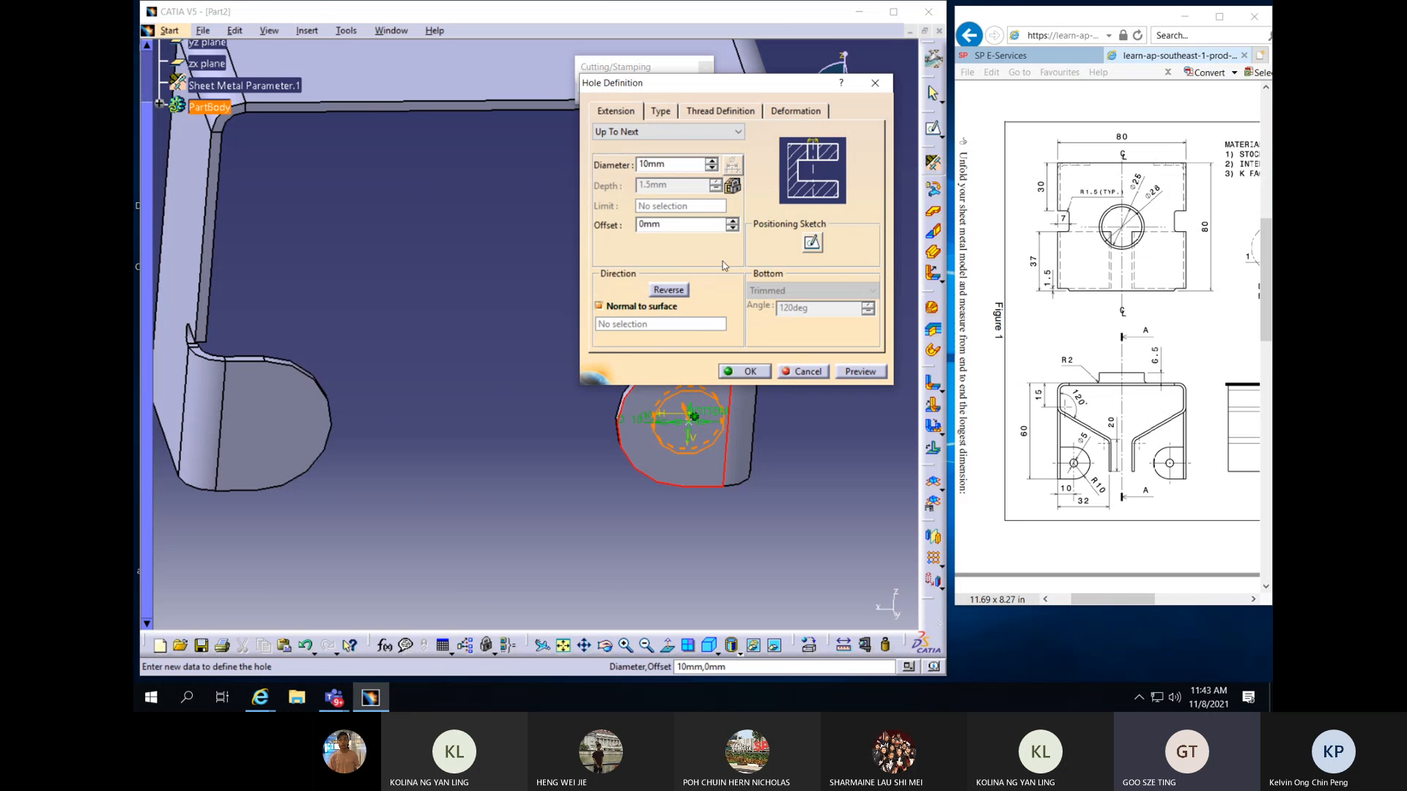
pyautogui.moveTo(681, 164); pyautogui.dragTo(605, 166)
pyautogui.write('5')
pyautogui.press('Return')
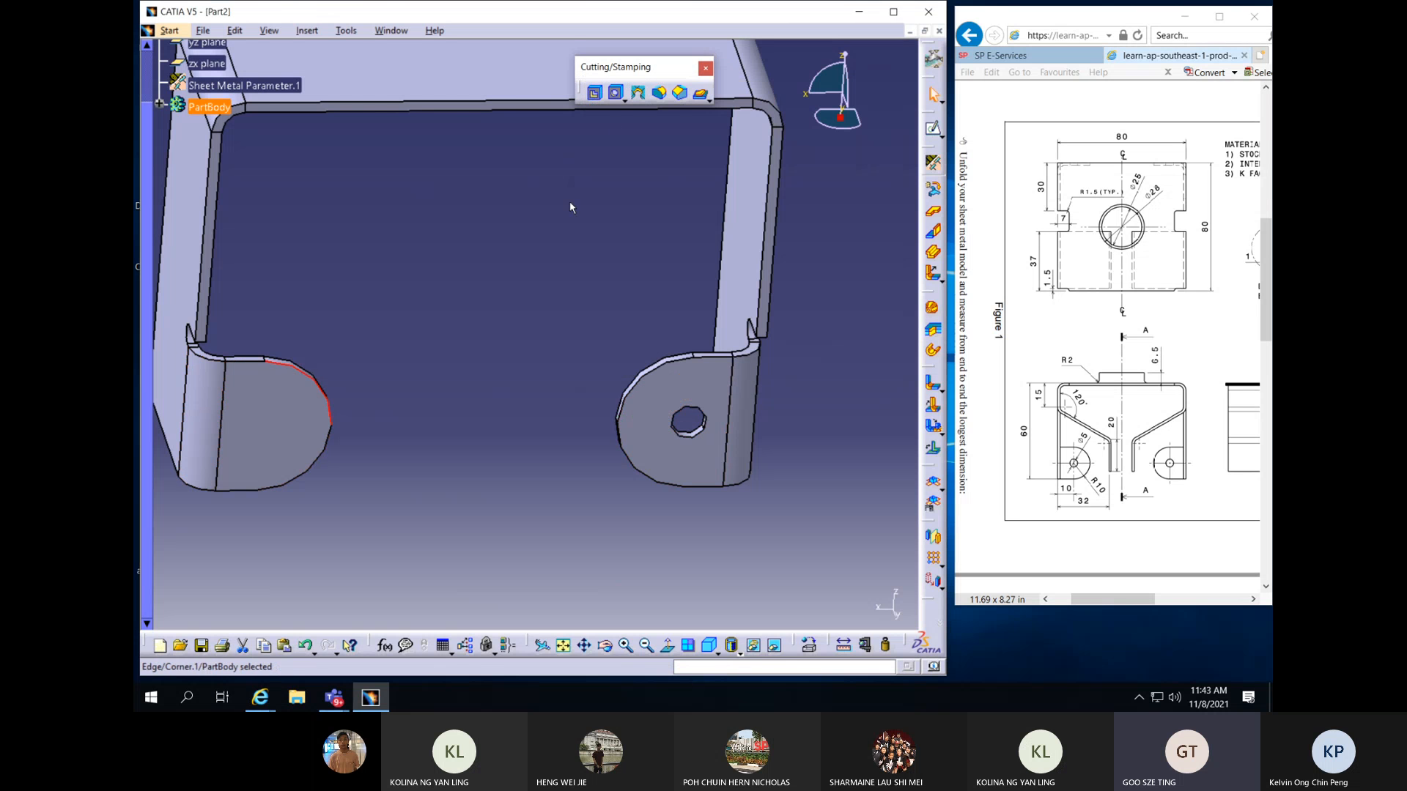
# Cut a matching 5 mm Up To Next hole in the other inward wall, concentric with its rounded end
pyautogui.click(614, 92)
pyautogui.click(265, 419)
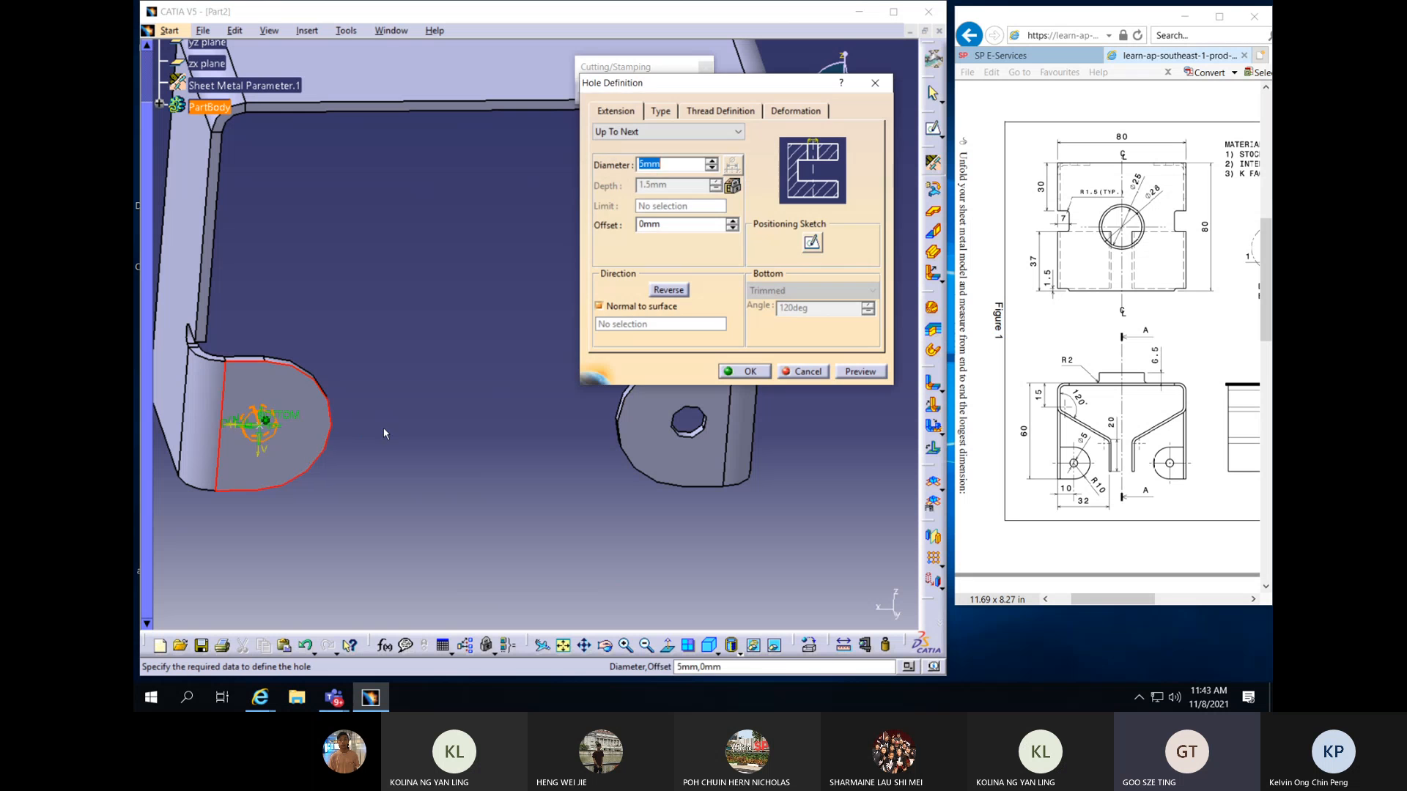
pyautogui.press('Return')
# Sketch a tall rectangle on the top plate's face, overlapping one side edge of the wide section and extending past its free end
pyautogui.moveTo(544, 329); pyautogui.dragTo(799, 451, button='middle')
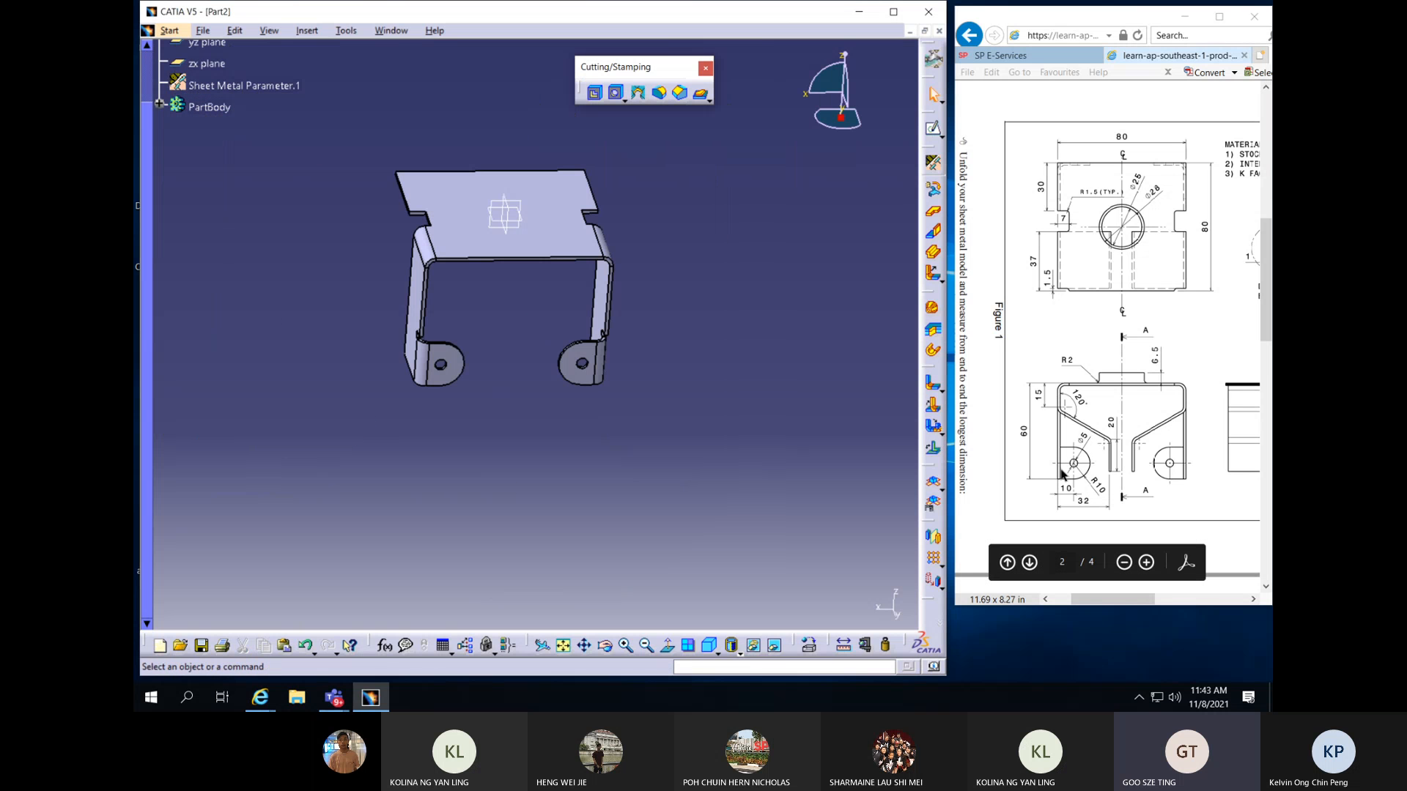
pyautogui.moveTo(571, 481); pyautogui.dragTo(620, 398, button='middle')
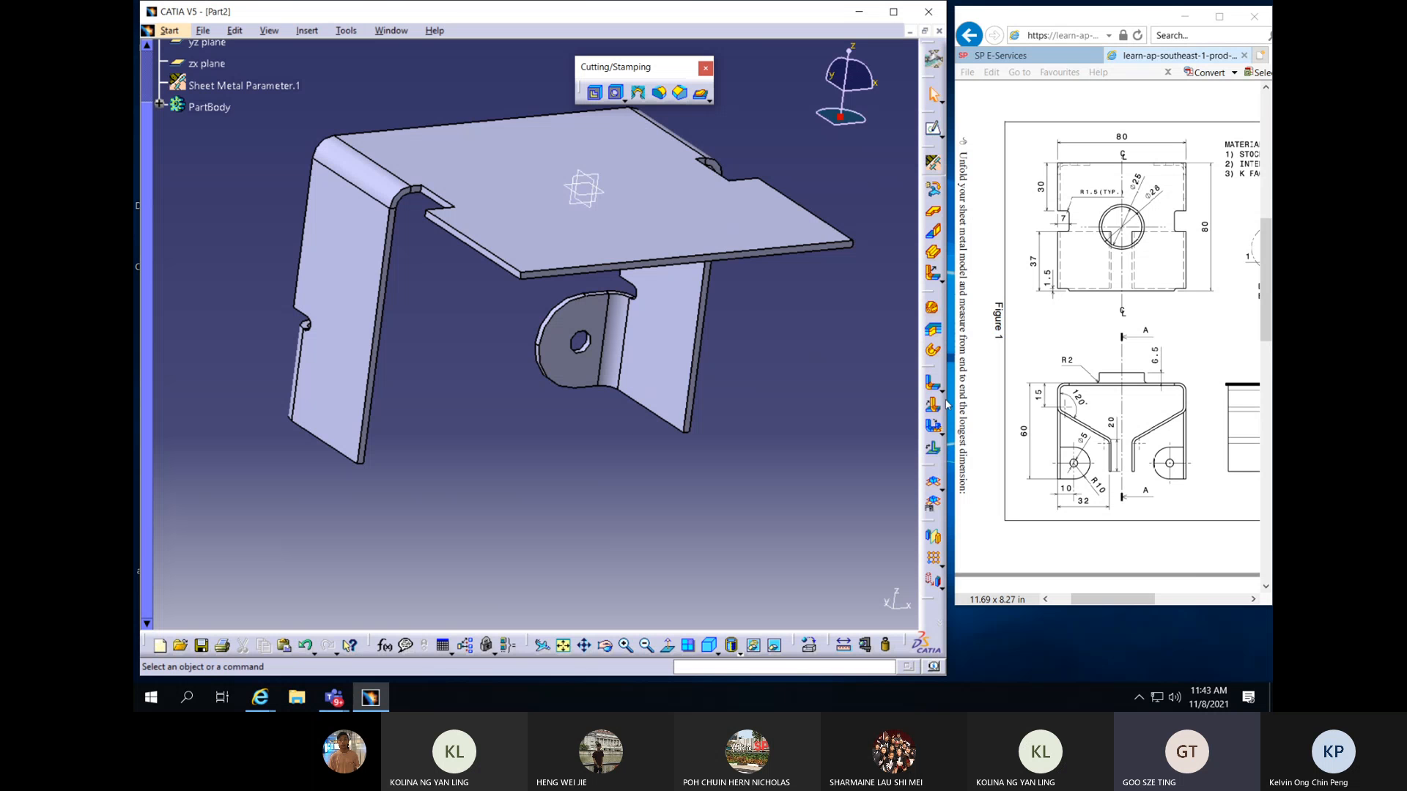
pyautogui.click(487, 218)
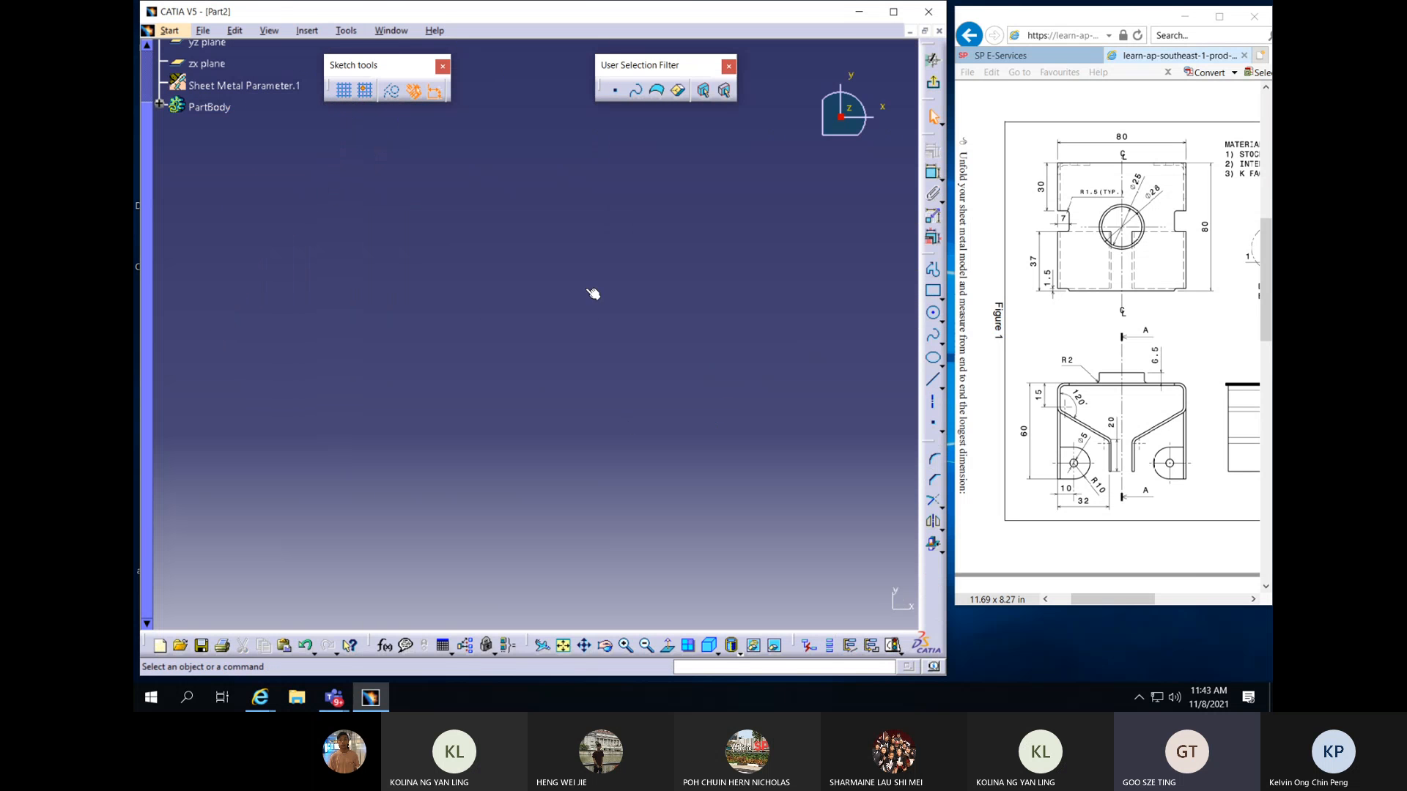
pyautogui.click(563, 645)
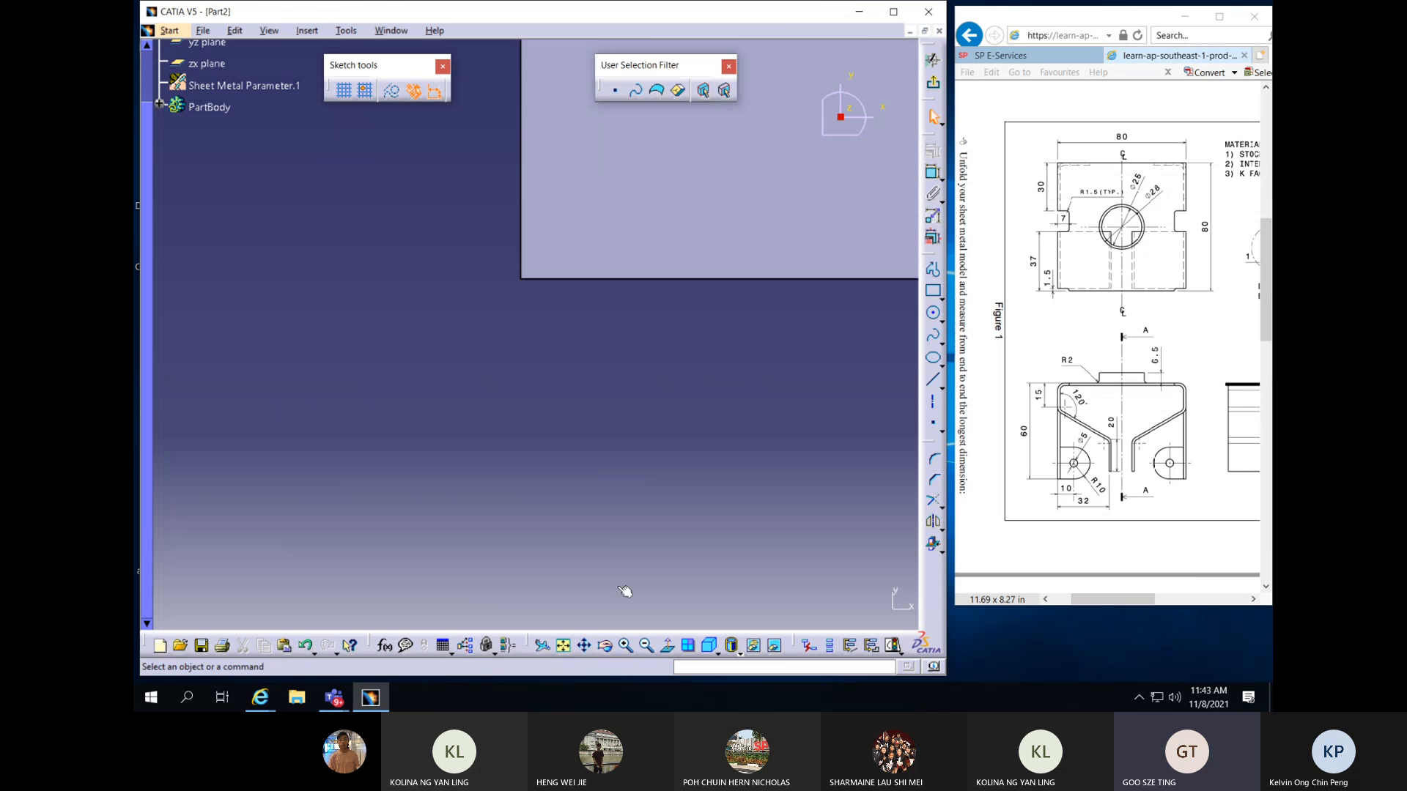
pyautogui.click(932, 291)
pyautogui.click(332, 342)
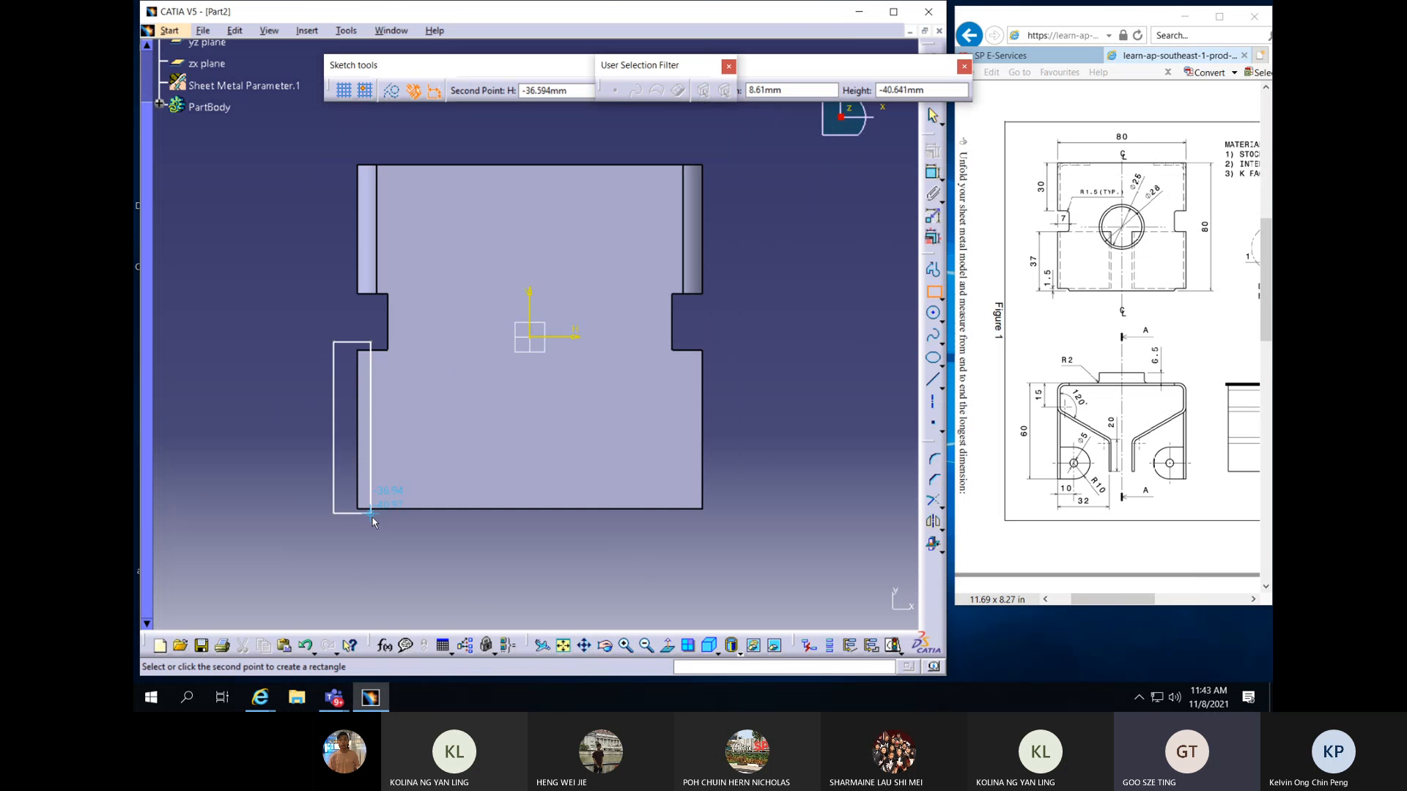
pyautogui.click(375, 535)
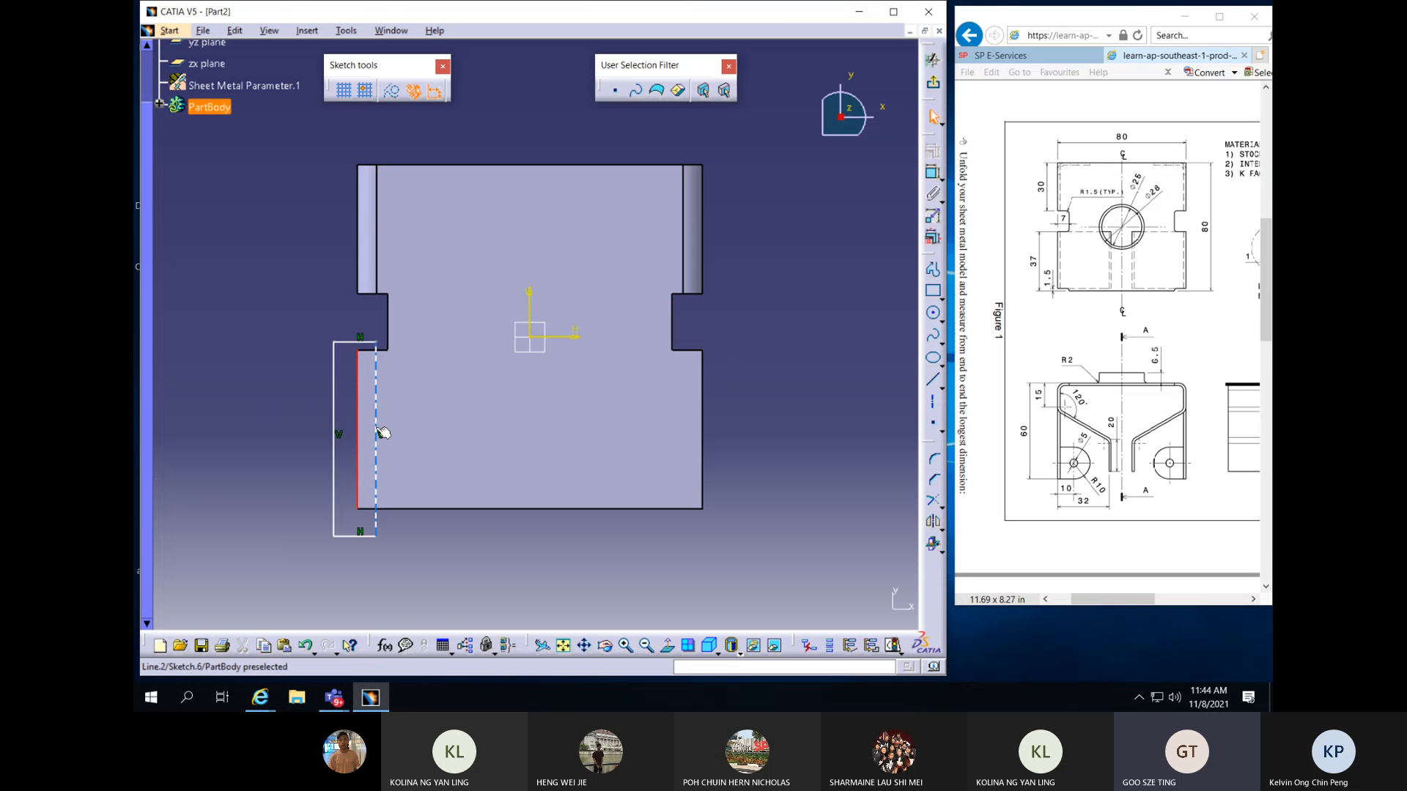
# Dimension the rectangle's inner vertical line 4.5 mm from the plate's adjacent side edge
pyautogui.click(382, 432)
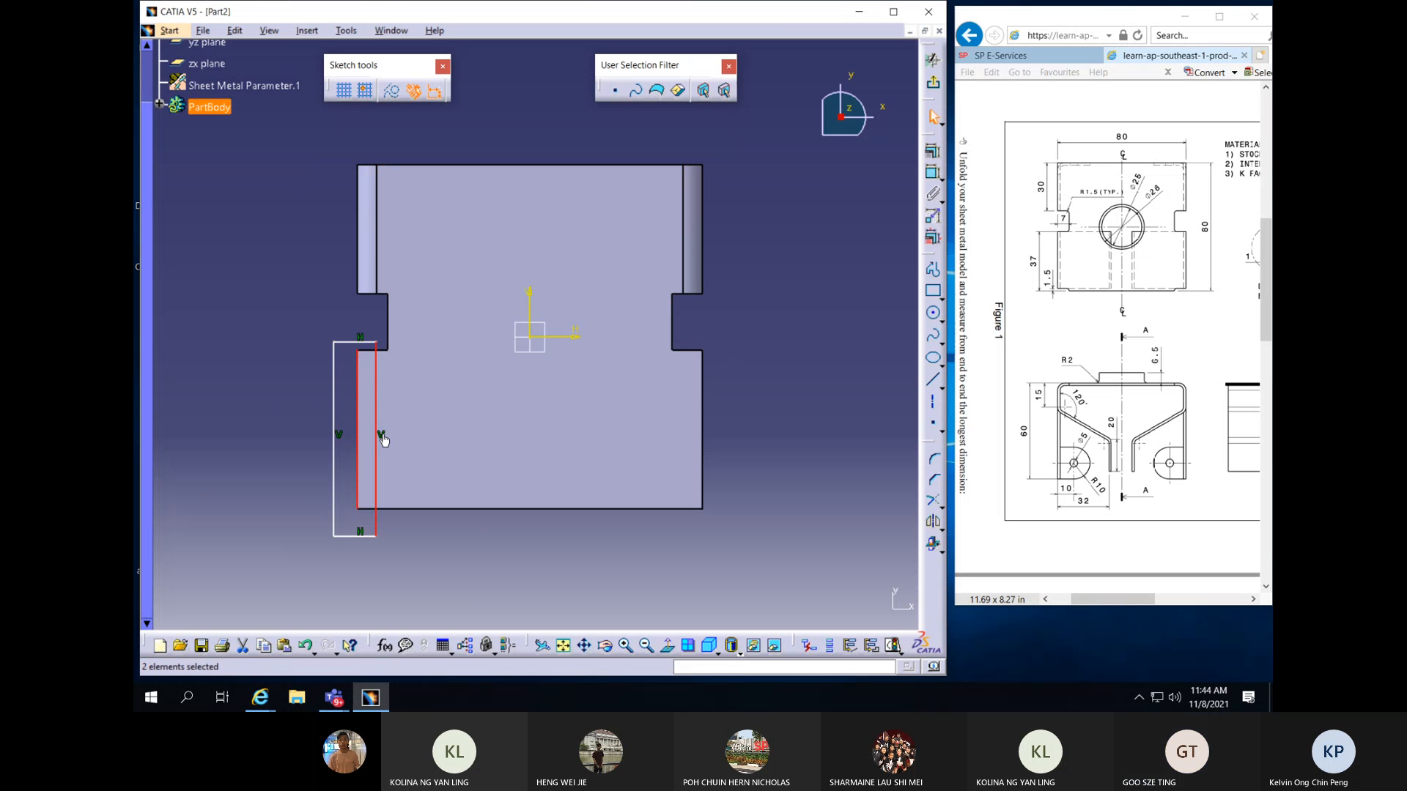
pyautogui.click(931, 176)
pyautogui.click(285, 374)
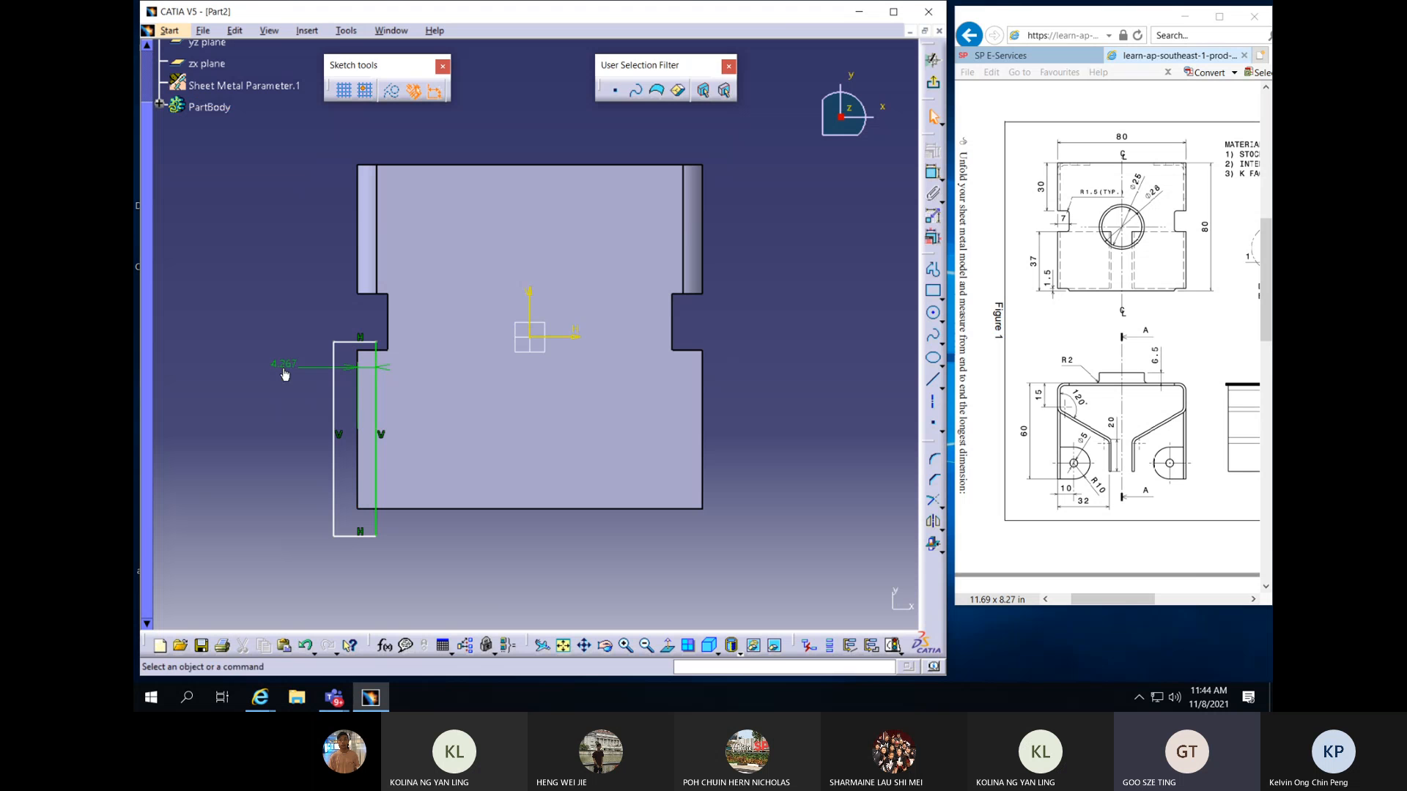
pyautogui.doubleClick(285, 374)
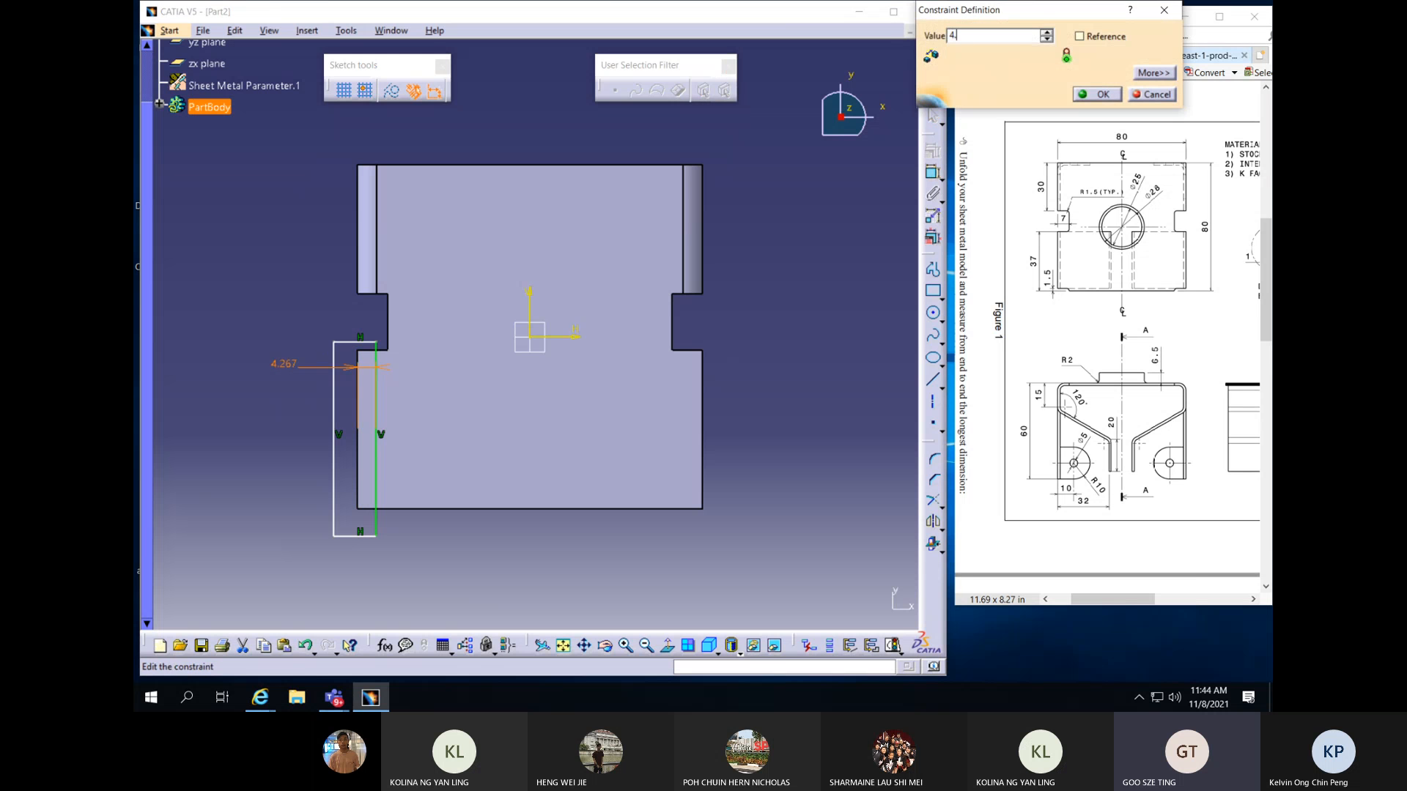
pyautogui.press('Return')
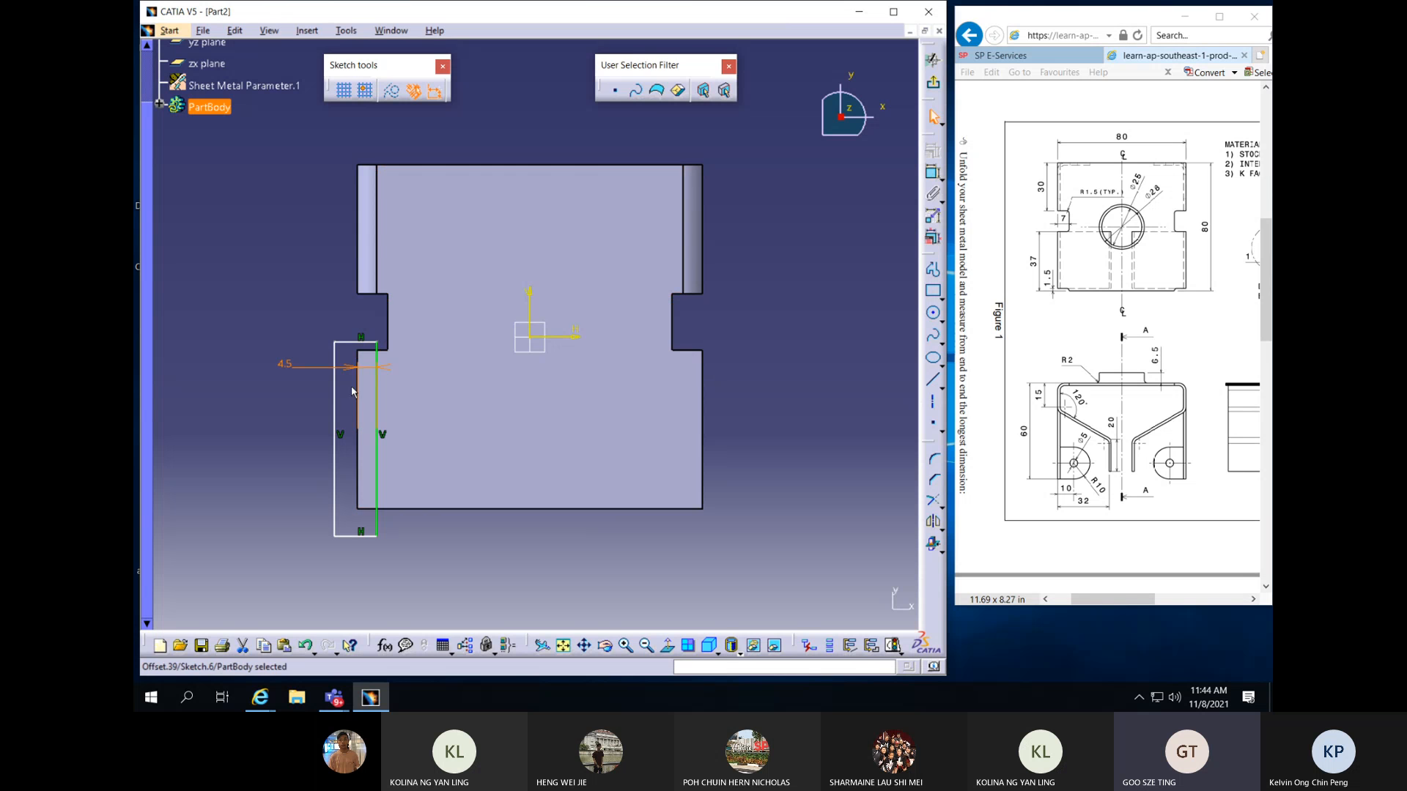
# Mirror all four sides of the rectangle about the sketch's vertical axis to the plate's opposite side
pyautogui.click(364, 343)
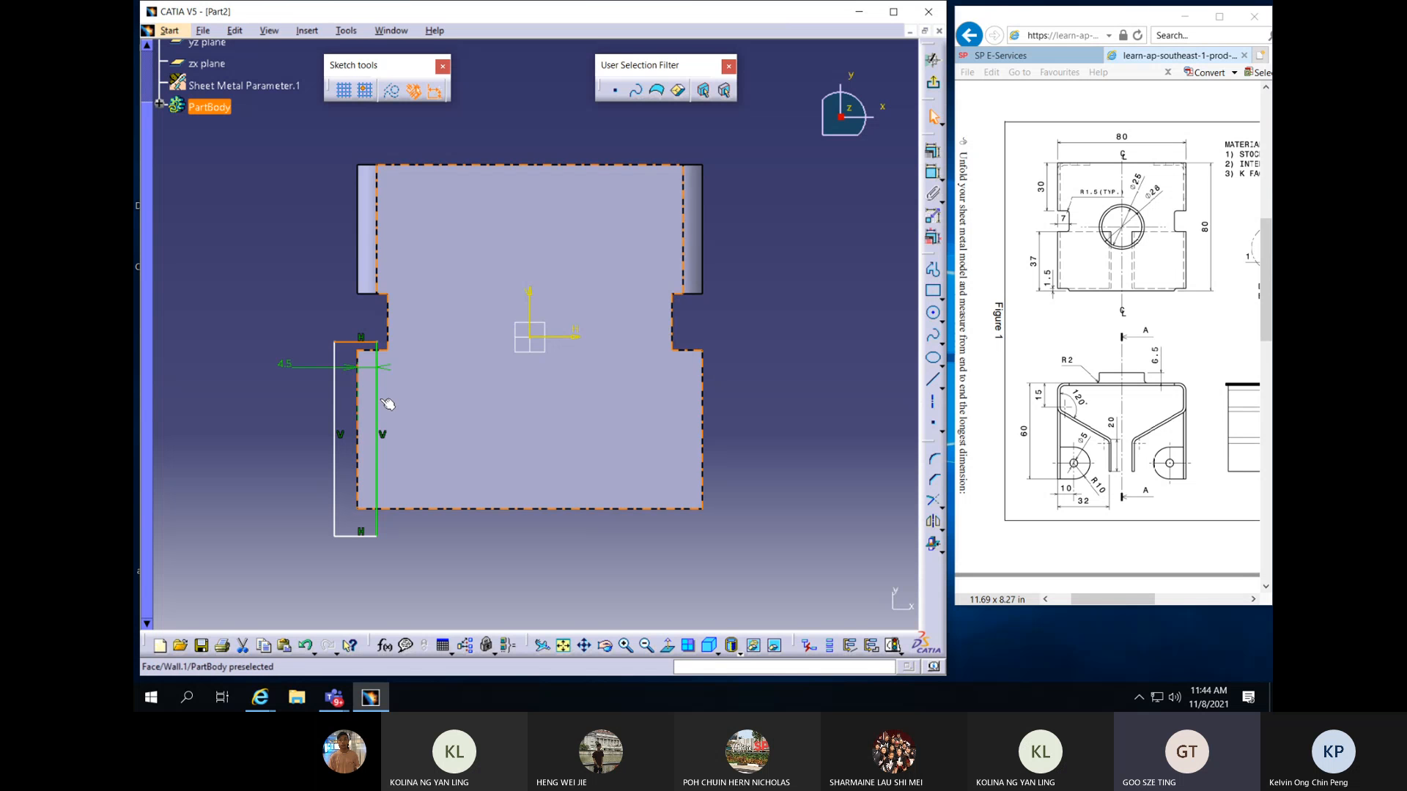
pyautogui.keyDown('ctrl'); pyautogui.click(378, 406); pyautogui.keyUp('ctrl')
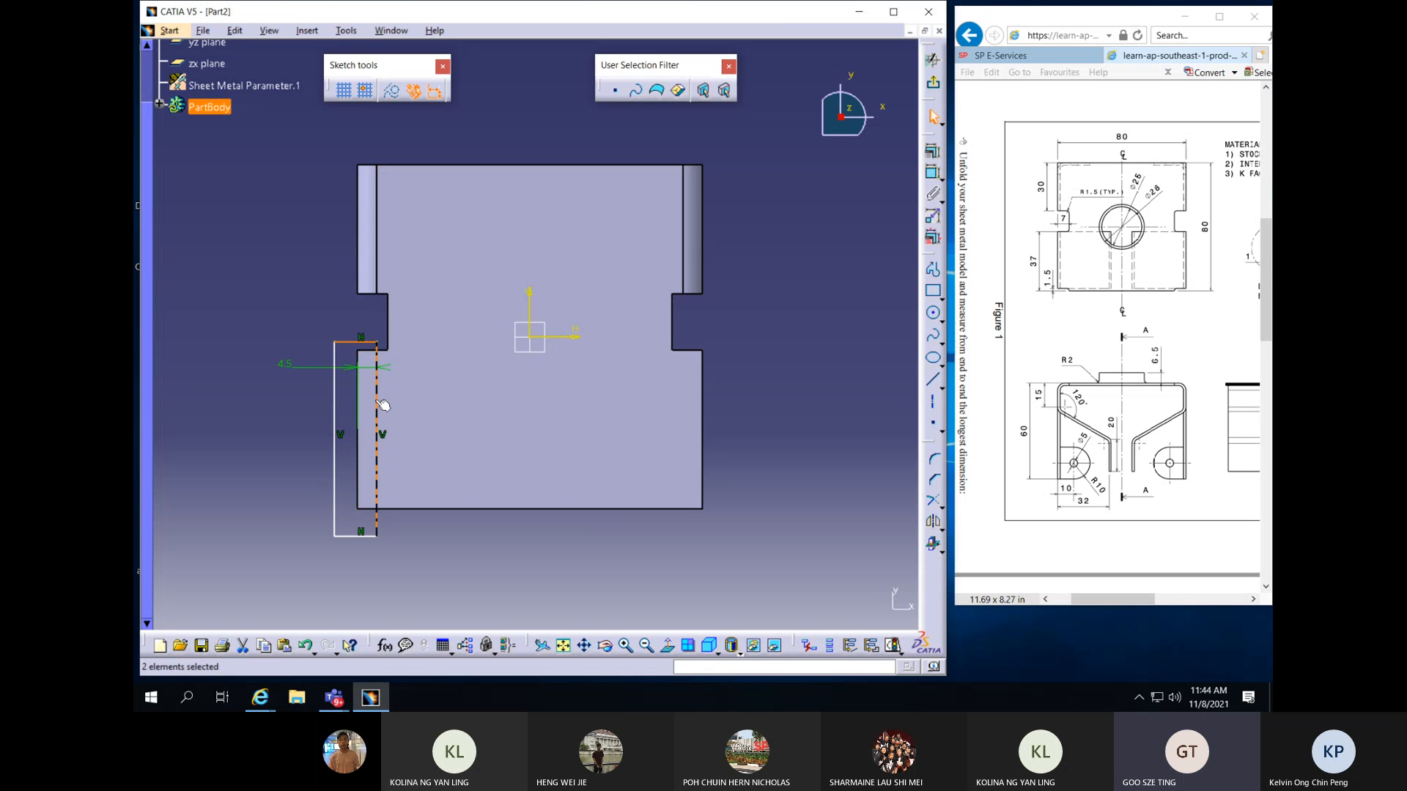
pyautogui.keyDown('ctrl'); pyautogui.click(353, 537); pyautogui.keyUp('ctrl')
pyautogui.keyDown('ctrl'); pyautogui.click(335, 485); pyautogui.keyUp('ctrl')
pyautogui.click(932, 522)
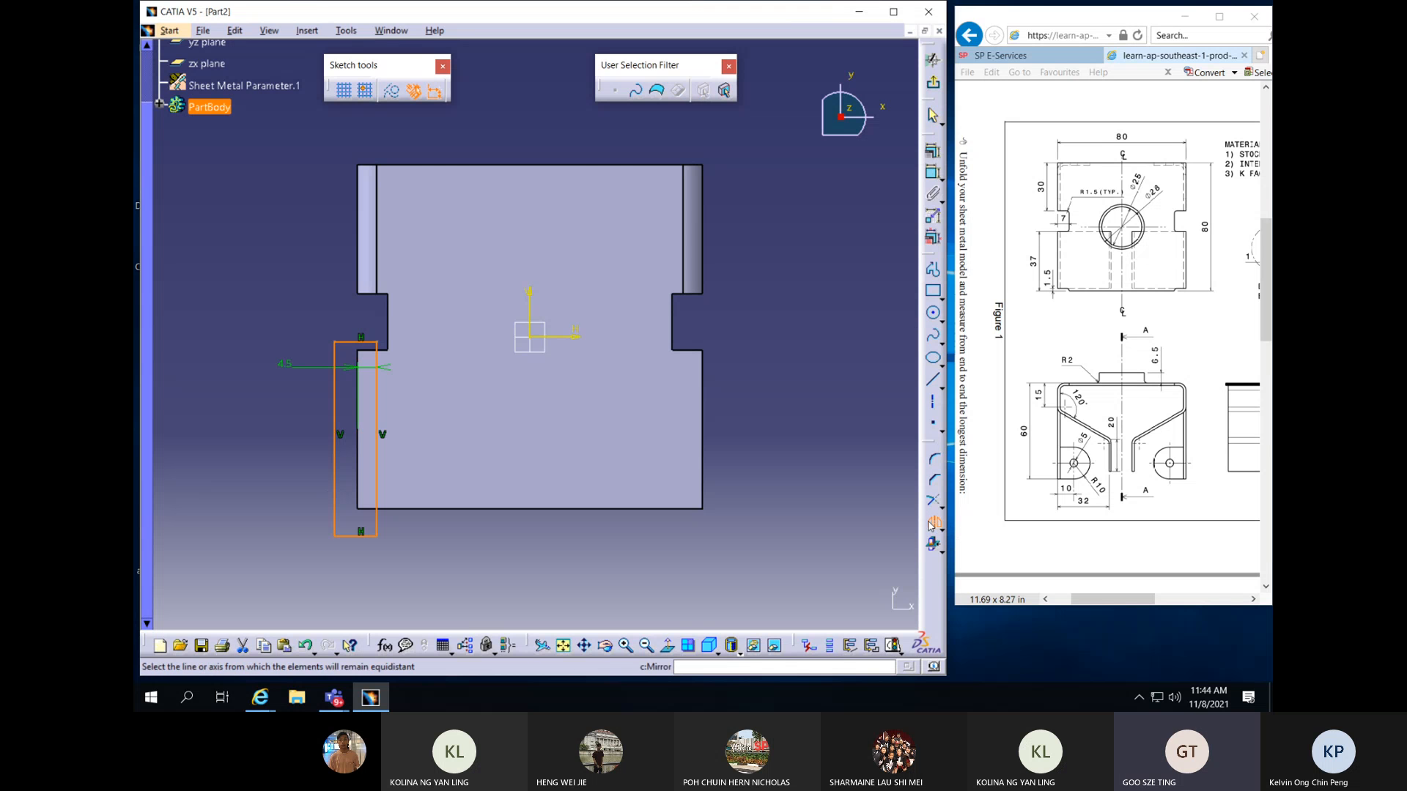
pyautogui.click(529, 304)
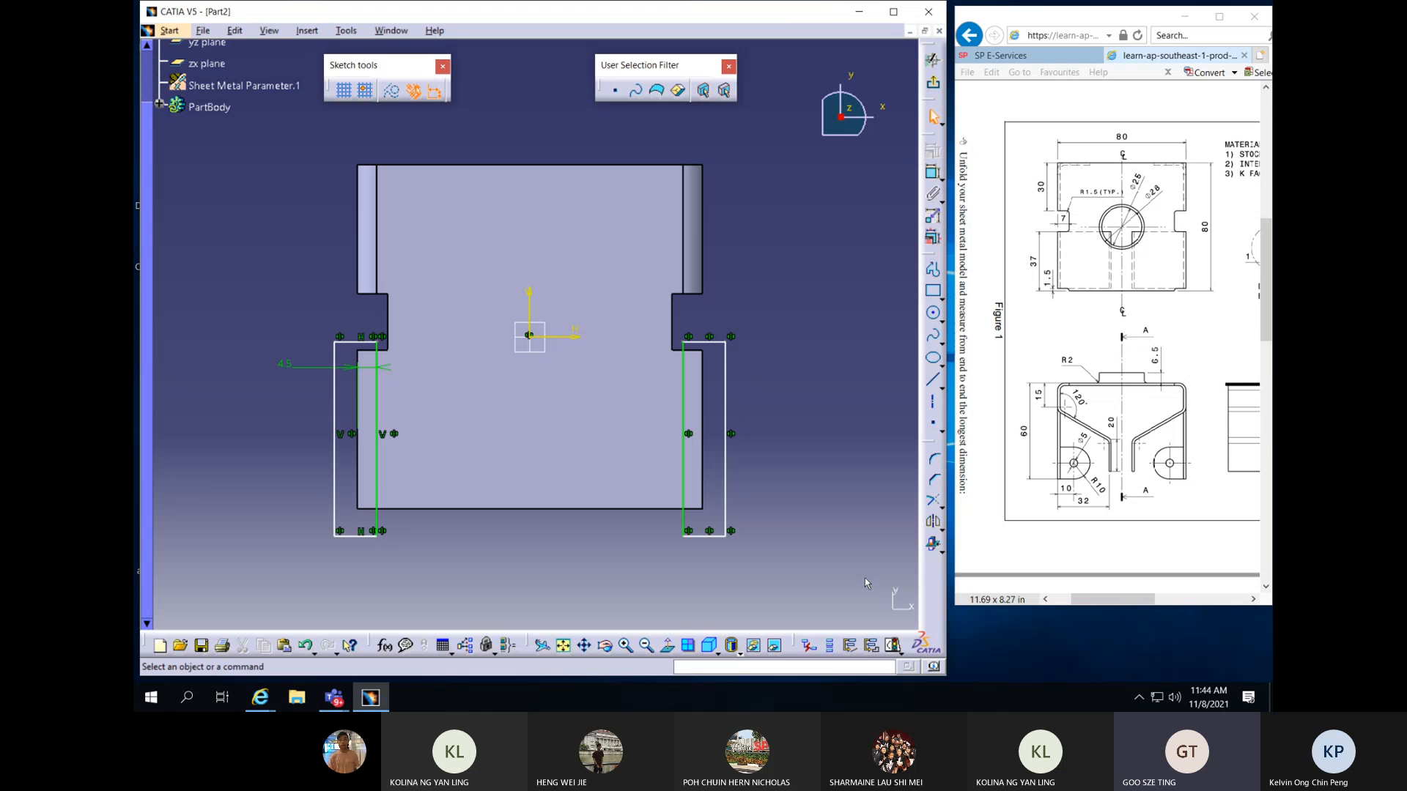
# Finish the sketch and cut both rectangles out of the top plate with a standard Up to next Cut Out
pyautogui.click(933, 58)
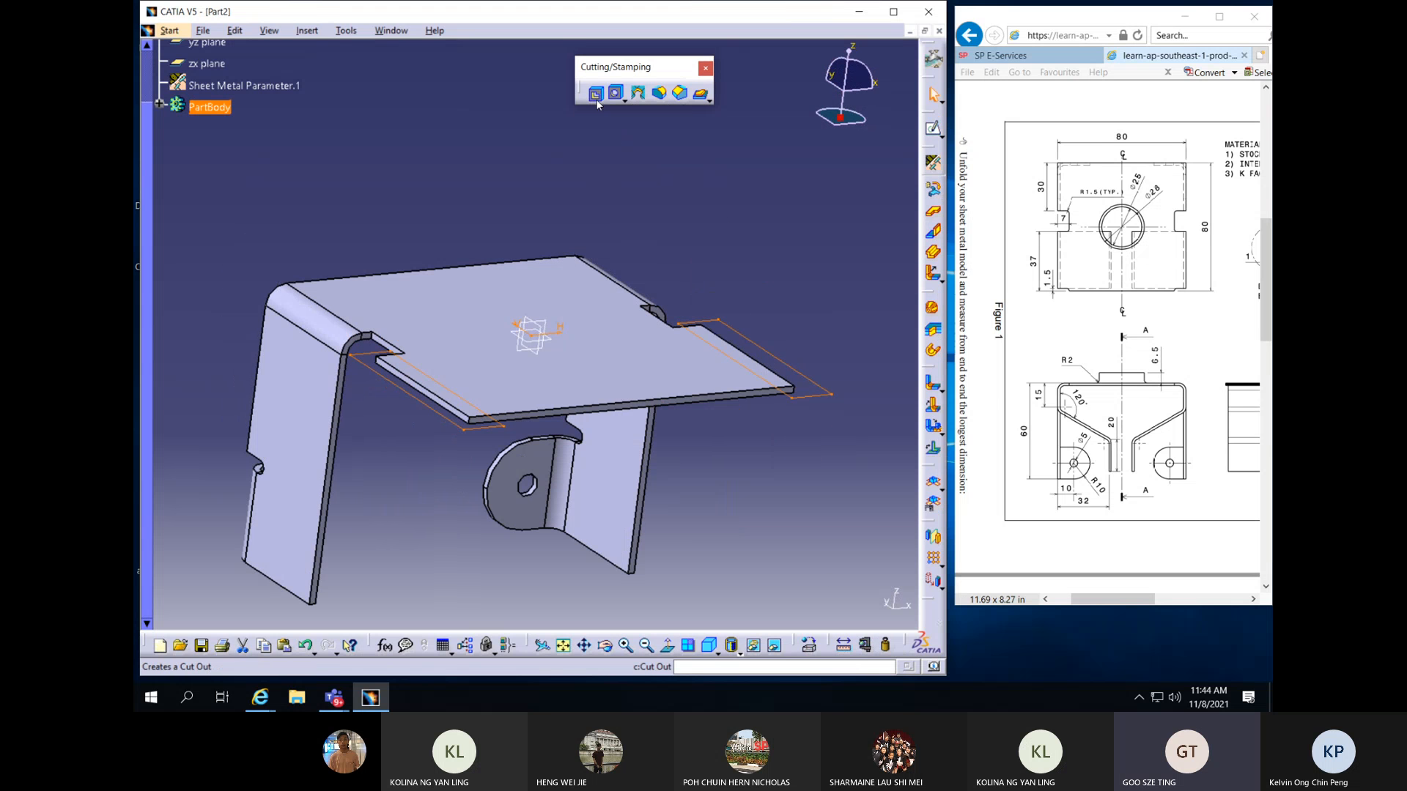
pyautogui.click(594, 94)
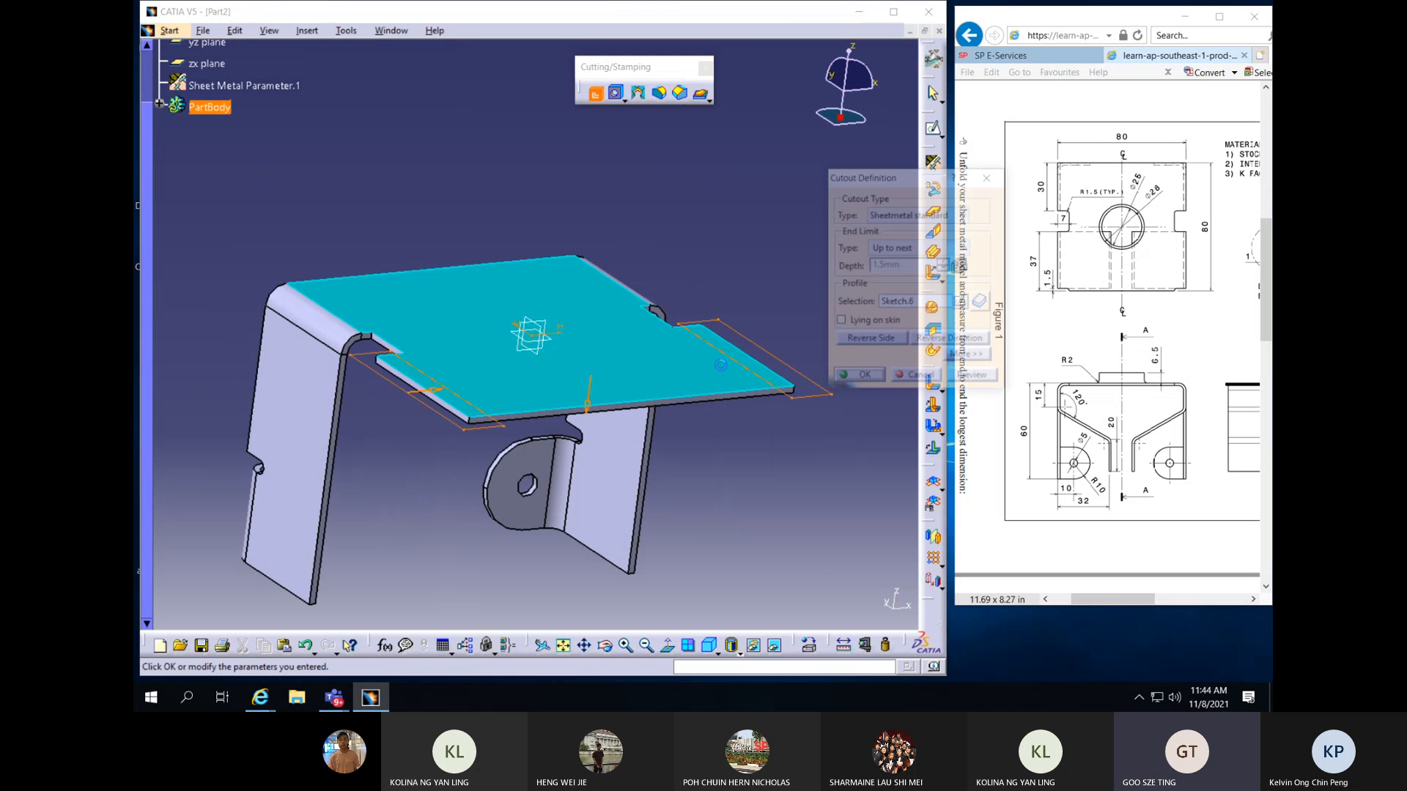
pyautogui.click(866, 379)
# On the top plate's free end face, start a profile with a short horizontal line, a tangent arc of about 7.35 mm radius and a downward vertical line
pyautogui.moveTo(624, 383); pyautogui.dragTo(377, 512, button='middle')
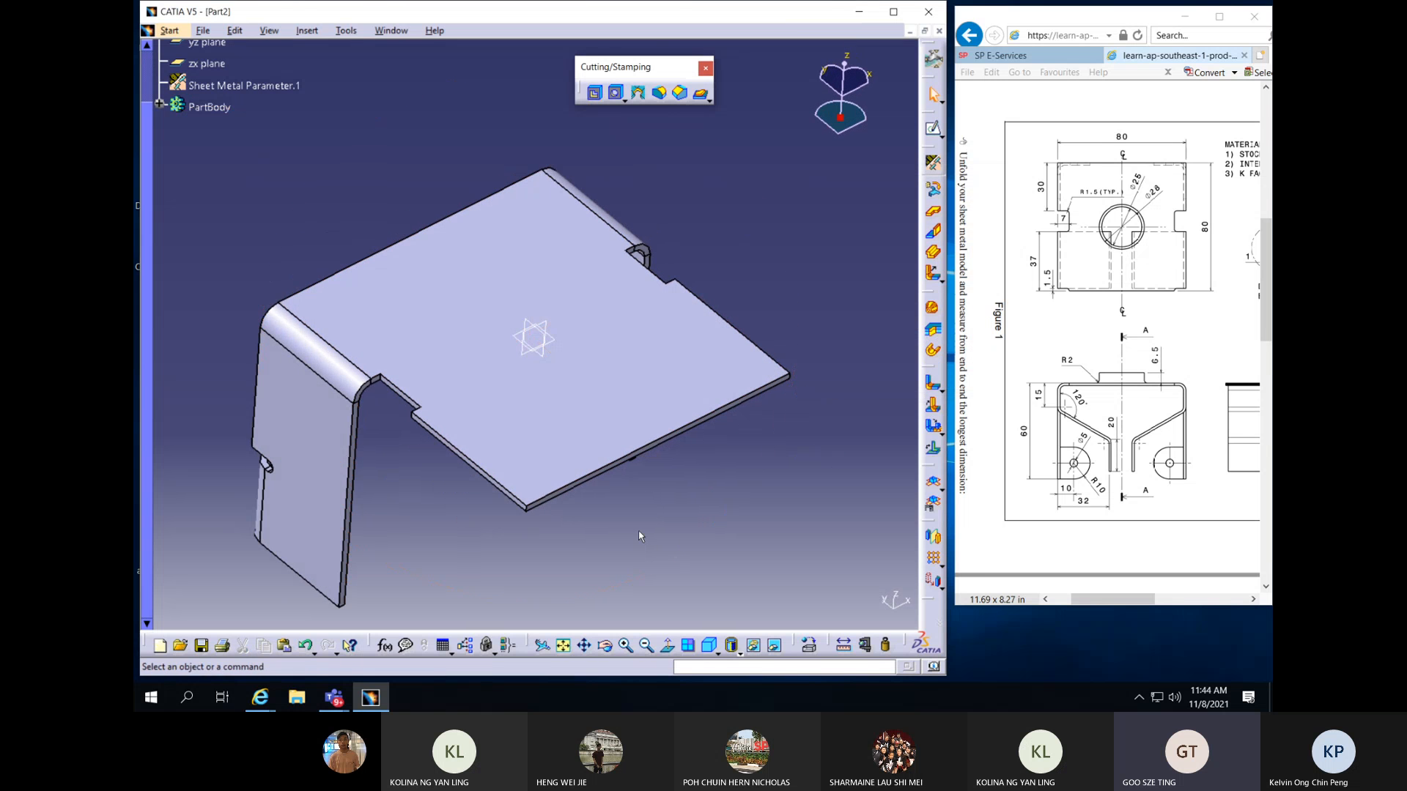
pyautogui.moveTo(639, 536); pyautogui.dragTo(612, 393, button='middle')
pyautogui.click(613, 377)
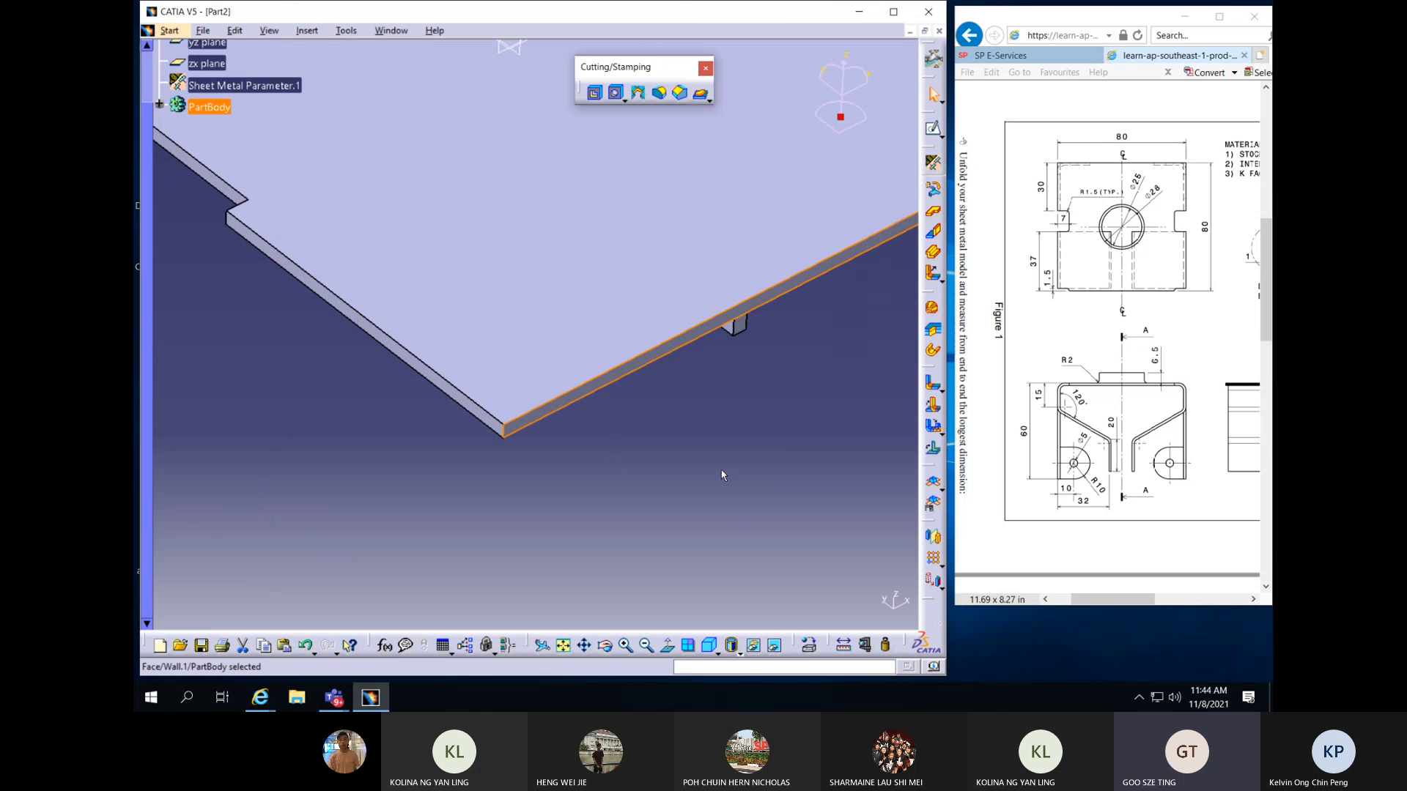
pyautogui.click(932, 129)
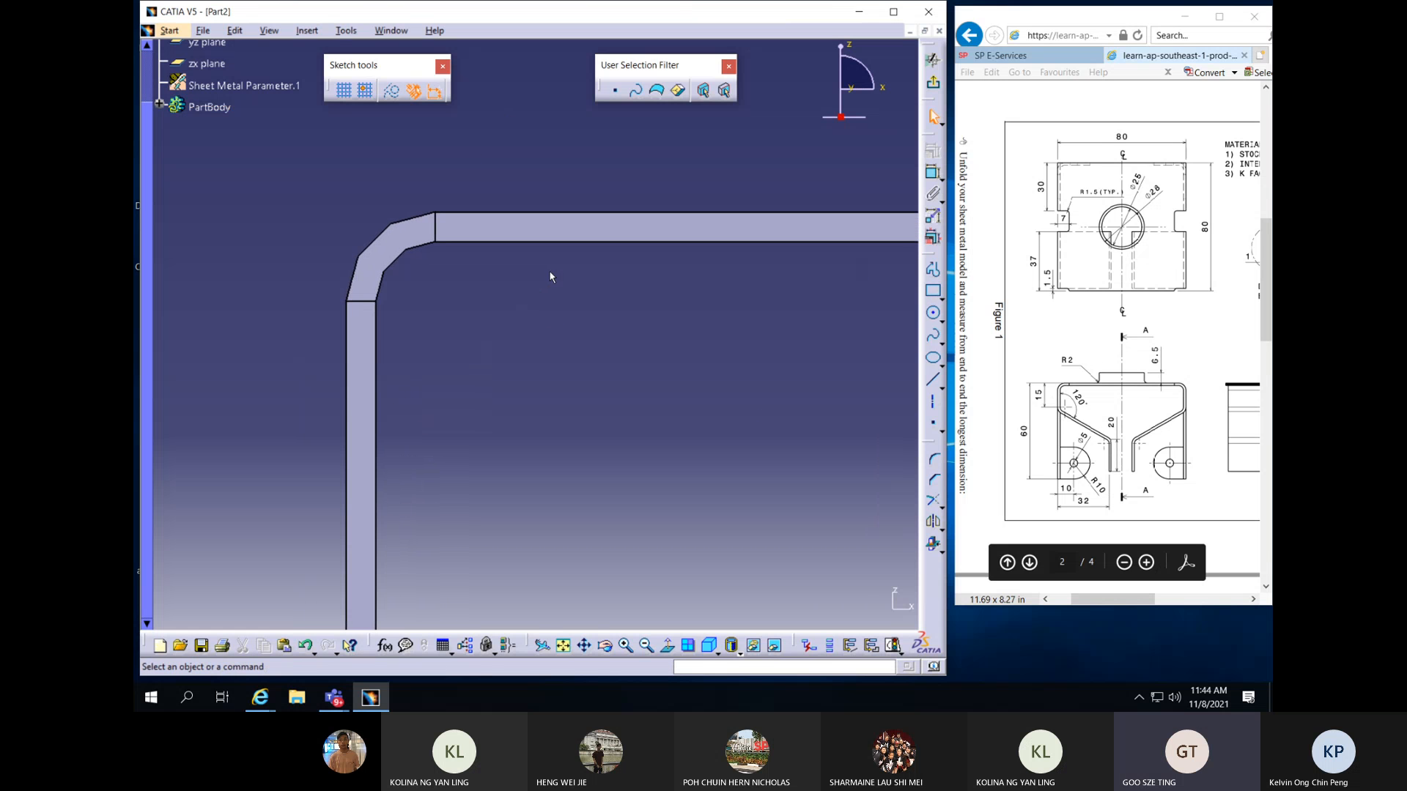
pyautogui.moveTo(549, 274)
pyautogui.mouseDown(button='middle')
pyautogui.moveTo(565, 340)
pyautogui.moveTo(627, 393)
pyautogui.mouseUp(button='middle')
pyautogui.moveTo(722, 403)
pyautogui.mouseDown(button='middle')
pyautogui.moveTo(697, 316)
pyautogui.moveTo(706, 271)
pyautogui.mouseUp(button='middle')
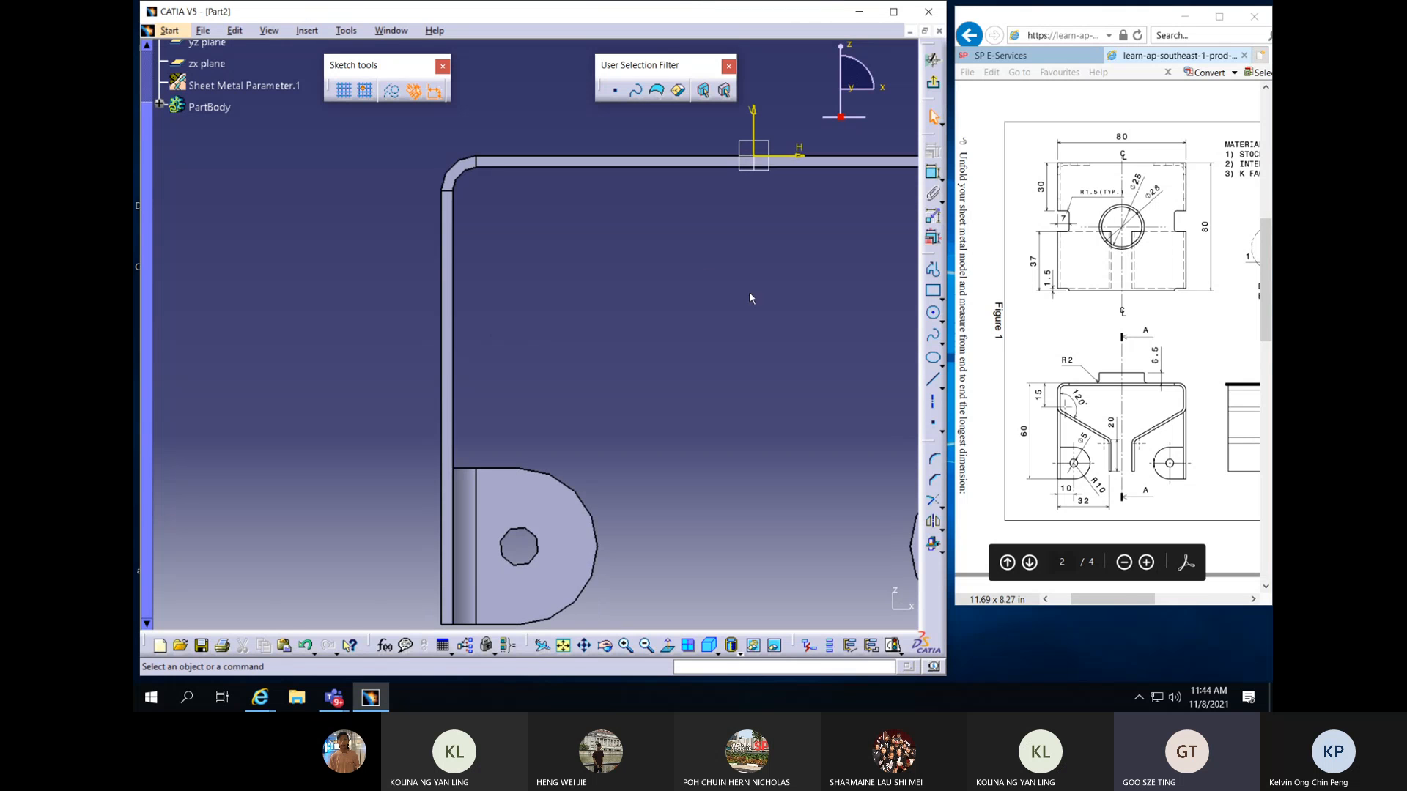
pyautogui.click(933, 290)
pyautogui.moveTo(559, 325); pyautogui.dragTo(587, 355, button='middle')
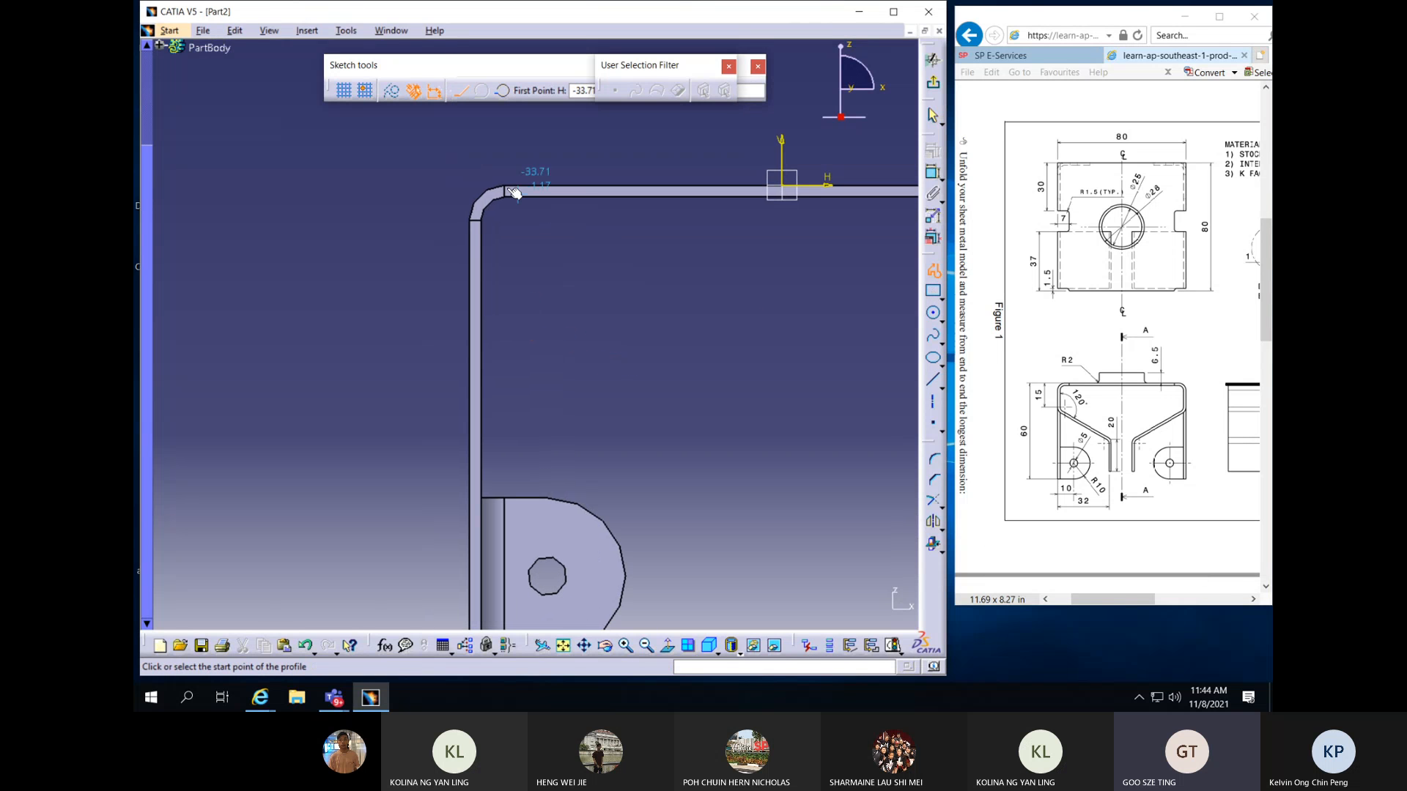
pyautogui.click(546, 169)
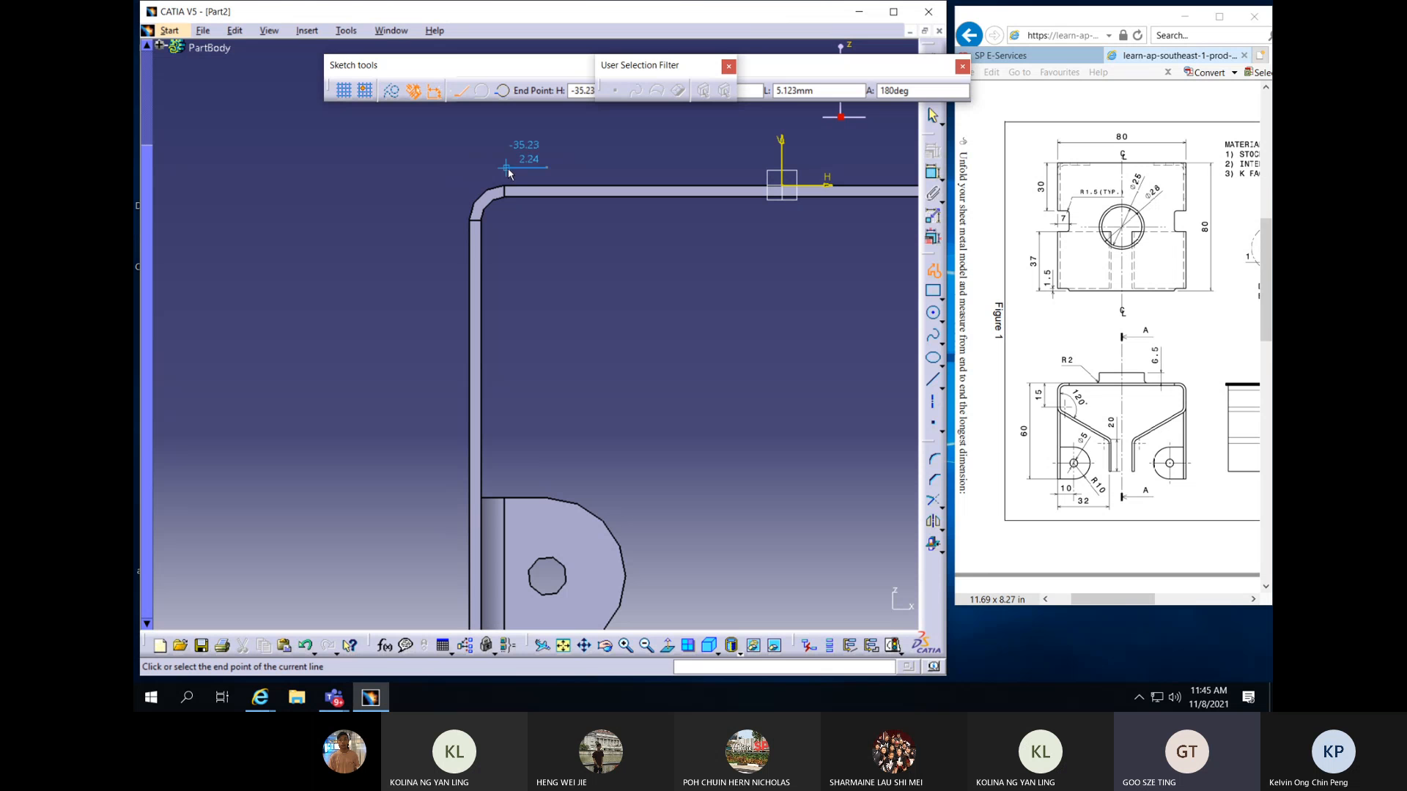
pyautogui.click(511, 168)
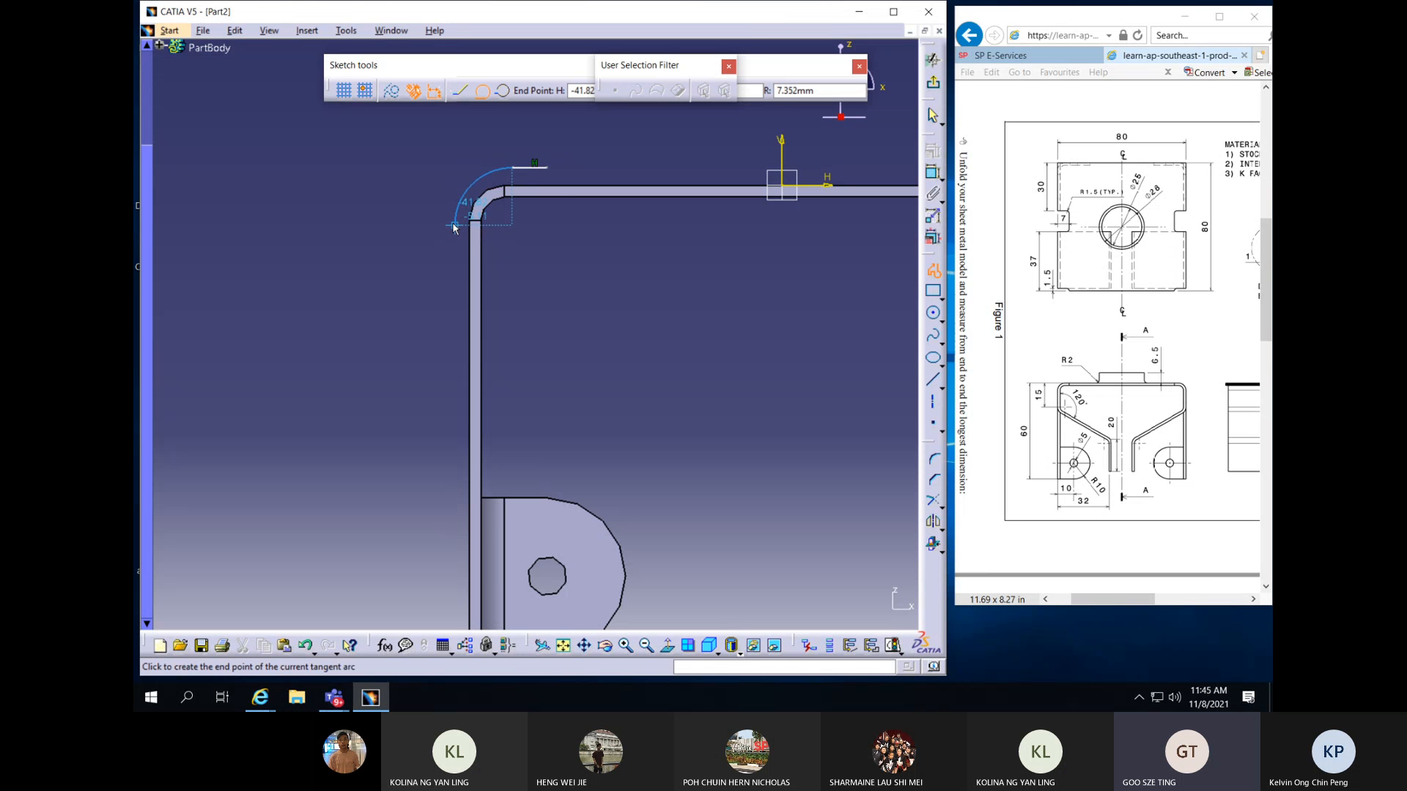
pyautogui.click(454, 222)
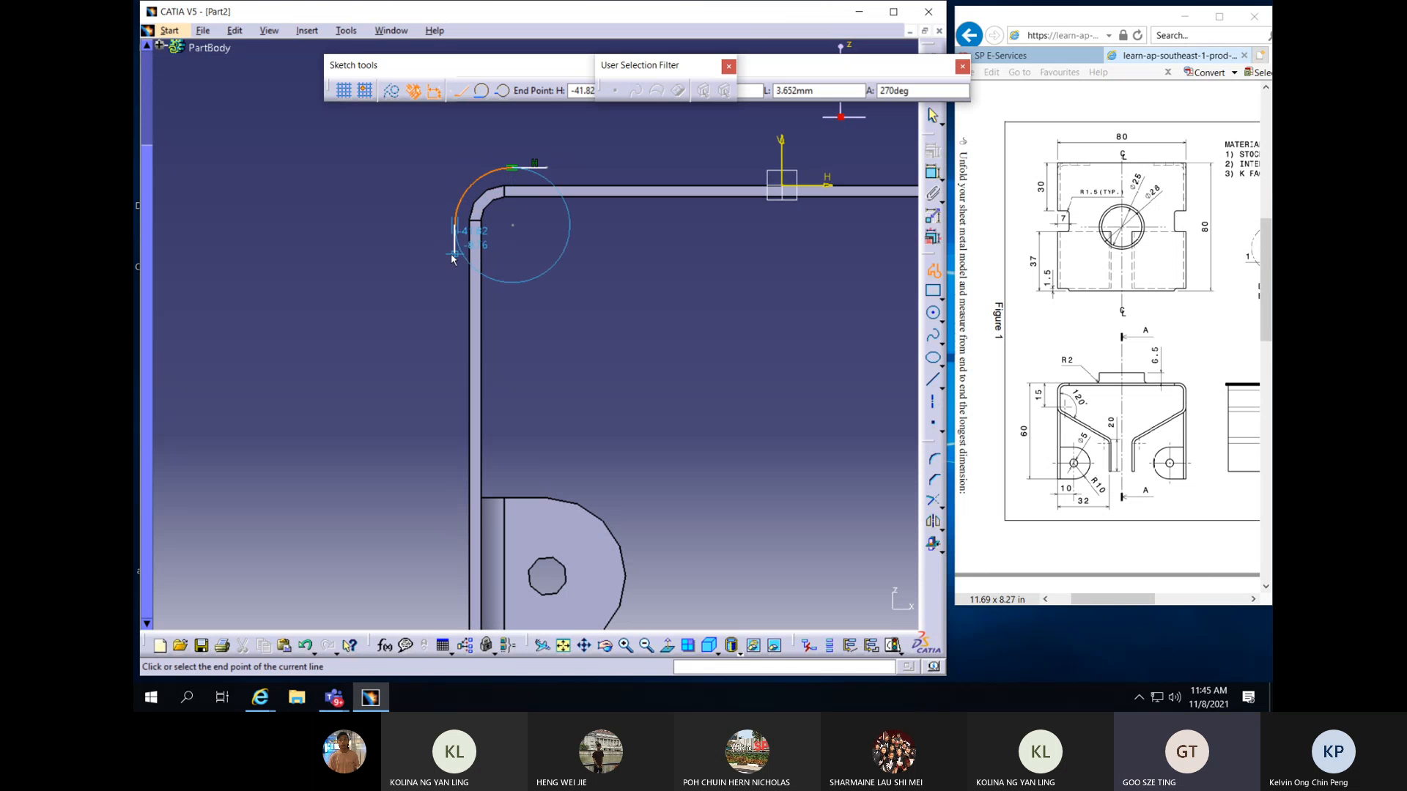
pyautogui.click(455, 294)
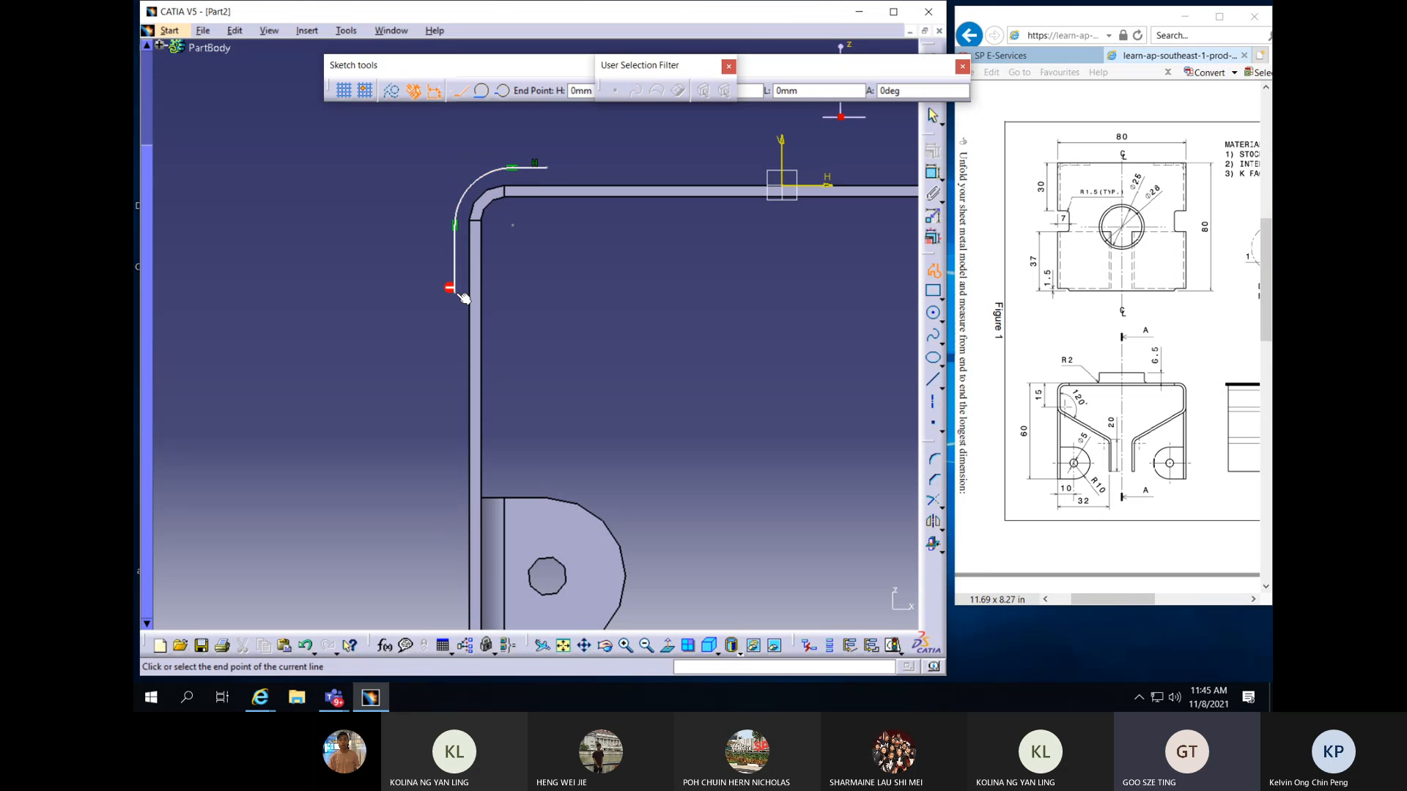
# Continue the profile with a sloped line about 43.7 mm long toward the centre, and end it with a downward vertical line
pyautogui.moveTo(673, 458)
pyautogui.mouseDown(button='middle')
pyautogui.moveTo(524, 258)
pyautogui.moveTo(529, 271)
pyautogui.mouseUp(button='middle')
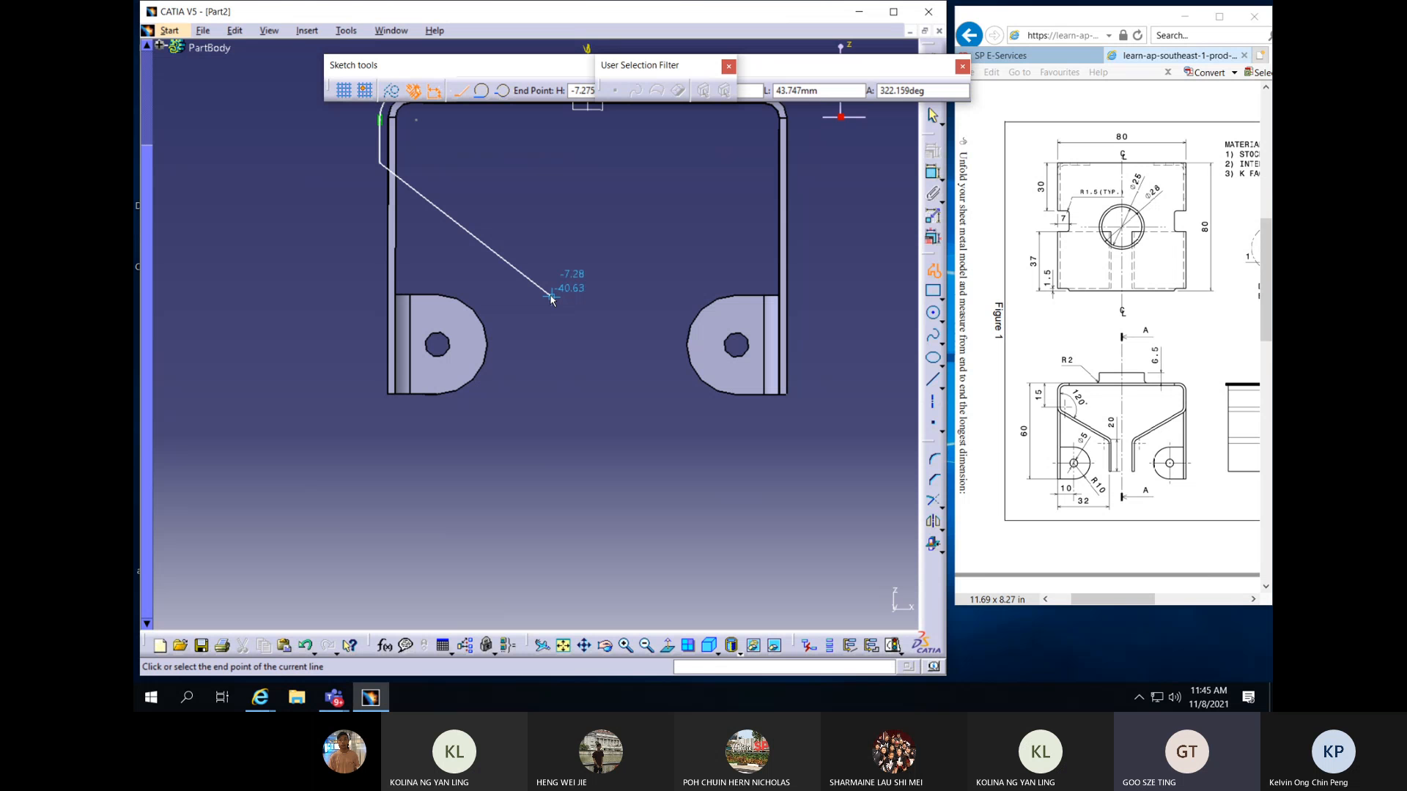
pyautogui.click(551, 297)
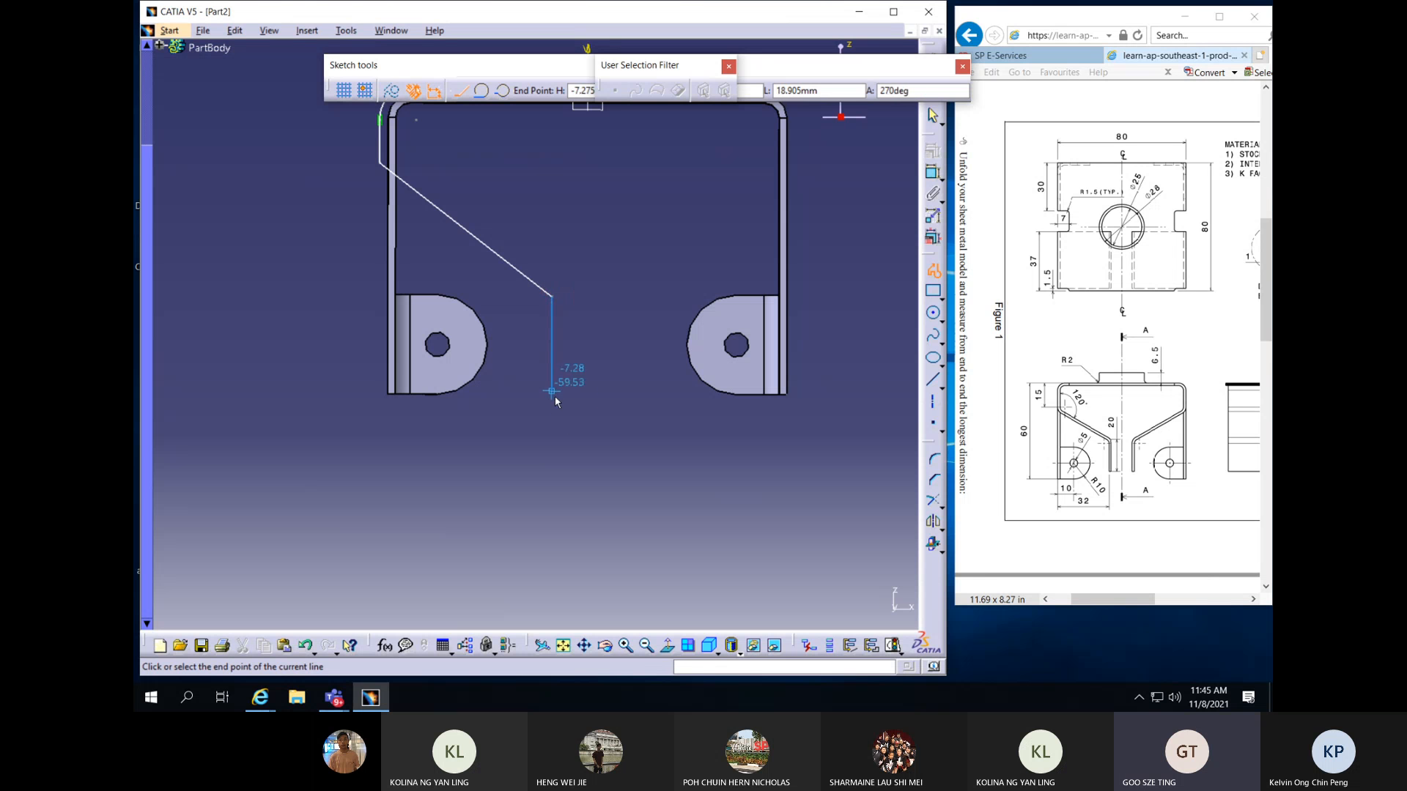
pyautogui.doubleClick(554, 444)
pyautogui.moveTo(425, 270); pyautogui.dragTo(425, 354, button='middle')
pyautogui.click(449, 243)
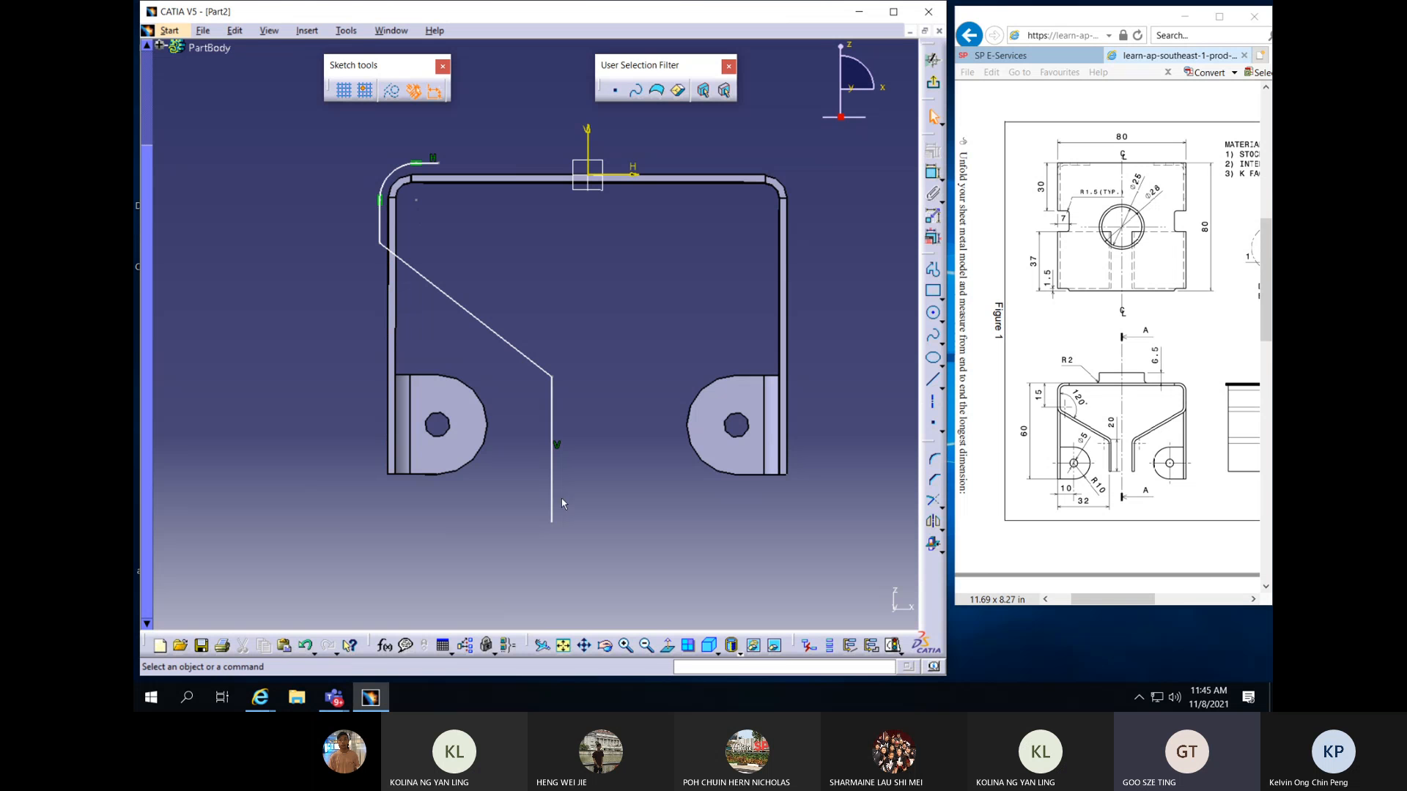
# Dimension the profile's lower vertical line and set its length to 20 mm
pyautogui.click(553, 433)
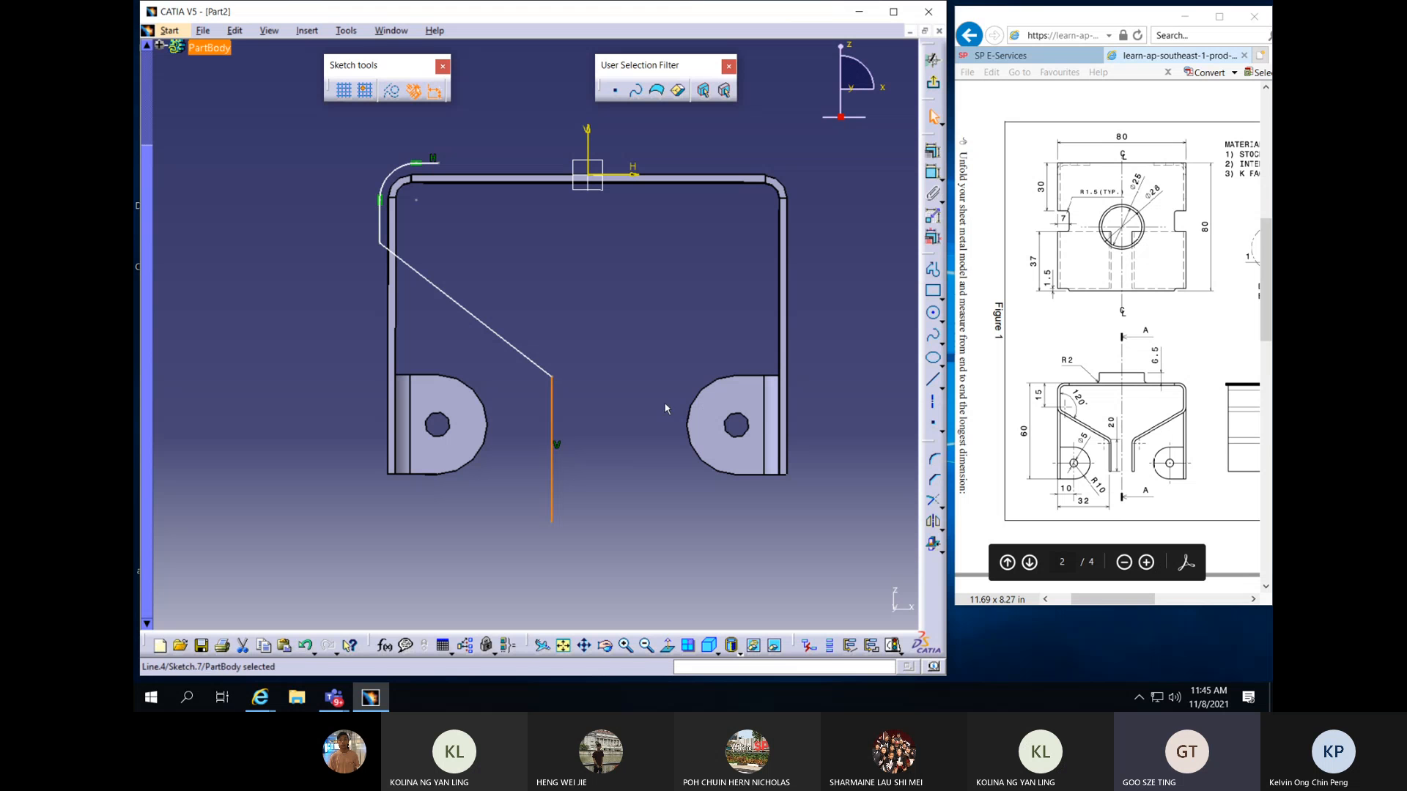
pyautogui.click(930, 172)
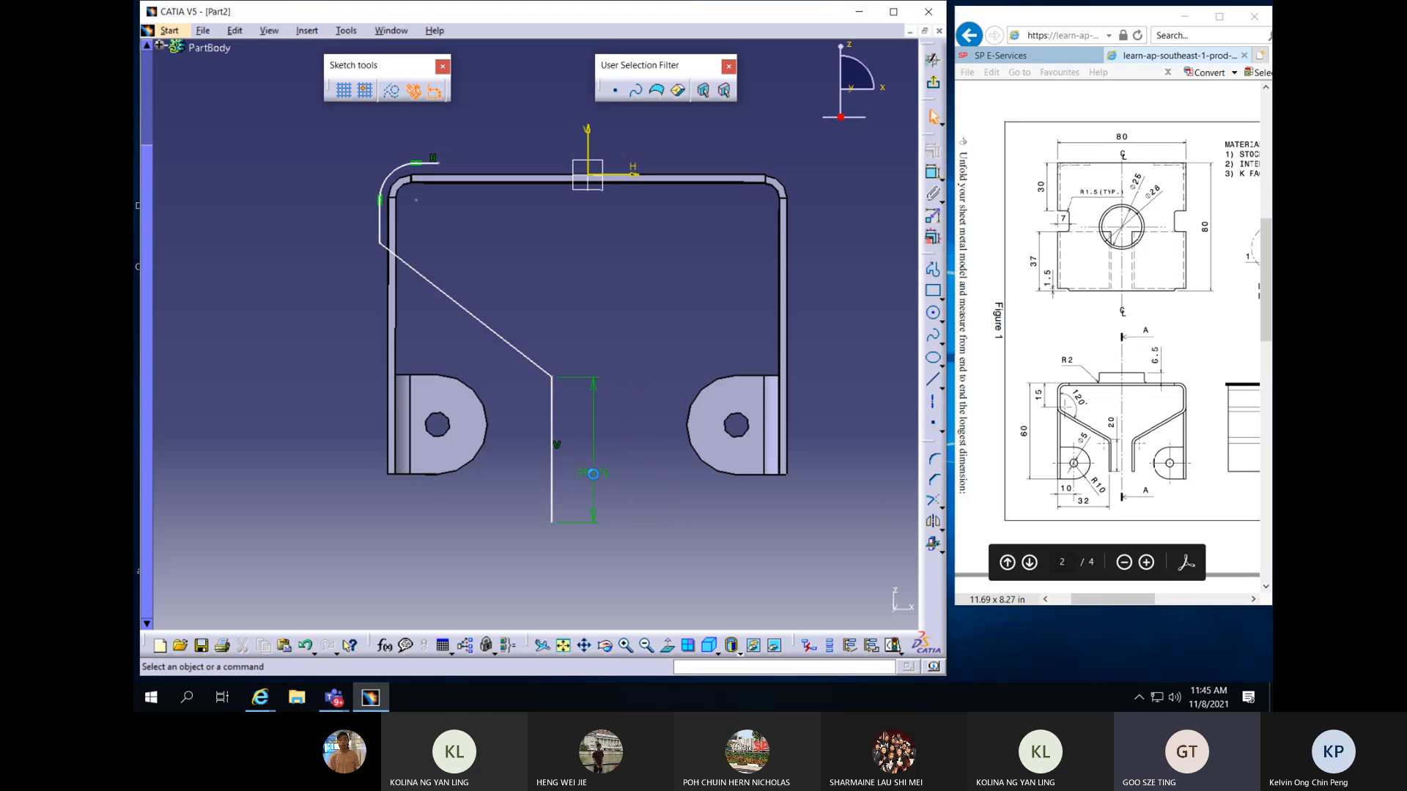
pyautogui.doubleClick(595, 471)
pyautogui.write('20')
pyautogui.press('Return')
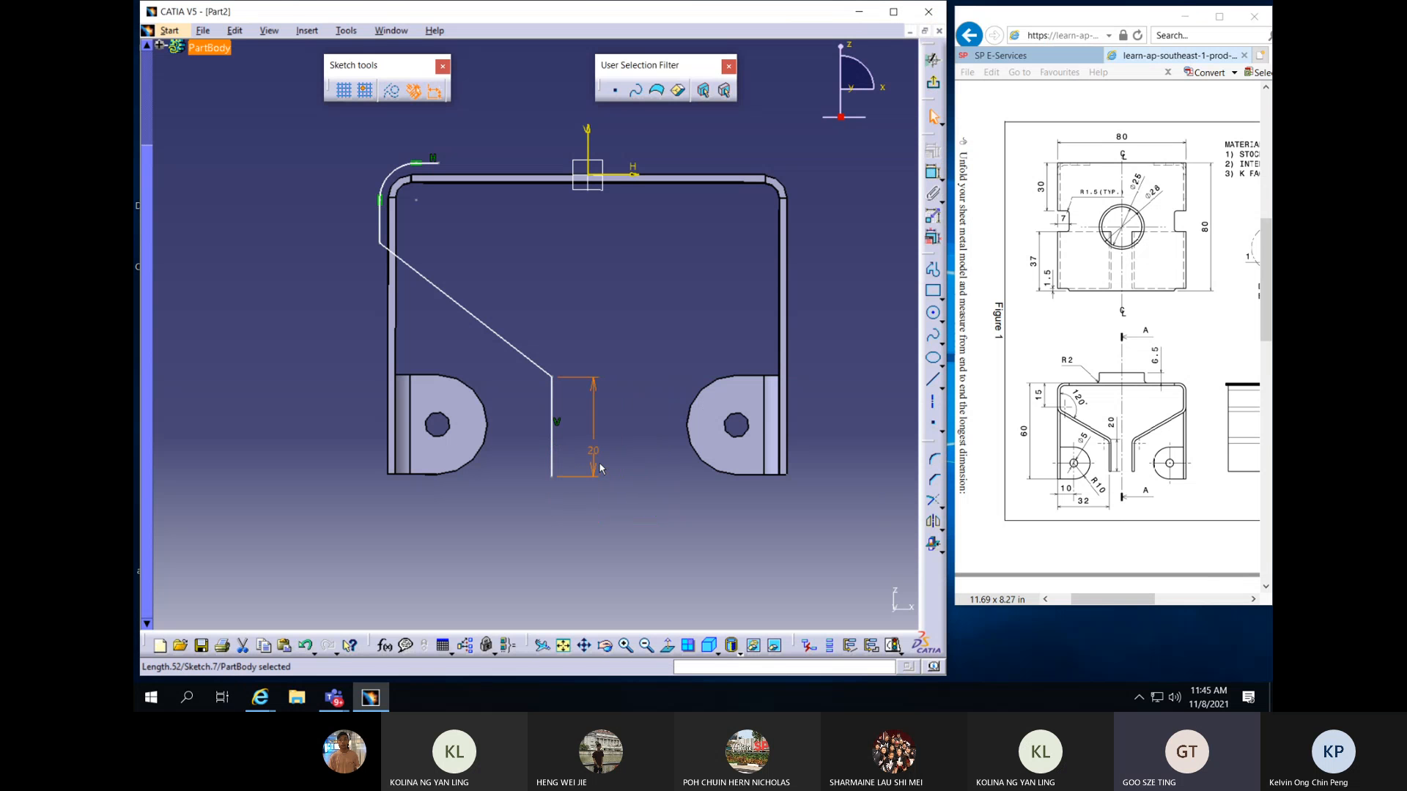
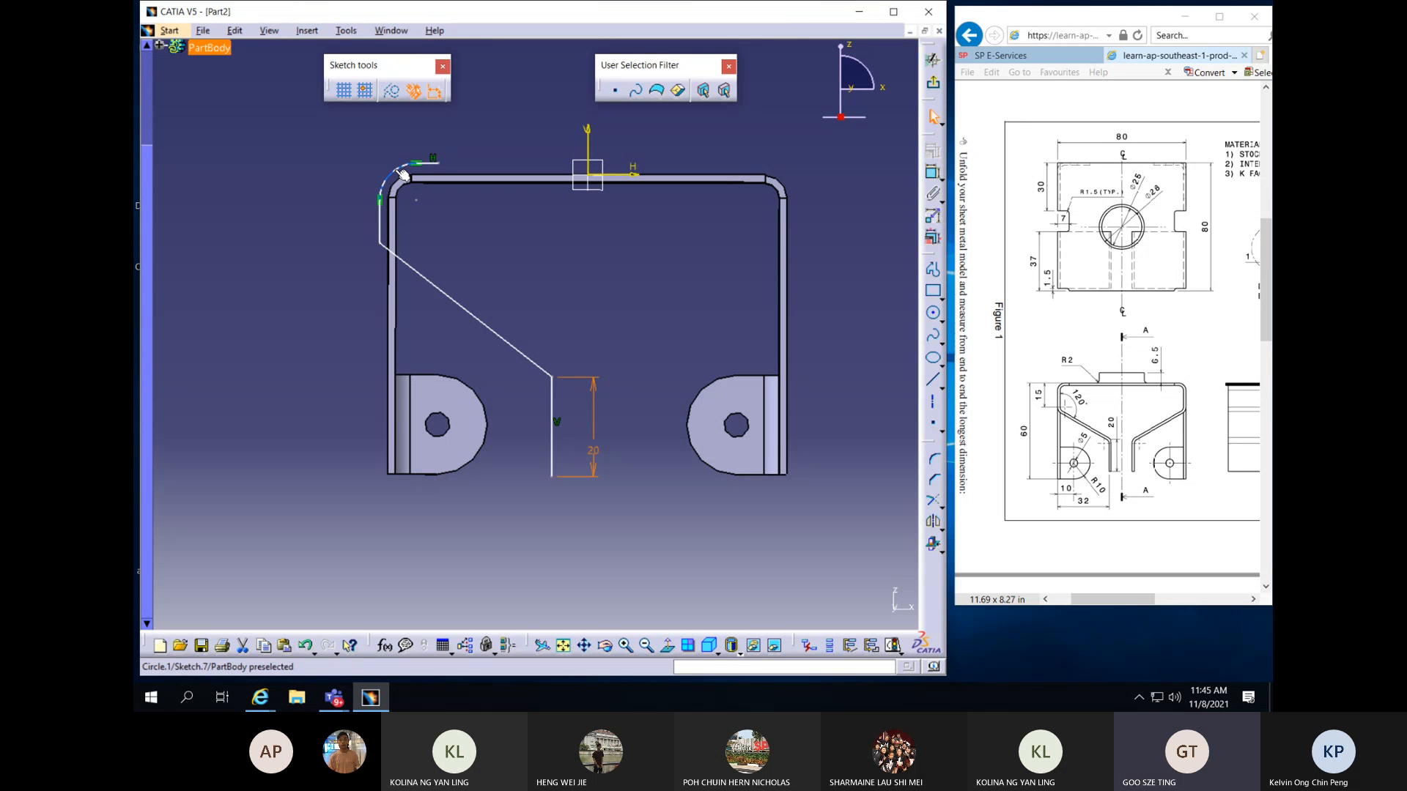
# Delete the profile's upper corner arc and trim the short horizontal line and the upper vertical line to a sharp corner
pyautogui.click(397, 171)
pyautogui.press('Delete')
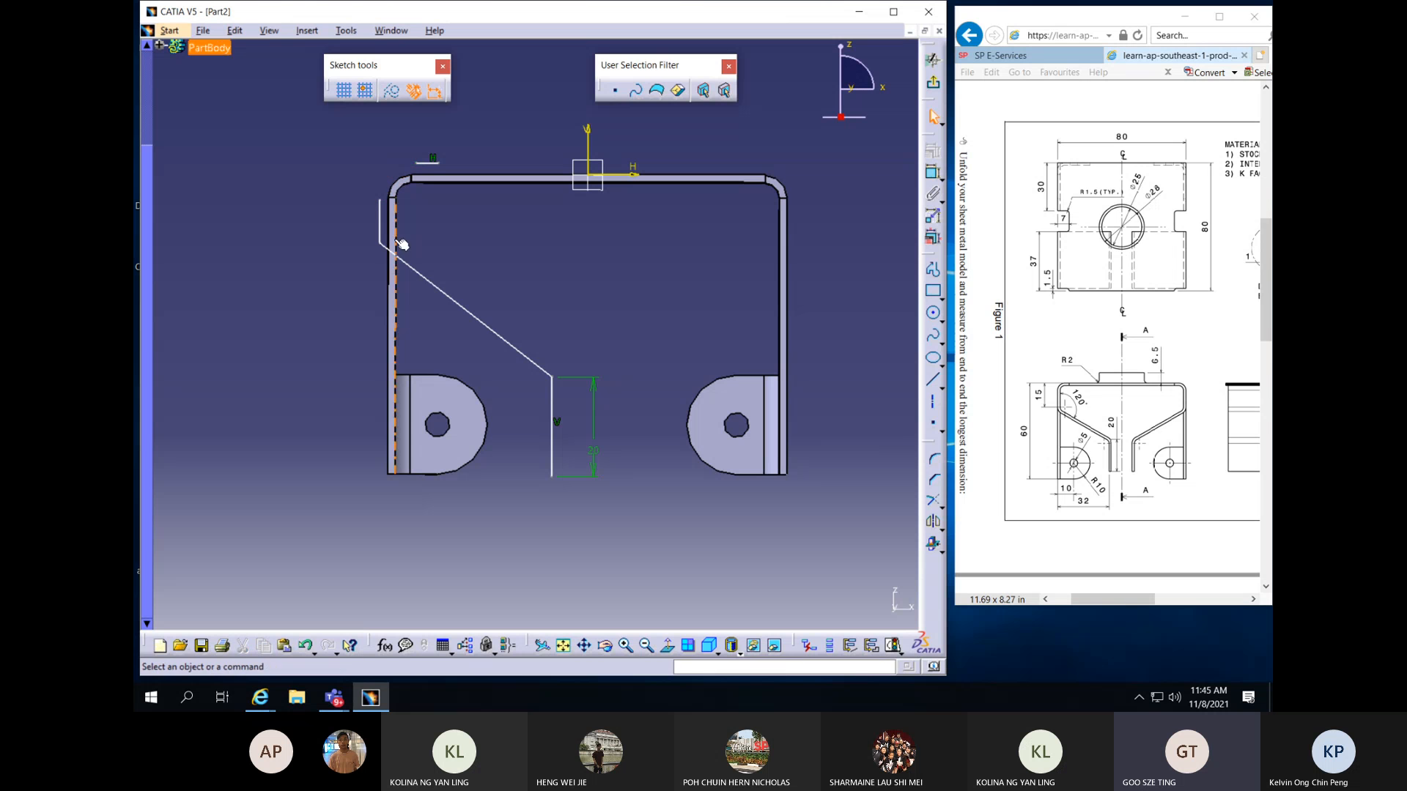
pyautogui.click(933, 501)
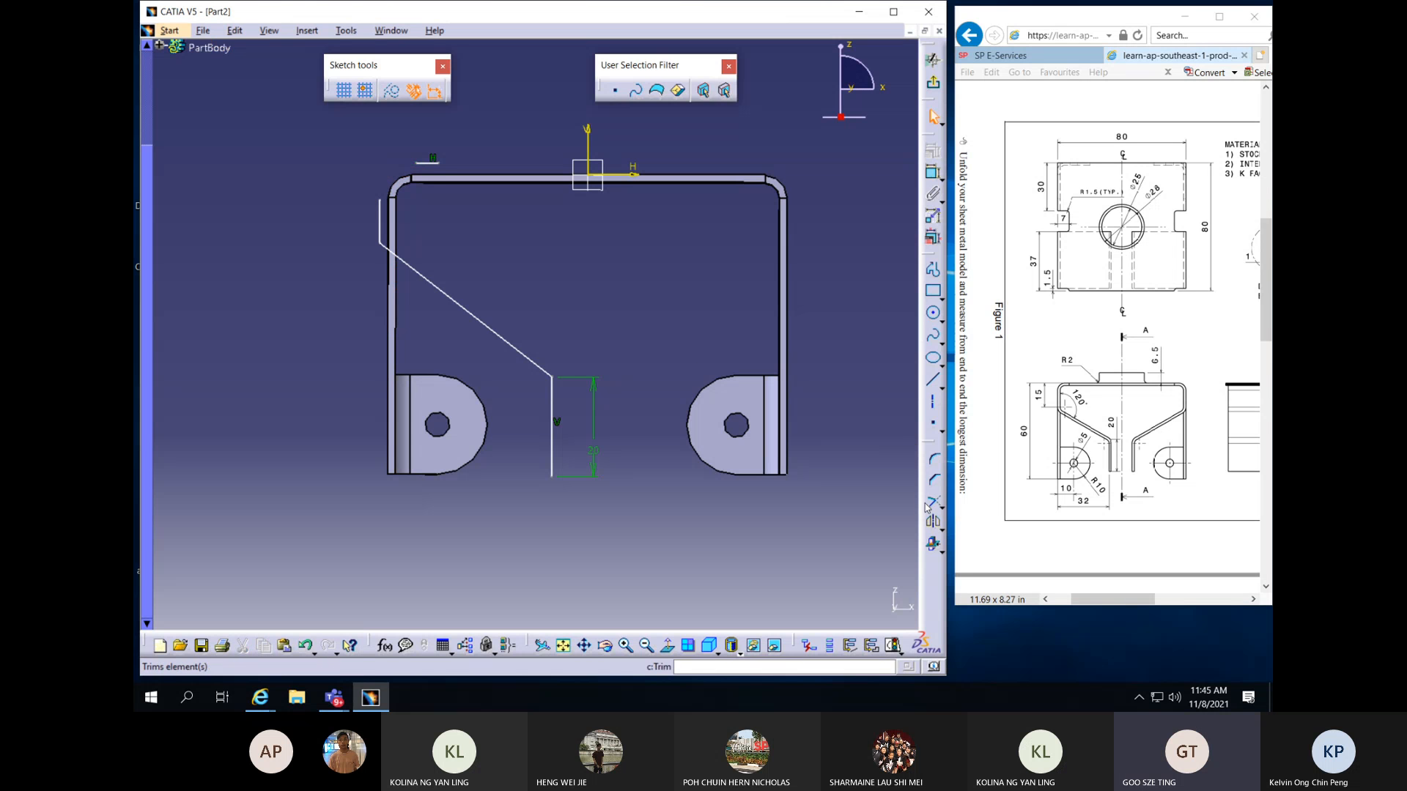
pyautogui.click(428, 163)
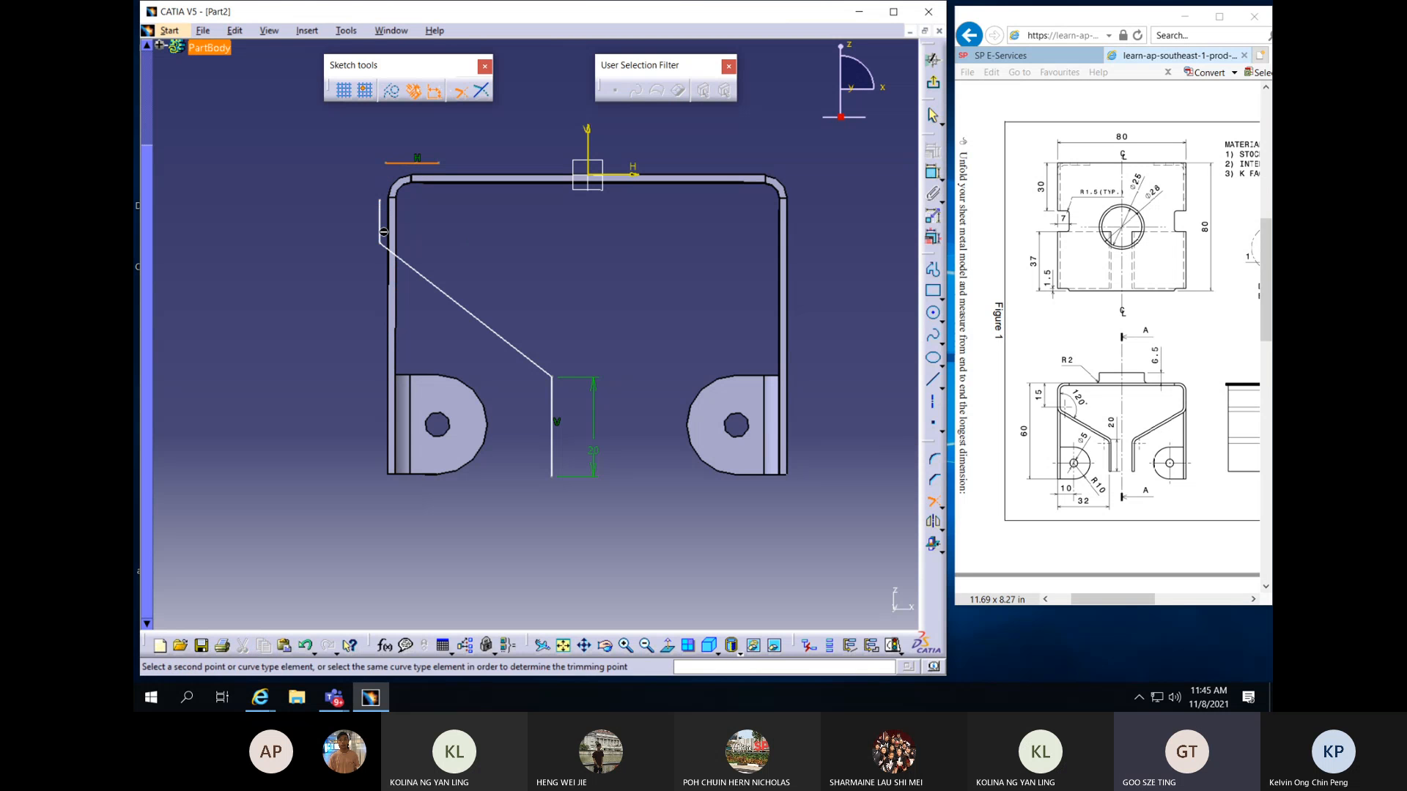
pyautogui.click(379, 227)
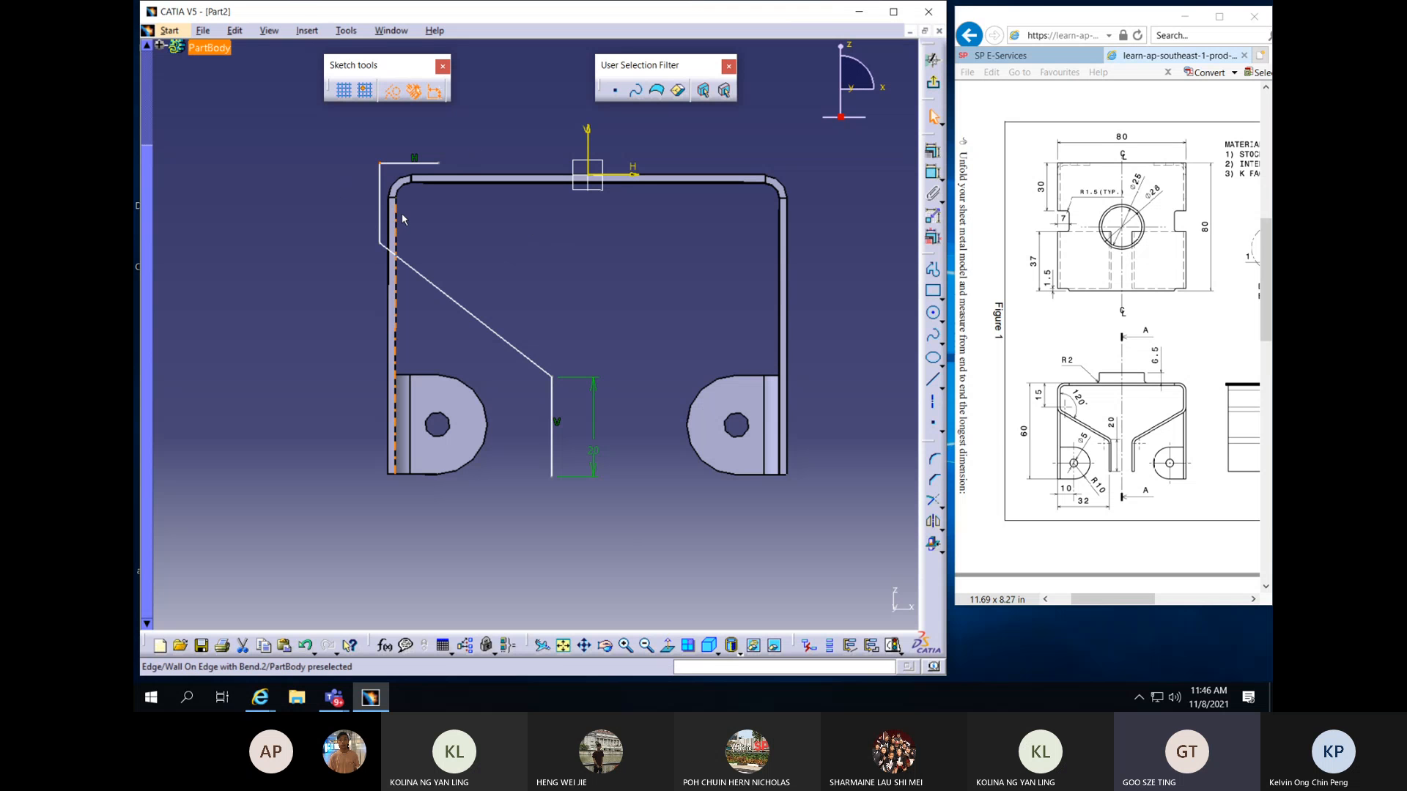
# Dimension the profile's upper vertical line and set its length to 15 mm
pyautogui.click(379, 220)
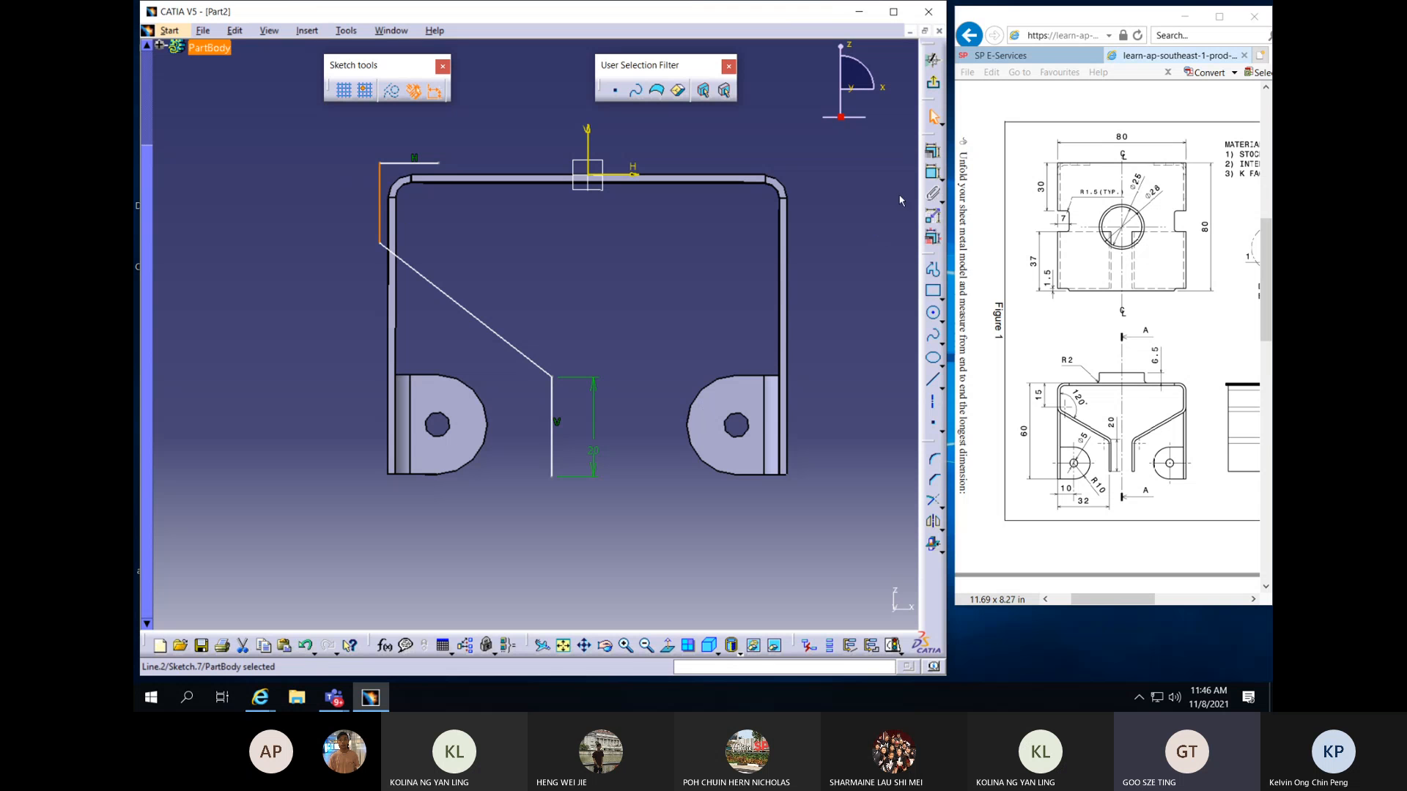
pyautogui.click(933, 173)
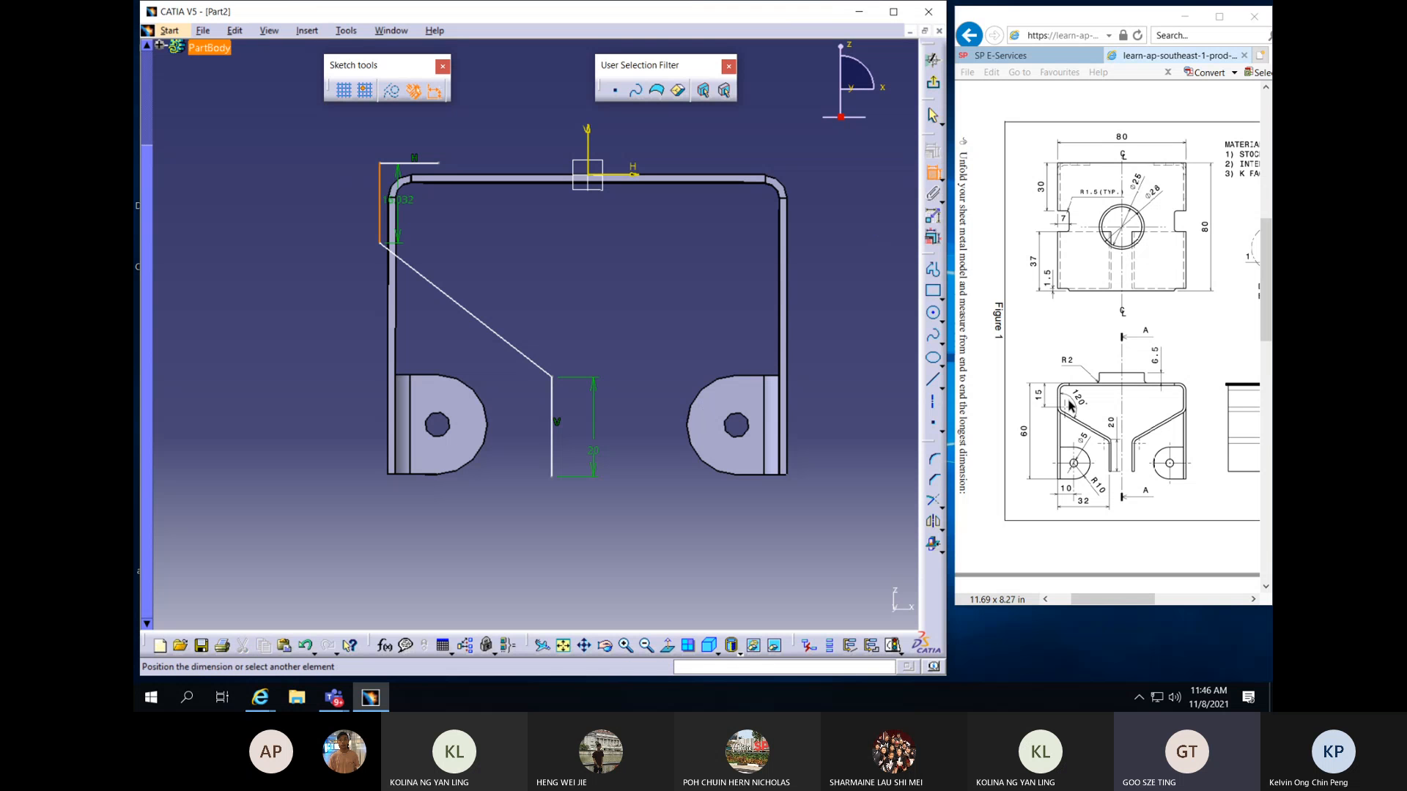
pyautogui.click(349, 201)
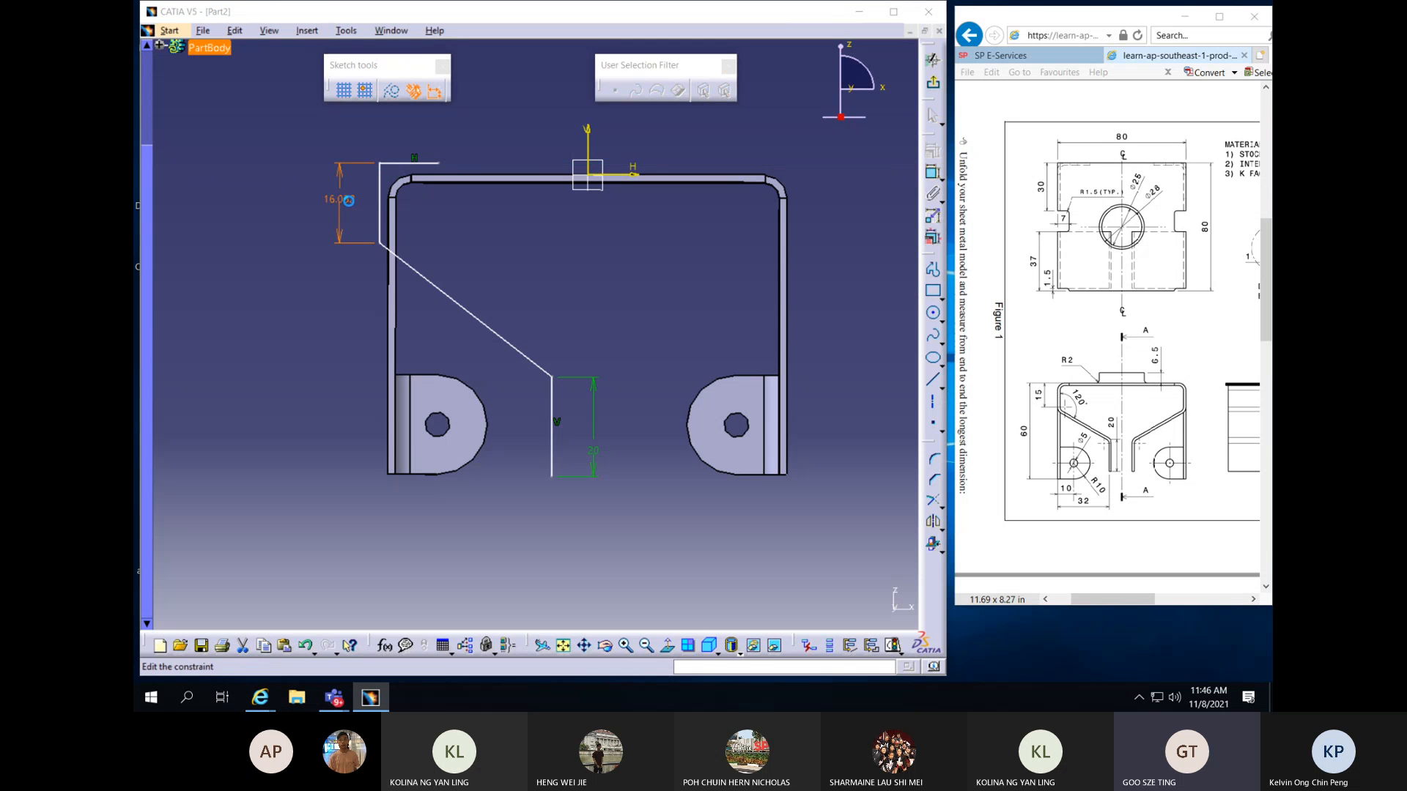
pyautogui.write('15')
pyautogui.press('Return')
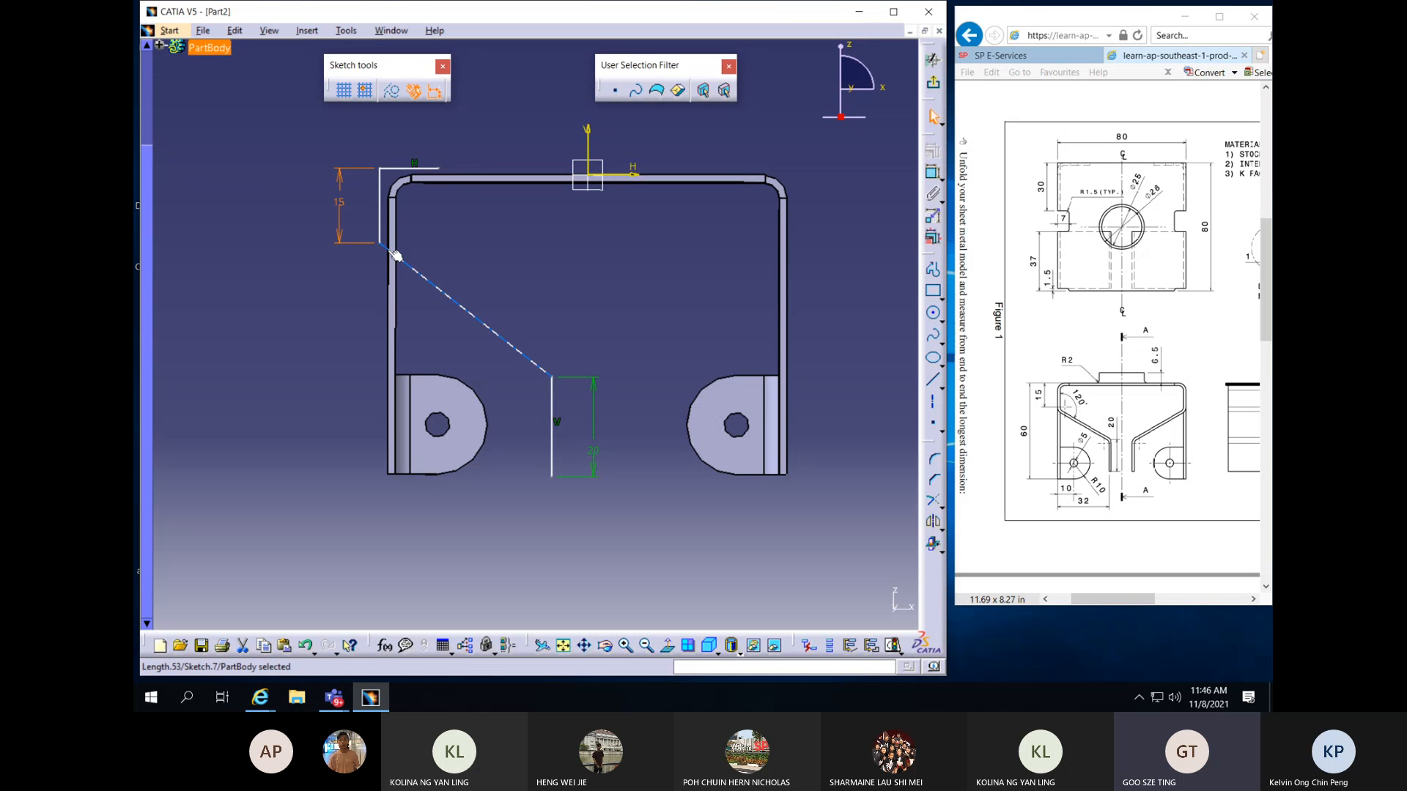
# Dimension the angle between the upper vertical line and the sloped line and set it to 120°
pyautogui.click(380, 223)
pyautogui.click(932, 173)
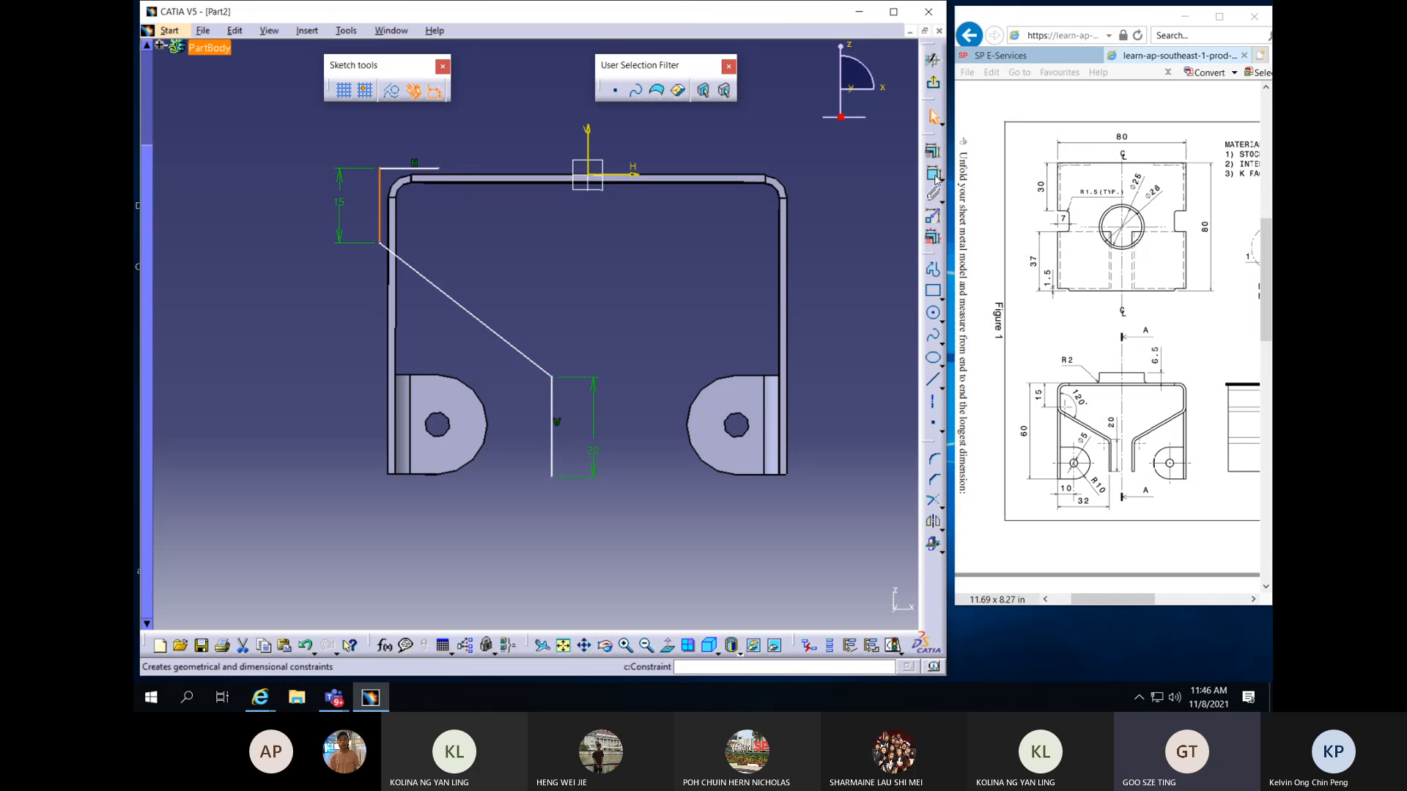
pyautogui.click(463, 308)
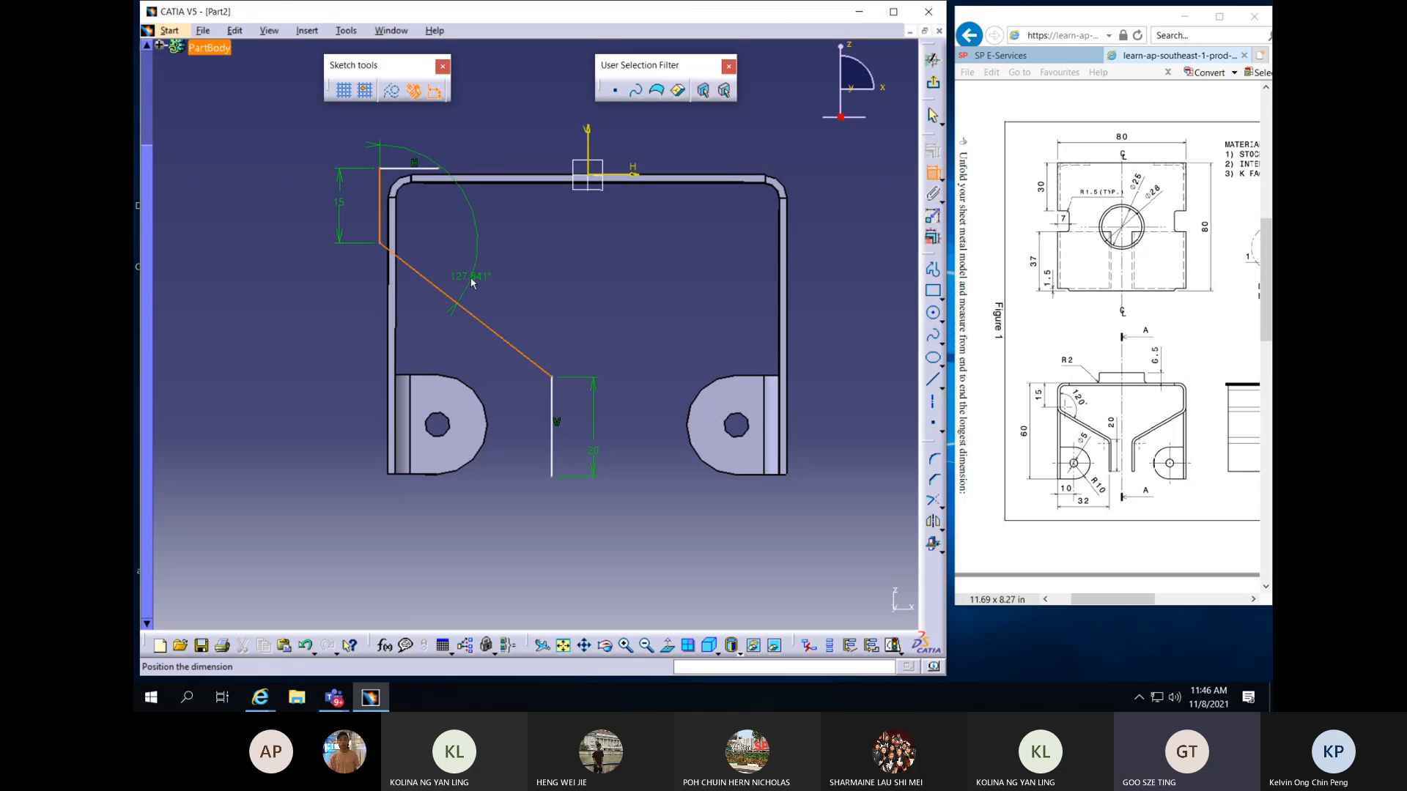
pyautogui.click(418, 229)
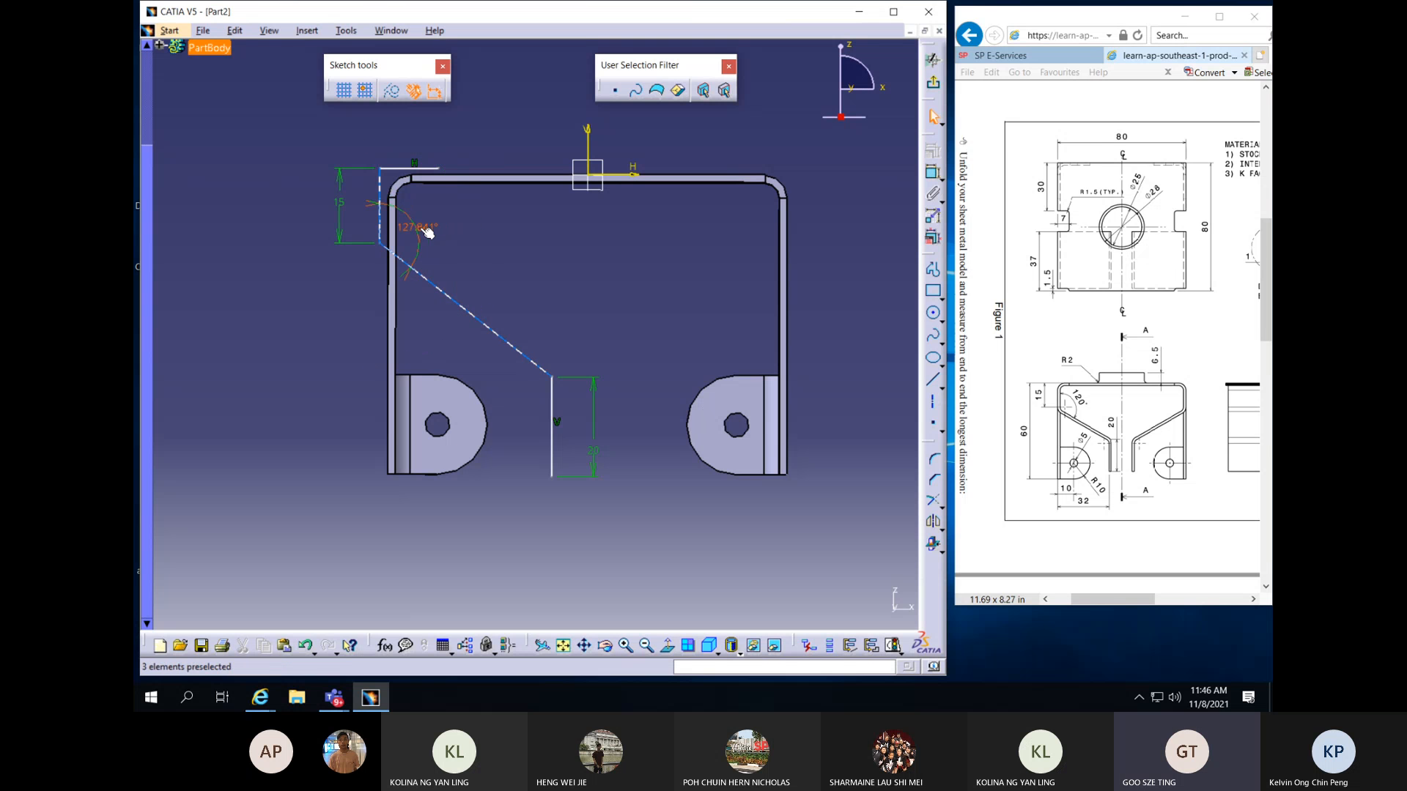
pyautogui.doubleClick(415, 228)
pyautogui.write('120')
pyautogui.press('Return')
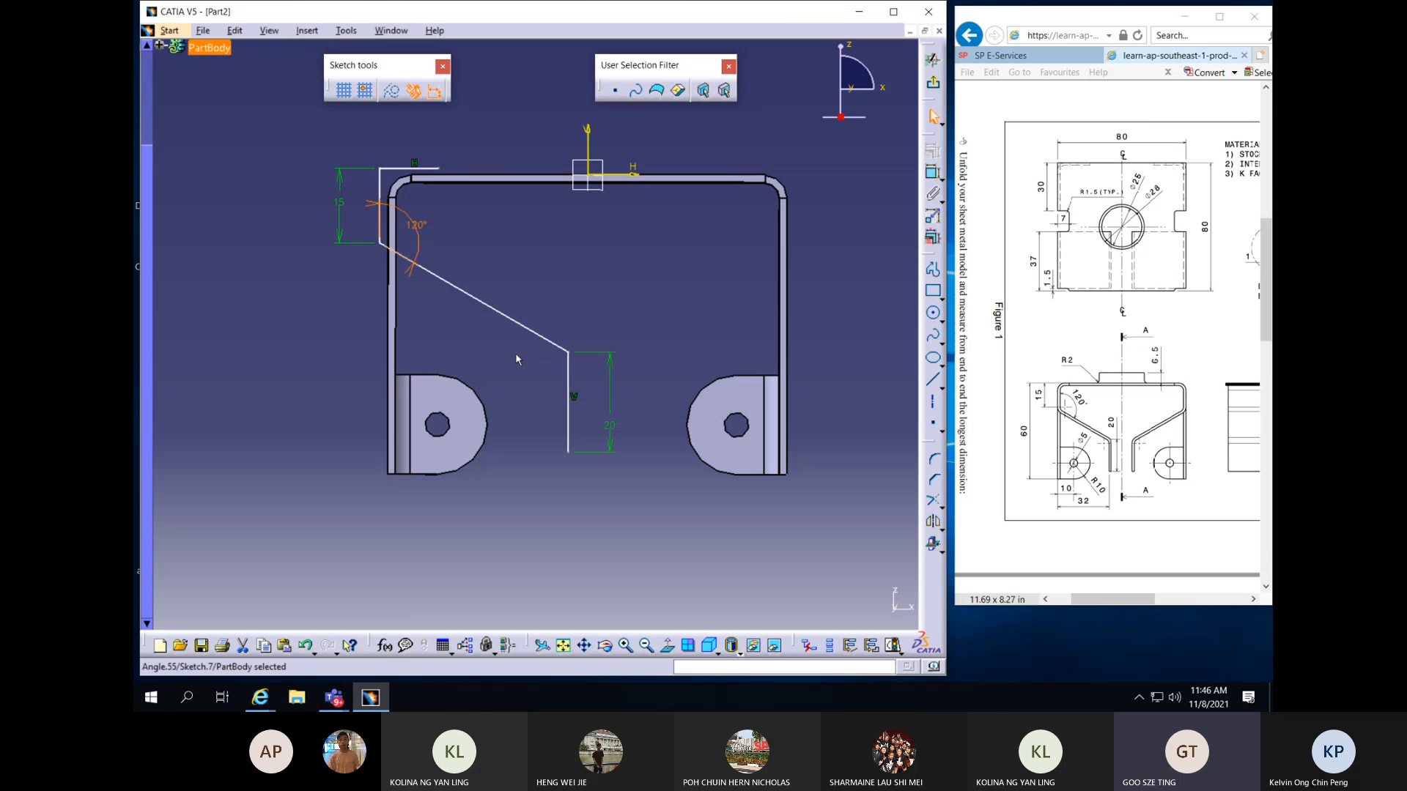
# Shift the profile's lower vertical line slightly and add a Vertical constraint to the upper side line
pyautogui.moveTo(567, 395)
pyautogui.mouseDown()
pyautogui.moveTo(593, 396)
pyautogui.moveTo(518, 396)
pyautogui.moveTo(562, 386)
pyautogui.mouseUp()
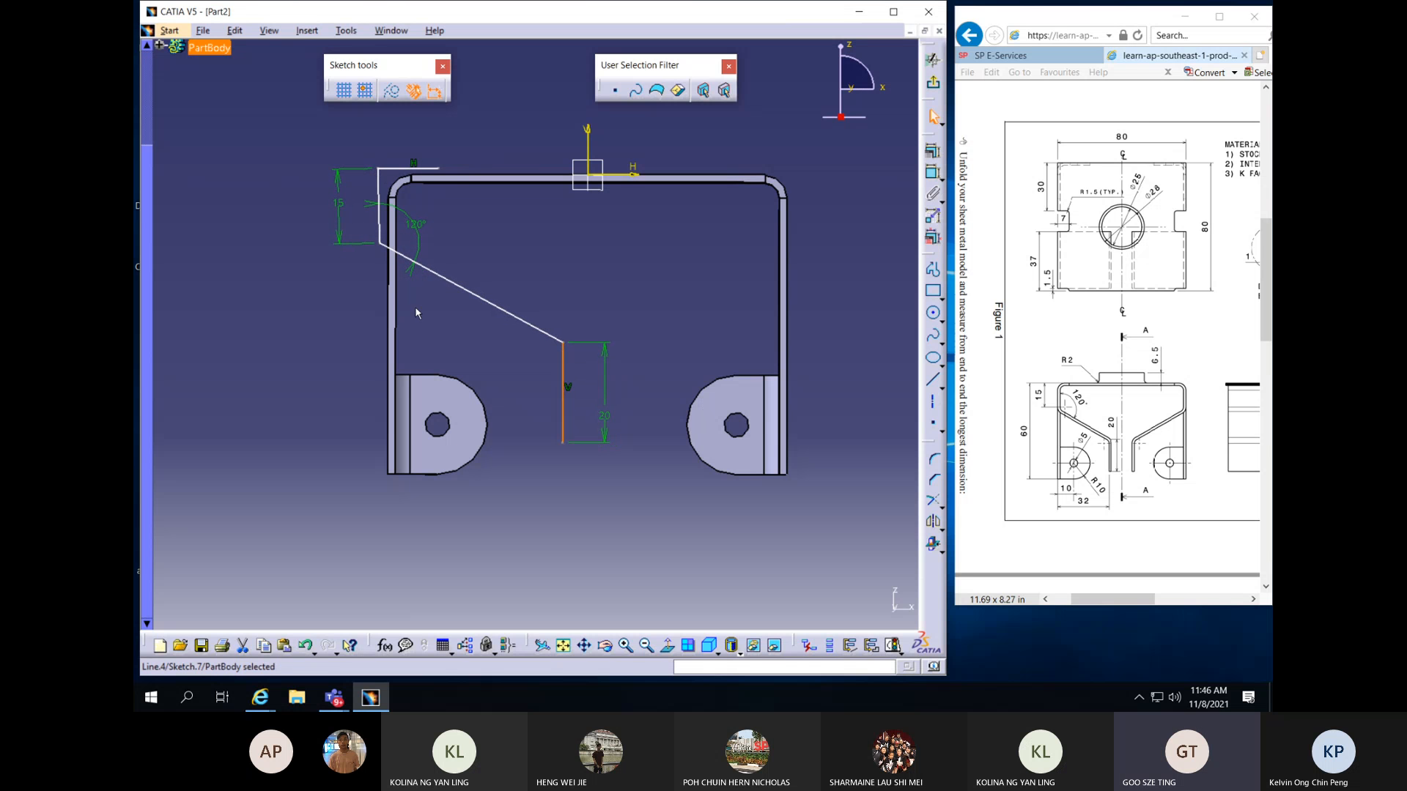
pyautogui.click(377, 220)
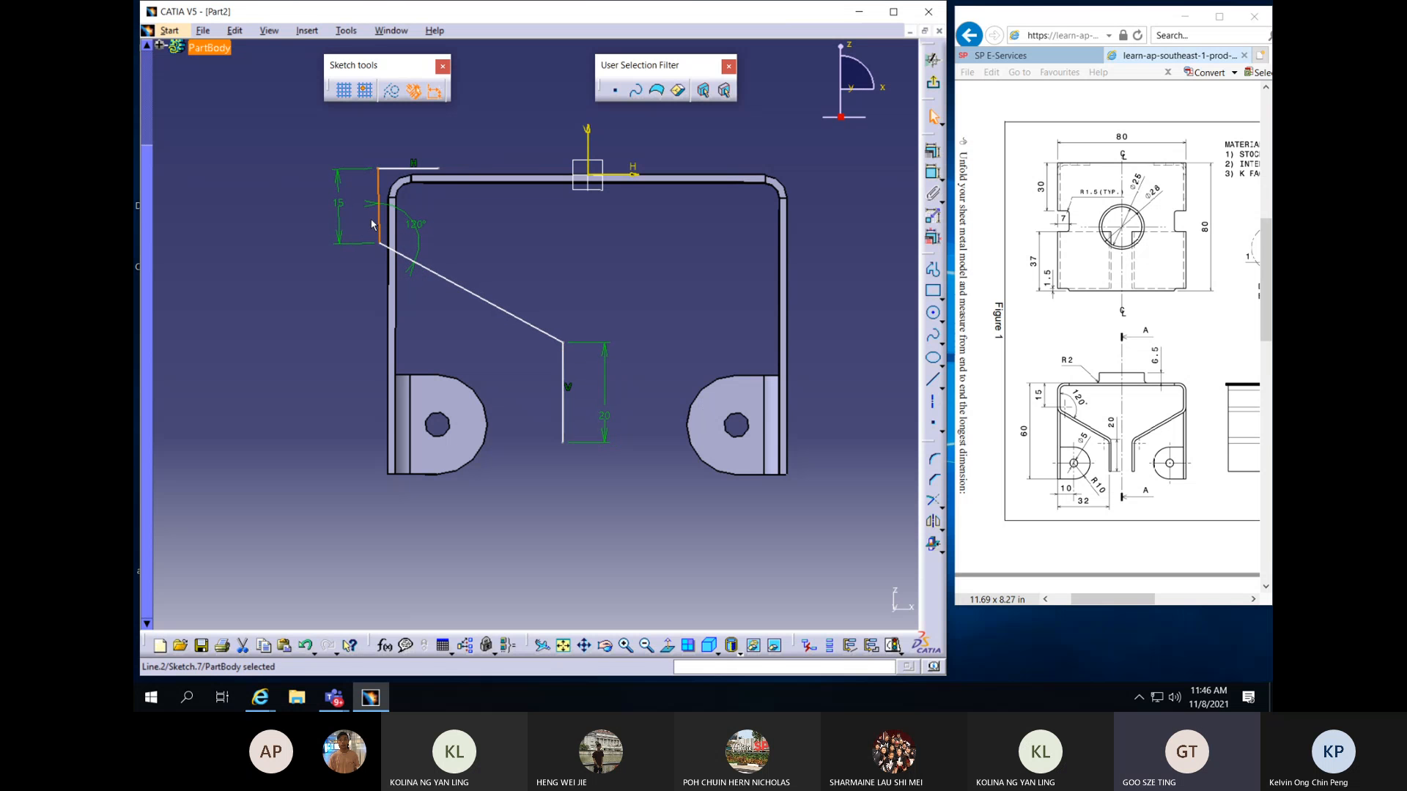
pyautogui.click(927, 153)
pyautogui.click(1154, 390)
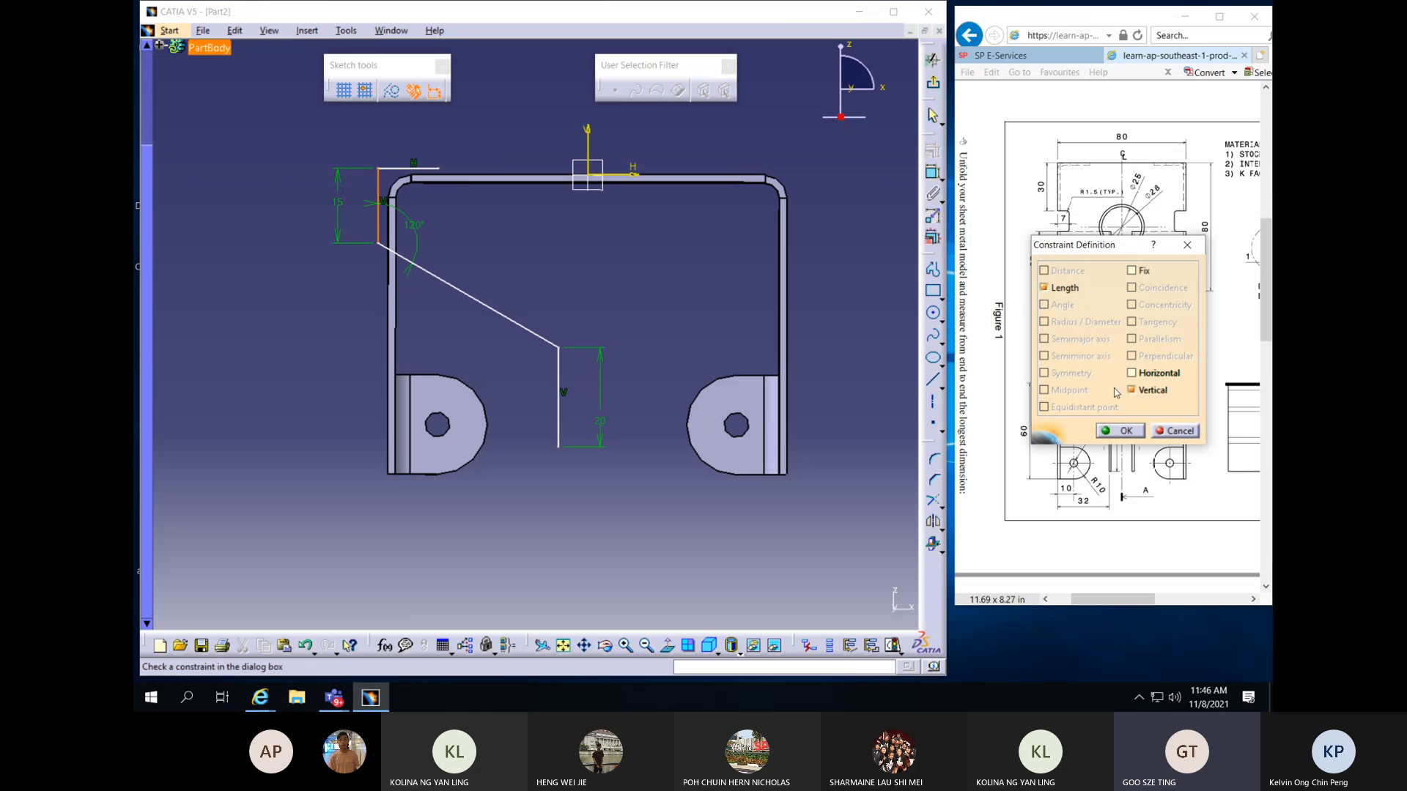
pyautogui.click(1120, 430)
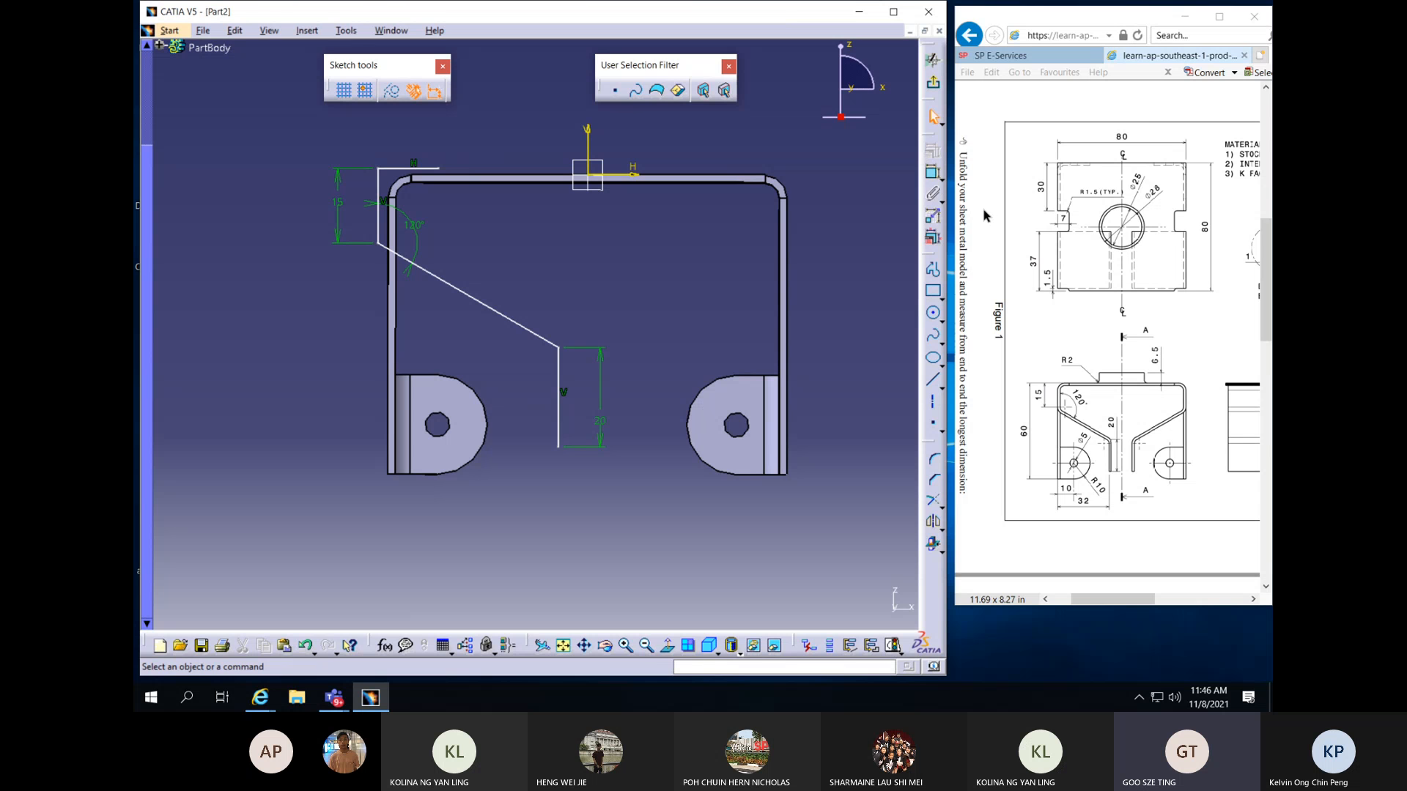
# Round the corner between the short horizontal line and the upper vertical line with a 4.5 mm radius
pyautogui.click(934, 459)
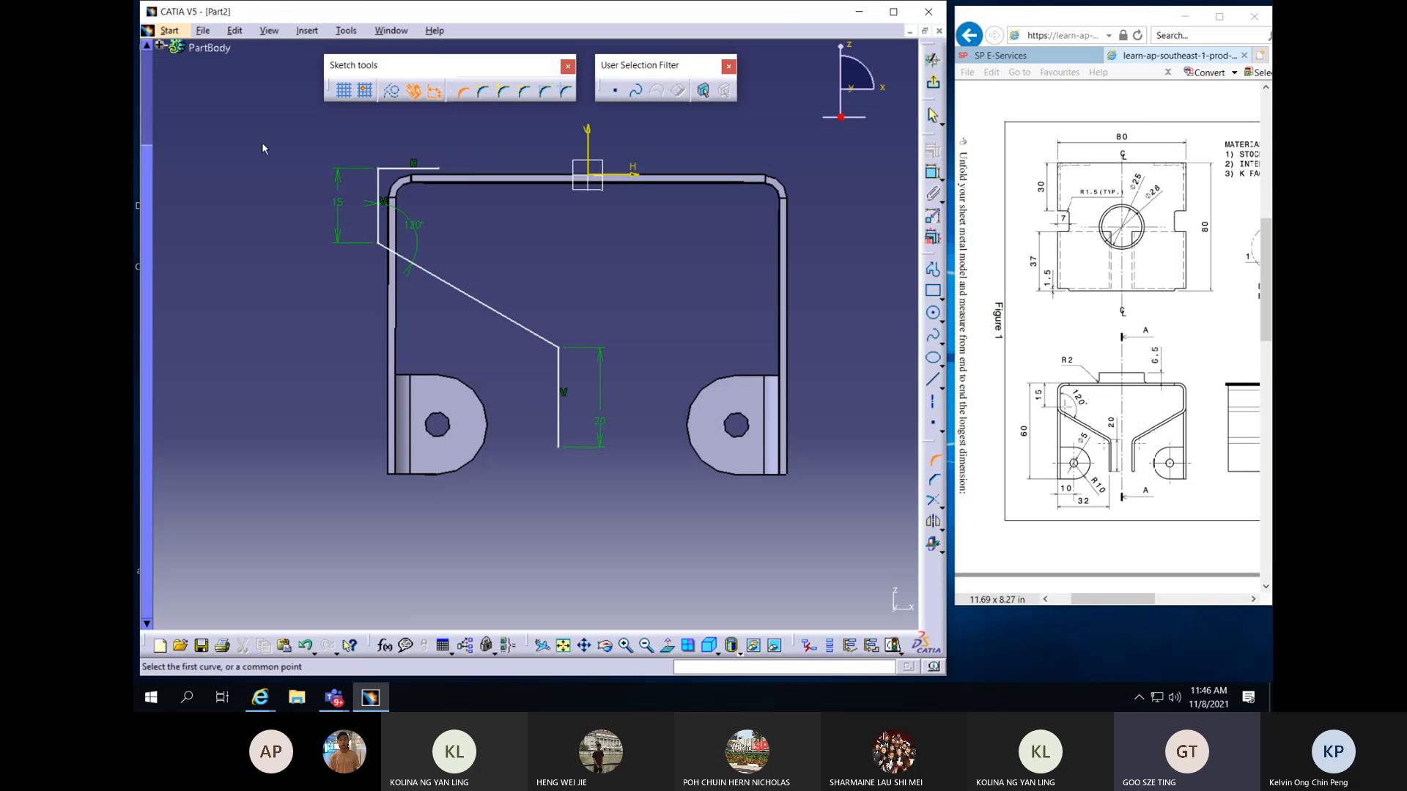
pyautogui.click(389, 168)
pyautogui.click(379, 183)
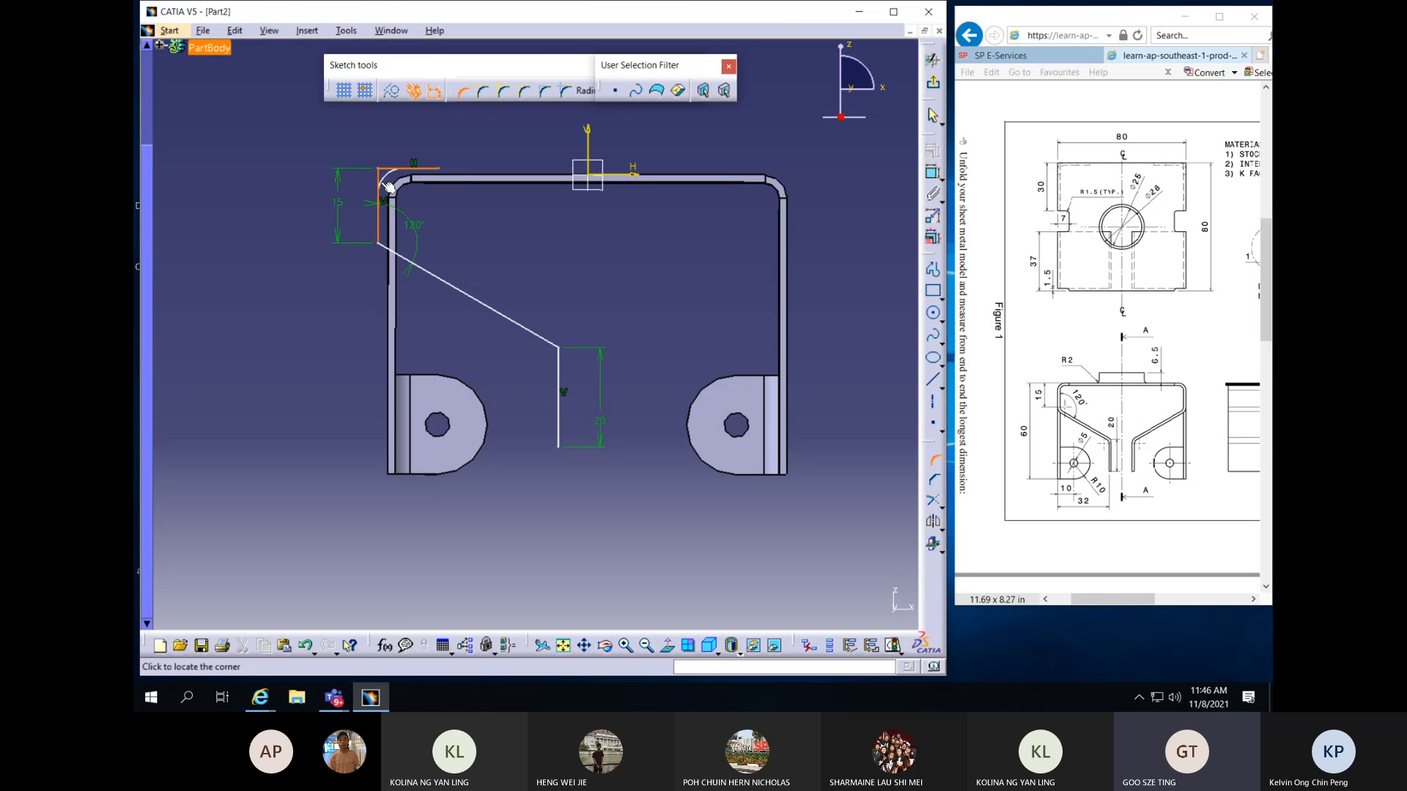
pyautogui.click(383, 180)
pyautogui.click(585, 379)
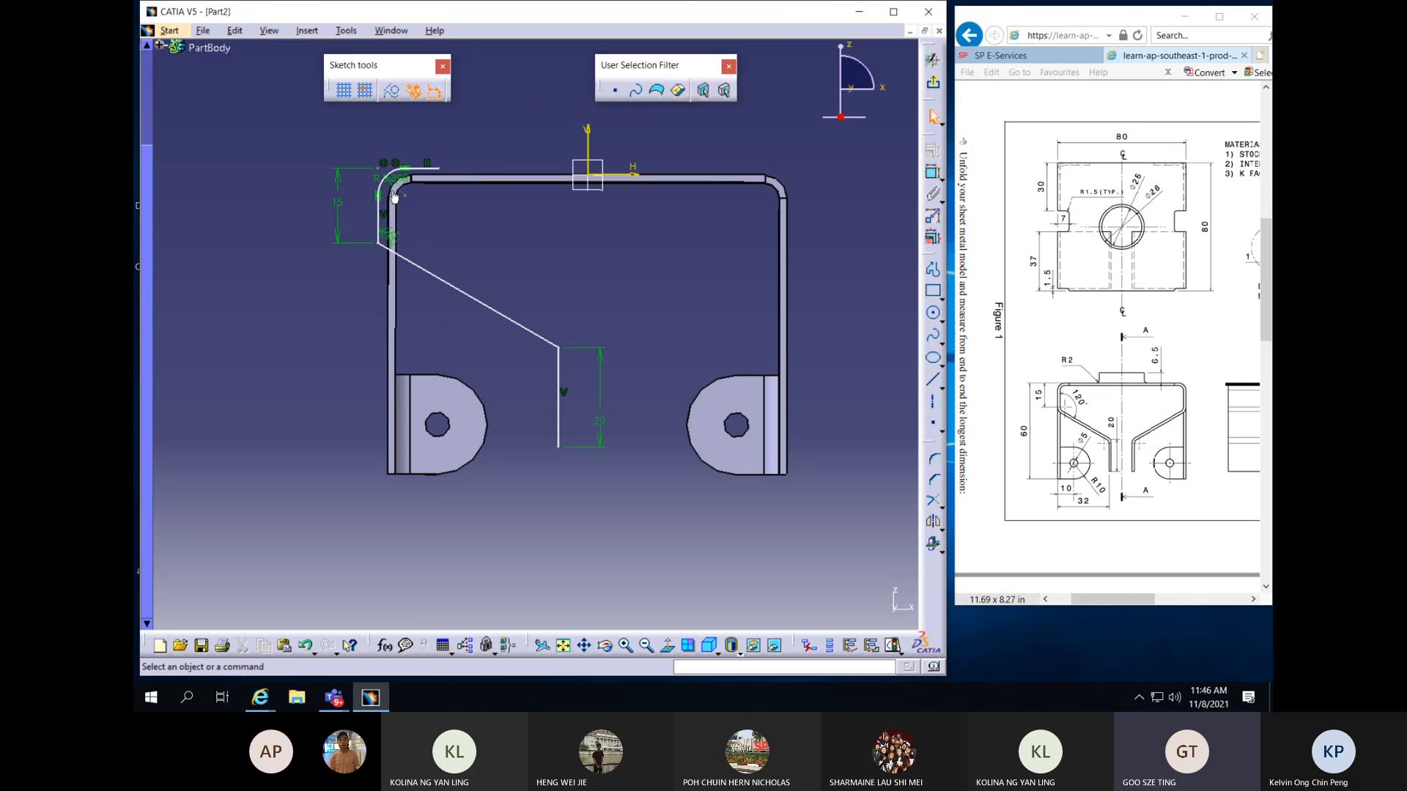
pyautogui.doubleClick(400, 179)
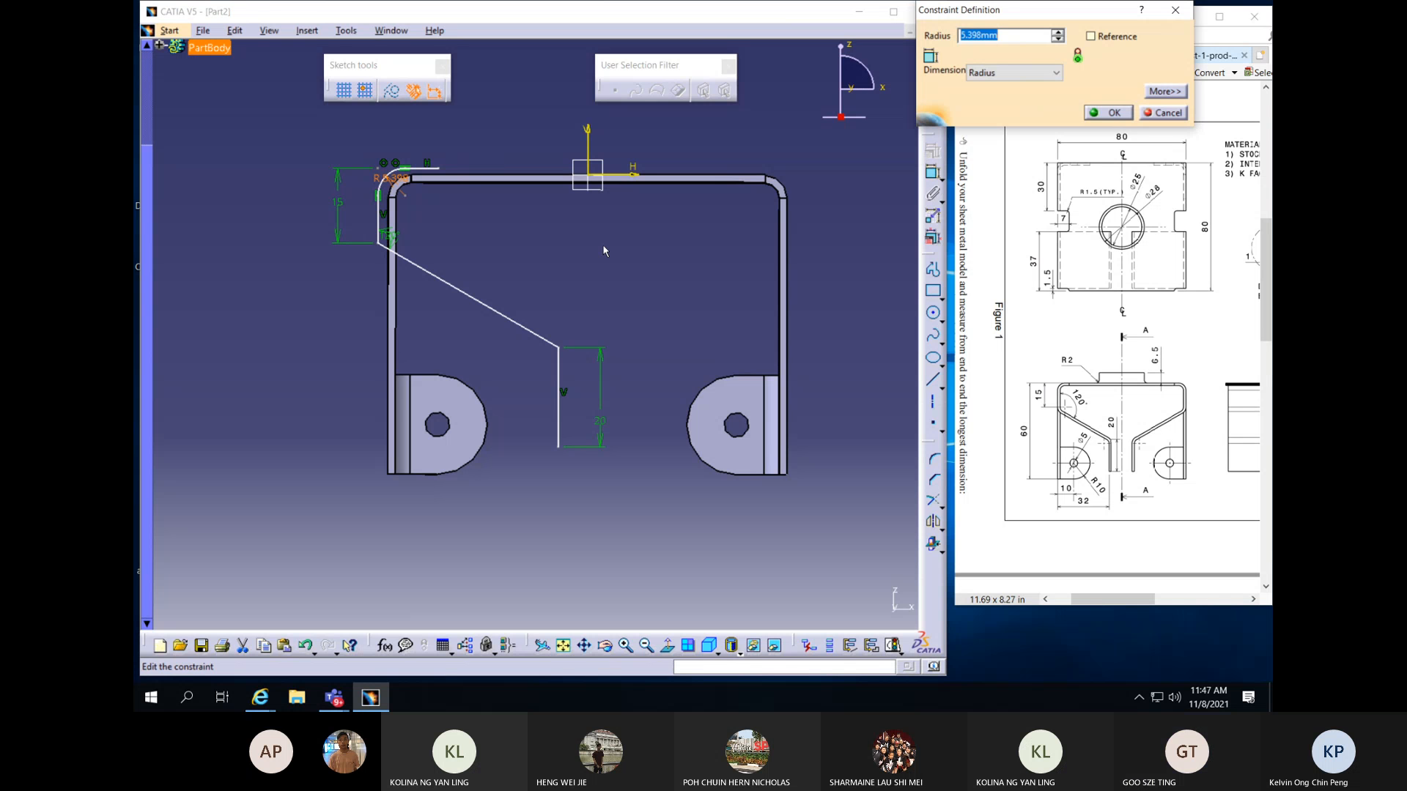
pyautogui.write('4.5')
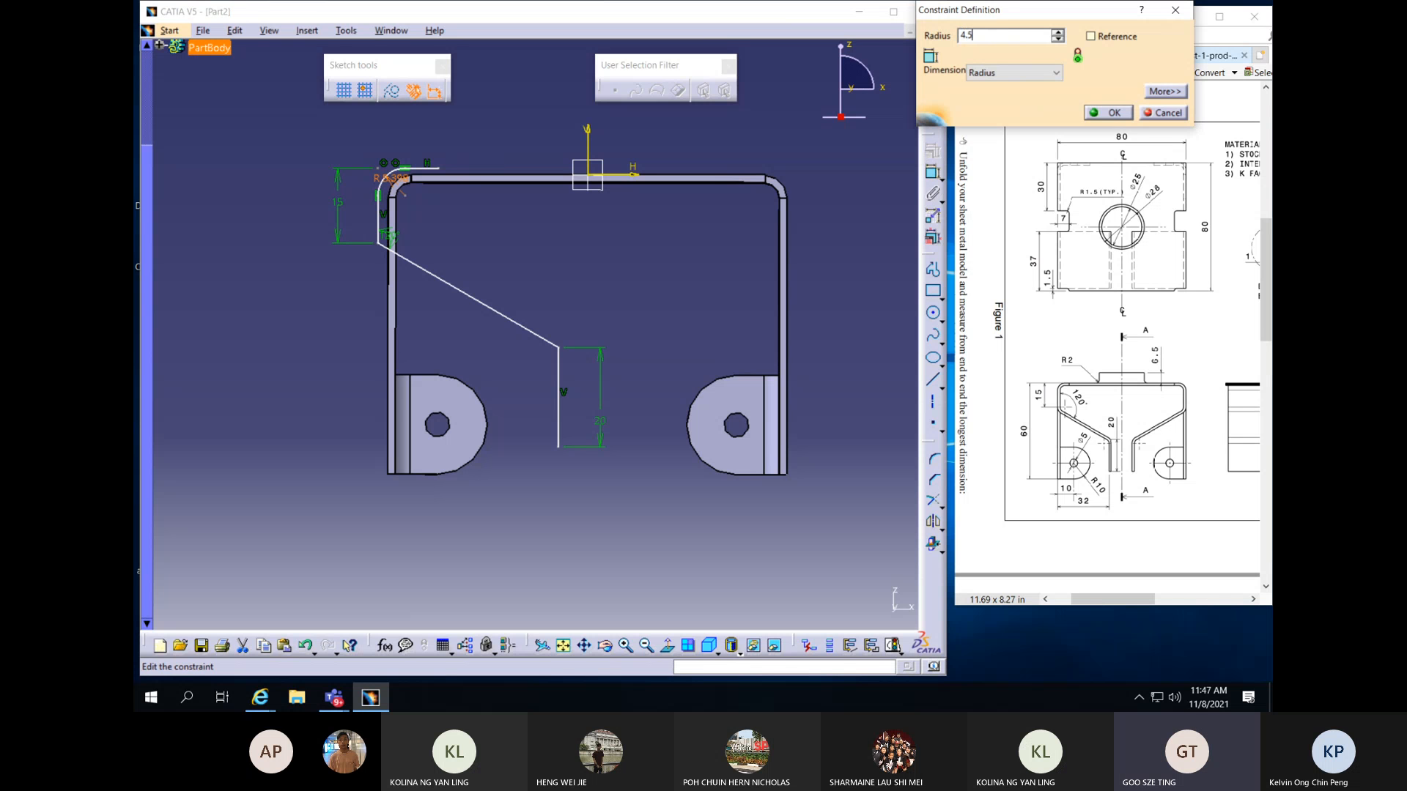
pyautogui.press('Return')
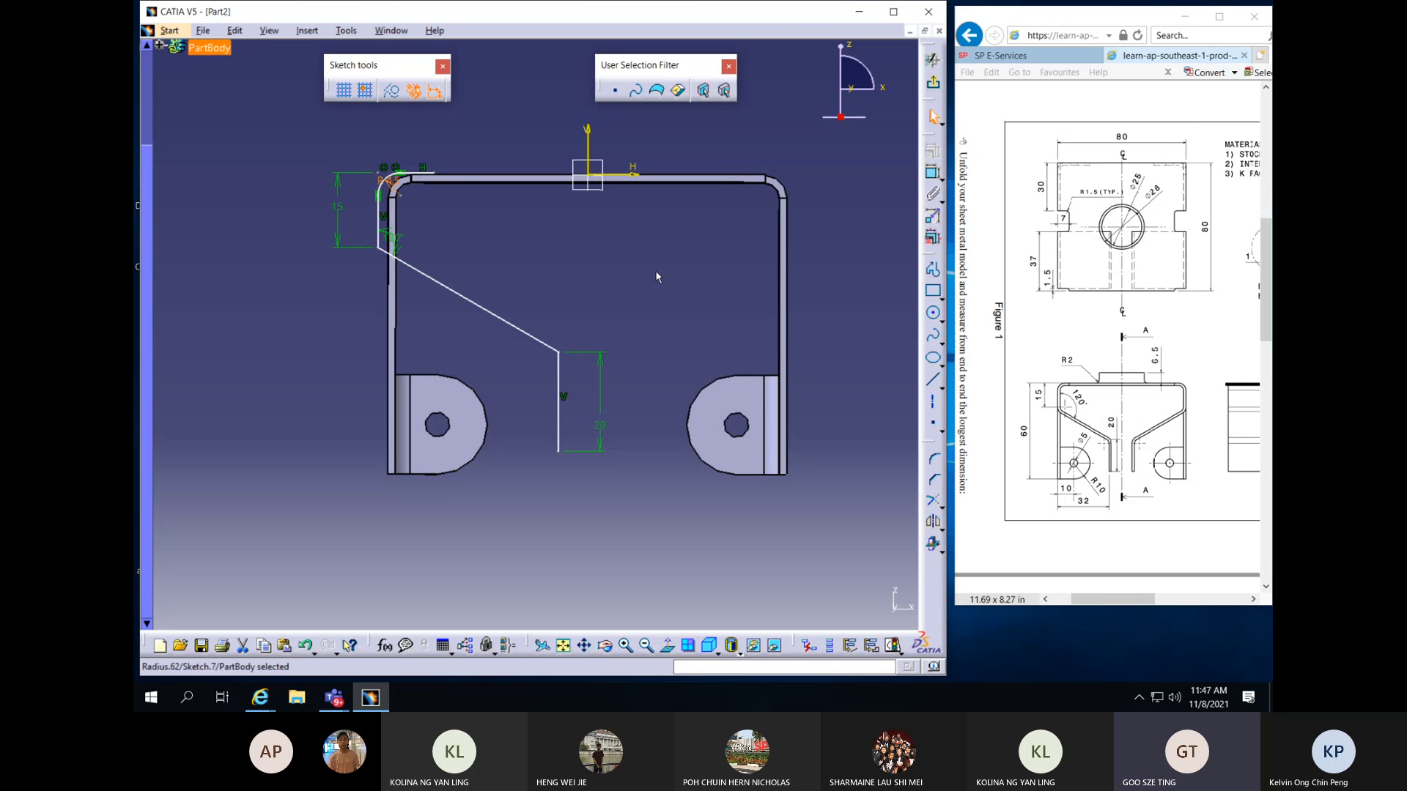
# Round the corner between the upper vertical line and the sloped line with a 4.5 mm radius
pyautogui.click(934, 459)
pyautogui.click(388, 258)
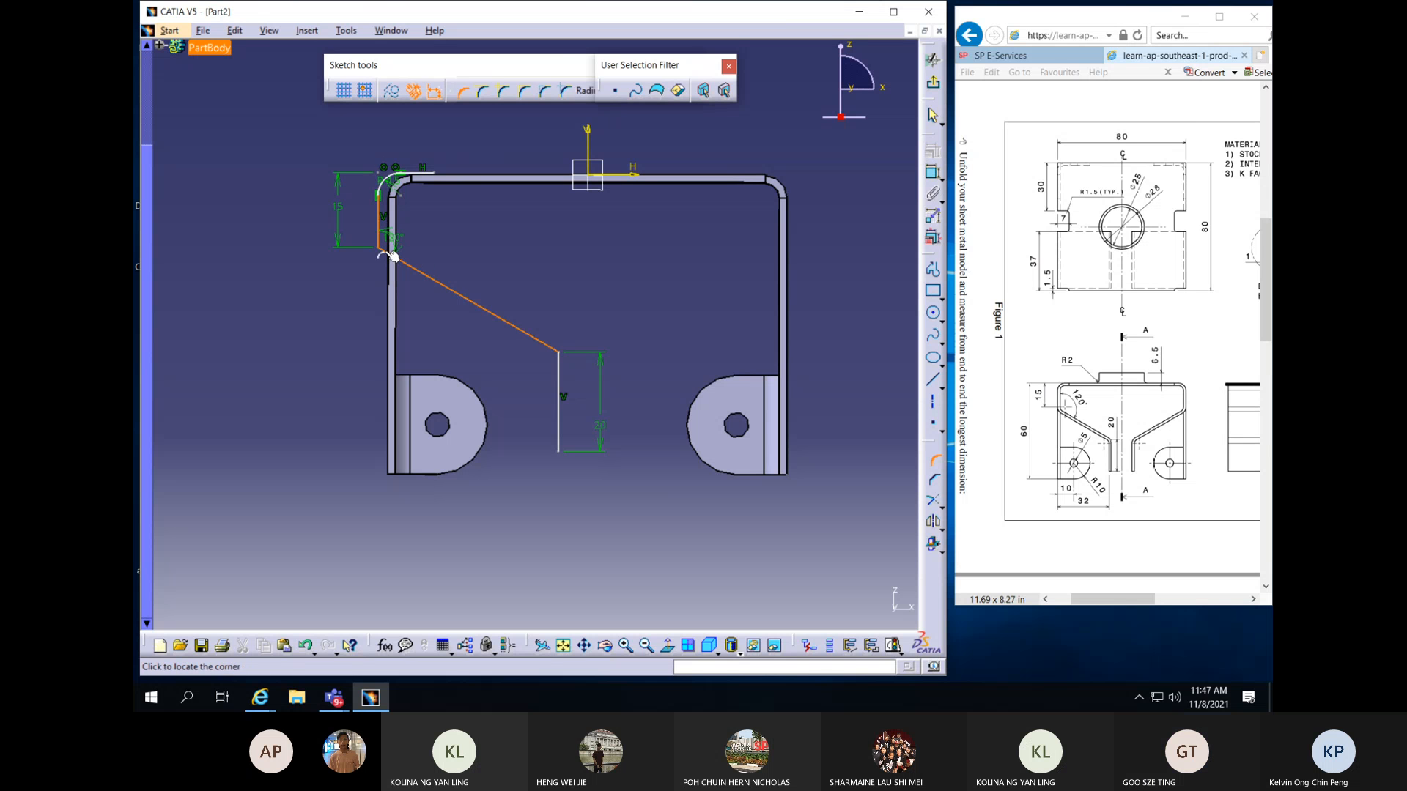
pyautogui.click(395, 251)
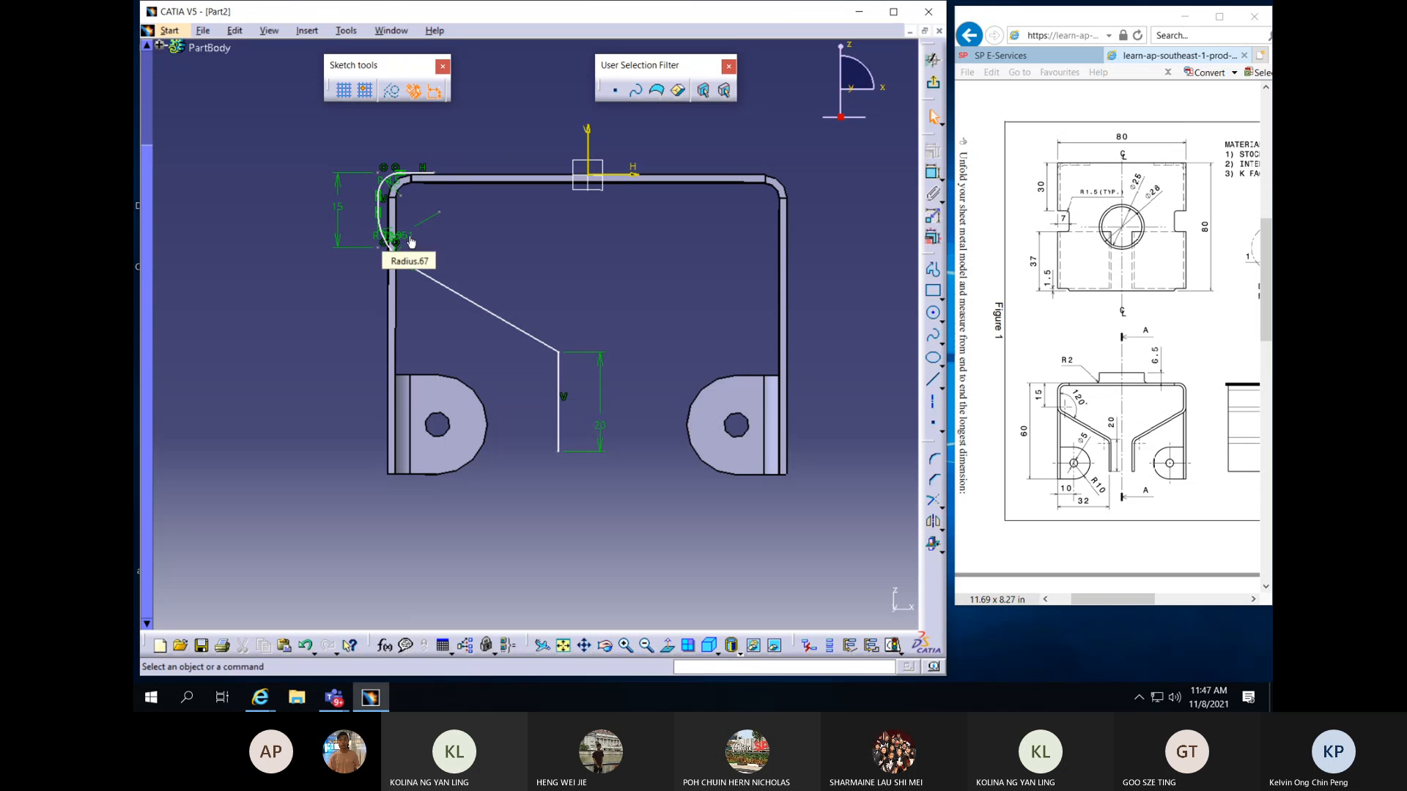
pyautogui.doubleClick(411, 237)
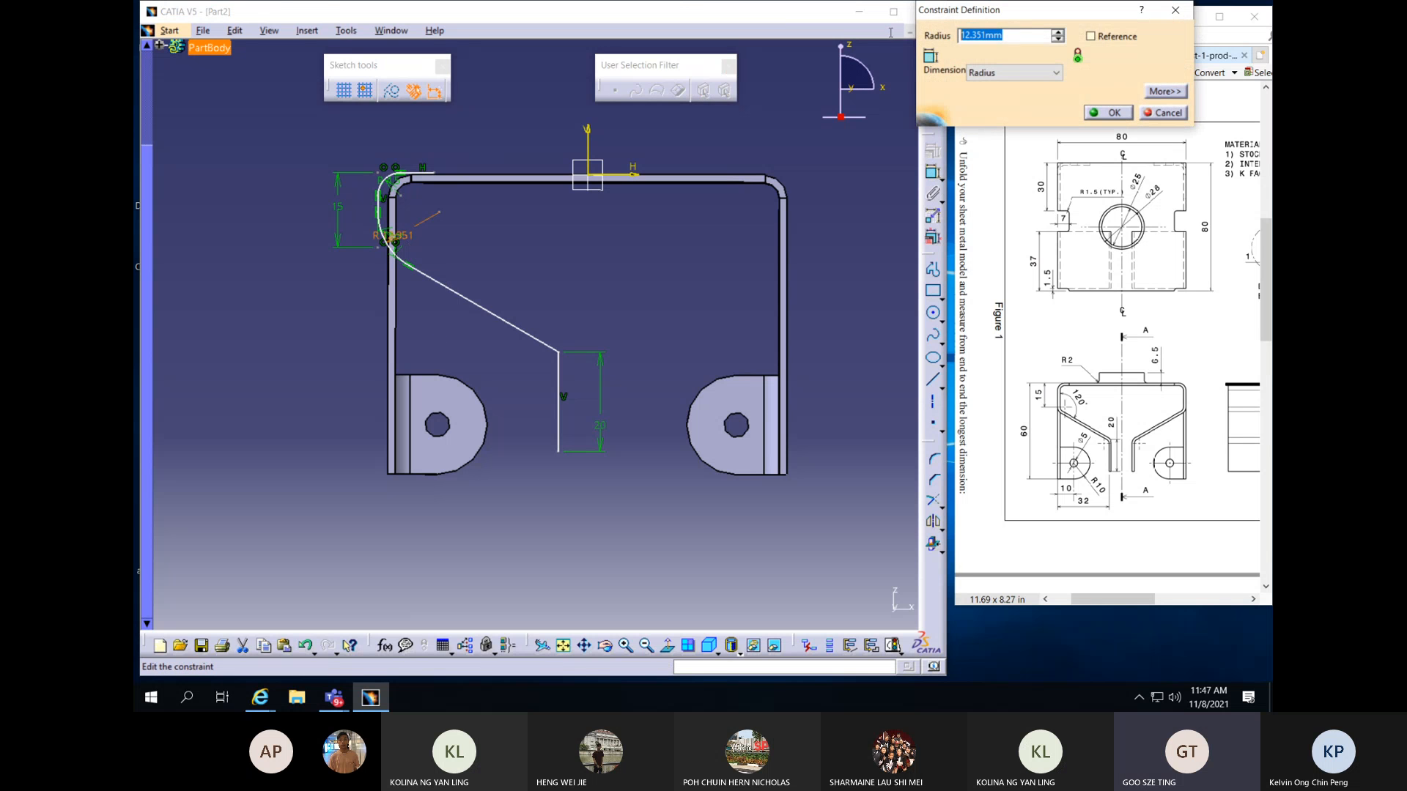
pyautogui.write('4.5')
pyautogui.press('Return')
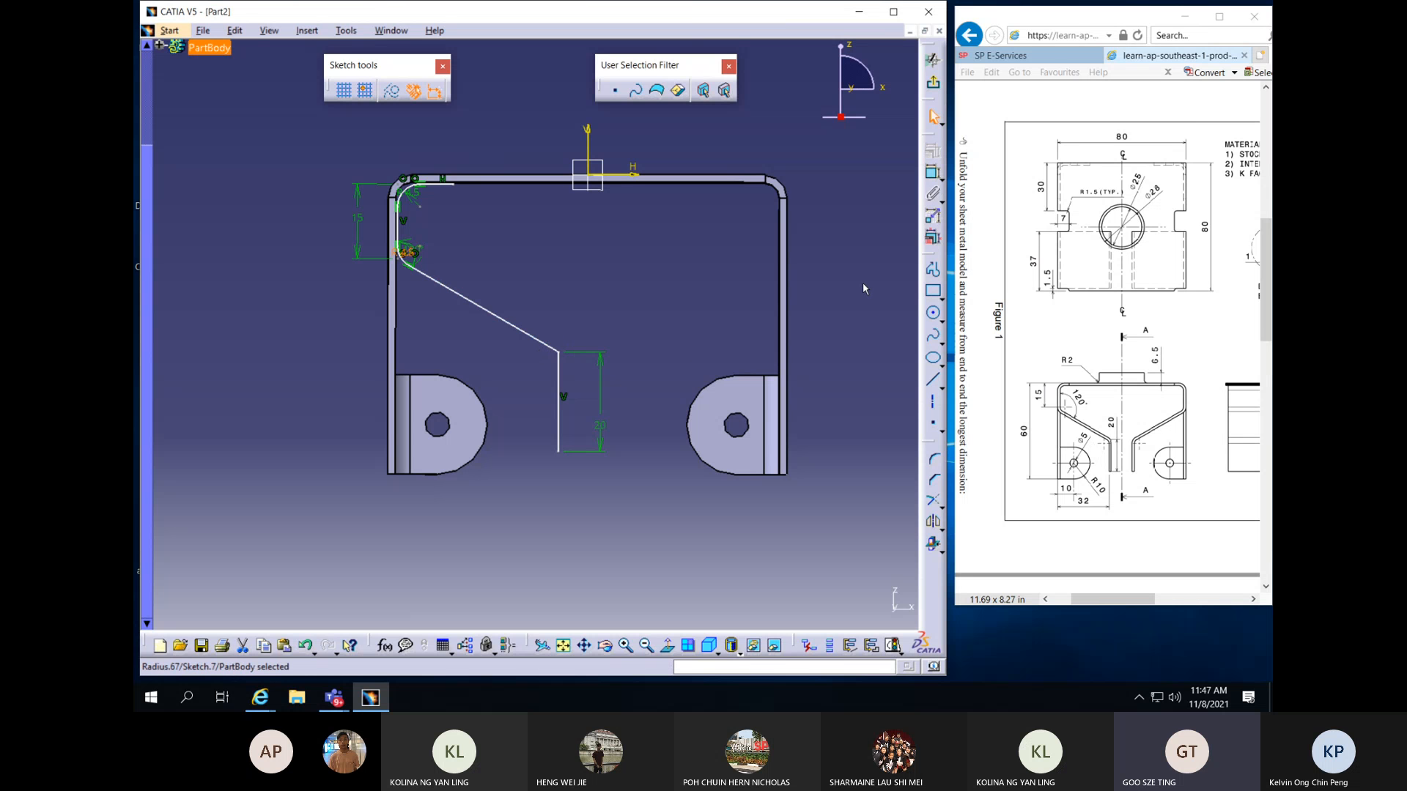
pyautogui.click(932, 176)
pyautogui.click(553, 349)
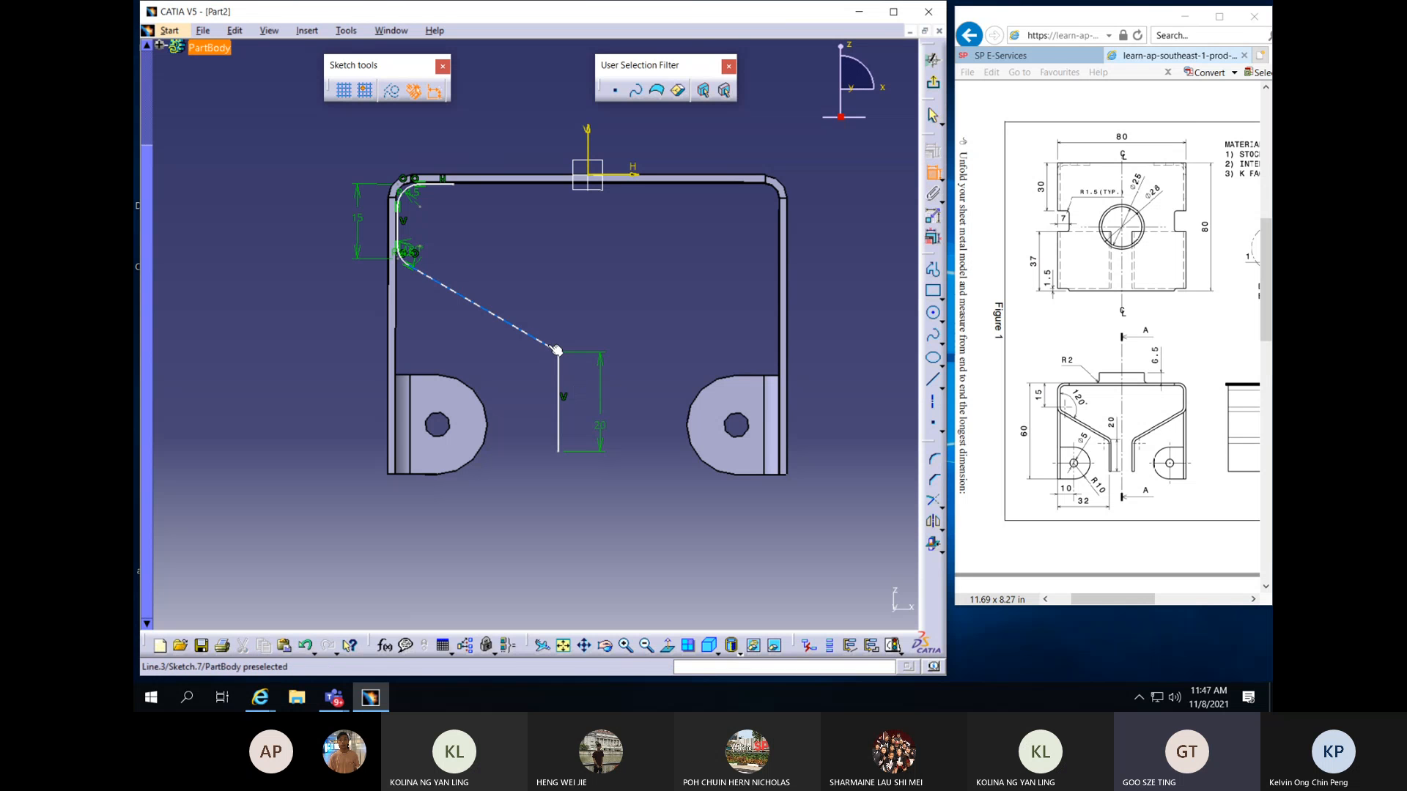
pyautogui.click(562, 365)
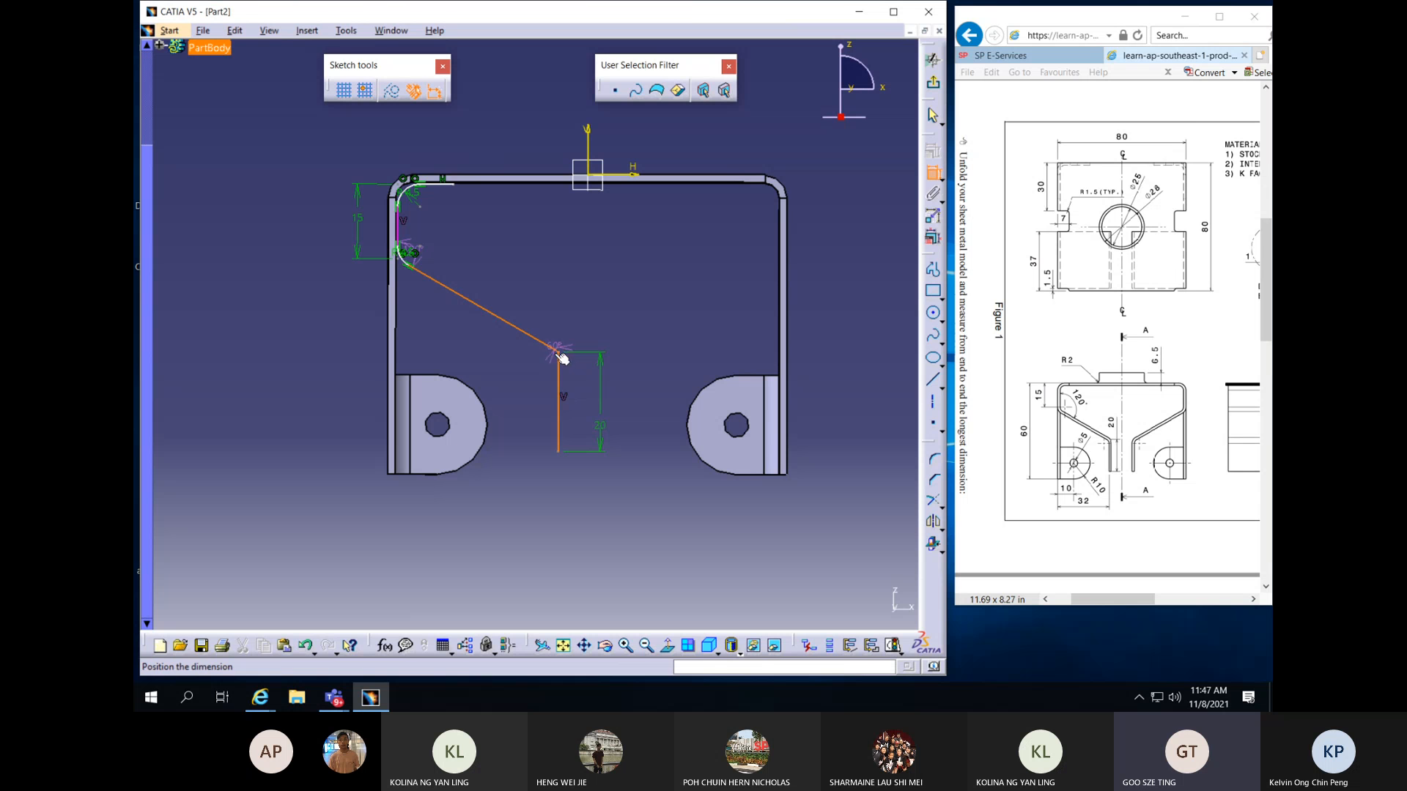
pyautogui.press('Escape')
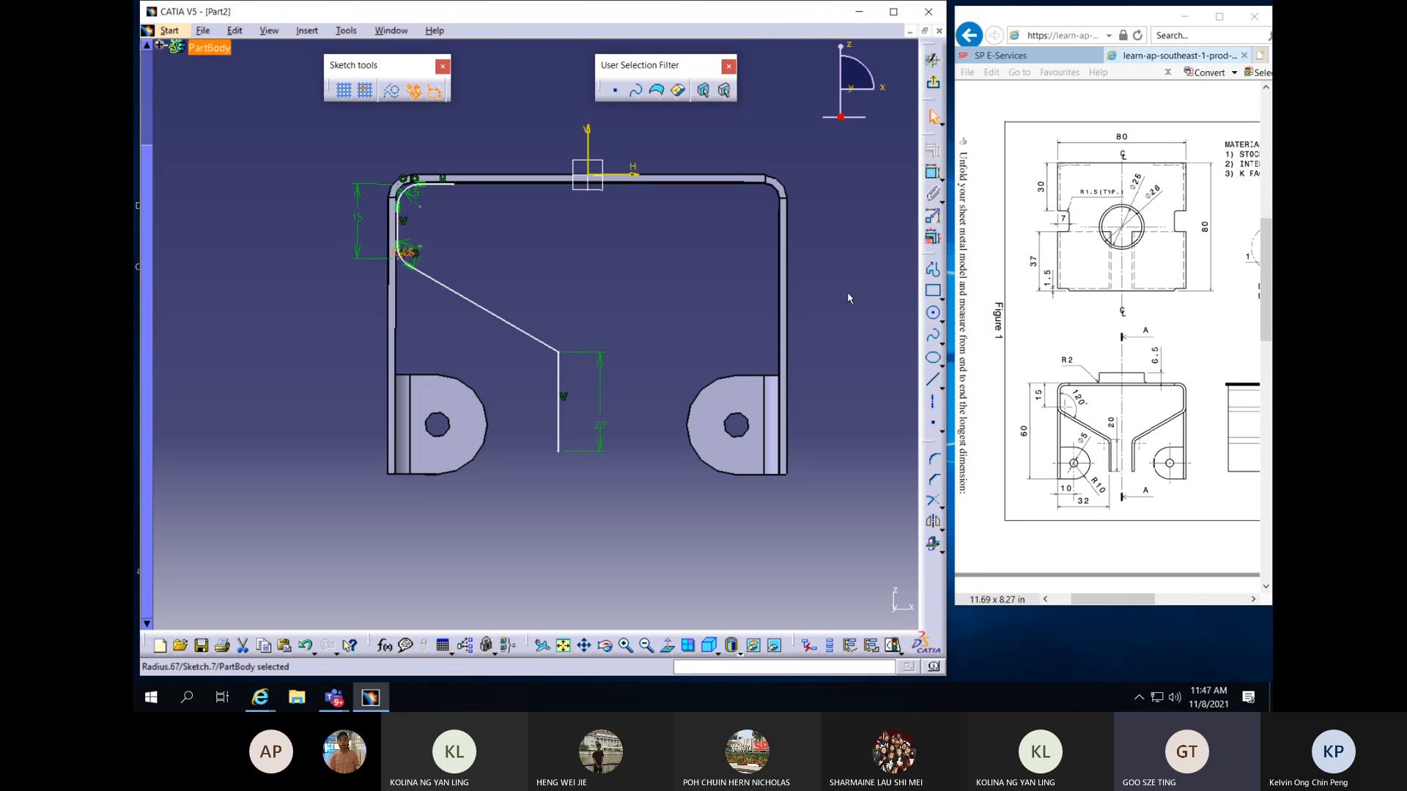
# Round the corner between the sloped line and the lower vertical line with a 3 mm radius
pyautogui.click(934, 459)
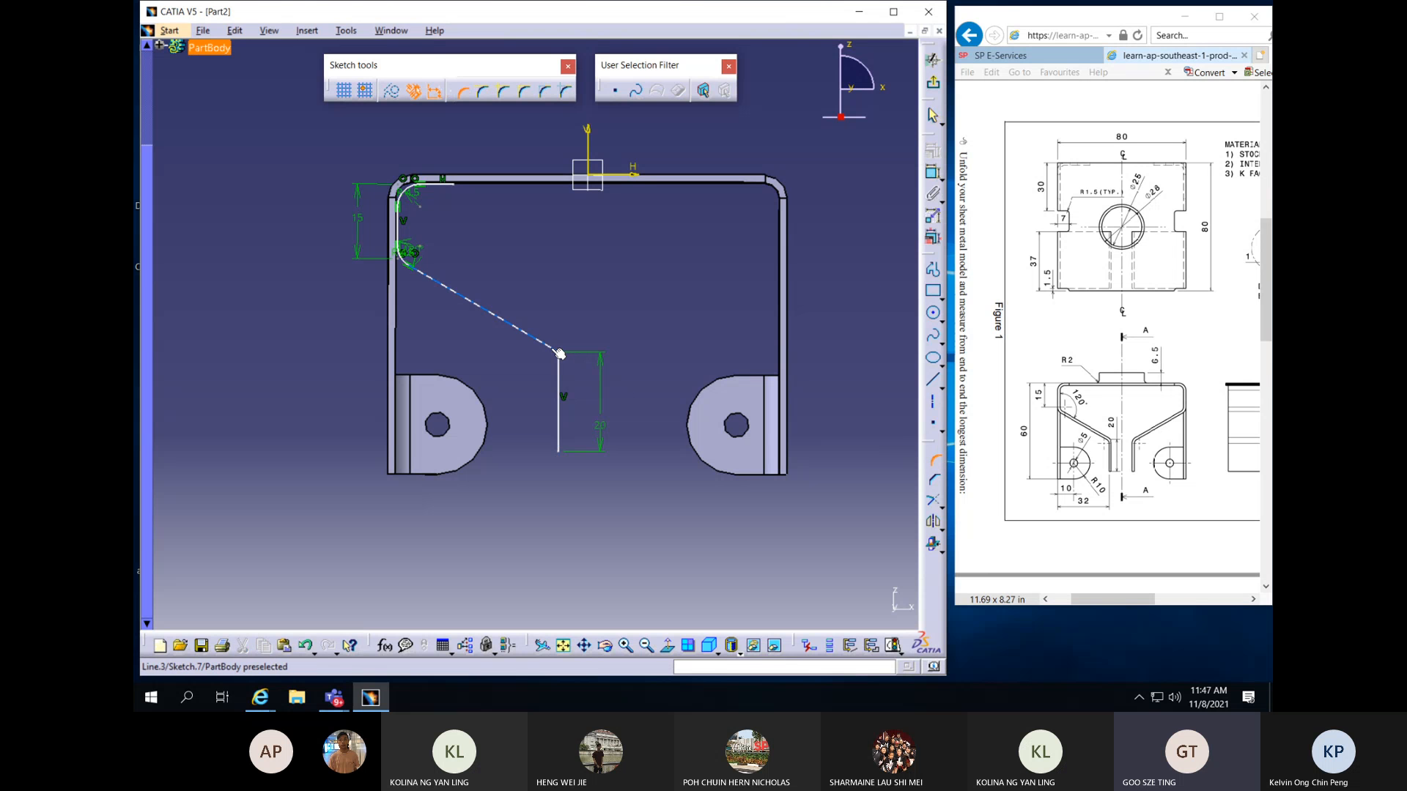
pyautogui.click(558, 354)
pyautogui.click(559, 368)
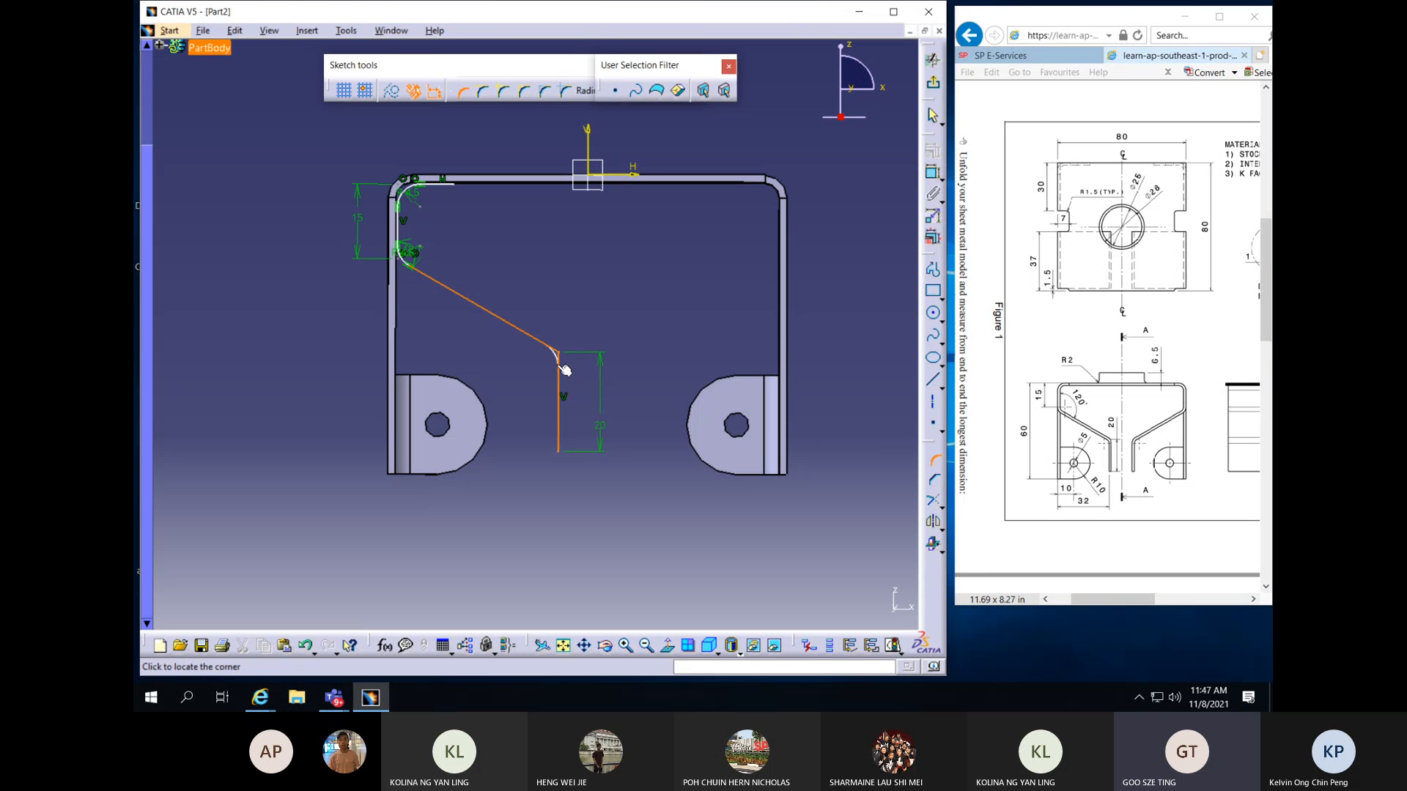
pyautogui.click(564, 370)
pyautogui.press('Return')
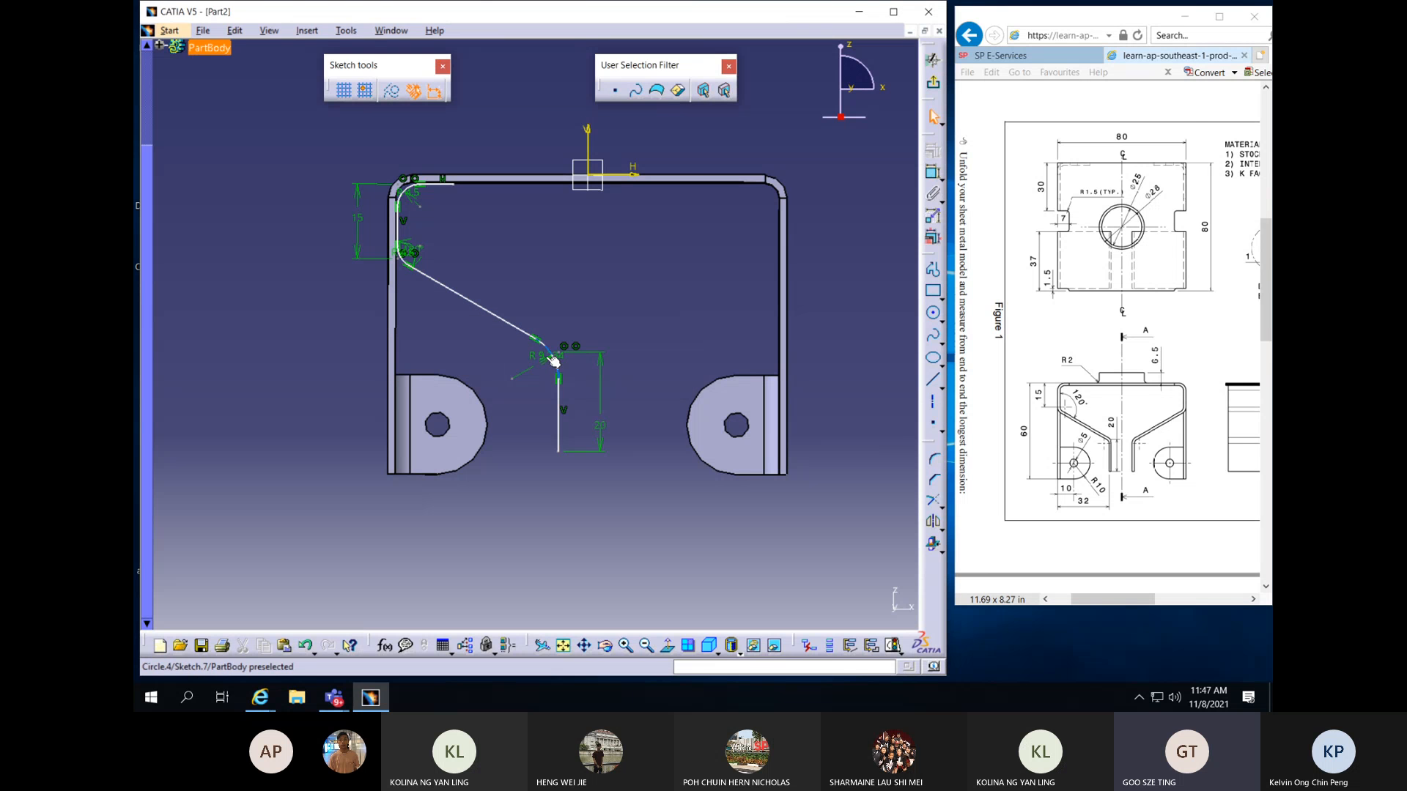
pyautogui.doubleClick(553, 362)
pyautogui.write('3')
pyautogui.press('Return')
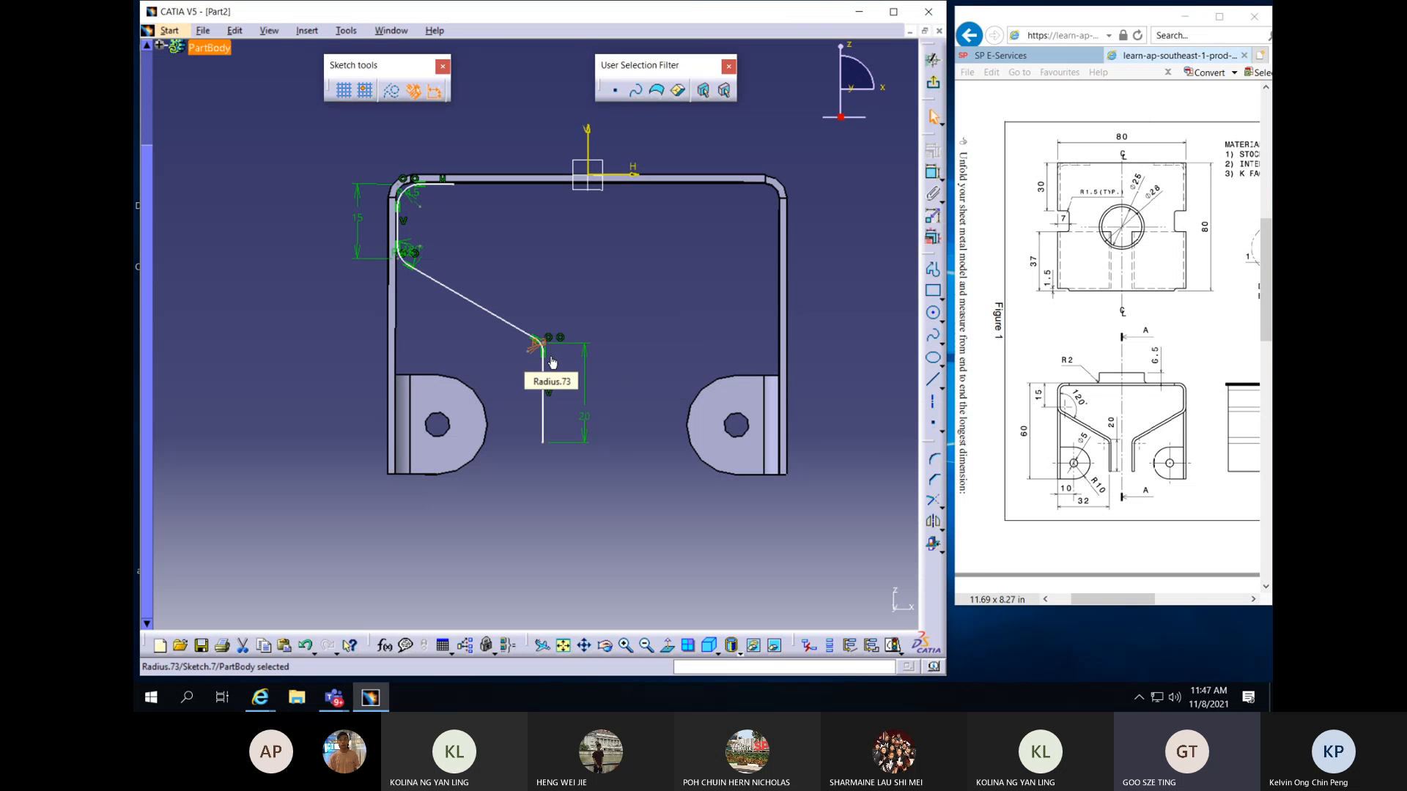
pyautogui.click(659, 329)
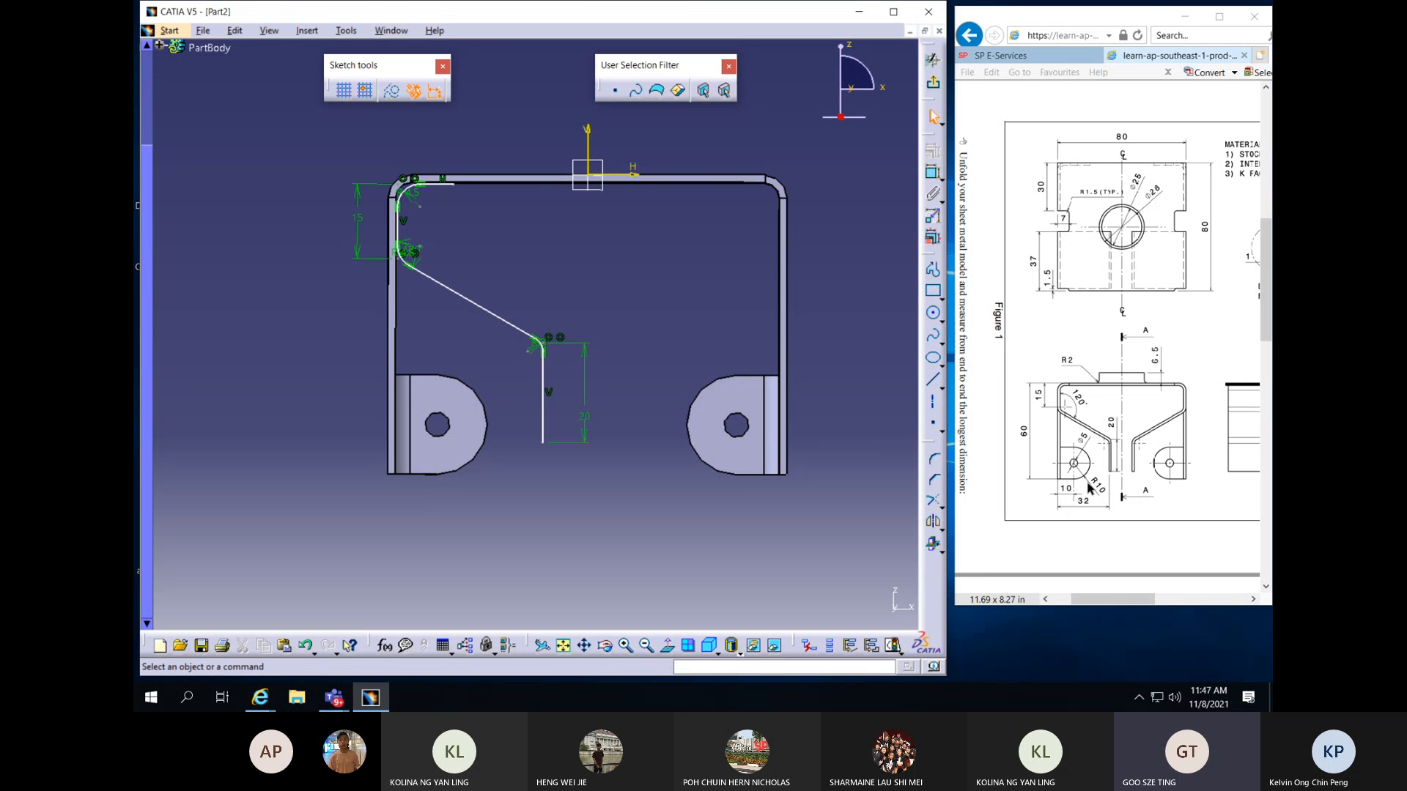
# Dimension the horizontal distance between the profile's upper and lower vertical lines and set it to 32 mm
pyautogui.click(932, 176)
pyautogui.click(405, 238)
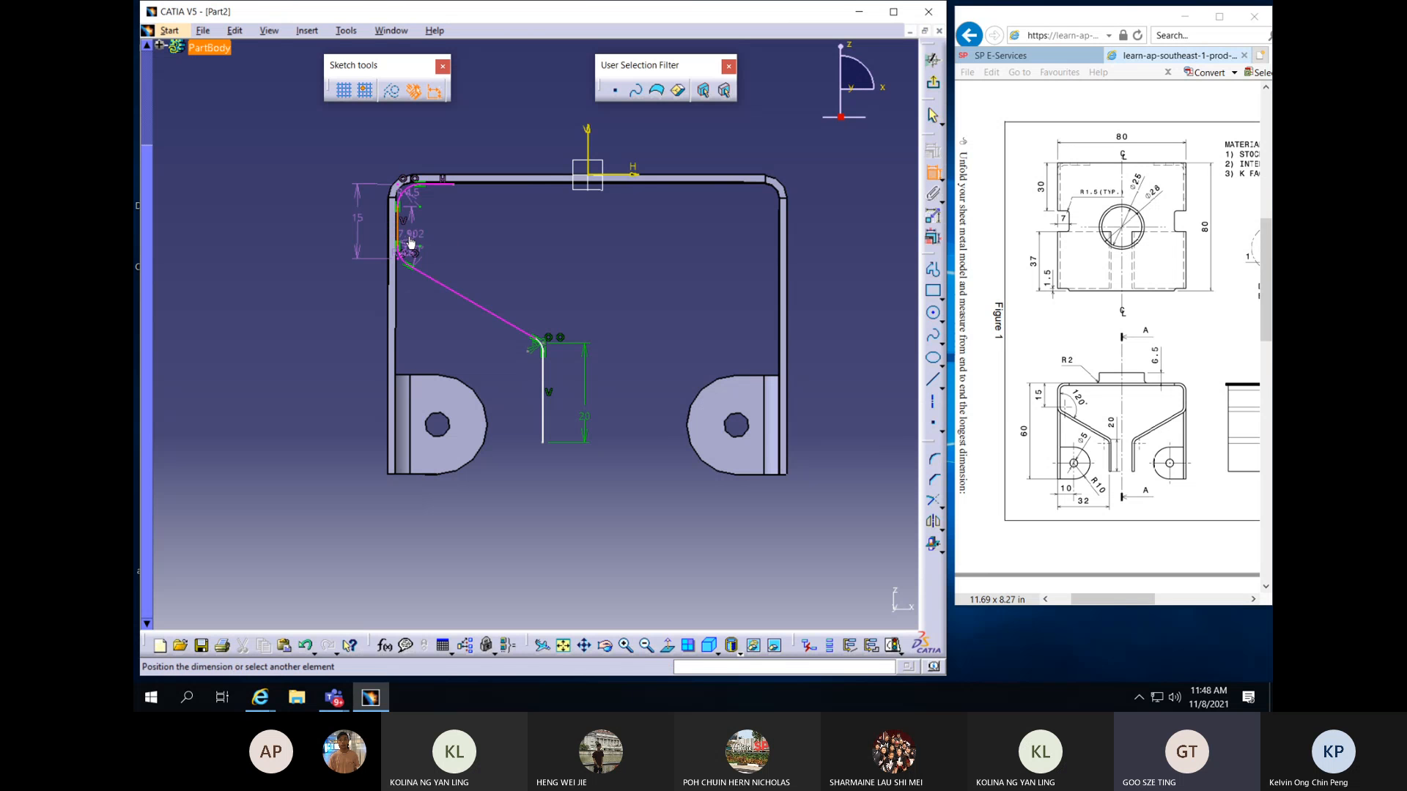
pyautogui.click(548, 408)
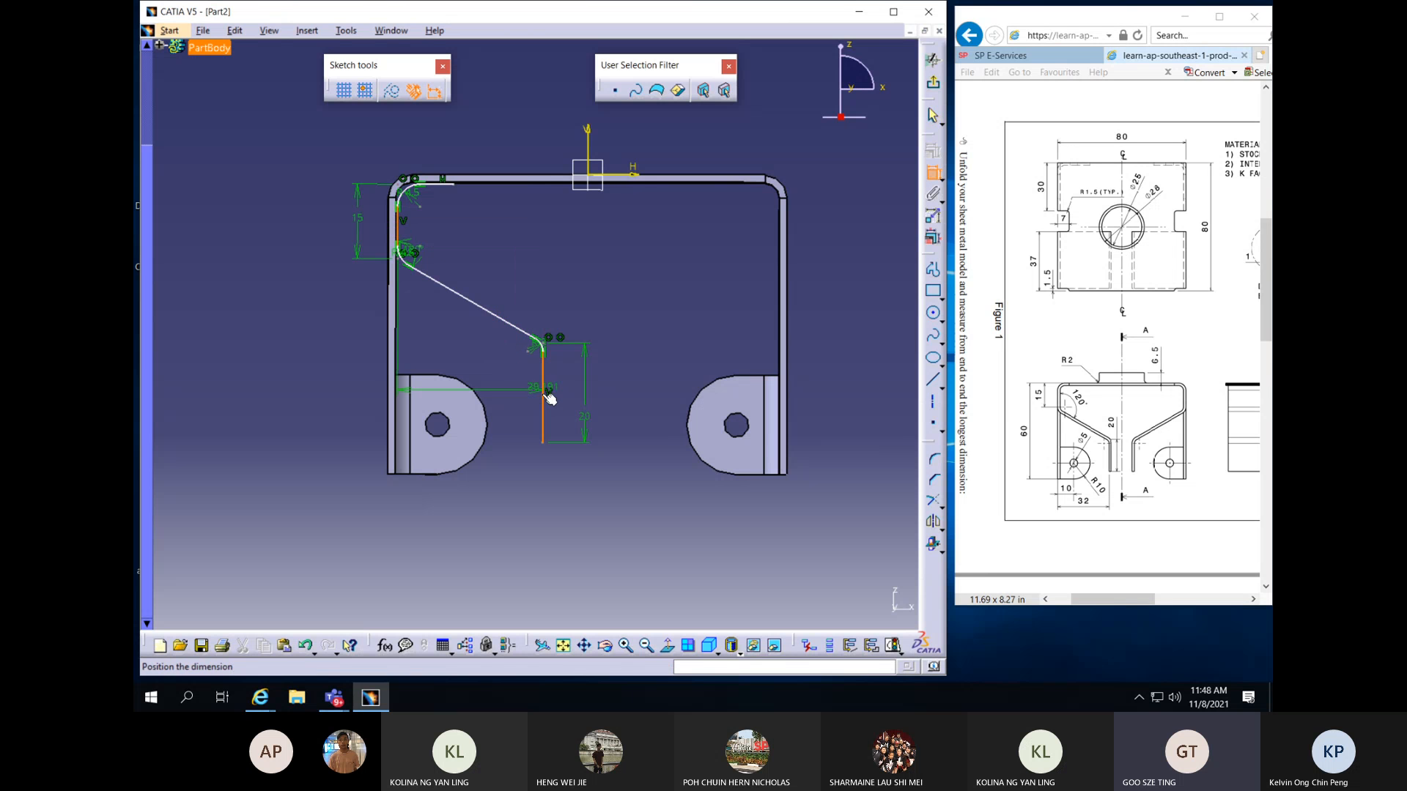
pyautogui.click(498, 503)
pyautogui.doubleClick(503, 504)
pyautogui.write('32')
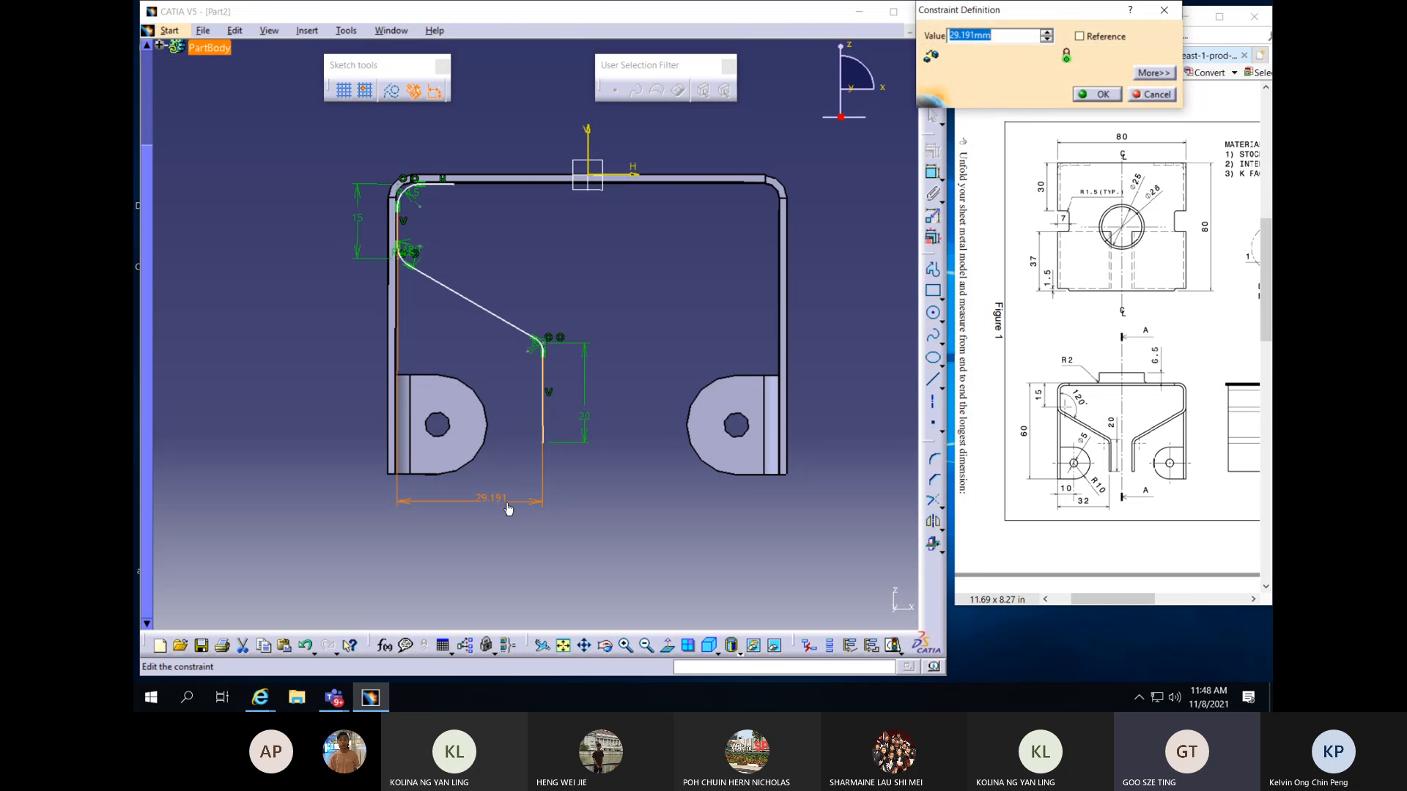
pyautogui.press('Return')
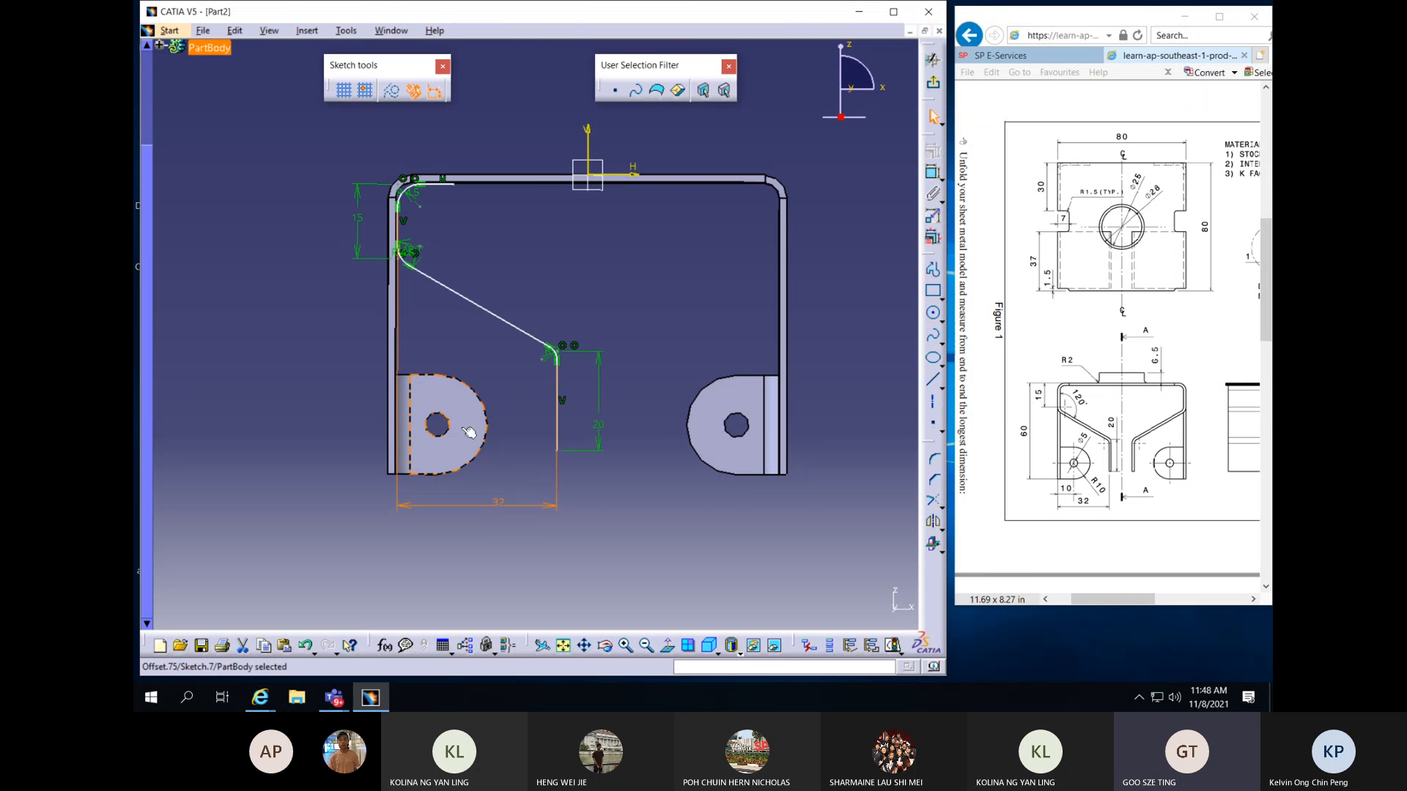
# Add a Coincidence constraint between the upper arc's end point and the top plate's outer vertex where the bend starts
pyautogui.moveTo(444, 382)
pyautogui.mouseDown(button='middle')
pyautogui.moveTo(518, 314)
pyautogui.moveTo(568, 330)
pyautogui.mouseUp(button='middle')
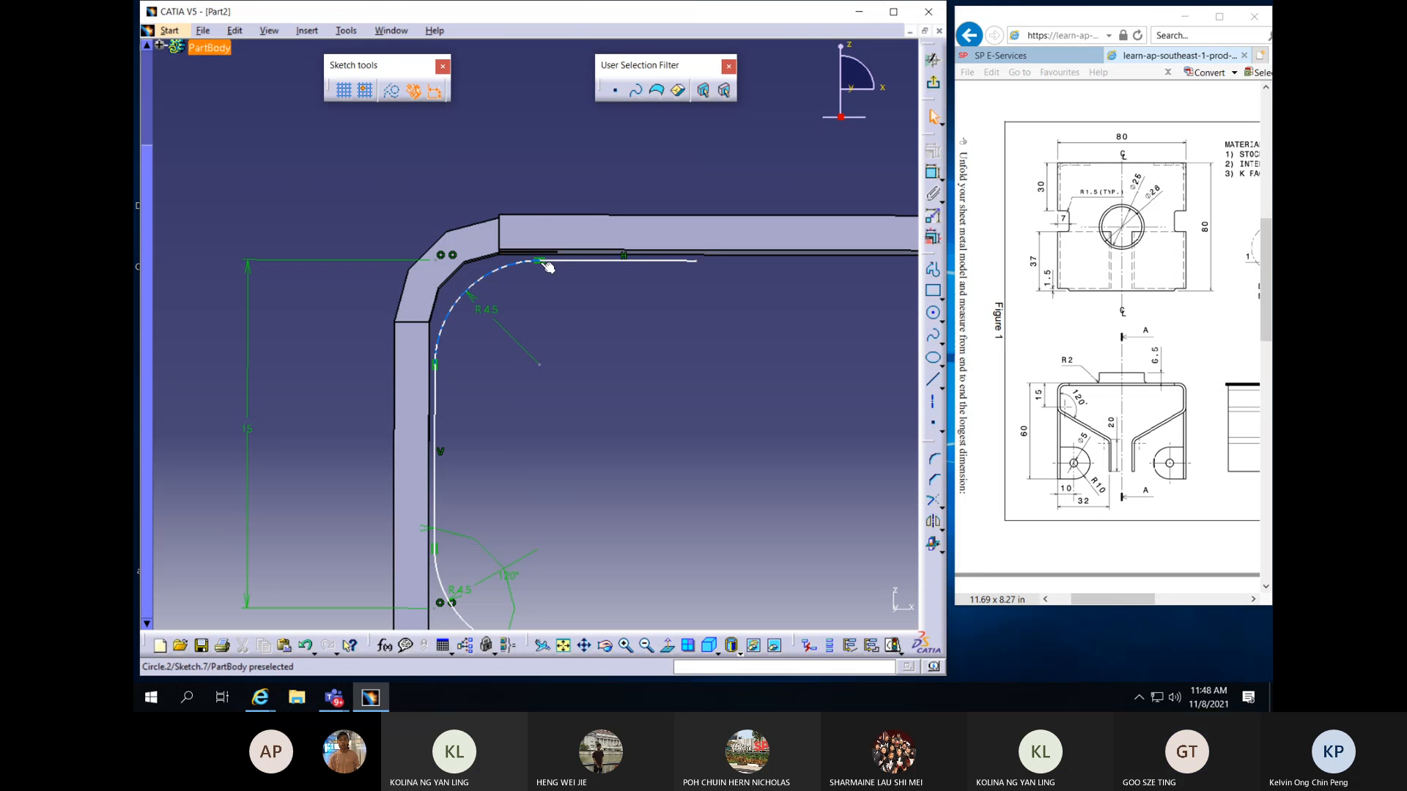
pyautogui.keyDown('ctrl'); pyautogui.click(501, 217); pyautogui.keyUp('ctrl')
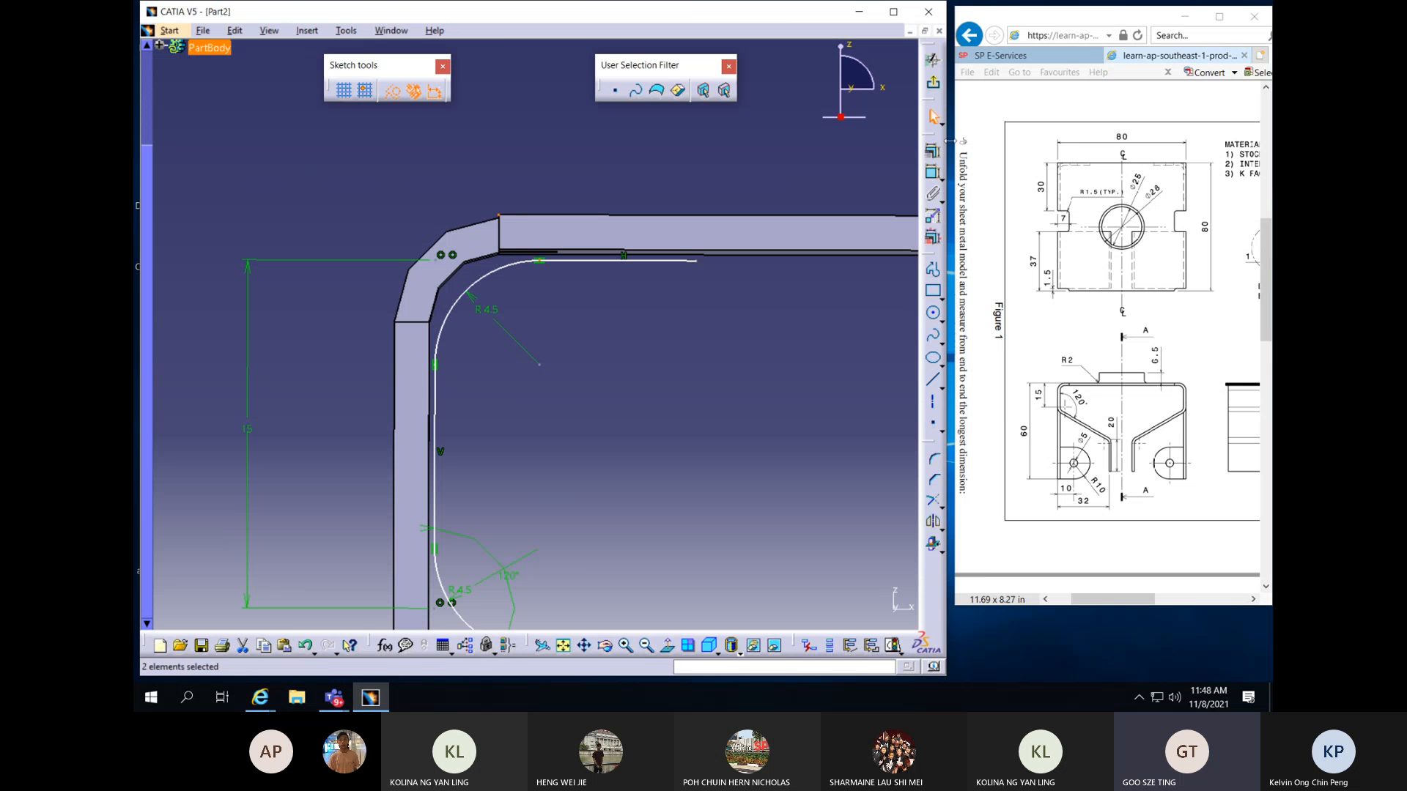
pyautogui.click(932, 171)
pyautogui.click(1131, 287)
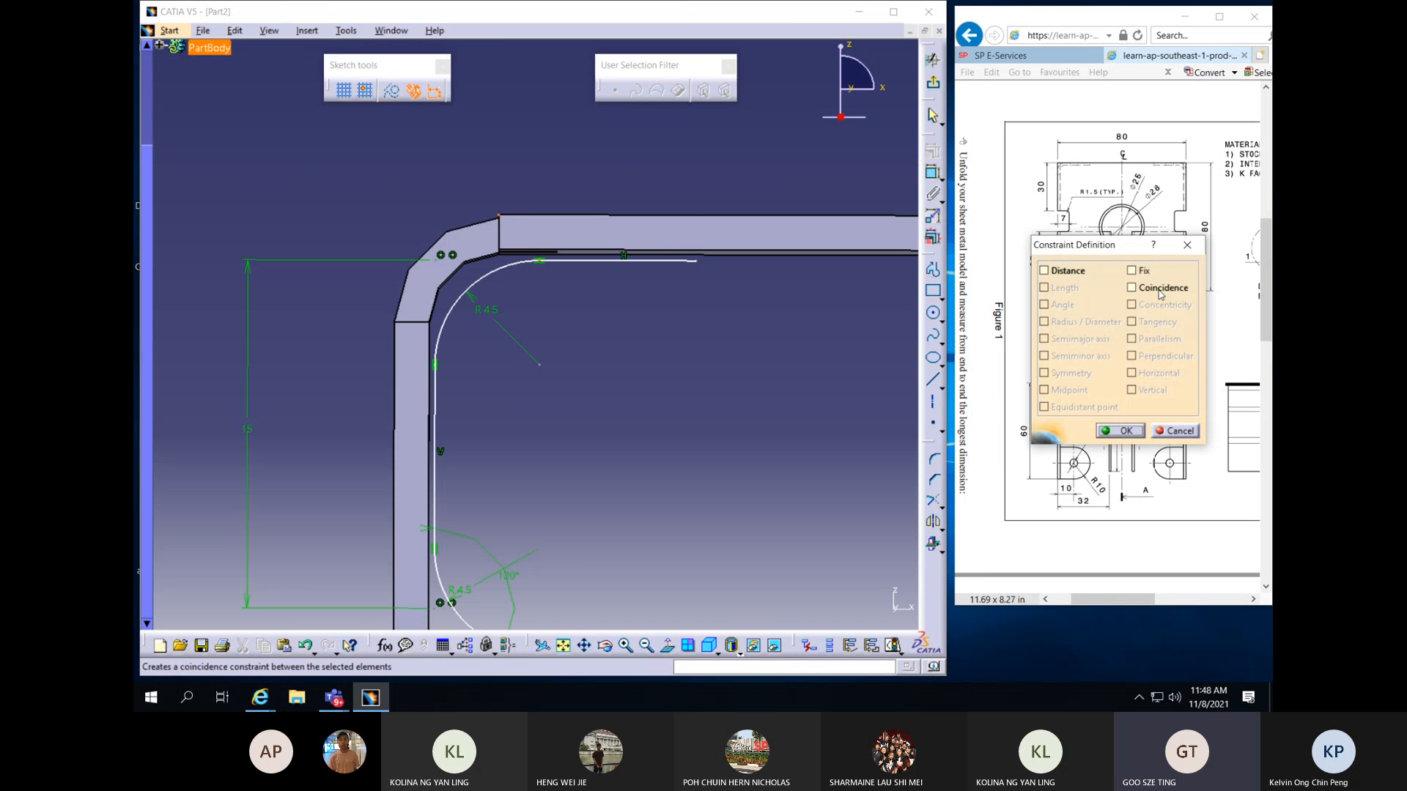
pyautogui.click(1118, 431)
# Exit the sketch and create a basic User-Defined Flange along the top plate's notched side edge using the angled profile, Sketch.7
pyautogui.moveTo(569, 299)
pyautogui.mouseDown(button='middle')
pyautogui.moveTo(518, 157)
pyautogui.moveTo(647, 346)
pyautogui.moveTo(655, 252)
pyautogui.mouseUp(button='middle')
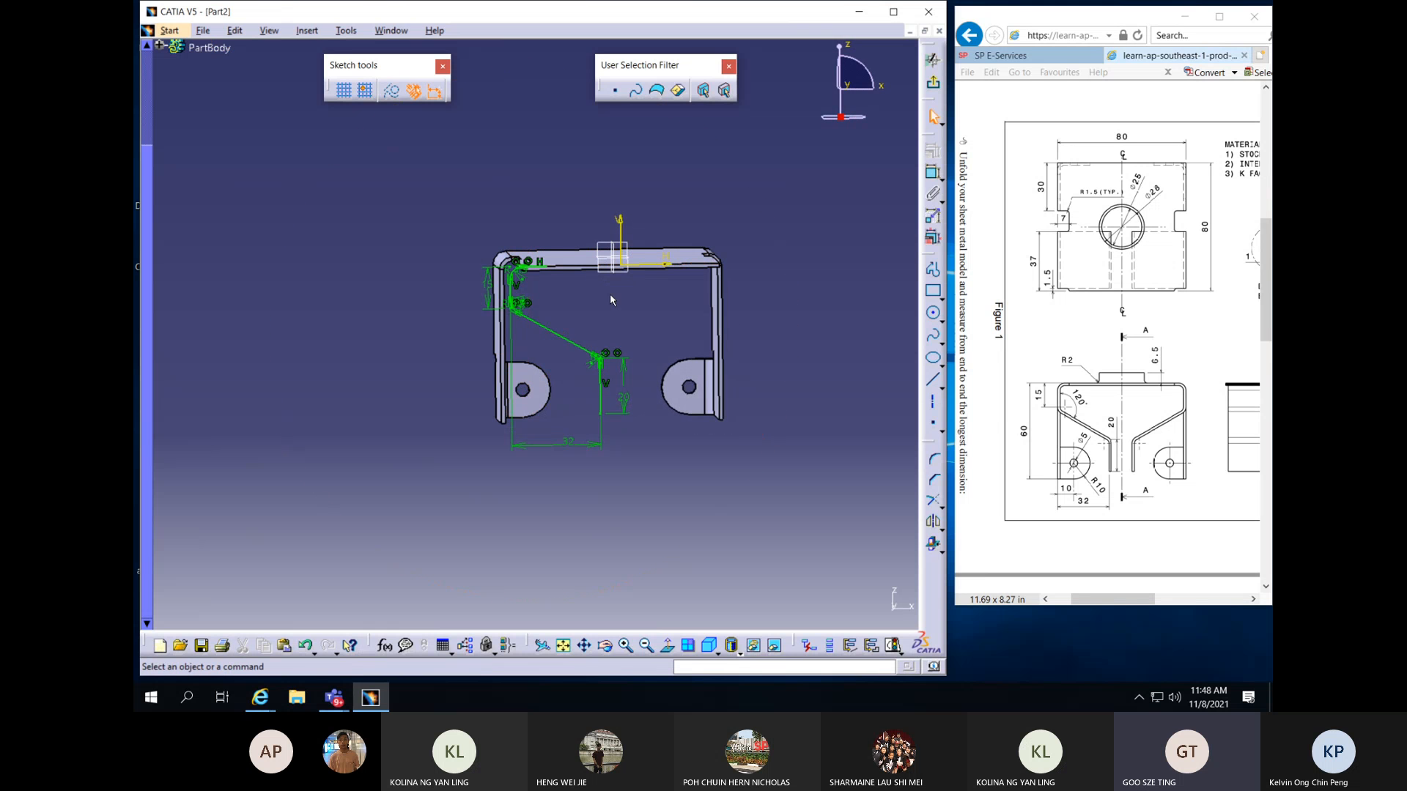
pyautogui.click(933, 60)
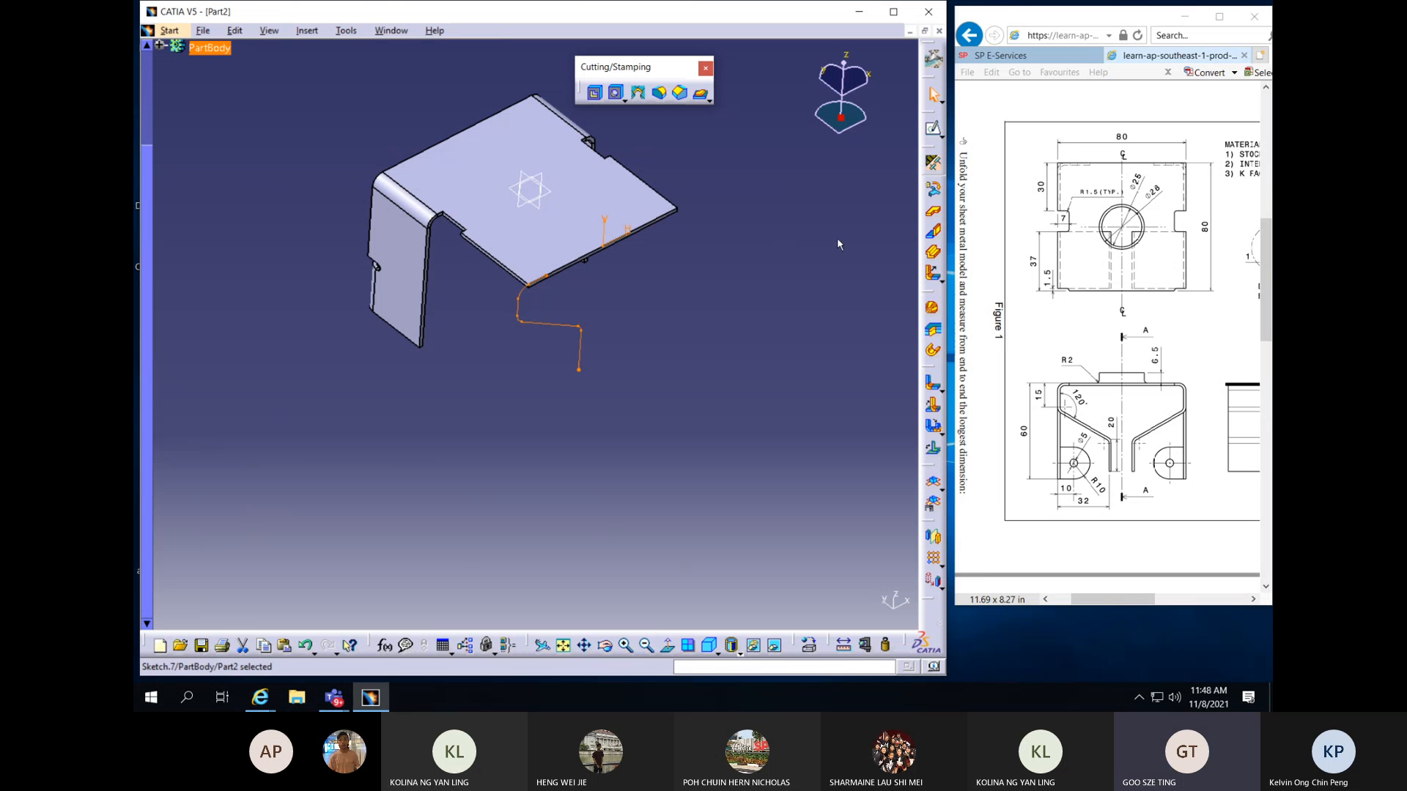
pyautogui.click(940, 281)
pyautogui.click(1025, 297)
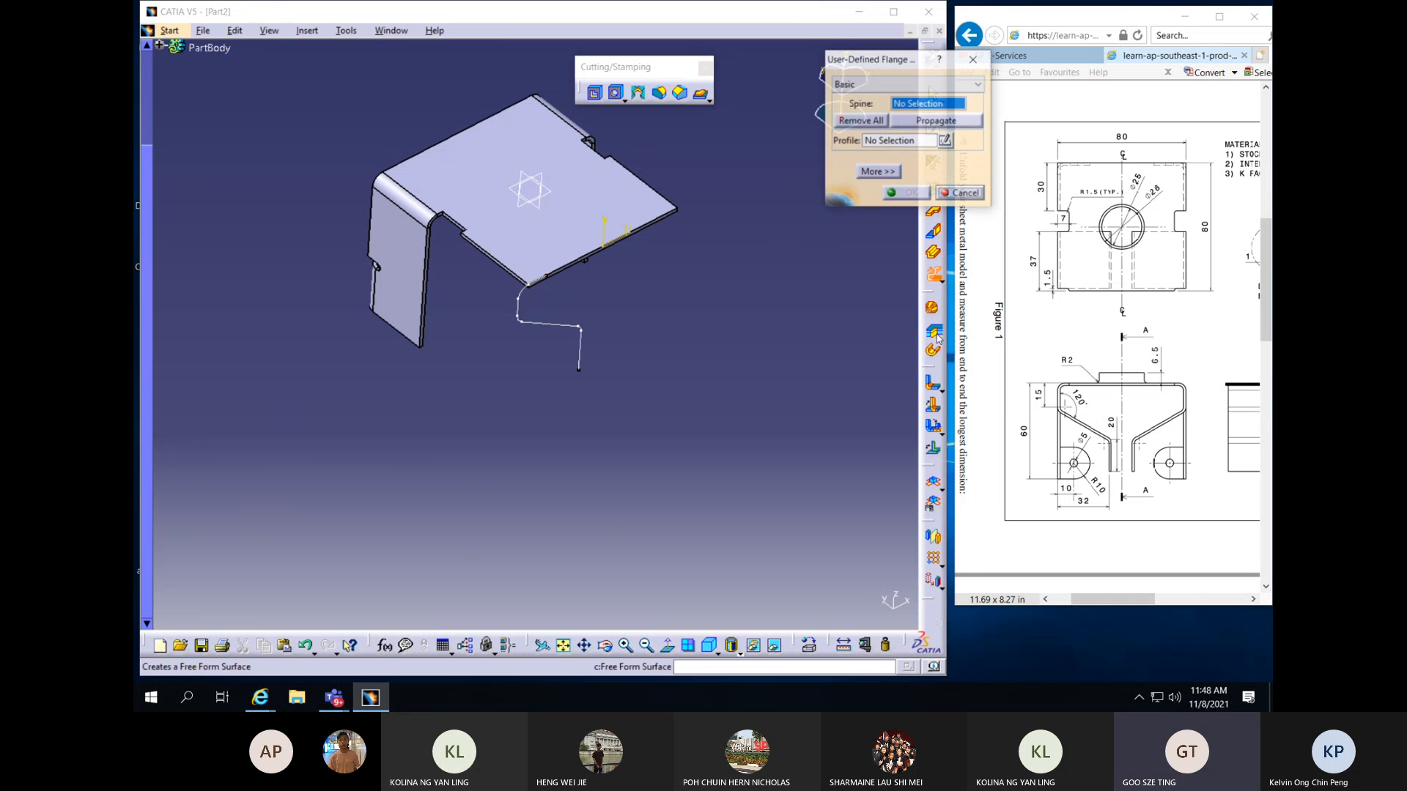
pyautogui.click(499, 268)
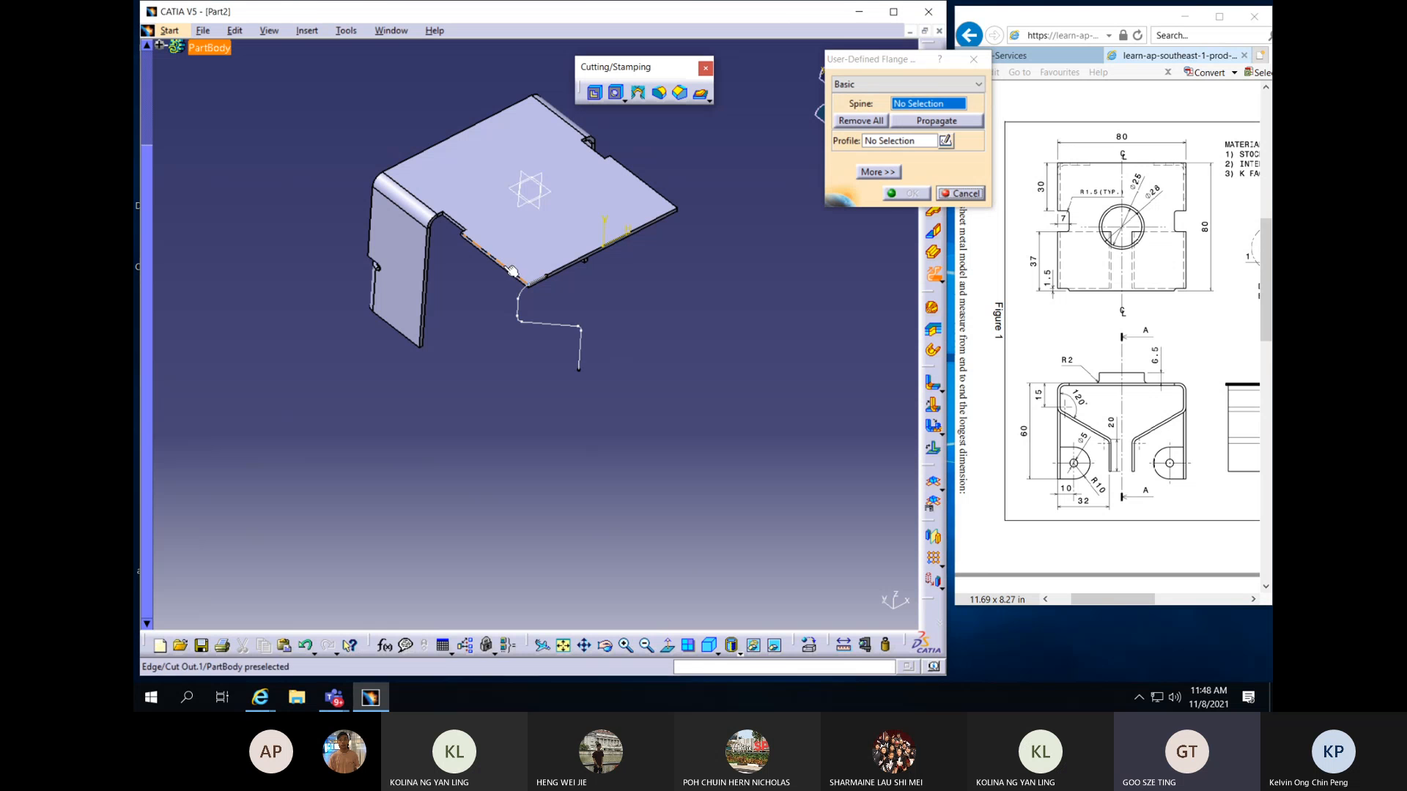
pyautogui.click(579, 339)
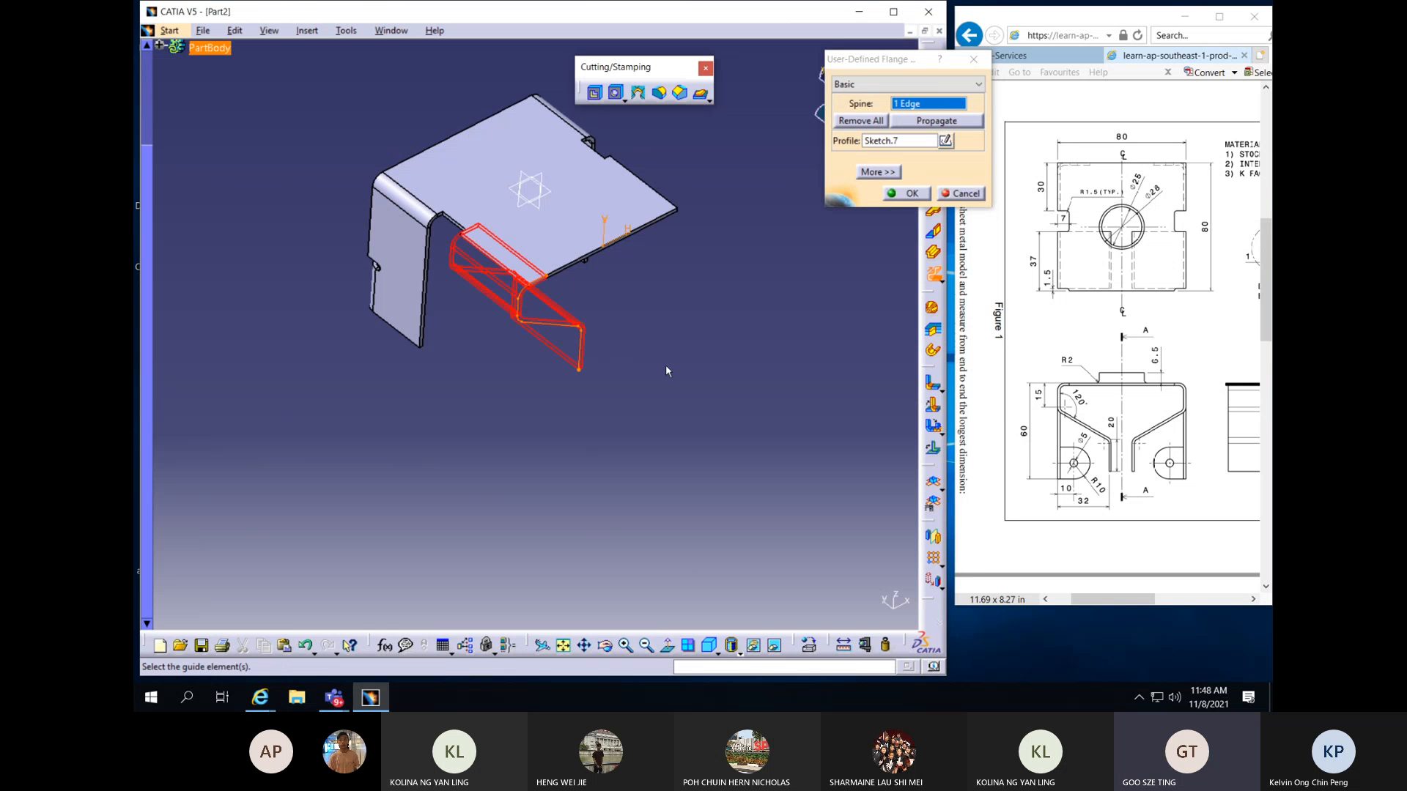
pyautogui.click(912, 192)
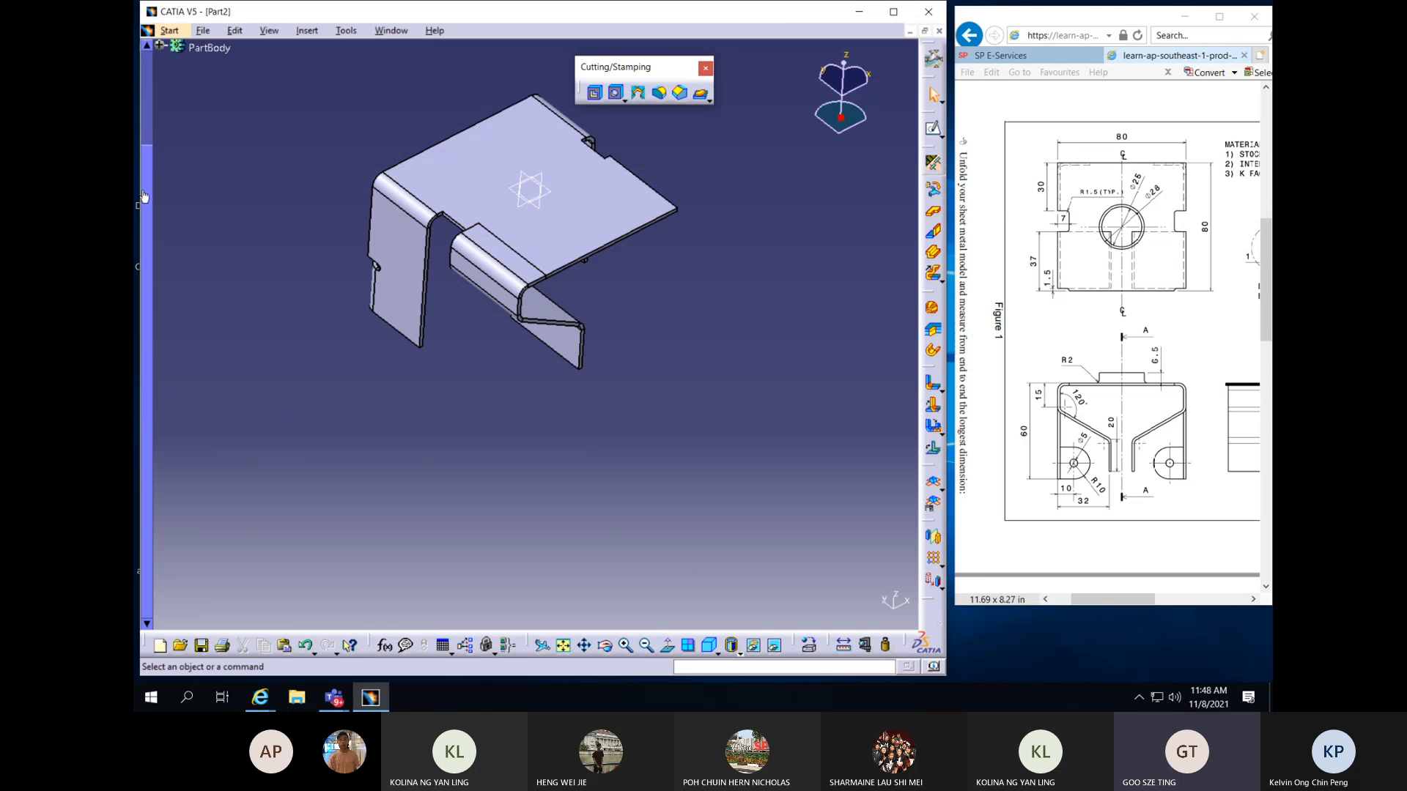
# Mirror User Flange.1 about the yz plane
pyautogui.moveTo(147, 195); pyautogui.dragTo(148, 93)
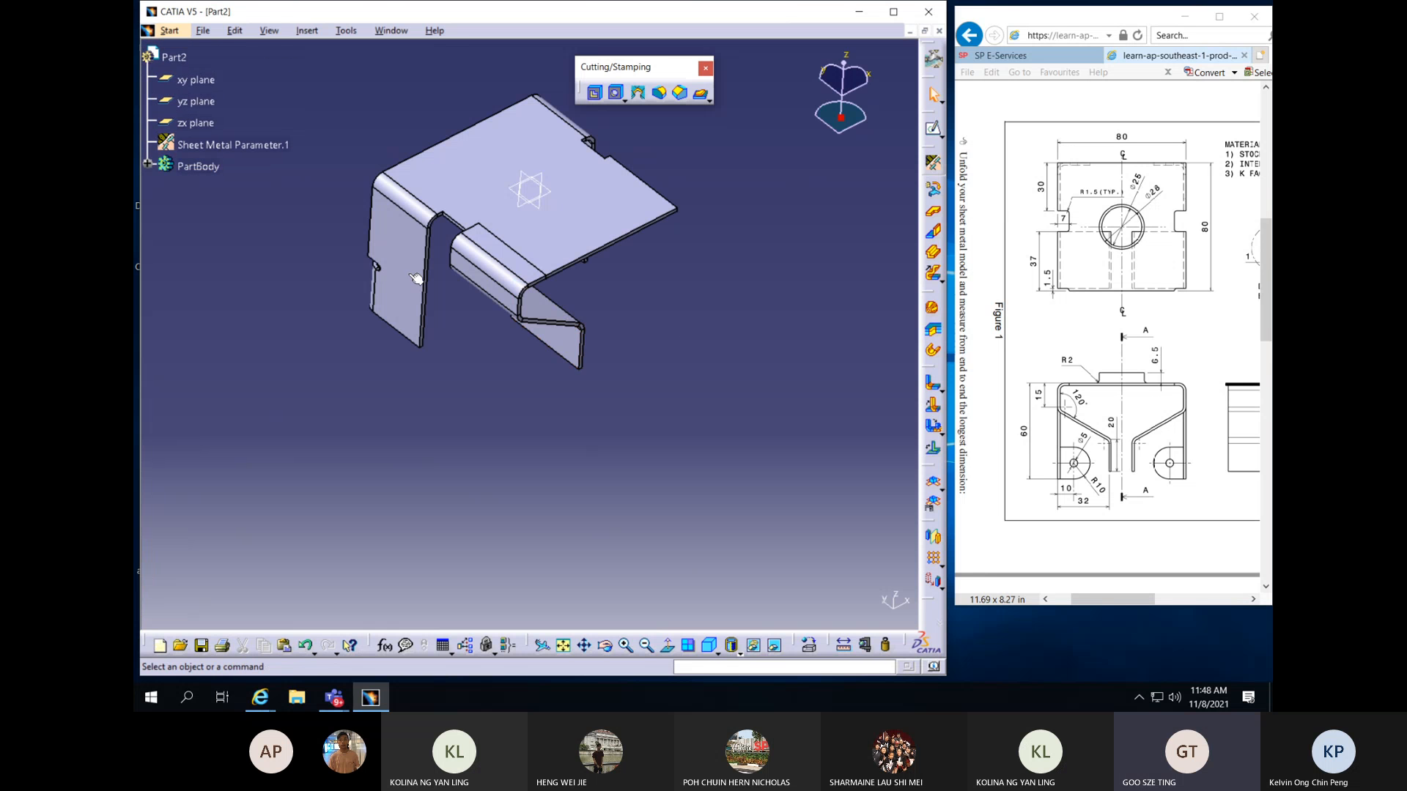
pyautogui.click(148, 165)
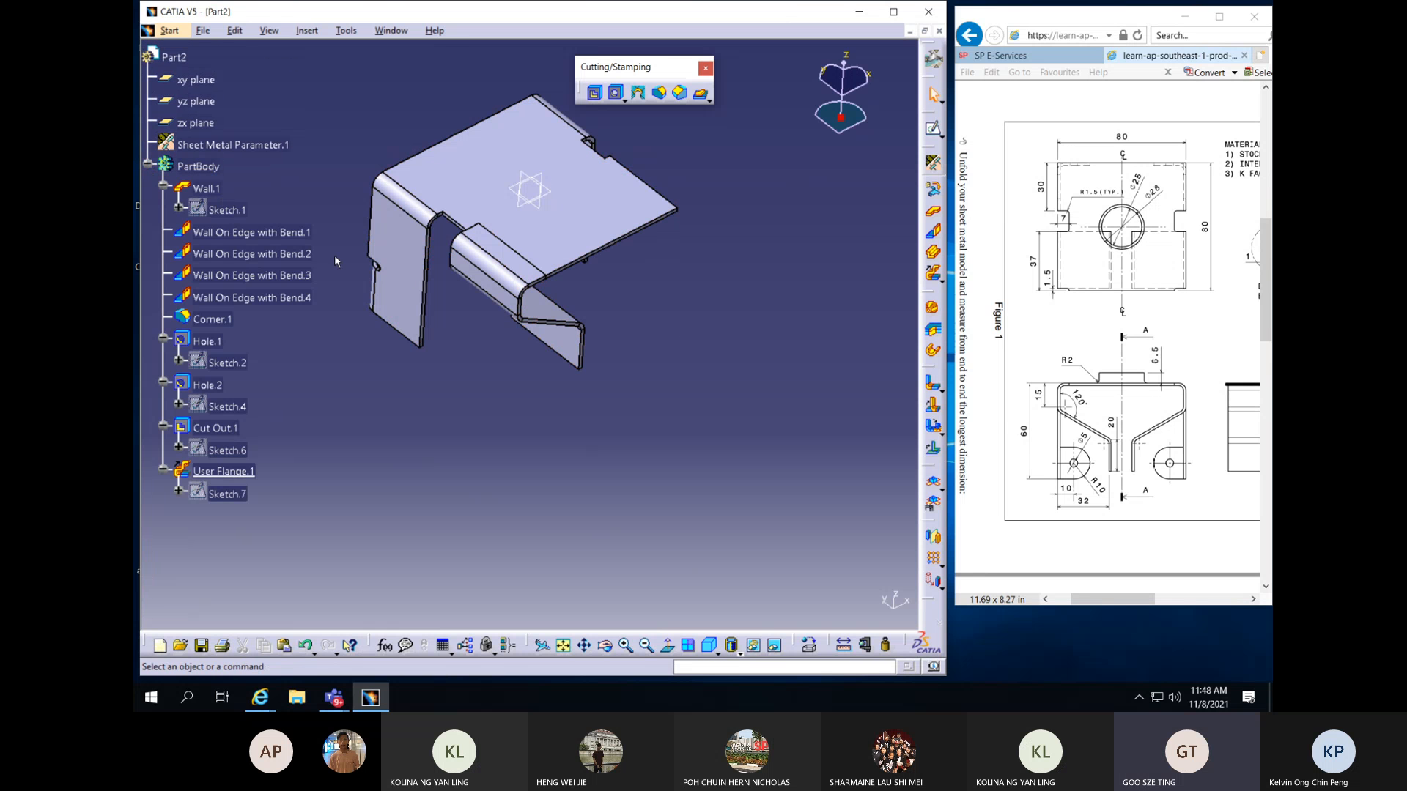
pyautogui.click(223, 471)
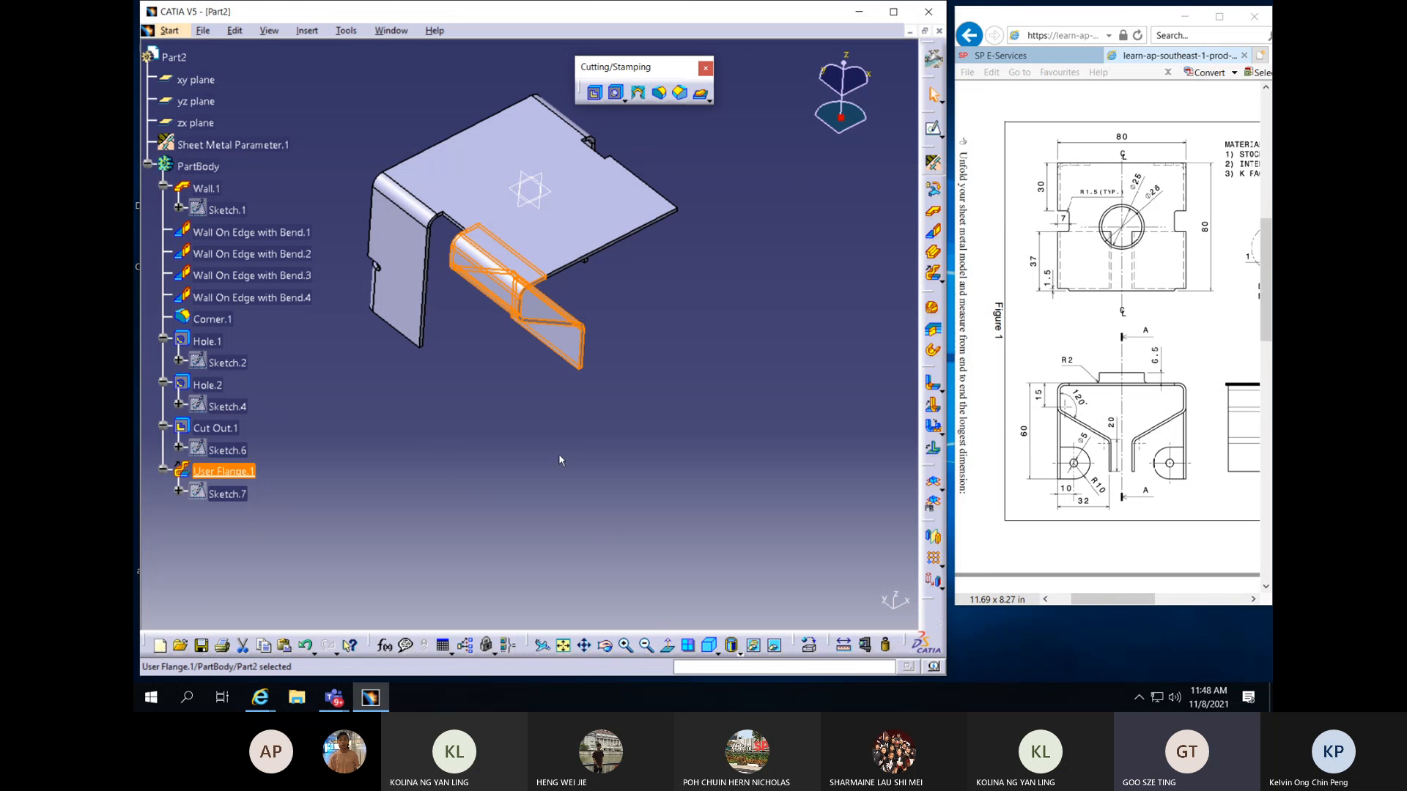
pyautogui.click(932, 533)
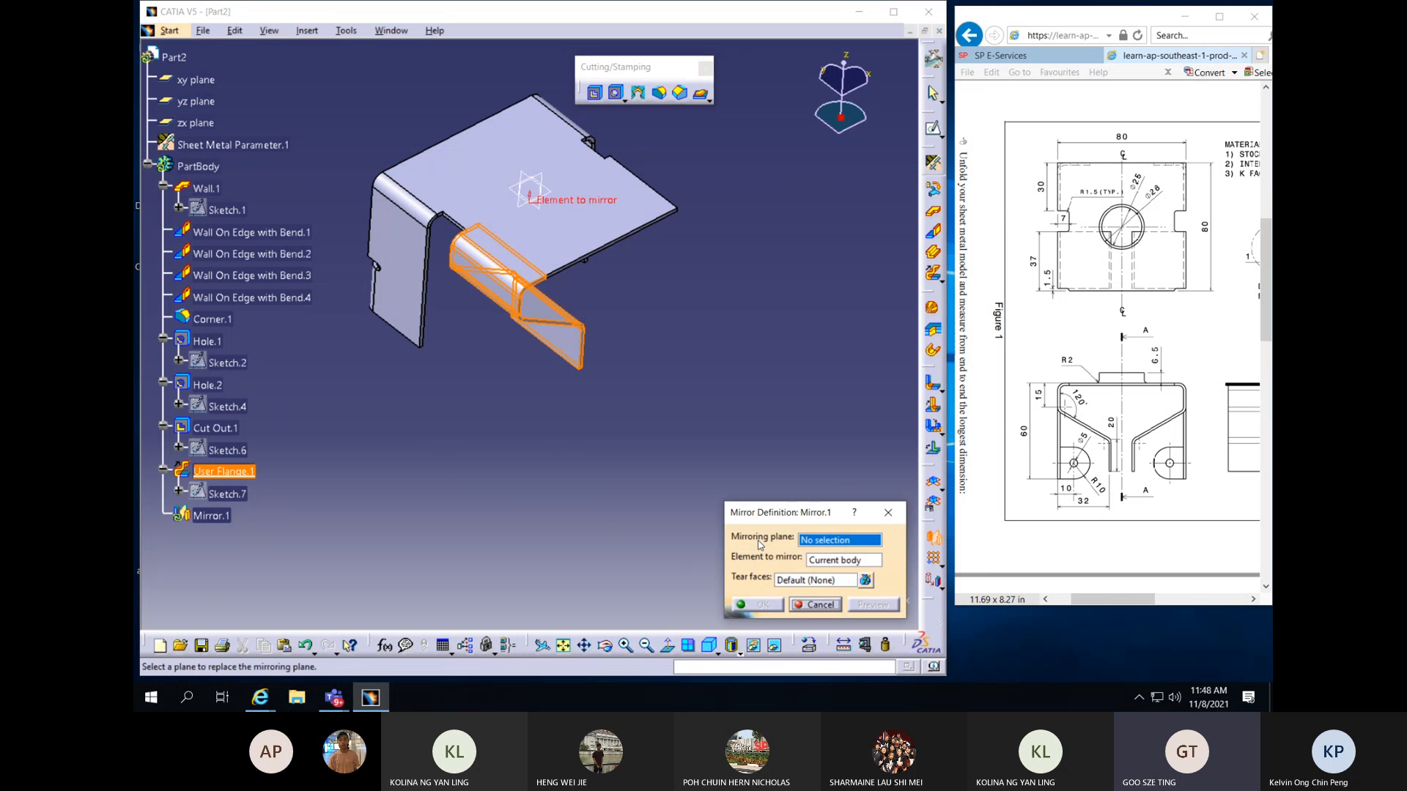
pyautogui.click(196, 101)
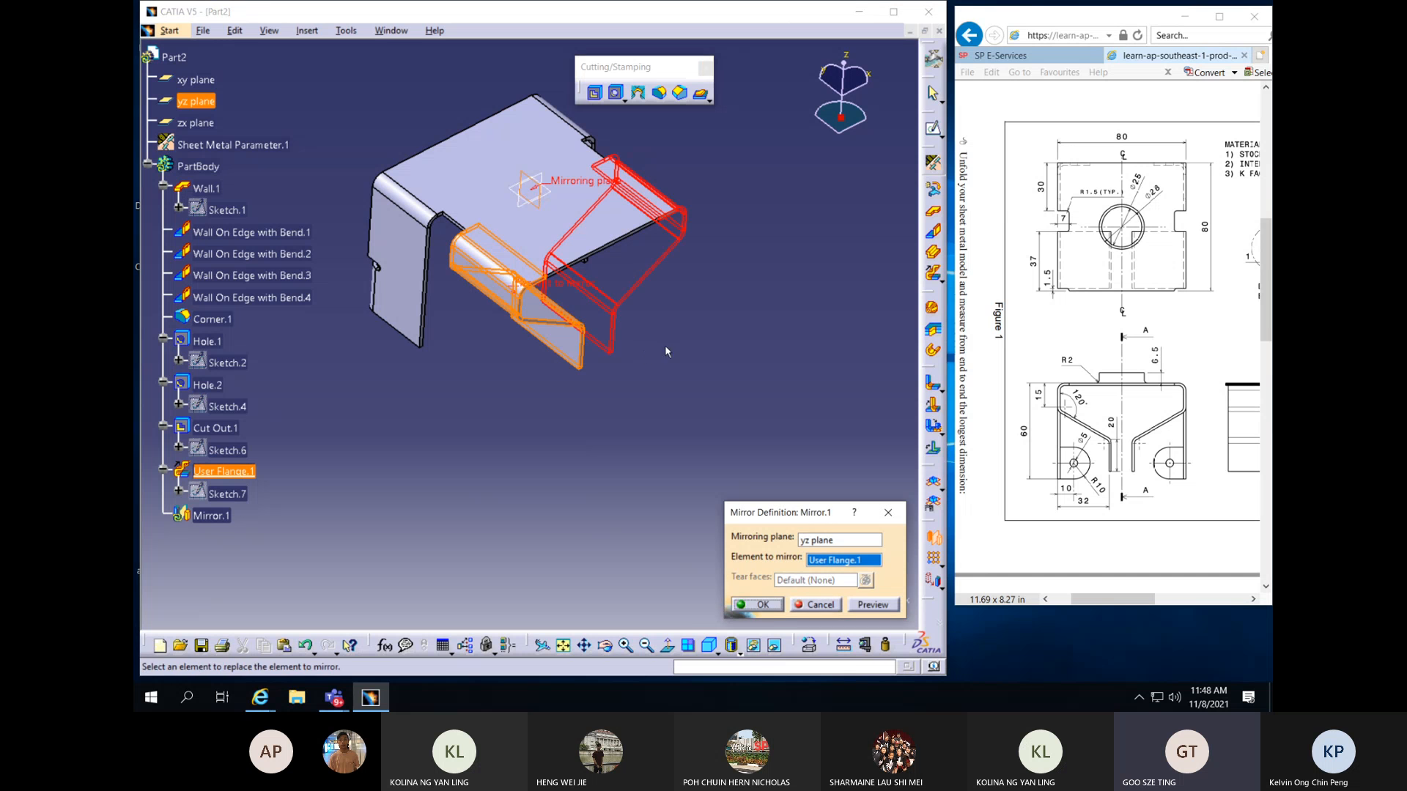
pyautogui.click(759, 604)
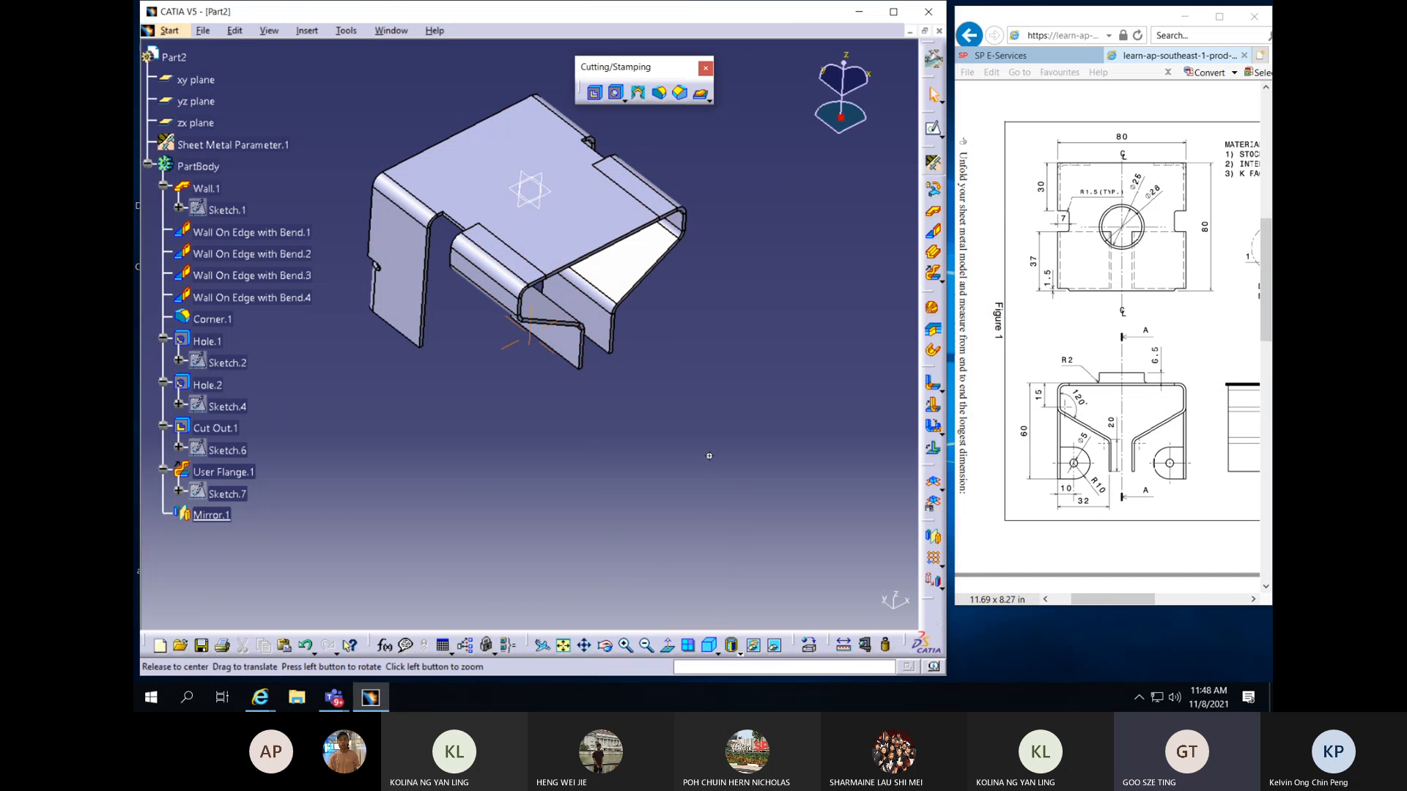
# Start a Flanged Hole on the top plate's upper face, referenced to its rear edge and the side bend edge
pyautogui.moveTo(707, 473); pyautogui.dragTo(753, 377, button='middle')
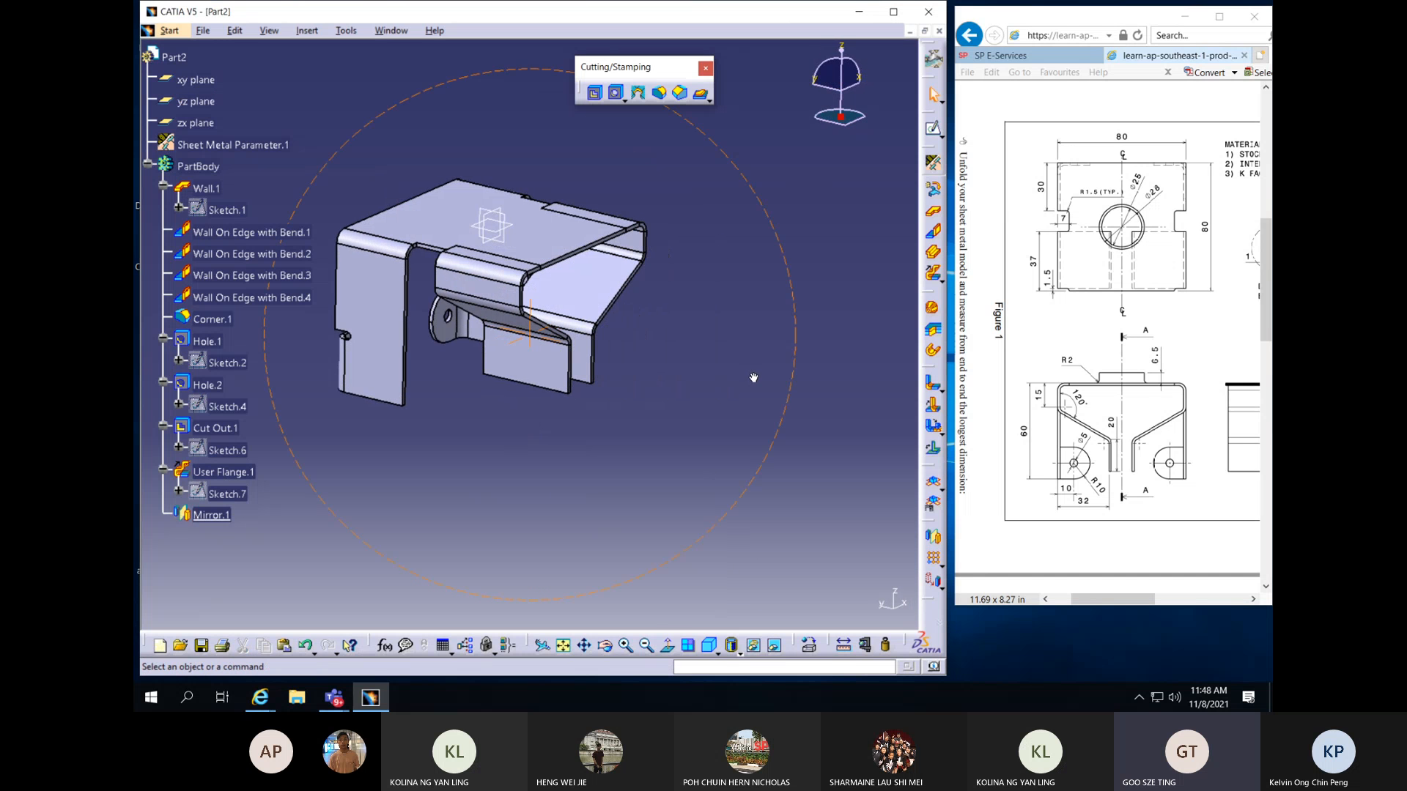
pyautogui.moveTo(392, 323); pyautogui.dragTo(389, 394, button='middle')
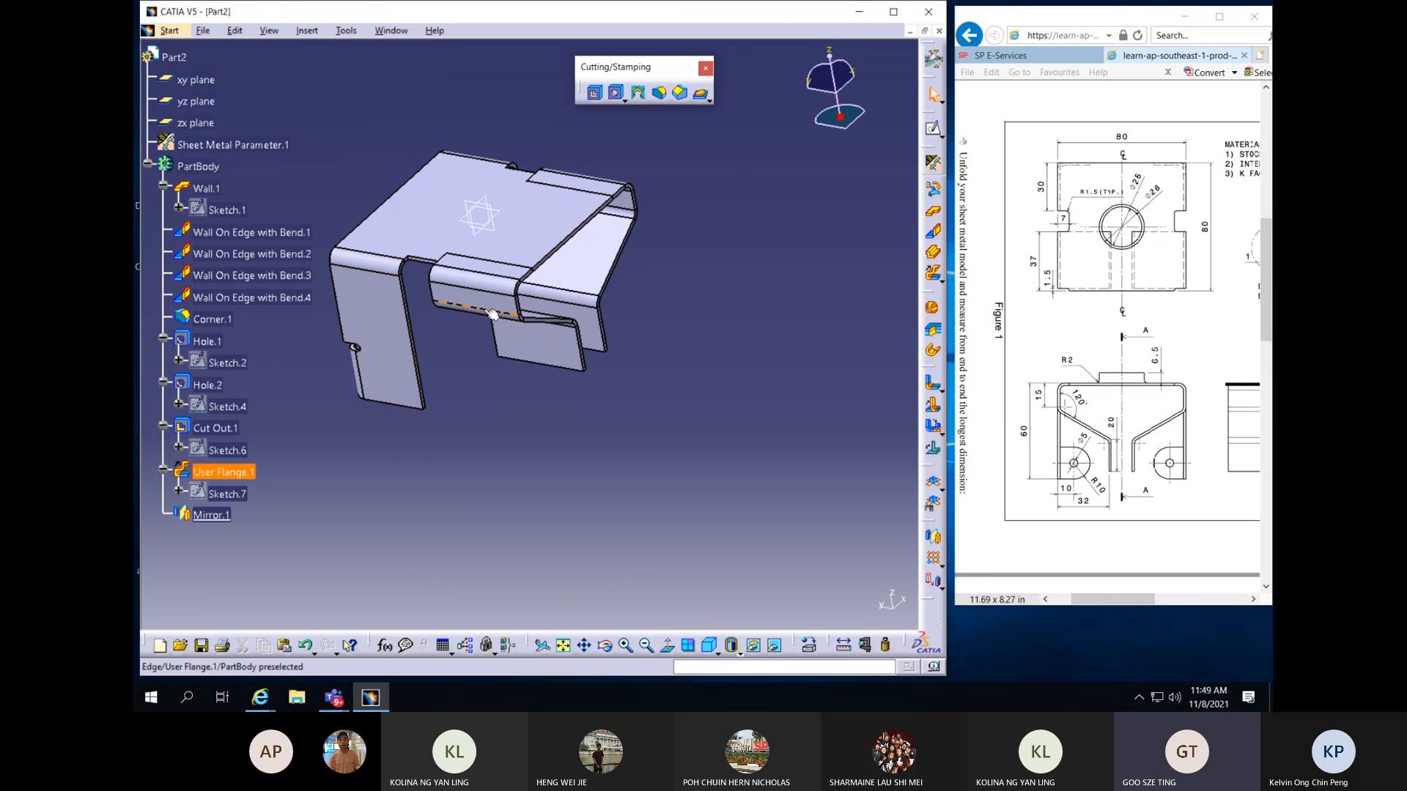
pyautogui.moveTo(606, 317); pyautogui.dragTo(582, 421, button='middle')
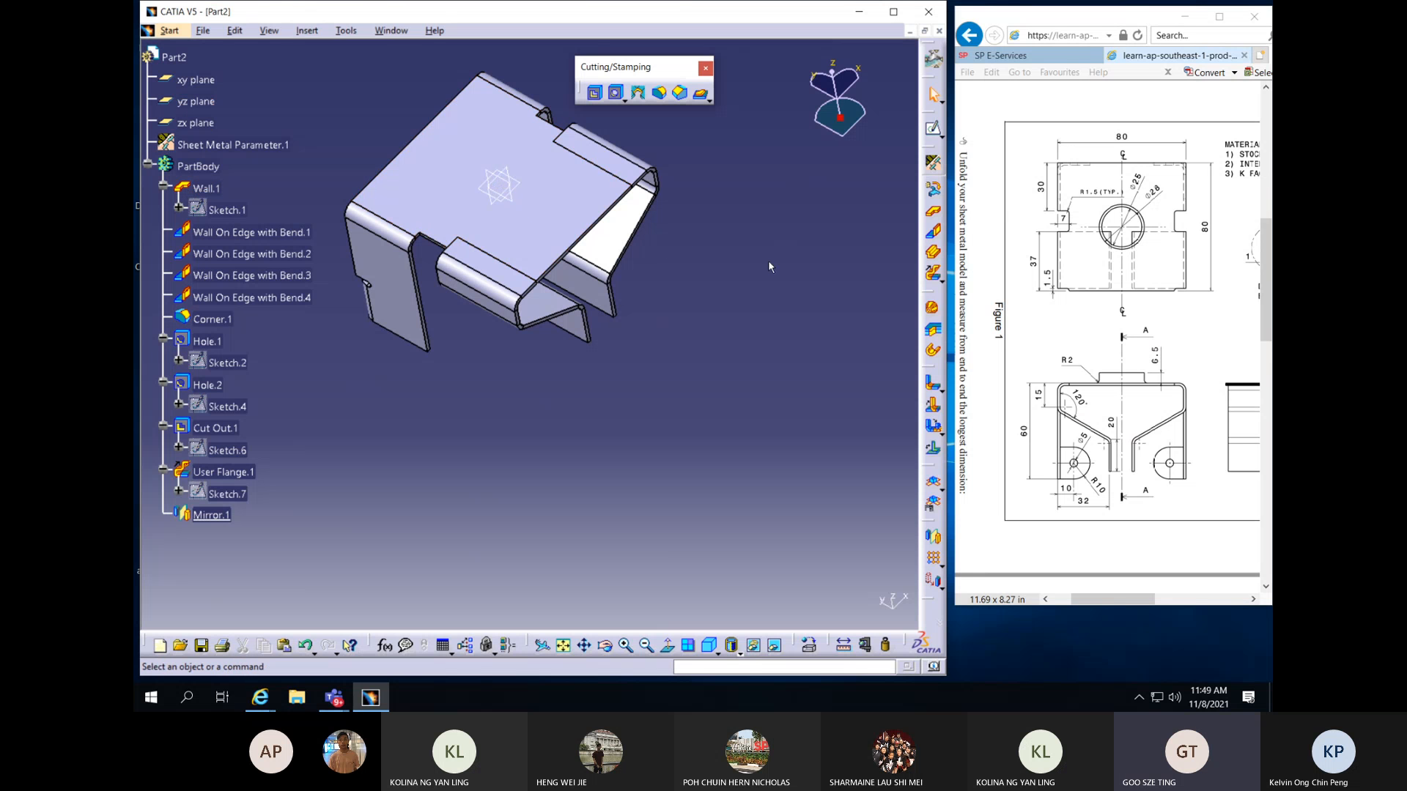
pyautogui.moveTo(767, 260); pyautogui.dragTo(702, 250, button='middle')
pyautogui.moveTo(570, 182); pyautogui.dragTo(586, 253, button='middle')
pyautogui.moveTo(576, 236); pyautogui.dragTo(578, 282, button='middle')
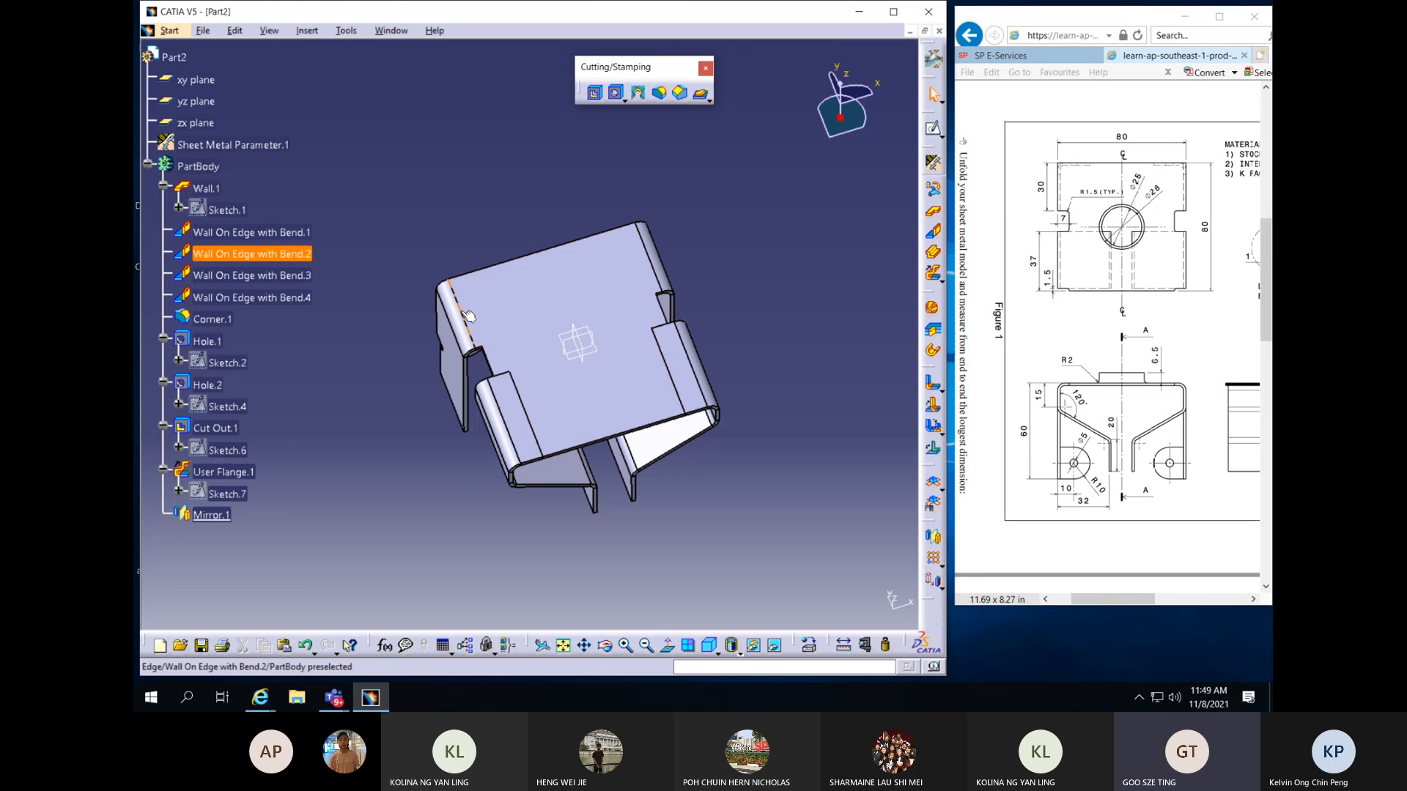
pyautogui.click(462, 312)
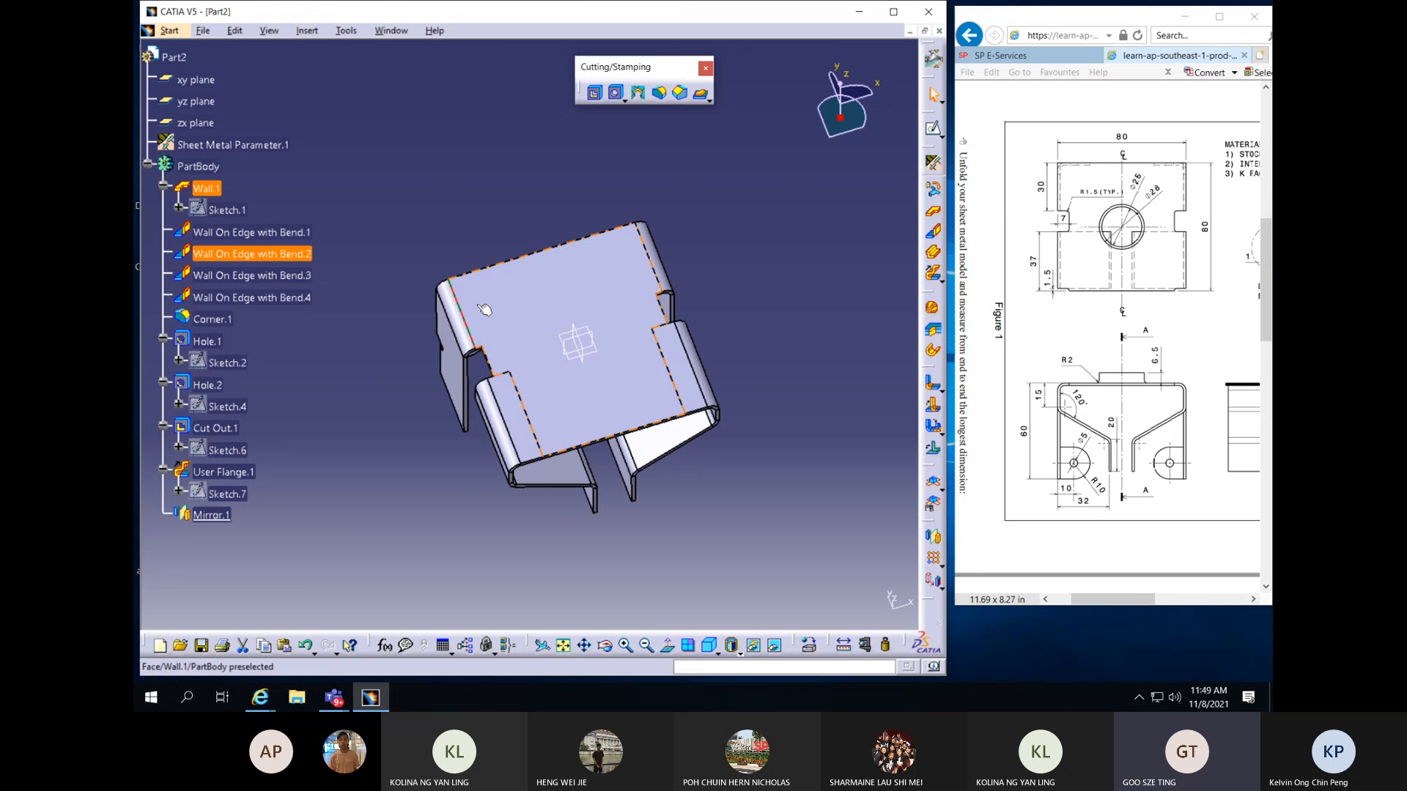
pyautogui.keyDown('ctrl'); pyautogui.click(542, 251); pyautogui.keyUp('ctrl')
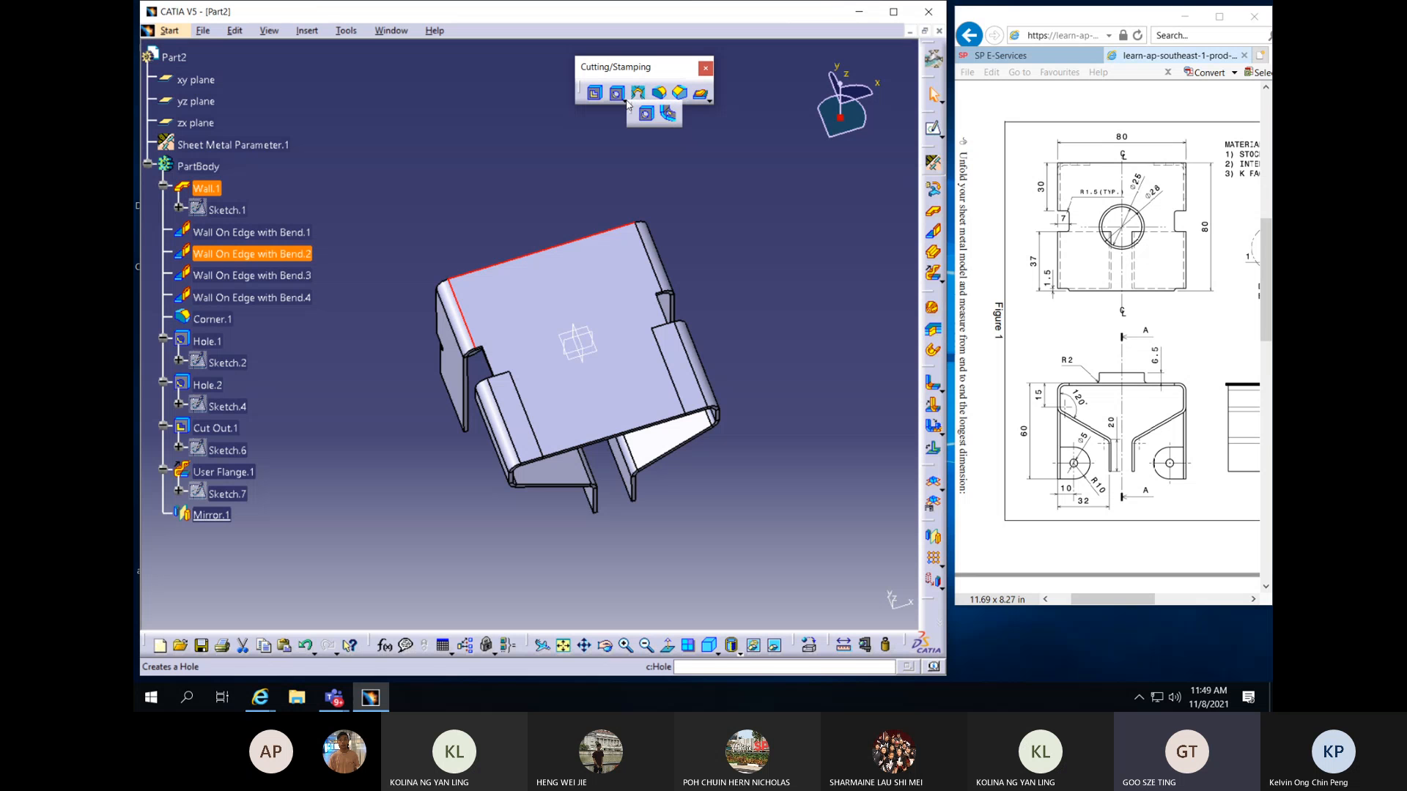
pyautogui.click(710, 101)
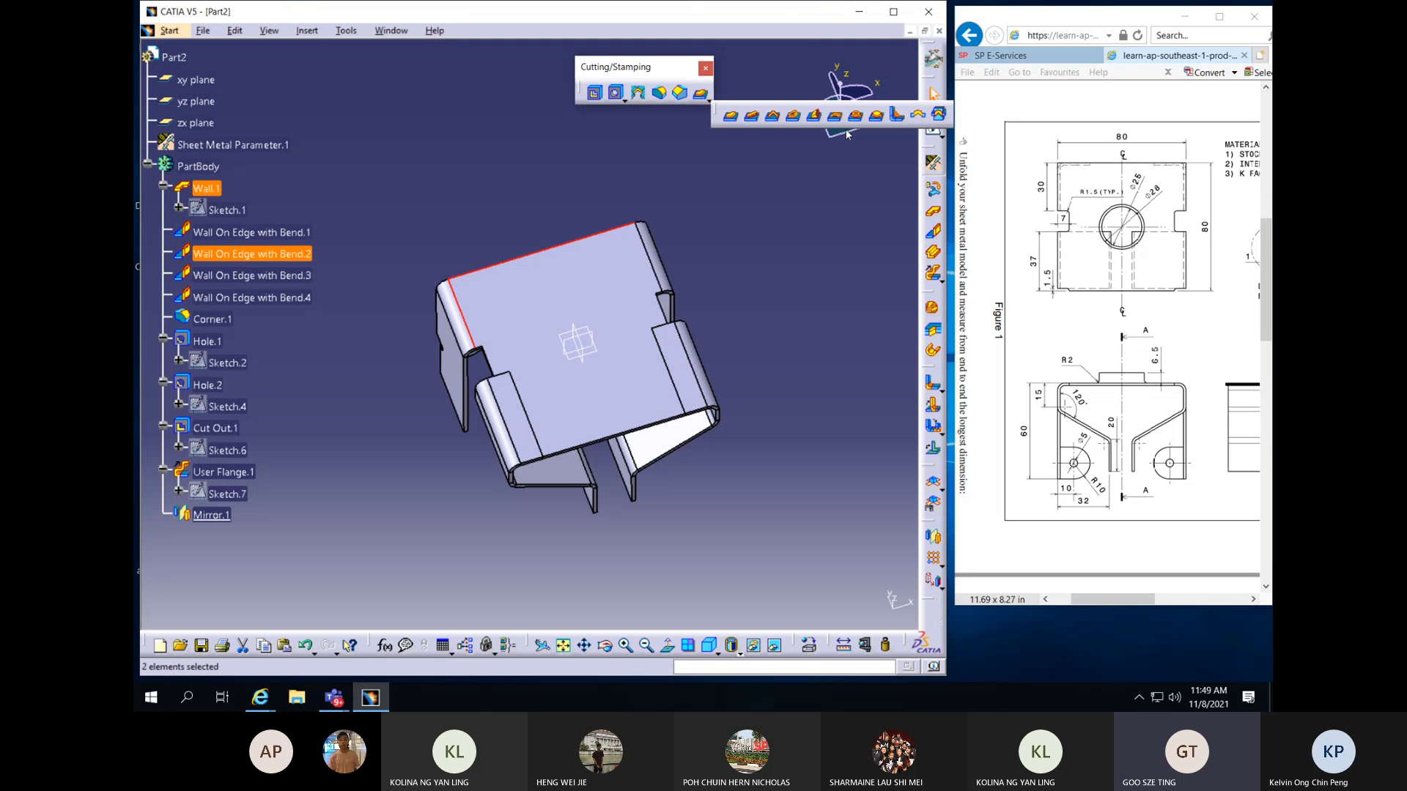
pyautogui.click(855, 115)
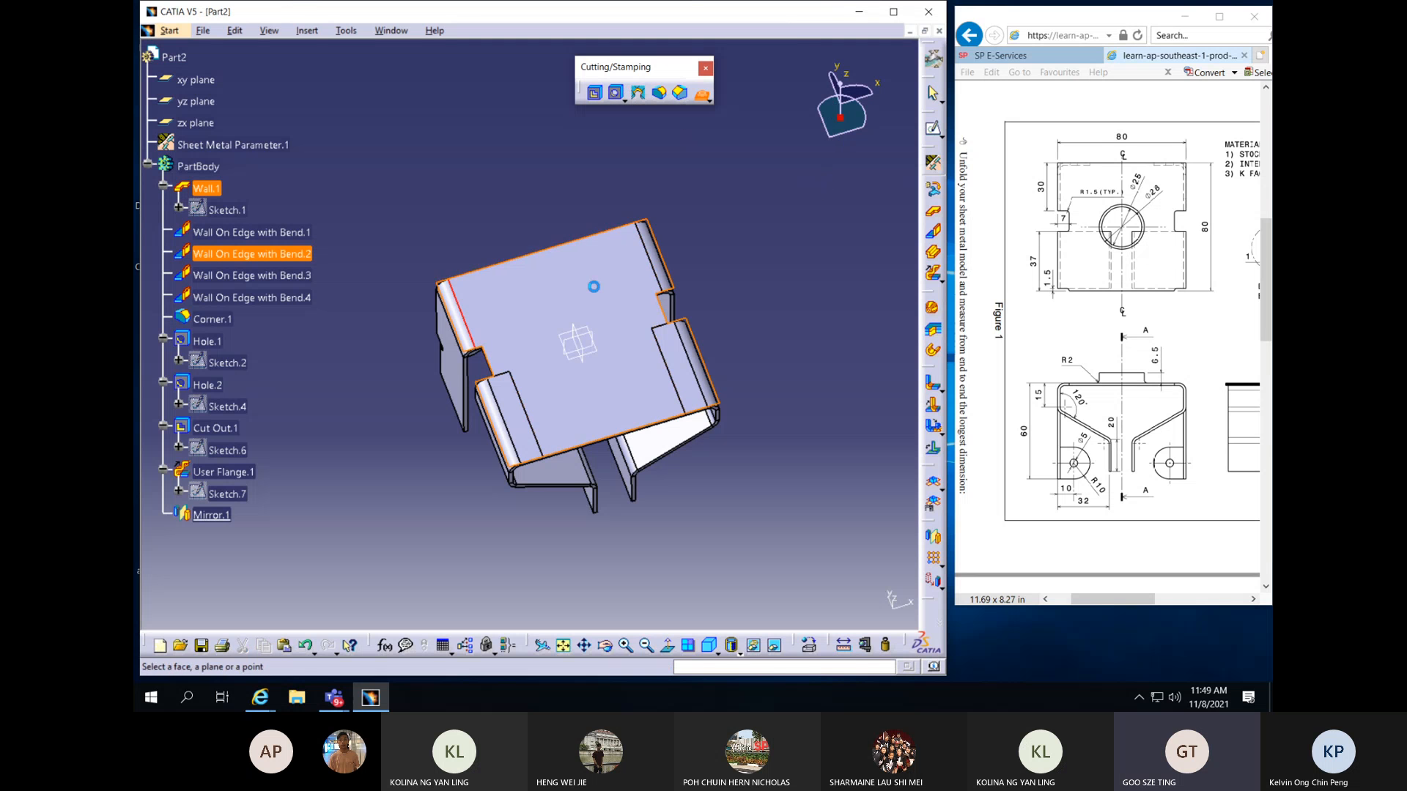
pyautogui.click(663, 241)
pyautogui.moveTo(633, 56); pyautogui.dragTo(675, 55)
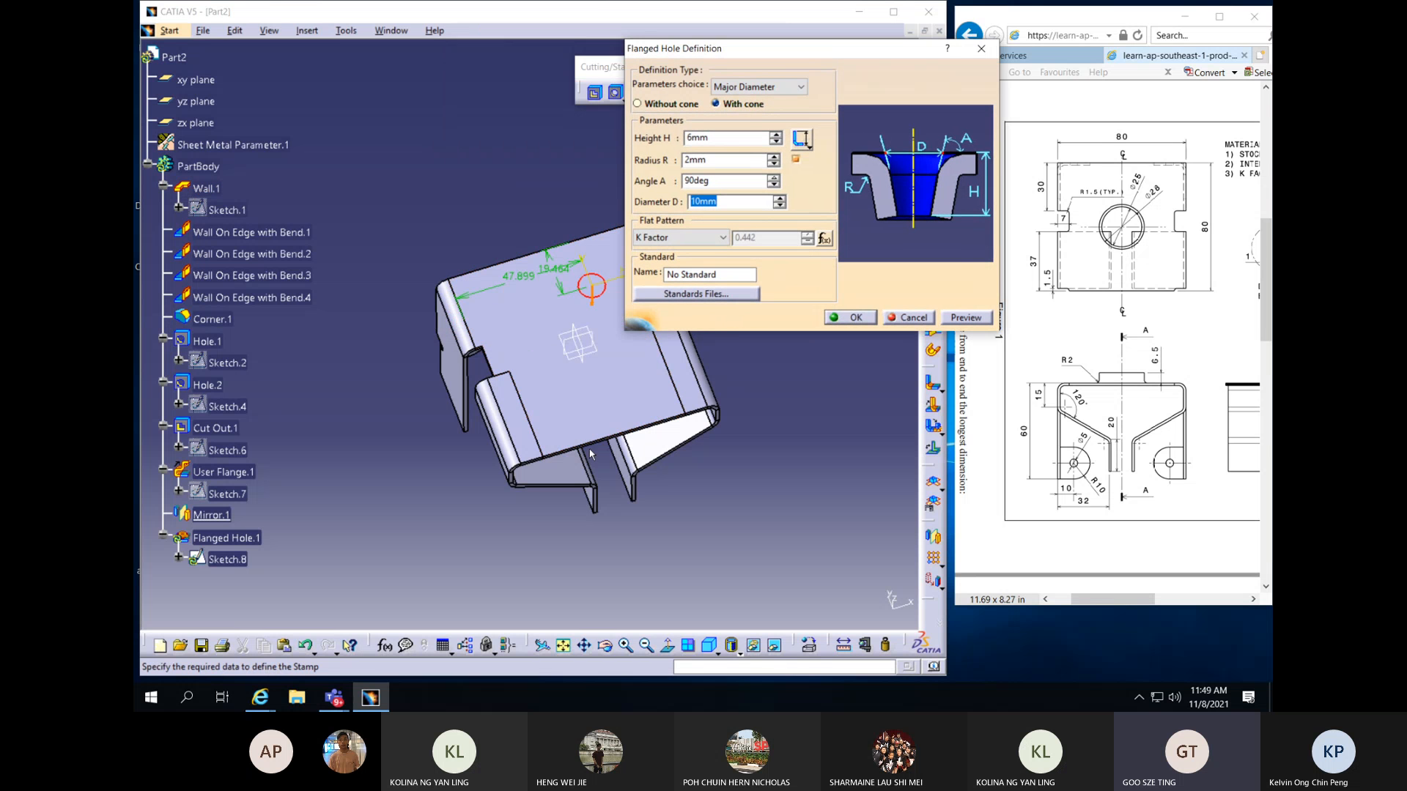
# Set the flanged hole centre's distance from the side bend edge to 40-4.5 mm
pyautogui.moveTo(726, 472); pyautogui.dragTo(549, 427, button='middle')
pyautogui.doubleClick(396, 282)
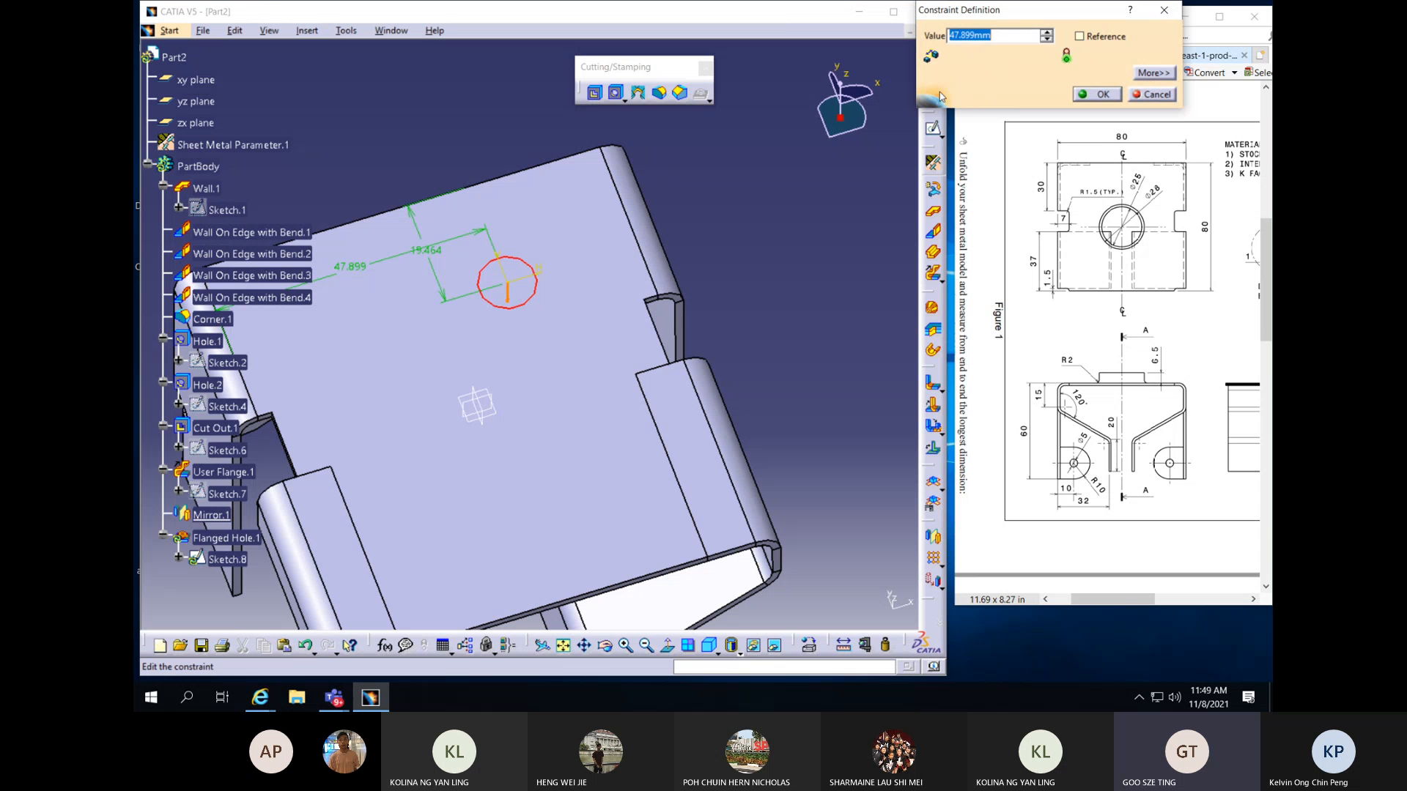
pyautogui.write('40')
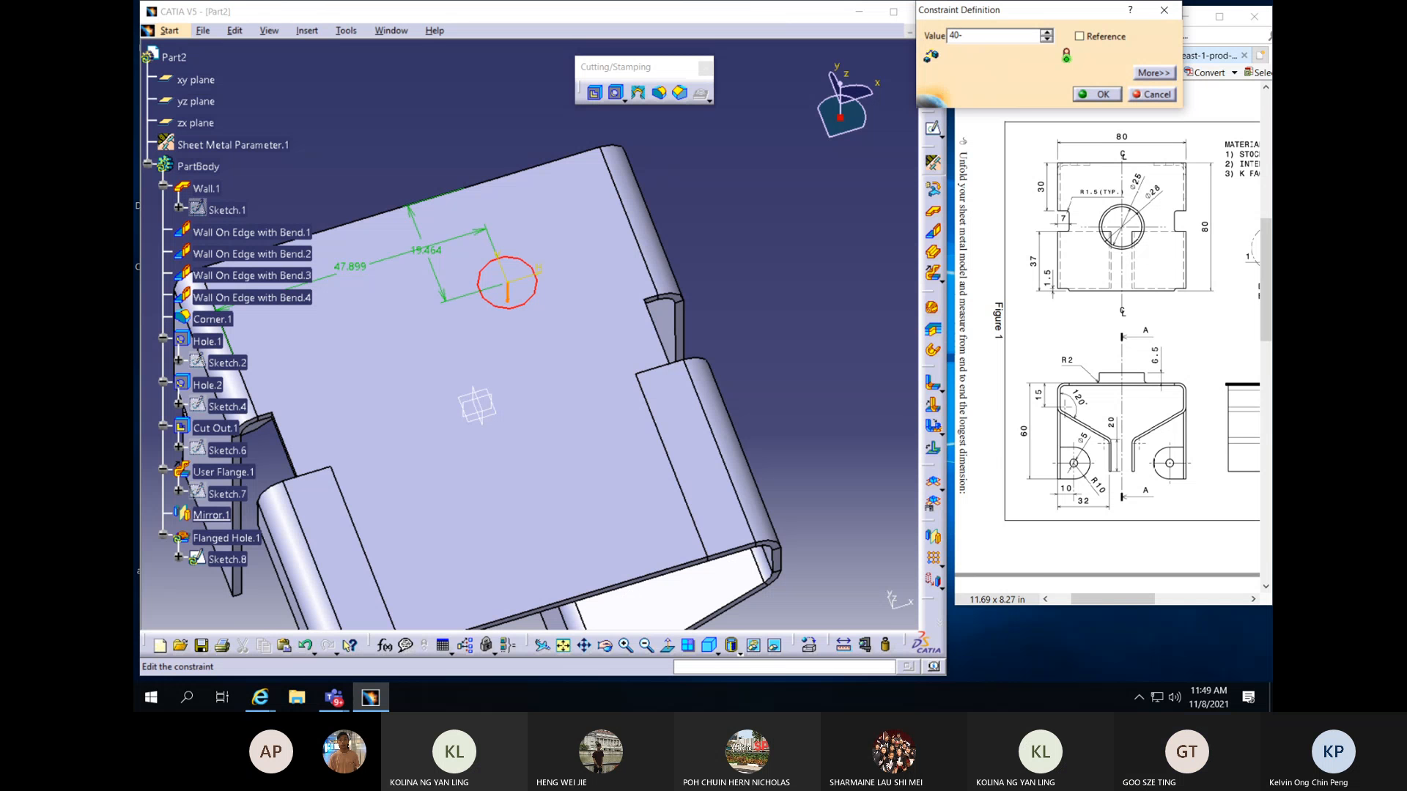
pyautogui.write('-4.5')
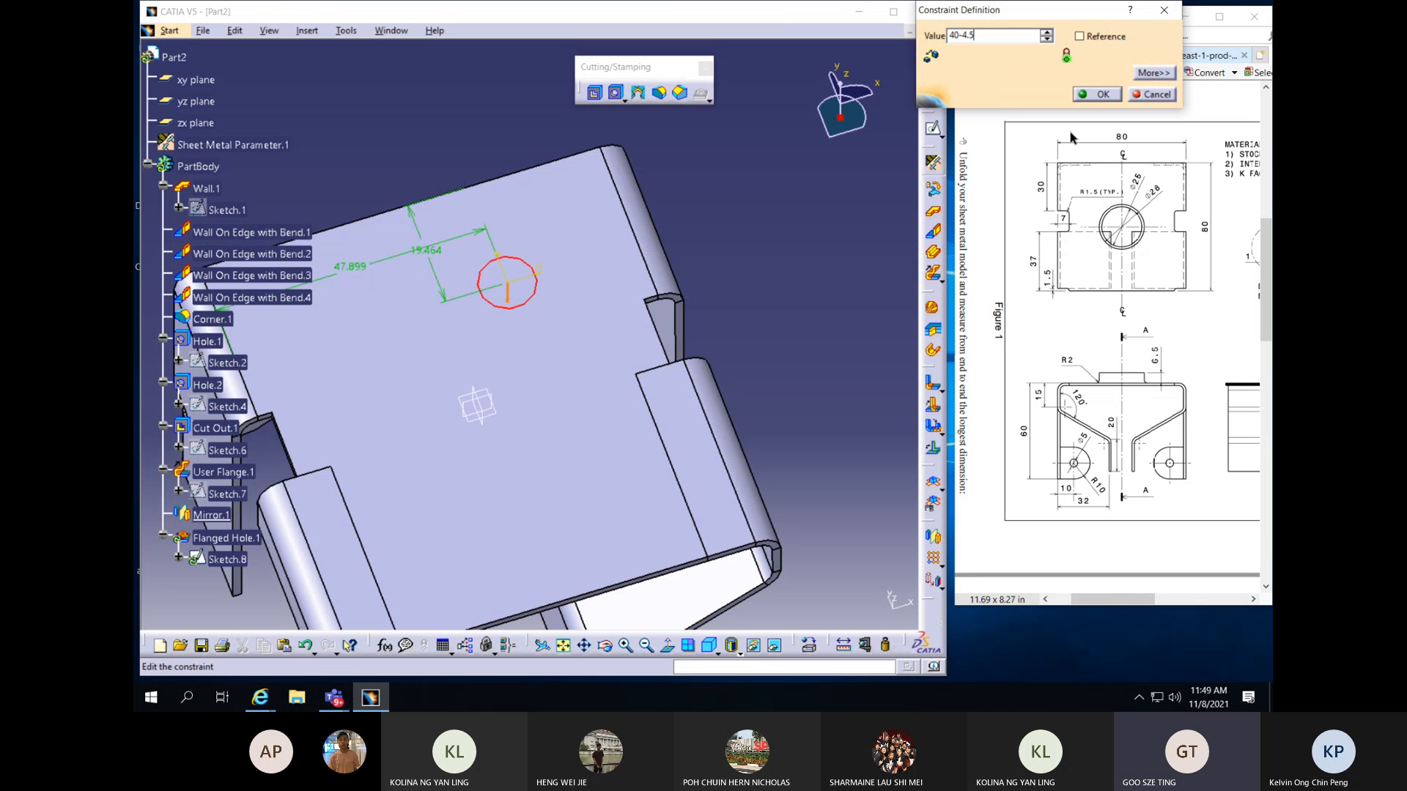
pyautogui.click(1096, 94)
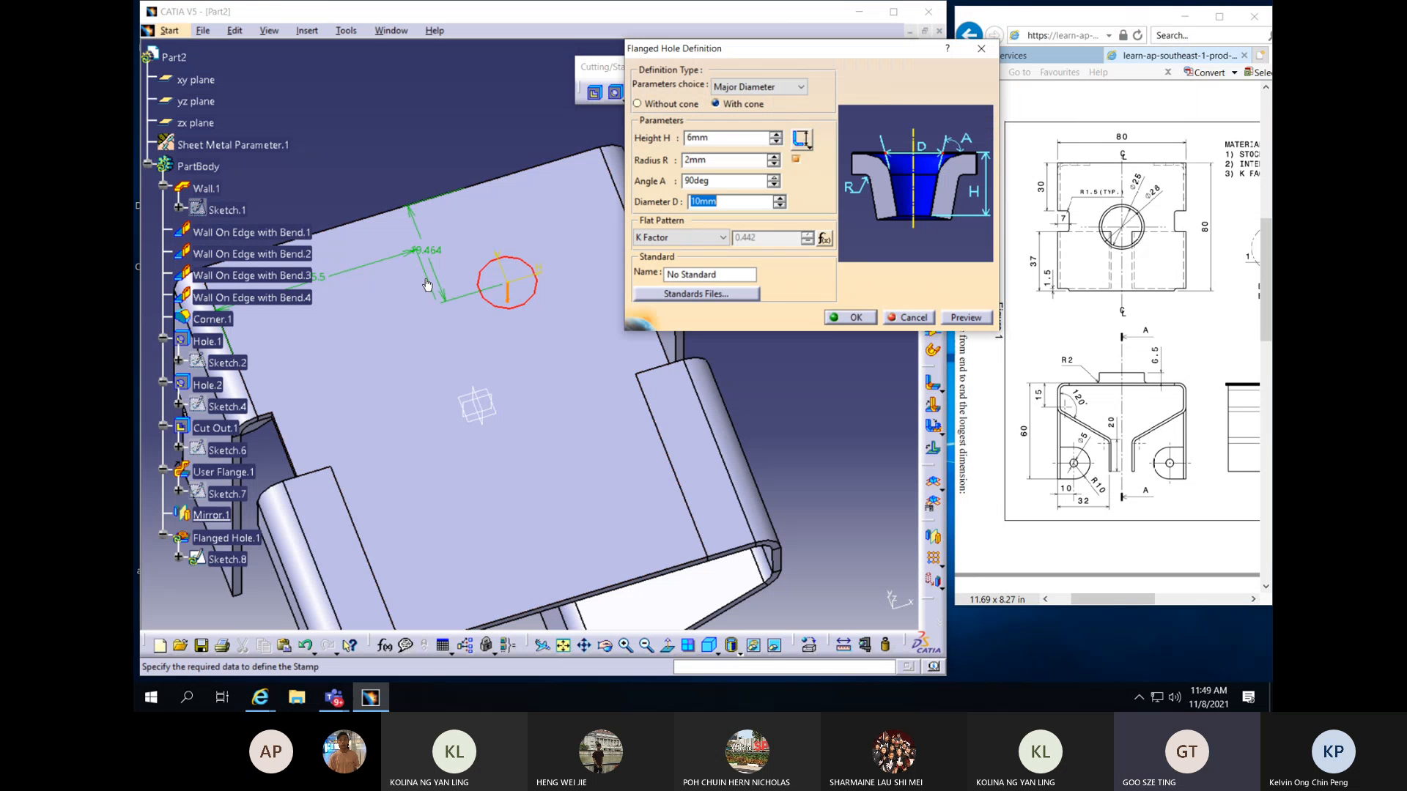
# Set the flanged hole centre's distance from the top plate's rear edge to 40 mm
pyautogui.doubleClick(429, 284)
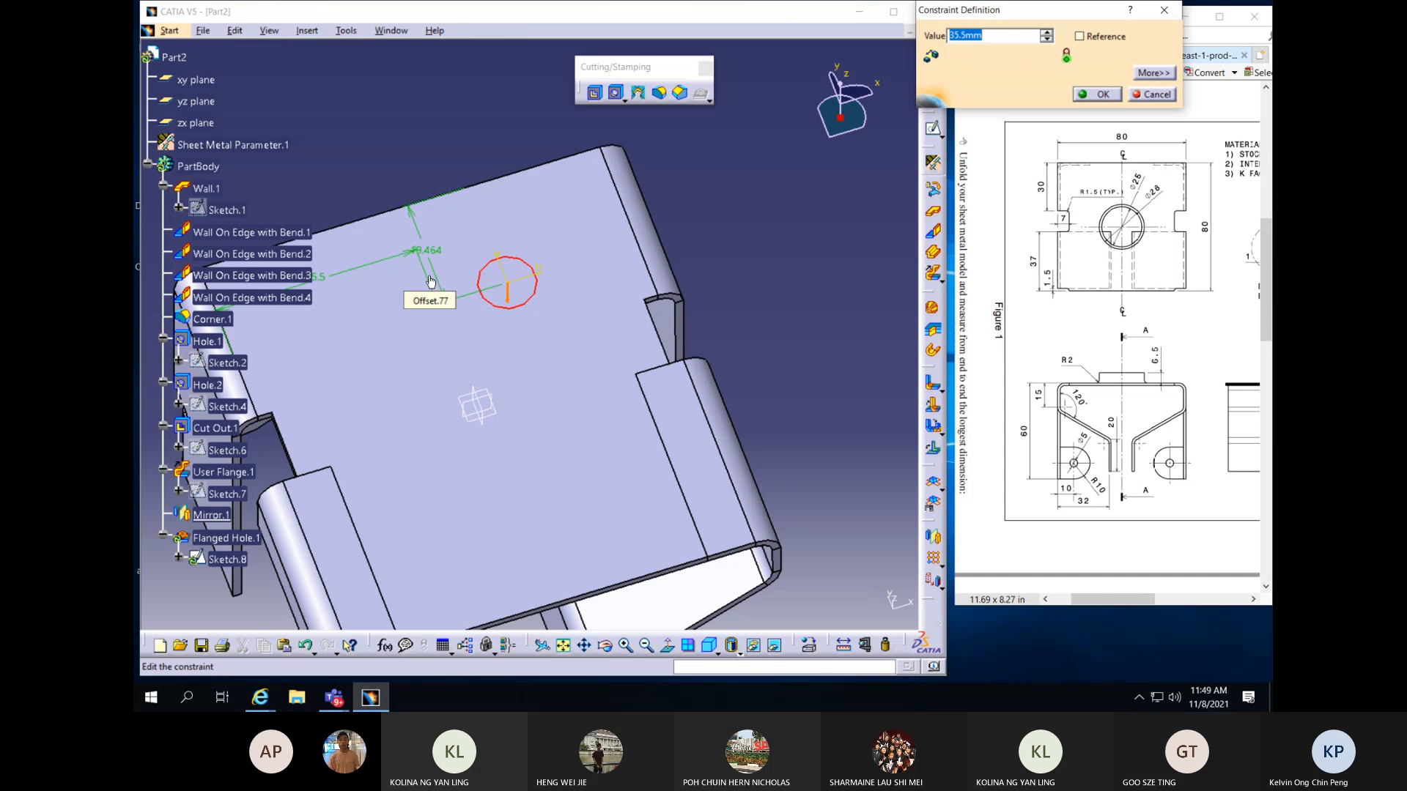
pyautogui.doubleClick(432, 279)
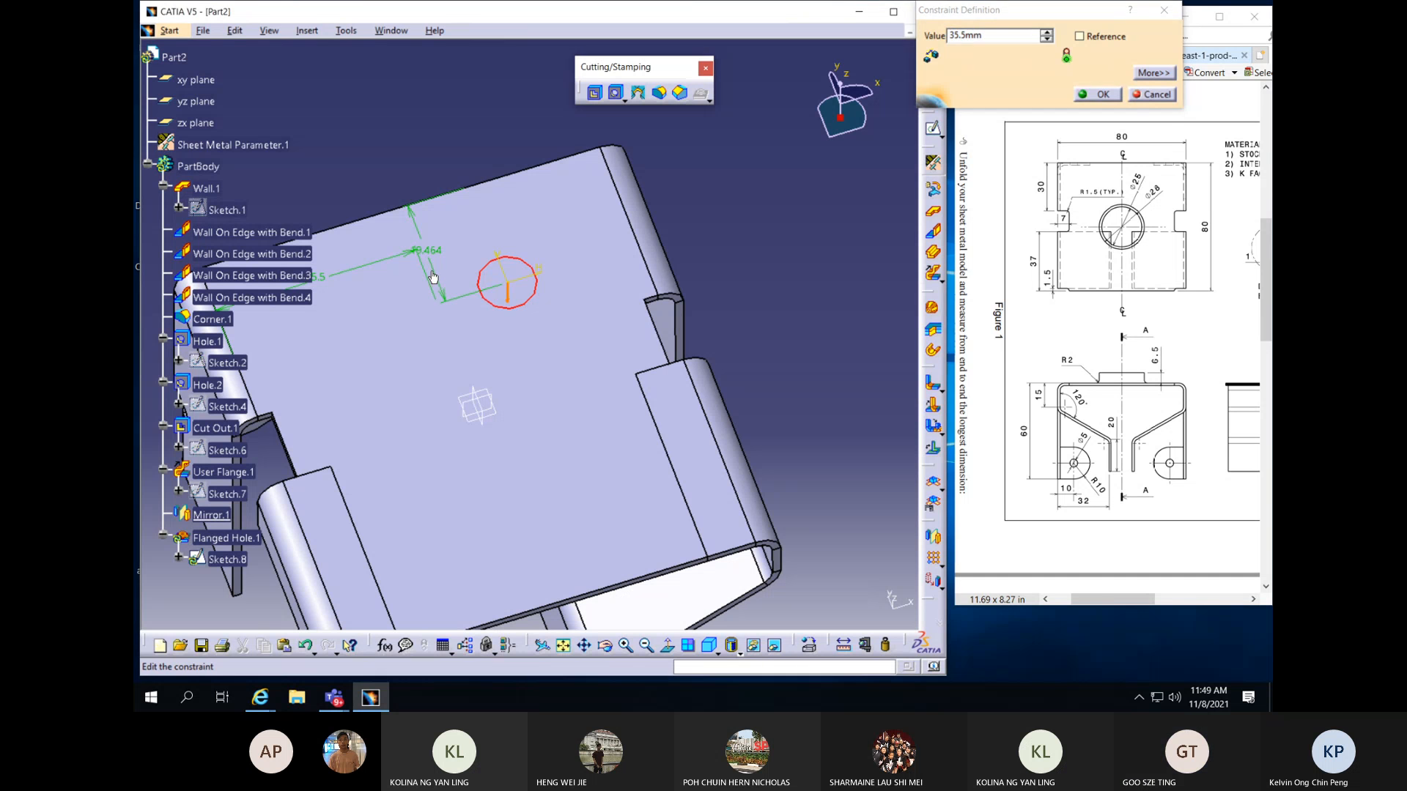
pyautogui.write('40')
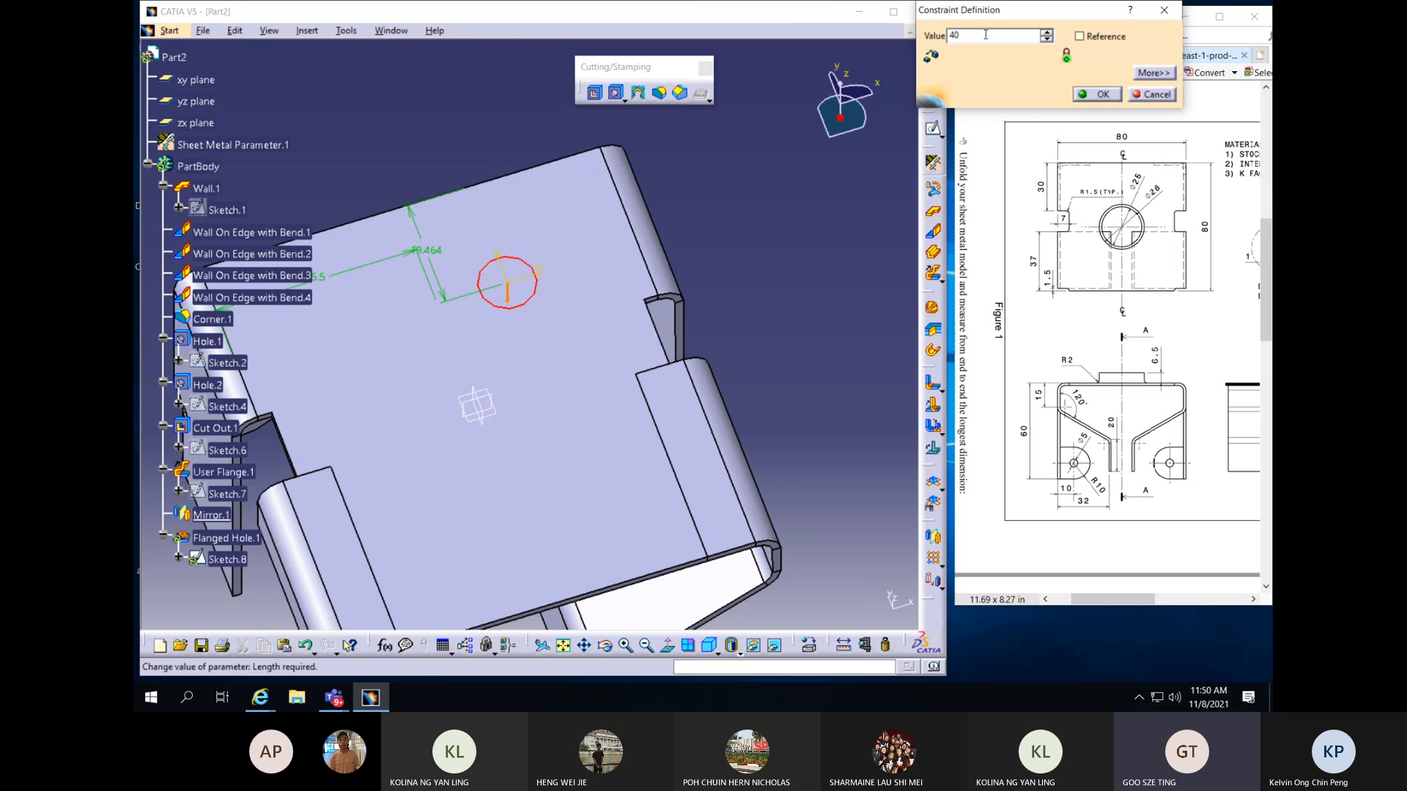
pyautogui.press('Return')
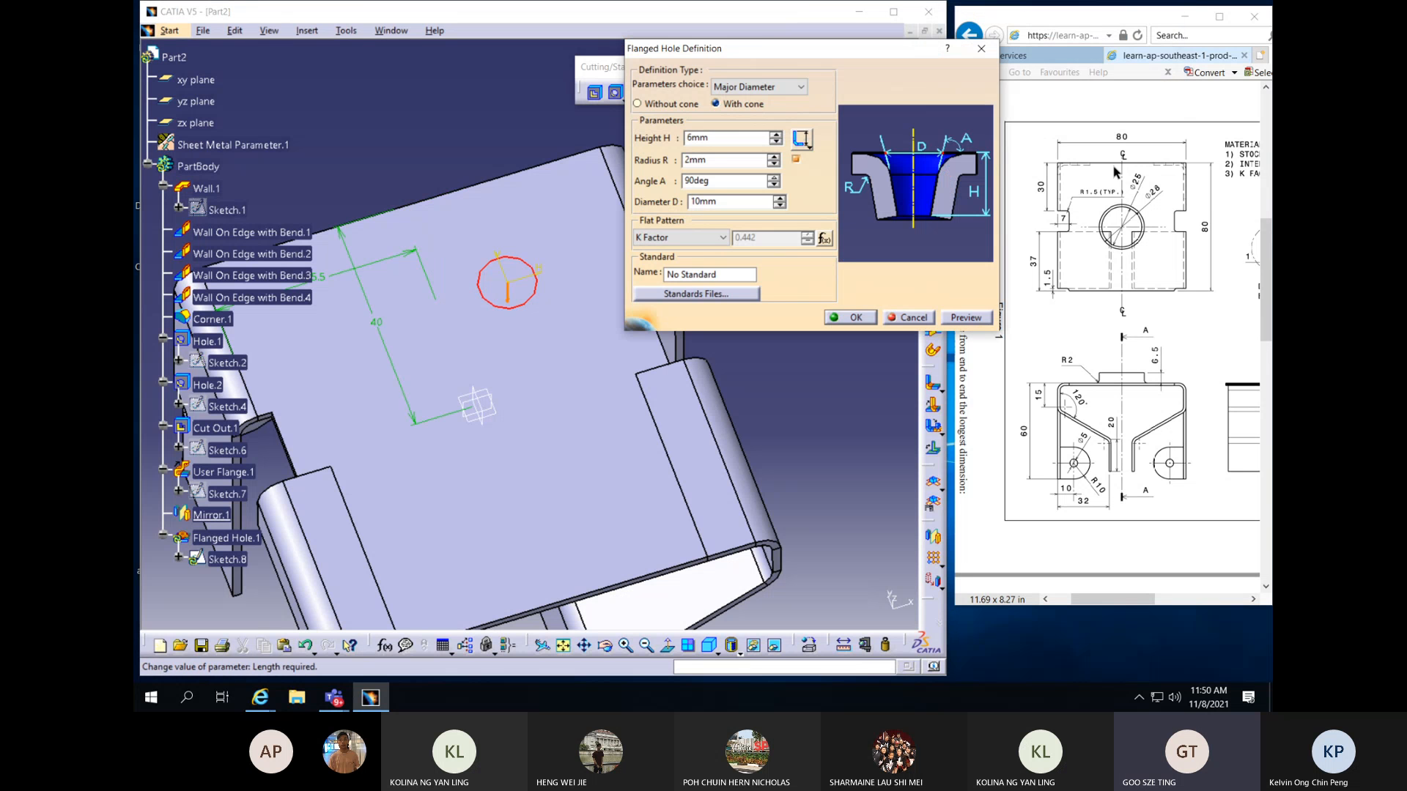
# Preview the flanged hole and reverse its direction so the flange projects upward from the top plate
pyautogui.click(965, 318)
pyautogui.moveTo(486, 427); pyautogui.dragTo(597, 341, button='middle')
pyautogui.moveTo(891, 457); pyautogui.dragTo(897, 376, button='middle')
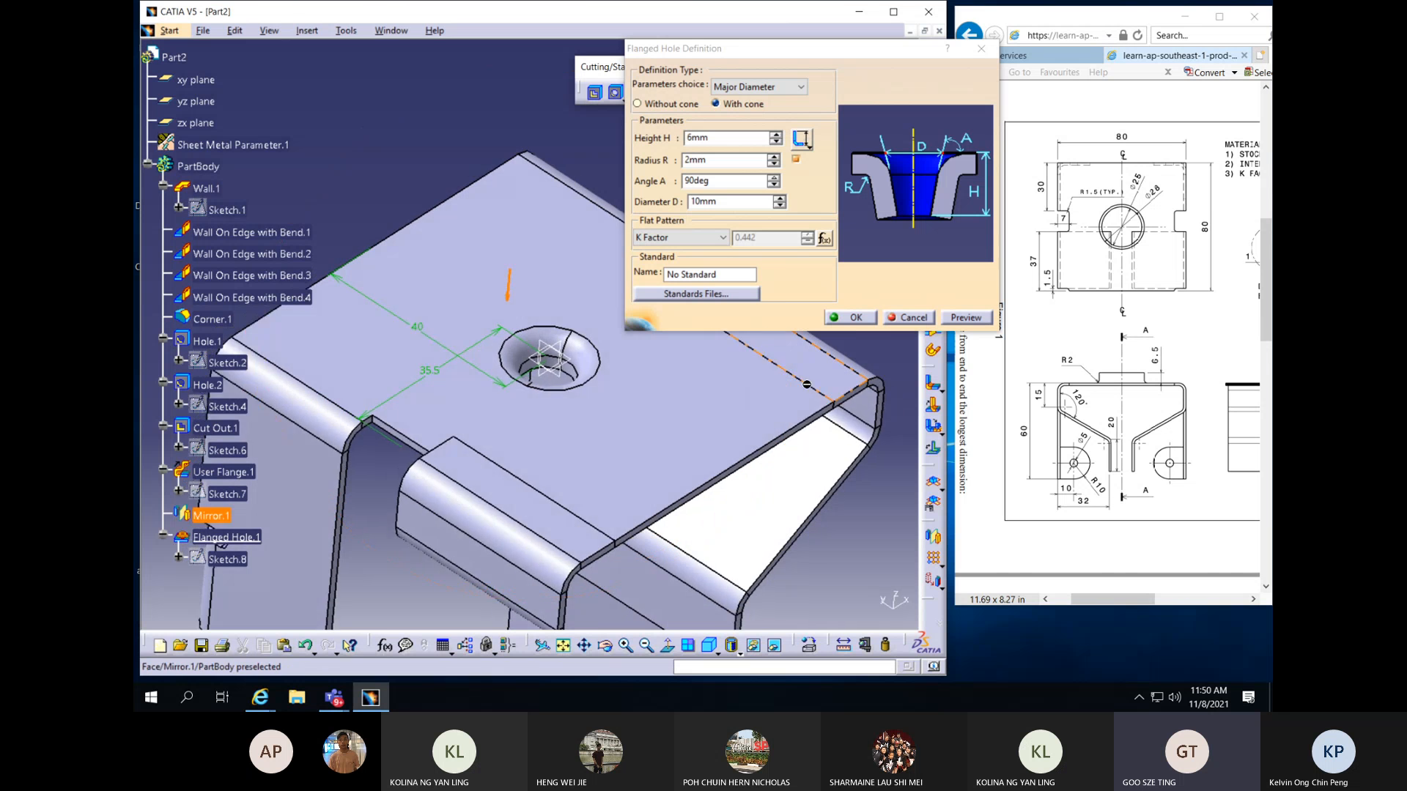
pyautogui.moveTo(803, 395); pyautogui.dragTo(767, 435, button='middle')
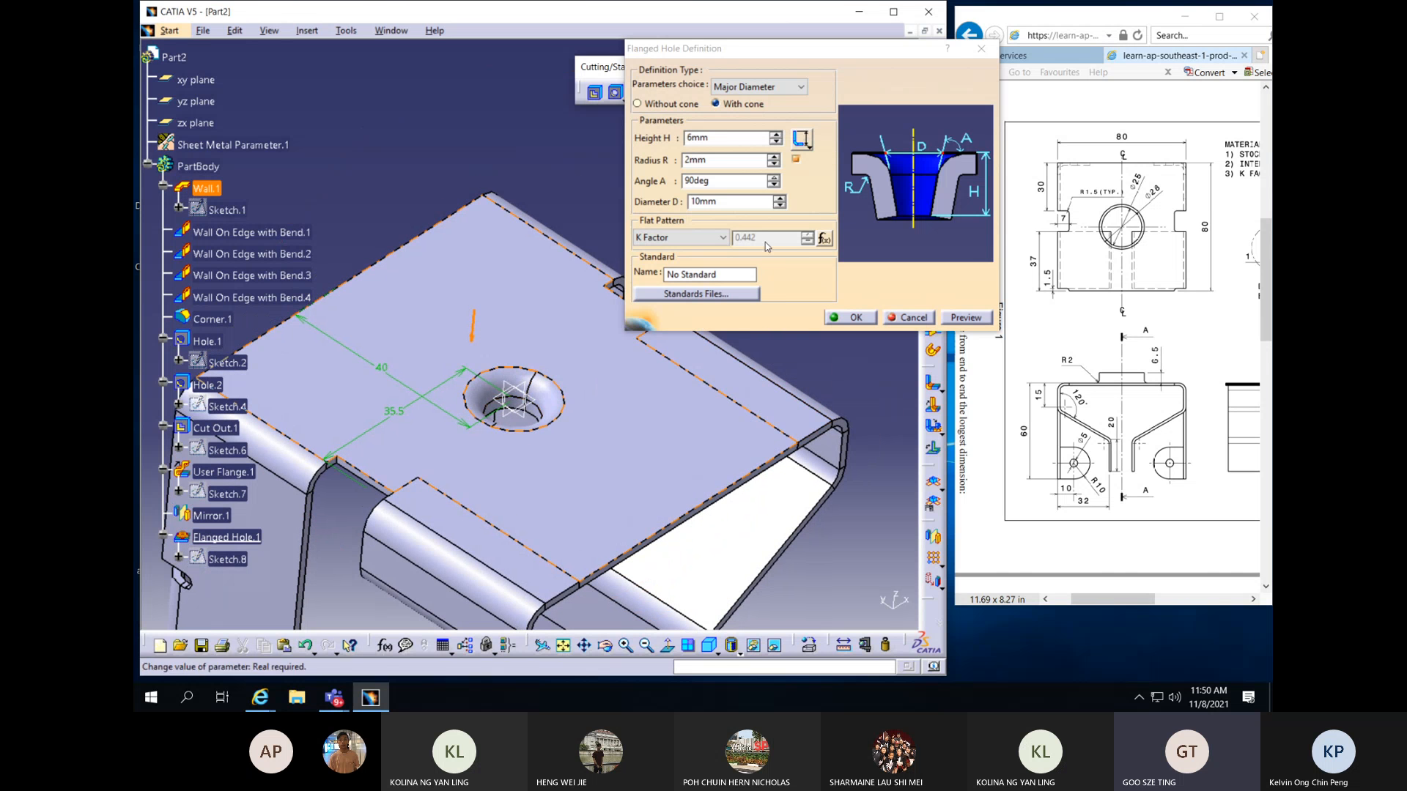
pyautogui.click(472, 334)
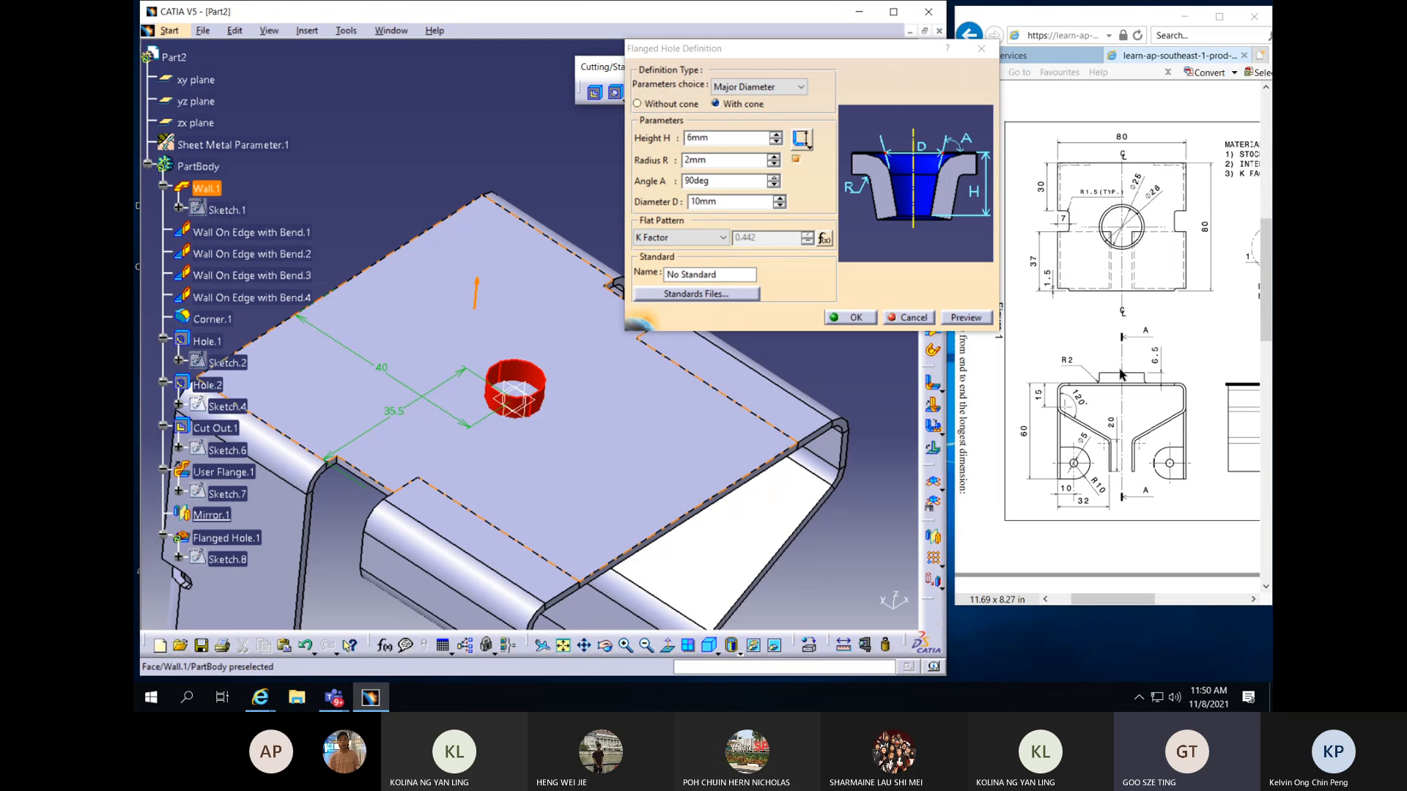
# Set the flanged hole's height to 6.5 mm and diameter to 25 mm, preview it and create the feature
pyautogui.click(696, 139)
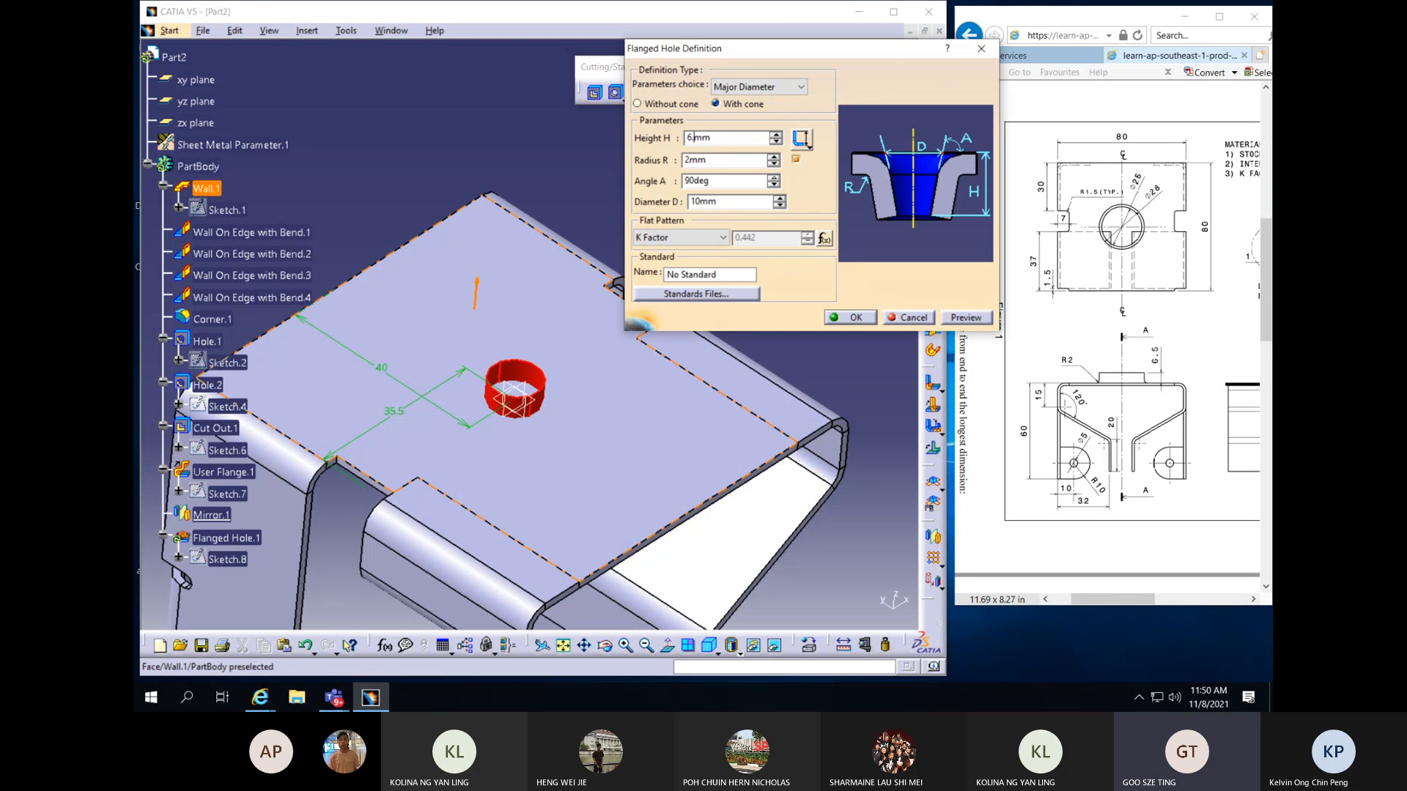
pyautogui.write('5')
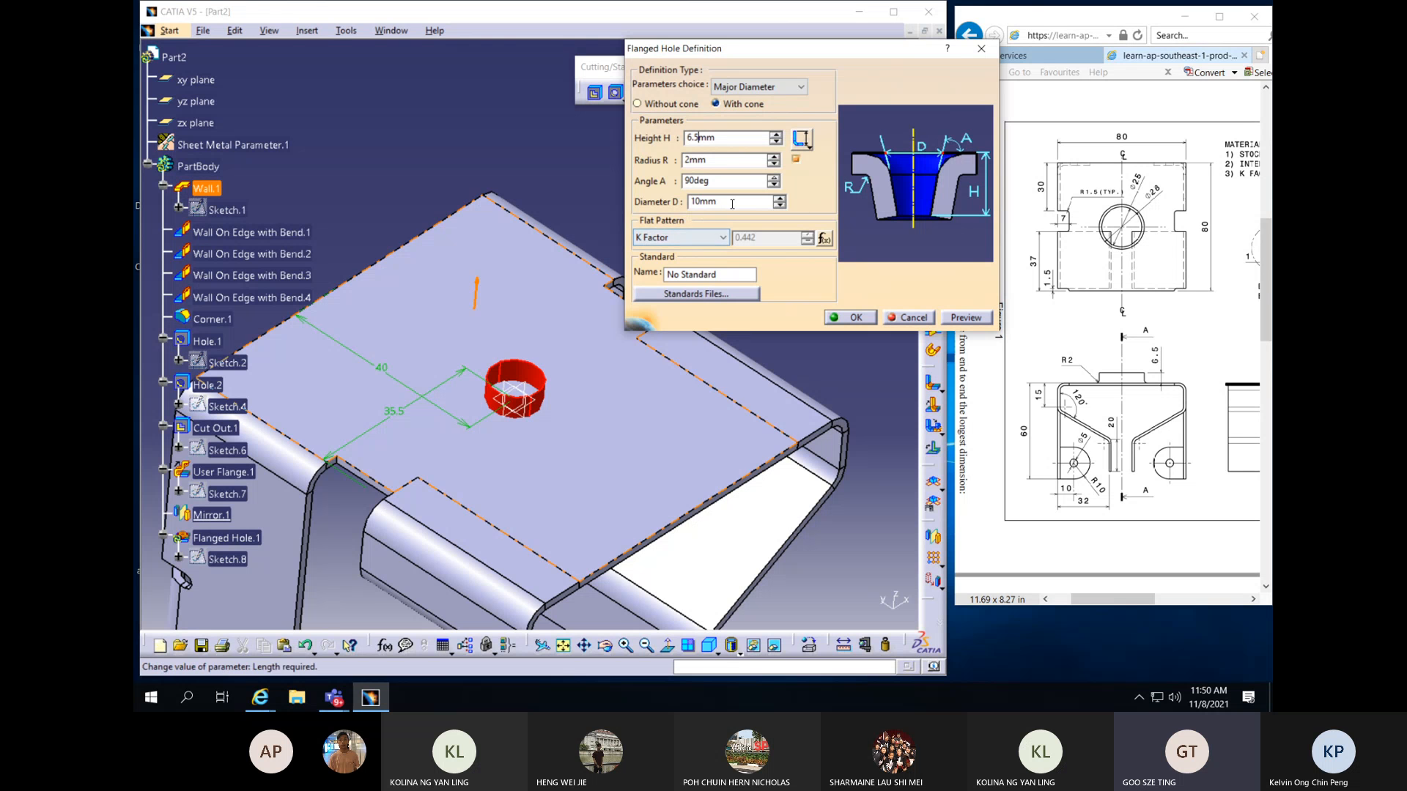
pyautogui.moveTo(722, 202); pyautogui.dragTo(633, 214)
pyautogui.write('25')
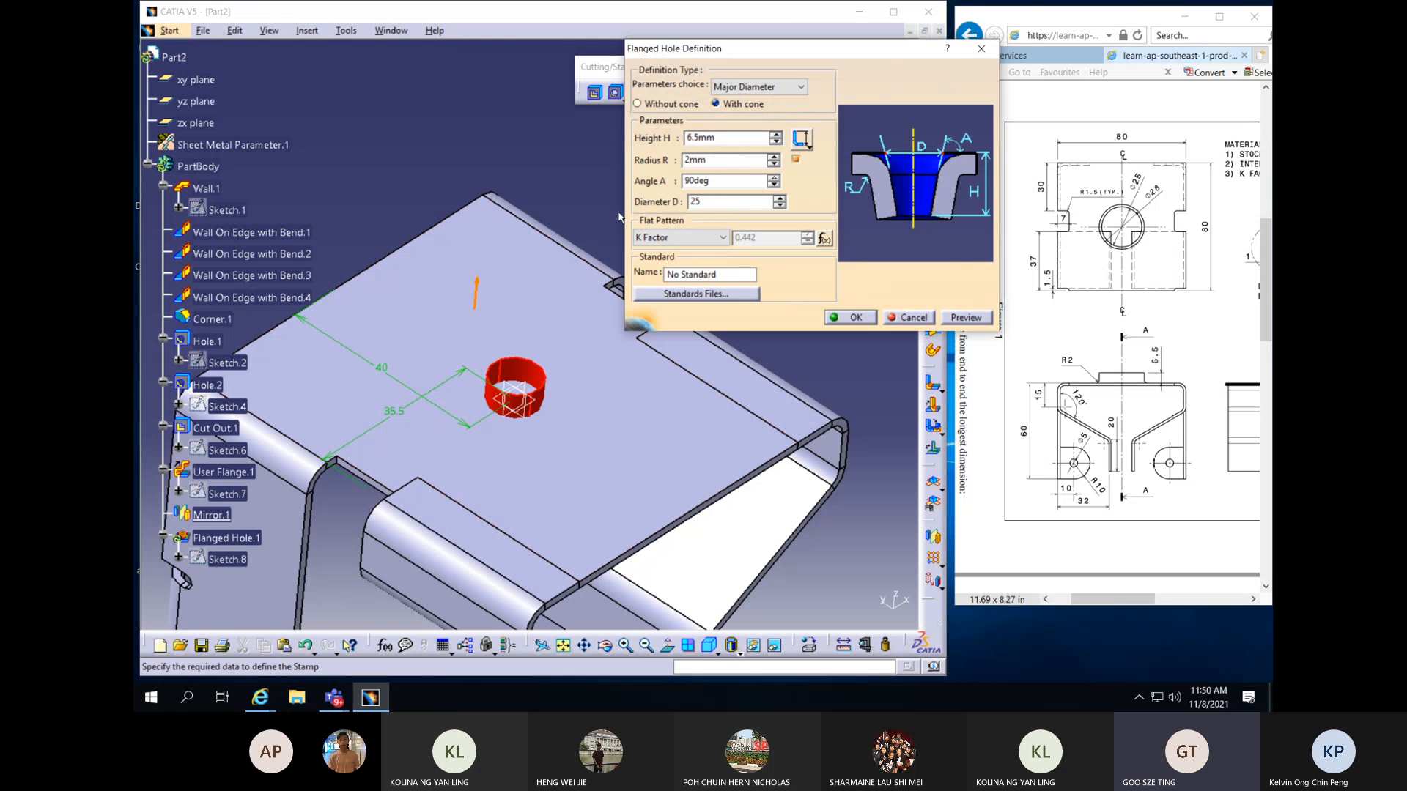
pyautogui.click(980, 320)
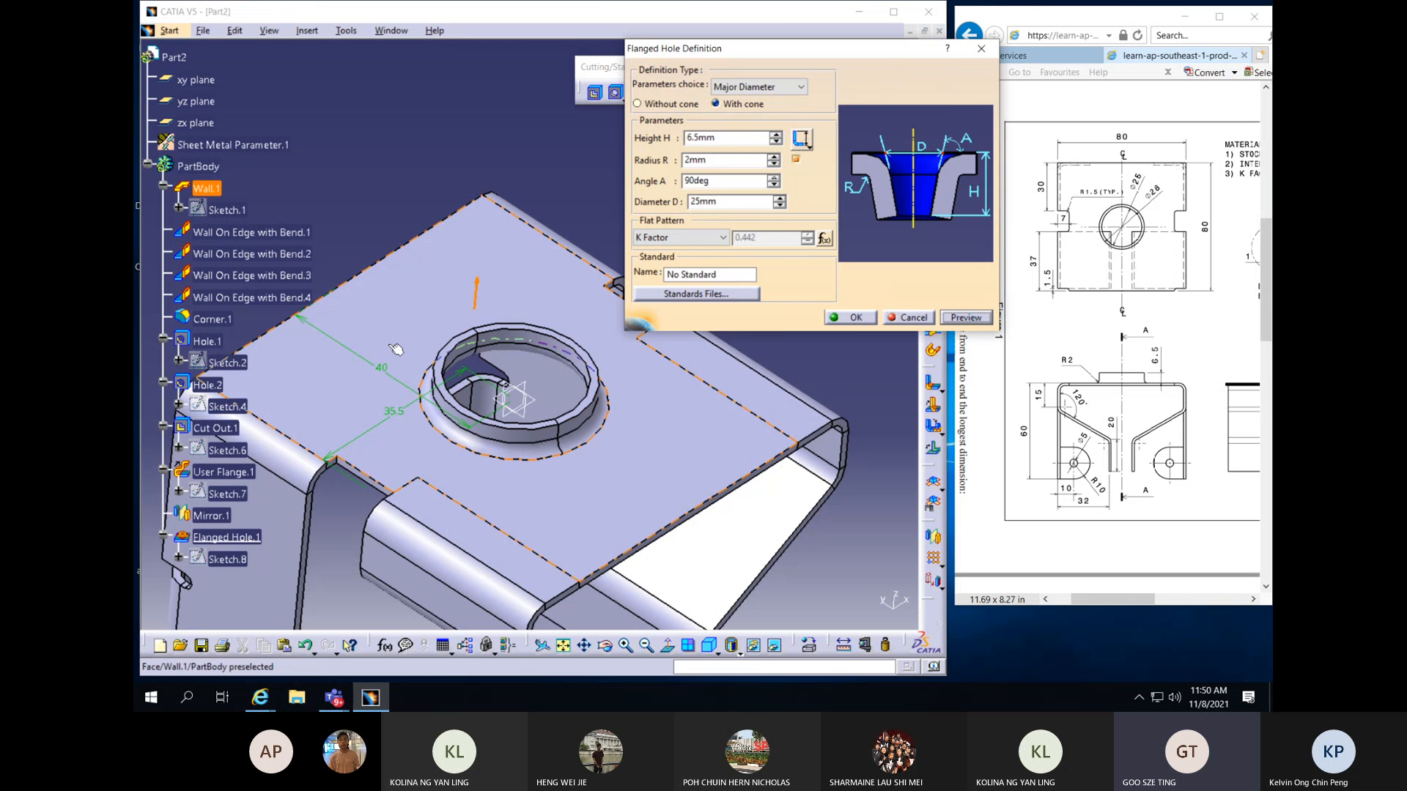
pyautogui.click(855, 318)
# Unfold the finished bracket into its flat view
pyautogui.moveTo(716, 424); pyautogui.dragTo(535, 370, button='middle')
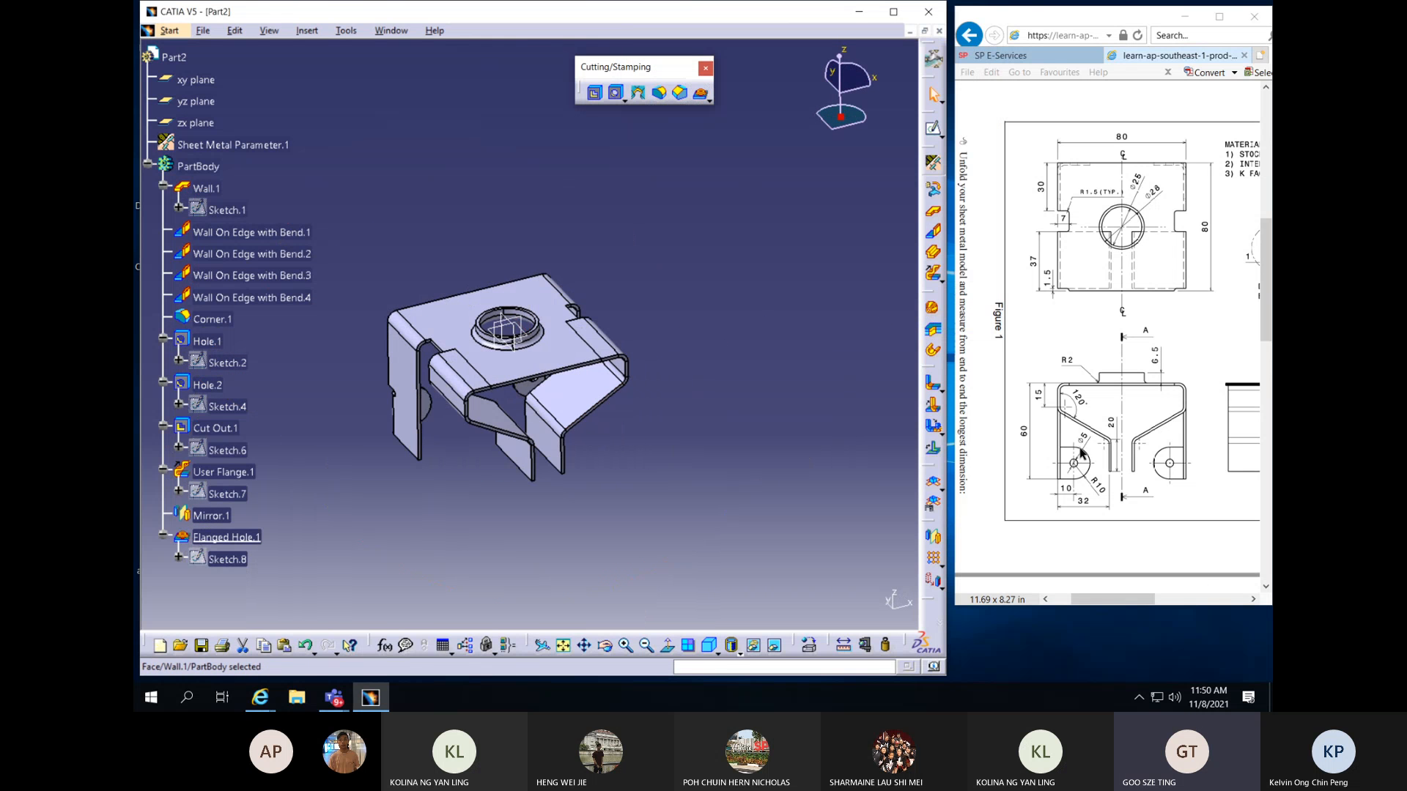
pyautogui.moveTo(560, 462); pyautogui.dragTo(590, 449, button='middle')
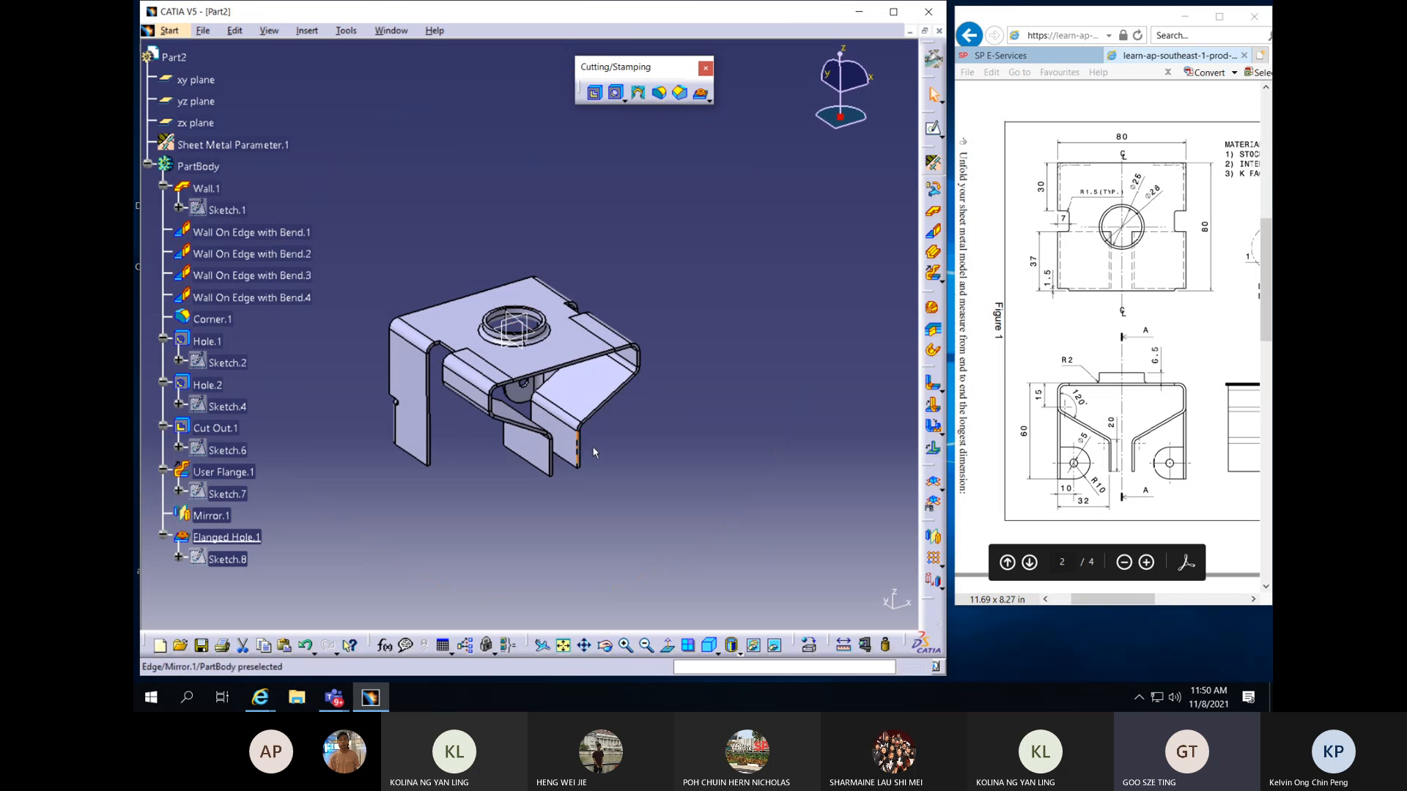
pyautogui.moveTo(720, 441); pyautogui.dragTo(757, 381, button='middle')
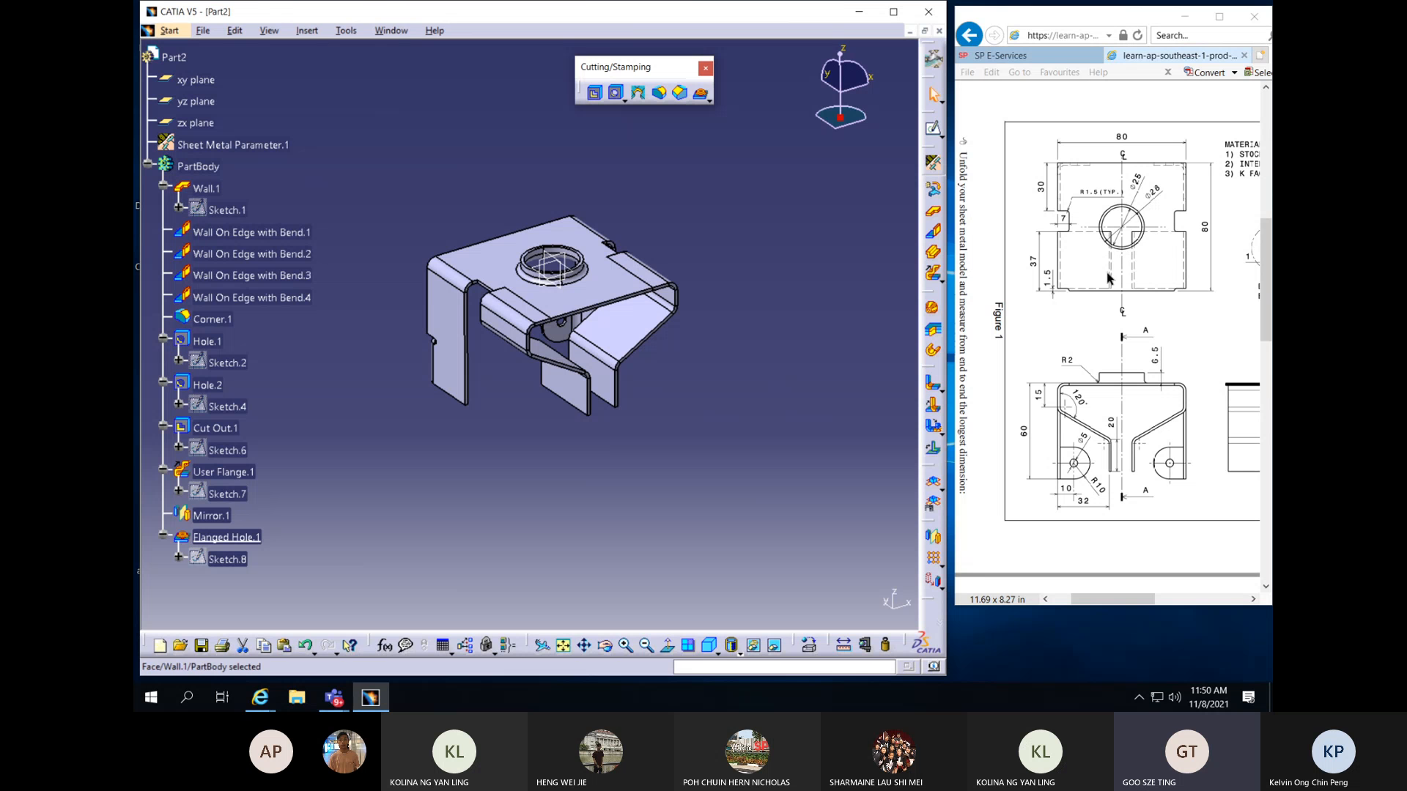
pyautogui.click(935, 485)
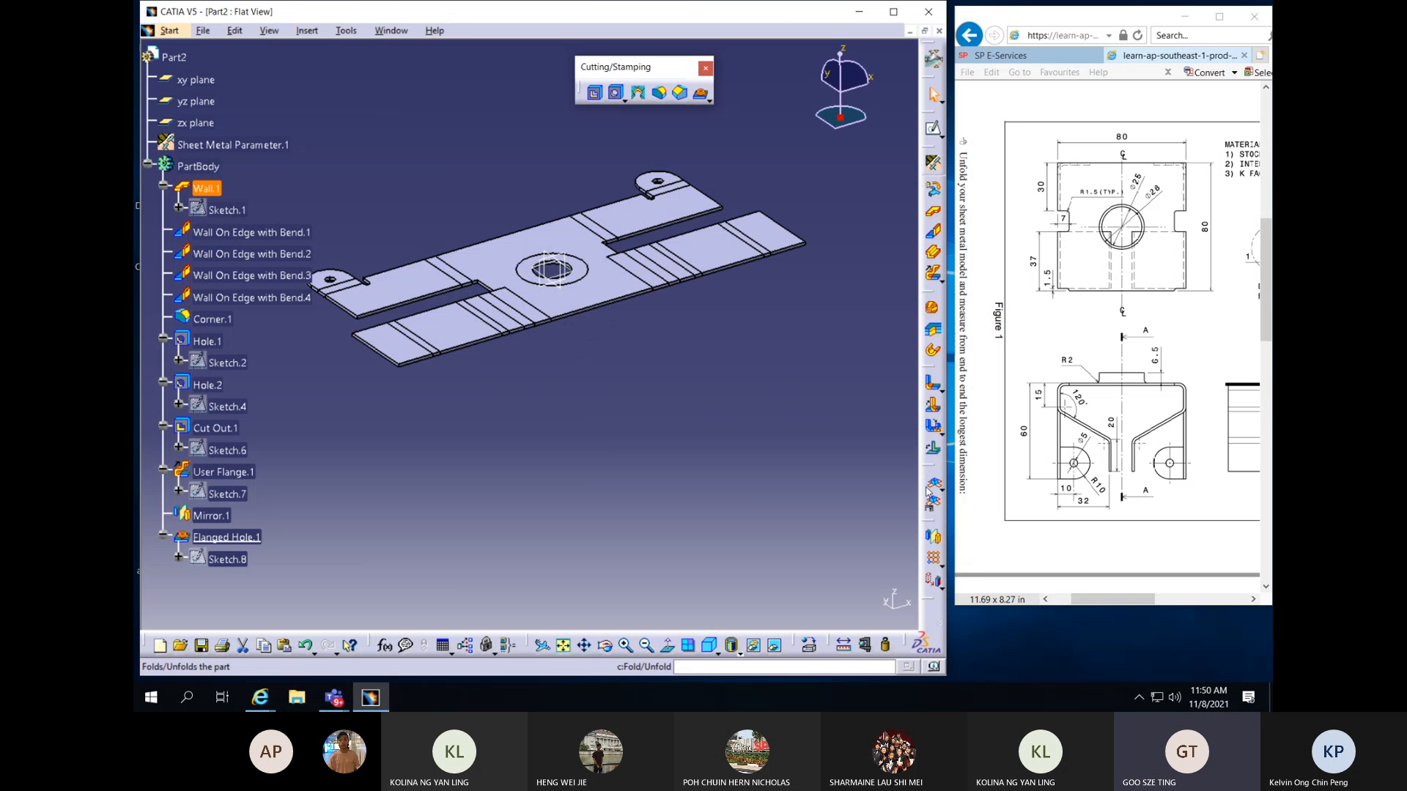
# Measure the distance between the outer end edges of the two unfolded angled flanges in the flat pattern
pyautogui.click(438, 364)
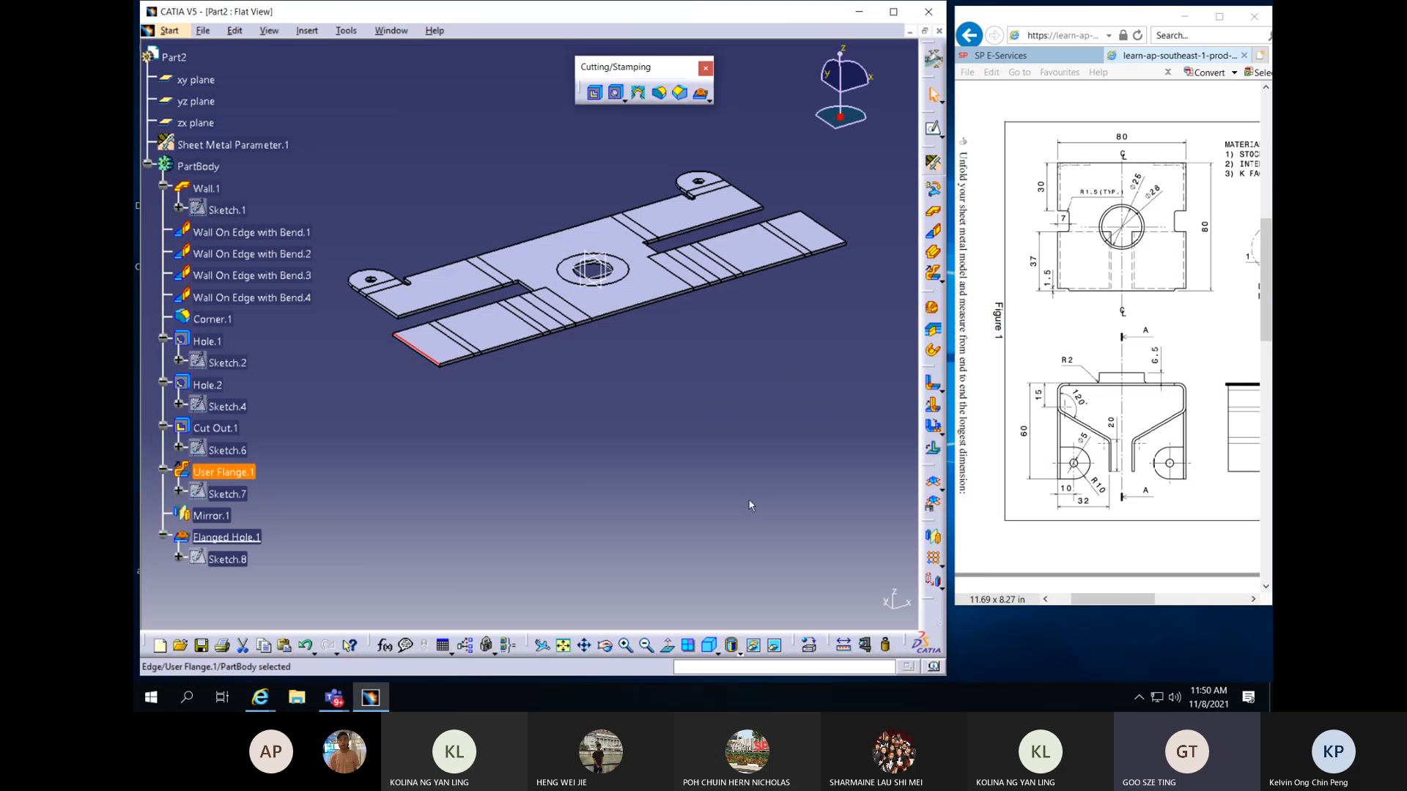
pyautogui.click(843, 645)
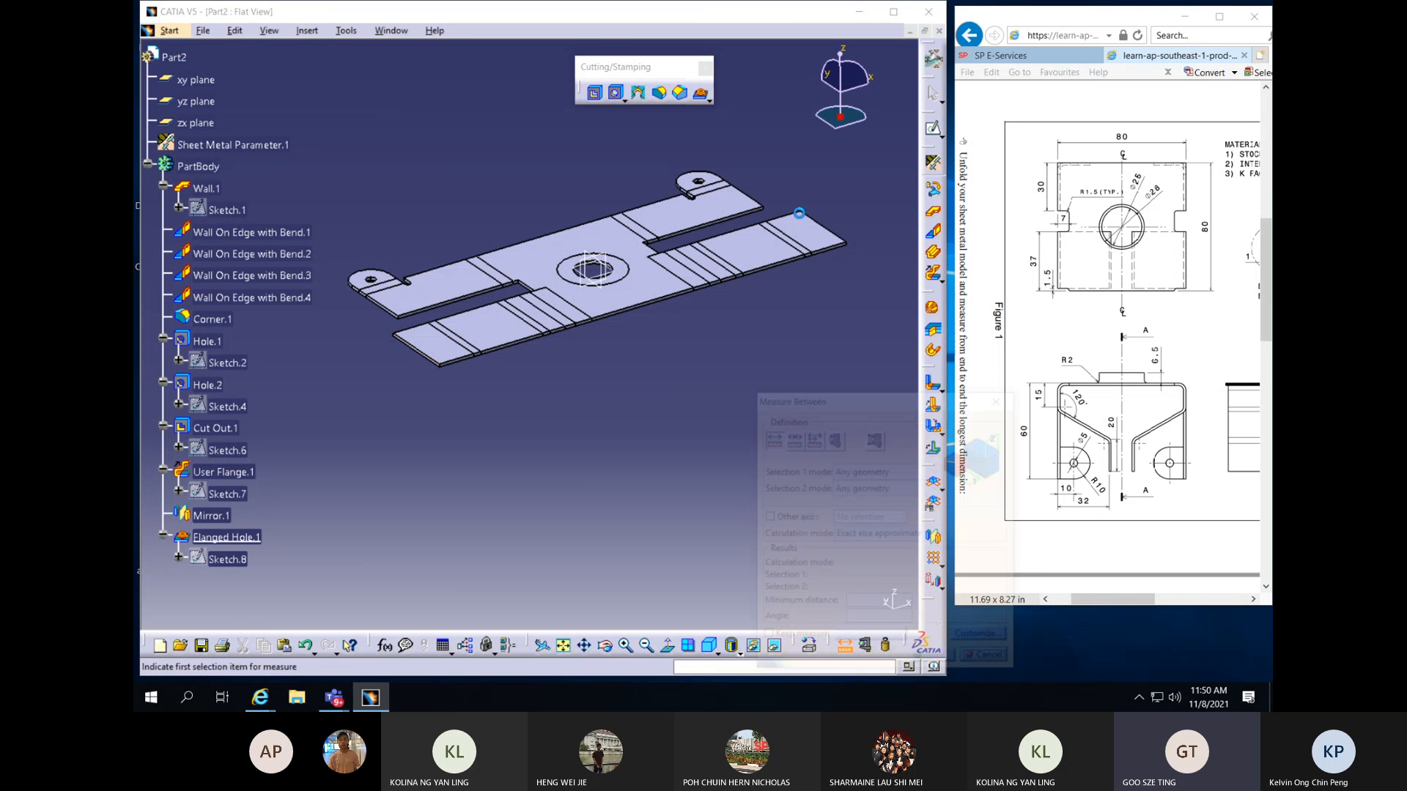
pyautogui.click(819, 228)
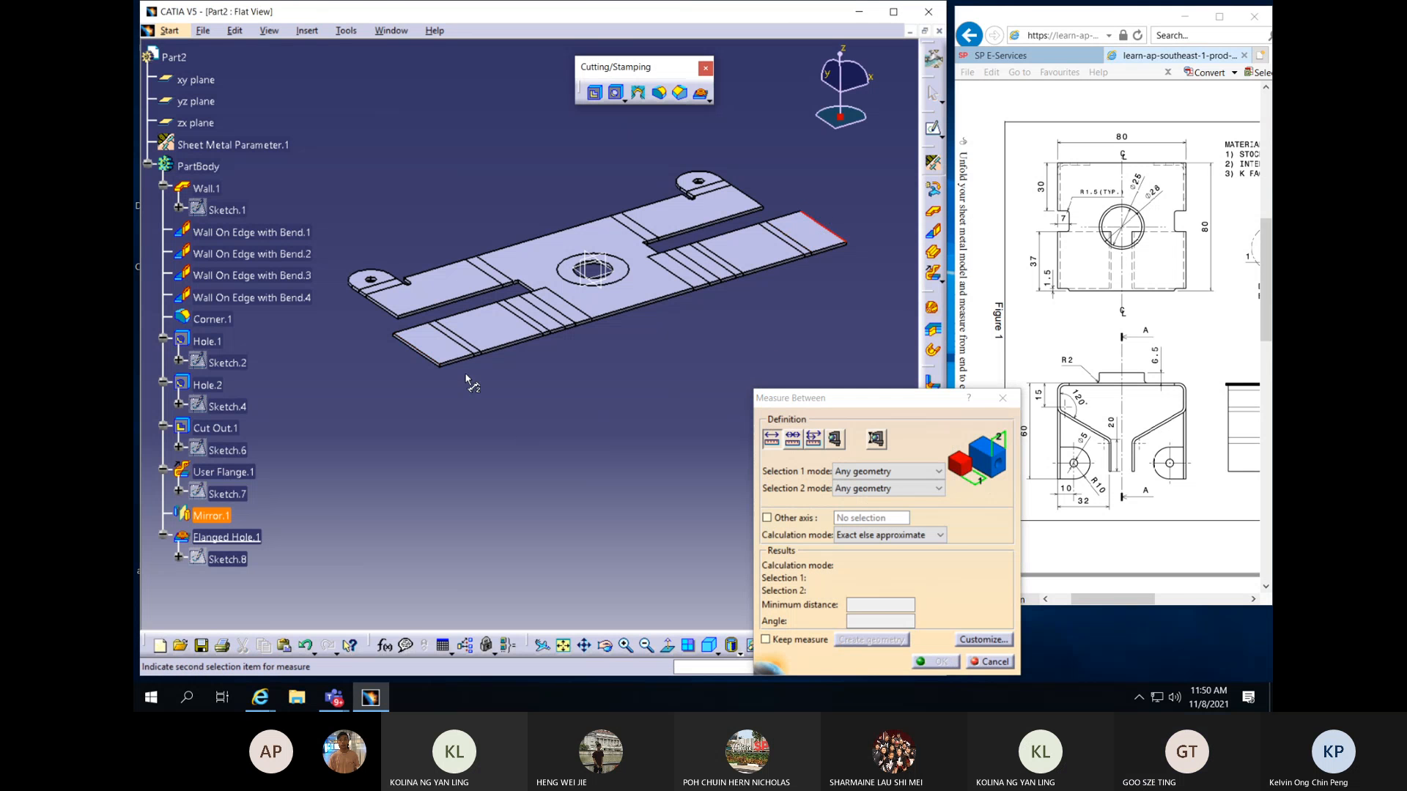
pyautogui.click(421, 351)
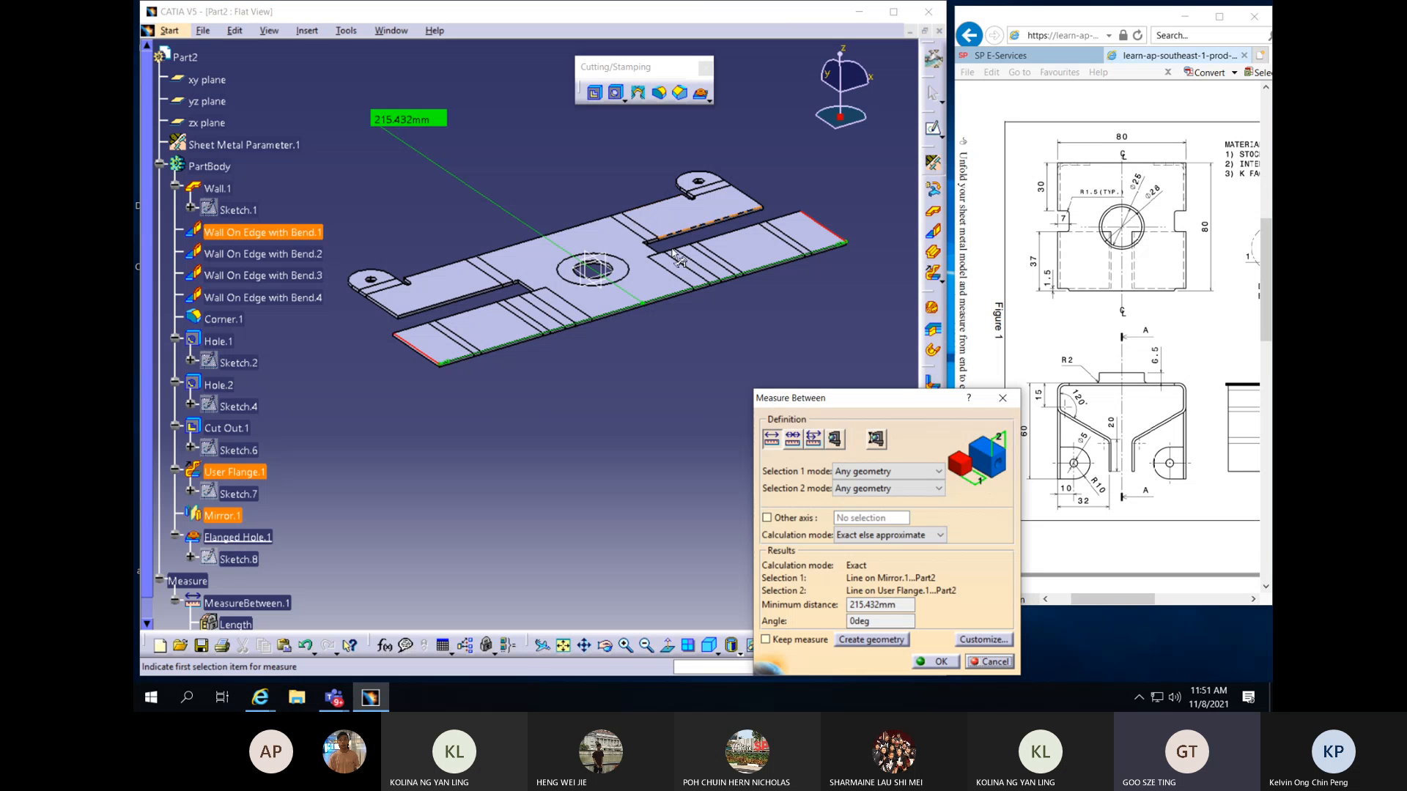
pyautogui.click(1004, 399)
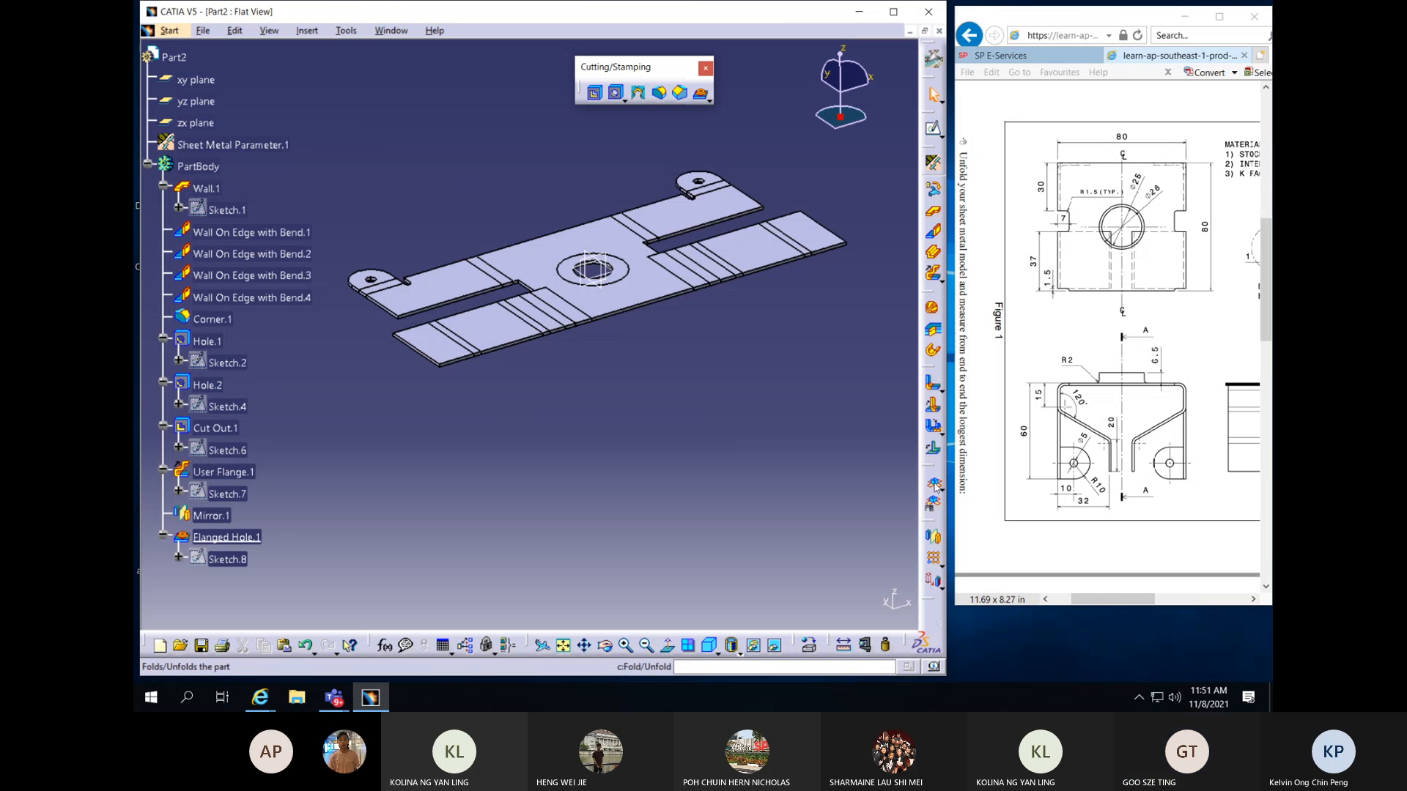
# Toggle the bracket repeatedly between its flat and folded states, finishing in the folded 3D view
pyautogui.click(934, 485)
pyautogui.click(934, 485)
pyautogui.click(935, 485)
pyautogui.click(934, 485)
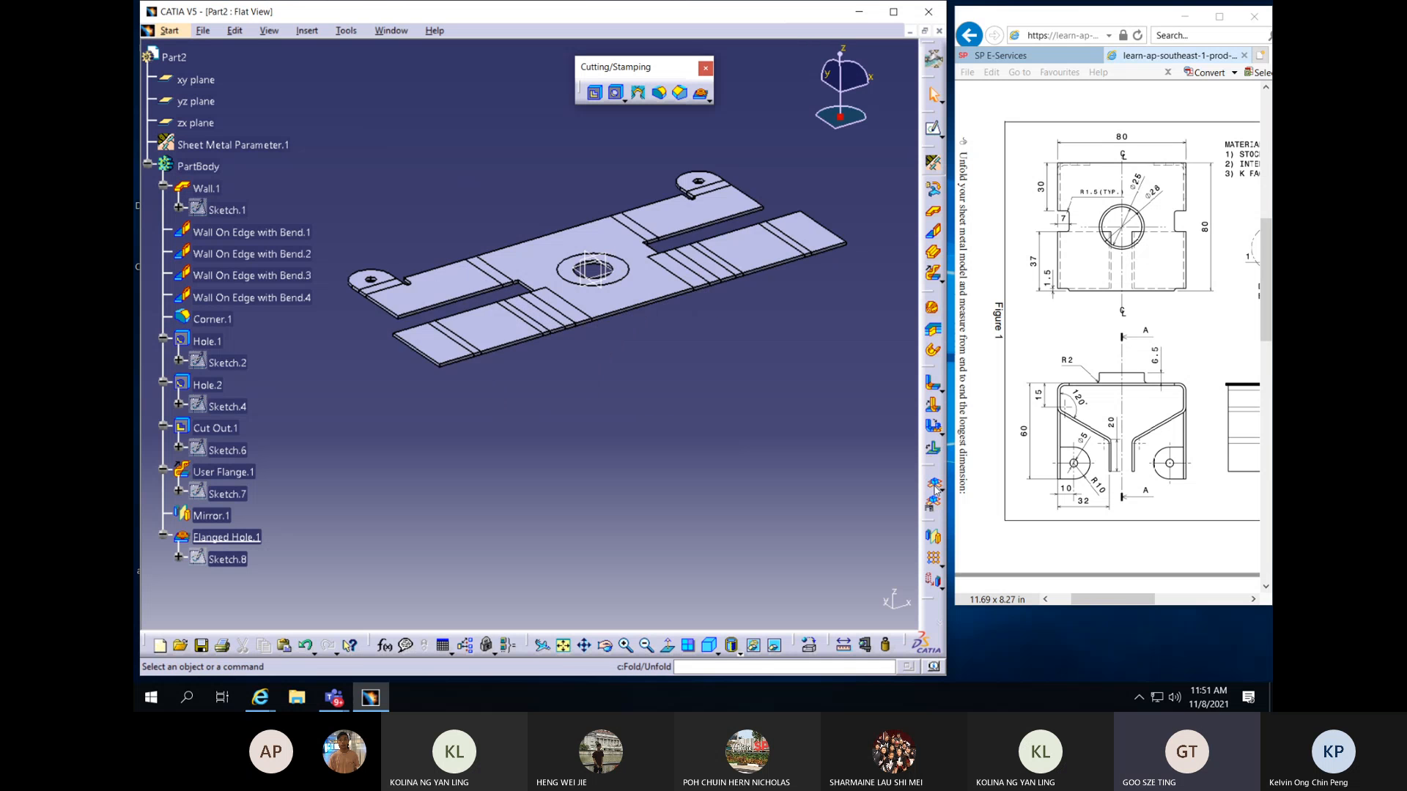
pyautogui.click(934, 487)
pyautogui.click(934, 487)
pyautogui.click(933, 484)
pyautogui.click(933, 484)
pyautogui.click(933, 483)
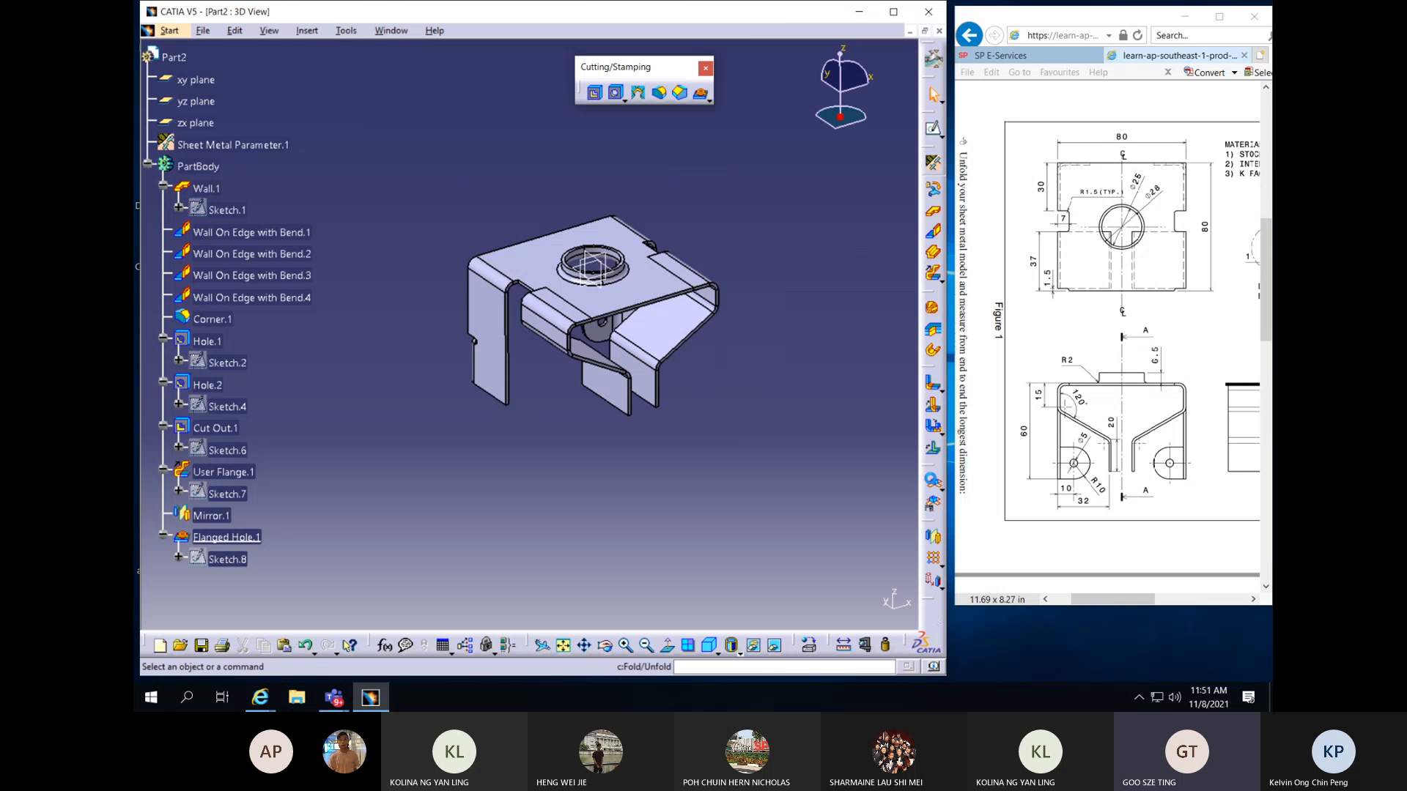
pyautogui.click(933, 484)
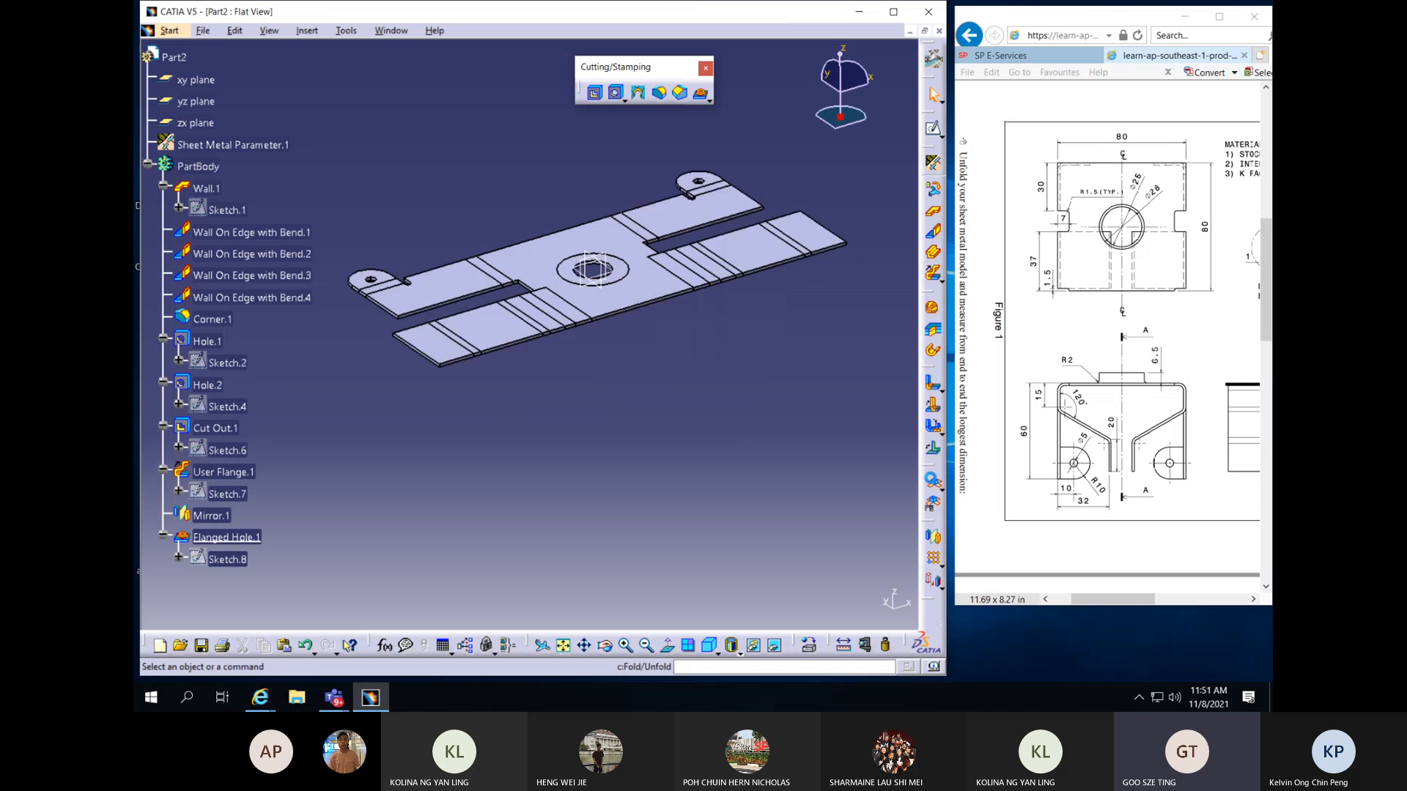
pyautogui.click(933, 483)
pyautogui.click(933, 483)
pyautogui.click(931, 488)
pyautogui.click(934, 485)
pyautogui.click(934, 485)
pyautogui.click(934, 485)
pyautogui.click(933, 485)
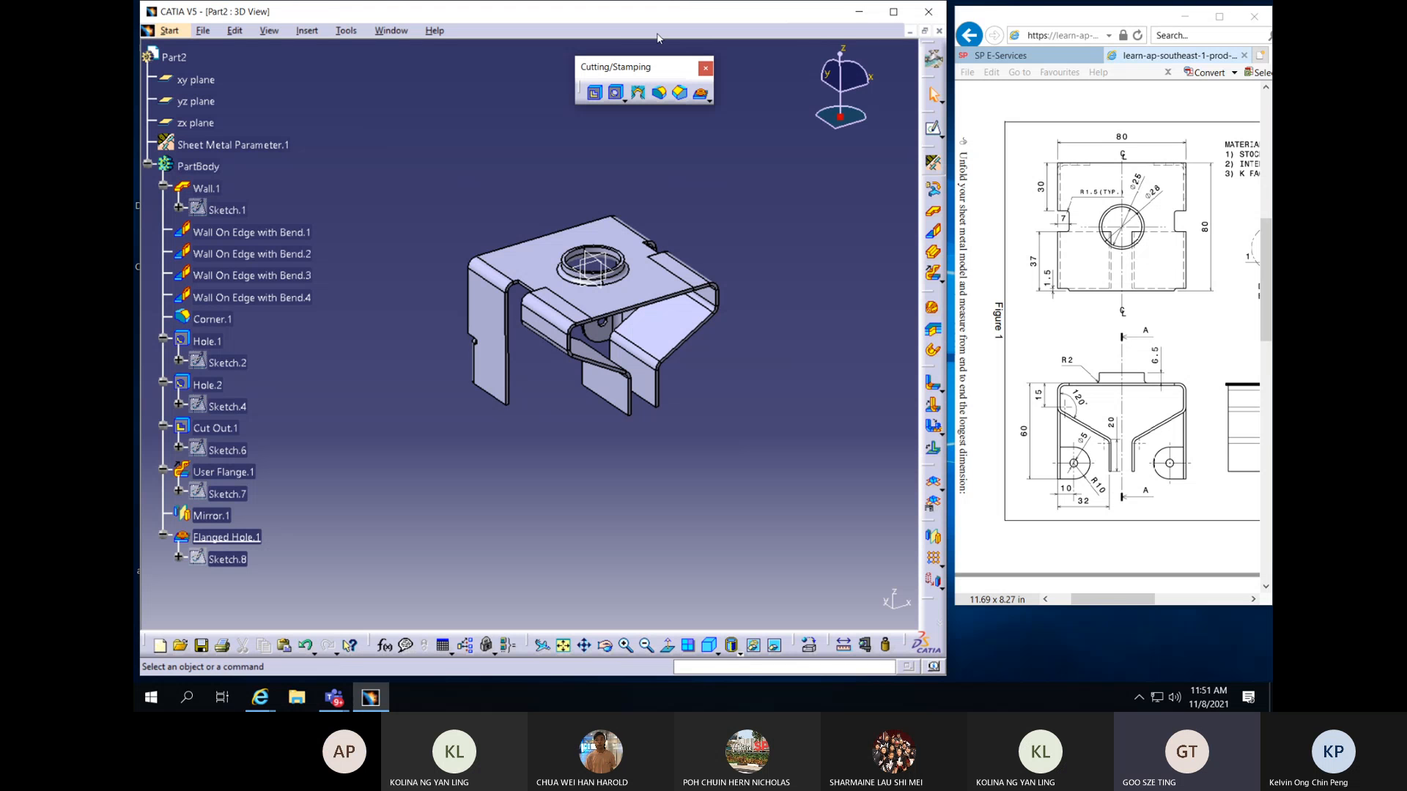
# Rotate the PDF worksheet in the browser upright and zoom out to examine the Figure 2 bracket drawing
pyautogui.moveTo(645, 427)
pyautogui.mouseDown(button='middle')
pyautogui.moveTo(659, 401)
pyautogui.moveTo(647, 386)
pyautogui.mouseUp(button='middle')
pyautogui.scroll(-10, 1131, 413)
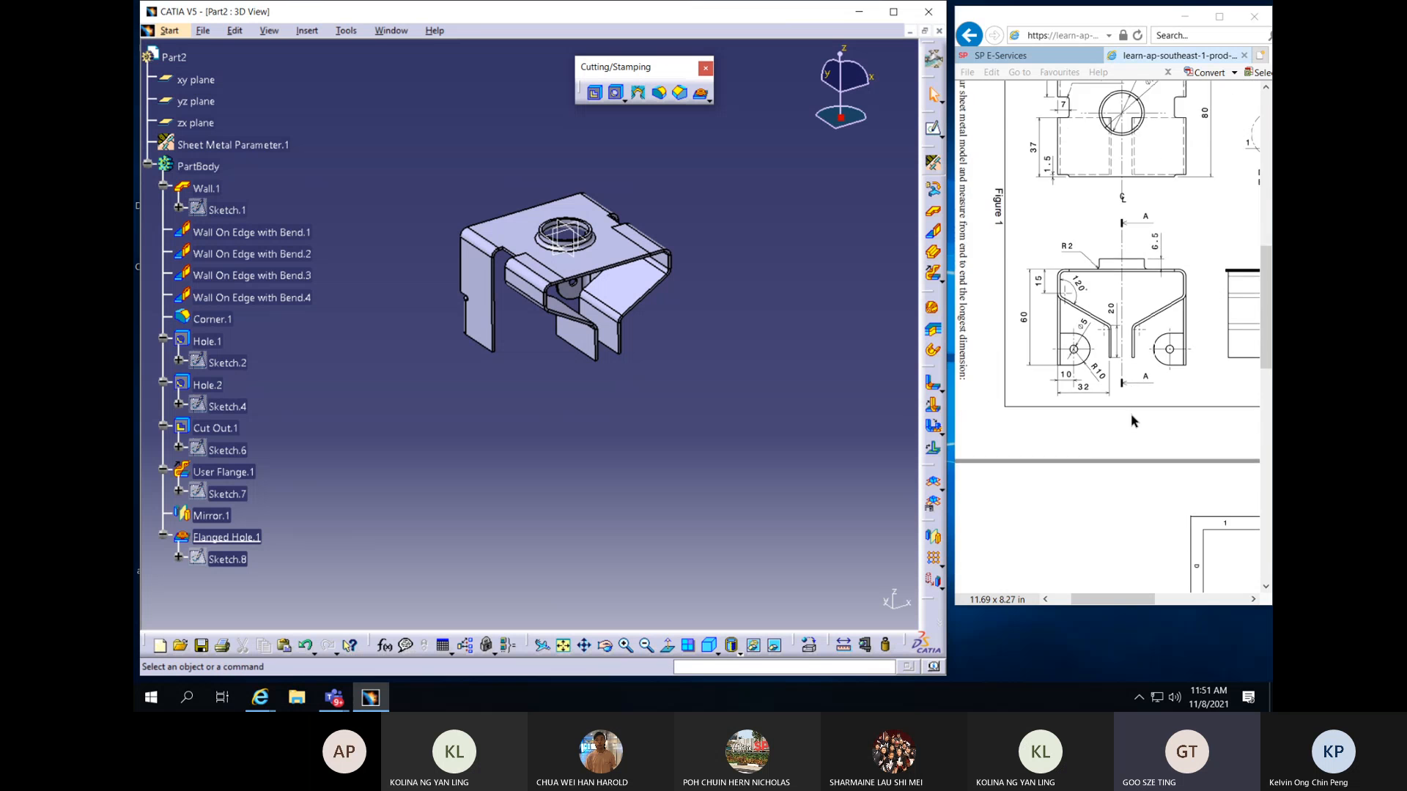
pyautogui.rightClick(1096, 349)
pyautogui.click(1120, 458)
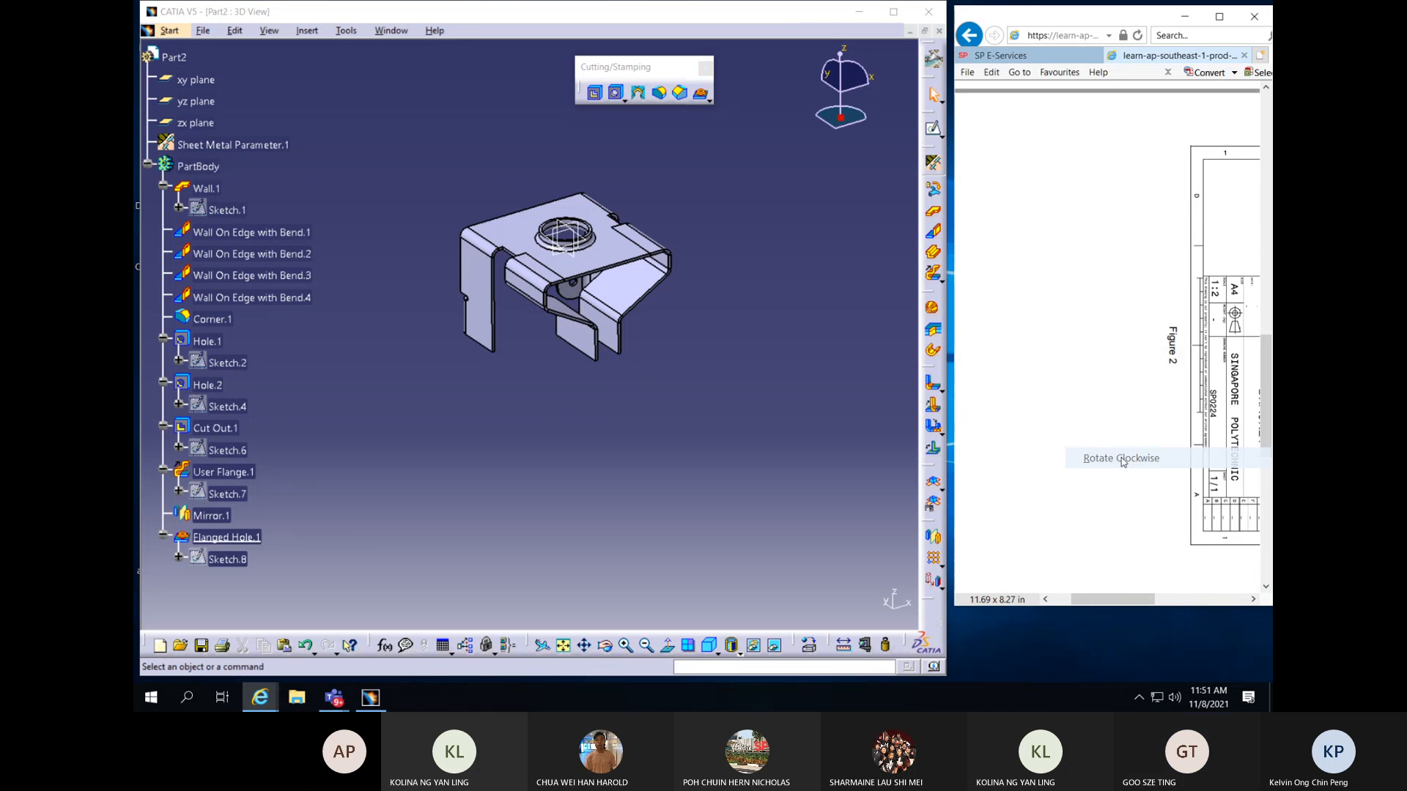
pyautogui.scroll(2, 1090, 402)
pyautogui.rightClick(1088, 394)
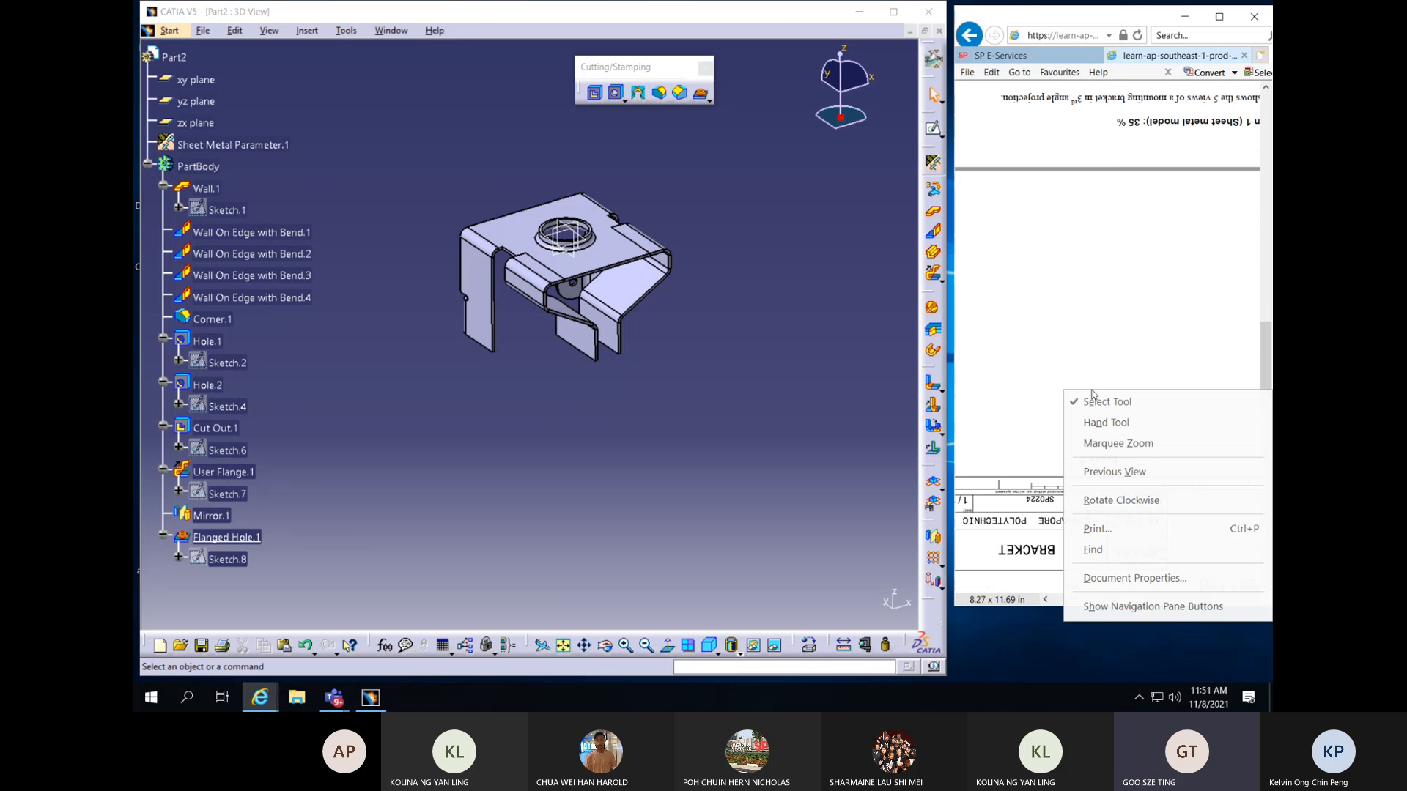
pyautogui.click(1137, 498)
pyautogui.rightClick(1069, 361)
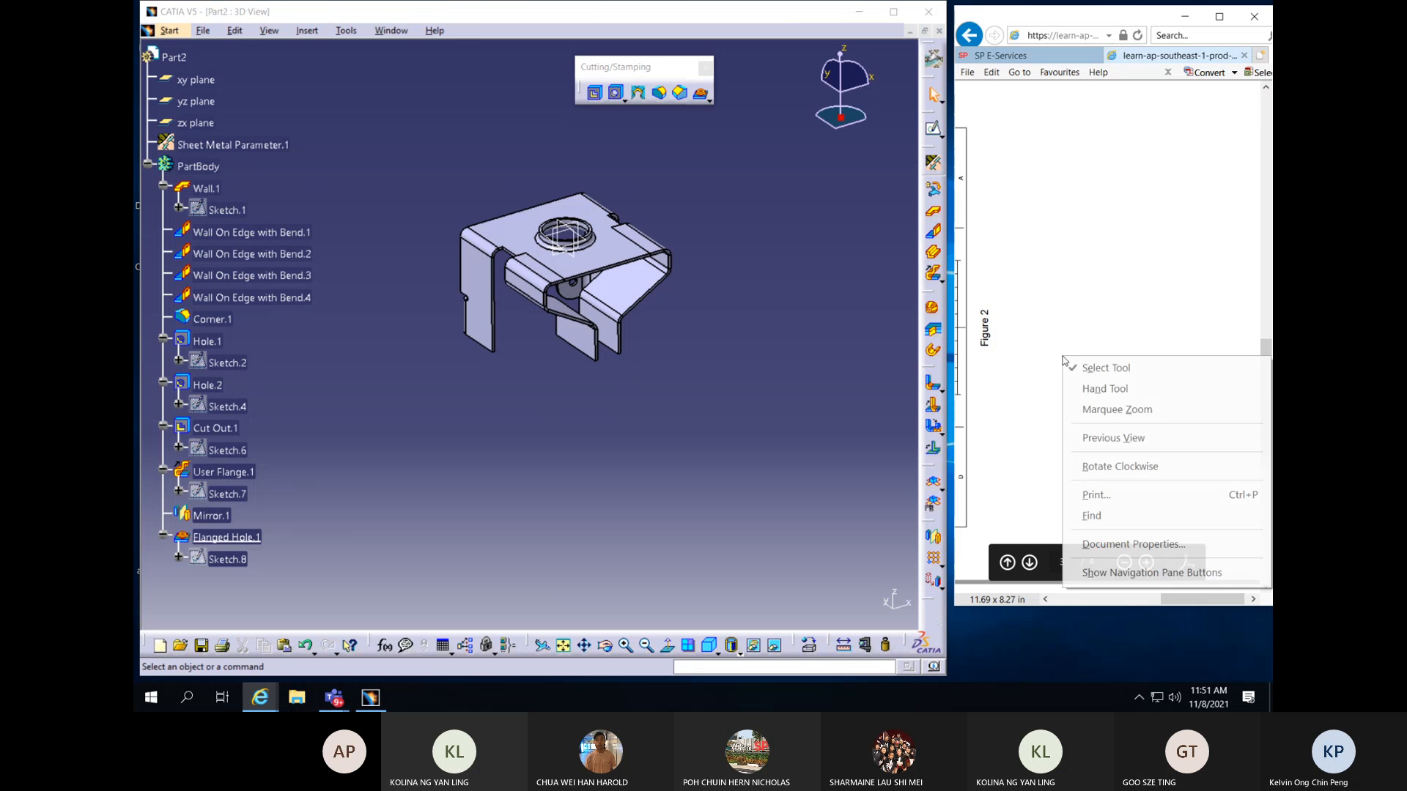
pyautogui.click(1117, 464)
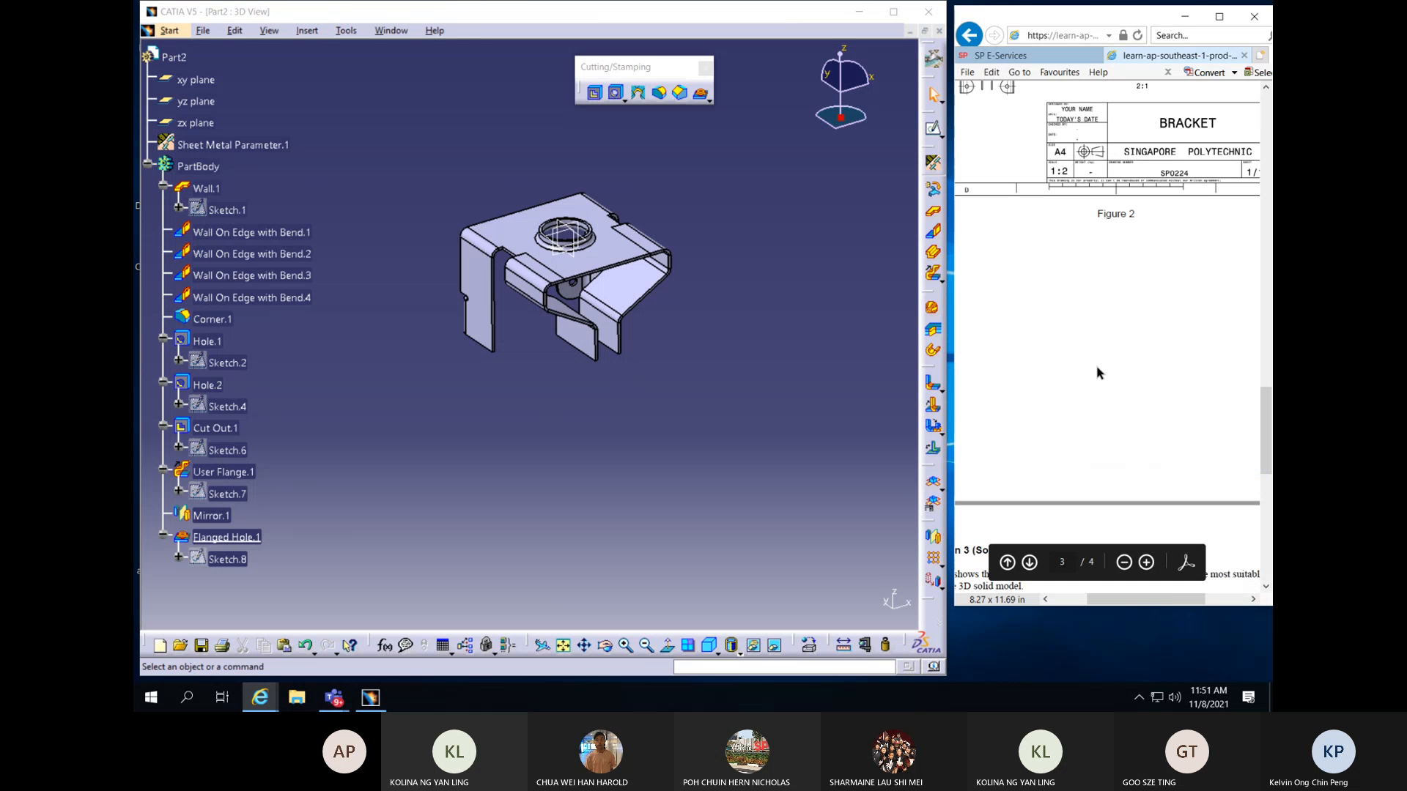
pyautogui.keyDown('ctrl'); pyautogui.scroll(-3, 1088, 350); pyautogui.keyUp('ctrl')
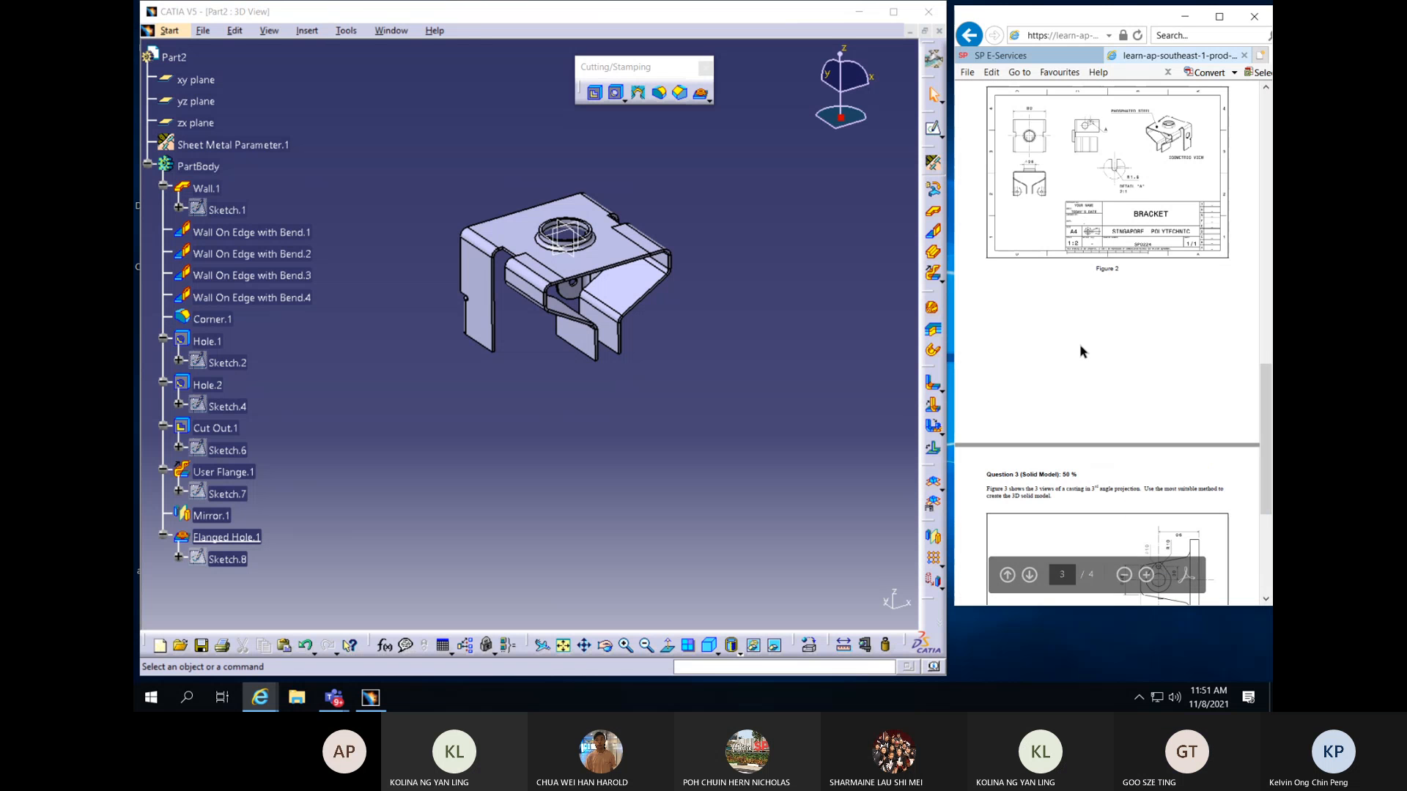
pyautogui.scroll(1, 1081, 235)
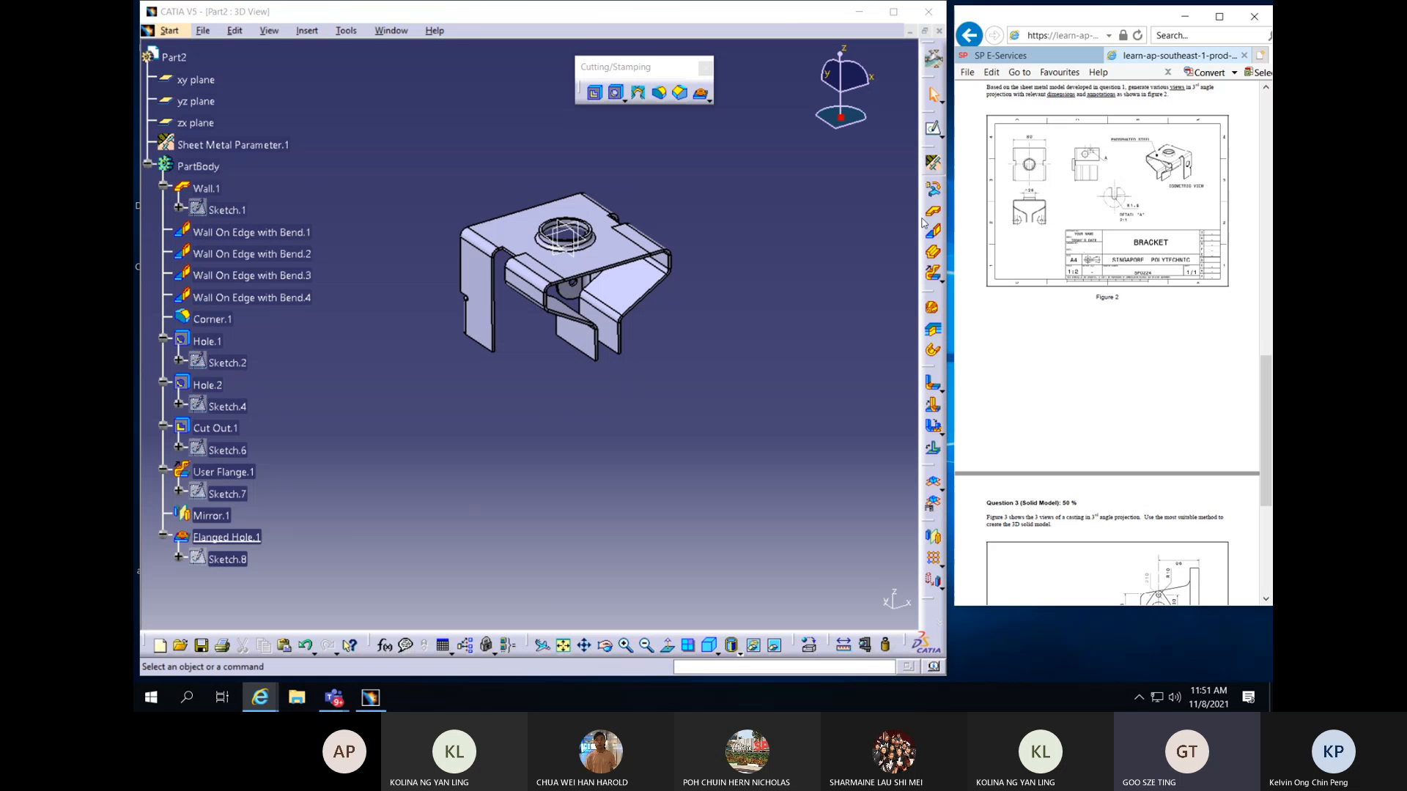
# Create a new Drafting document from the bracket with an empty ISO A0 sheet at 1:1 scale
pyautogui.click(175, 34)
pyautogui.moveTo(208, 72)
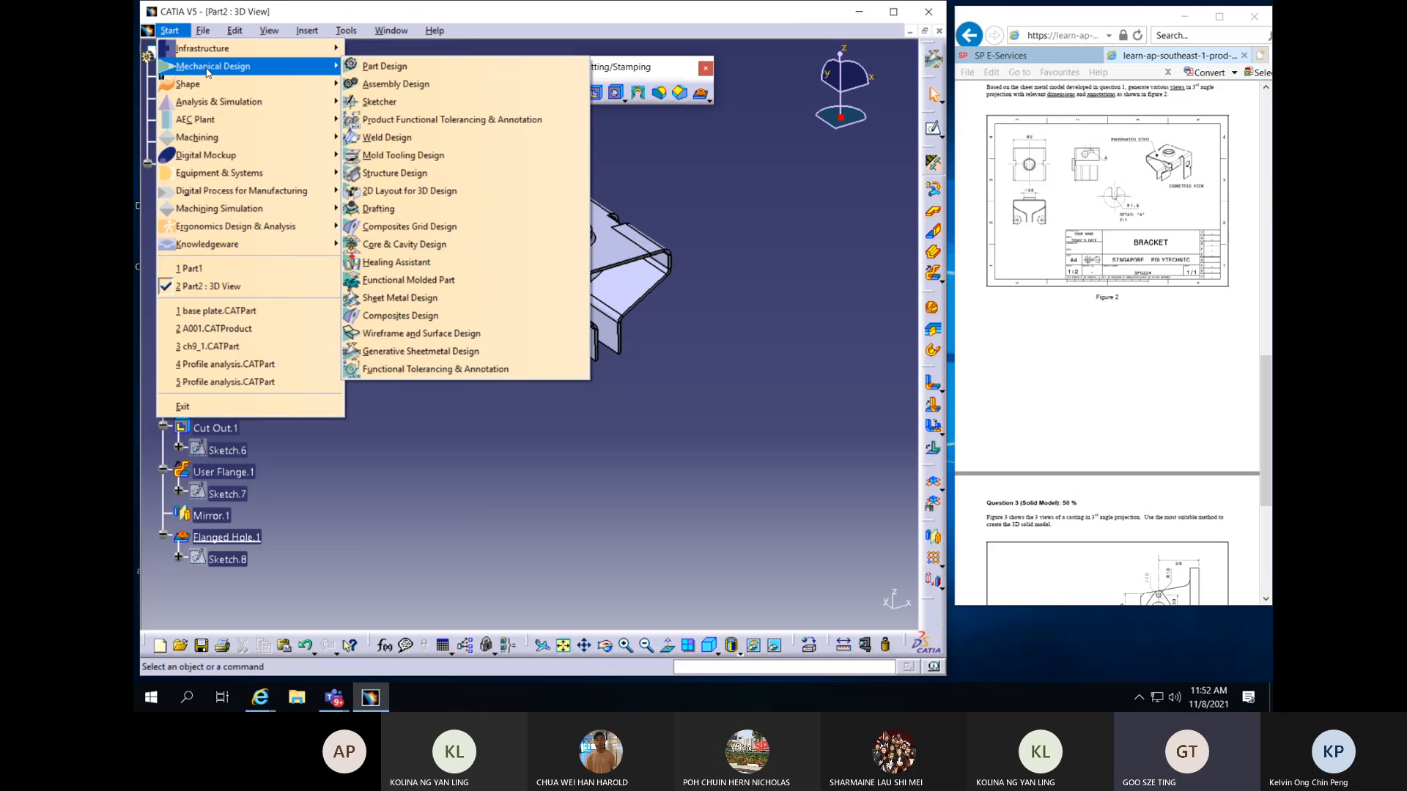
pyautogui.click(400, 210)
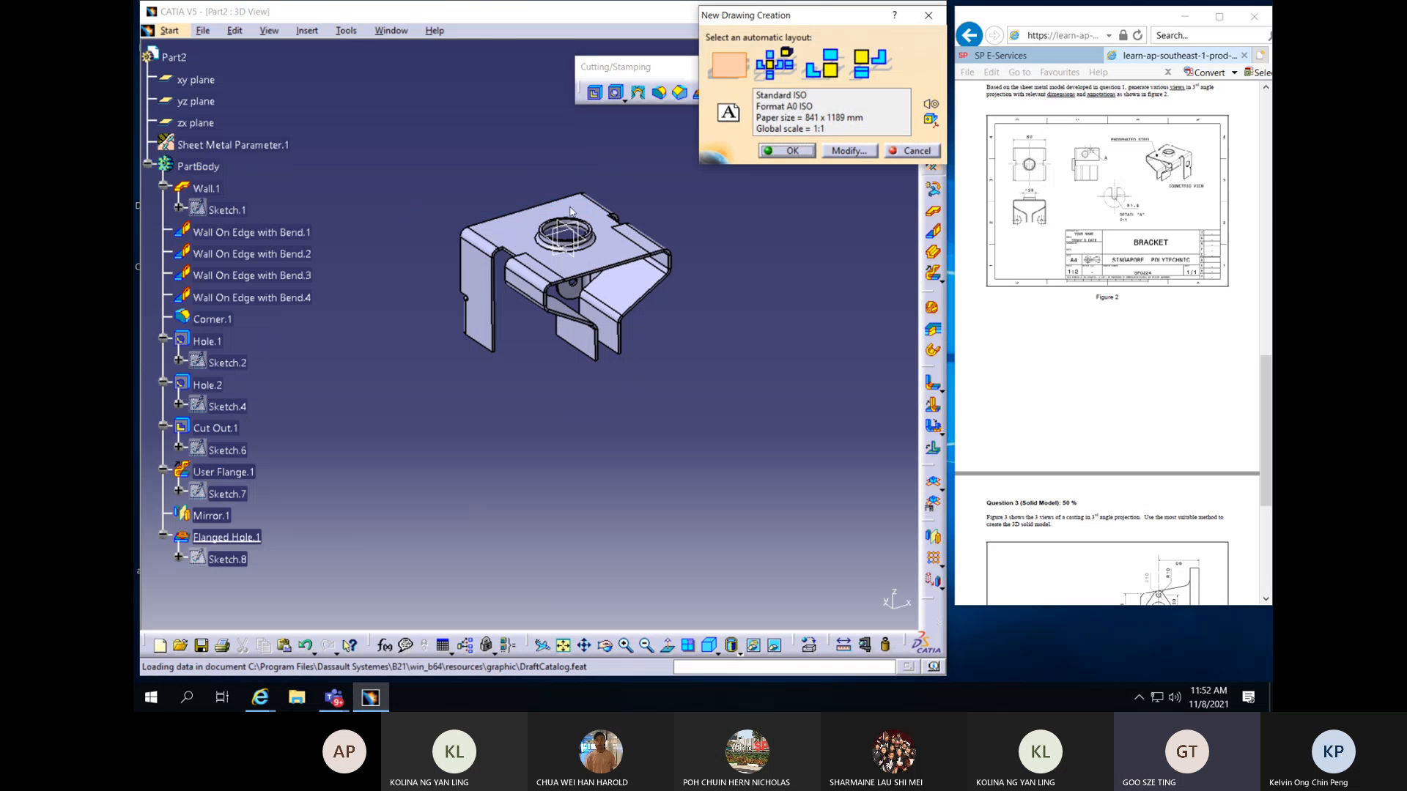
pyautogui.click(790, 150)
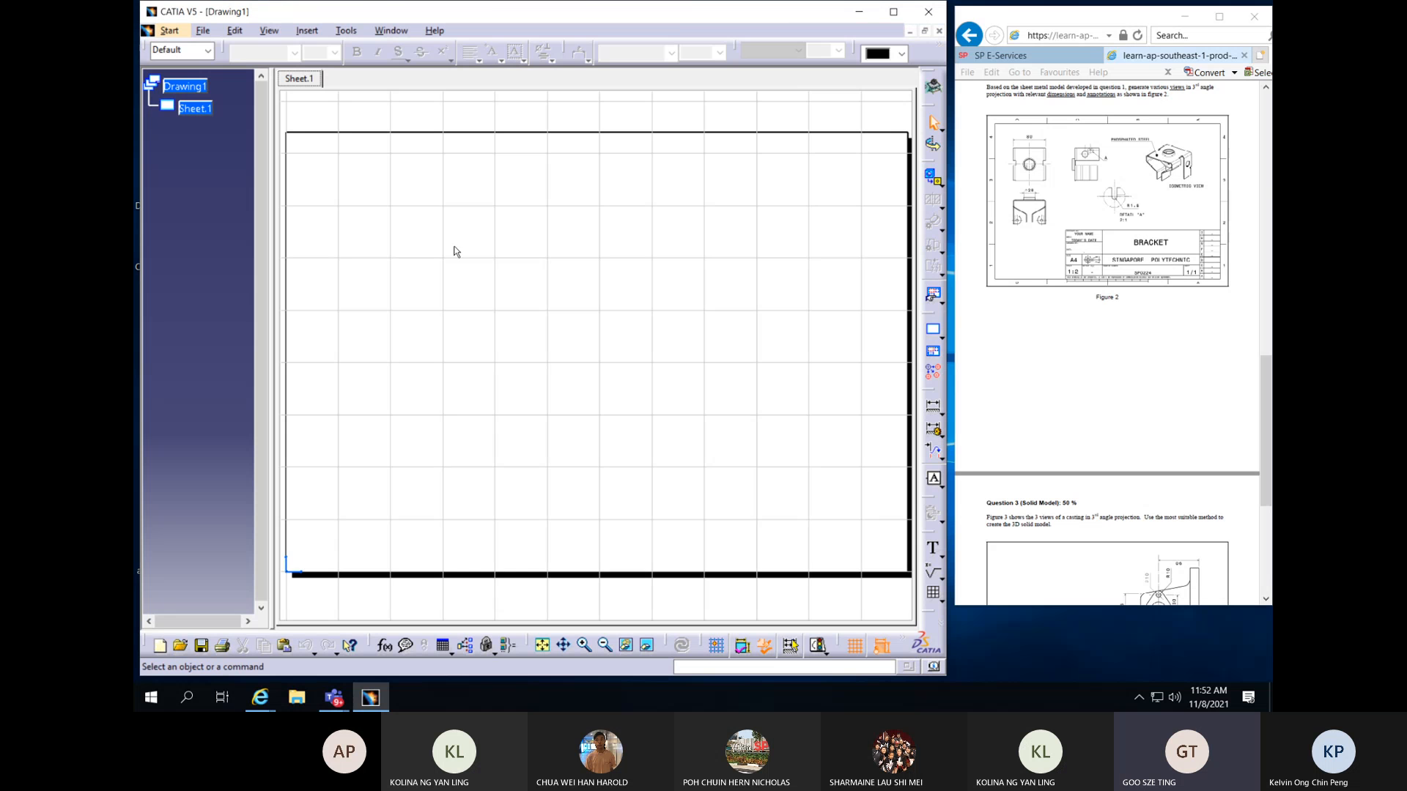
# Set the drawing sheet to landscape A4 ISO format, scale 1:2 and third angle projection standard, matching the Figure 2 title block
pyautogui.rightClick(208, 110)
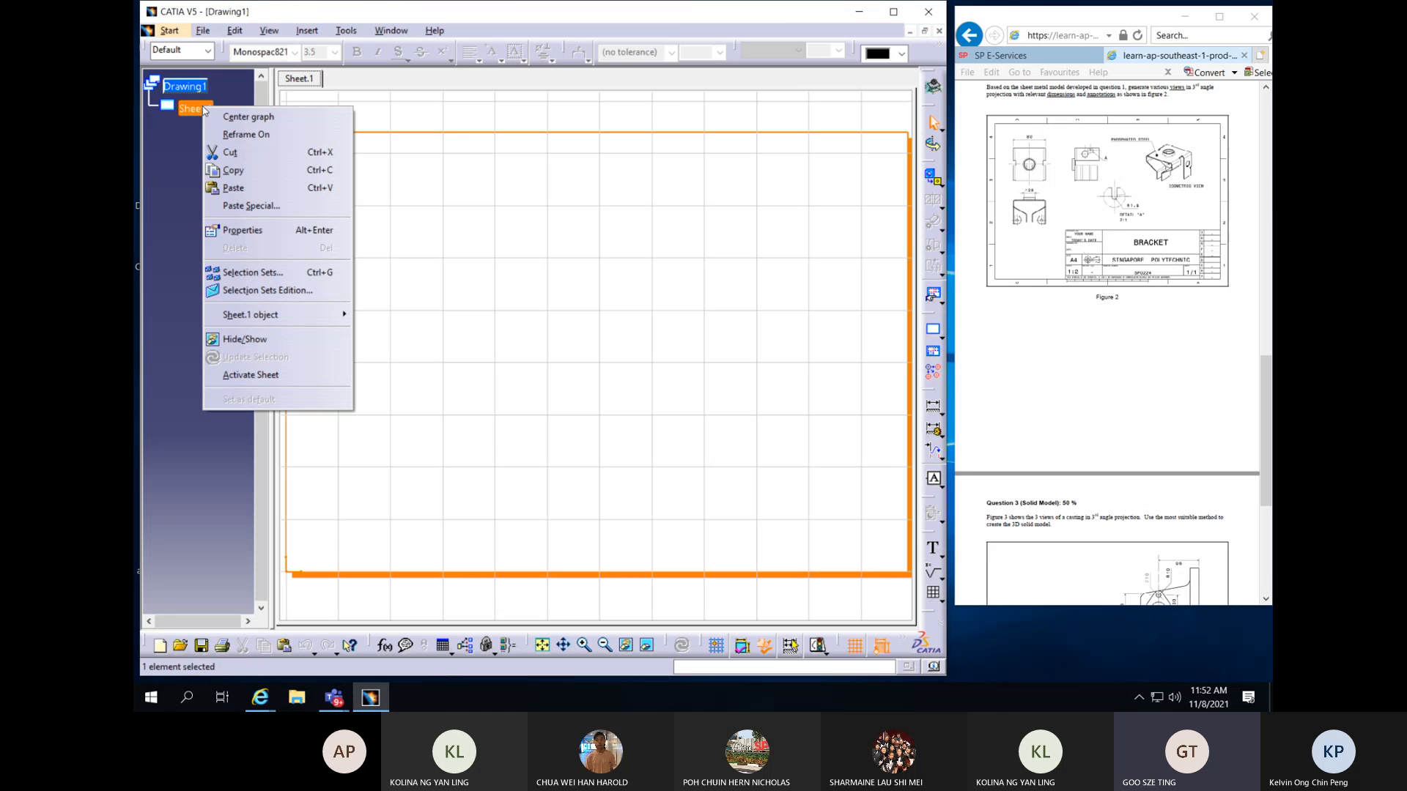
pyautogui.click(260, 230)
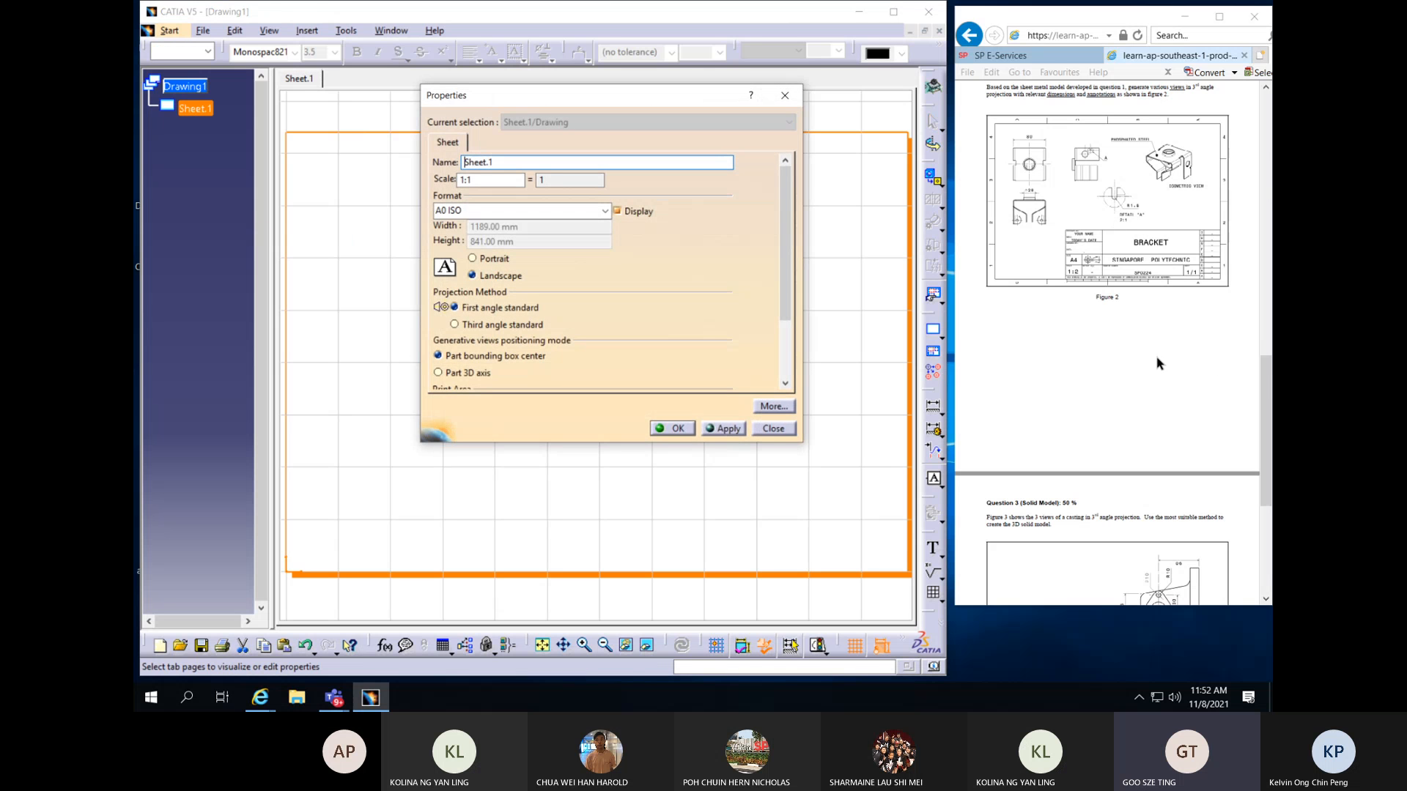
pyautogui.keyDown('ctrl'); pyautogui.scroll(3, 1155, 348); pyautogui.keyUp('ctrl')
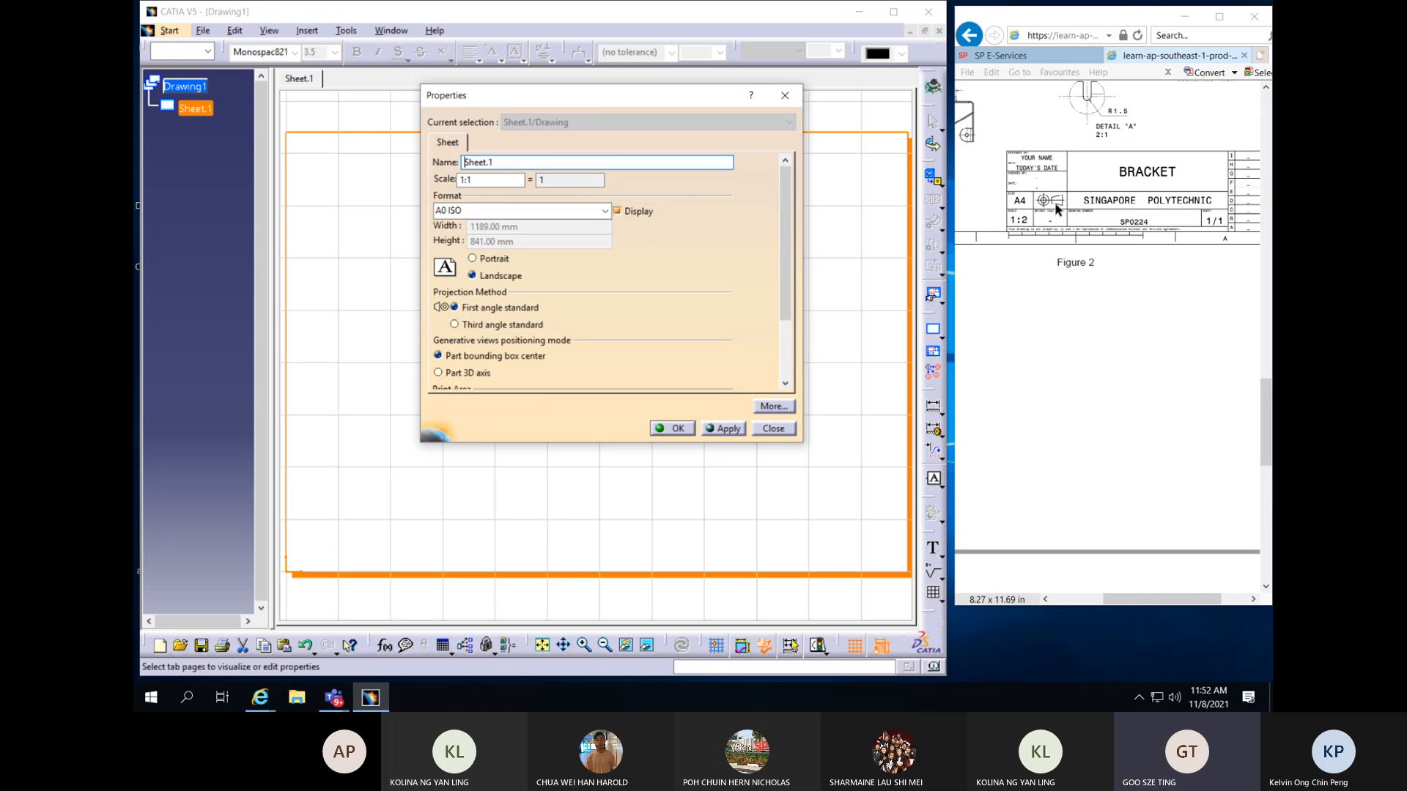
pyautogui.click(490, 212)
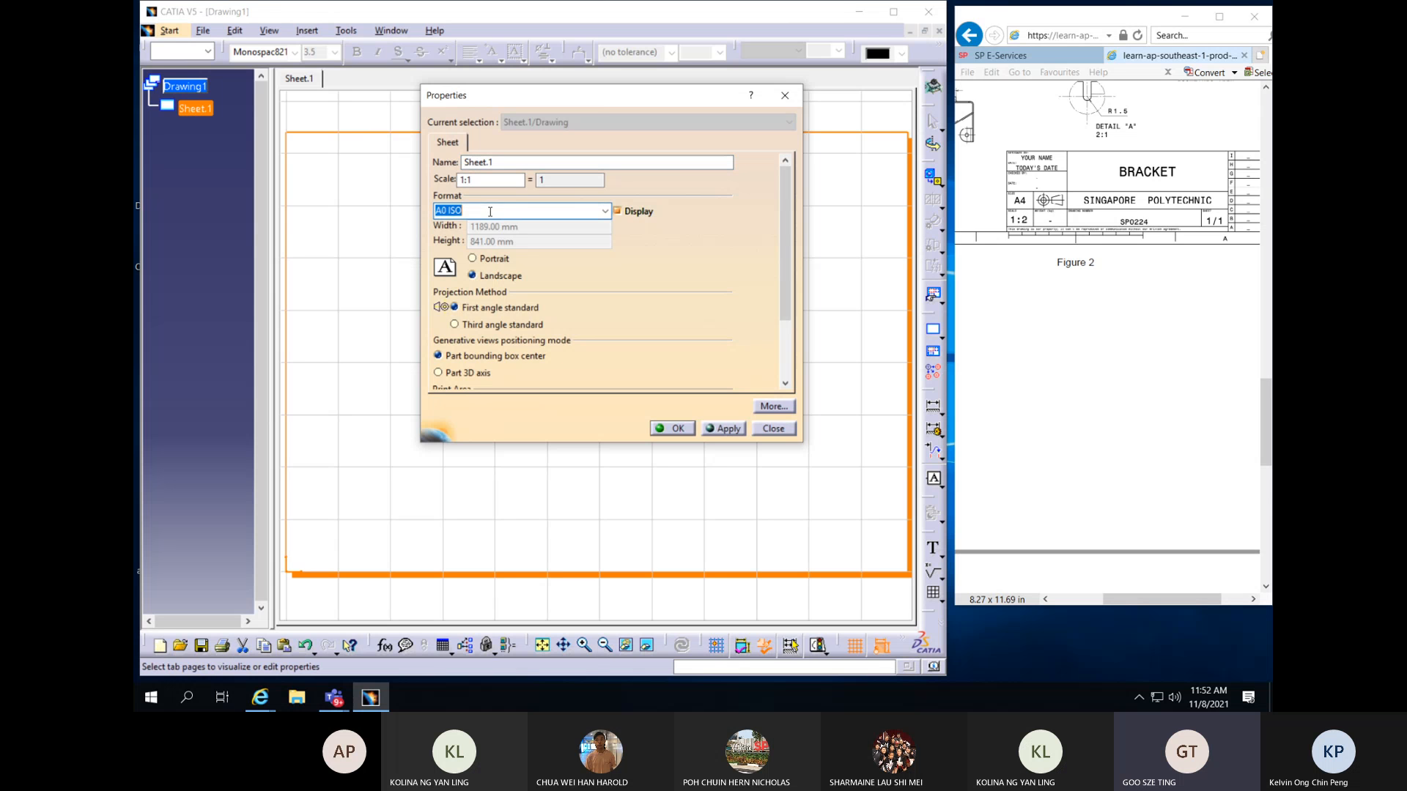
pyautogui.click(610, 211)
pyautogui.click(484, 266)
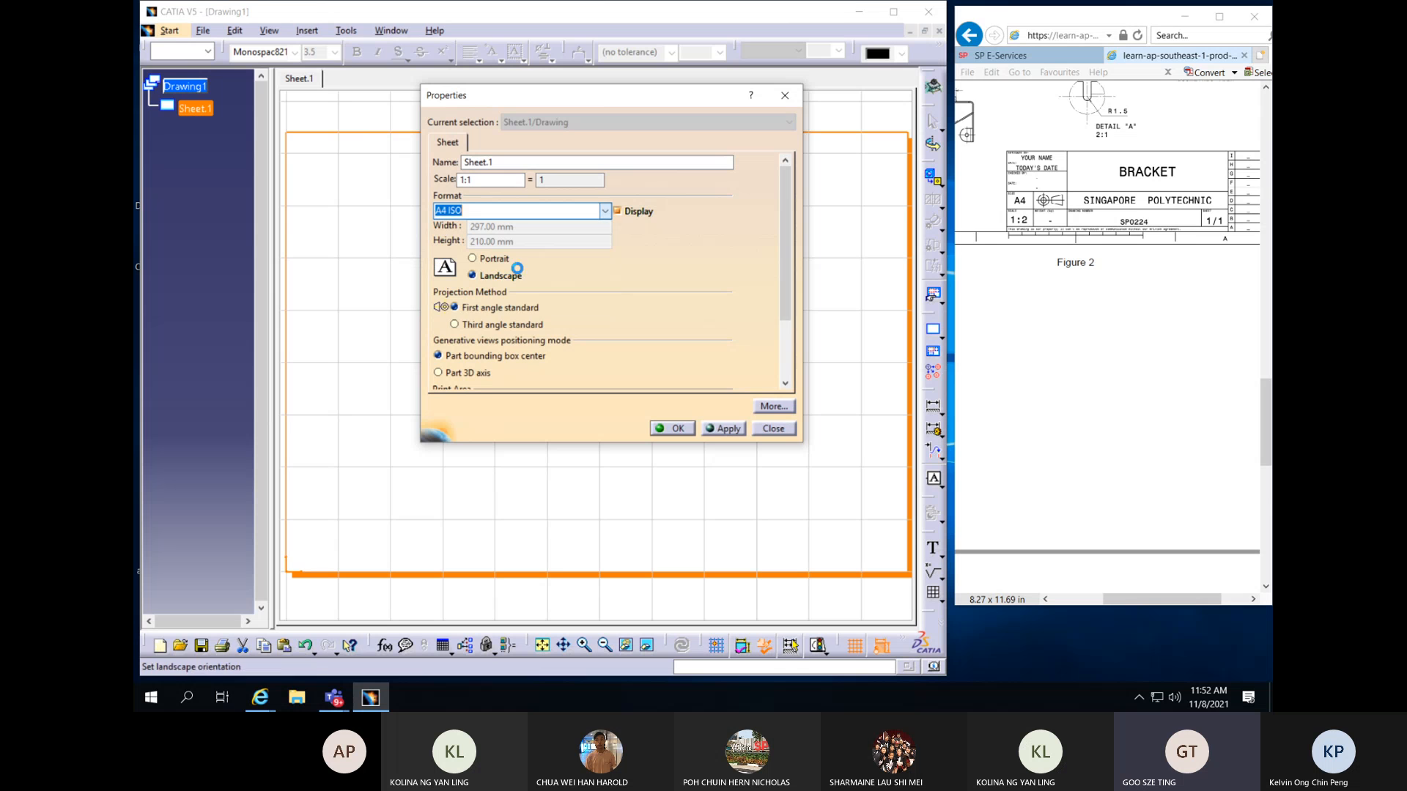
pyautogui.click(472, 181)
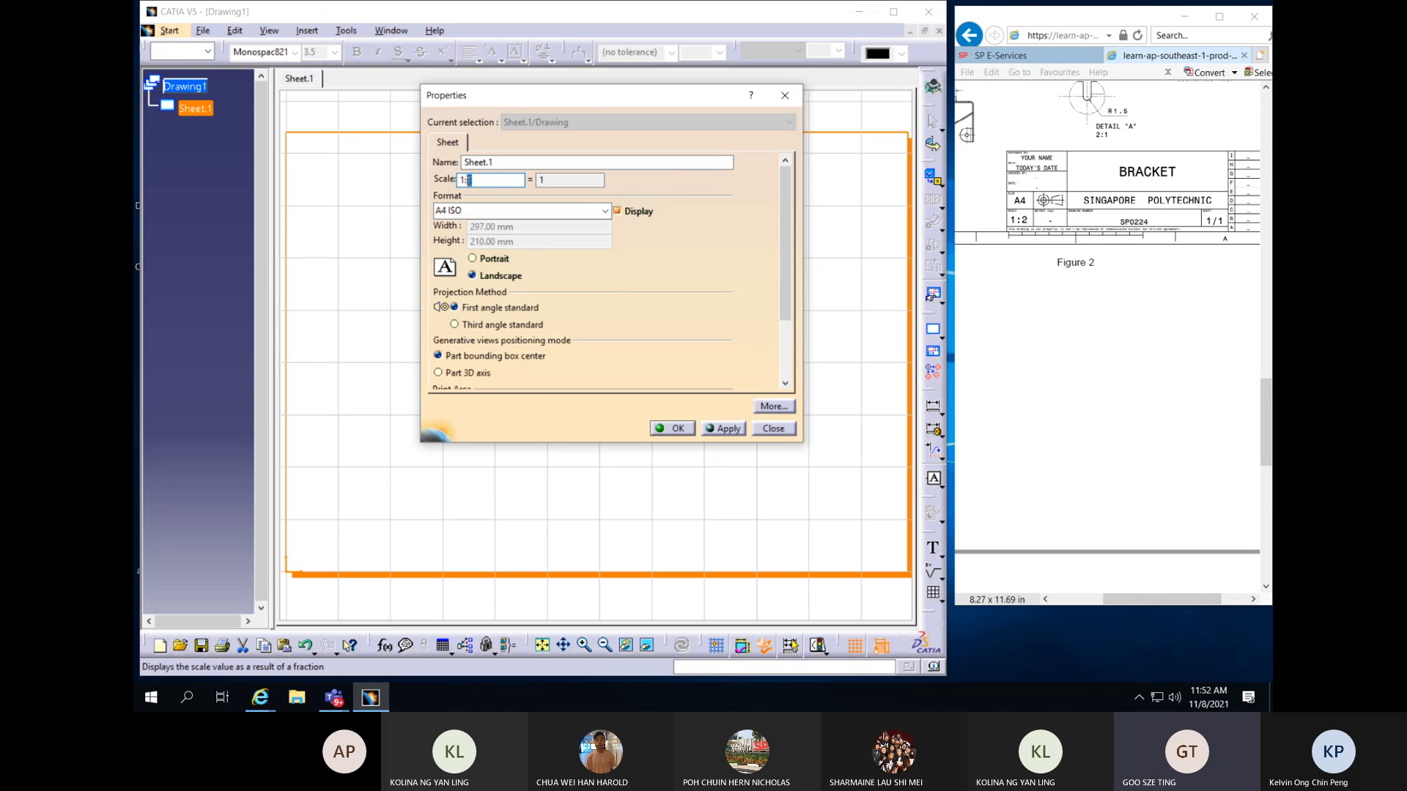
pyautogui.write('2')
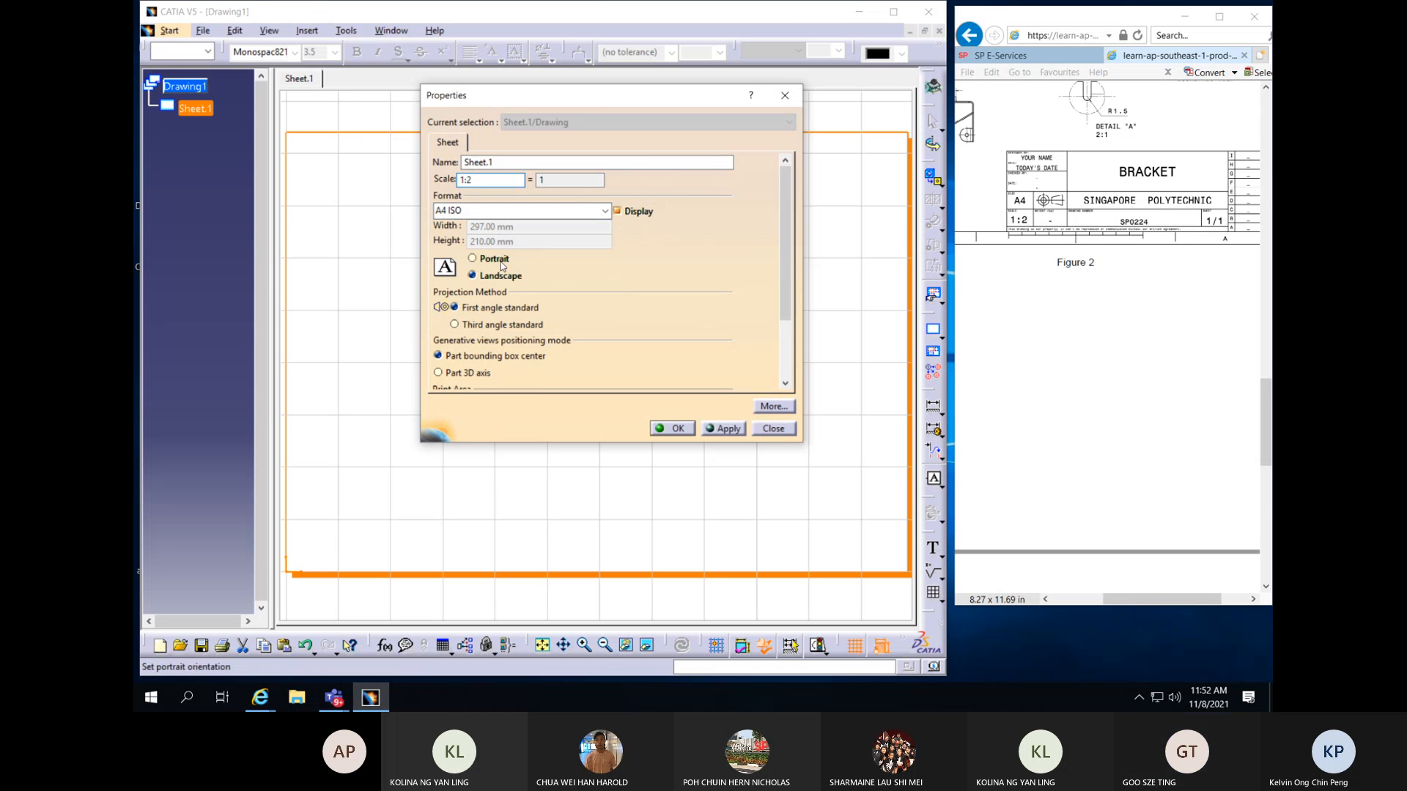
pyautogui.click(476, 325)
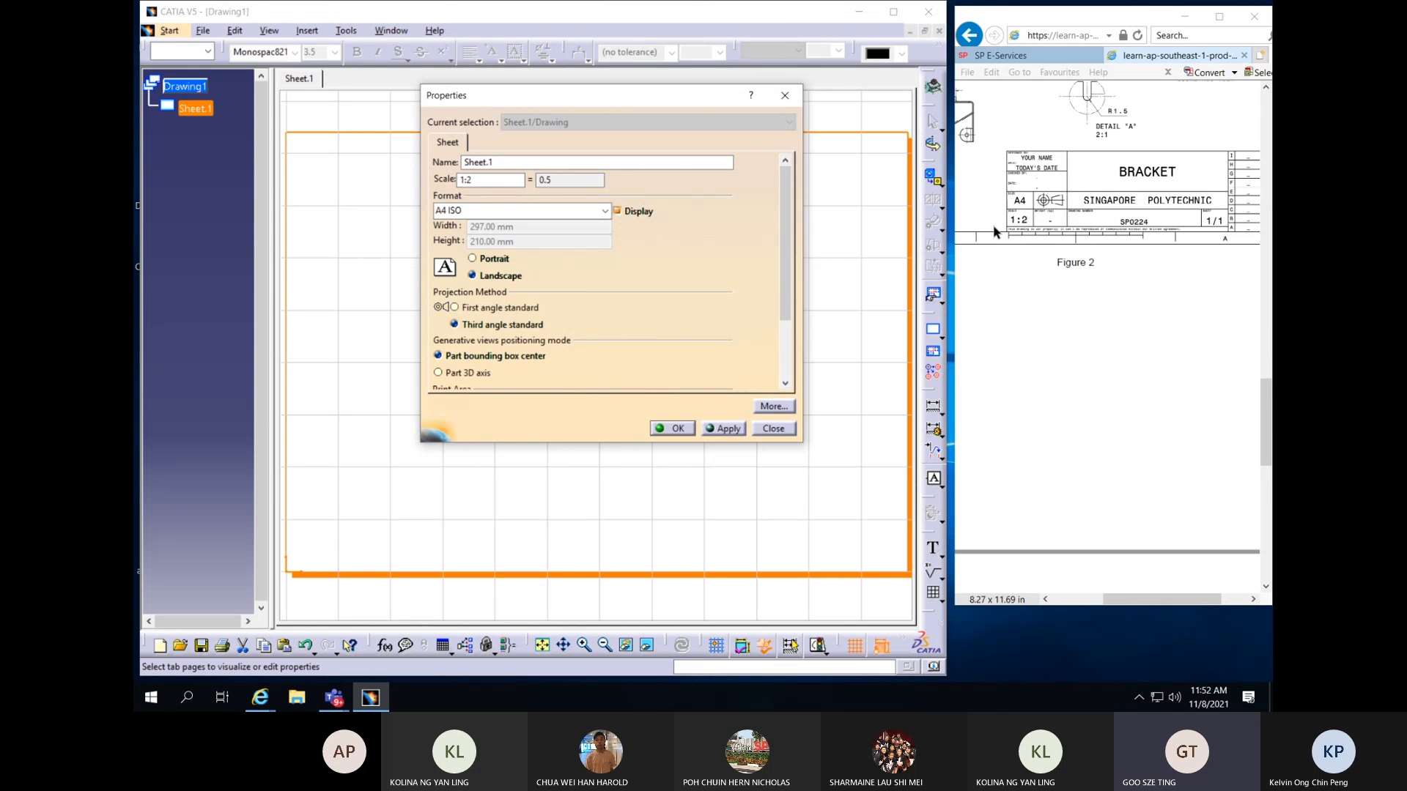
pyautogui.click(724, 428)
pyautogui.click(678, 428)
# Create a front view on the sheet using the top face of the 3D bracket's main wall as the reference plane
pyautogui.moveTo(477, 505)
pyautogui.mouseDown(button='middle')
pyautogui.moveTo(638, 374)
pyautogui.moveTo(662, 301)
pyautogui.moveTo(588, 266)
pyautogui.moveTo(593, 254)
pyautogui.moveTo(587, 267)
pyautogui.mouseUp(button='middle')
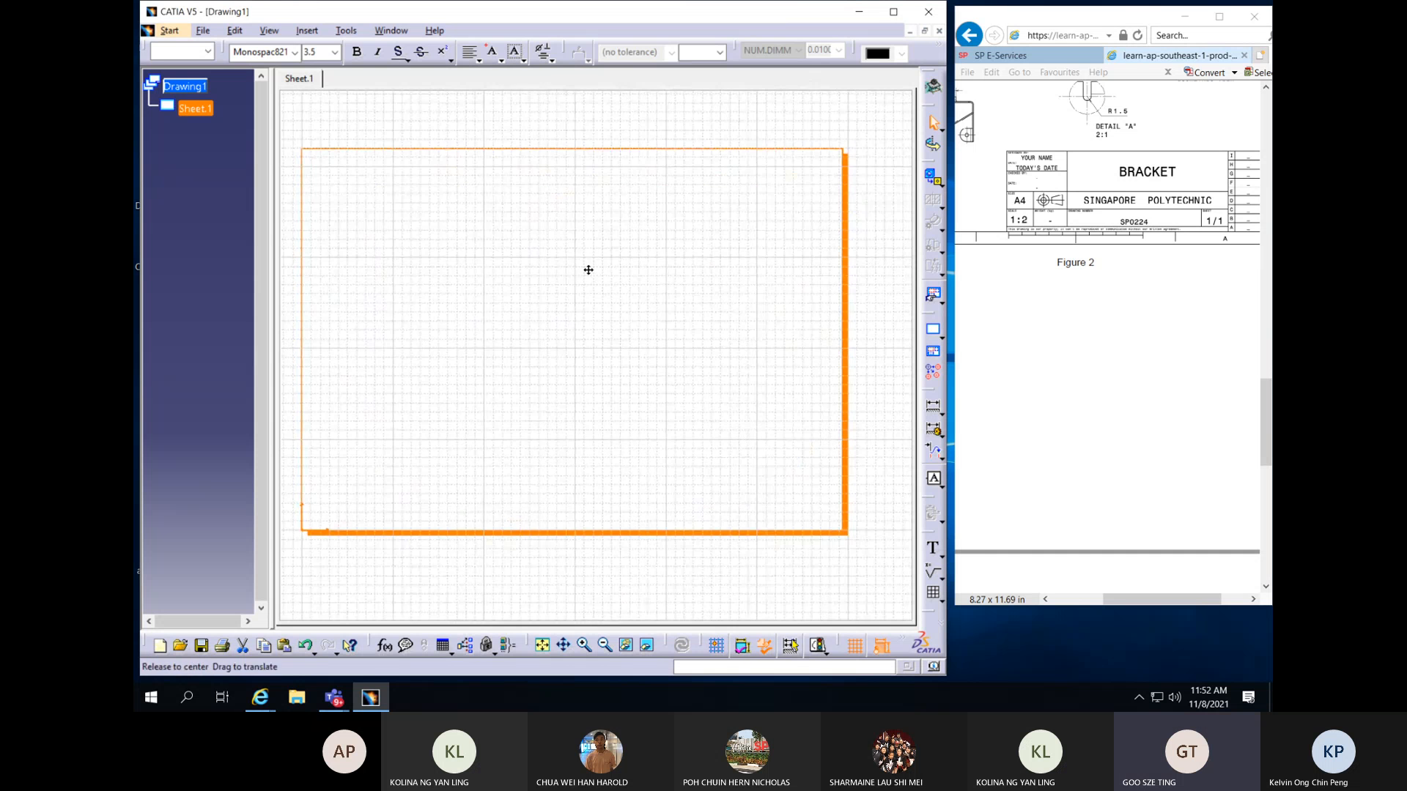
pyautogui.scroll(2, 1123, 371)
pyautogui.scroll(2, 1122, 371)
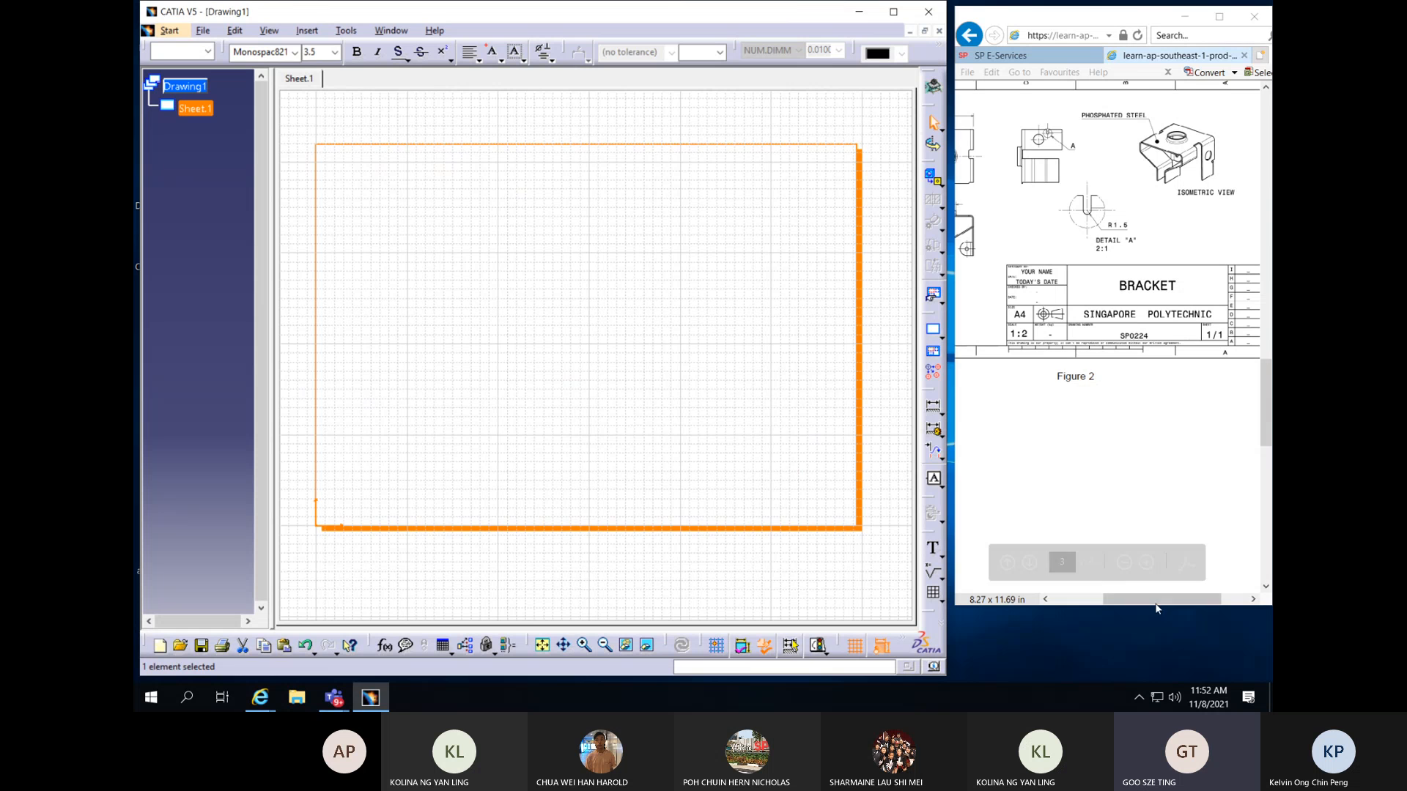
pyautogui.moveTo(1161, 599); pyautogui.dragTo(1115, 605)
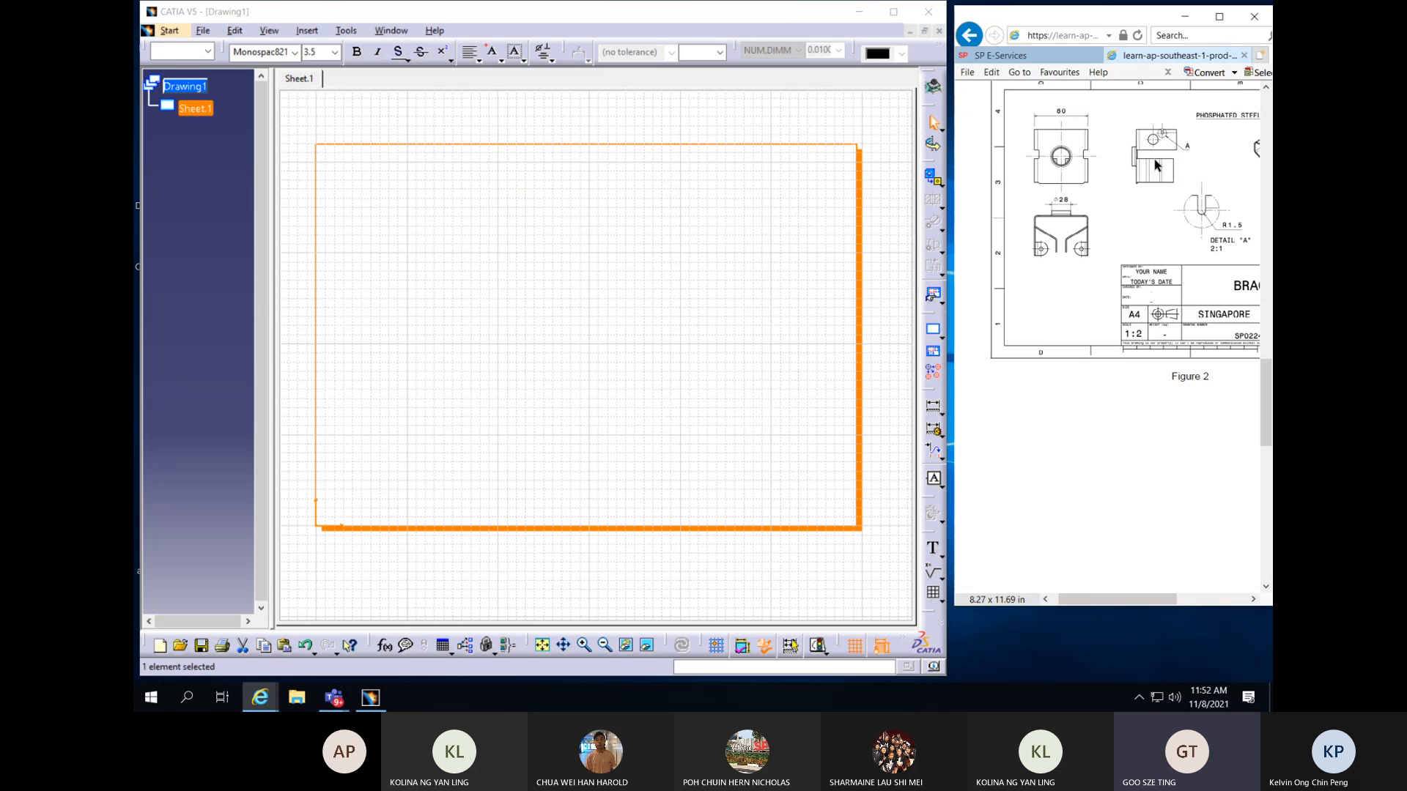
pyautogui.moveTo(697, 310); pyautogui.dragTo(709, 298, button='middle')
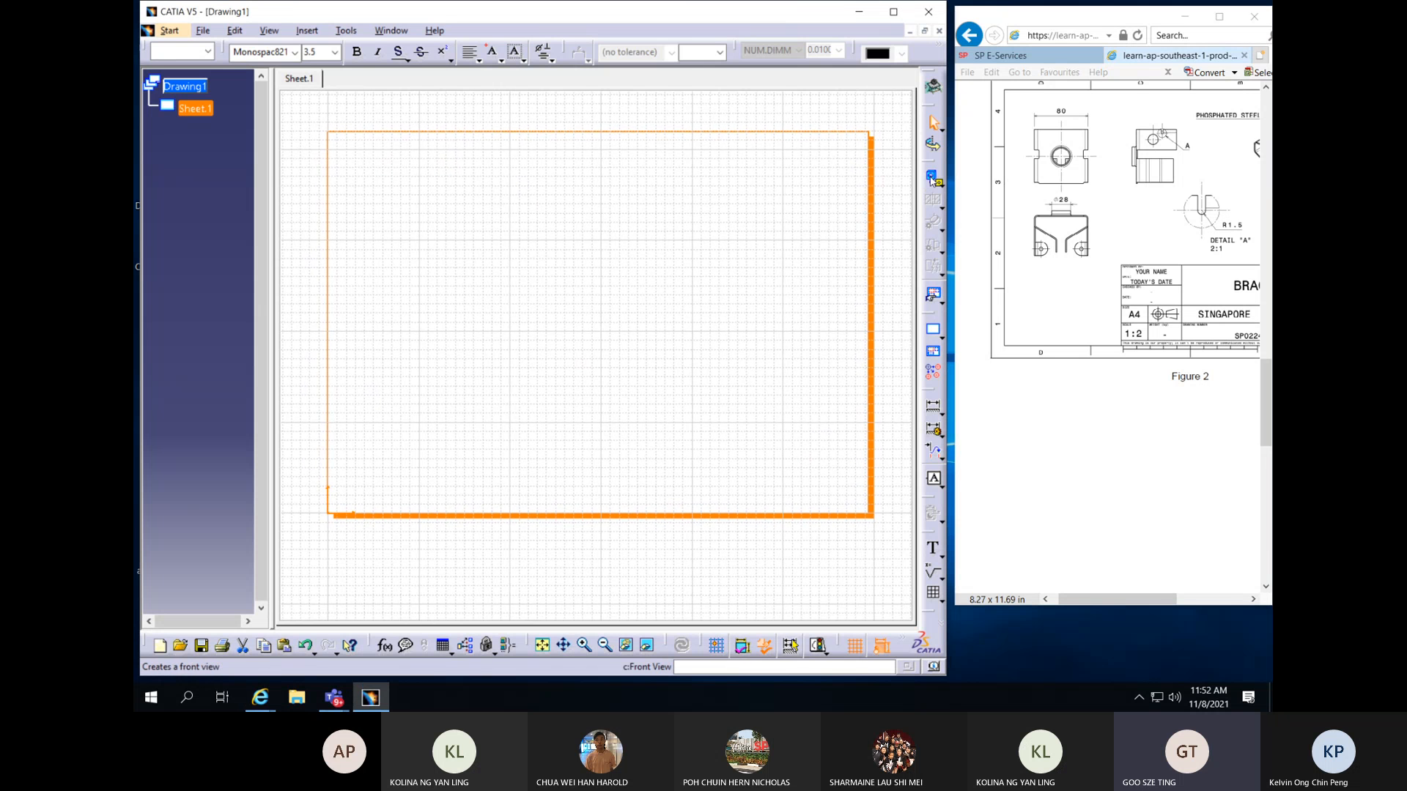
pyautogui.click(932, 179)
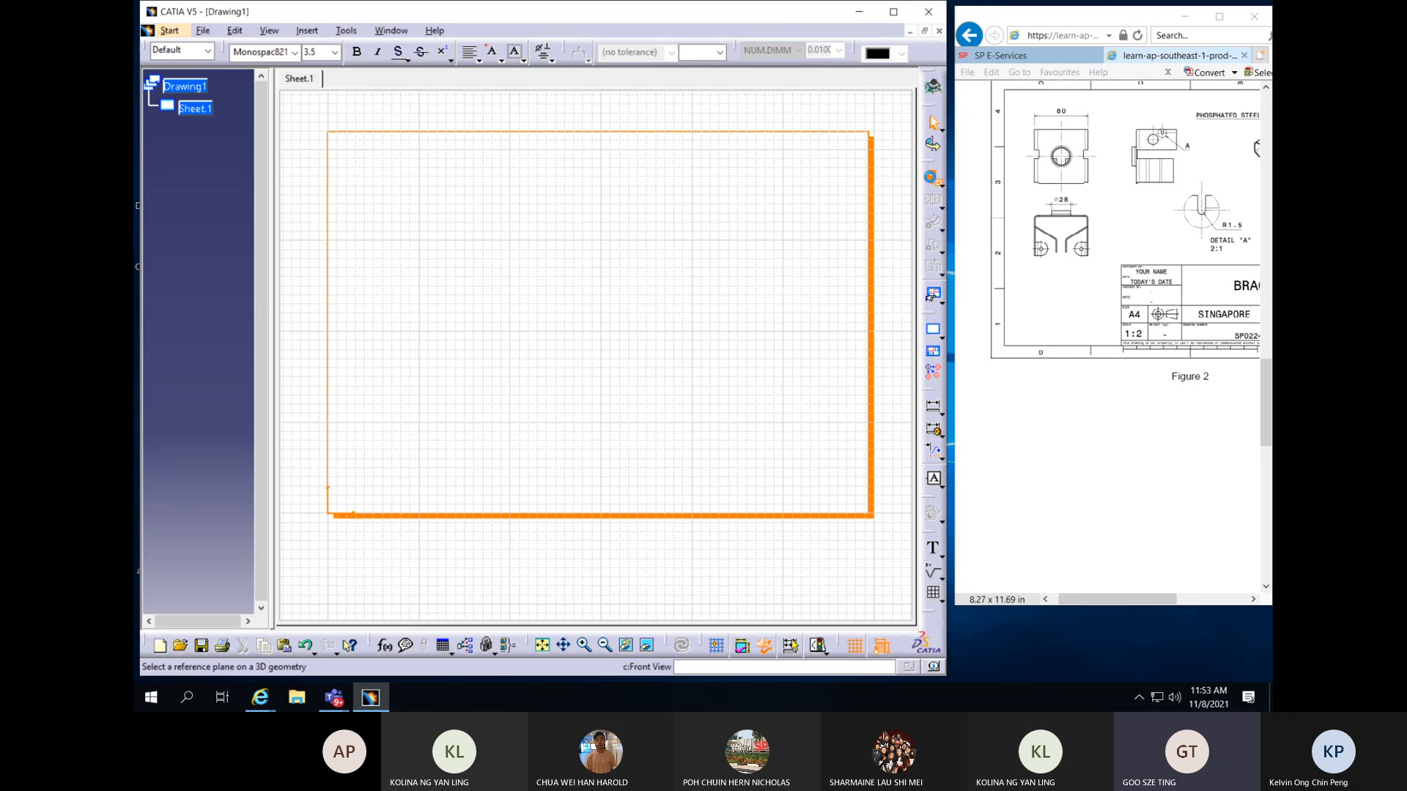
pyautogui.click(393, 31)
pyautogui.click(428, 138)
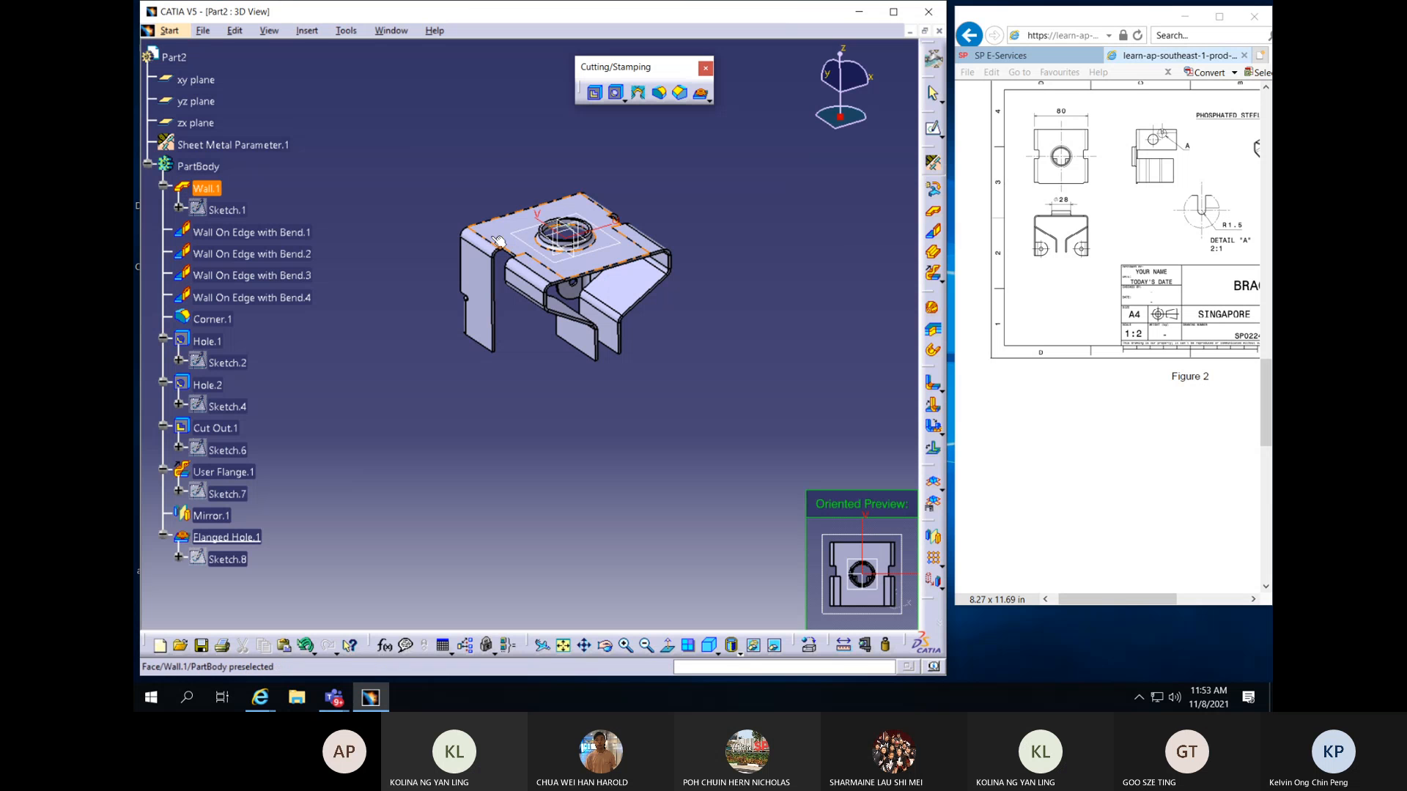
pyautogui.click(523, 233)
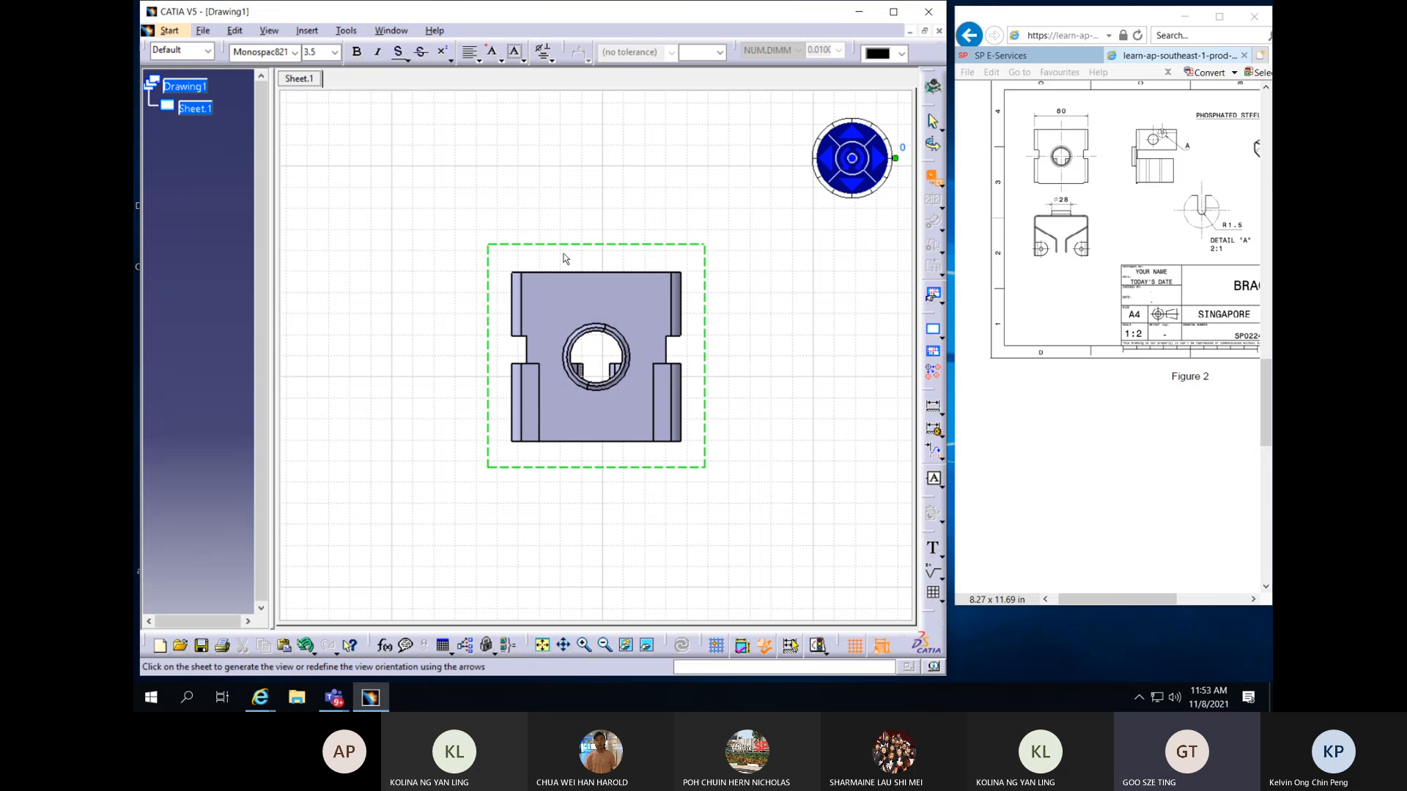
pyautogui.click(769, 318)
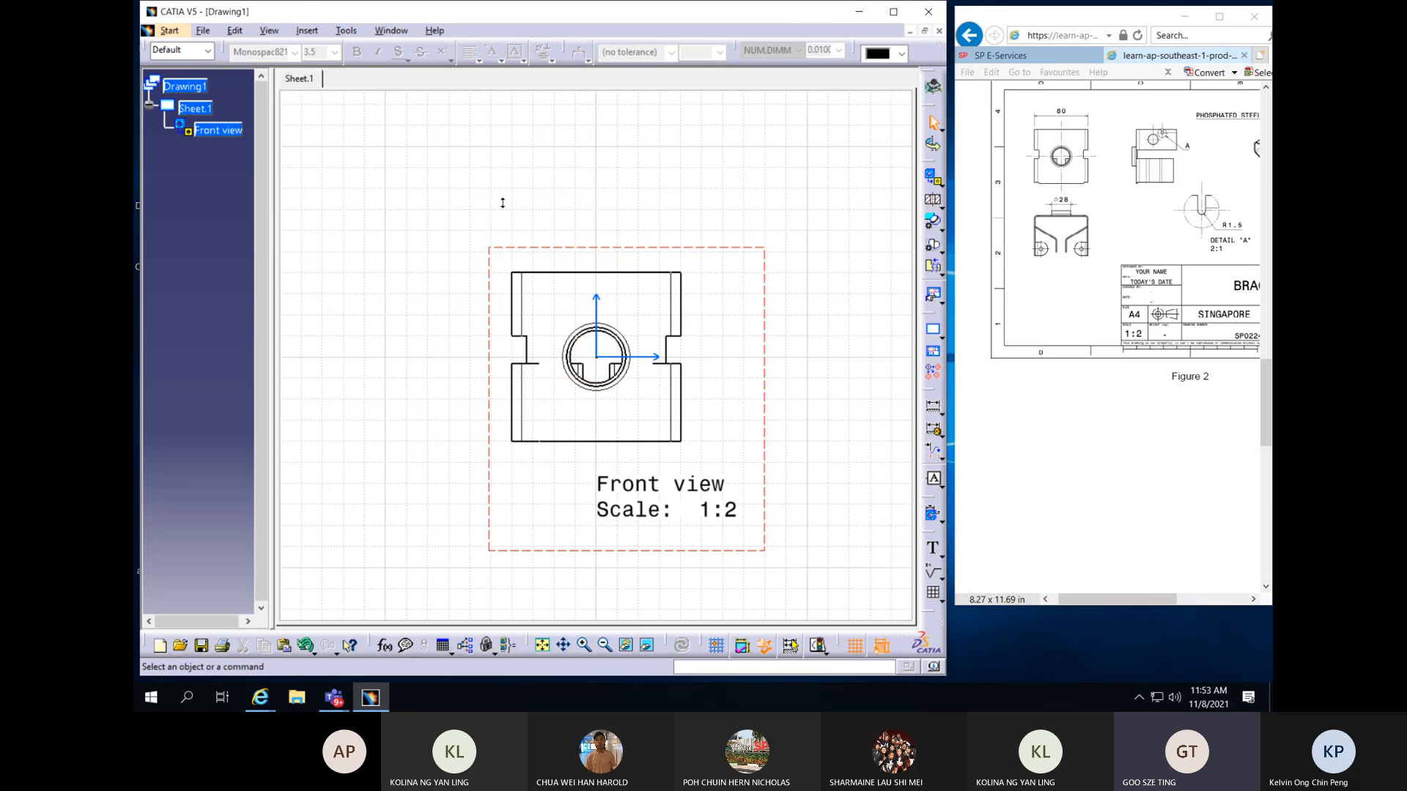
# Move the front view to the upper-left area of the sheet, leaving room for the other views
pyautogui.moveTo(503, 203); pyautogui.dragTo(731, 319, button='middle')
pyautogui.moveTo(609, 388); pyautogui.dragTo(548, 353)
pyautogui.moveTo(622, 393); pyautogui.dragTo(609, 289, button='middle')
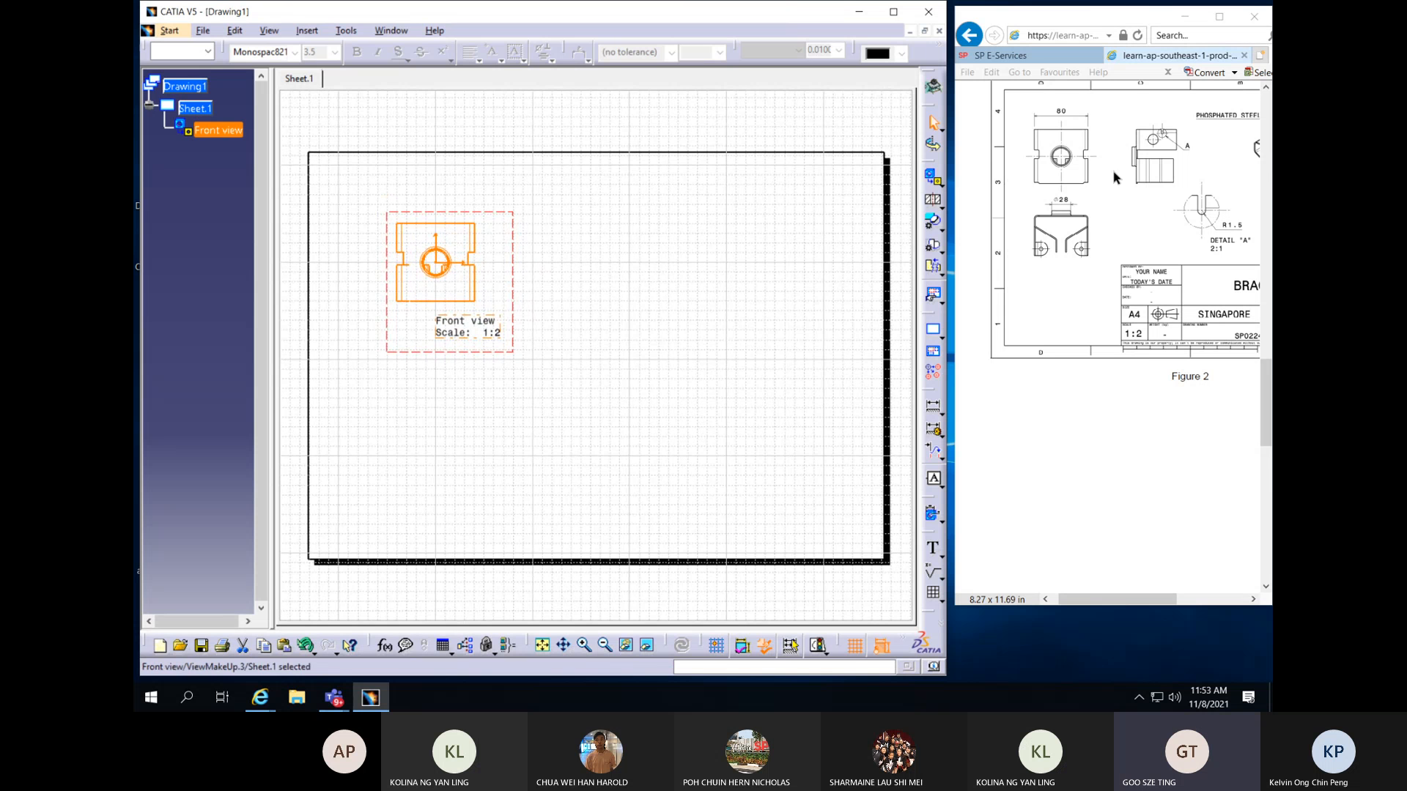
# Project a bottom view below the front view and a right view beside it
pyautogui.click(942, 185)
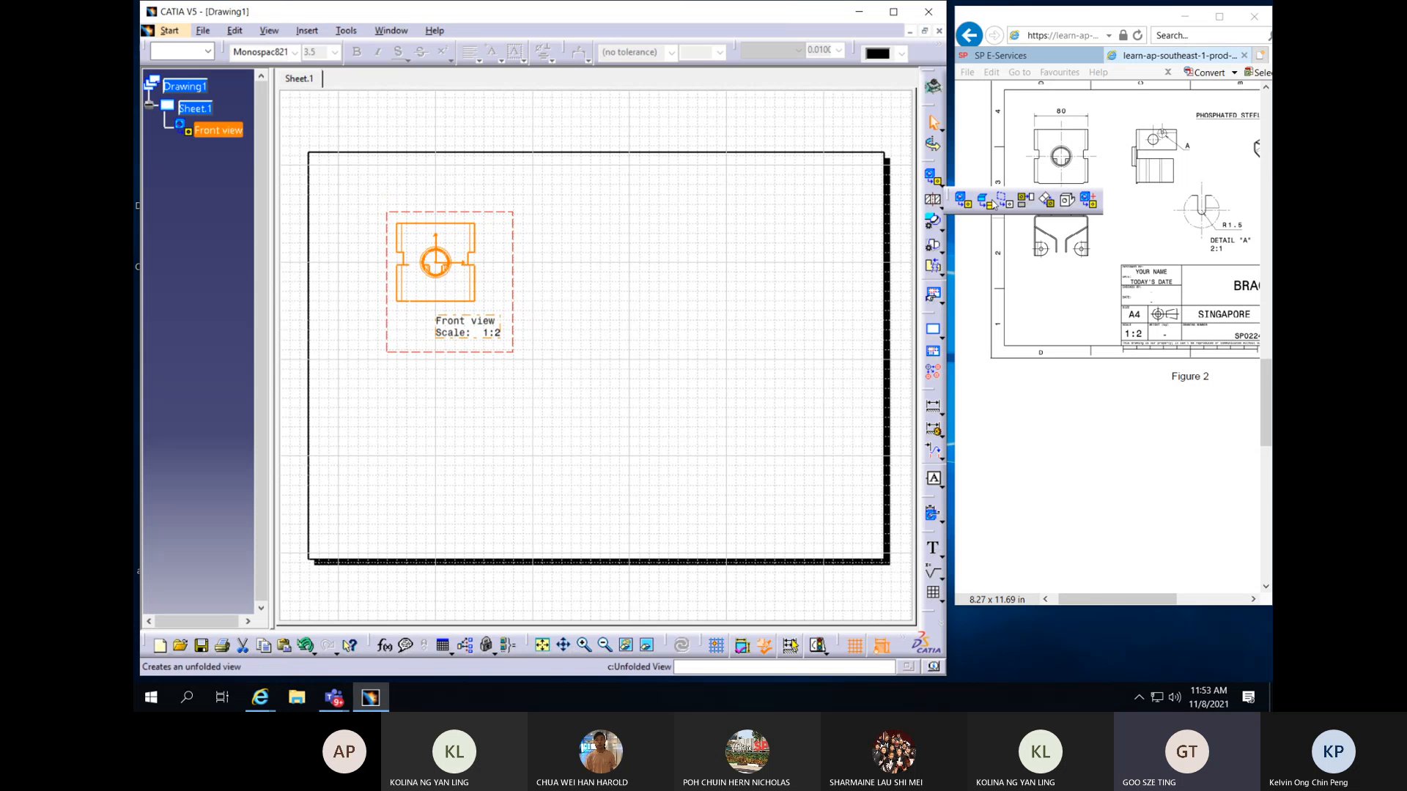
pyautogui.click(1024, 200)
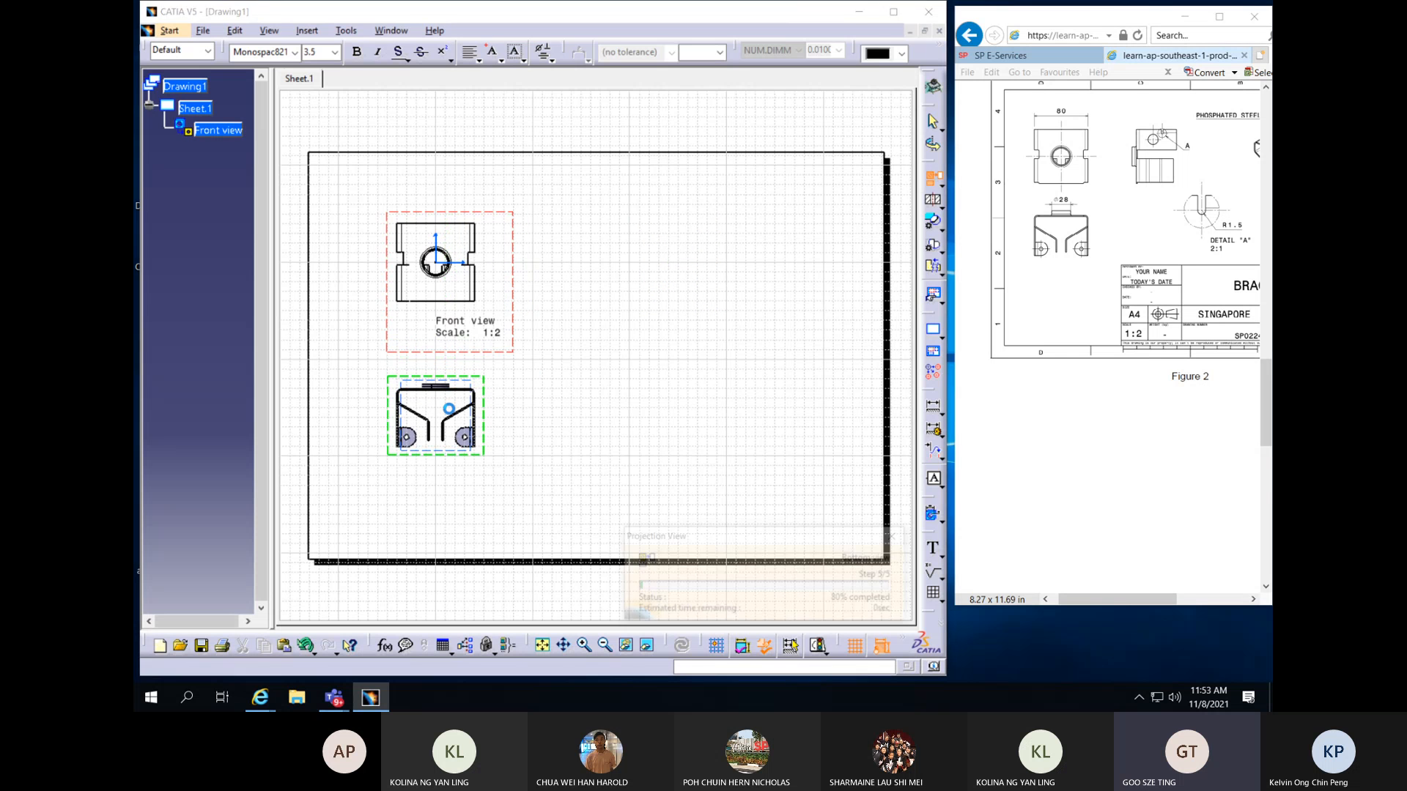
pyautogui.click(443, 420)
pyautogui.click(934, 178)
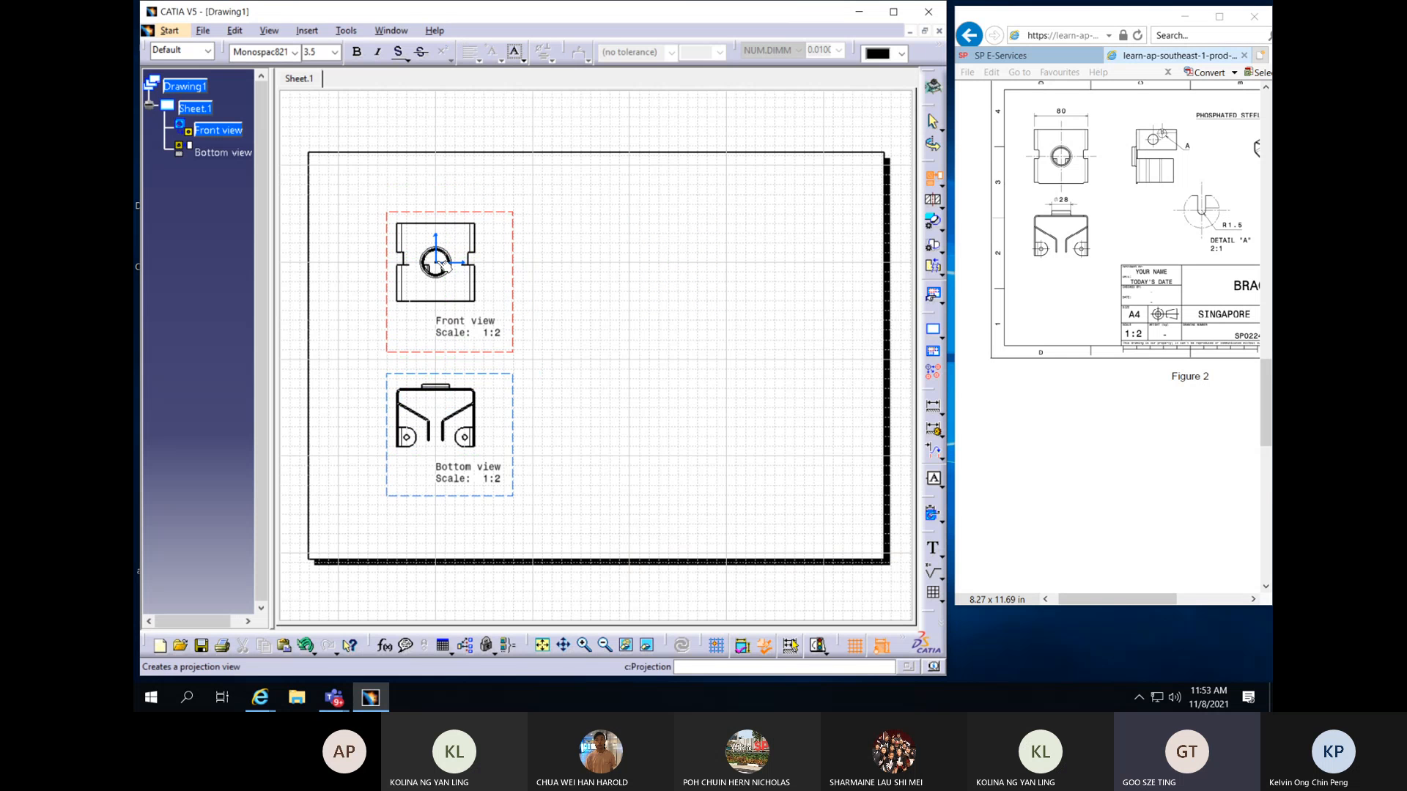
pyautogui.click(599, 263)
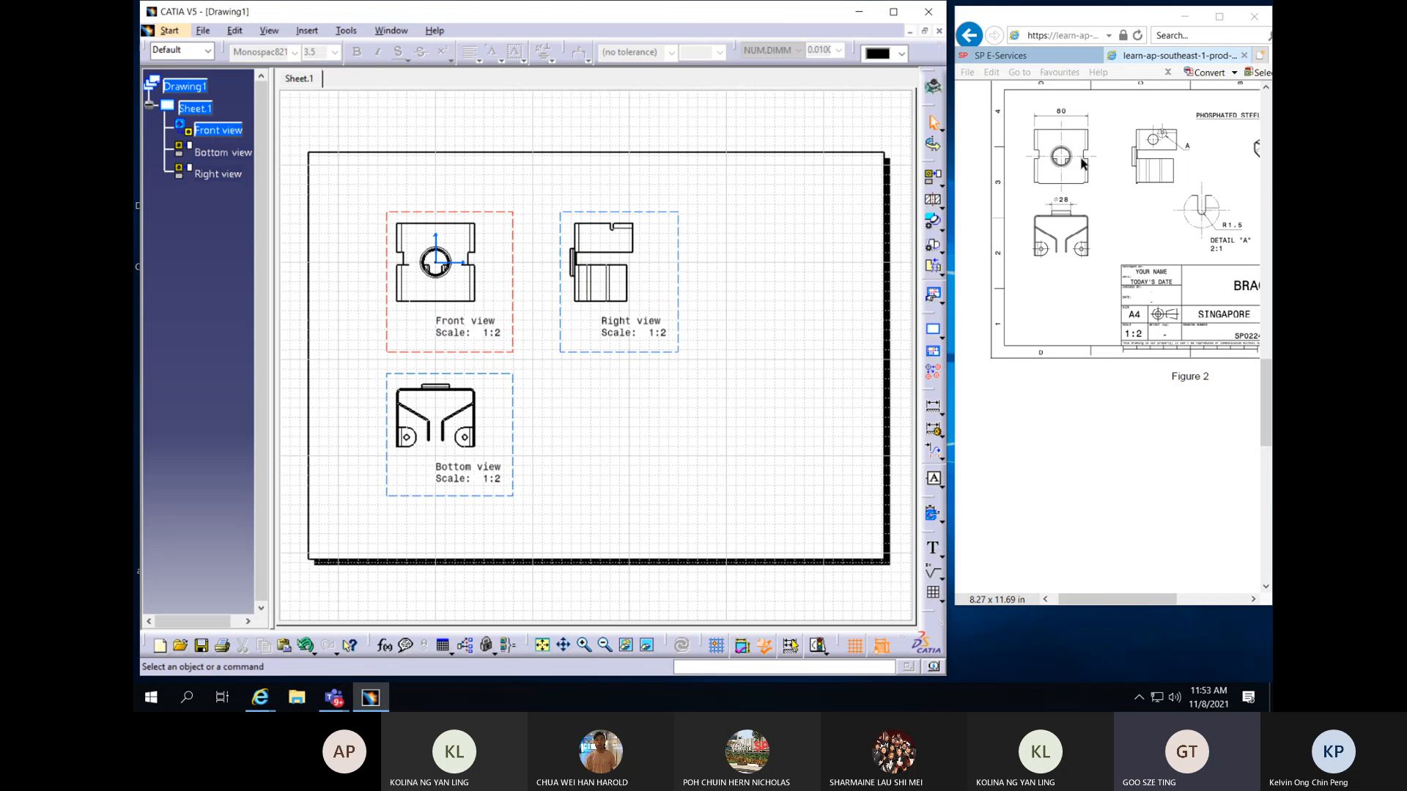
# Enable the center line and axis display for the front view
pyautogui.rightClick(514, 288)
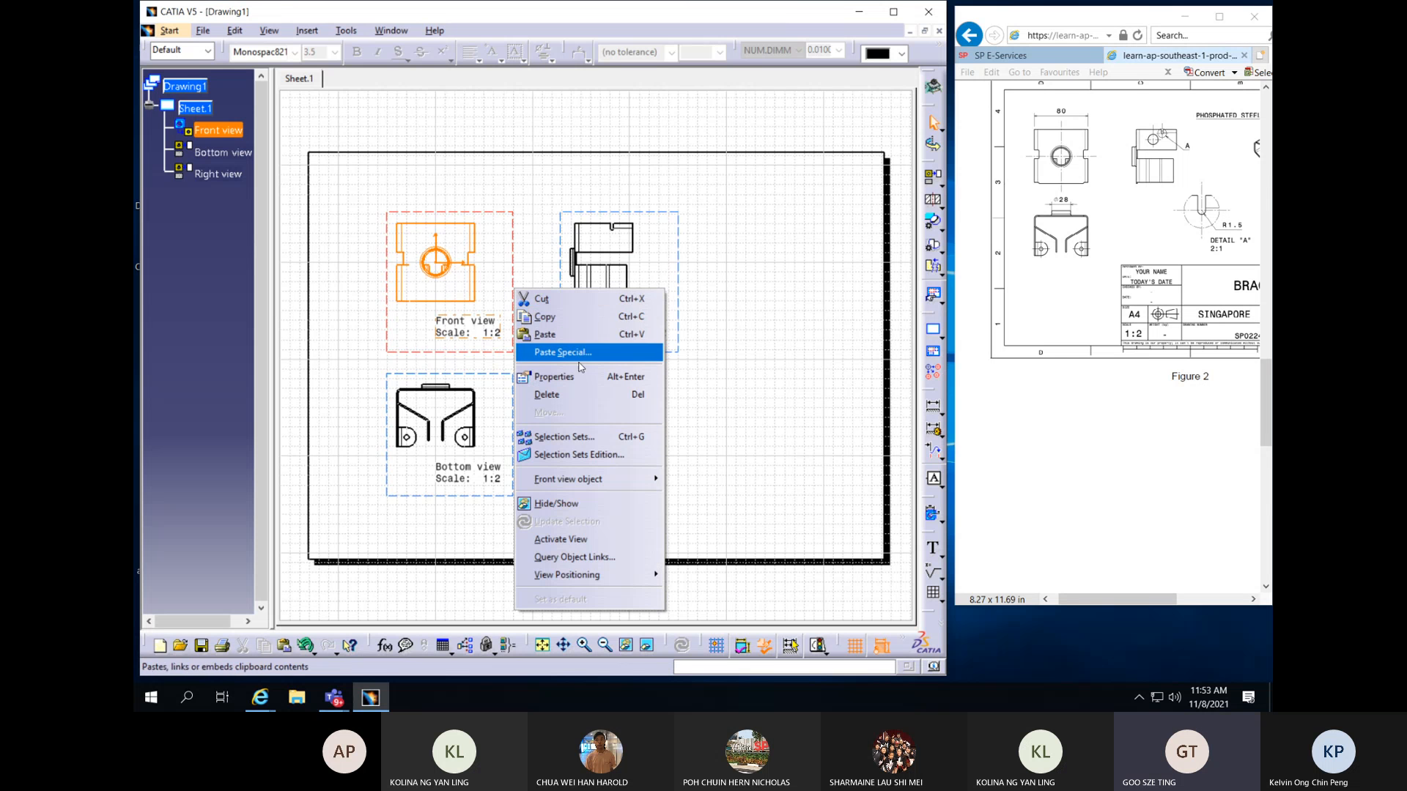
pyautogui.click(572, 376)
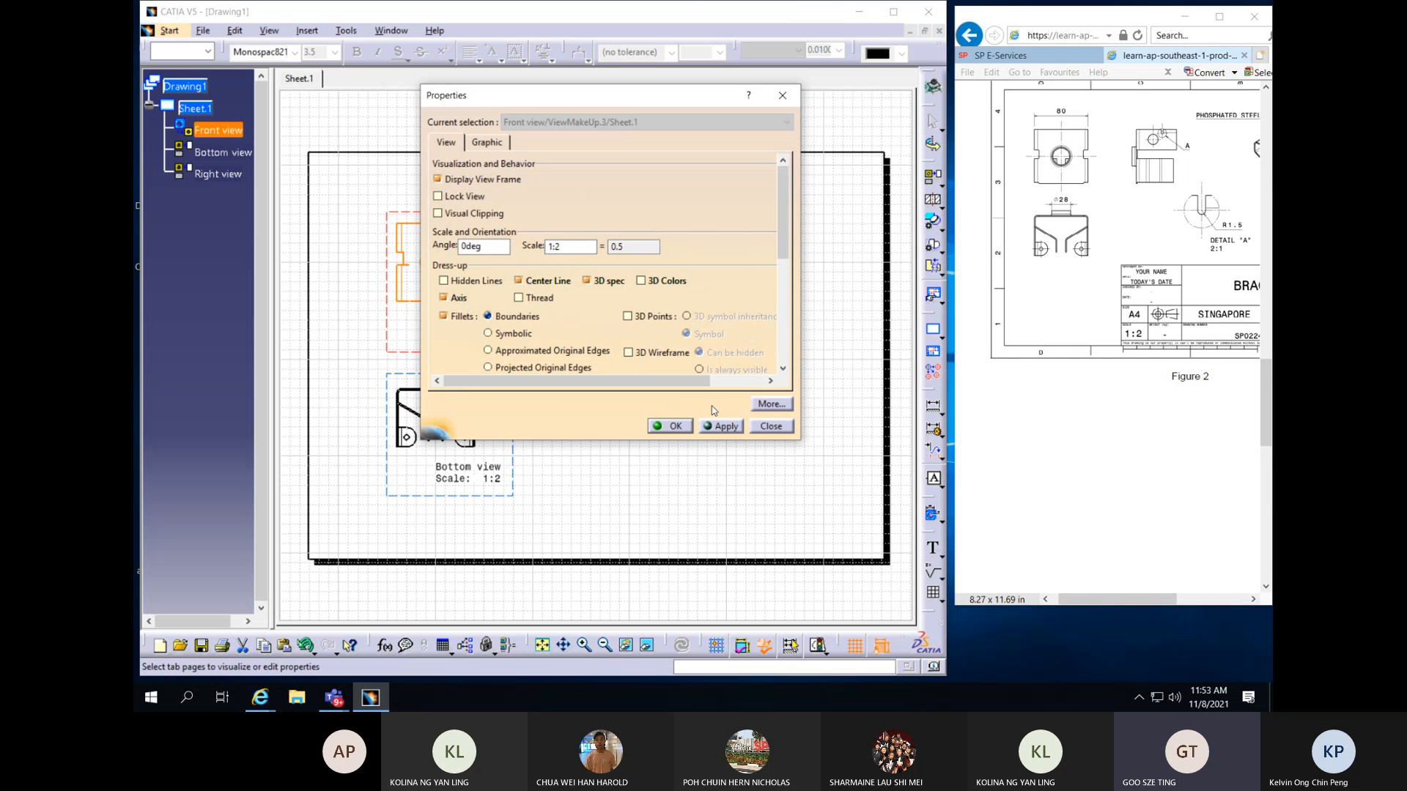
pyautogui.click(671, 426)
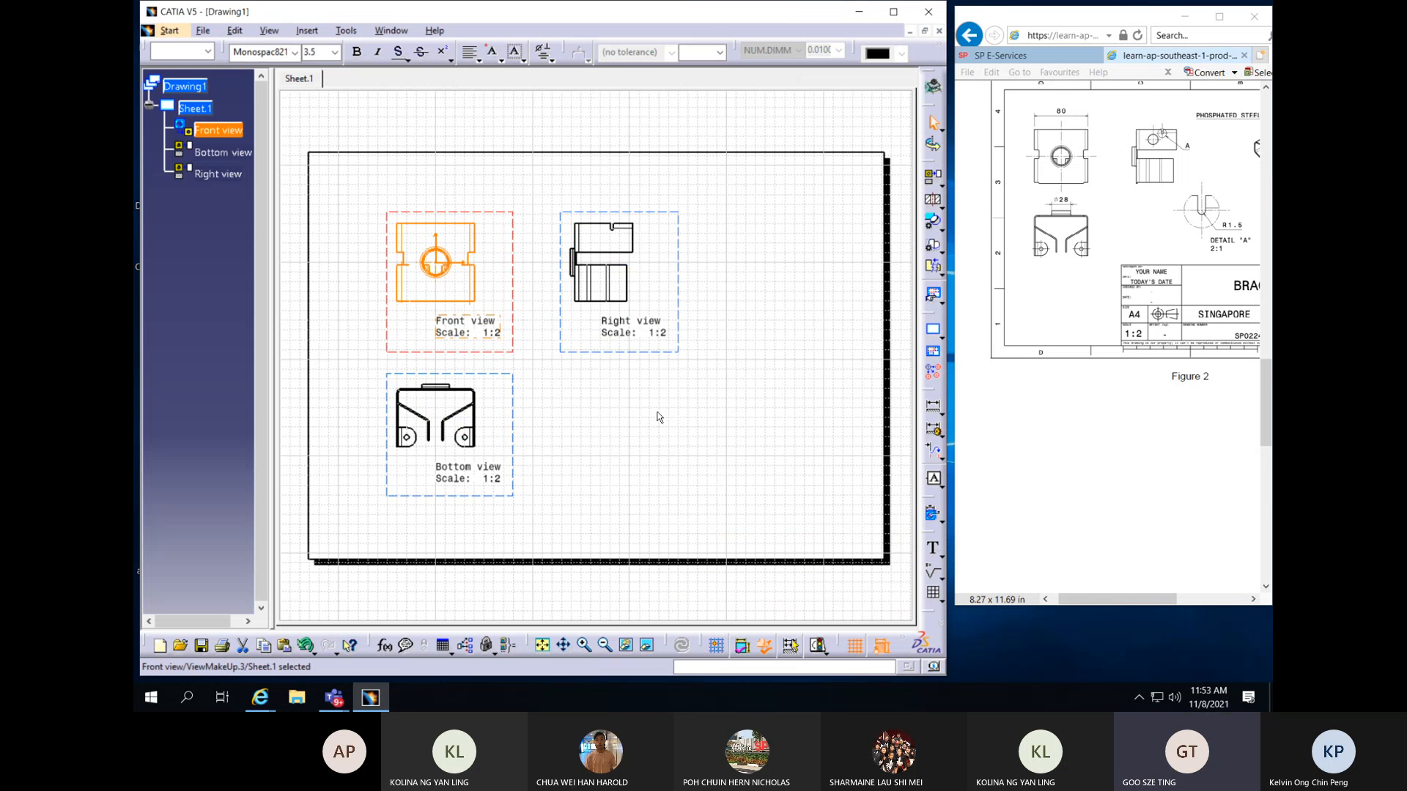
# Activate the right view and enable its center line and axis display
pyautogui.click(677, 262)
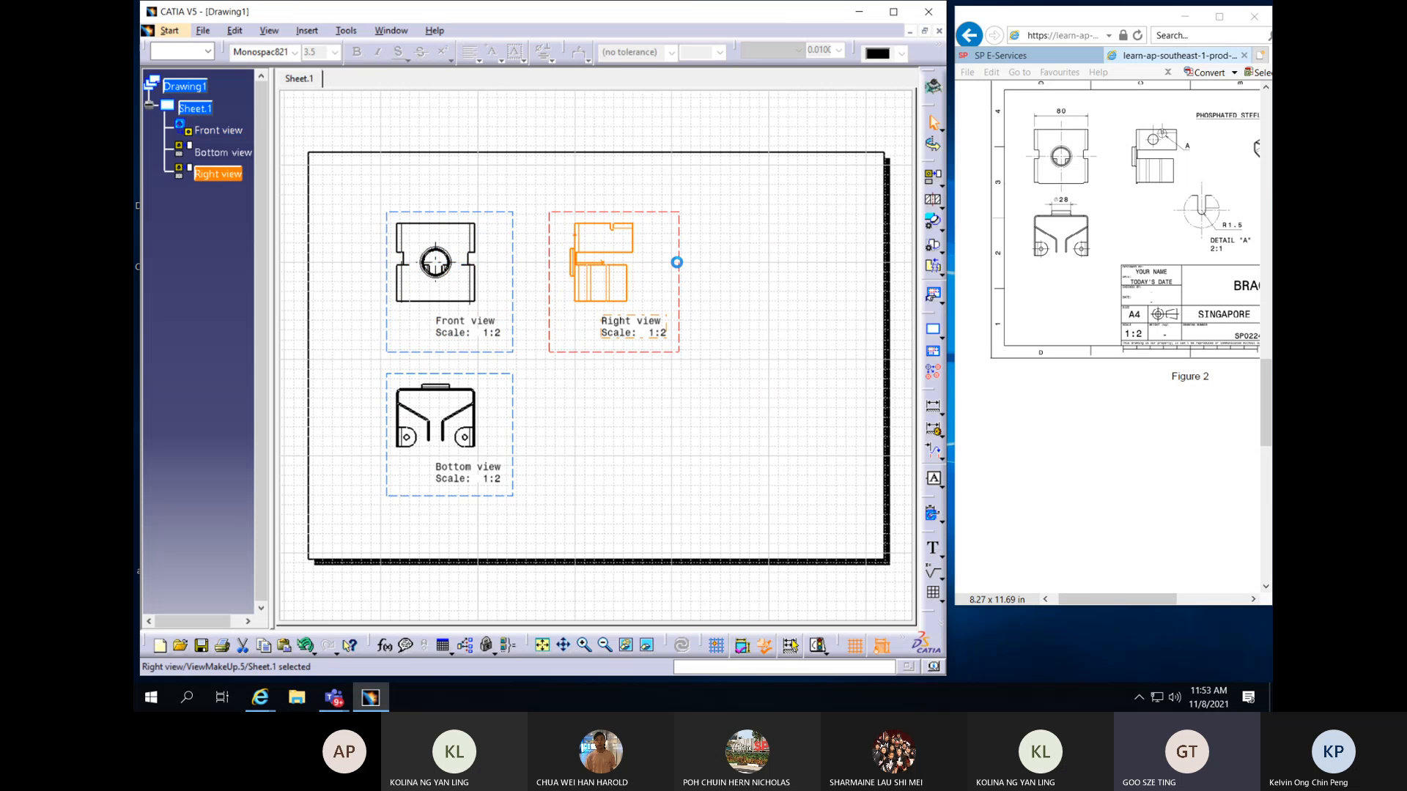
pyautogui.rightClick(679, 264)
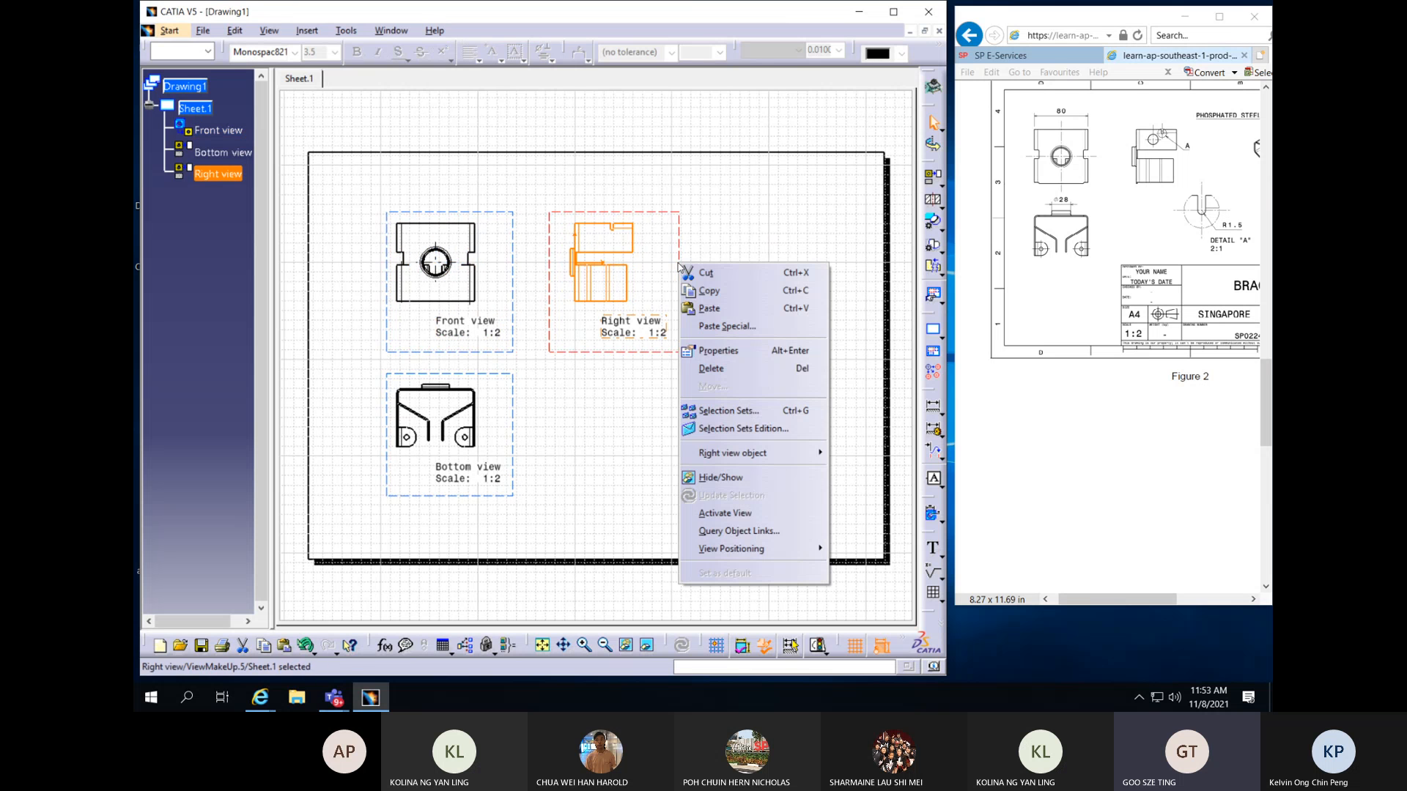
pyautogui.click(733, 350)
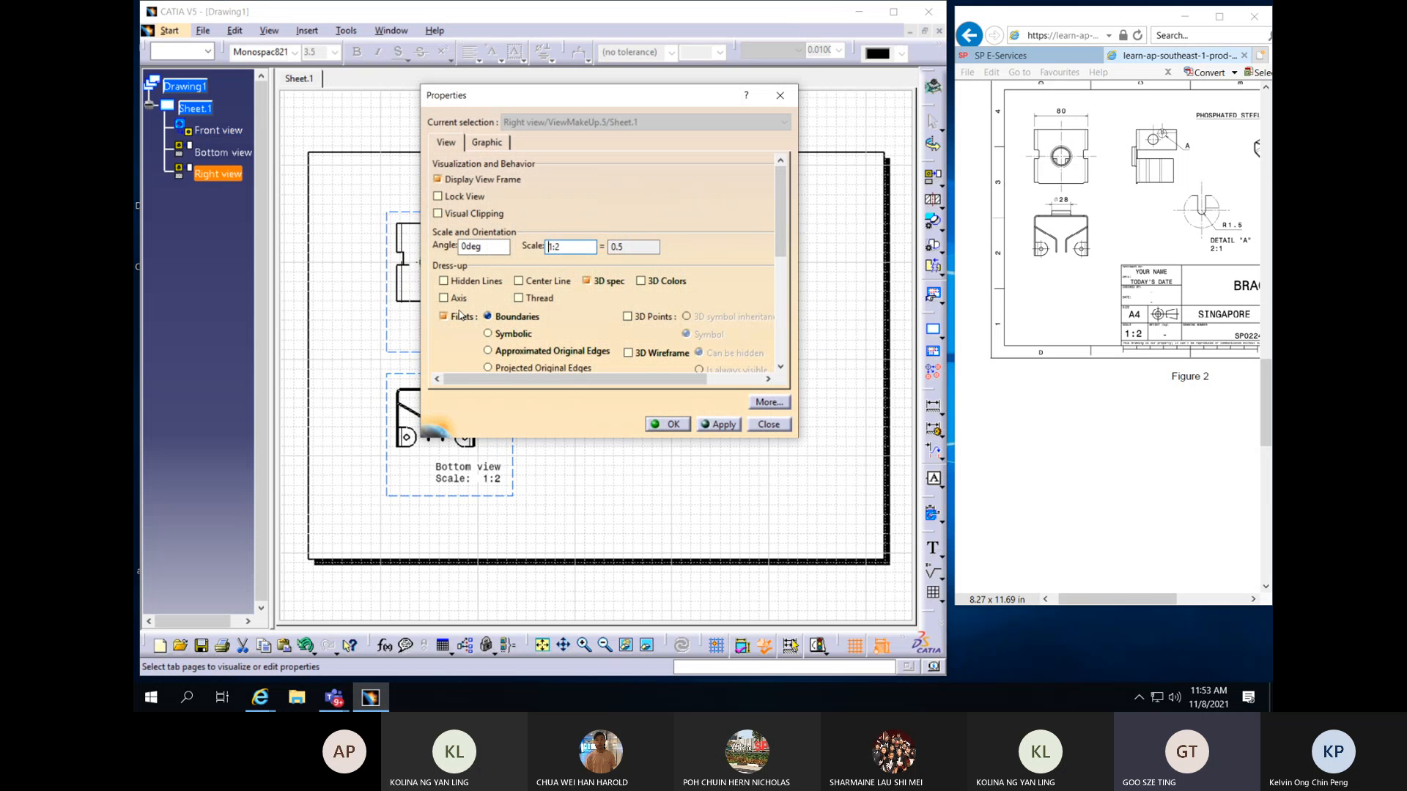
pyautogui.click(544, 283)
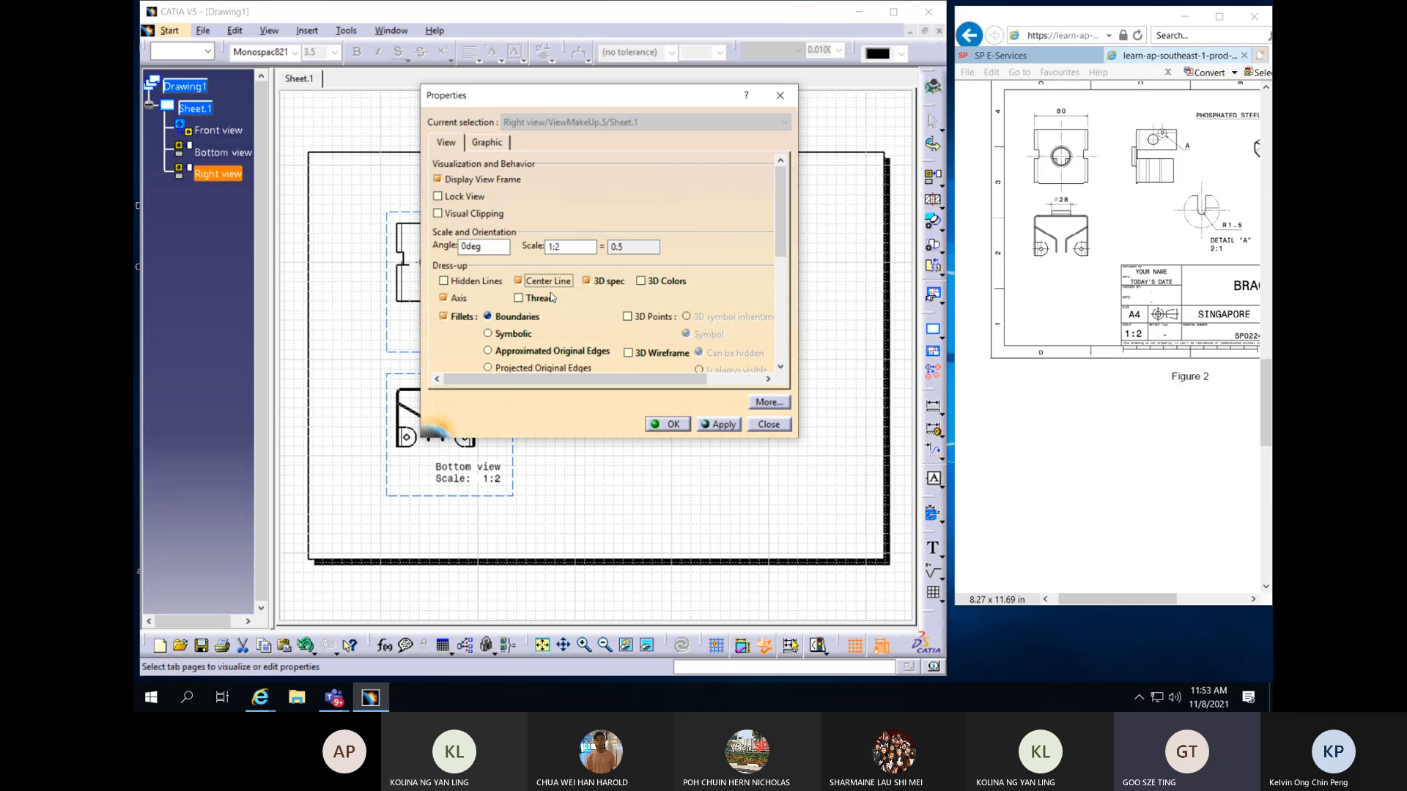
pyautogui.click(665, 424)
pyautogui.click(752, 367)
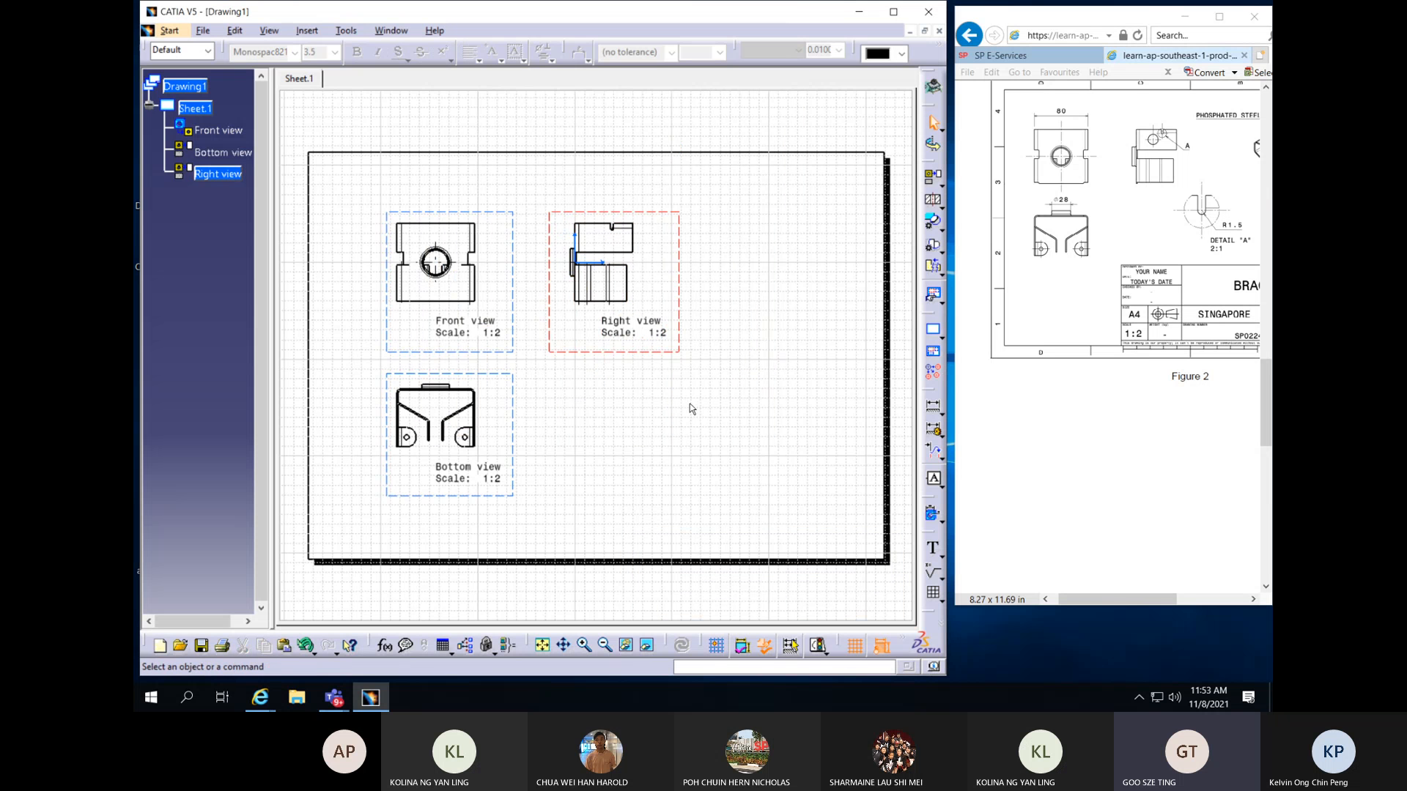
# Lengthen the center lines of the small rounded notch along the upper edge of the right view
pyautogui.moveTo(690, 405)
pyautogui.mouseDown(button='middle')
pyautogui.moveTo(644, 408)
pyautogui.moveTo(718, 386)
pyautogui.moveTo(593, 446)
pyautogui.mouseUp(button='middle')
pyautogui.keyDown('ctrl'); pyautogui.moveTo(592, 445); pyautogui.dragTo(608, 389, button='middle'); pyautogui.keyUp('ctrl')
pyautogui.moveTo(560, 269)
pyautogui.mouseDown(button='middle')
pyautogui.moveTo(573, 332)
pyautogui.moveTo(592, 296)
pyautogui.mouseUp(button='middle')
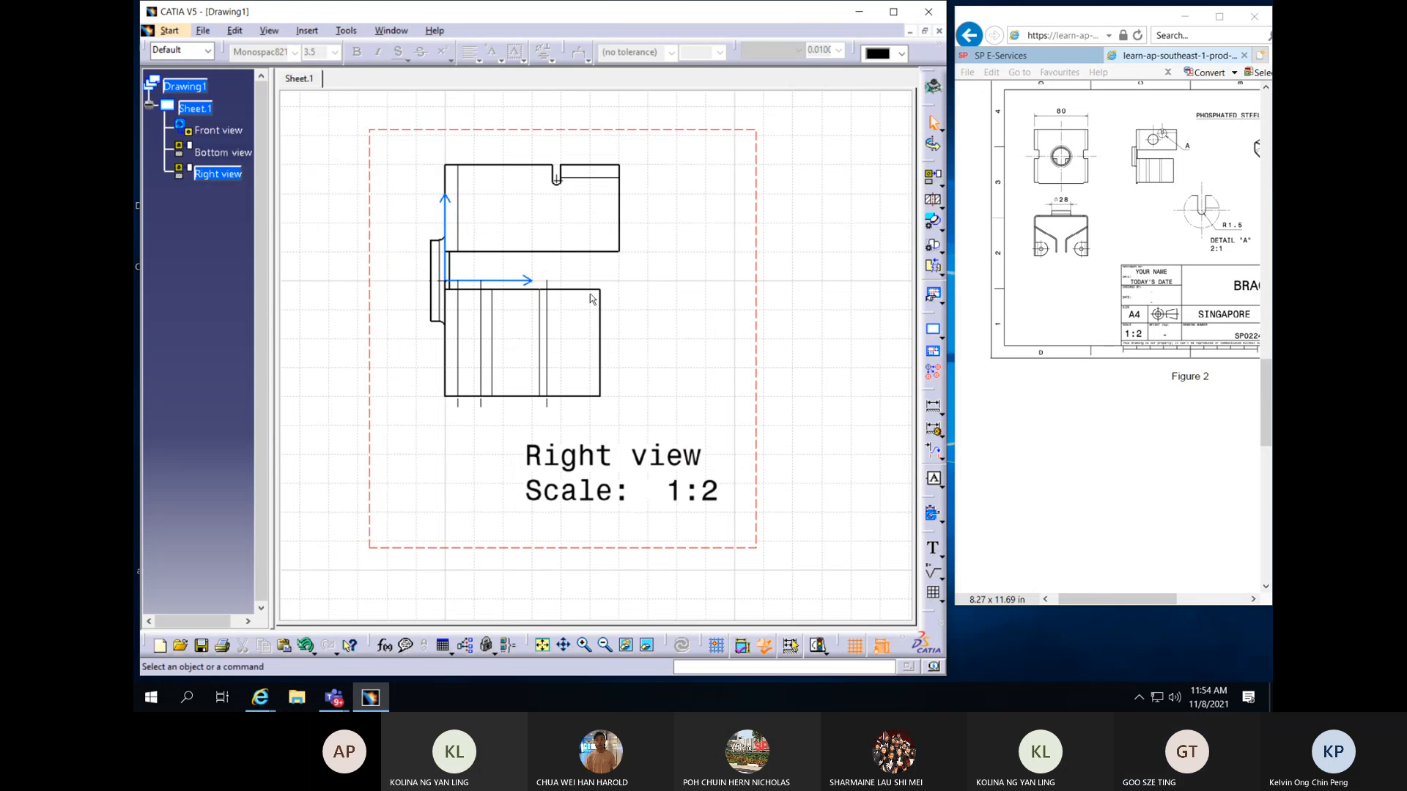
pyautogui.click(557, 180)
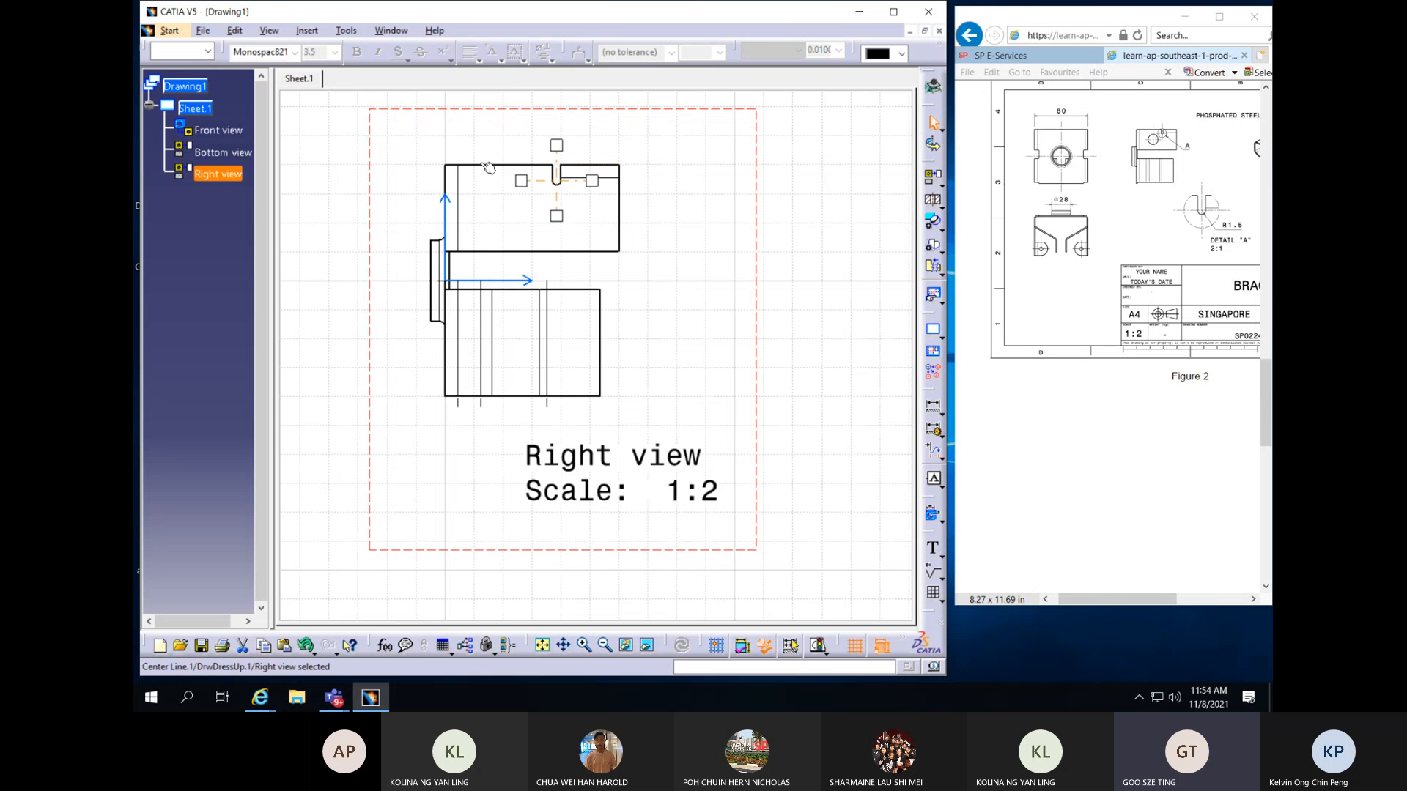
pyautogui.click(841, 245)
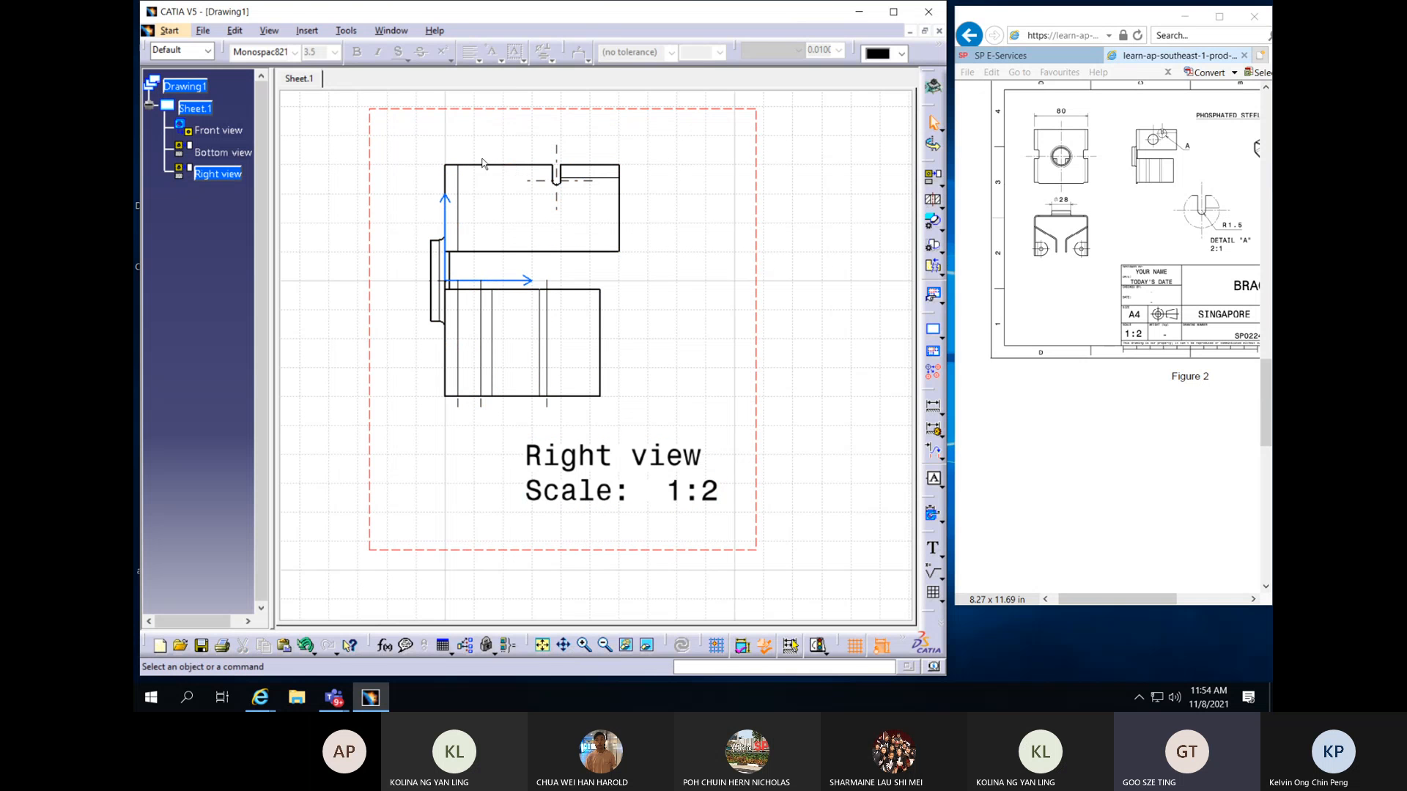
# Create a circular detail view around the small rounded notch of the right view and place it below that view
pyautogui.moveTo(671, 345)
pyautogui.keyDown('ctrl'); pyautogui.mouseDown(button='middle')
pyautogui.moveTo(587, 323)
pyautogui.moveTo(603, 361)
pyautogui.moveTo(647, 345)
pyautogui.moveTo(618, 333)
pyautogui.mouseUp(button='middle'); pyautogui.keyUp('ctrl')
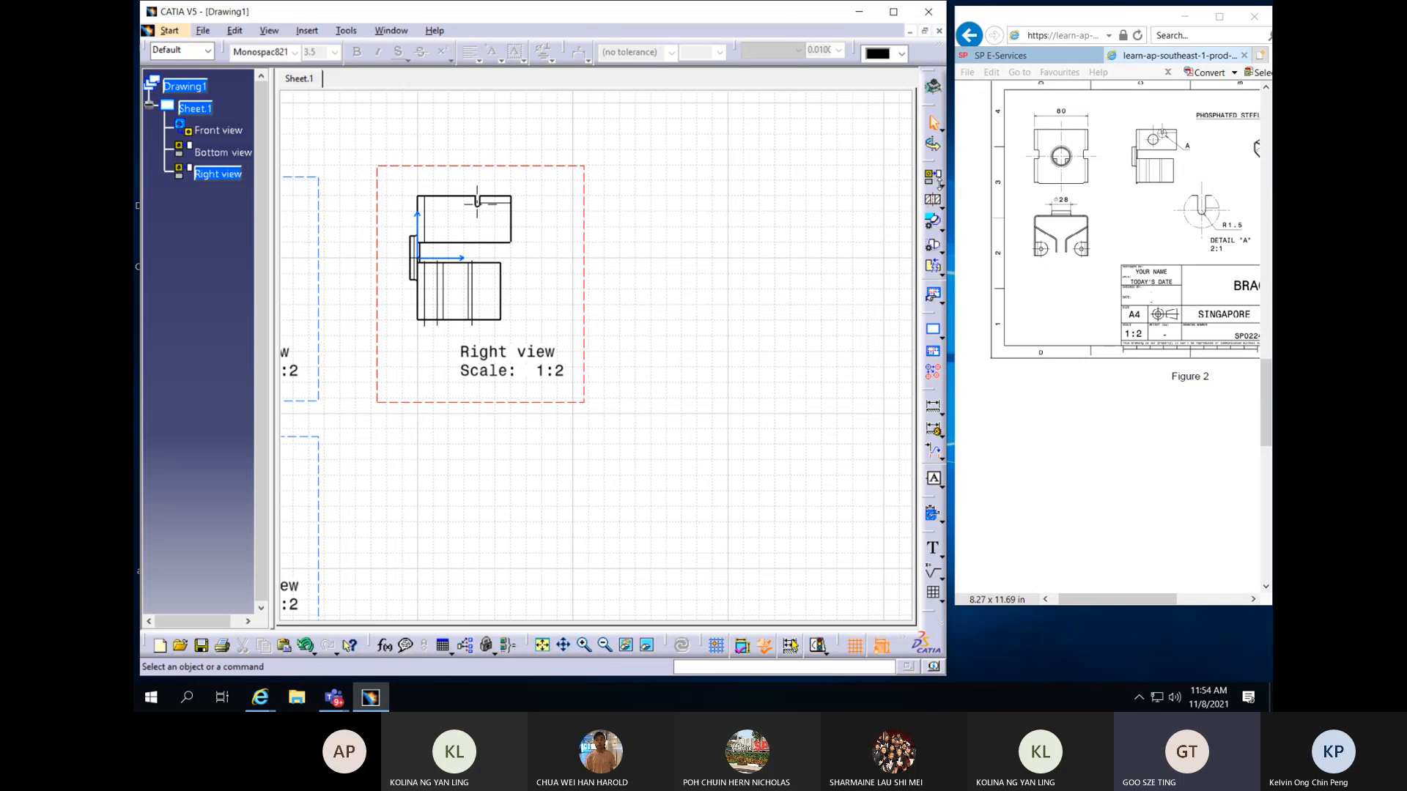
pyautogui.click(934, 224)
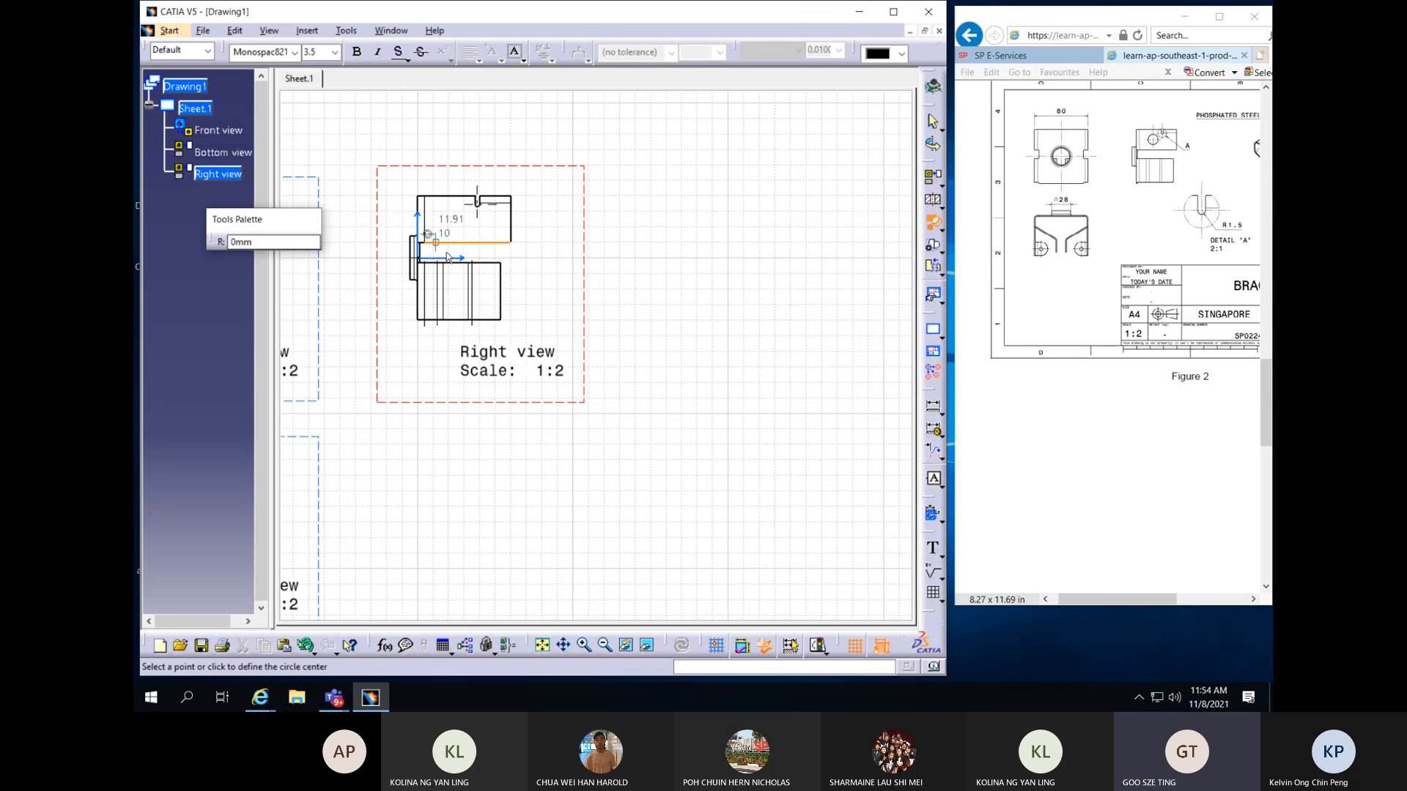
pyautogui.keyDown('ctrl'); pyautogui.moveTo(486, 301); pyautogui.dragTo(494, 258, button='middle'); pyautogui.keyUp('ctrl')
pyautogui.moveTo(494, 258); pyautogui.dragTo(623, 442, button='middle')
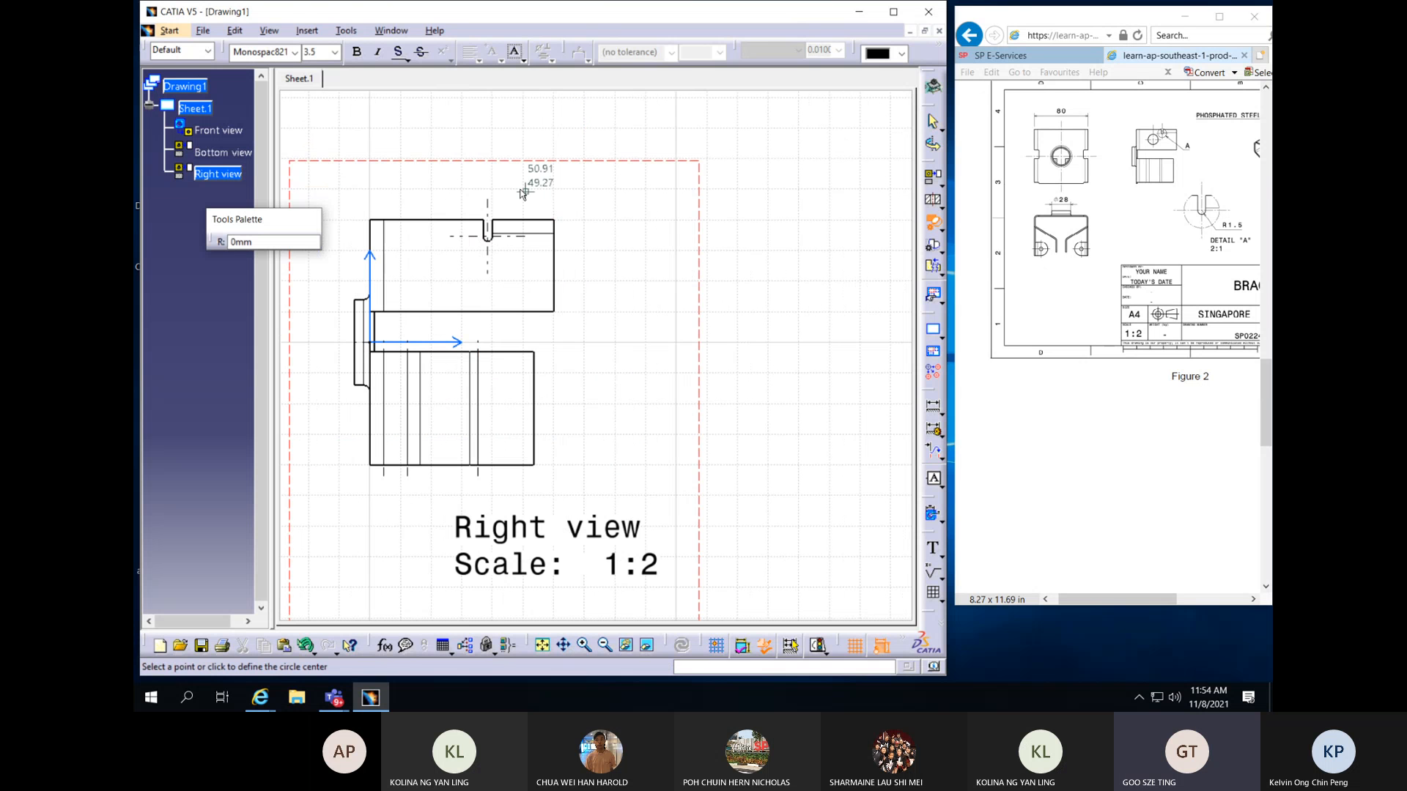
pyautogui.click(487, 236)
pyautogui.click(529, 237)
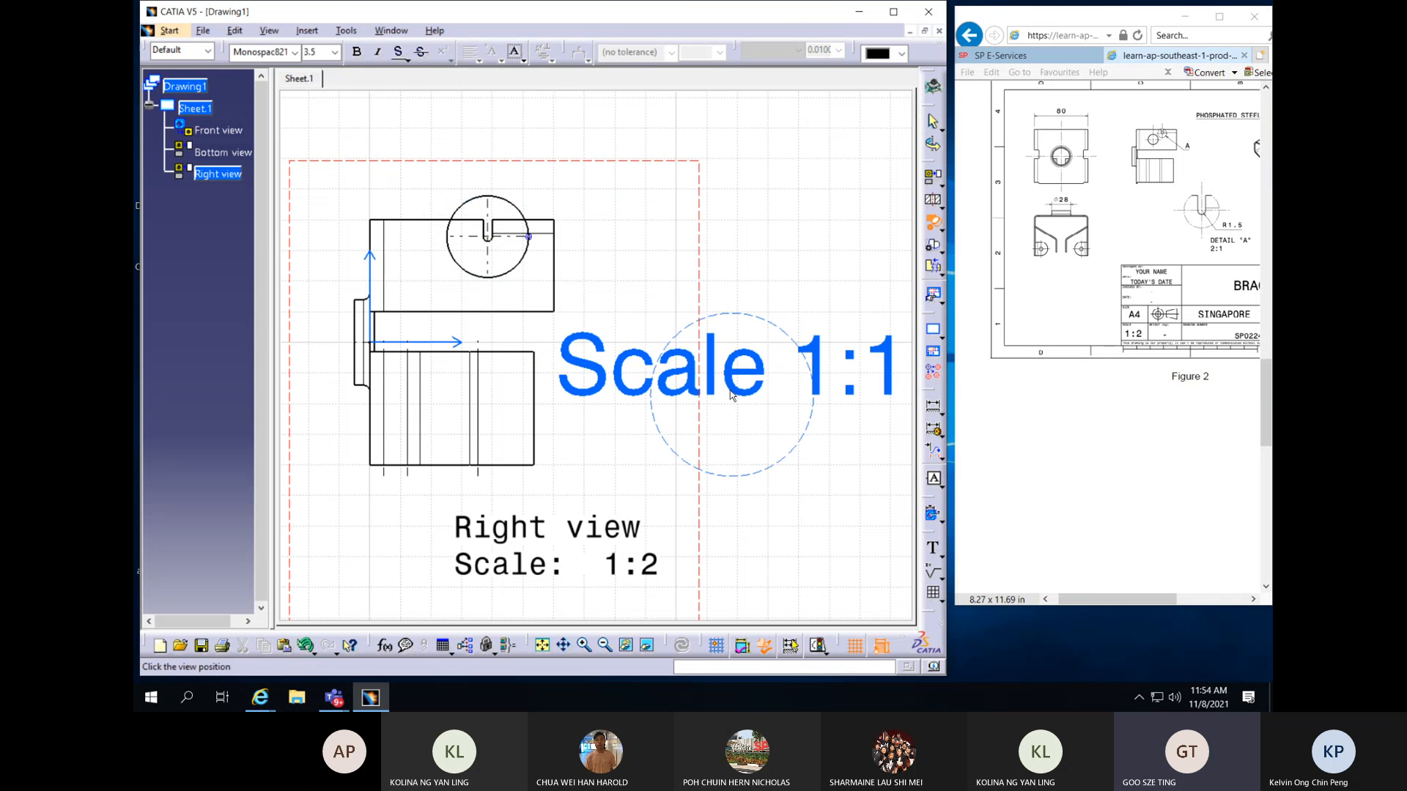
pyautogui.moveTo(729, 392)
pyautogui.mouseDown(button='middle')
pyautogui.moveTo(601, 265)
pyautogui.moveTo(668, 369)
pyautogui.mouseUp(button='middle')
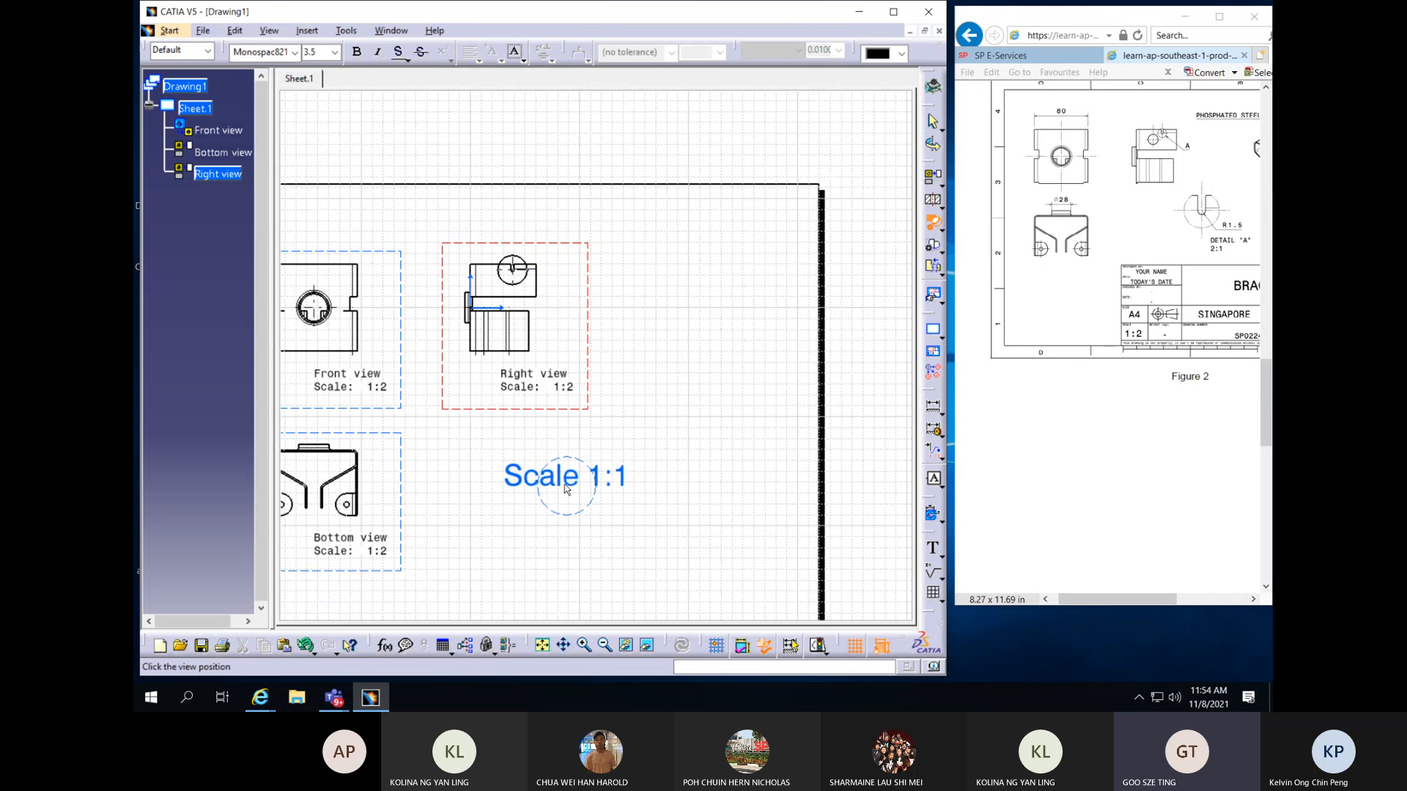
pyautogui.click(561, 474)
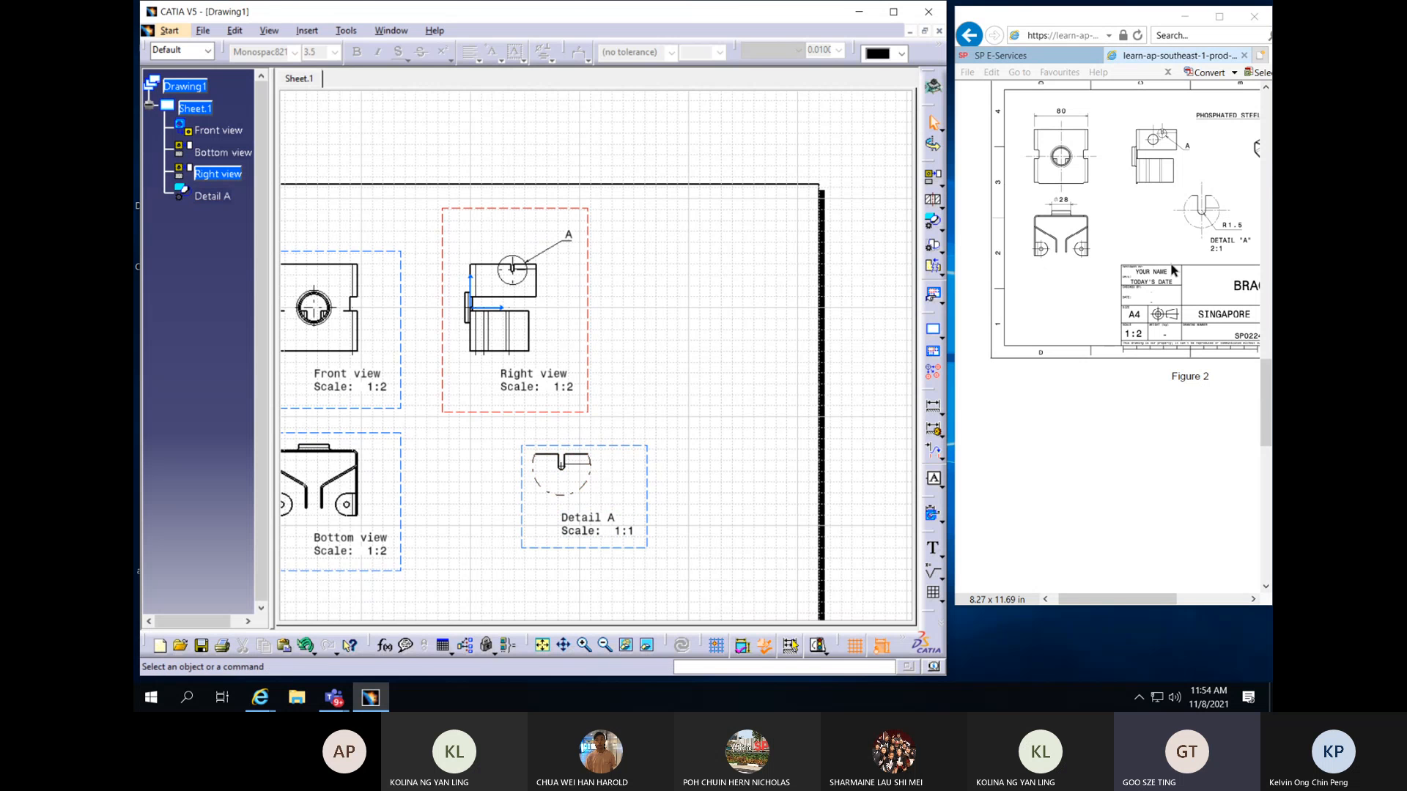
# Activate the notch's detail view and set its scale to 2:1
pyautogui.rightClick(644, 466)
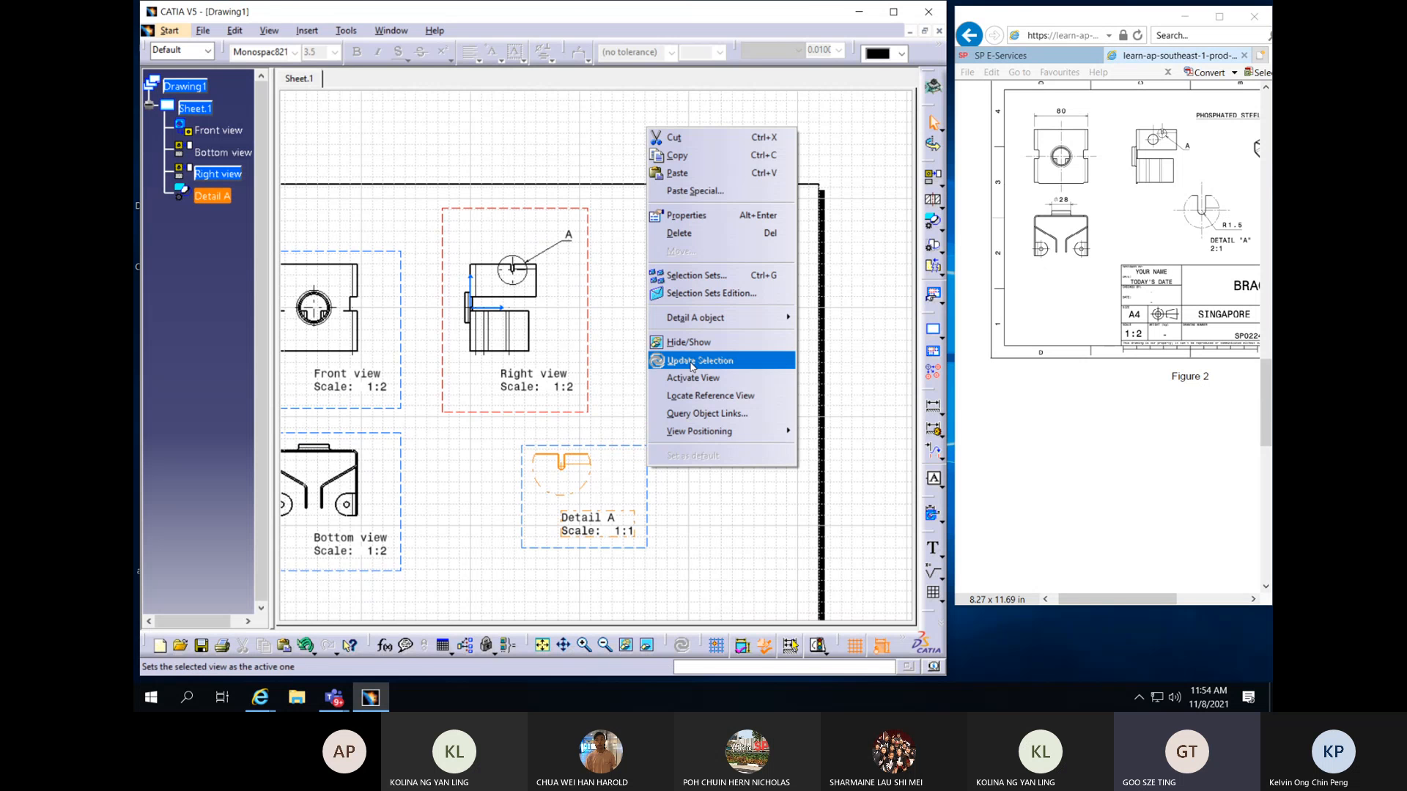
pyautogui.click(654, 477)
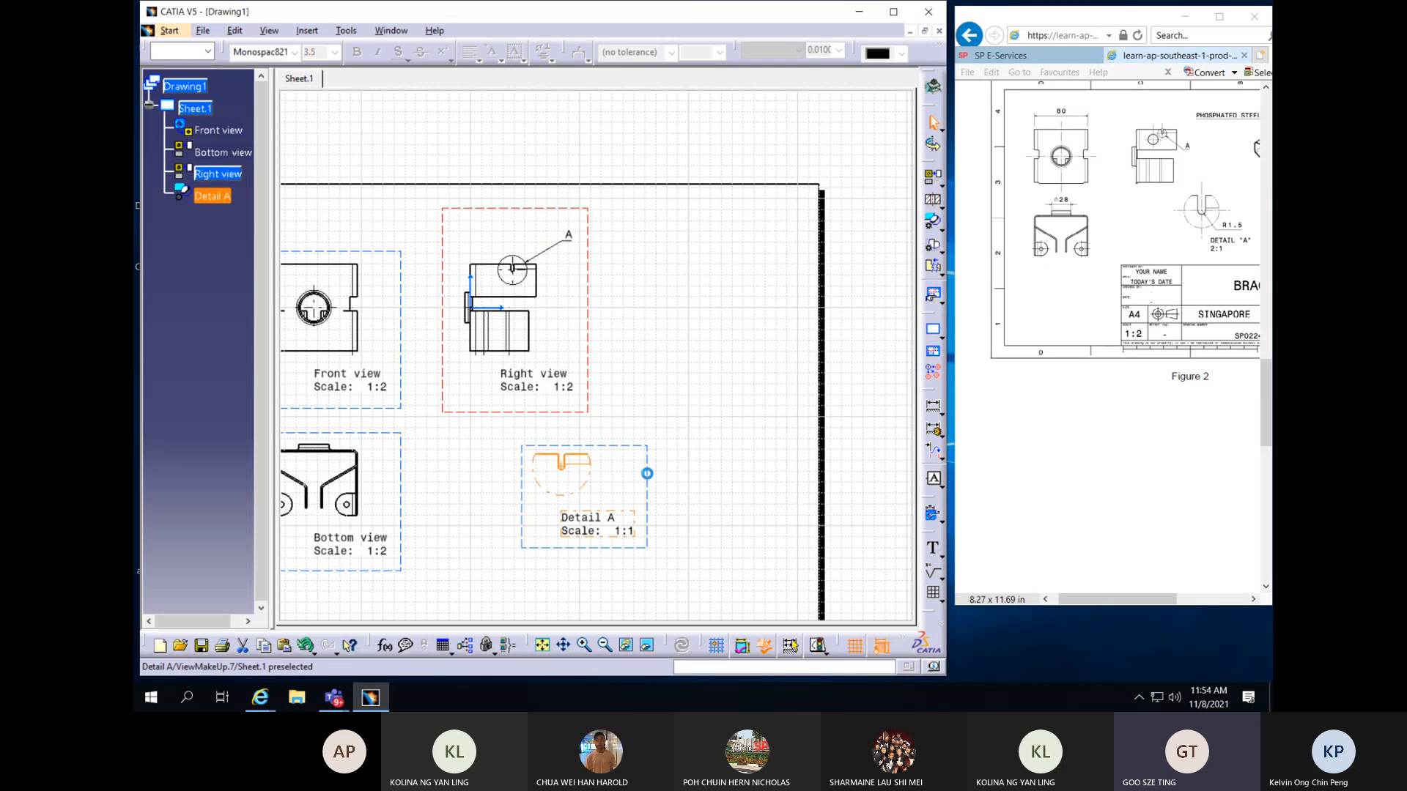
pyautogui.doubleClick(646, 474)
pyautogui.rightClick(654, 476)
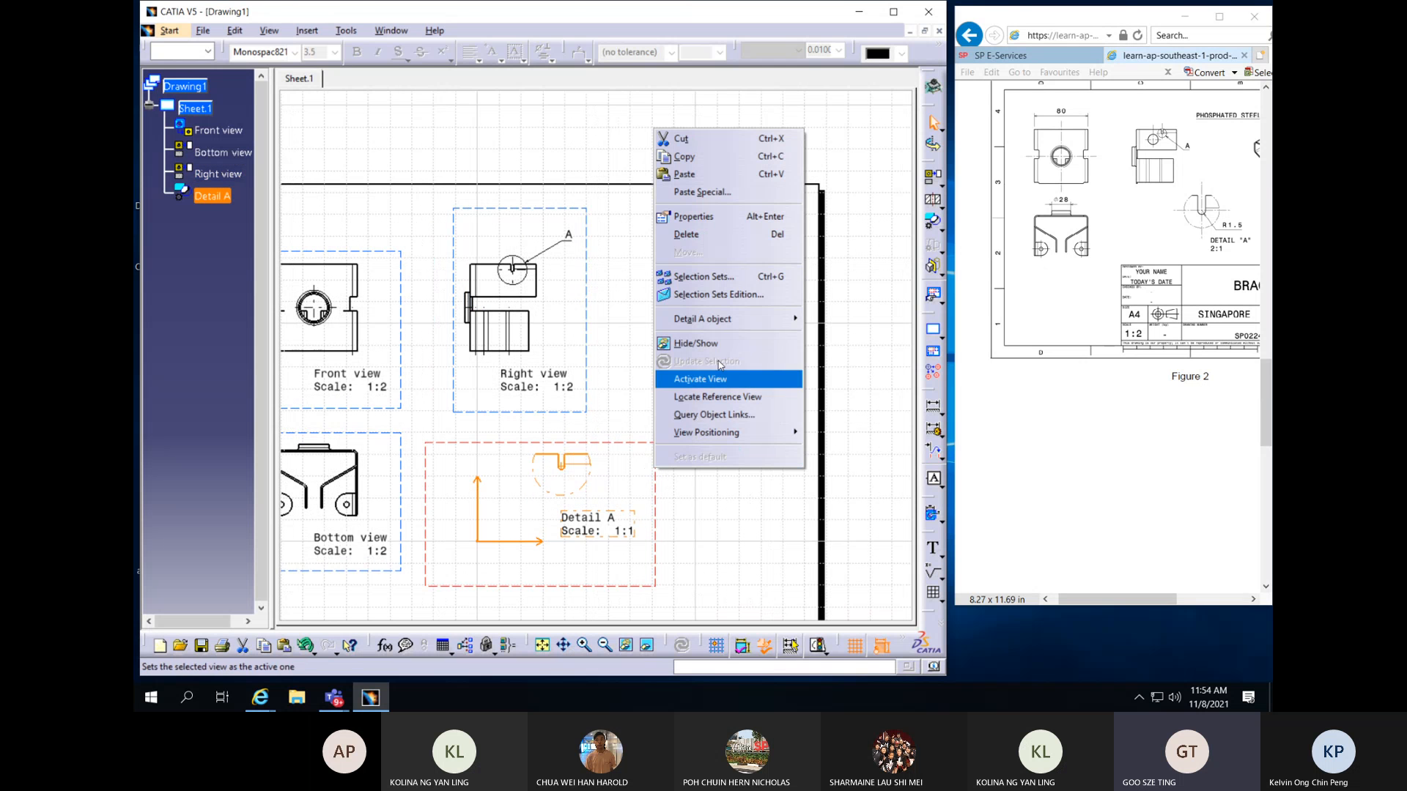
pyautogui.click(737, 217)
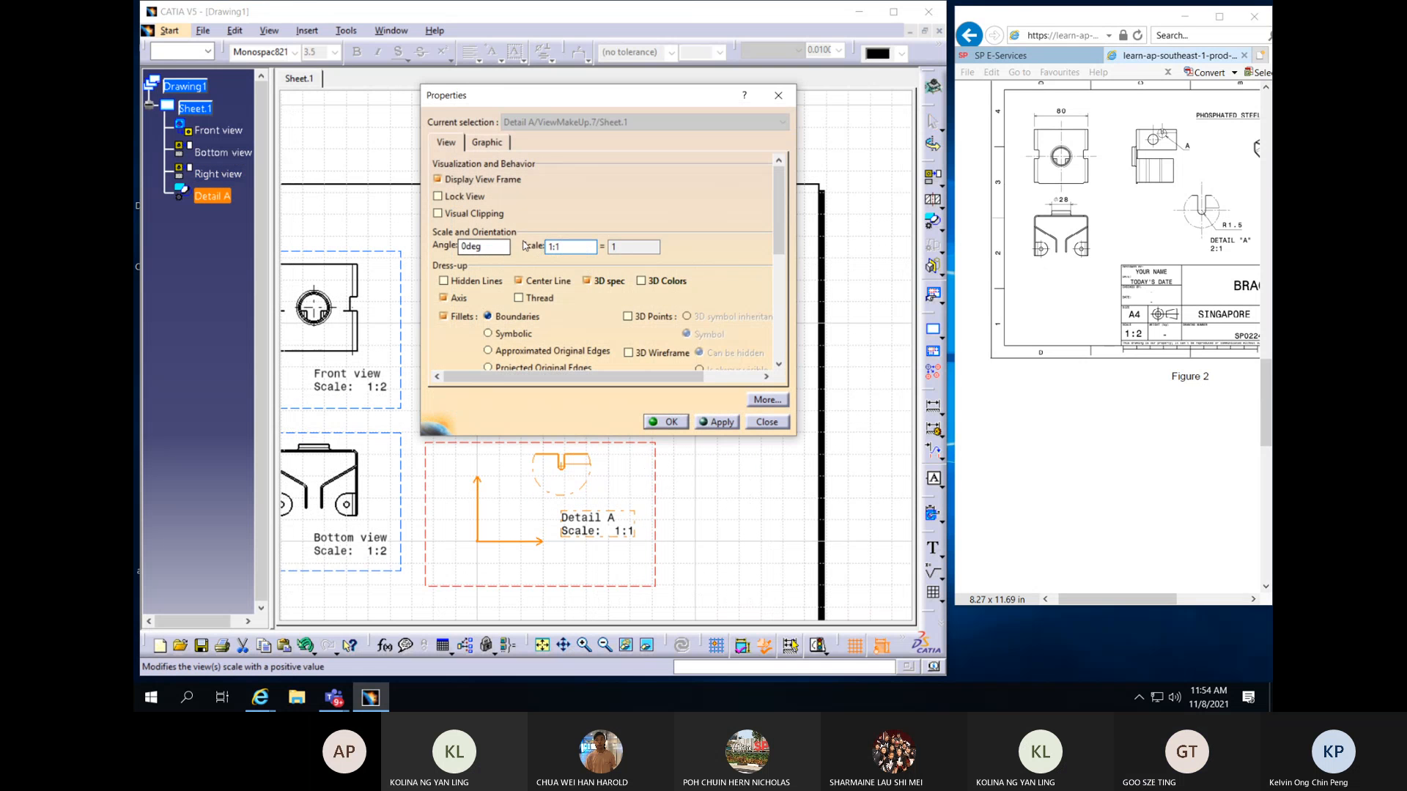
pyautogui.moveTo(554, 247); pyautogui.dragTo(546, 249)
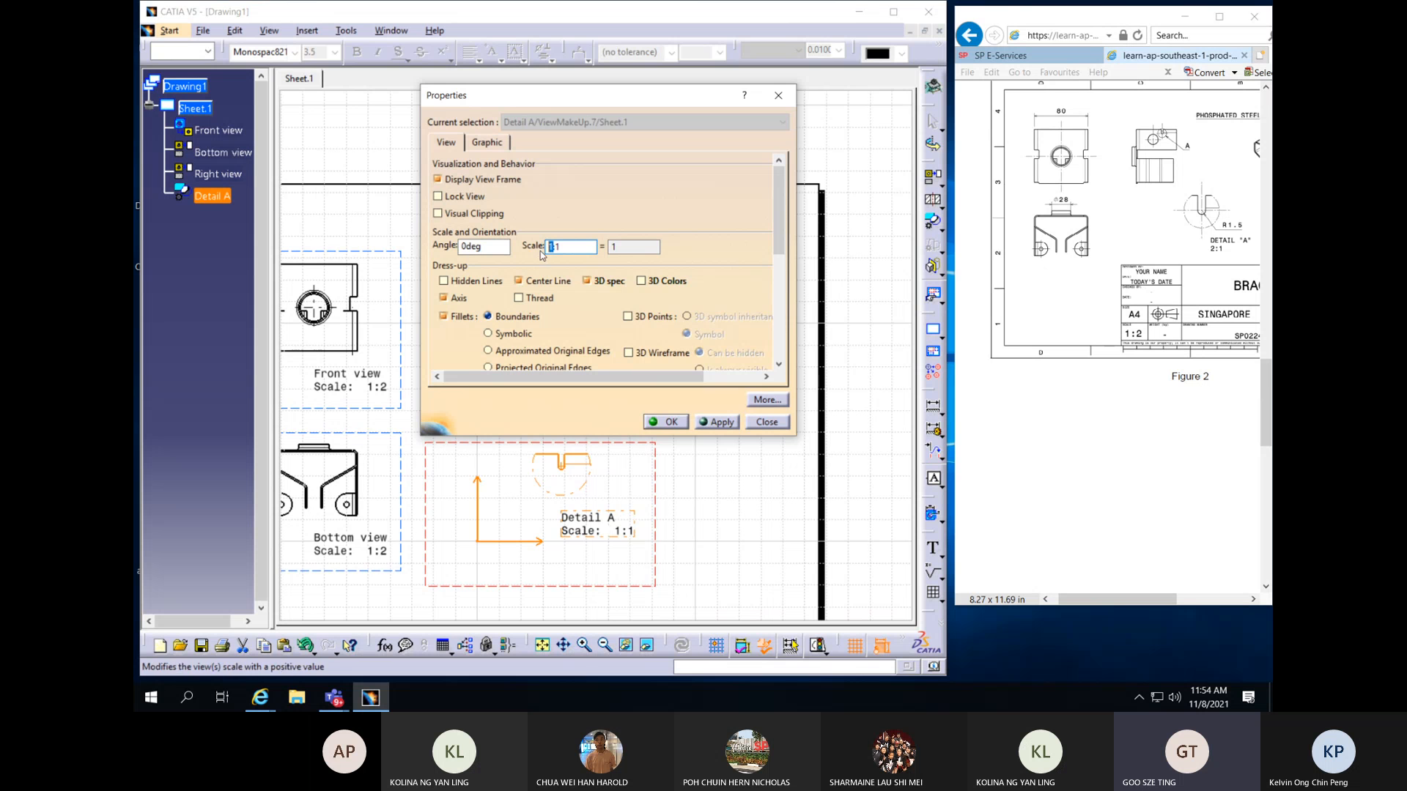
pyautogui.press('Return')
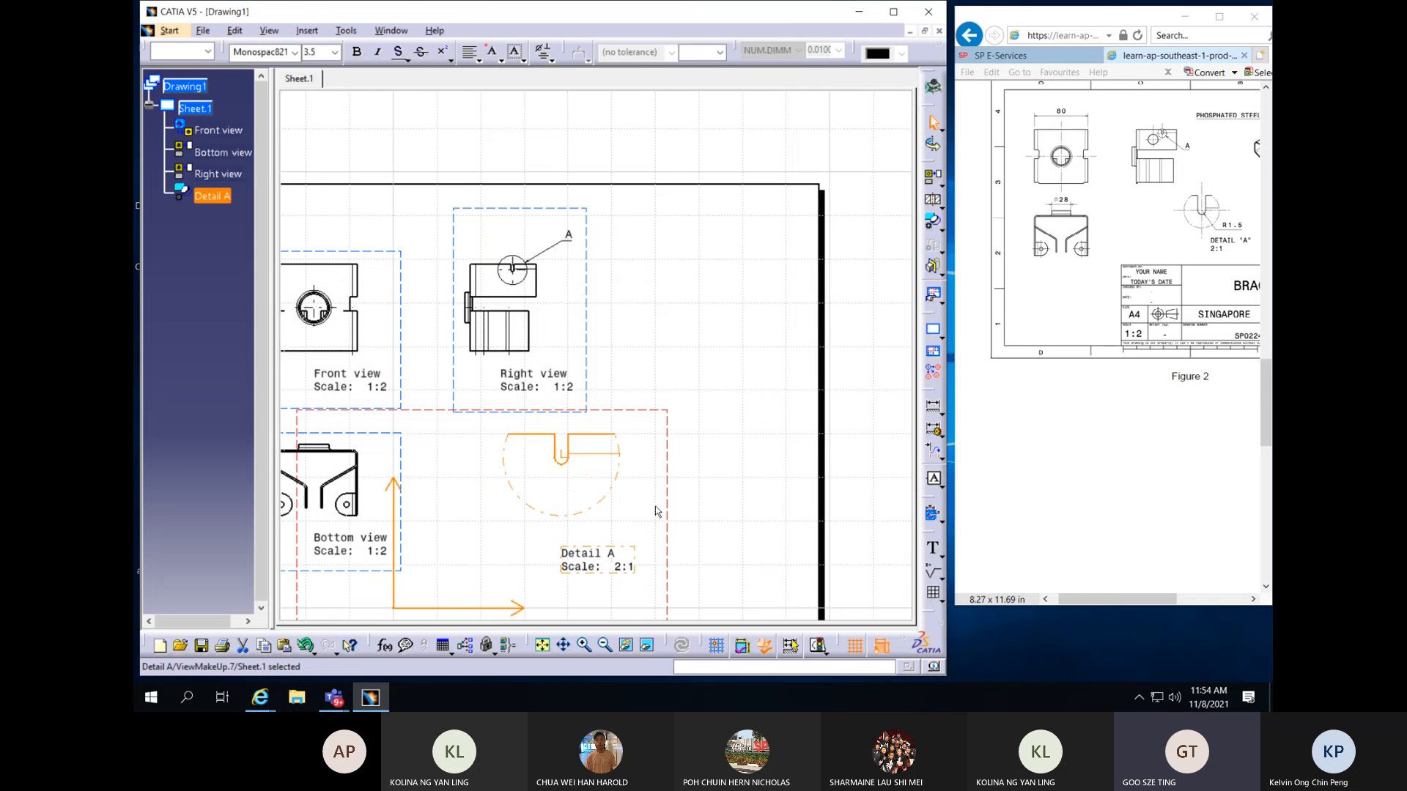
# Switch to the sheet background and create a frame and title block in the Drawing Titleblock Sample 1 style
pyautogui.moveTo(656, 511); pyautogui.dragTo(690, 432, button='middle')
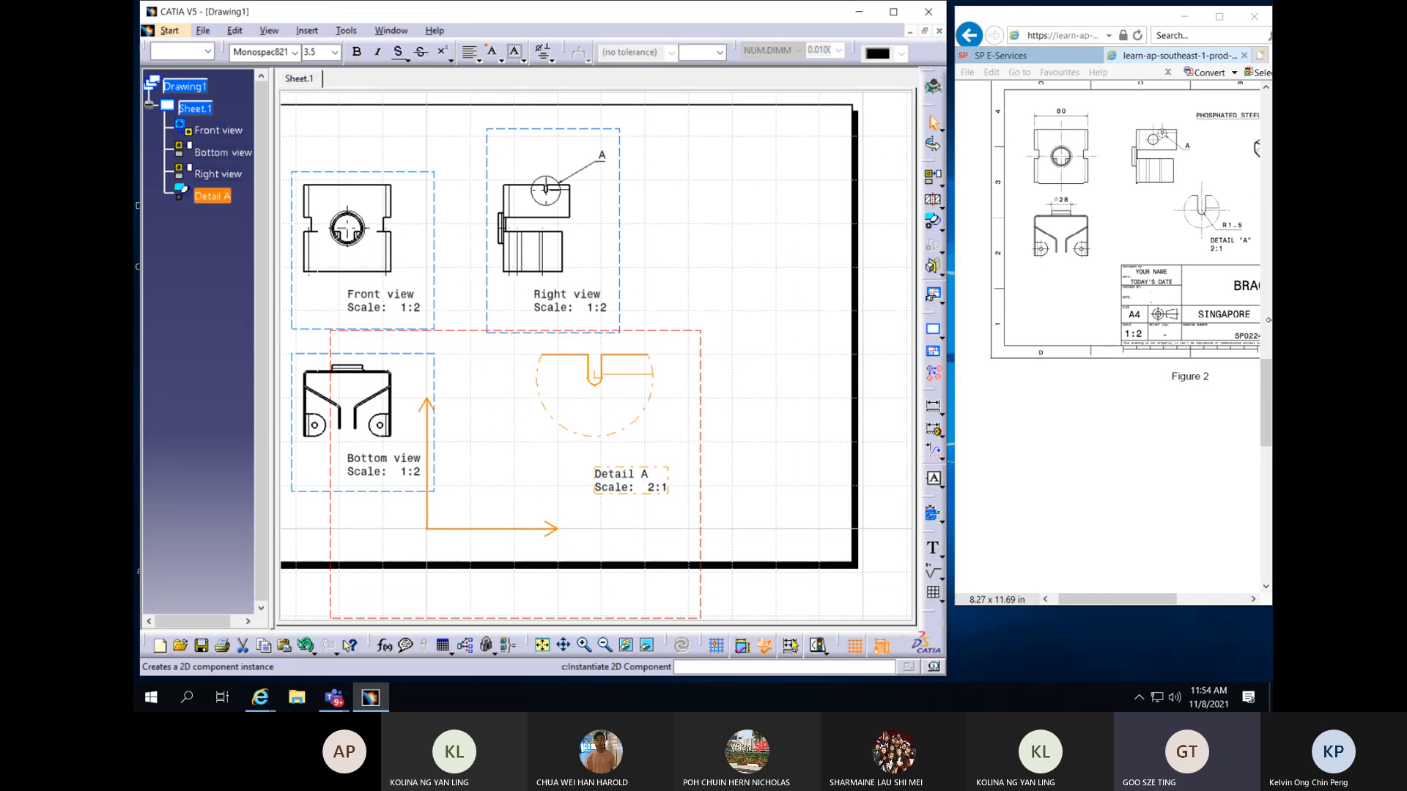
pyautogui.moveTo(566, 476)
pyautogui.mouseDown(button='middle')
pyautogui.moveTo(647, 424)
pyautogui.moveTo(660, 459)
pyautogui.mouseUp(button='middle')
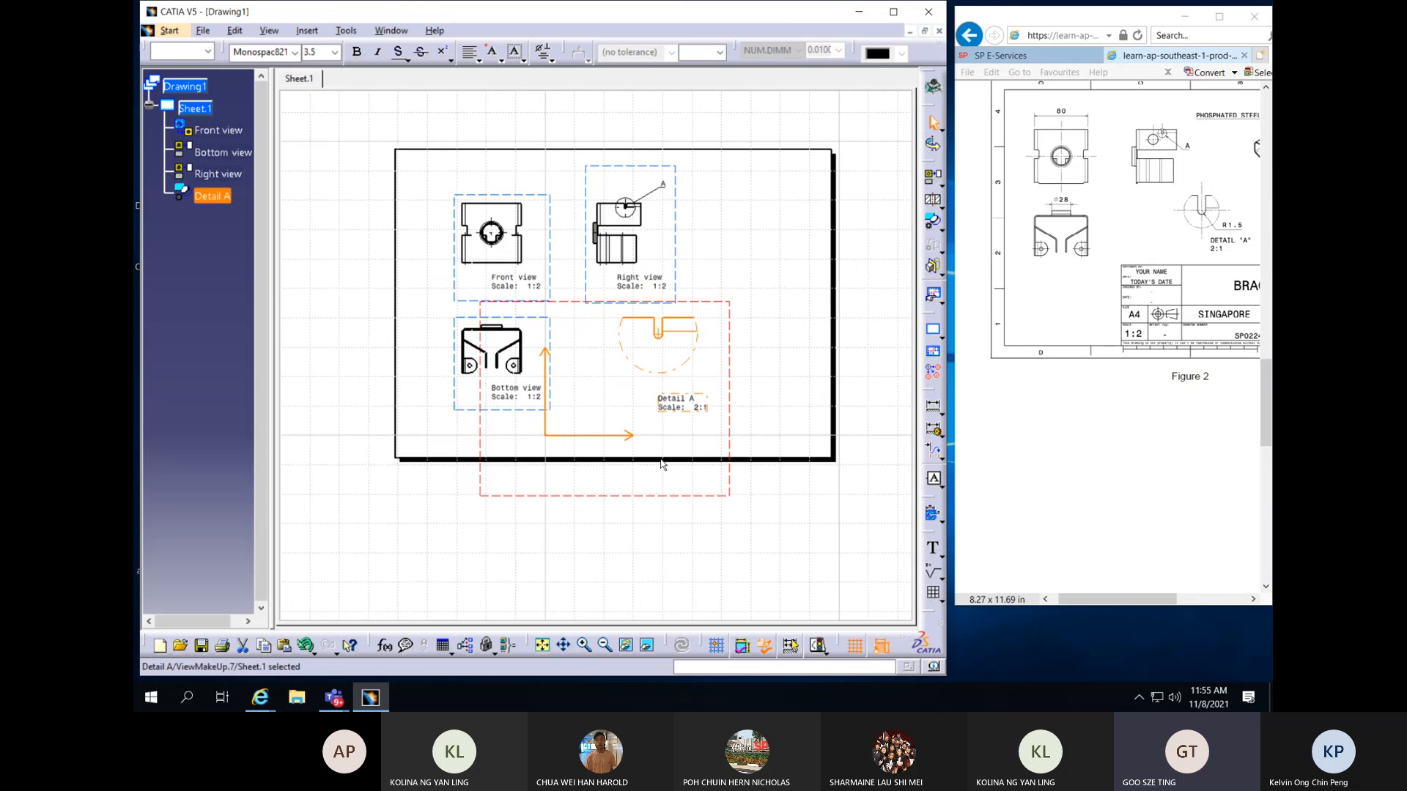
pyautogui.moveTo(827, 407); pyautogui.dragTo(781, 388, button='middle')
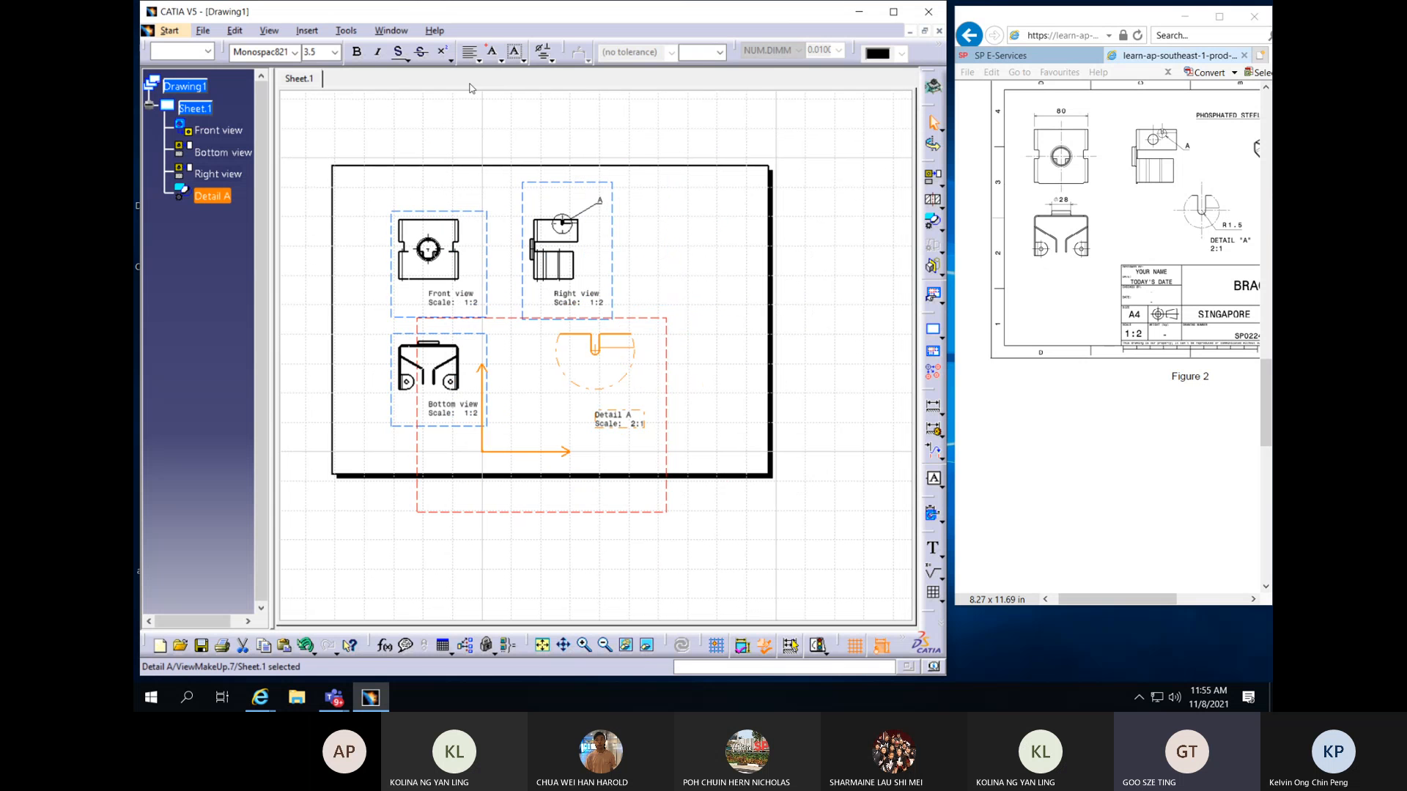
pyautogui.click(234, 30)
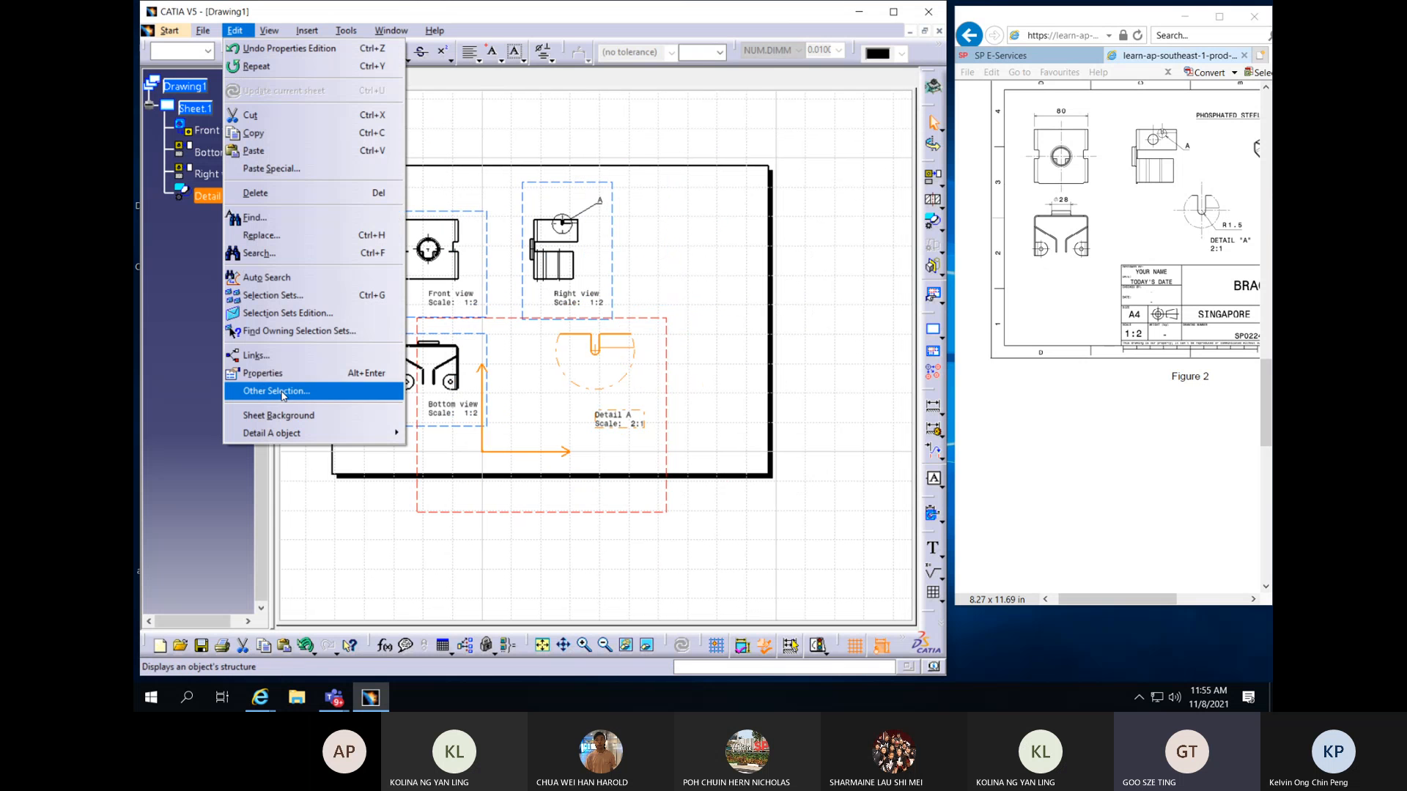
pyautogui.click(306, 419)
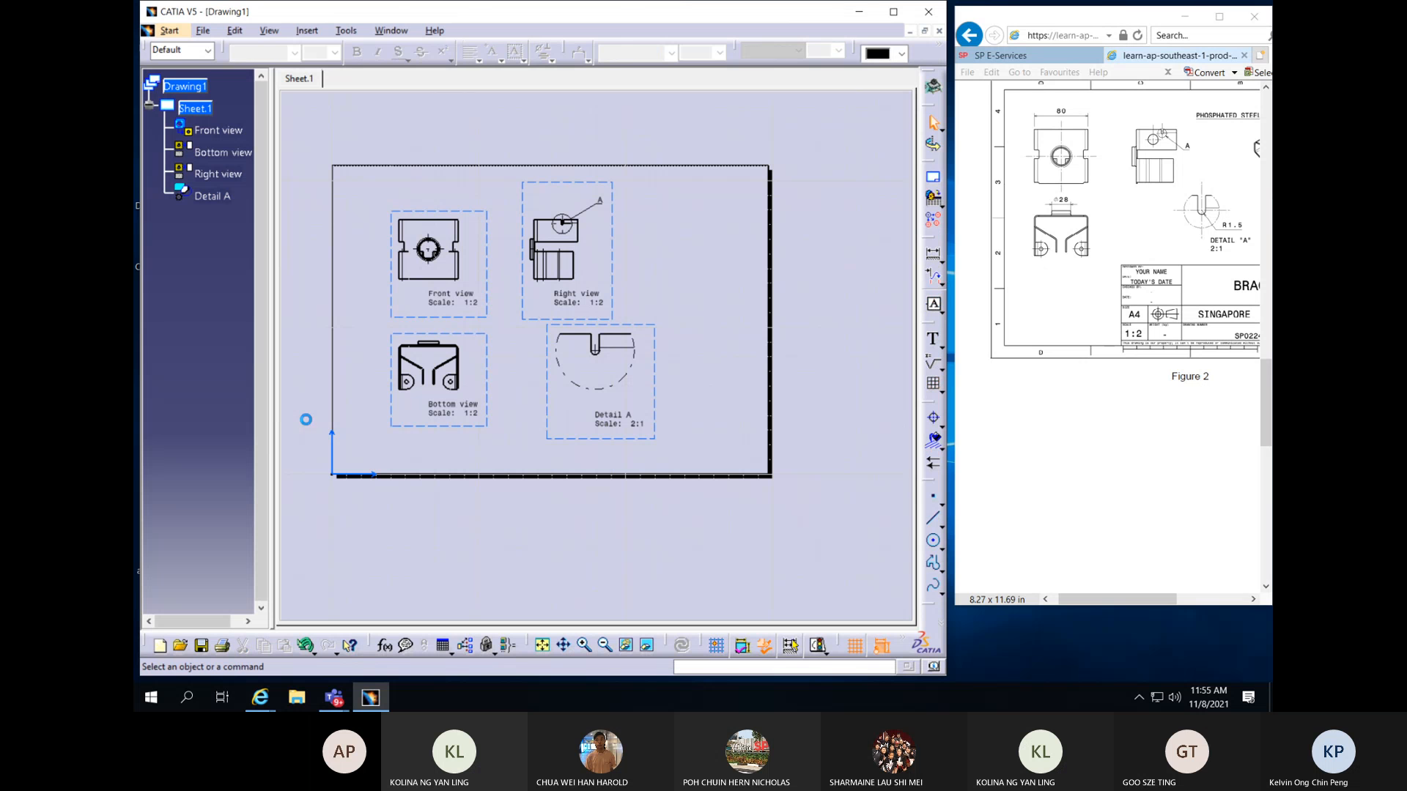
pyautogui.click(935, 180)
pyautogui.moveTo(941, 260); pyautogui.dragTo(989, 74)
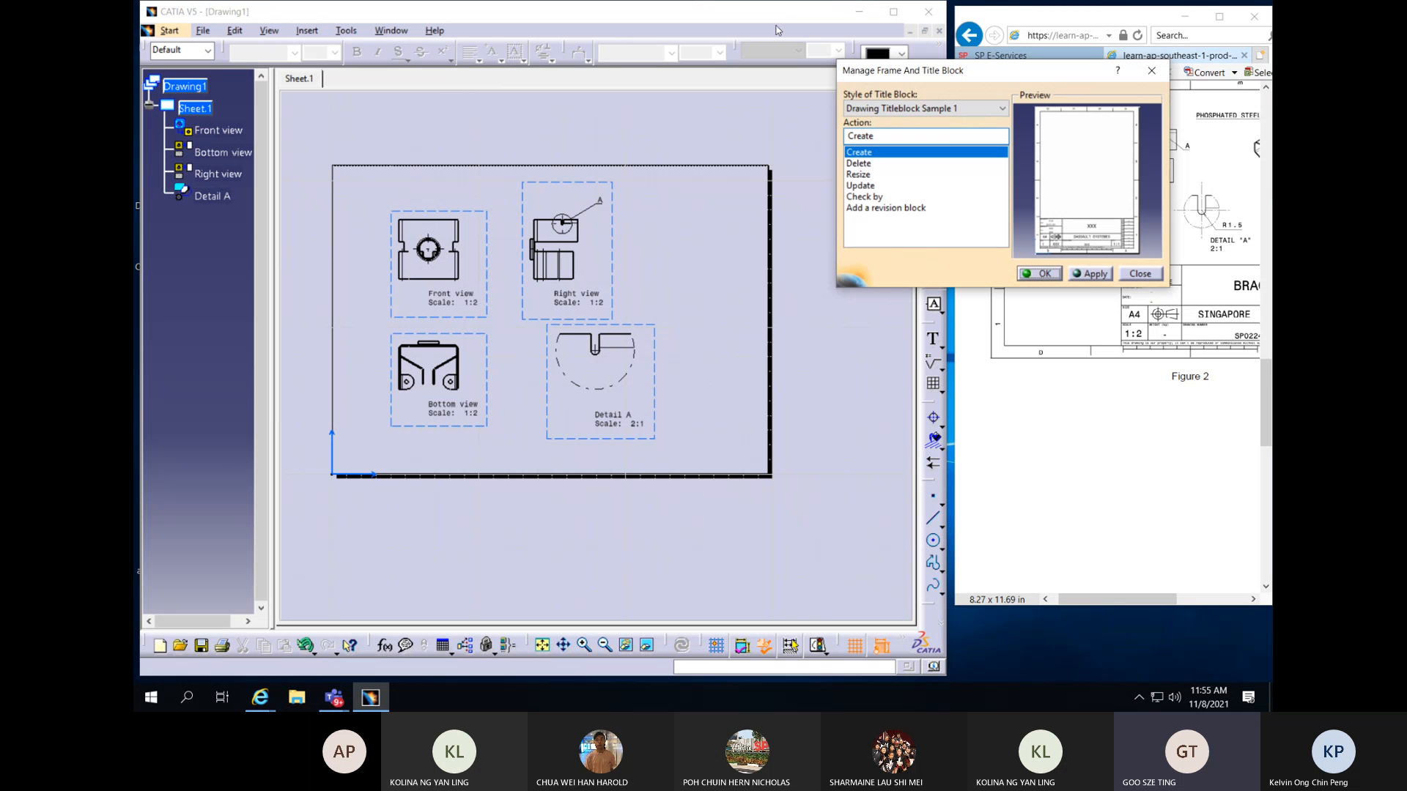
pyautogui.click(959, 109)
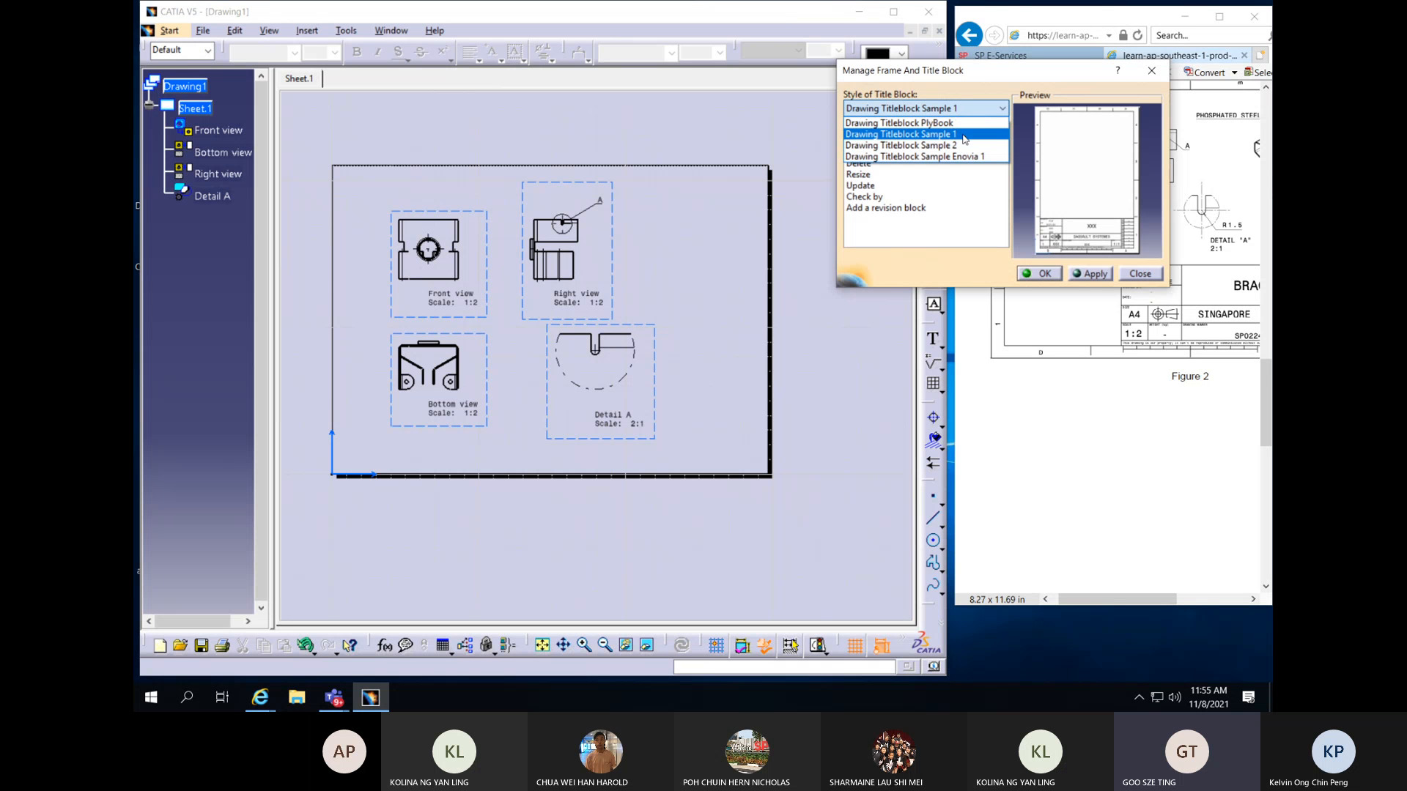
pyautogui.click(964, 134)
pyautogui.click(1093, 274)
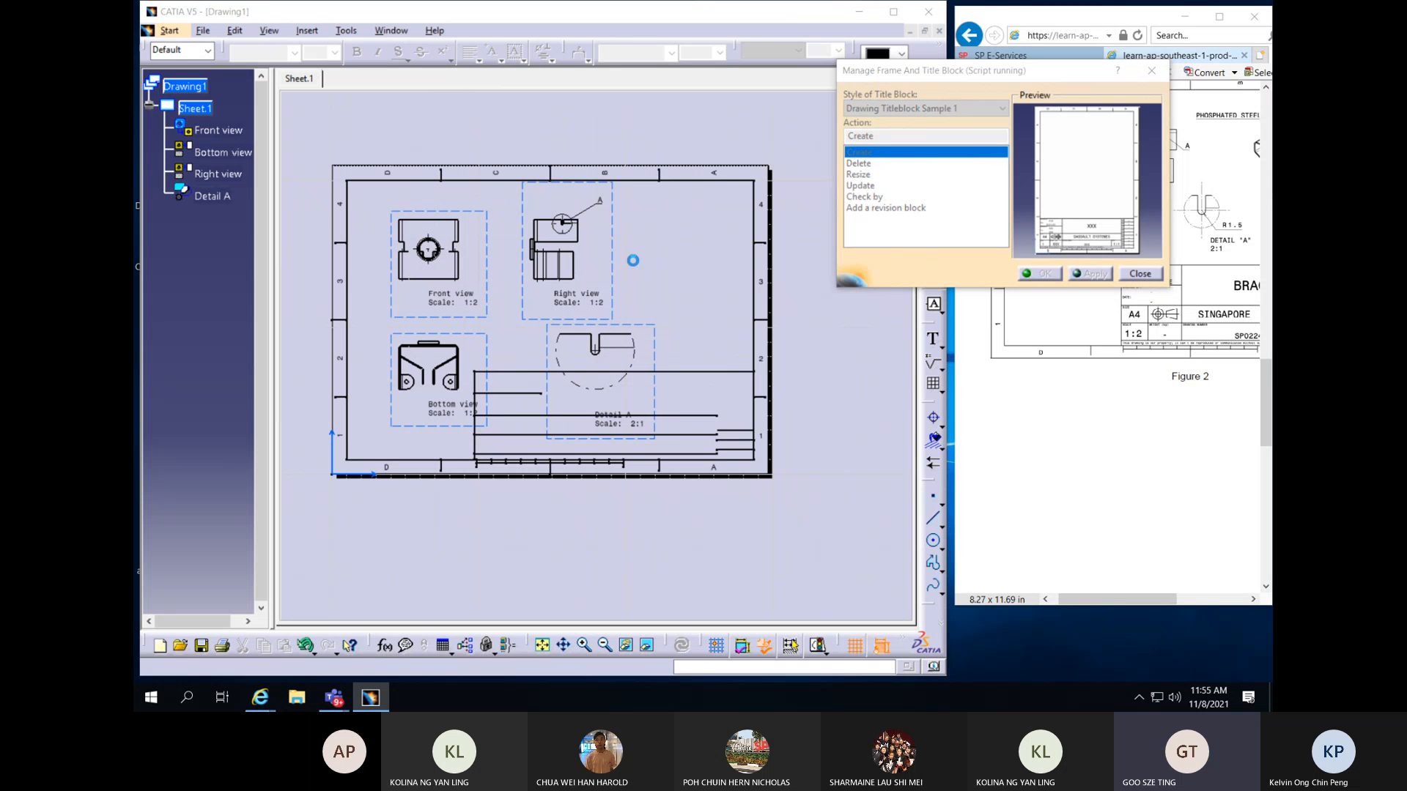
pyautogui.click(1041, 273)
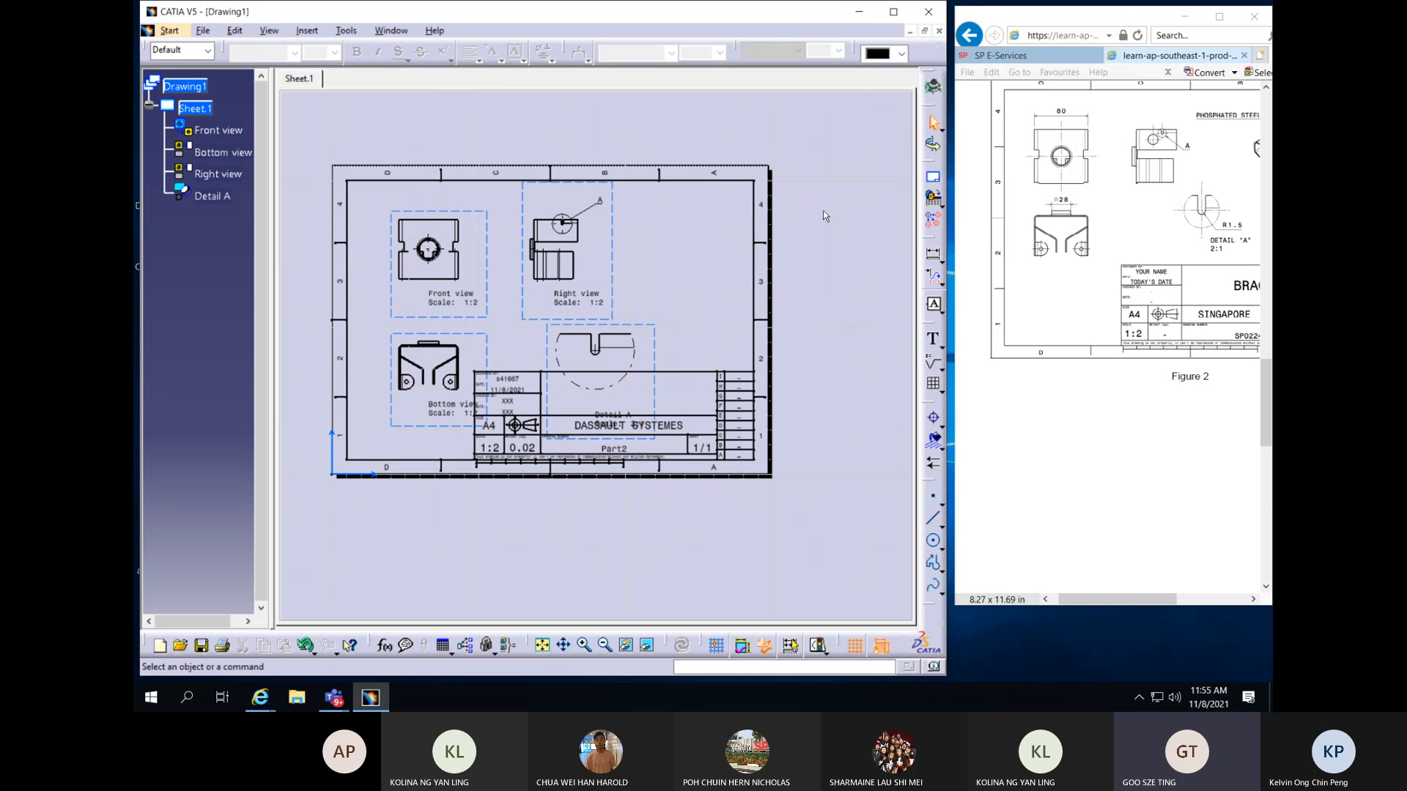
# Compare the title block in the Figure 2 reference with the one on the sheet
pyautogui.moveTo(1150, 597); pyautogui.dragTo(1209, 597)
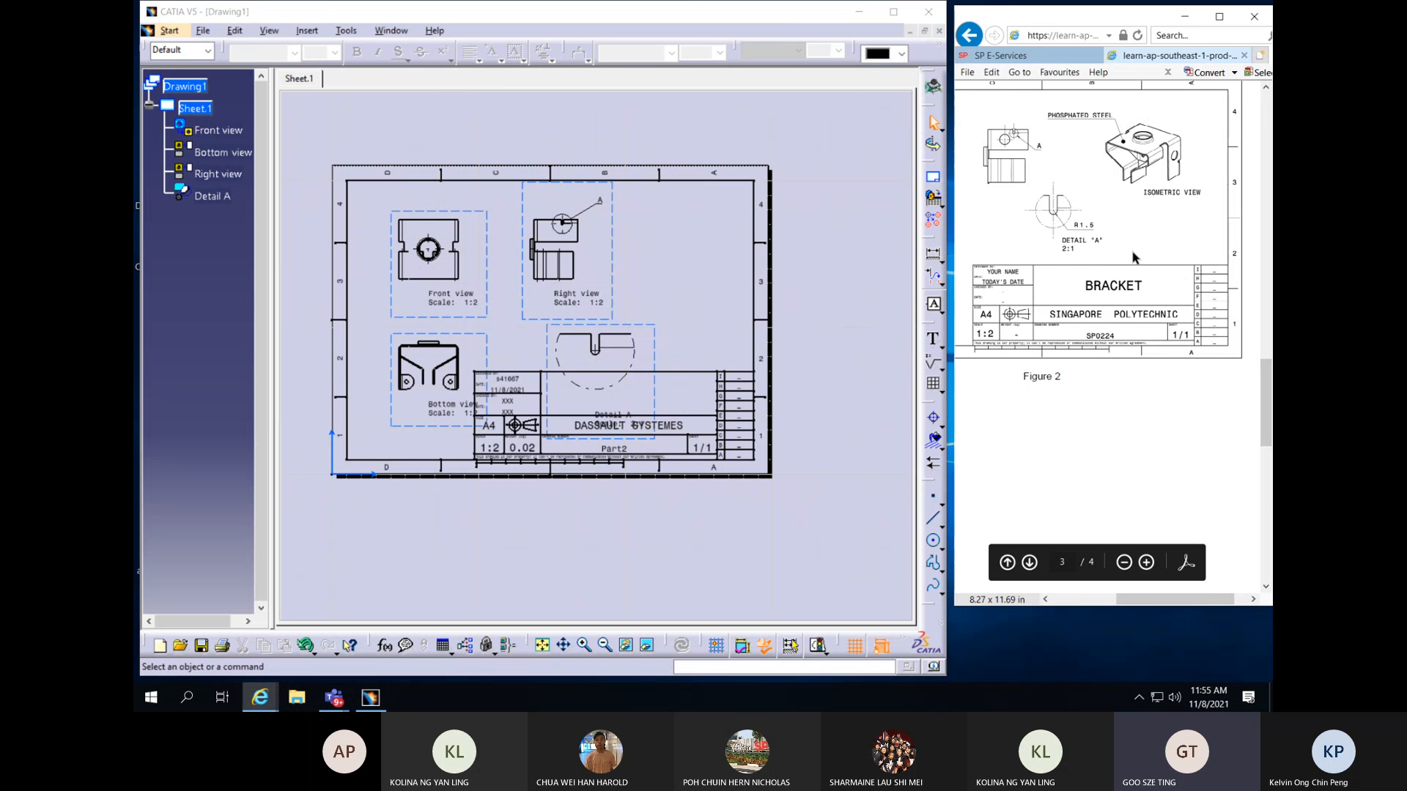
pyautogui.click(669, 498)
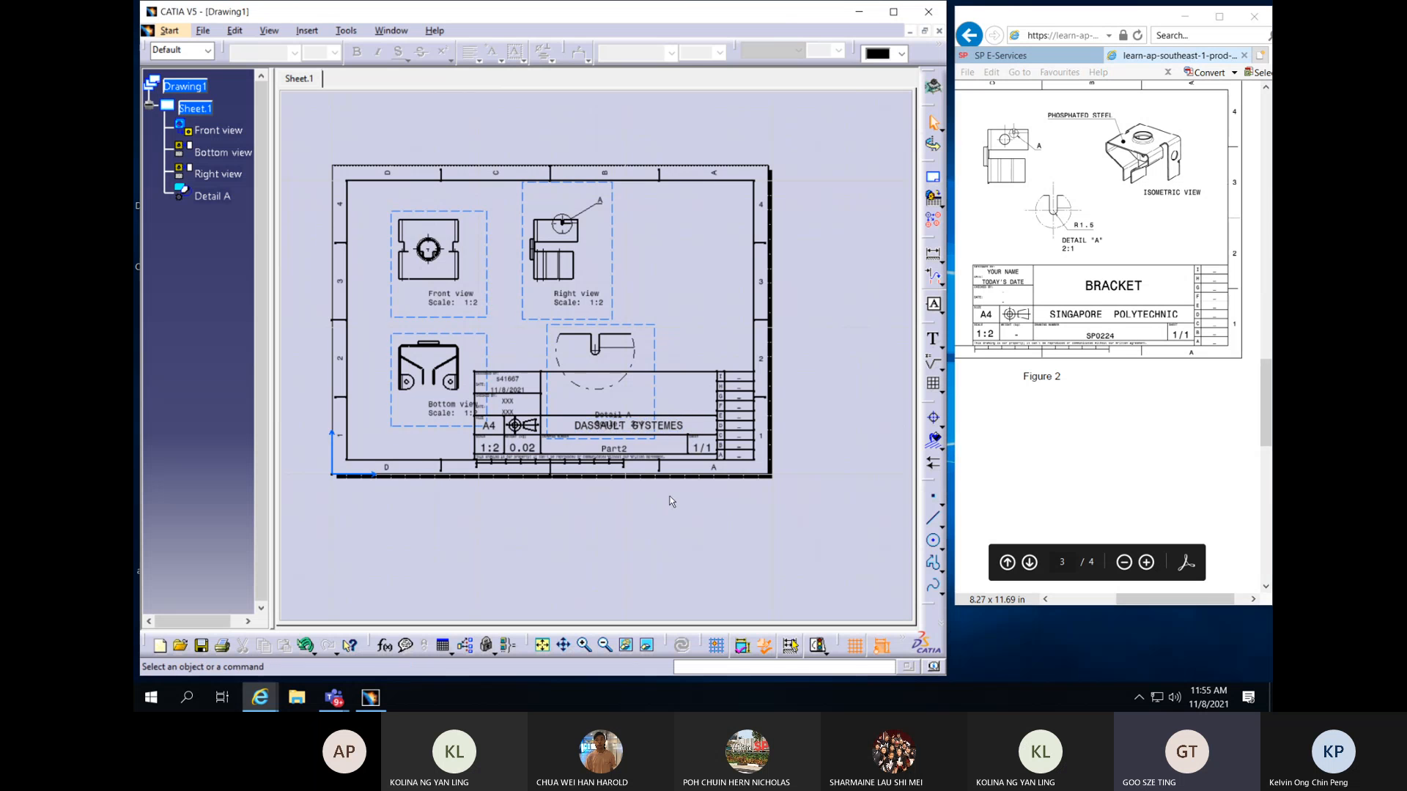
pyautogui.moveTo(669, 499)
pyautogui.mouseDown(button='middle')
pyautogui.moveTo(673, 443)
pyautogui.moveTo(716, 424)
pyautogui.mouseUp(button='middle')
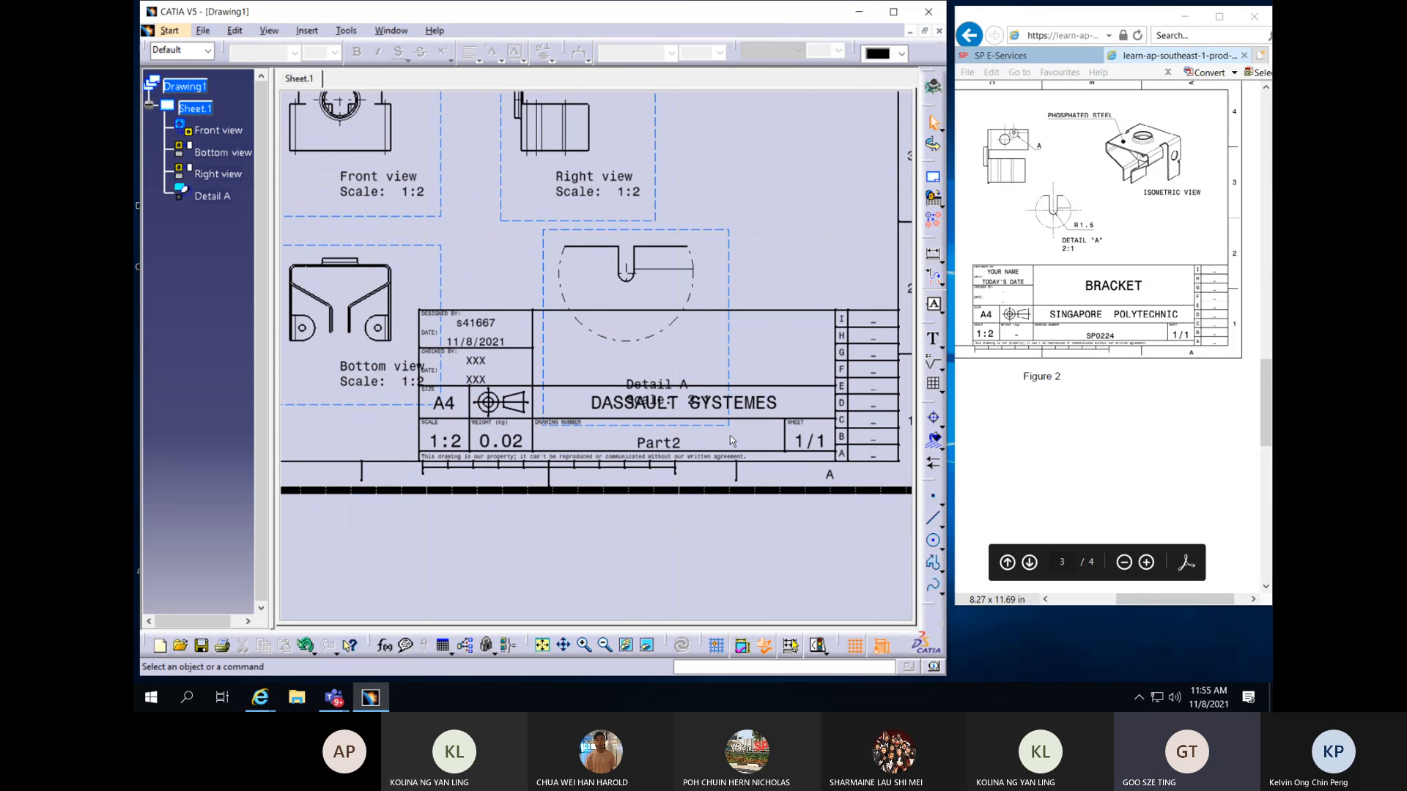
pyautogui.moveTo(670, 377); pyautogui.dragTo(700, 408, button='middle')
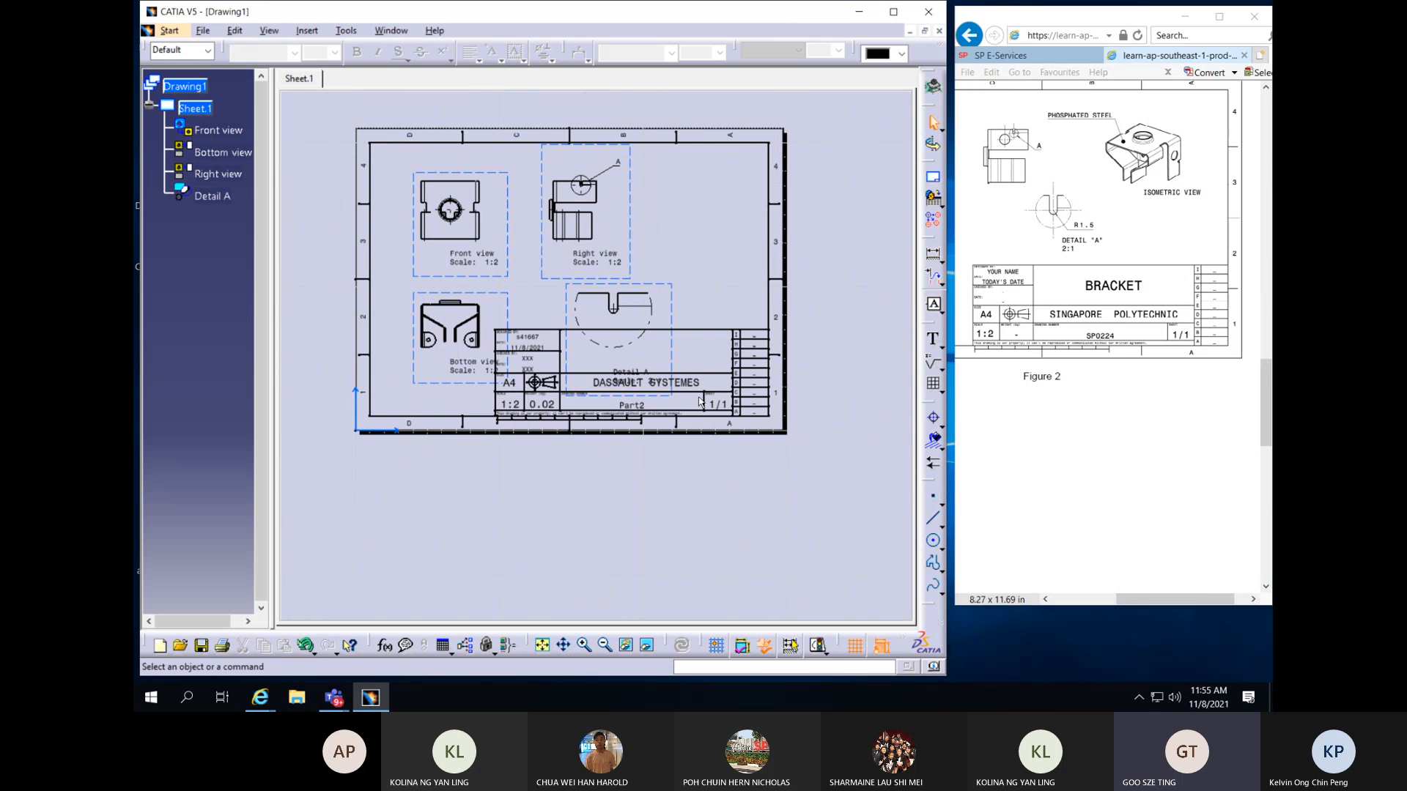